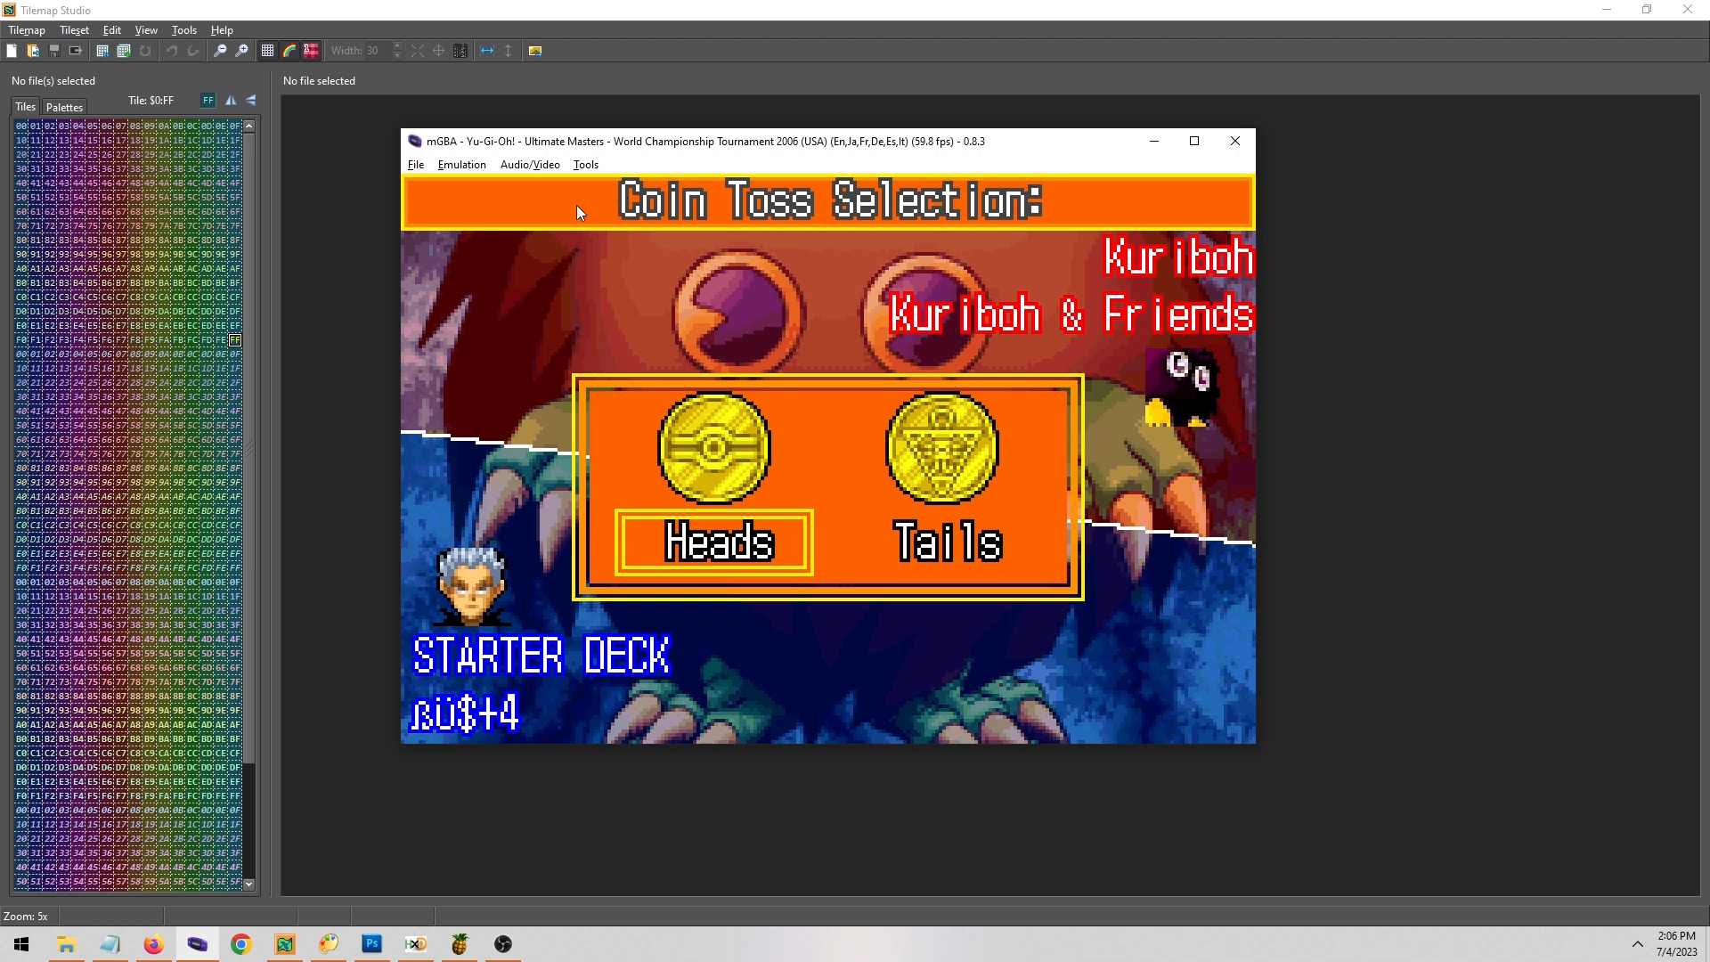
# View the game's tiles in the emulator's tile viewer and close it again.
pyautogui.click(587, 166)
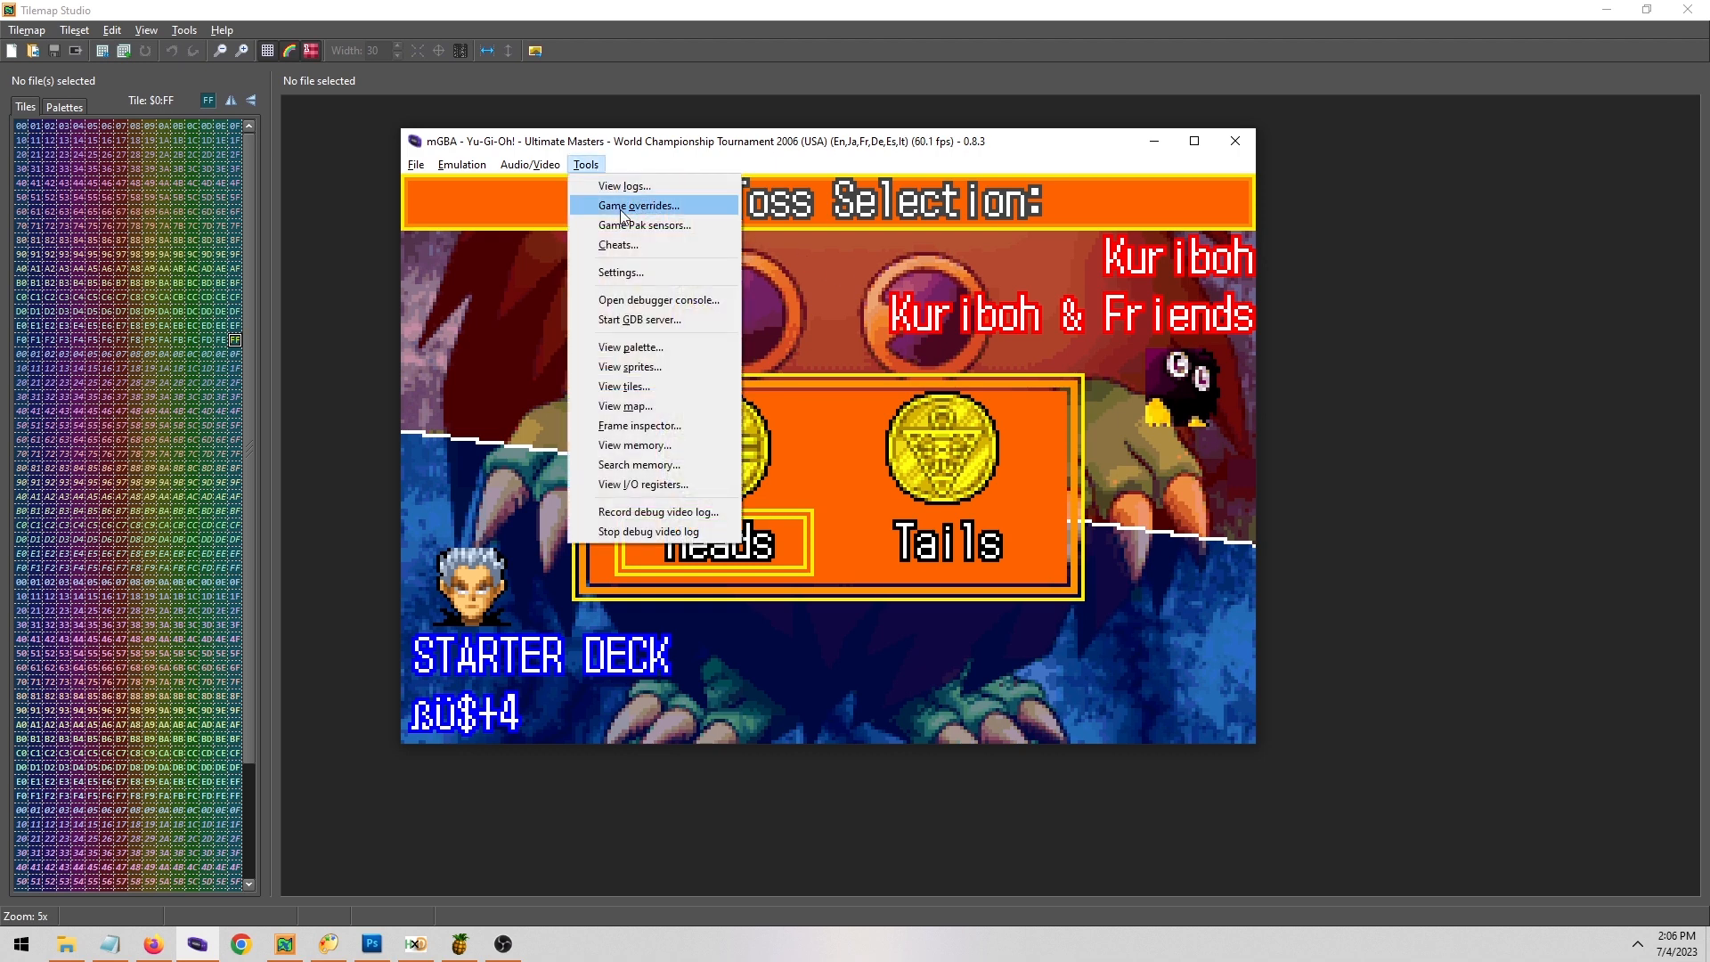
pyautogui.click(658, 389)
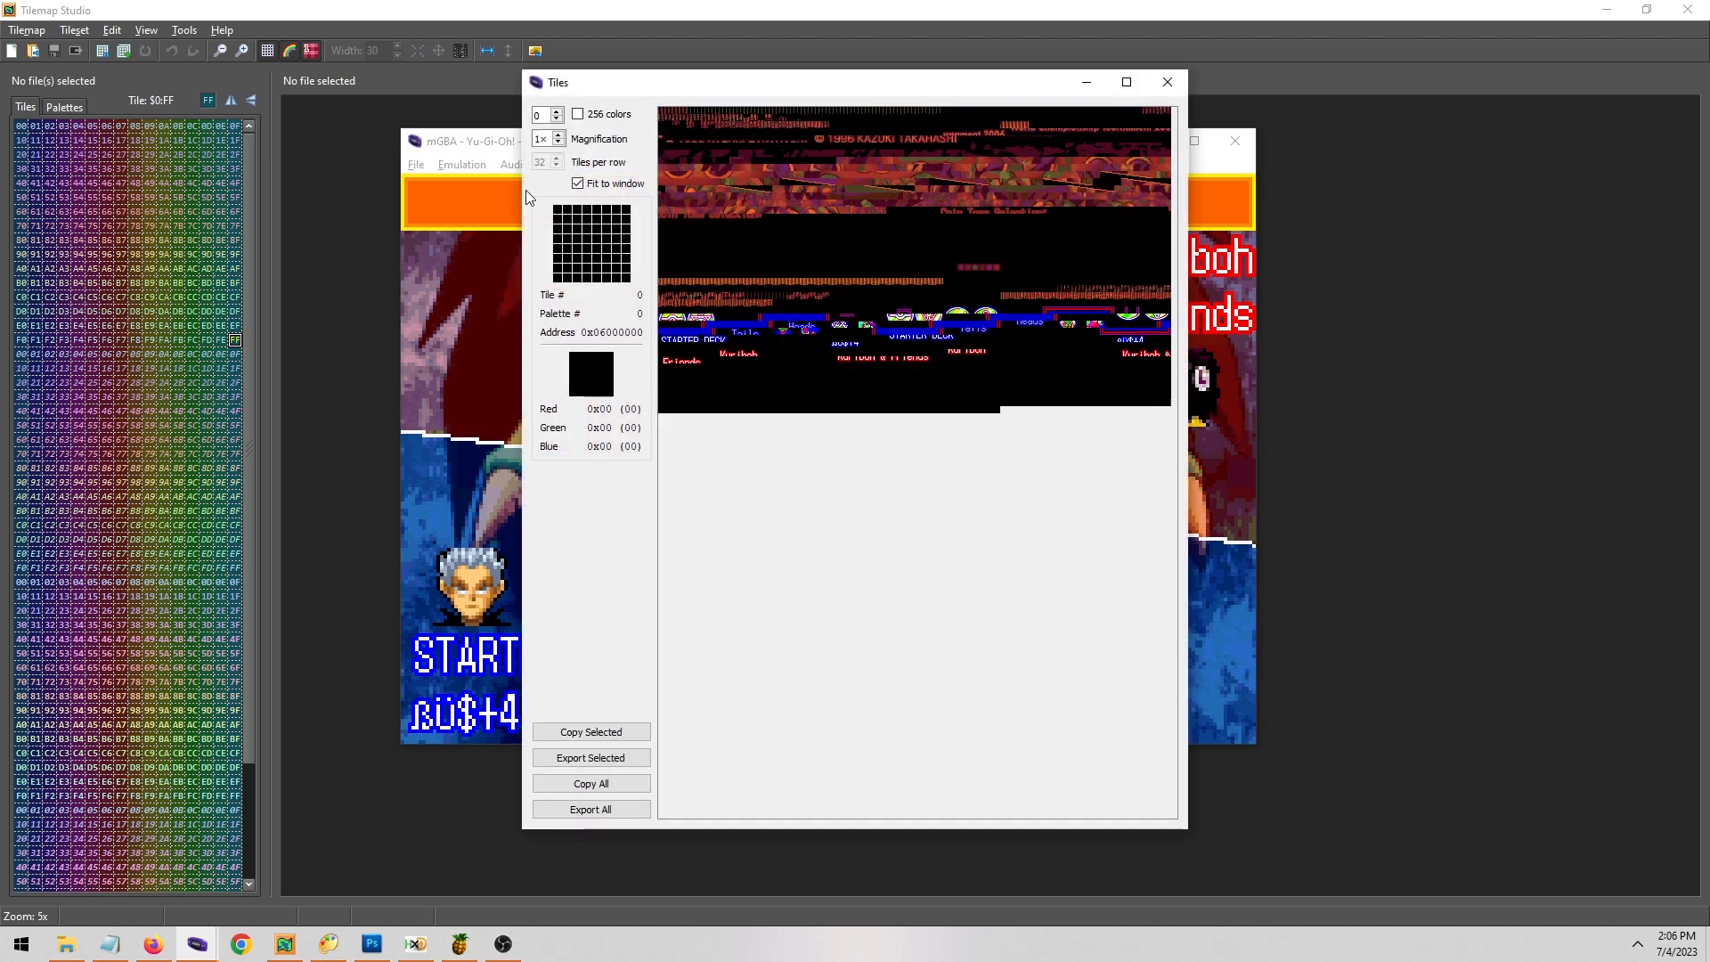
pyautogui.click(1168, 85)
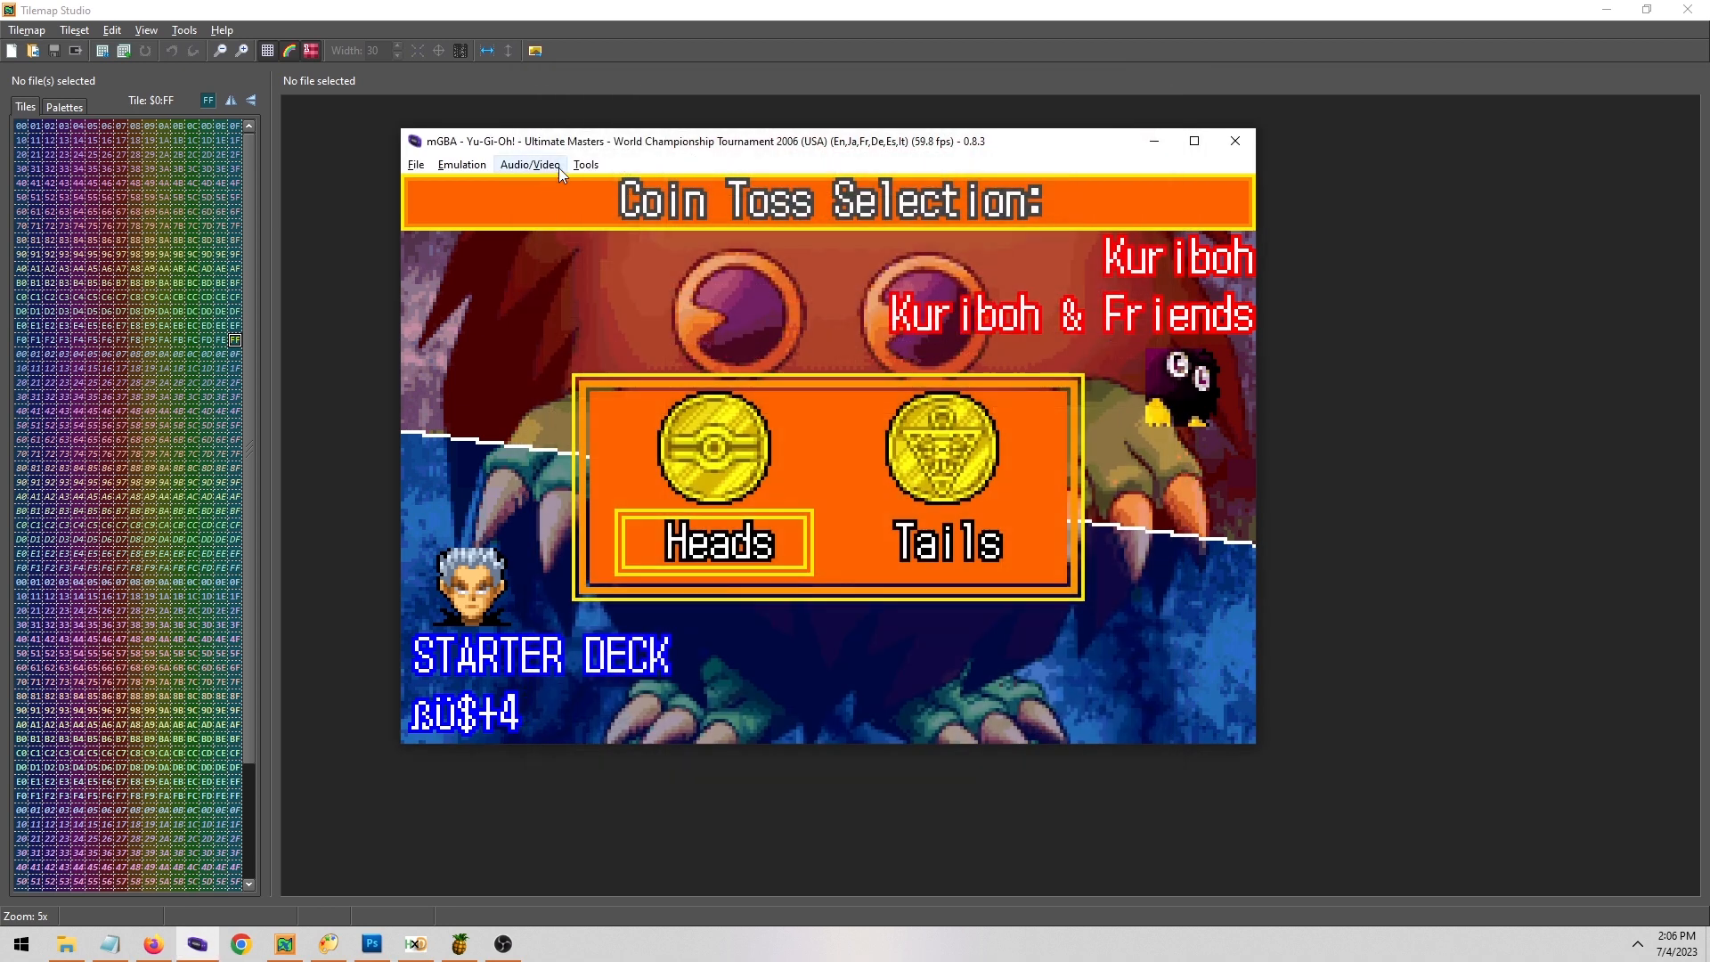
# Show Background 1 in the emulator's map viewer and place the viewer beside the game picture.
pyautogui.click(587, 165)
pyautogui.click(676, 397)
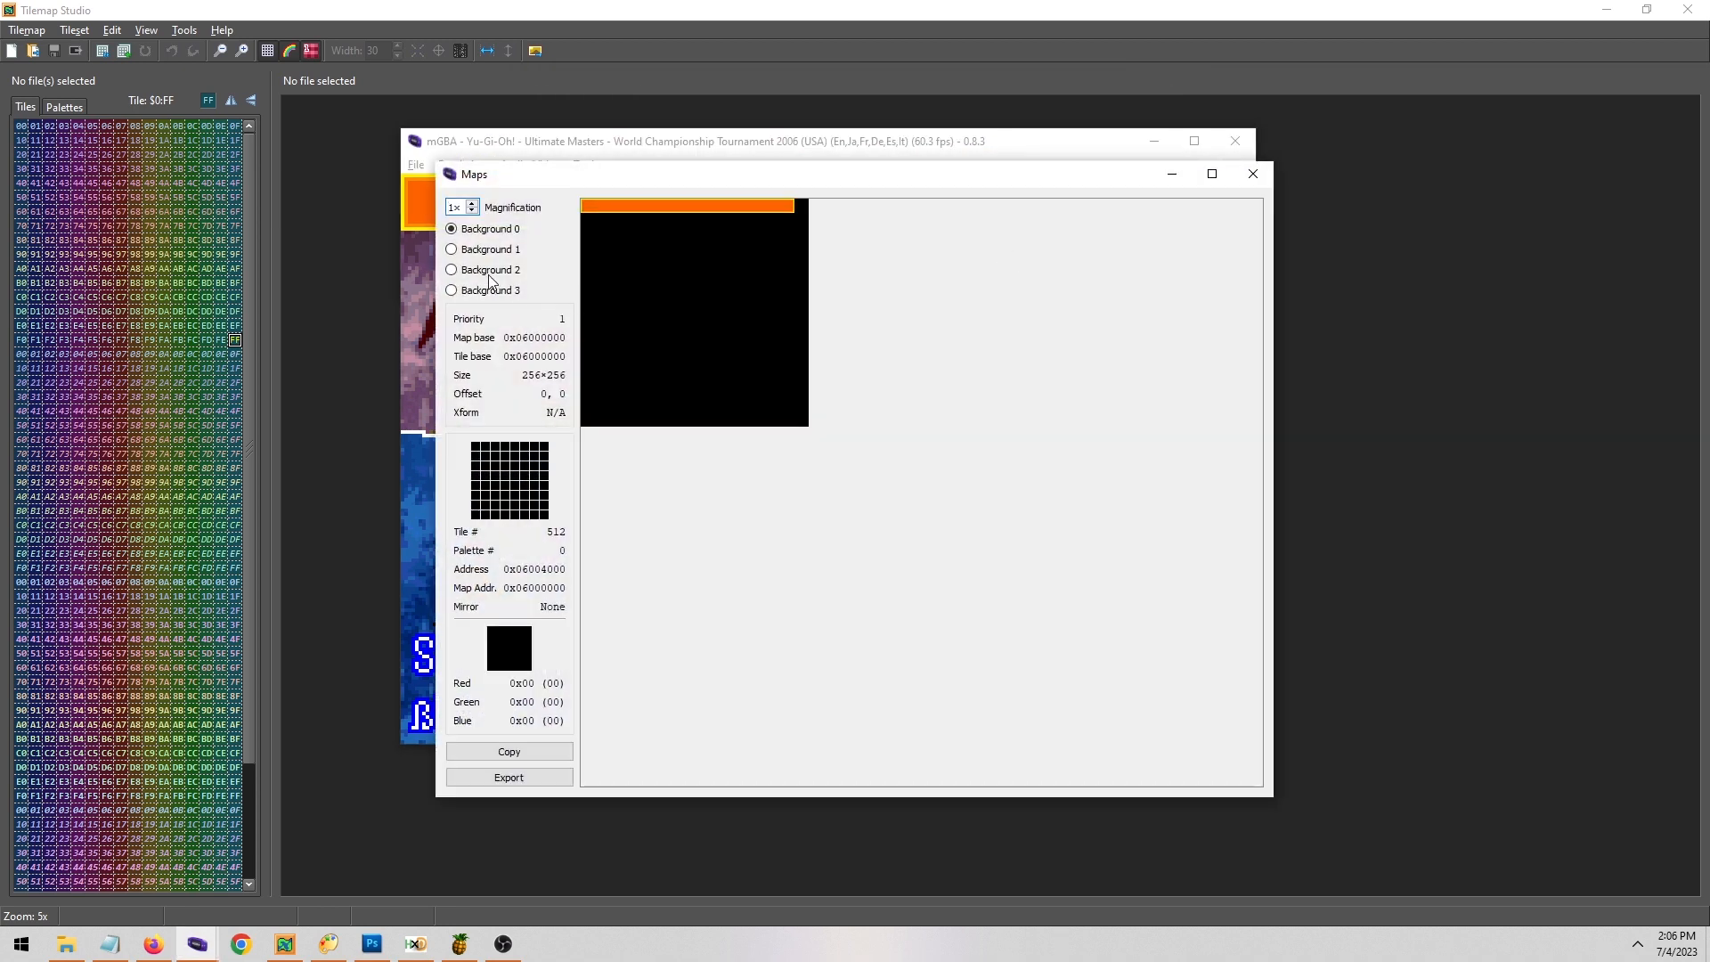
pyautogui.click(486, 254)
pyautogui.moveTo(730, 176); pyautogui.dragTo(1253, 212)
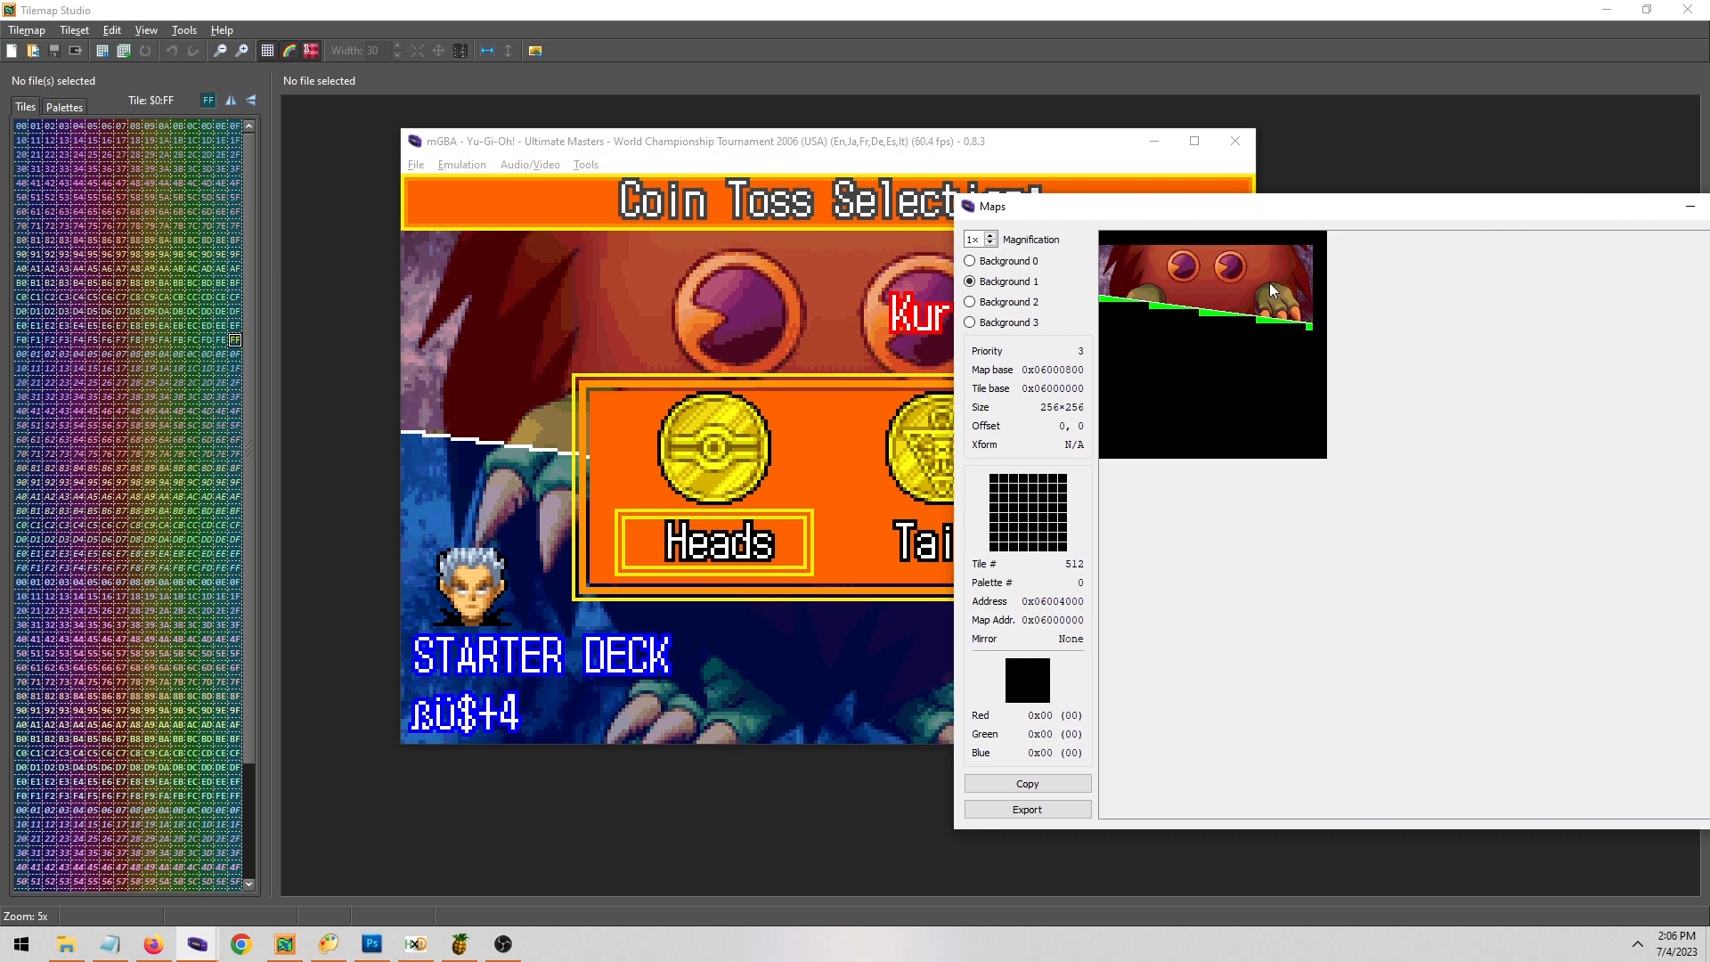
# Examine individual tiles across the upper rows of the Background 1 map, and close the map viewer.
pyautogui.click(1110, 254)
pyautogui.click(1129, 253)
pyautogui.click(1150, 253)
pyautogui.click(1166, 255)
pyautogui.click(1220, 259)
pyautogui.click(1249, 259)
pyautogui.click(1289, 260)
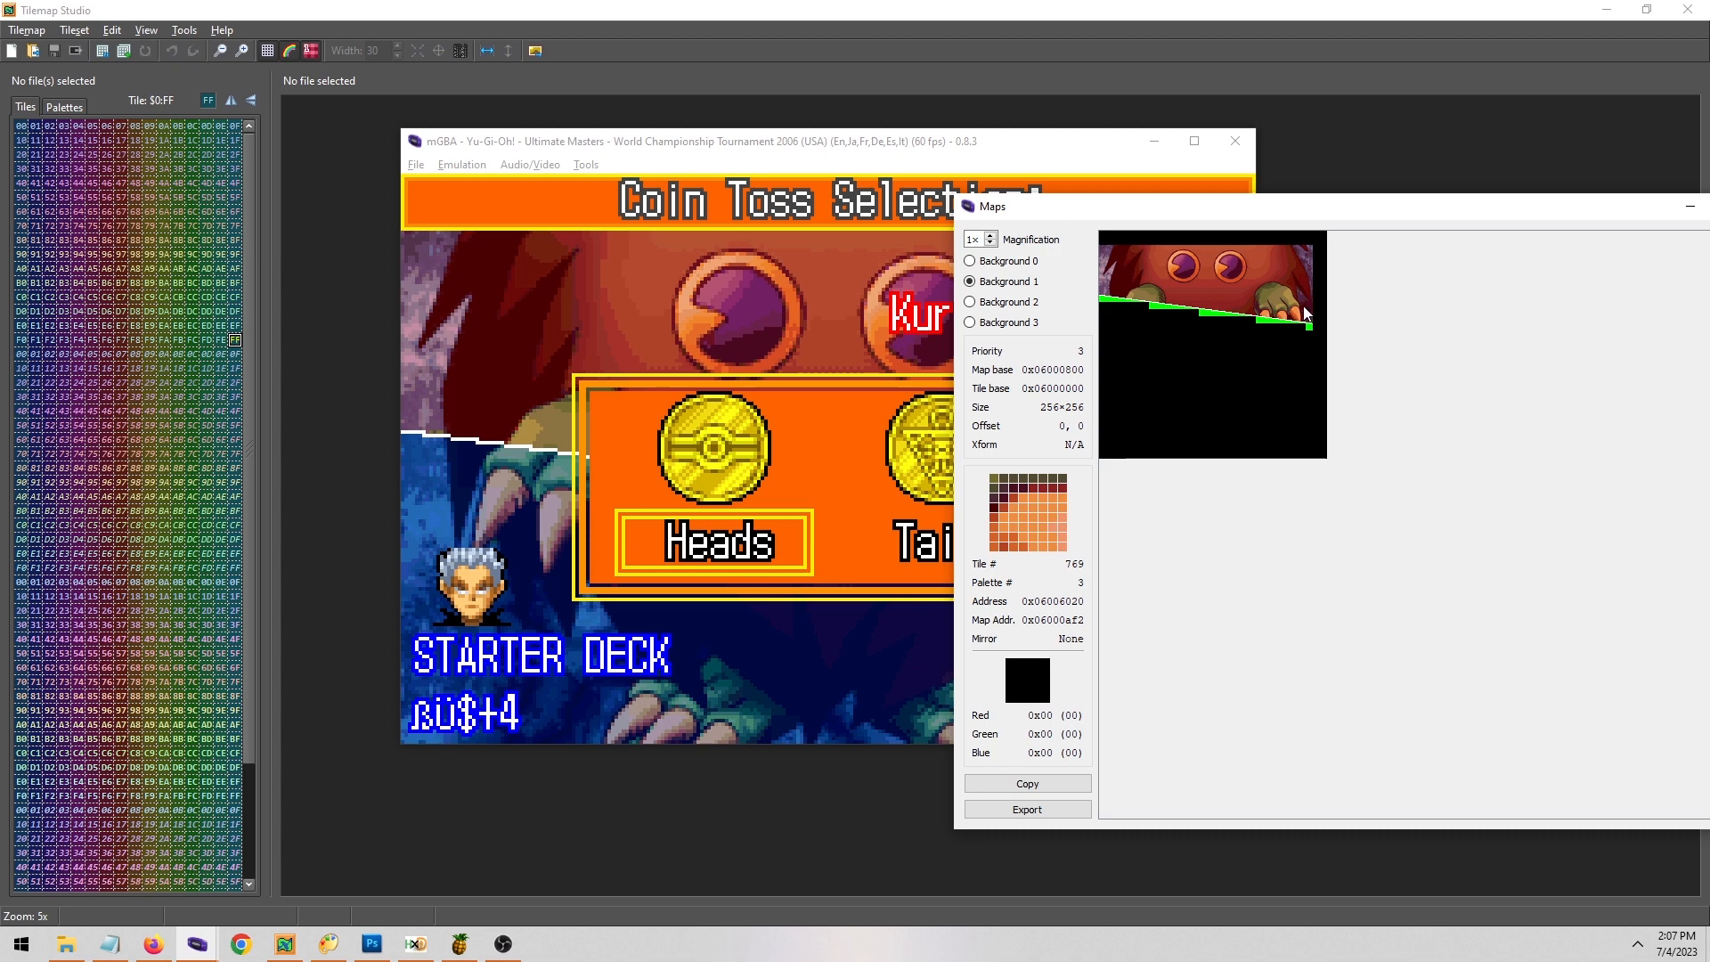
pyautogui.moveTo(1113, 212); pyautogui.dragTo(783, 244)
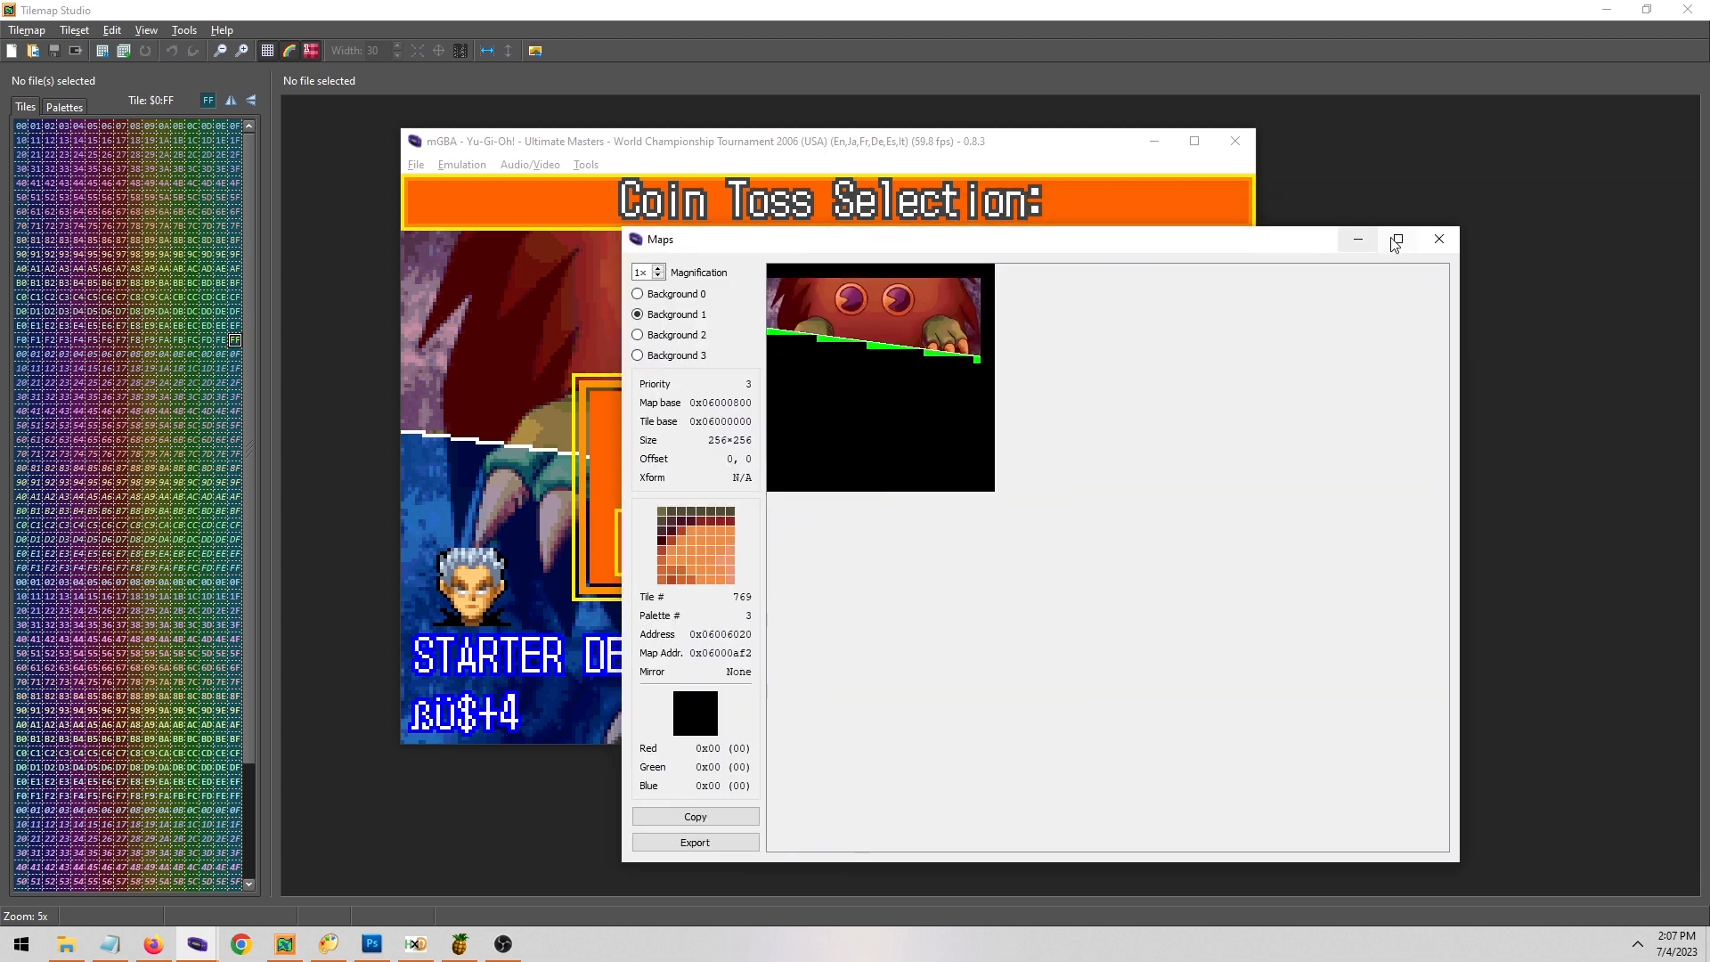
pyautogui.click(1439, 238)
# Examine the first colour of the upper background palette rows in the palette viewer, and close it.
pyautogui.click(586, 165)
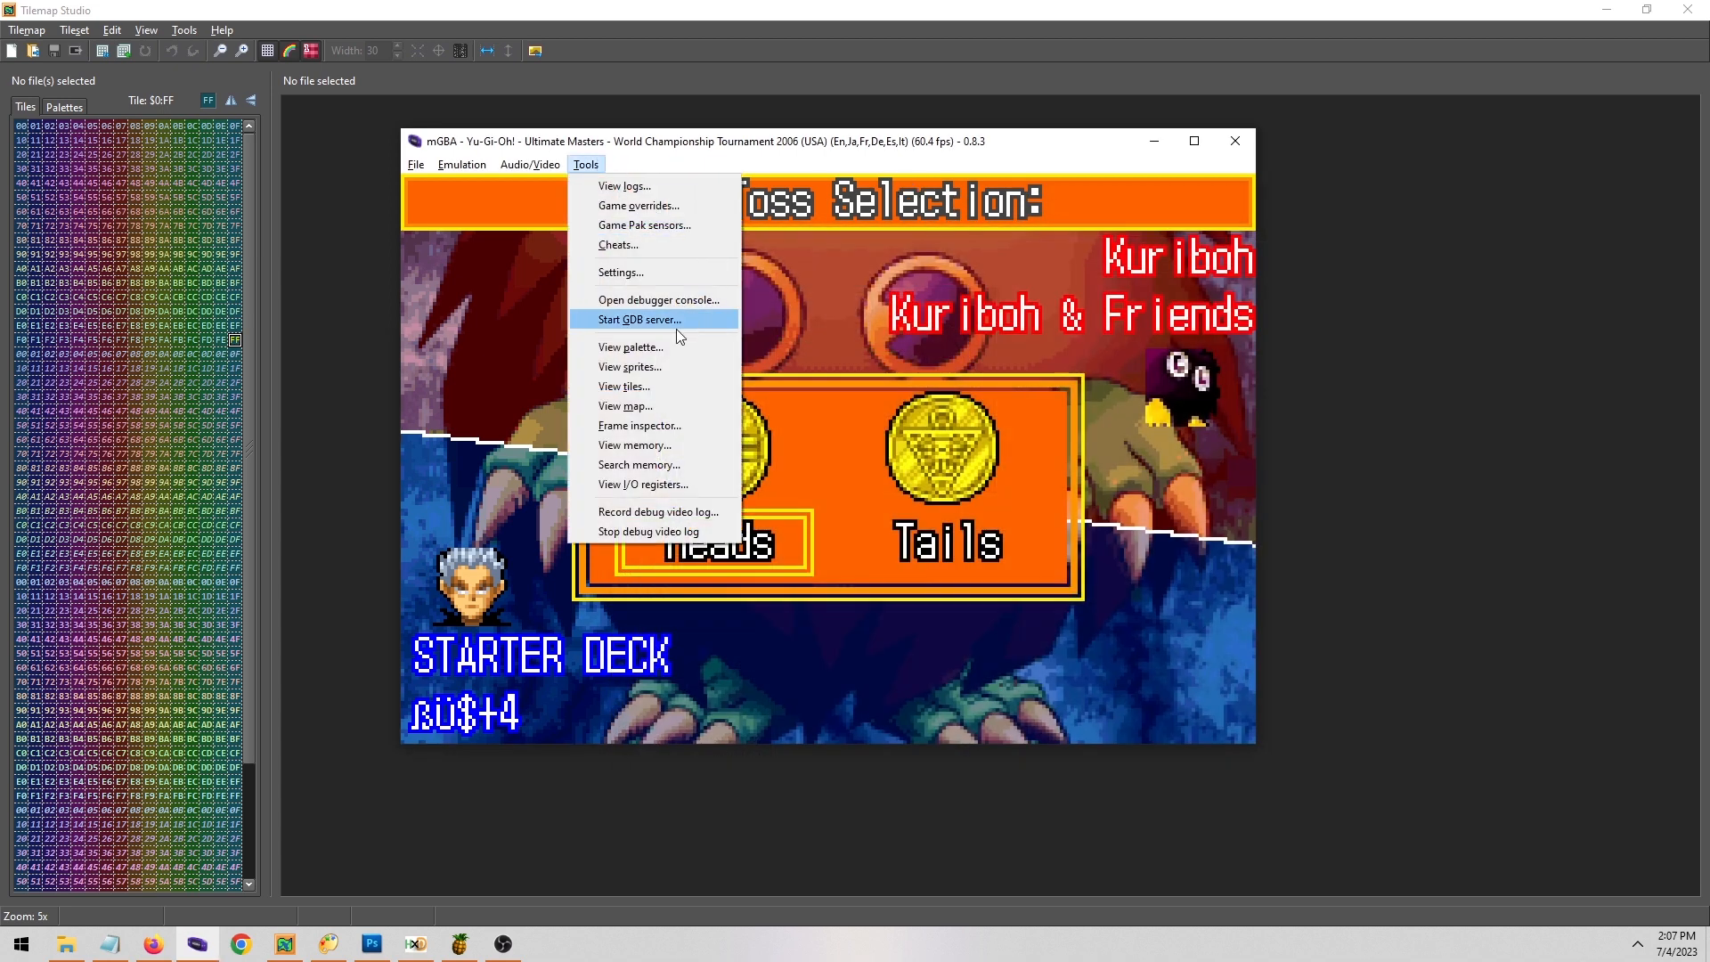
pyautogui.click(668, 344)
pyautogui.moveTo(777, 277); pyautogui.dragTo(1283, 240)
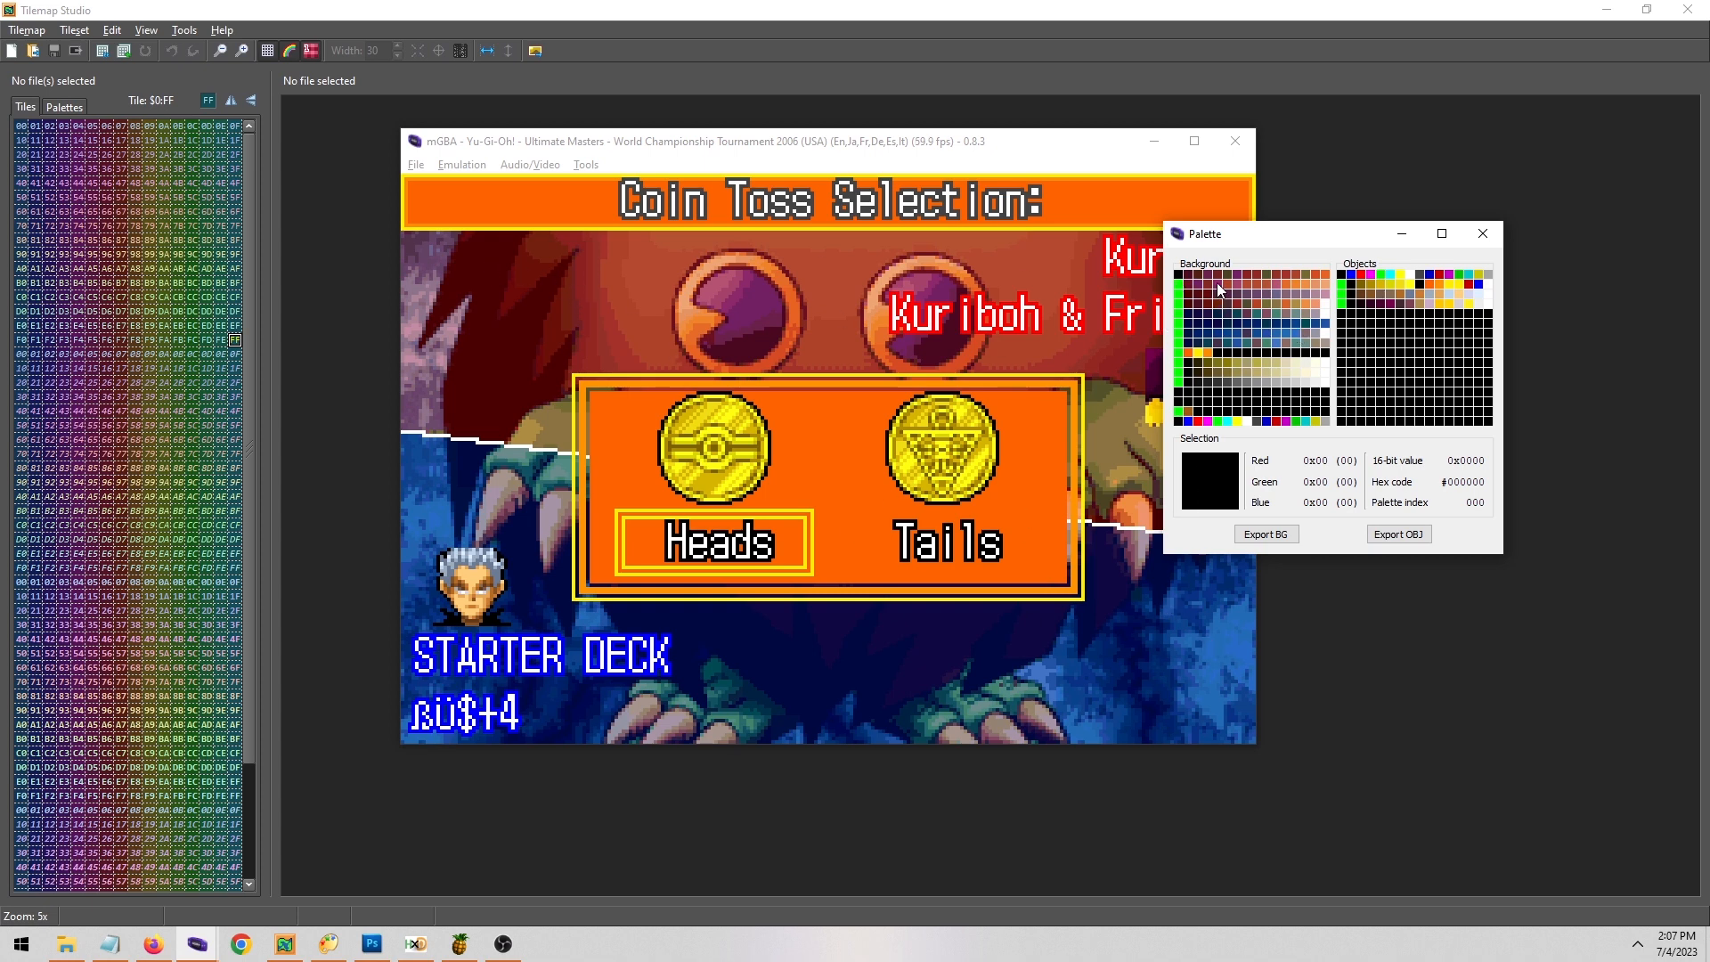
pyautogui.click(1179, 294)
pyautogui.click(1181, 304)
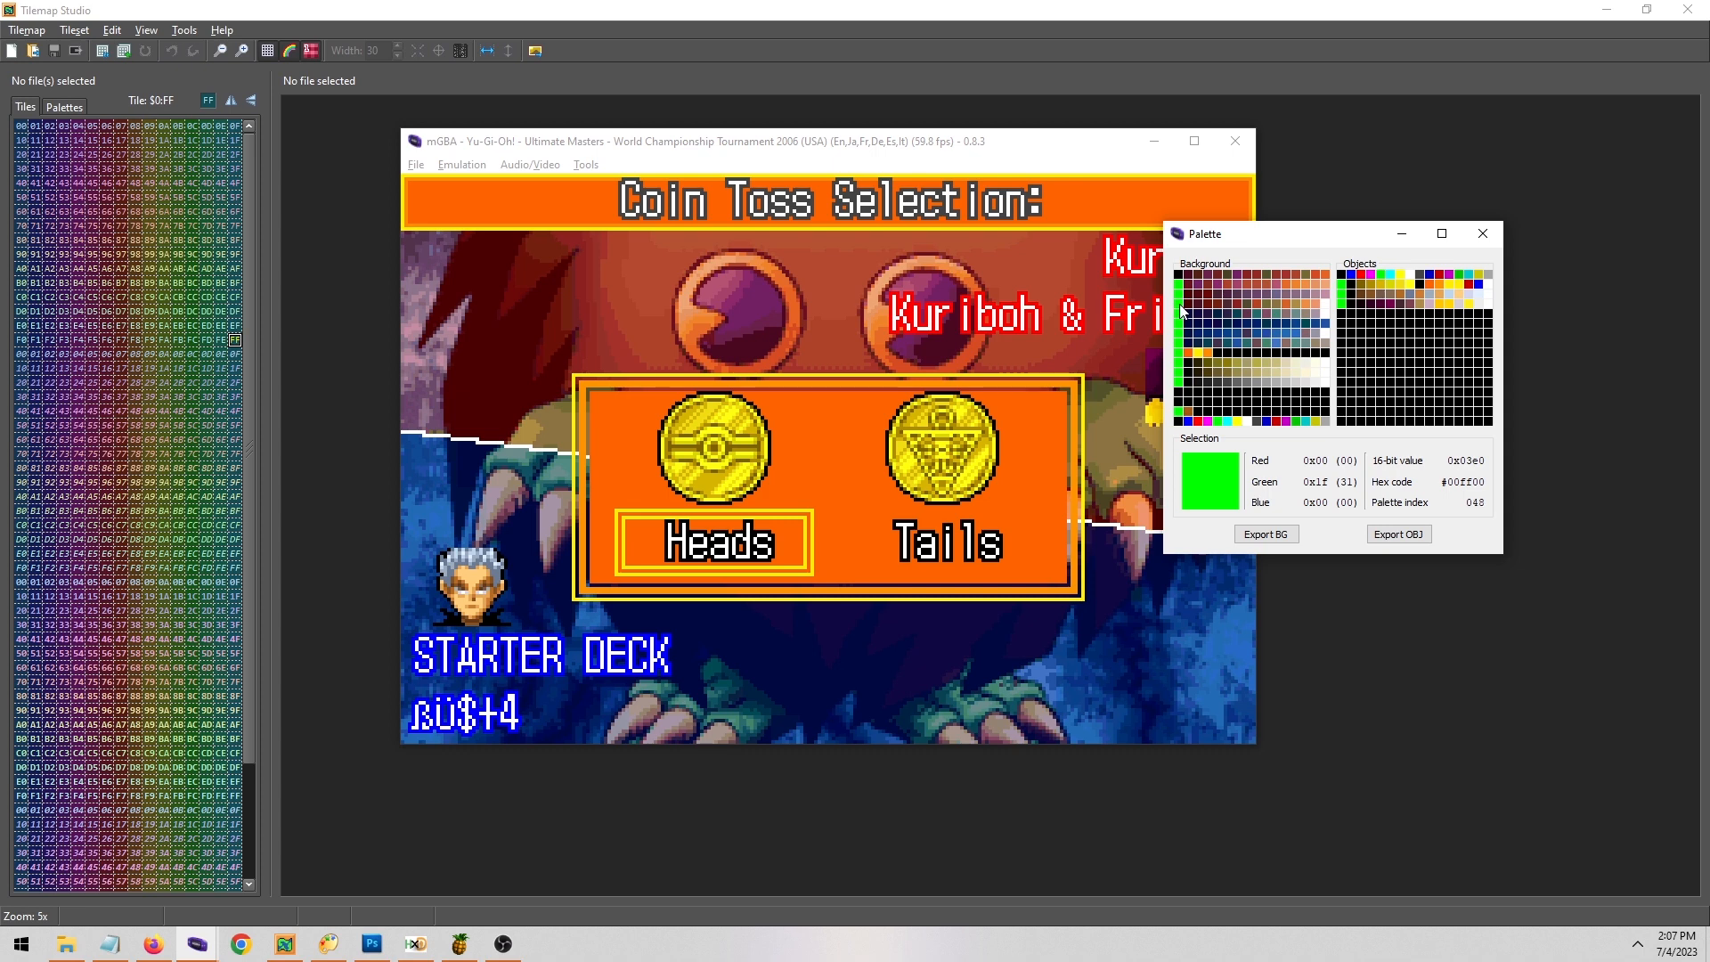
pyautogui.click(1180, 275)
pyautogui.click(1180, 293)
pyautogui.click(1181, 285)
pyautogui.click(1482, 233)
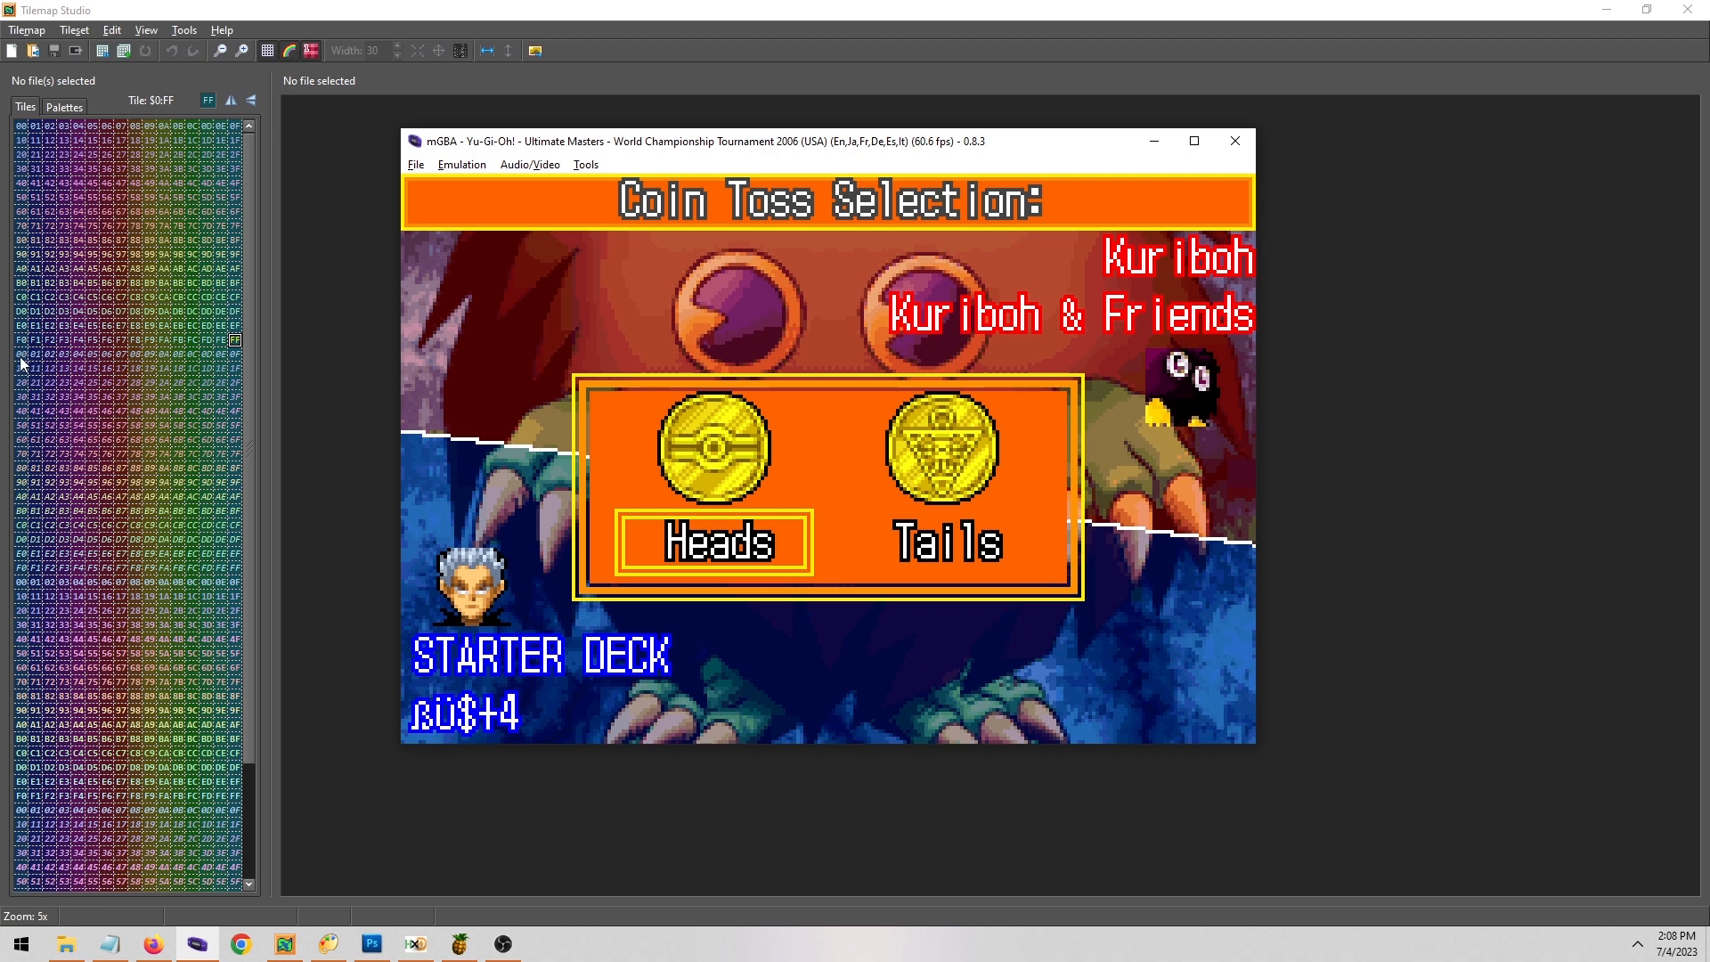
# Open the recent tilemap Too Many Tiles1.bin in Tilemap Studio and paint a plain white tile over the figure's midriff.
pyautogui.click(39, 32)
pyautogui.moveTo(105, 87)
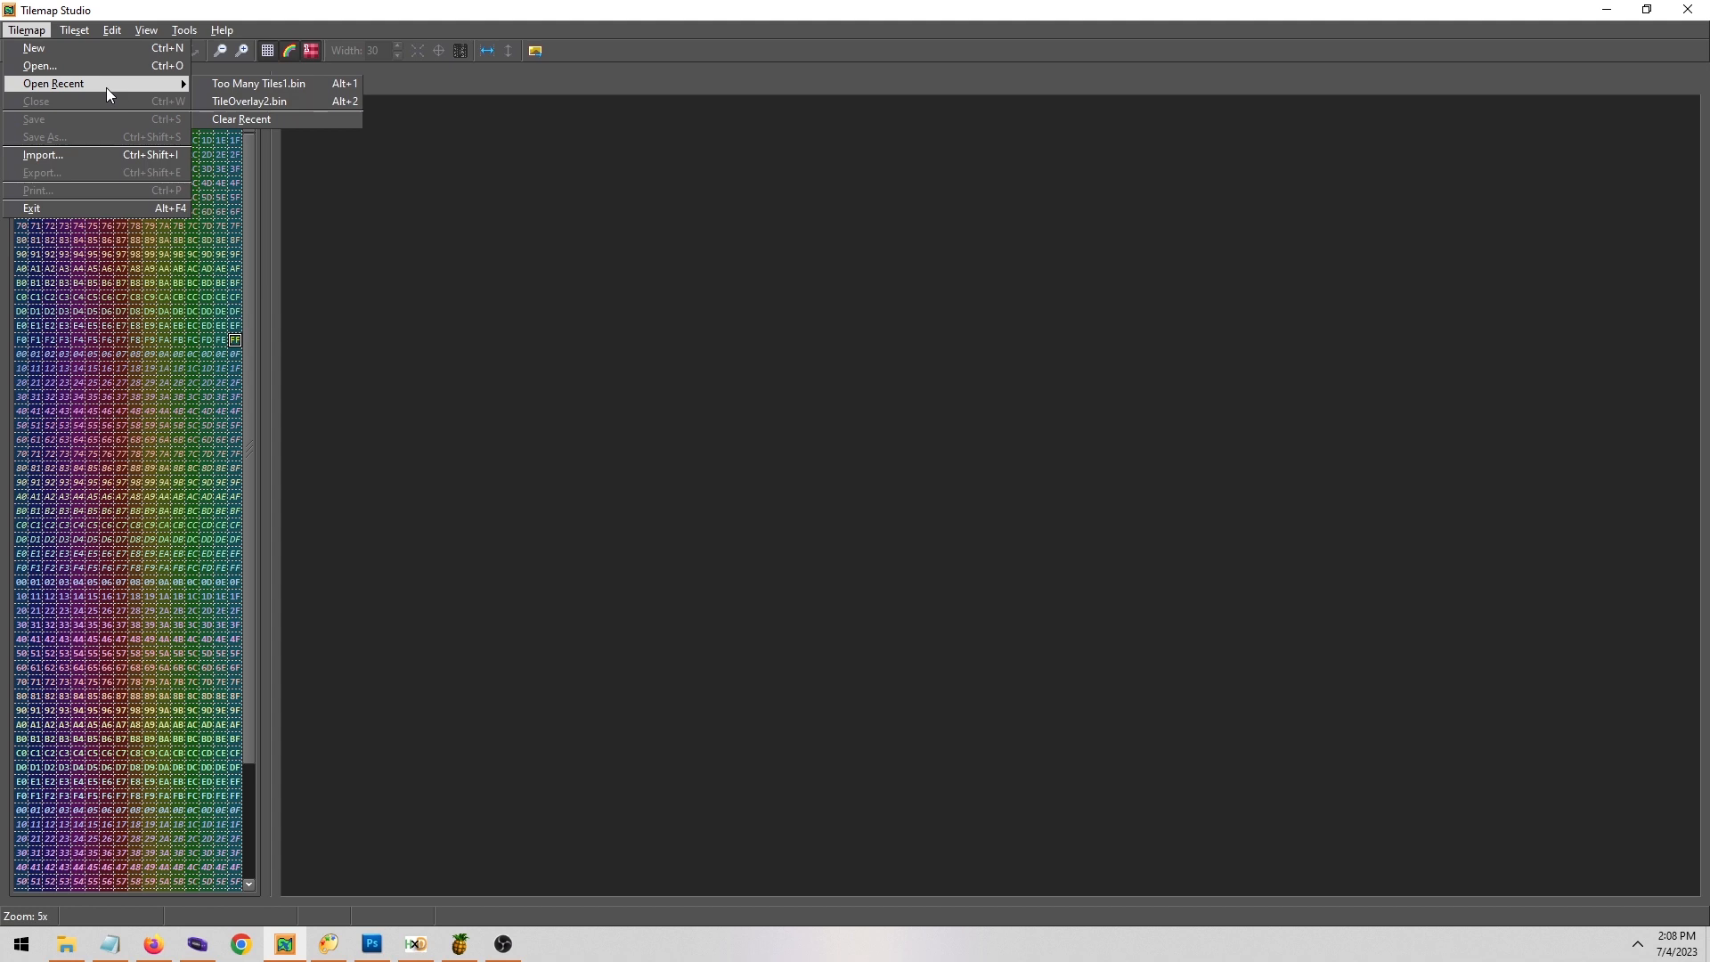
pyautogui.click(236, 84)
pyautogui.click(844, 512)
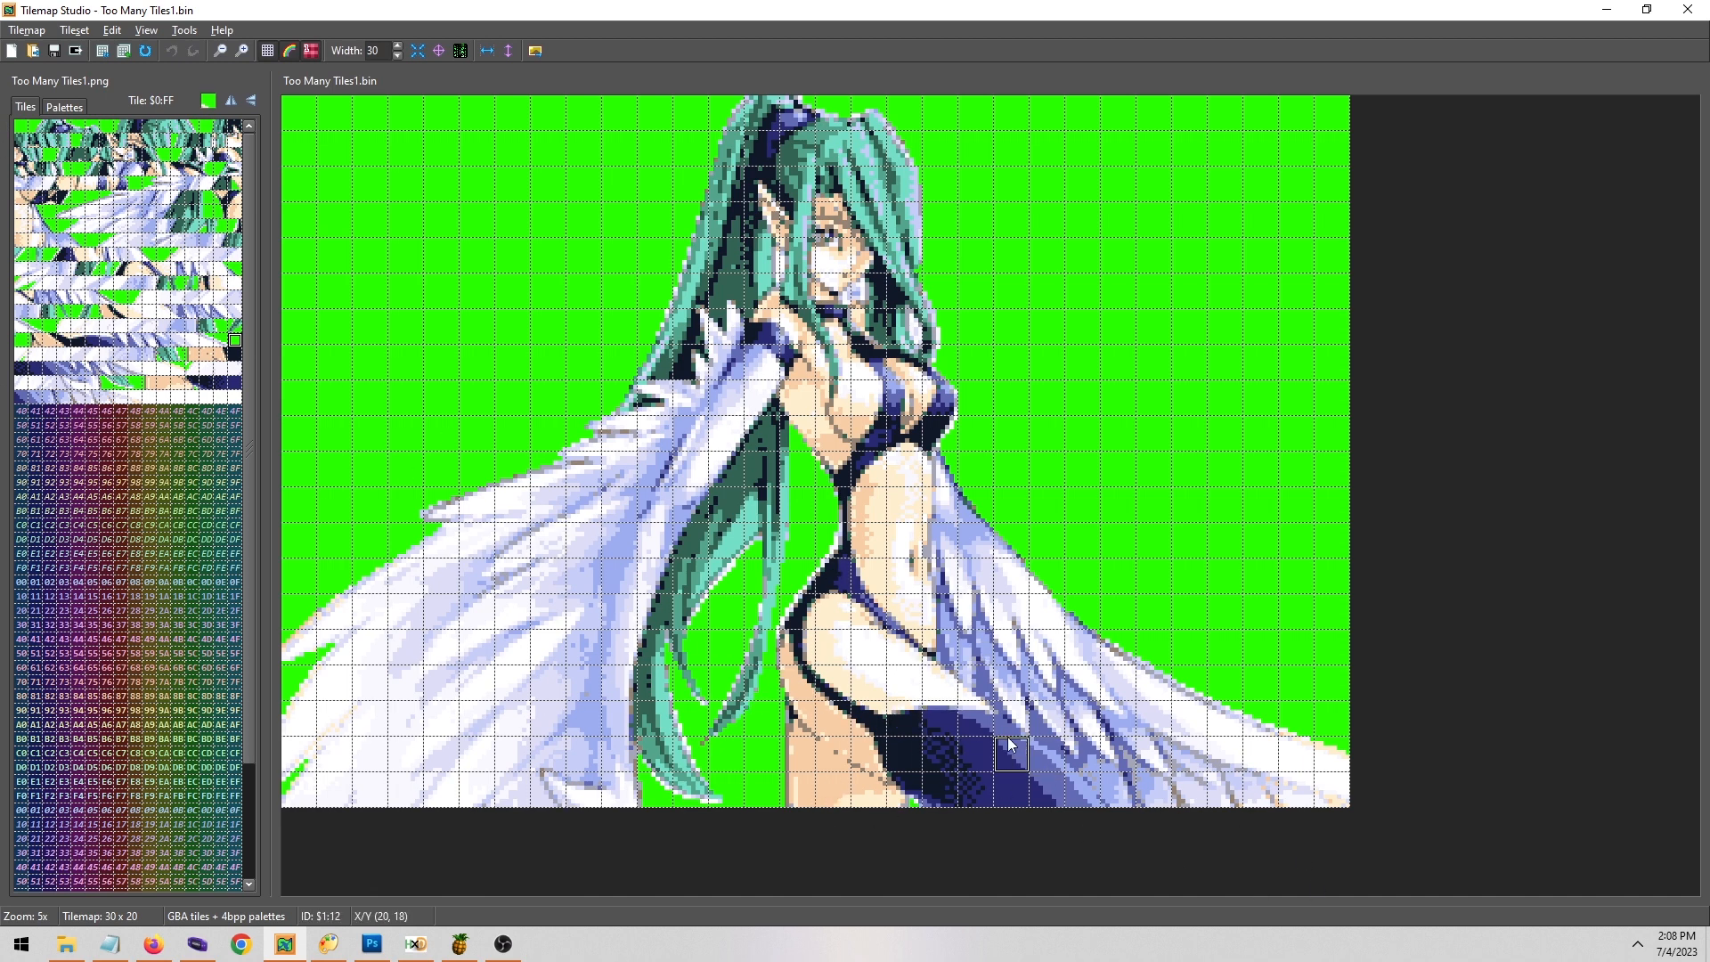
pyautogui.rightClick(859, 655)
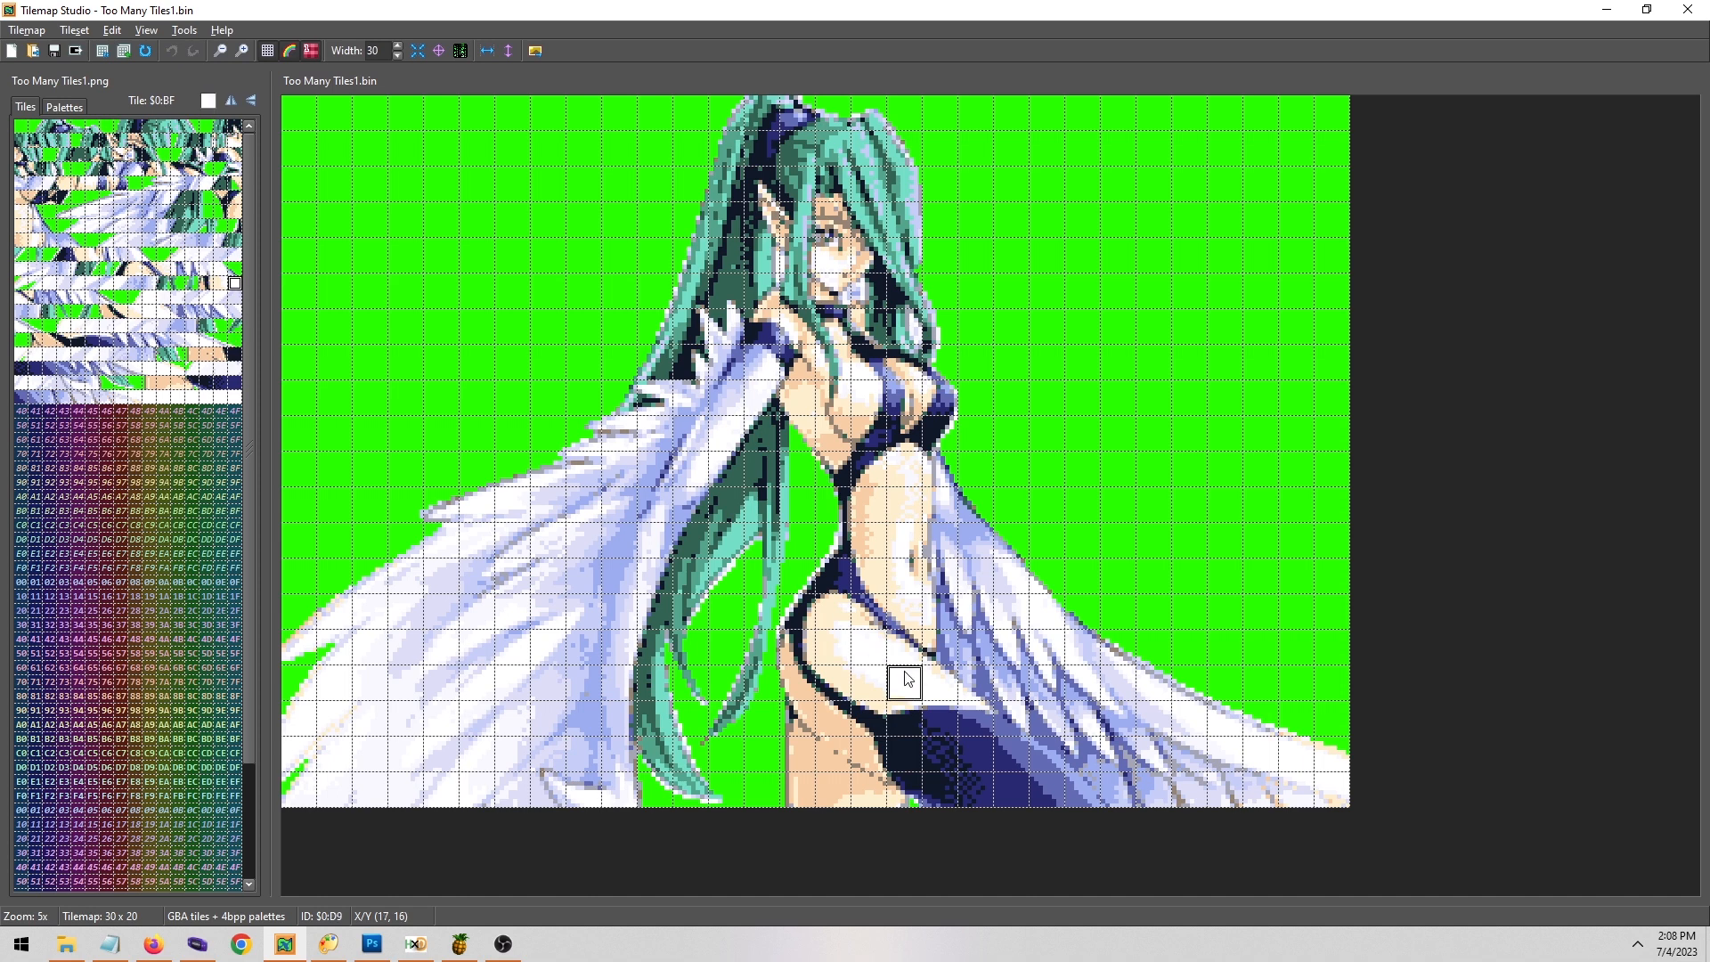
pyautogui.moveTo(903, 686)
pyautogui.mouseDown()
pyautogui.moveTo(866, 701)
pyautogui.moveTo(857, 688)
pyautogui.moveTo(908, 592)
pyautogui.moveTo(889, 551)
pyautogui.moveTo(874, 603)
pyautogui.moveTo(906, 526)
pyautogui.moveTo(848, 478)
pyautogui.mouseUp()
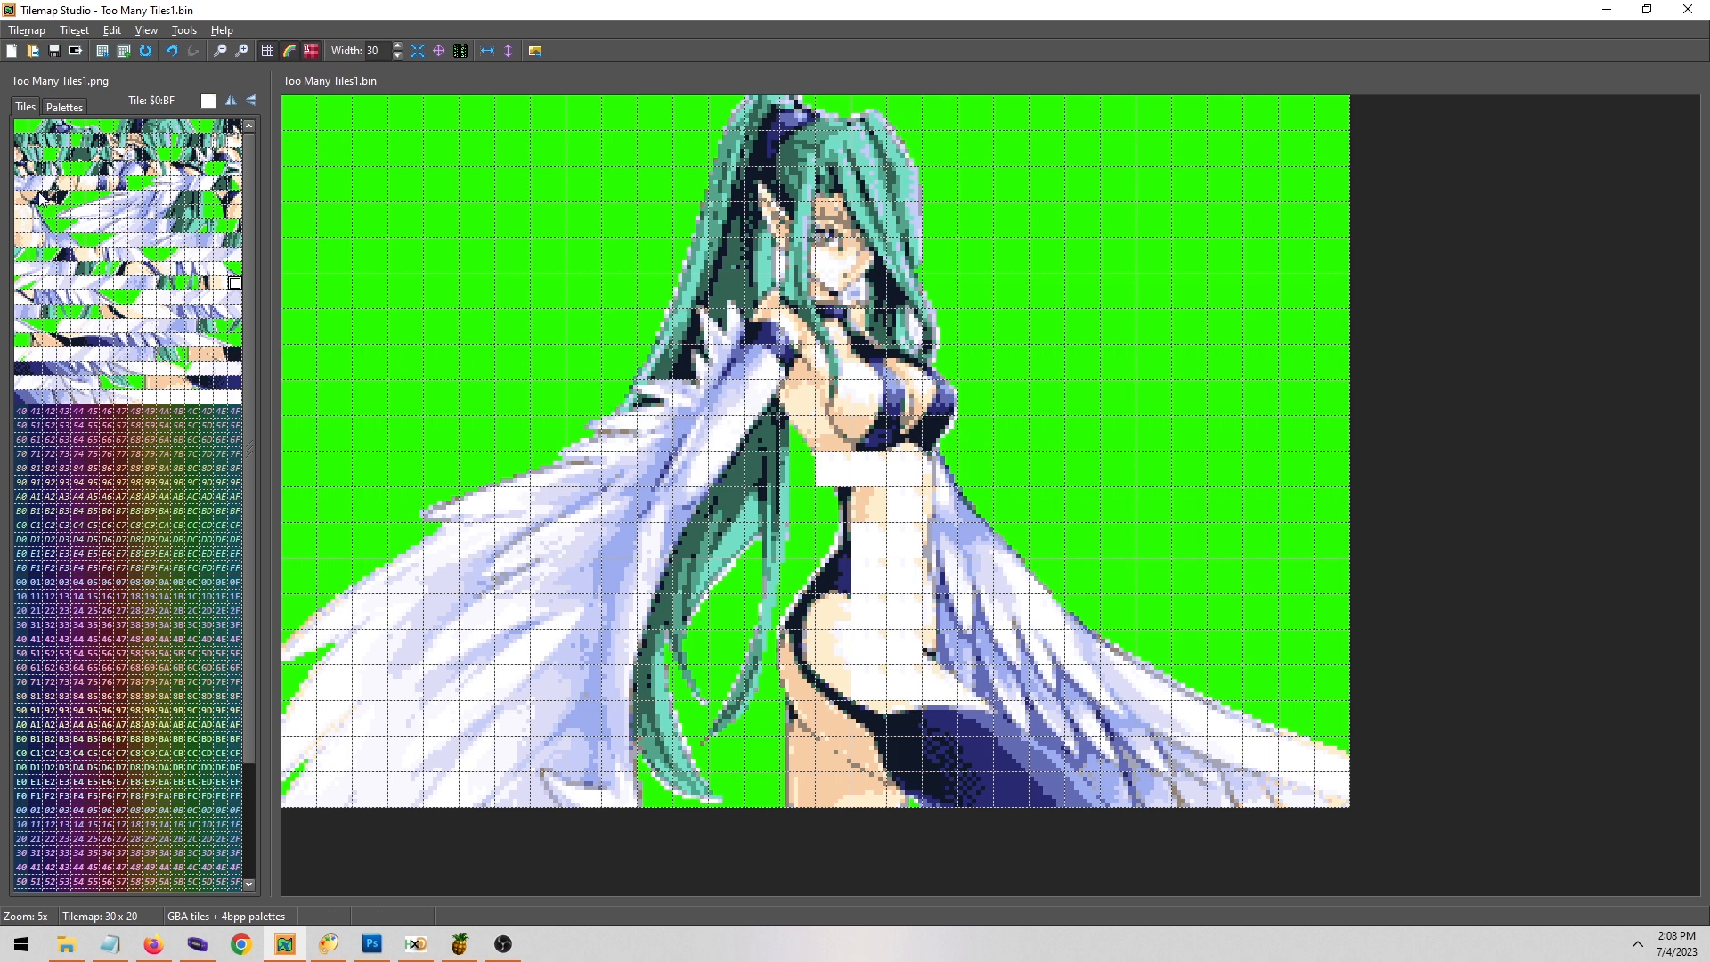
# Close the Too Many Tiles1.bin tilemap without saving and unload its tileset.
pyautogui.click(32, 34)
pyautogui.click(51, 100)
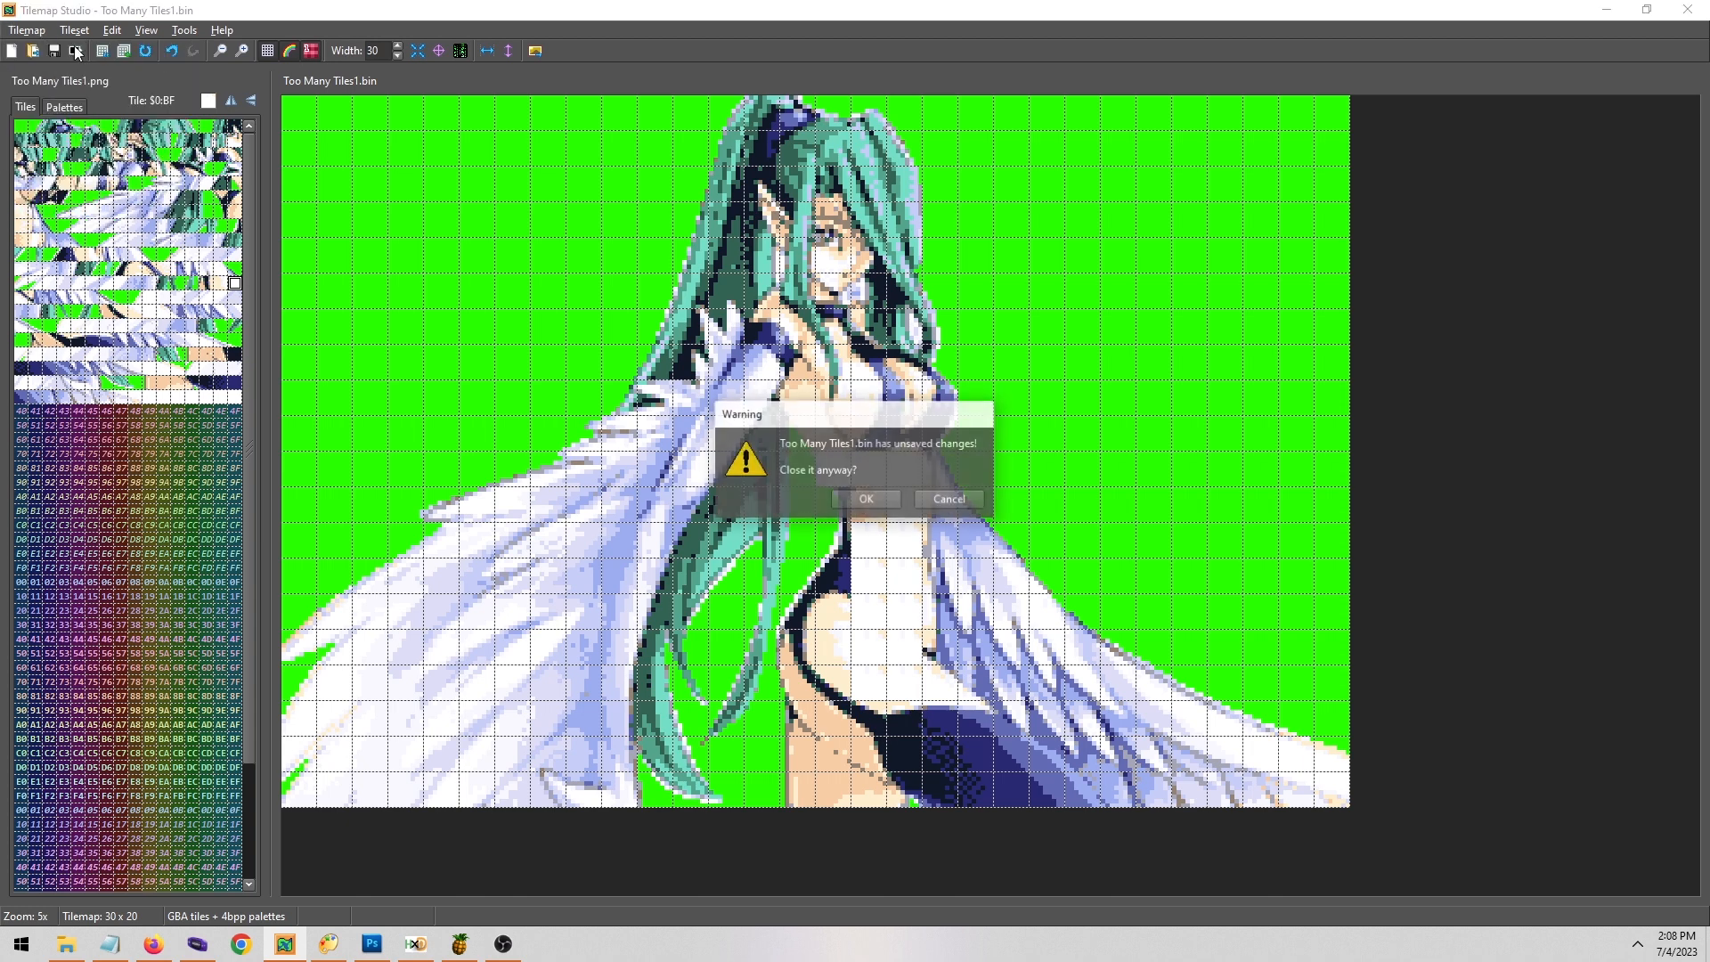
pyautogui.click(866, 498)
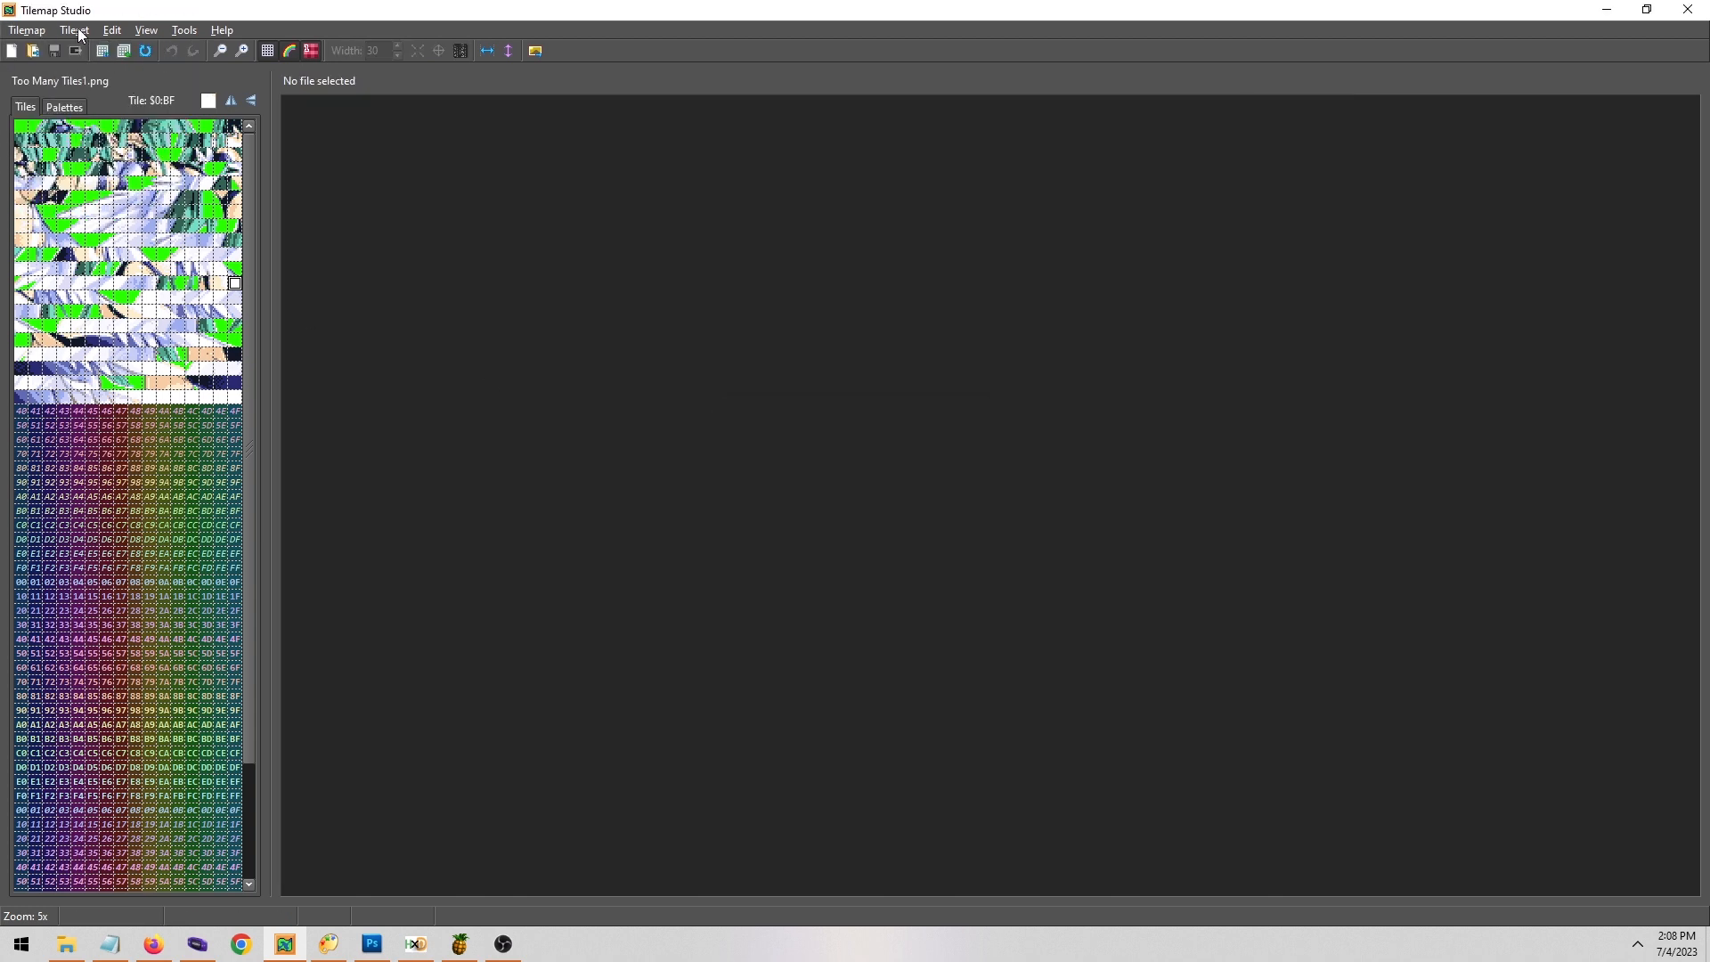
pyautogui.click(27, 29)
pyautogui.moveTo(108, 30)
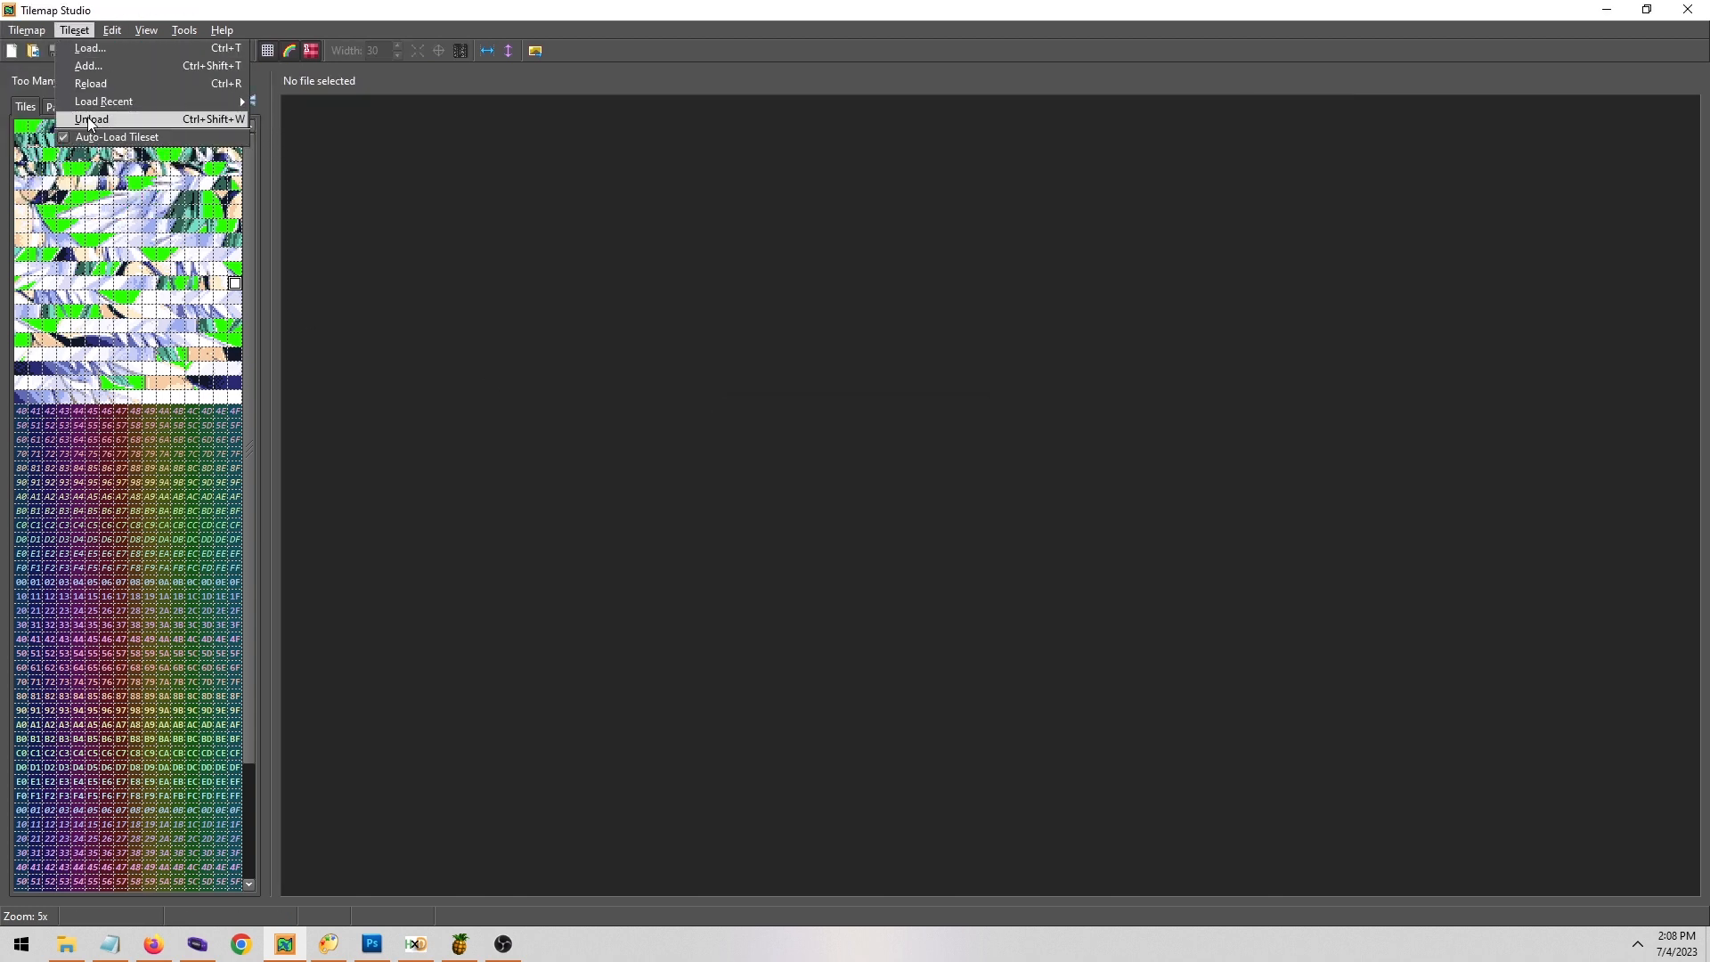
pyautogui.click(85, 142)
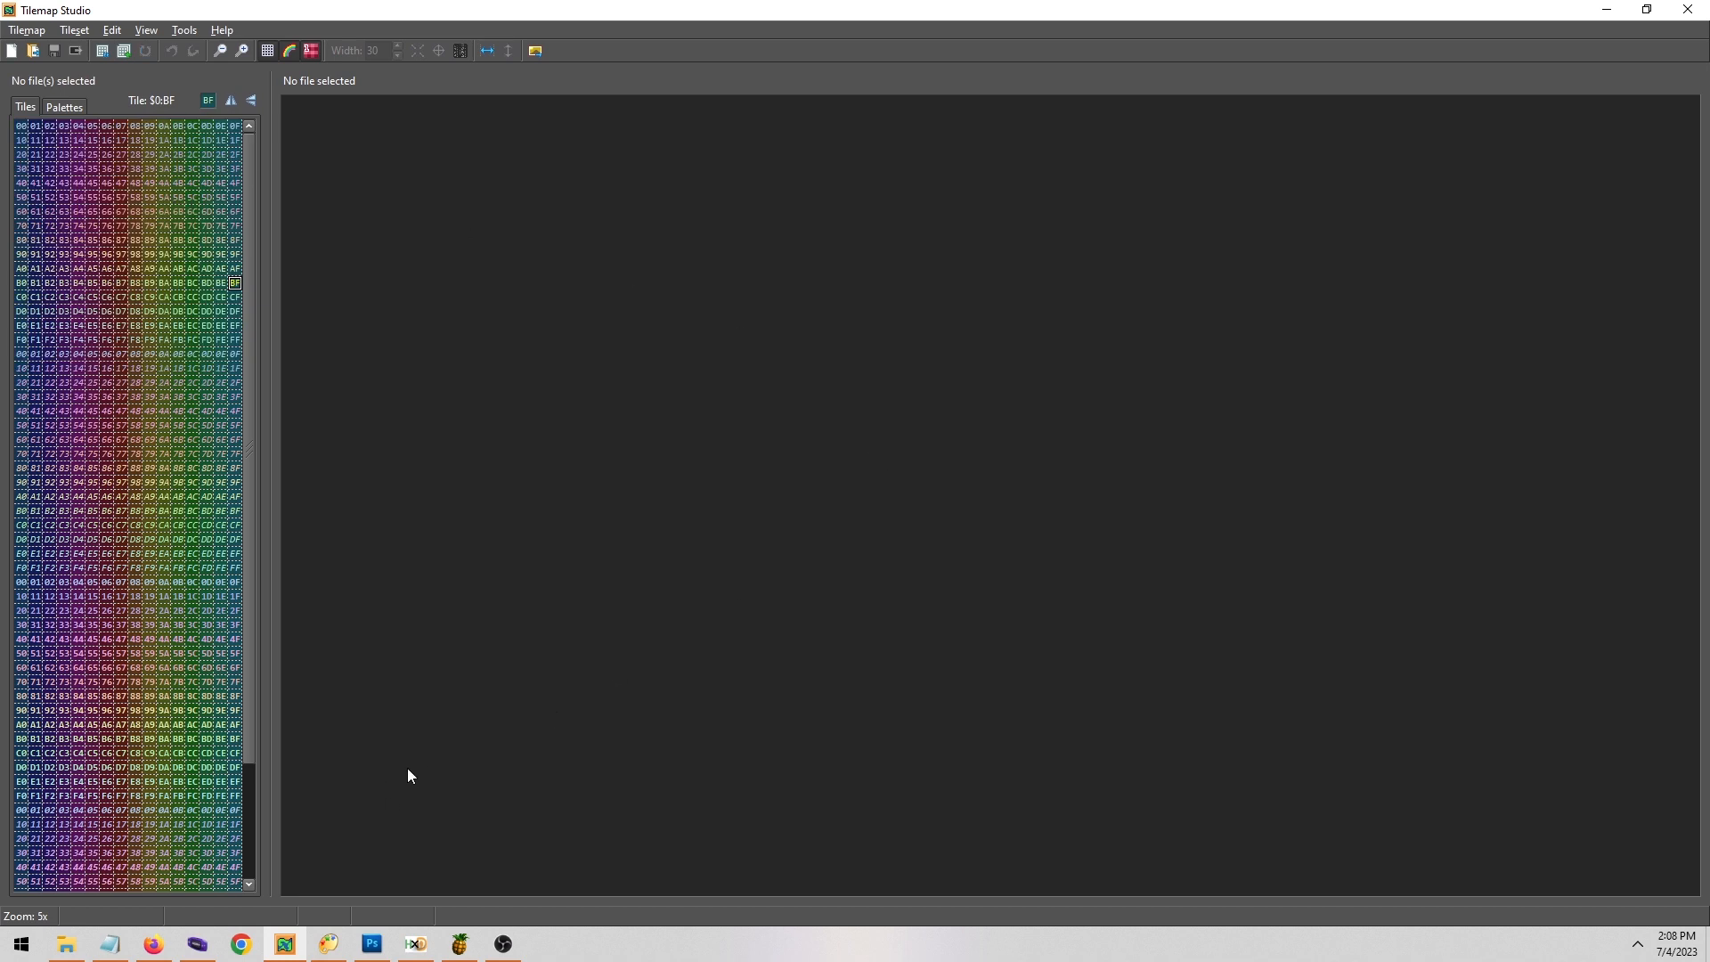
# Open TileOverlay.png from the Coinflip Tutorial folder in Photoshop.
pyautogui.click(371, 944)
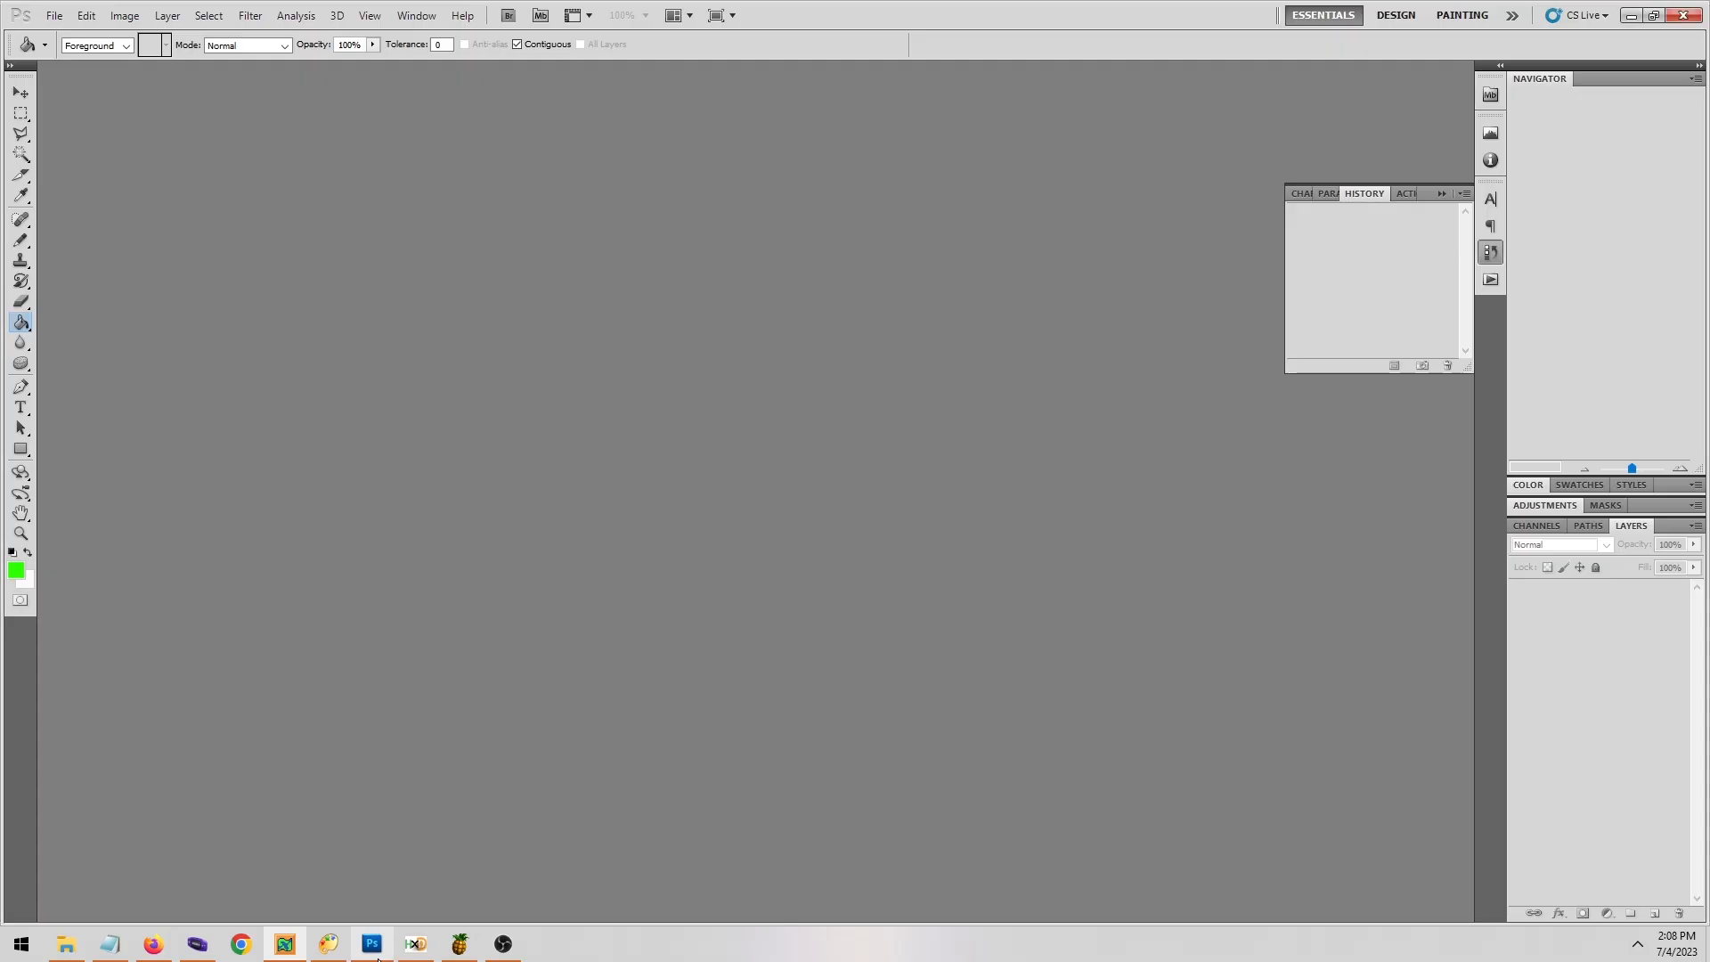
pyautogui.click(69, 939)
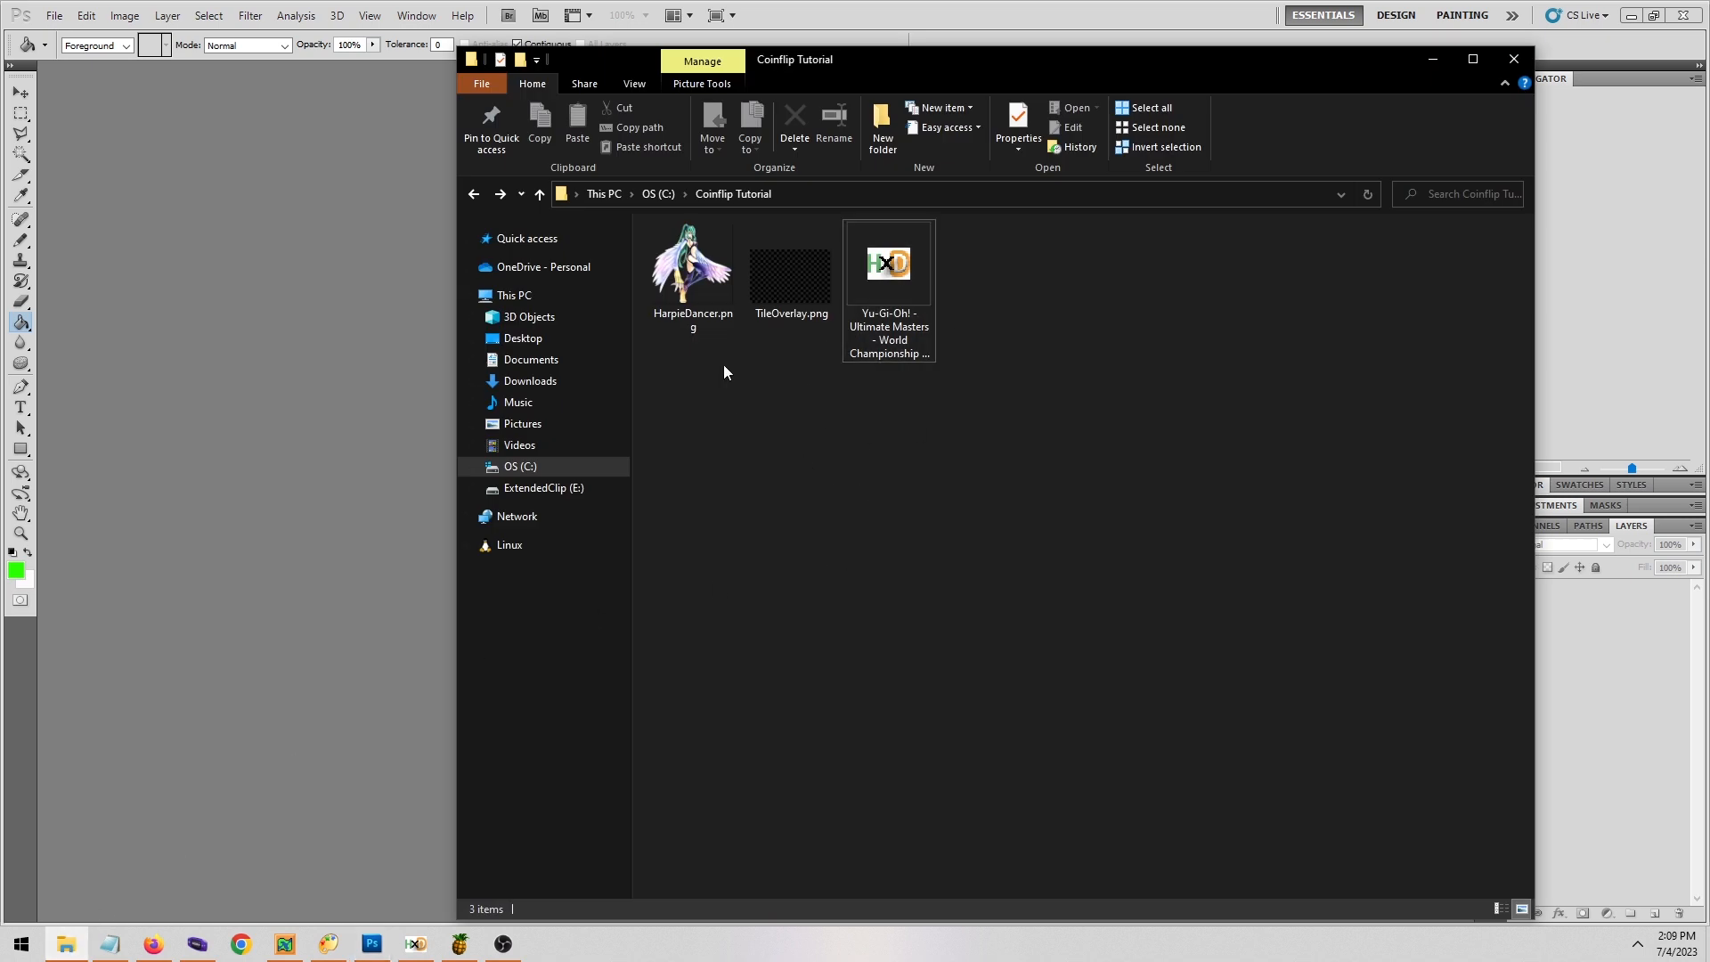
pyautogui.moveTo(788, 264)
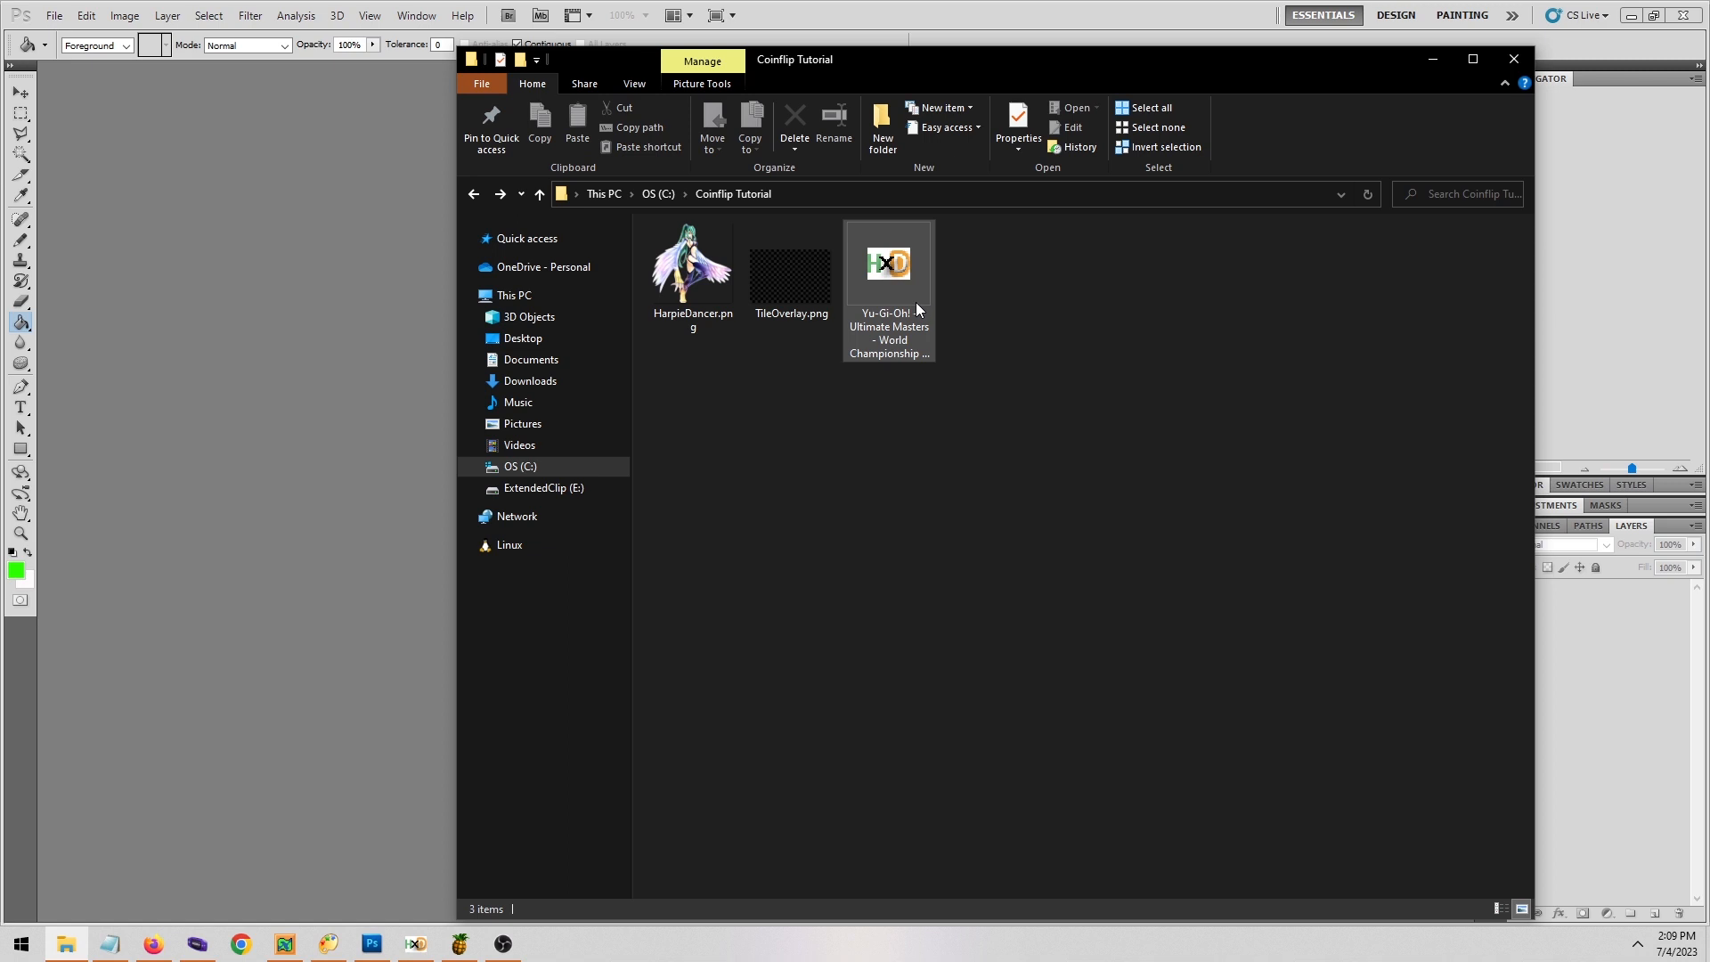
pyautogui.rightClick(780, 282)
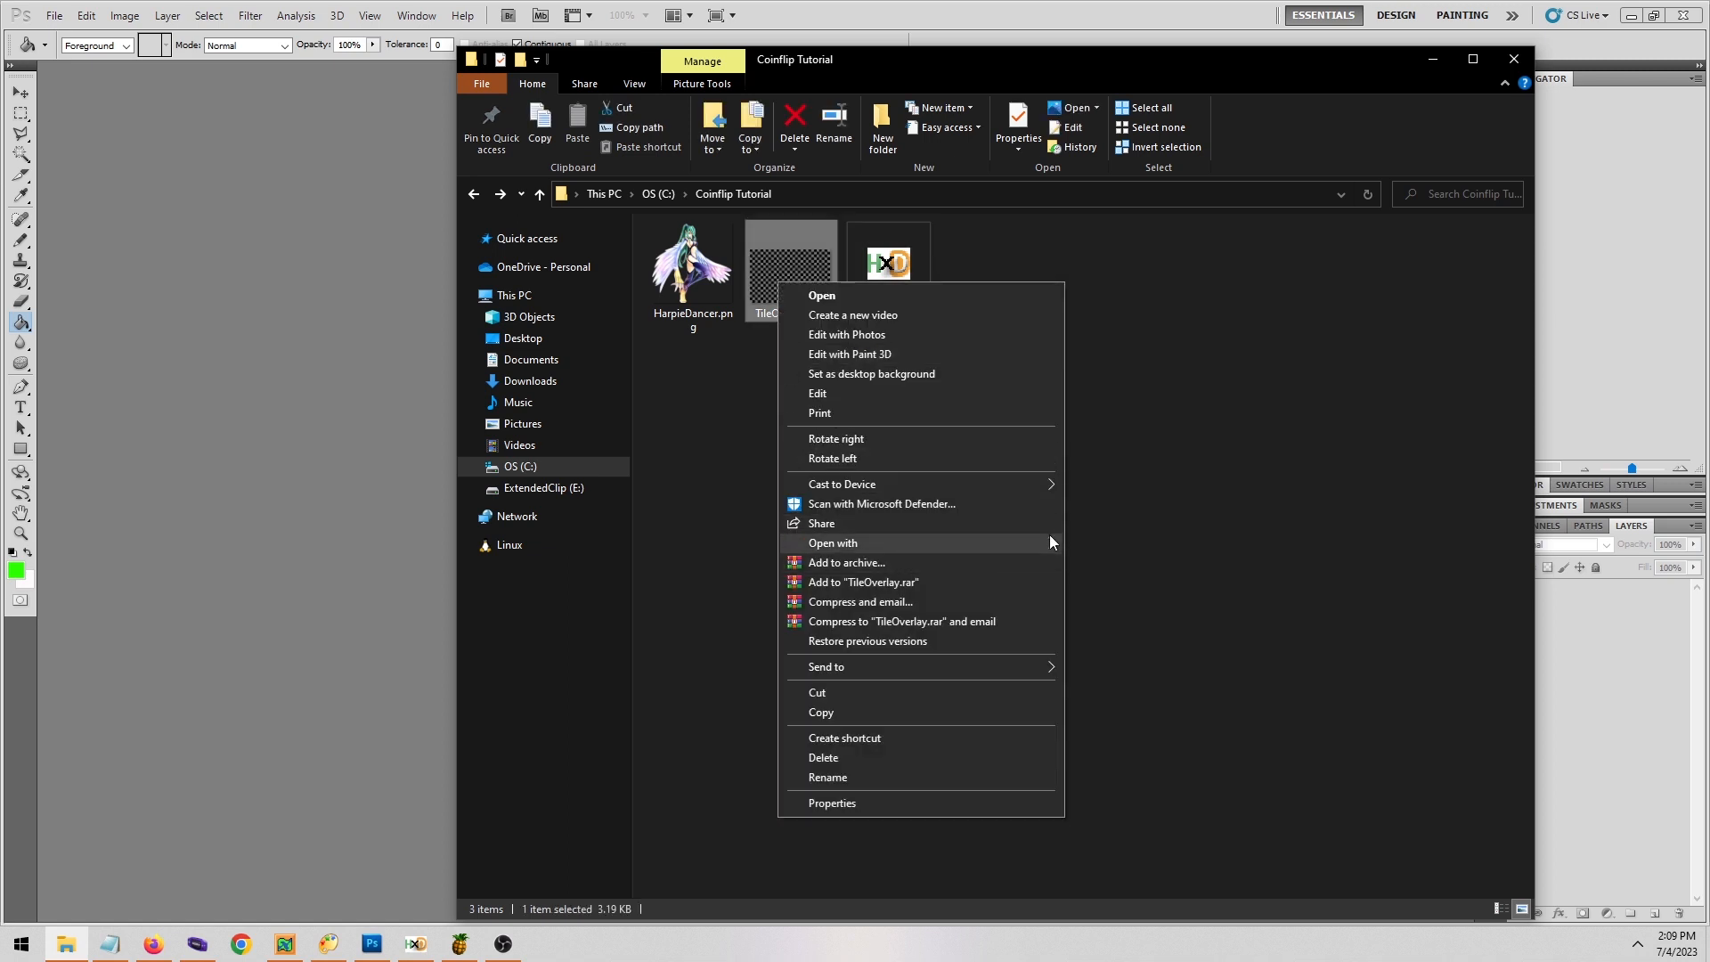
pyautogui.moveTo(1049, 539)
pyautogui.click(1112, 545)
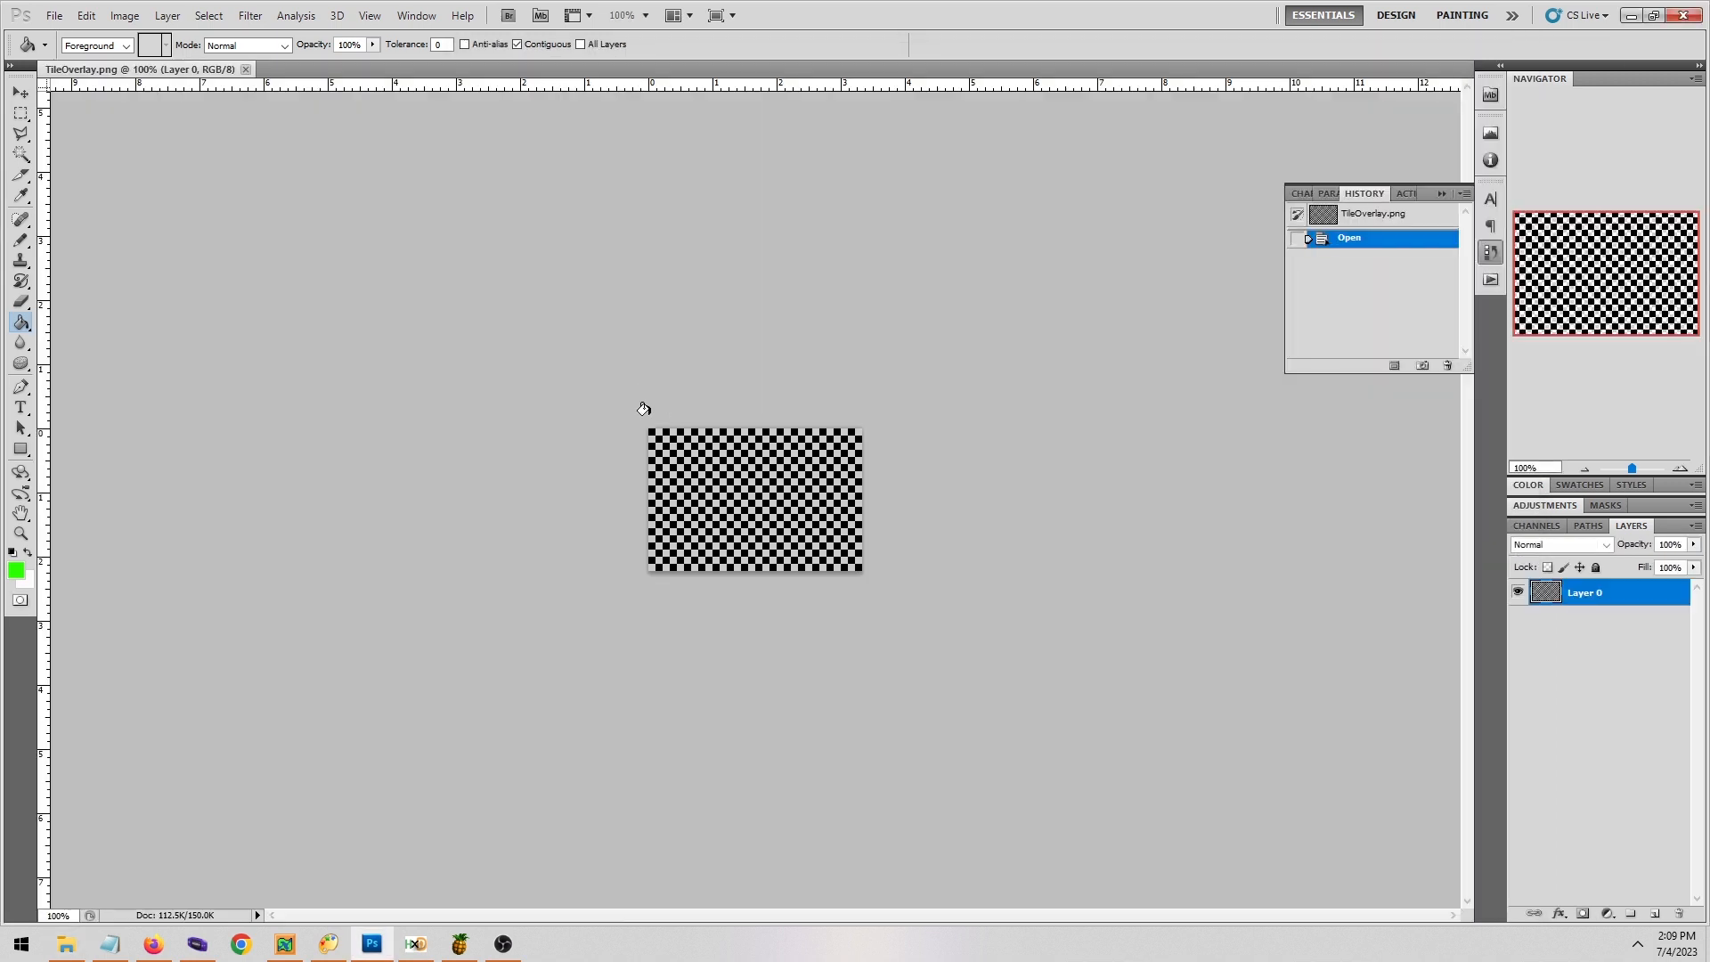
# Add a new layer beneath the checkerboard layer and fill it with the green foreground colour.
pyautogui.click(1655, 913)
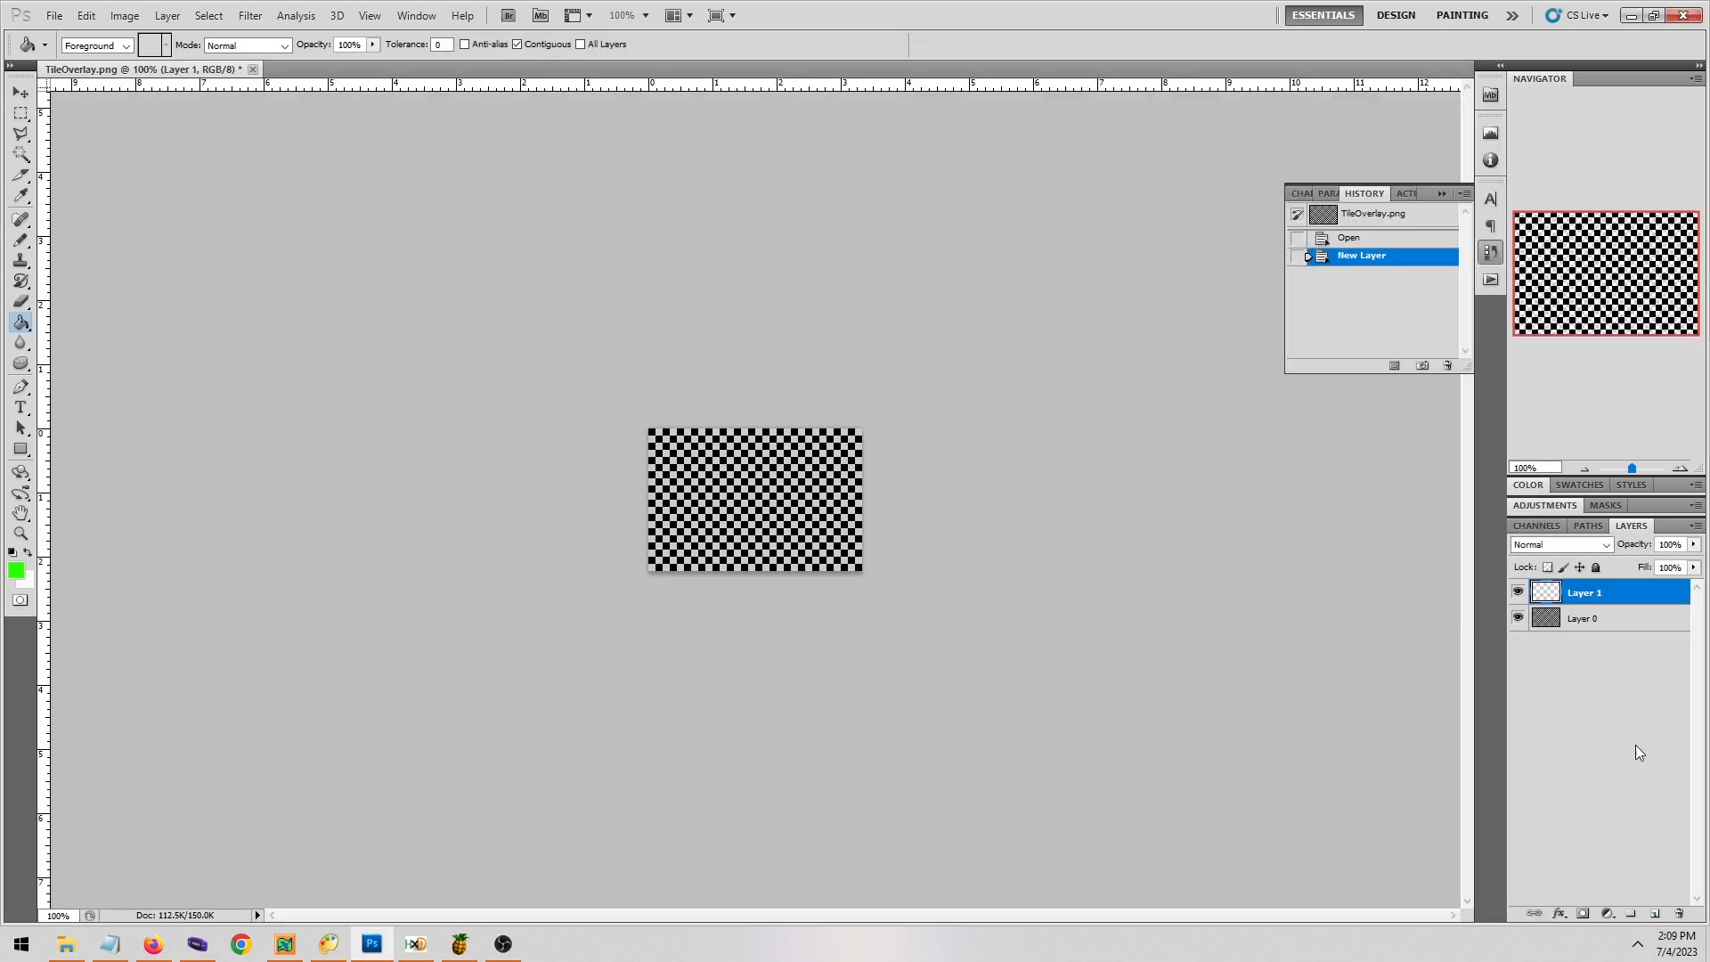
pyautogui.moveTo(1608, 613); pyautogui.dragTo(1613, 638)
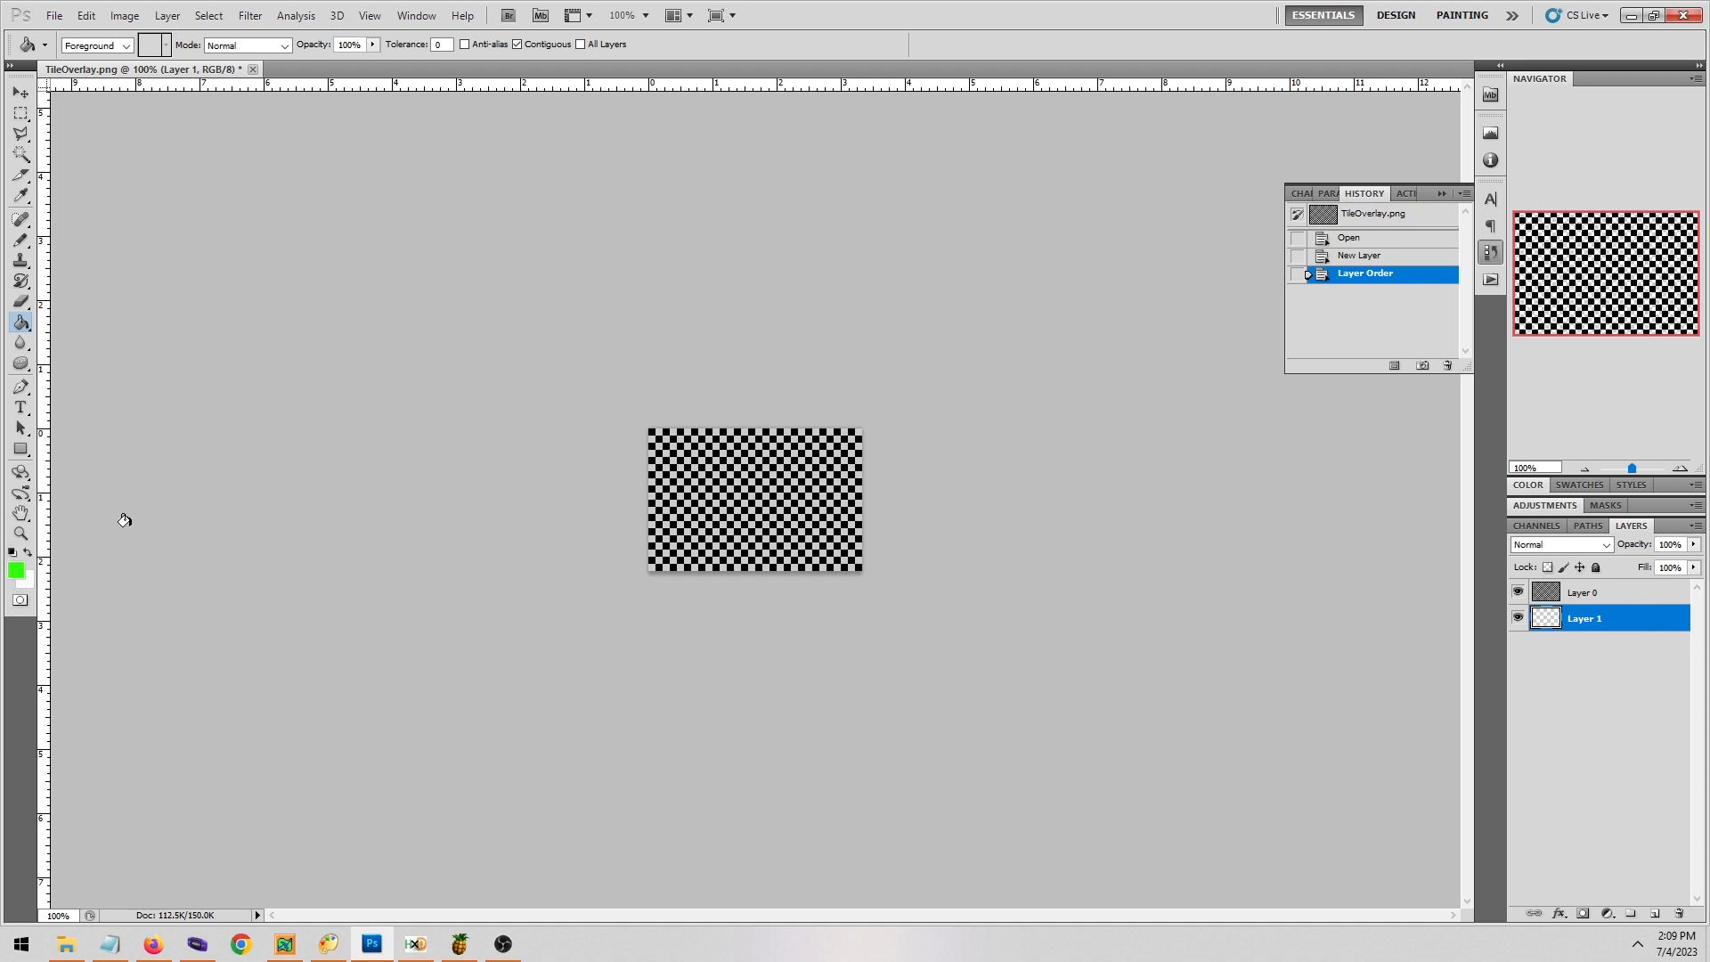
pyautogui.click(771, 477)
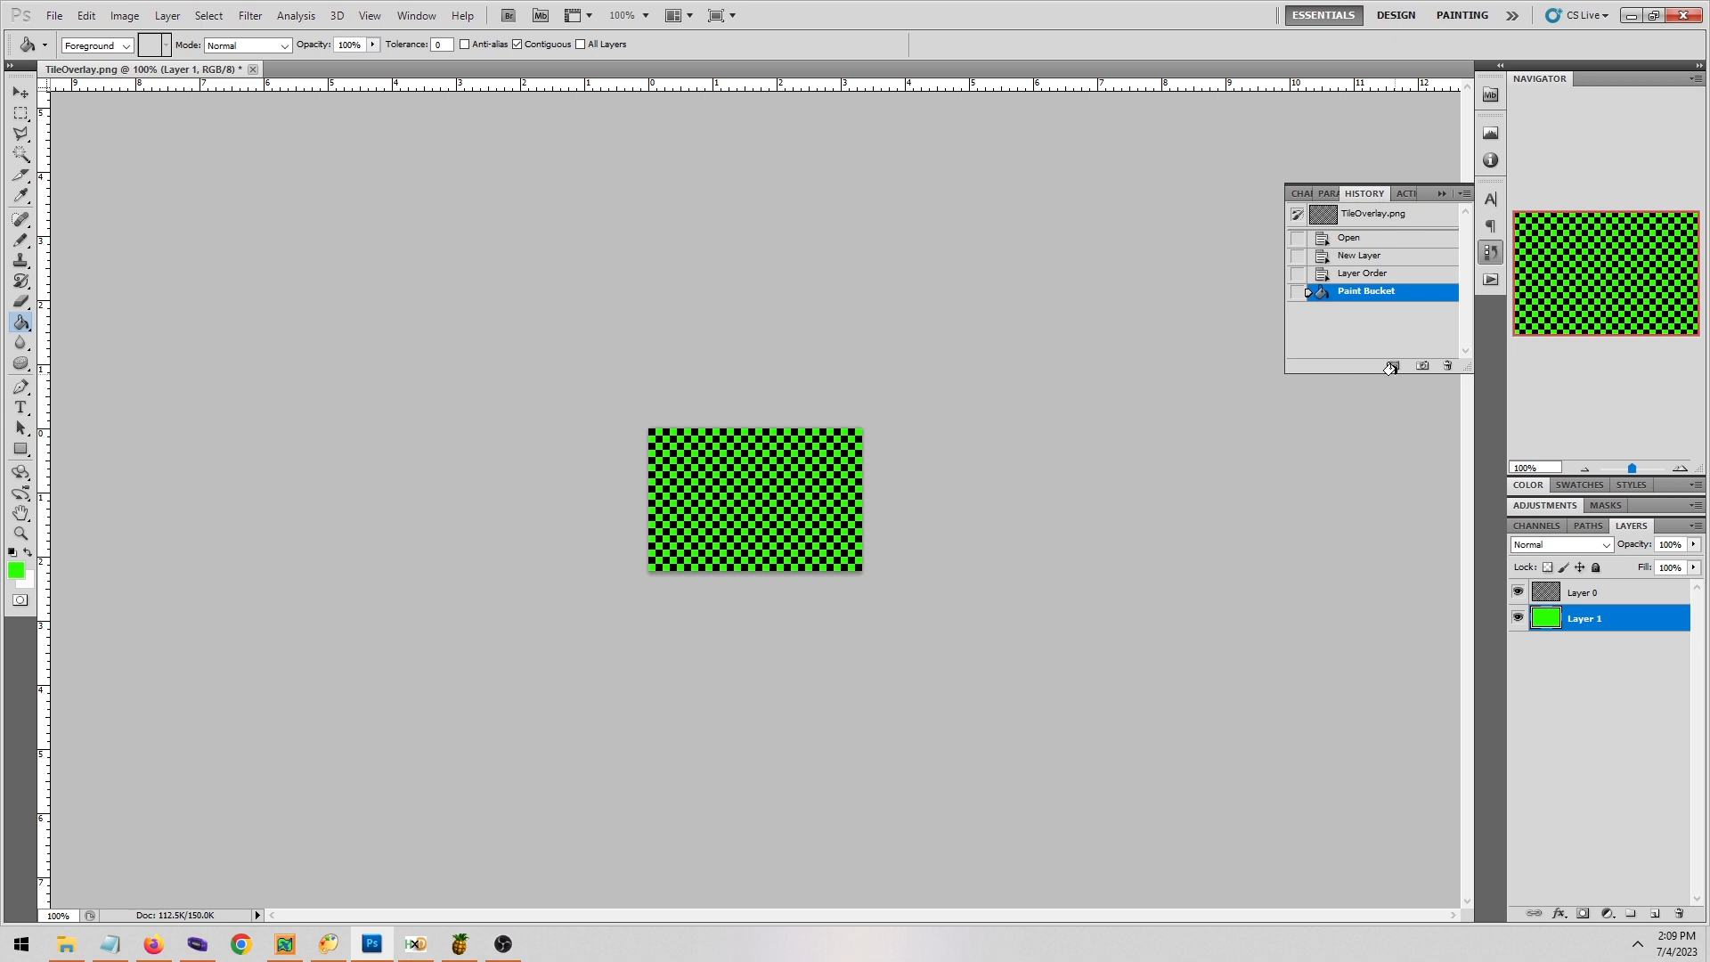
# Lower the checkerboard layer's opacity to 9% and view the canvas at 300%.
pyautogui.click(1656, 593)
pyautogui.click(1692, 546)
pyautogui.moveTo(1639, 558); pyautogui.dragTo(1611, 563)
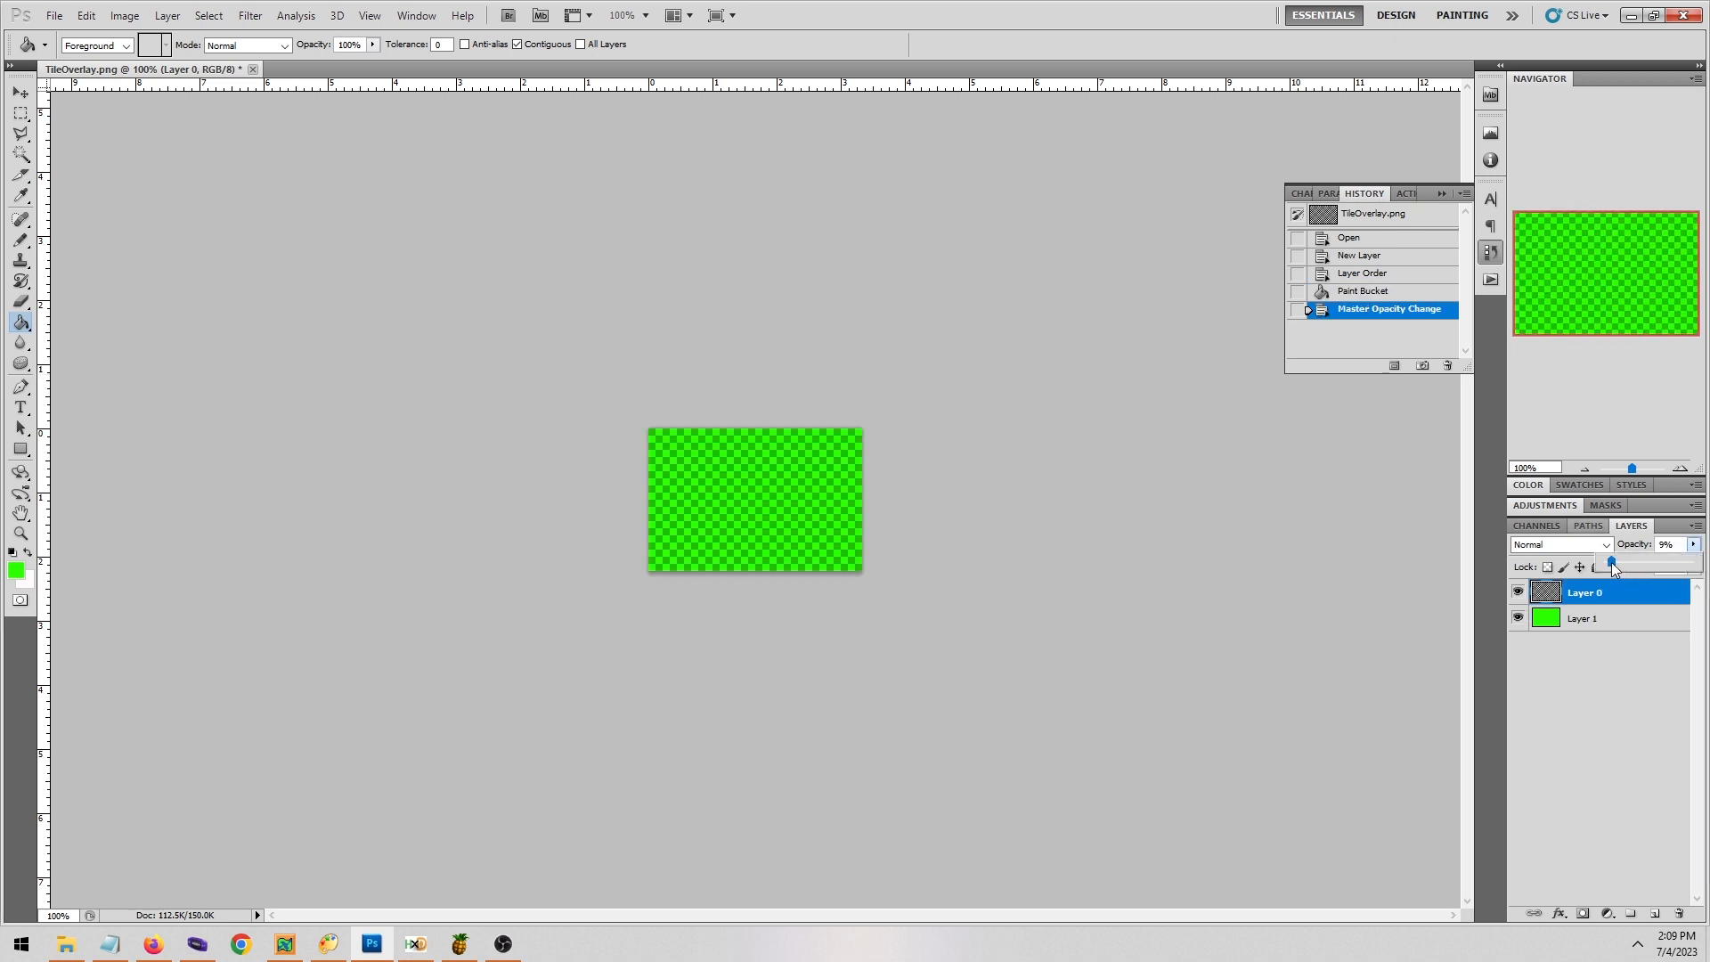
pyautogui.click(1681, 467)
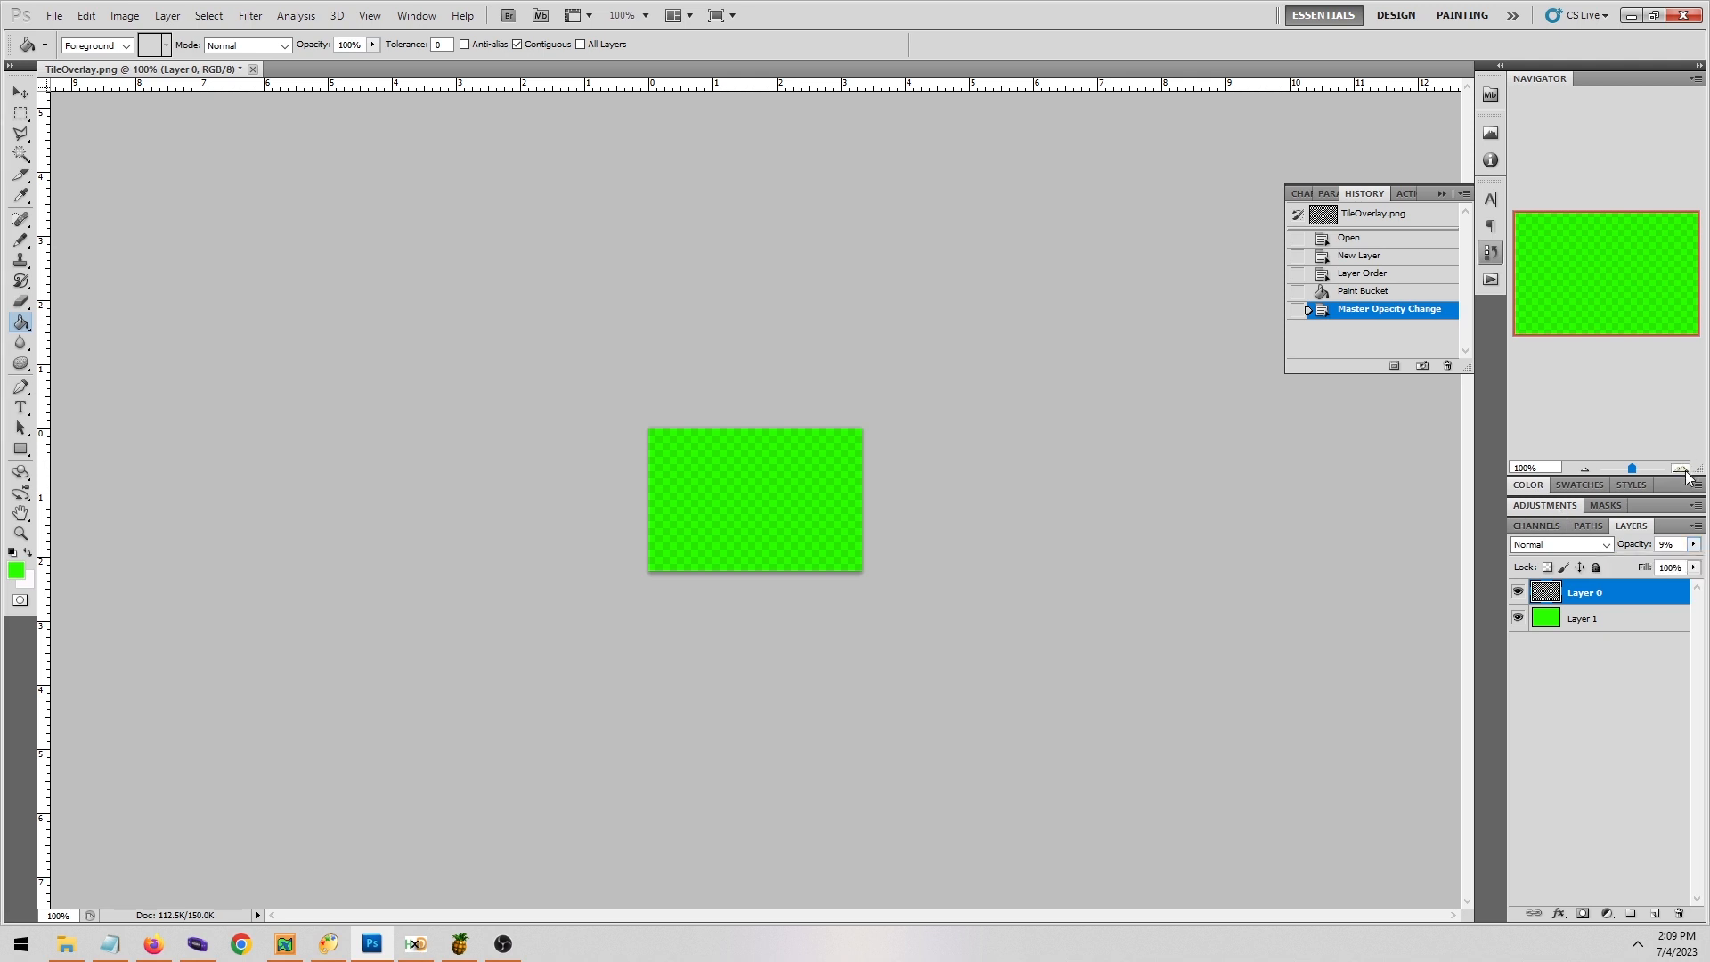
pyautogui.click(1681, 468)
pyautogui.click(1681, 468)
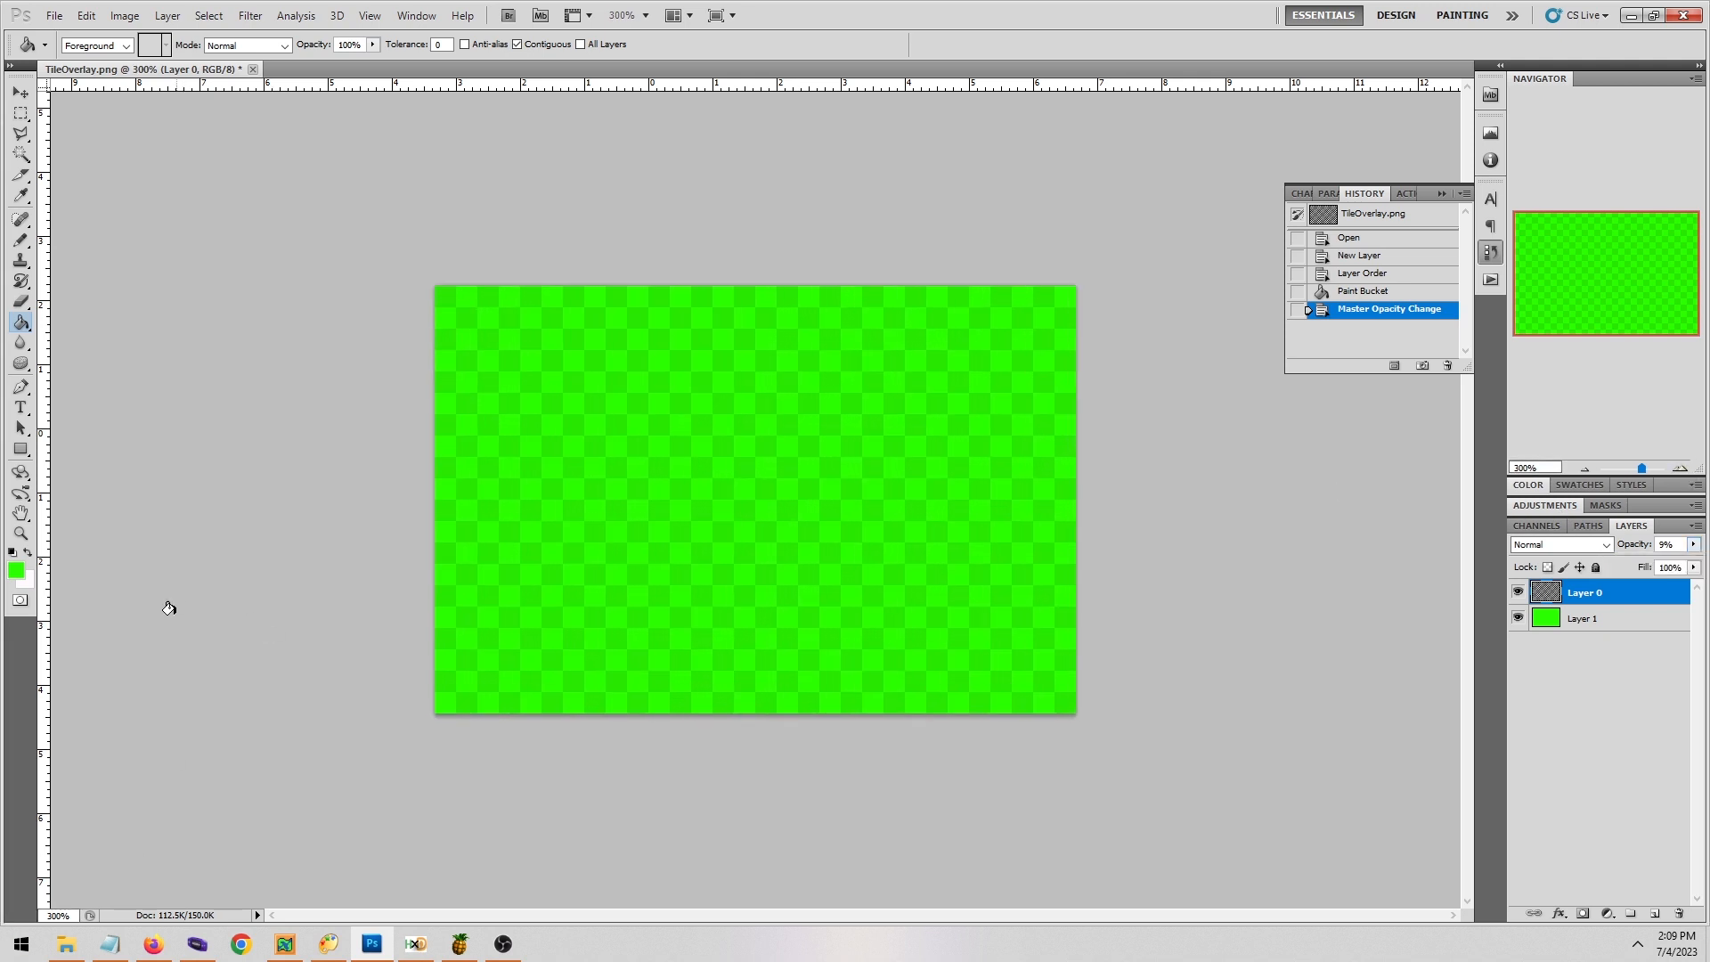
# Place HarpieDancer.png from the Coinflip Tutorial folder into the Photoshop document, scaled to 121.16% over the lower right of the canvas.
pyautogui.click(75, 950)
pyautogui.click(895, 541)
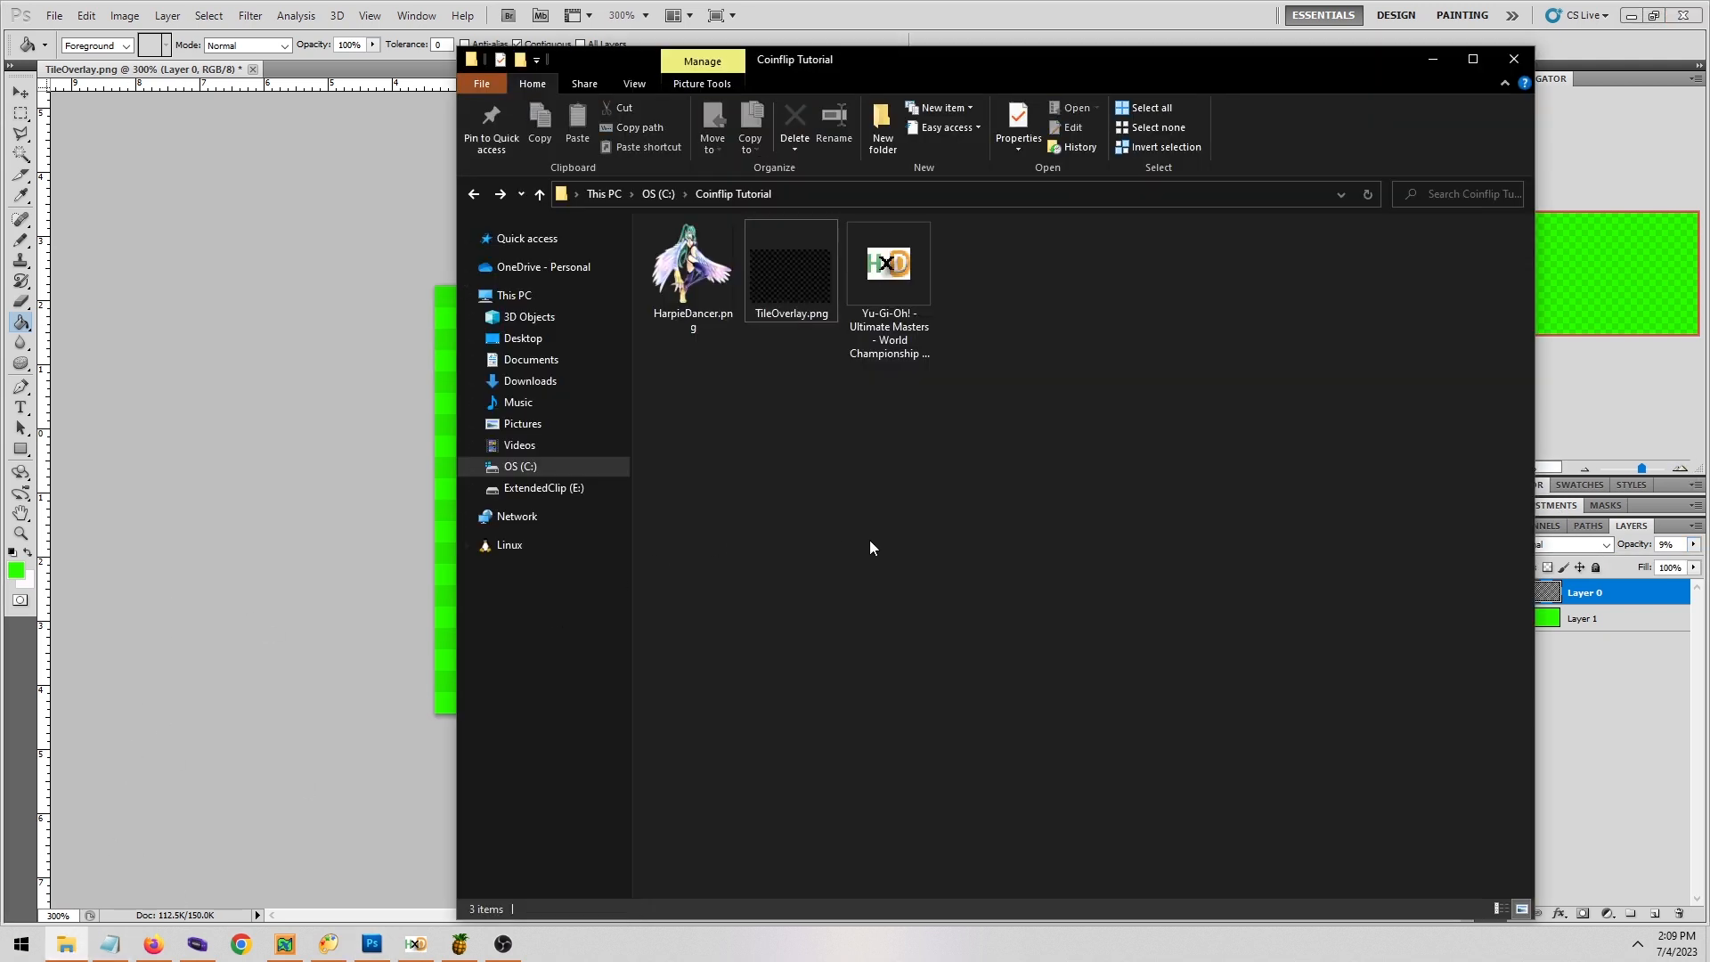
pyautogui.moveTo(674, 276); pyautogui.dragTo(267, 446)
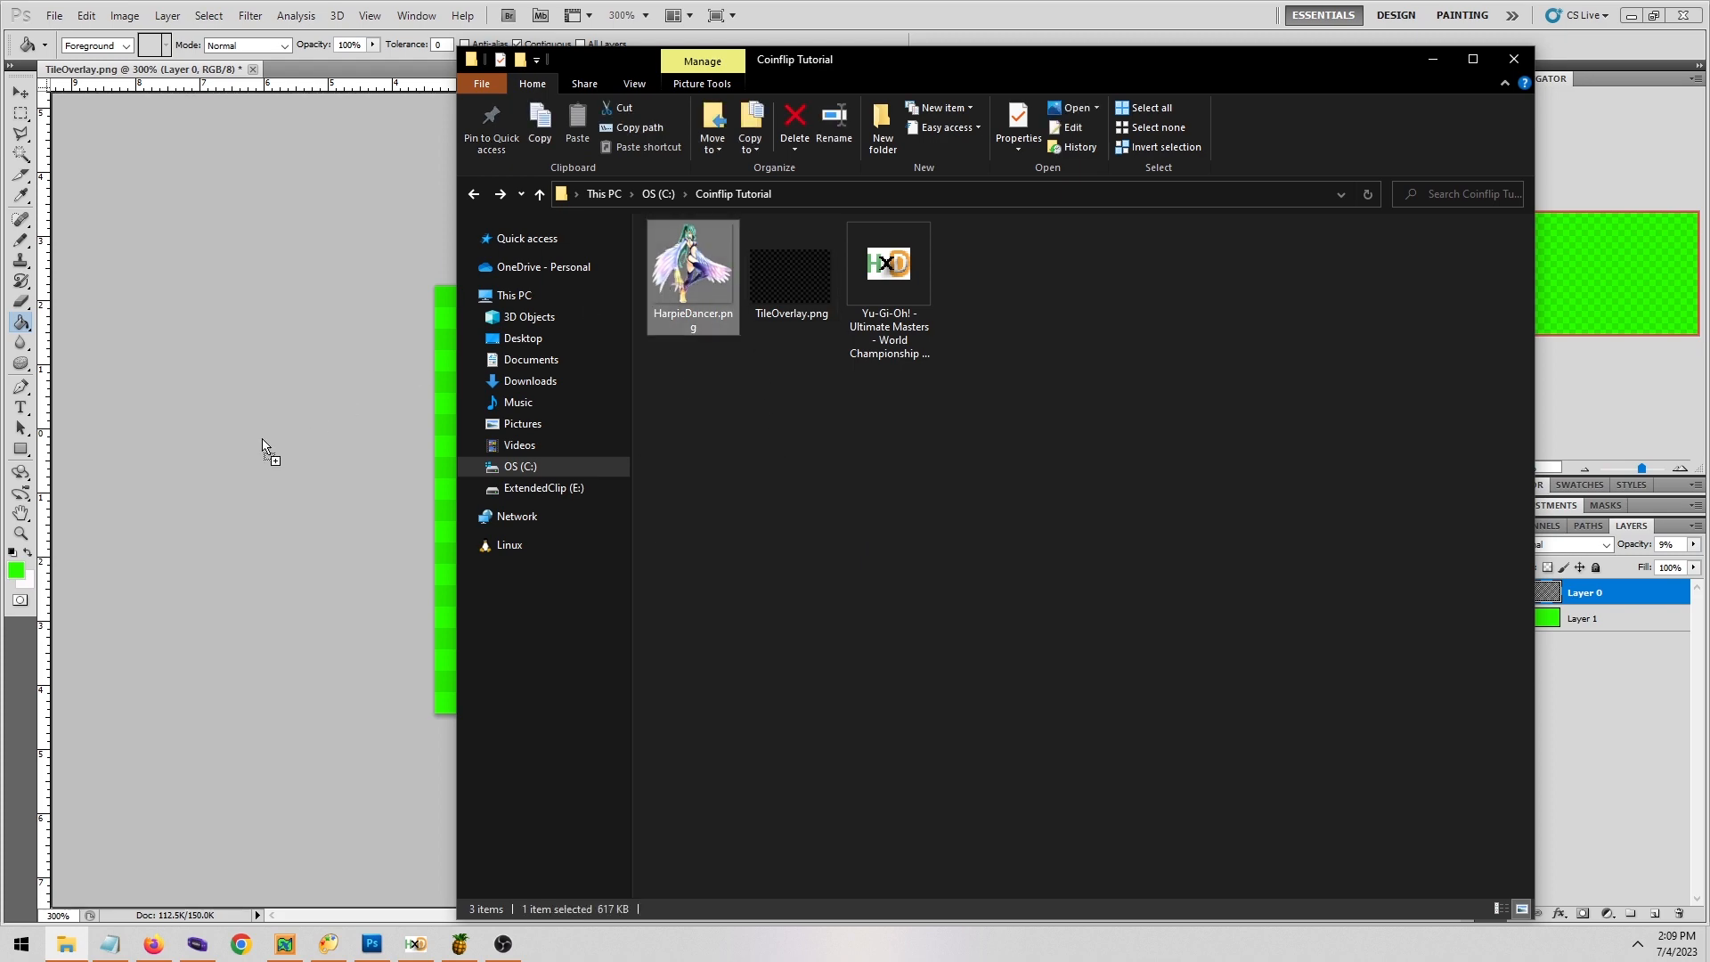
pyautogui.moveTo(980, 541); pyautogui.dragTo(934, 566)
pyautogui.moveTo(672, 406); pyautogui.dragTo(398, 123)
pyautogui.moveTo(708, 494); pyautogui.dragTo(904, 735)
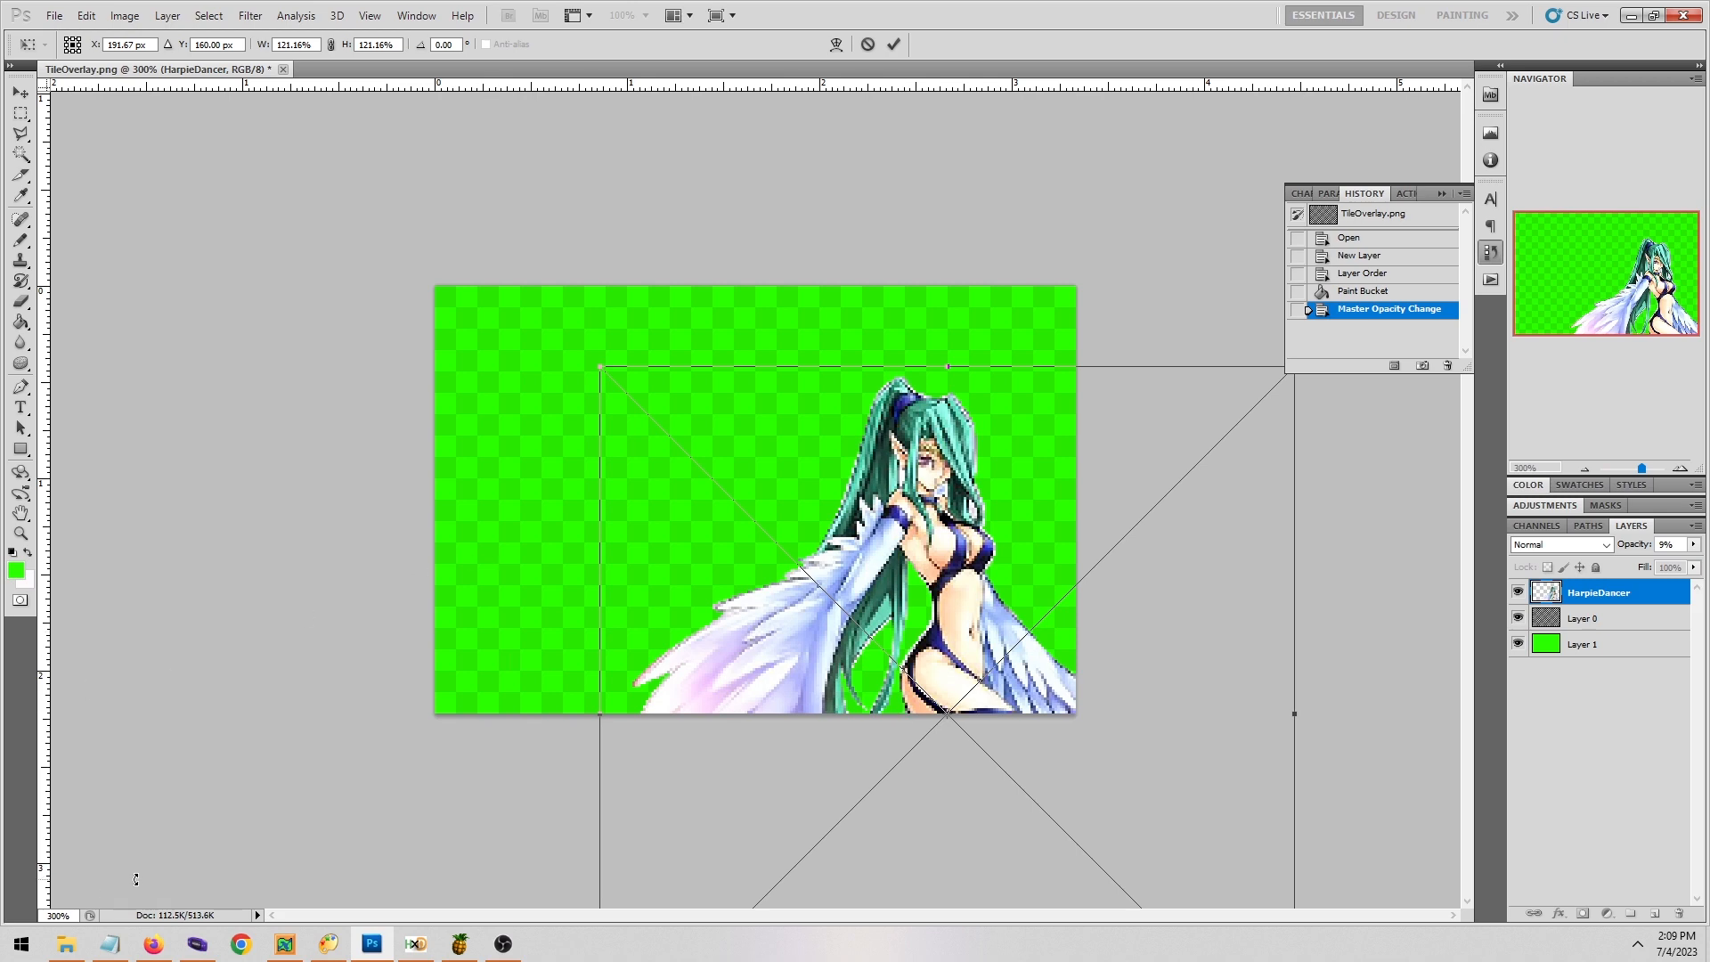
# Check the coin toss layout in mGBA, and enlarge the placed Harpie Dancer to 133.43% near the canvas's right edge, committing the placement.
pyautogui.click(197, 944)
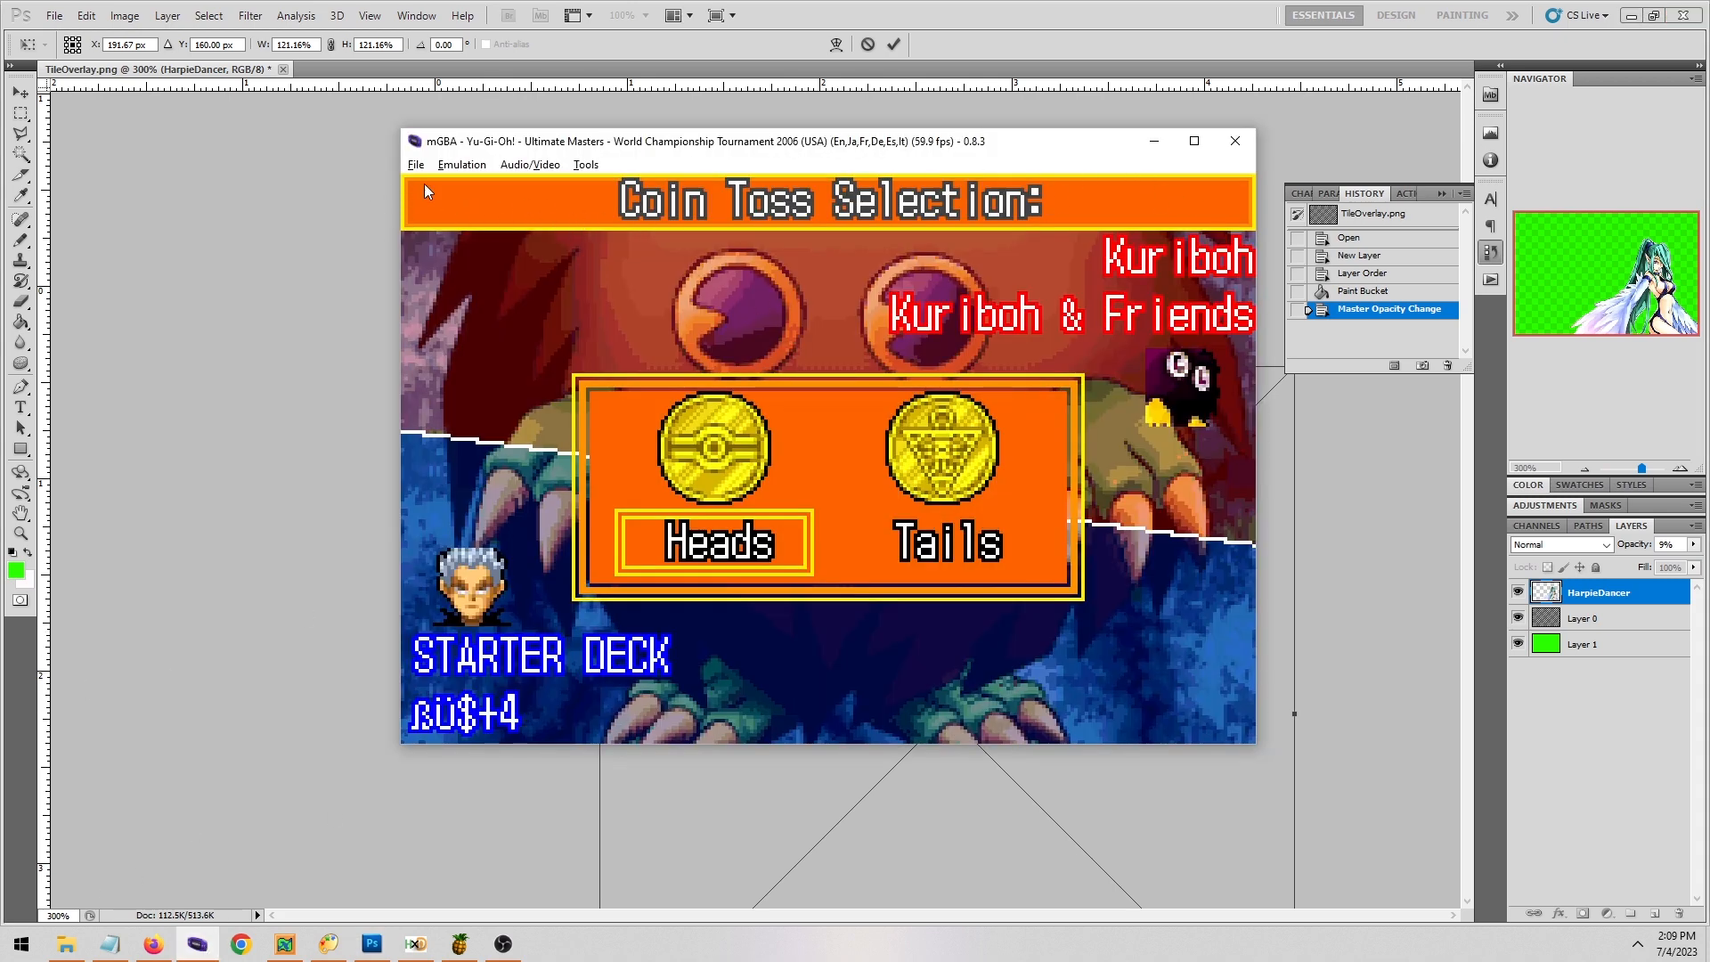
pyautogui.click(281, 248)
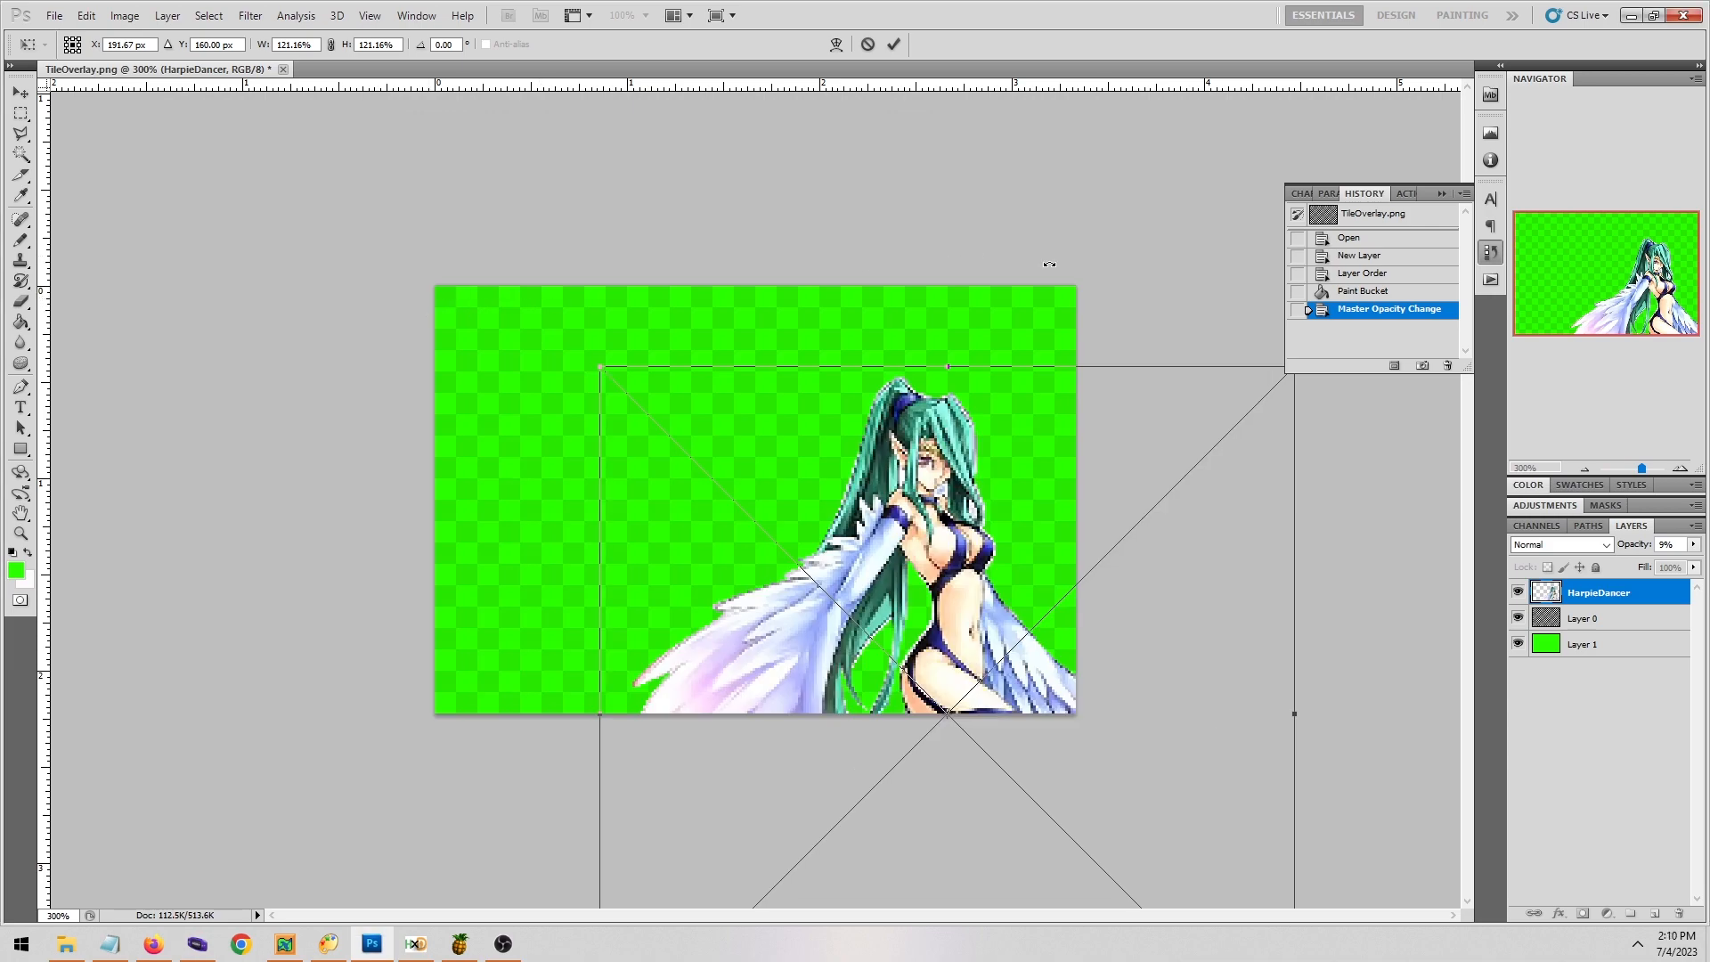
pyautogui.moveTo(914, 411)
pyautogui.mouseDown()
pyautogui.moveTo(910, 330)
pyautogui.moveTo(935, 423)
pyautogui.mouseUp()
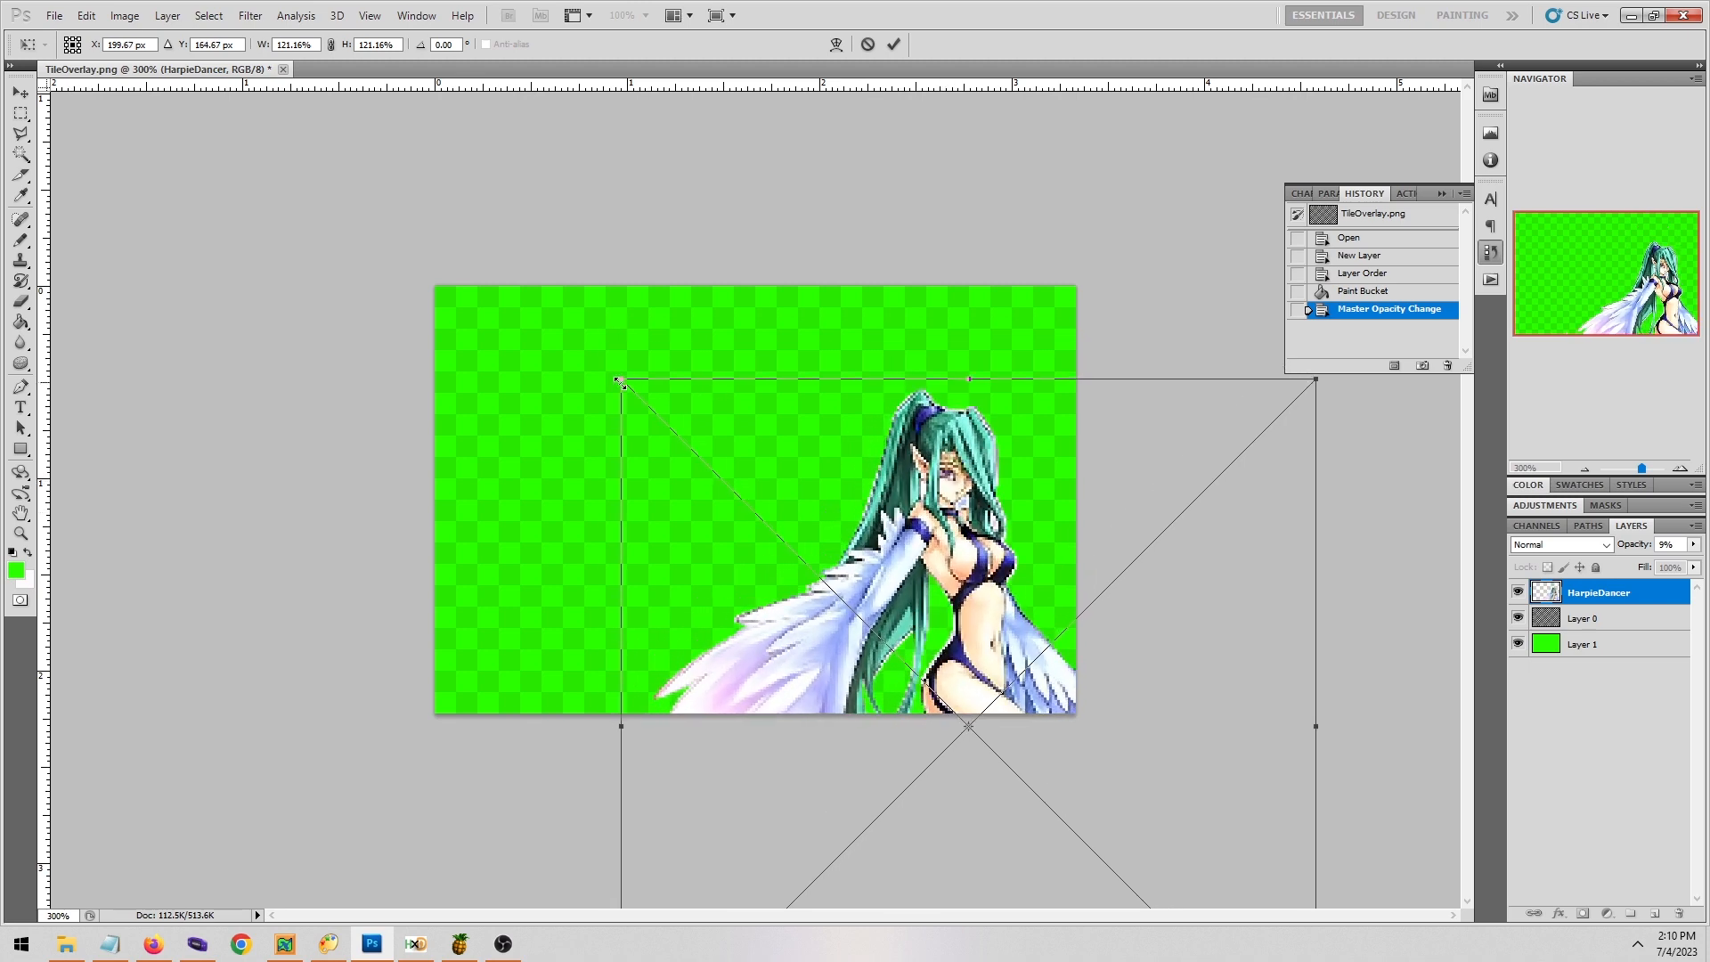
pyautogui.moveTo(621, 382); pyautogui.dragTo(520, 339)
pyautogui.moveTo(865, 458); pyautogui.dragTo(894, 517)
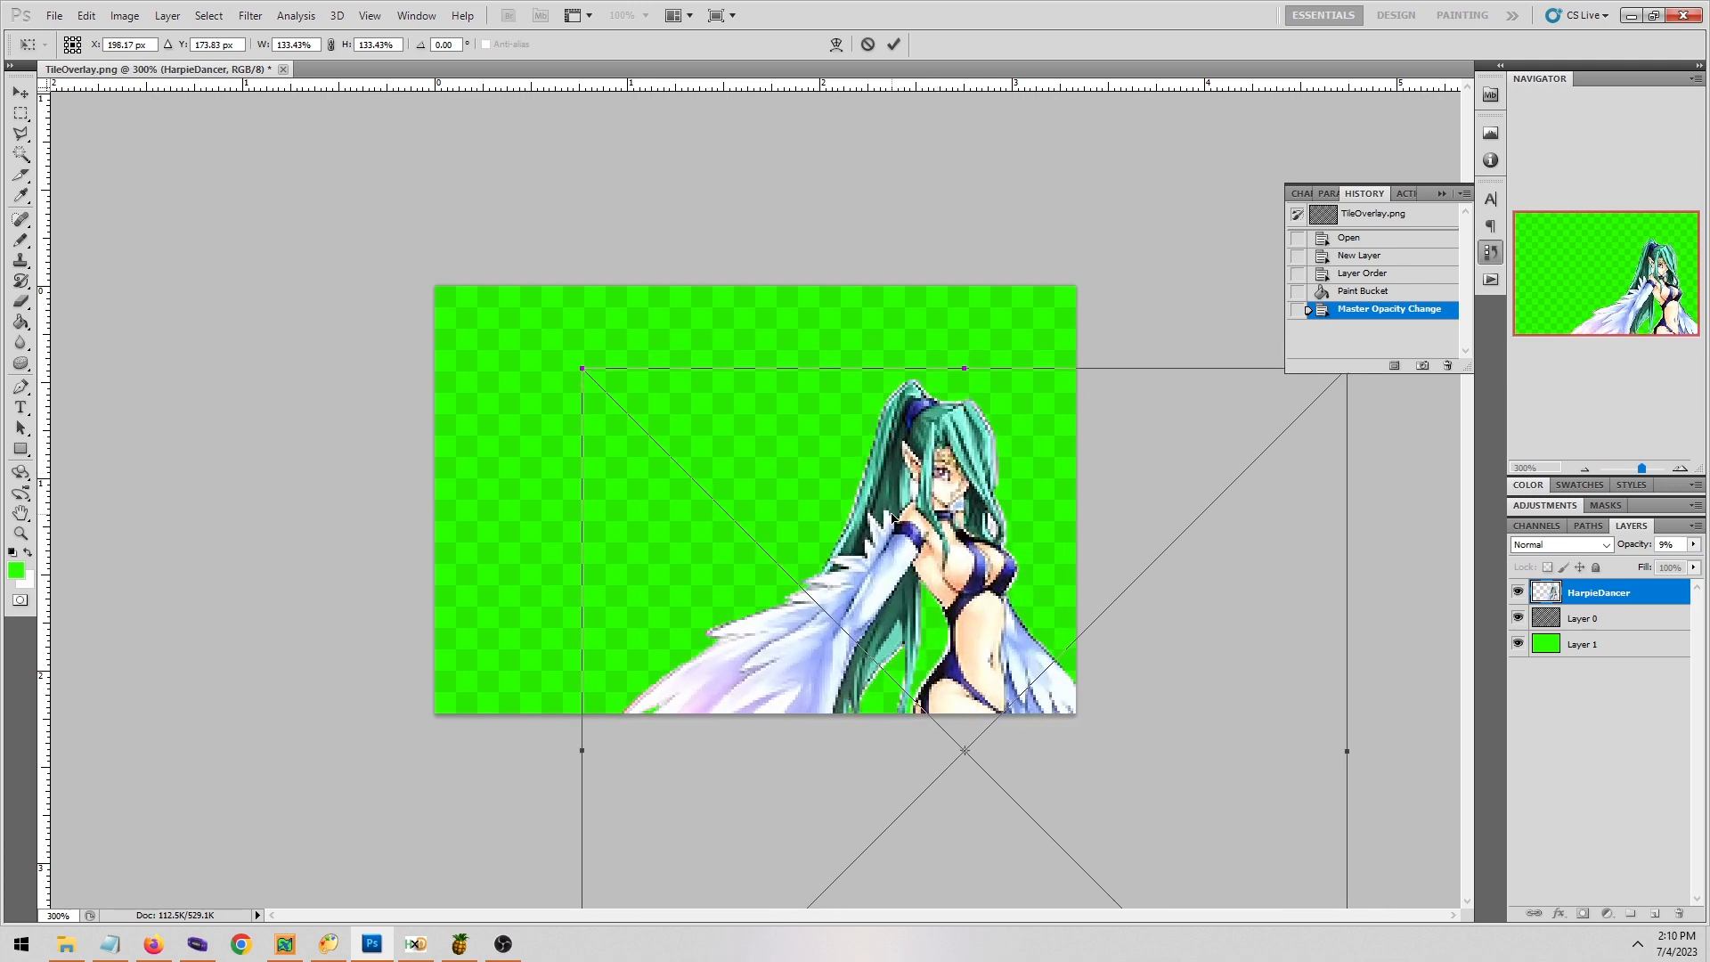
pyautogui.press('Return')
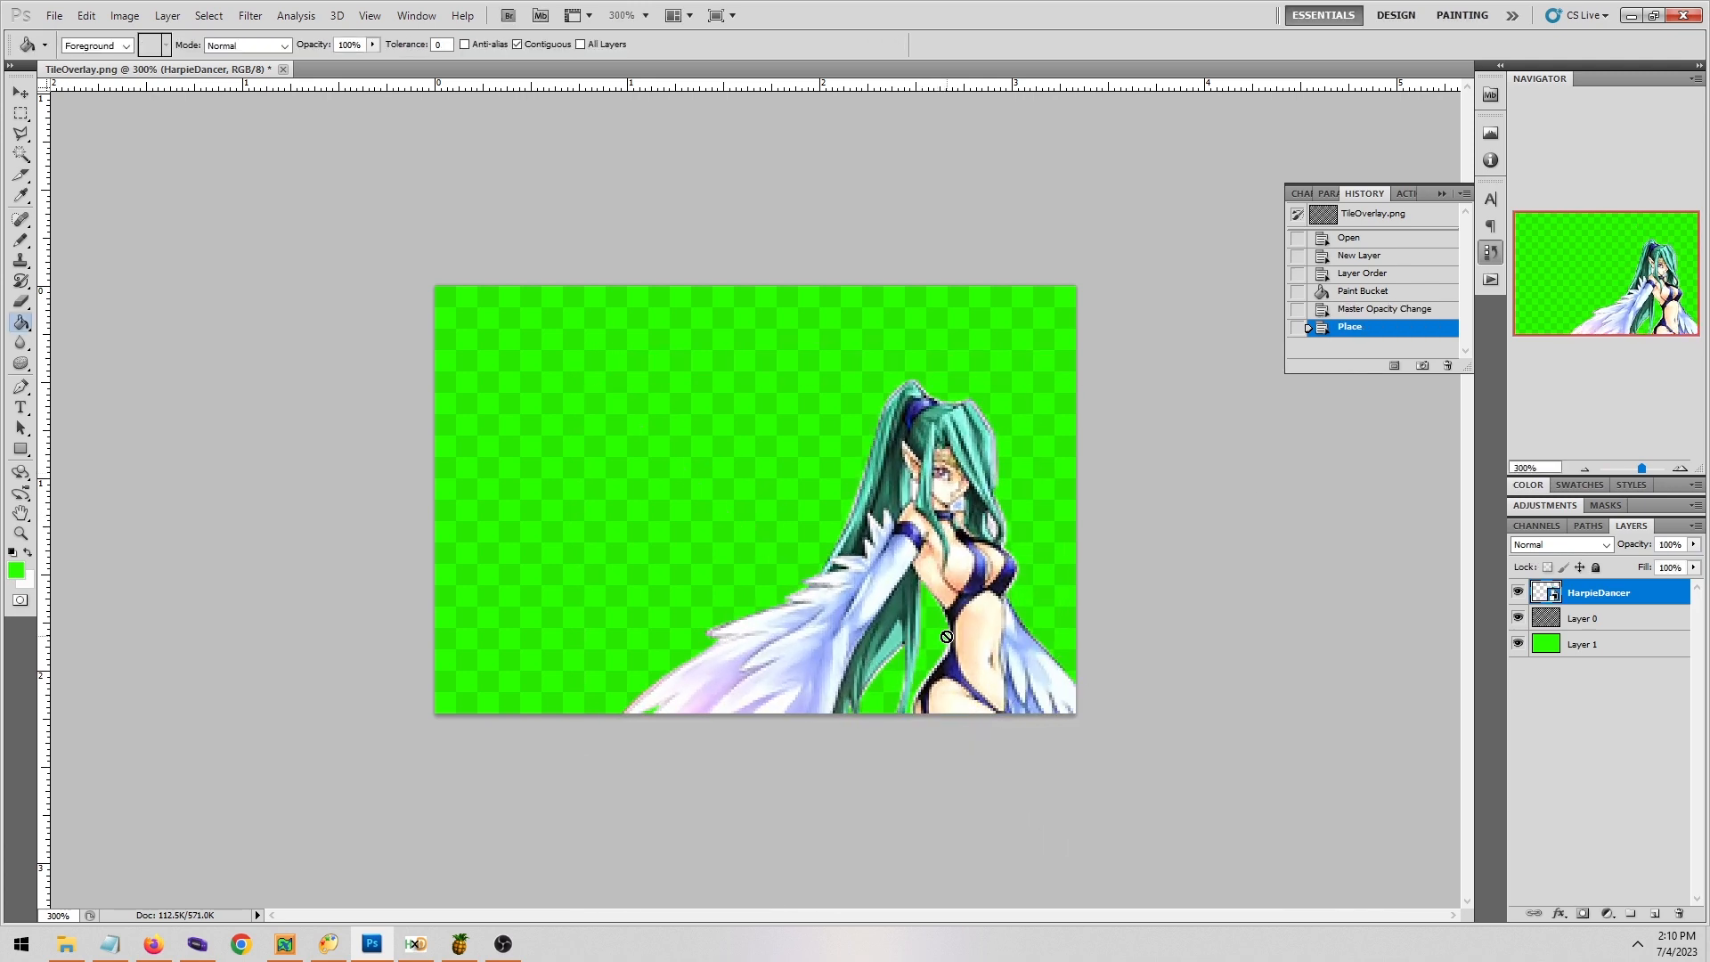
# Rasterize the HarpieDancer layer.
pyautogui.click(969, 638)
pyautogui.click(944, 365)
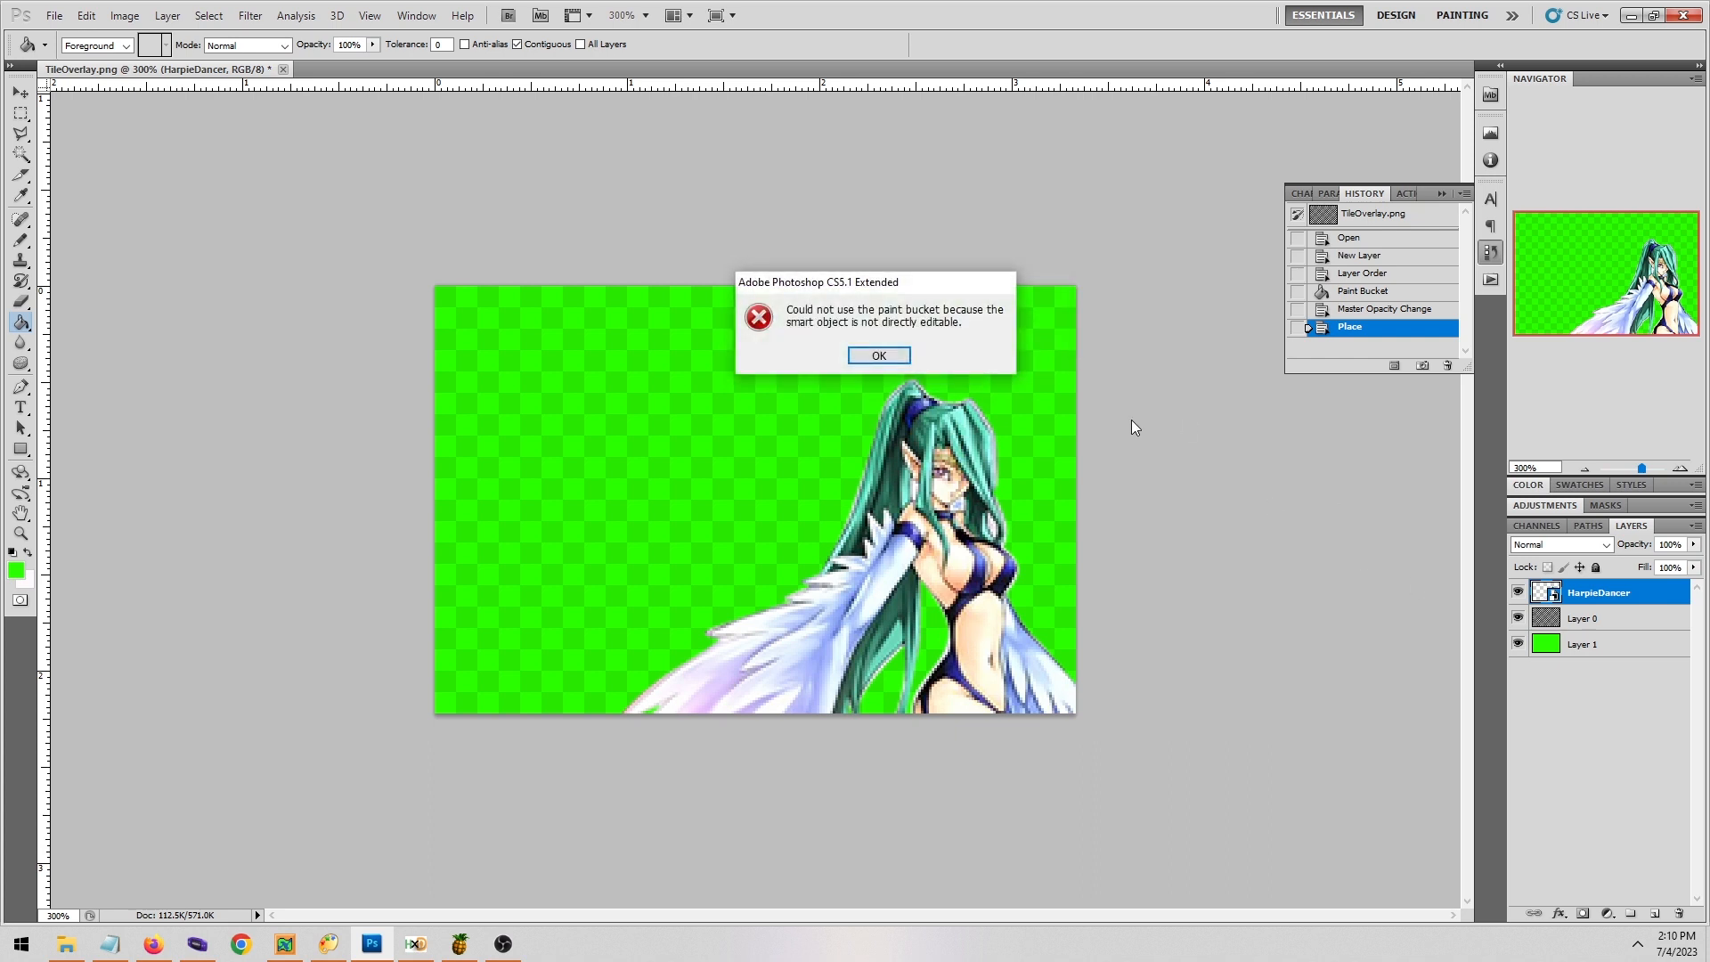
pyautogui.click(891, 353)
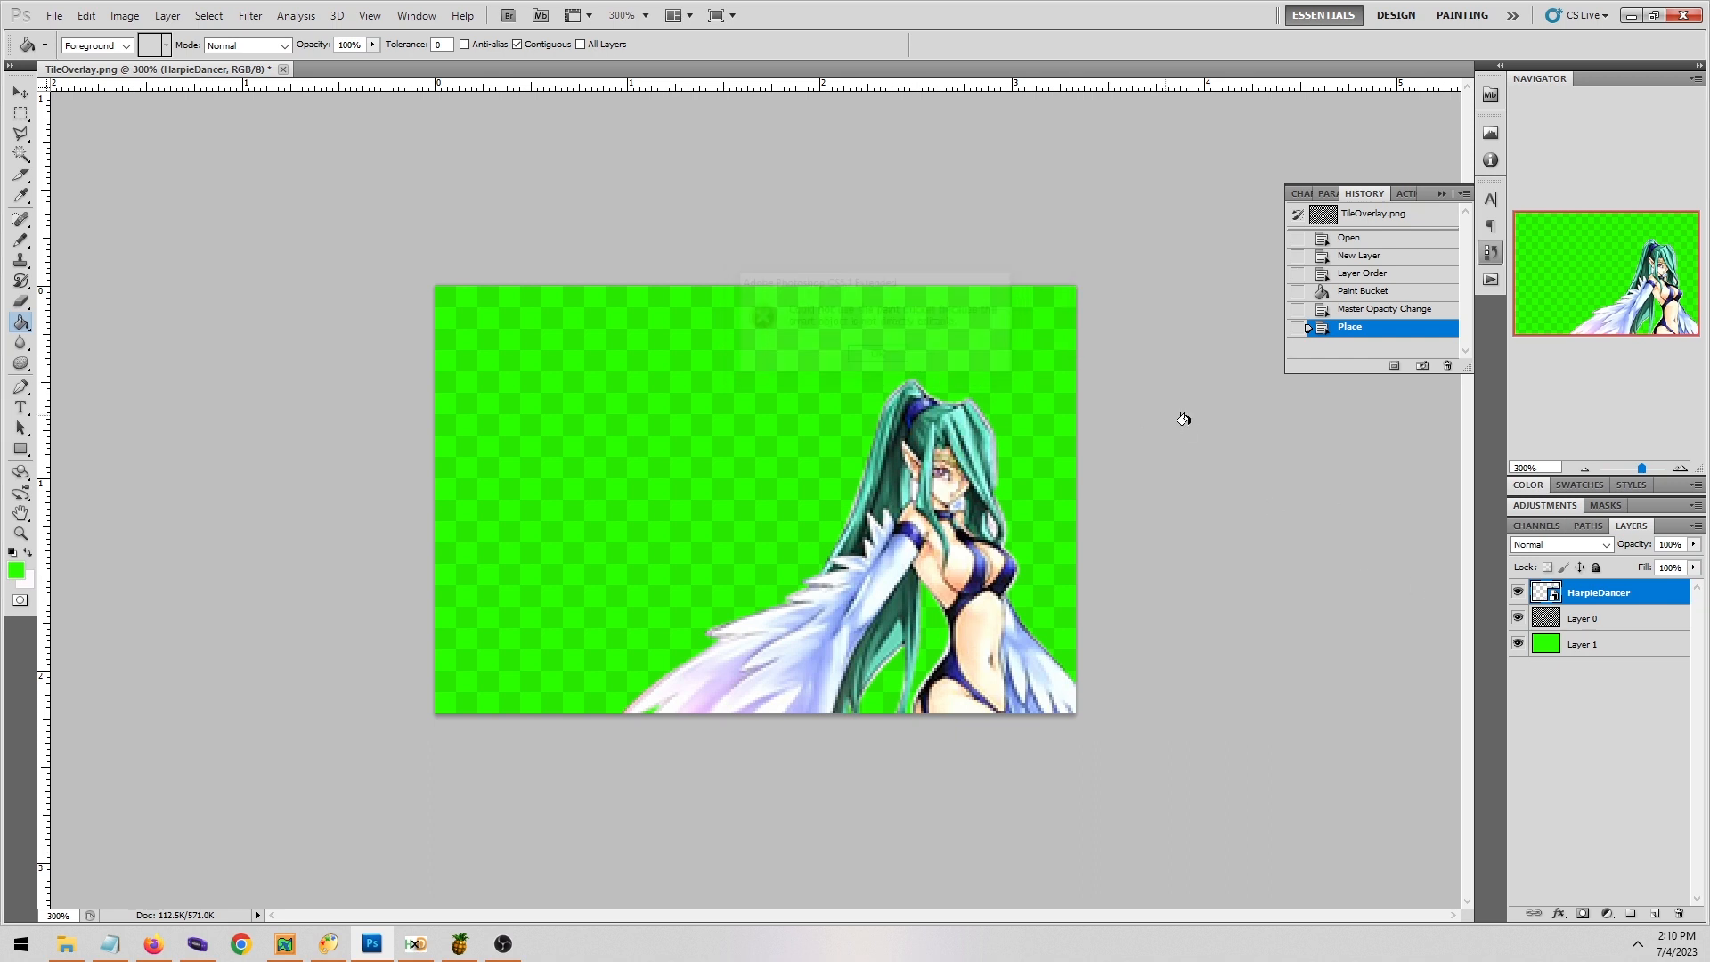
pyautogui.rightClick(1631, 594)
pyautogui.click(1626, 311)
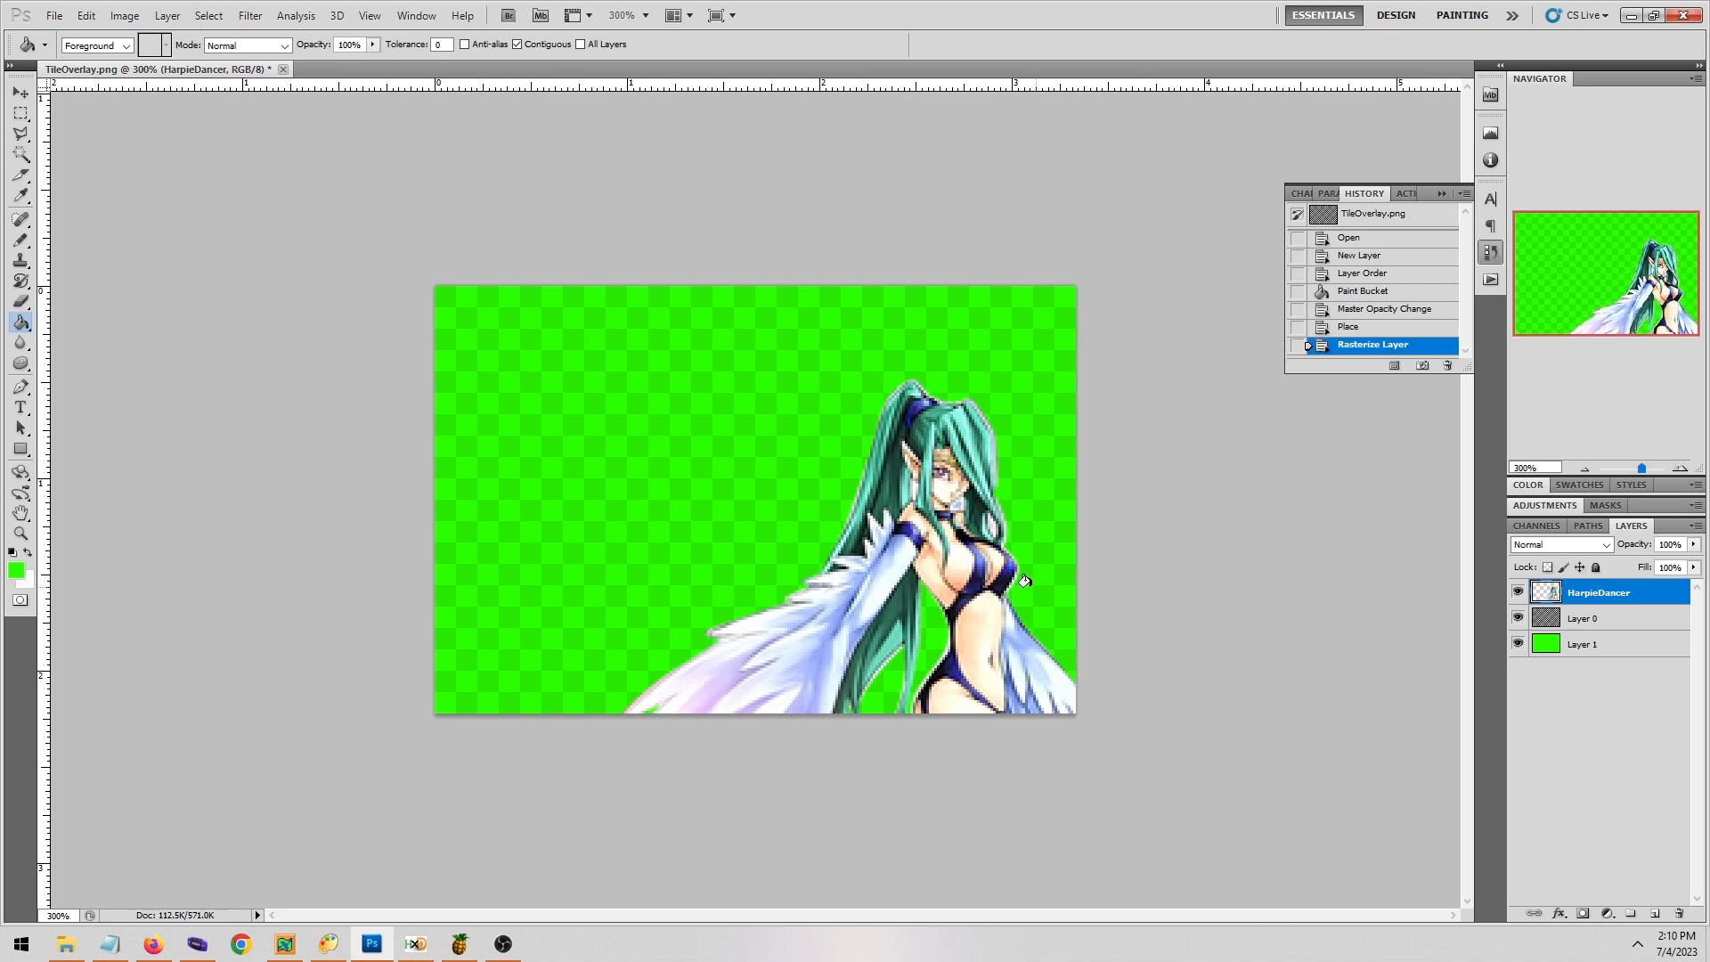
# Move the checkerboard layer above the HarpieDancer layer.
pyautogui.click(1631, 622)
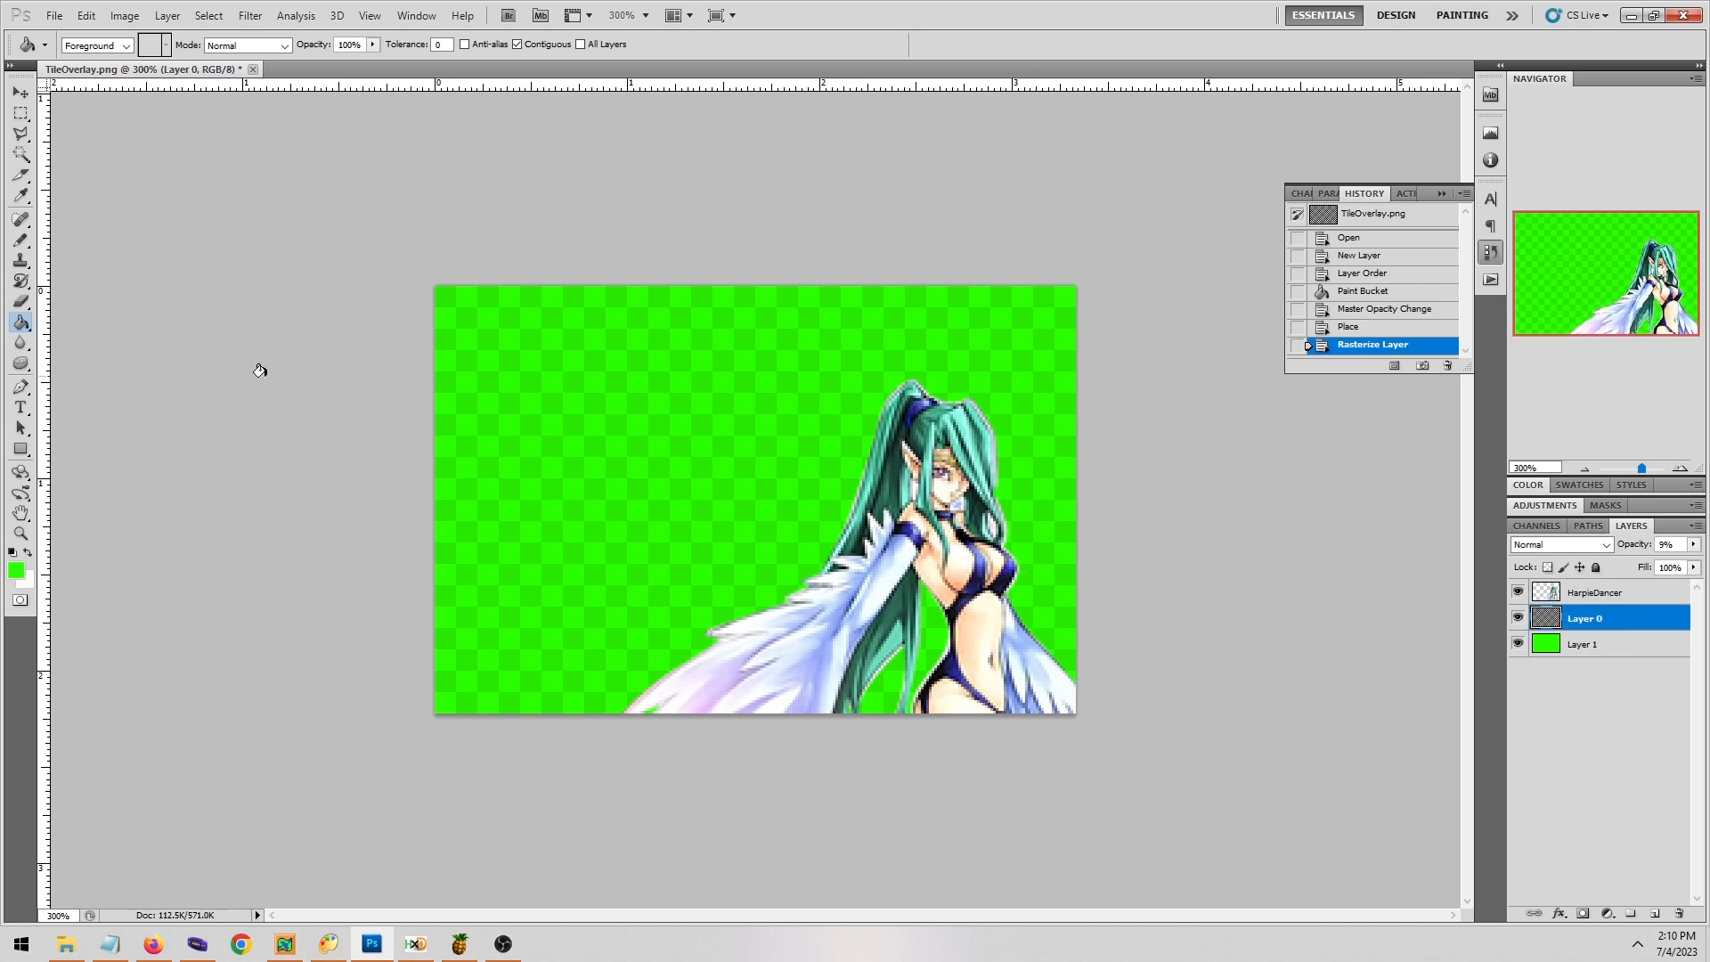
pyautogui.click(21, 156)
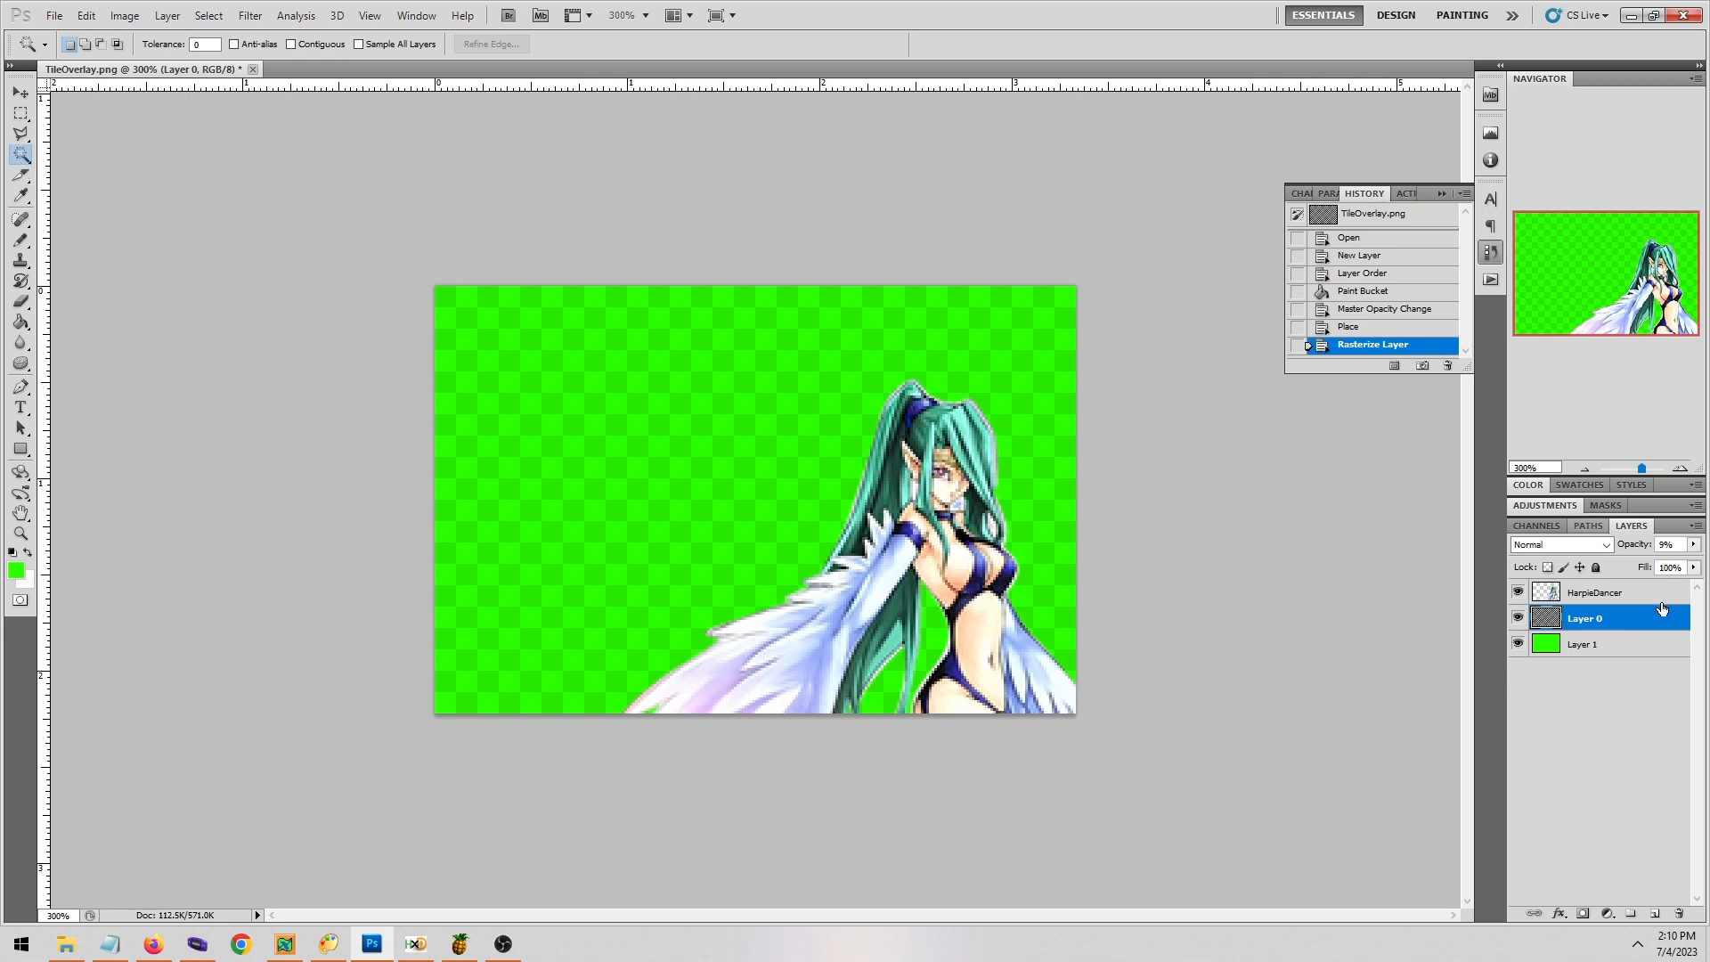
pyautogui.moveTo(1664, 622); pyautogui.dragTo(1662, 592)
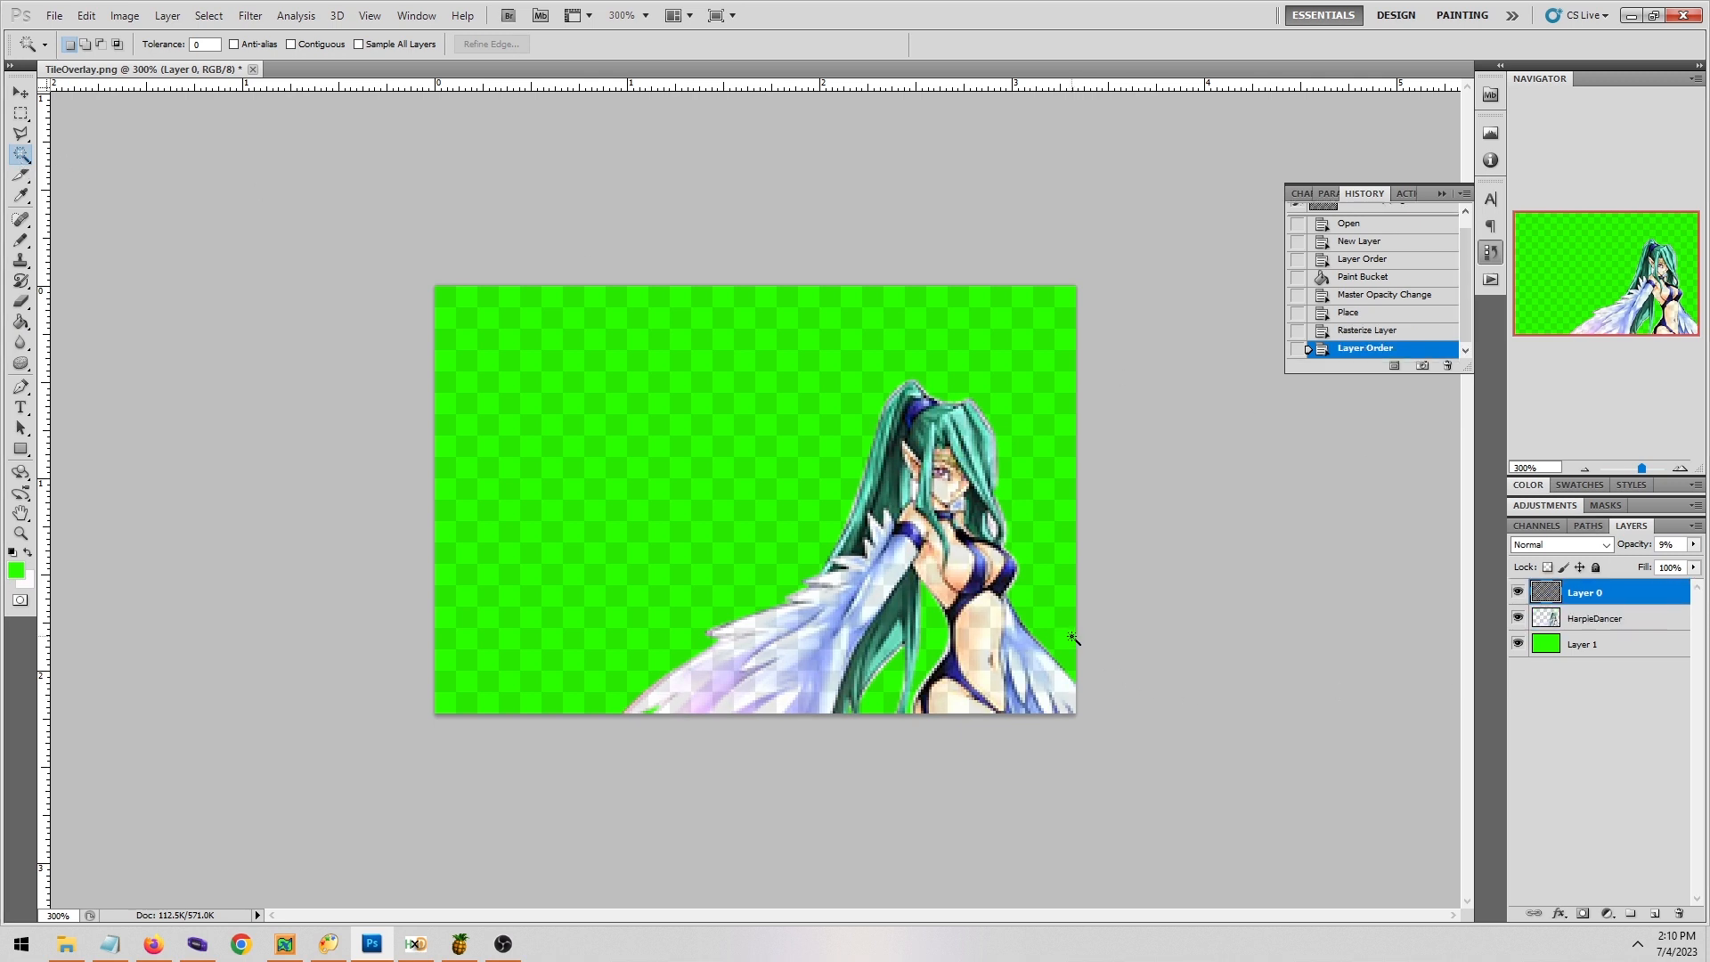
# Turn on contiguous selection for the Magic Wand and start a tile selection on the checkerboard layer.
pyautogui.scroll(3, 1132, 638)
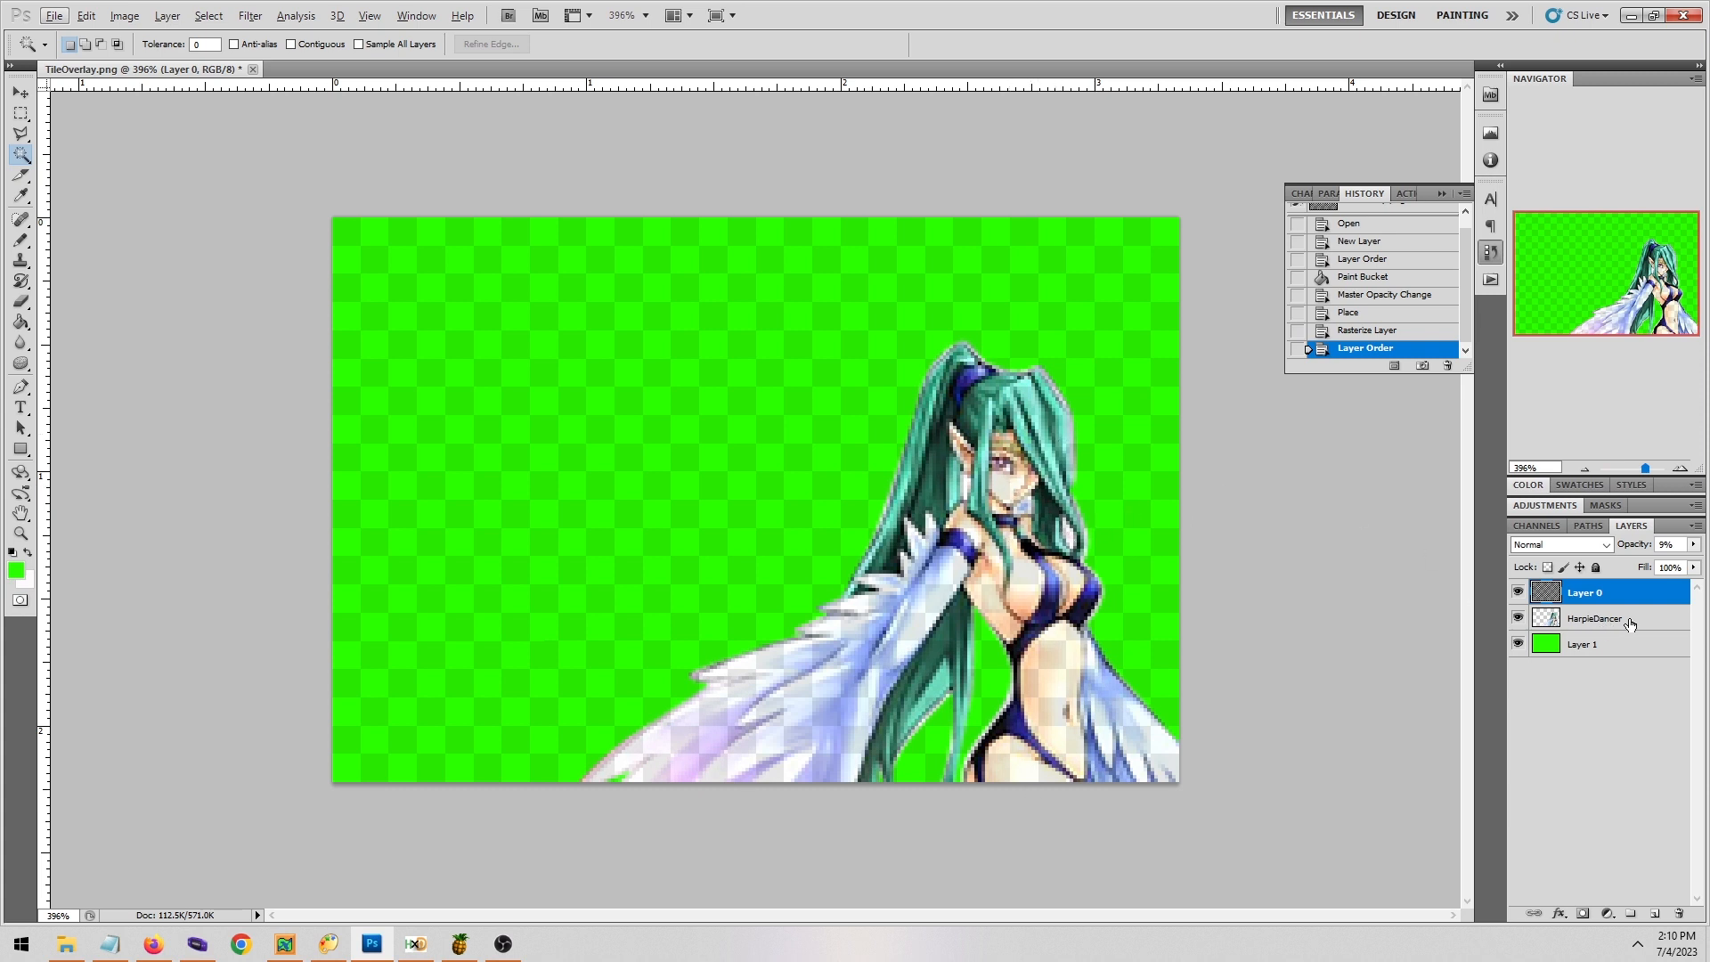
pyautogui.click(1630, 623)
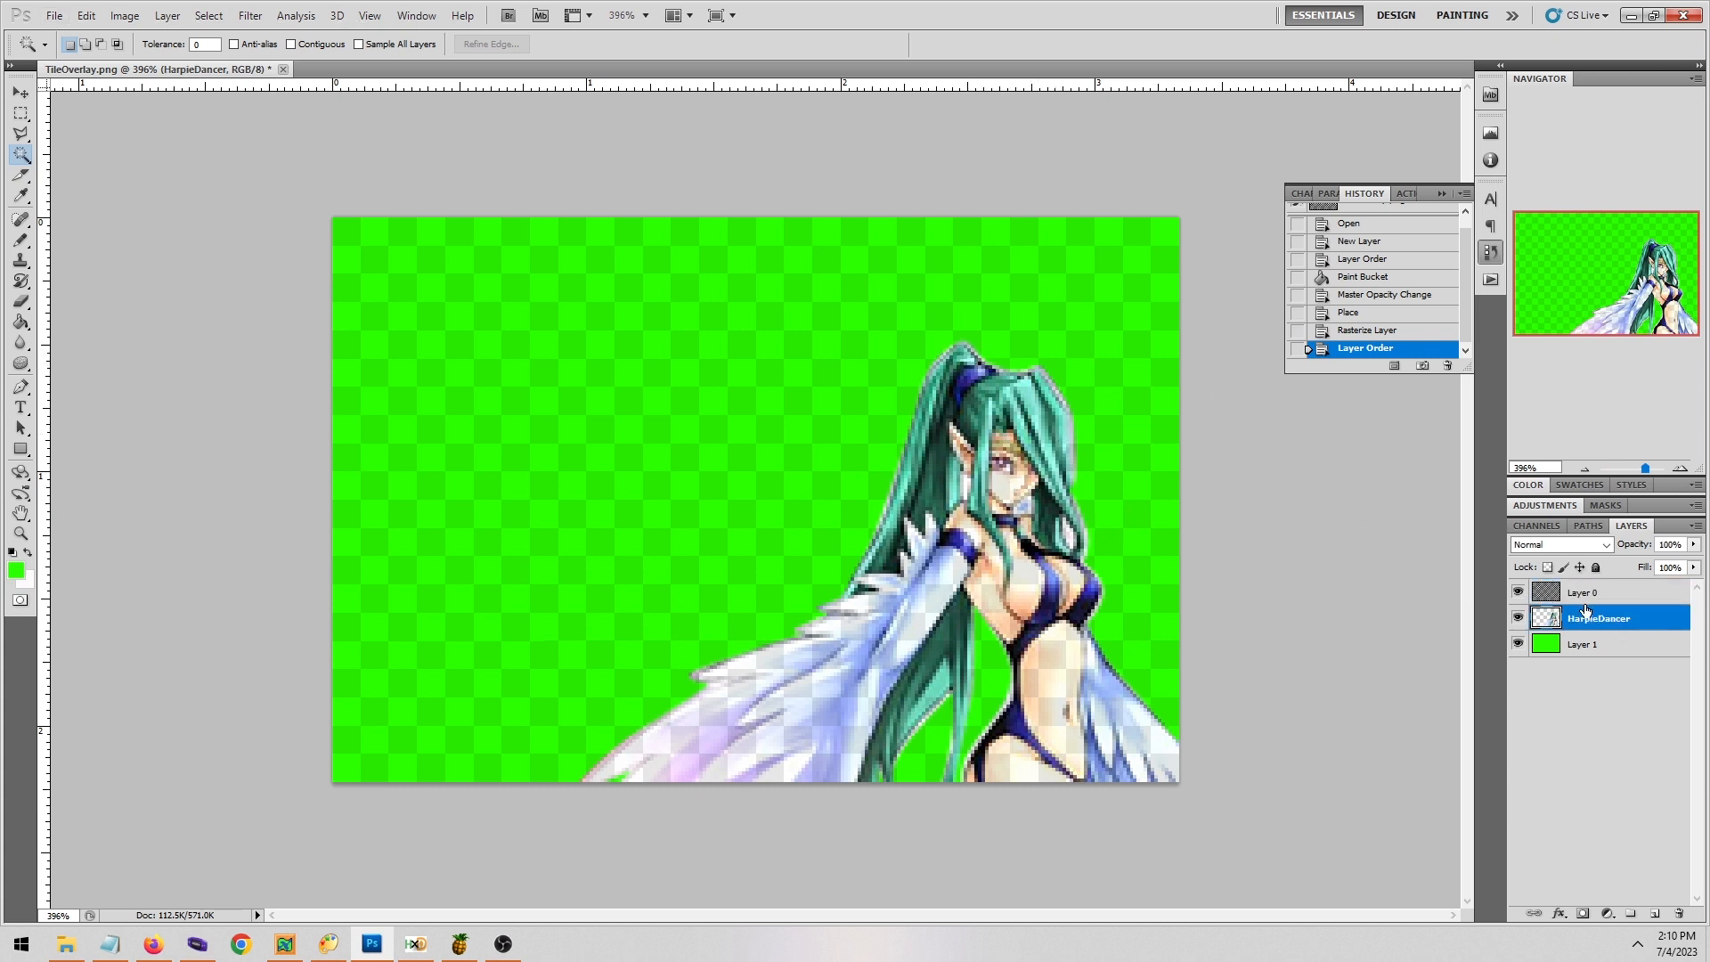
pyautogui.click(1625, 593)
pyautogui.click(938, 351)
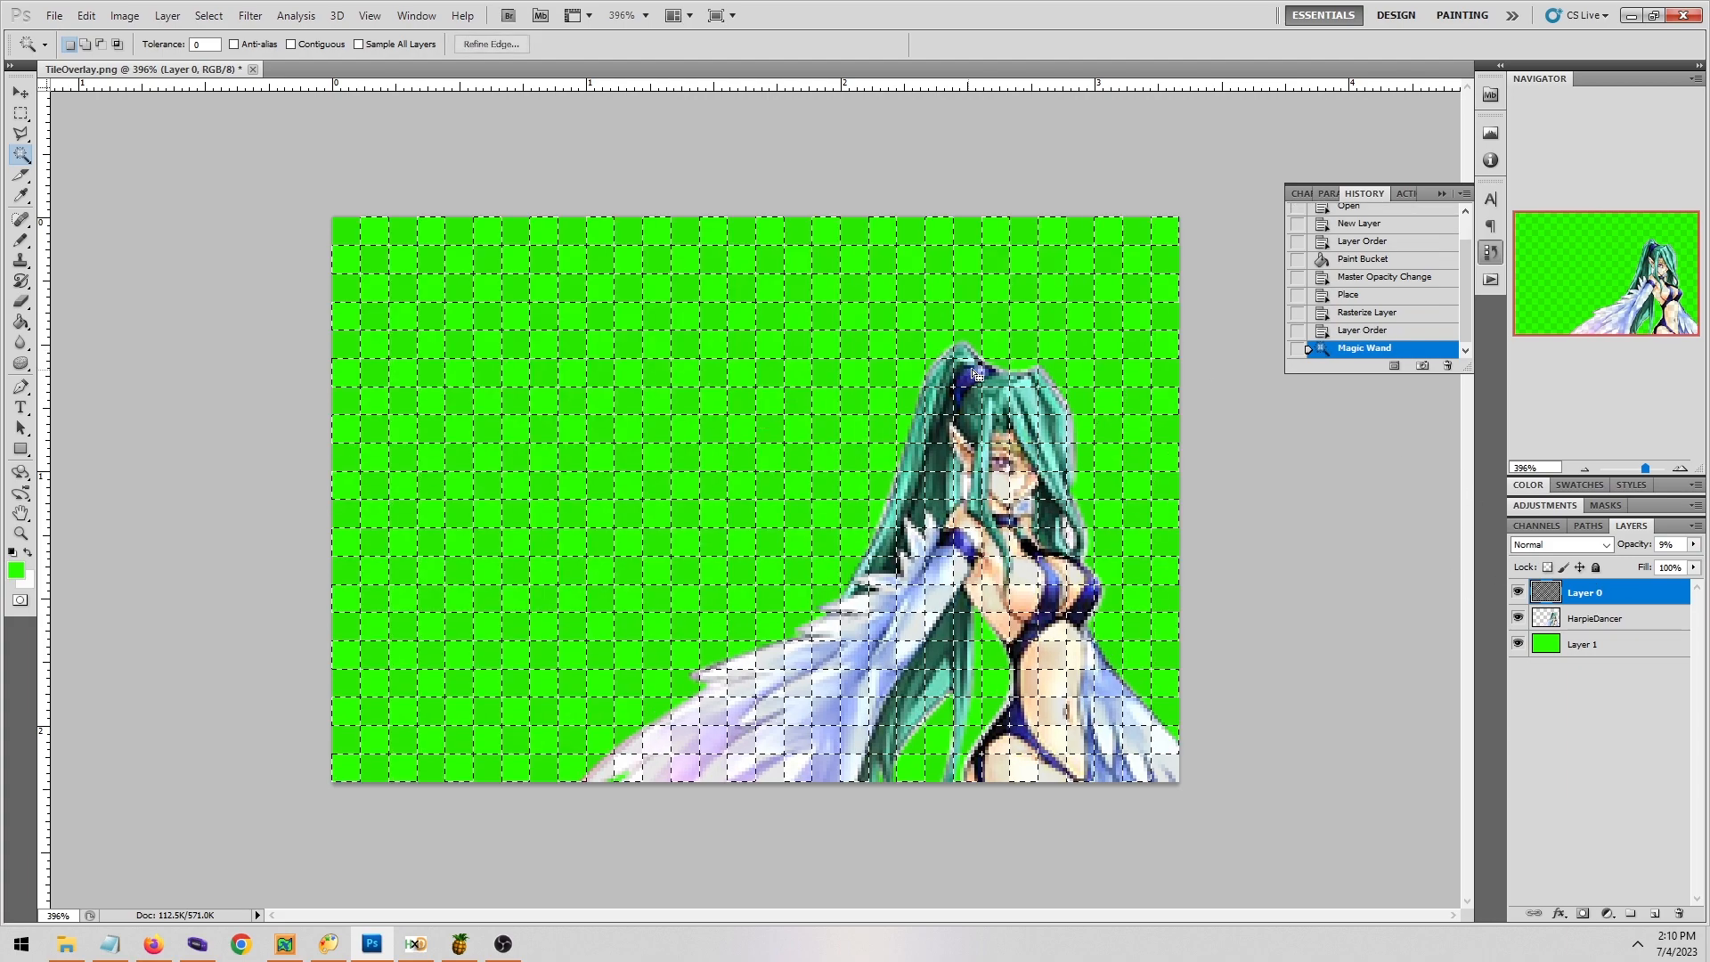
pyautogui.click(311, 44)
pyautogui.click(828, 374)
# Select the checkerboard tiles that cover the dancer's green hair, from the ponytail and head down to the lower strands.
pyautogui.click(940, 344)
pyautogui.keyDown('shift'); pyautogui.click(969, 345); pyautogui.keyUp('shift')
pyautogui.keyDown('shift'); pyautogui.click(1015, 365); pyautogui.keyUp('shift')
pyautogui.keyDown('shift'); pyautogui.click(998, 367); pyautogui.keyUp('shift')
pyautogui.keyDown('shift'); pyautogui.click(996, 349); pyautogui.keyUp('shift')
pyautogui.keyDown('shift'); pyautogui.click(1051, 369); pyautogui.keyUp('shift')
pyautogui.keyDown('shift'); pyautogui.click(1055, 397); pyautogui.keyUp('shift')
pyautogui.keyDown('shift'); pyautogui.click(1079, 404); pyautogui.keyUp('shift')
pyautogui.keyDown('shift'); pyautogui.click(1083, 463); pyautogui.keyUp('shift')
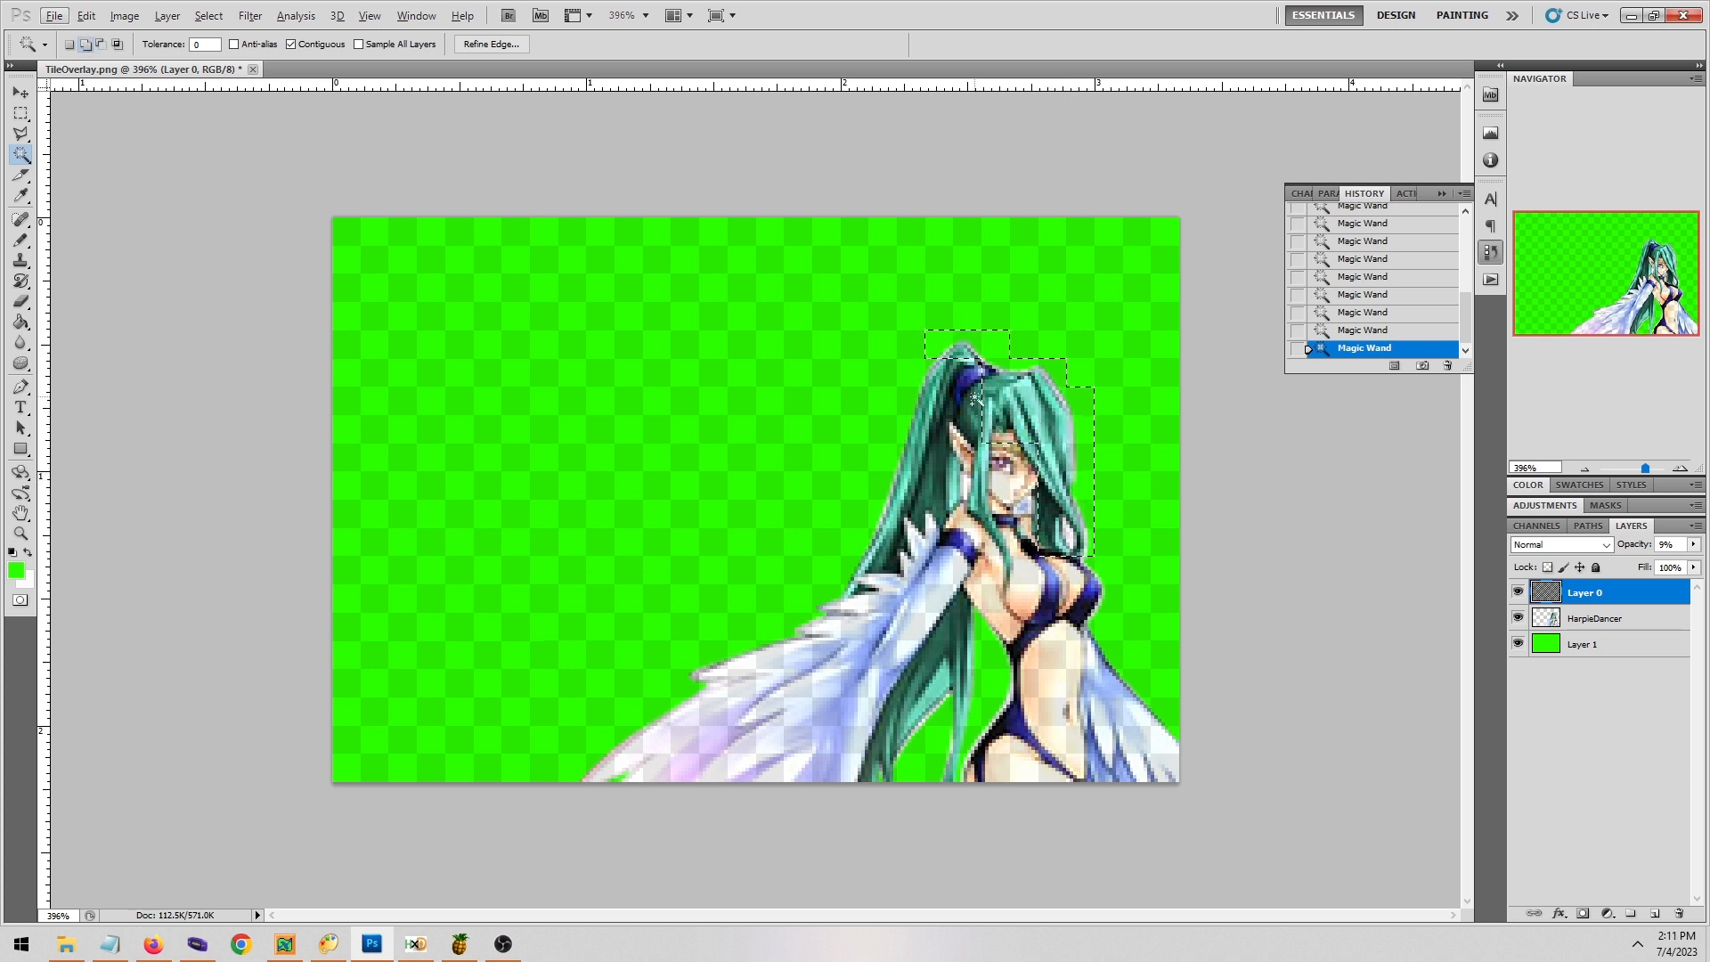
pyautogui.keyDown('shift'); pyautogui.click(962, 383); pyautogui.keyUp('shift')
pyautogui.click(961, 660)
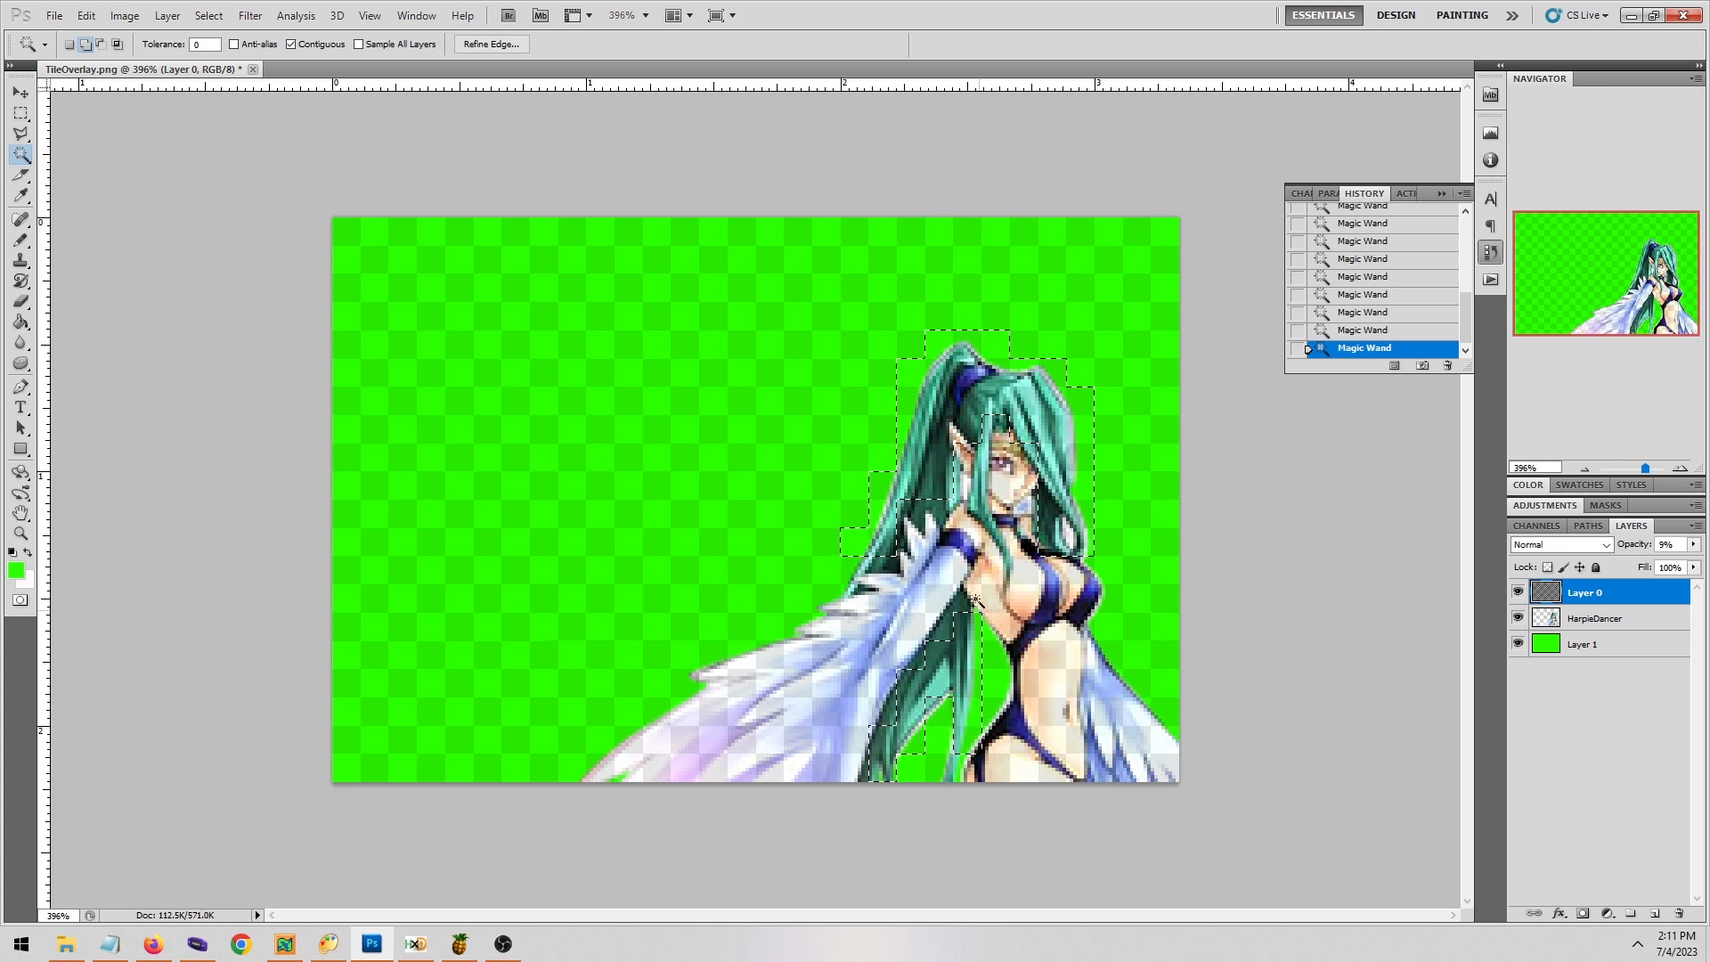
pyautogui.click(1627, 626)
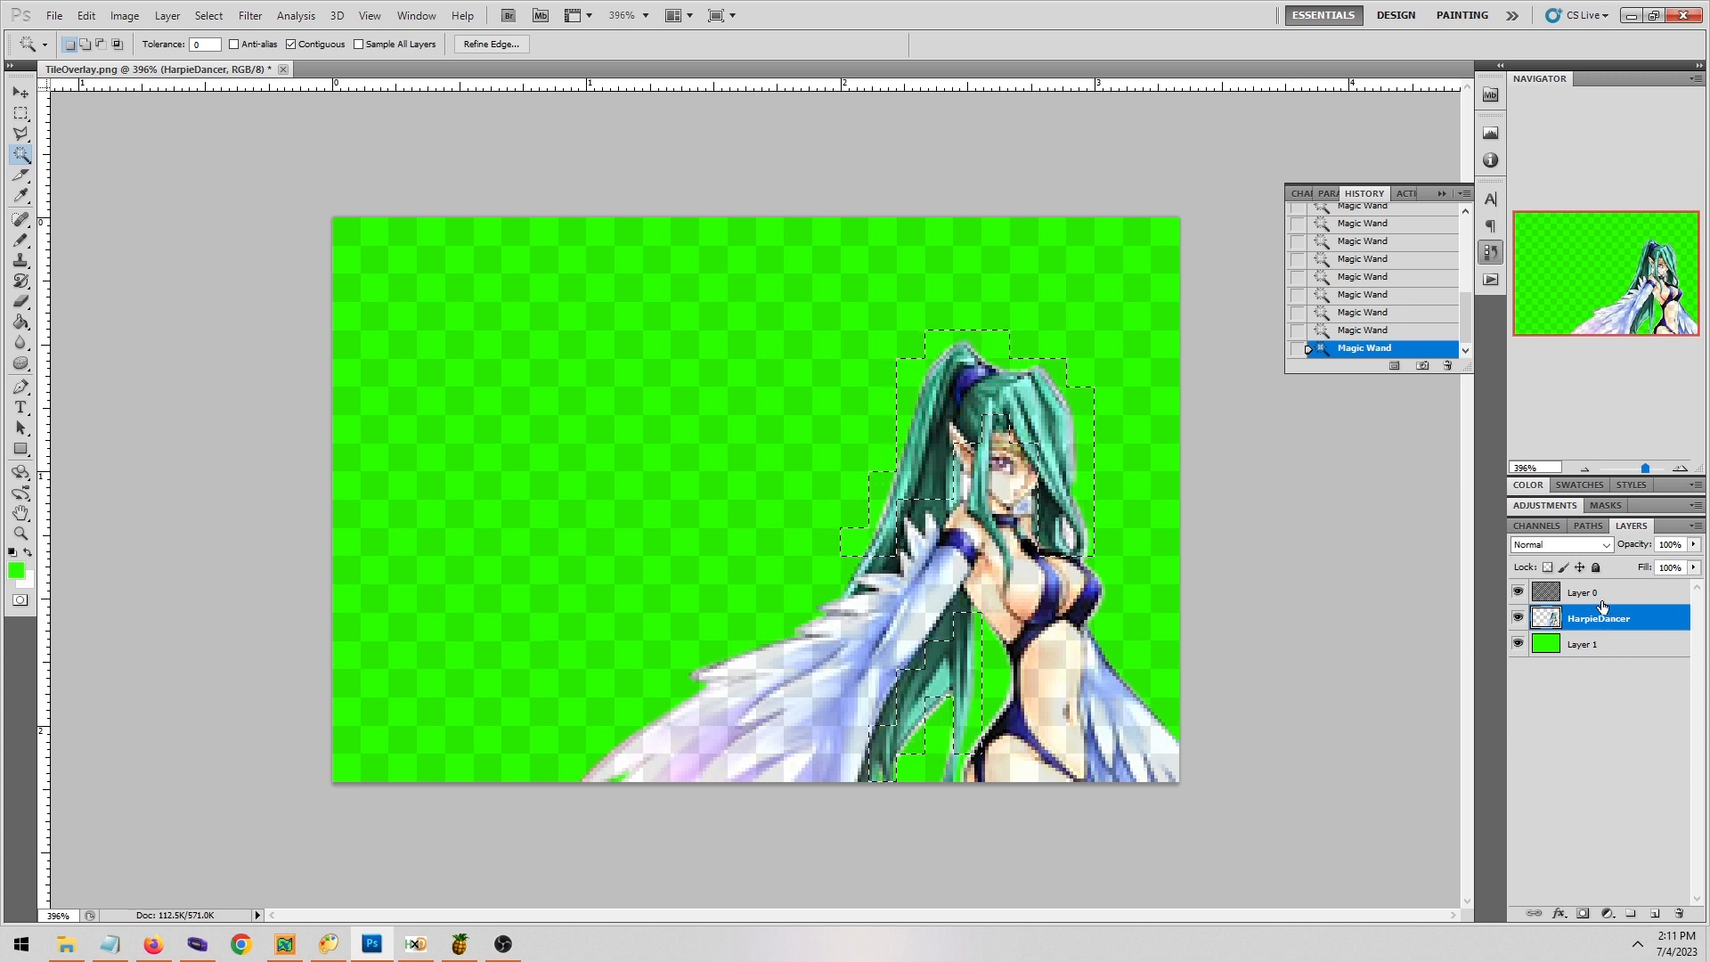
pyautogui.hotkey('ctrl', 'x')
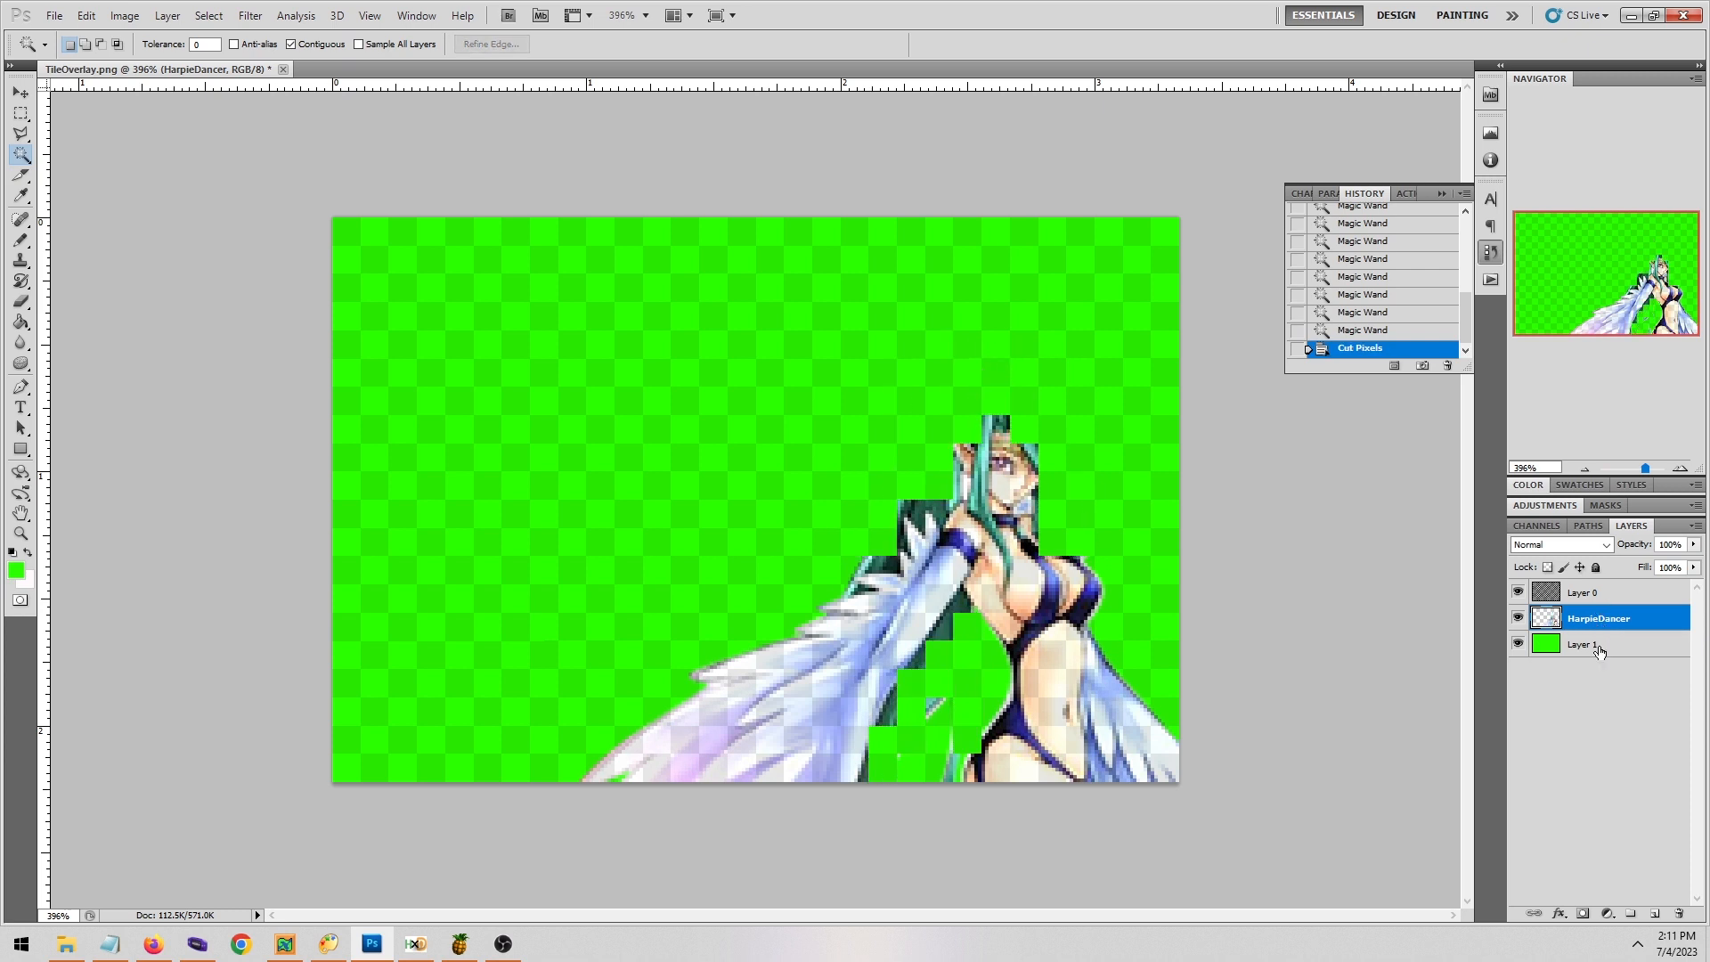
pyautogui.click(1354, 330)
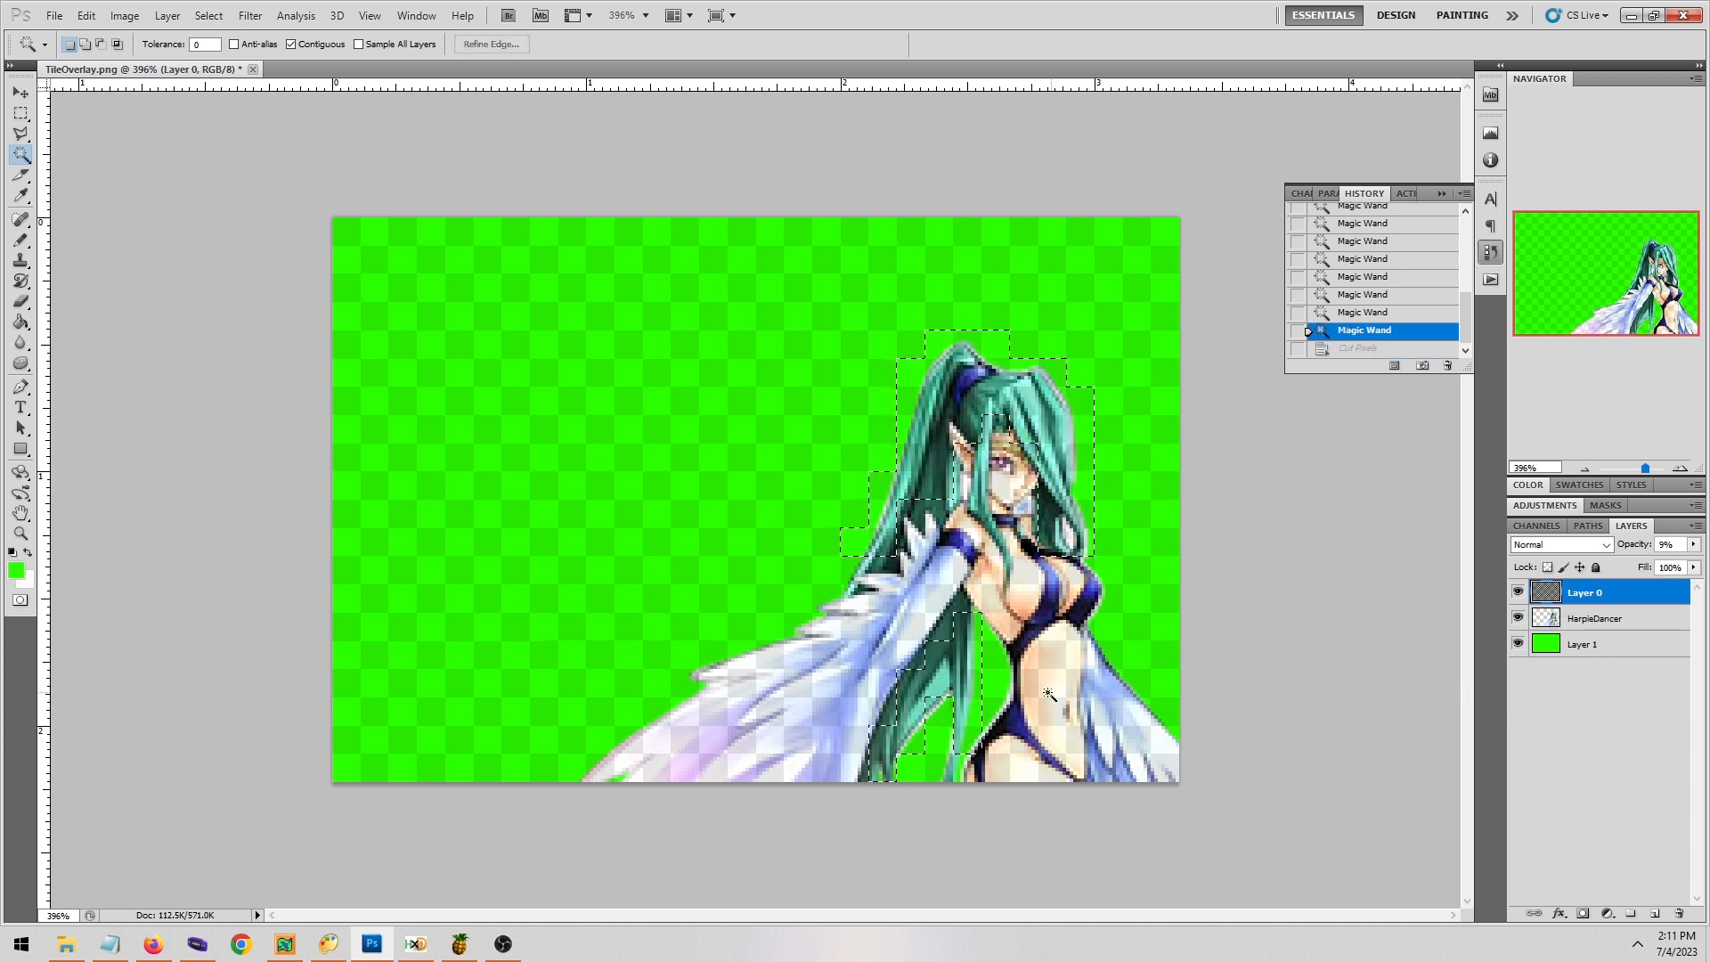
# Add the missed lower hair tile to the selection and move the hair tiles from the HarpieDancer layer onto a new layer in place.
pyautogui.keyDown('shift'); pyautogui.click(935, 708); pyautogui.keyUp('shift')
pyautogui.click(1635, 620)
pyautogui.hotkey('ctrl', 'x')
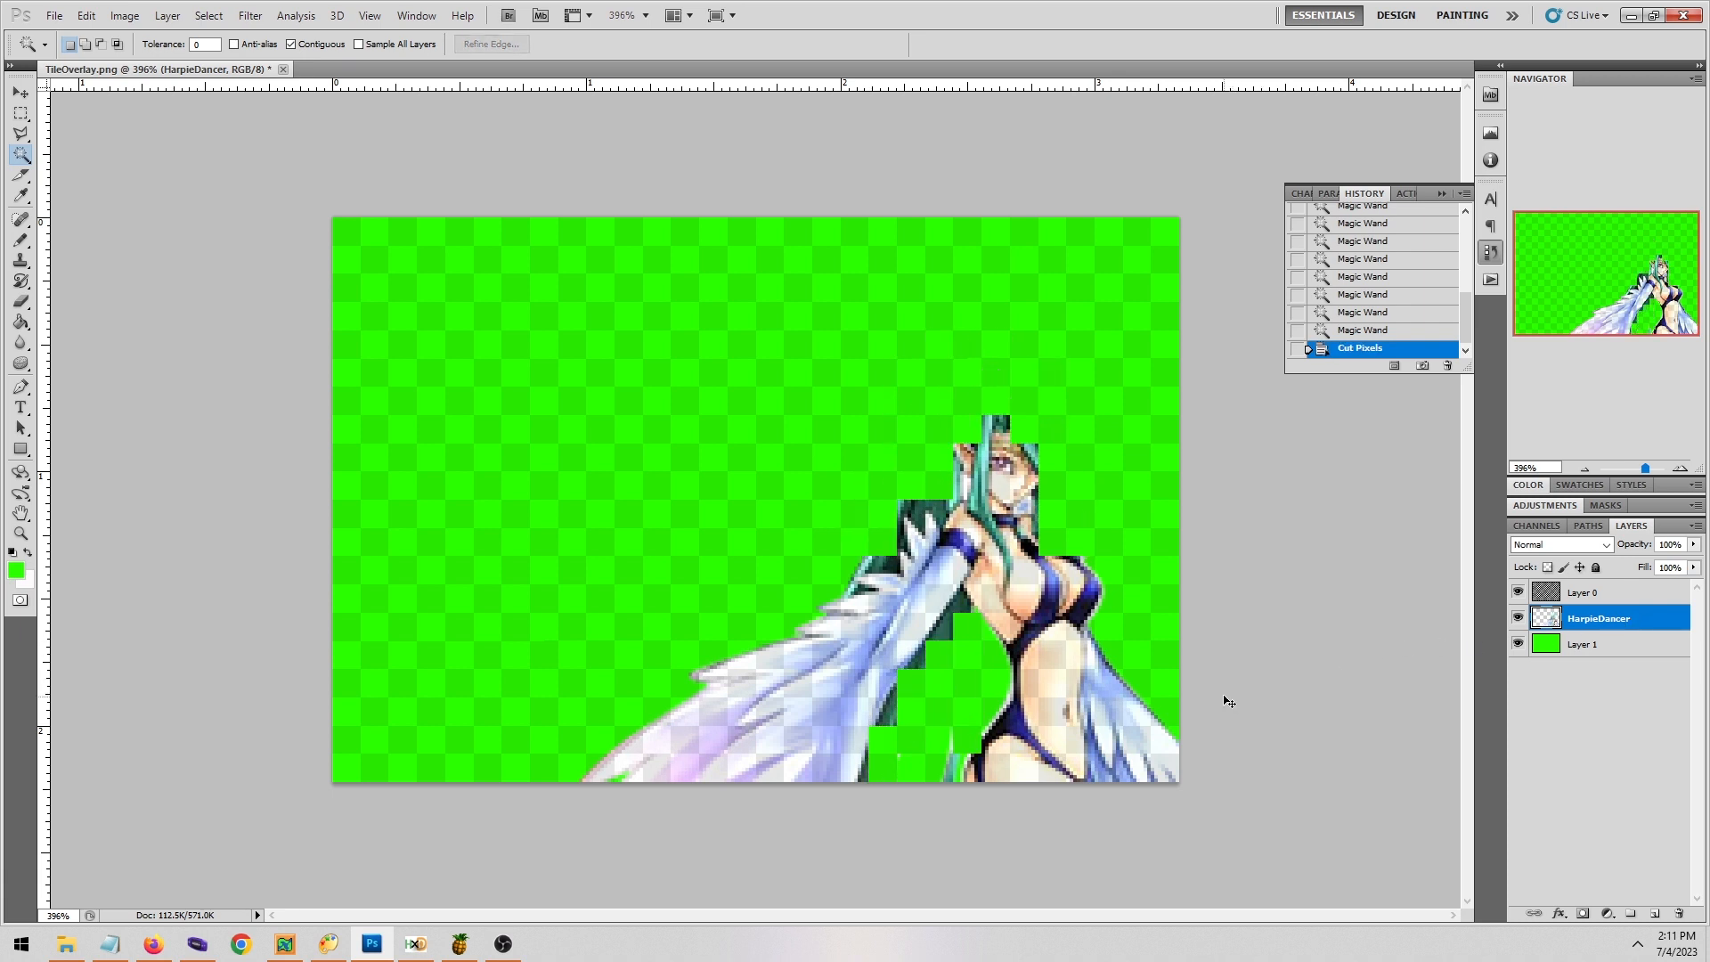
pyautogui.hotkey('ctrl', 'shift', 'v')
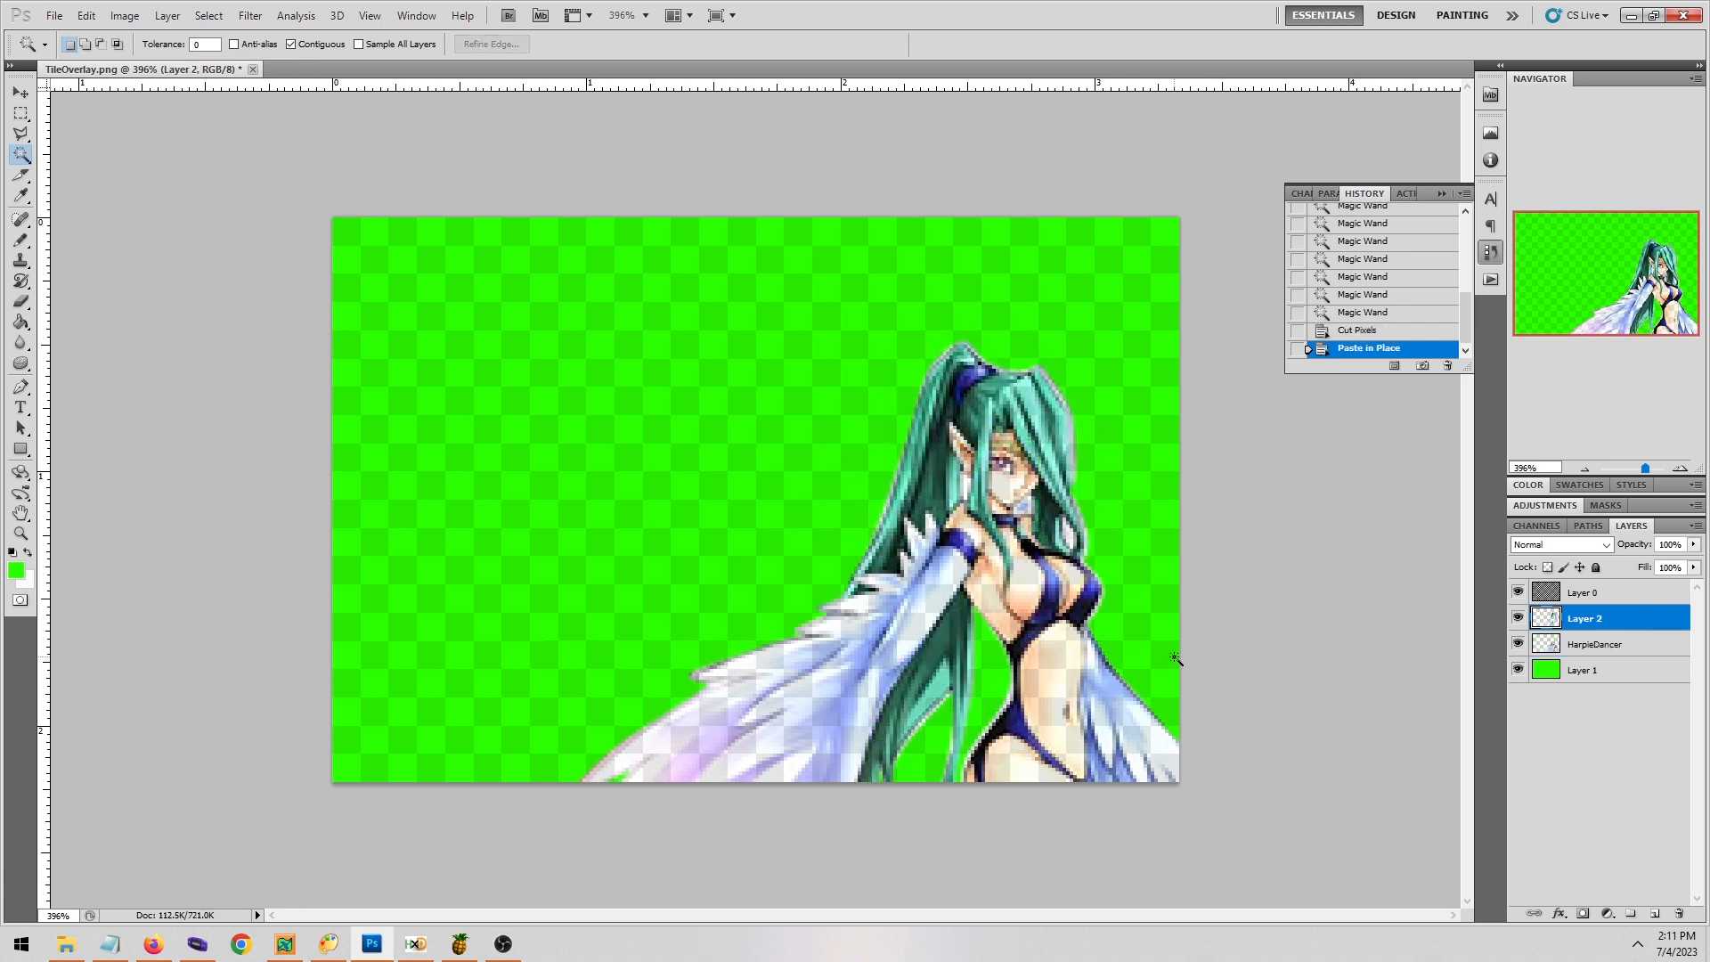
# Hide the separated hair layer and make the HarpieDancer layer active.
pyautogui.click(1517, 617)
pyautogui.click(1517, 618)
pyautogui.click(1517, 617)
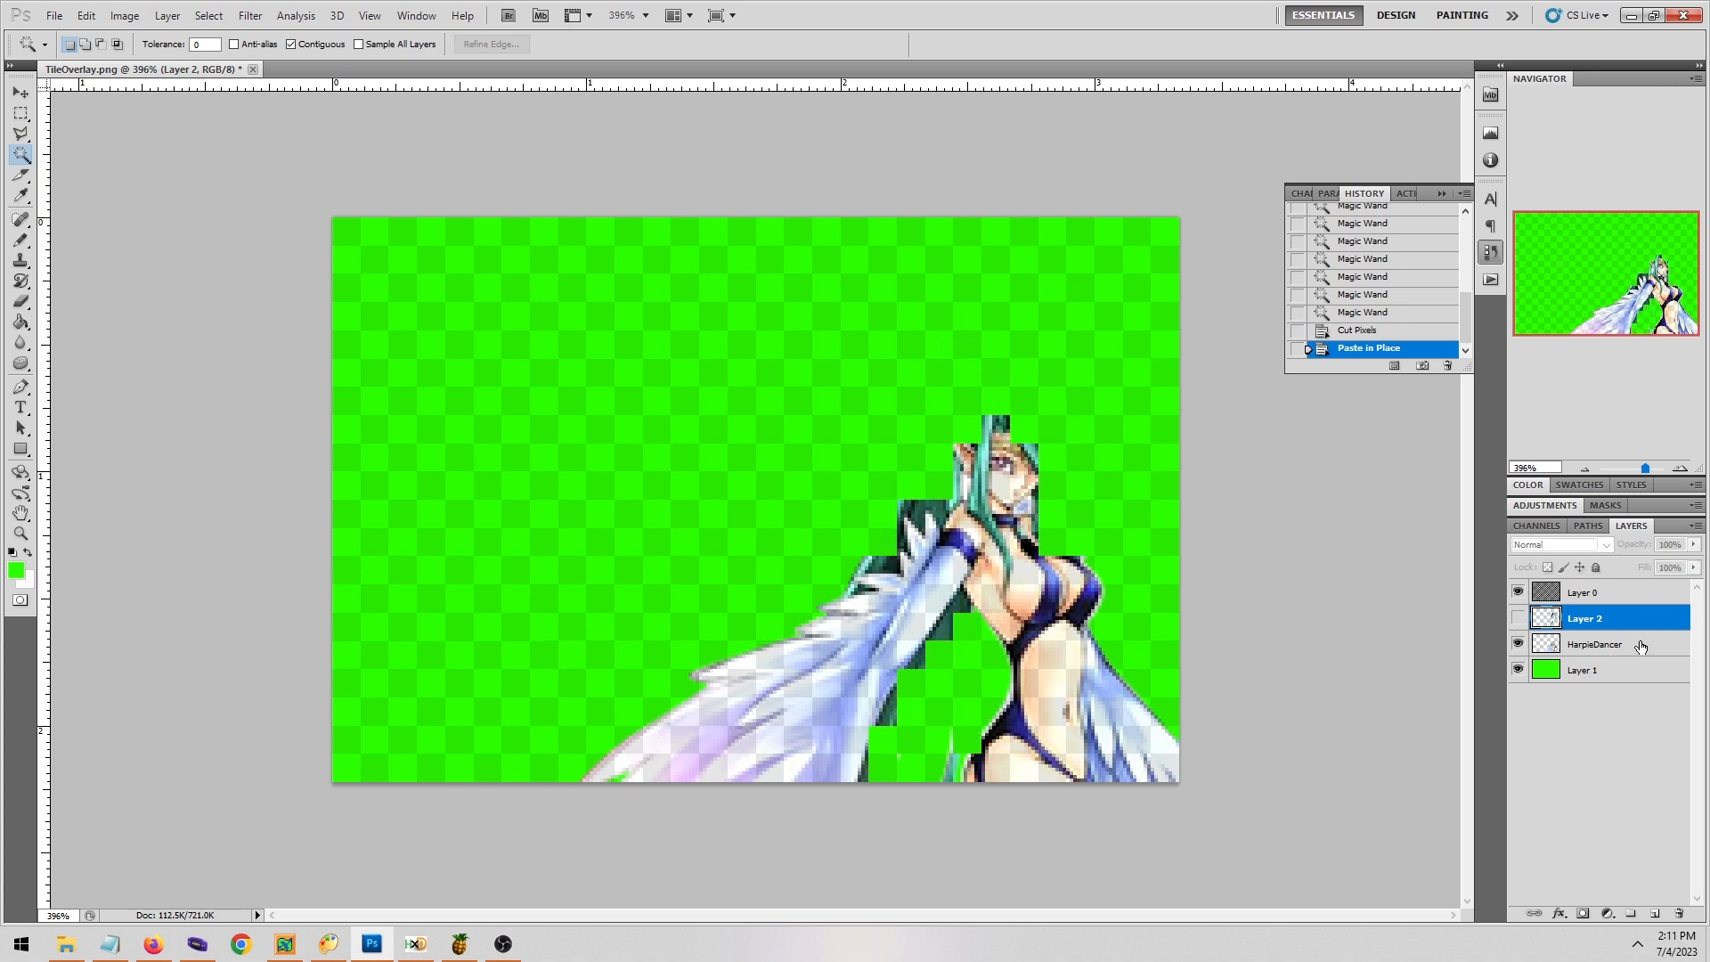
pyautogui.click(1639, 645)
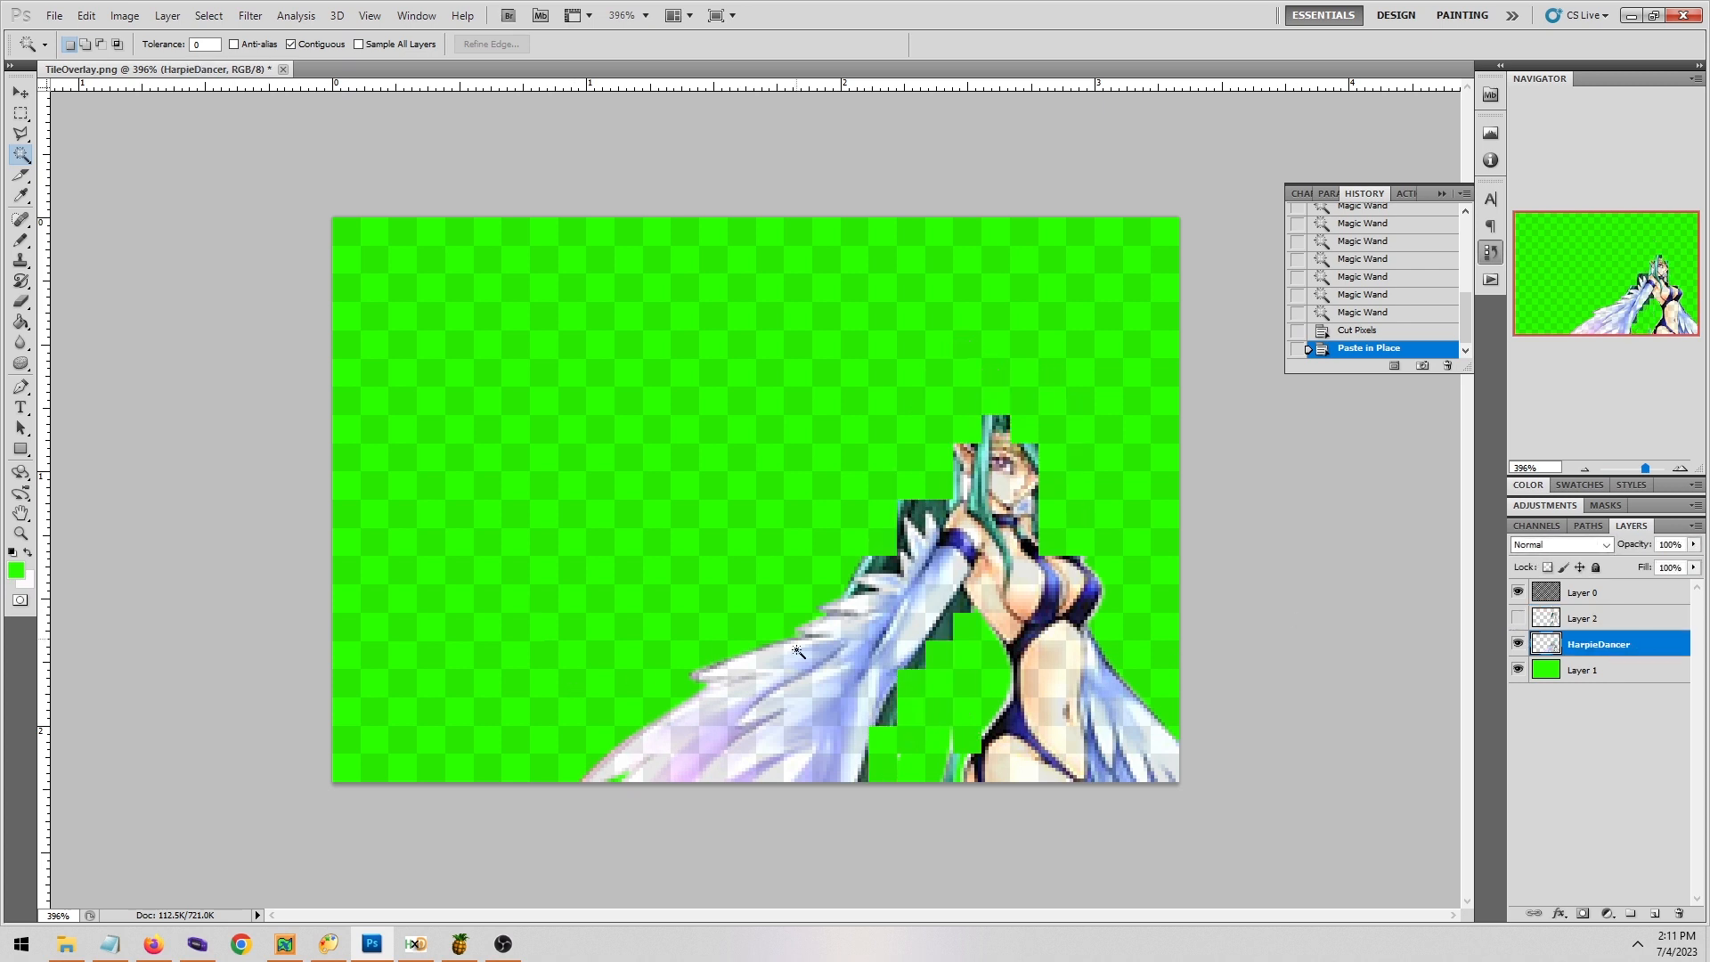
# Select the checkerboard tiles along the outer edge of the dancer's large left wing.
pyautogui.click(1639, 593)
pyautogui.click(571, 775)
pyautogui.click(571, 775)
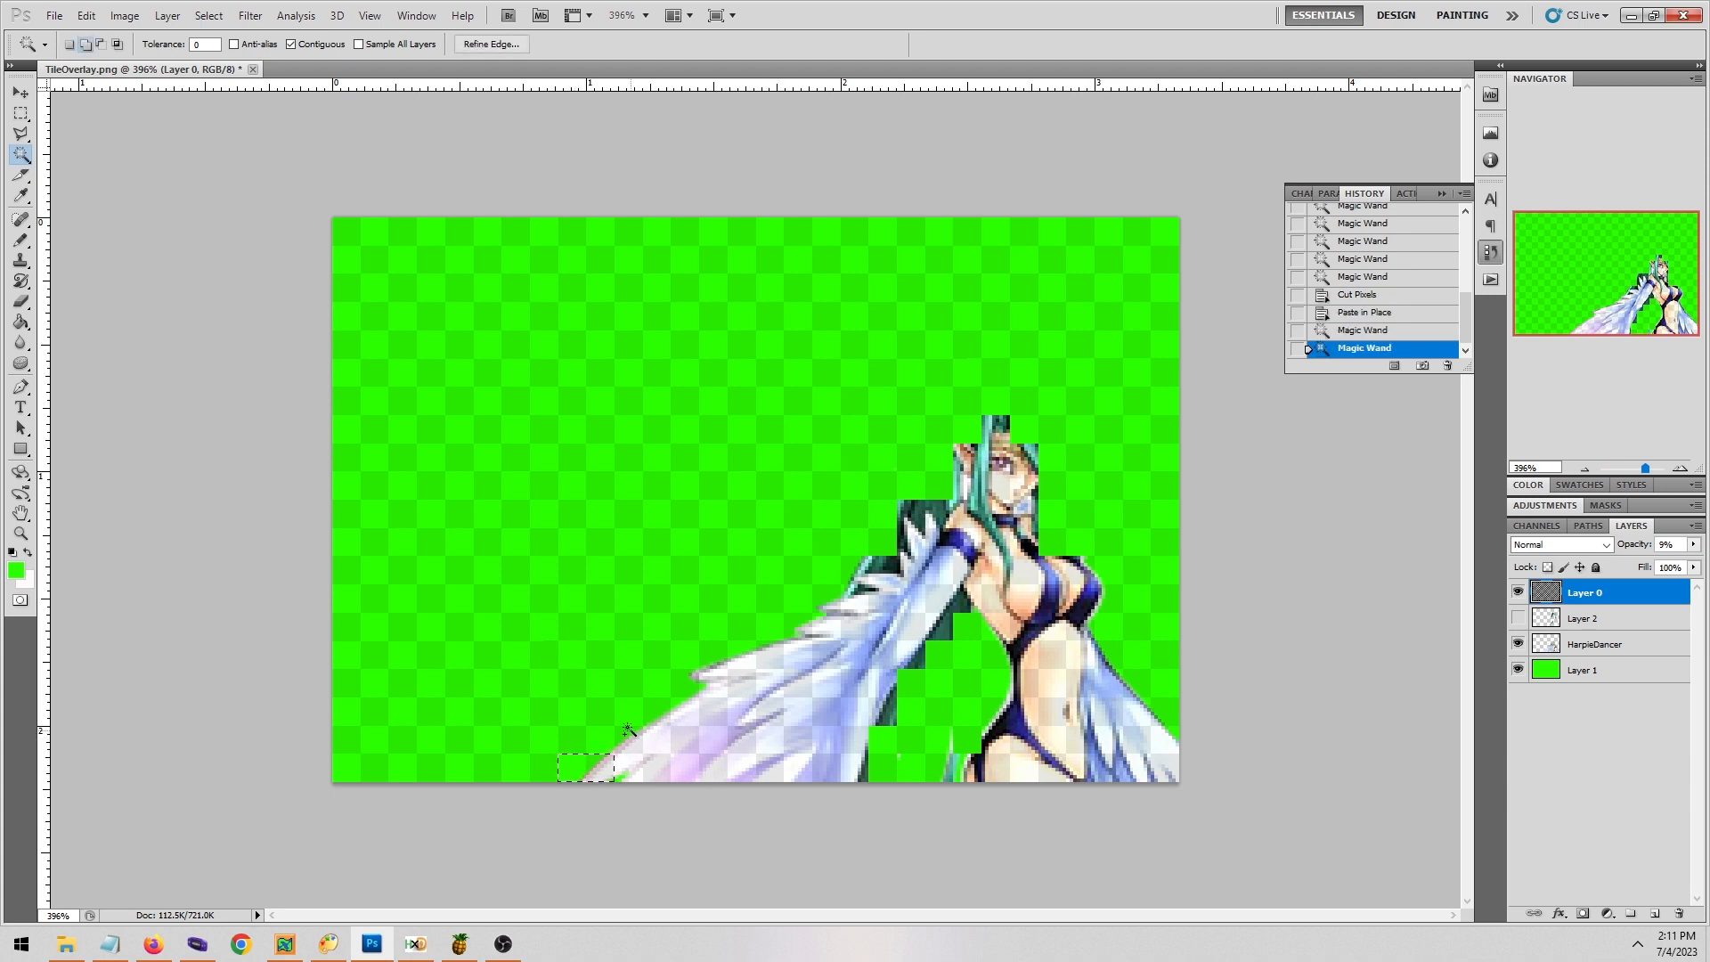
pyautogui.click(605, 739)
pyautogui.click(627, 738)
pyautogui.click(632, 715)
pyautogui.click(656, 706)
pyautogui.click(677, 683)
pyautogui.click(693, 654)
pyautogui.click(659, 692)
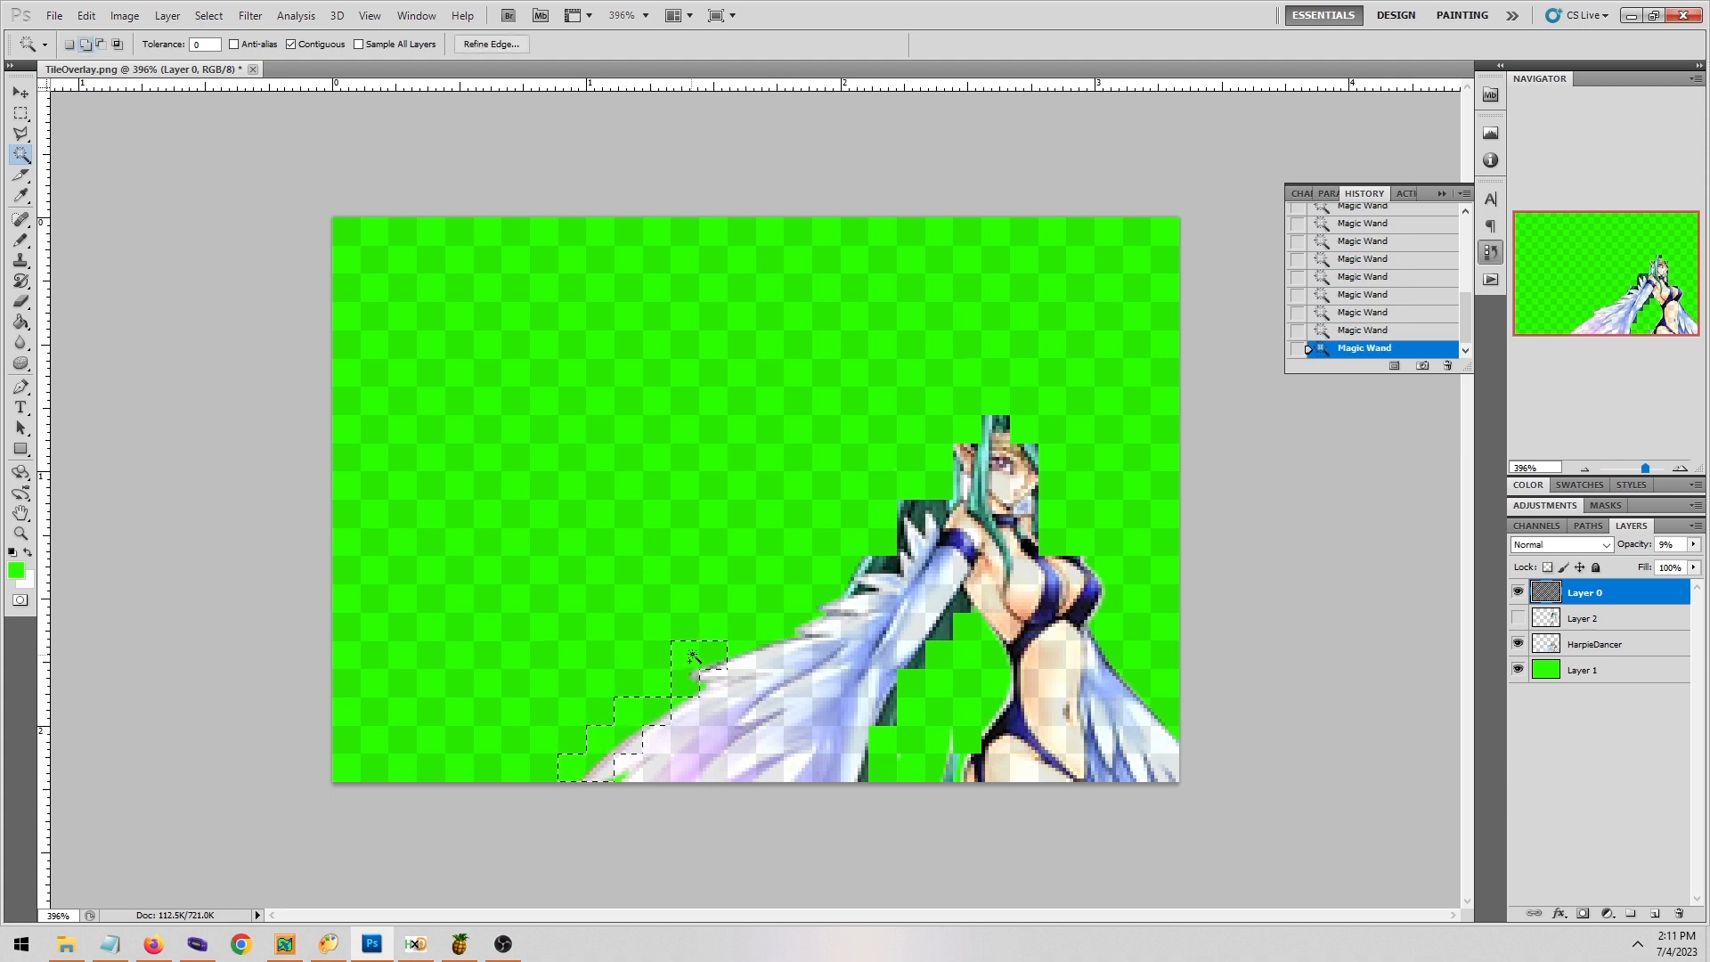
pyautogui.click(730, 680)
# Extend the tile selection over the inside of the left wing and the smaller right wing.
pyautogui.click(638, 755)
pyautogui.click(853, 712)
pyautogui.click(857, 686)
pyautogui.click(882, 682)
pyautogui.click(884, 658)
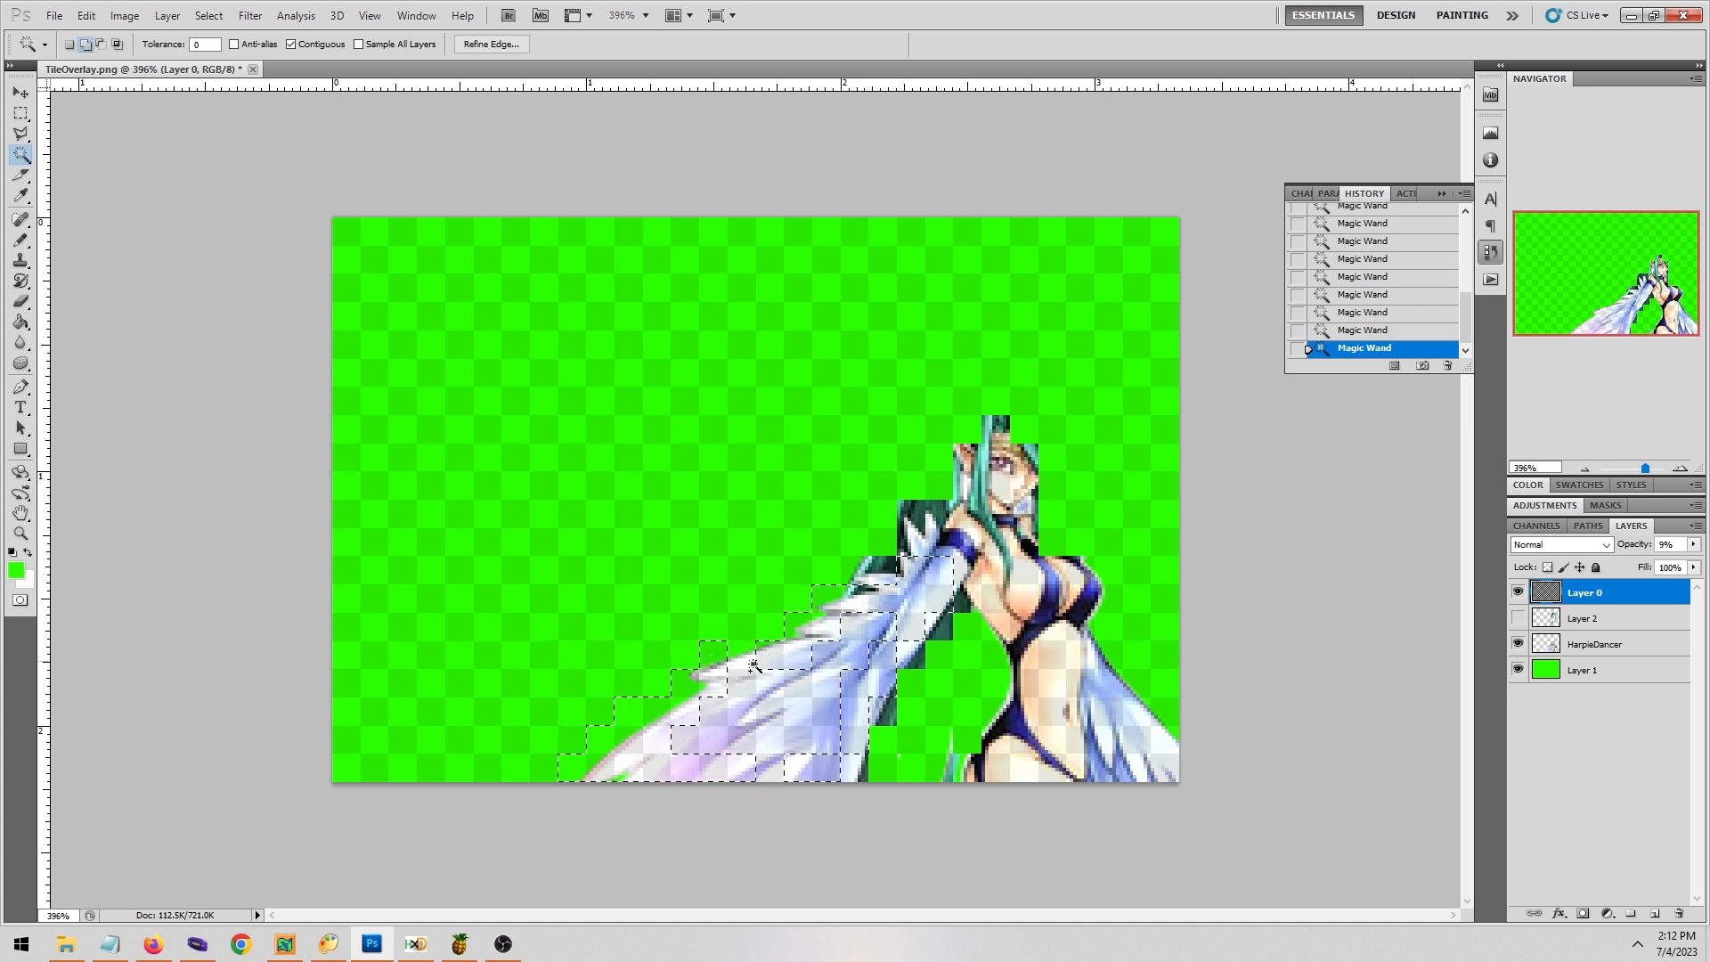
pyautogui.click(717, 747)
pyautogui.click(773, 745)
pyautogui.keyDown('shift'); pyautogui.click(825, 656); pyautogui.keyUp('shift')
pyautogui.keyDown('shift'); pyautogui.click(854, 653); pyautogui.keyUp('shift')
pyautogui.keyDown('shift'); pyautogui.click(856, 627); pyautogui.keyUp('shift')
pyautogui.keyDown('shift'); pyautogui.click(883, 627); pyautogui.keyUp('shift')
pyautogui.click(1117, 721)
# Cut the selected wing tiles from the HarpieDancer layer, paste them in place on a new layer, and hide that layer.
pyautogui.click(1646, 656)
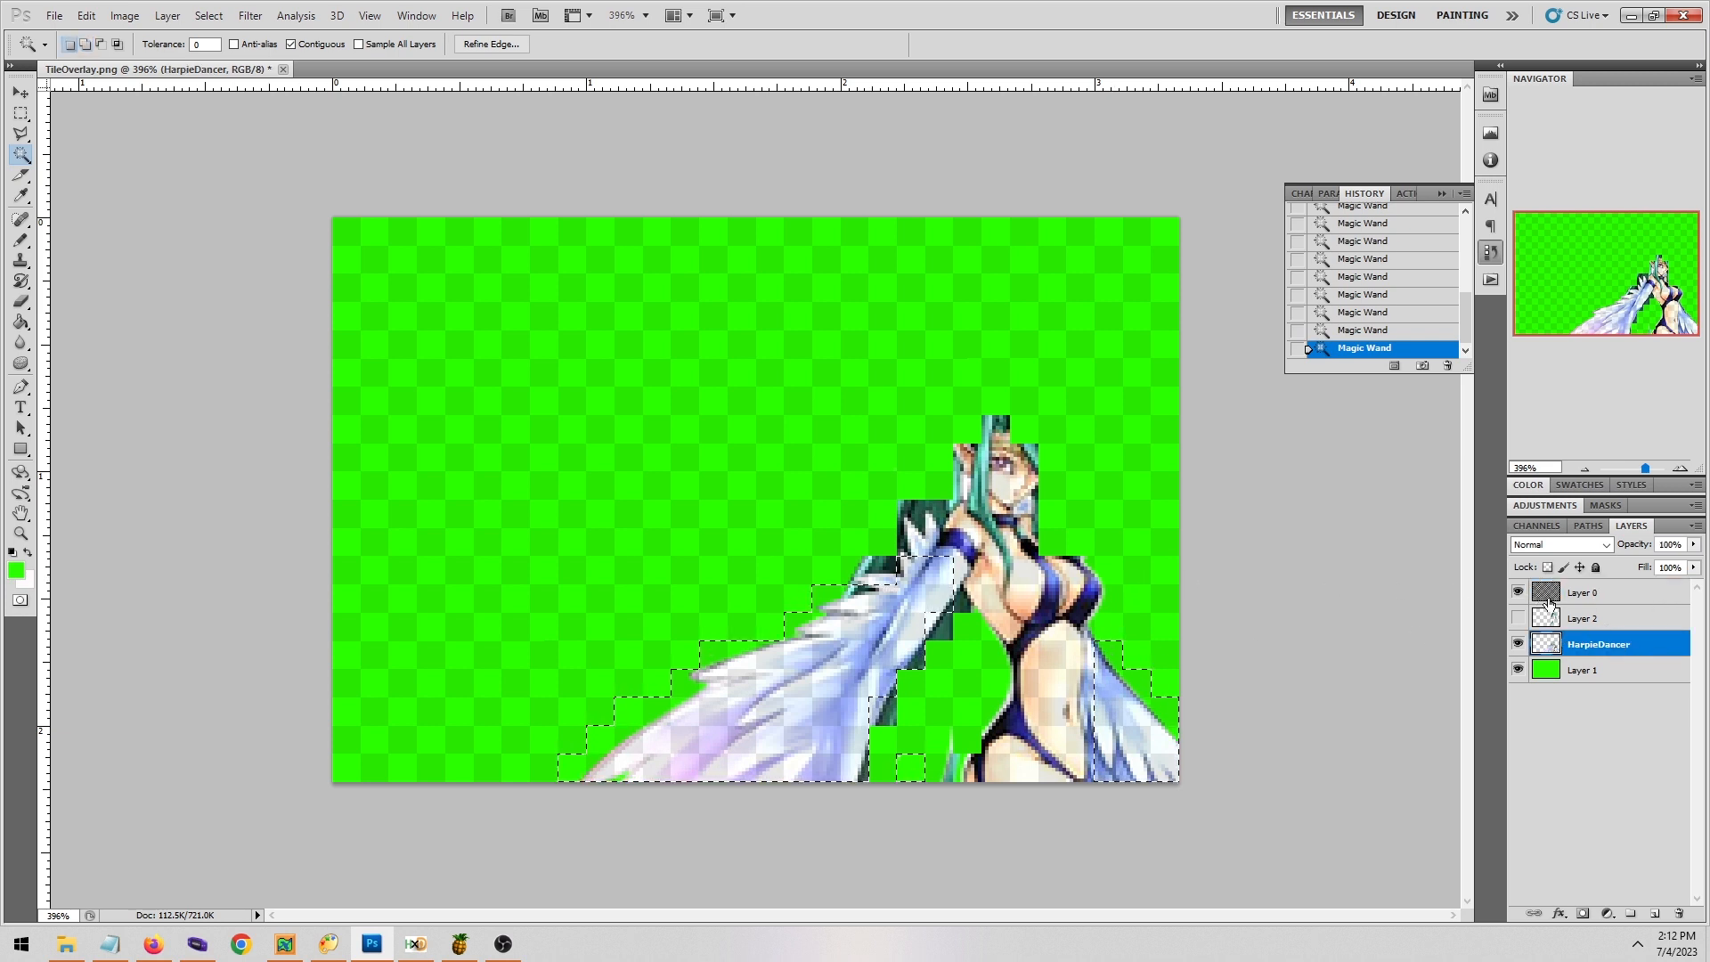
pyautogui.hotkey('ctrl', 'x')
pyautogui.hotkey('ctrl', 'shift', 'v')
pyautogui.press('v')
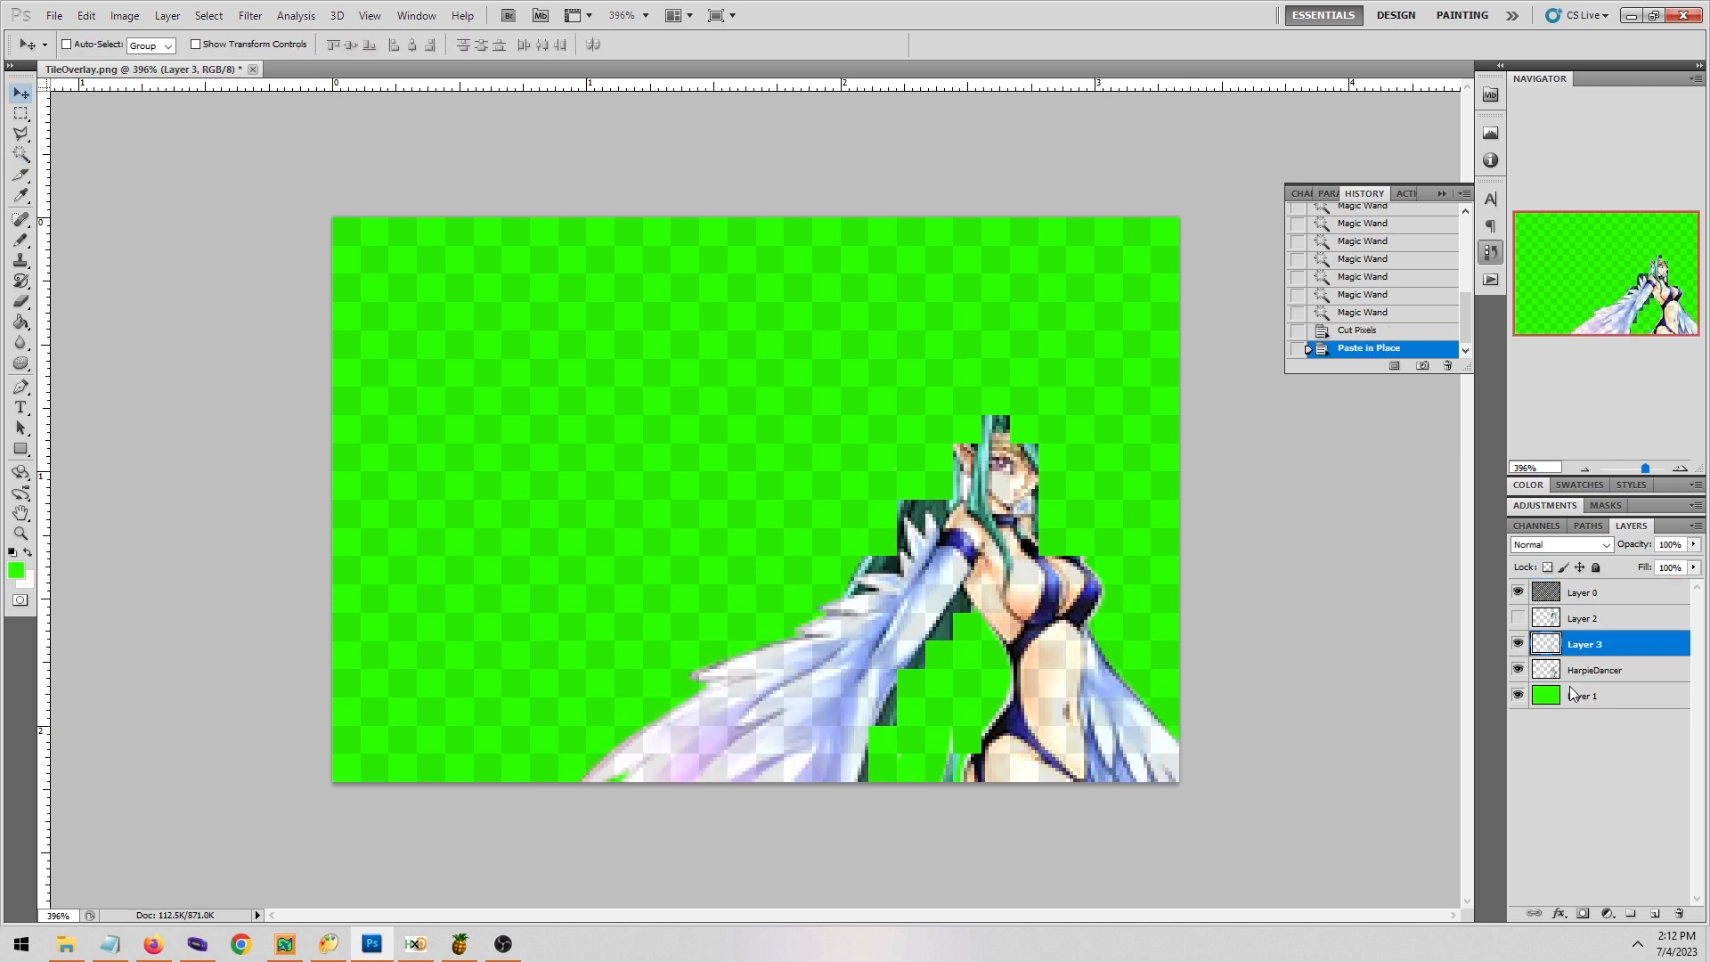
pyautogui.click(1517, 644)
pyautogui.click(1599, 670)
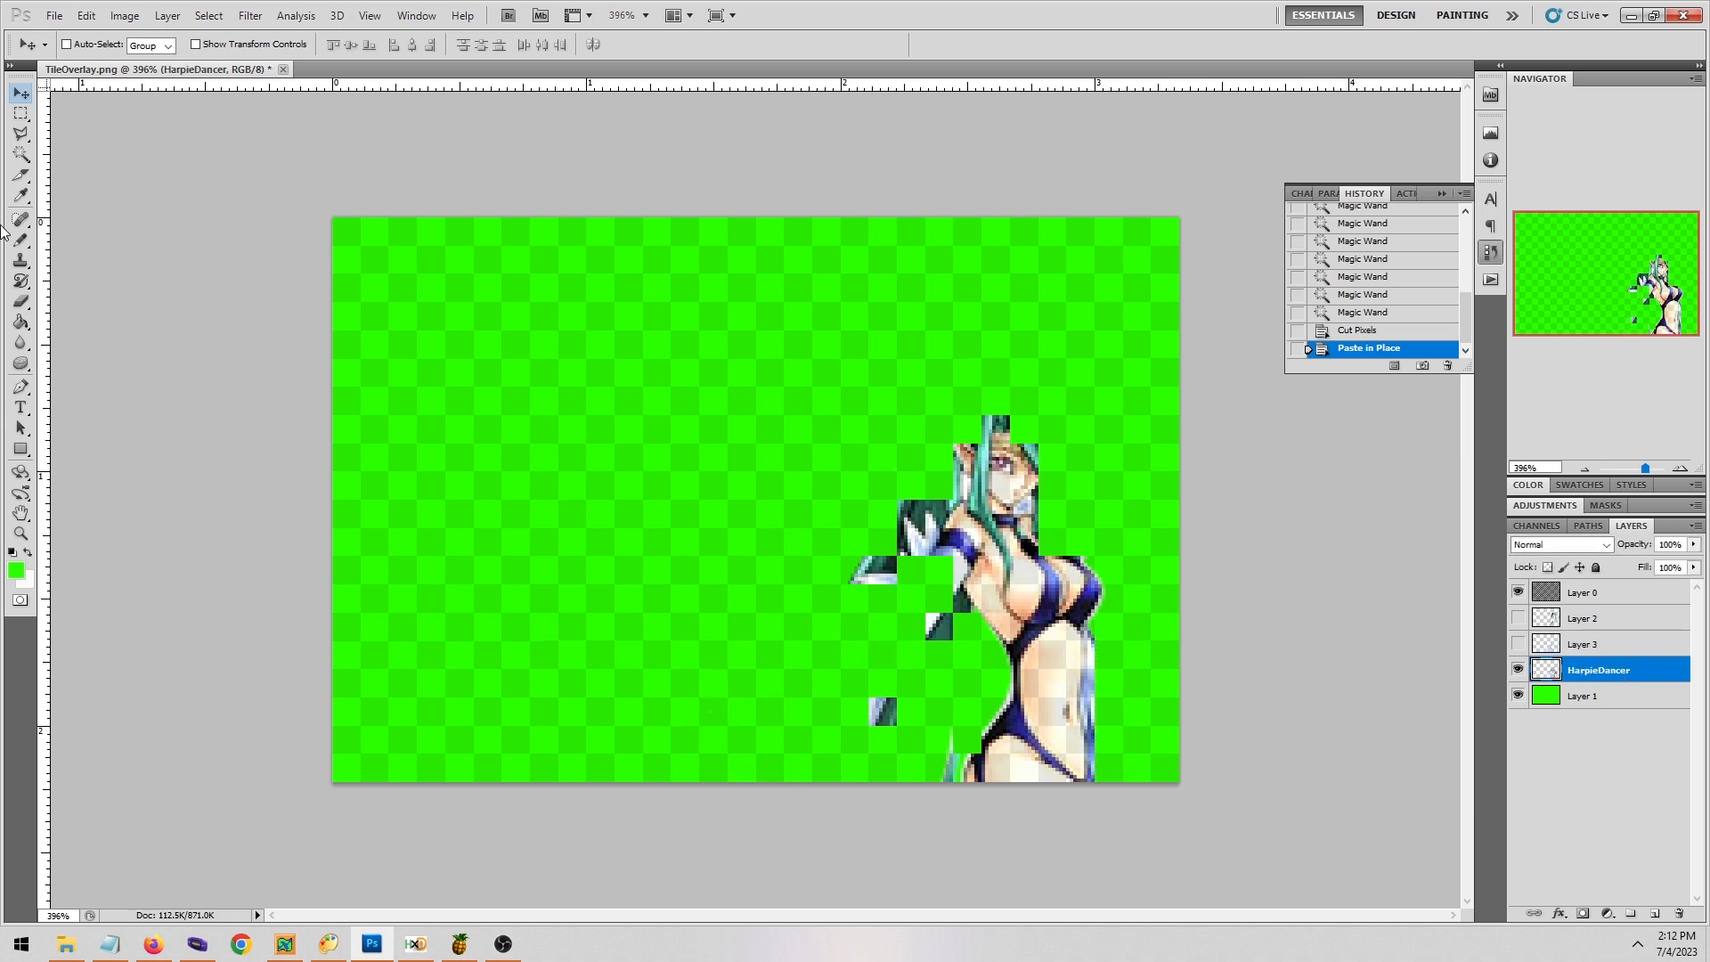
# Select the Layer 0 checkerboard tiles covering the dancer's hips, belly and lower body with the Magic Wand.
pyautogui.click(21, 155)
pyautogui.click(1636, 594)
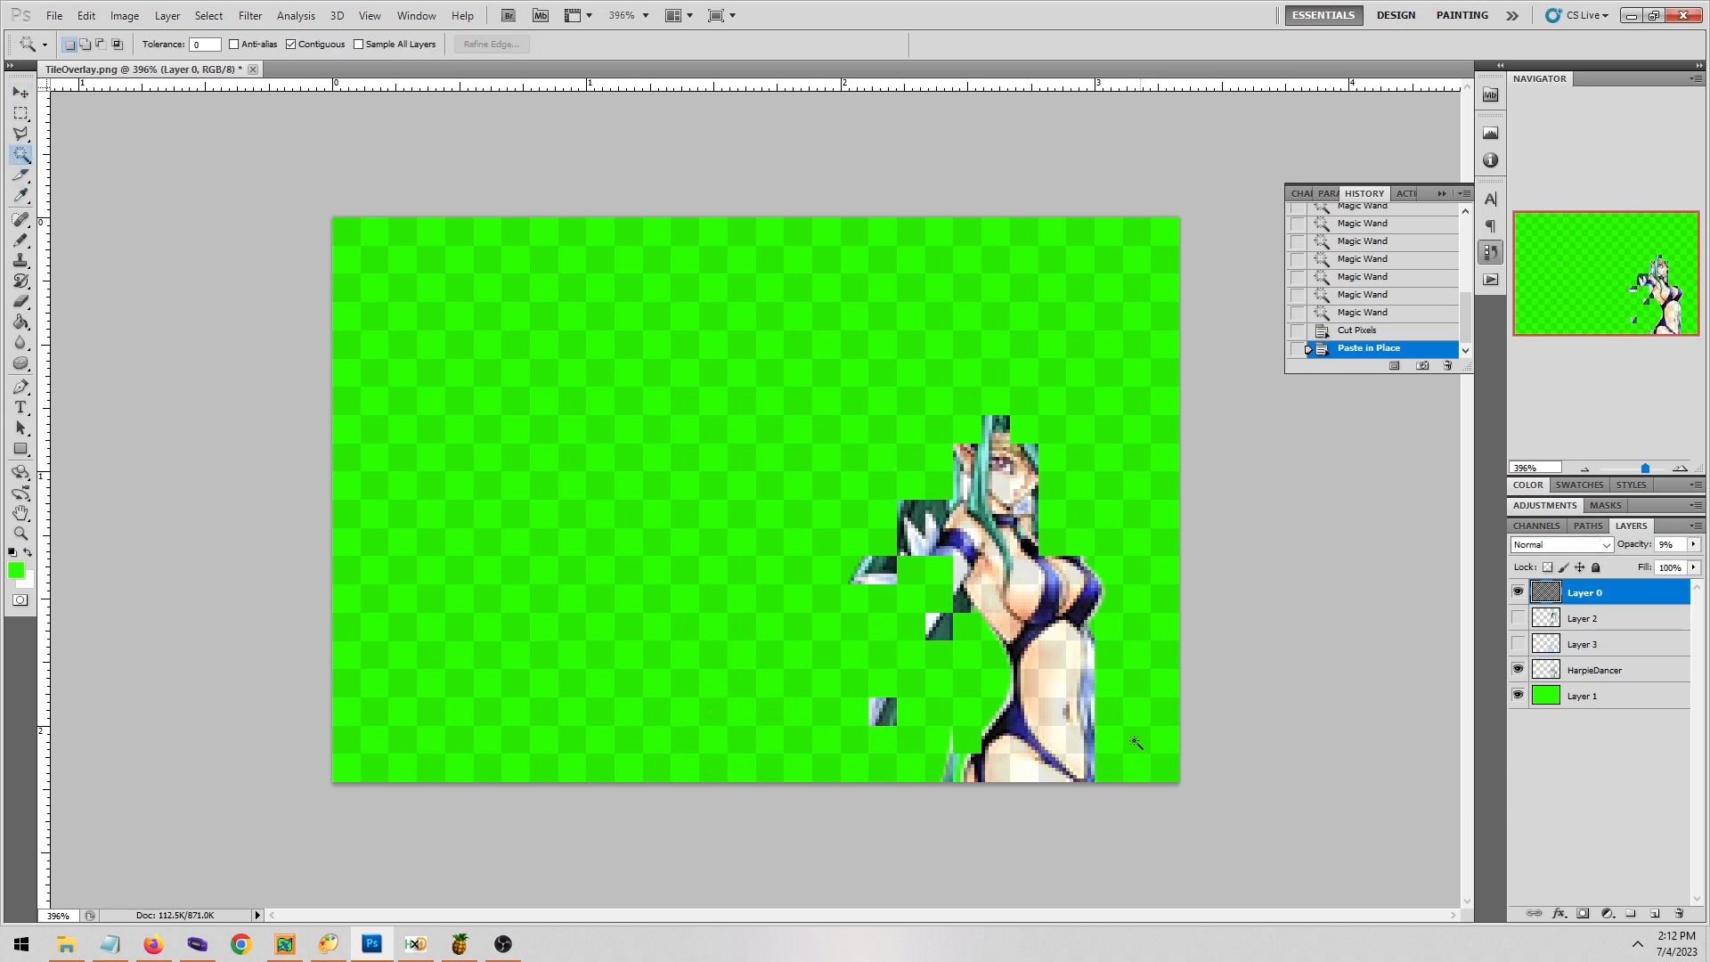
pyautogui.keyDown('shift'); pyautogui.click(989, 773); pyautogui.keyUp('shift')
pyautogui.keyDown('shift'); pyautogui.click(972, 768); pyautogui.keyUp('shift')
pyautogui.keyDown('shift'); pyautogui.click(973, 745); pyautogui.keyUp('shift')
pyautogui.keyDown('shift'); pyautogui.click(991, 743); pyautogui.keyUp('shift')
pyautogui.keyDown('shift'); pyautogui.click(991, 718); pyautogui.keyUp('shift')
pyautogui.keyDown('alt'); pyautogui.click(975, 735); pyautogui.keyUp('alt')
pyautogui.keyDown('shift'); pyautogui.click(1022, 714); pyautogui.keyUp('shift')
pyautogui.keyDown('shift'); pyautogui.click(1024, 741); pyautogui.keyUp('shift')
pyautogui.keyDown('shift'); pyautogui.click(1027, 768); pyautogui.keyUp('shift')
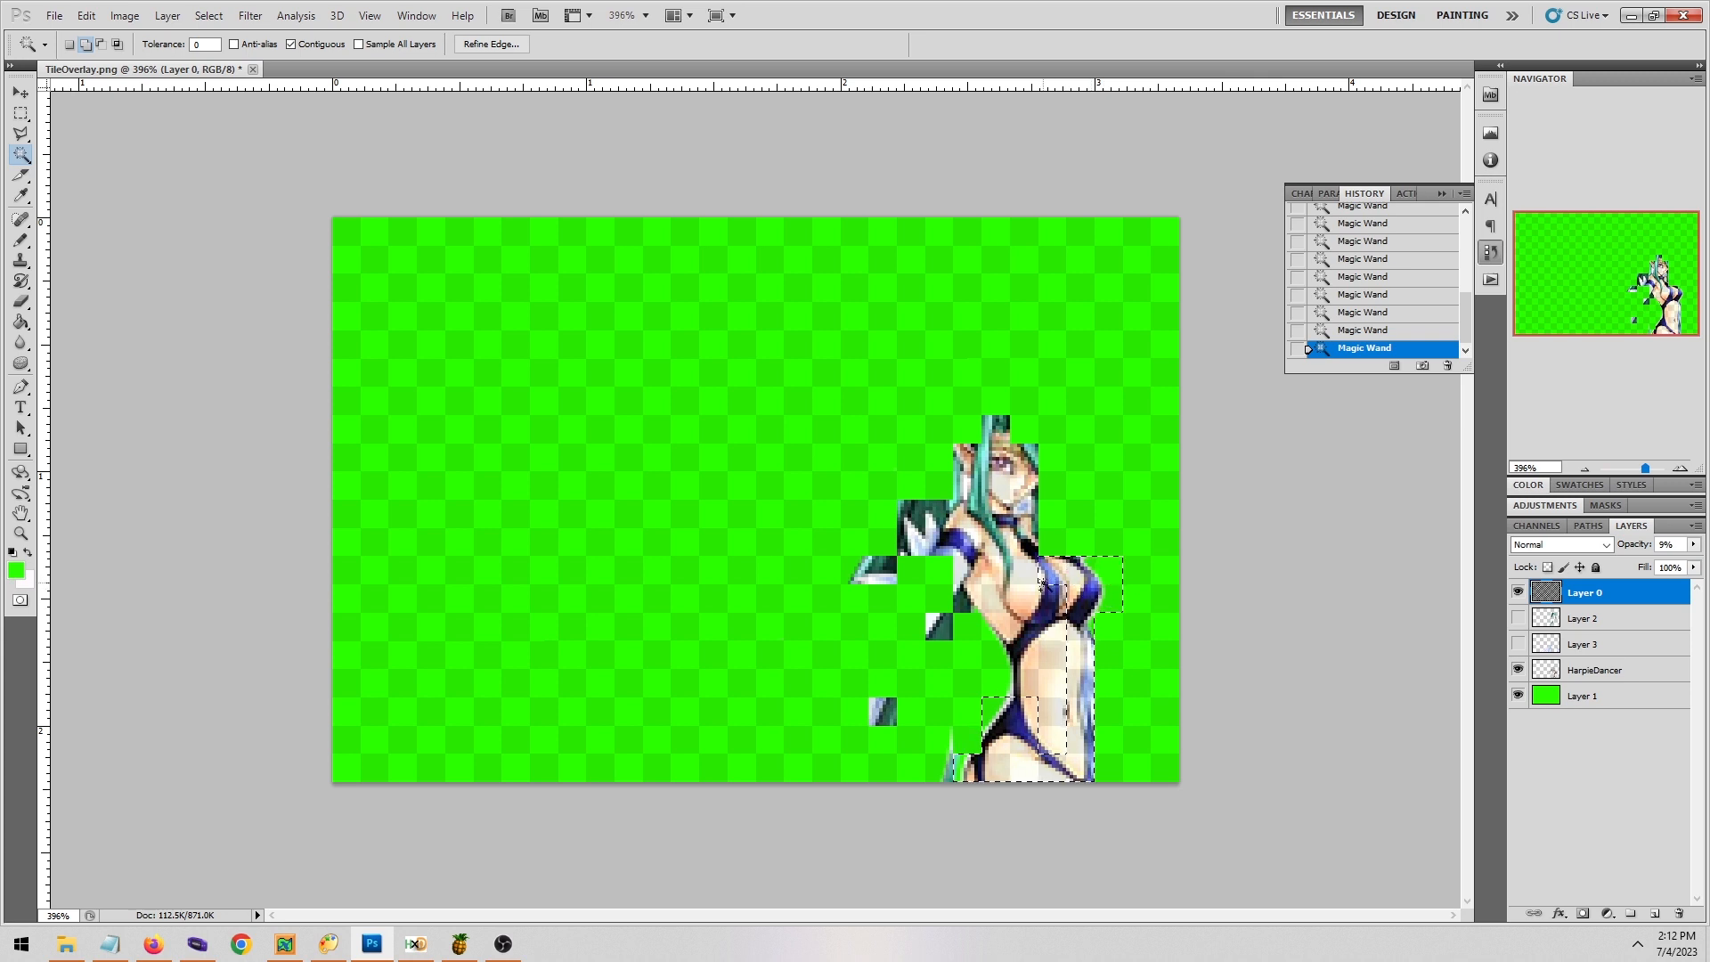
# Extend the tile selection over the dancer's chest, neck, face and shoulder, filling the remaining gaps along the waist.
pyautogui.keyDown('shift'); pyautogui.click(1018, 566); pyautogui.keyUp('shift')
pyautogui.keyDown('shift'); pyautogui.click(1023, 544); pyautogui.keyUp('shift')
pyautogui.keyDown('shift'); pyautogui.click(1023, 523); pyautogui.keyUp('shift')
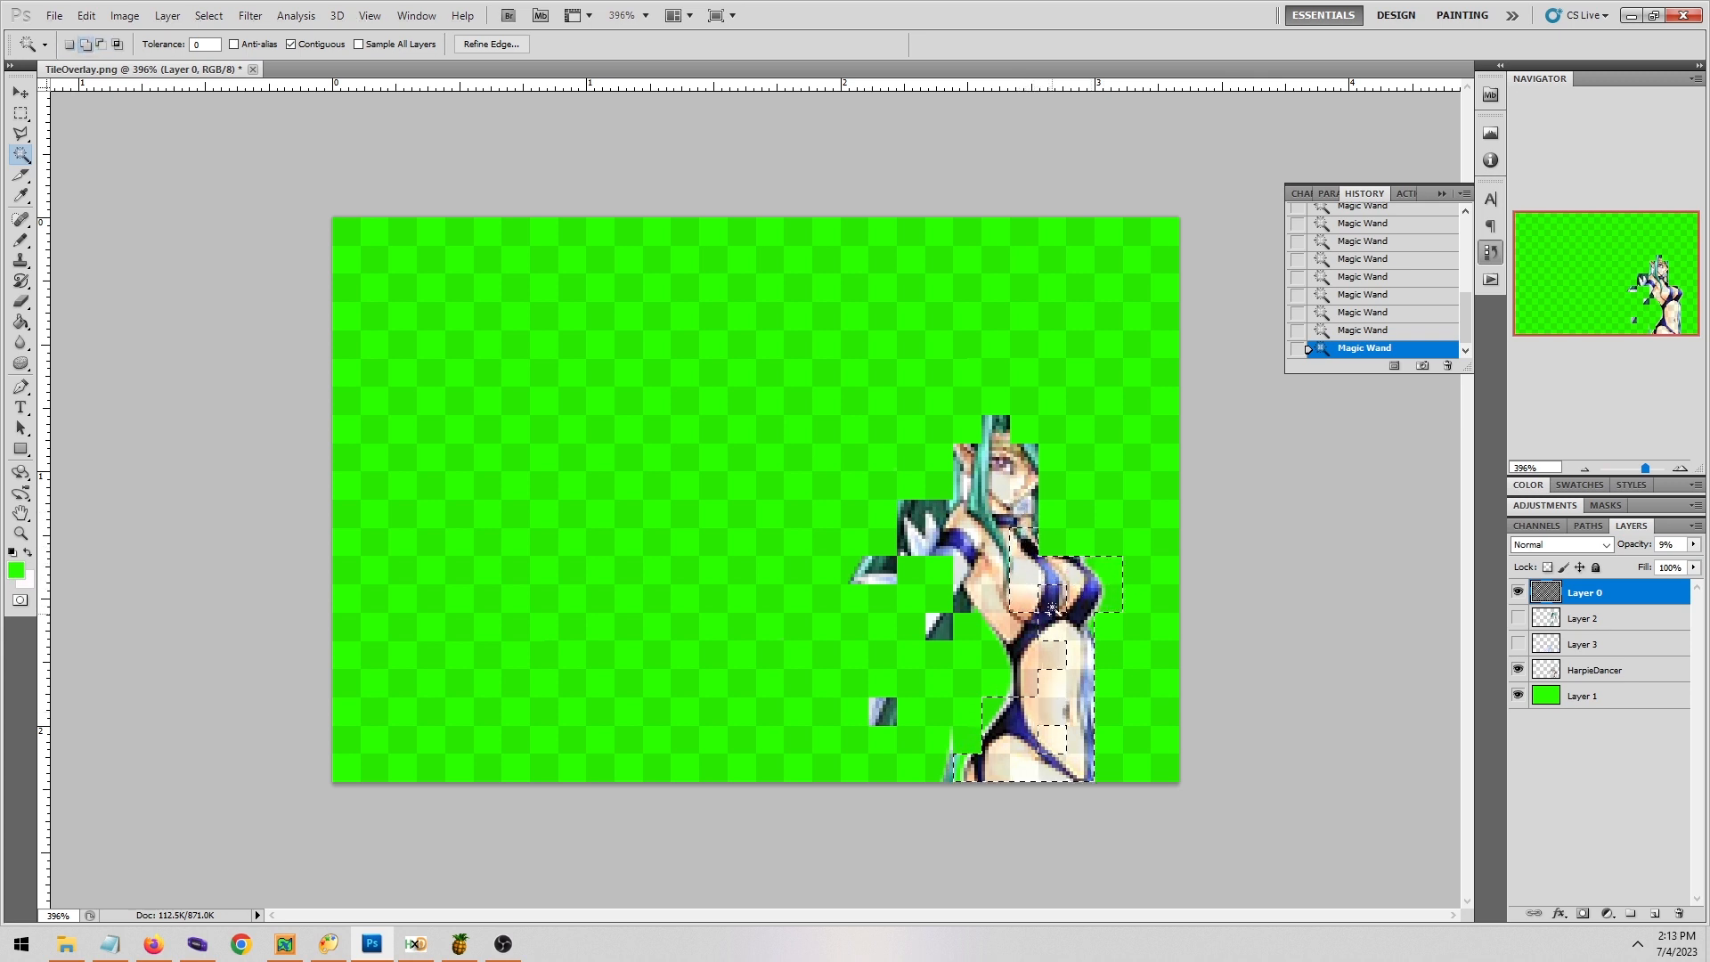
pyautogui.keyDown('shift'); pyautogui.click(1046, 749); pyautogui.keyUp('shift')
pyautogui.keyDown('shift'); pyautogui.click(1022, 681); pyautogui.keyUp('shift')
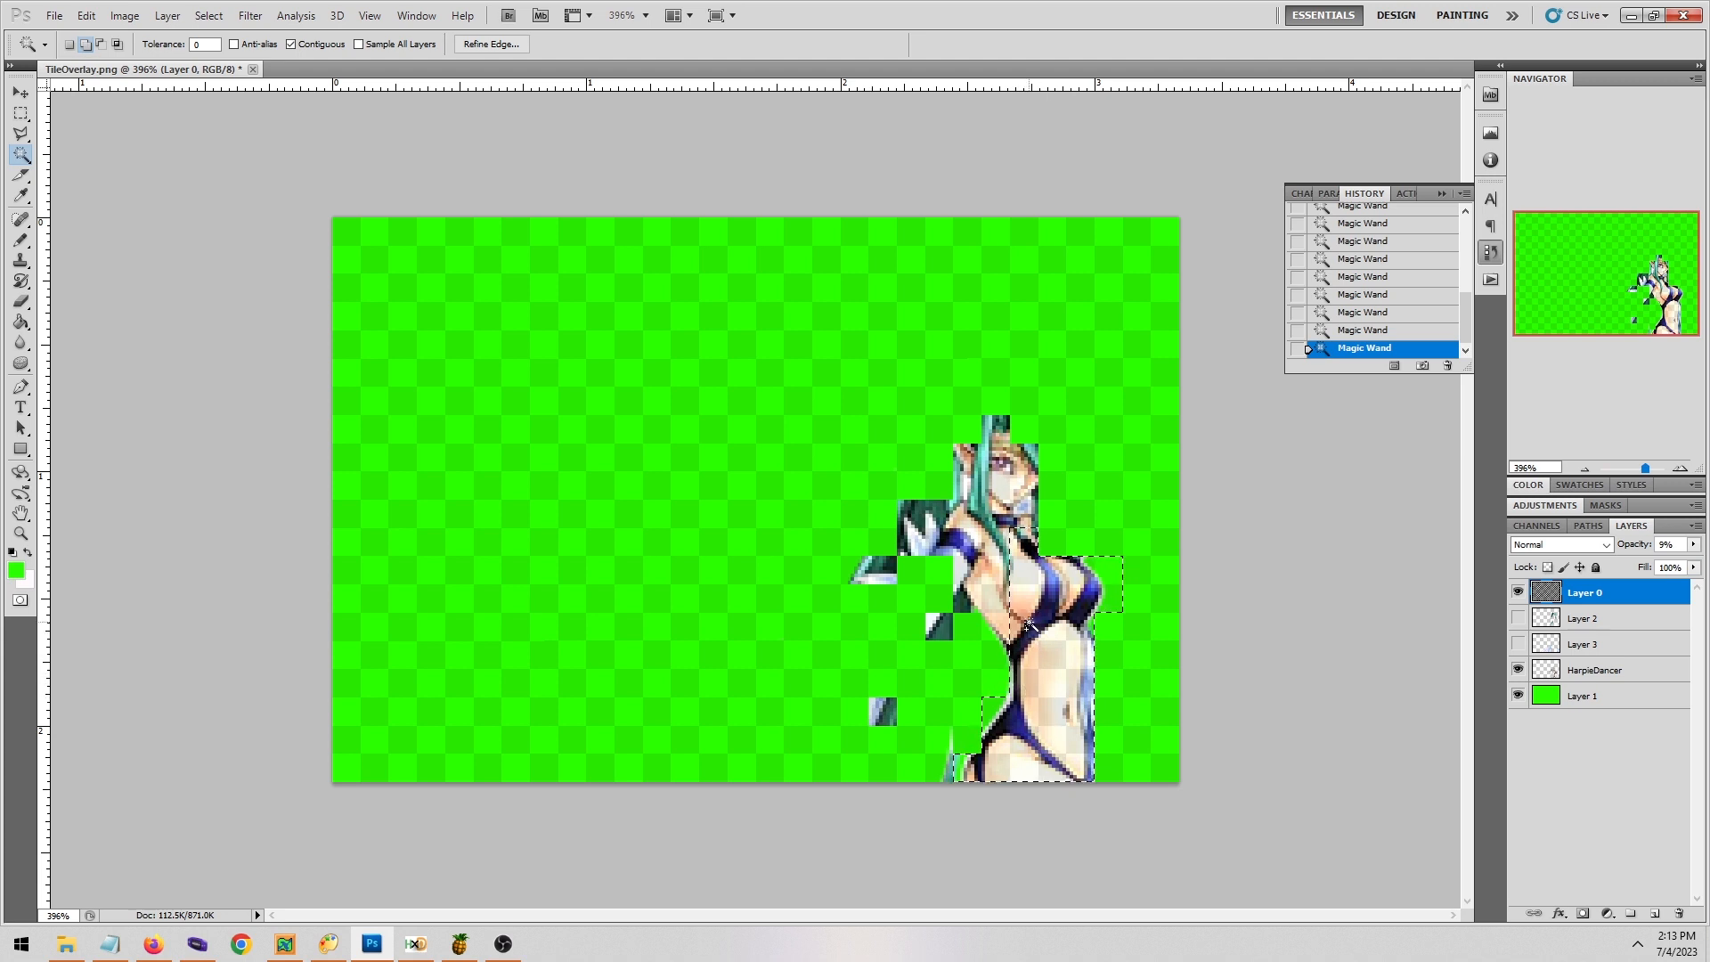
pyautogui.keyDown('shift'); pyautogui.click(971, 562); pyautogui.keyUp('shift')
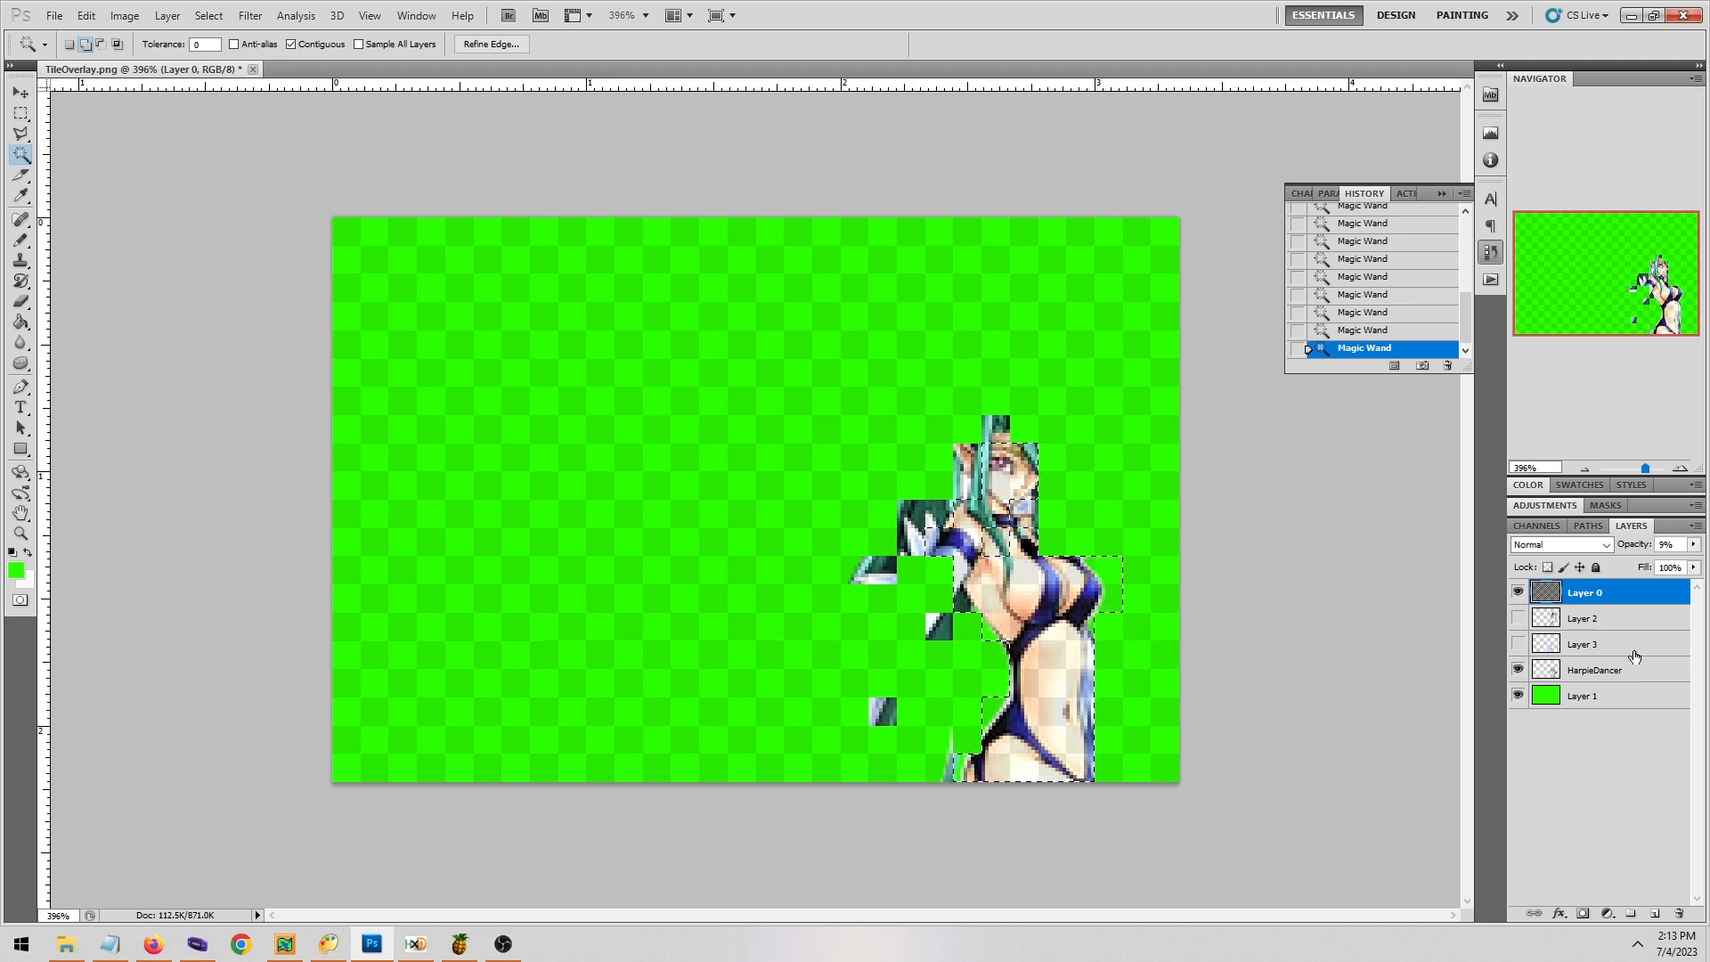
# Cut the selected body tiles from the HarpieDancer layer and paste them in place on a new layer.
pyautogui.click(1612, 677)
pyautogui.hotkey('ctrl', 'x')
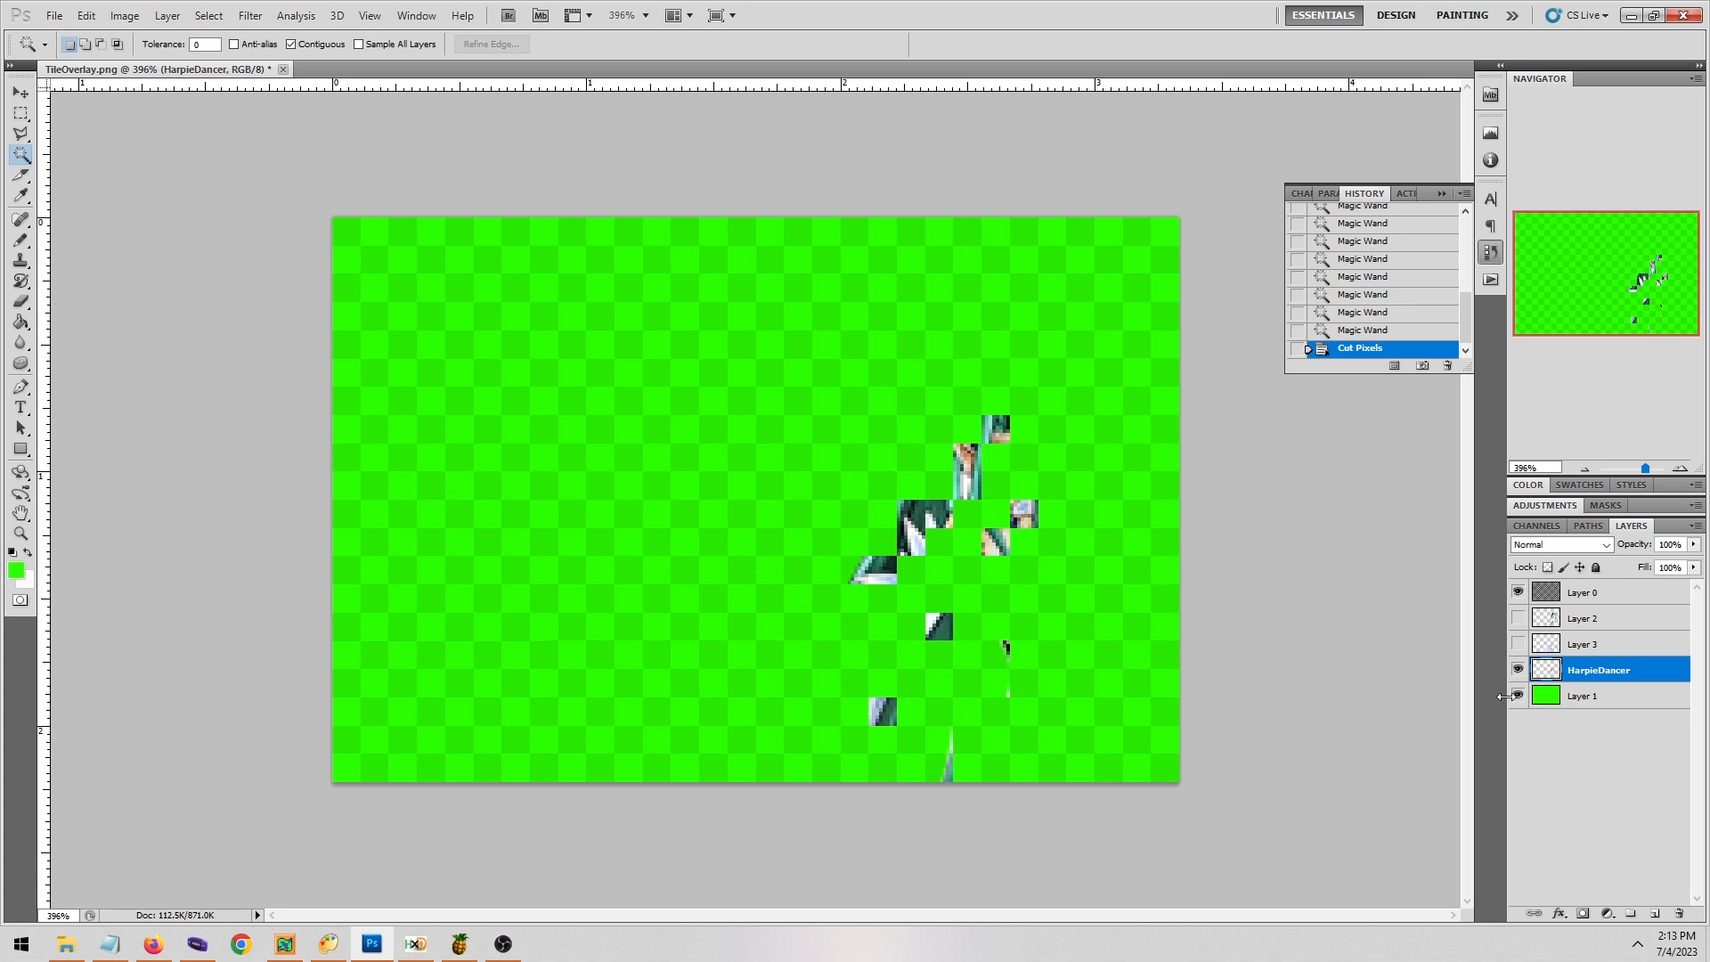
pyautogui.hotkey('ctrl', 'shift', 'v')
pyautogui.press('v')
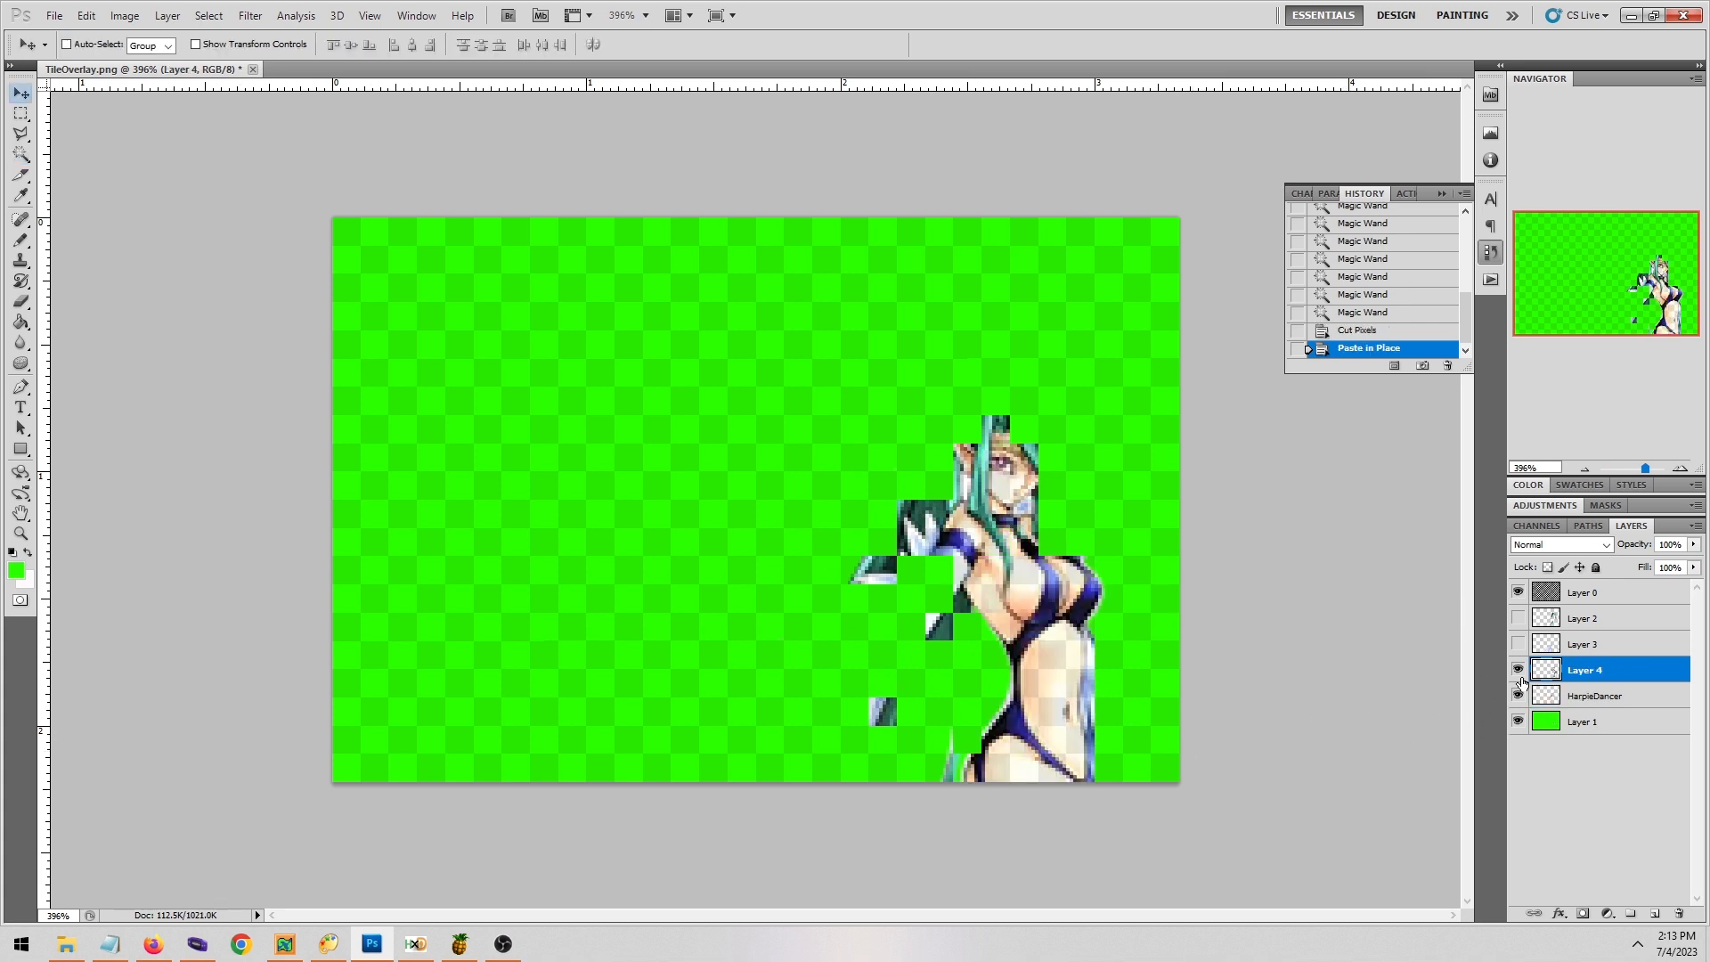
# Check the body and HarpieDancer layers by toggling their visibility, and show all the artwork layers together.
pyautogui.click(1519, 671)
pyautogui.moveTo(1518, 671)
pyautogui.mouseDown()
pyautogui.moveTo(1520, 620)
pyautogui.moveTo(1518, 672)
pyautogui.mouseUp()
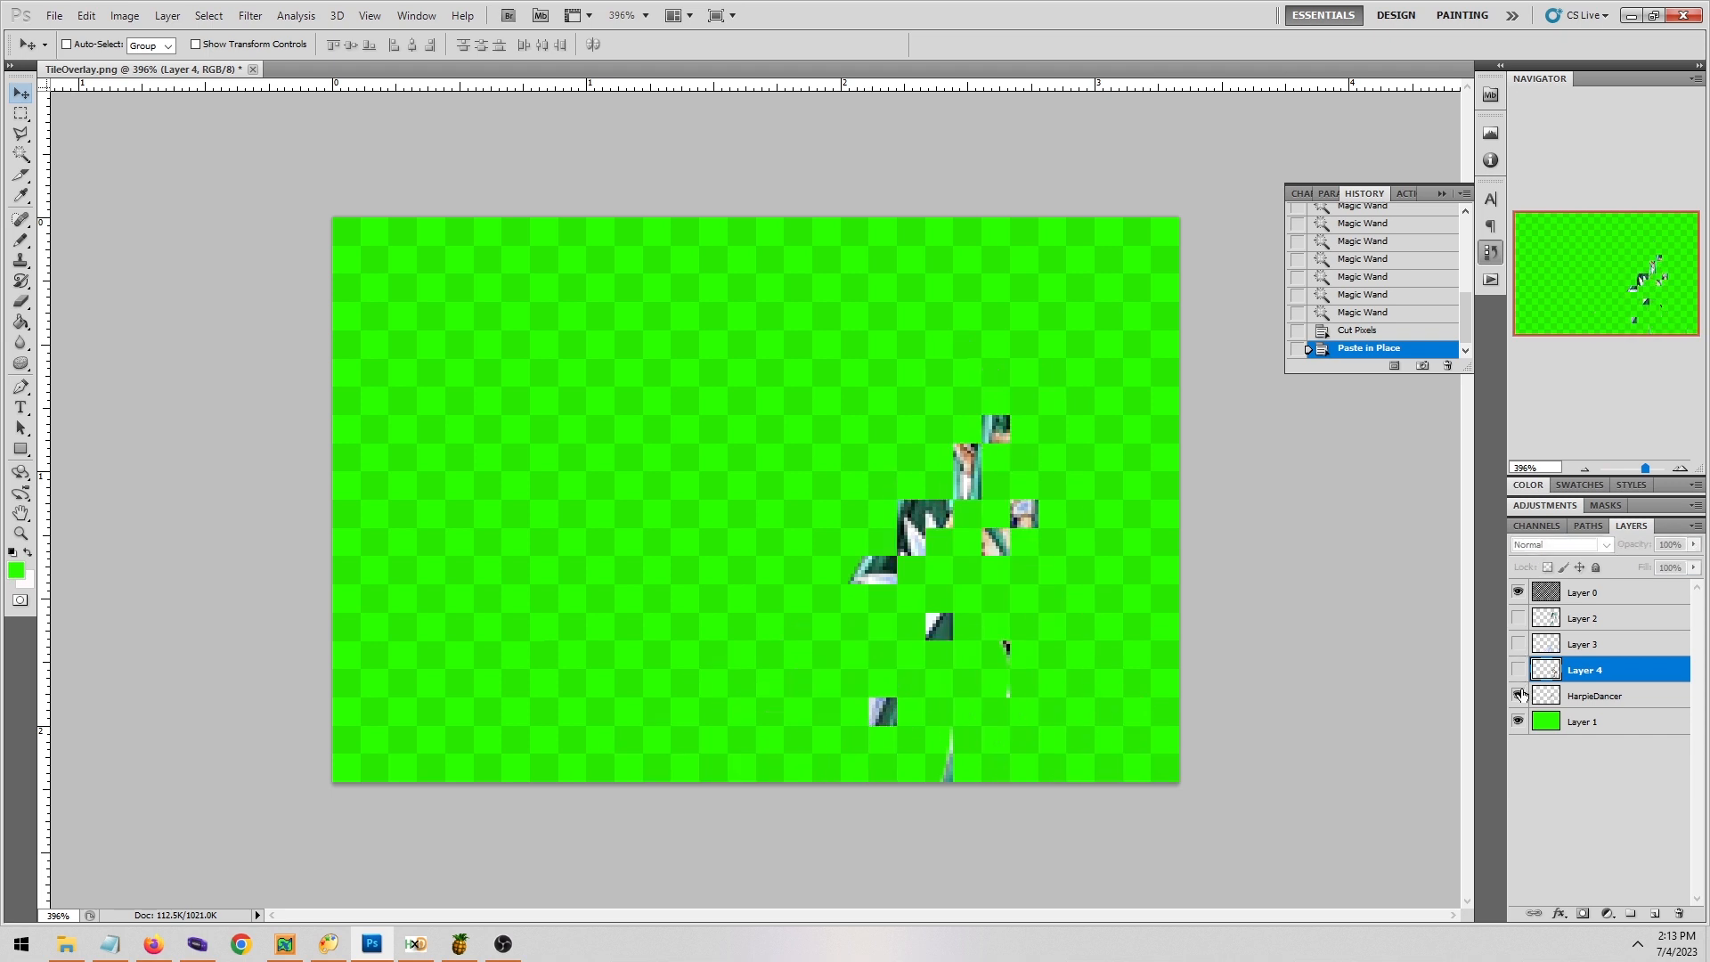
pyautogui.click(1518, 695)
pyautogui.moveTo(1519, 670); pyautogui.dragTo(1523, 626)
pyautogui.click(1518, 695)
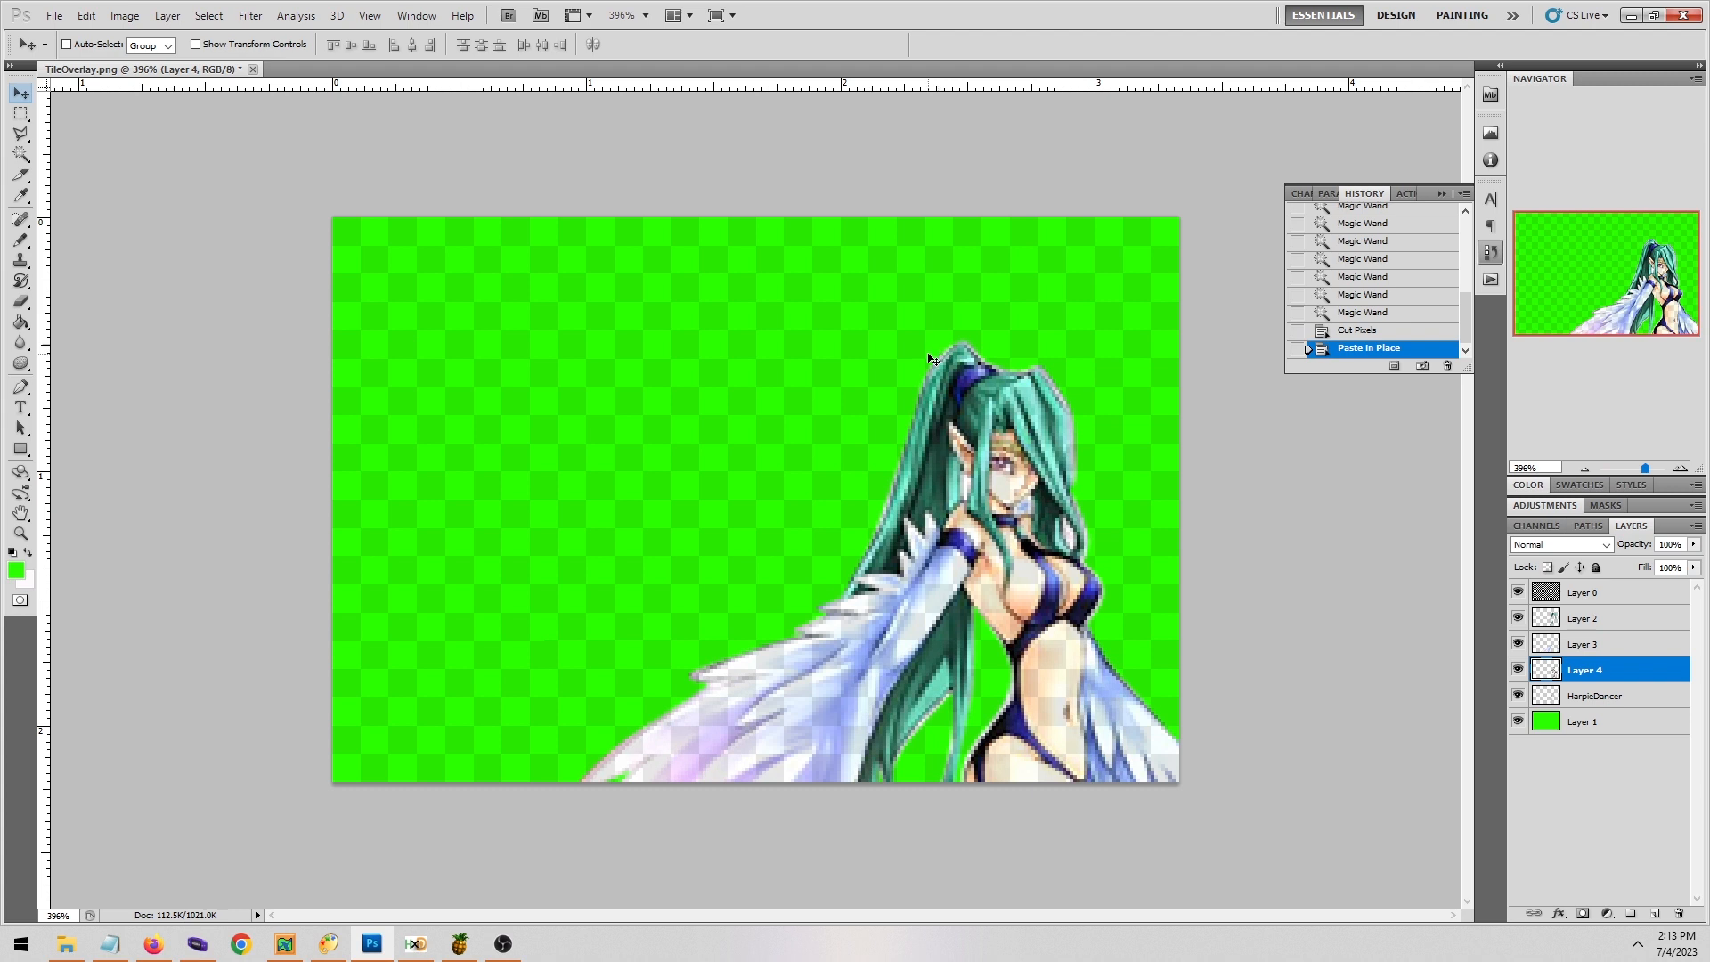
# Hide the hair layer, Layer 2, and move the HarpieDancer layer directly beneath it in the layer order.
pyautogui.click(1518, 619)
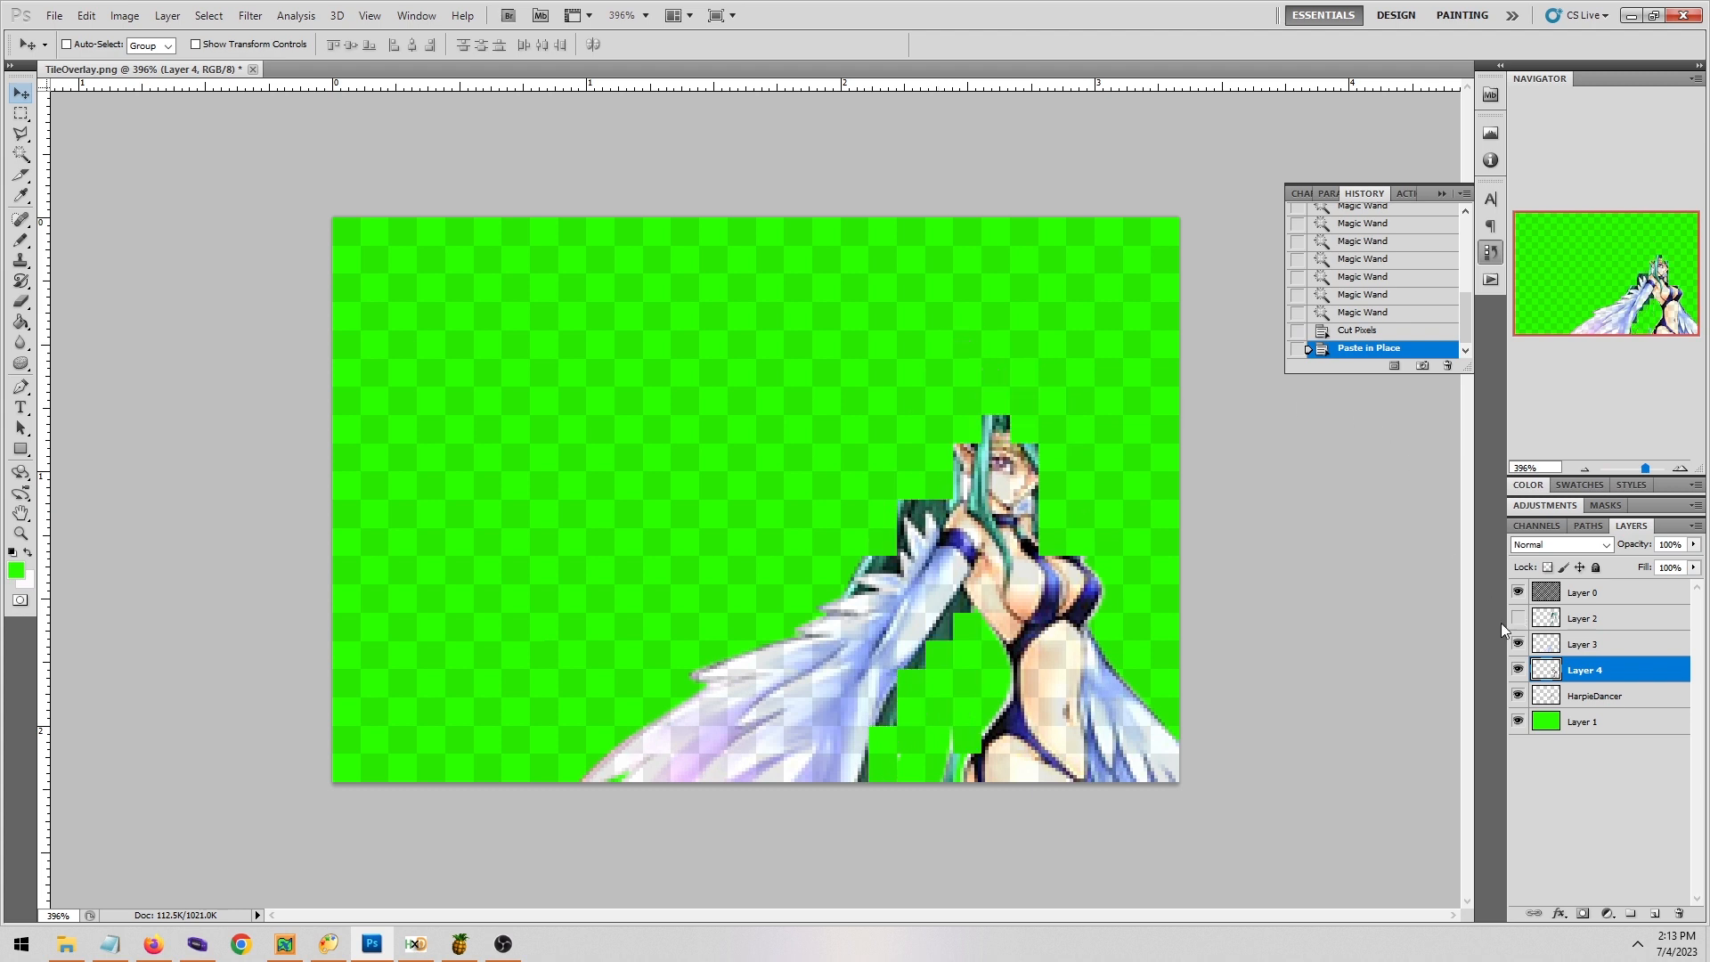
pyautogui.click(1518, 670)
pyautogui.click(1518, 670)
pyautogui.click(1518, 696)
pyautogui.click(1518, 695)
pyautogui.moveTo(1611, 699); pyautogui.dragTo(1647, 641)
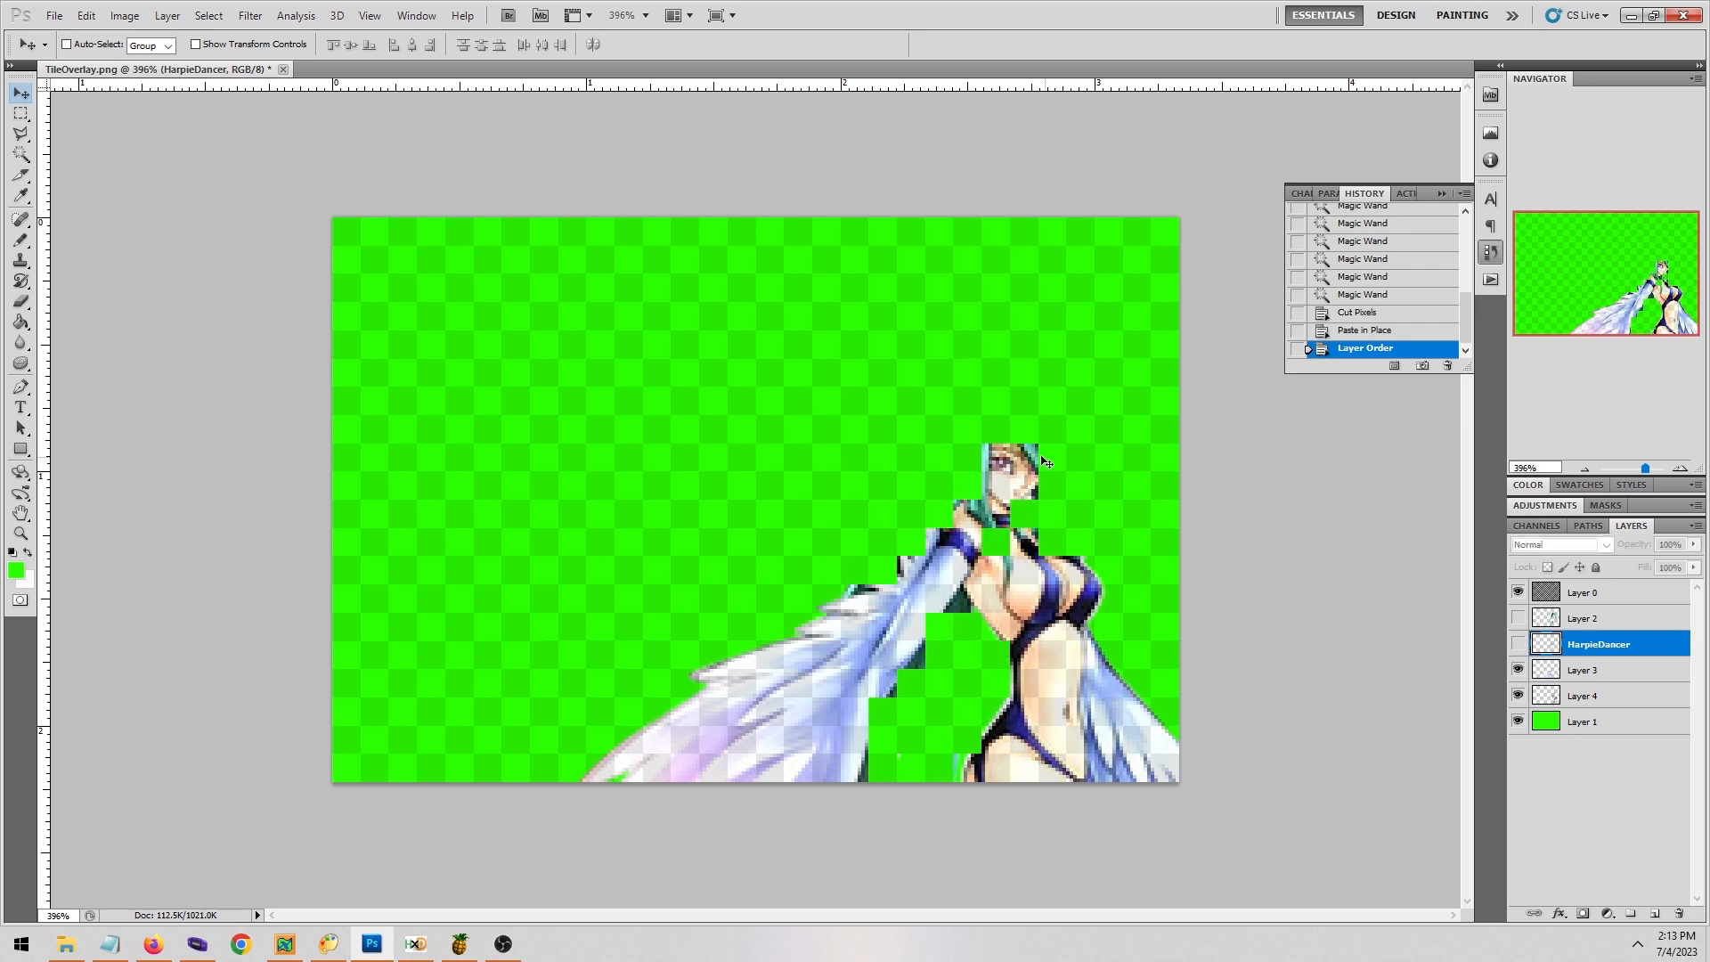
# Move the body layer, Layer 4, above the wing layer, Layer 3, and make every artwork layer visible.
pyautogui.click(1518, 670)
pyautogui.click(1517, 670)
pyautogui.click(1639, 699)
pyautogui.moveTo(1638, 699); pyautogui.dragTo(1568, 671)
pyautogui.click(1518, 672)
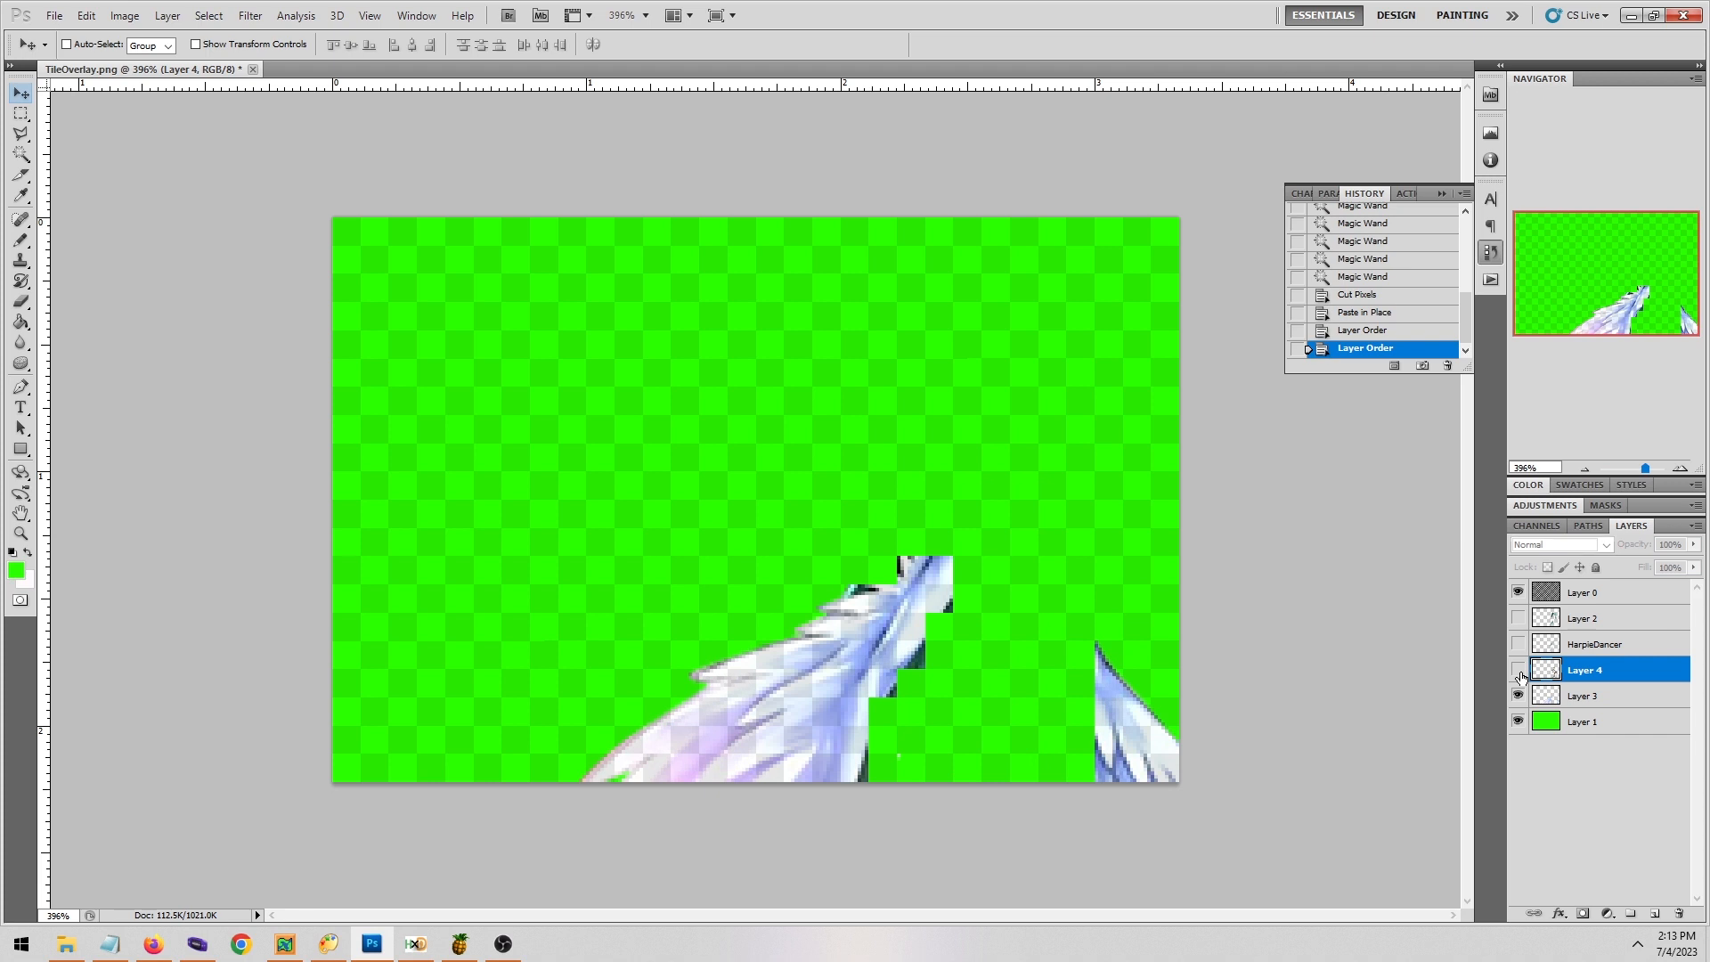
pyautogui.click(1517, 670)
pyautogui.click(1518, 644)
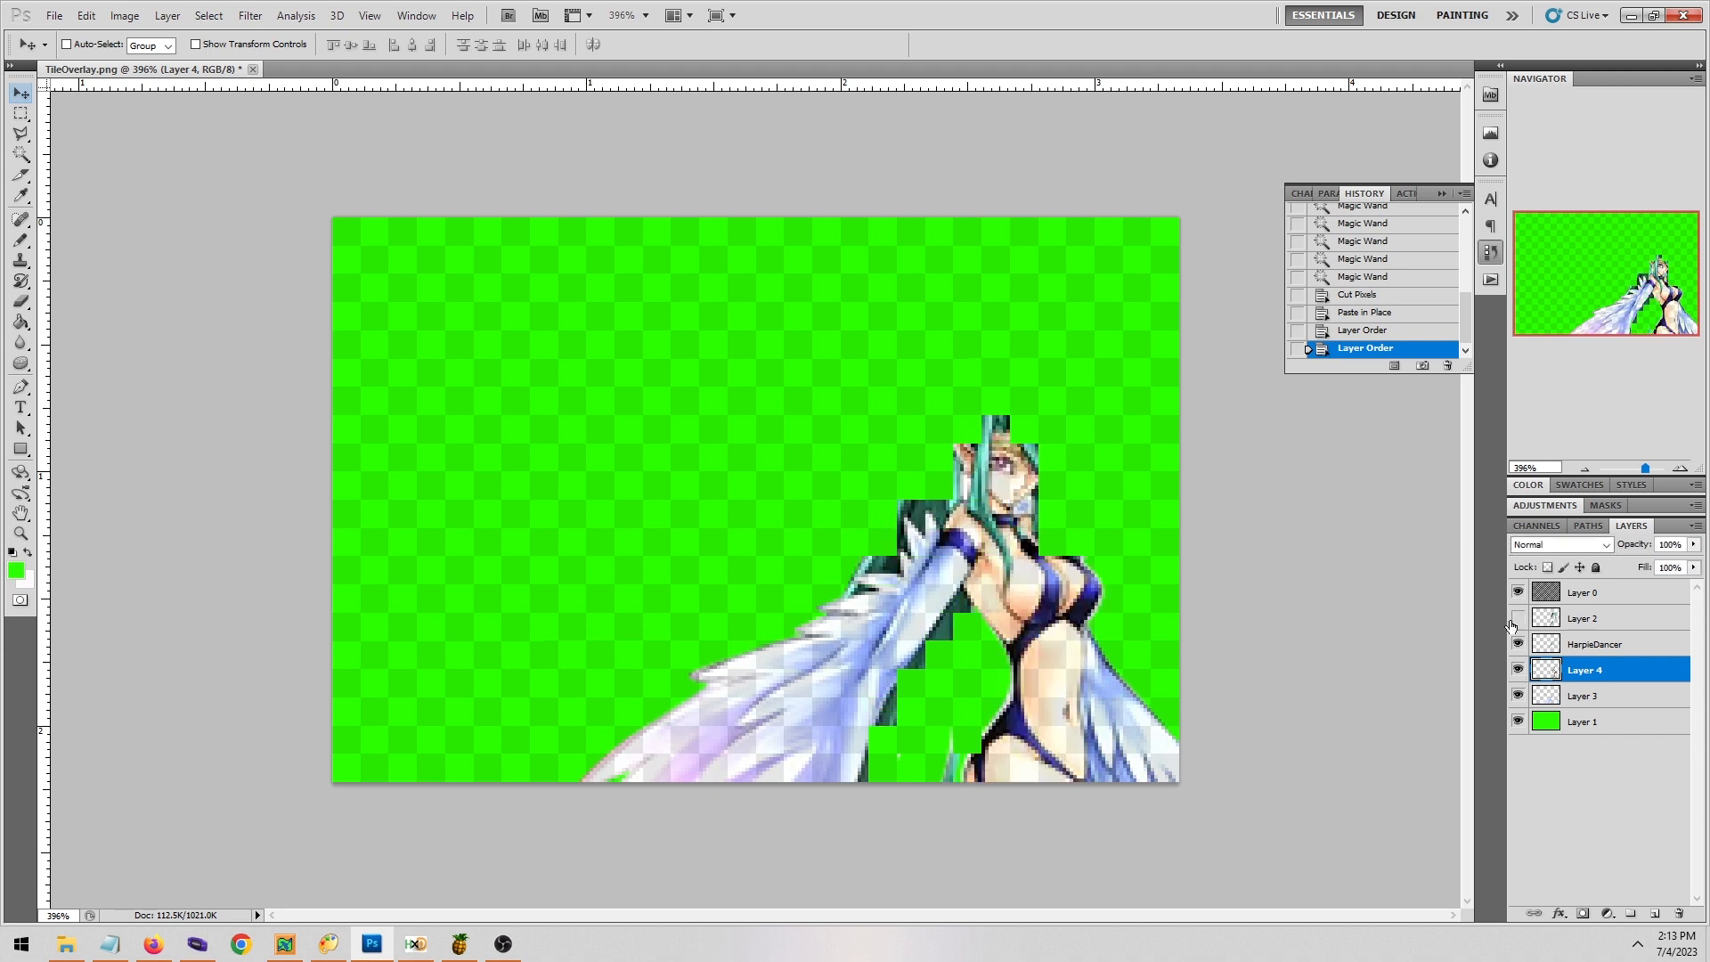
pyautogui.click(1518, 618)
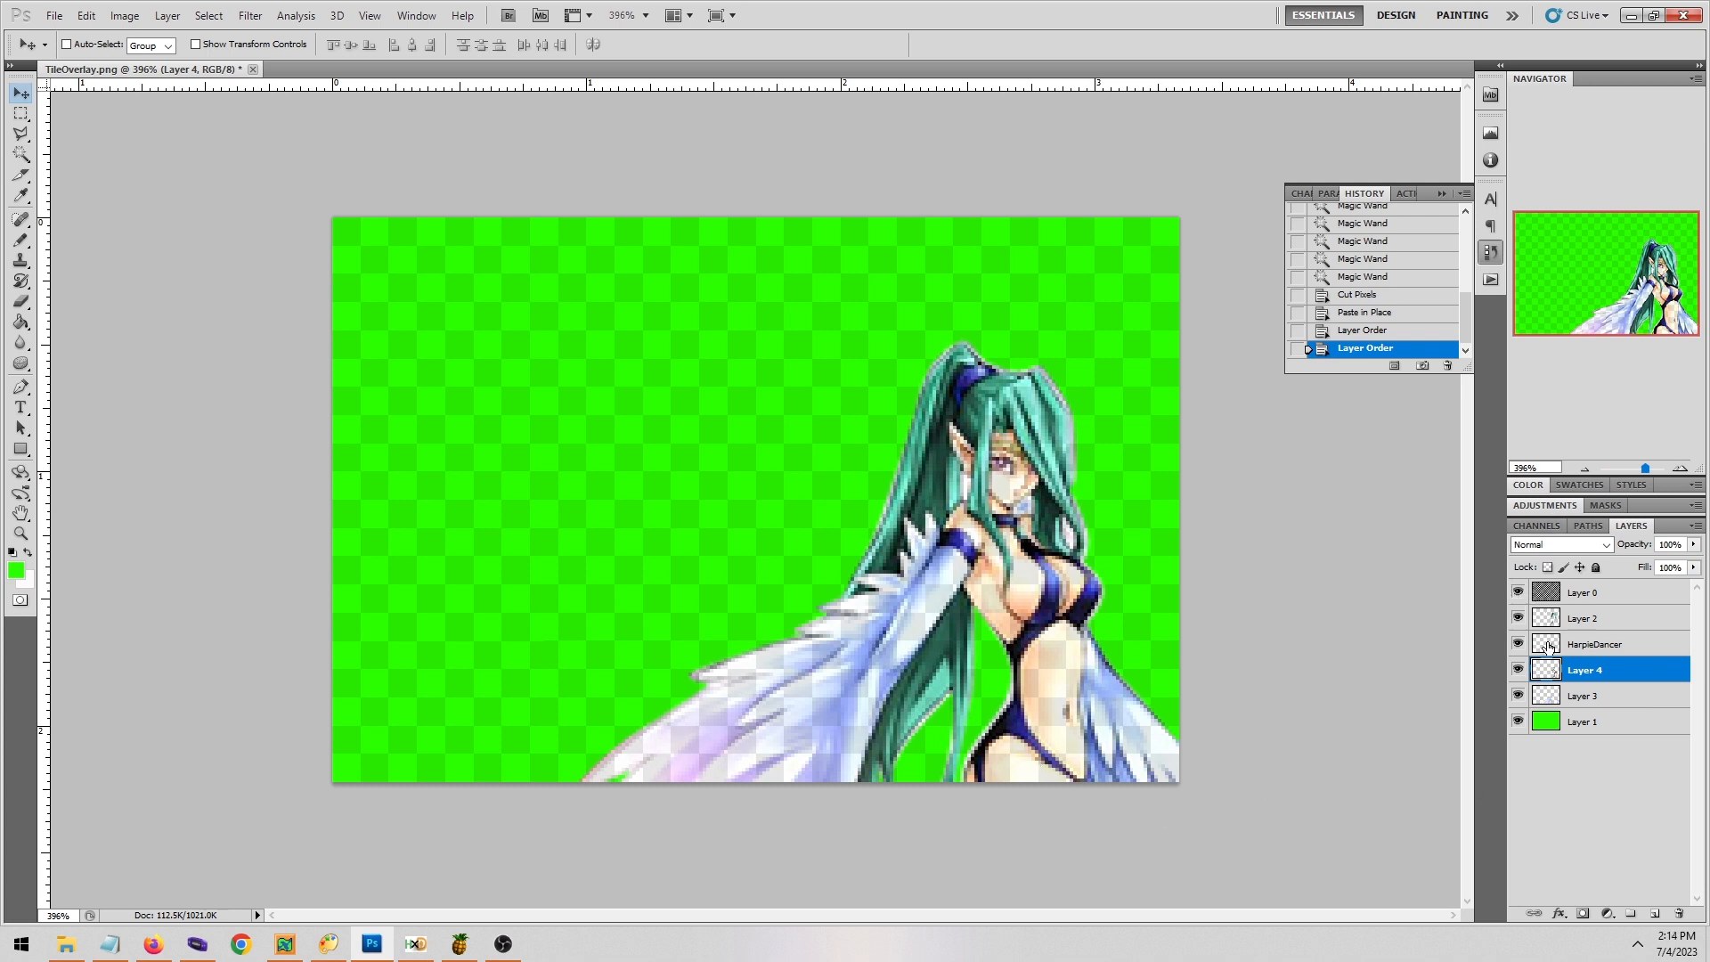
# Hide the tile overlay, the green background and every artwork layer except the hair on Layer 2.
pyautogui.click(1518, 592)
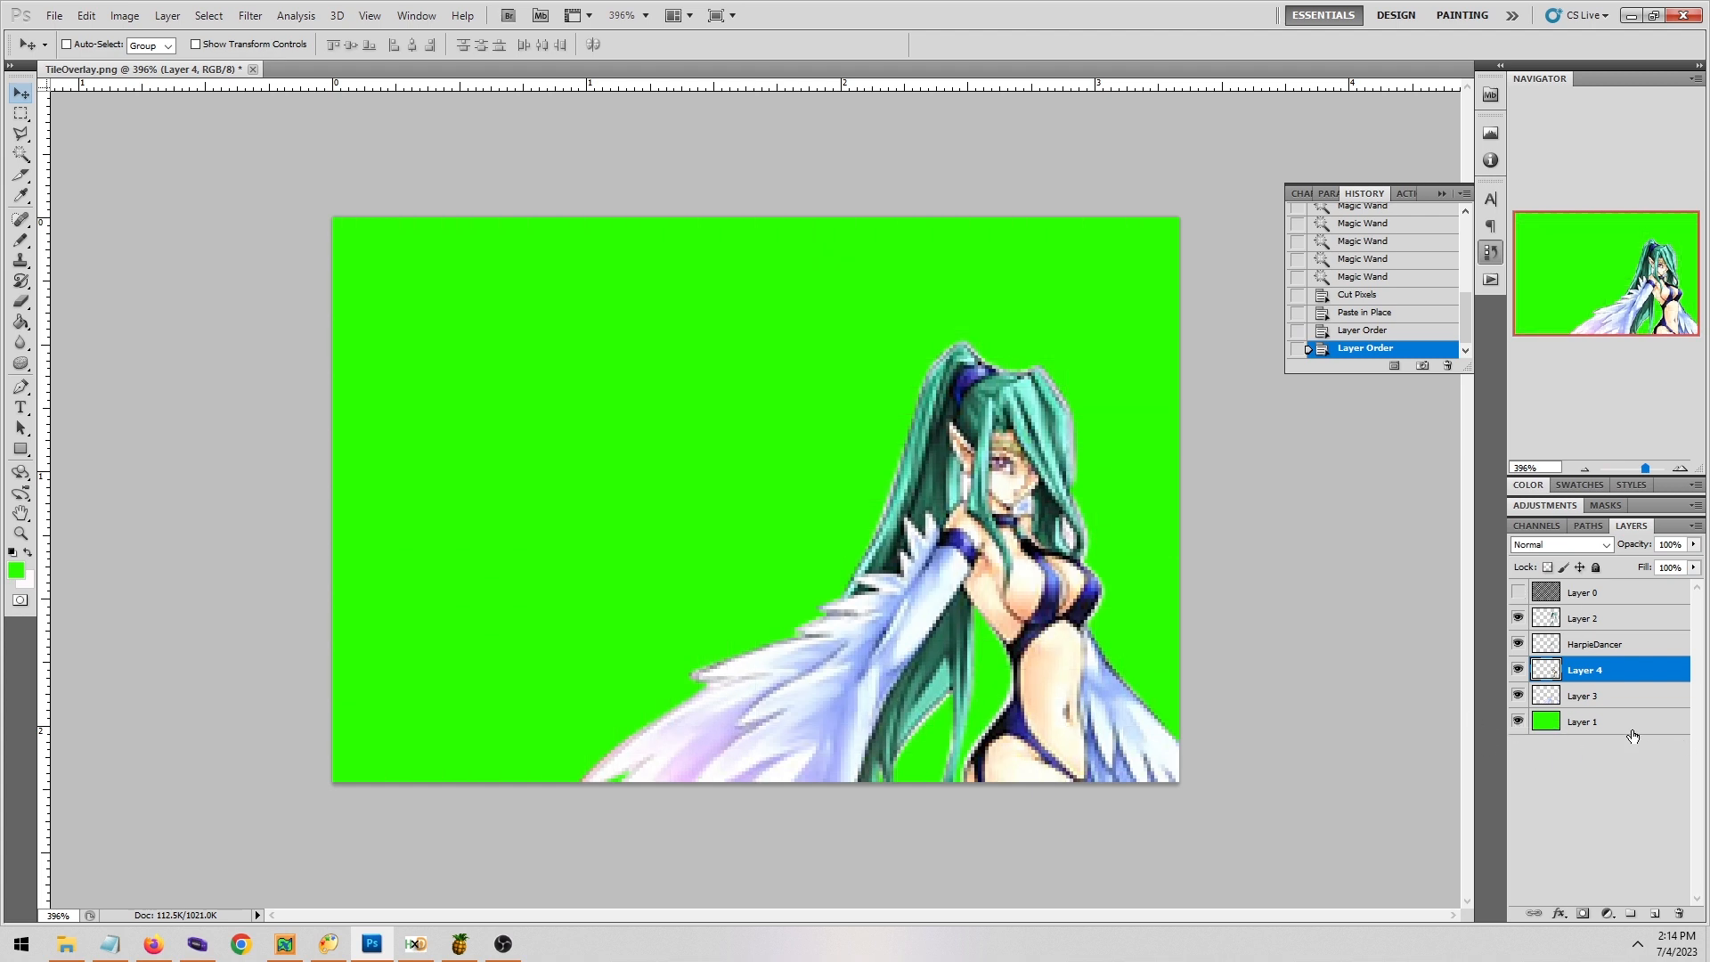
pyautogui.click(1532, 723)
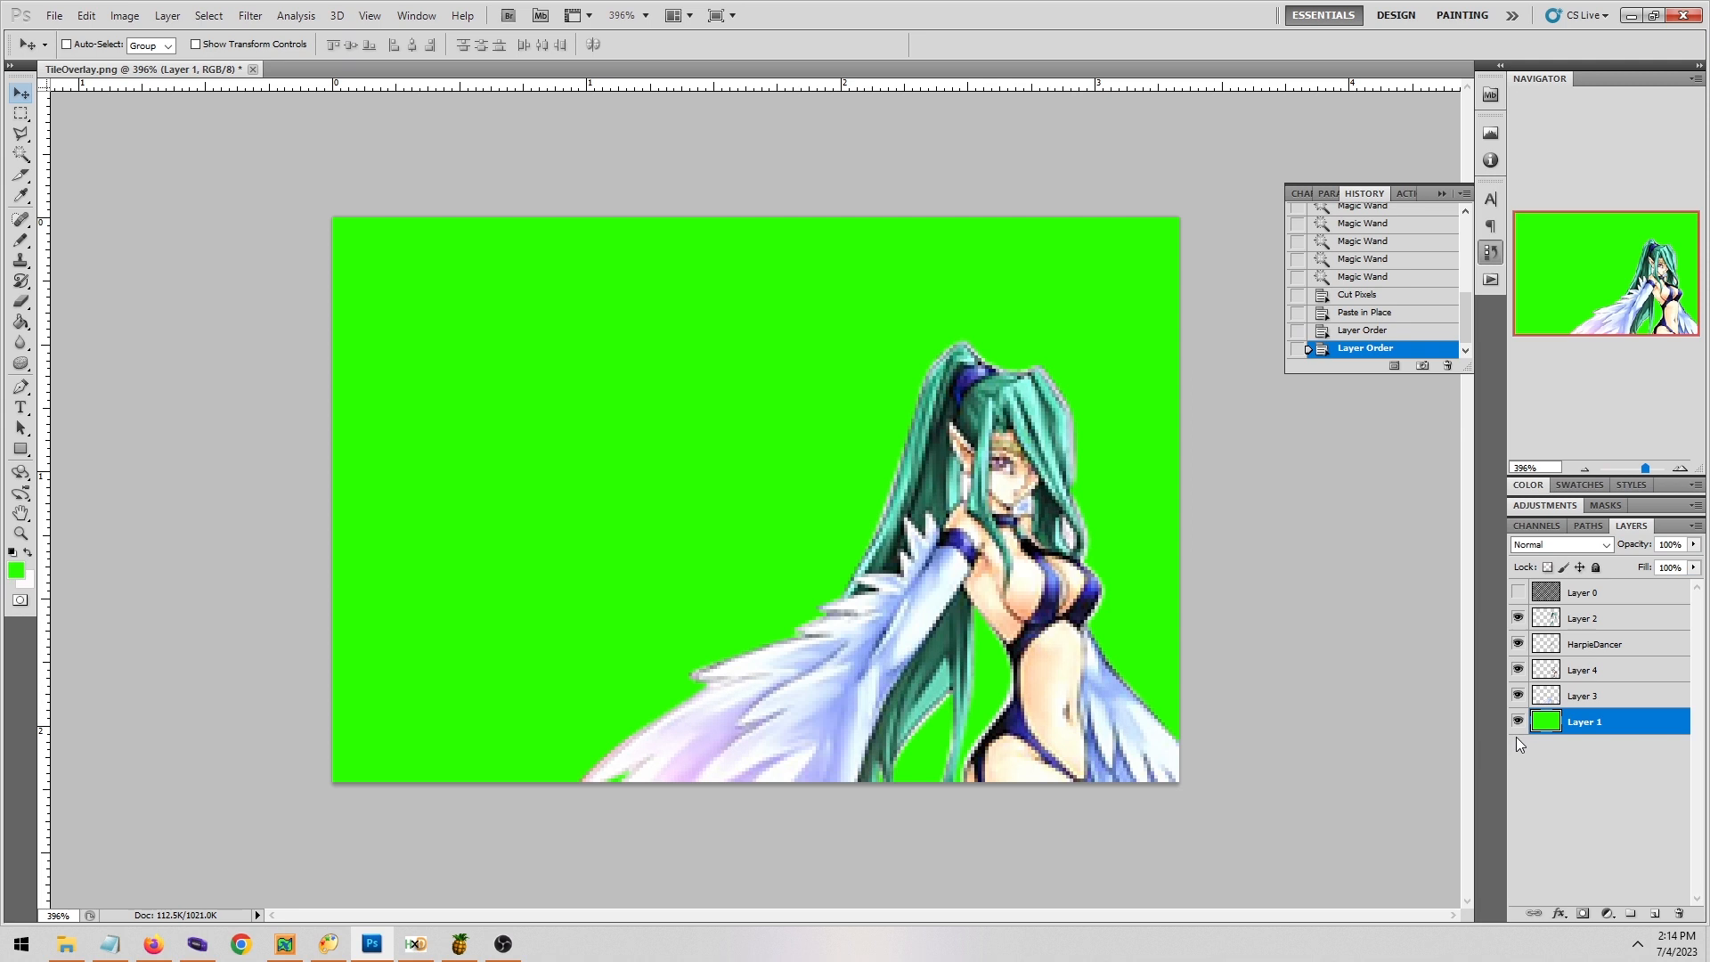
pyautogui.click(1518, 722)
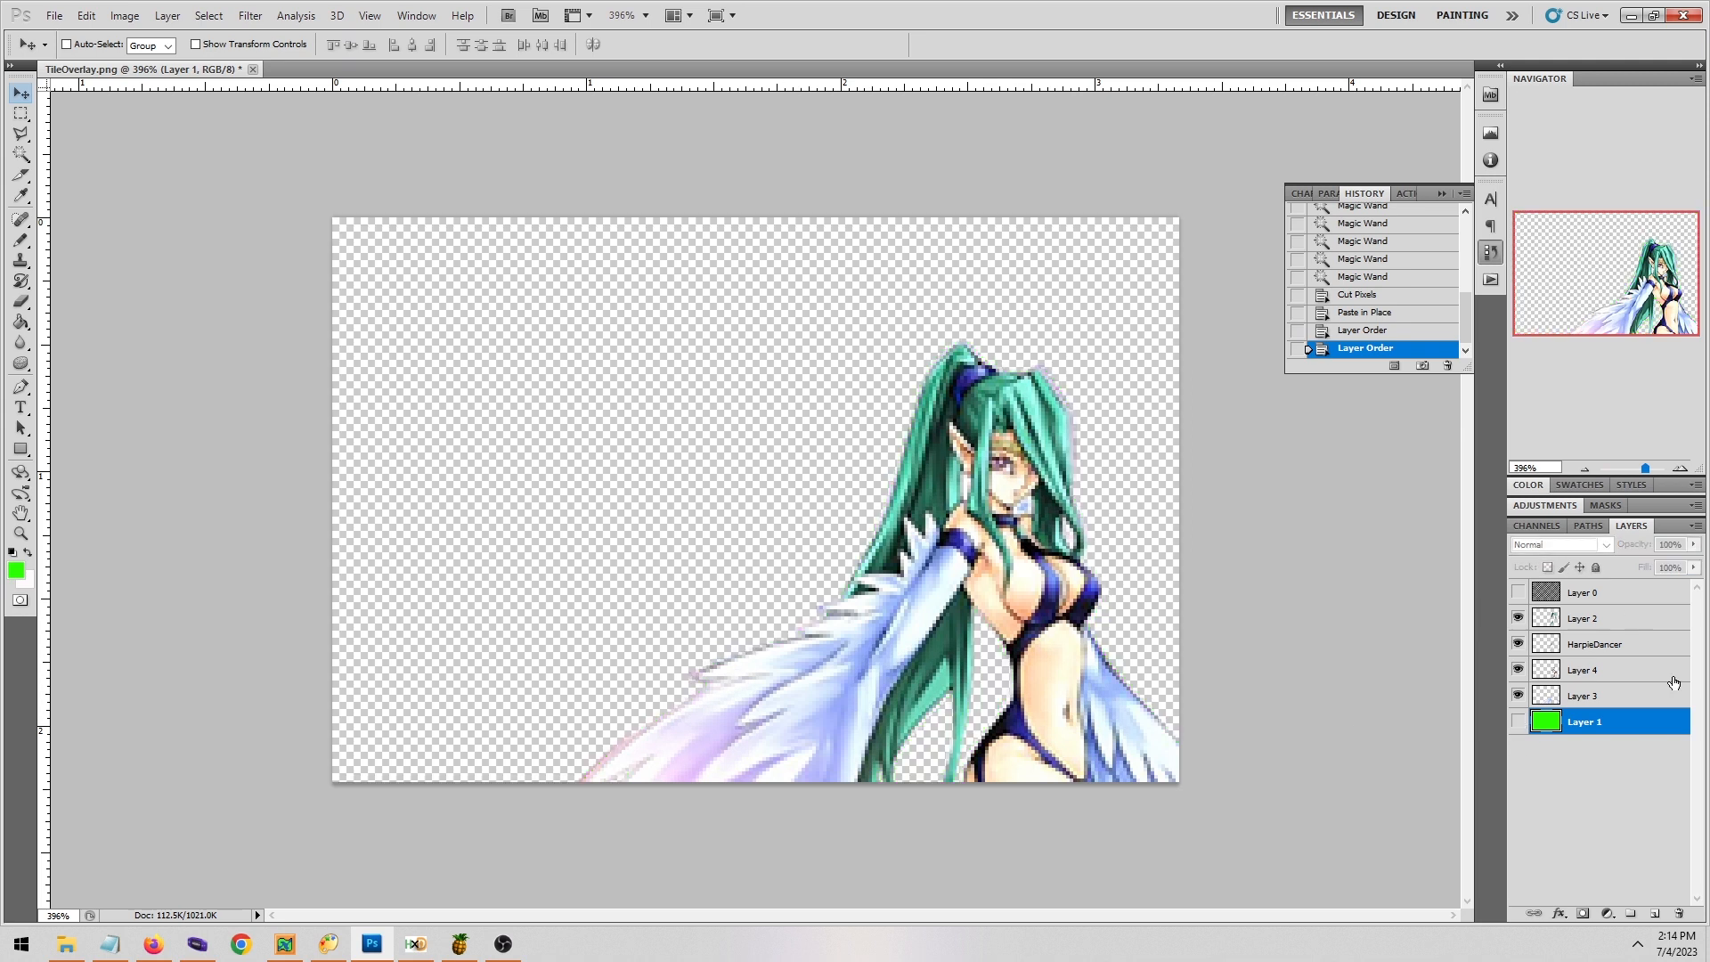
pyautogui.moveTo(1516, 647); pyautogui.dragTo(1518, 695)
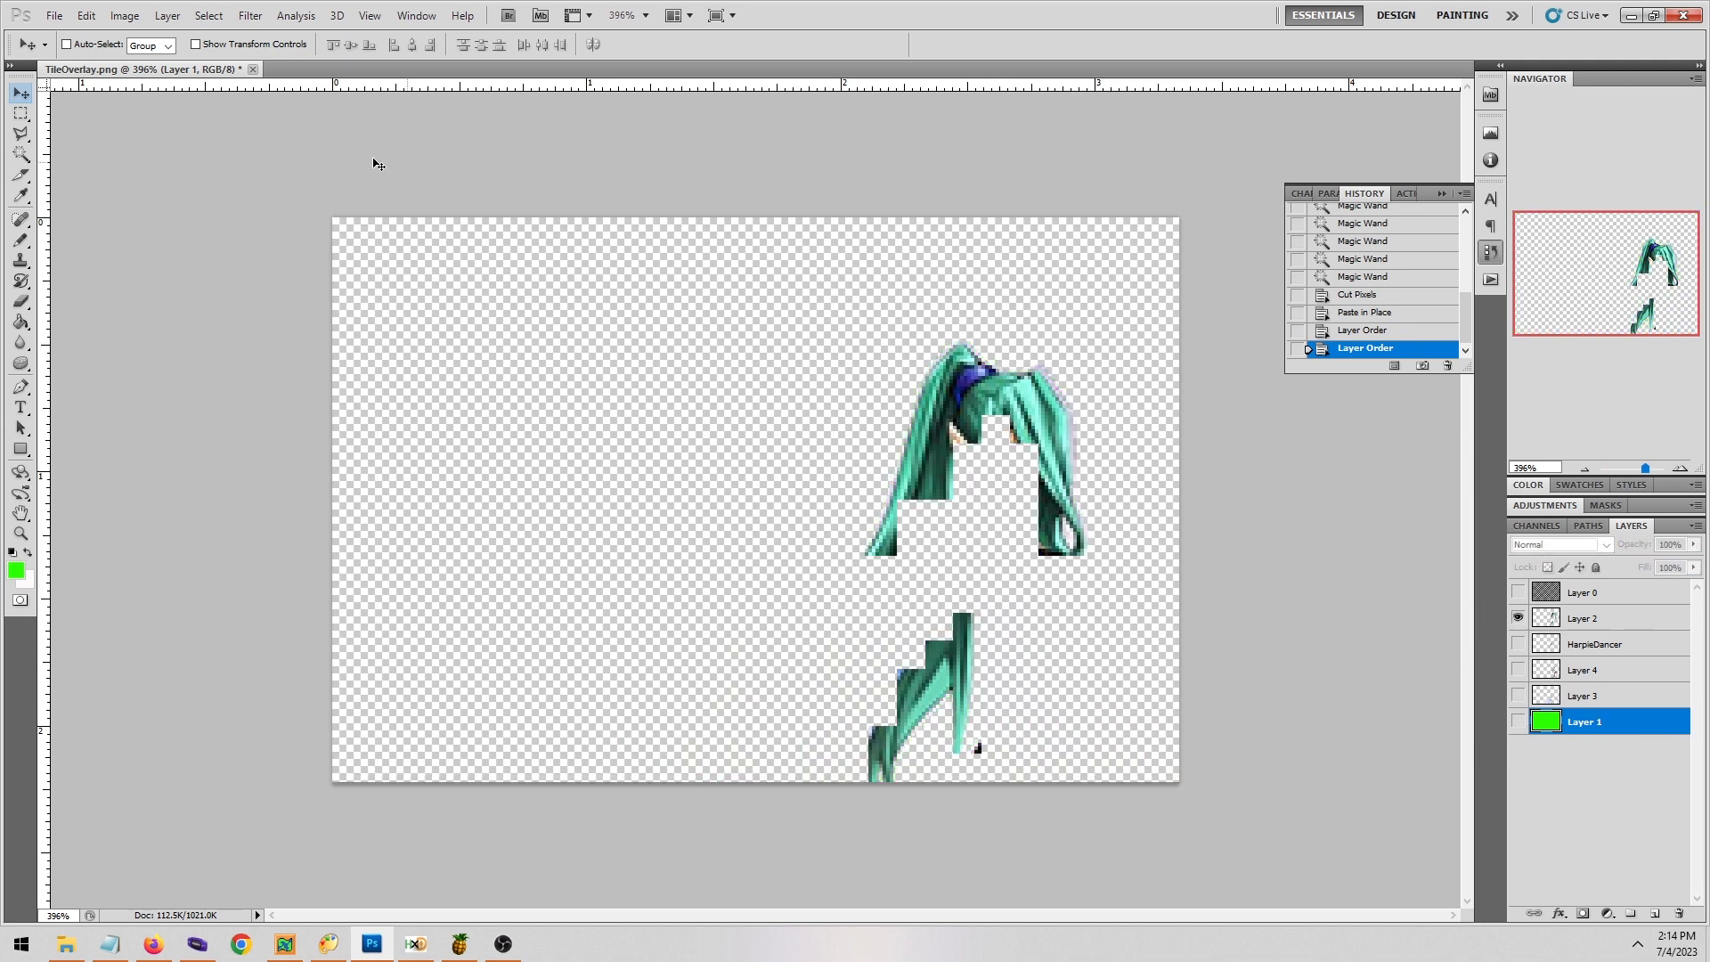
# Convert the visible hair layer to Indexed Color, merging layers, with a Local (Selective) palette, 16 colors and transparency.
pyautogui.click(125, 16)
pyautogui.moveTo(138, 36)
pyautogui.click(418, 84)
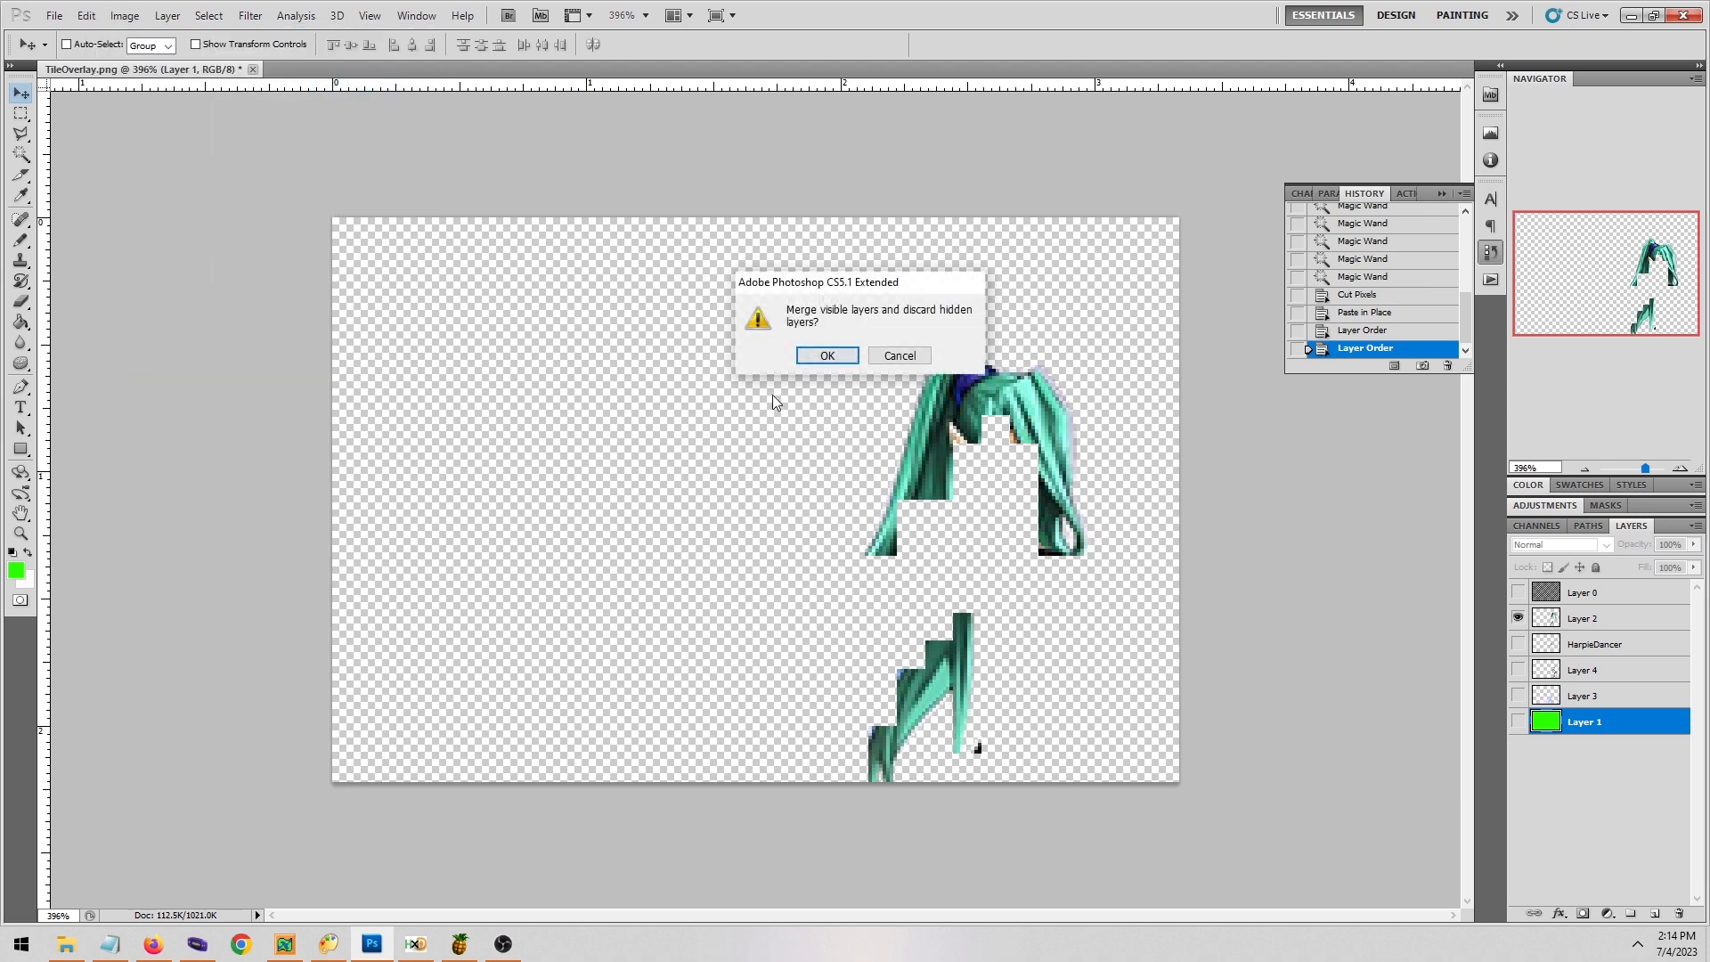
pyautogui.press('Return')
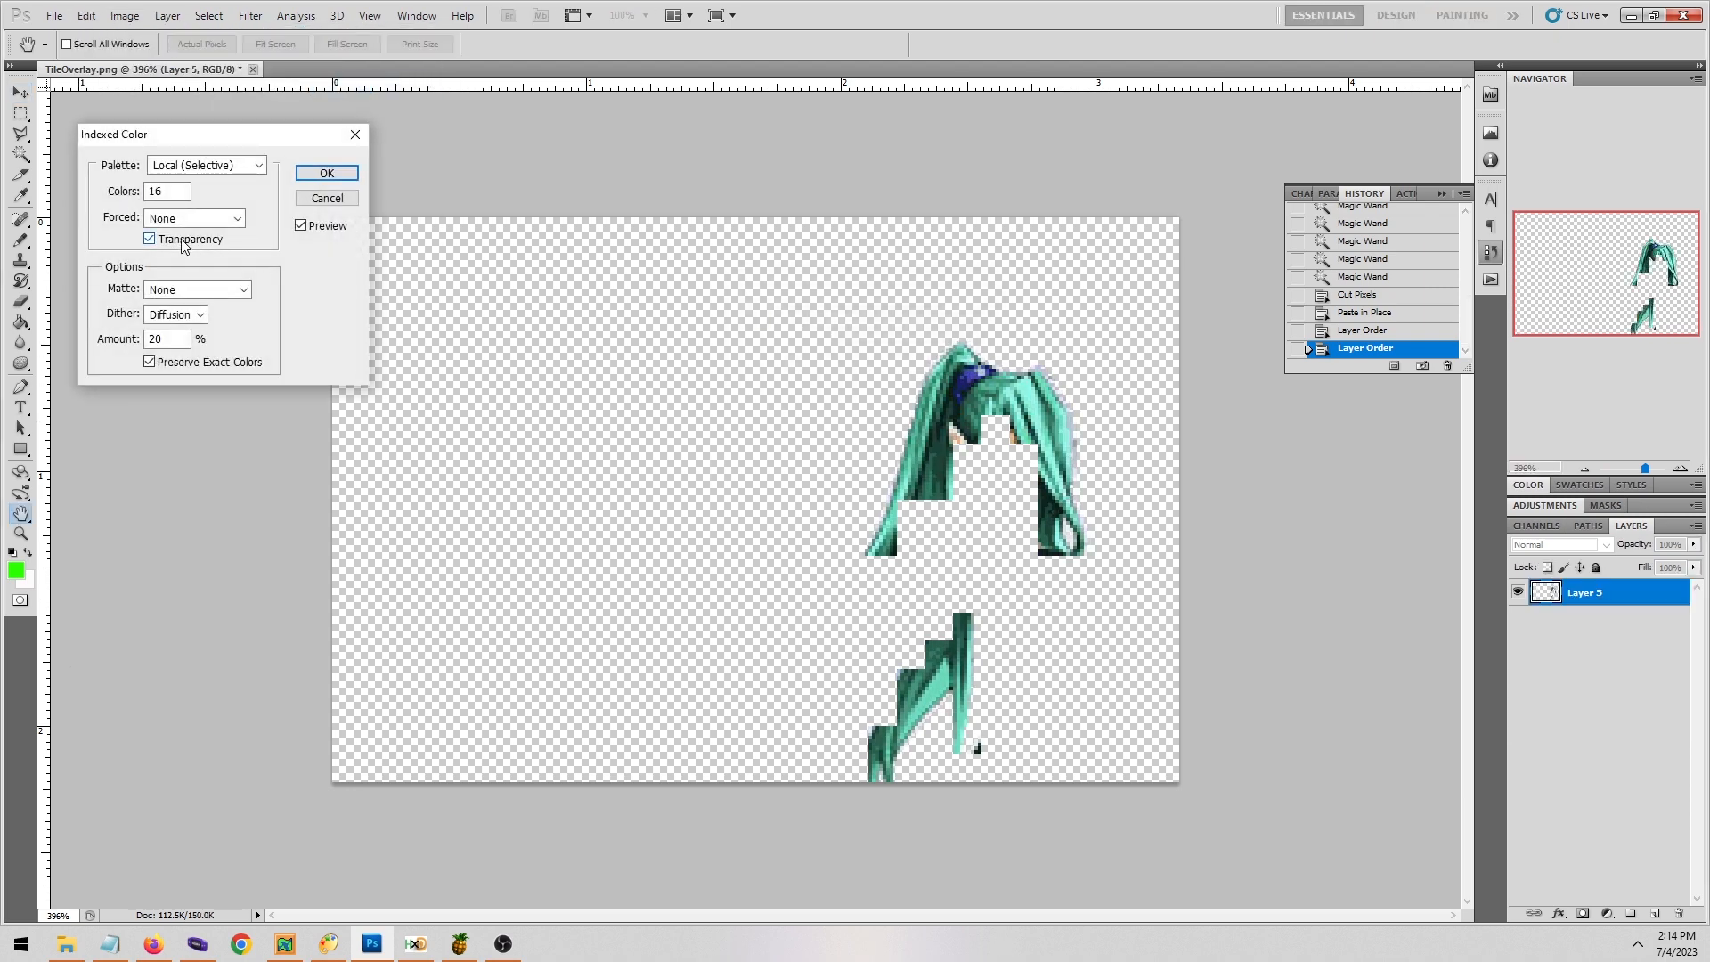
pyautogui.click(223, 163)
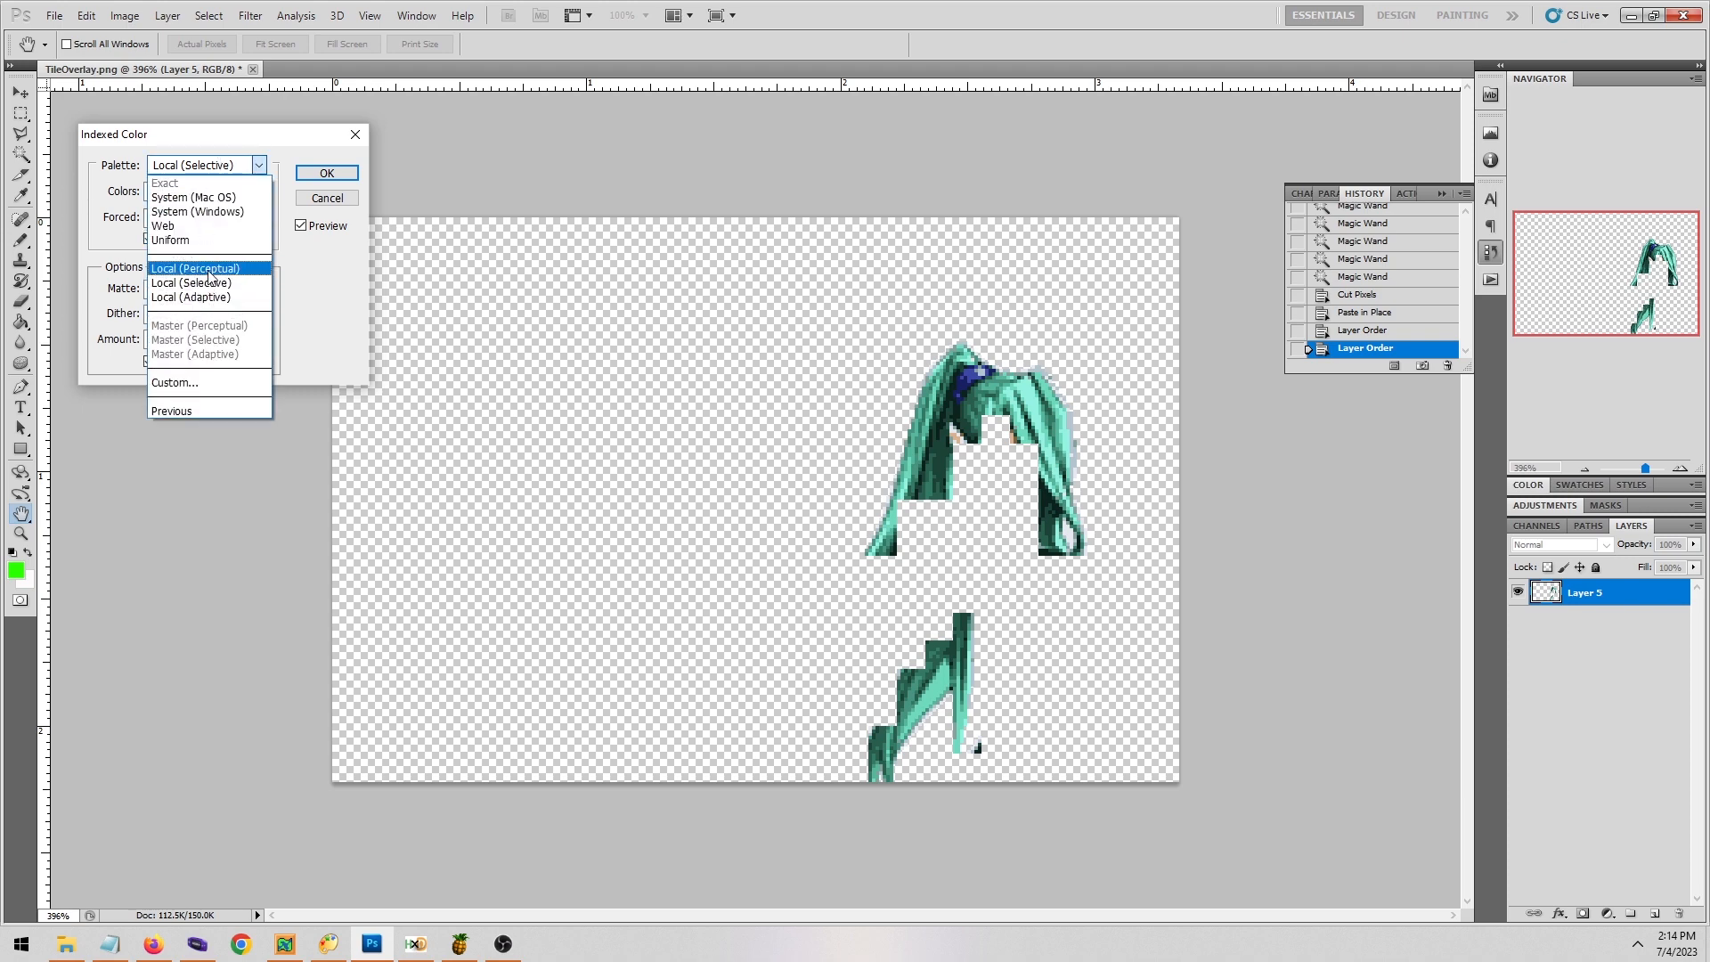
pyautogui.click(204, 269)
pyautogui.click(226, 167)
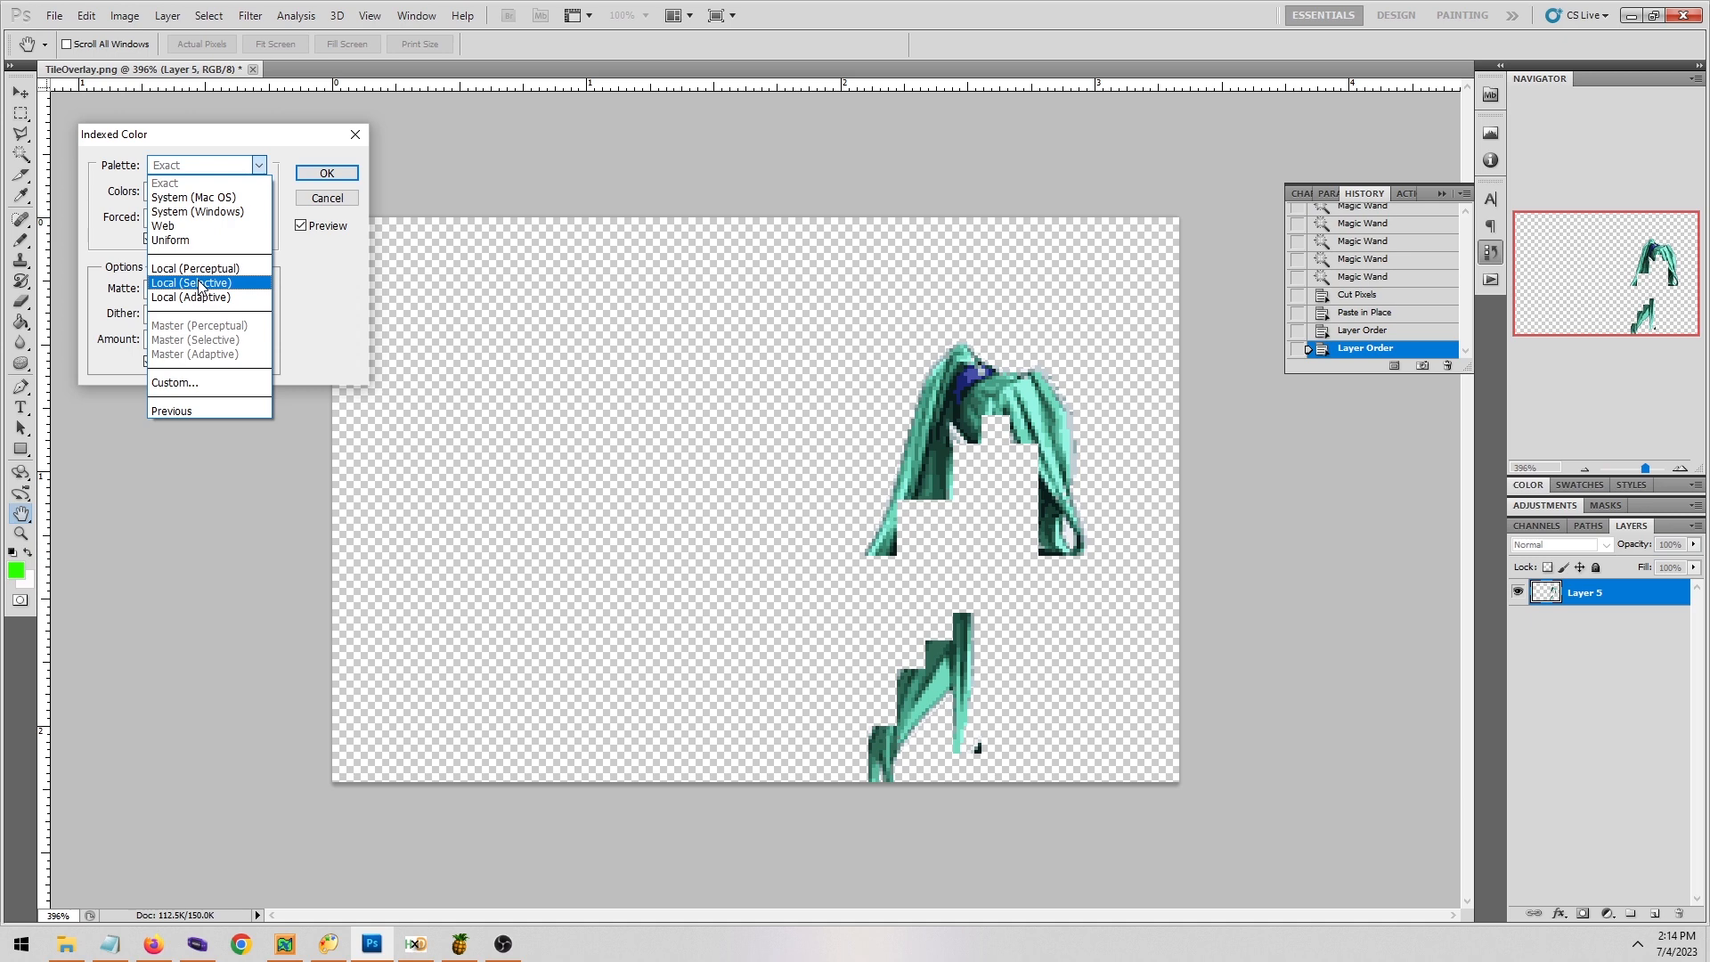
pyautogui.click(205, 282)
pyautogui.click(349, 175)
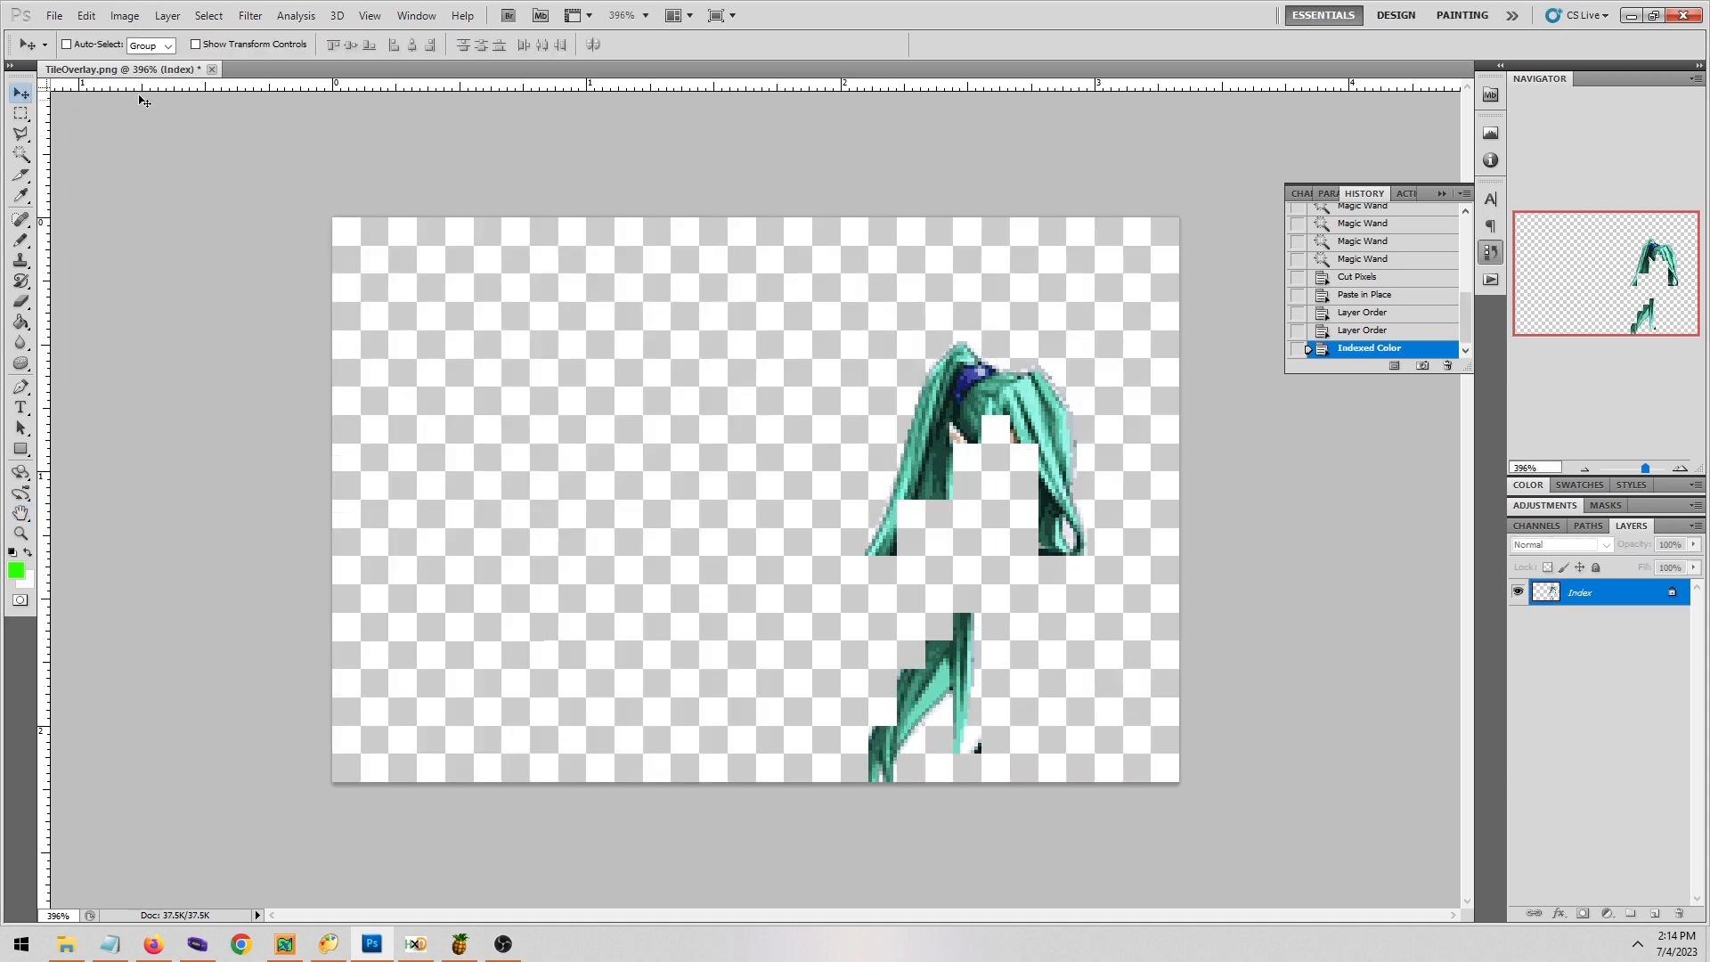
# Replace the transparent entry in the image's color table with the green foreground color.
pyautogui.click(124, 15)
pyautogui.moveTo(250, 15)
pyautogui.moveTo(125, 15)
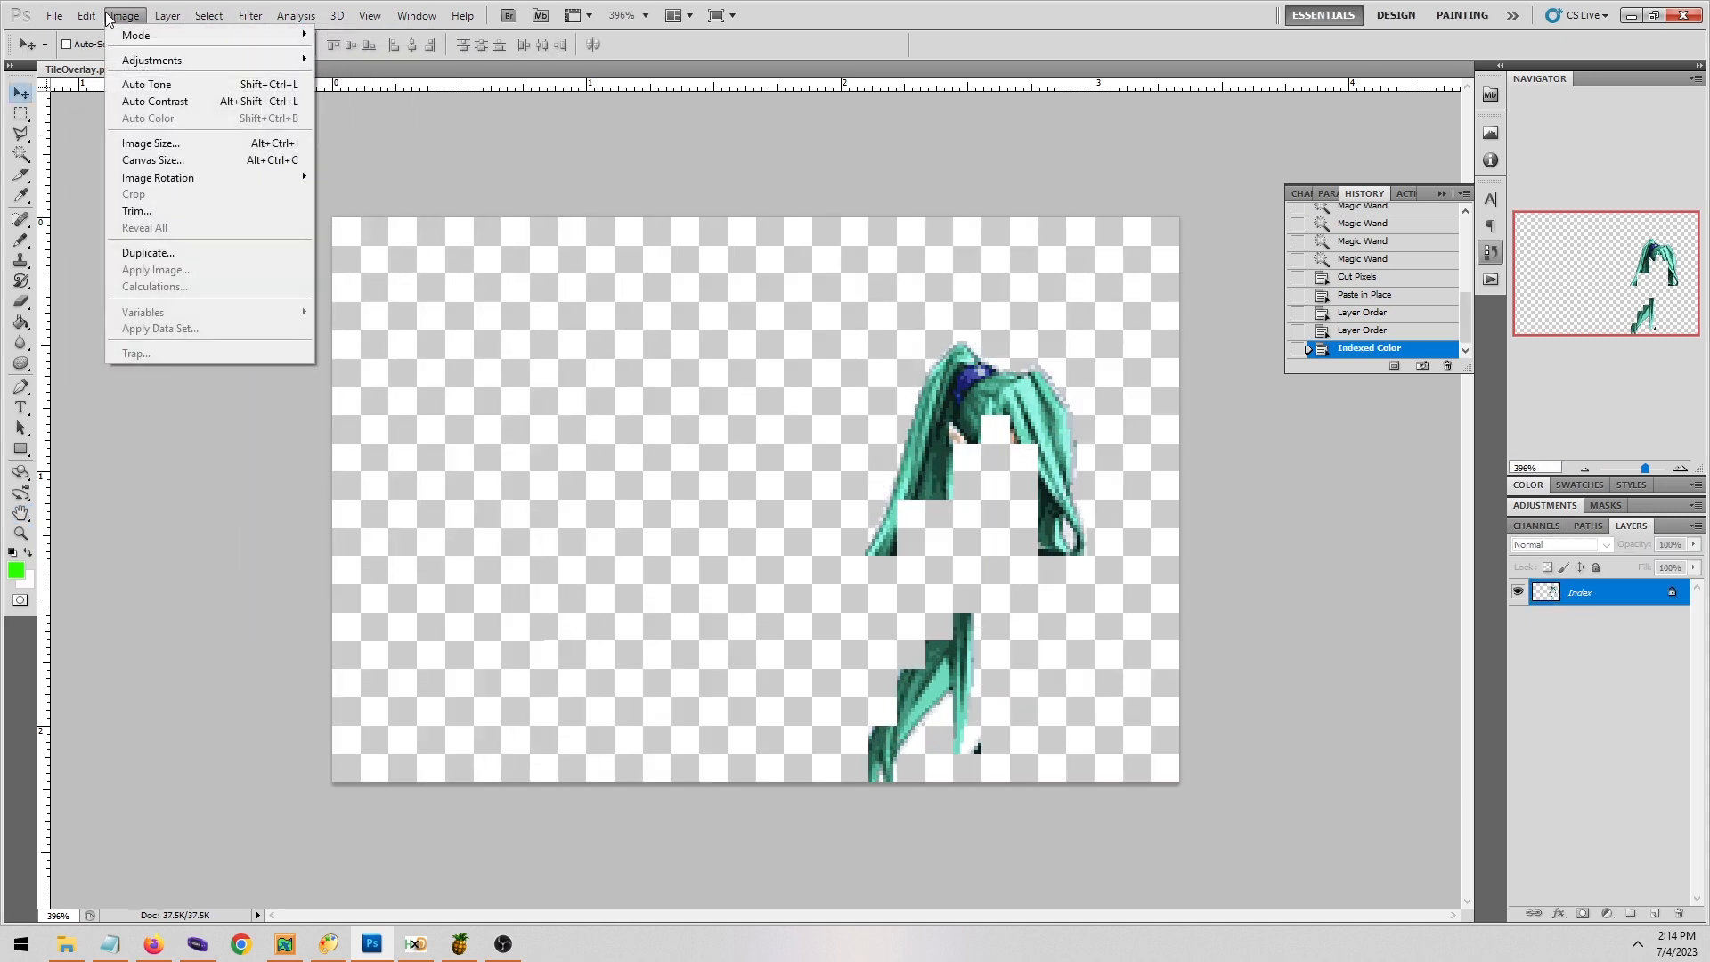
pyautogui.click(366, 236)
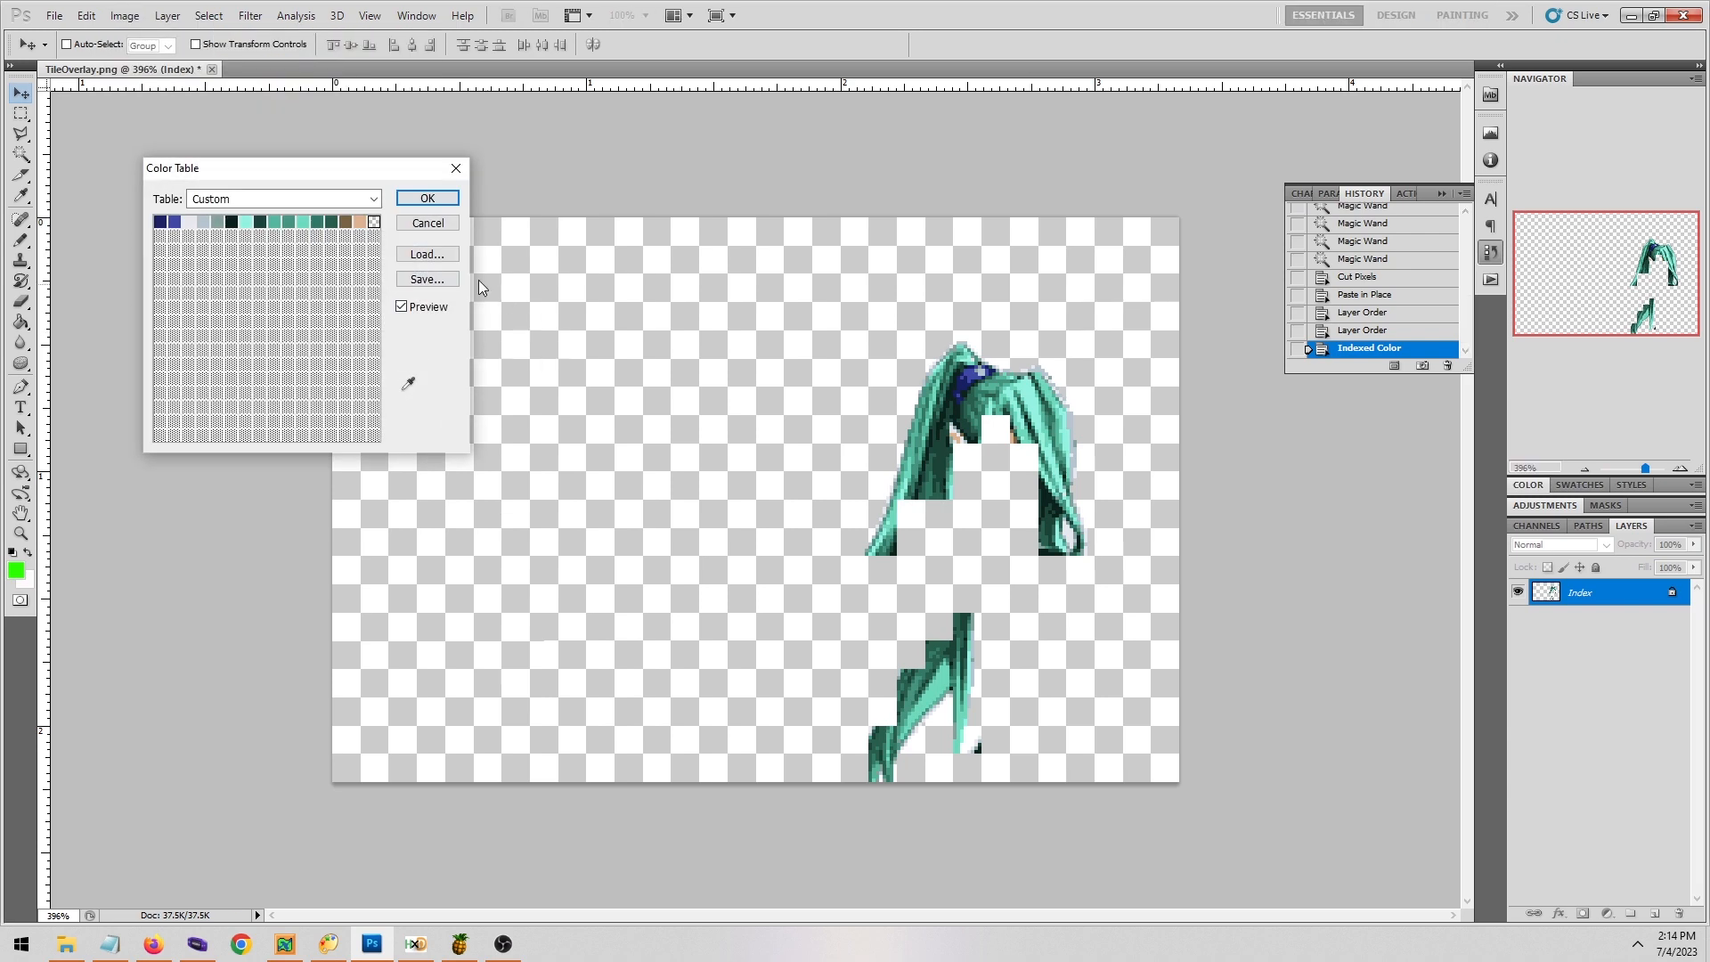
pyautogui.click(374, 222)
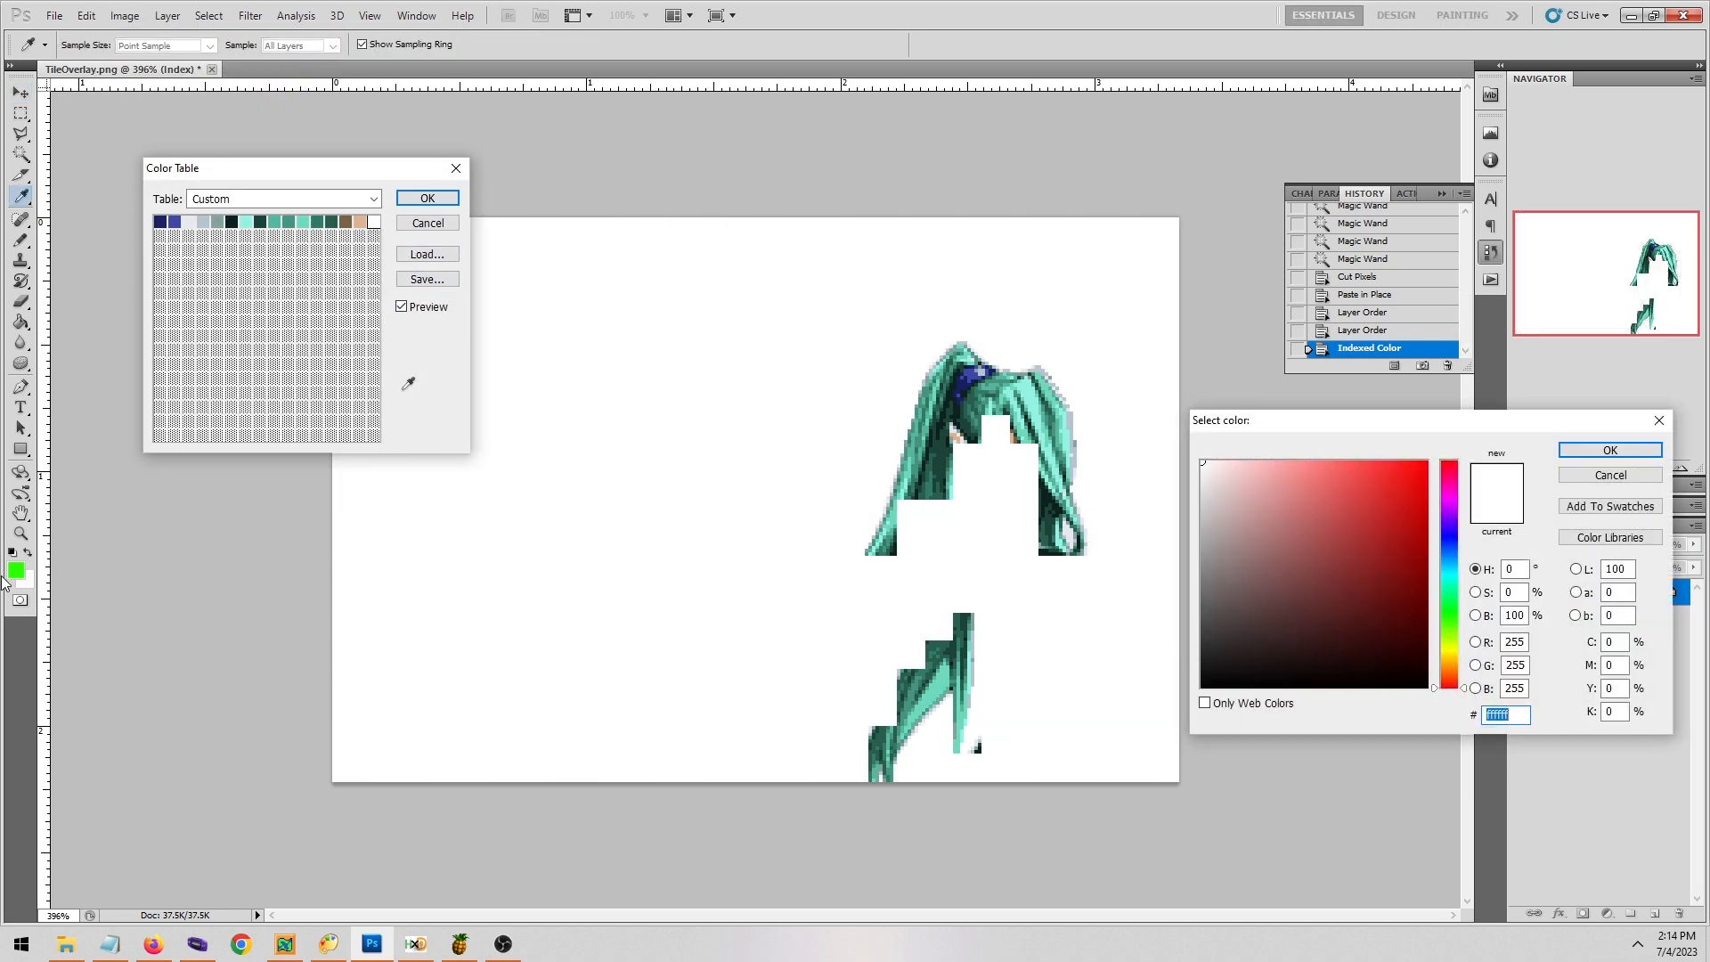
pyautogui.click(16, 571)
pyautogui.click(1597, 452)
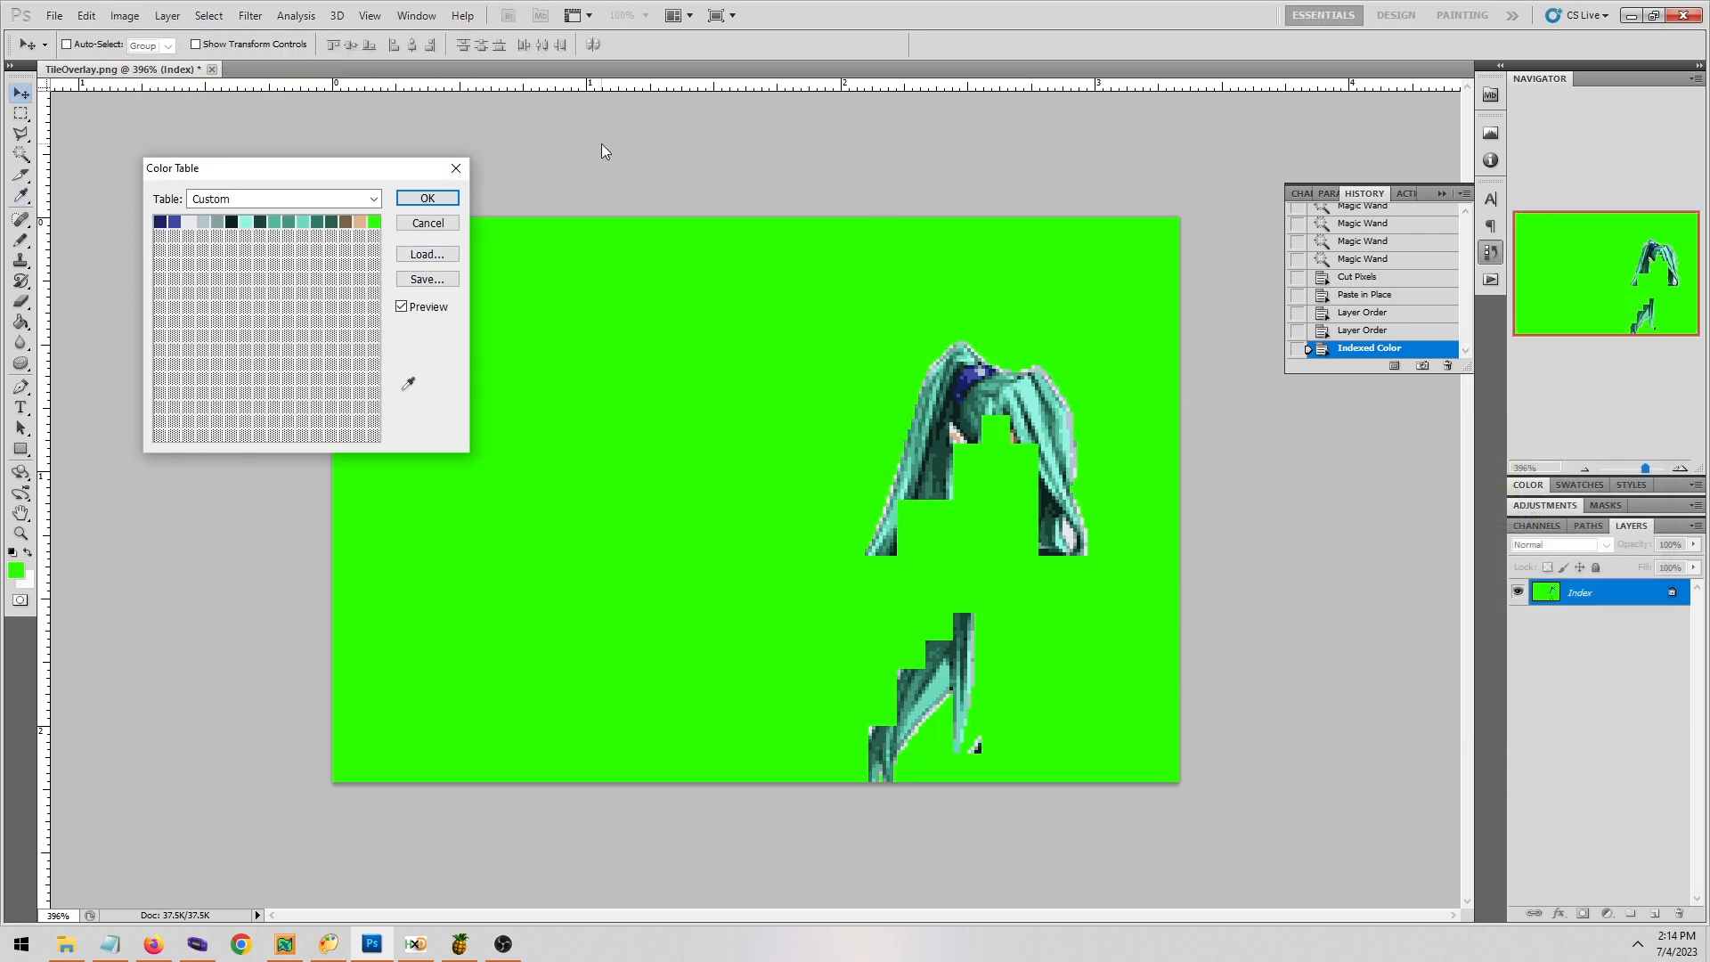
pyautogui.click(451, 199)
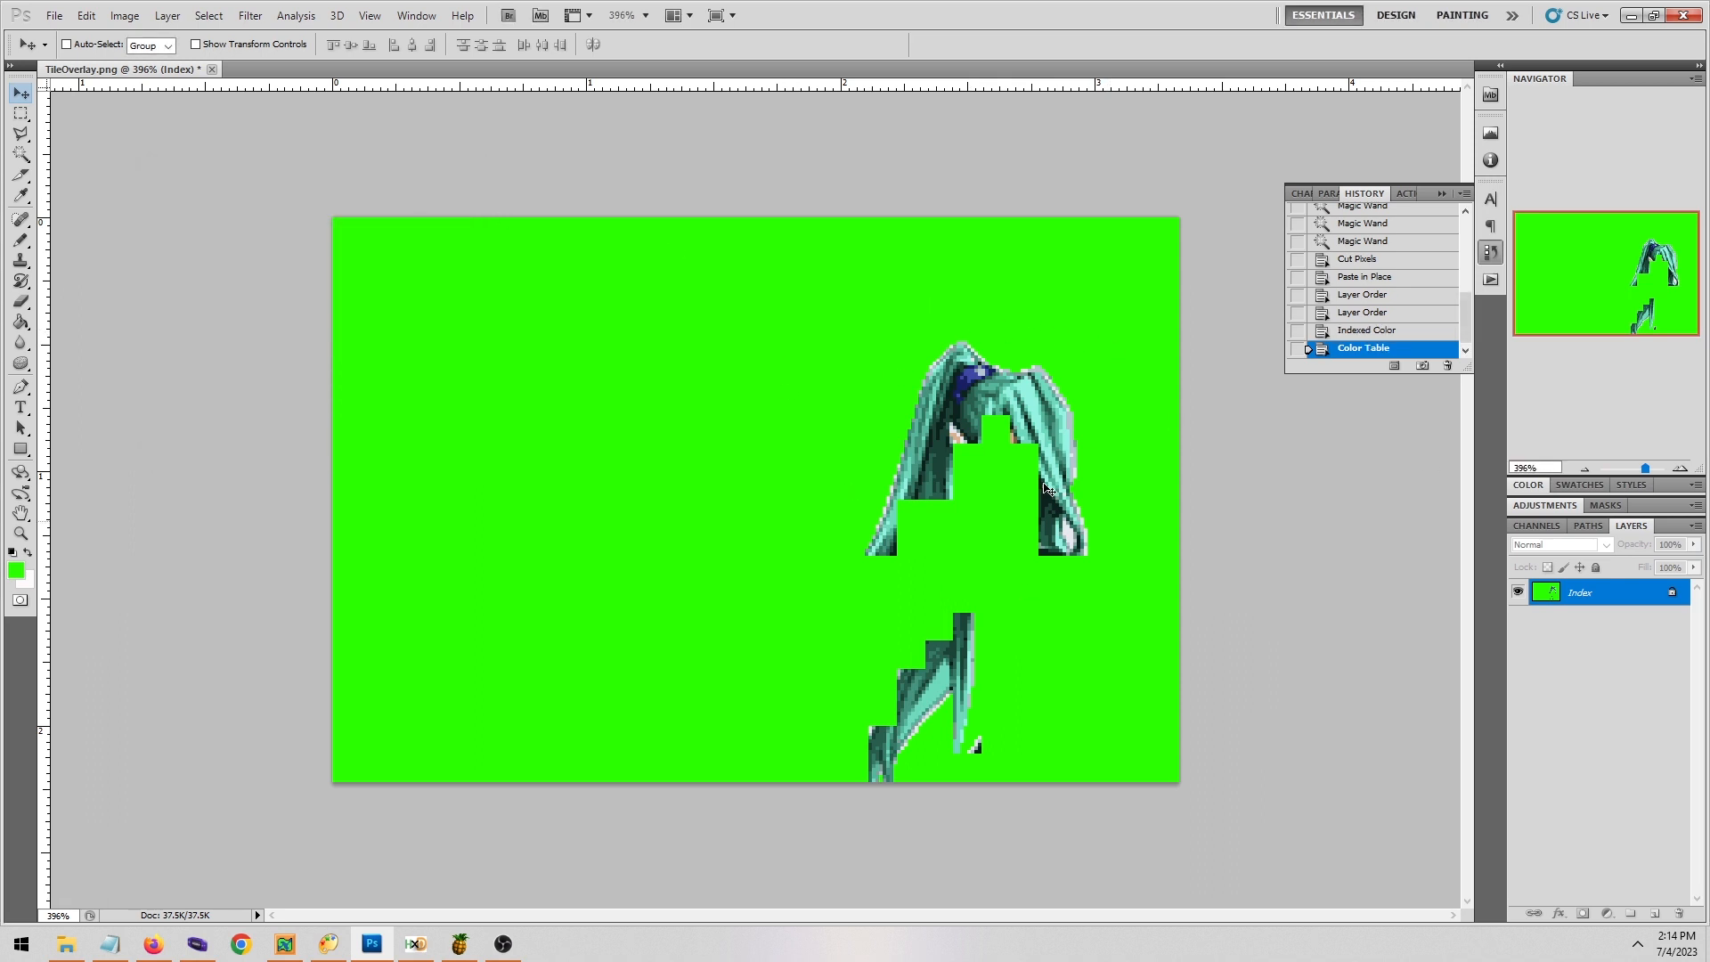
# Copy the whole indexed hair canvas and revert the document to the last Layer Order history state.
pyautogui.click(21, 113)
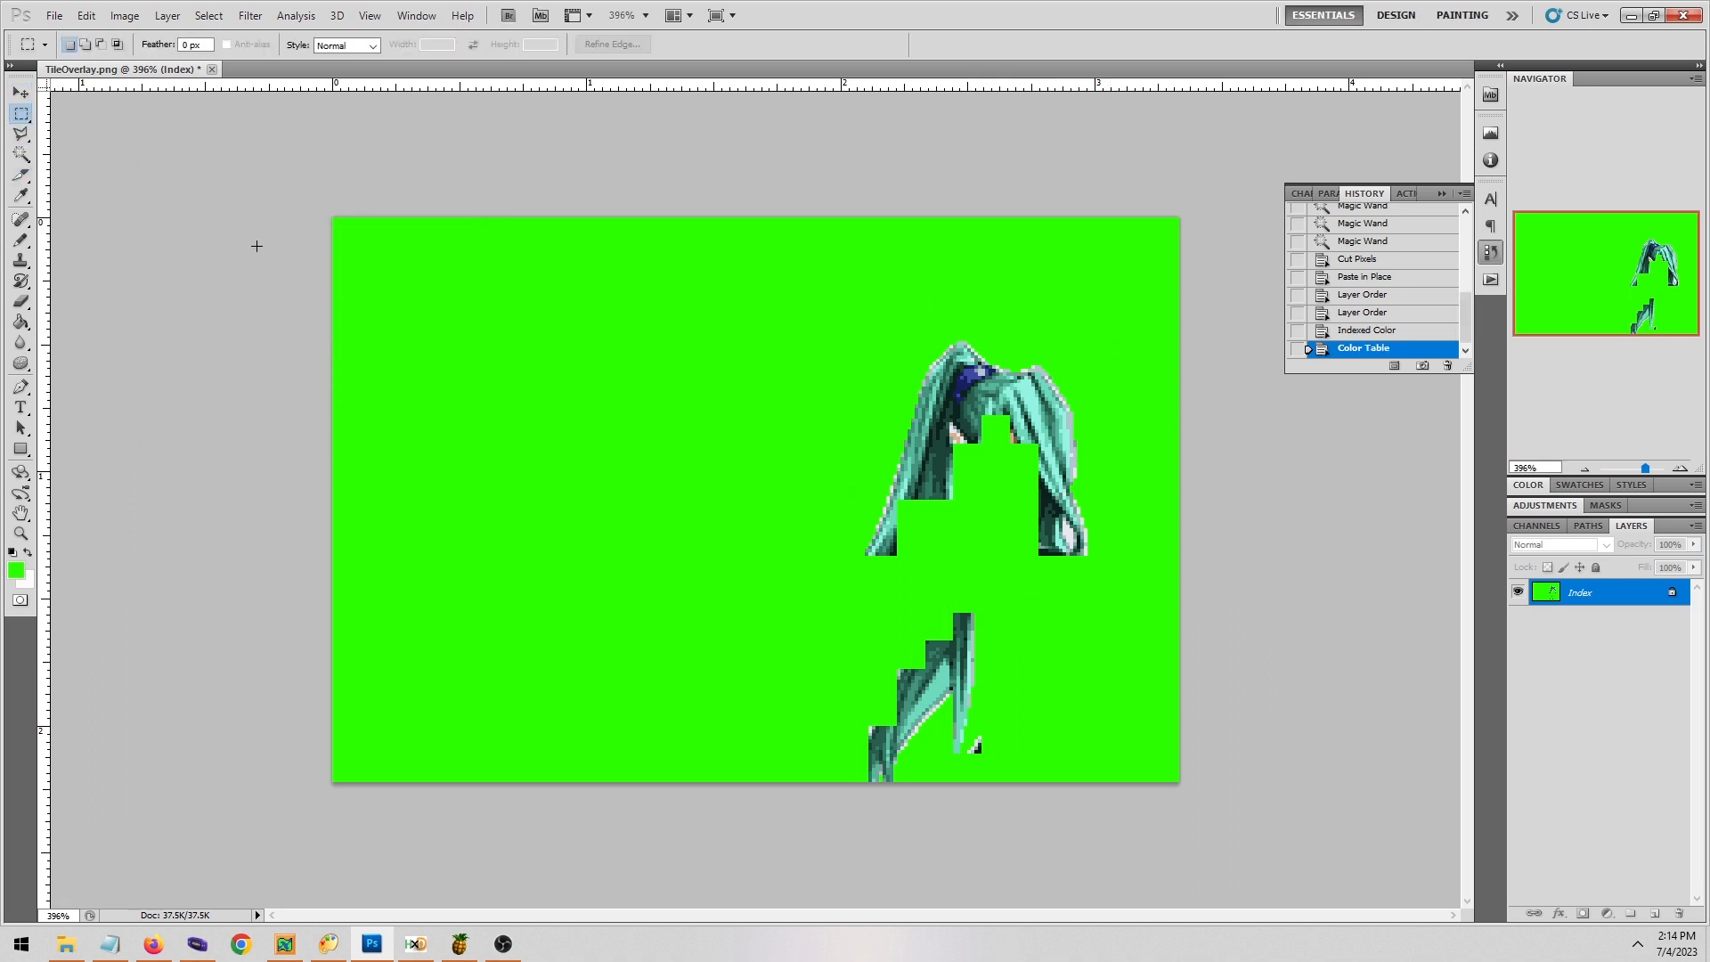
pyautogui.moveTo(478, 340); pyautogui.dragTo(1425, 842)
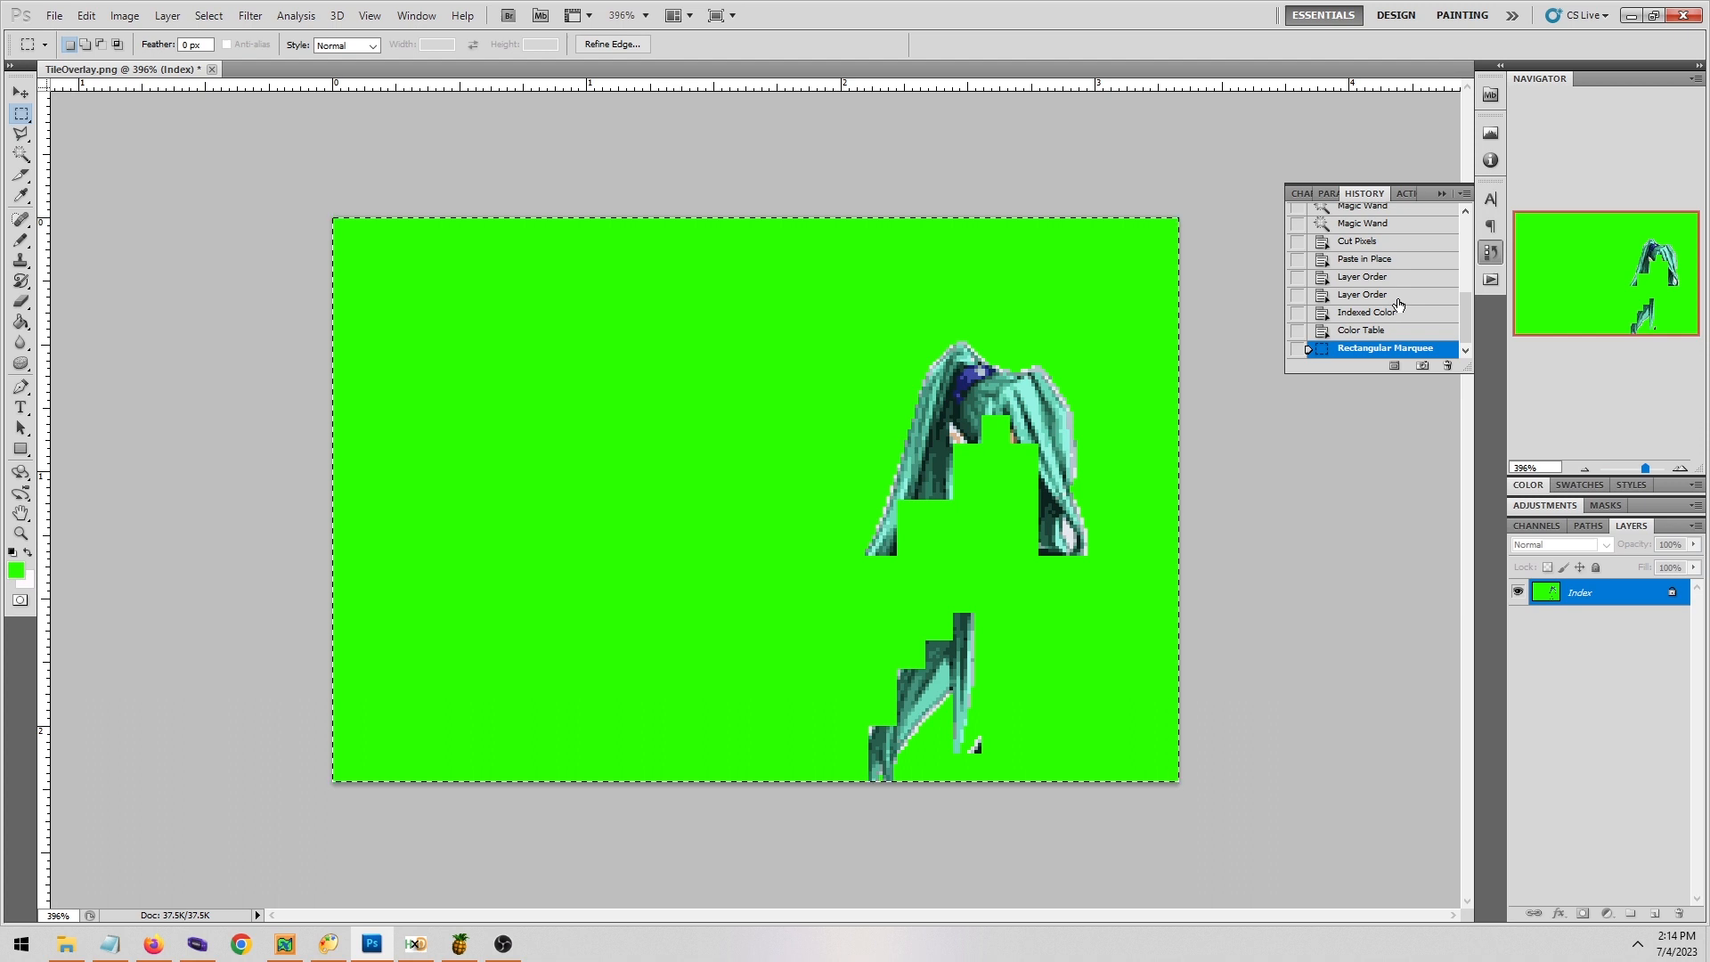
pyautogui.click(1404, 296)
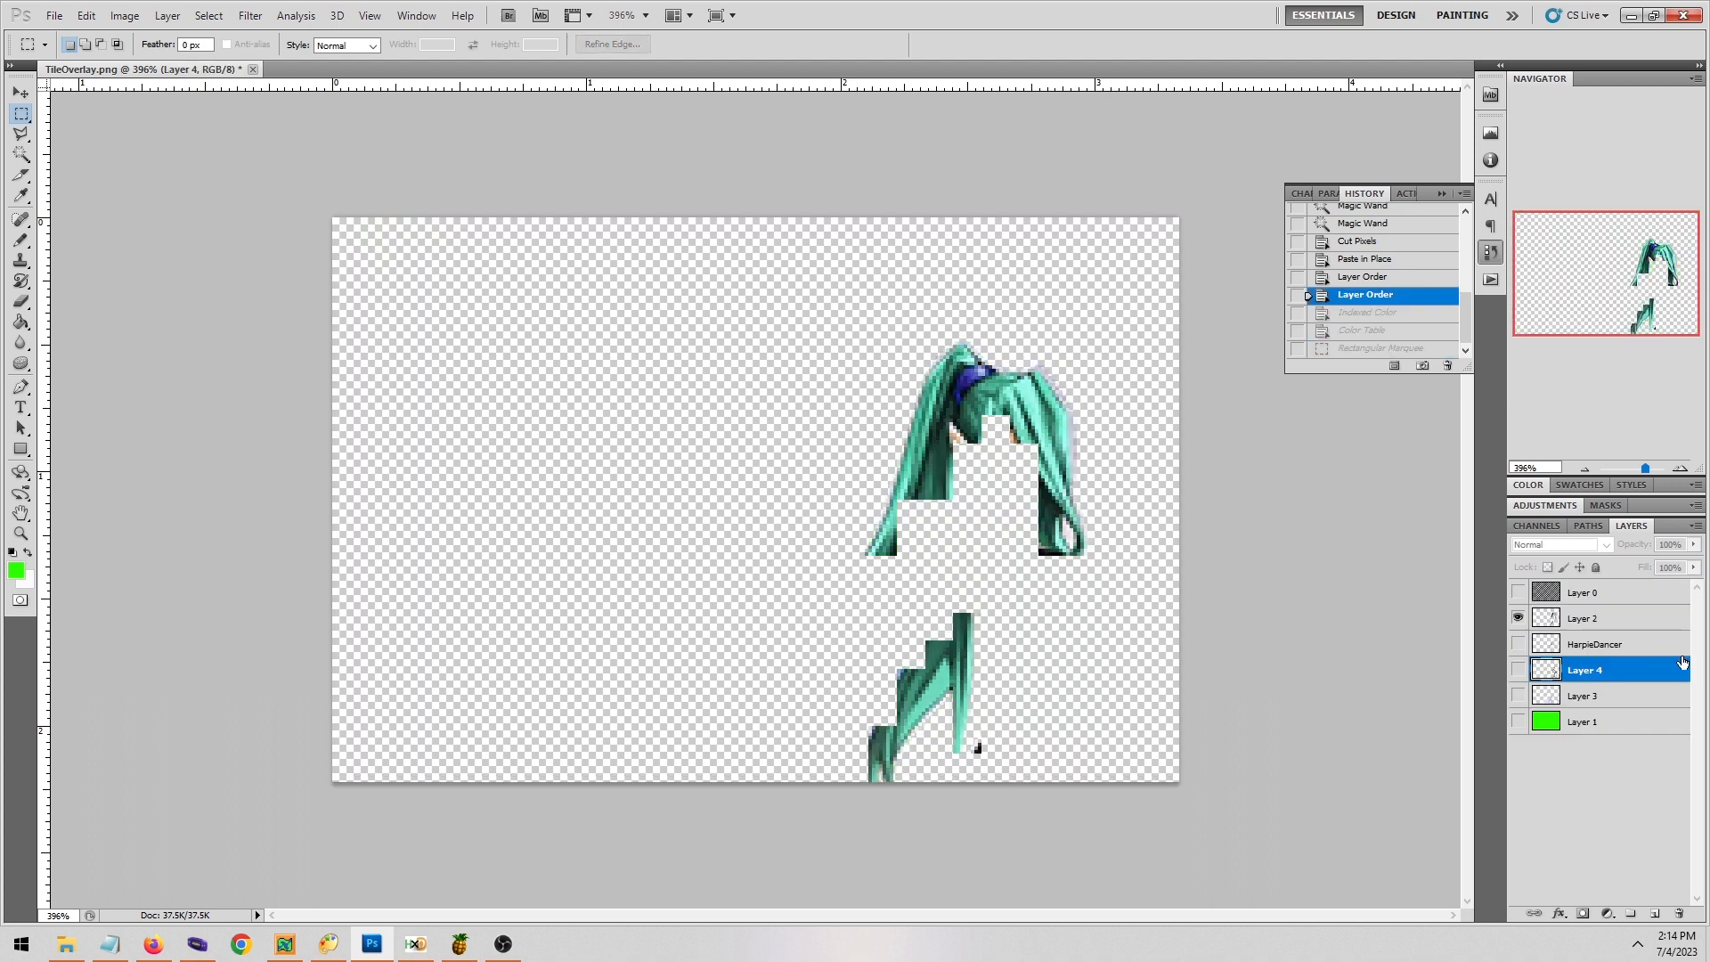
# Paste the indexed hair image in place above Layer 0 and toggle it to compare with the original hair.
pyautogui.click(1650, 595)
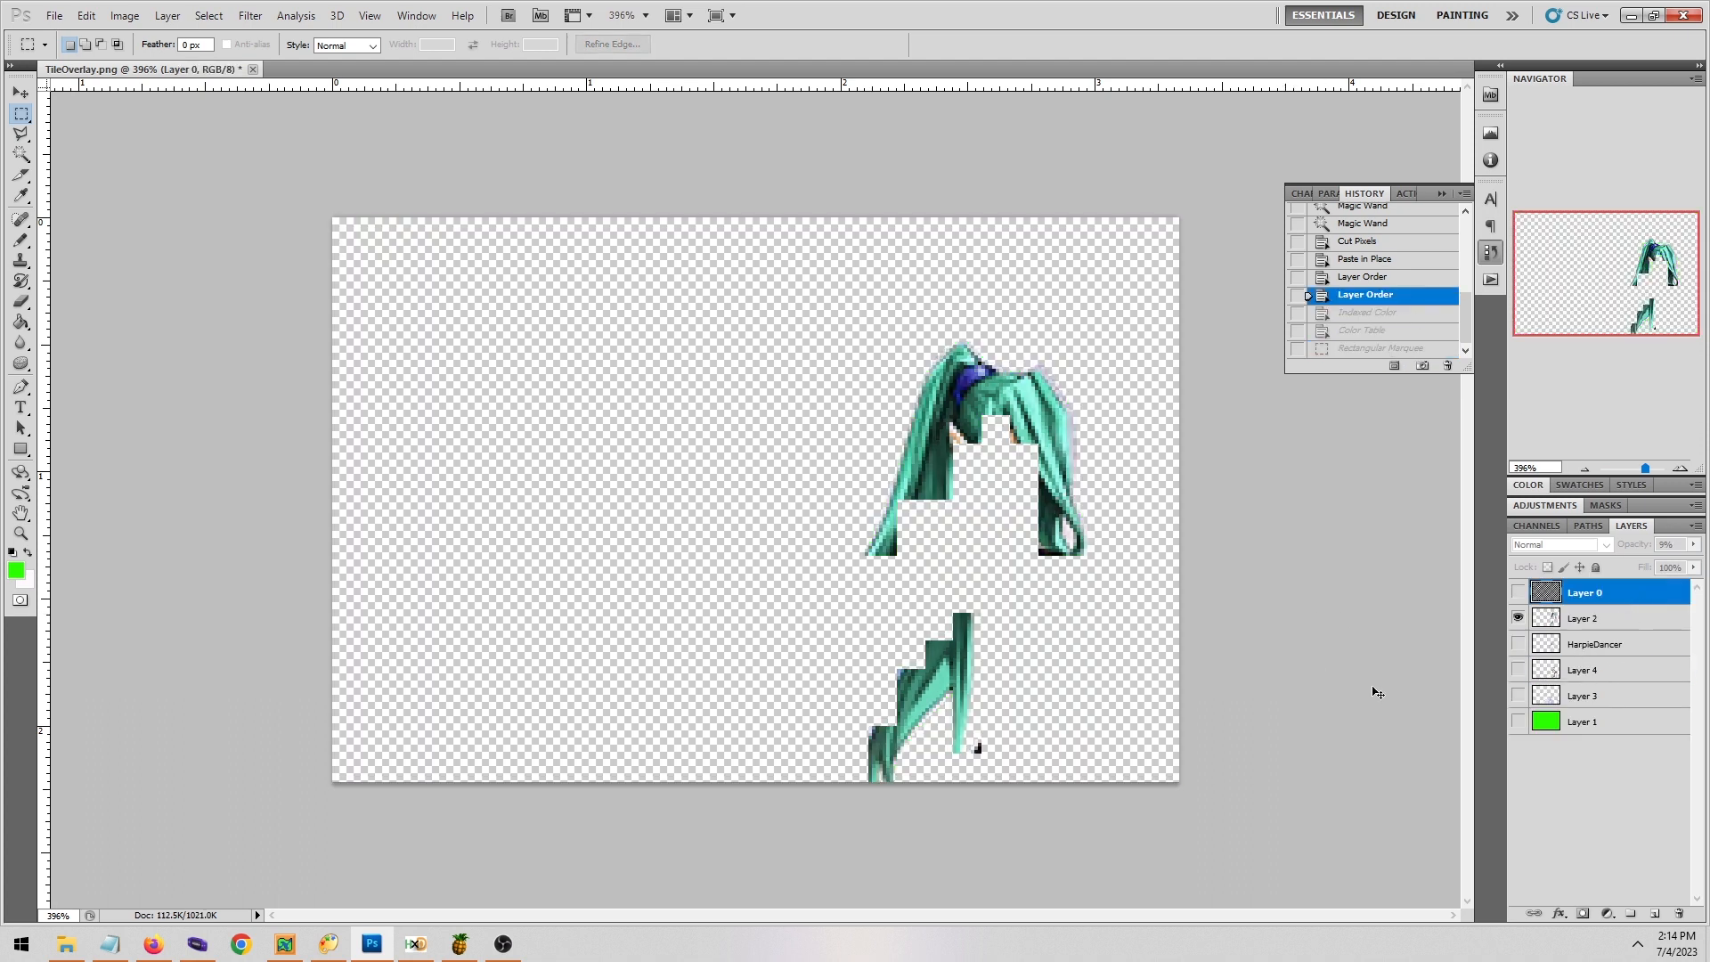
pyautogui.hotkey('ctrl', 'shift', 'v')
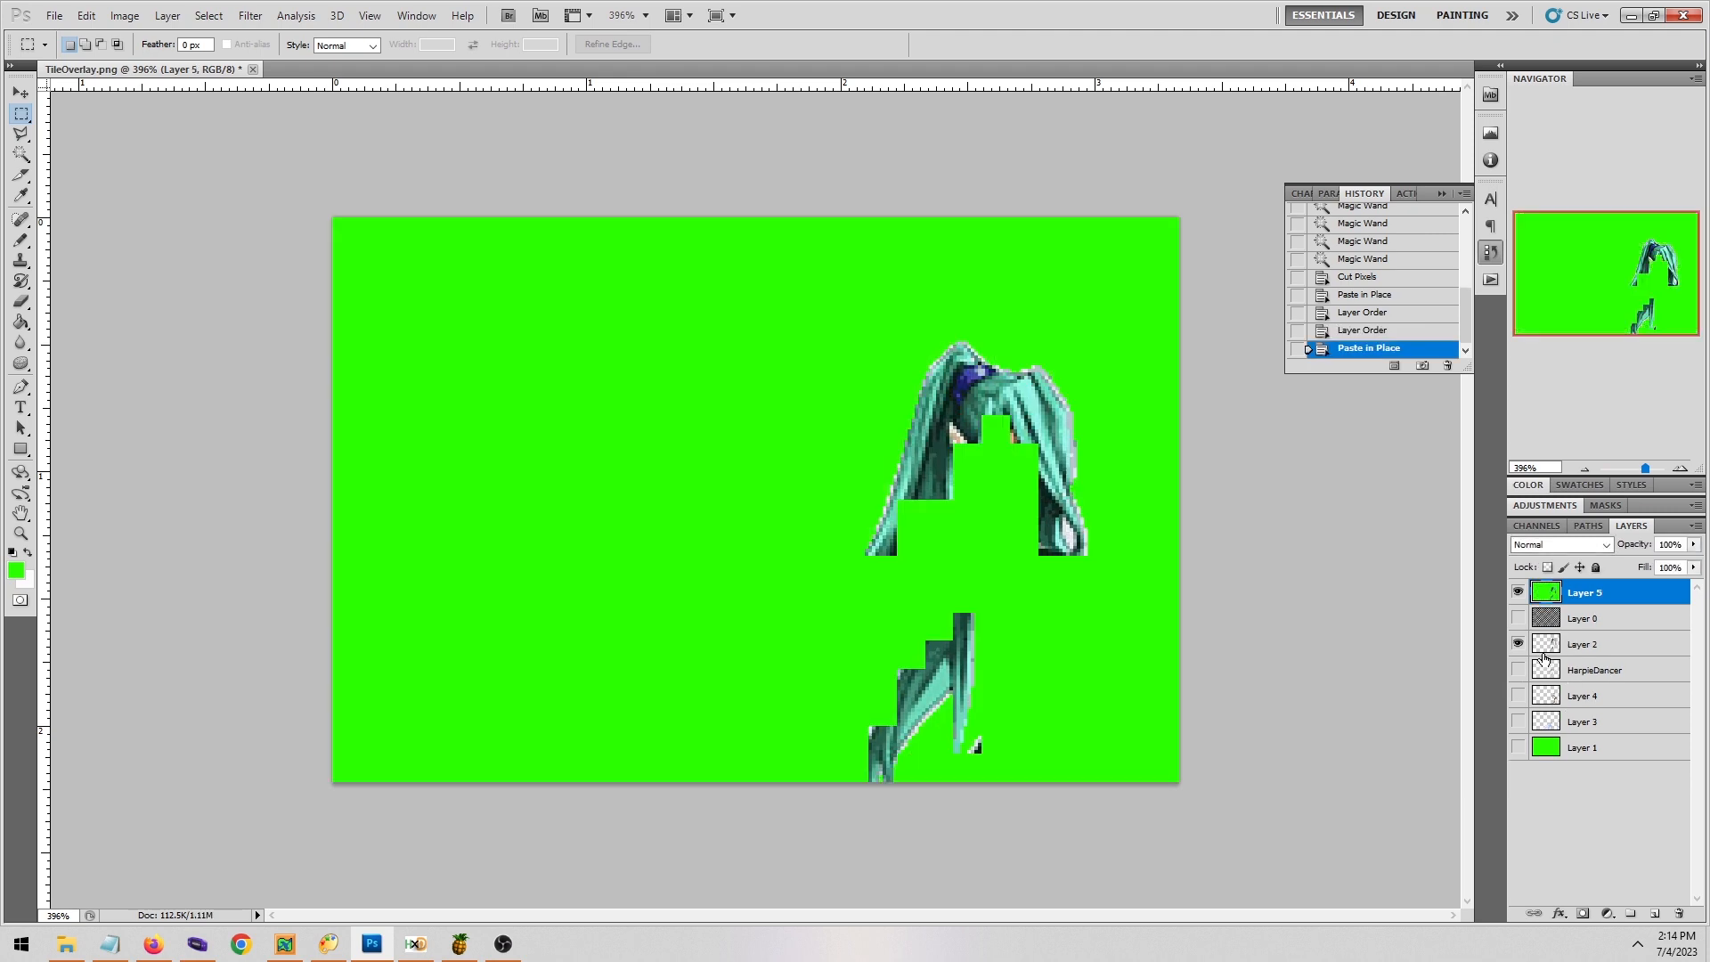
pyautogui.click(1519, 603)
pyautogui.click(1519, 603)
pyautogui.click(1519, 604)
pyautogui.click(1518, 603)
# Convert the visible indexed hair image to Indexed Color, merging visible layers, with an Exact palette of 16 colors and no transparency.
pyautogui.click(136, 20)
pyautogui.moveTo(143, 34)
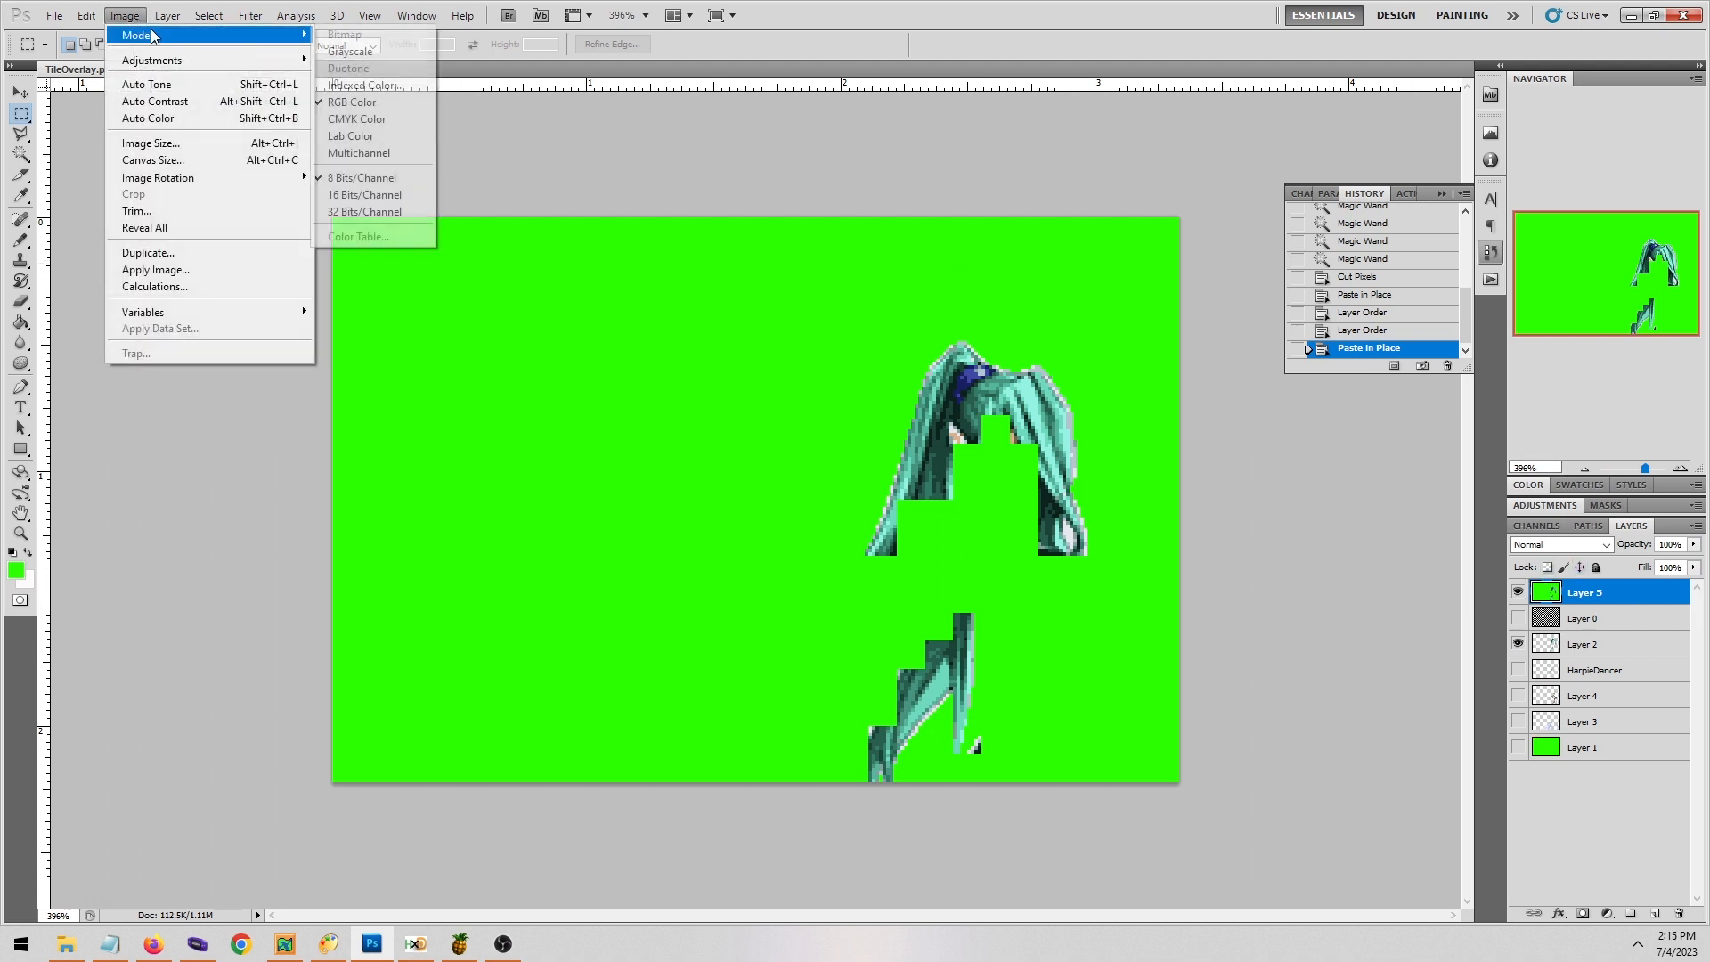
pyautogui.click(389, 88)
pyautogui.click(815, 361)
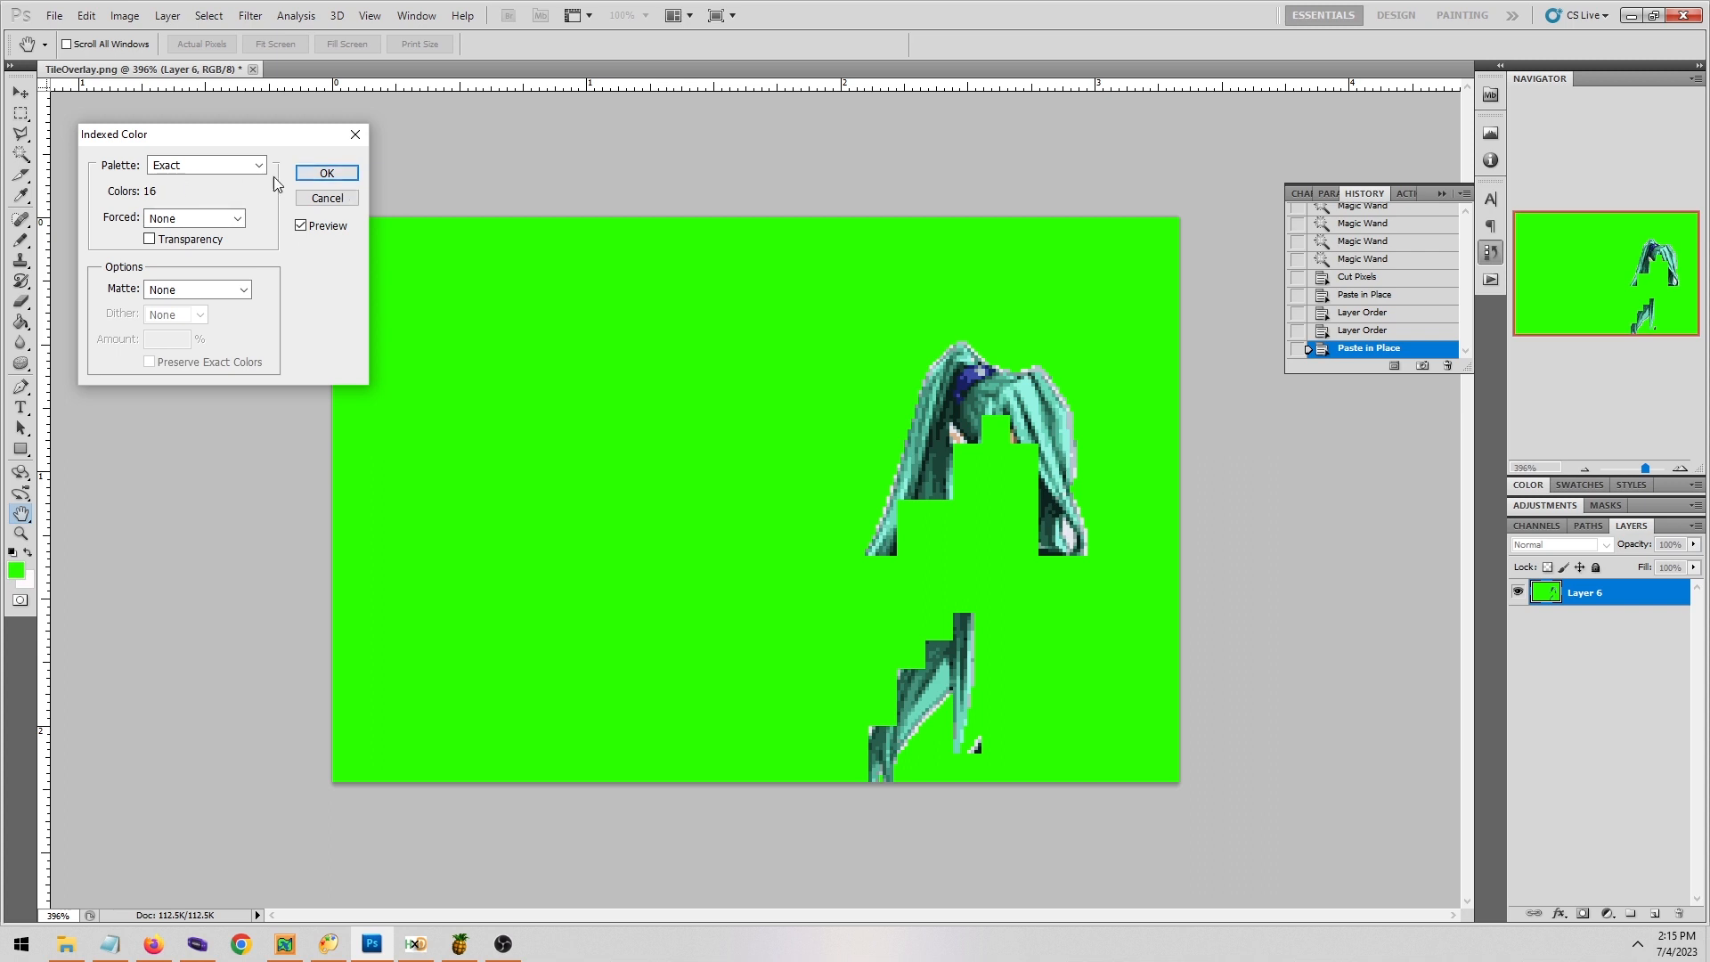
pyautogui.click(320, 174)
# Swap two color table entries, setting the first entry to the background green 2aff00 and the original green entry to 182062.
pyautogui.click(125, 16)
pyautogui.moveTo(142, 35)
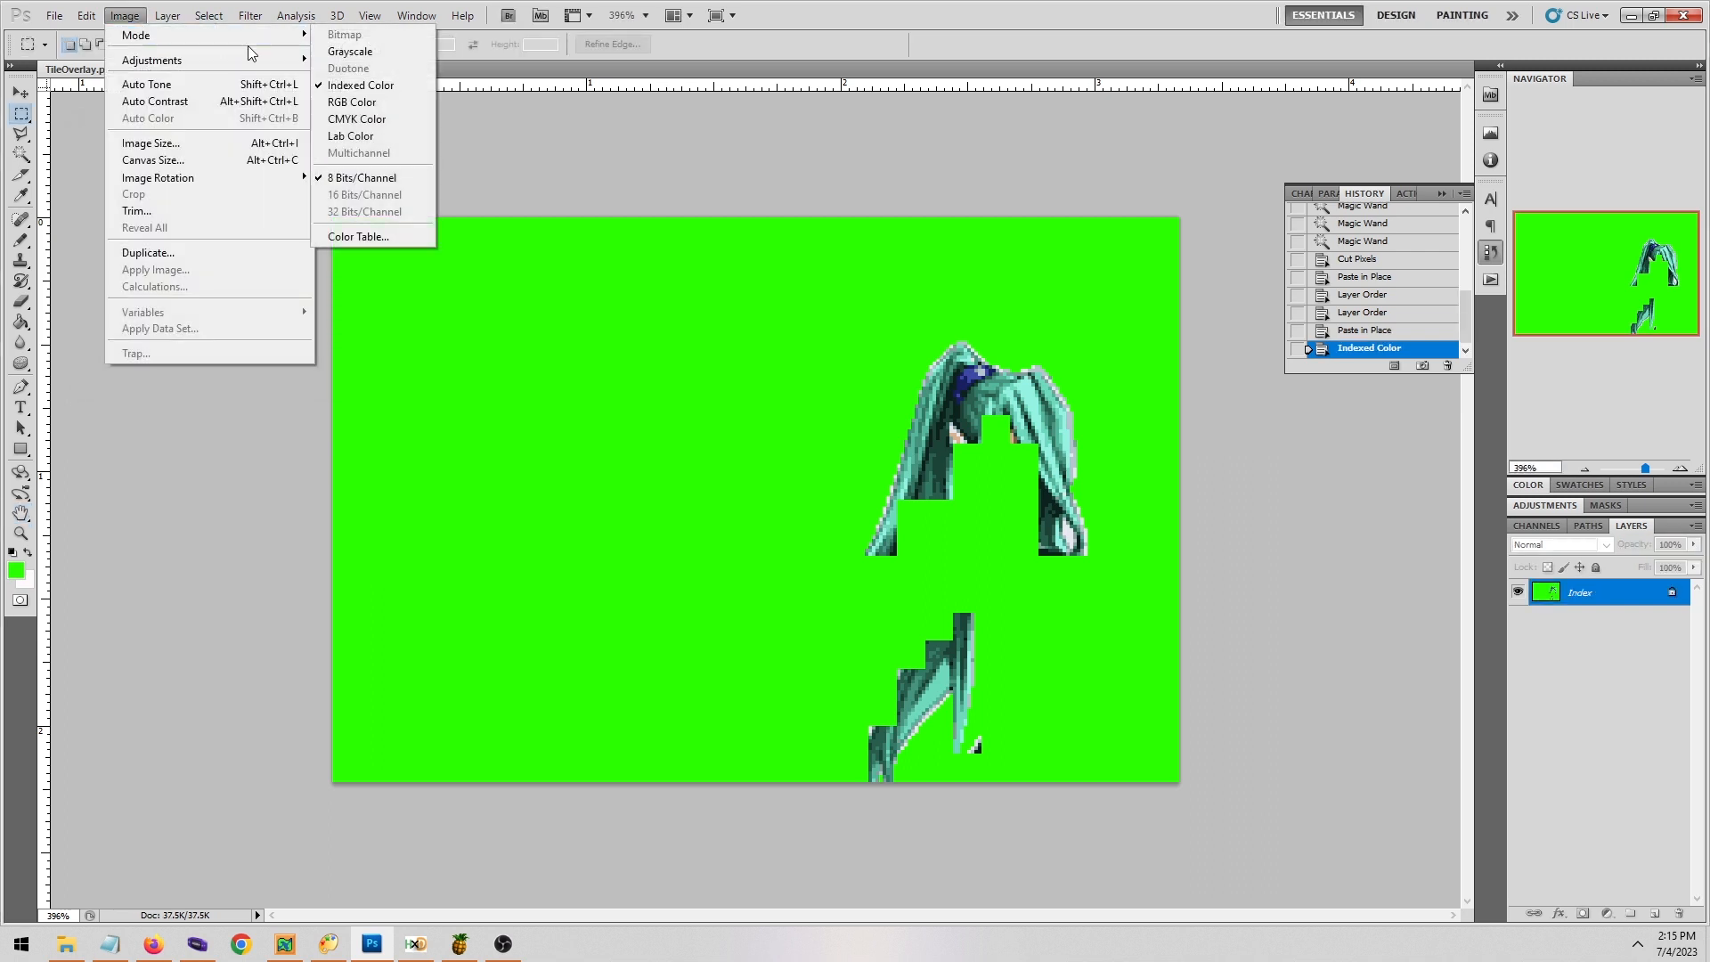
pyautogui.click(374, 235)
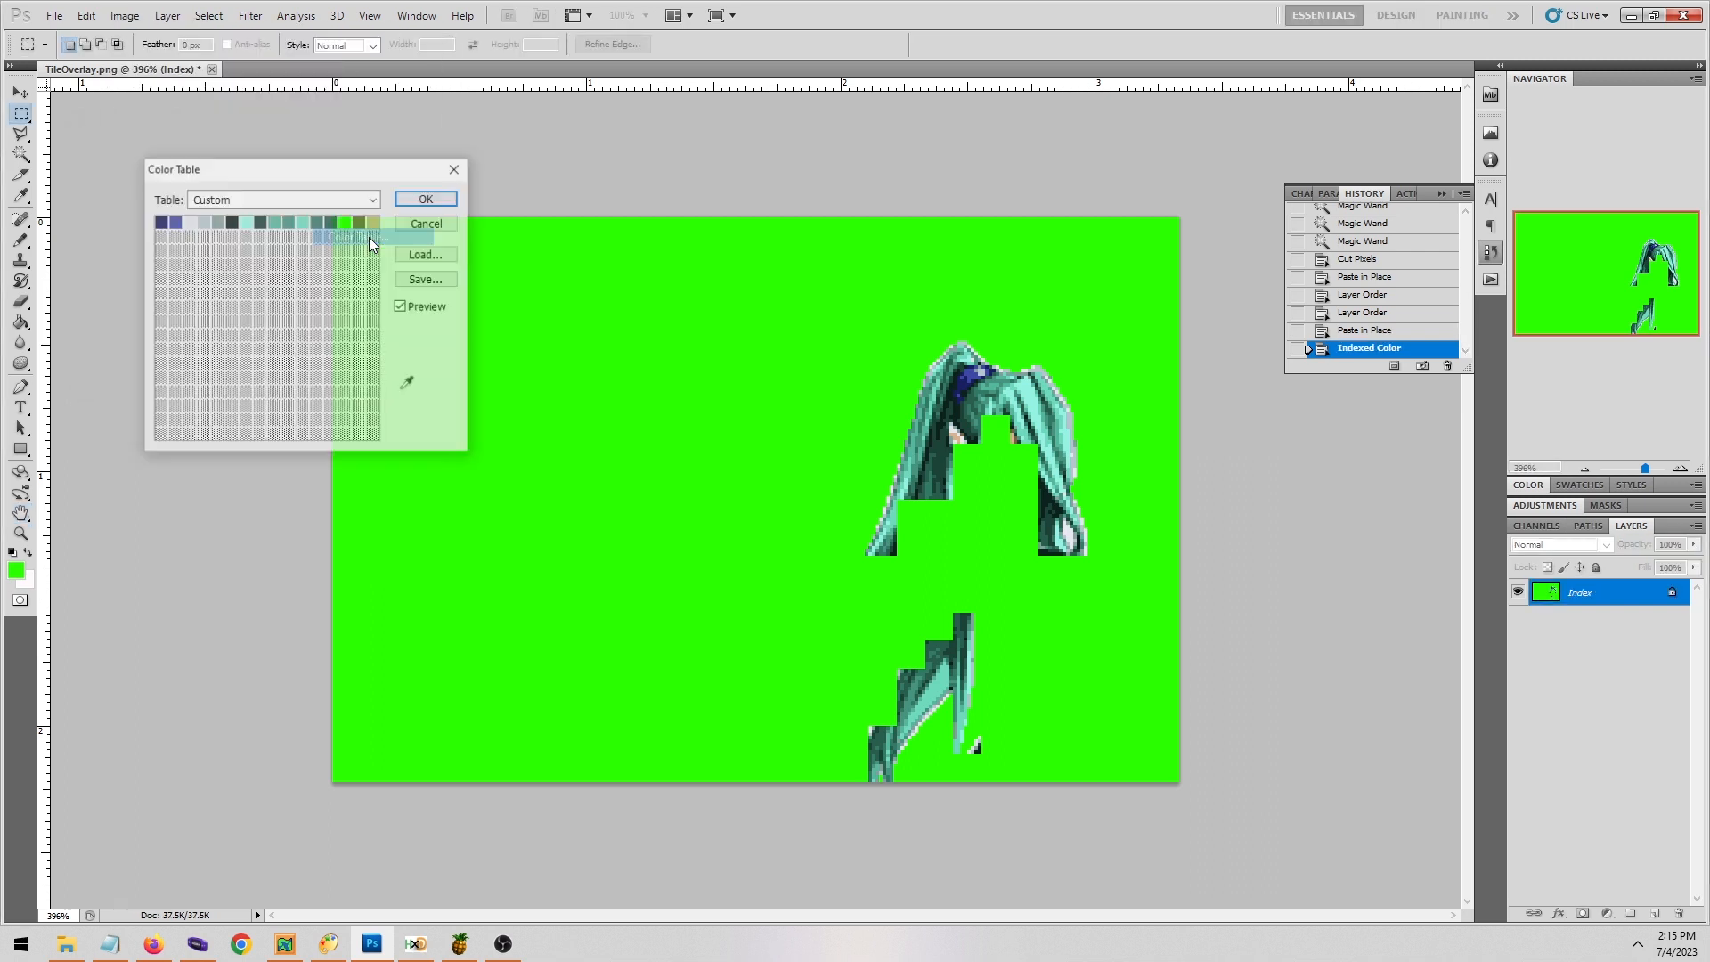
pyautogui.click(160, 222)
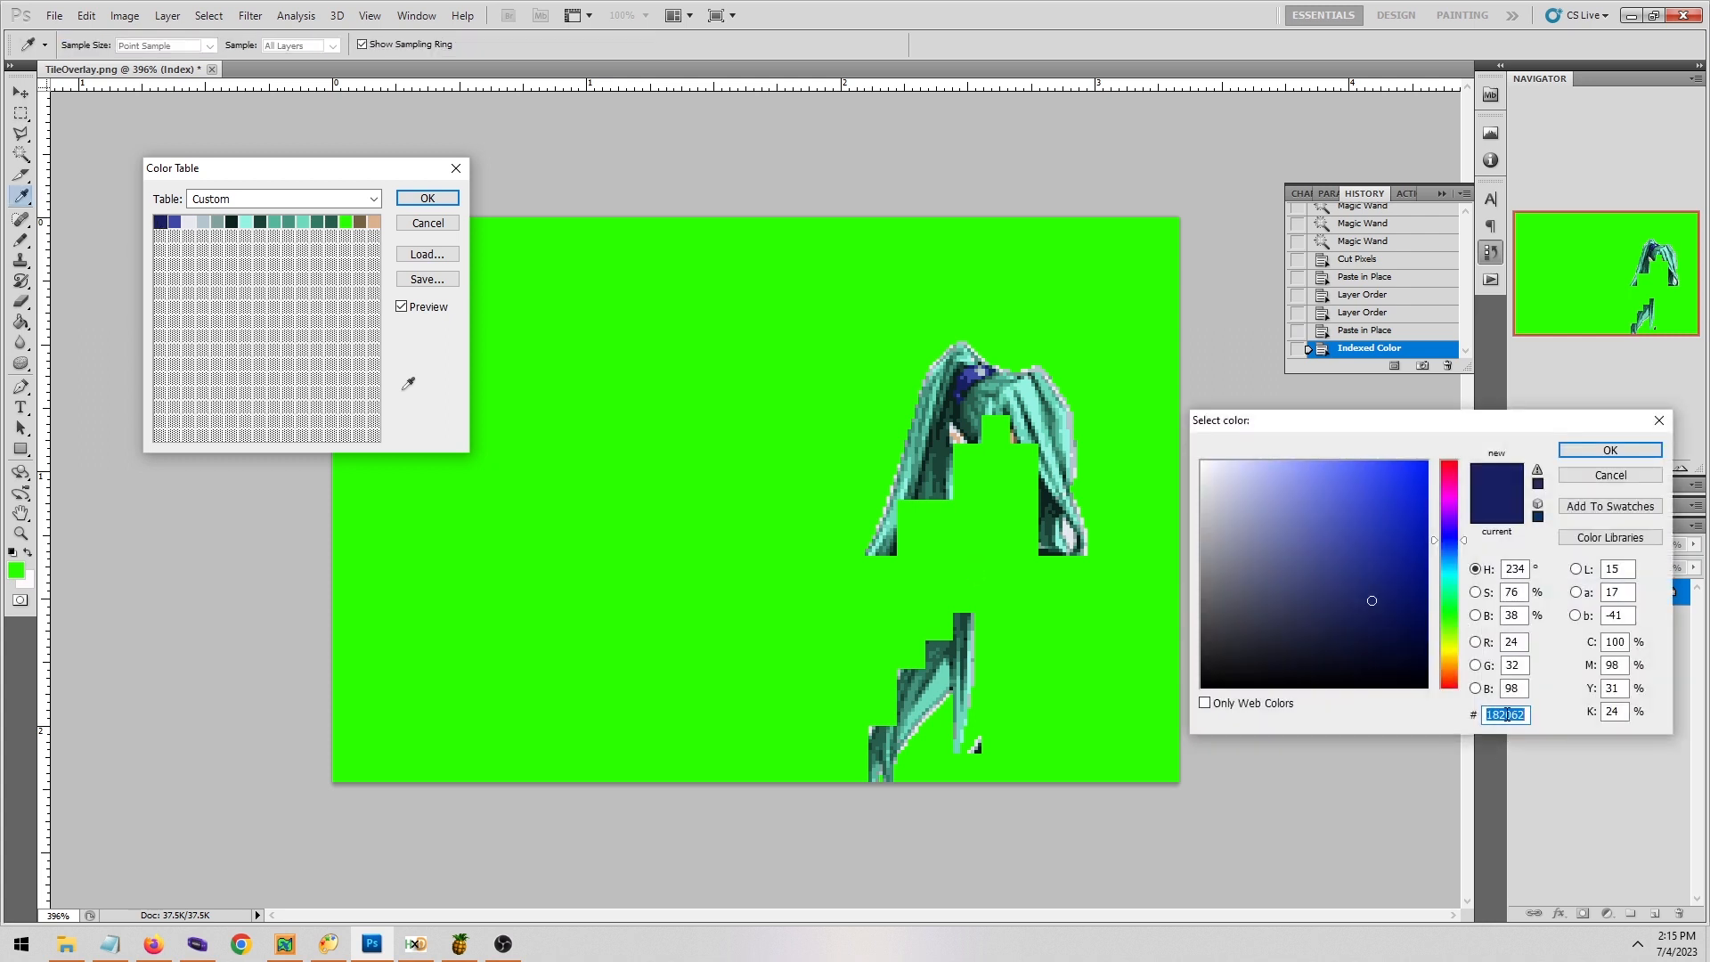
pyautogui.click(1610, 452)
pyautogui.click(700, 340)
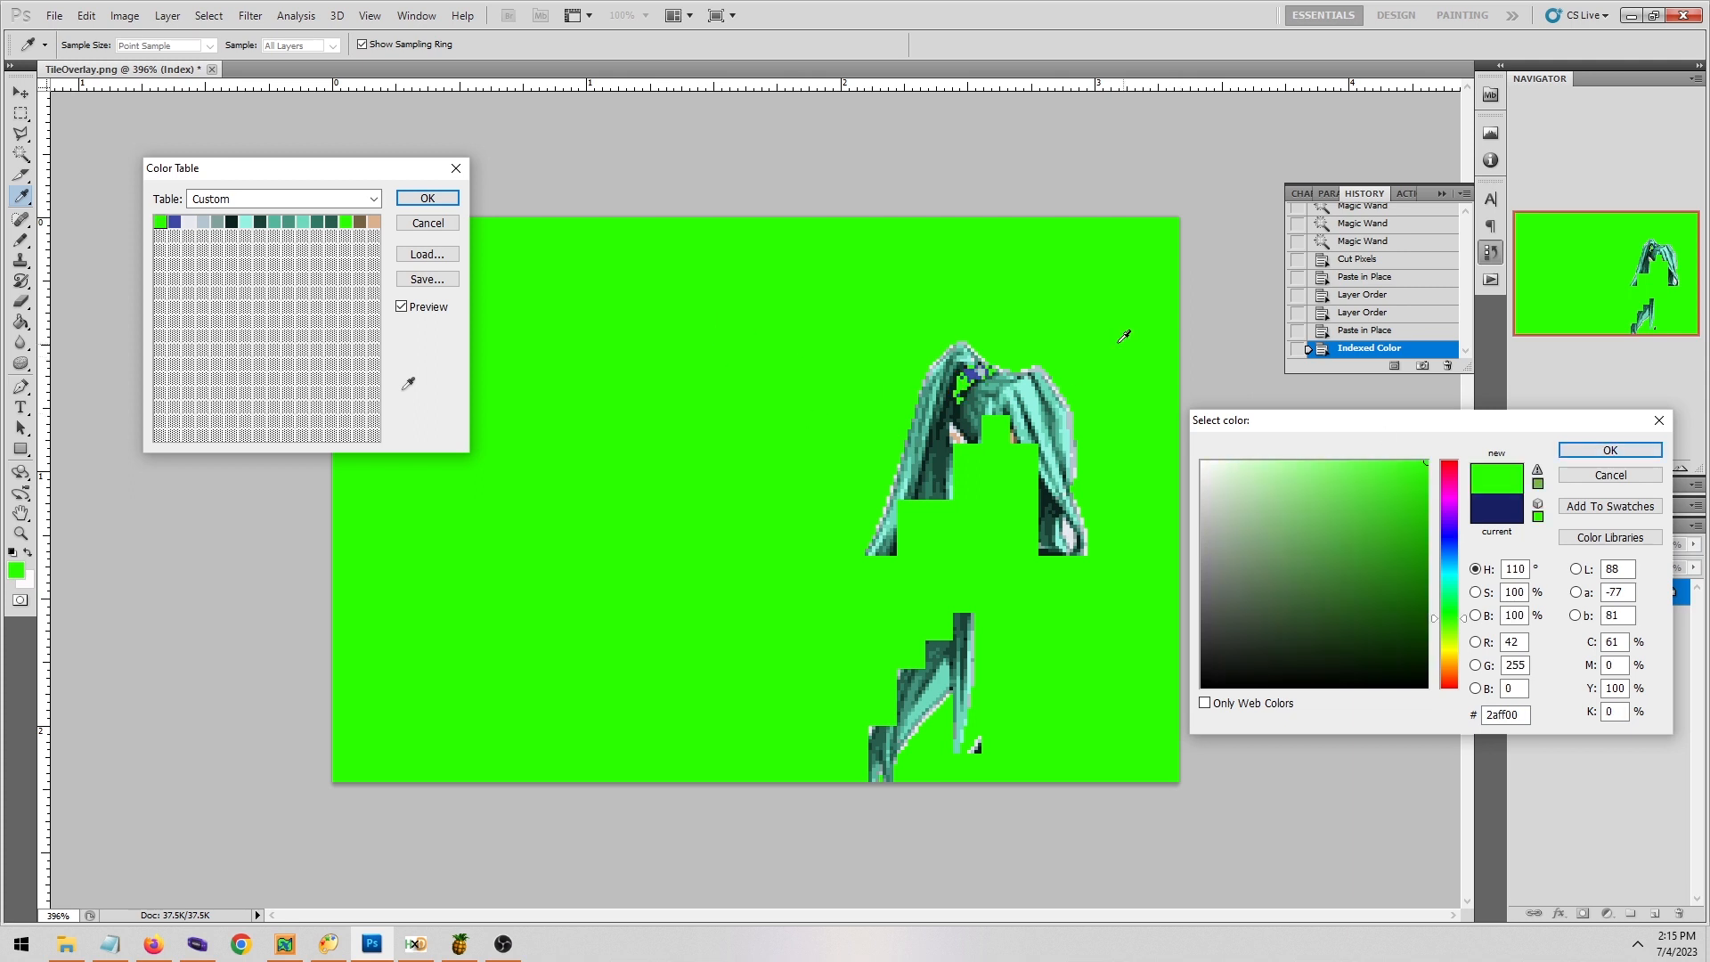
pyautogui.click(1603, 452)
pyautogui.click(353, 224)
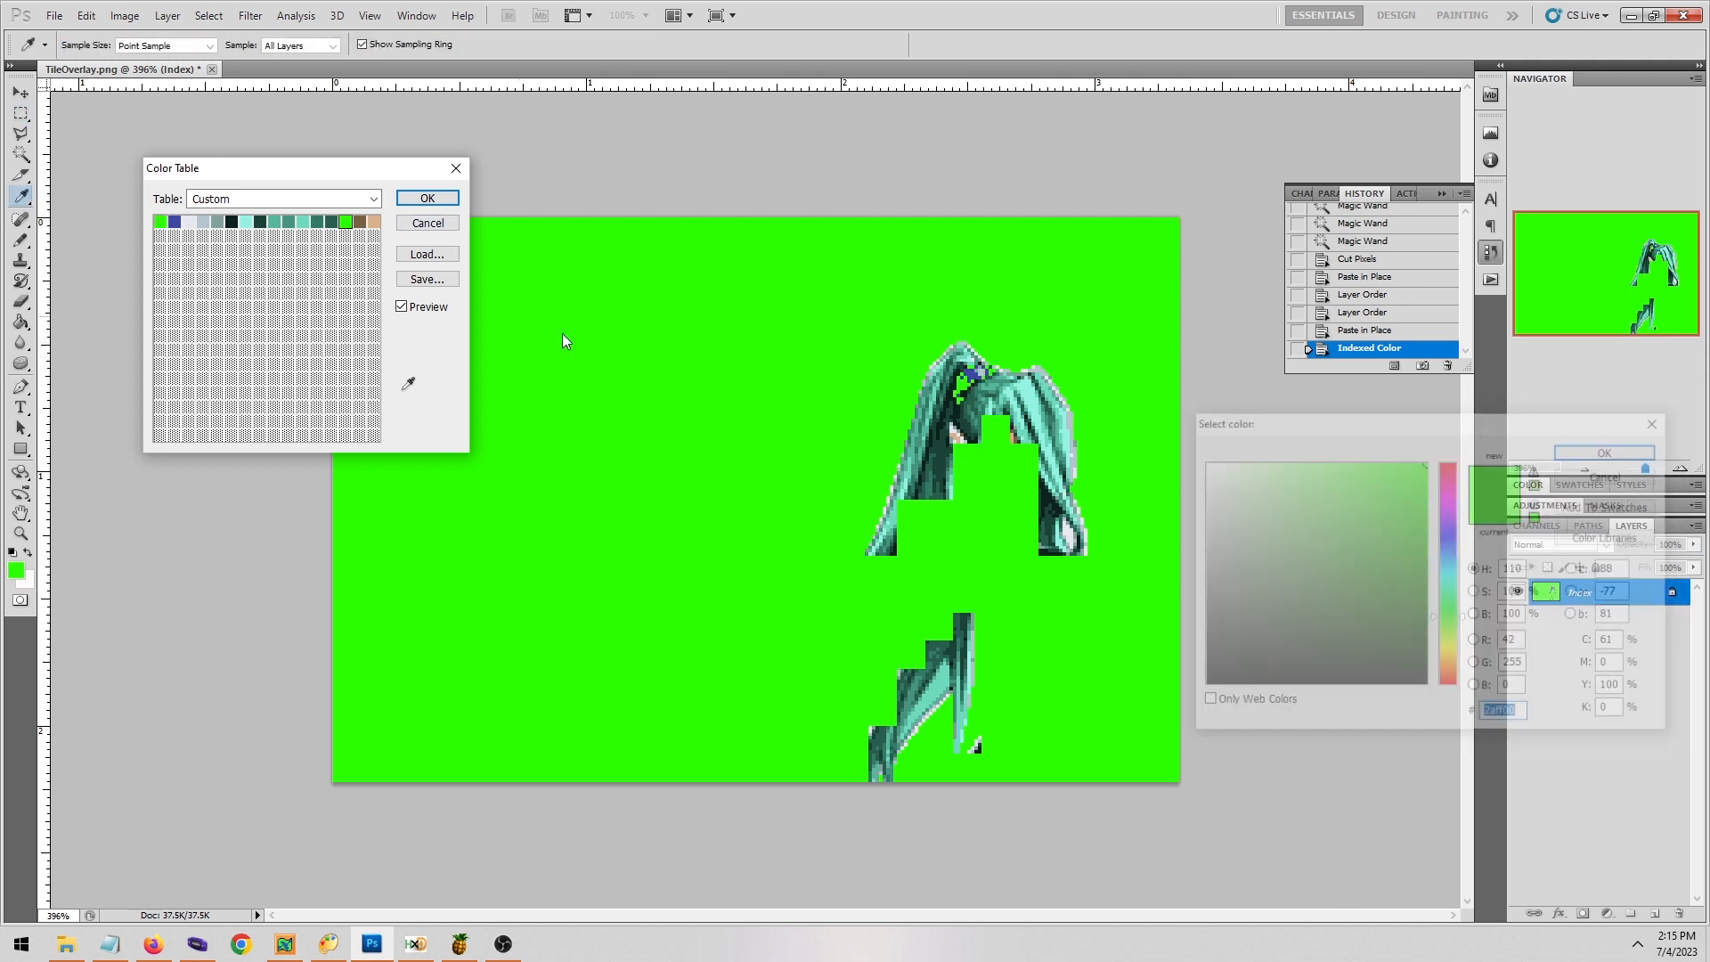
pyautogui.write('182062')
pyautogui.click(1584, 459)
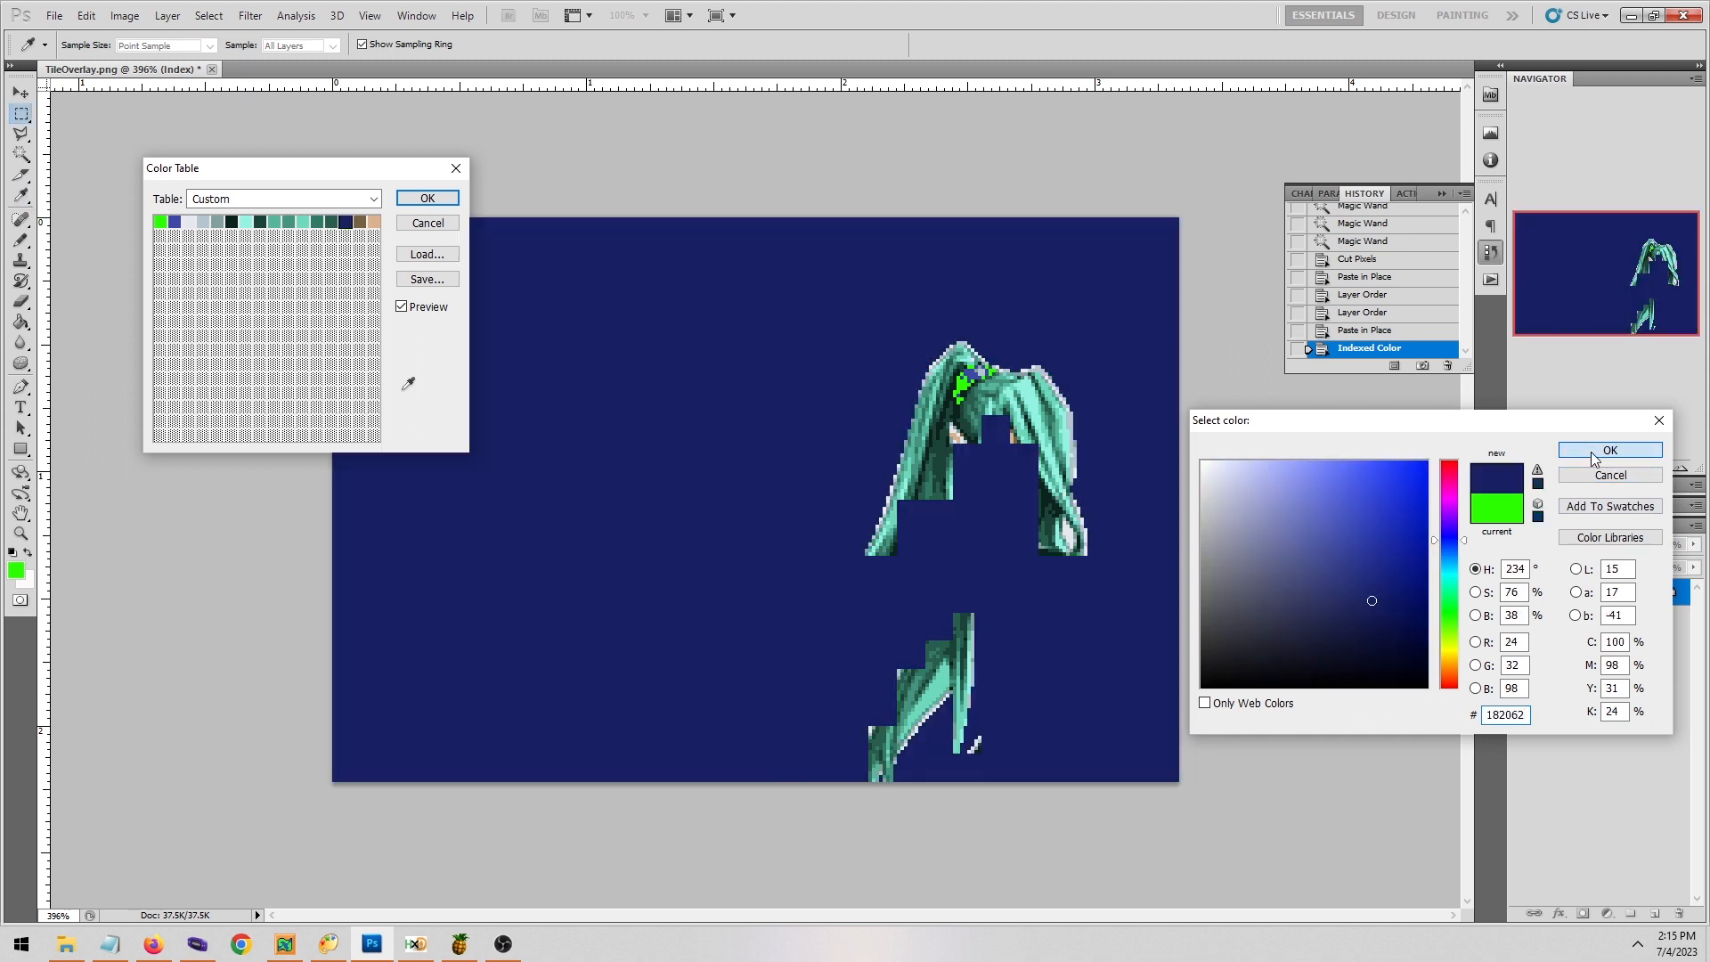
# Save the color table as Pal01.act in the Coinflip Tutorial folder and apply the table changes.
pyautogui.click(427, 279)
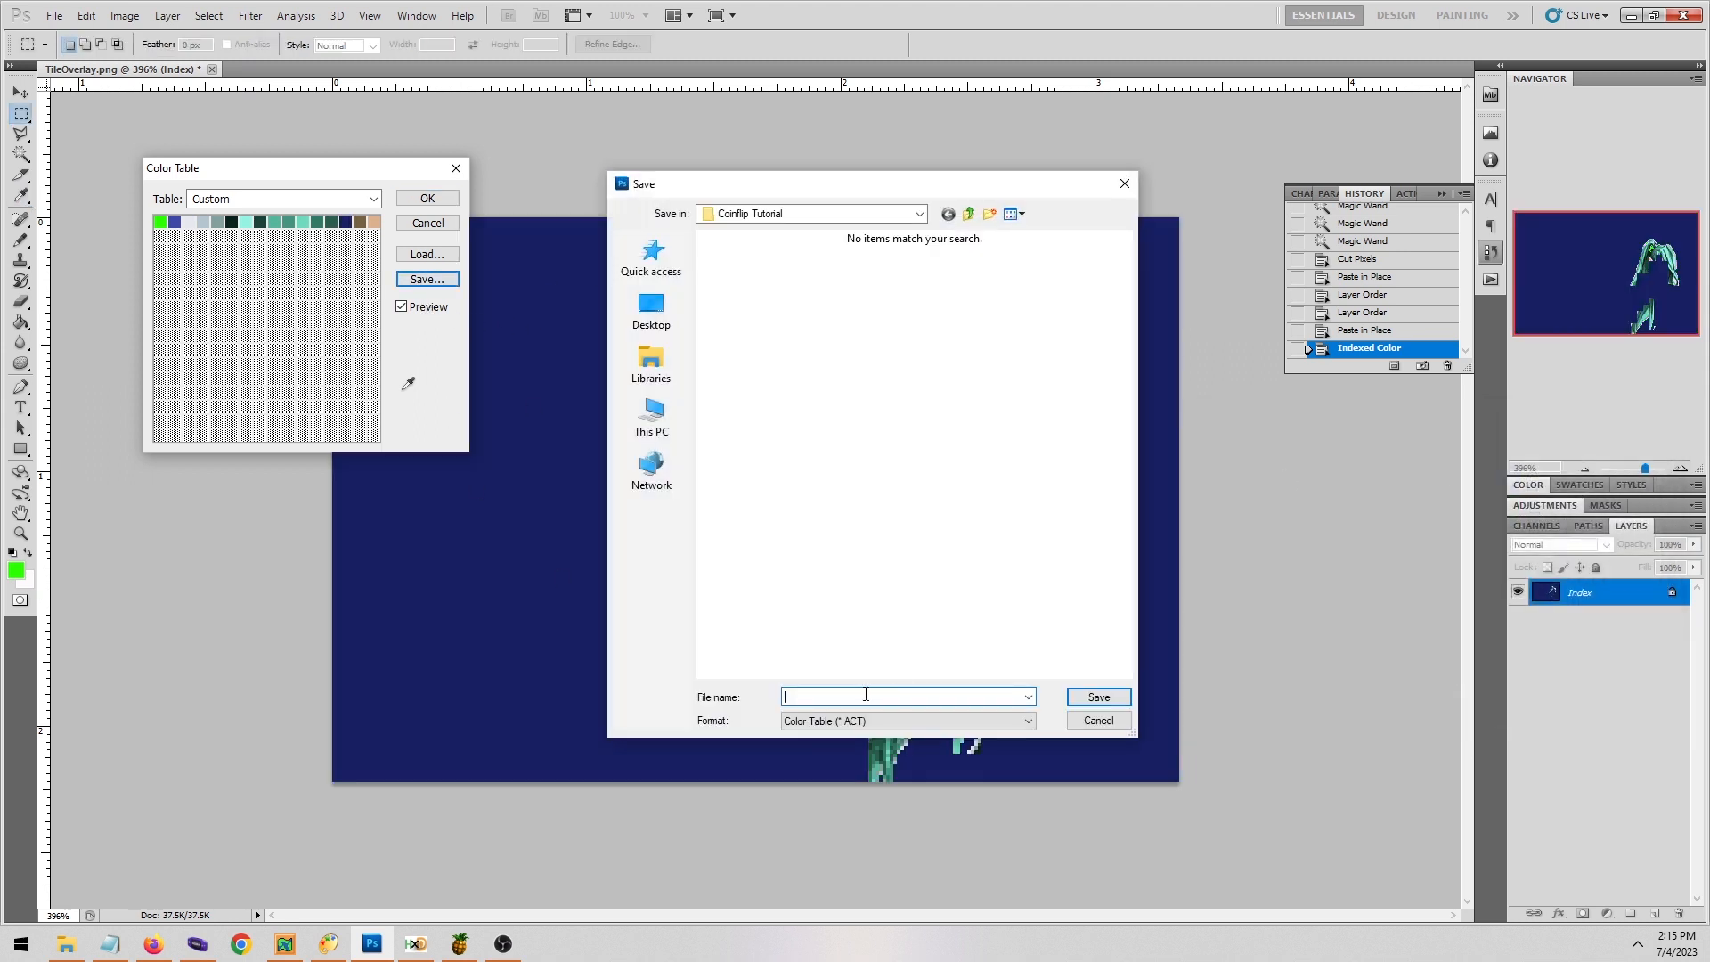
pyautogui.press('Return')
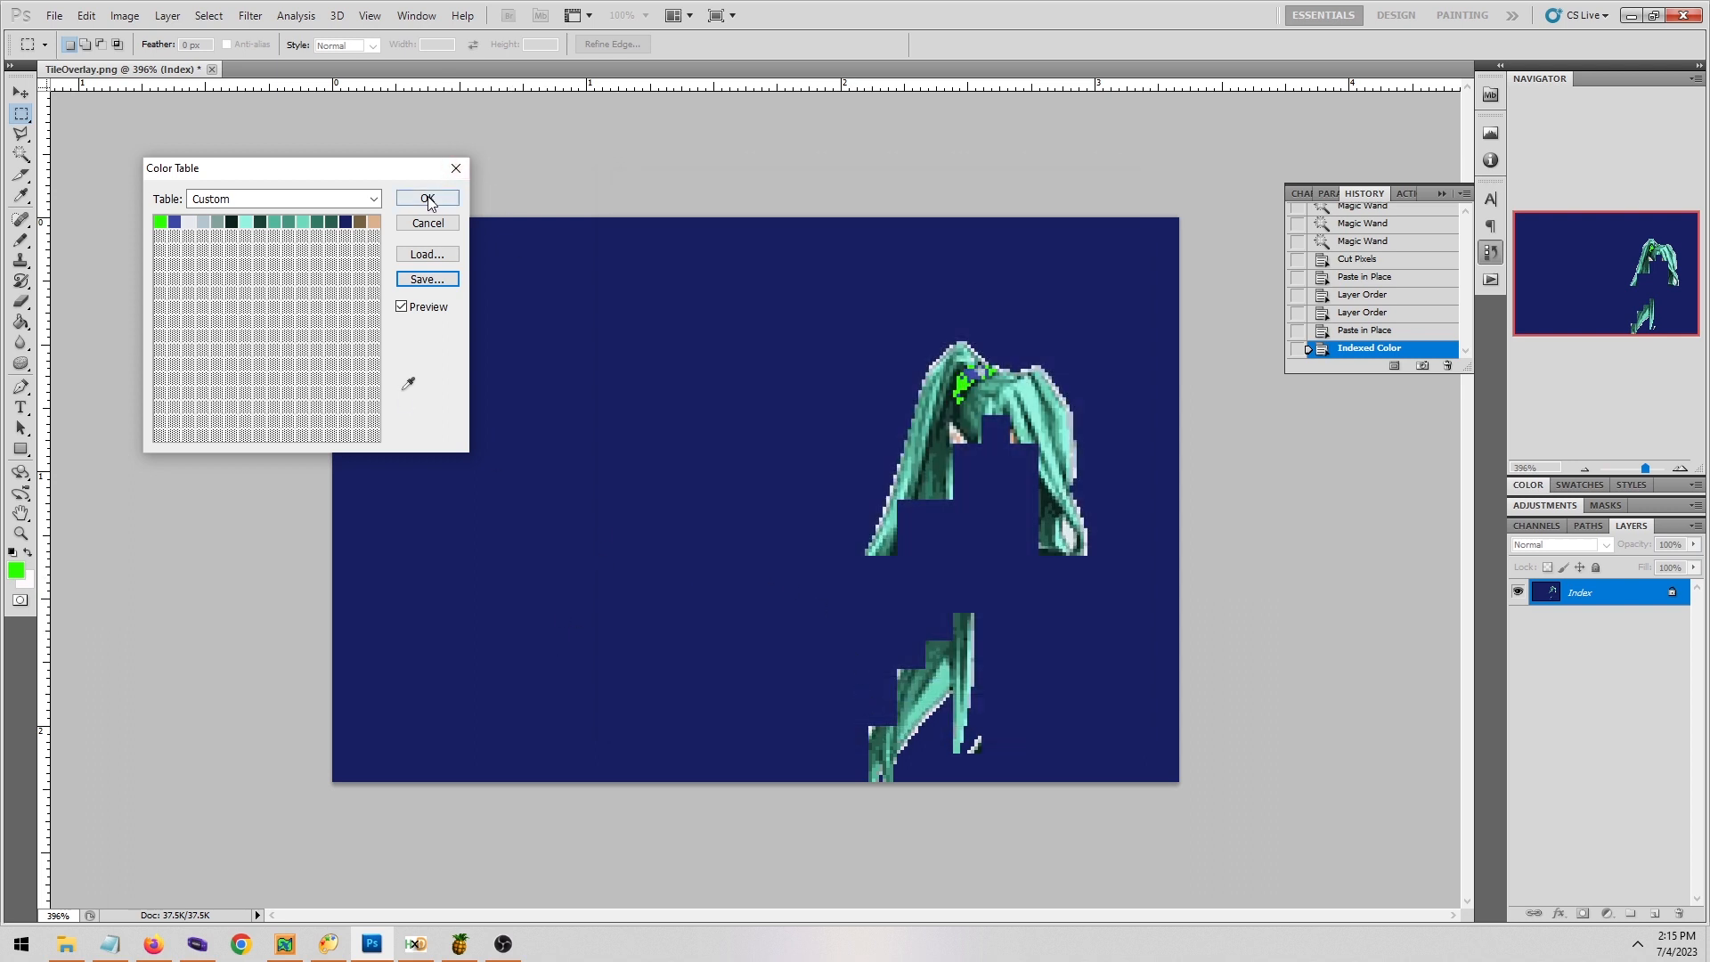
pyautogui.click(428, 199)
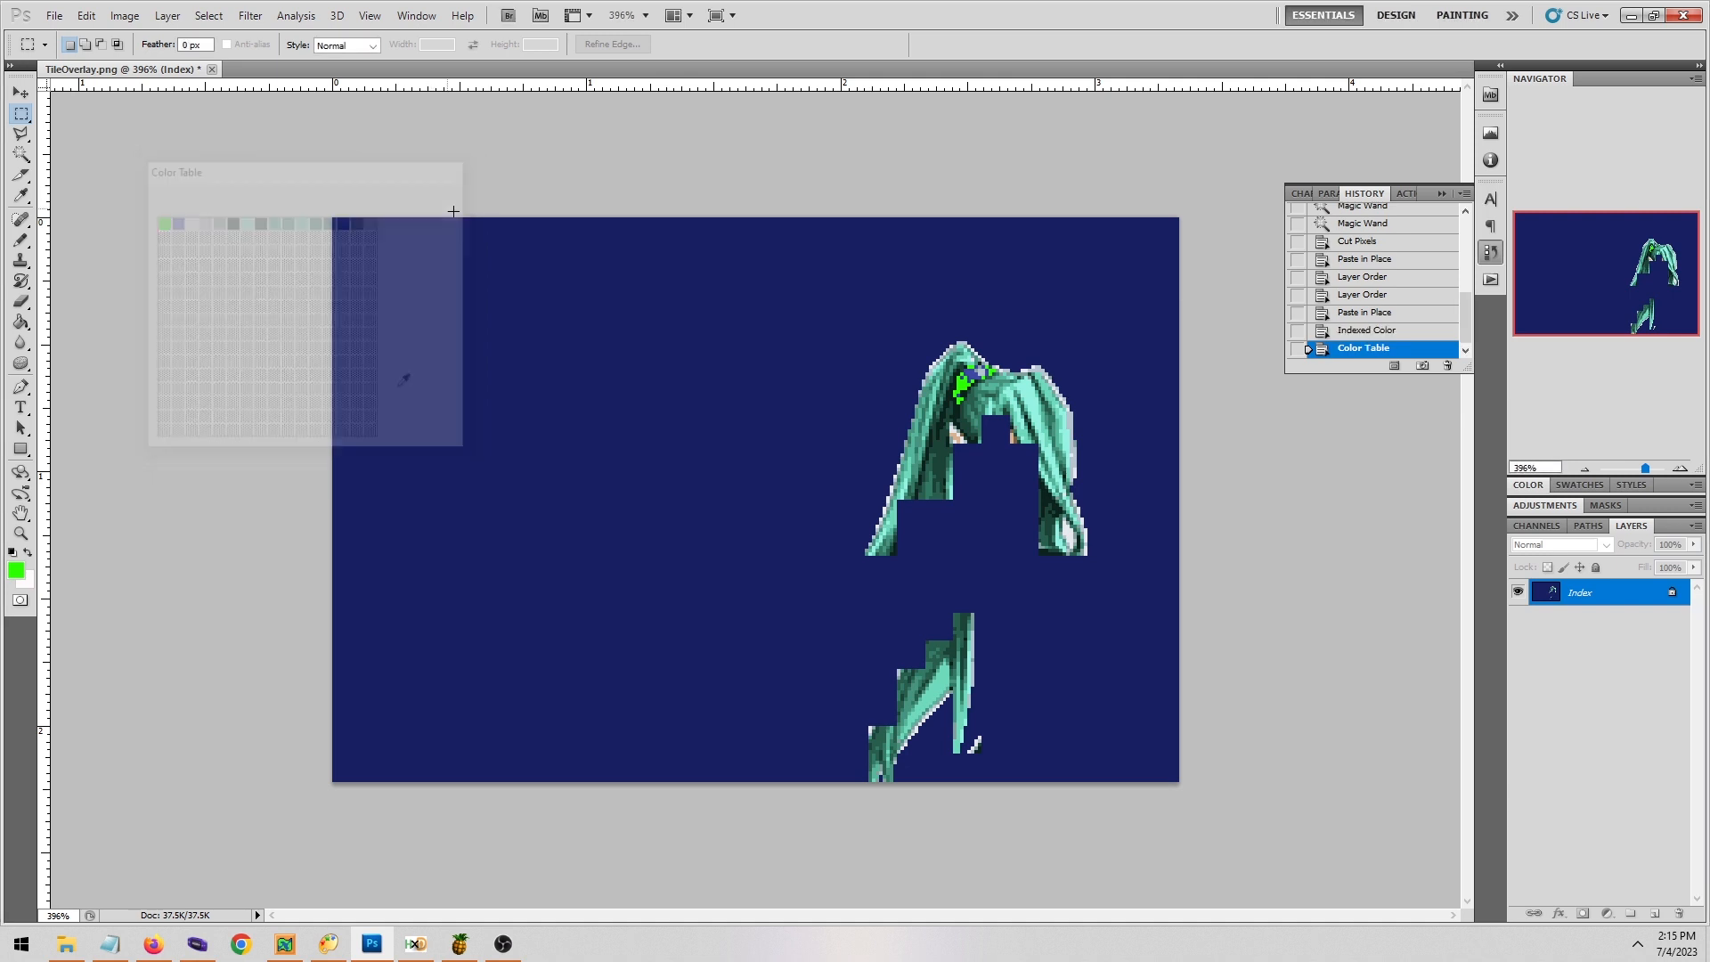
# Revert the document to the last Paste in Place history state, before the indexed conversion.
pyautogui.moveTo(274, 201); pyautogui.dragTo(1548, 888)
pyautogui.click(267, 187)
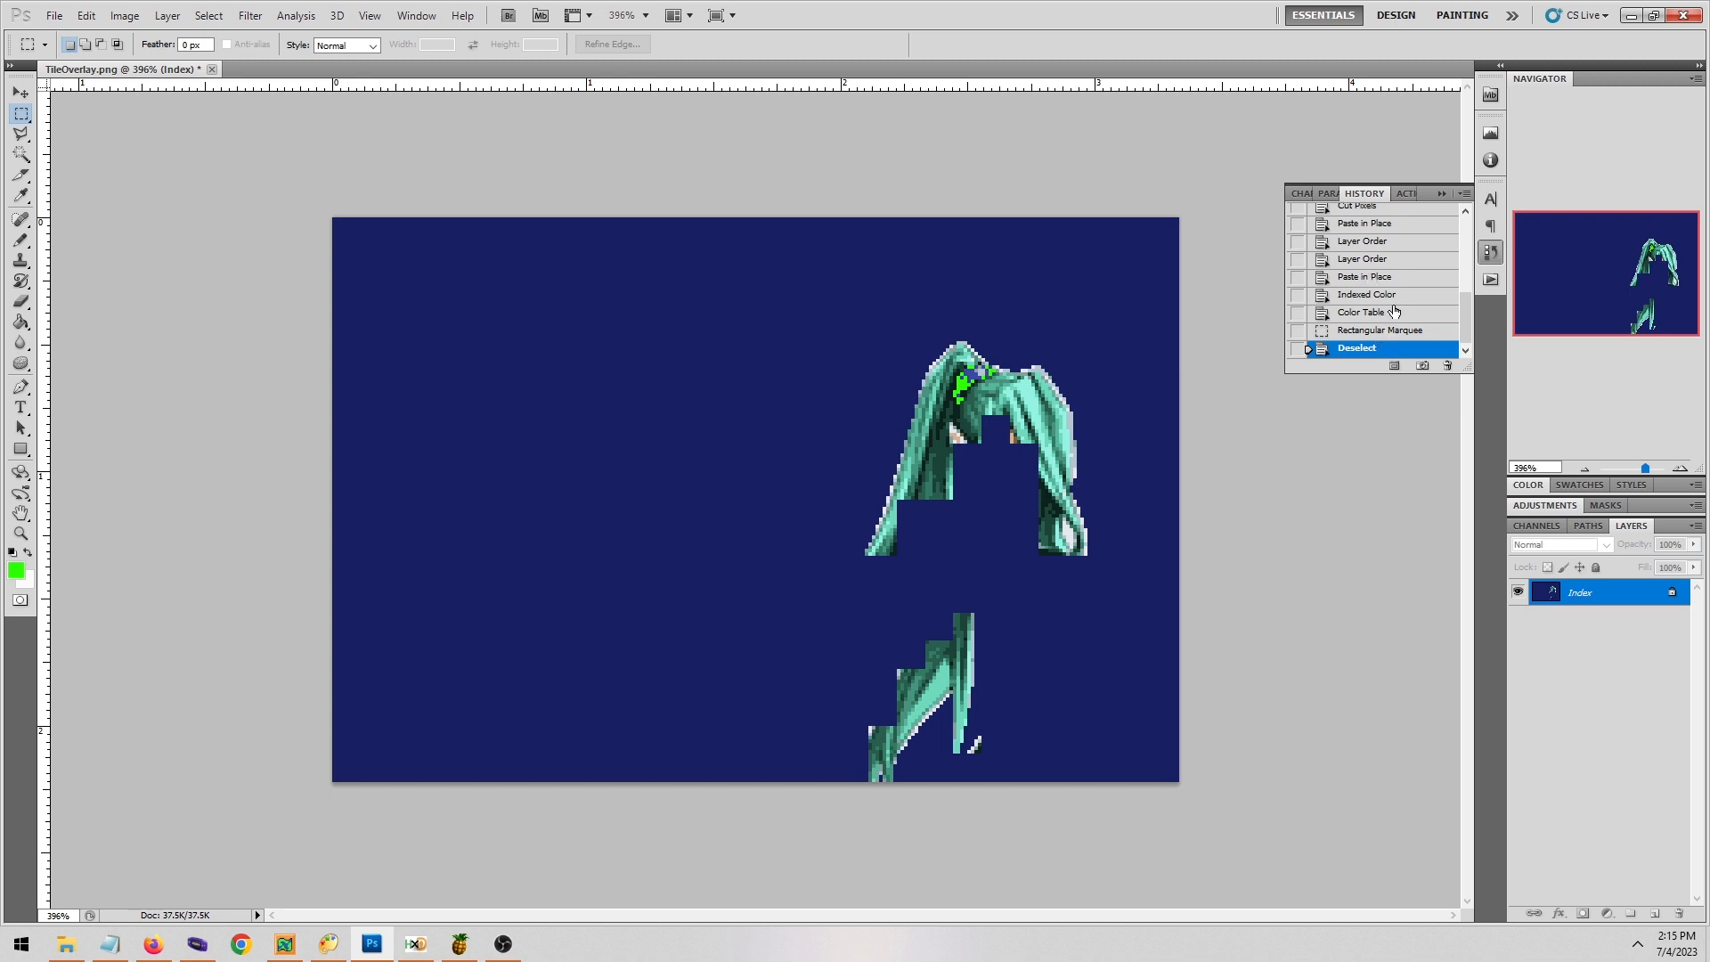
pyautogui.click(1389, 280)
pyautogui.click(1388, 279)
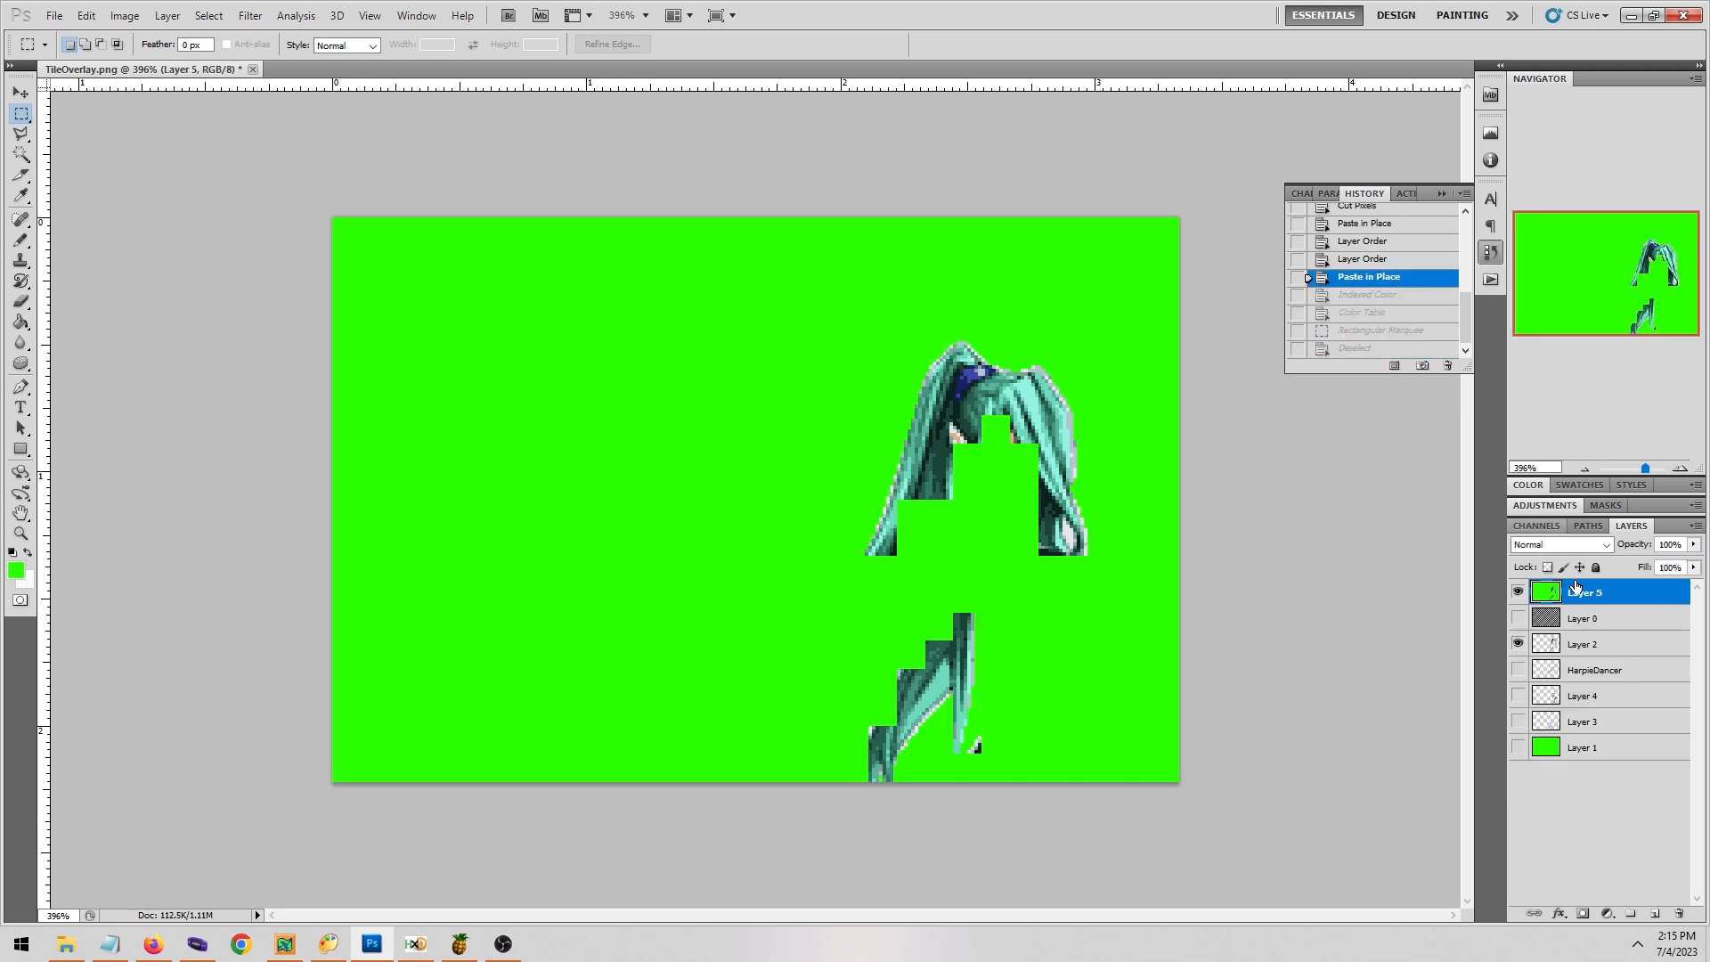
# Hide Layer 5 and Layer 2 and show only the HarpieDancer layer.
pyautogui.click(1517, 593)
pyautogui.click(1518, 644)
pyautogui.click(1519, 671)
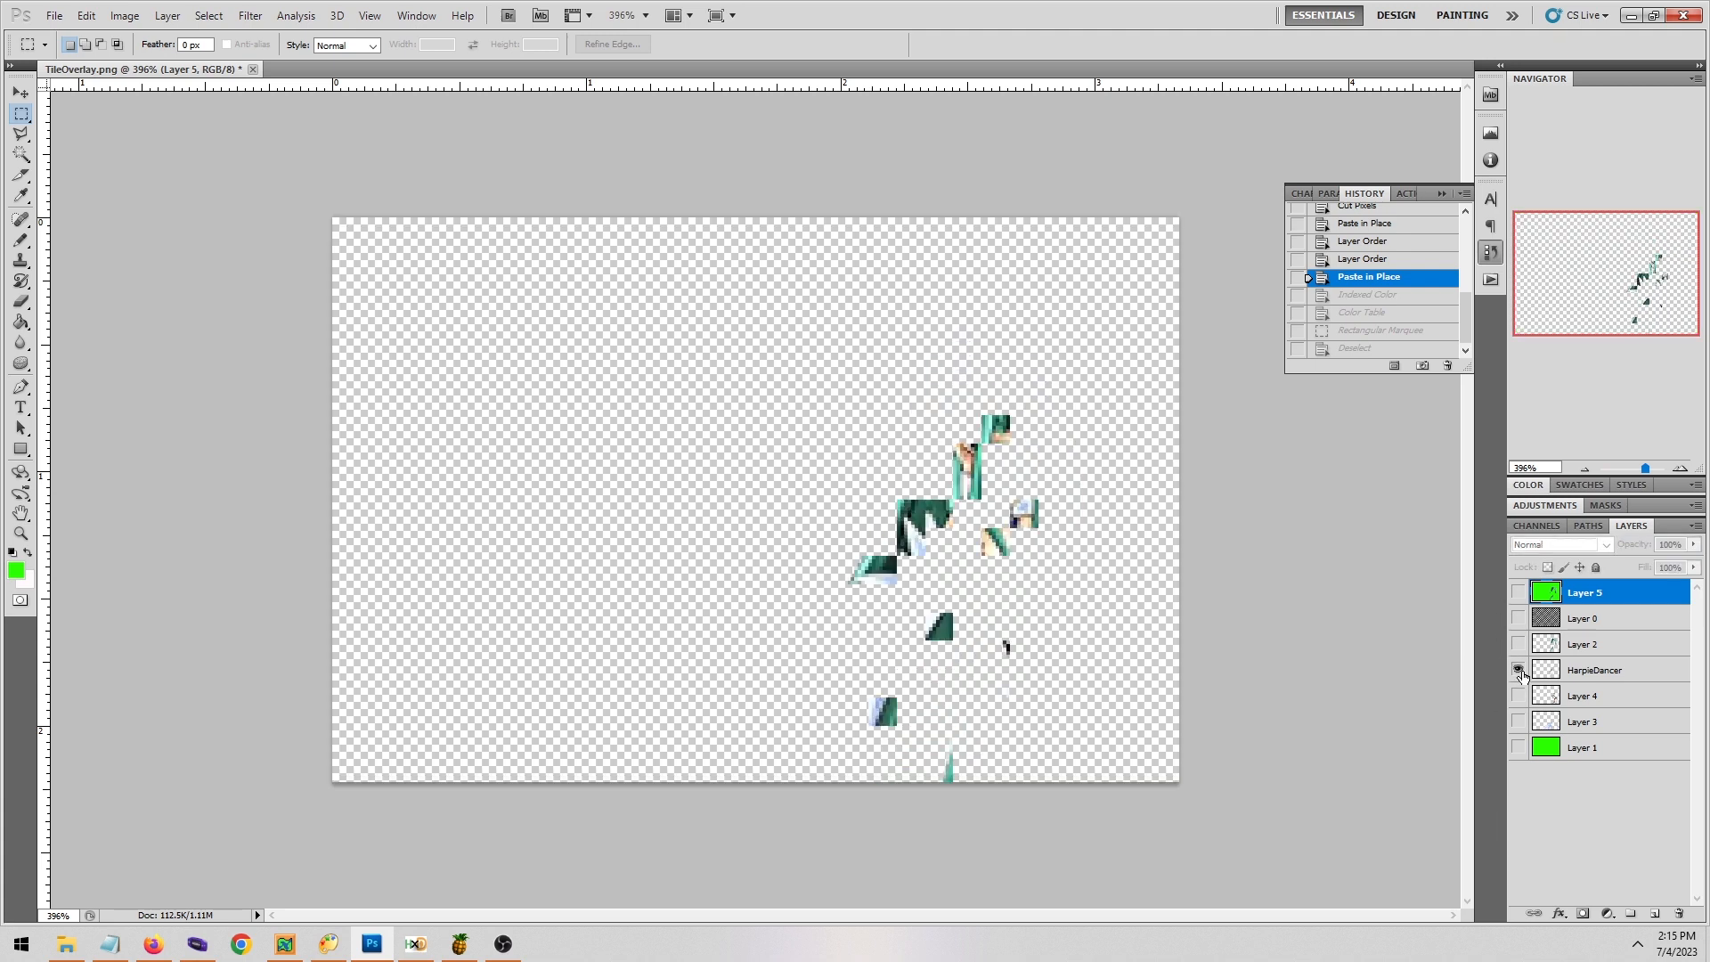
# Convert the visible HarpieDancer tiles to Indexed Color, merging layers, with a Local (Selective) palette, 16 colors and transparency.
pyautogui.click(88, 15)
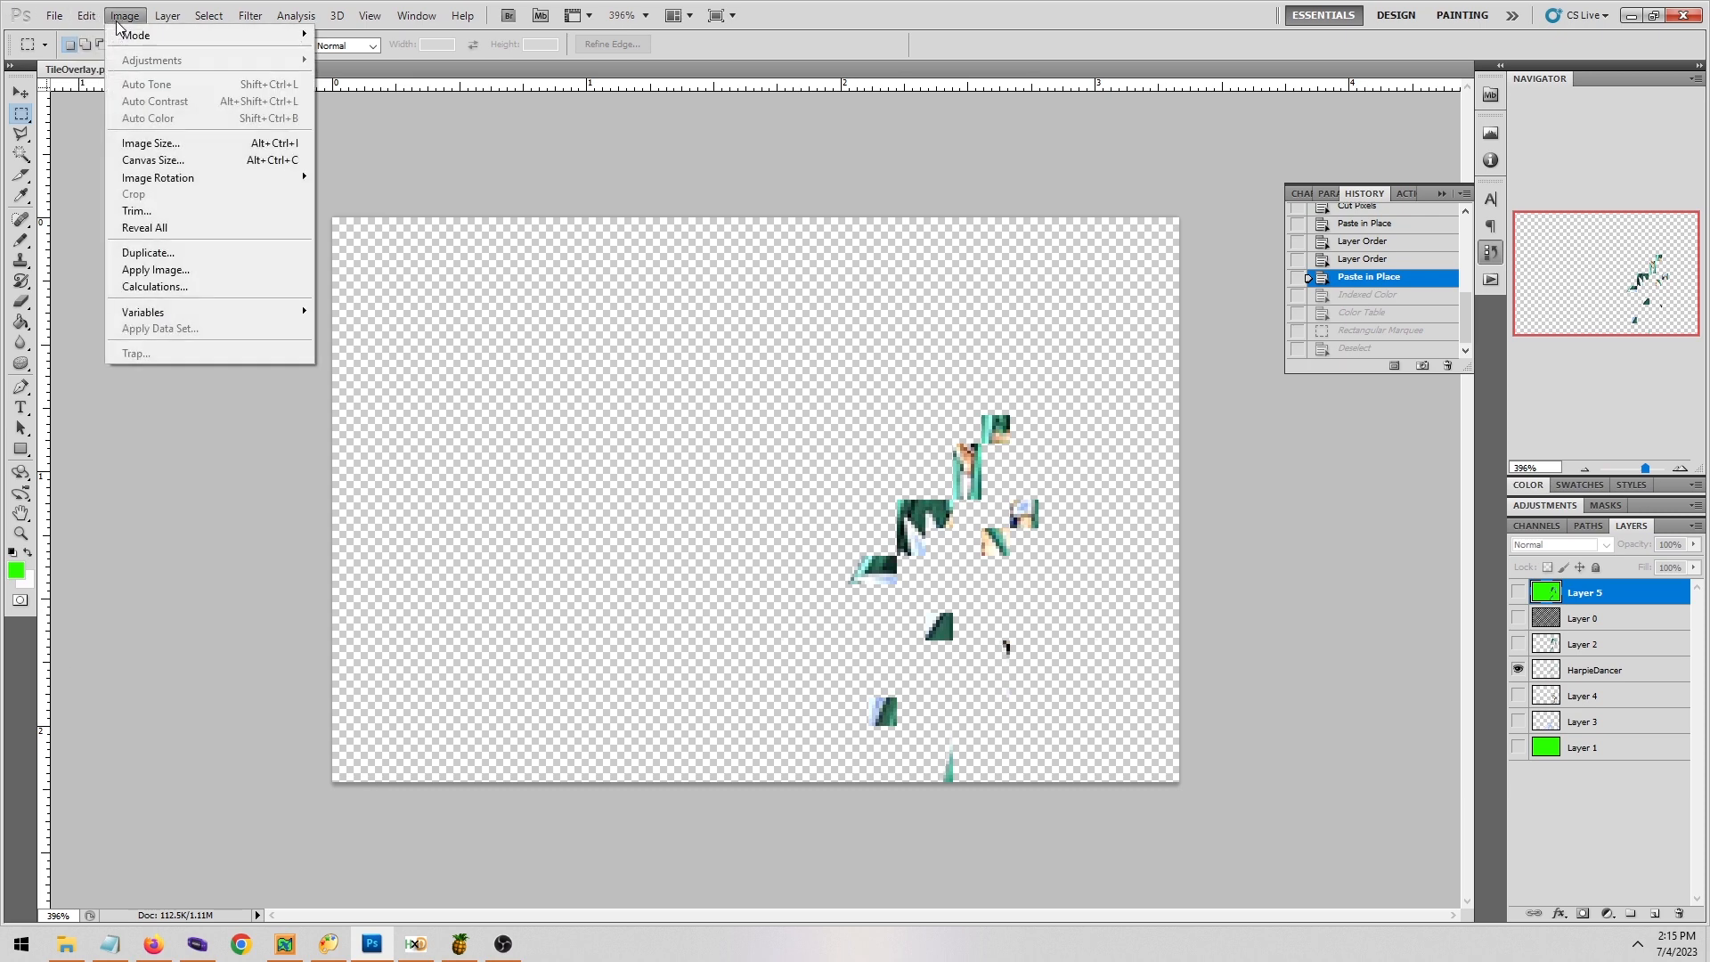
pyautogui.moveTo(178, 35)
pyautogui.click(415, 88)
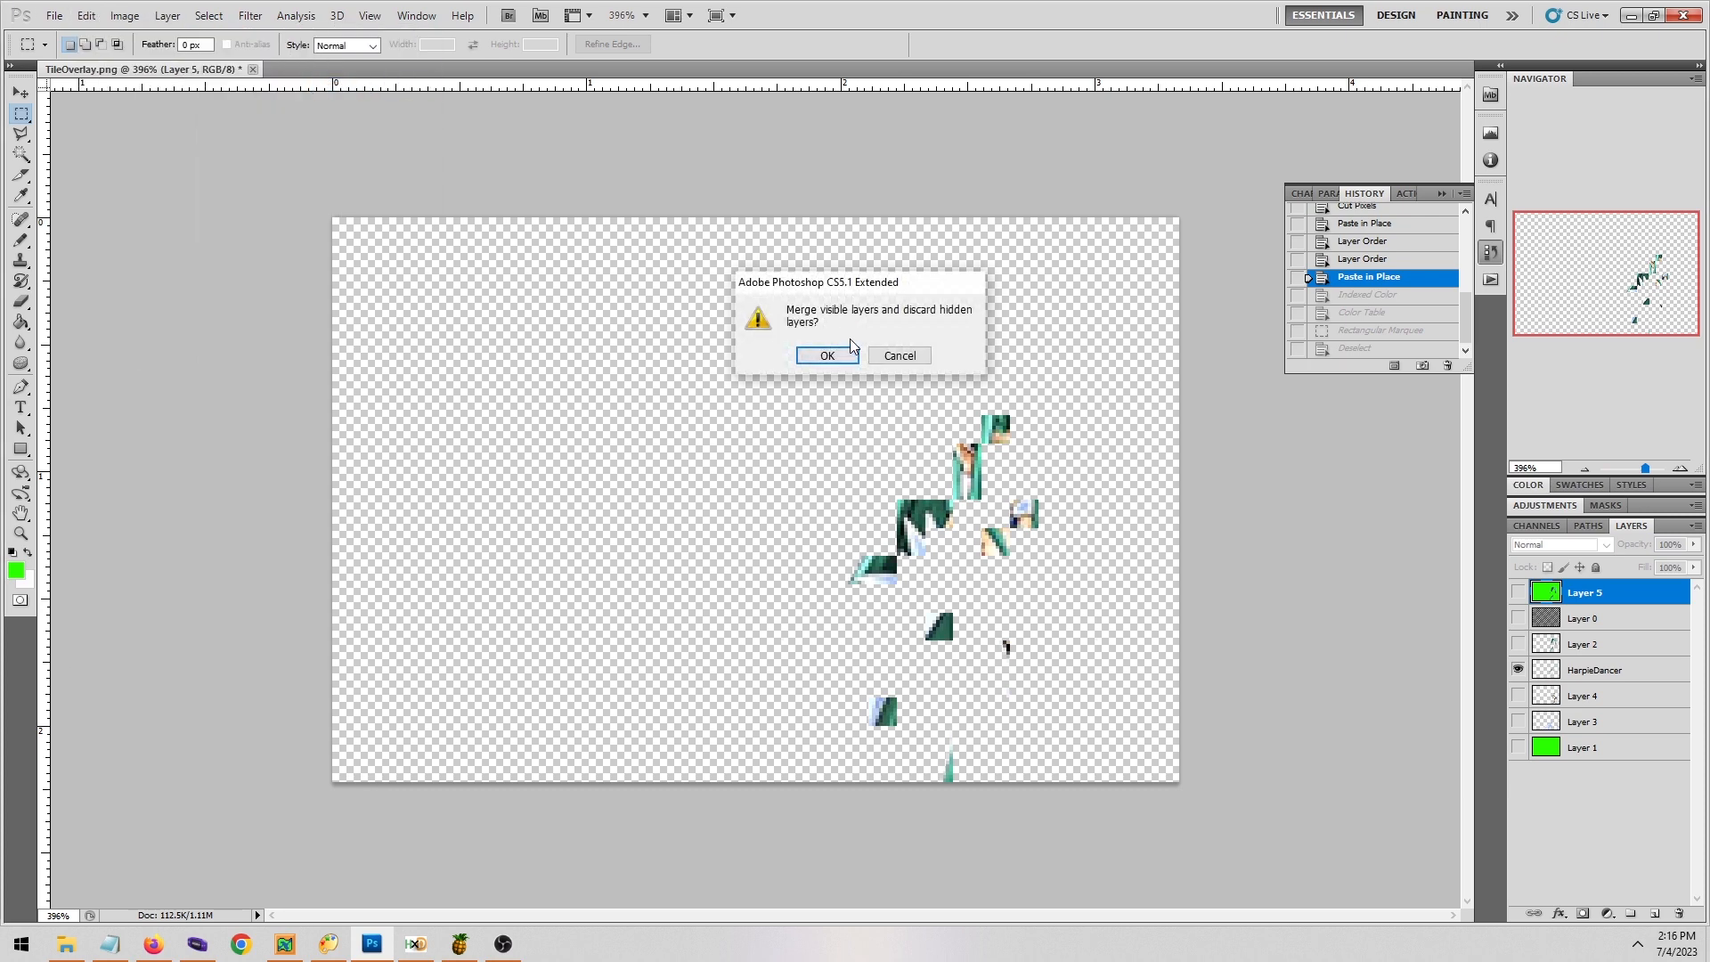
pyautogui.click(818, 351)
pyautogui.click(178, 239)
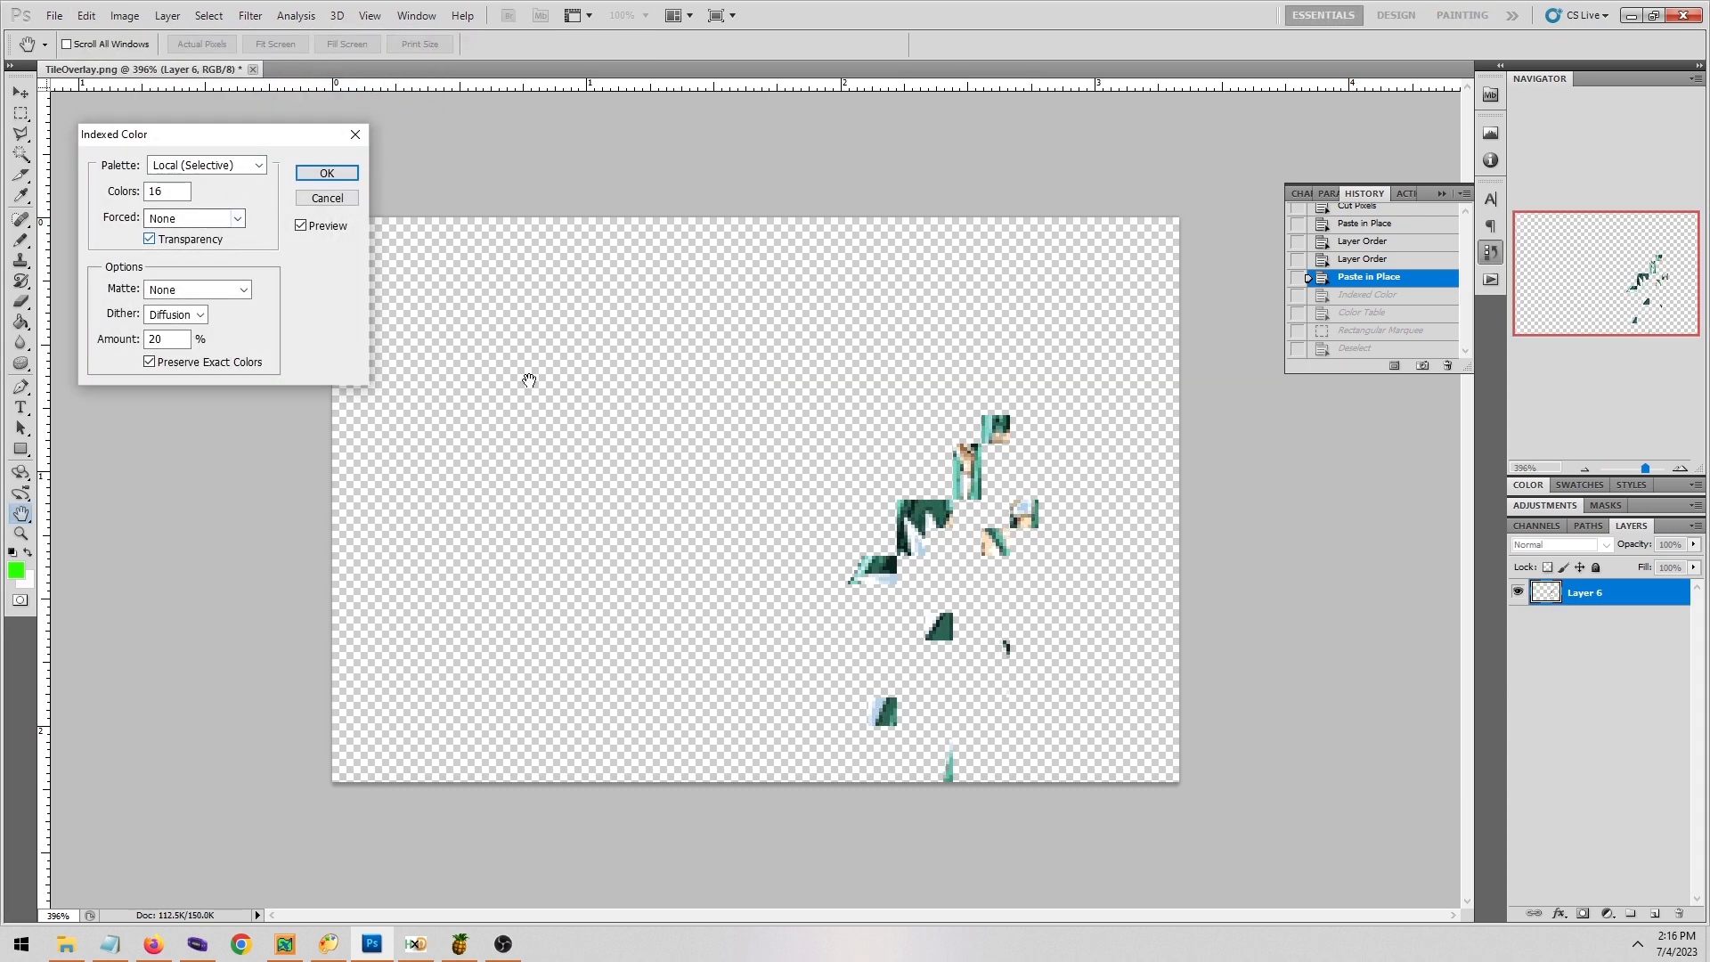
pyautogui.click(327, 173)
# Replace the transparent last entry in the color table with the foreground green 2aff00 and apply it.
pyautogui.click(125, 15)
pyautogui.moveTo(296, 15)
pyautogui.moveTo(125, 15)
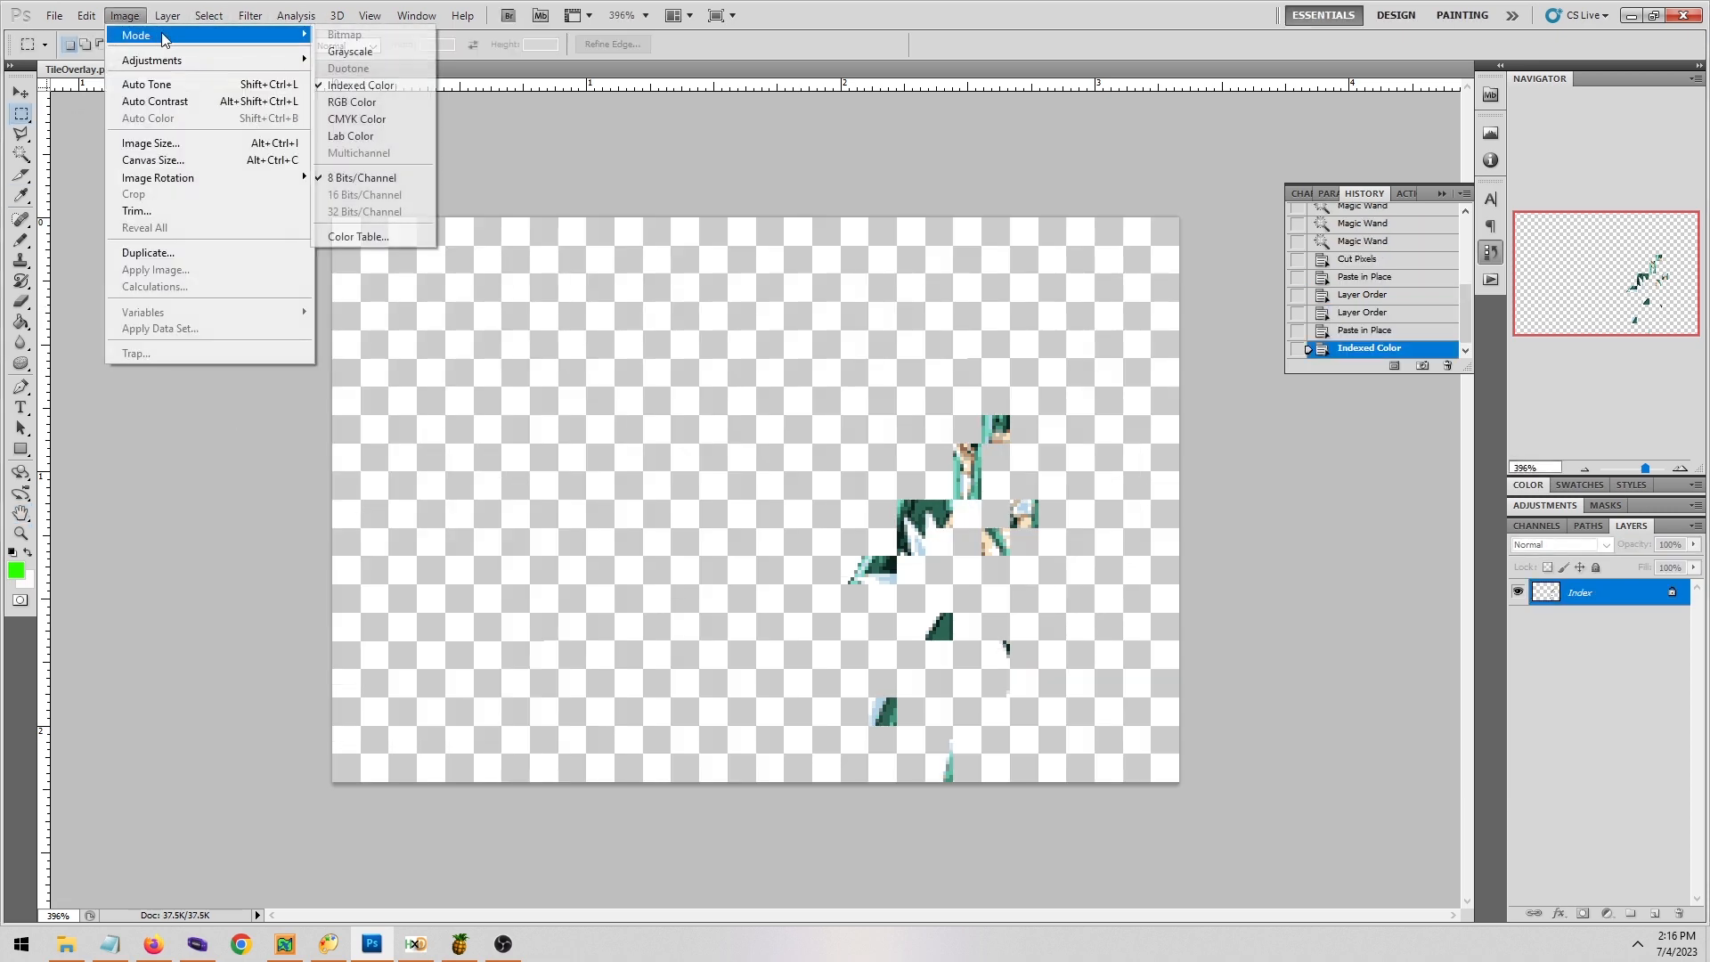
pyautogui.click(365, 231)
pyautogui.click(374, 222)
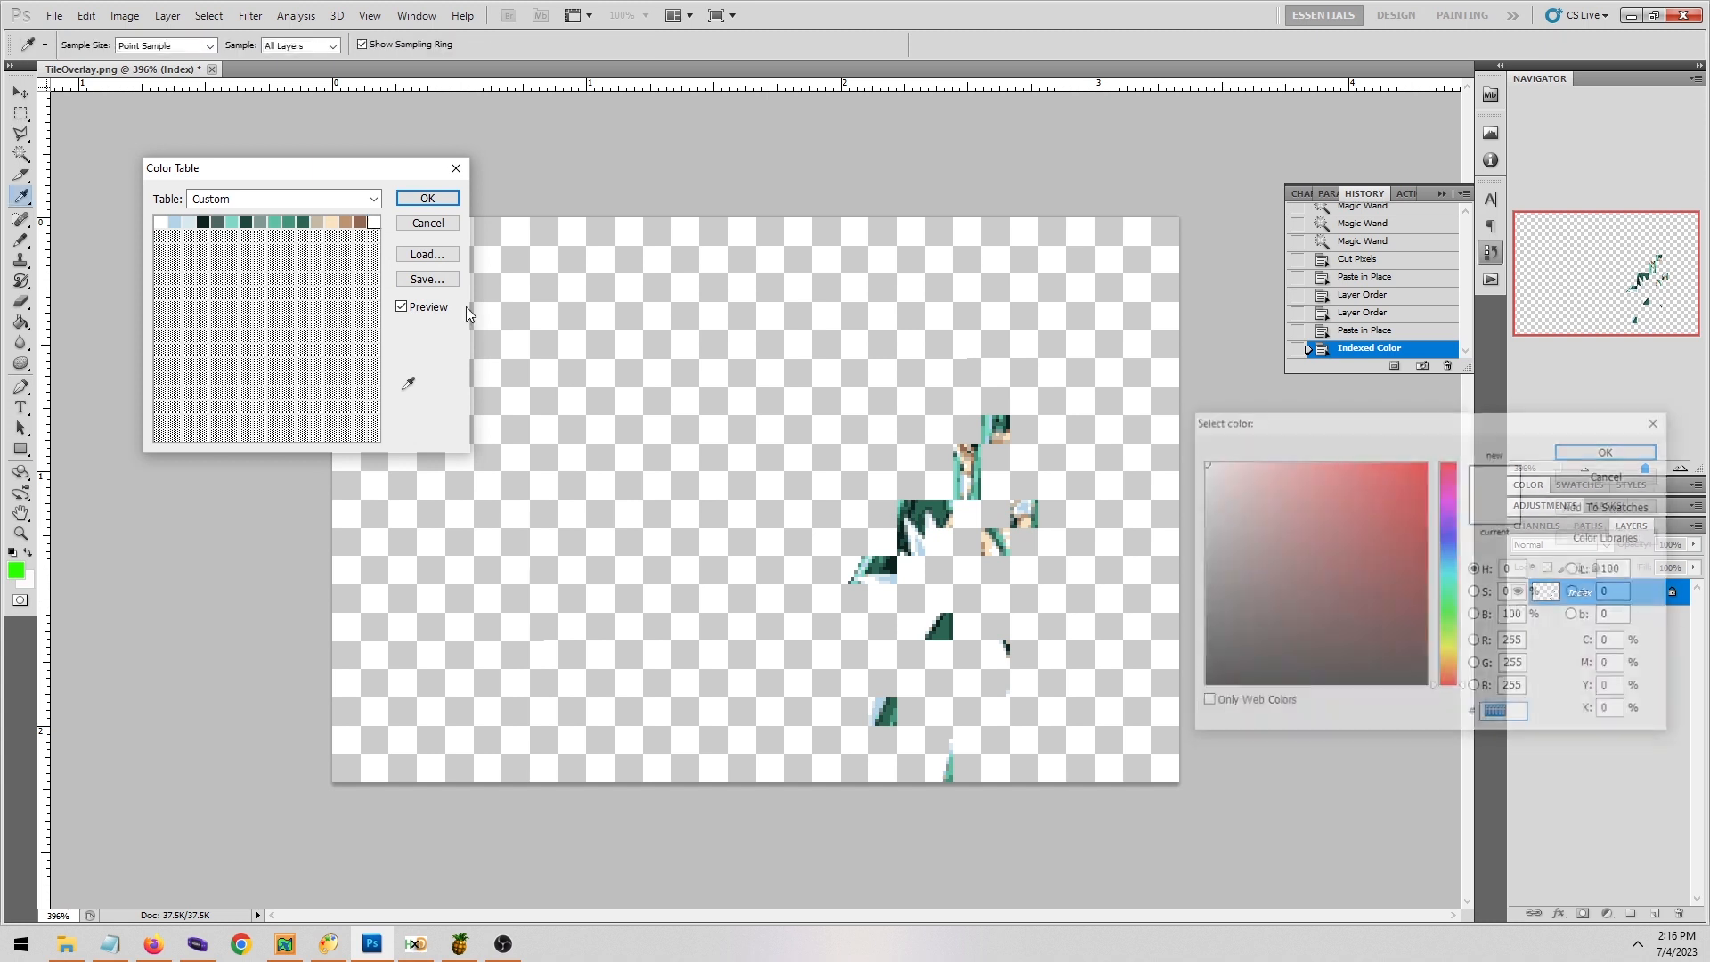
pyautogui.click(21, 567)
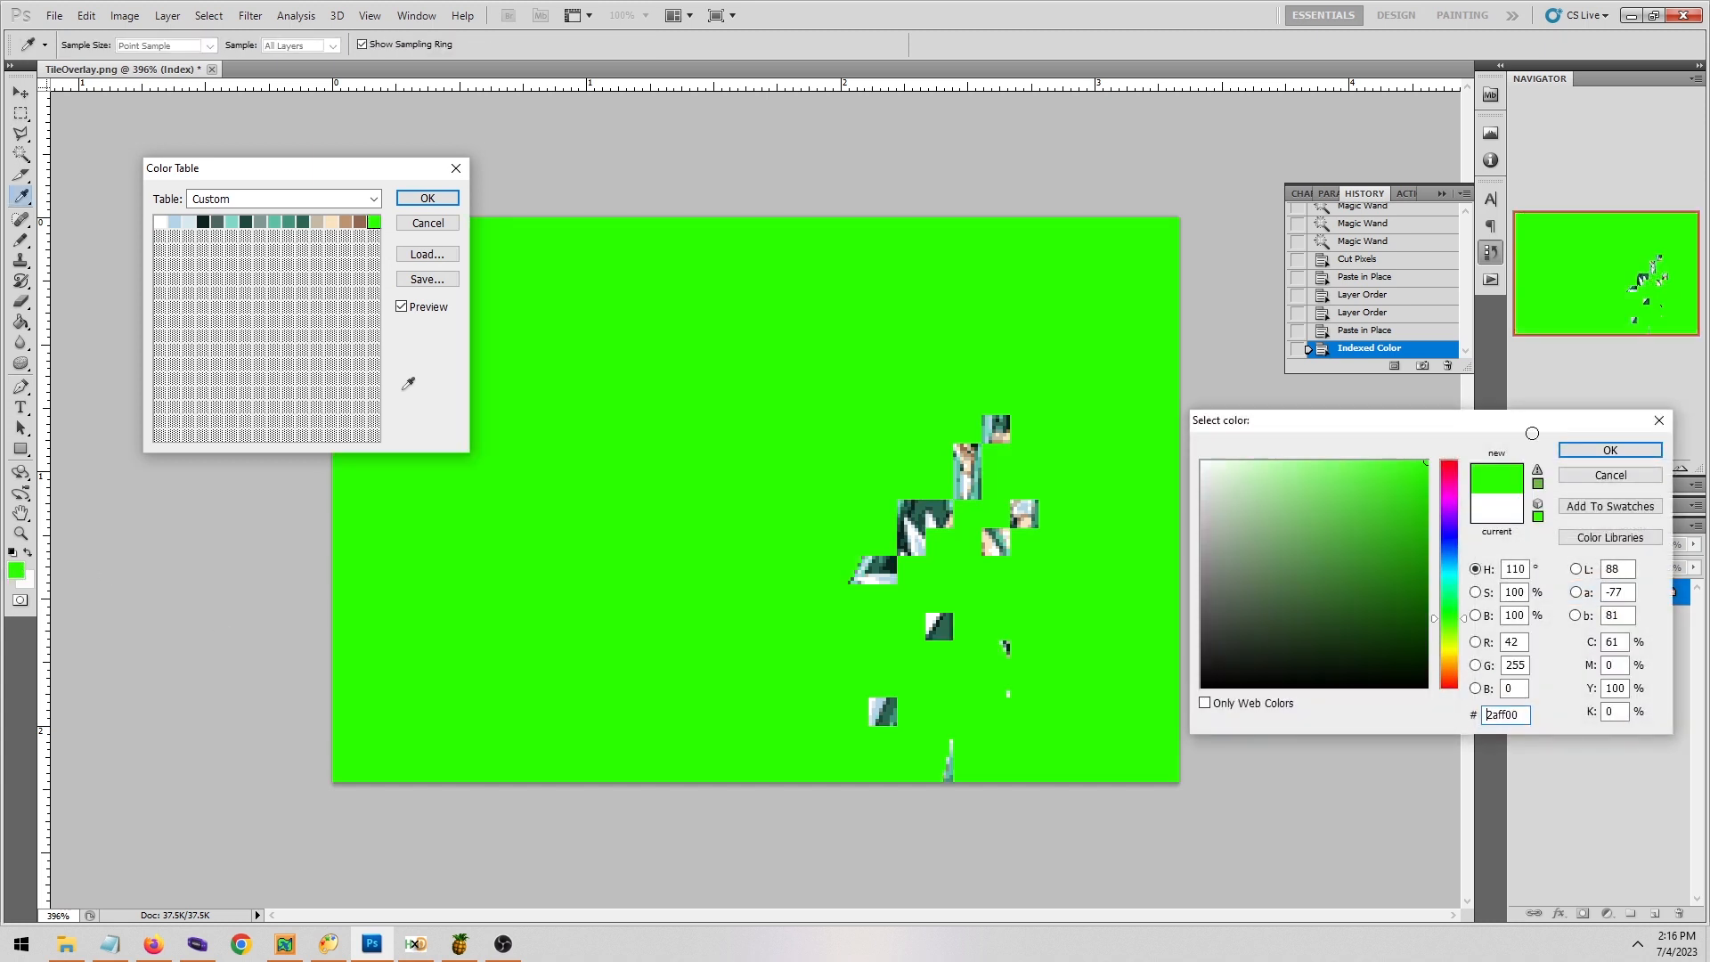
pyautogui.click(1610, 450)
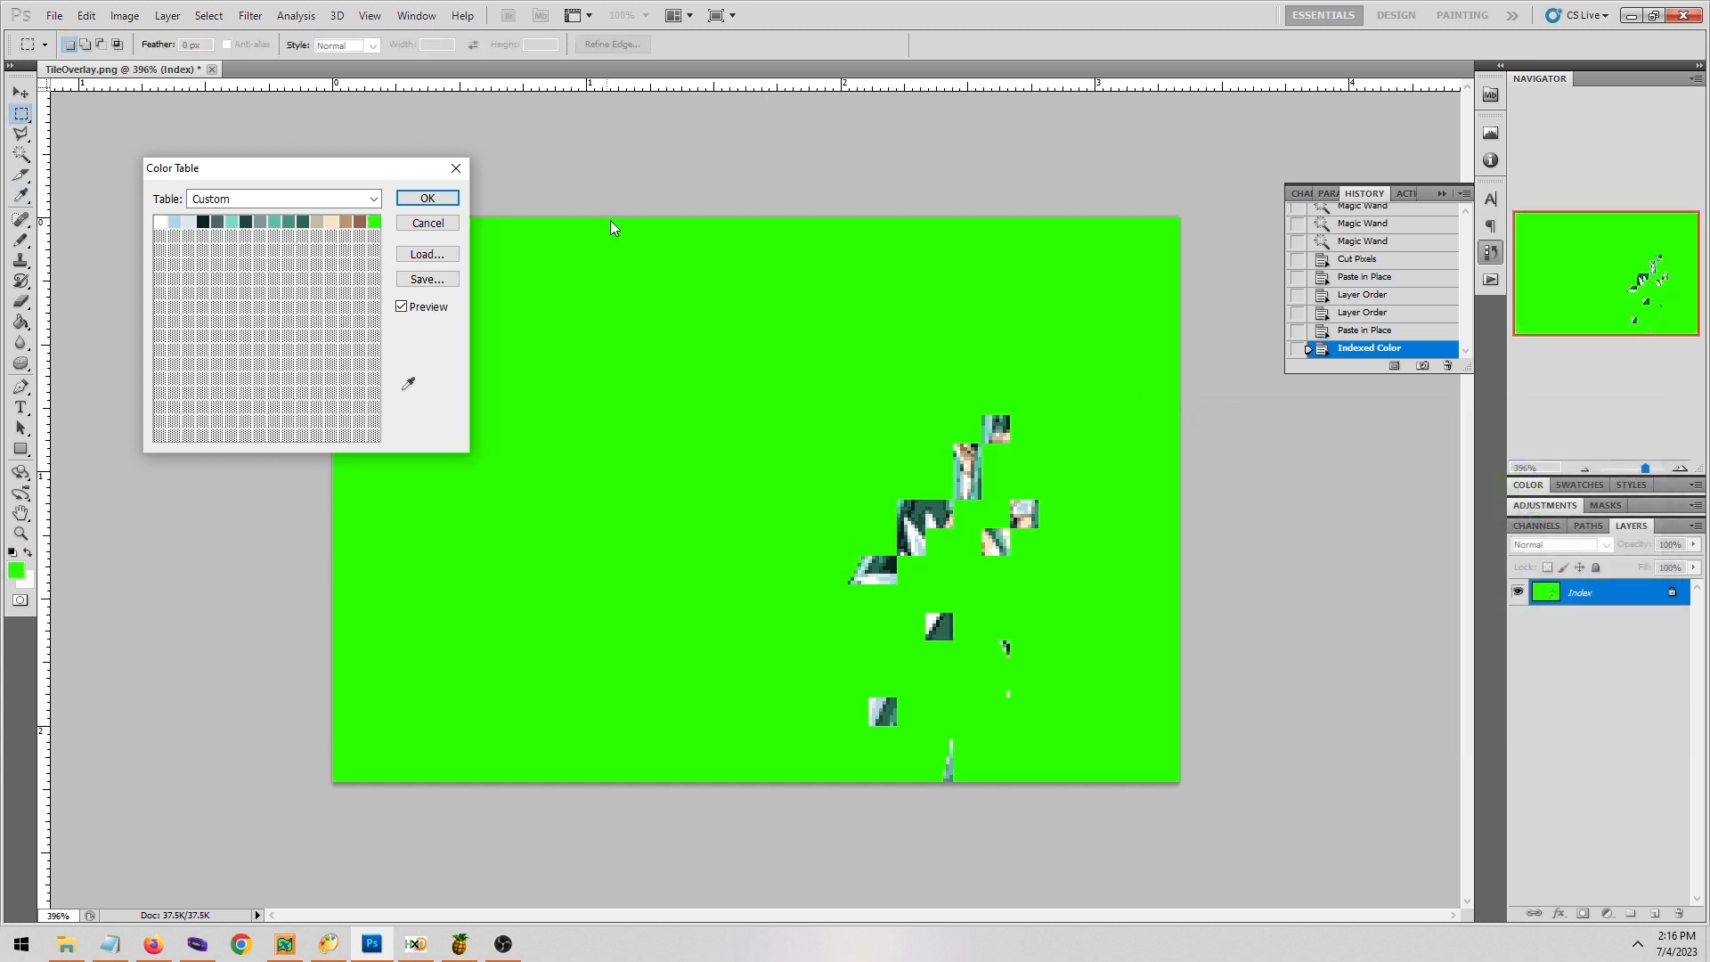
pyautogui.click(428, 198)
# Copy the whole indexed canvas, return to the last Paste in Place history state, and paste it in place above Layer 5.
pyautogui.click(237, 161)
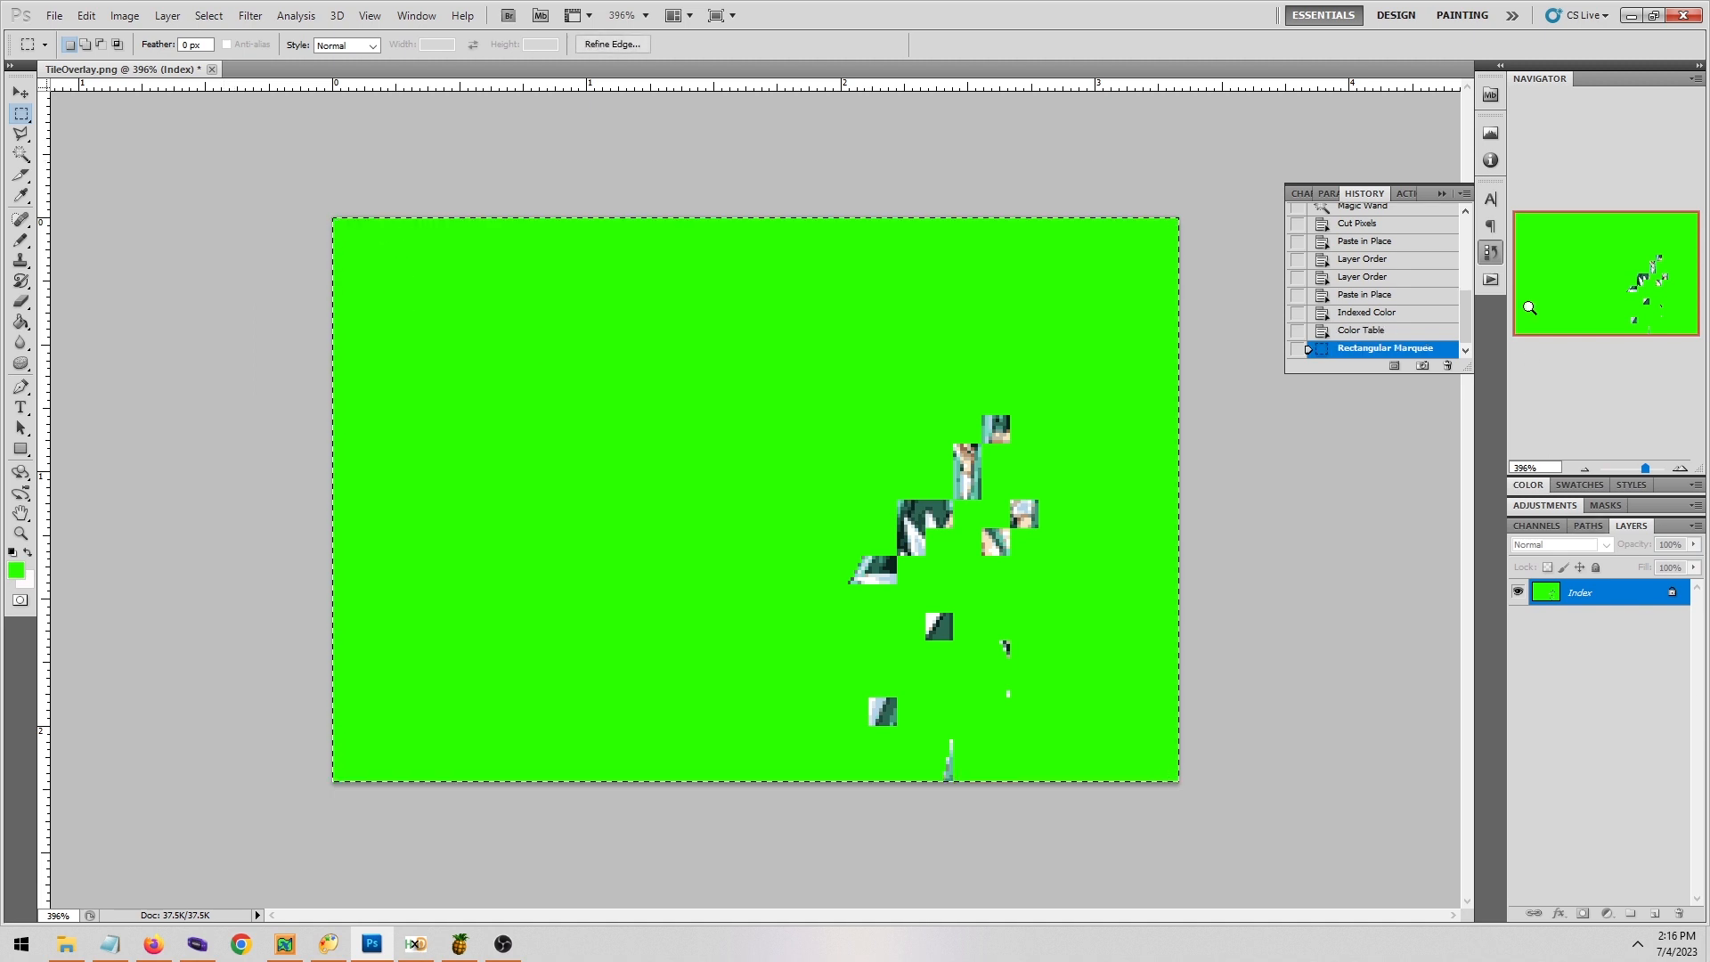
pyautogui.click(1396, 296)
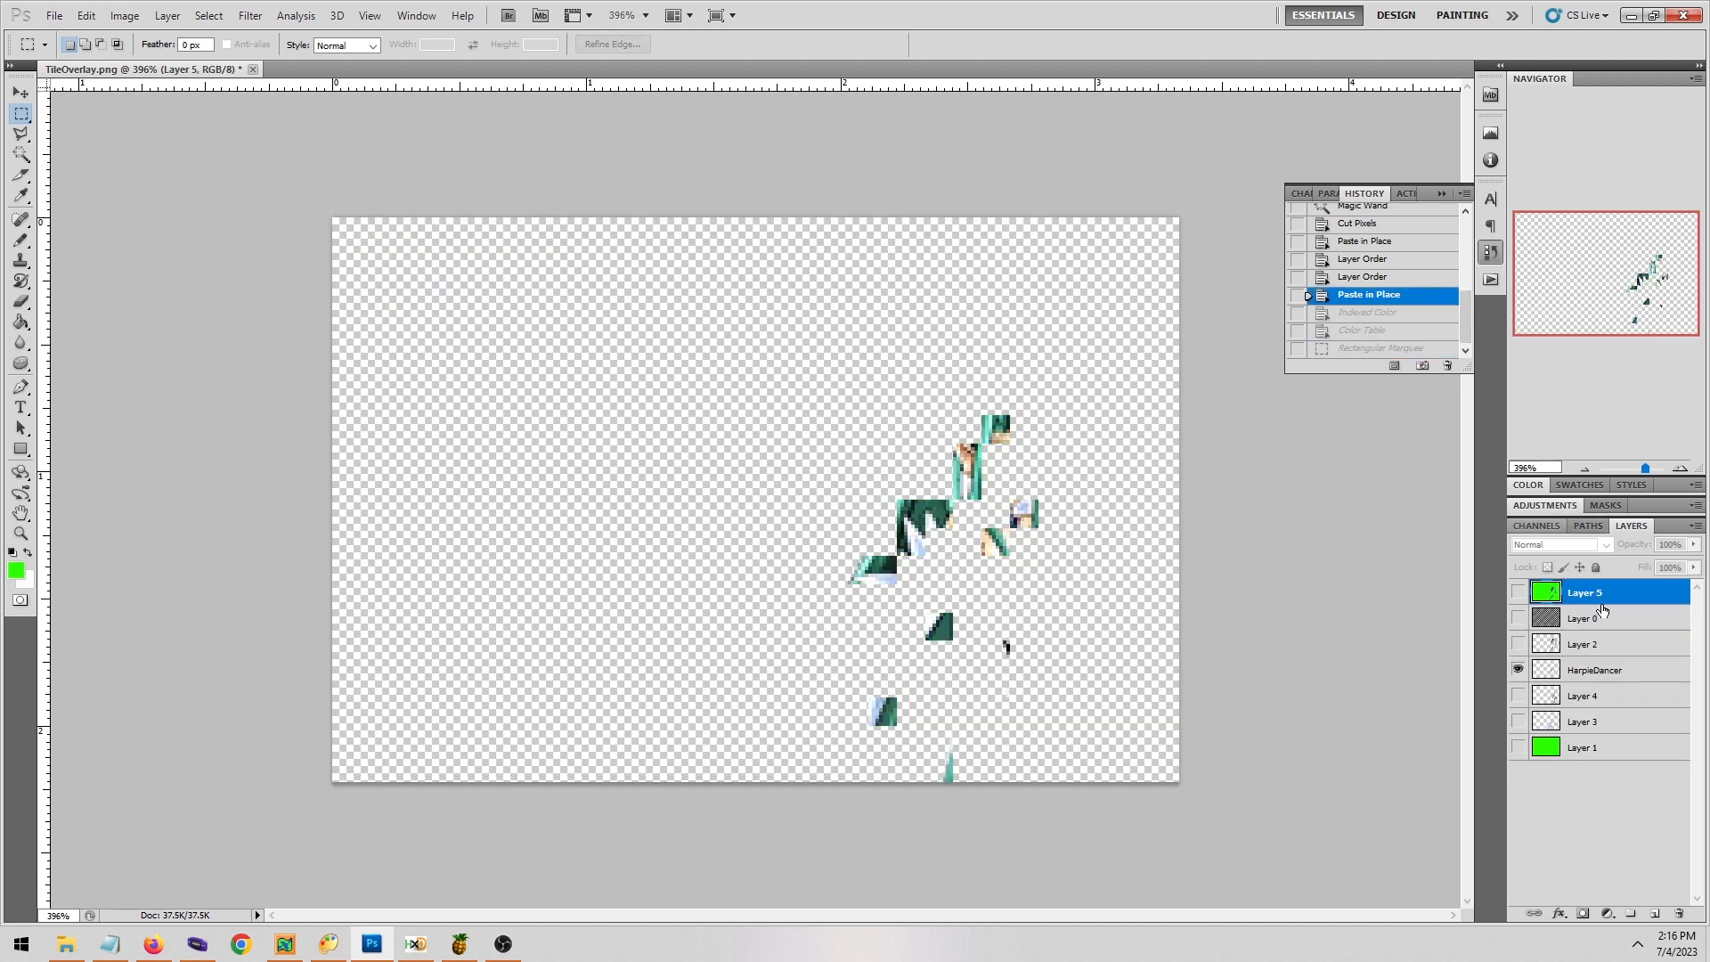
pyautogui.hotkey('ctrl', 'shift', 'v')
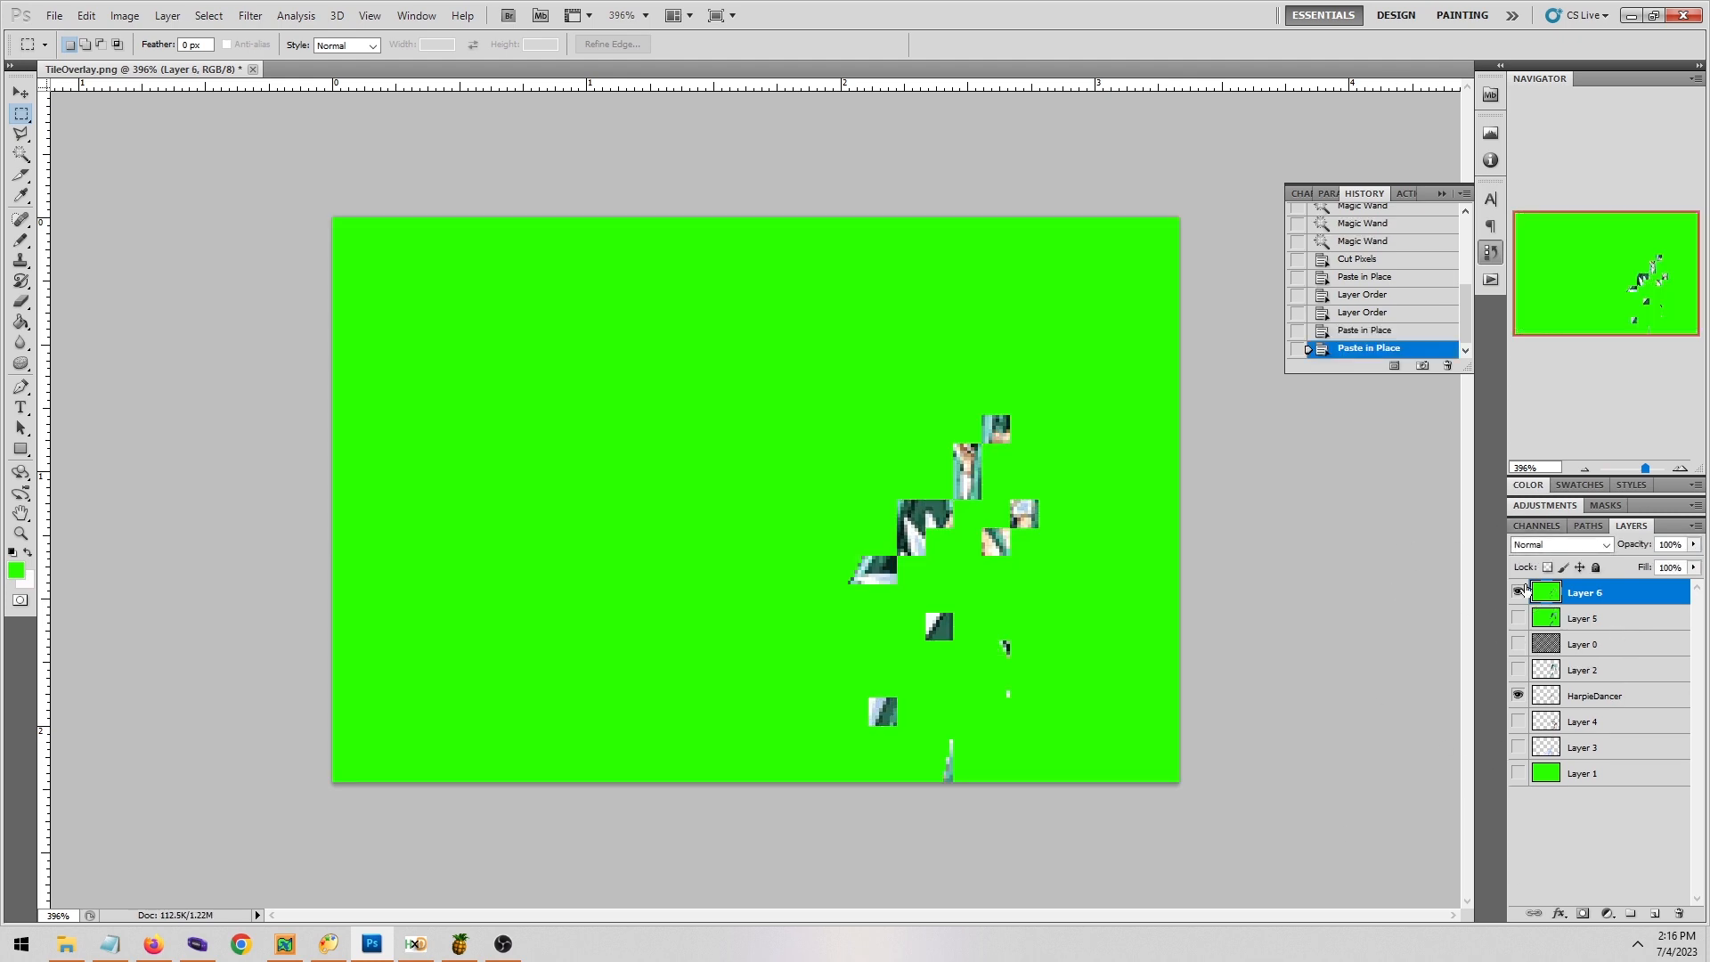
# Convert the pasted green-background tile image to Indexed Color, merging layers, using the Exact palette without transparency.
pyautogui.click(125, 15)
pyautogui.moveTo(223, 35)
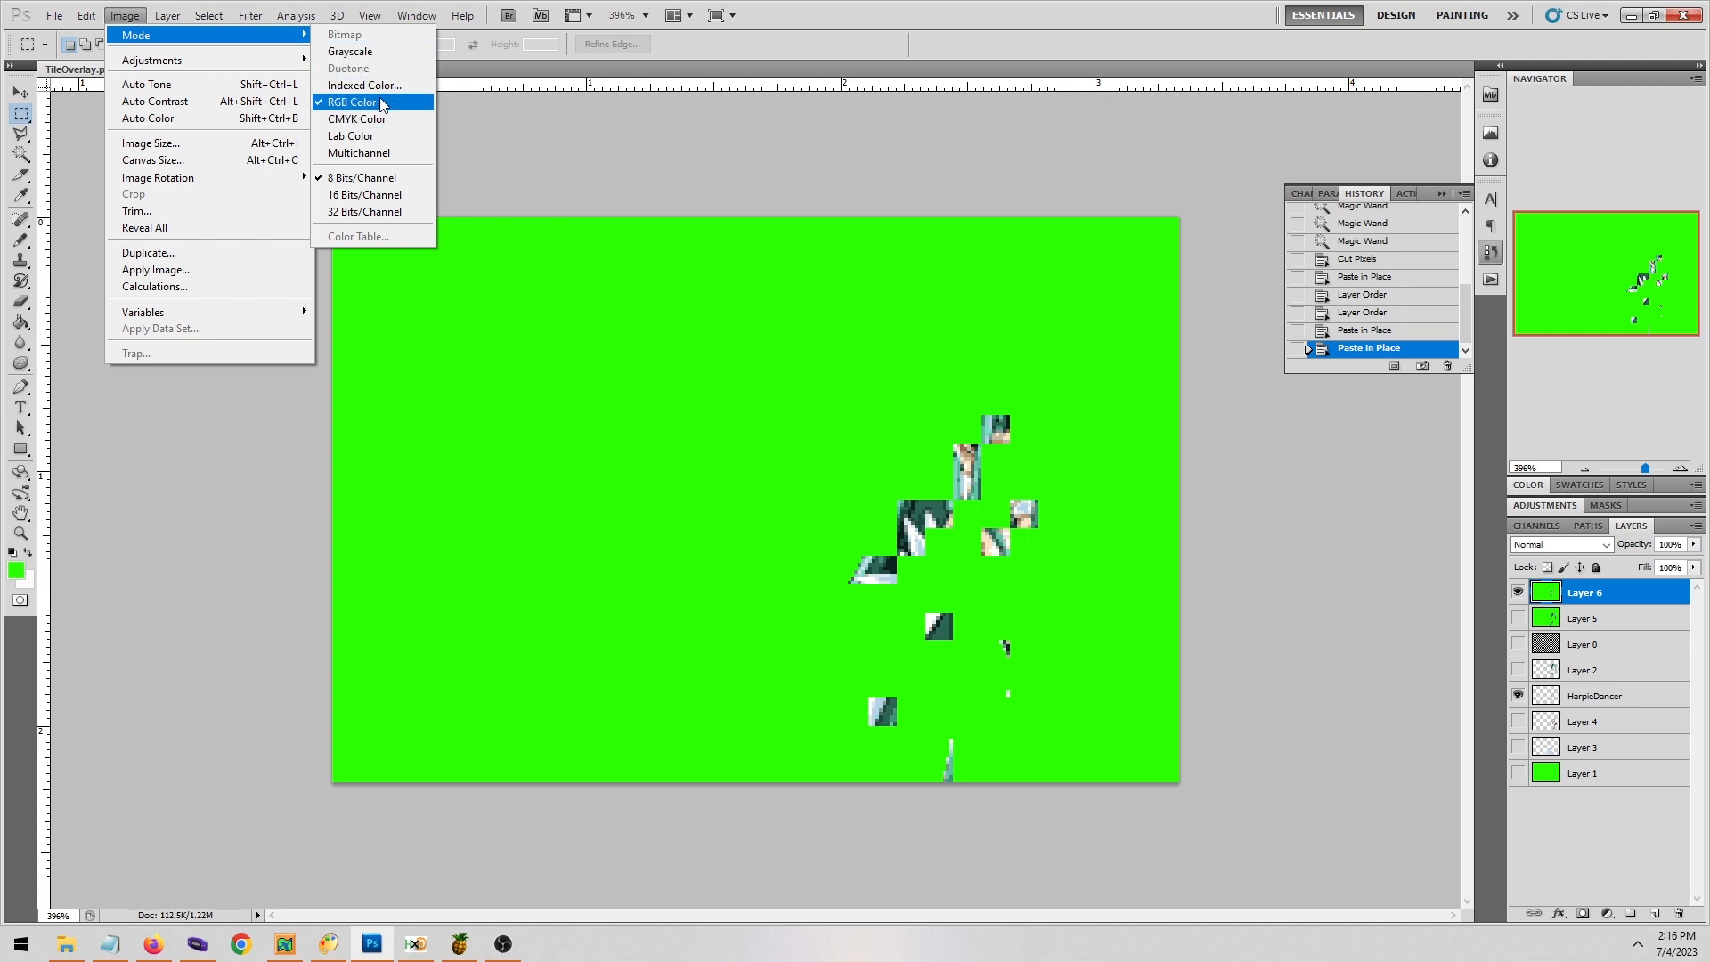
pyautogui.click(364, 84)
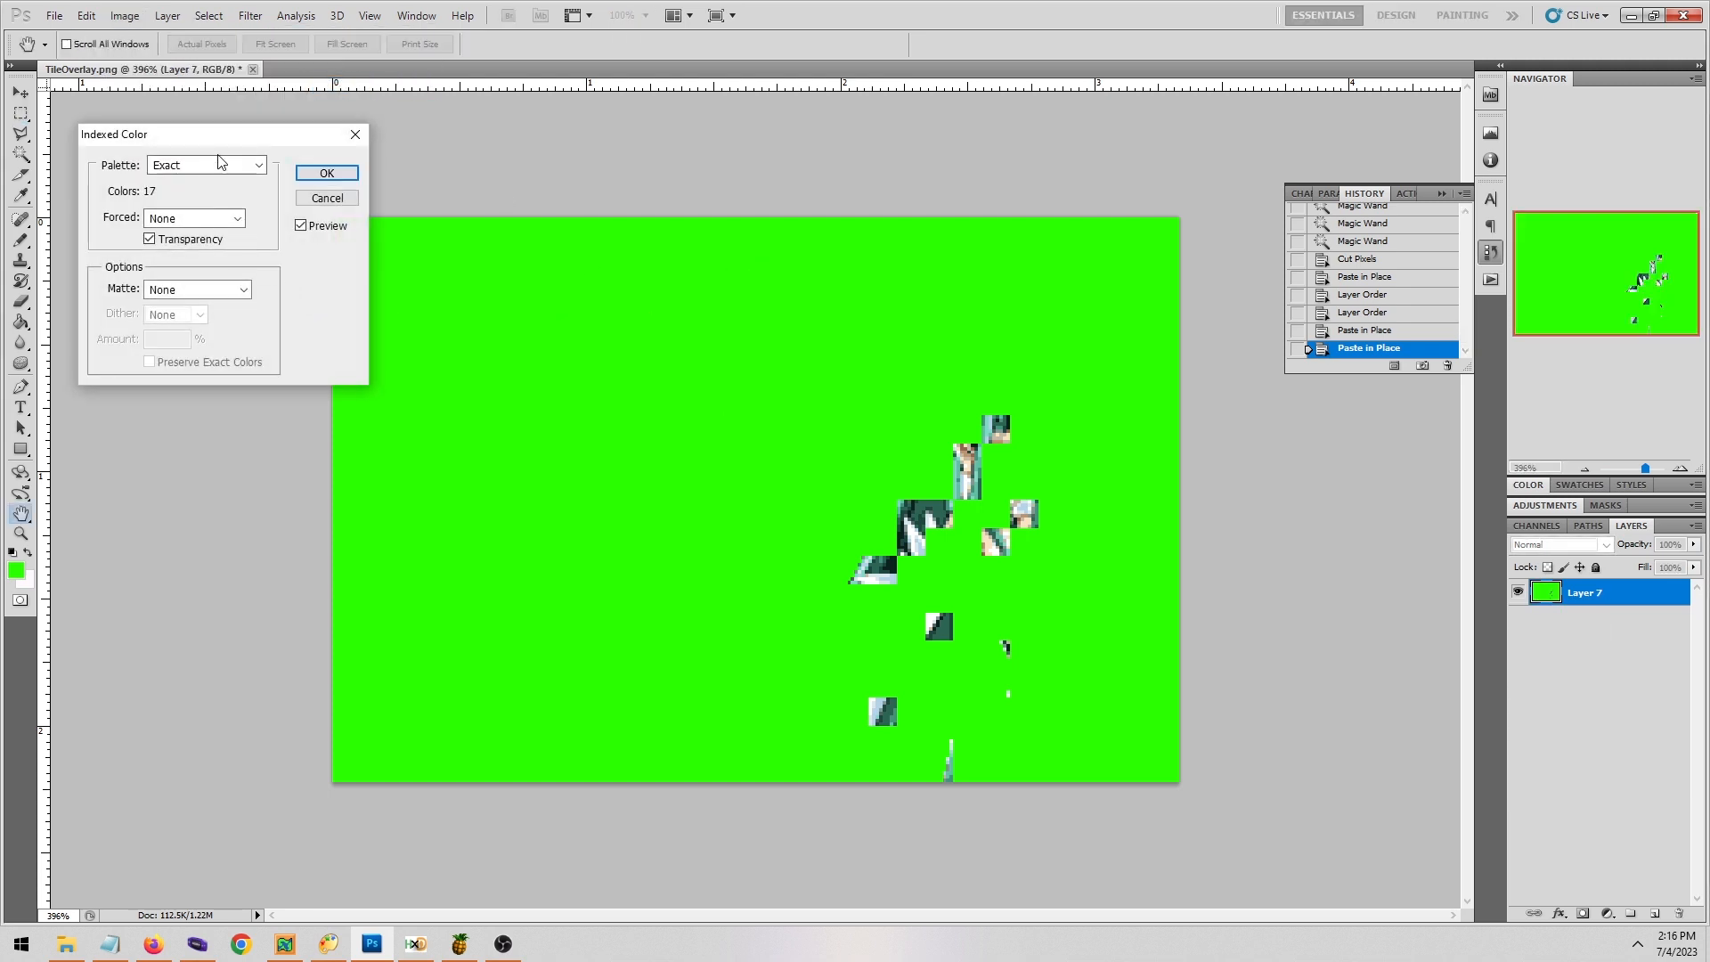
pyautogui.click(327, 173)
# Swap two color table entries, setting the first entry to green 2aff00 and the original green entry to b4d4e8.
pyautogui.click(125, 16)
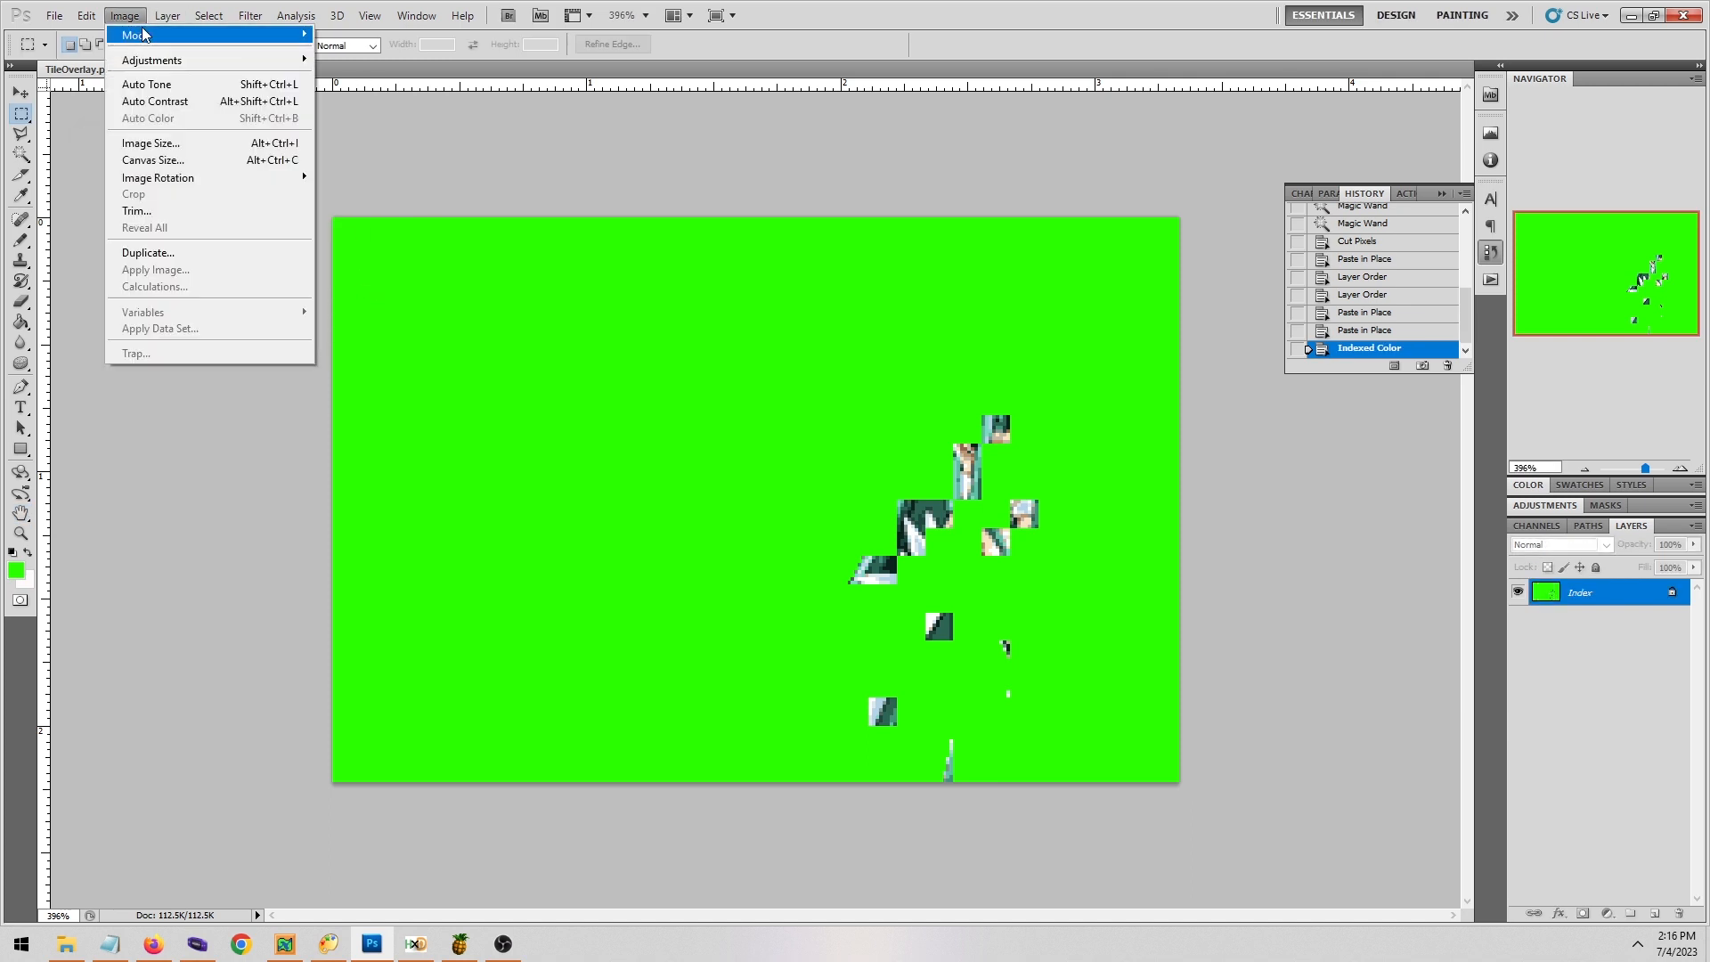
pyautogui.moveTo(134, 36)
pyautogui.click(365, 237)
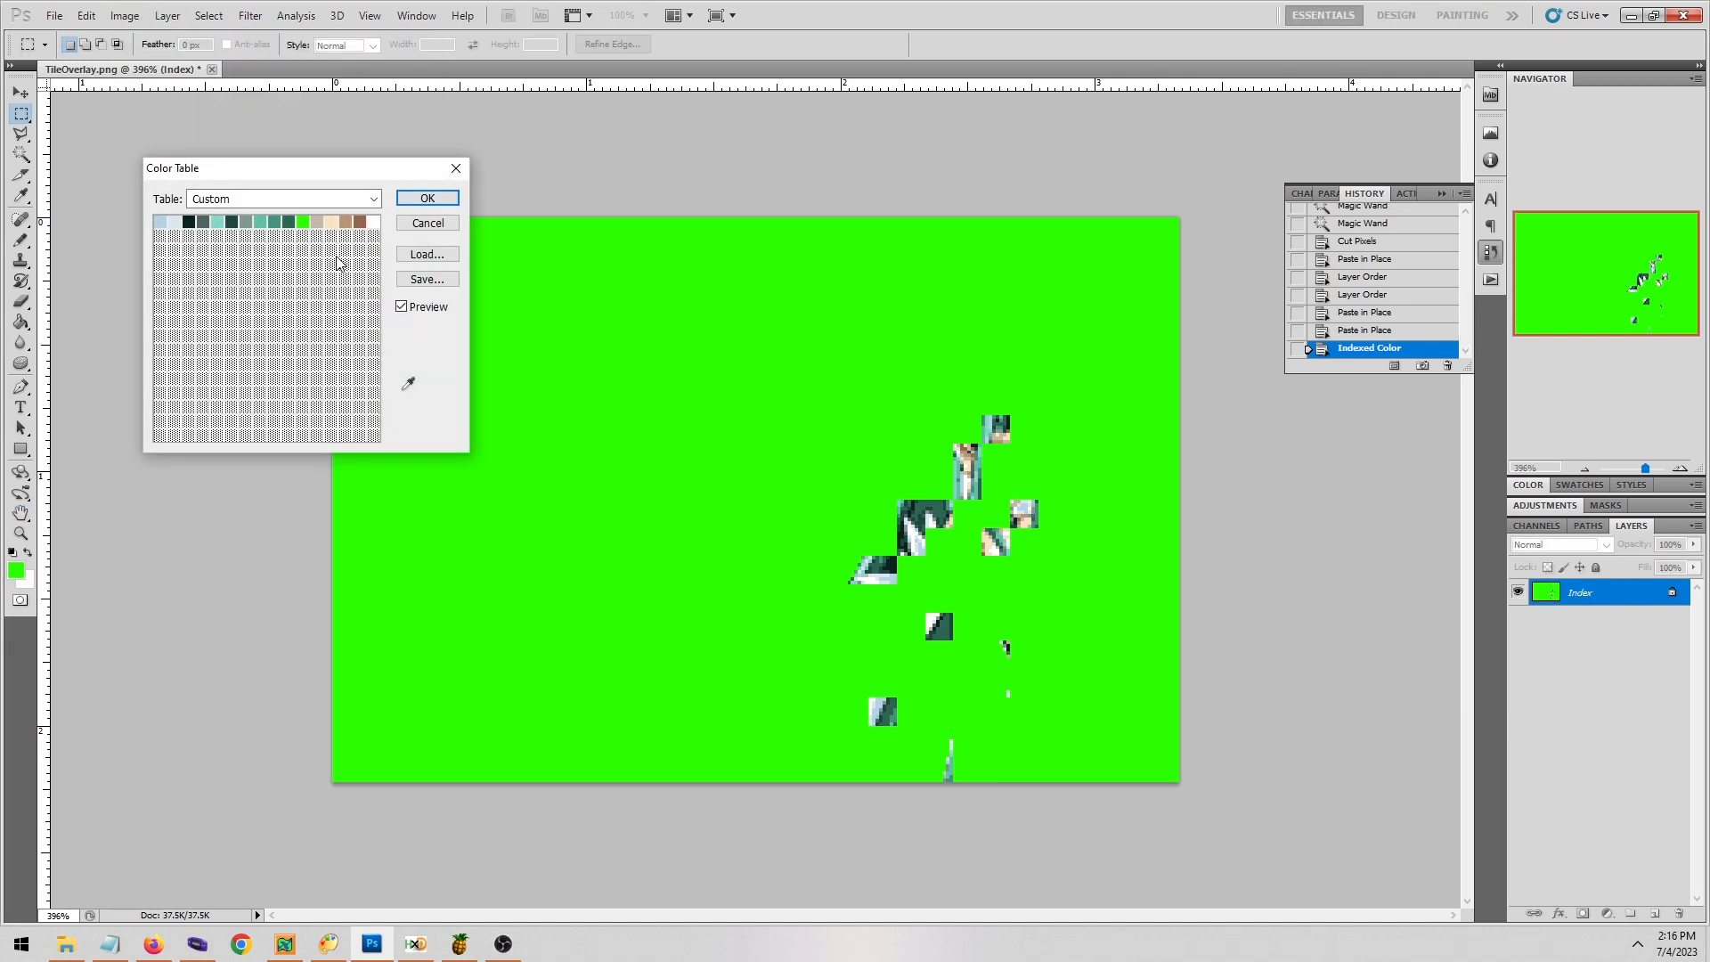
pyautogui.click(159, 222)
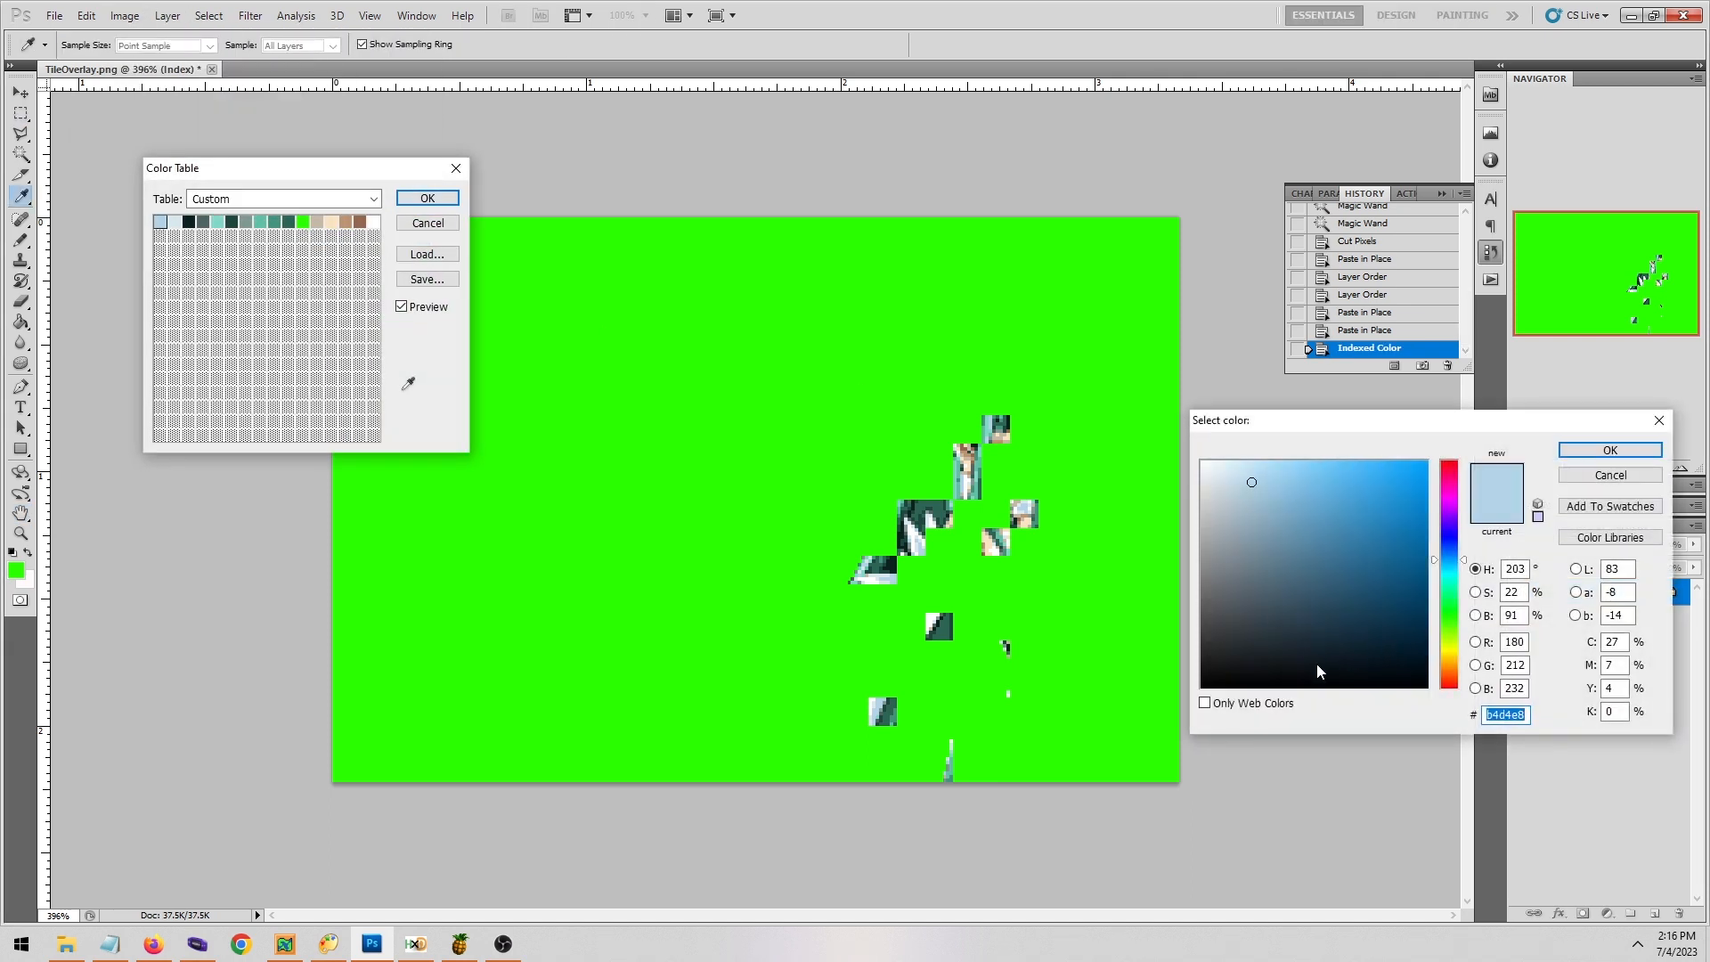
pyautogui.click(736, 438)
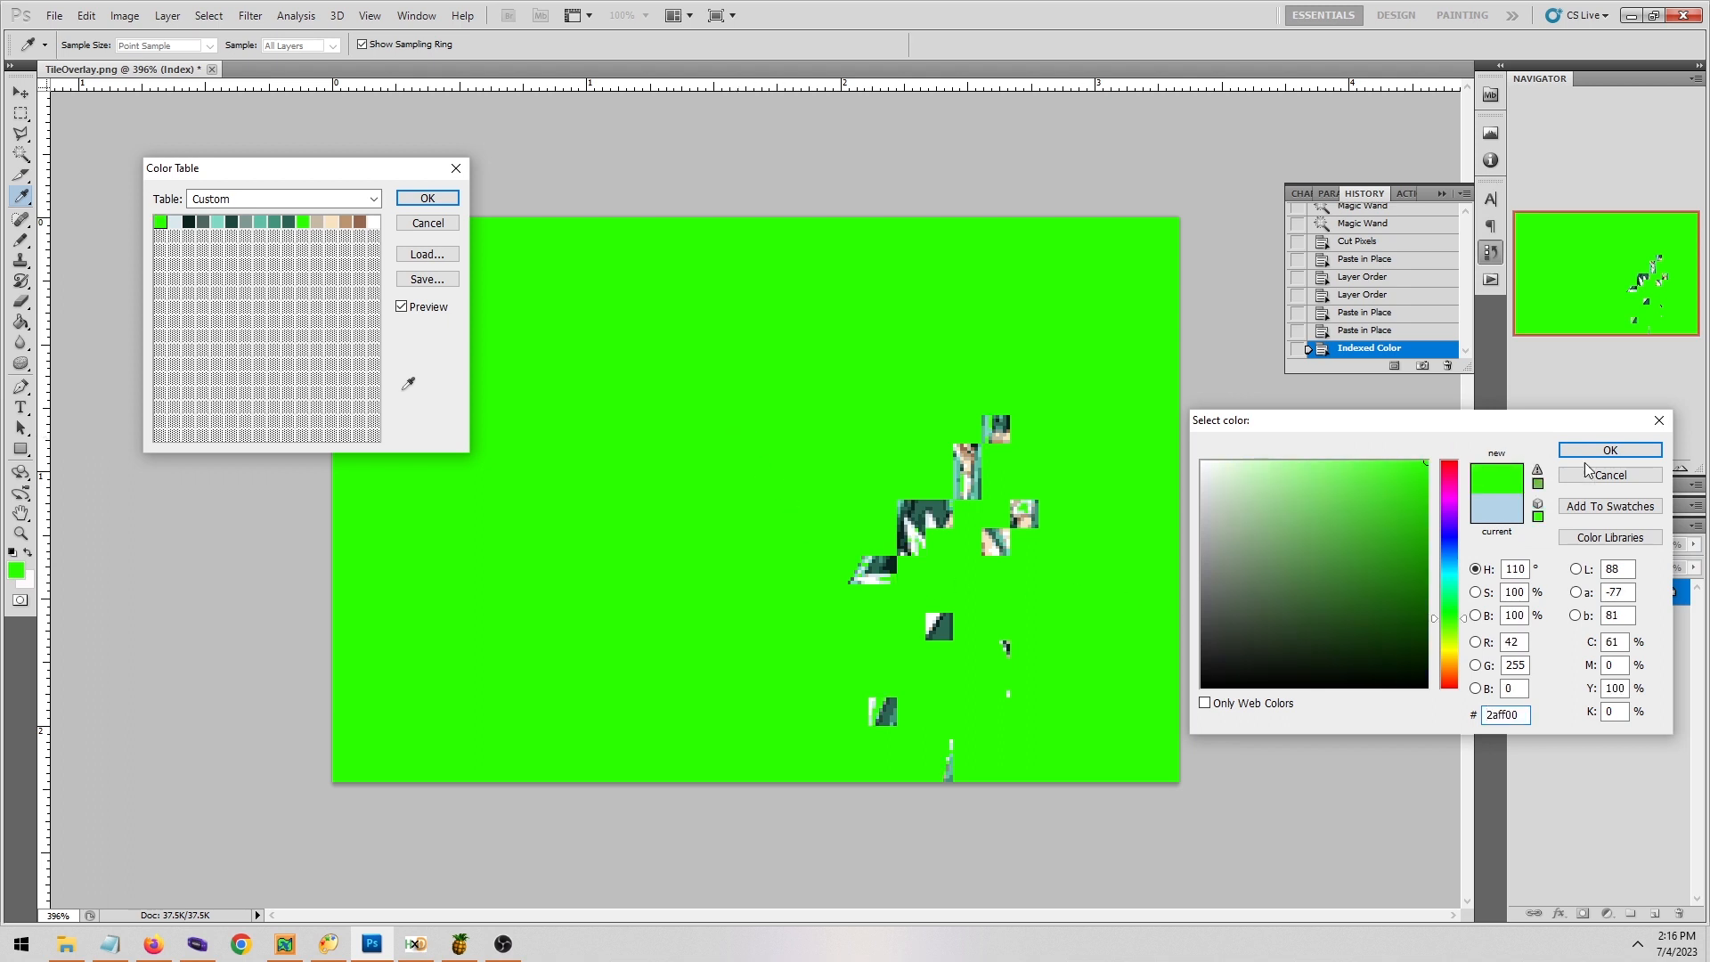
pyautogui.press('Return')
pyautogui.click(304, 223)
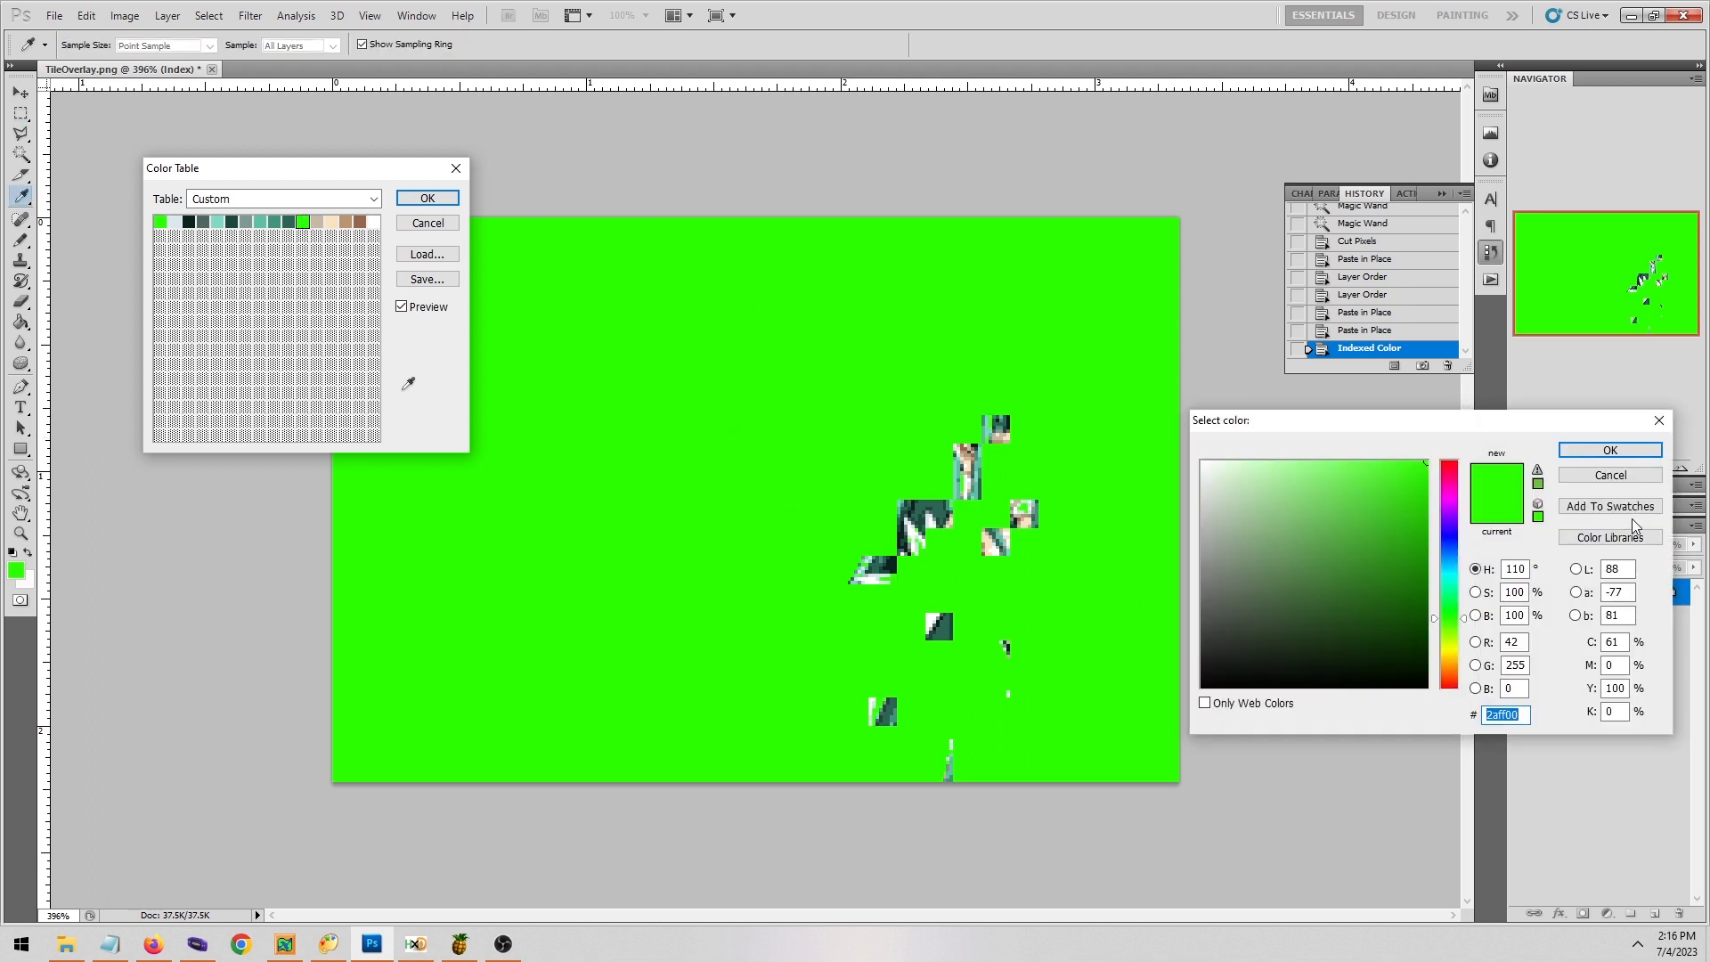
pyautogui.write('b4d4e8')
pyautogui.click(1611, 452)
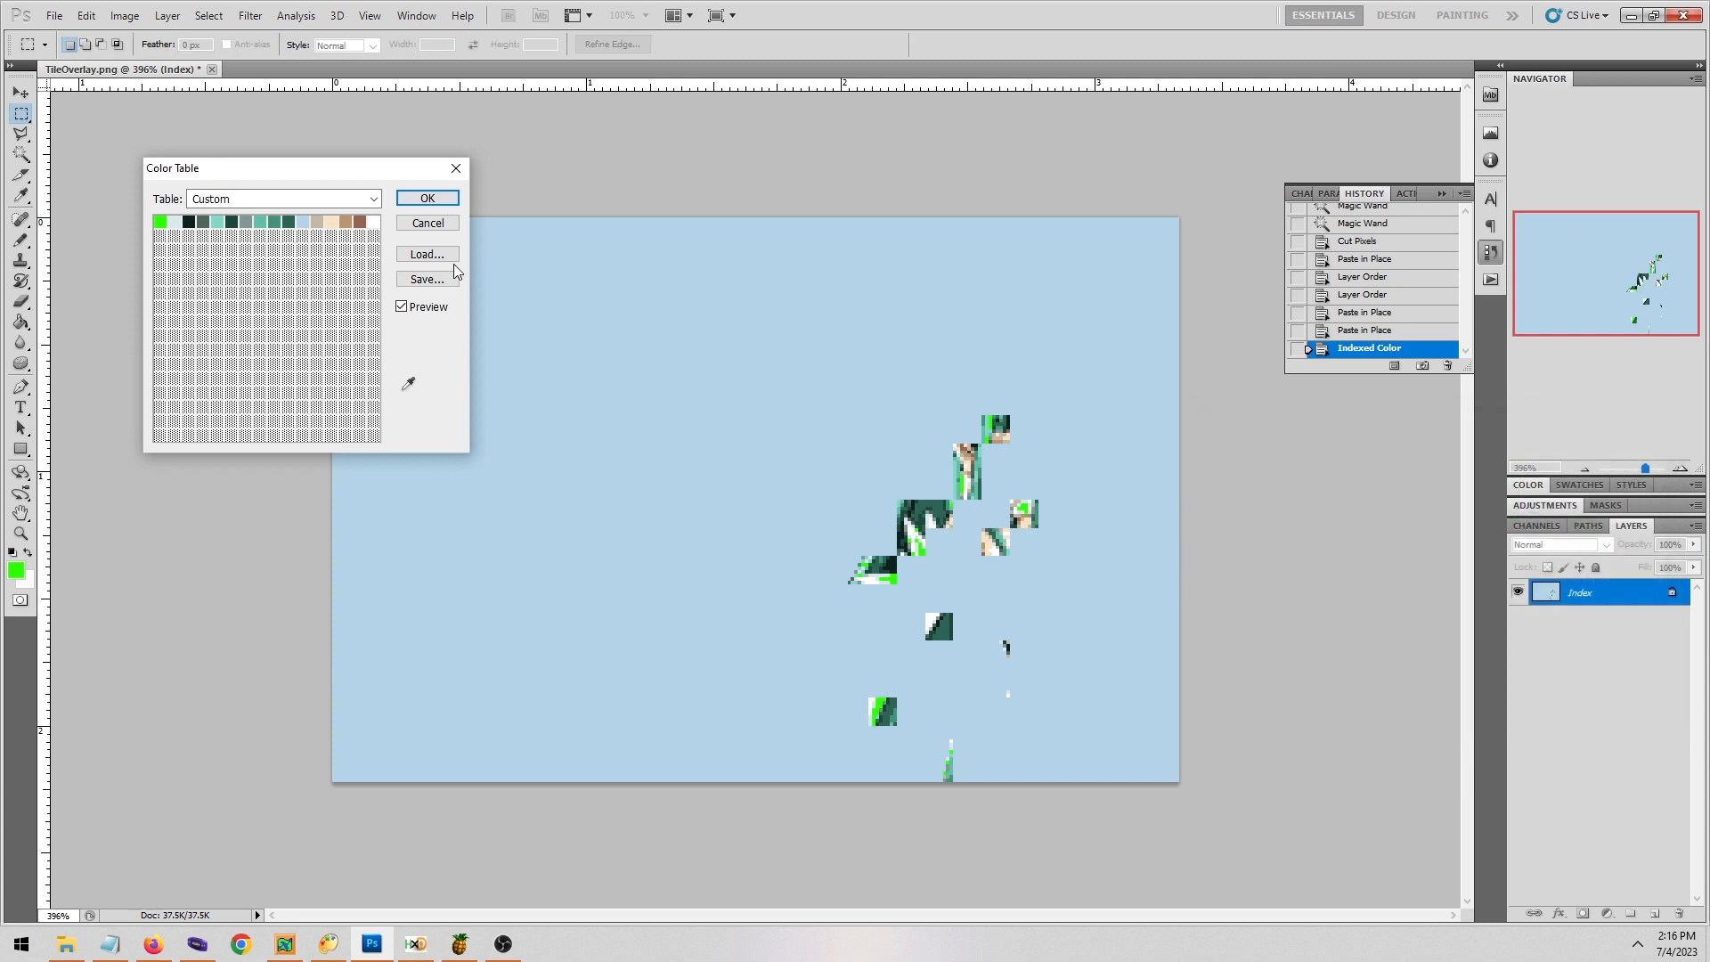
# Save this second color table as an ACT file in the Coinflip Tutorial folder and apply the table changes.
pyautogui.click(427, 280)
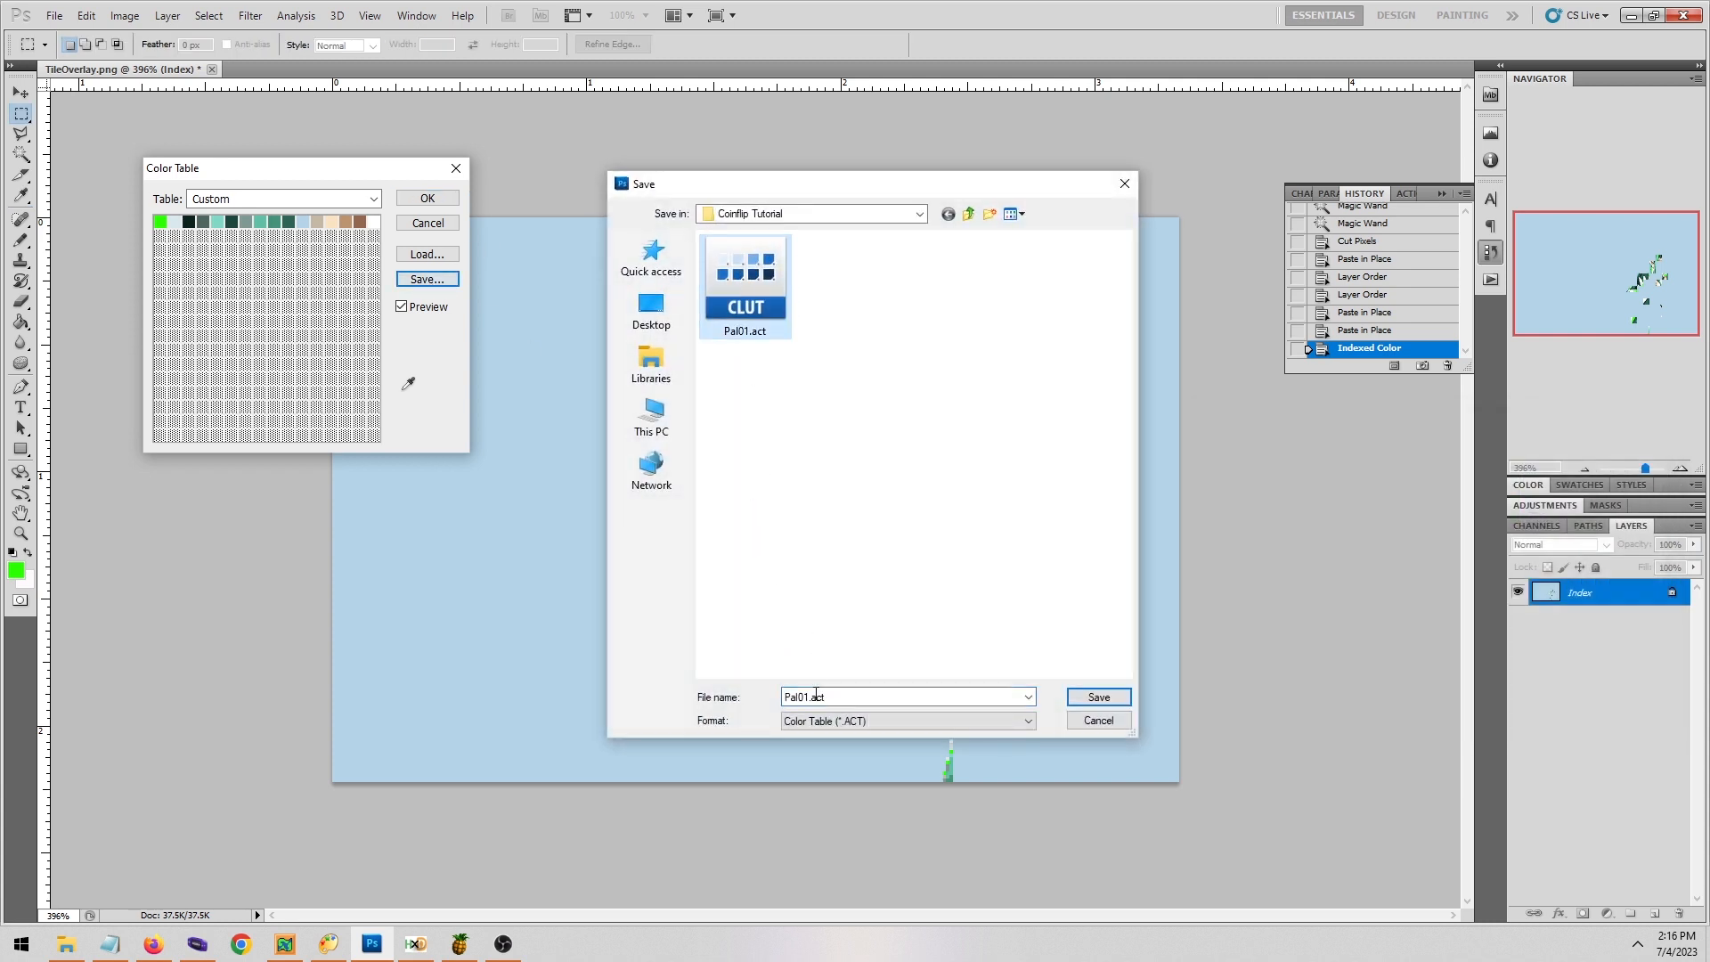
pyautogui.press('Return')
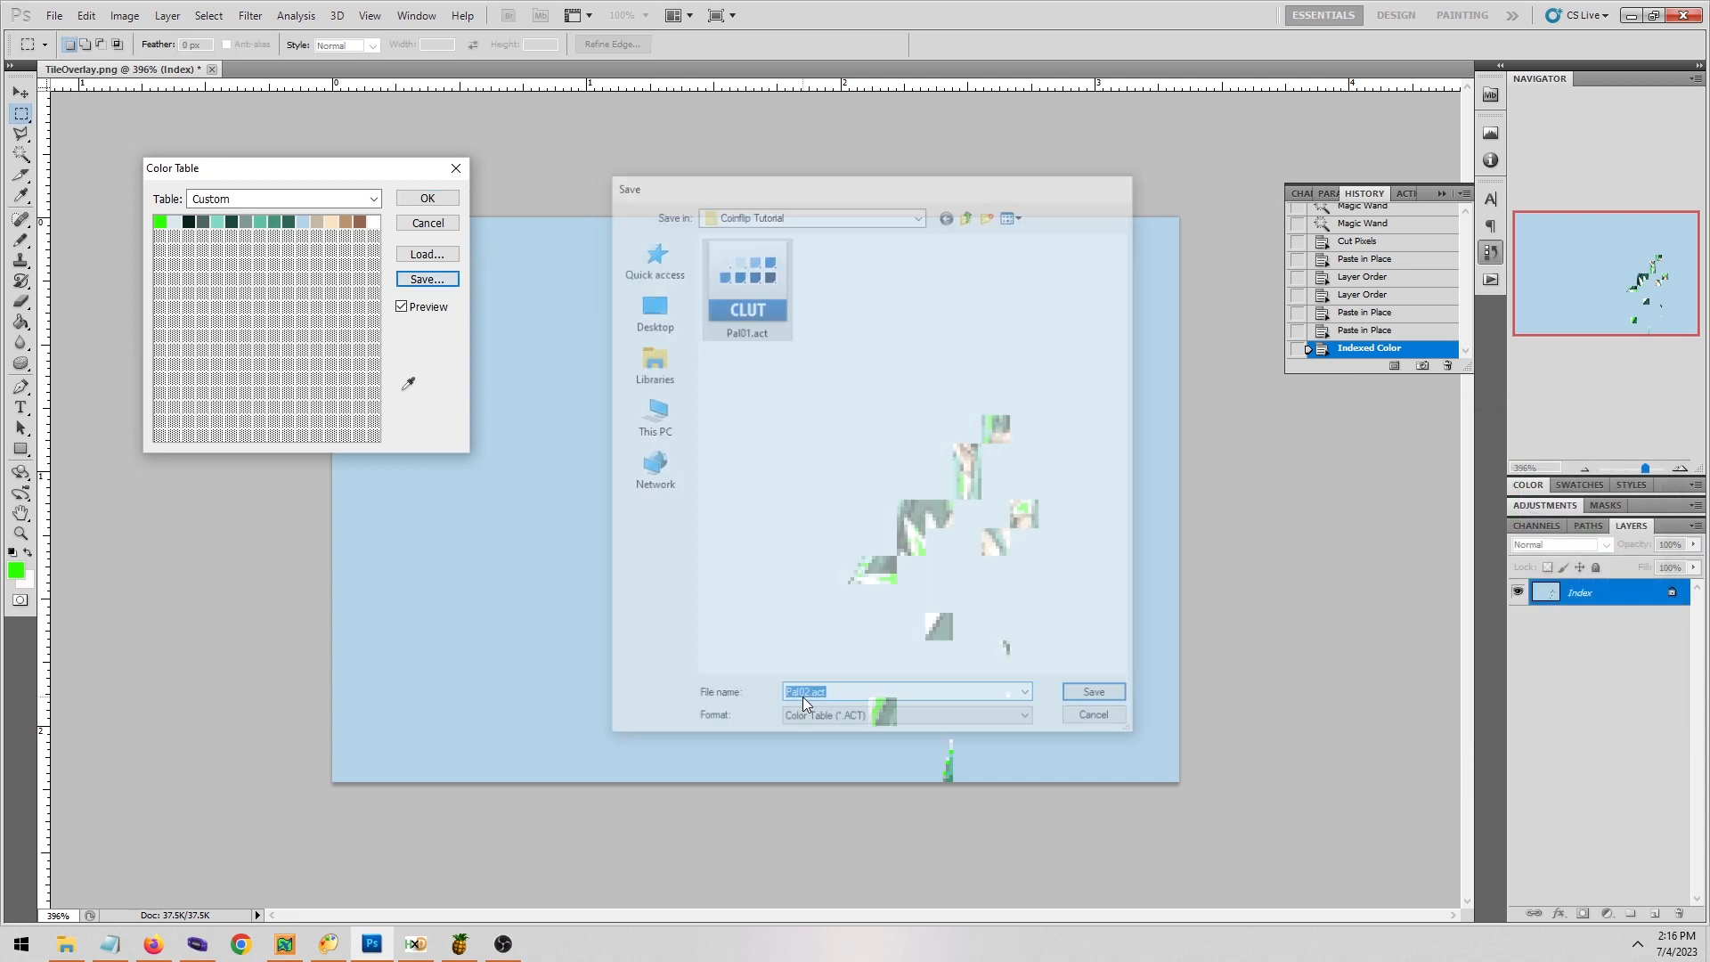
pyautogui.click(429, 199)
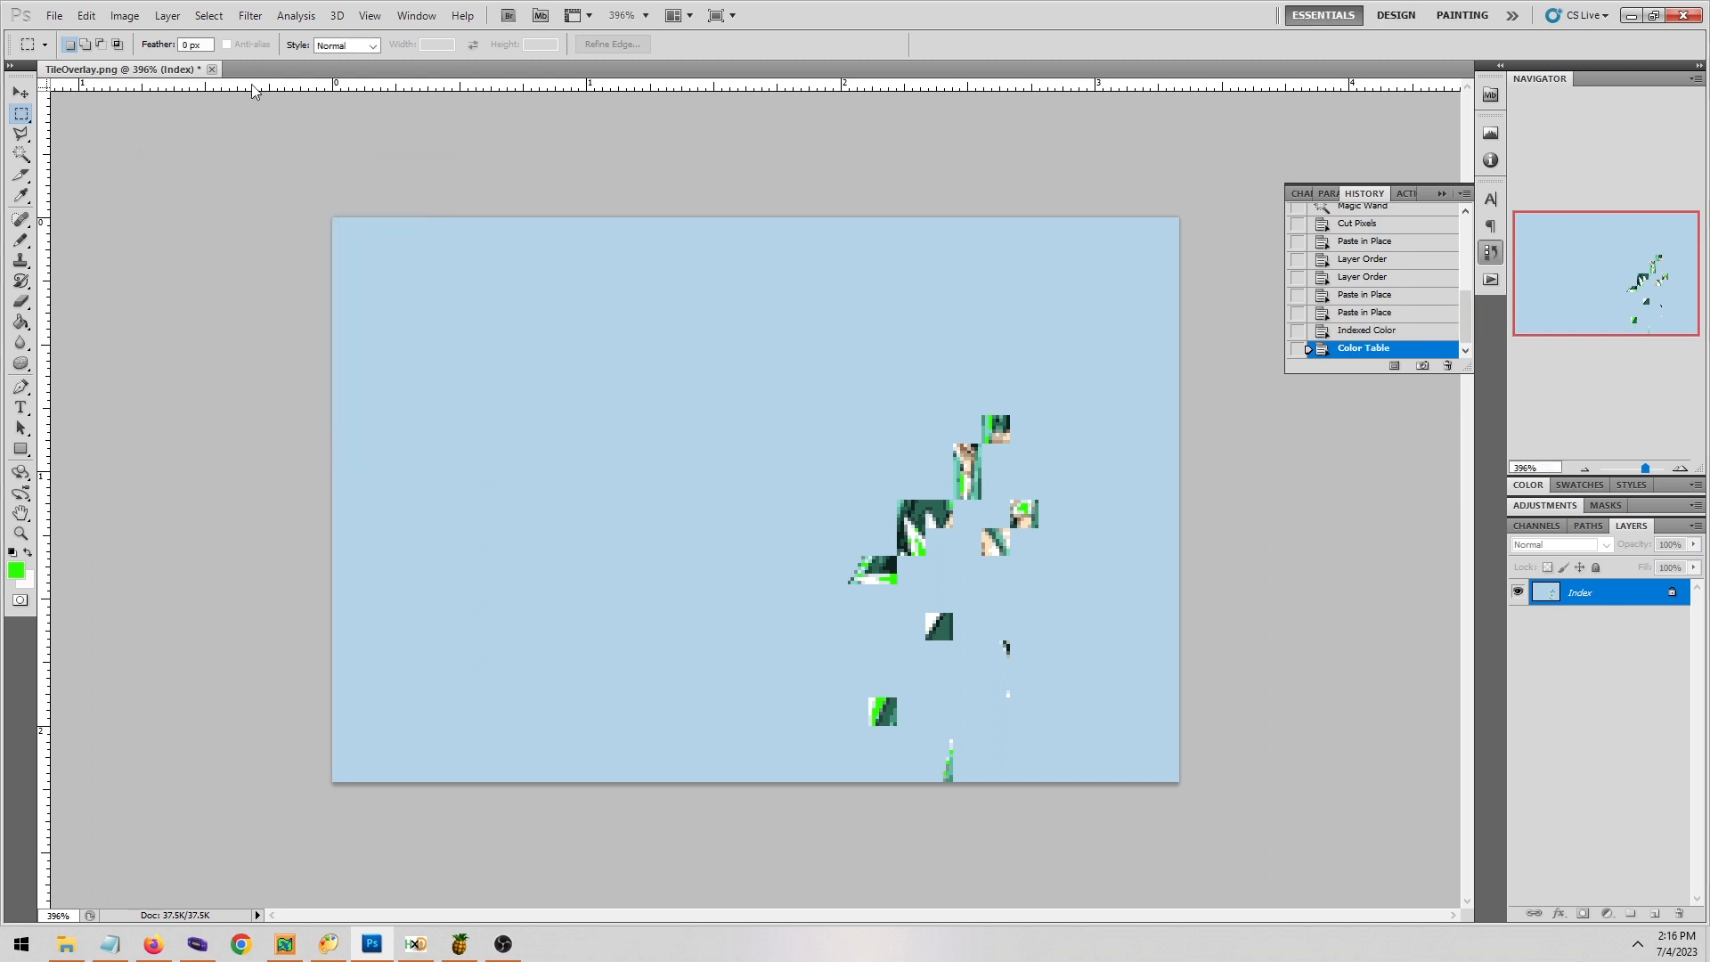
# Convert the light-blue-background tile image to RGB Color and back to Indexed Color.
pyautogui.click(126, 20)
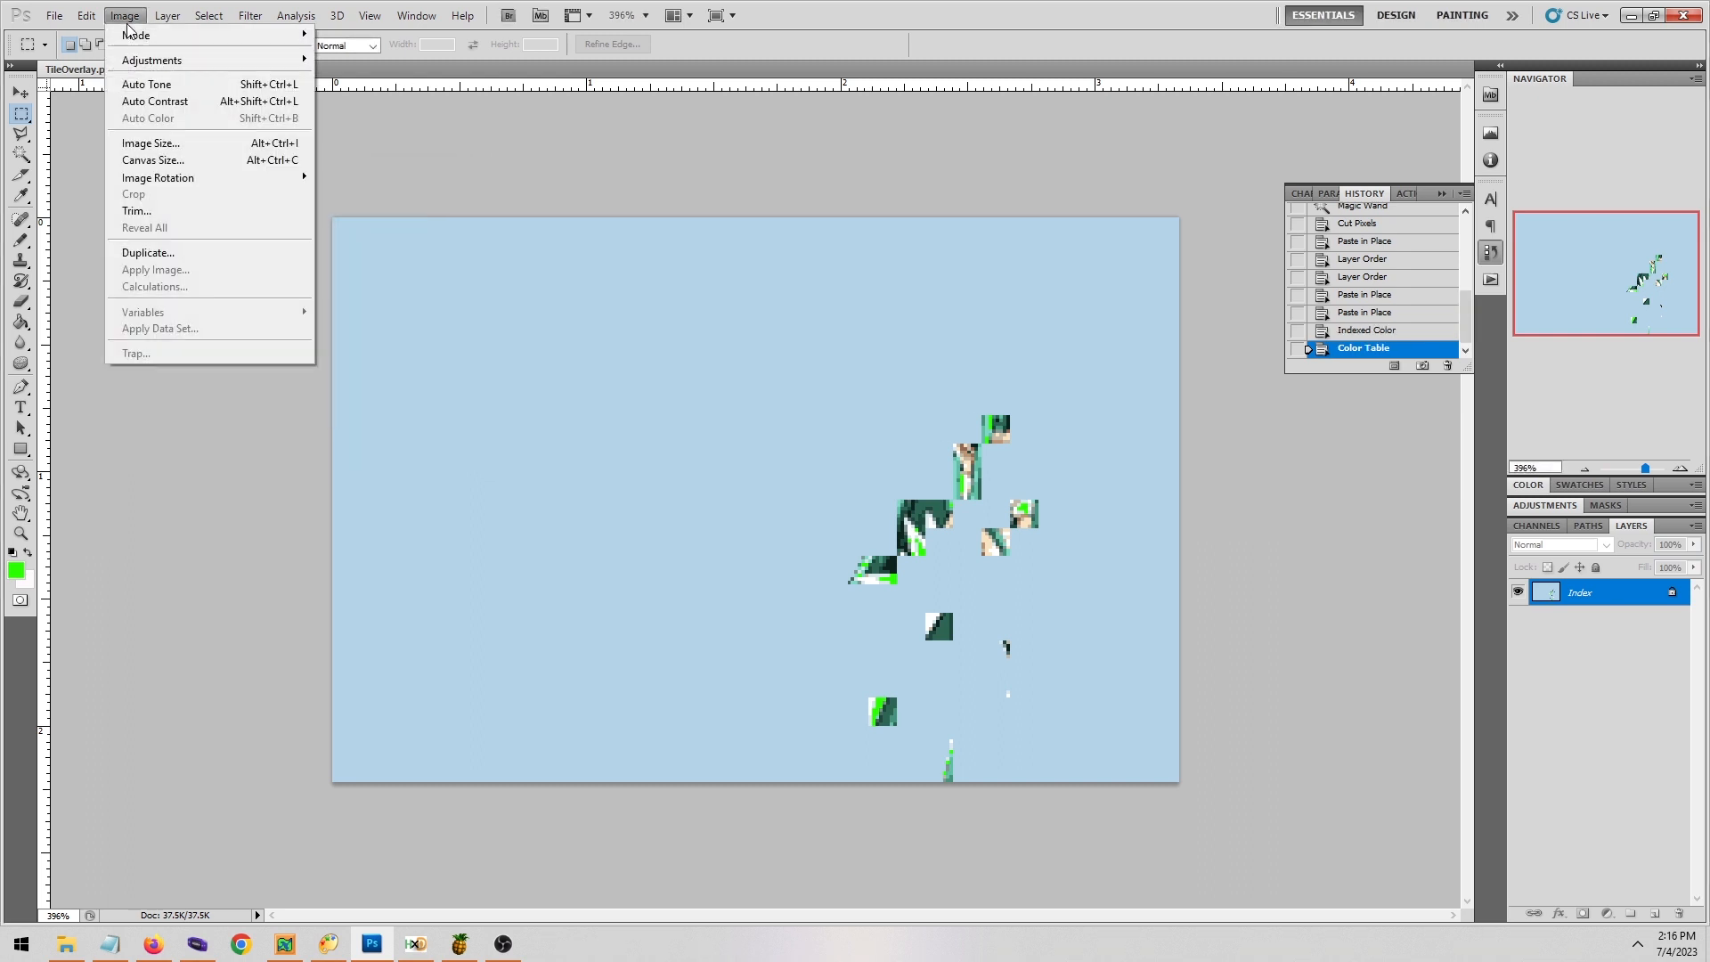
pyautogui.moveTo(153, 38)
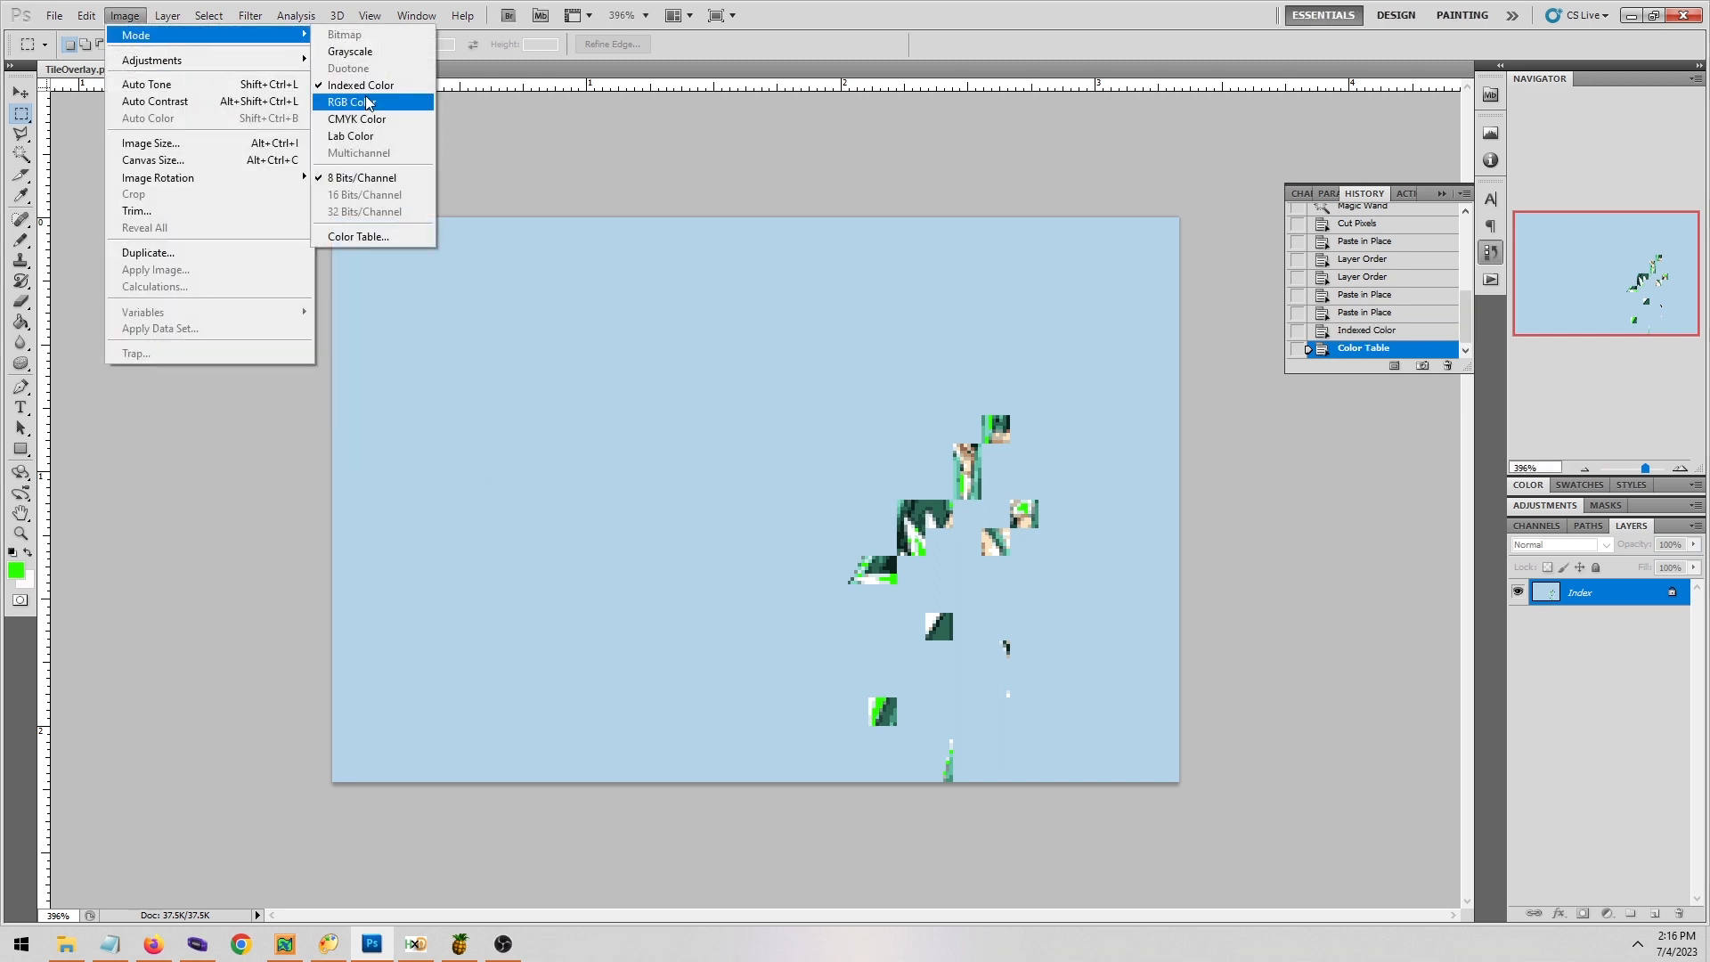
pyautogui.click(366, 102)
pyautogui.click(125, 15)
pyautogui.moveTo(142, 35)
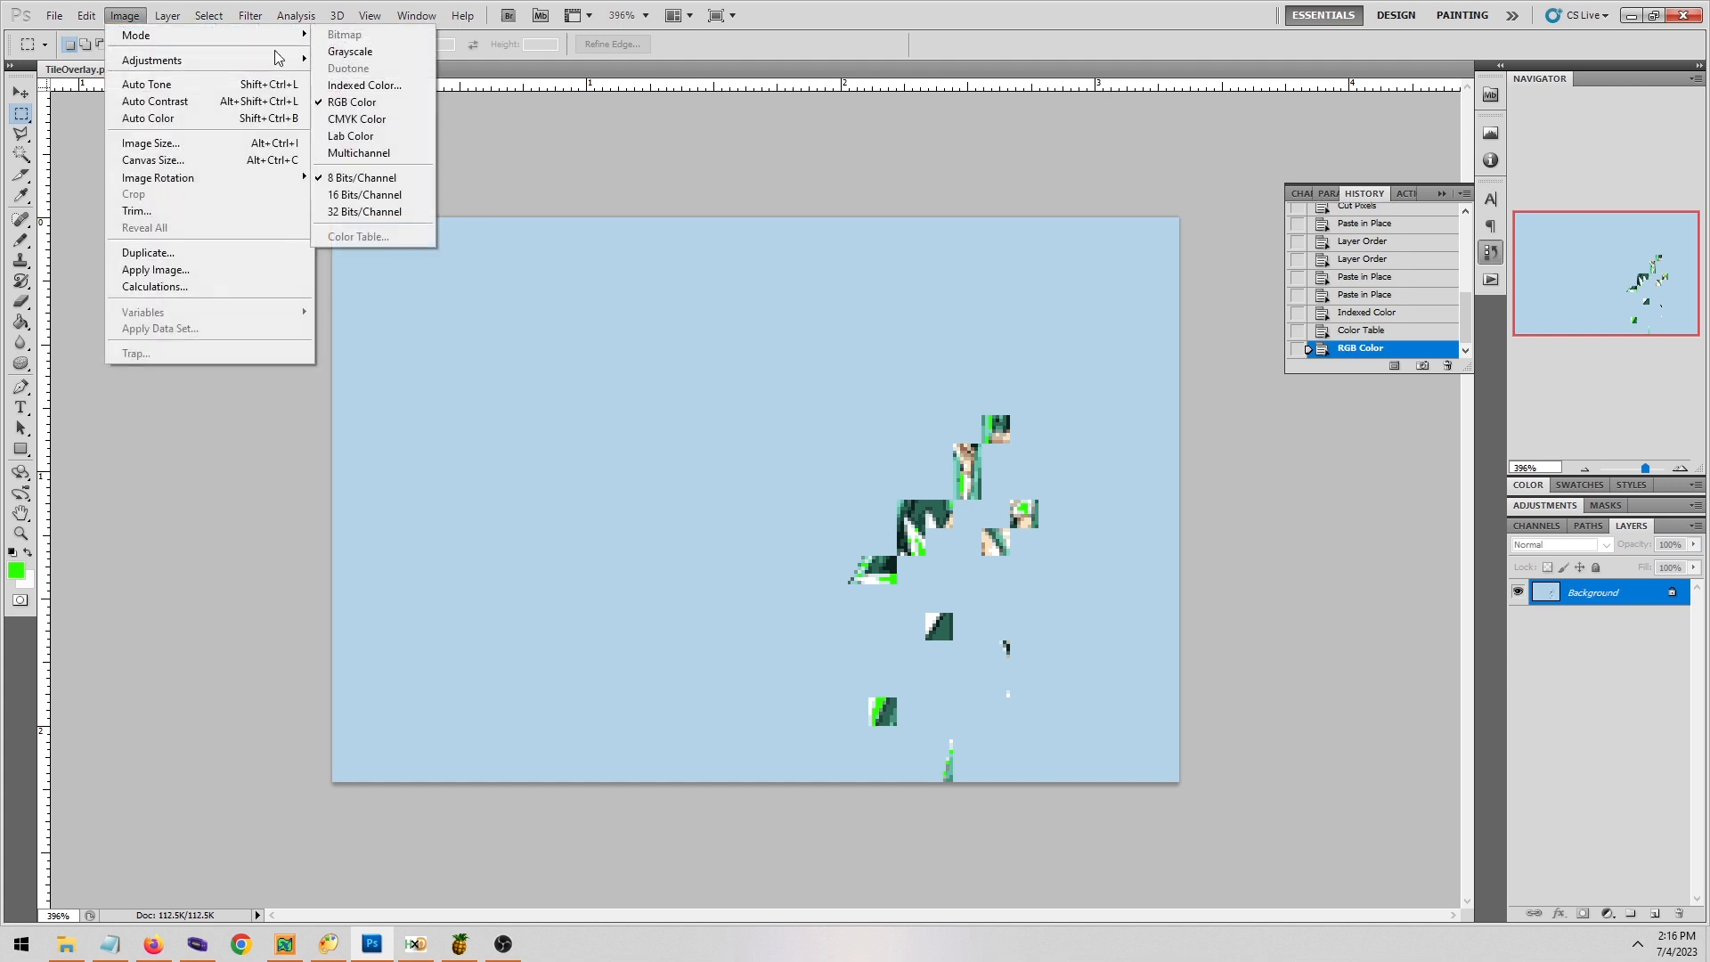
pyautogui.click(359, 86)
pyautogui.click(321, 177)
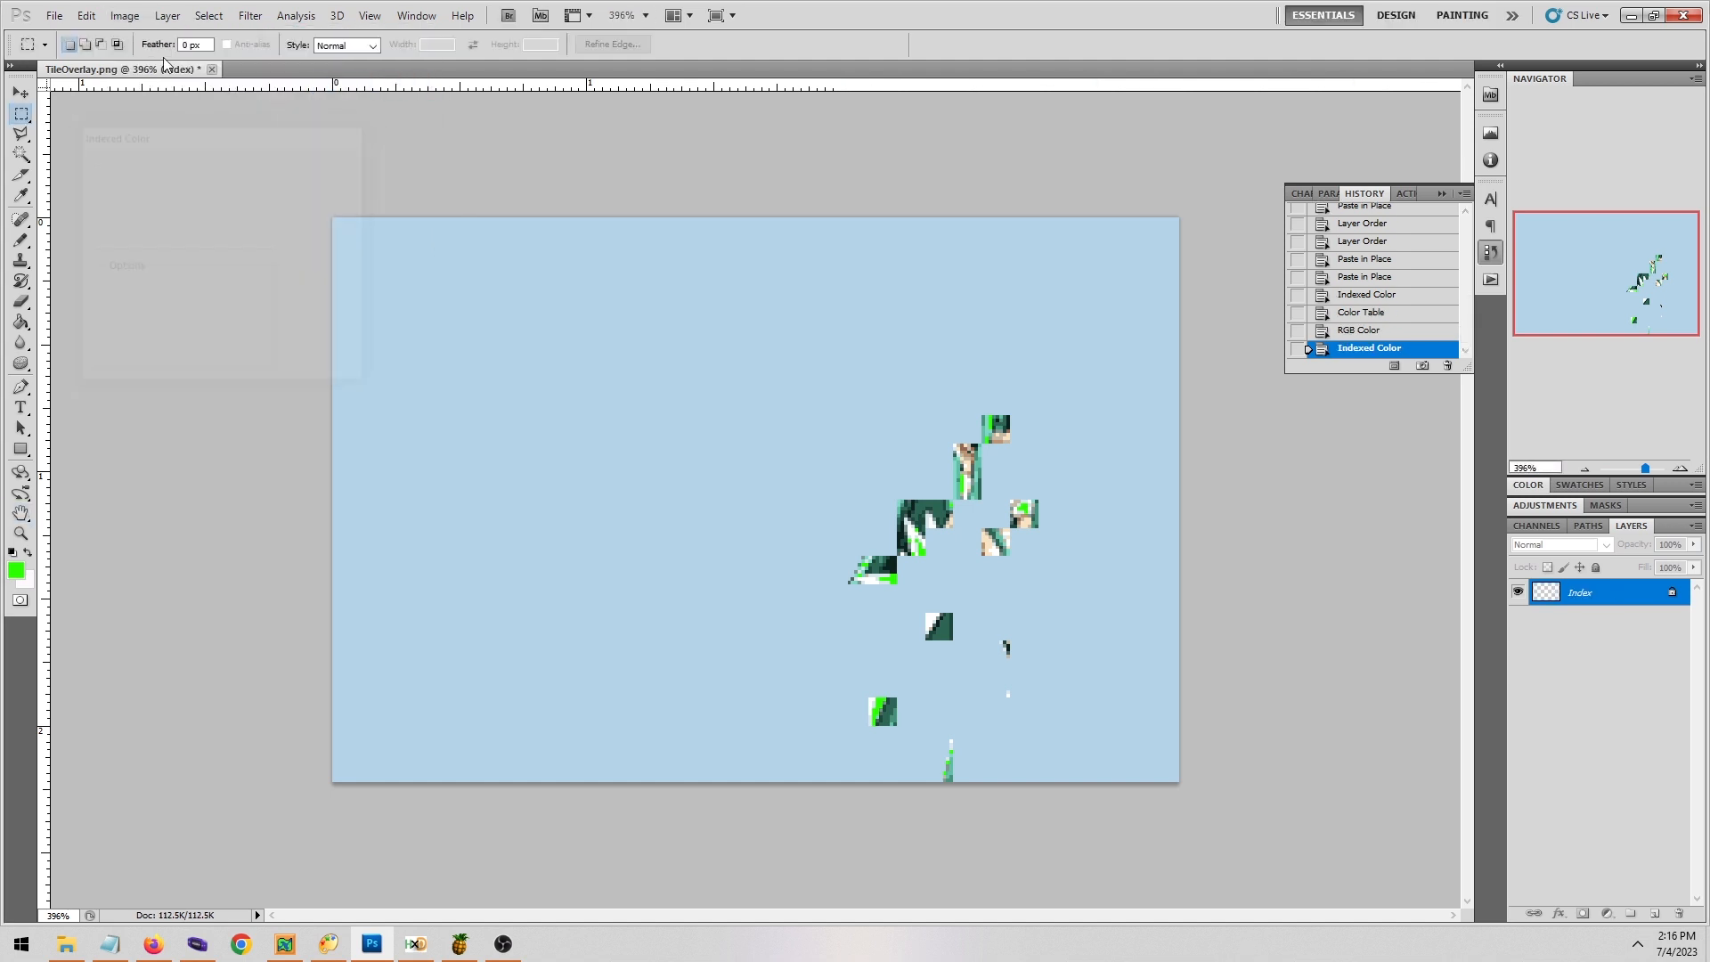
# Load the Pal01.act palette into the indexed image's color table and apply it.
pyautogui.click(125, 15)
pyautogui.moveTo(151, 35)
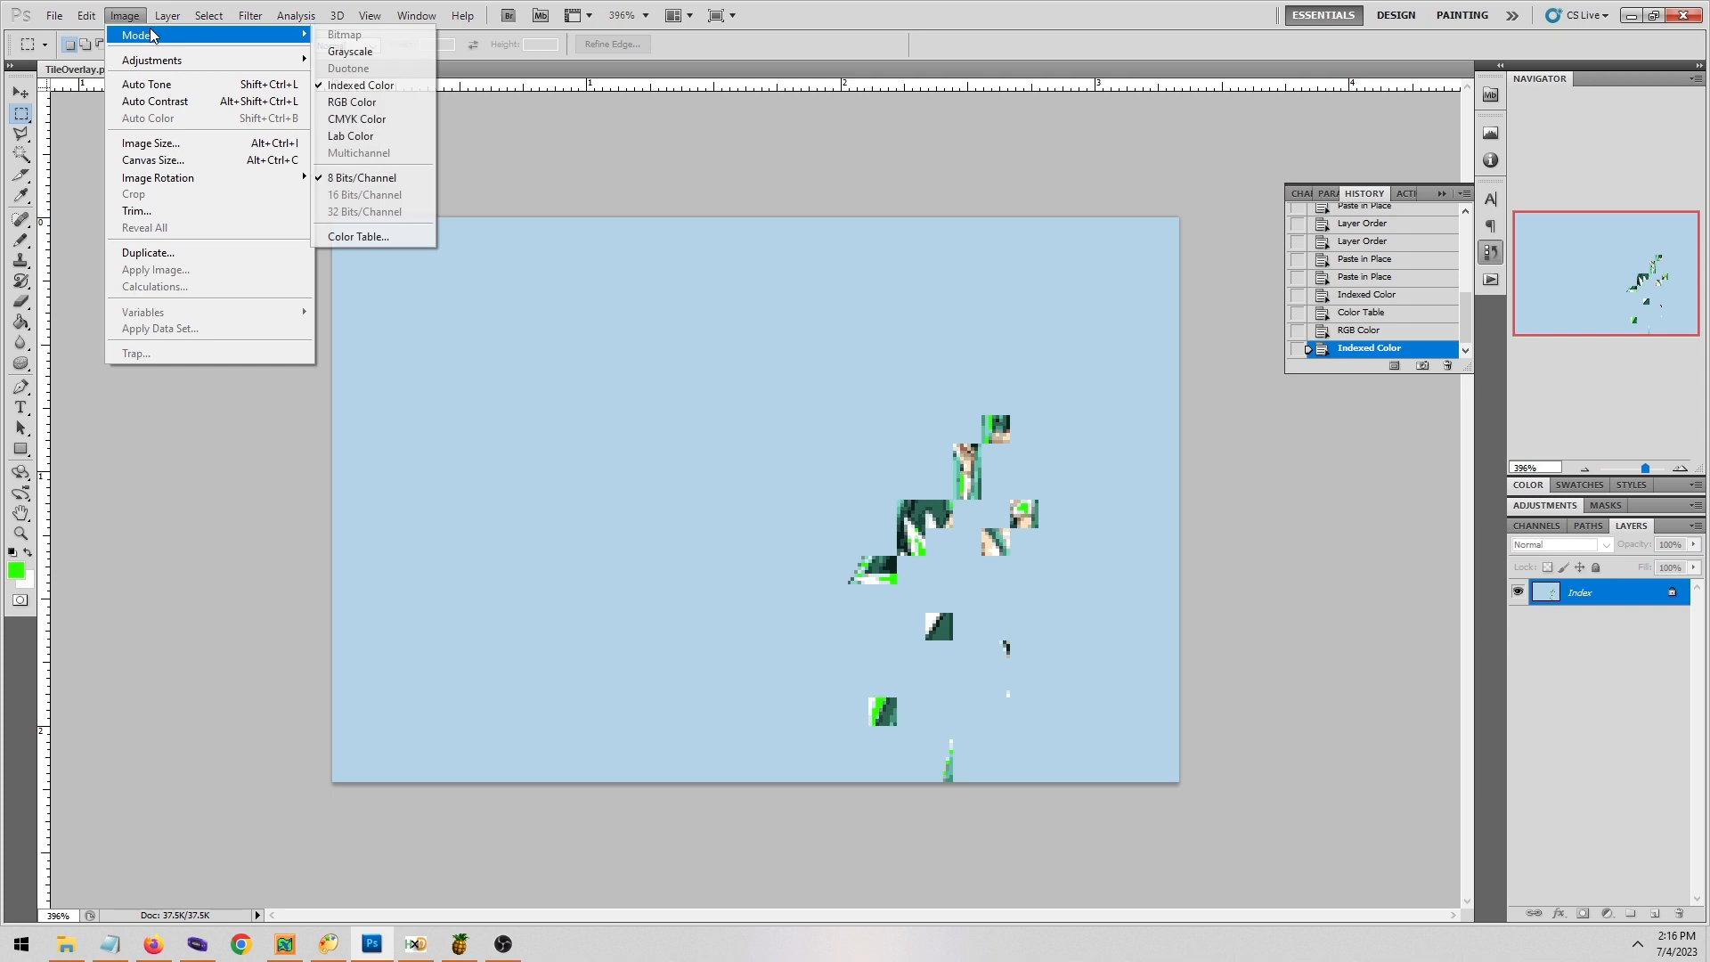
pyautogui.click(387, 238)
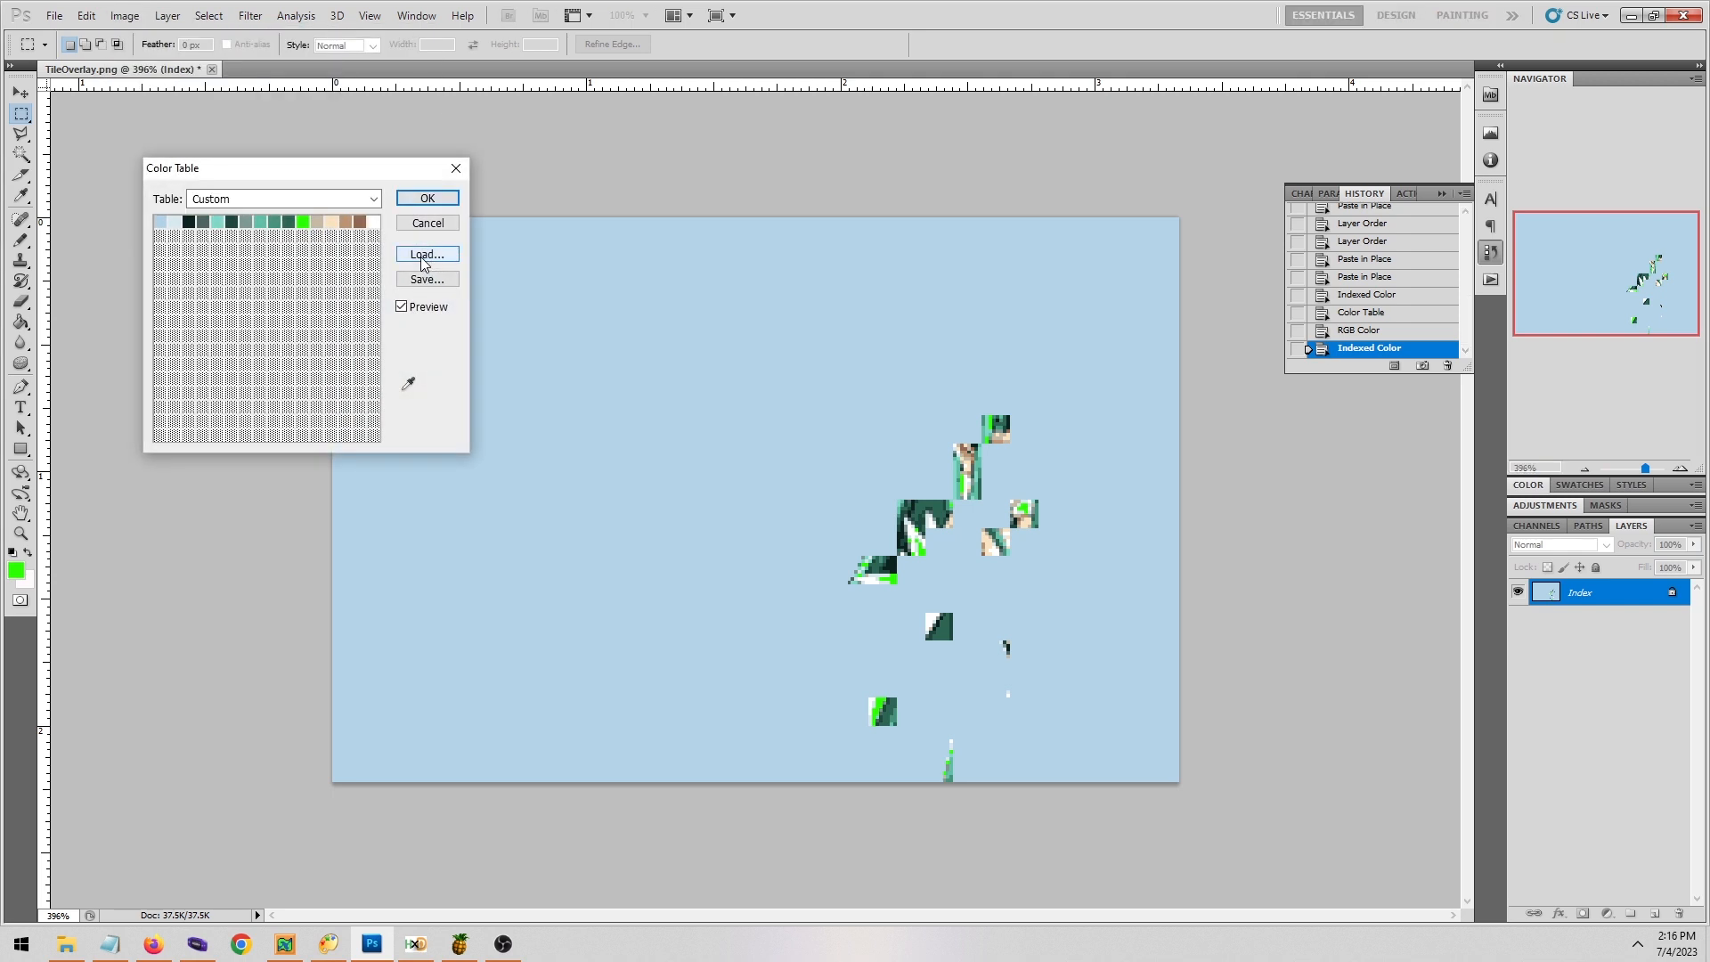
pyautogui.click(426, 254)
pyautogui.click(762, 306)
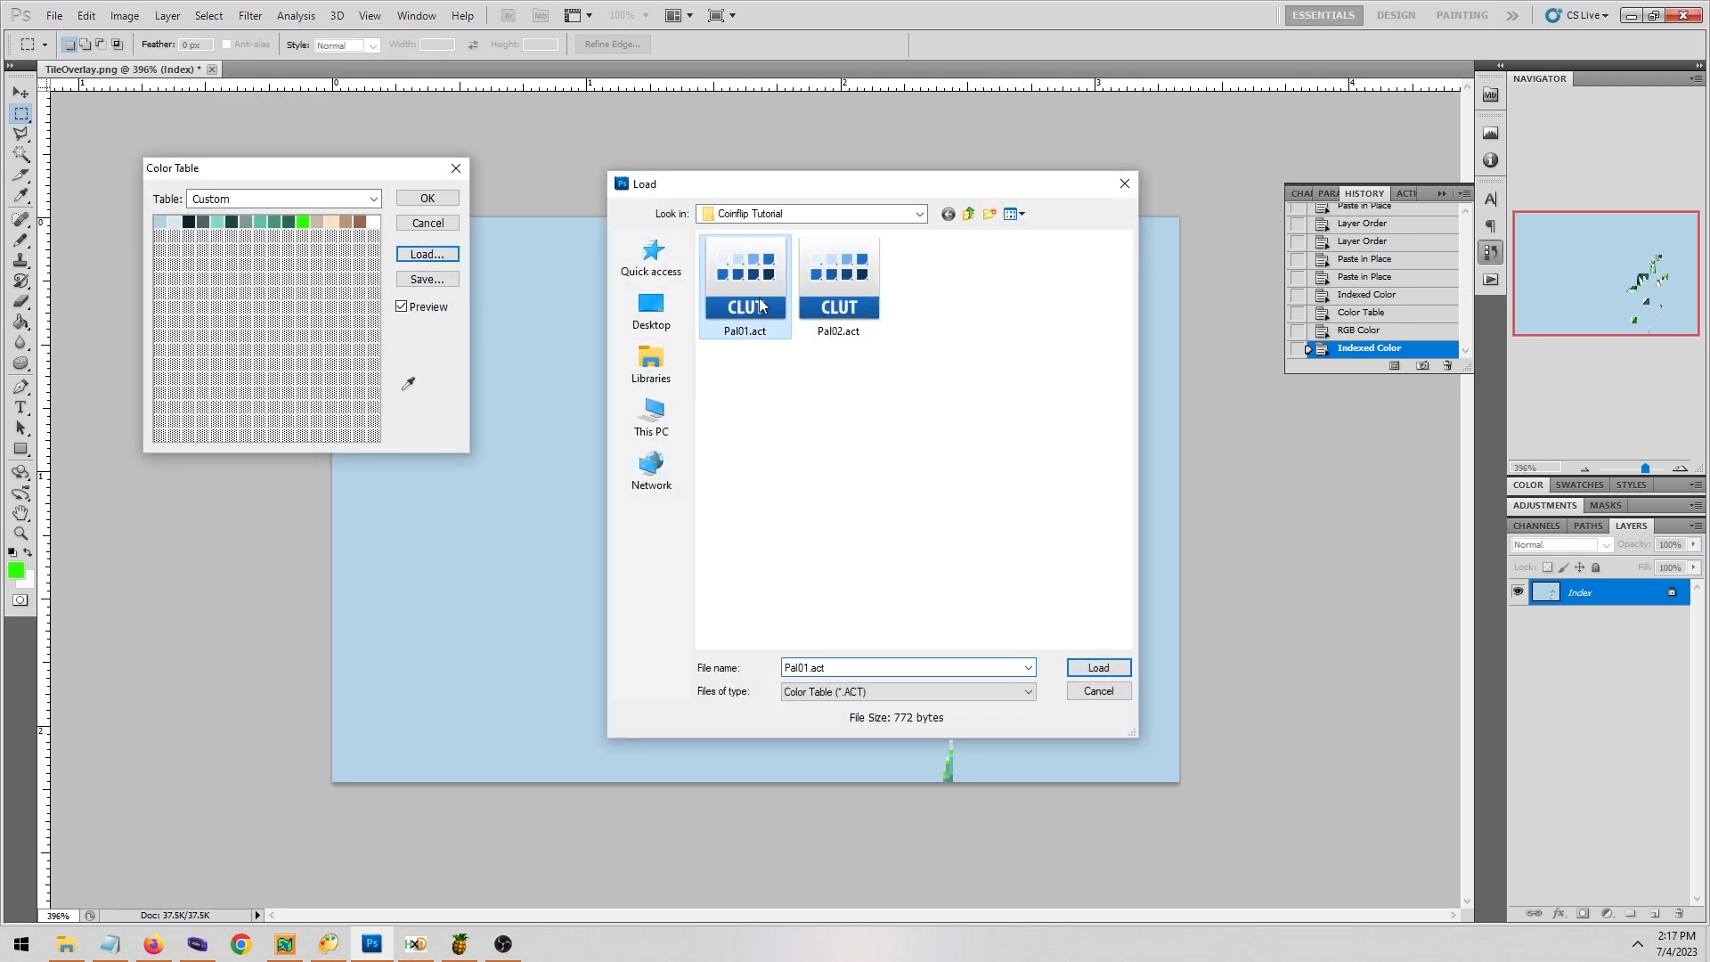
pyautogui.click(1117, 669)
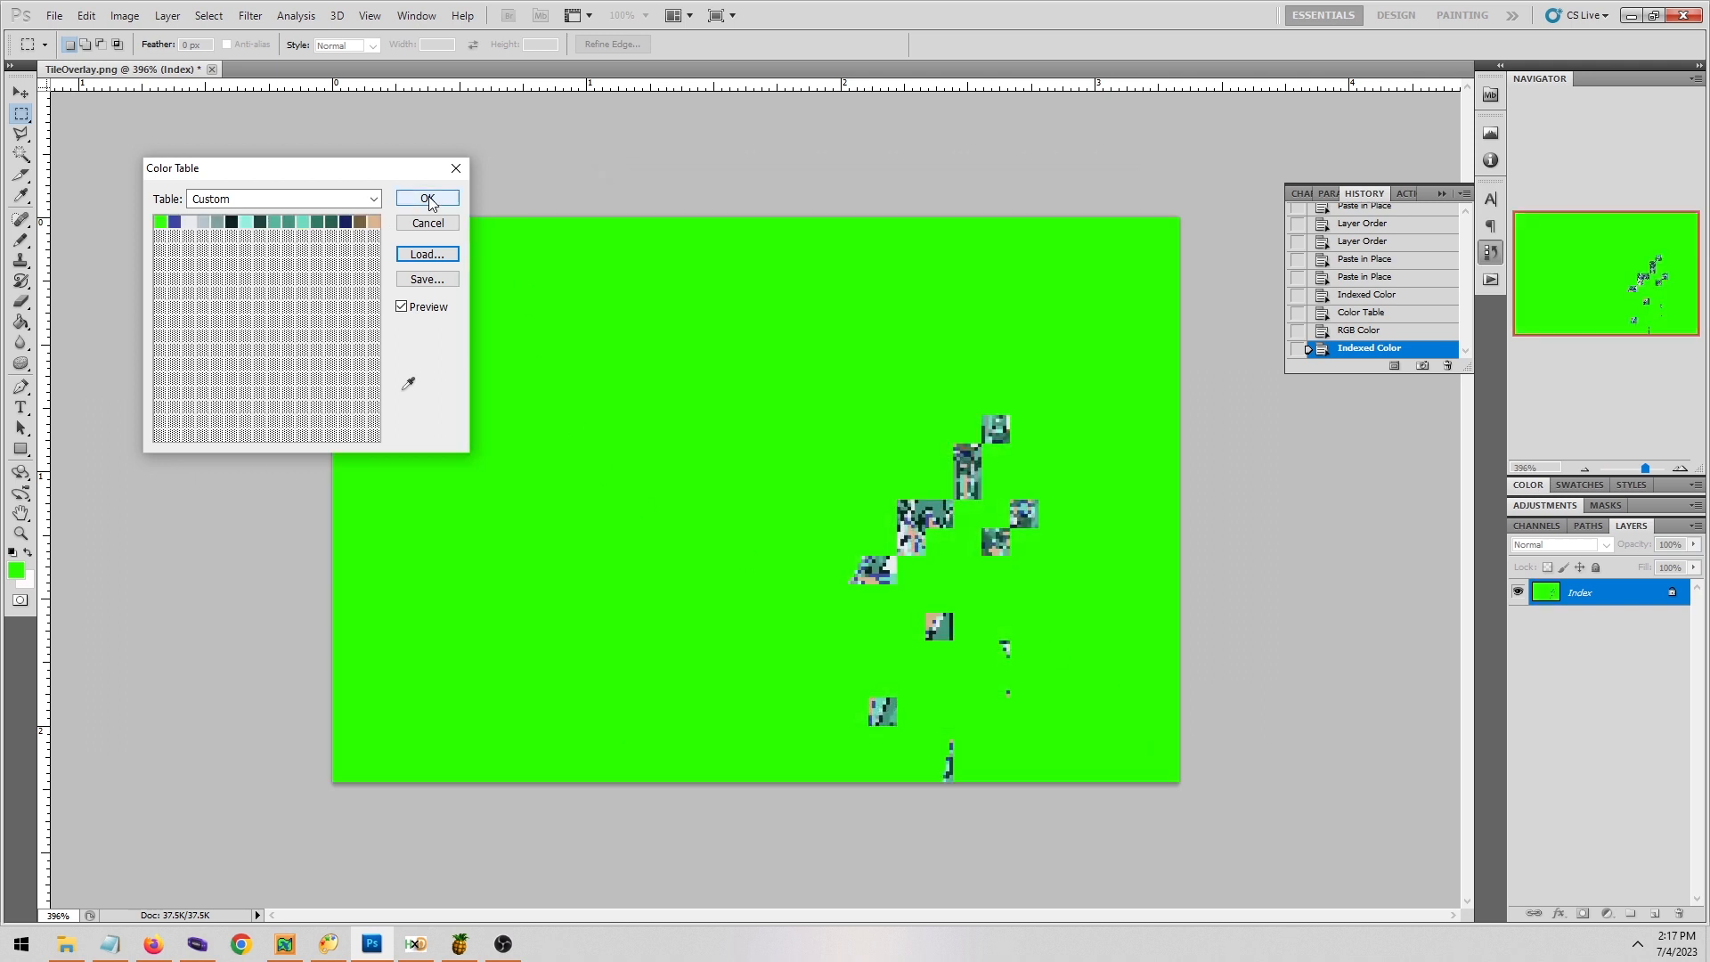
pyautogui.click(429, 199)
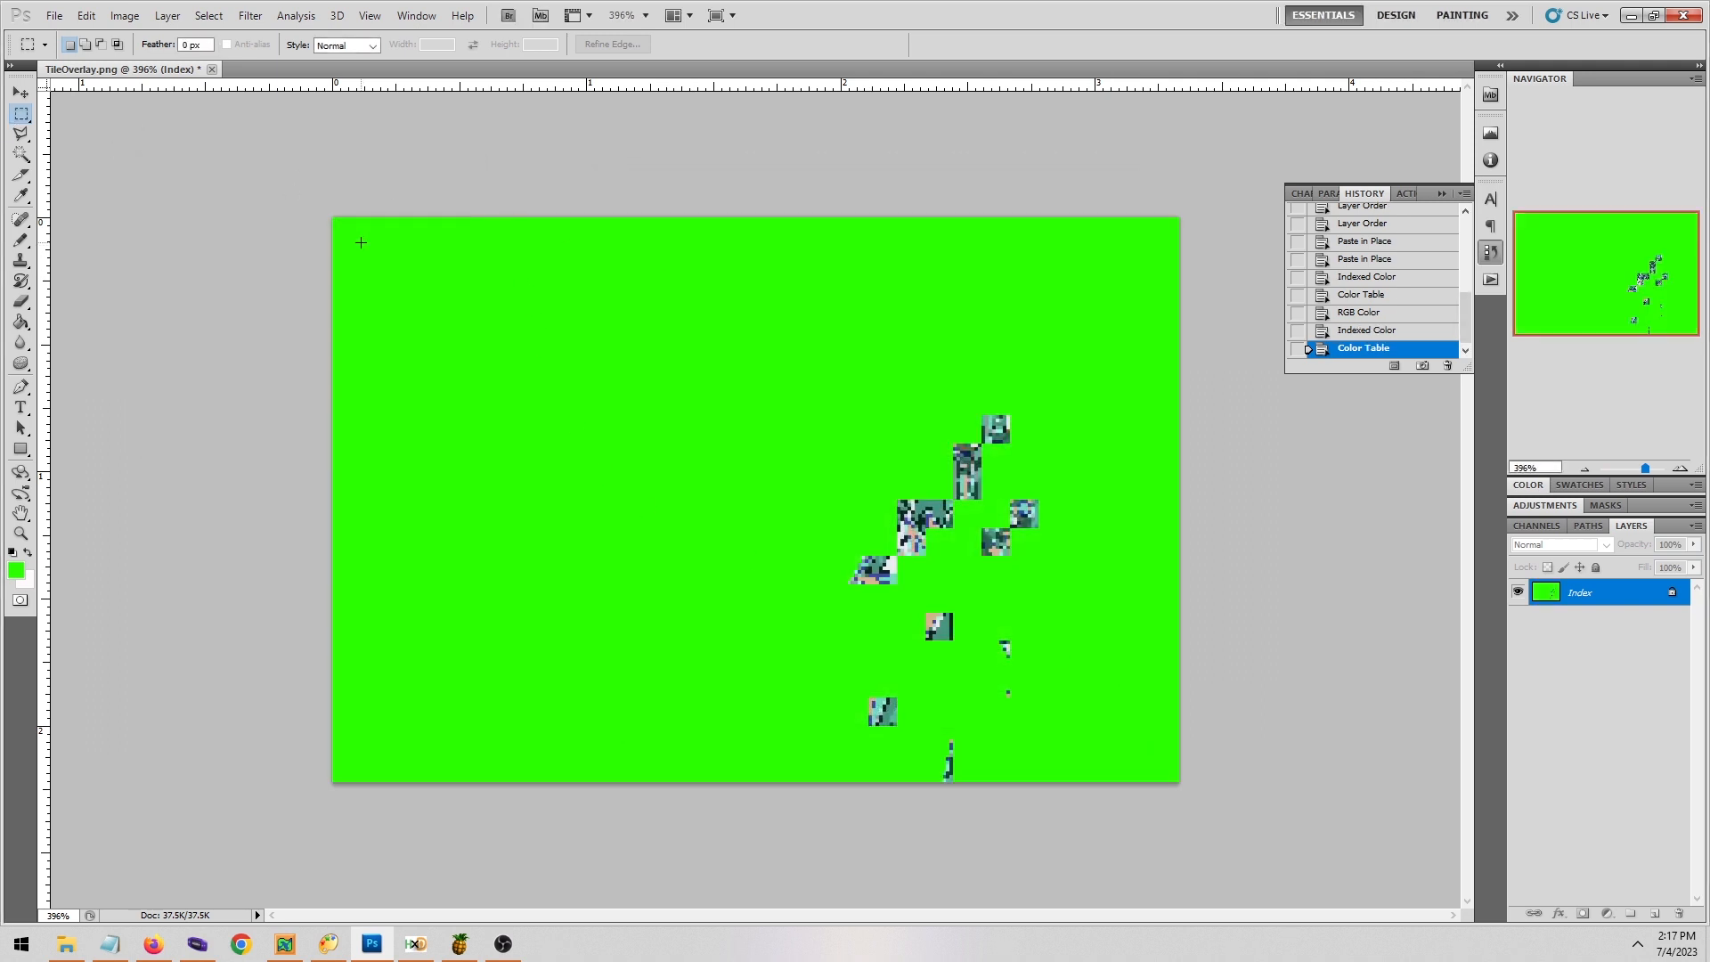
# Copy the whole canvas recolored with Pal01, return to the last Paste in Place history state, and paste it in place above Layer 6.
pyautogui.moveTo(266, 160); pyautogui.dragTo(1291, 841)
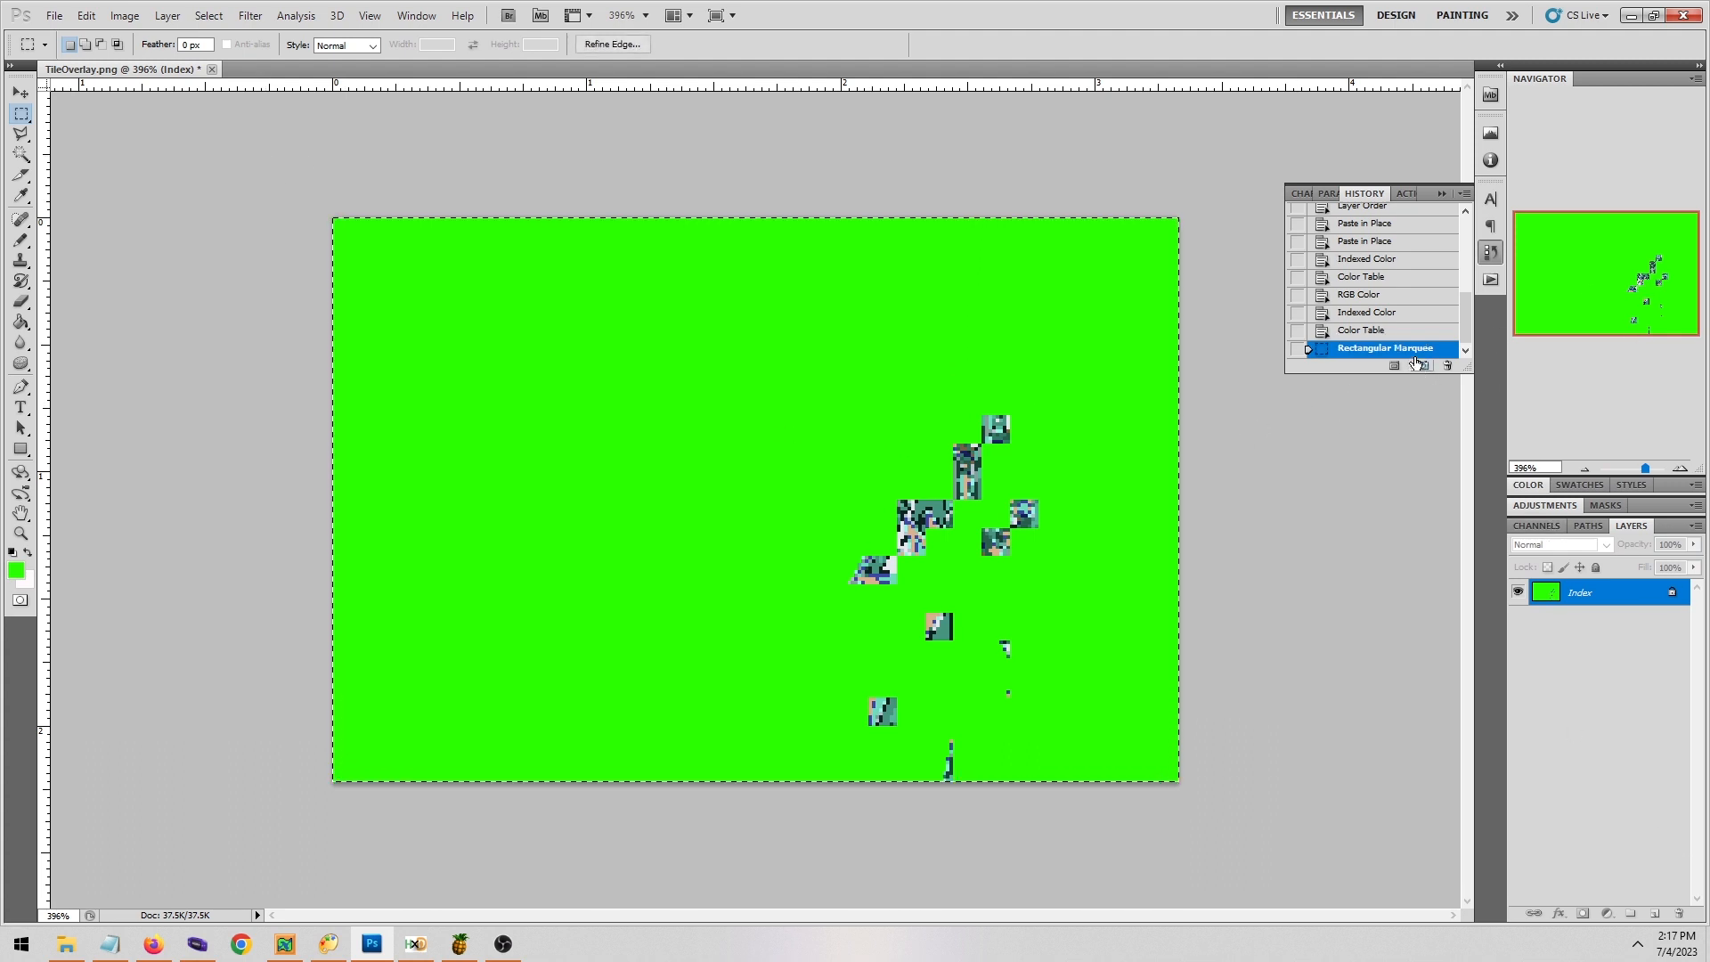
pyautogui.click(1405, 243)
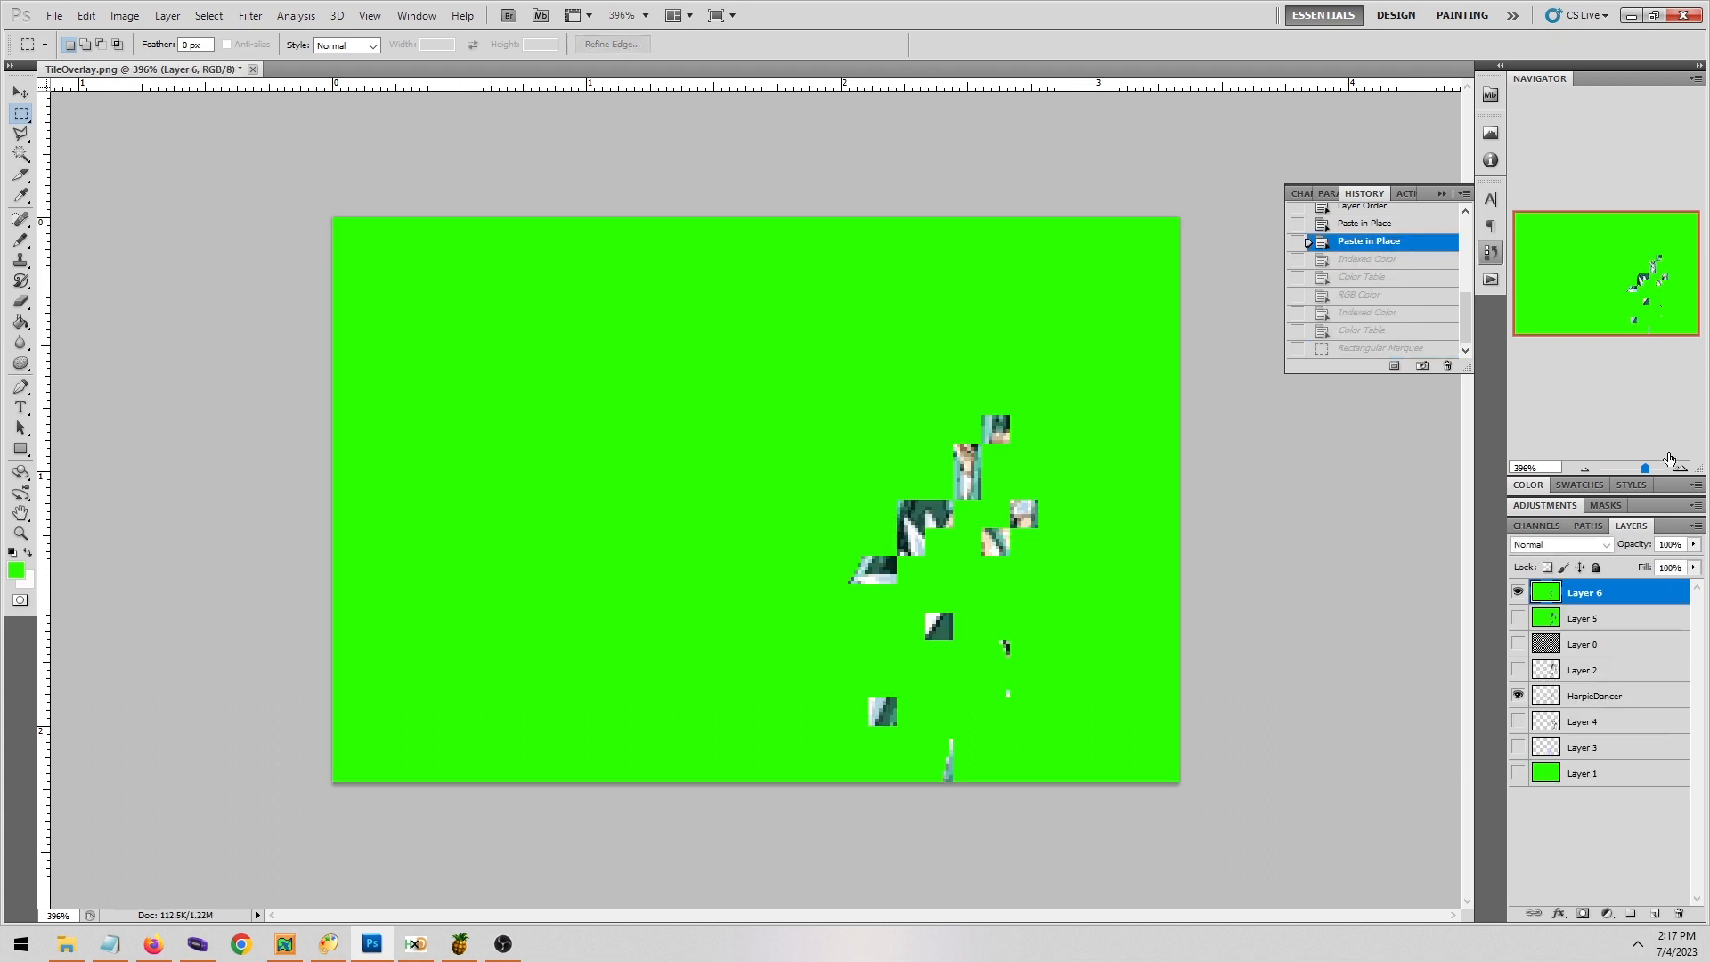
pyautogui.hotkey('ctrl', 'shift', 'v')
# Toggle the visibility of the newly pasted layer to compare it with Layer 6.
pyautogui.click(1518, 594)
pyautogui.click(1518, 594)
pyautogui.click(1519, 594)
pyautogui.click(1519, 594)
pyautogui.click(1518, 594)
pyautogui.click(1518, 594)
pyautogui.click(1519, 594)
pyautogui.click(1519, 594)
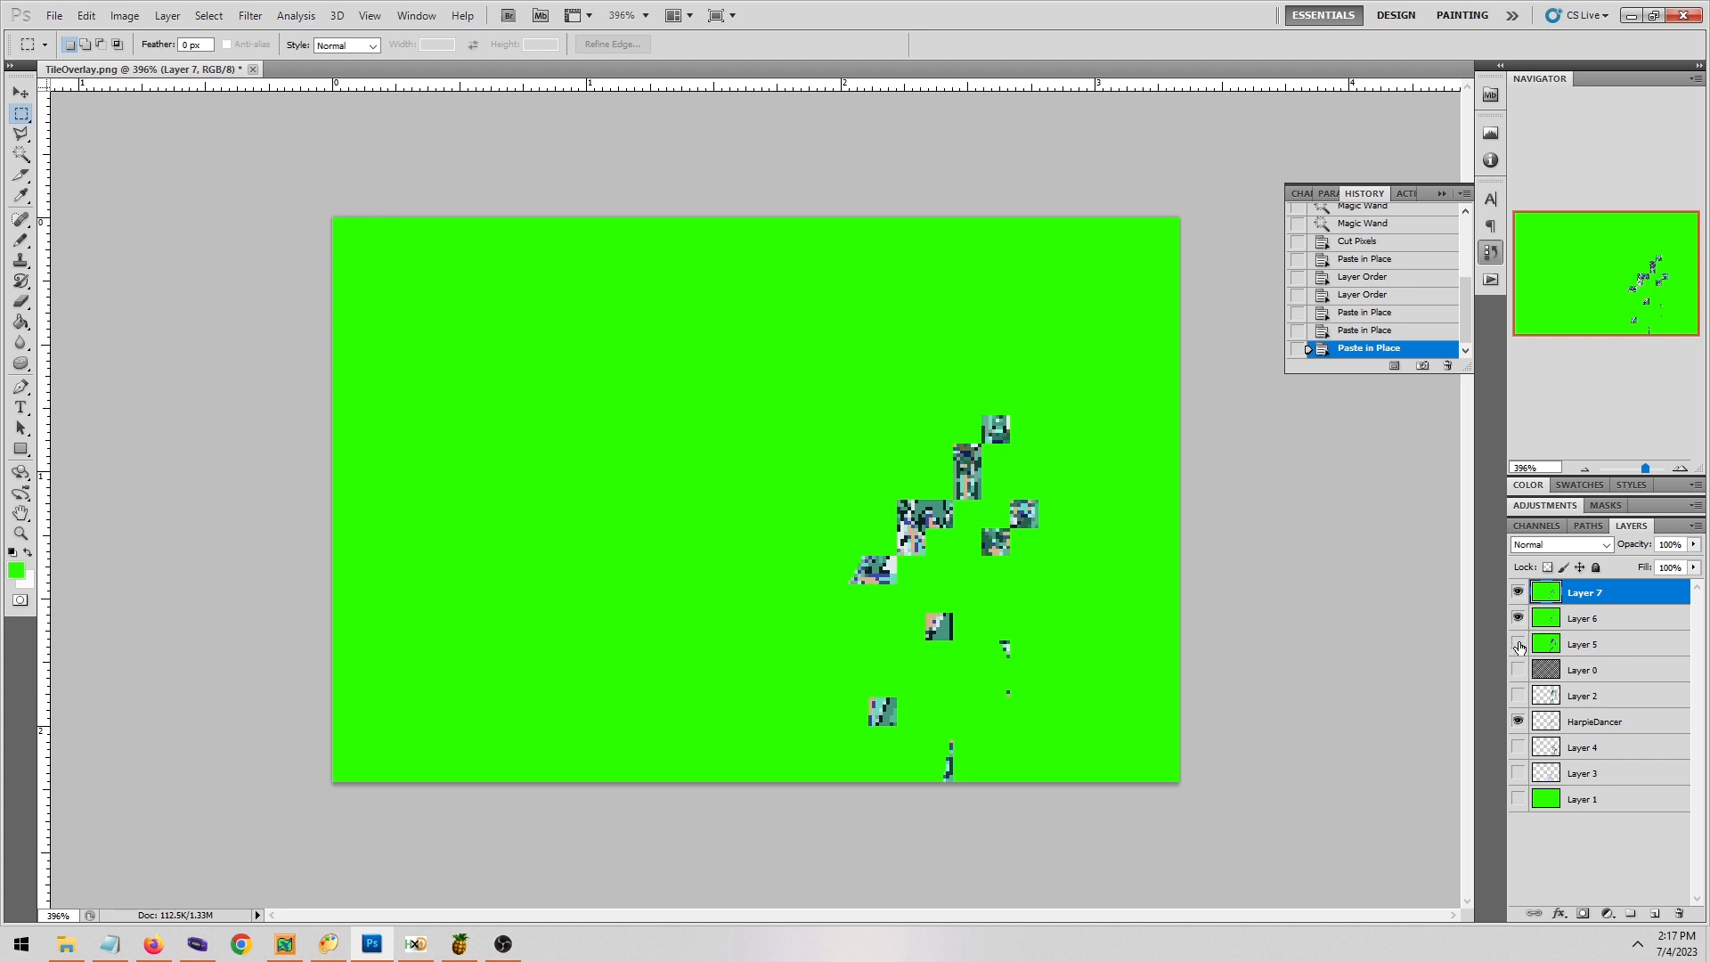
# Hide Layer 7, Layer 6 and the HarpieDancer layer, and show only Layer 4.
pyautogui.click(1518, 592)
pyautogui.click(1518, 592)
pyautogui.click(1519, 618)
pyautogui.click(1518, 721)
pyautogui.click(1518, 748)
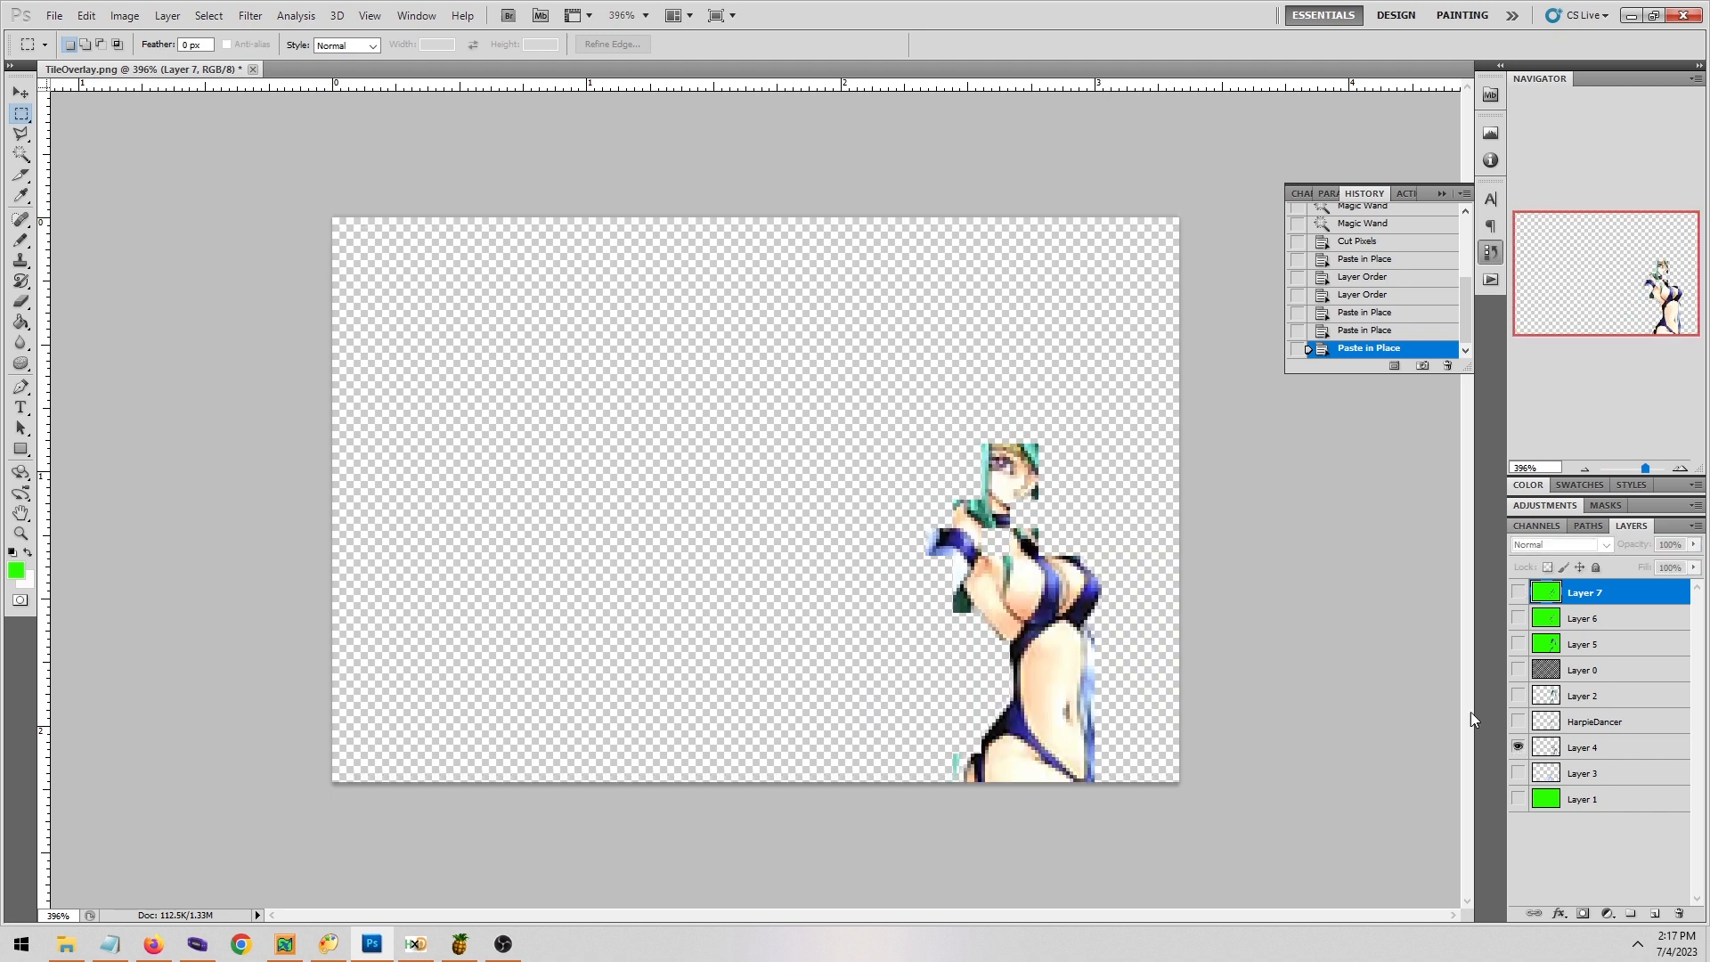
# Convert the visible Layer 4 image to Indexed Color with 16 colors, Local (Selective) palette, transparency and 20% Diffusion dither, merging layers.
pyautogui.click(124, 15)
pyautogui.moveTo(142, 31)
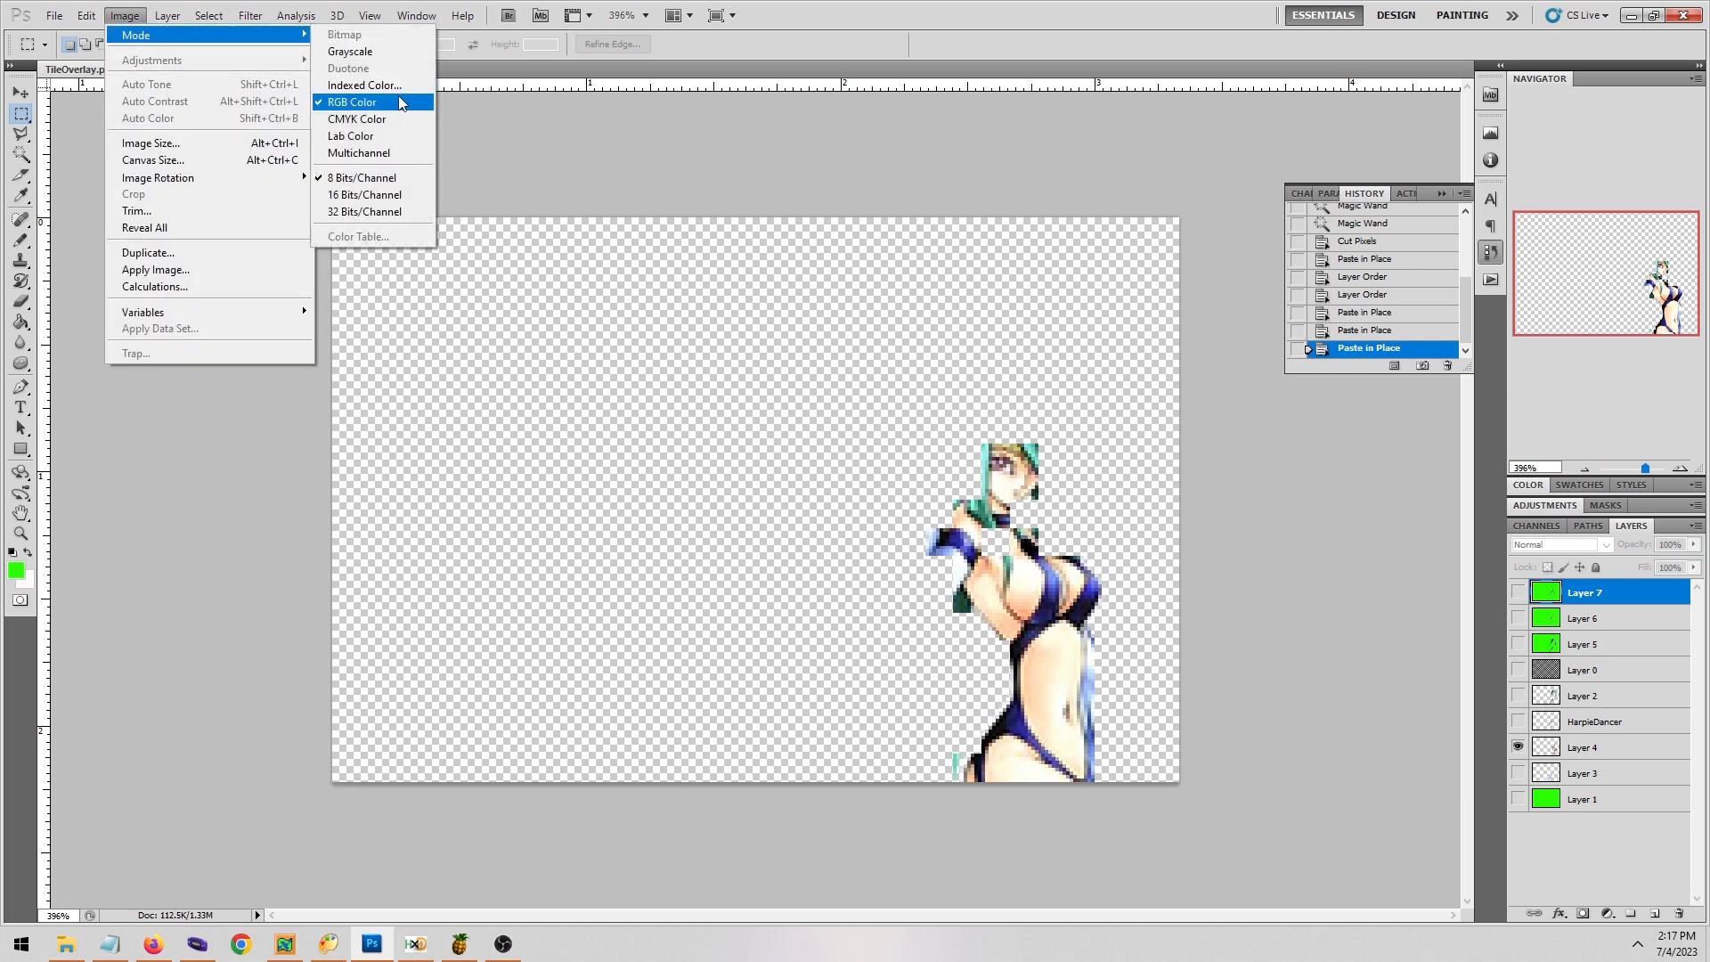
pyautogui.click(366, 85)
pyautogui.click(825, 355)
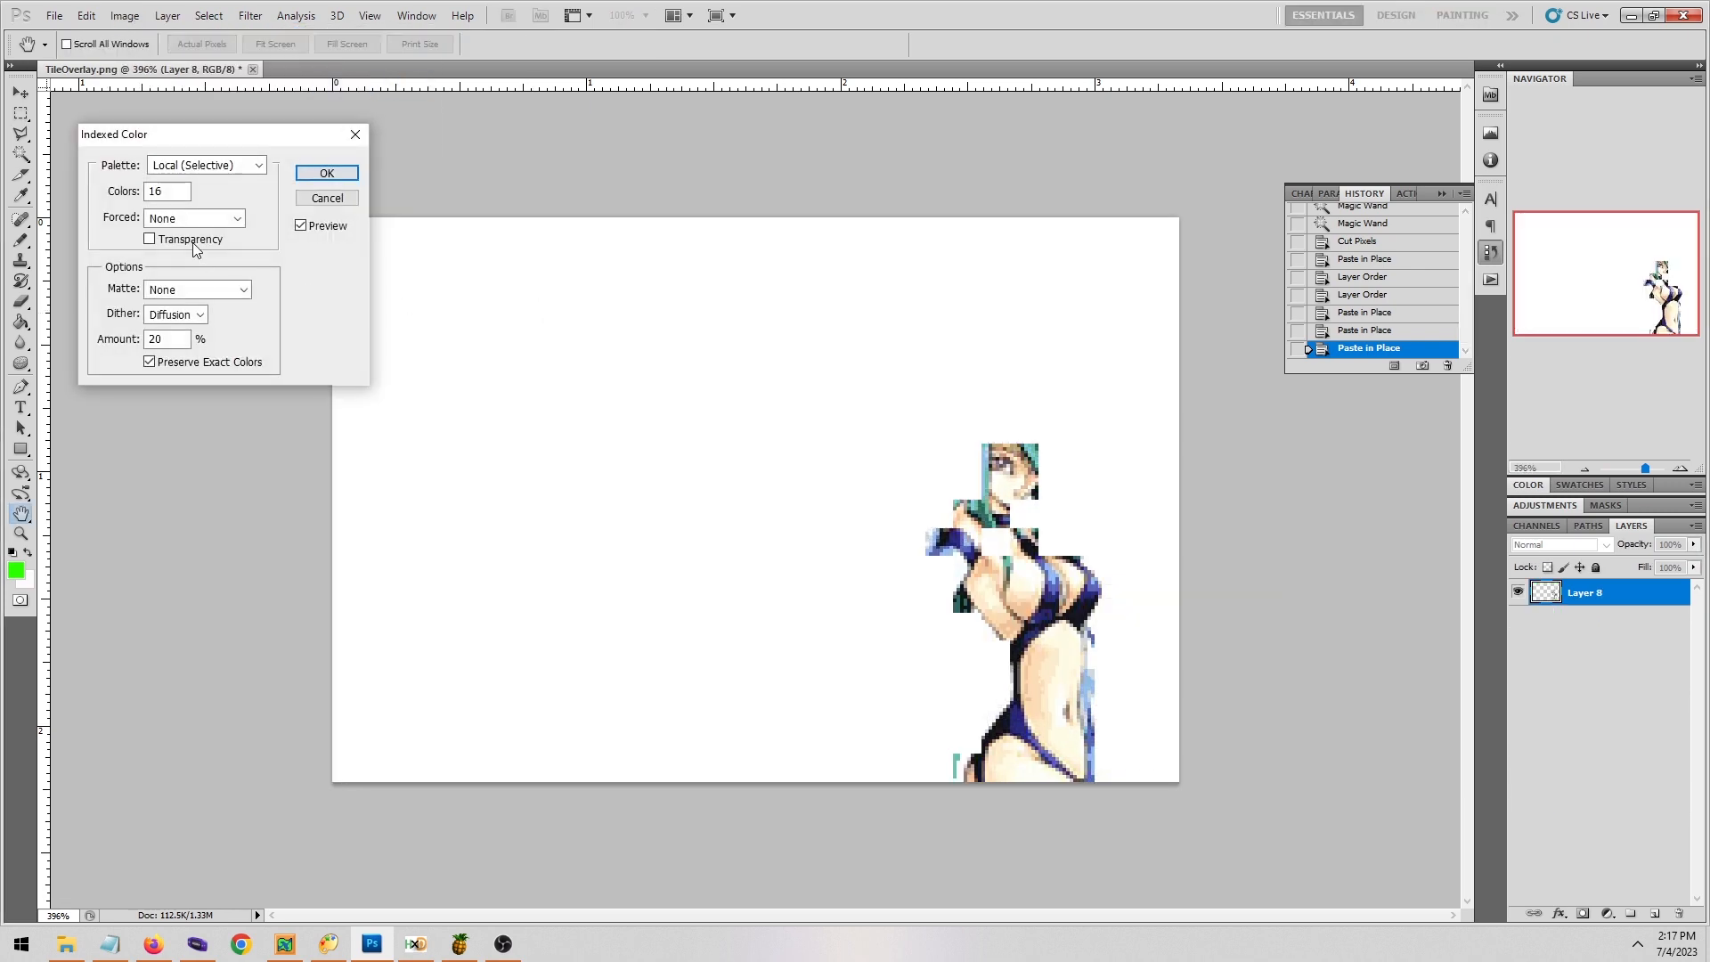
pyautogui.click(328, 172)
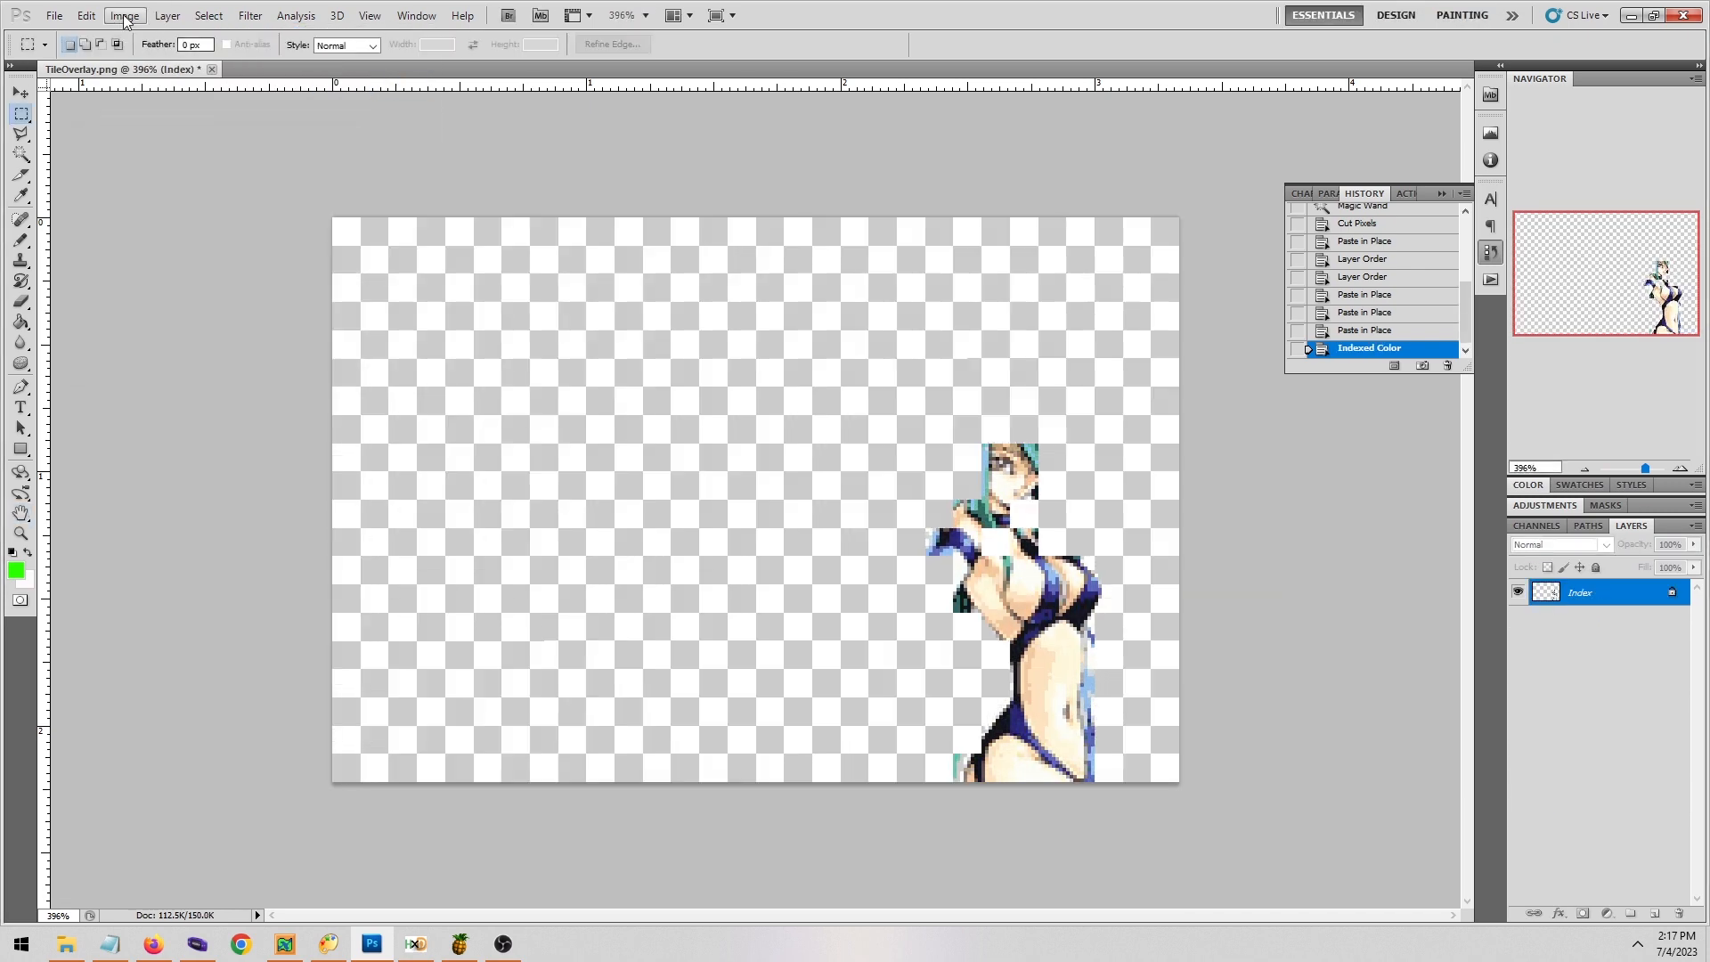
# Replace the transparent color table entry with the green foreground color and apply the table.
pyautogui.click(124, 16)
pyautogui.moveTo(196, 34)
pyautogui.click(382, 236)
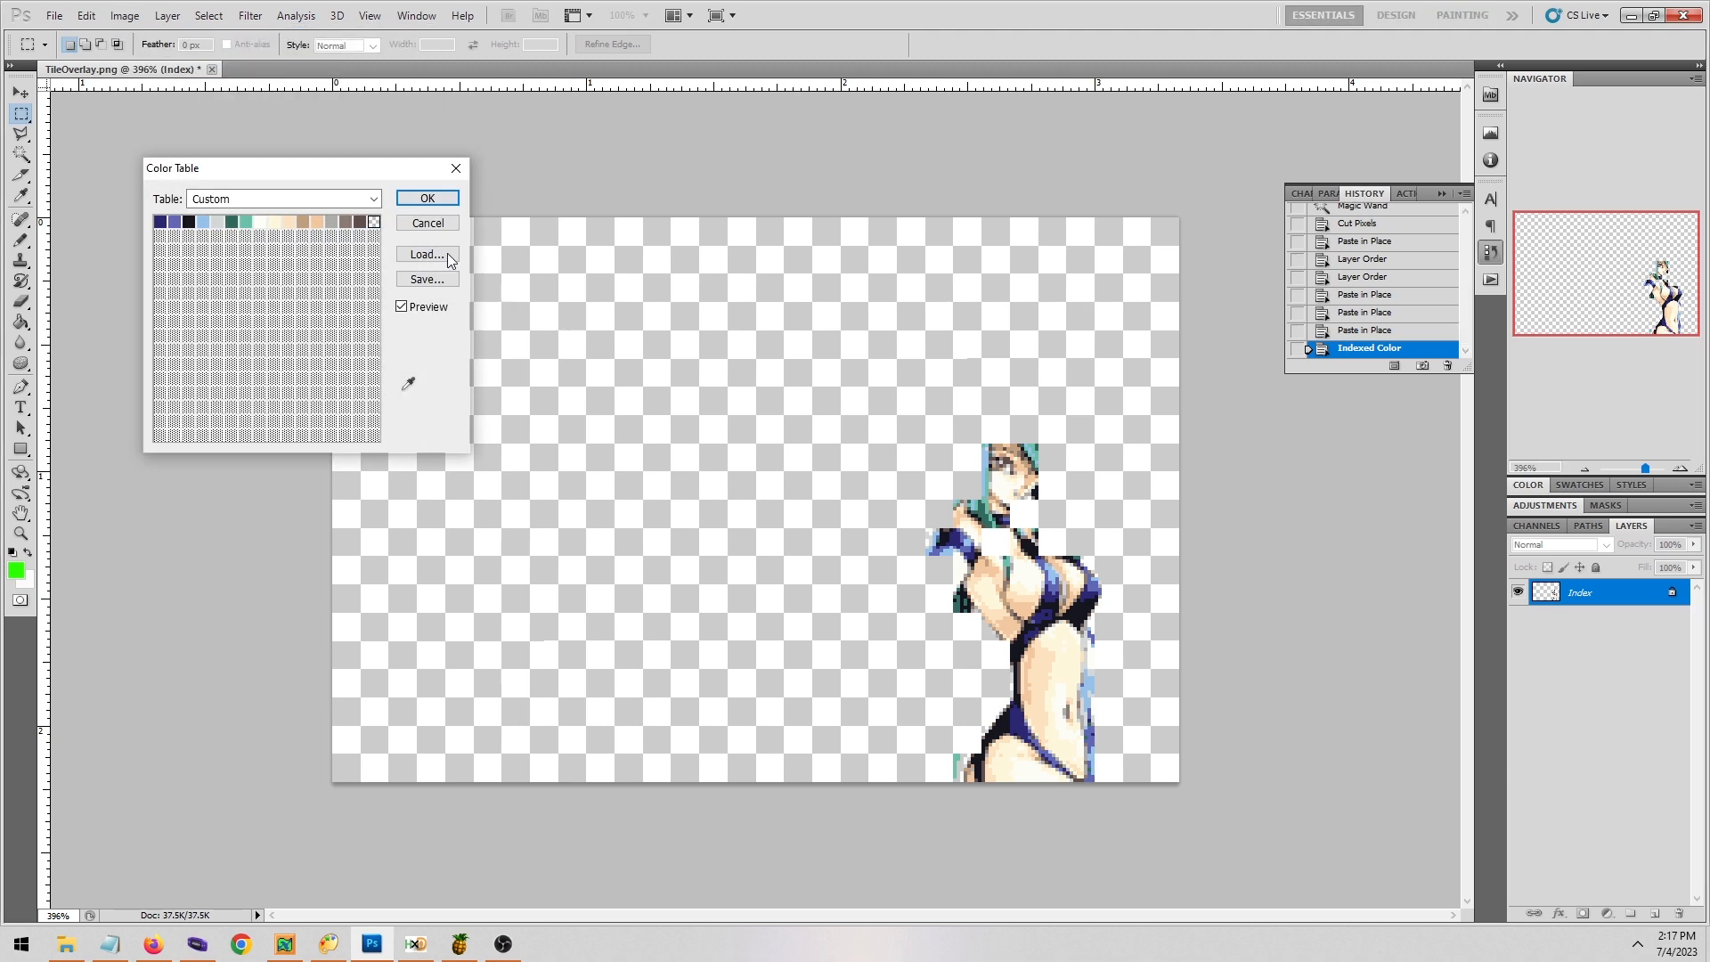
pyautogui.click(375, 223)
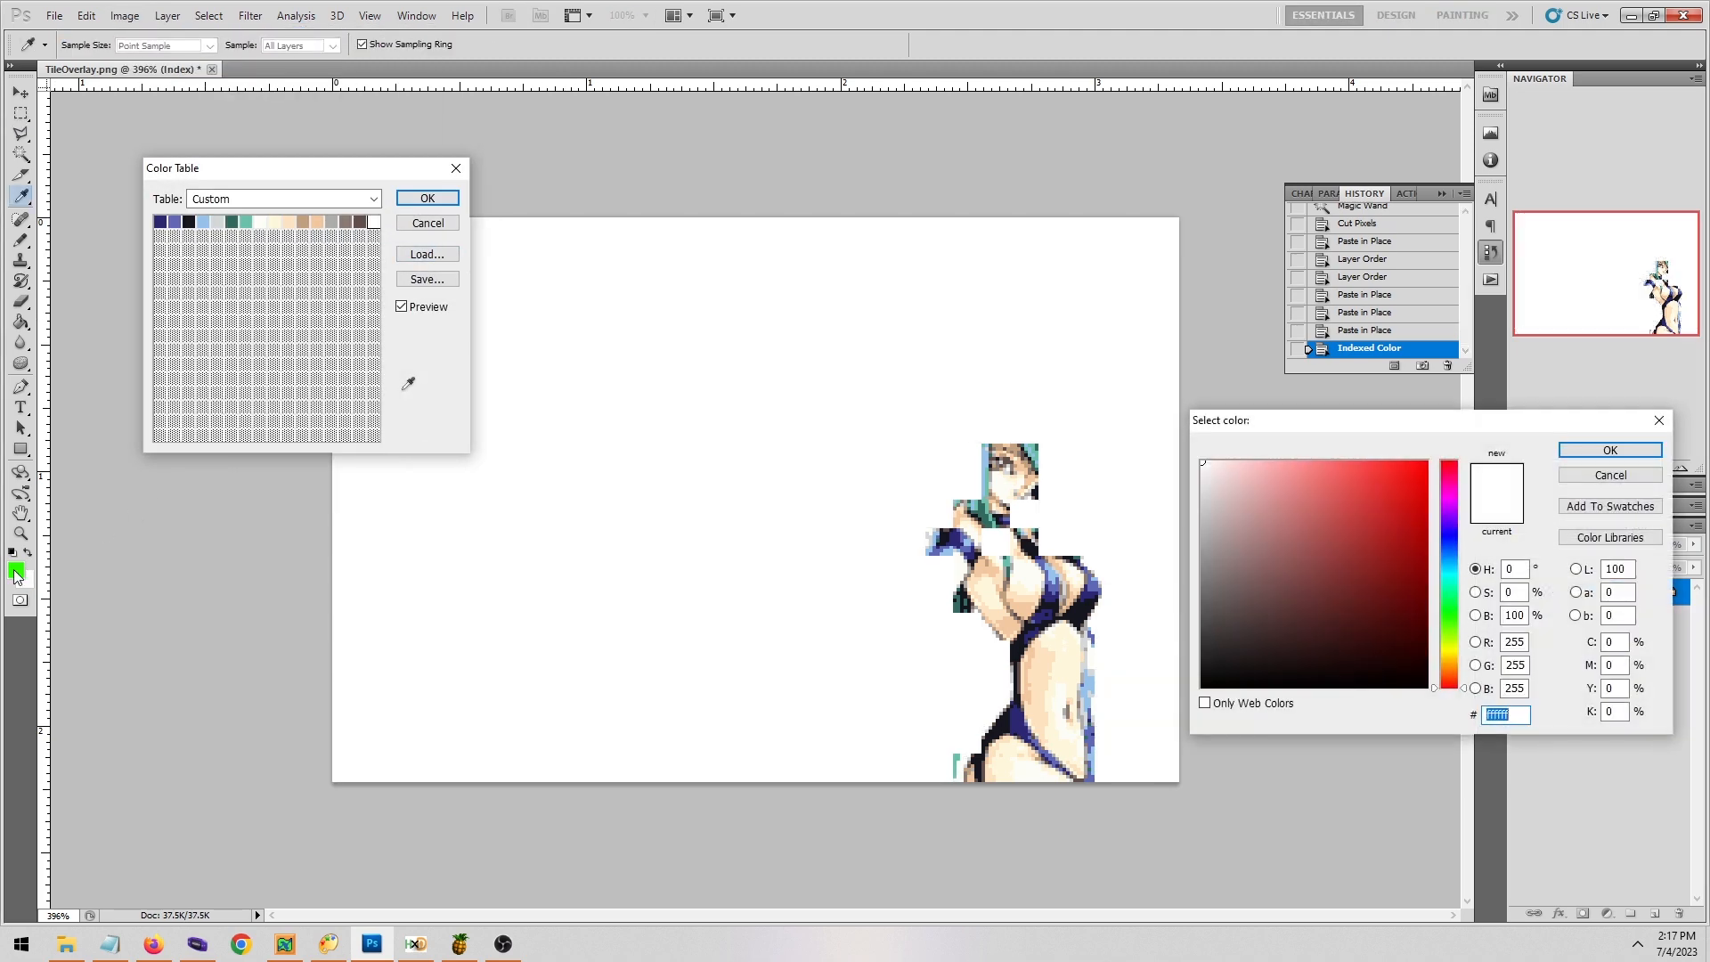
pyautogui.click(16, 574)
pyautogui.click(1611, 449)
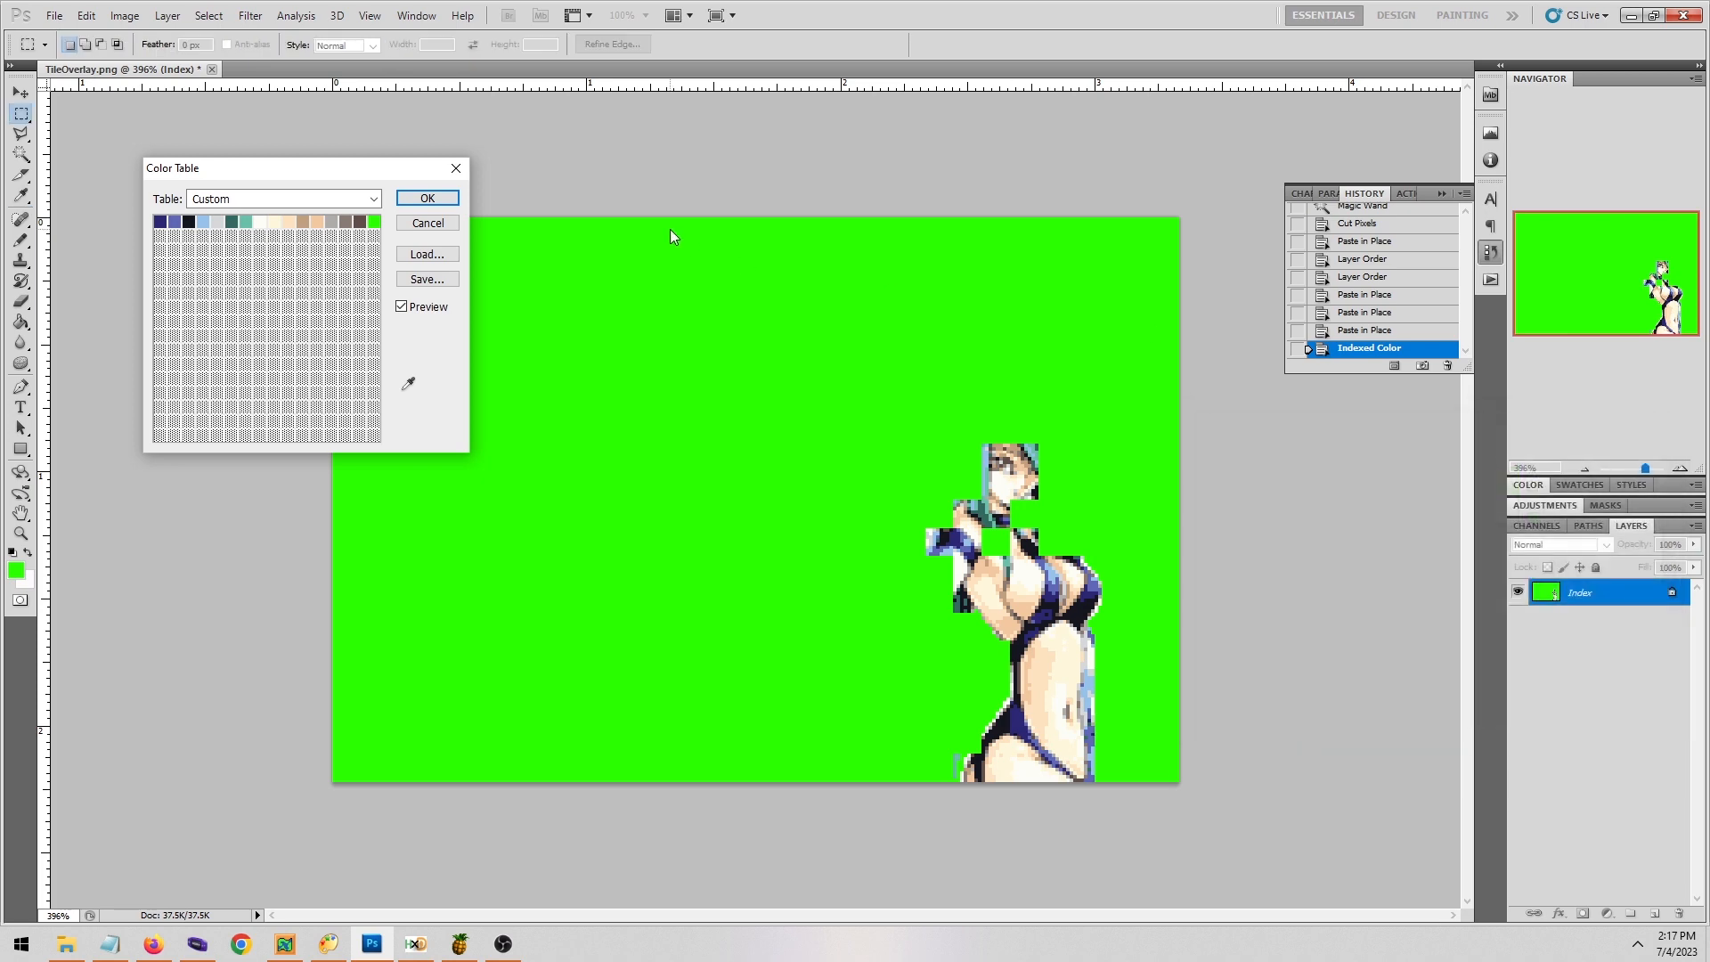
pyautogui.click(406, 199)
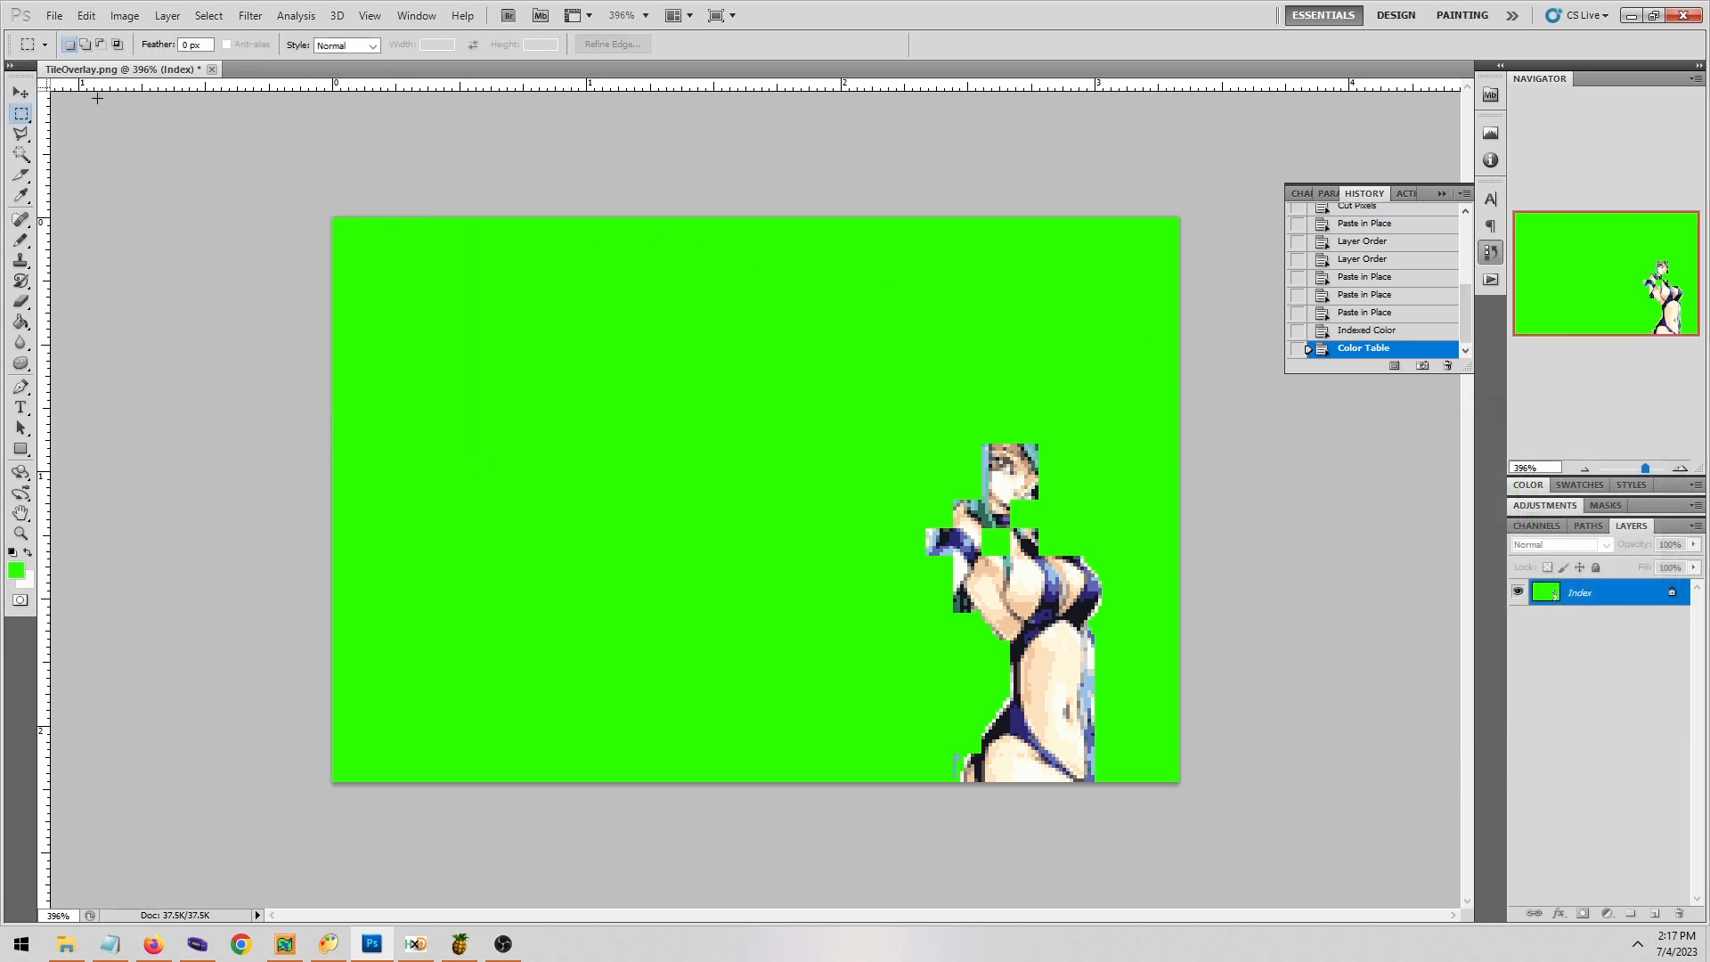
# Copy the whole green-background figure canvas, return to the last Paste in Place history state, and paste it in place above Layer 7.
pyautogui.moveTo(1442, 960); pyautogui.dragTo(1460, 958)
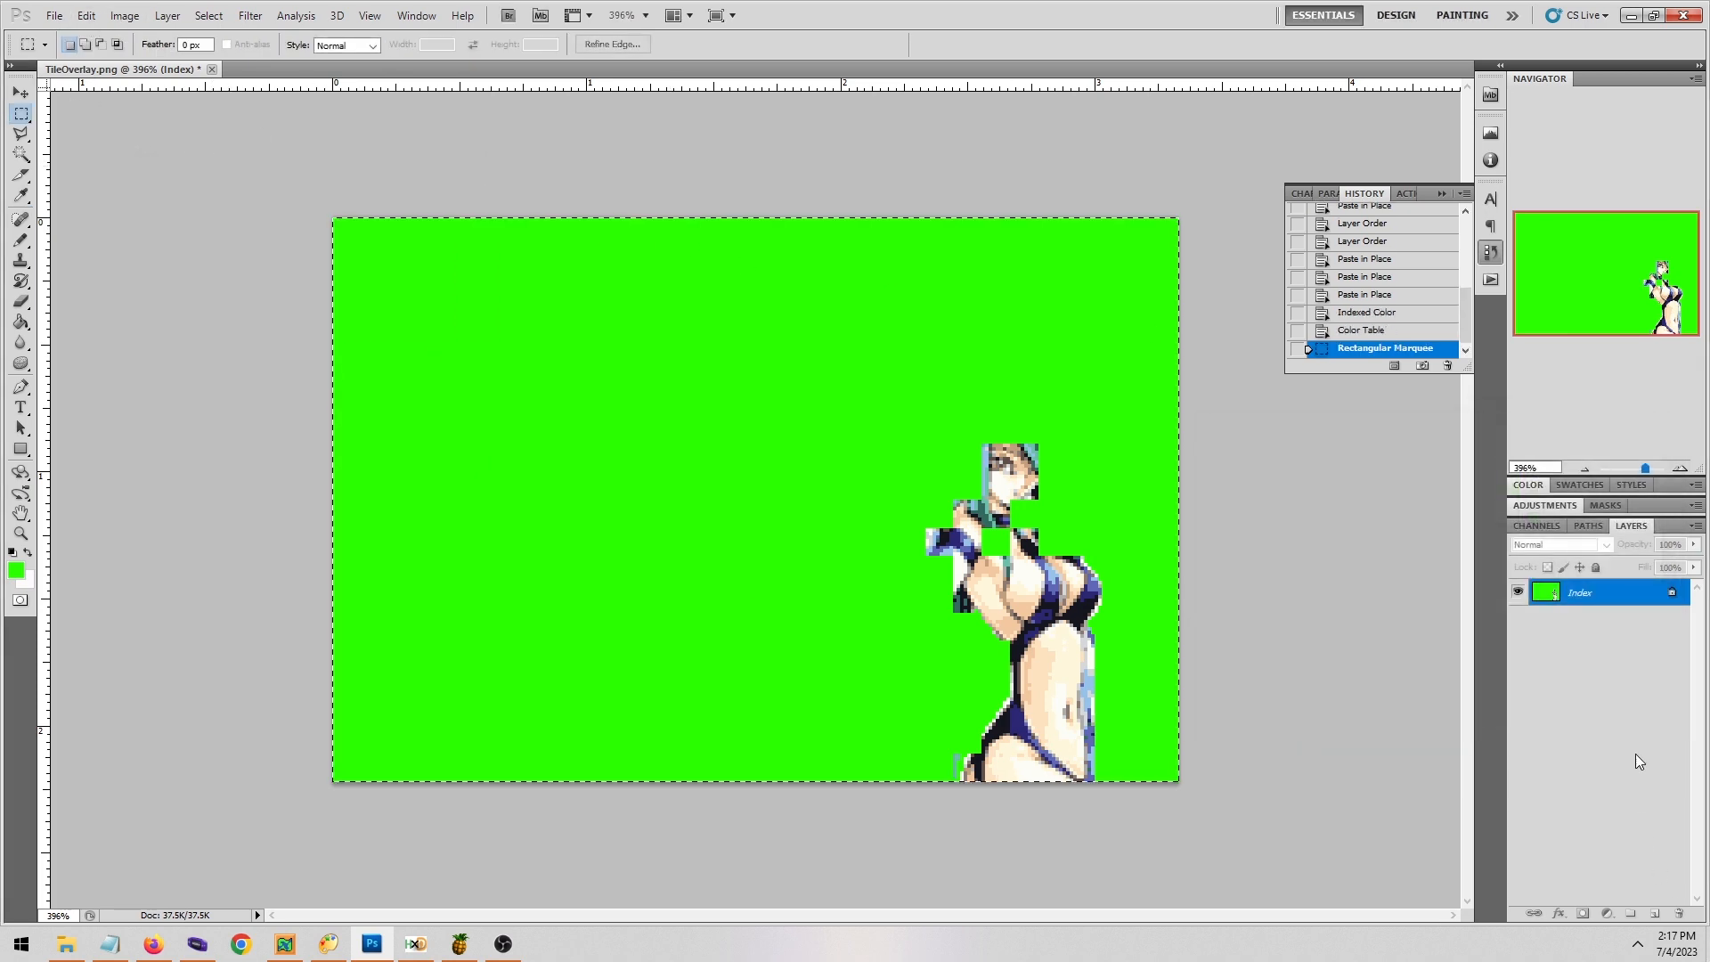
pyautogui.click(1404, 300)
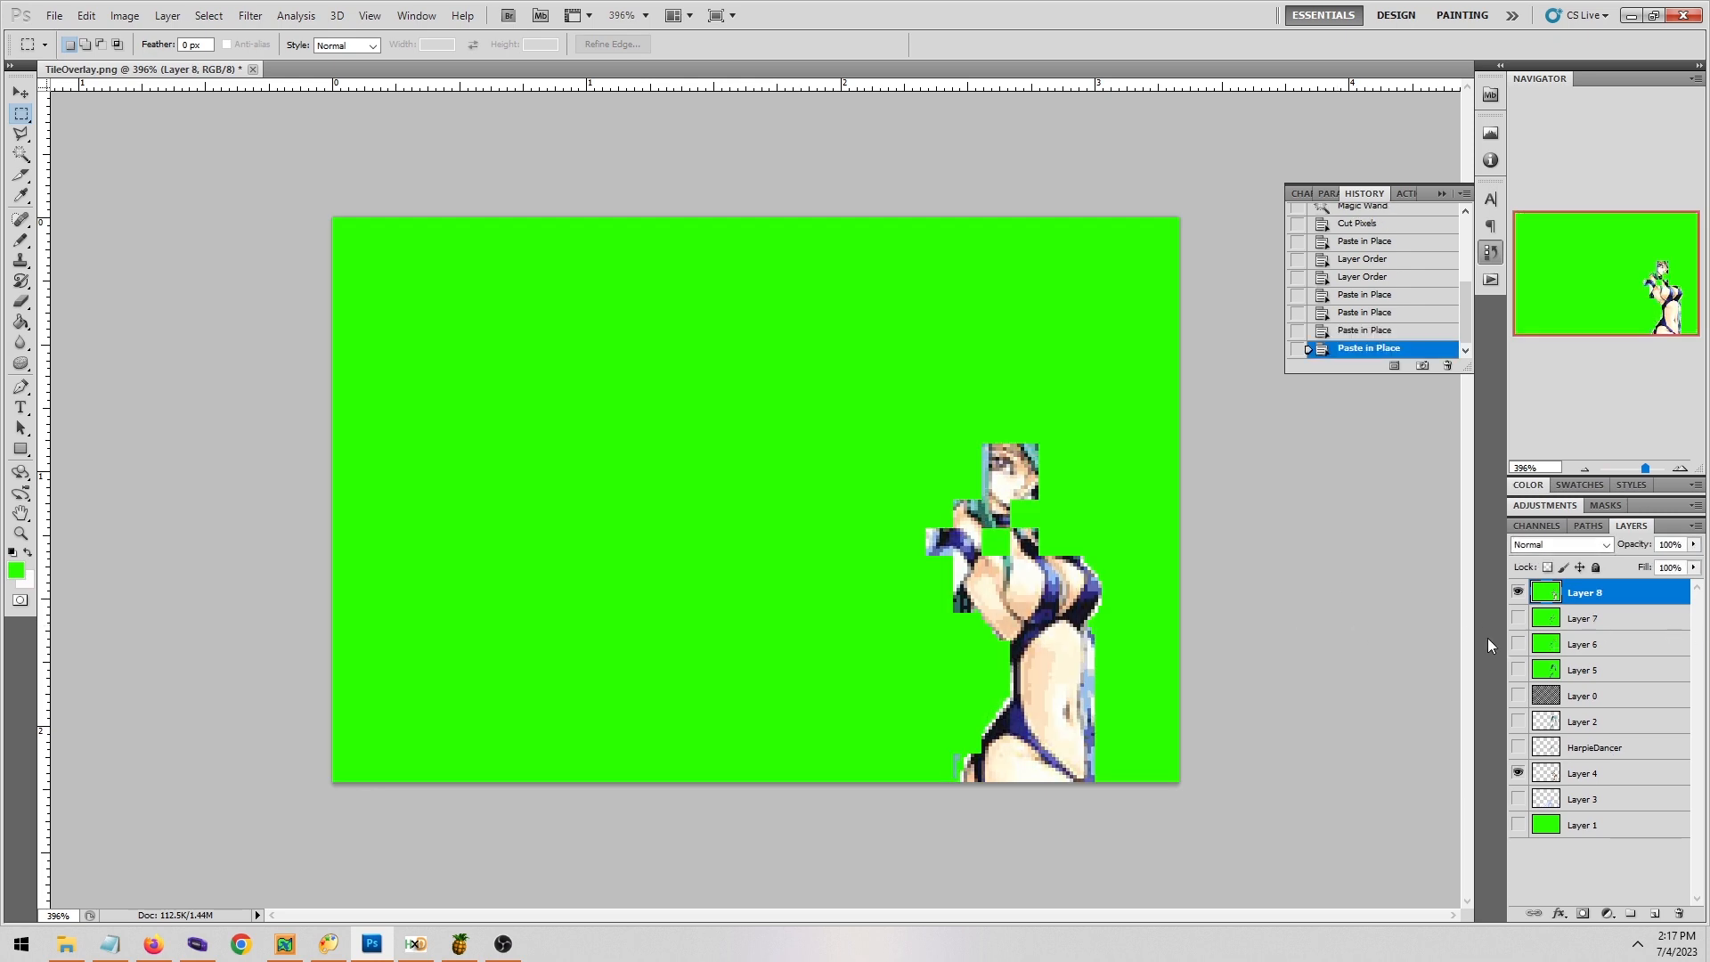
# Convert the pasted green-background figure image to Indexed Color, merging layers, using the Exact palette without transparency.
pyautogui.click(118, 16)
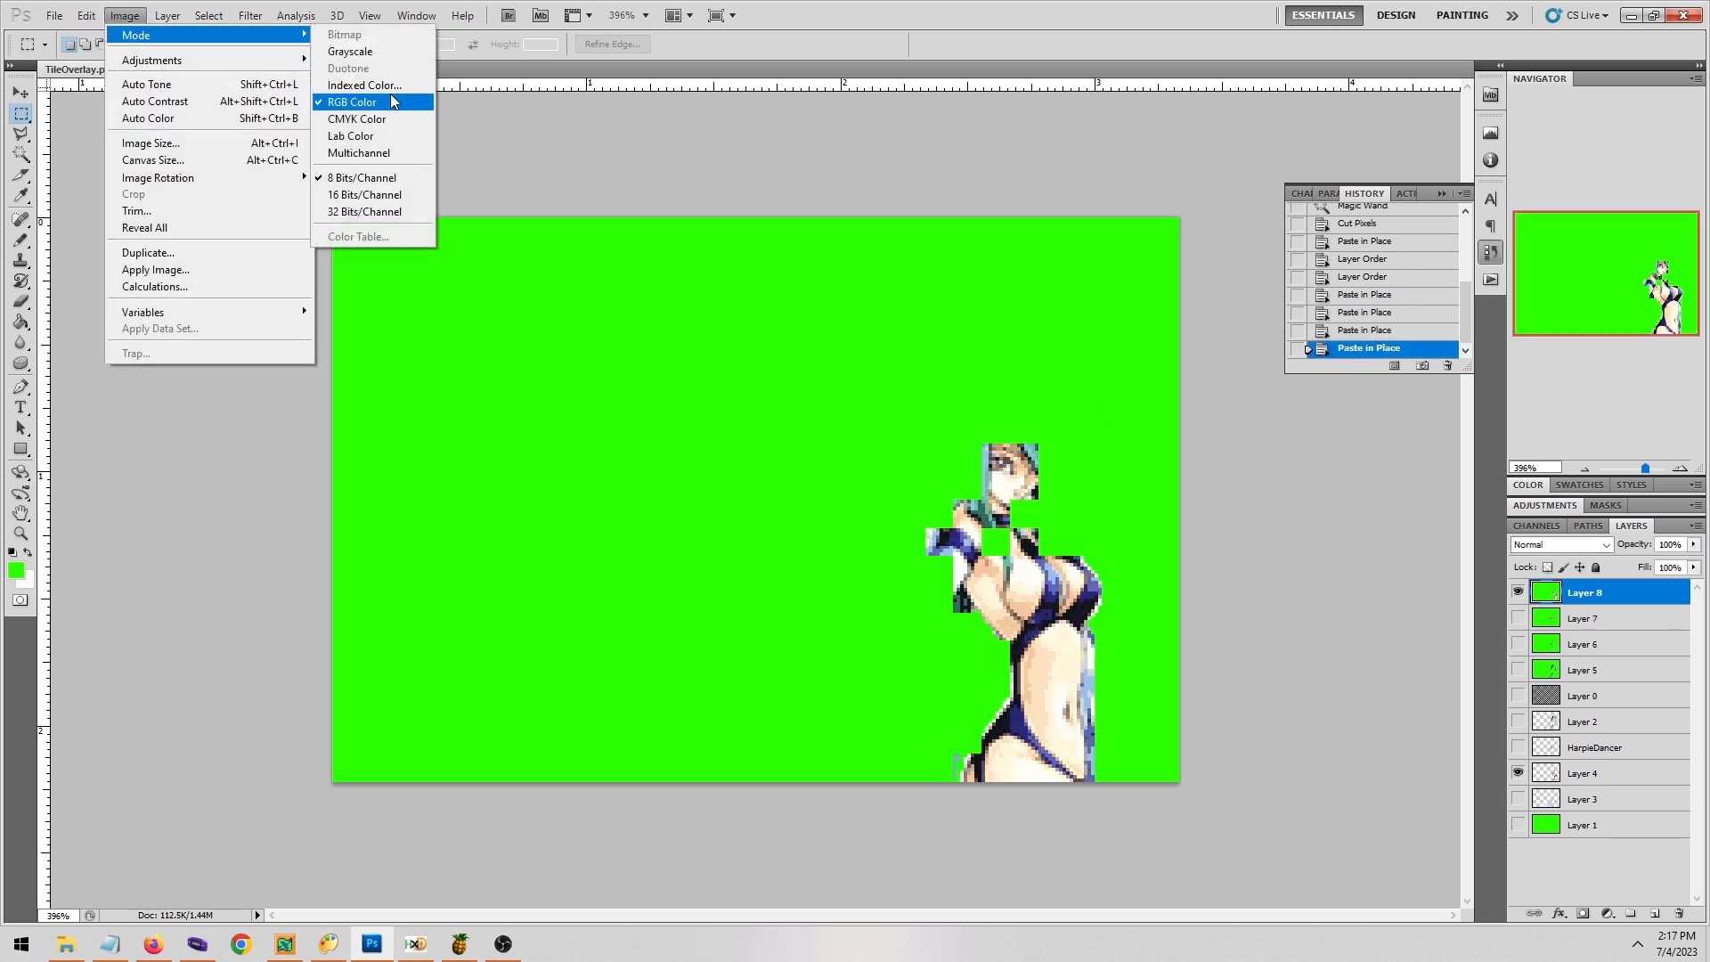
pyautogui.click(114, 10)
pyautogui.click(117, 14)
pyautogui.moveTo(151, 35)
pyautogui.click(371, 89)
pyautogui.click(816, 357)
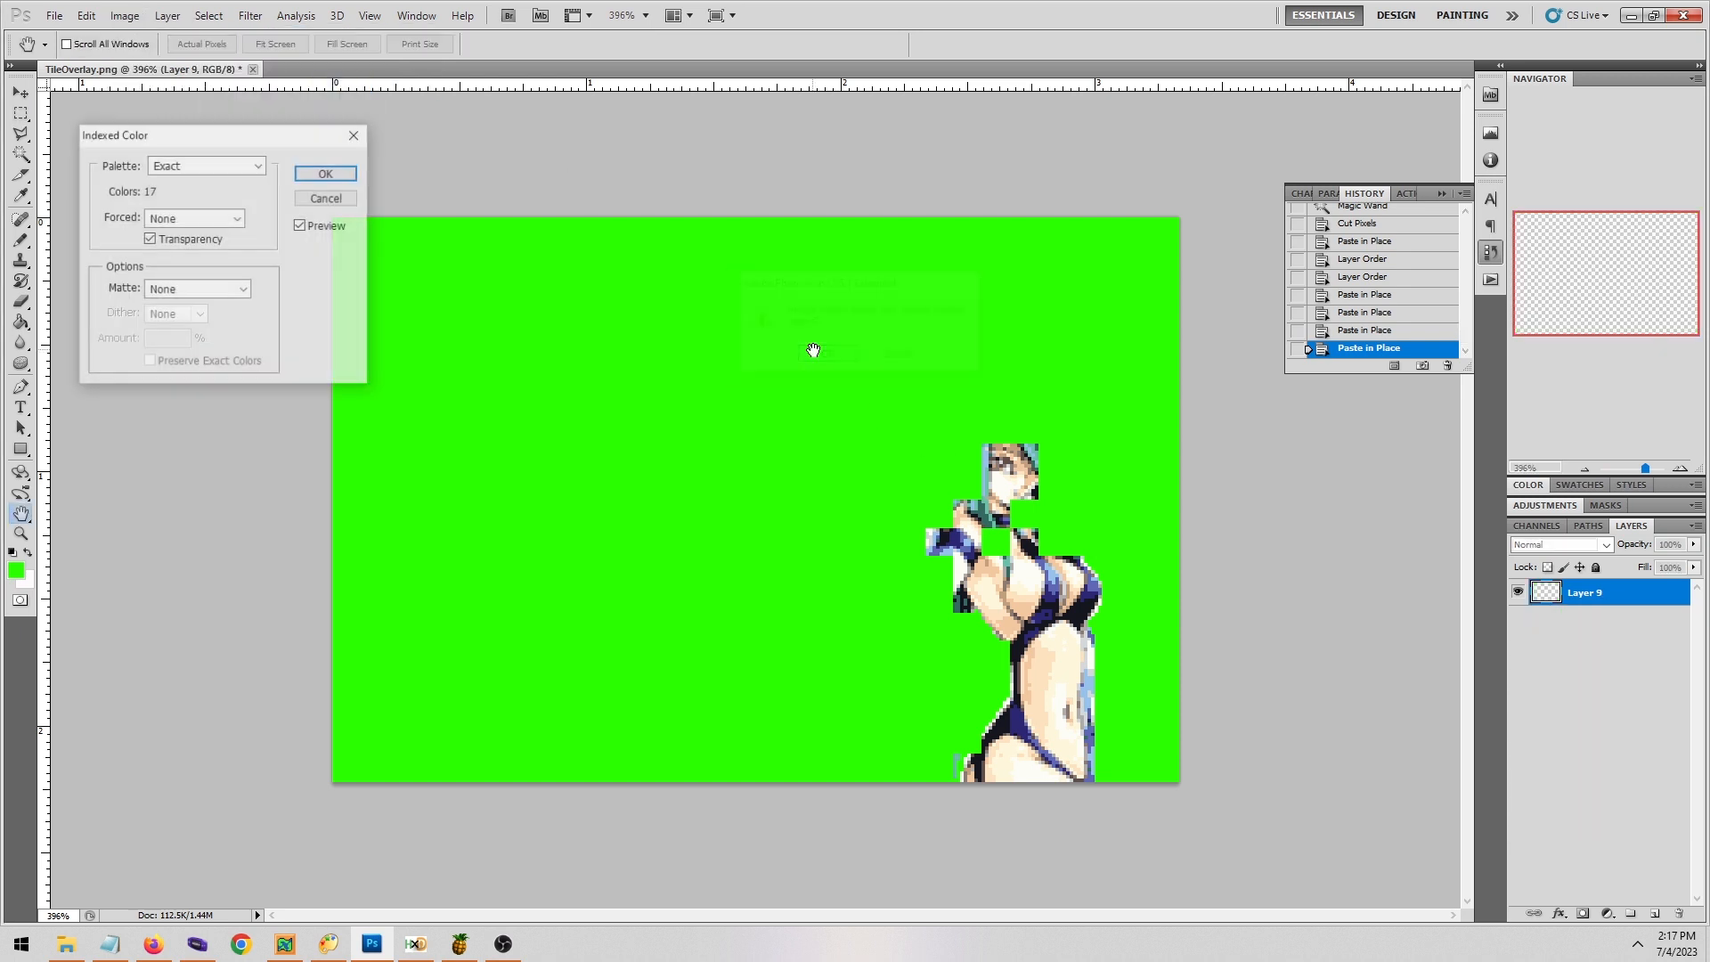
pyautogui.click(326, 172)
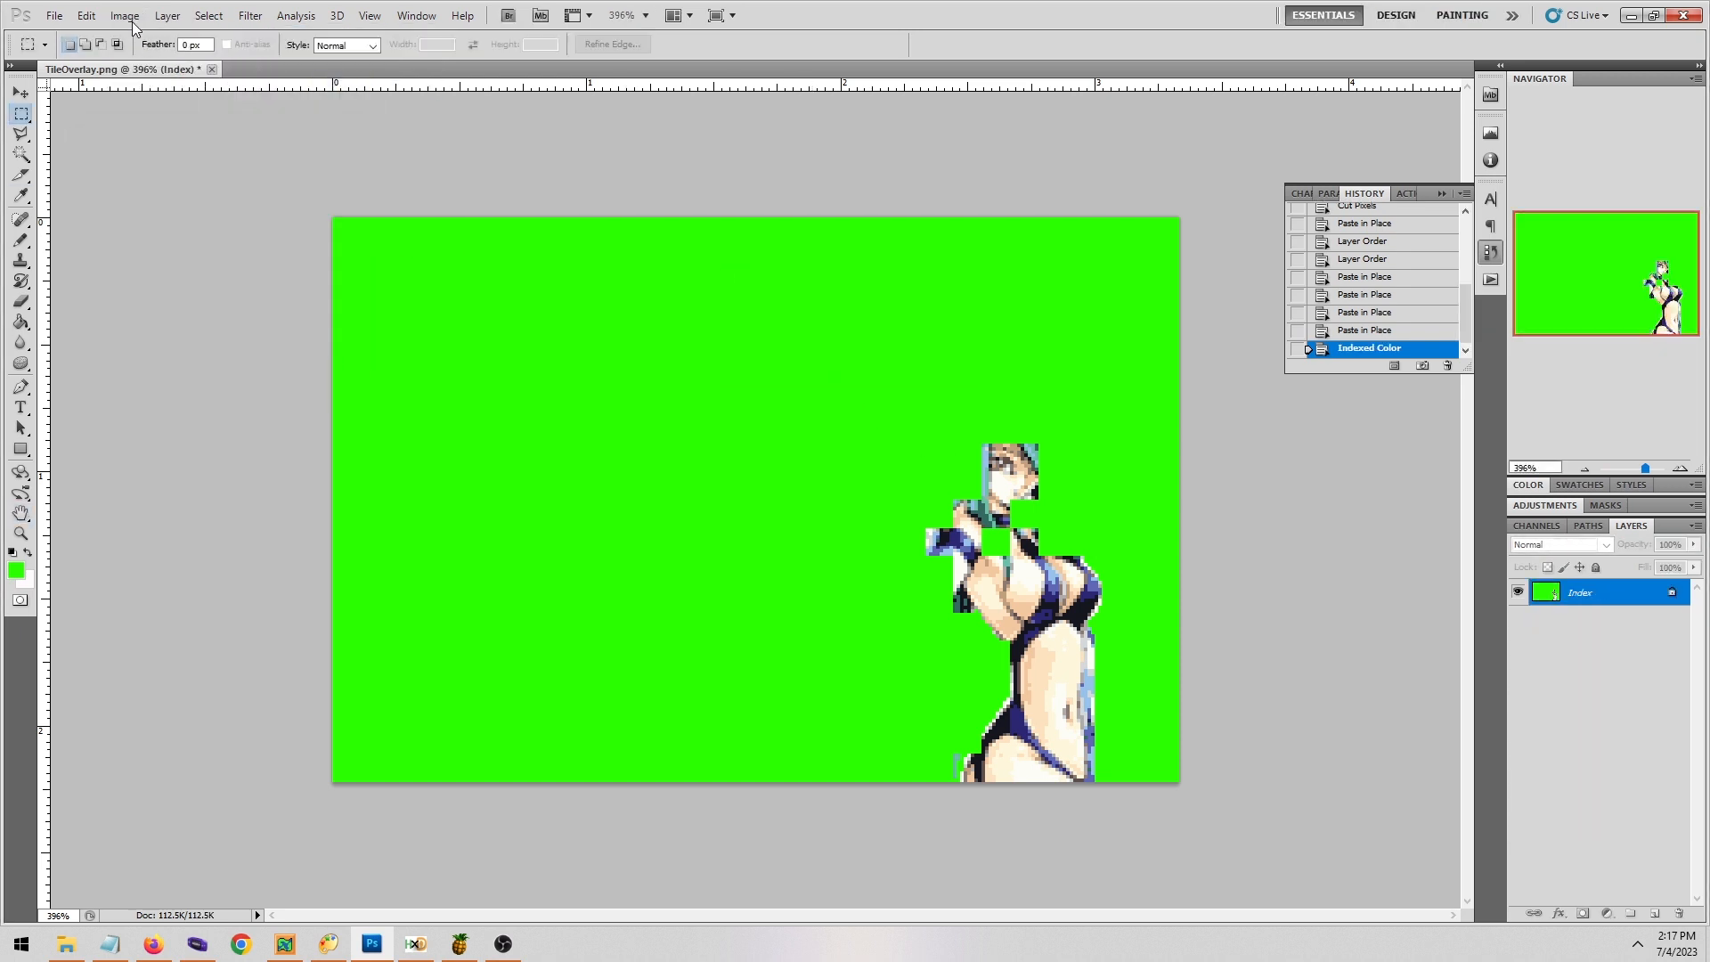
# Swap two color table entries, setting the first entry to the background green and the original green entry to 2b2773.
pyautogui.click(125, 15)
pyautogui.moveTo(151, 35)
pyautogui.click(356, 237)
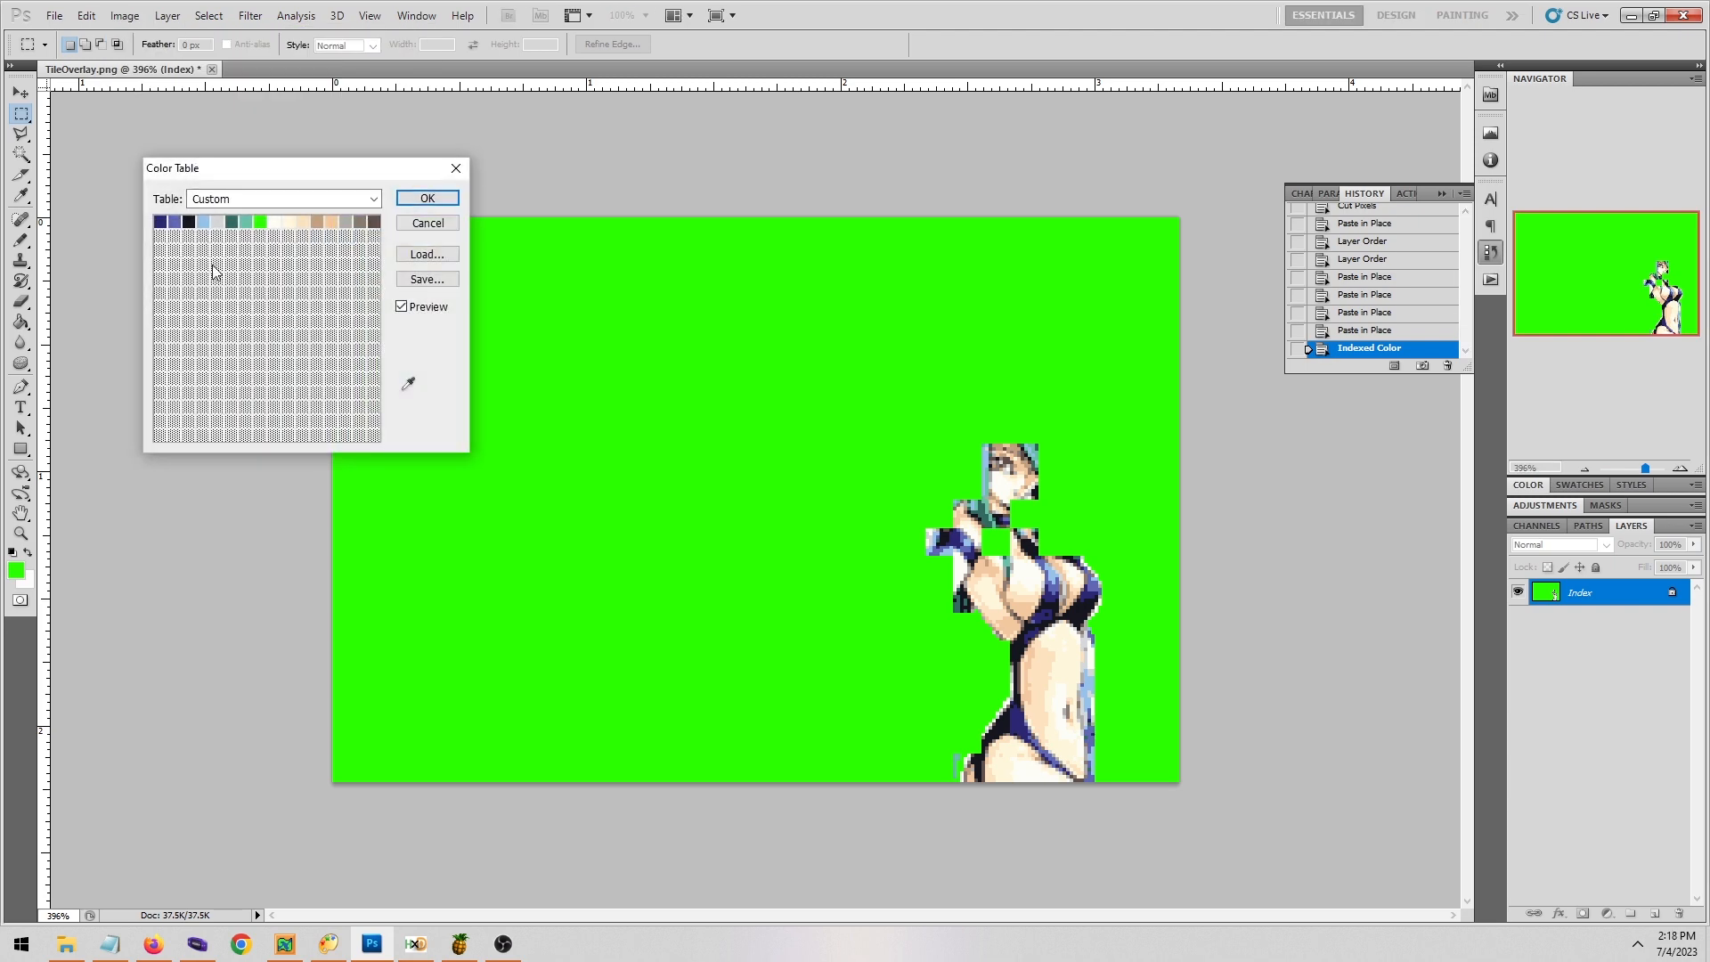
pyautogui.click(161, 221)
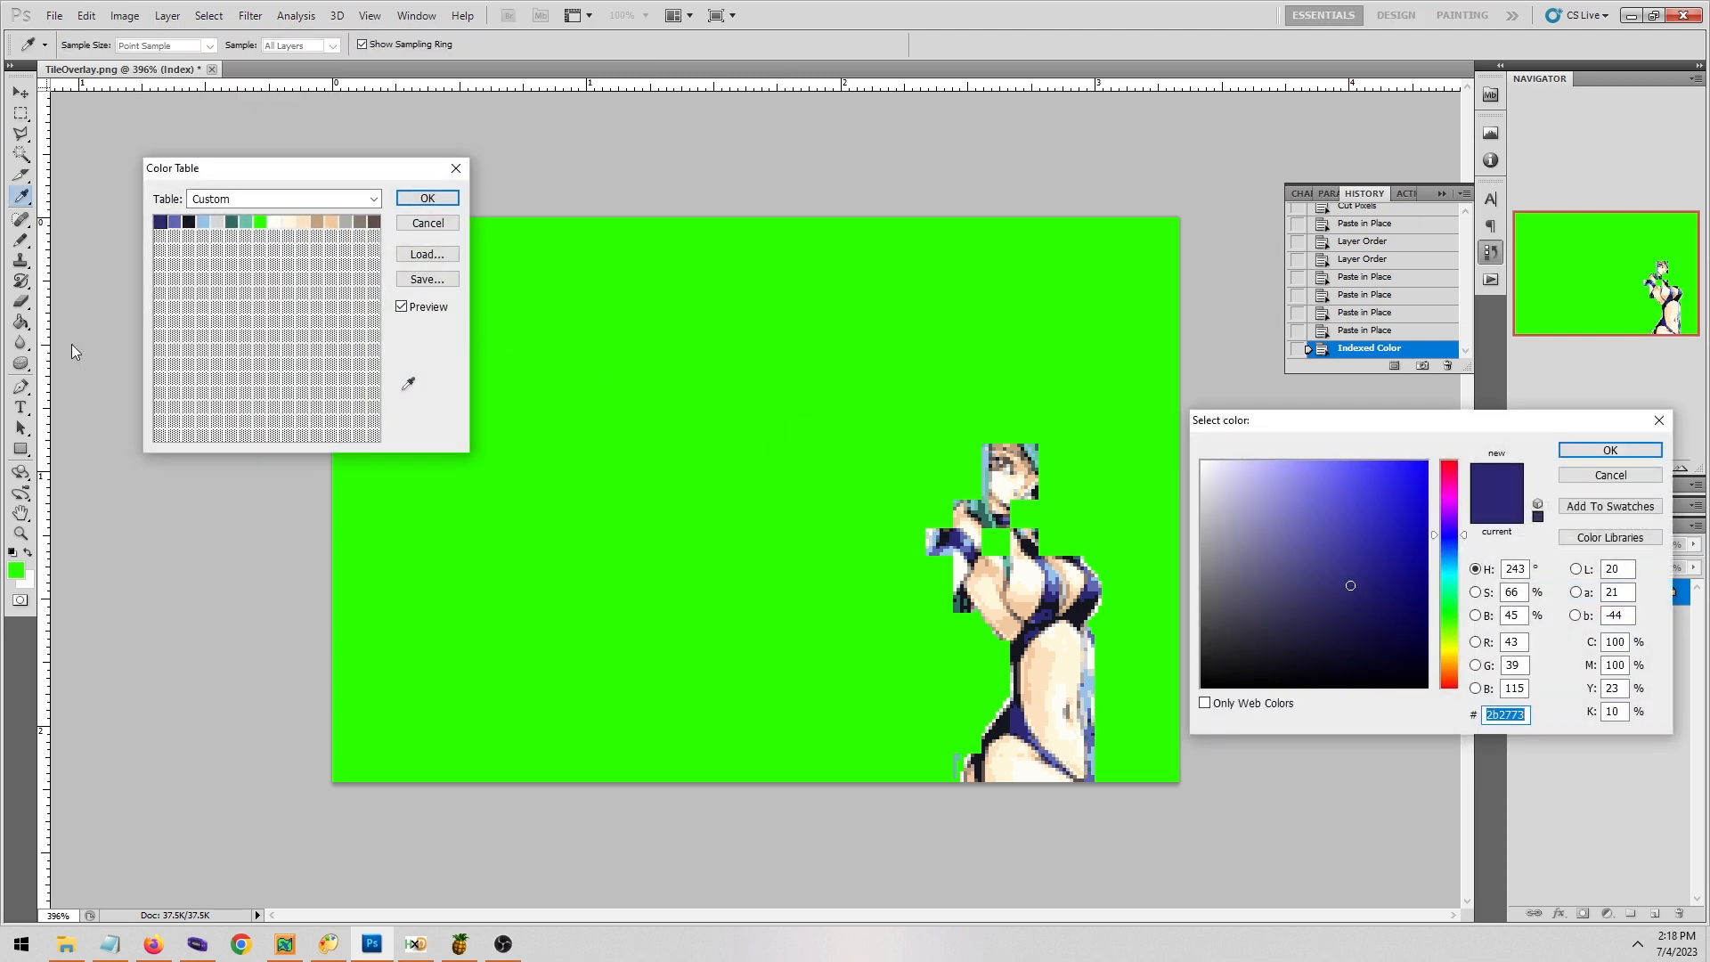
pyautogui.click(676, 382)
pyautogui.click(1573, 450)
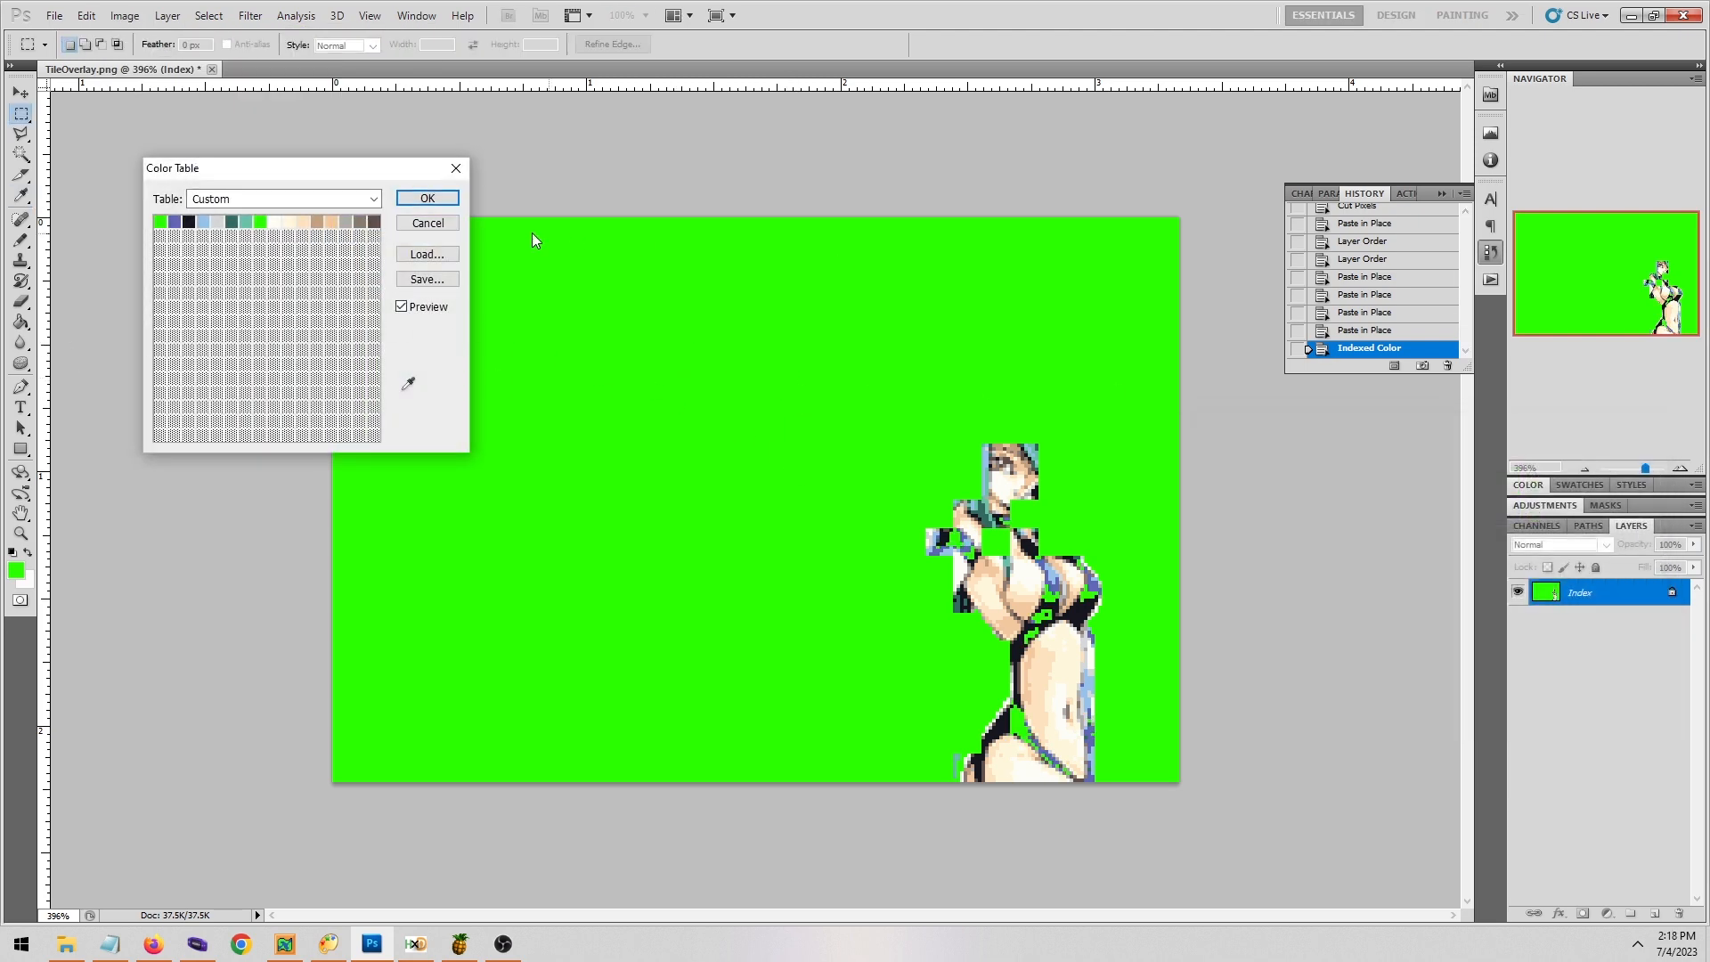
pyautogui.click(263, 222)
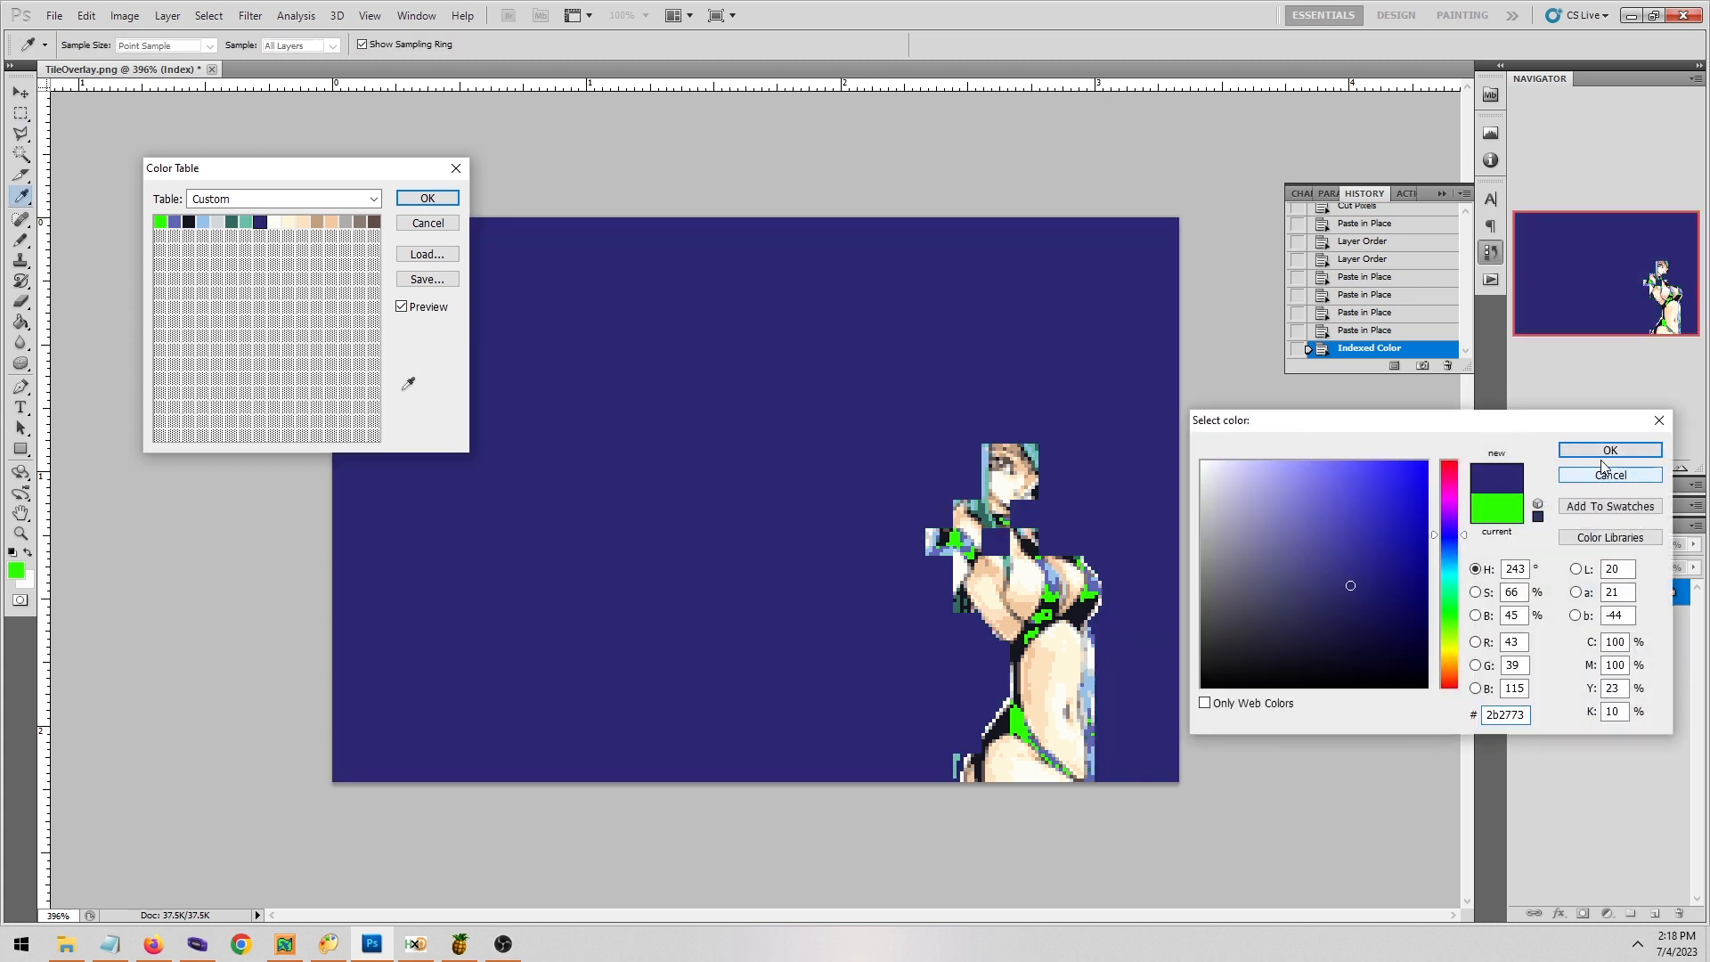
pyautogui.click(1591, 458)
# Save this third color table as an ACT file in the Coinflip Tutorial folder and apply the table changes.
pyautogui.click(445, 279)
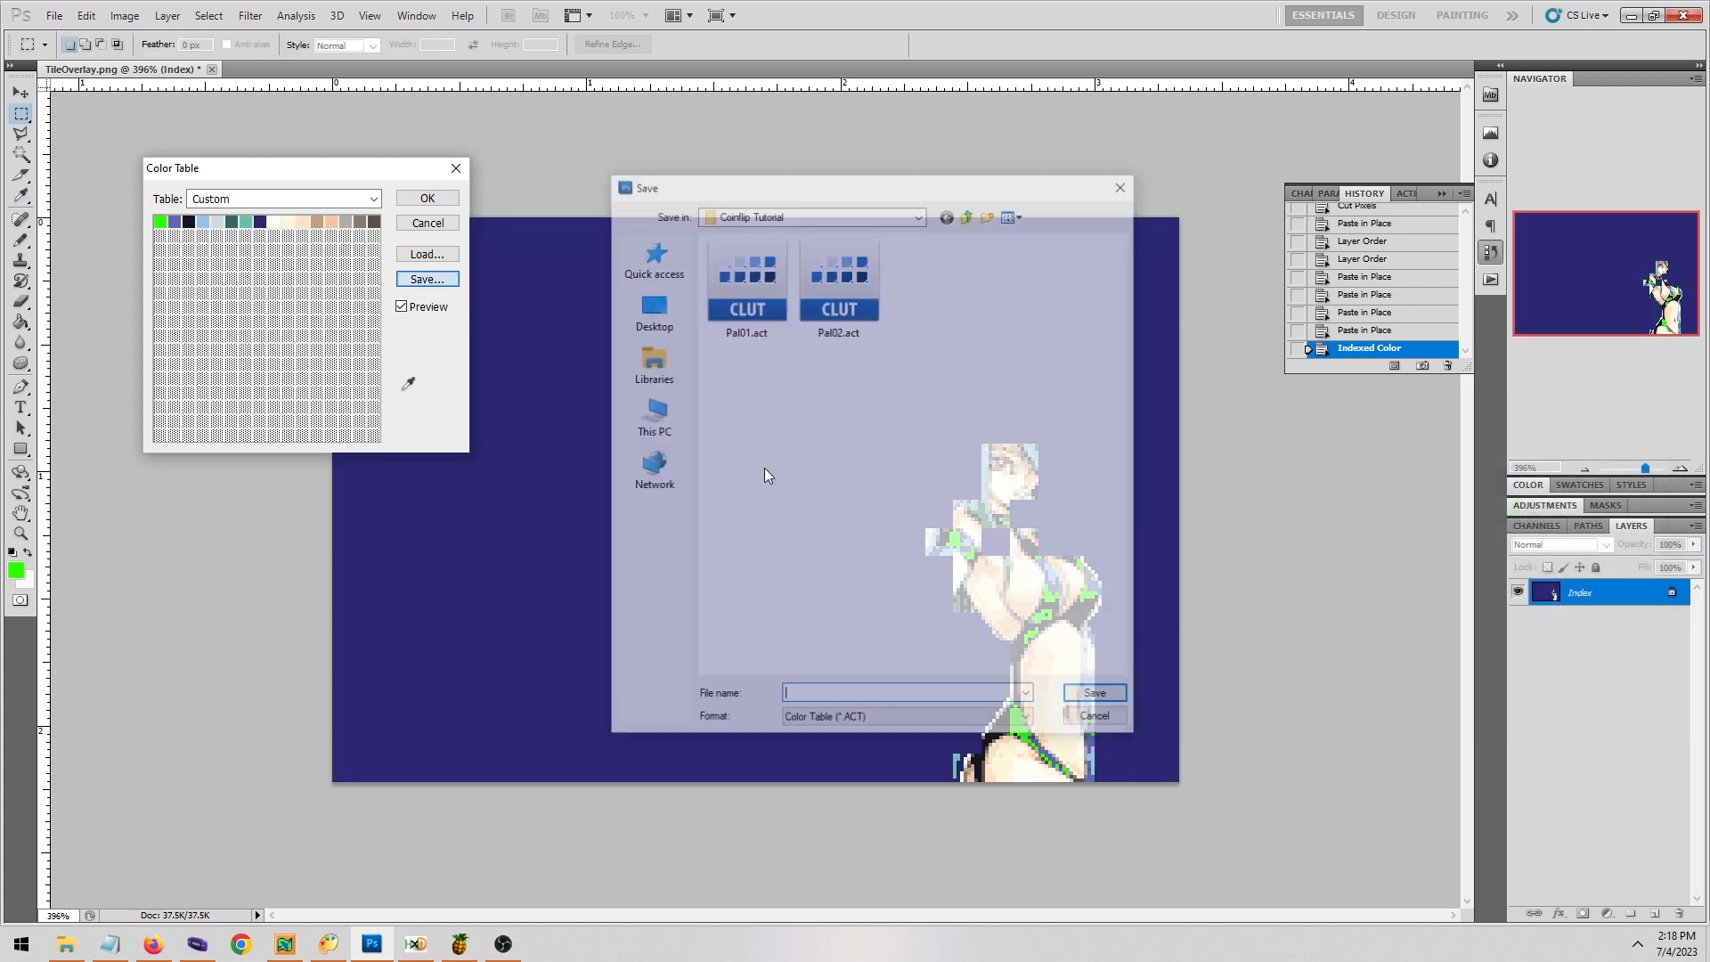
pyautogui.click(846, 320)
pyautogui.click(808, 698)
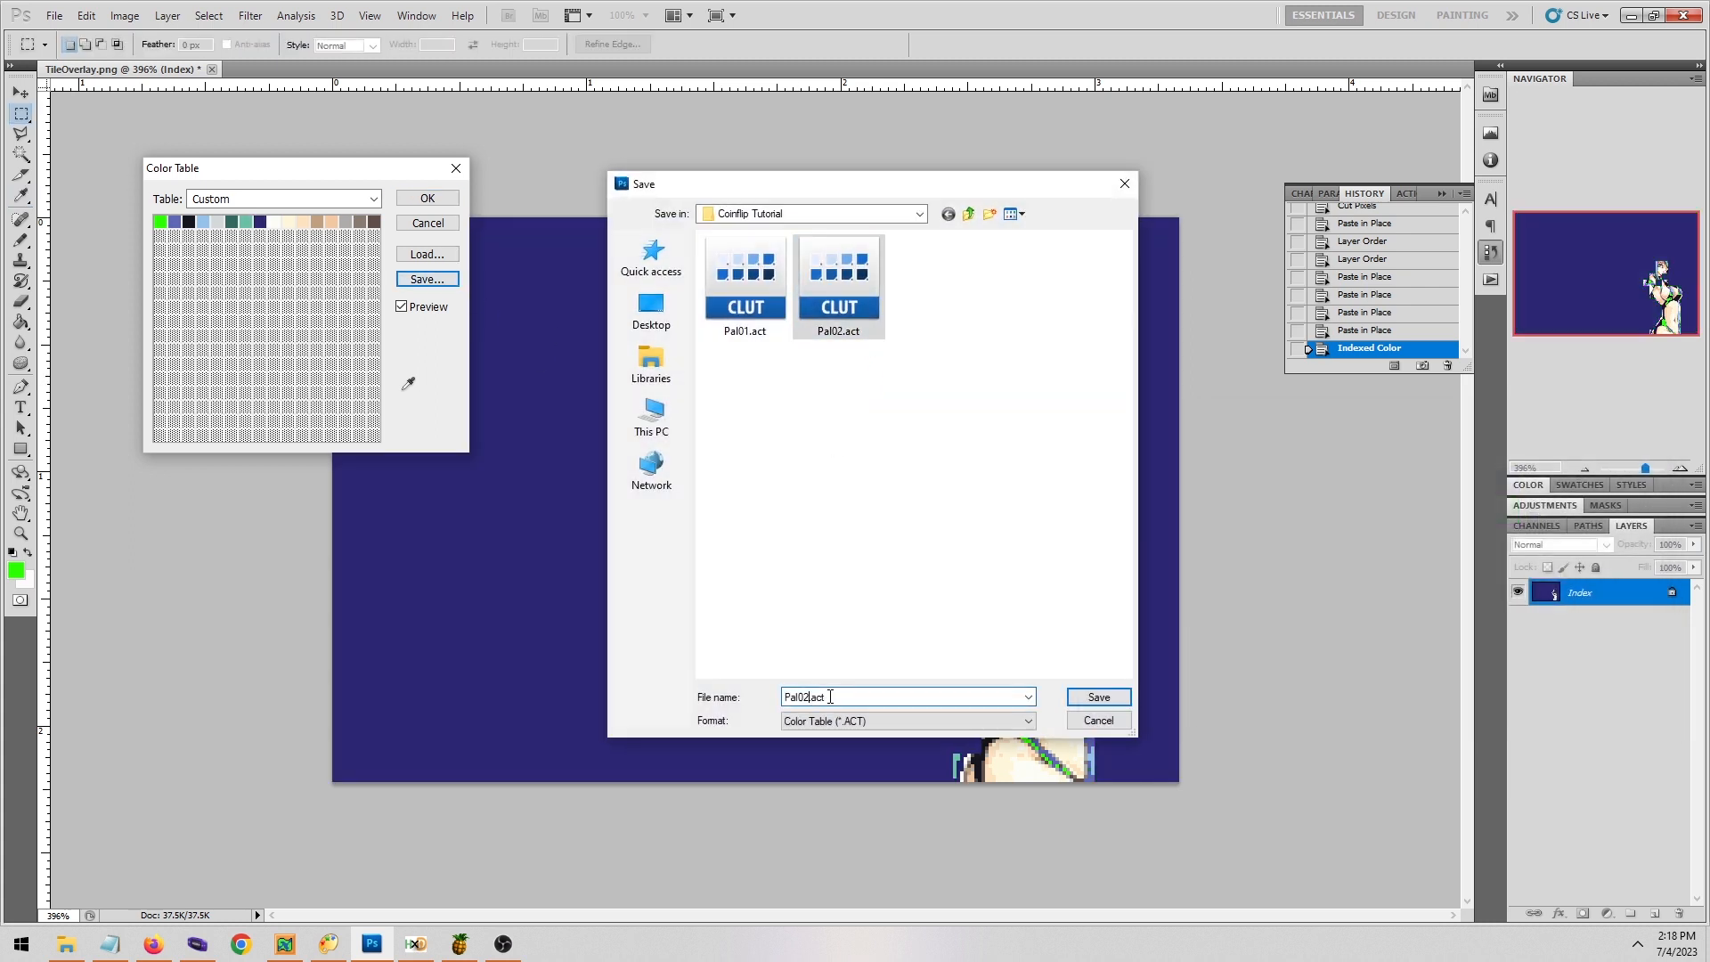
pyautogui.press('Return')
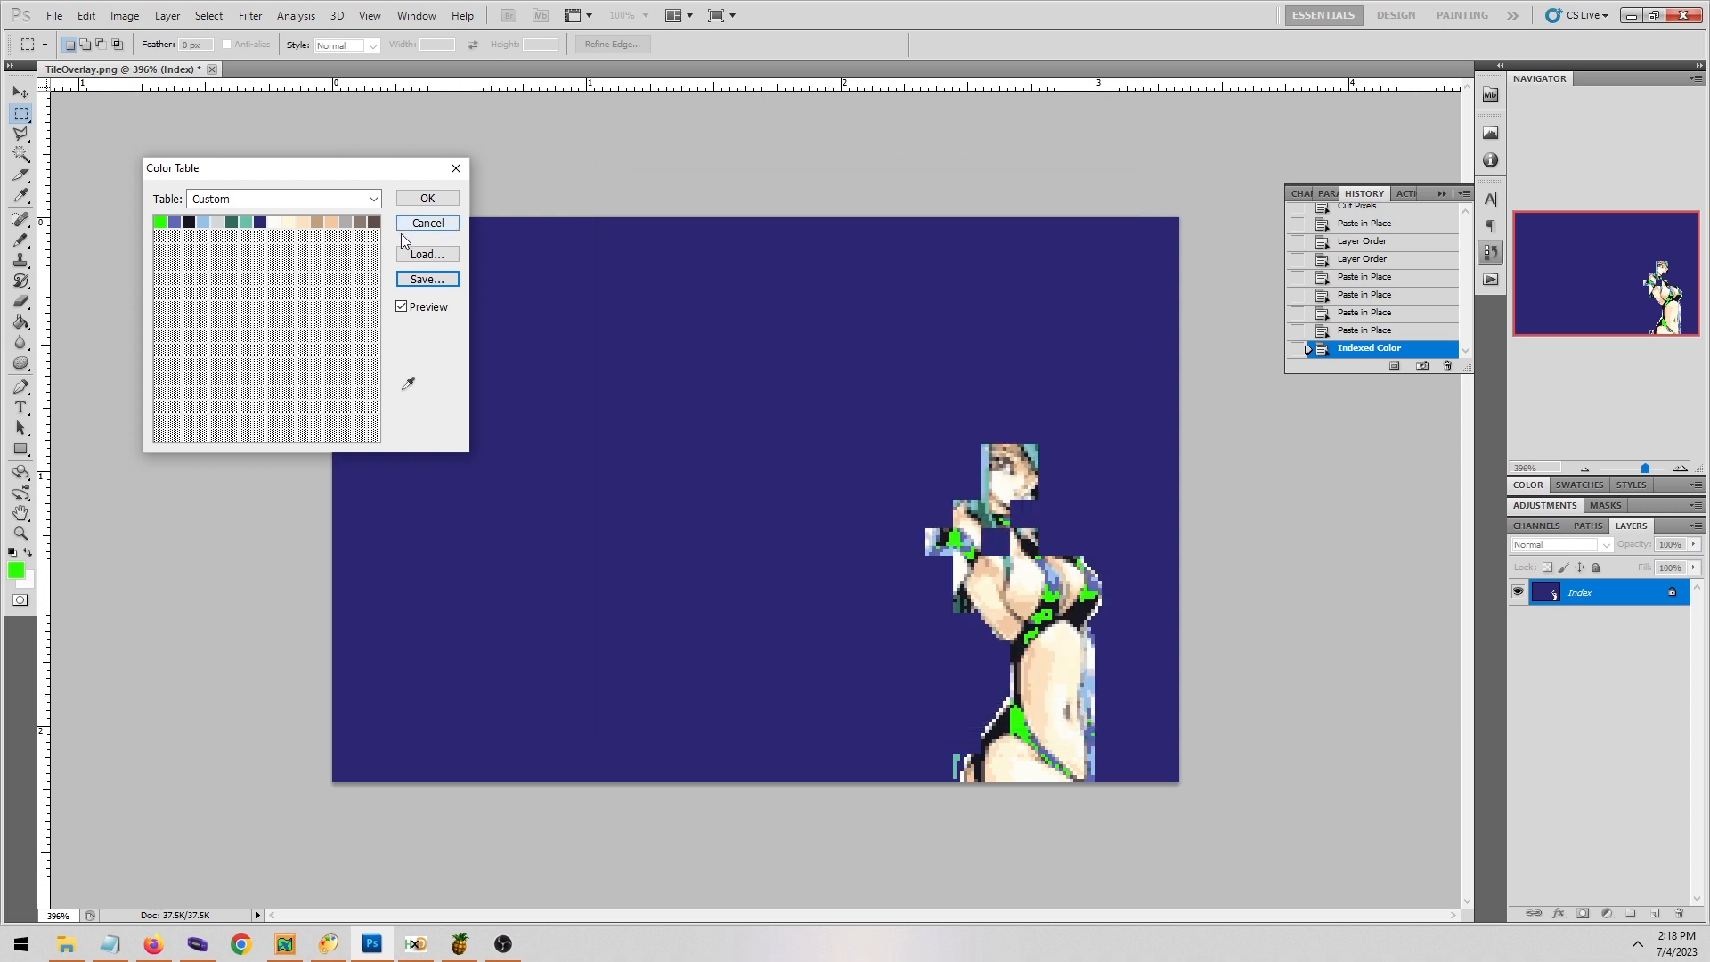
pyautogui.click(427, 198)
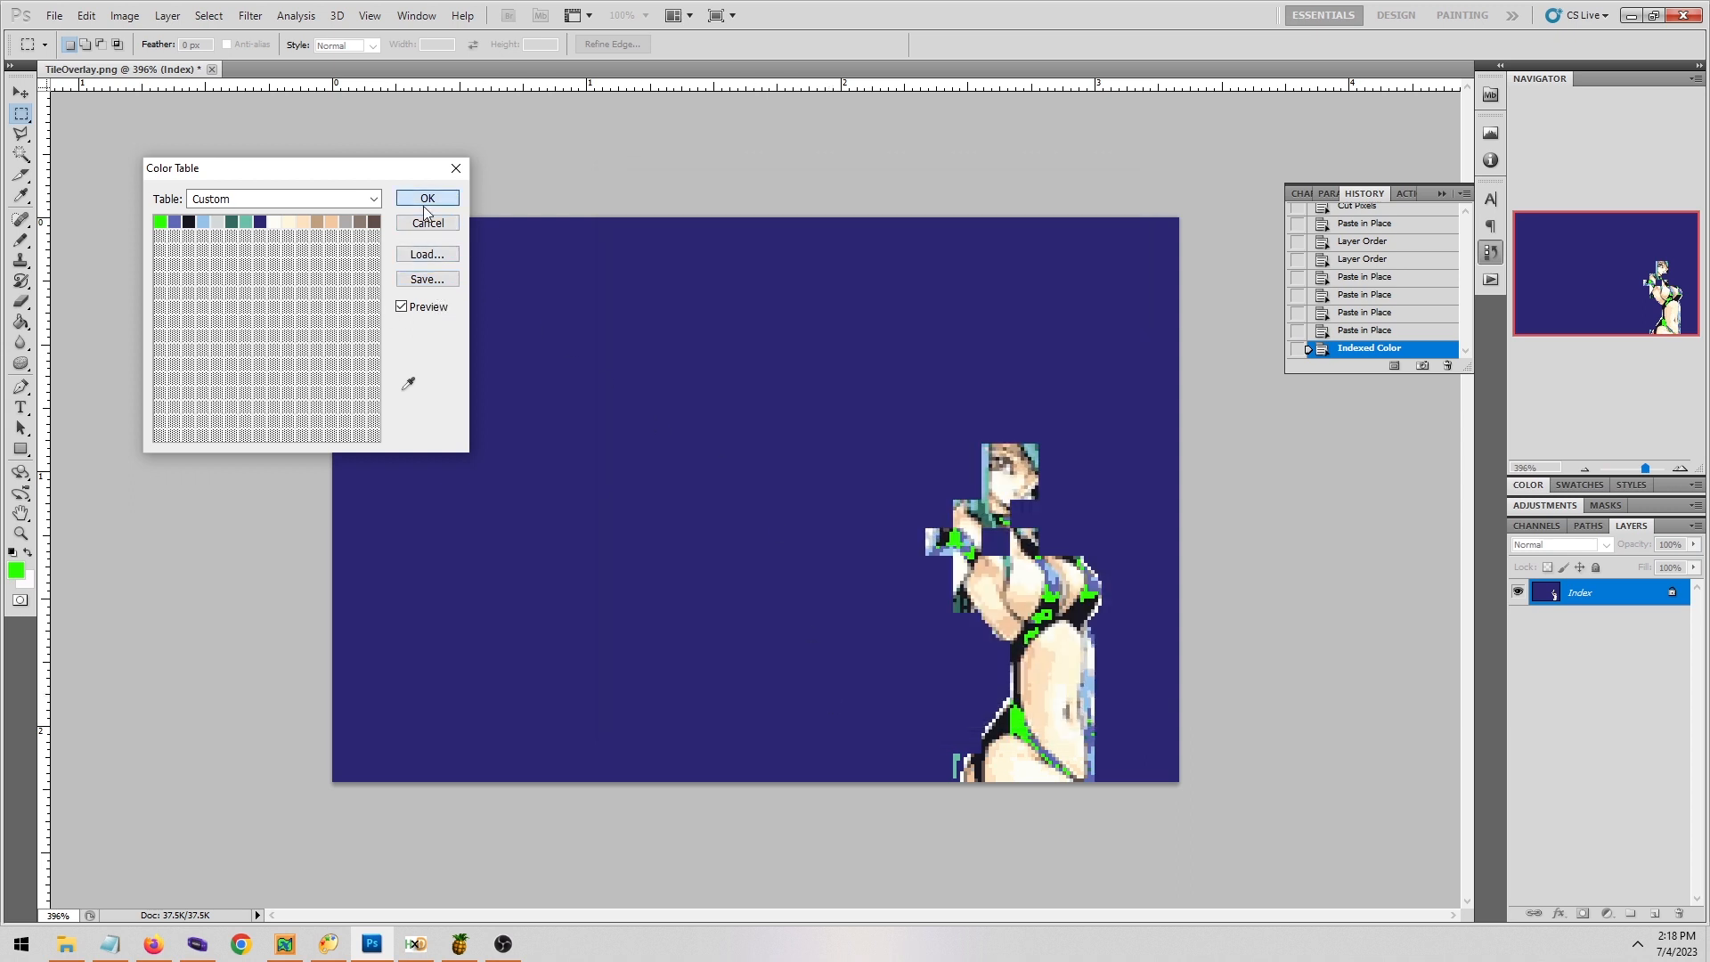
# Convert the figure image to RGB Color and back to Indexed Color to rebuild its color table.
pyautogui.click(125, 20)
pyautogui.moveTo(138, 35)
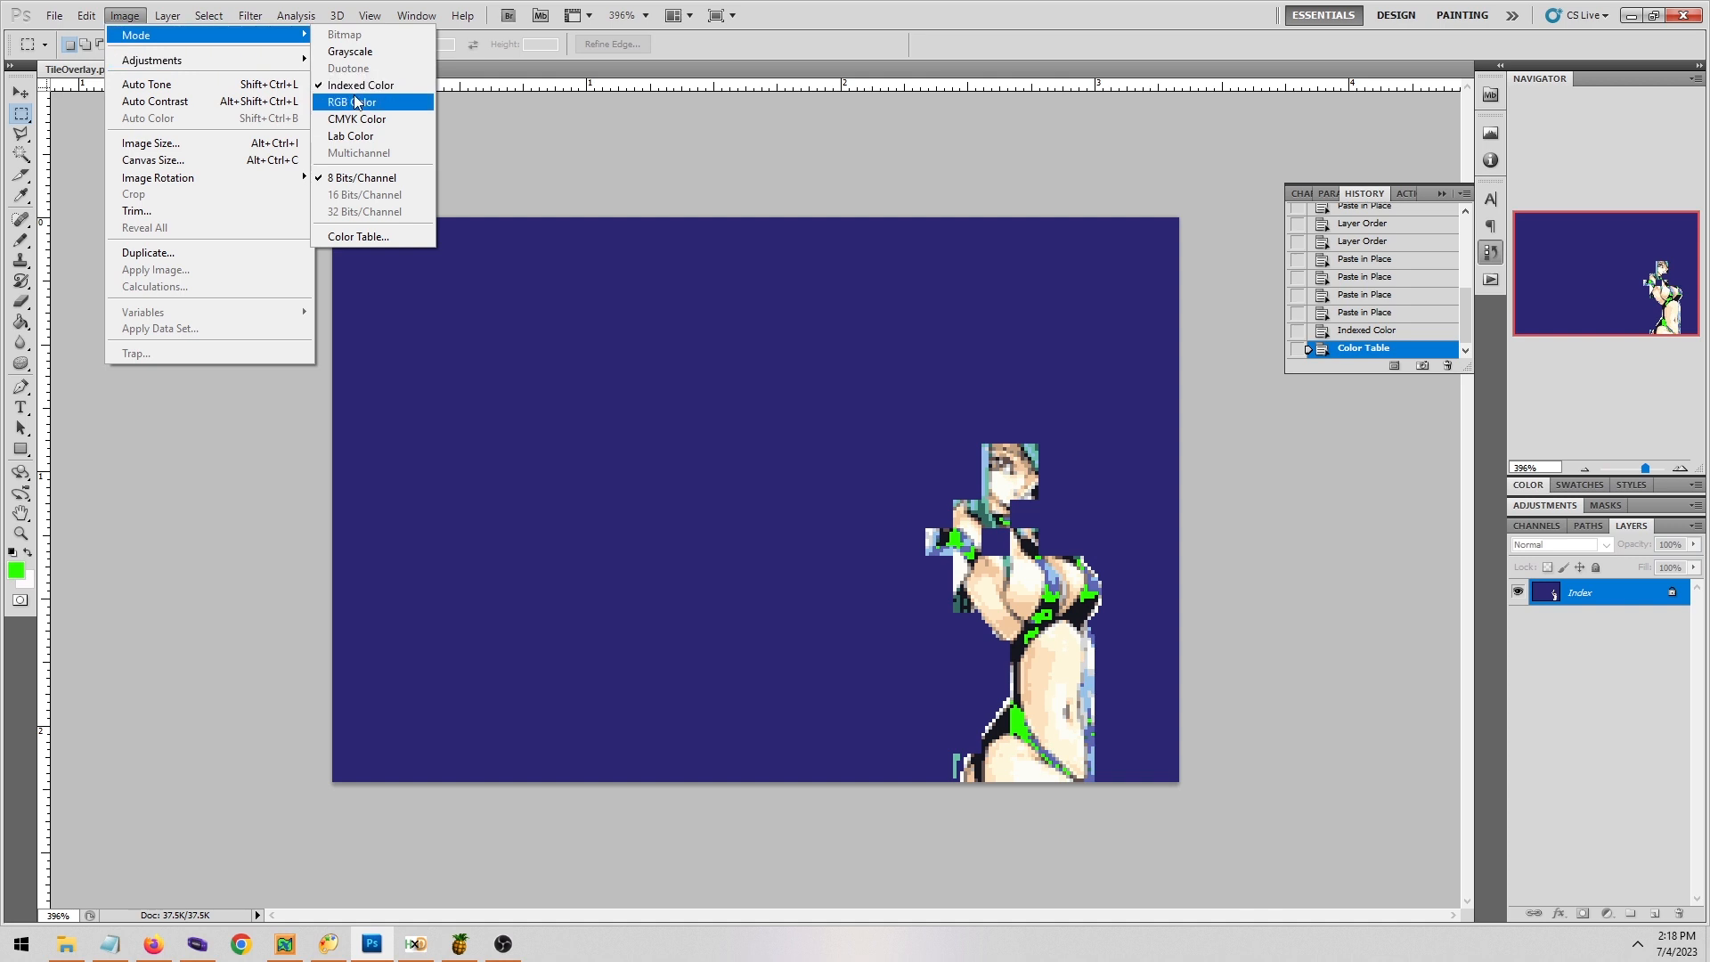
pyautogui.click(369, 103)
pyautogui.click(126, 16)
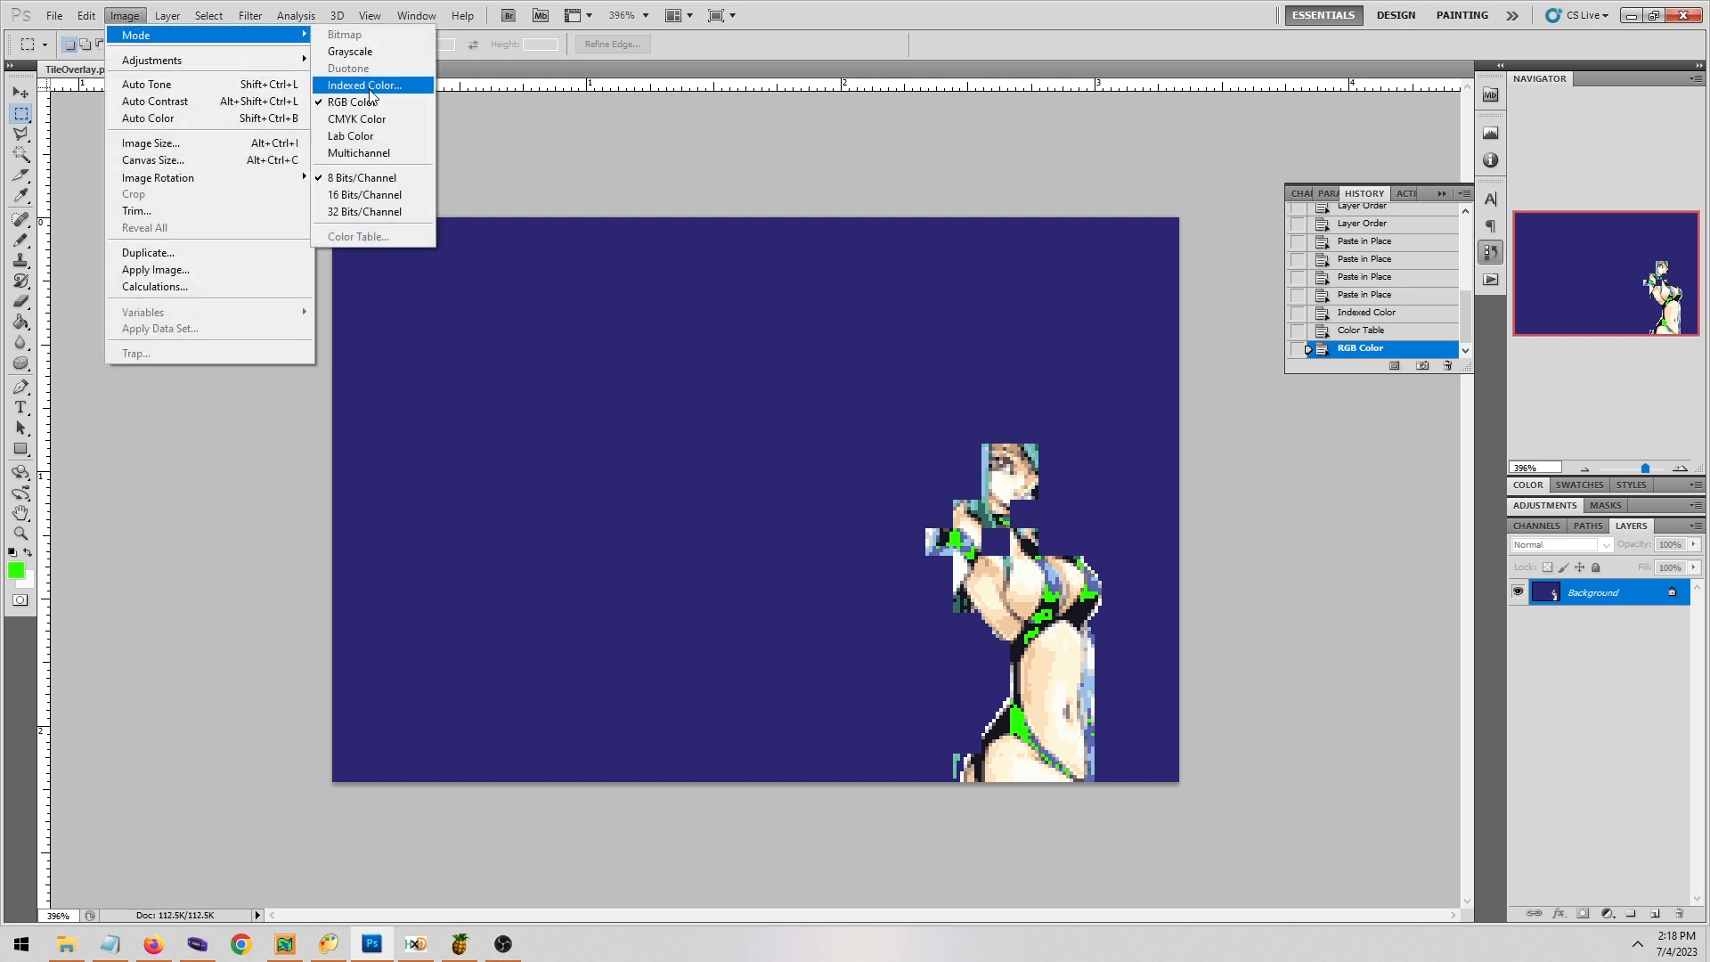
pyautogui.click(374, 85)
pyautogui.click(311, 176)
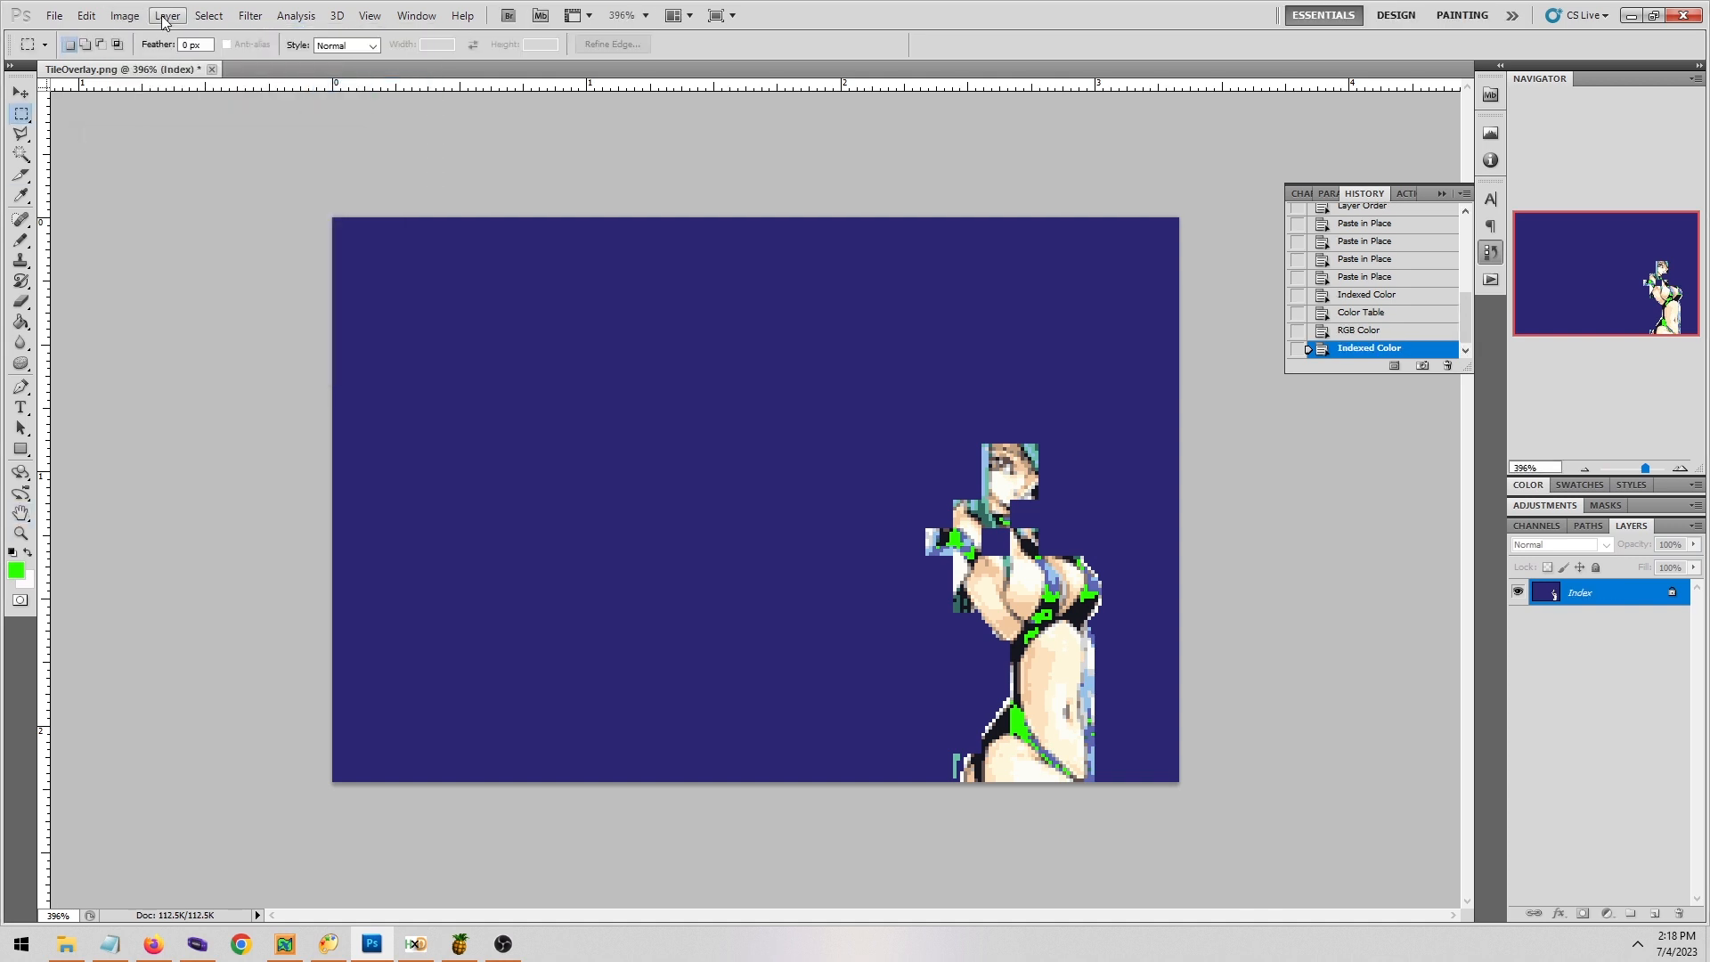
# Load Pal01.act as the figure image's color table and apply it.
pyautogui.click(125, 16)
pyautogui.moveTo(138, 35)
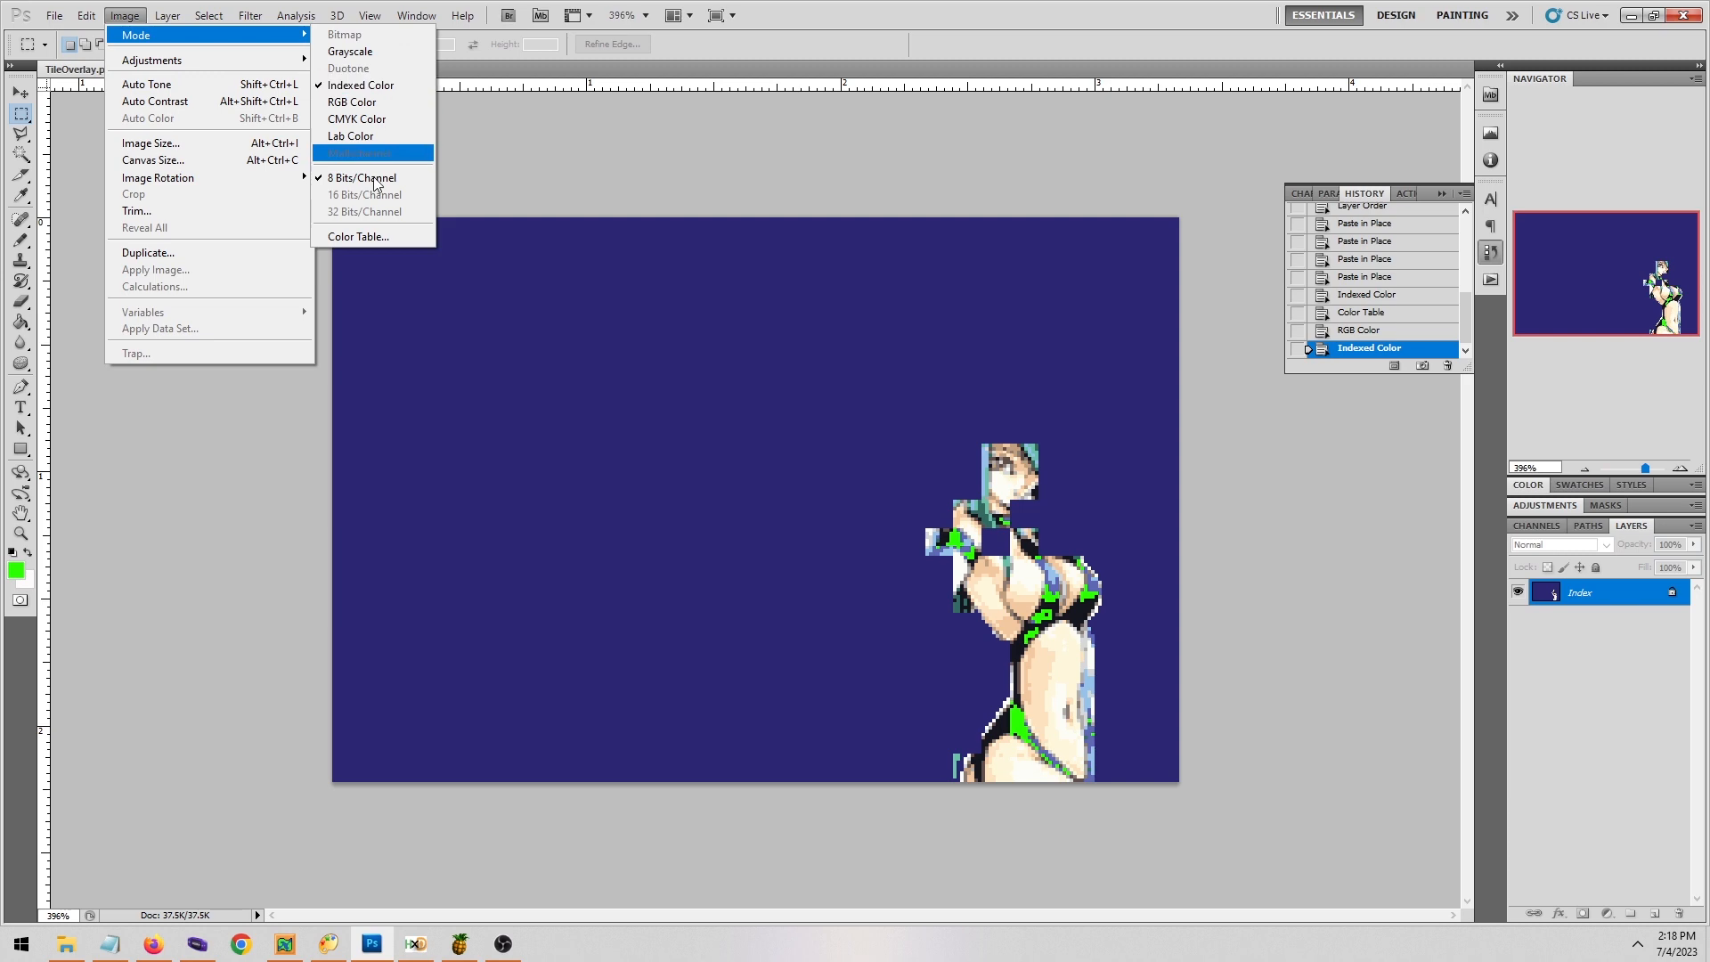
pyautogui.click(368, 238)
pyautogui.click(428, 255)
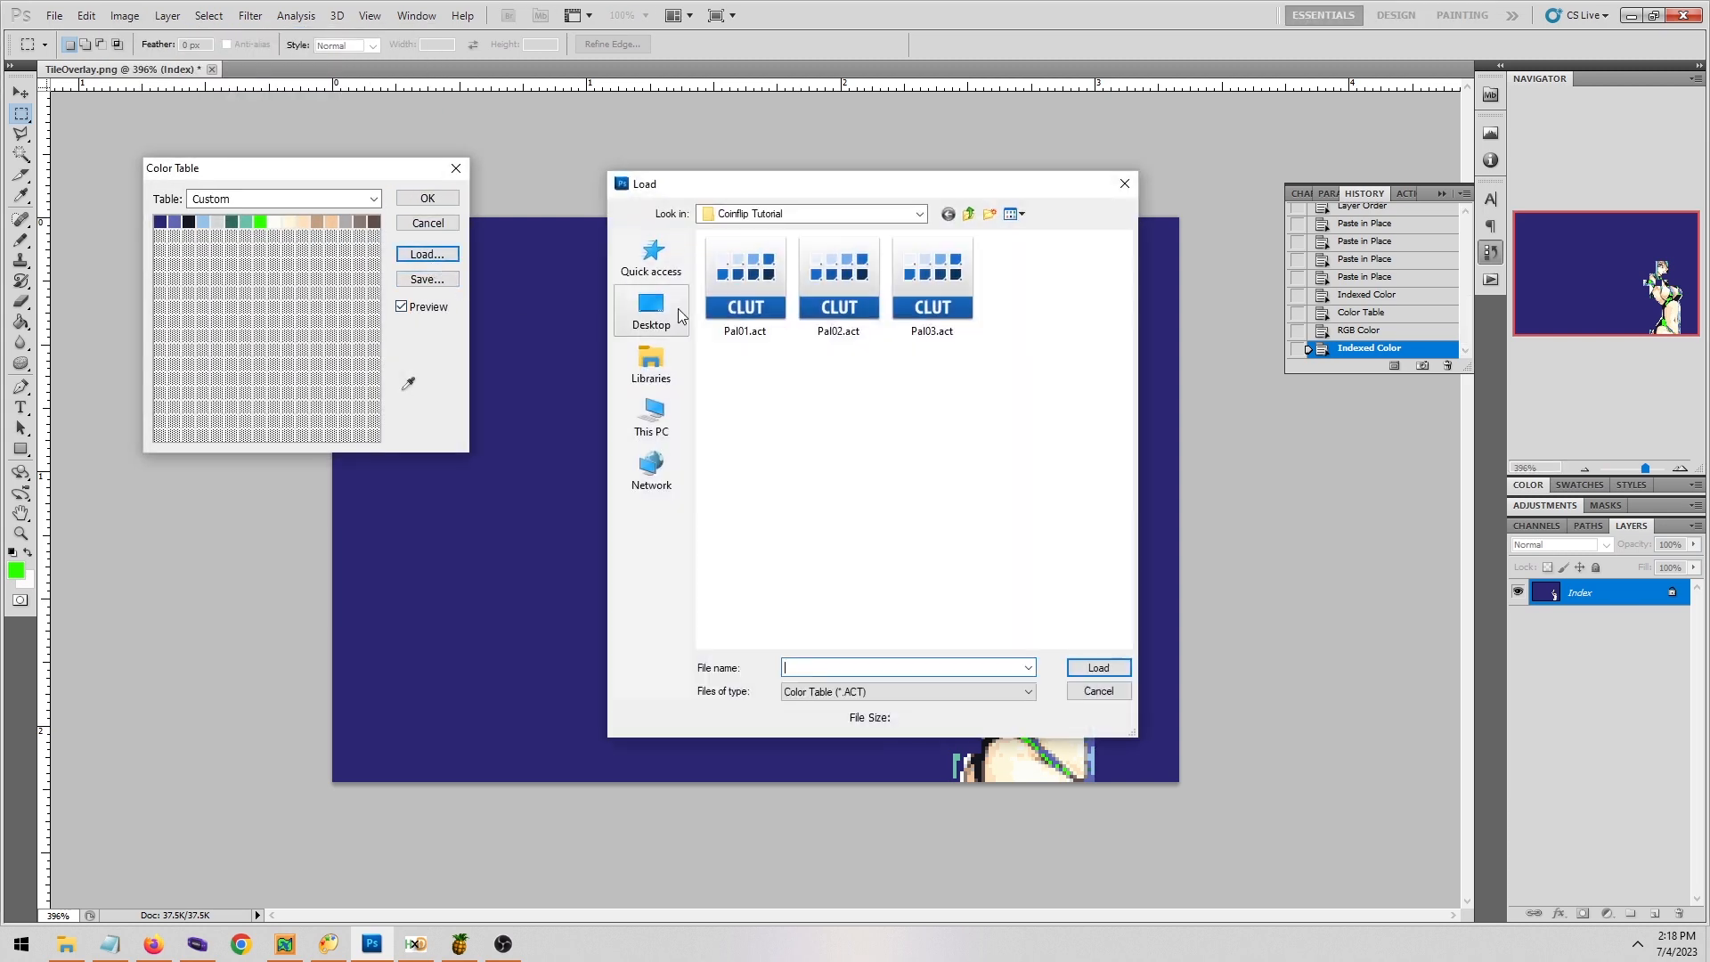
pyautogui.doubleClick(735, 302)
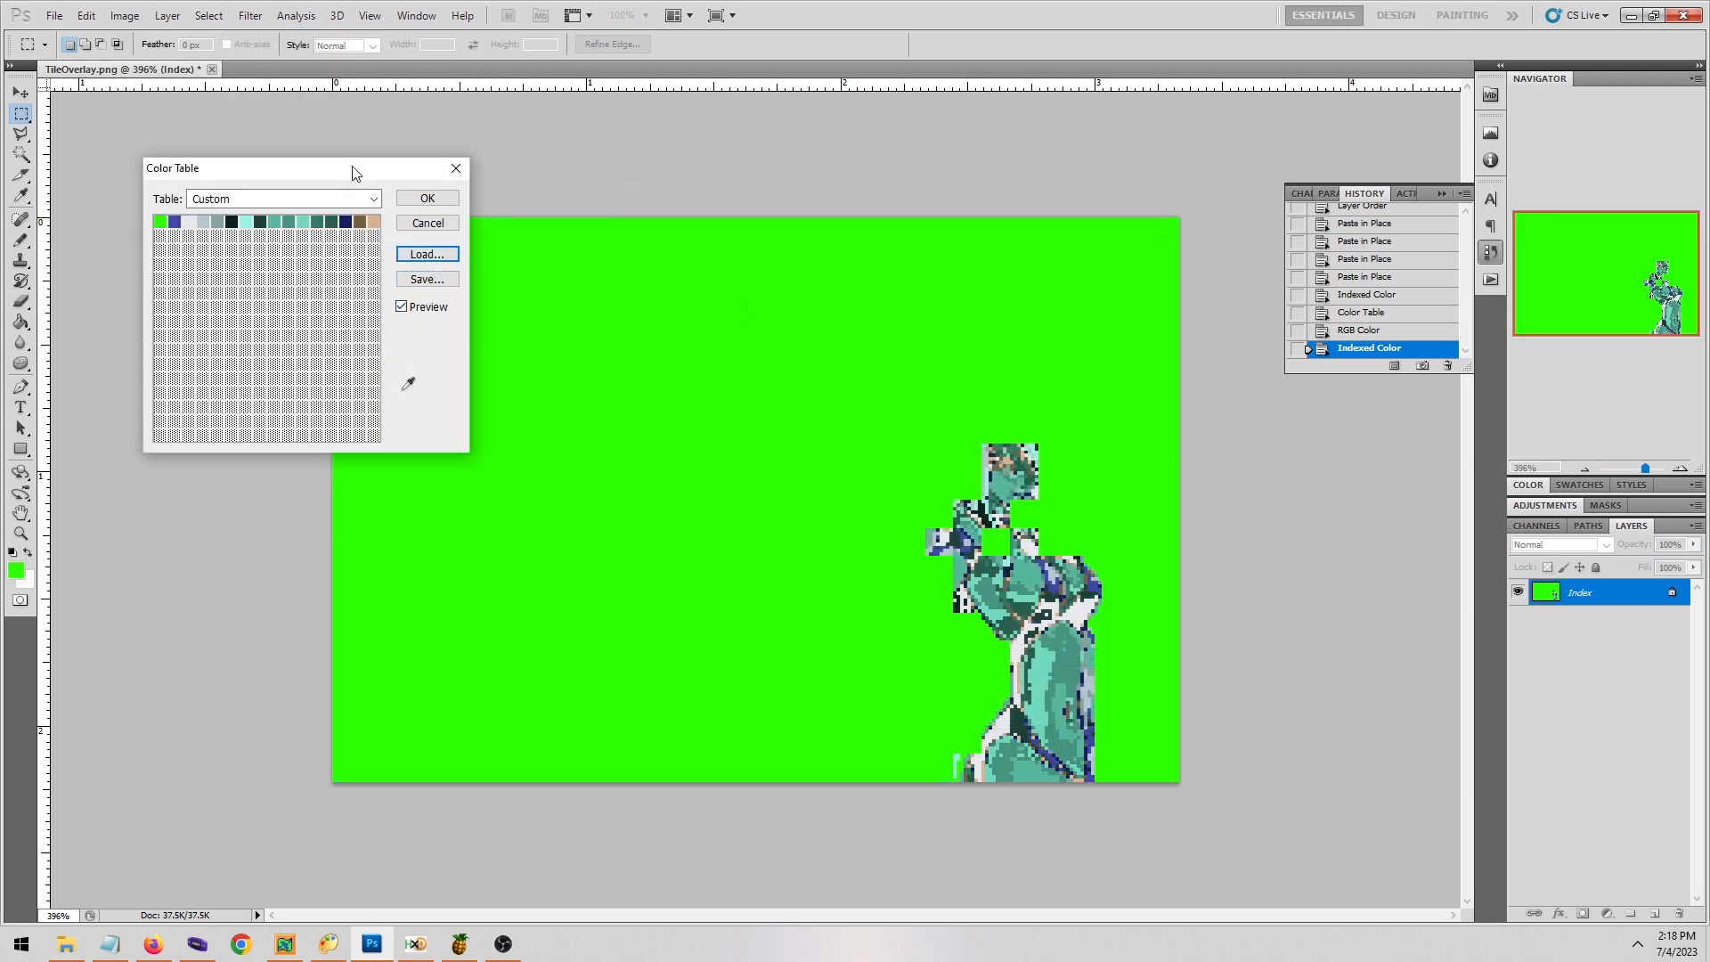
pyautogui.click(428, 197)
# Copy the whole recolored figure canvas, return to the last Paste in Place history state, paste it in place above Layer 8, and compare the two layers.
pyautogui.moveTo(332, 218); pyautogui.dragTo(1180, 782)
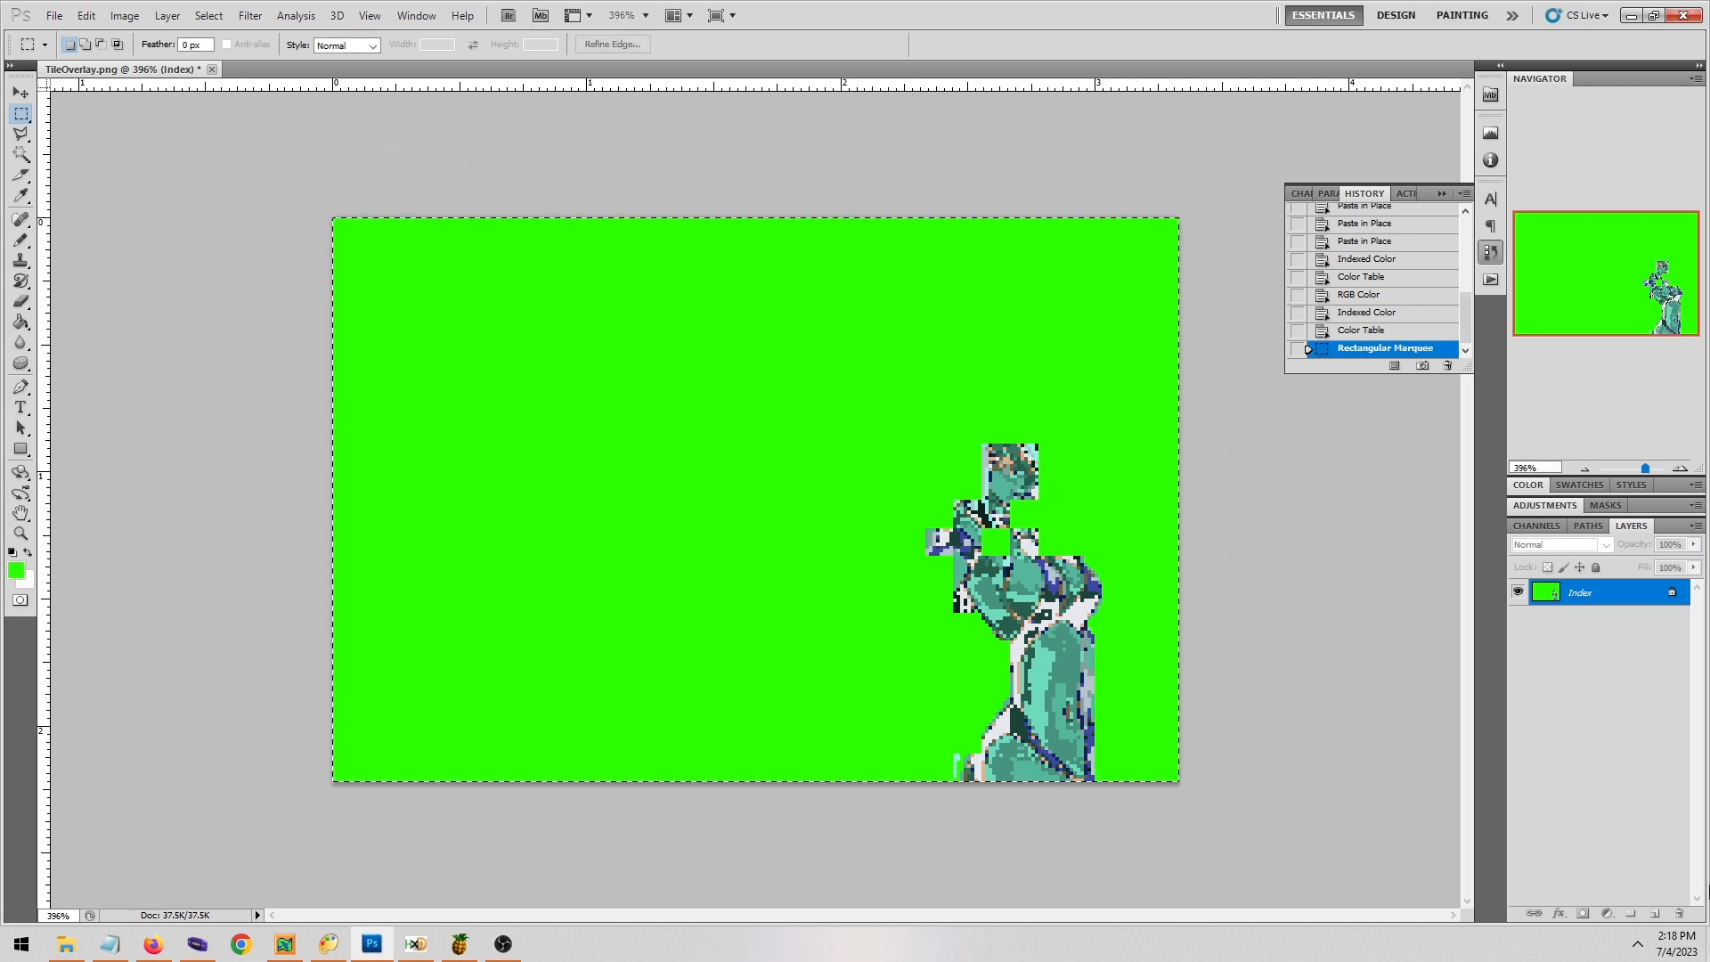
pyautogui.click(1421, 246)
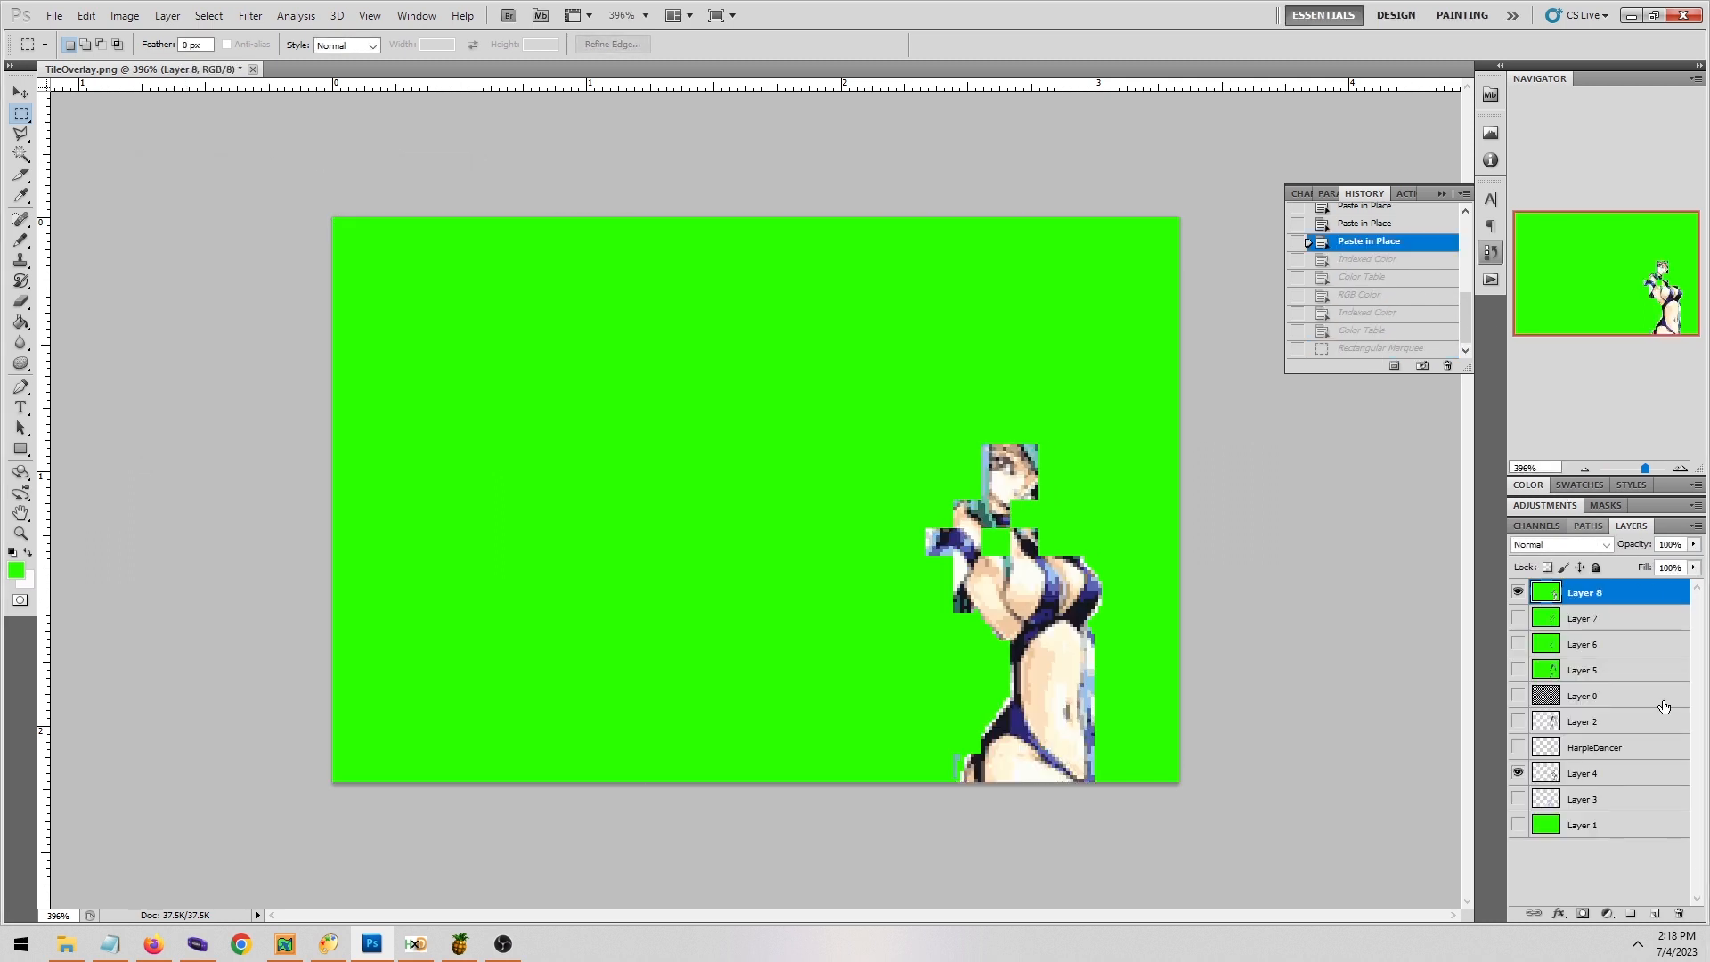
pyautogui.hotkey('ctrl', 'shift', 'v')
pyautogui.click(1517, 593)
pyautogui.click(1517, 593)
pyautogui.click(1517, 592)
pyautogui.click(1517, 592)
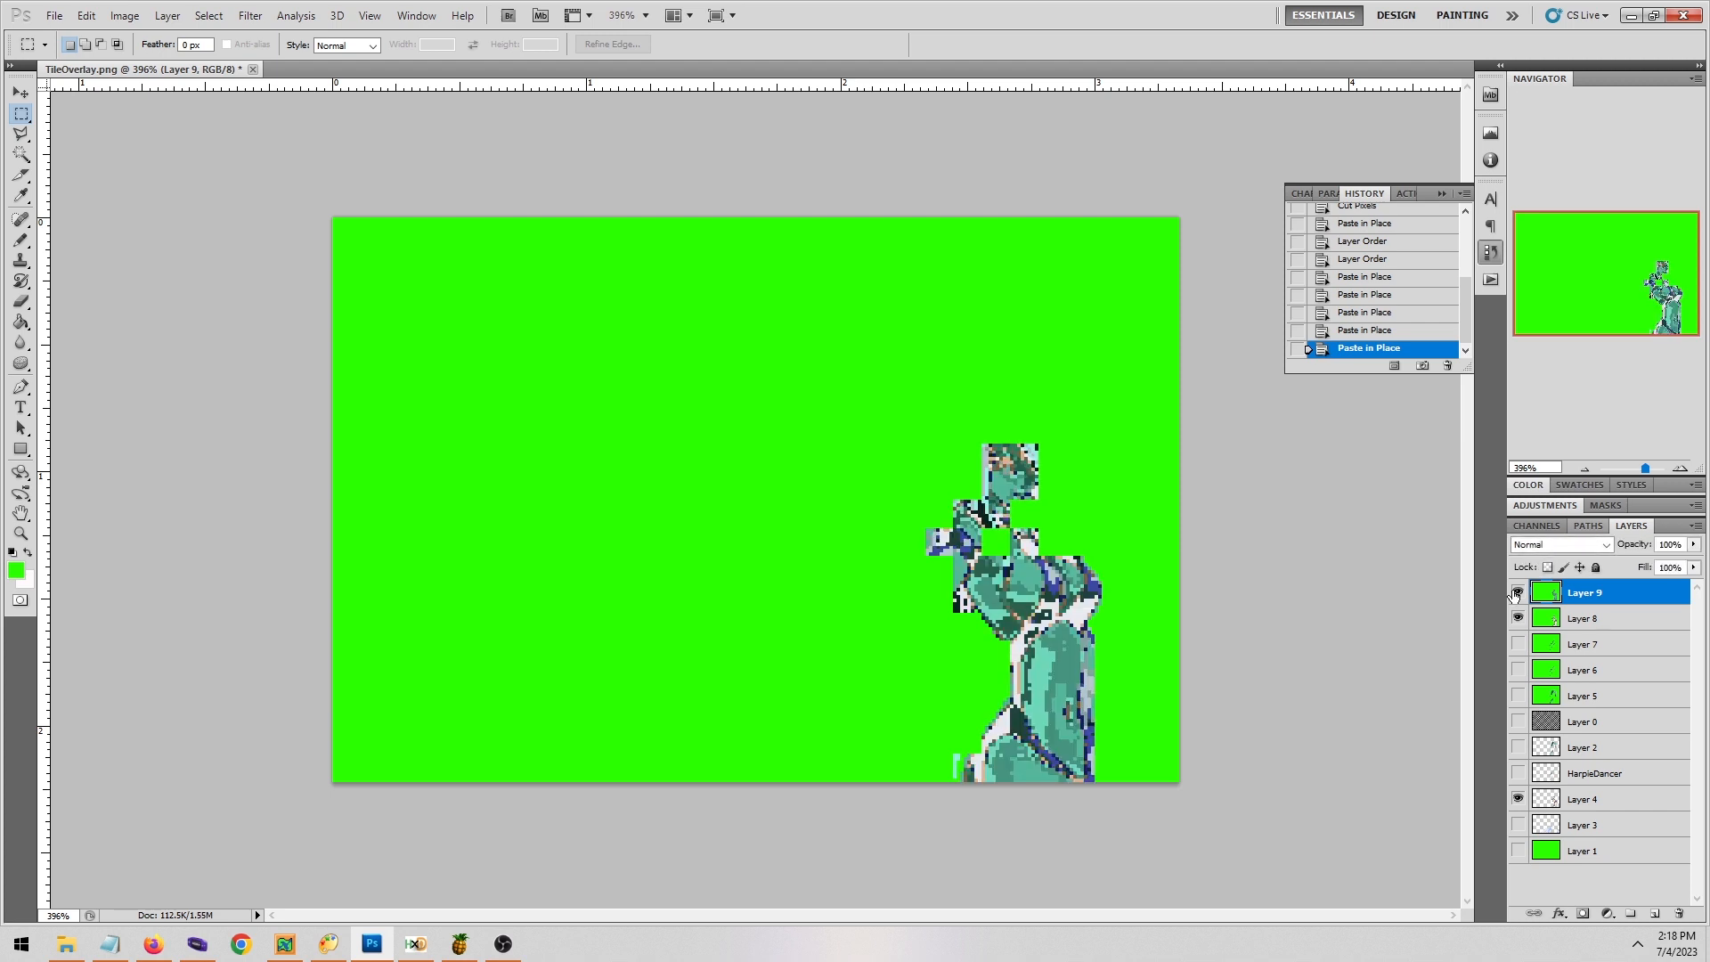
# Hide Layers 9, 8 and 4 and show only the wing feathers on Layer 3.
pyautogui.moveTo(1519, 596); pyautogui.dragTo(1518, 618)
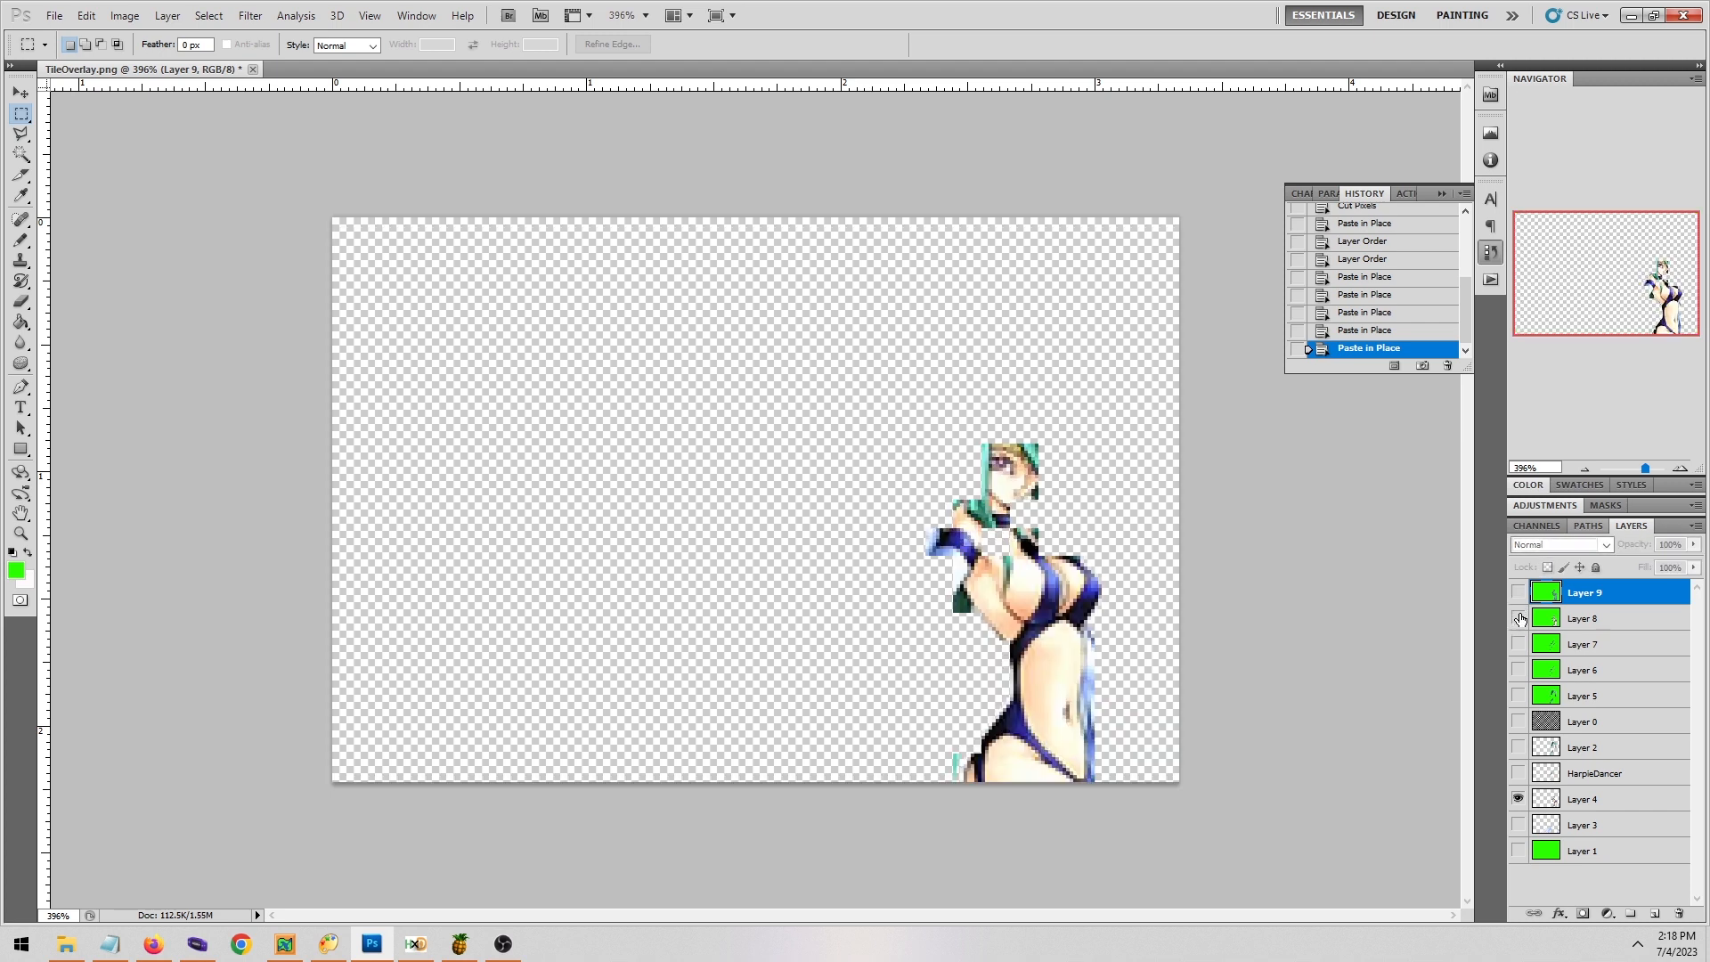
pyautogui.click(1517, 799)
pyautogui.click(1517, 825)
# Convert the visible wing layer to Indexed Color, merging layers, with a 16-color Local (Selective) palette and transparency enabled.
pyautogui.click(125, 15)
pyautogui.moveTo(143, 43)
pyautogui.click(356, 83)
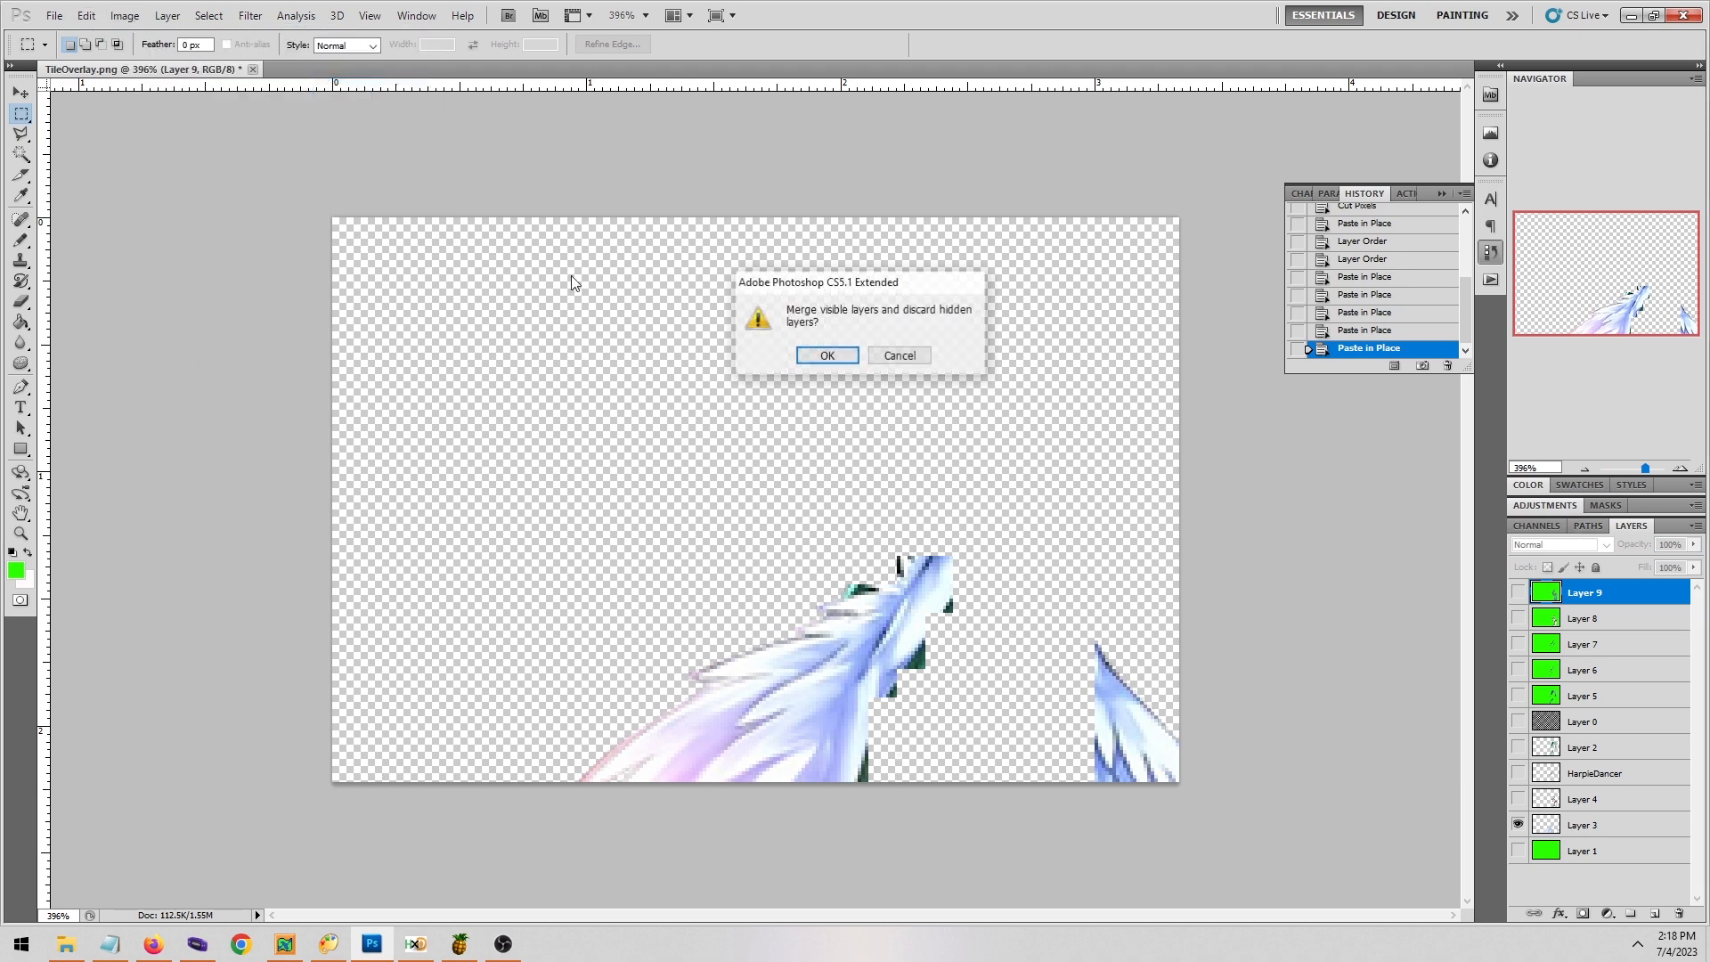
pyautogui.click(824, 357)
pyautogui.click(196, 238)
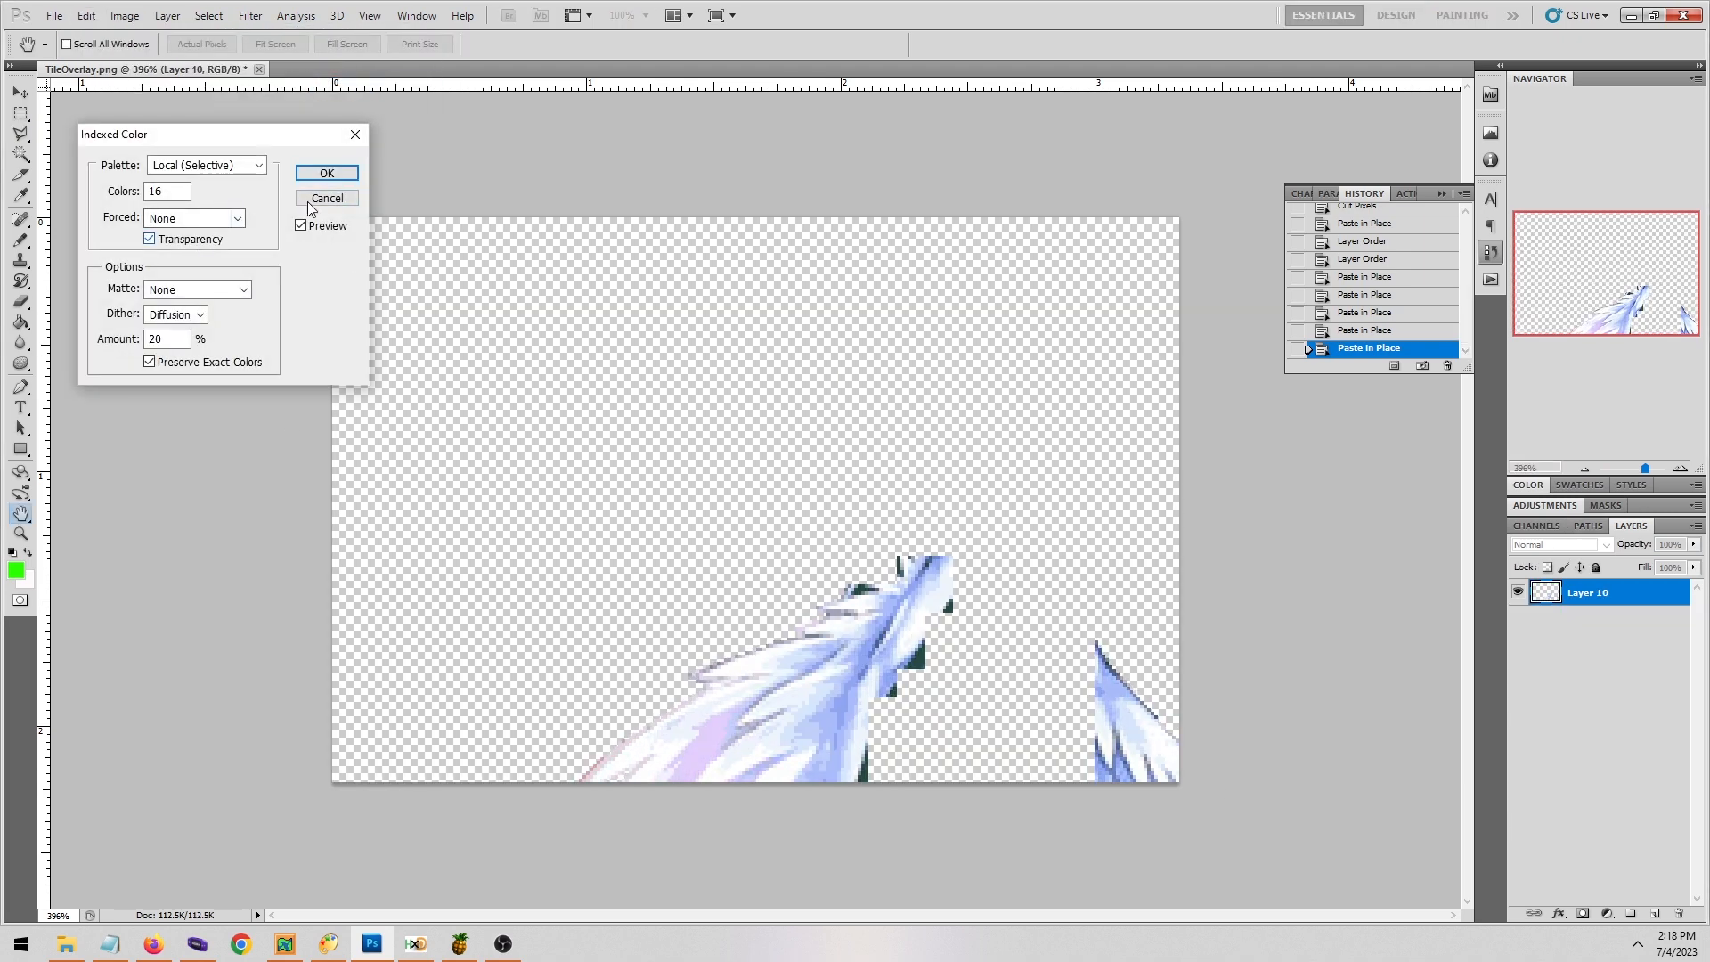
pyautogui.click(326, 174)
# Replace the transparent entry in the wing image's color table with the foreground green 2aff00 and apply the table.
pyautogui.click(126, 16)
pyautogui.moveTo(138, 38)
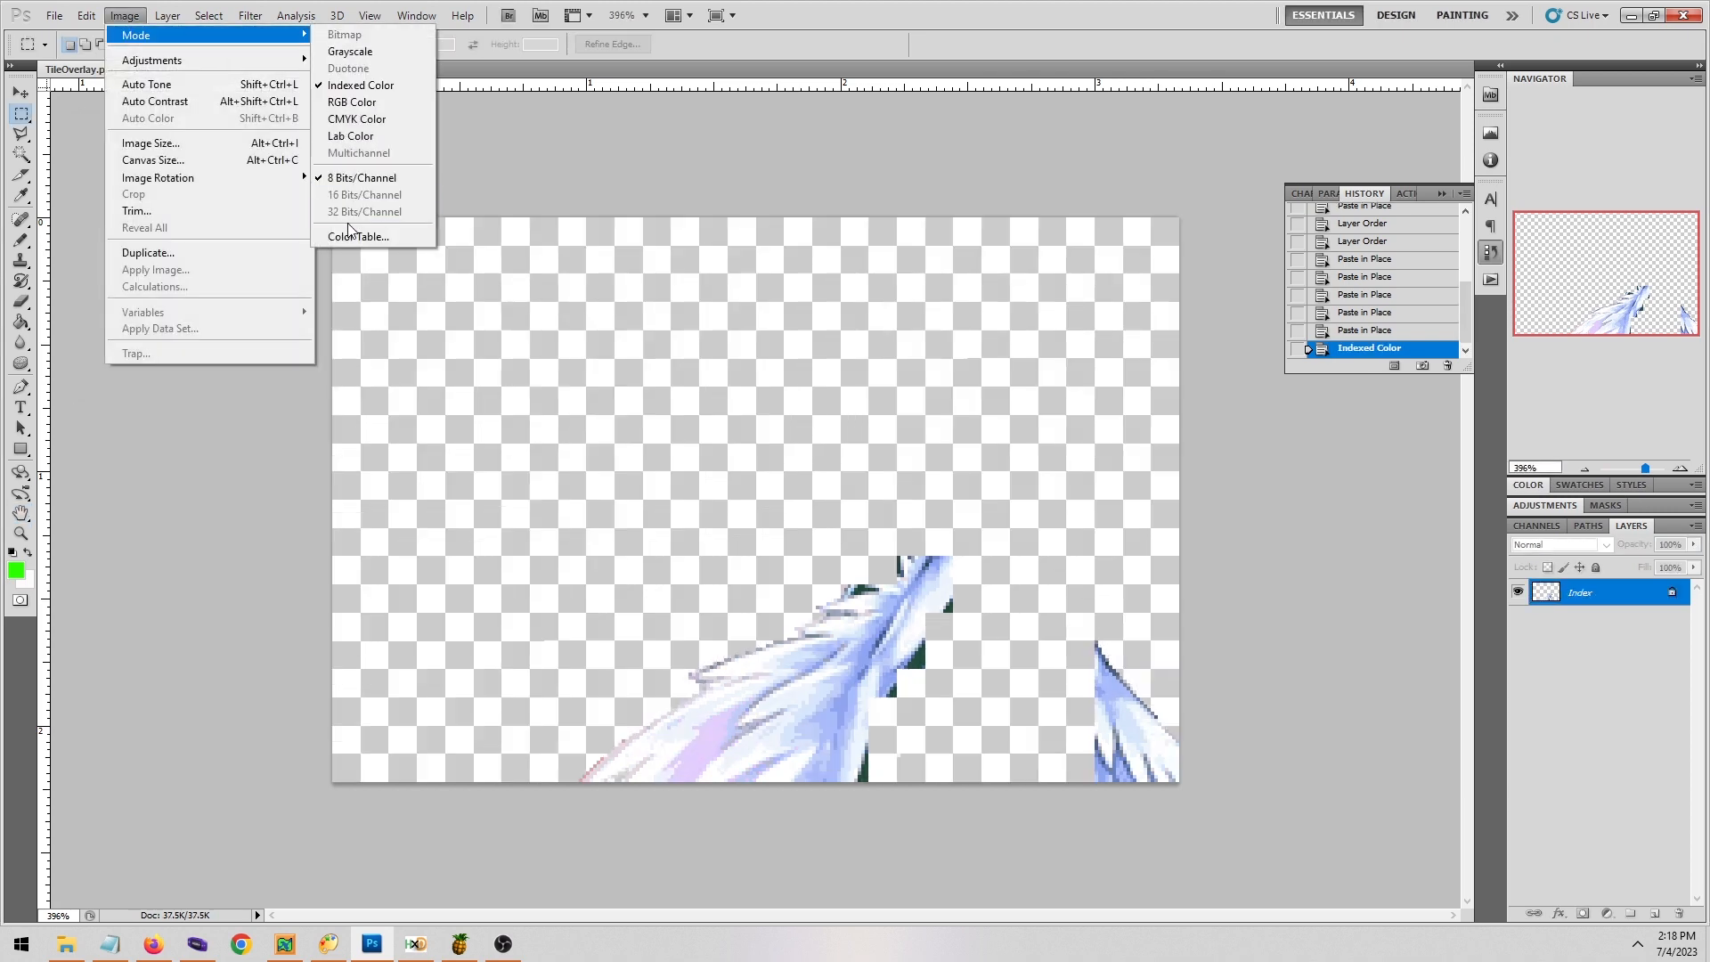
pyautogui.click(358, 236)
pyautogui.click(374, 222)
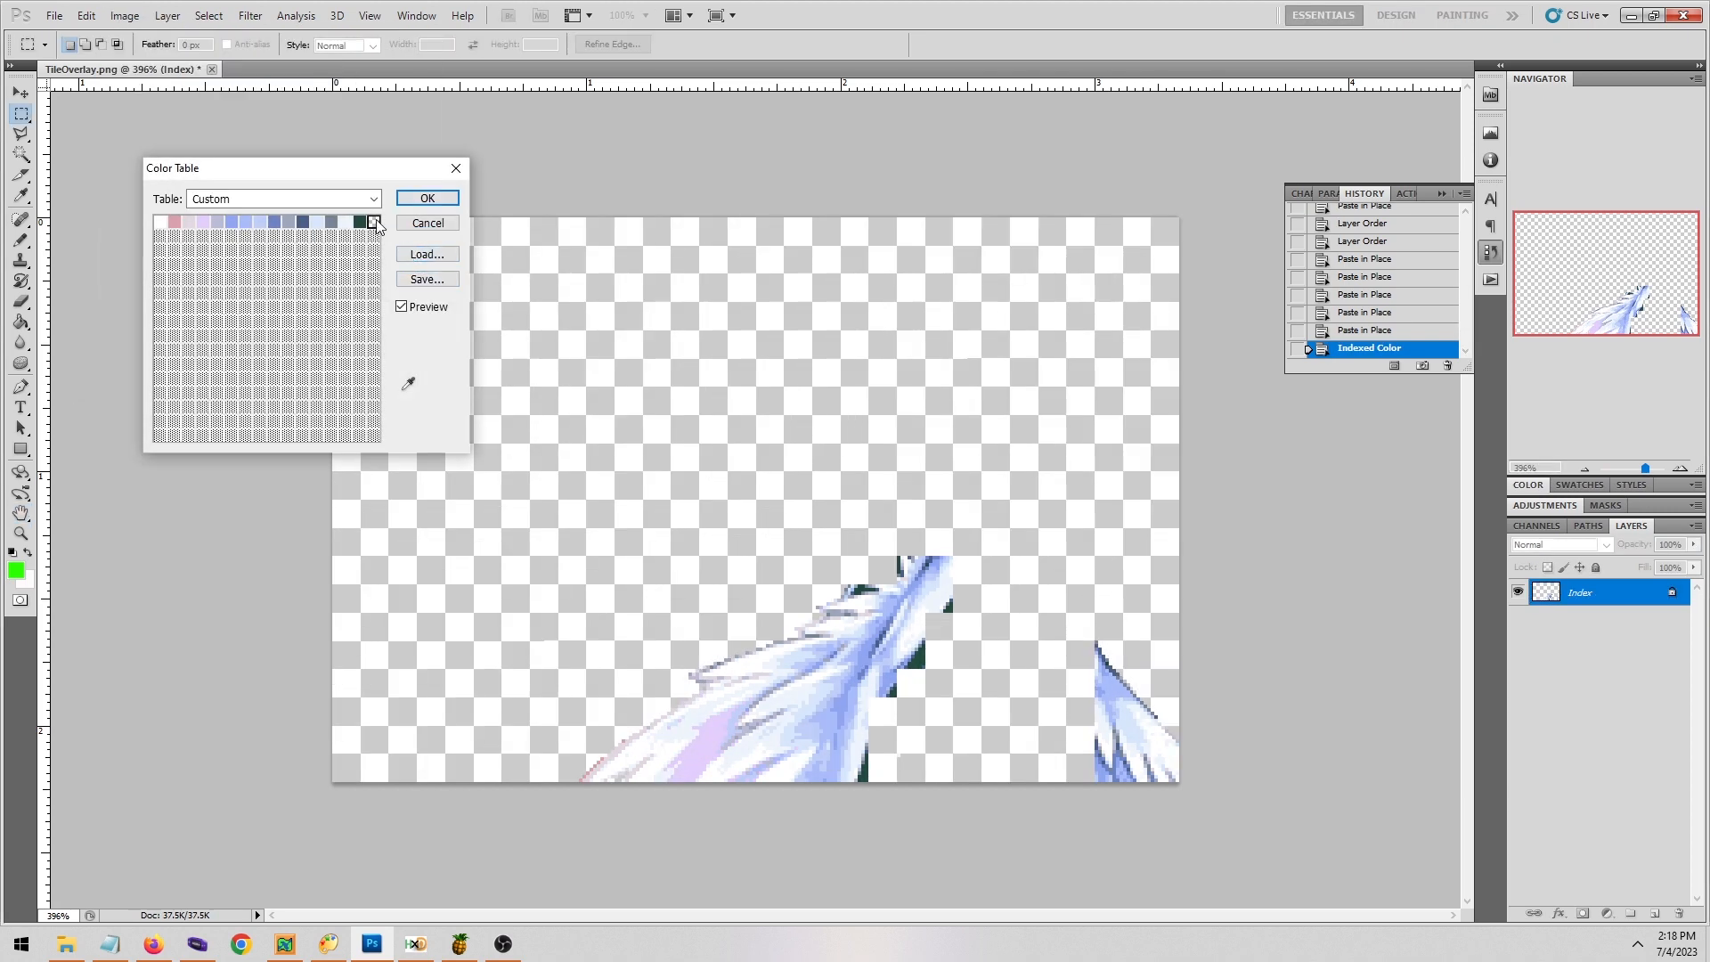
pyautogui.click(14, 574)
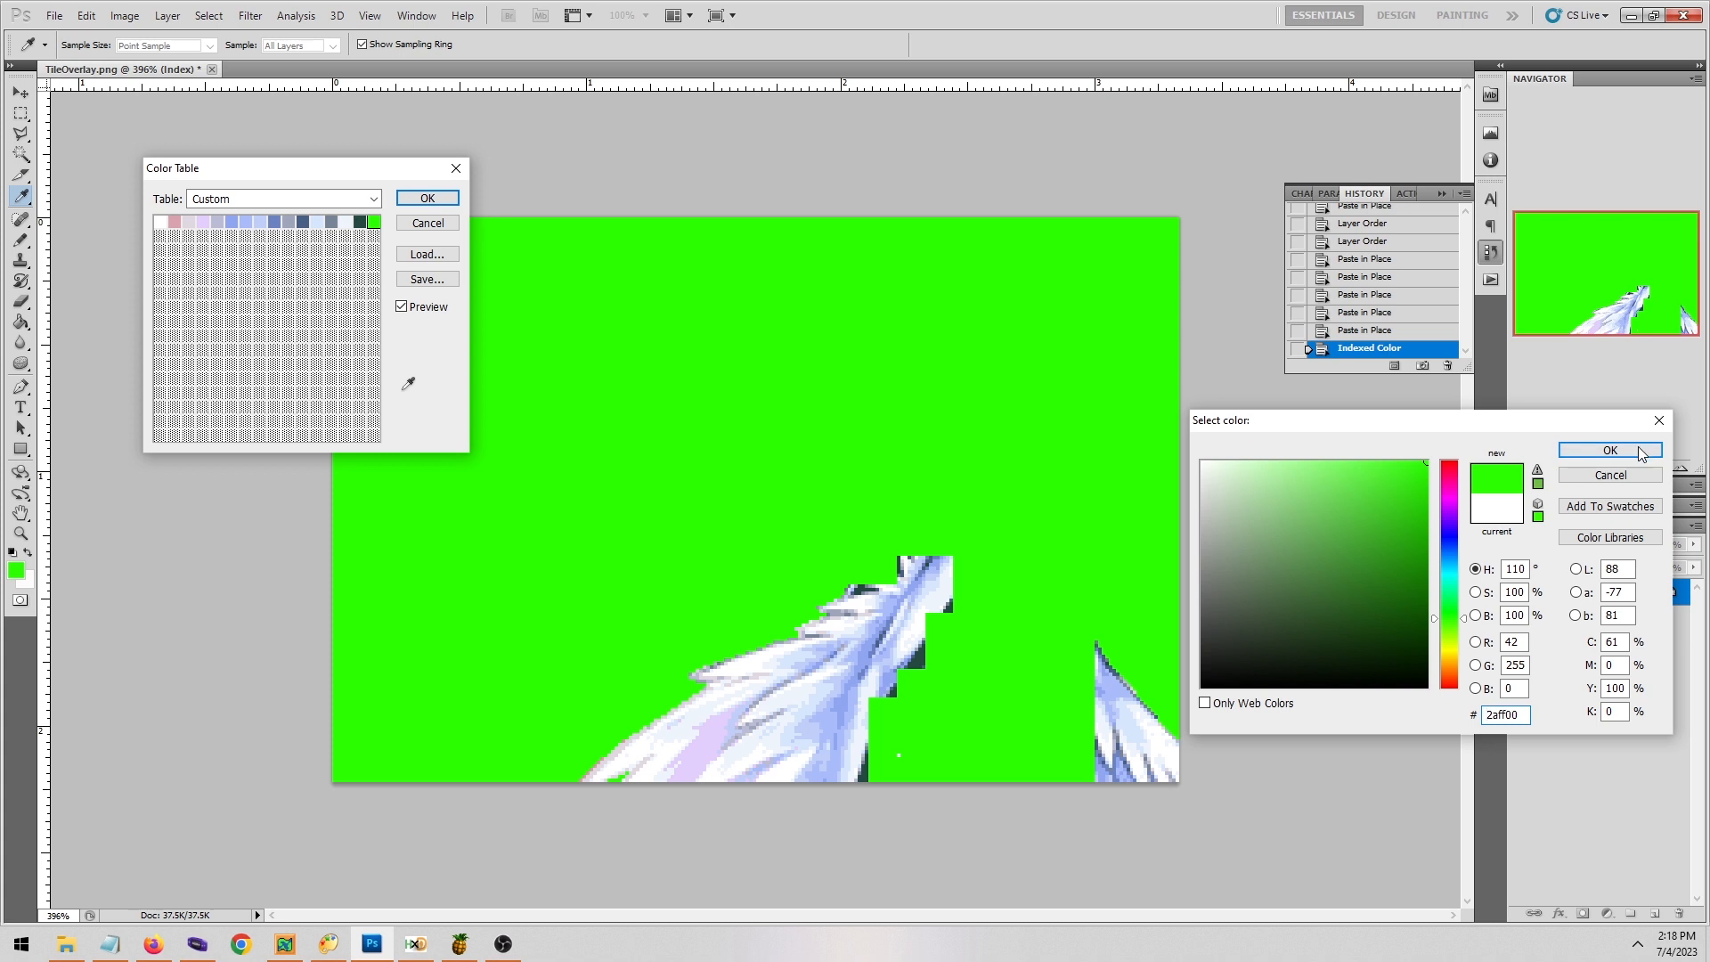
pyautogui.click(1610, 451)
pyautogui.click(427, 197)
# Copy the whole green-background wing canvas, return to the last Paste in Place history state, and paste it in place above Layer 9.
pyautogui.moveTo(303, 191); pyautogui.dragTo(1238, 815)
pyautogui.click(1391, 299)
pyautogui.hotkey('ctrl', 'shift', 'v')
# Convert the pasted wing image to Indexed Color, merging layers, using the Exact palette without transparency.
pyautogui.click(122, 16)
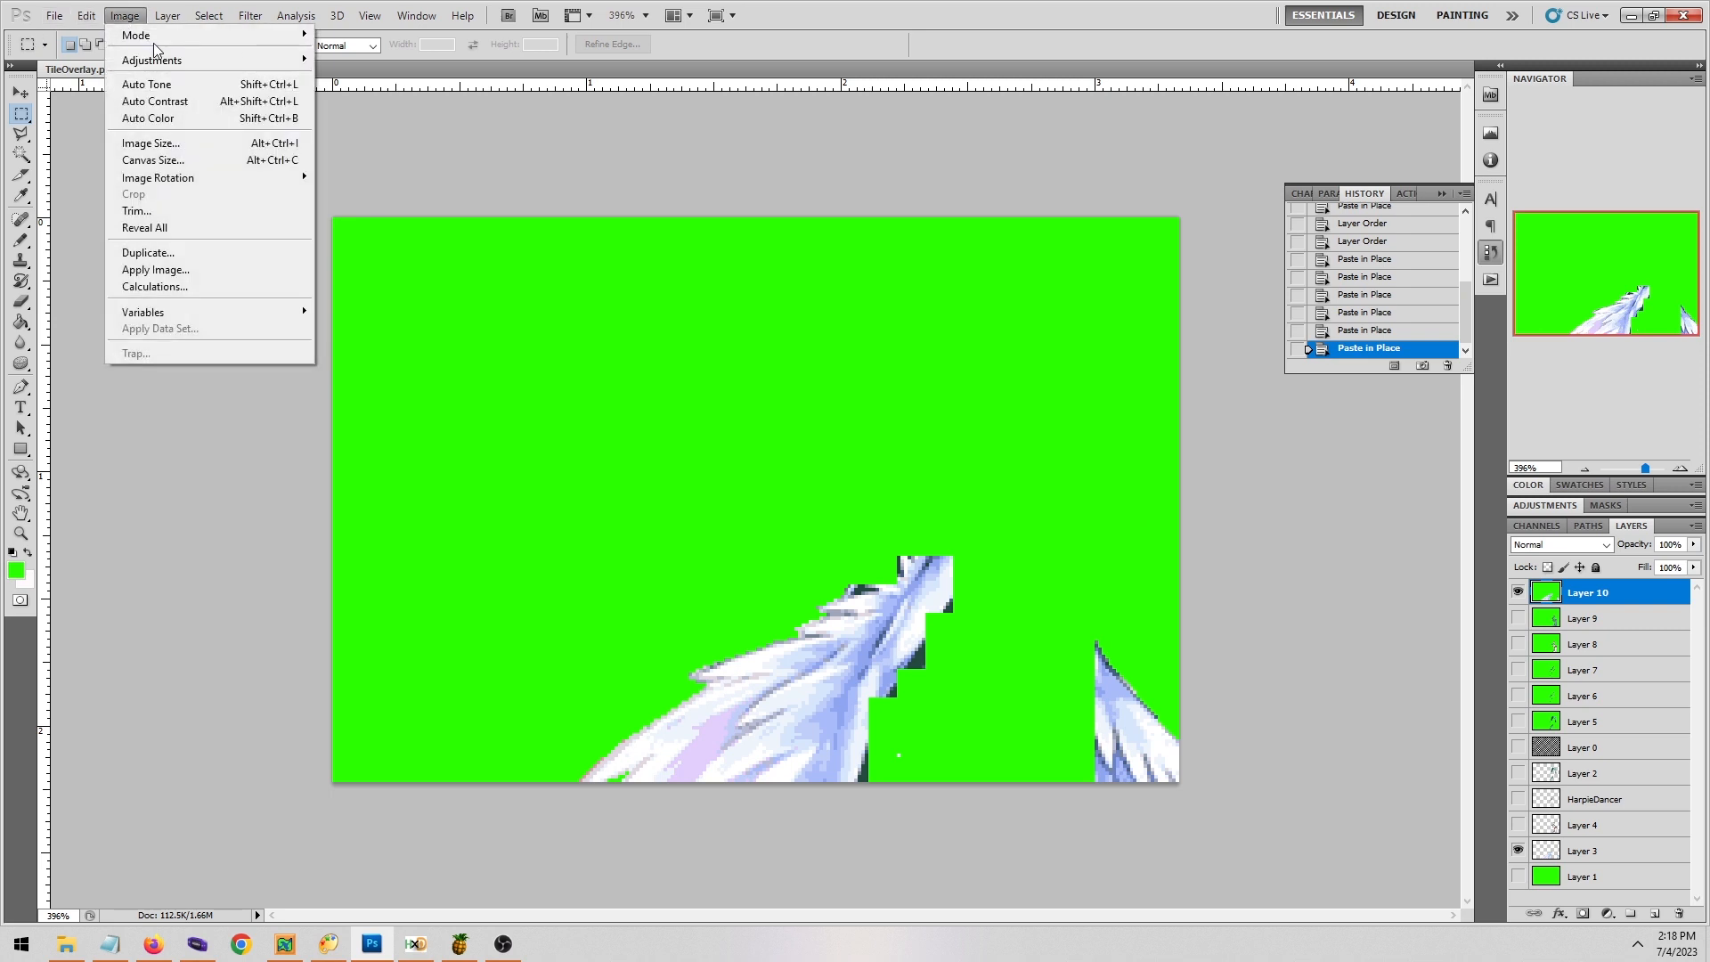
pyautogui.moveTo(160, 37)
pyautogui.click(367, 85)
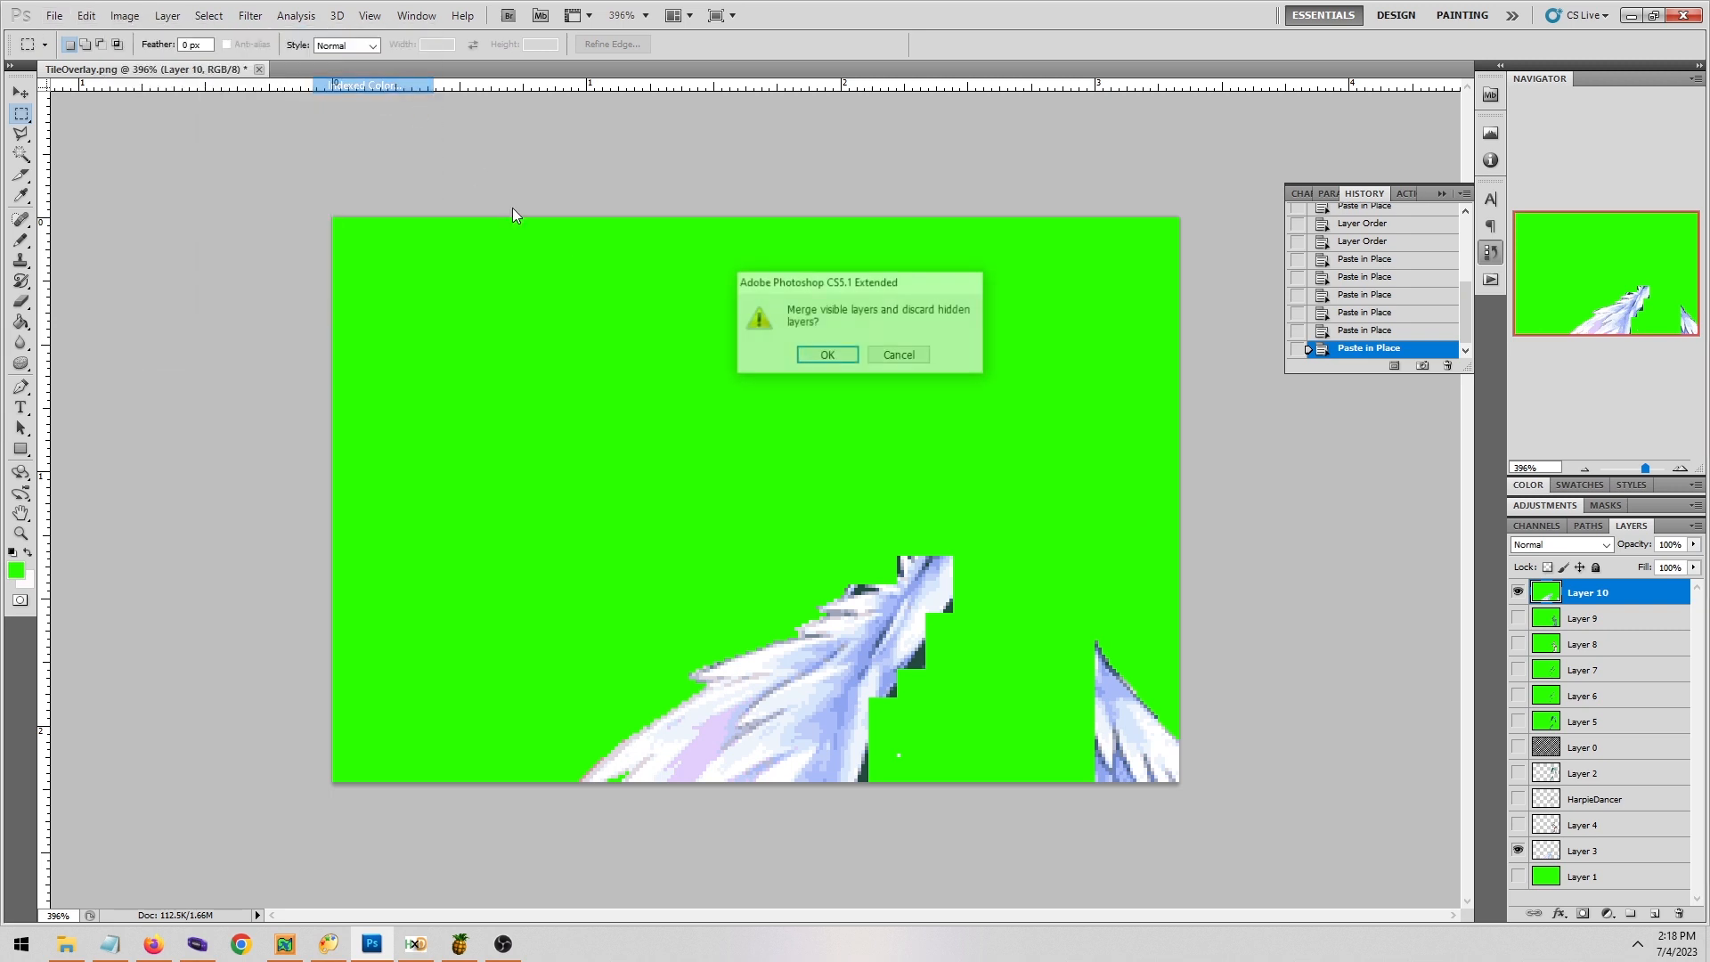
pyautogui.click(828, 357)
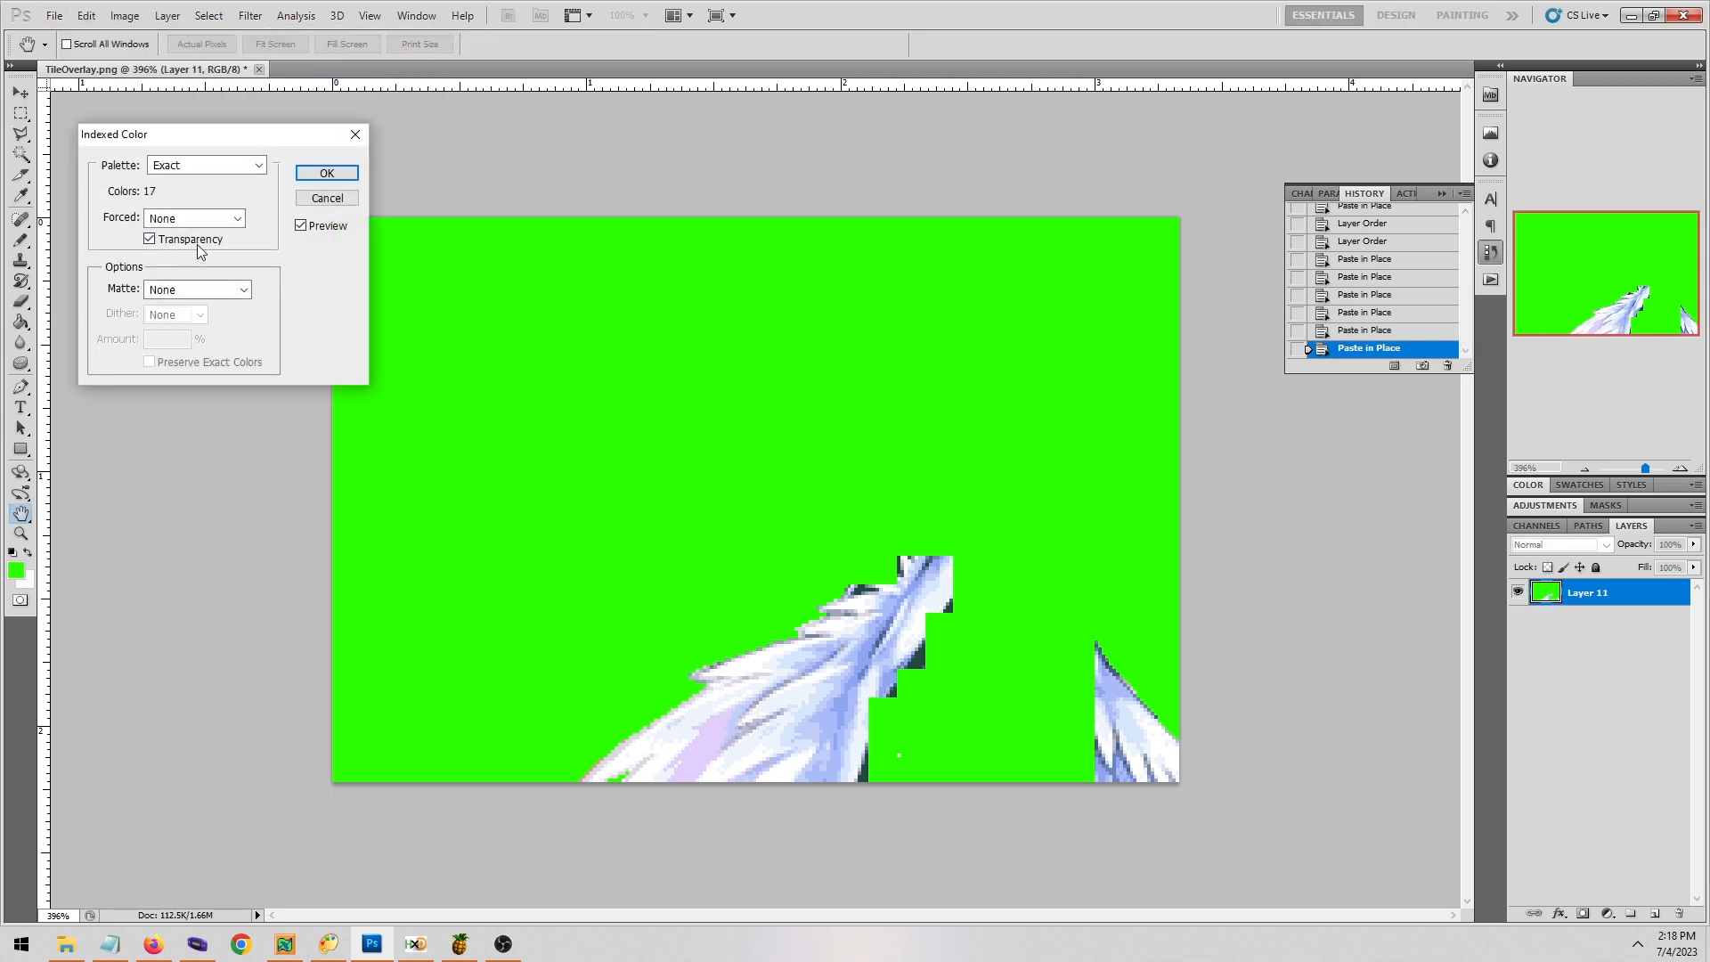
pyautogui.click(319, 174)
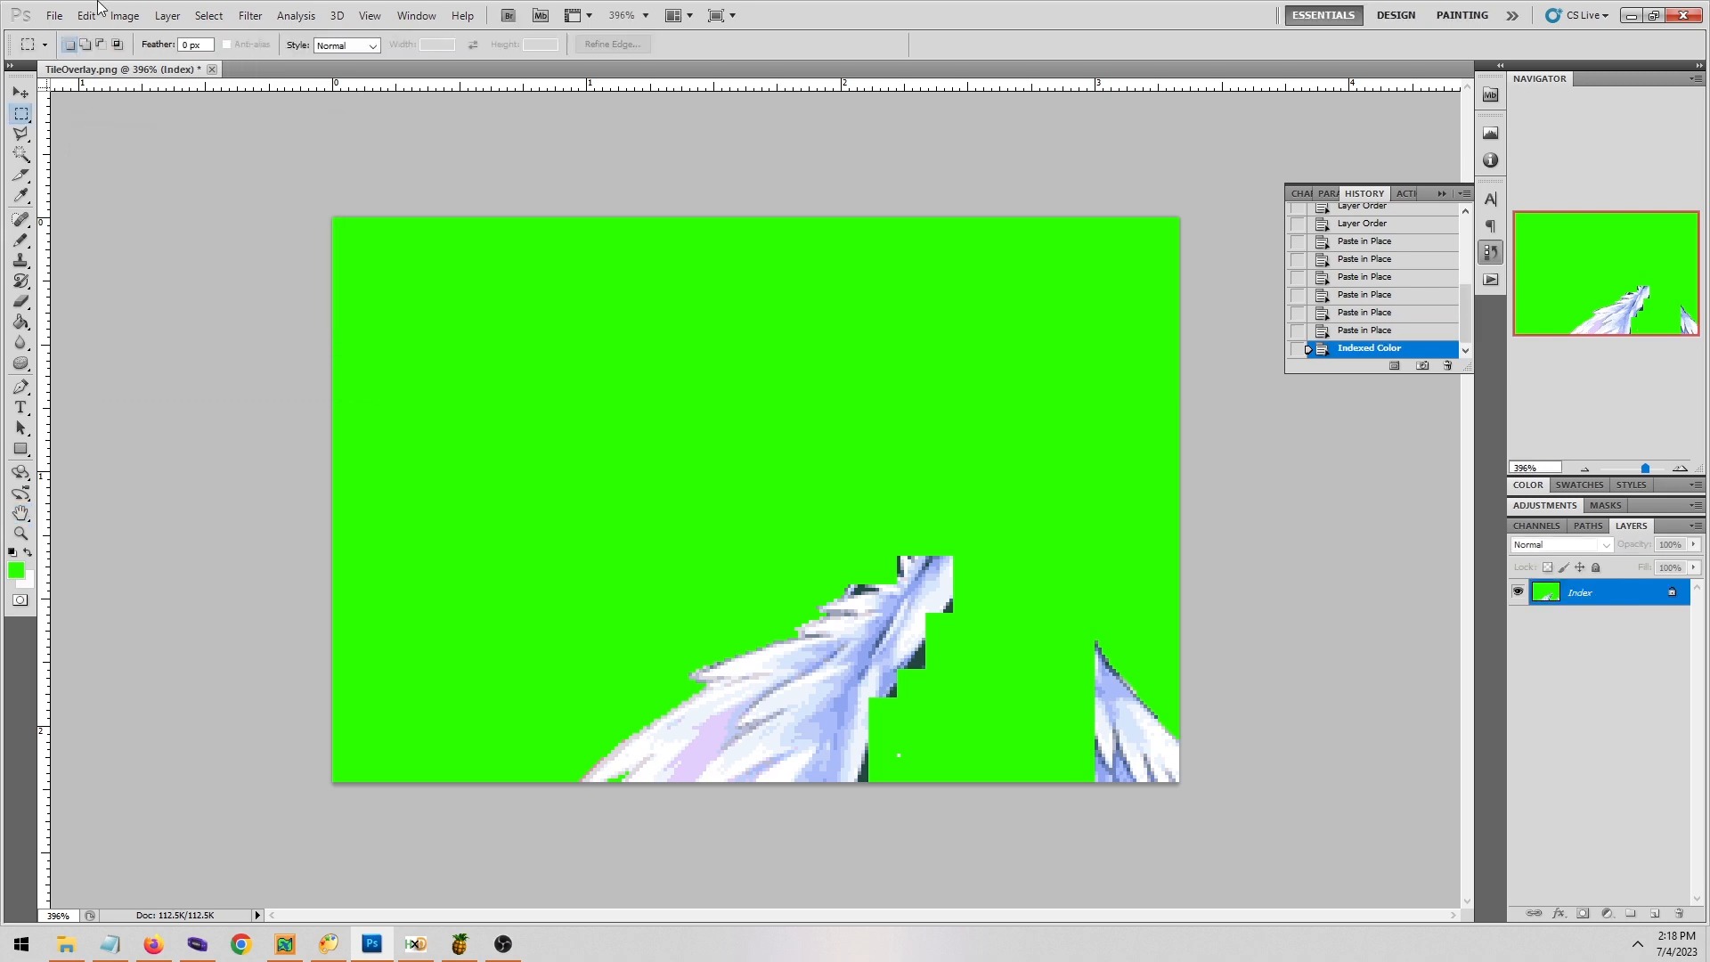
# Swap two entries in the wing color table, setting the first to the background green and the original green entry to daa2af.
pyautogui.click(124, 16)
pyautogui.moveTo(169, 36)
pyautogui.click(387, 238)
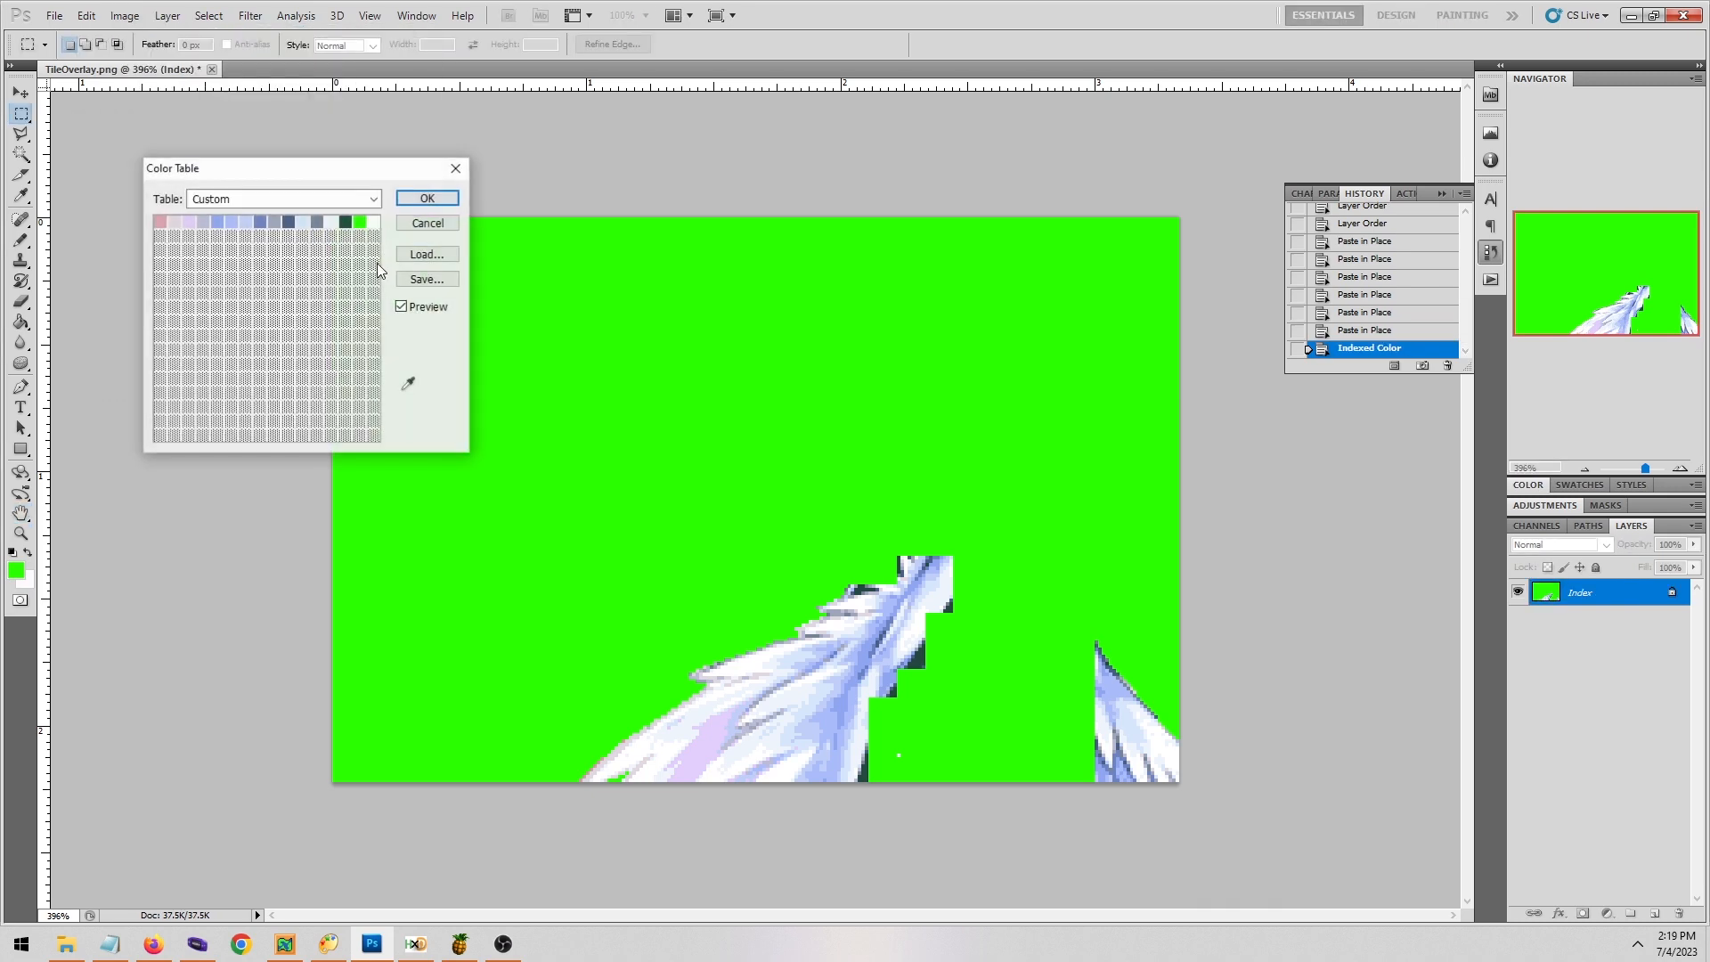
pyautogui.click(160, 222)
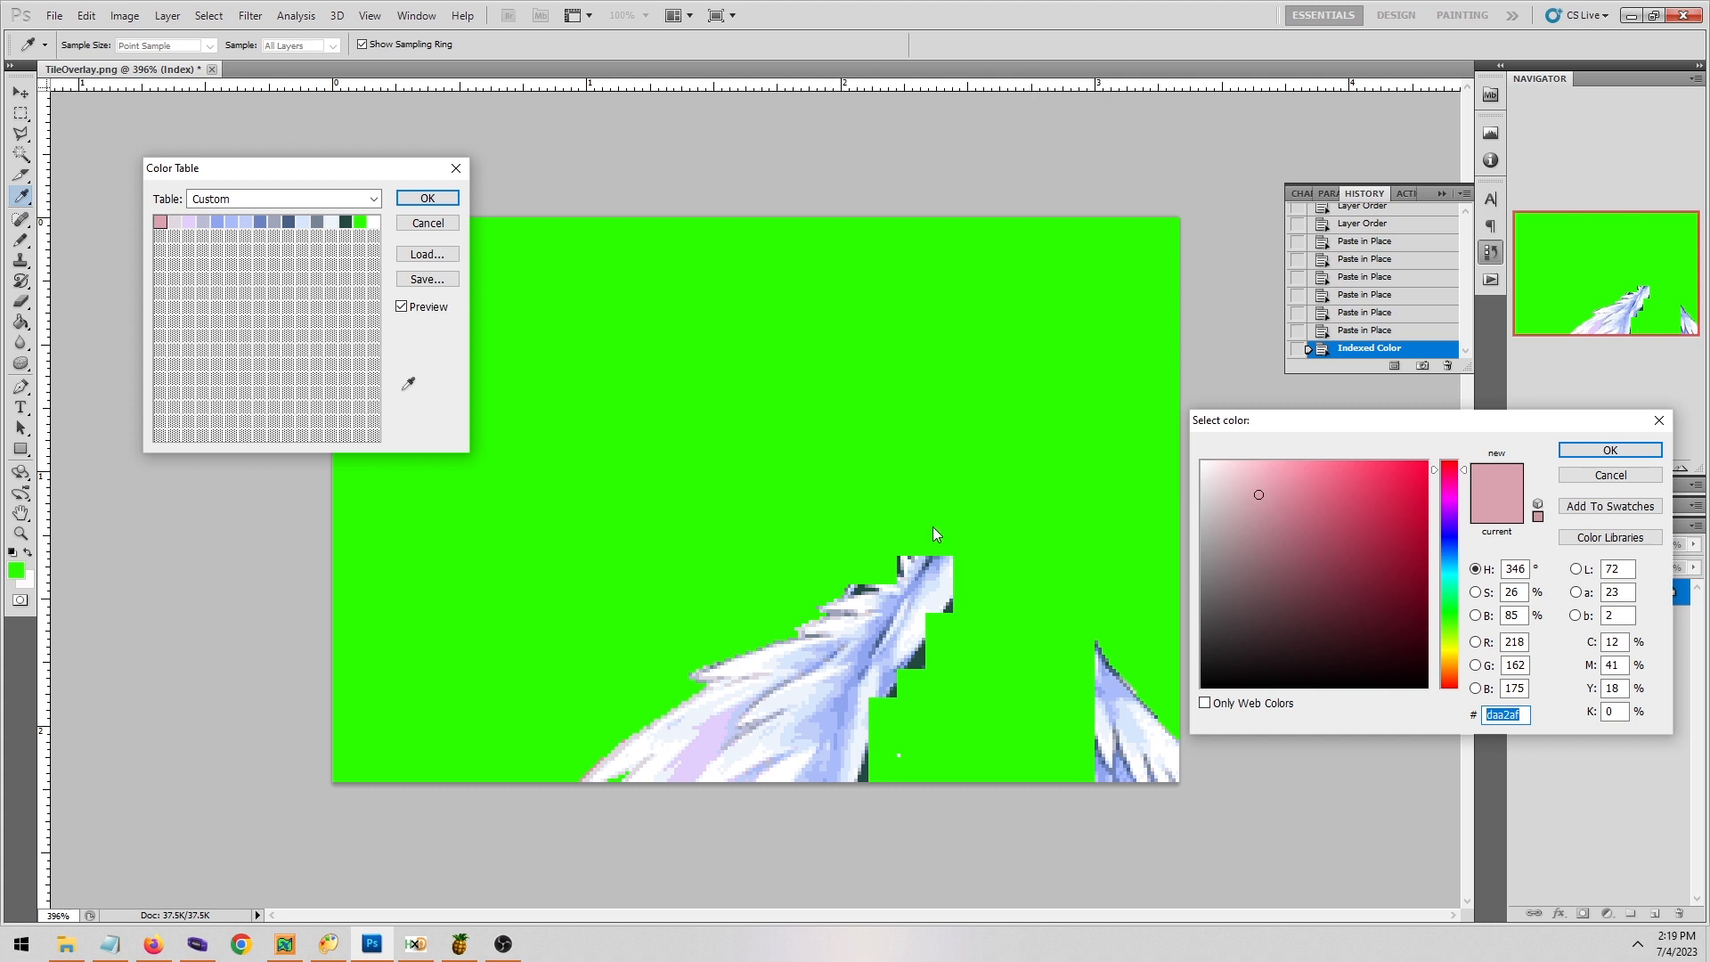
pyautogui.click(740, 440)
pyautogui.click(1610, 450)
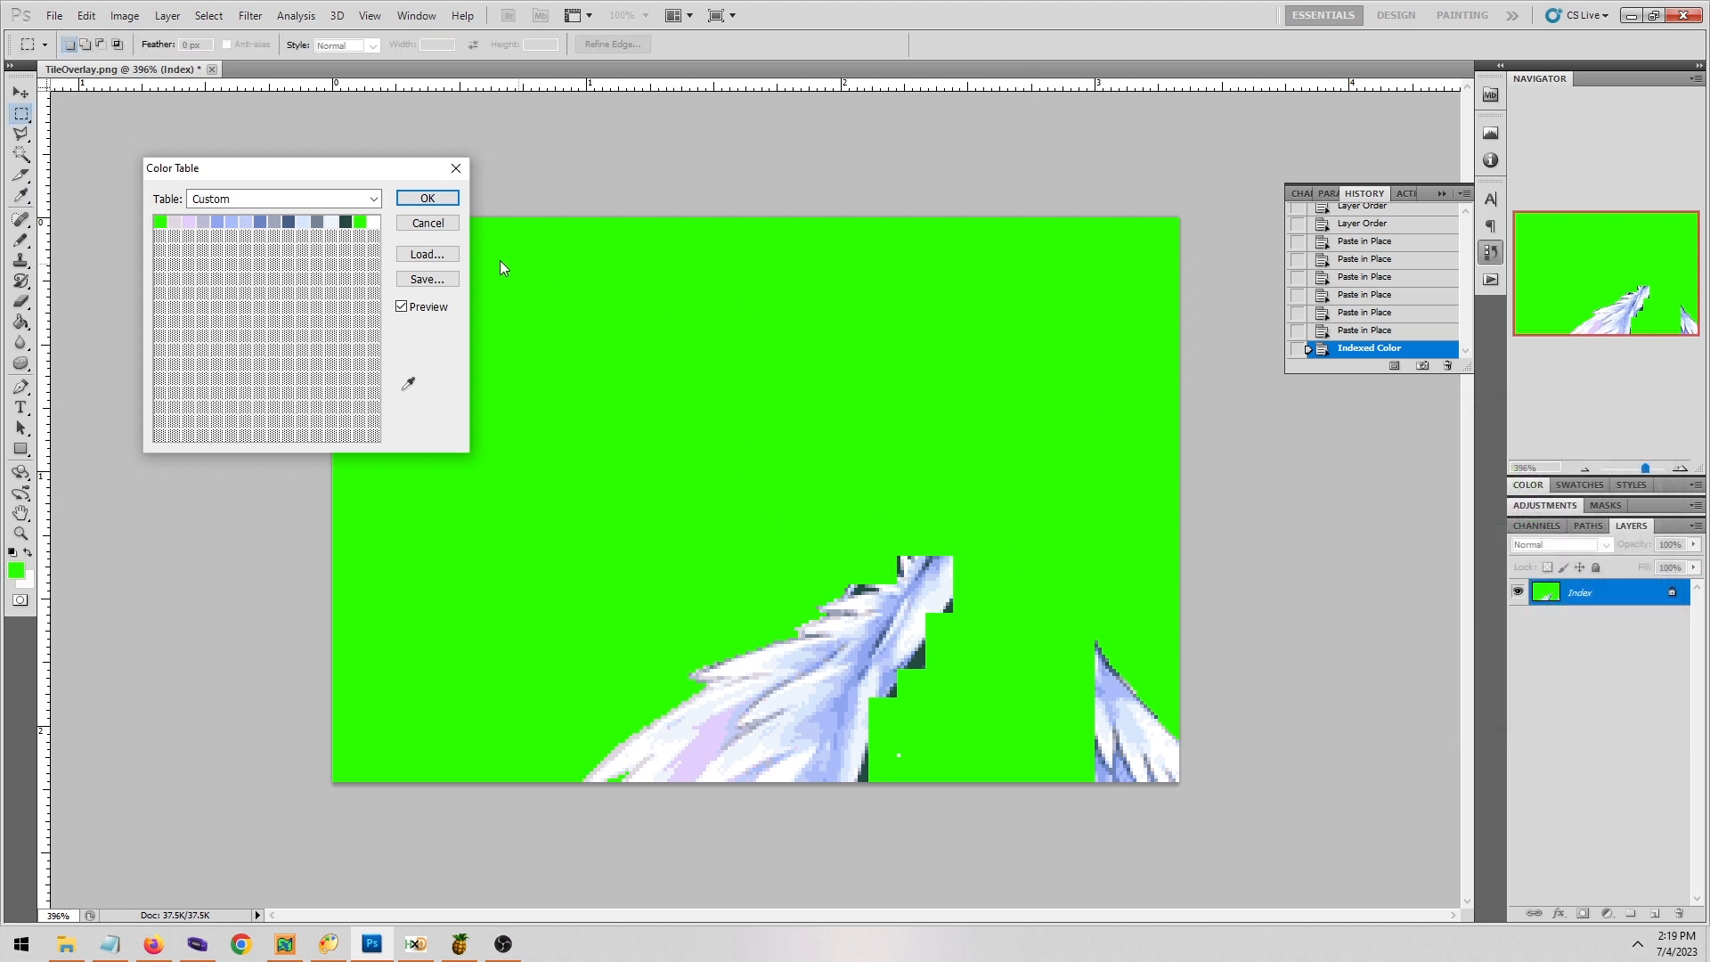
pyautogui.click(359, 222)
pyautogui.write('daa2af')
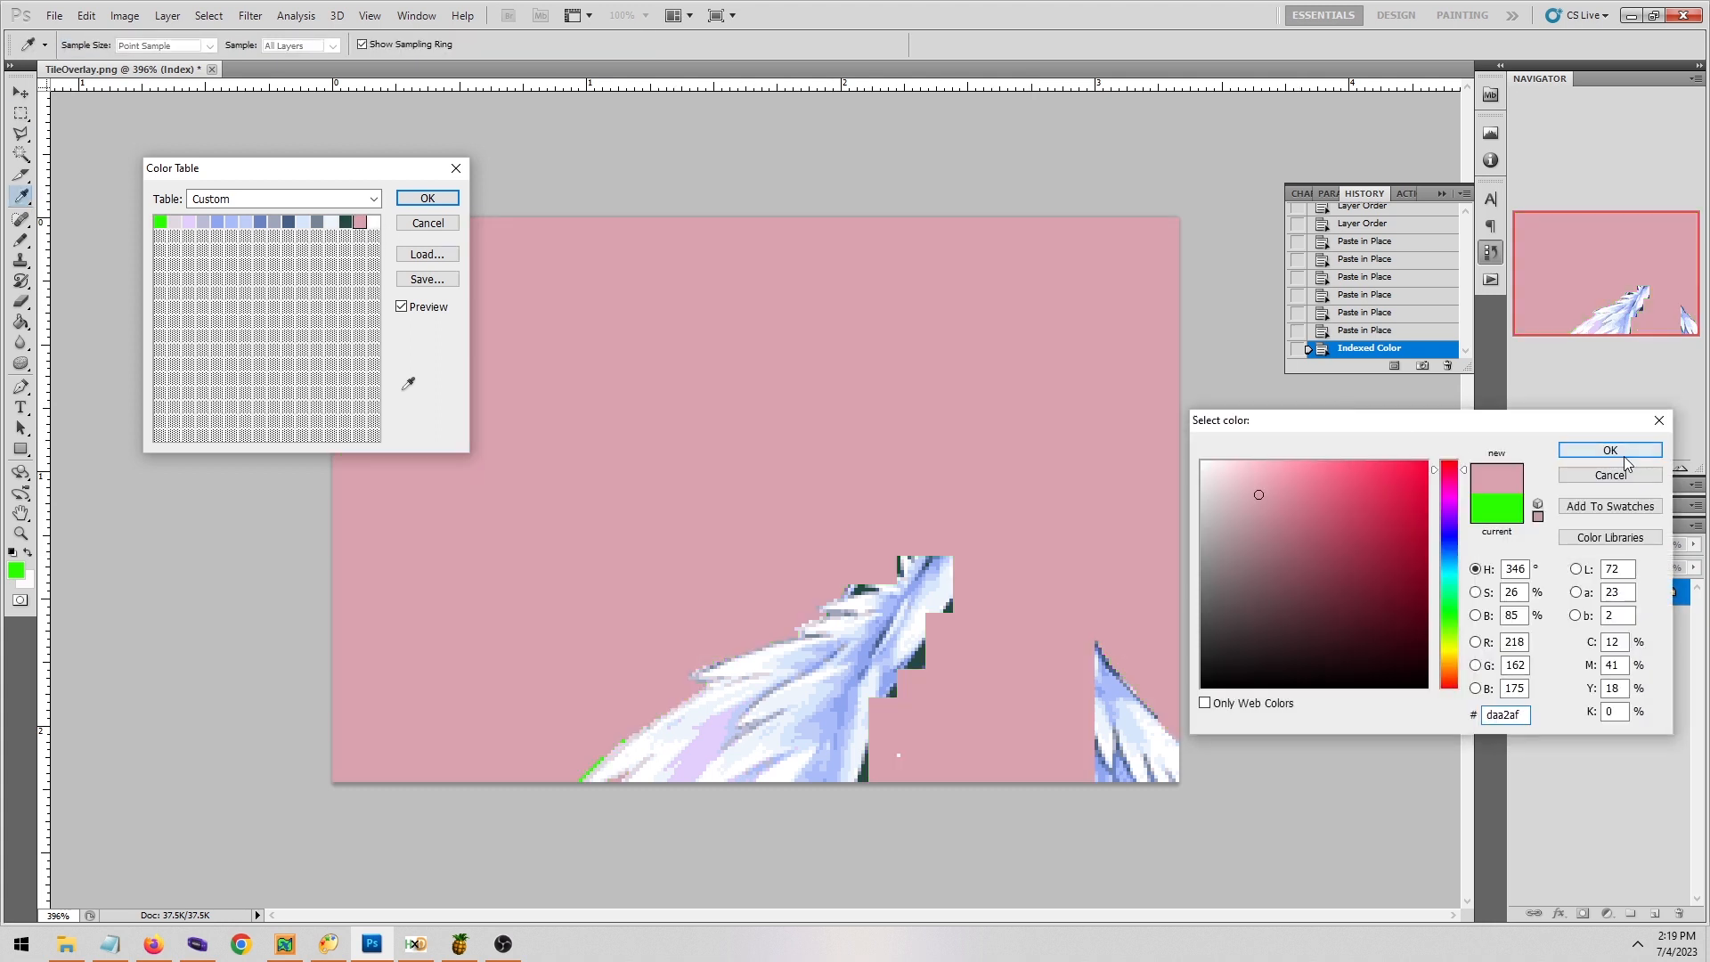
pyautogui.click(1617, 454)
# Save the wing color table as an ACT file in the Coinflip Tutorial folder and apply the table changes.
pyautogui.click(426, 278)
pyautogui.click(935, 294)
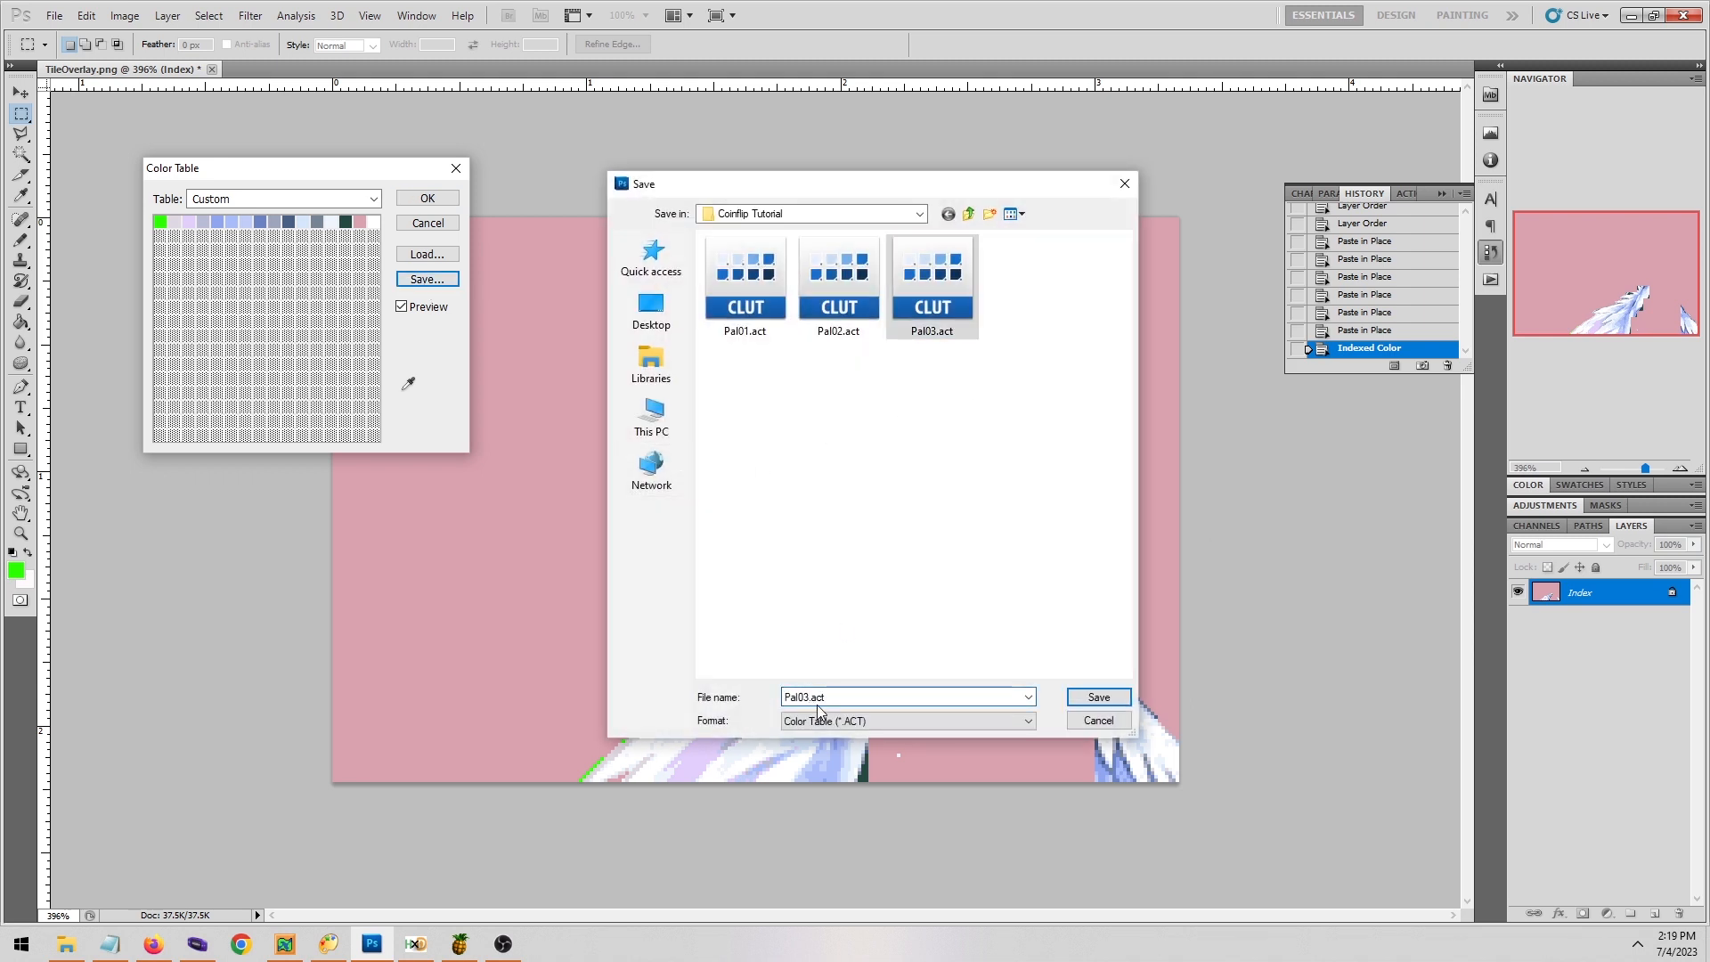
pyautogui.press('Return')
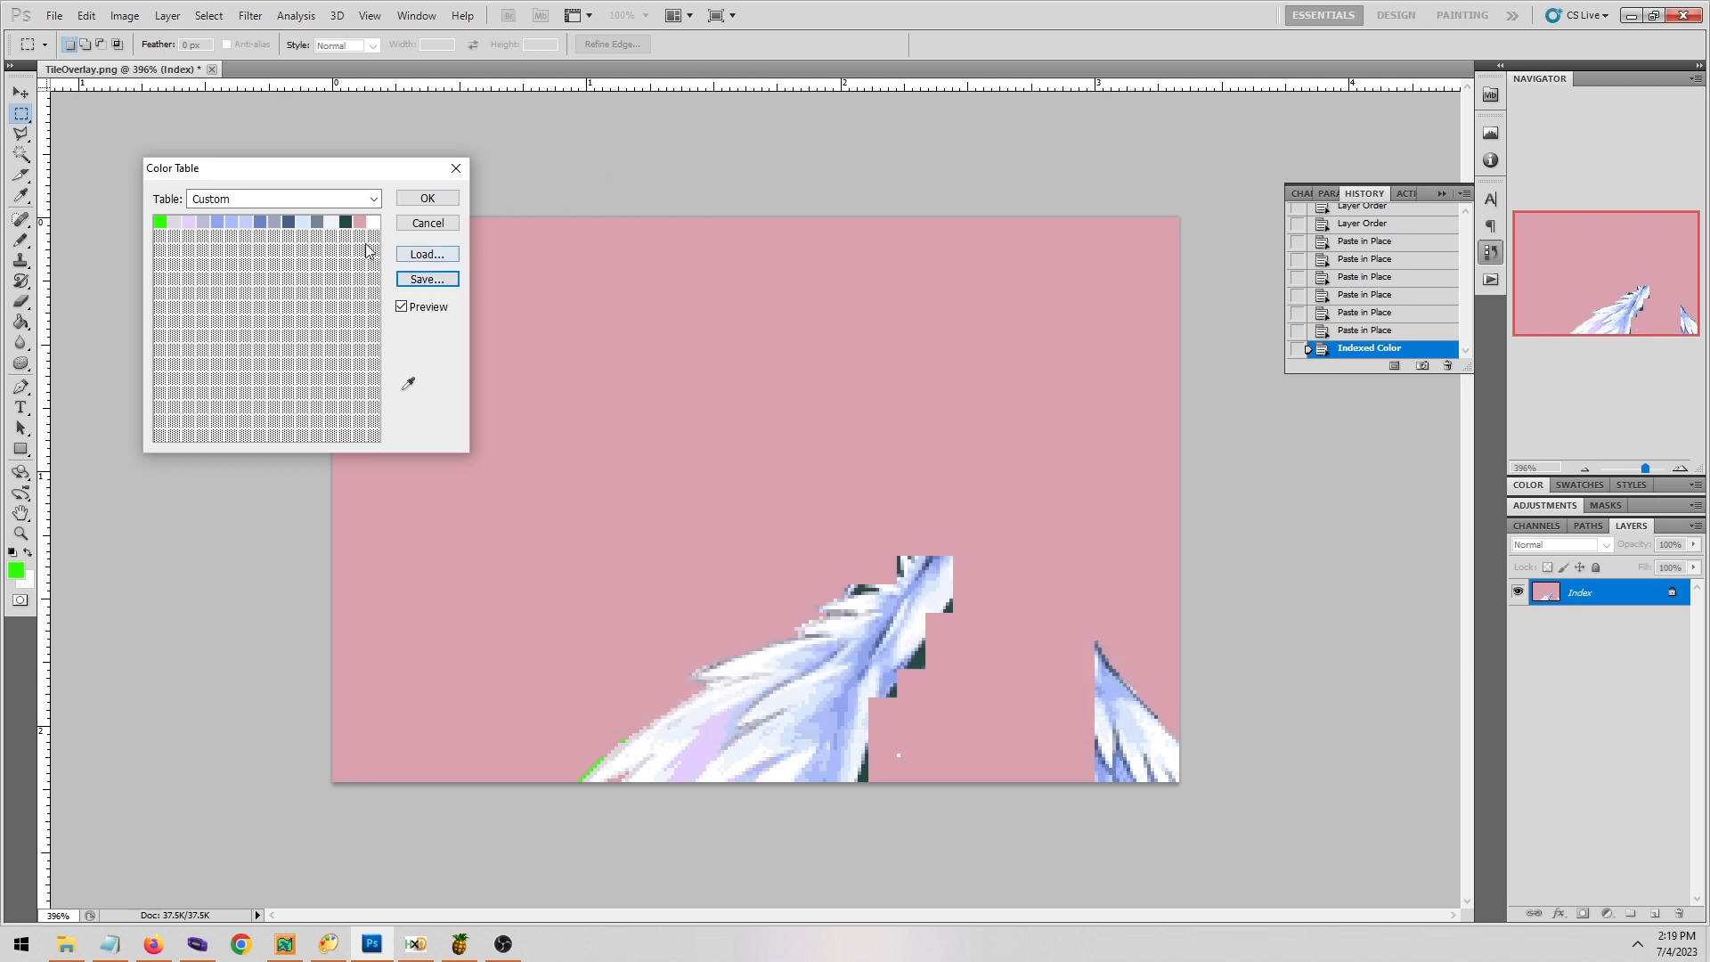
pyautogui.click(437, 207)
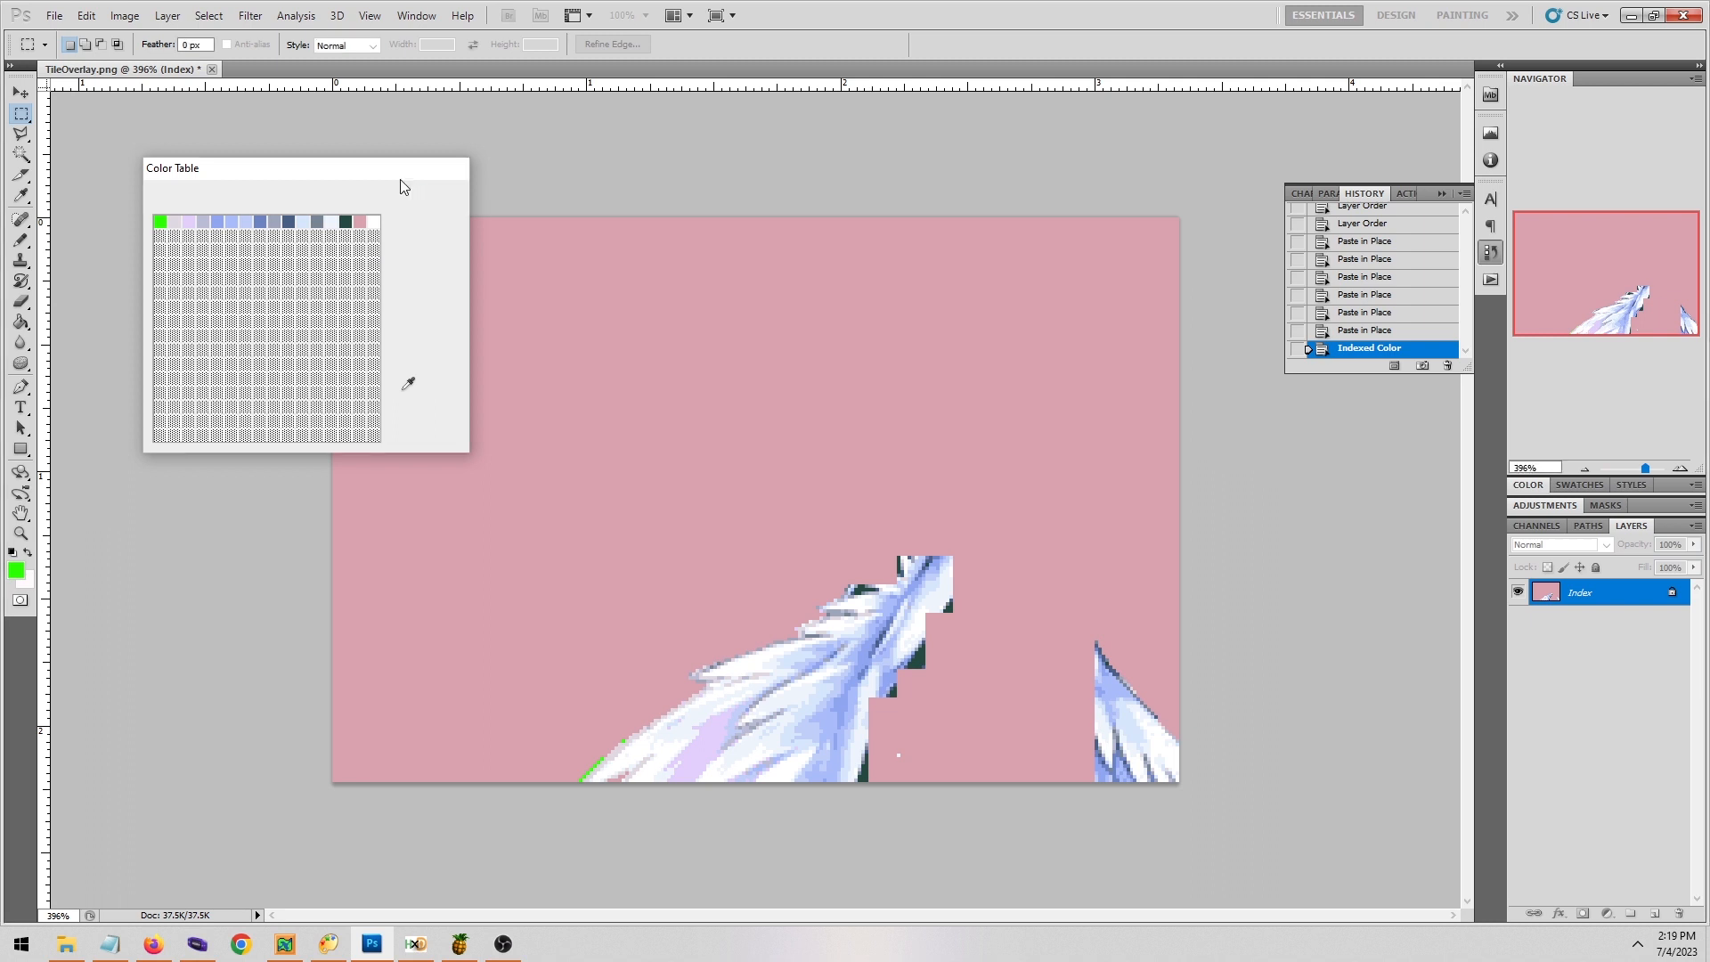
# Convert the wing image to RGB Color and back to Indexed Color using the Exact palette without transparency.
pyautogui.click(125, 16)
pyautogui.moveTo(207, 43)
pyautogui.click(356, 102)
pyautogui.click(124, 15)
pyautogui.click(390, 84)
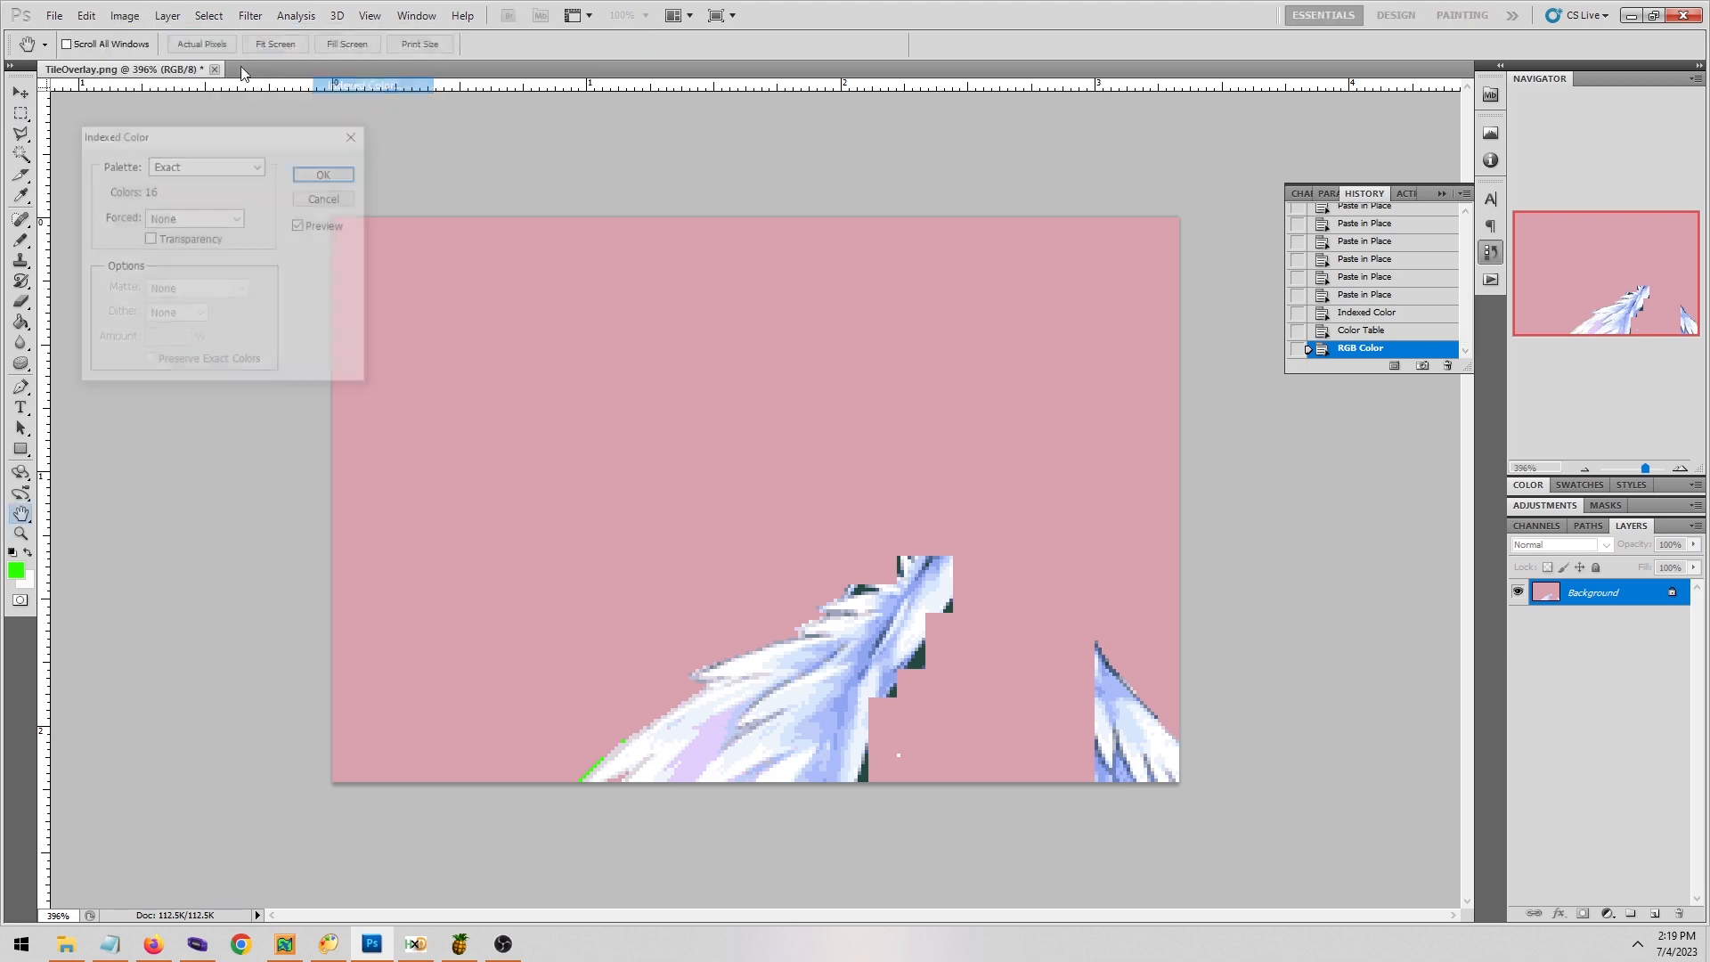
pyautogui.click(328, 173)
# Load Pal01.act as the wing image's color table and apply it.
pyautogui.click(125, 15)
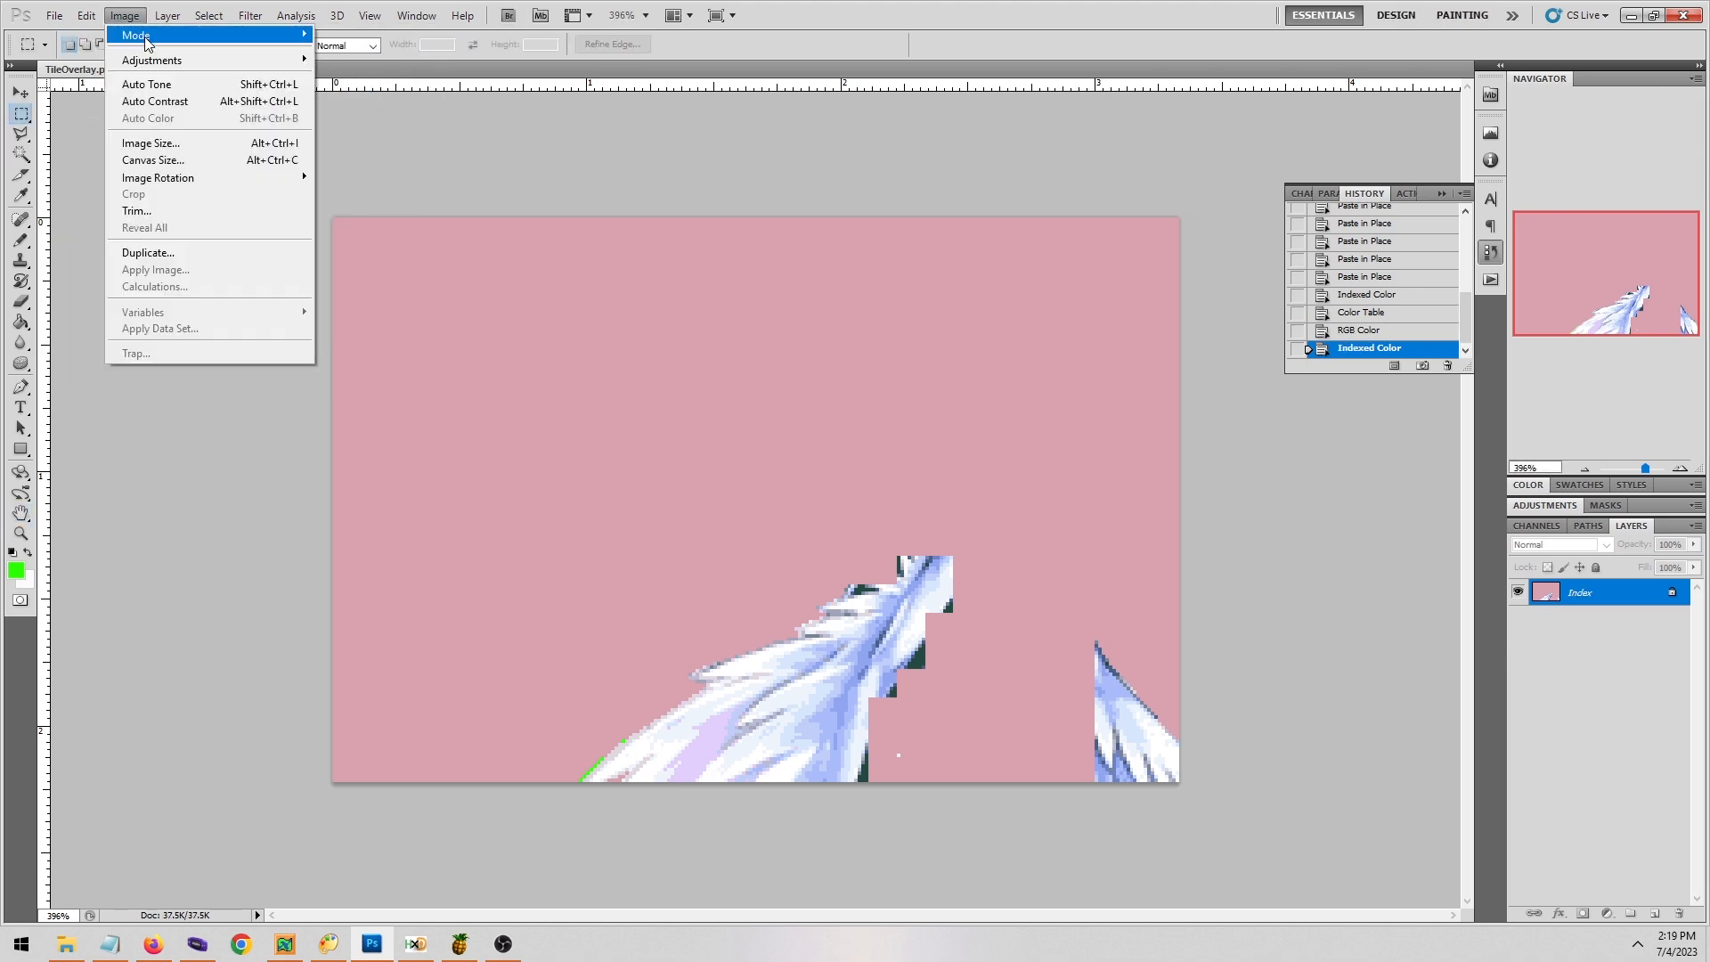
pyautogui.moveTo(205, 36)
pyautogui.click(343, 237)
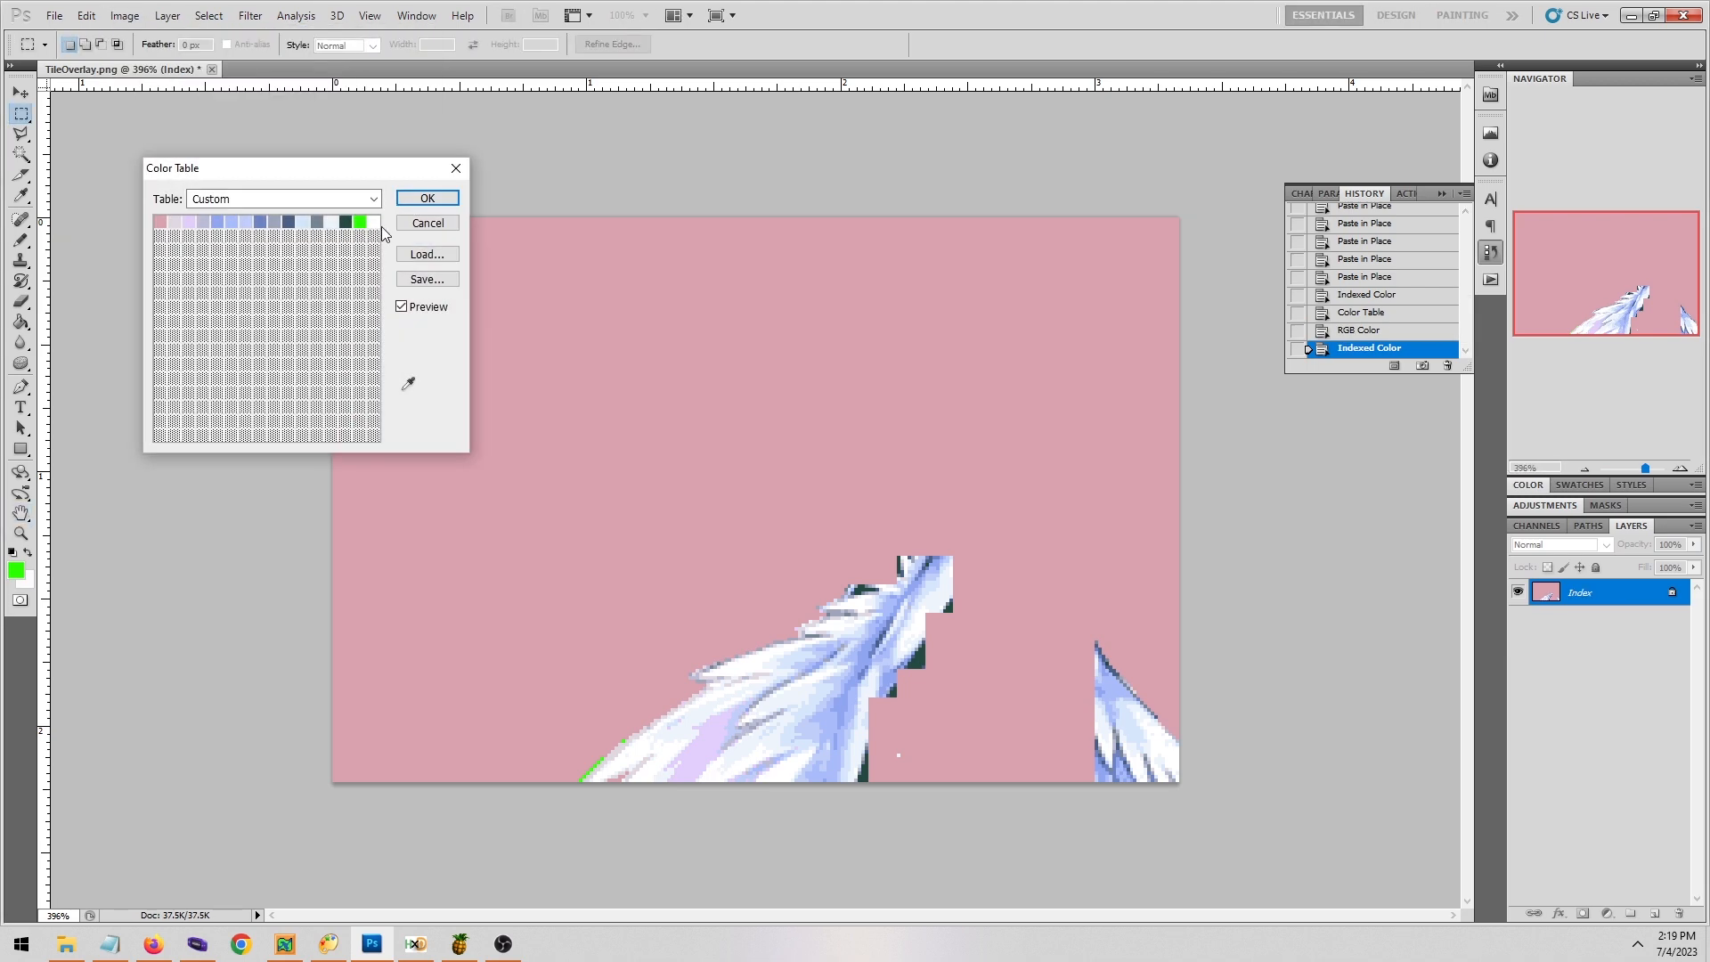
pyautogui.click(434, 254)
pyautogui.doubleClick(708, 274)
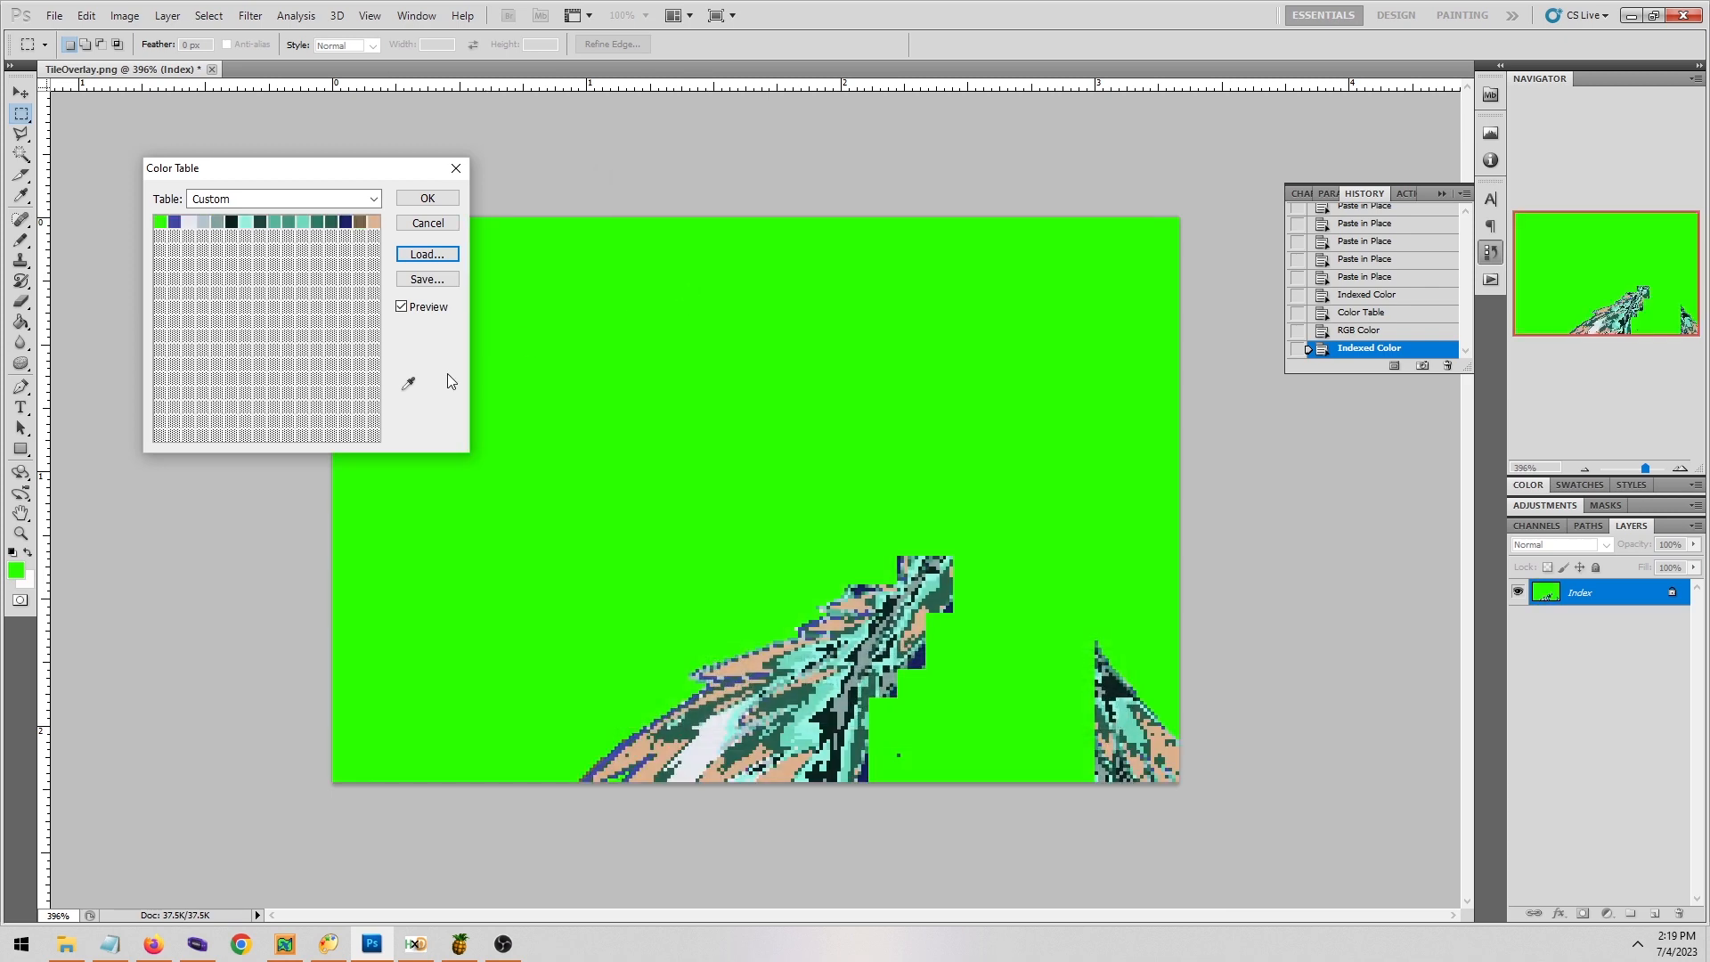
pyautogui.click(427, 198)
# Copy the whole recolored wing canvas, return to the last Paste in Place history state, and paste it in place above Layer 10.
pyautogui.moveTo(333, 217); pyautogui.dragTo(1185, 786)
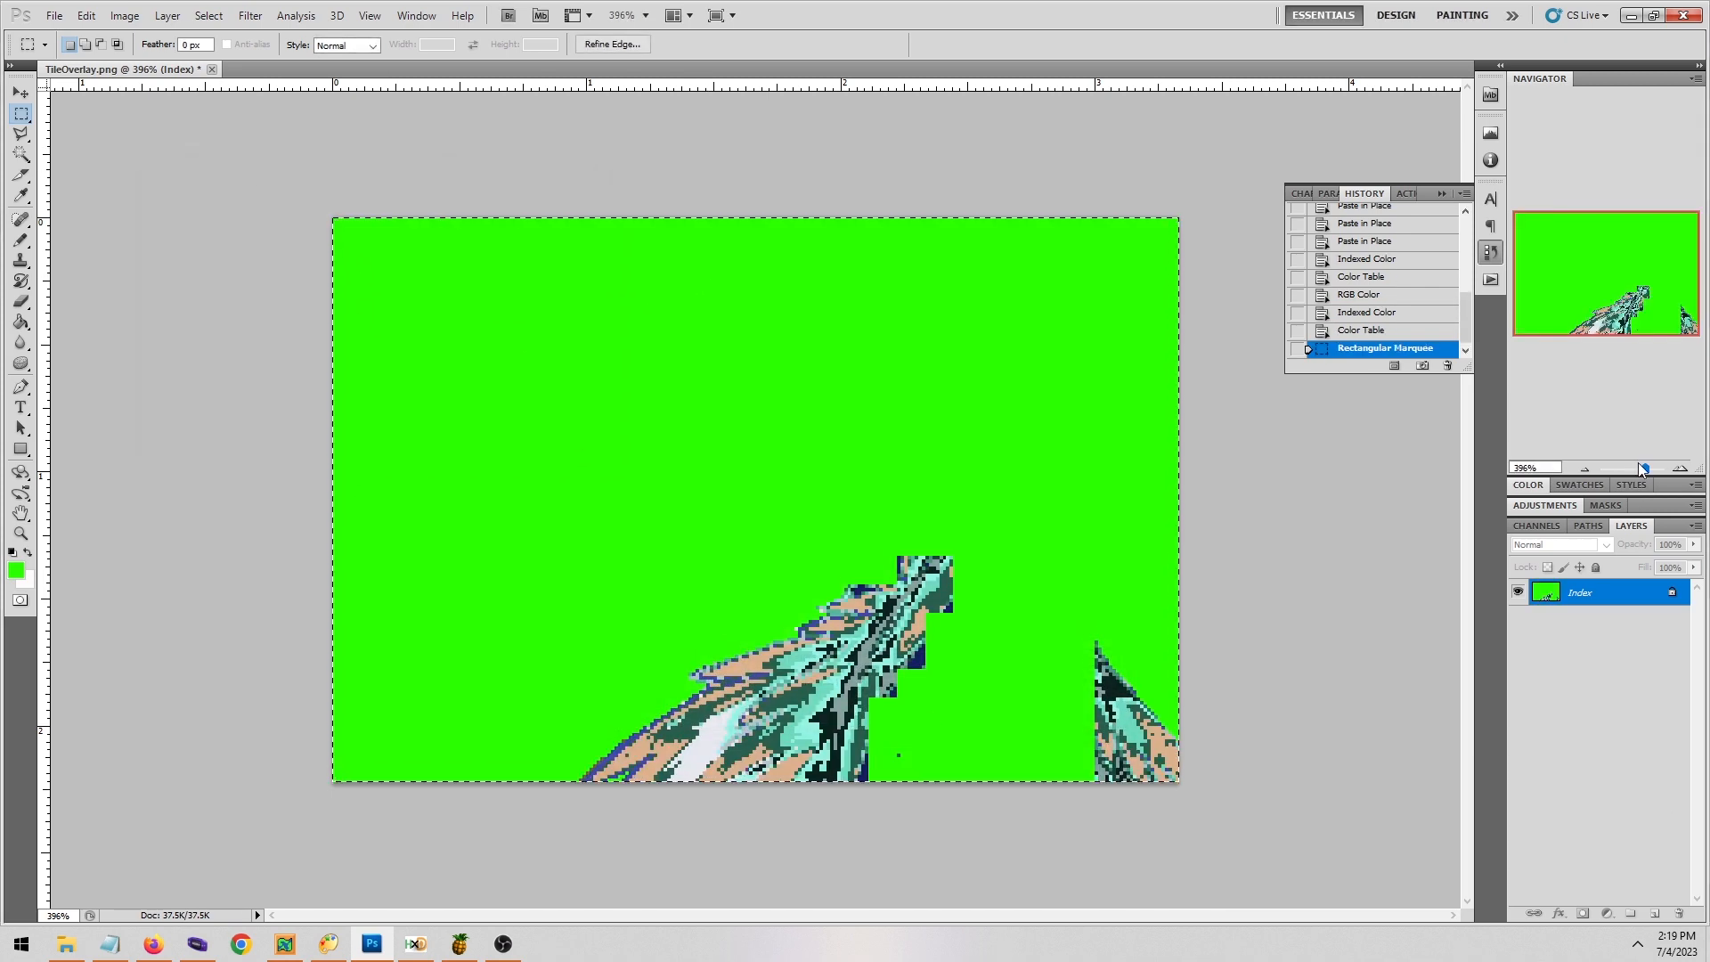
pyautogui.click(1365, 242)
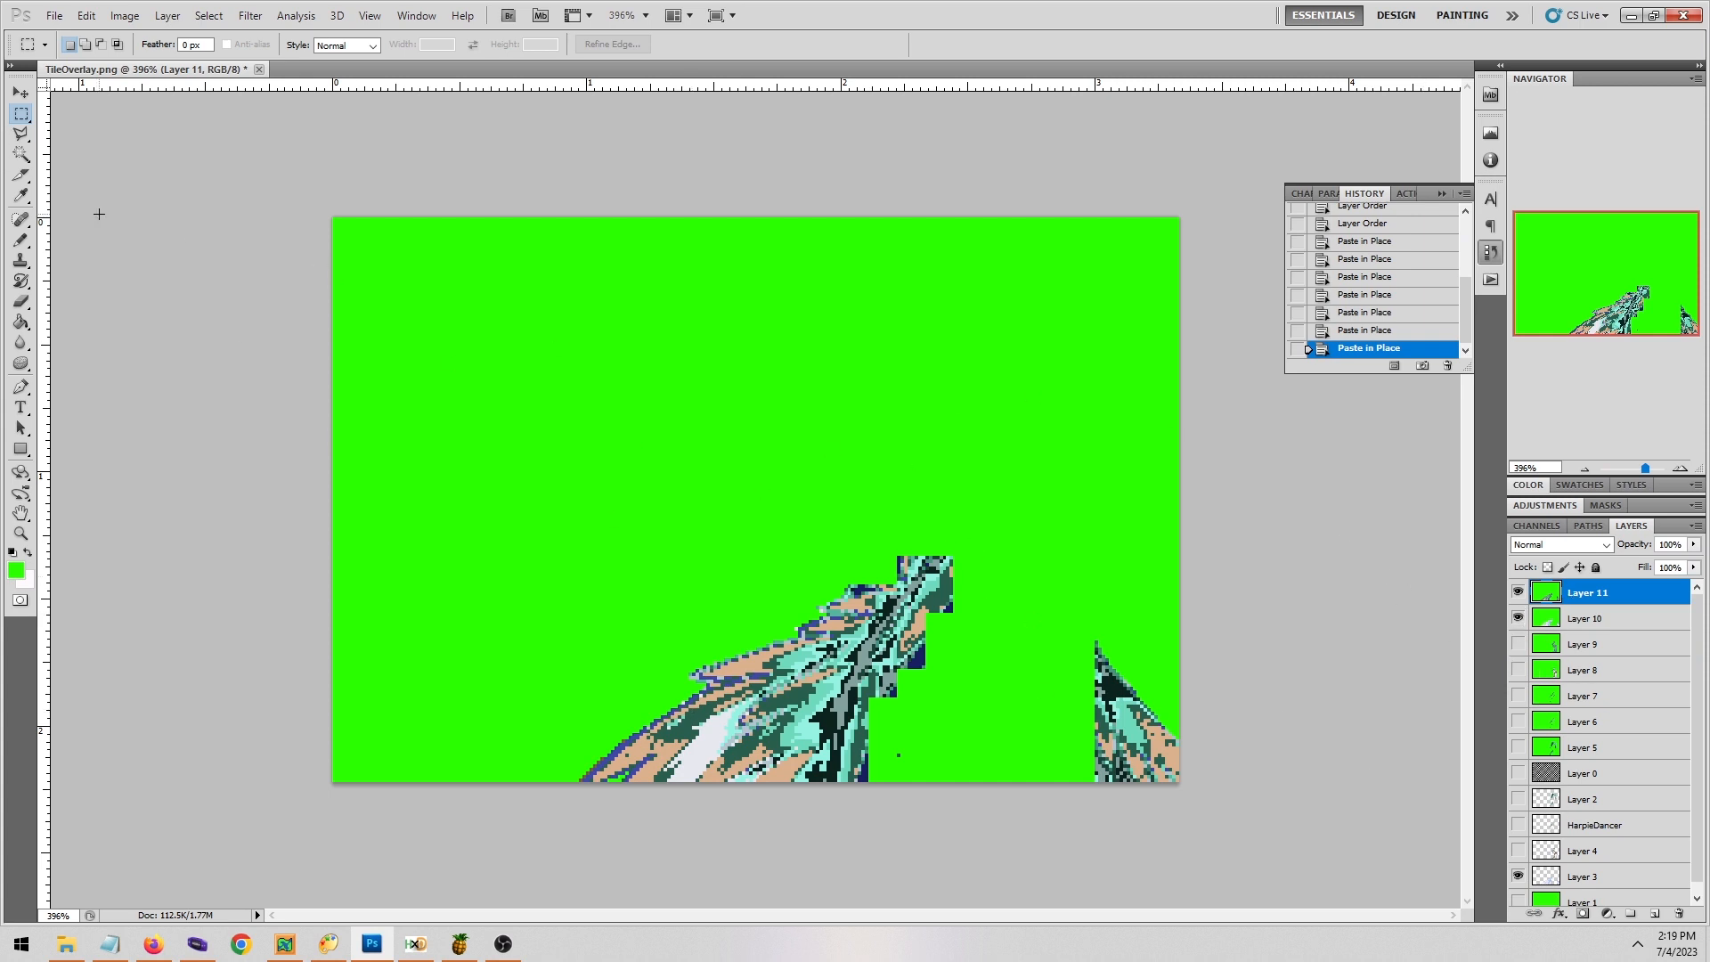
# Select the green background around the wings with the Magic Wand and clear it from Layer 11 and Layer 10.
pyautogui.click(21, 158)
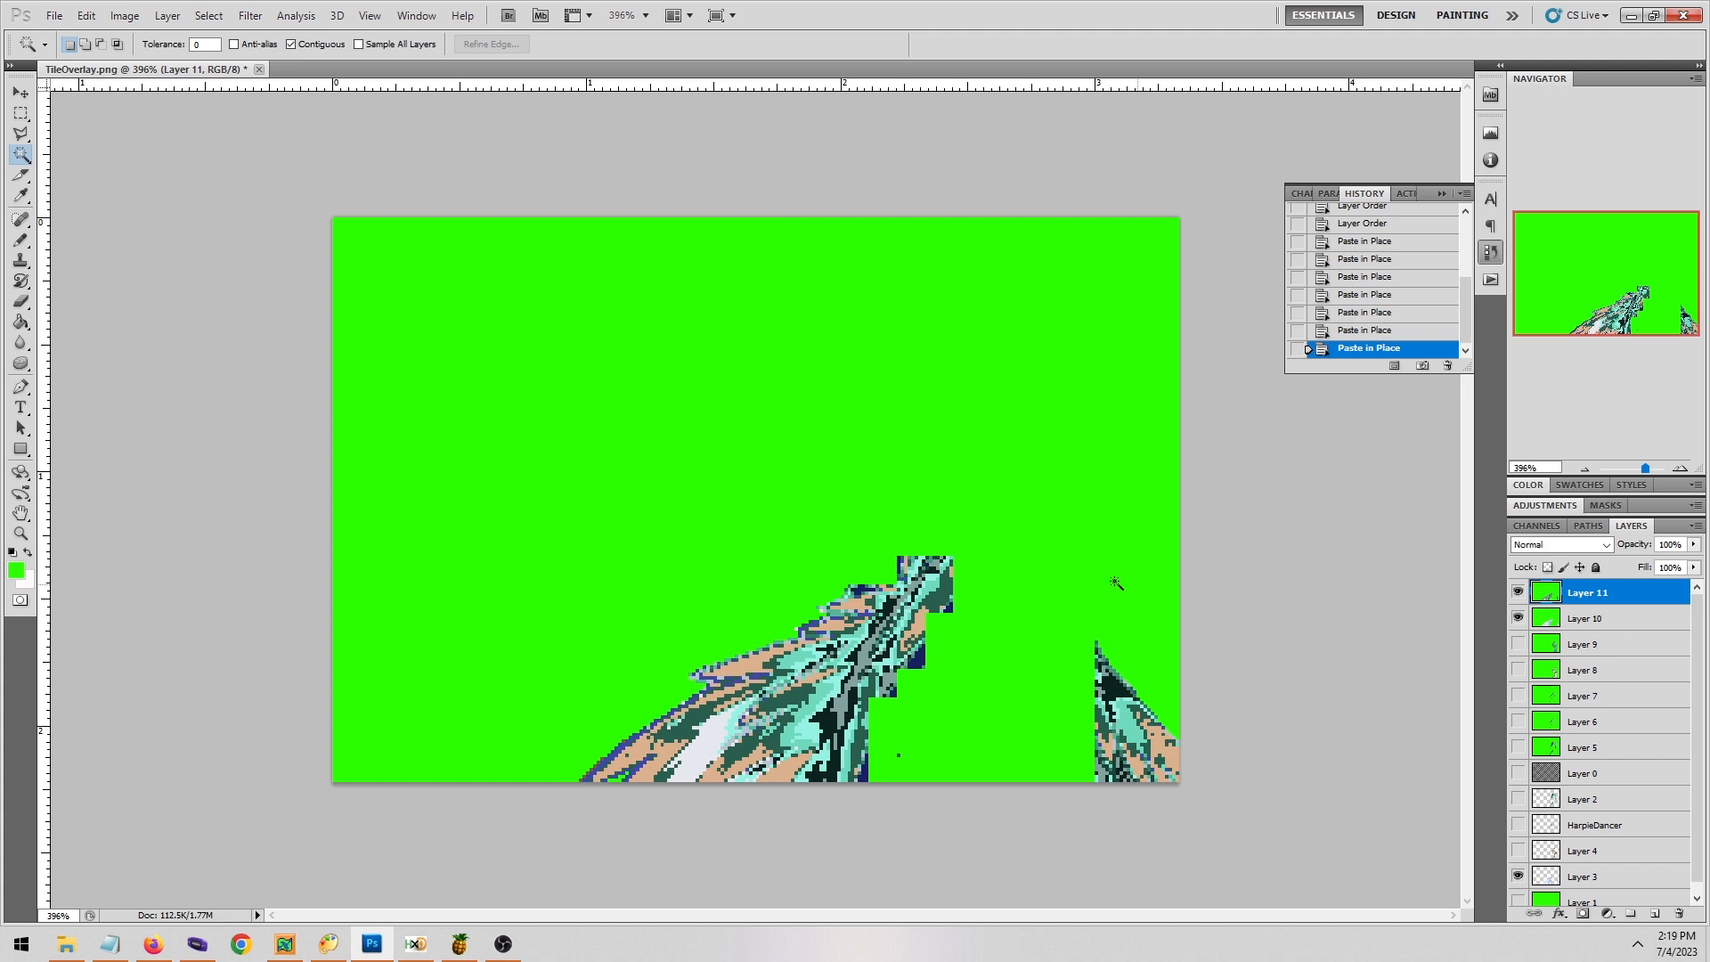
pyautogui.click(982, 457)
pyautogui.press('Delete')
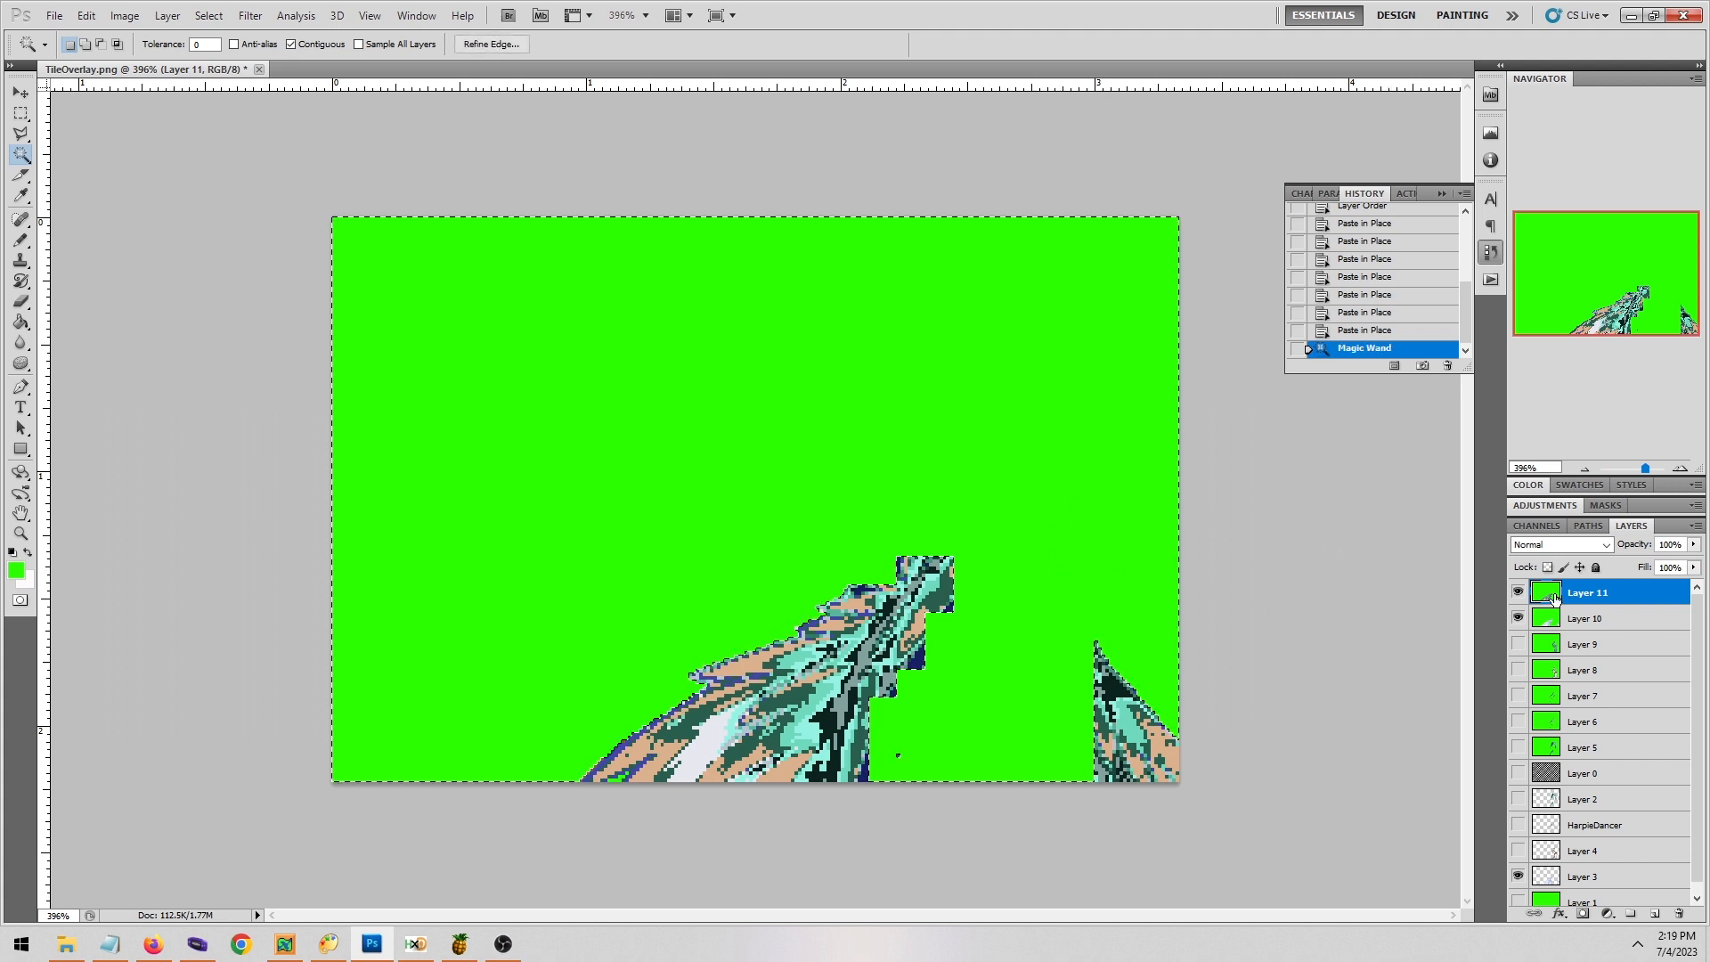
pyautogui.click(1631, 628)
pyautogui.press('Delete')
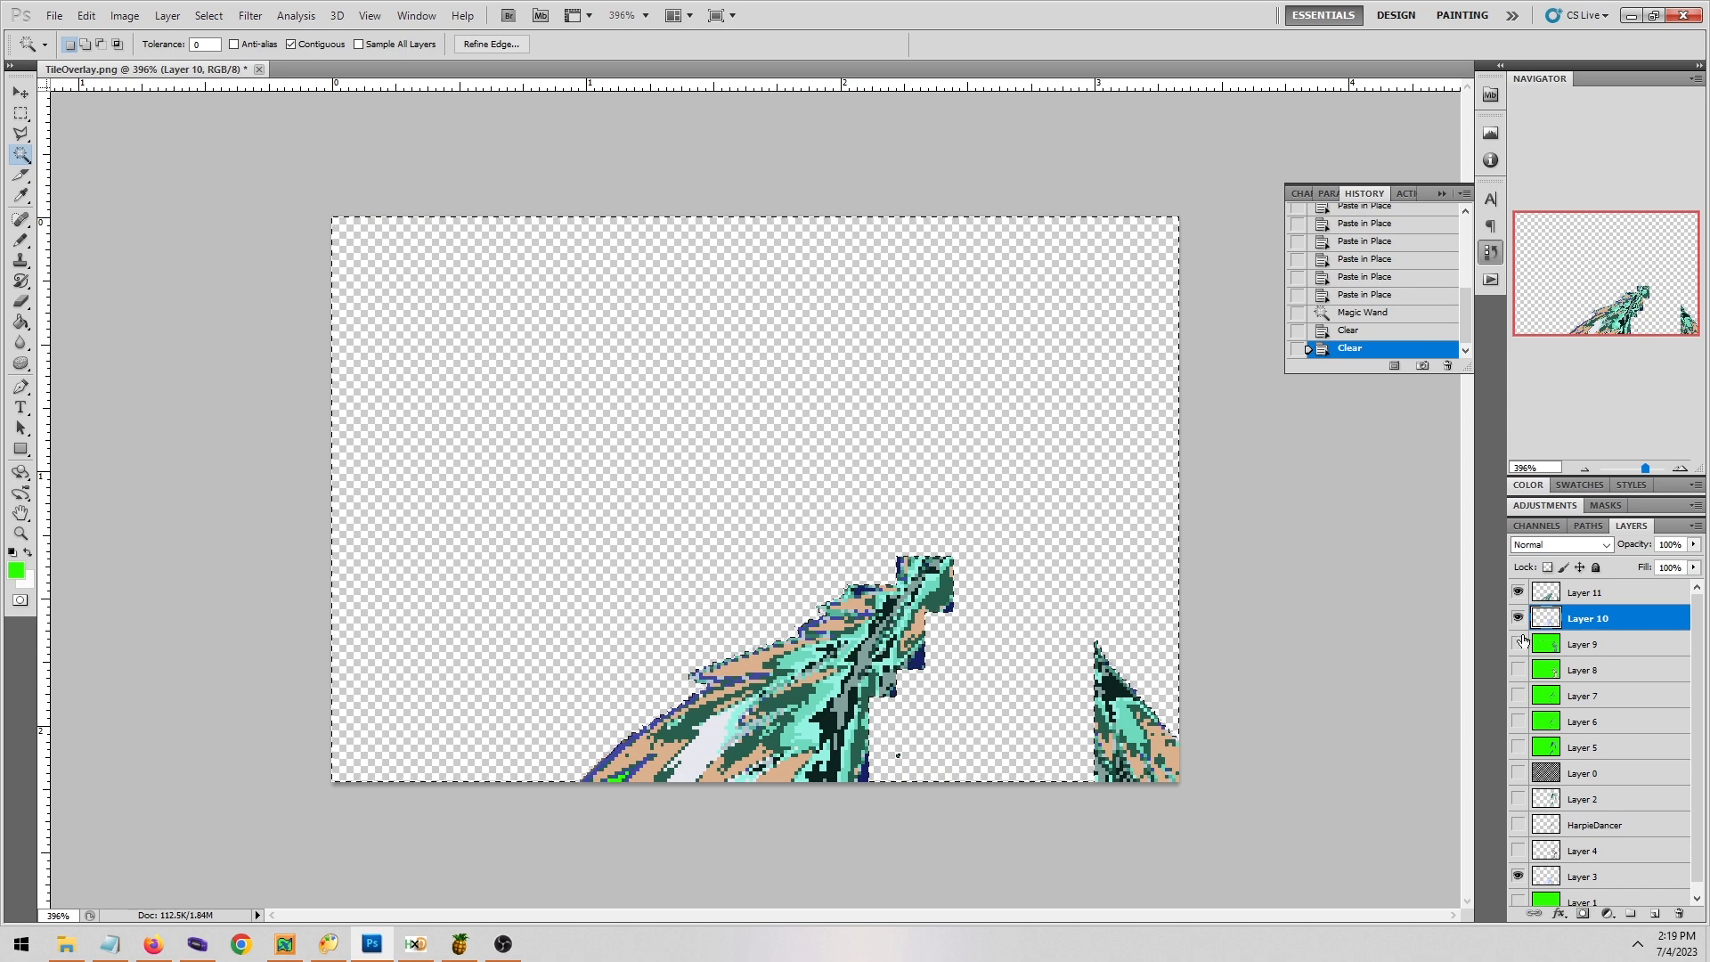
# Show Layer 9 and clear its green background and the leftover green square near the neck using the Magic Wand.
pyautogui.click(1518, 644)
pyautogui.click(1595, 644)
pyautogui.hotkey('ctrl', 'd')
pyautogui.click(756, 393)
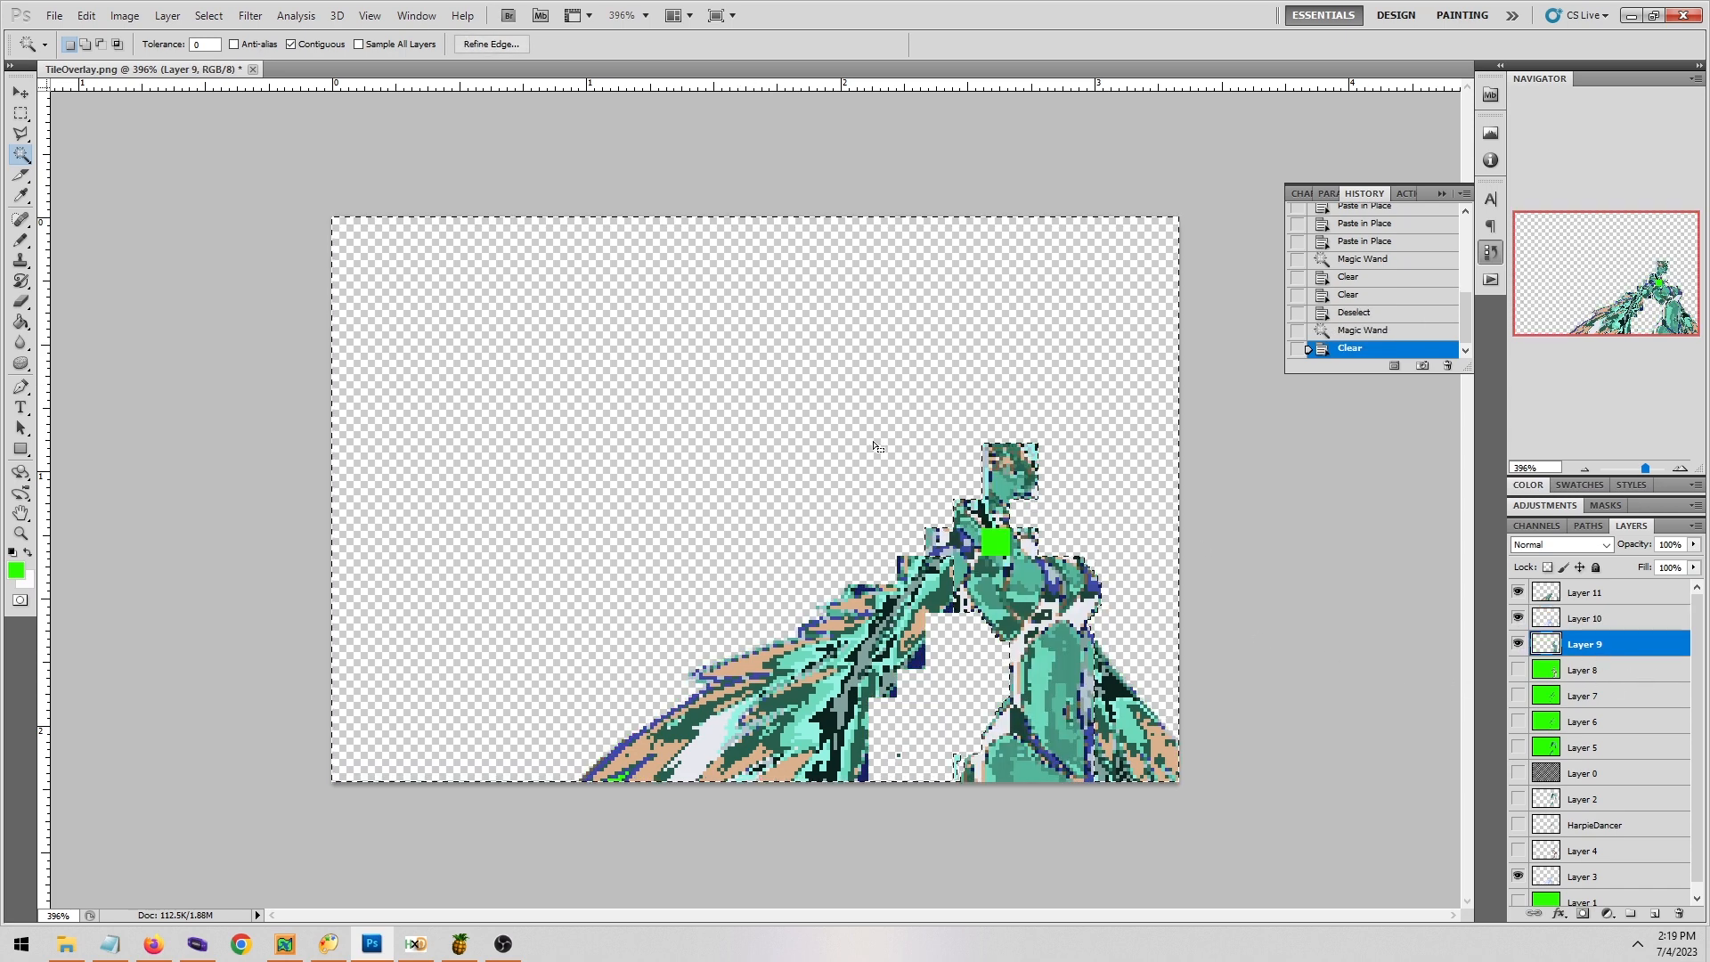
pyautogui.click(995, 541)
pyautogui.press('Delete')
# Show Layer 8 and clear its green background using the Magic Wand.
pyautogui.click(1572, 672)
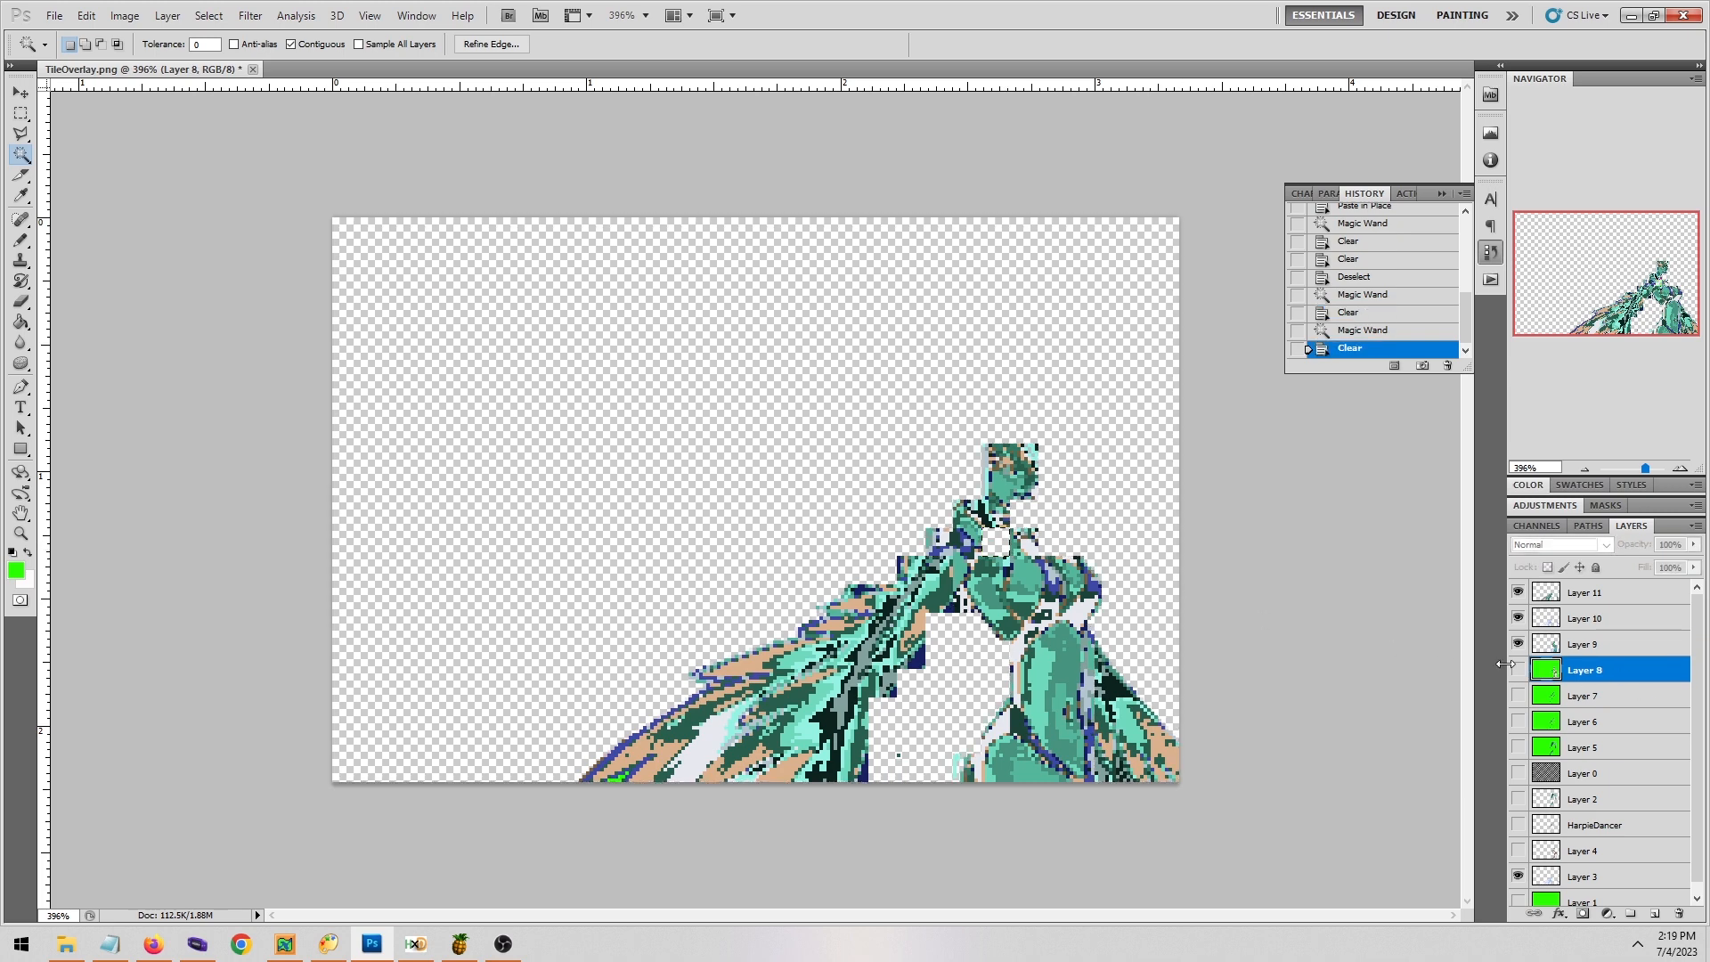
pyautogui.click(1519, 674)
pyautogui.press('Delete')
pyautogui.click(1147, 519)
pyautogui.press('Delete')
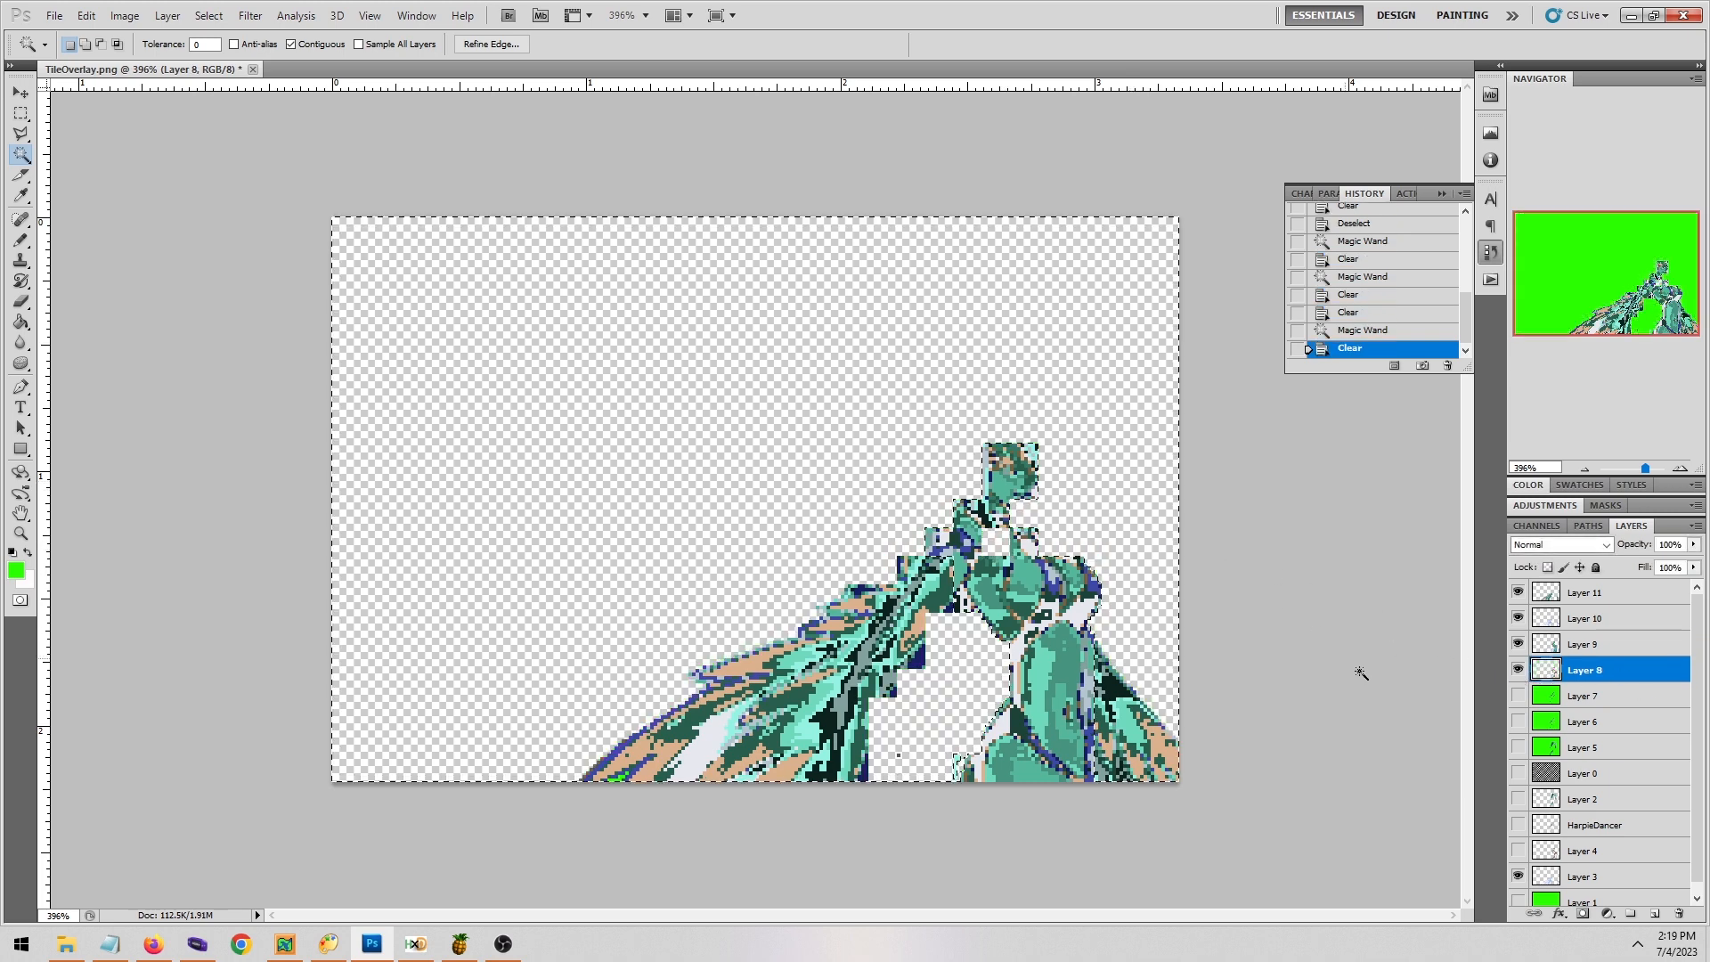
# Show Layer 7, reselect its green background with the Magic Wand and clear it.
pyautogui.click(1519, 696)
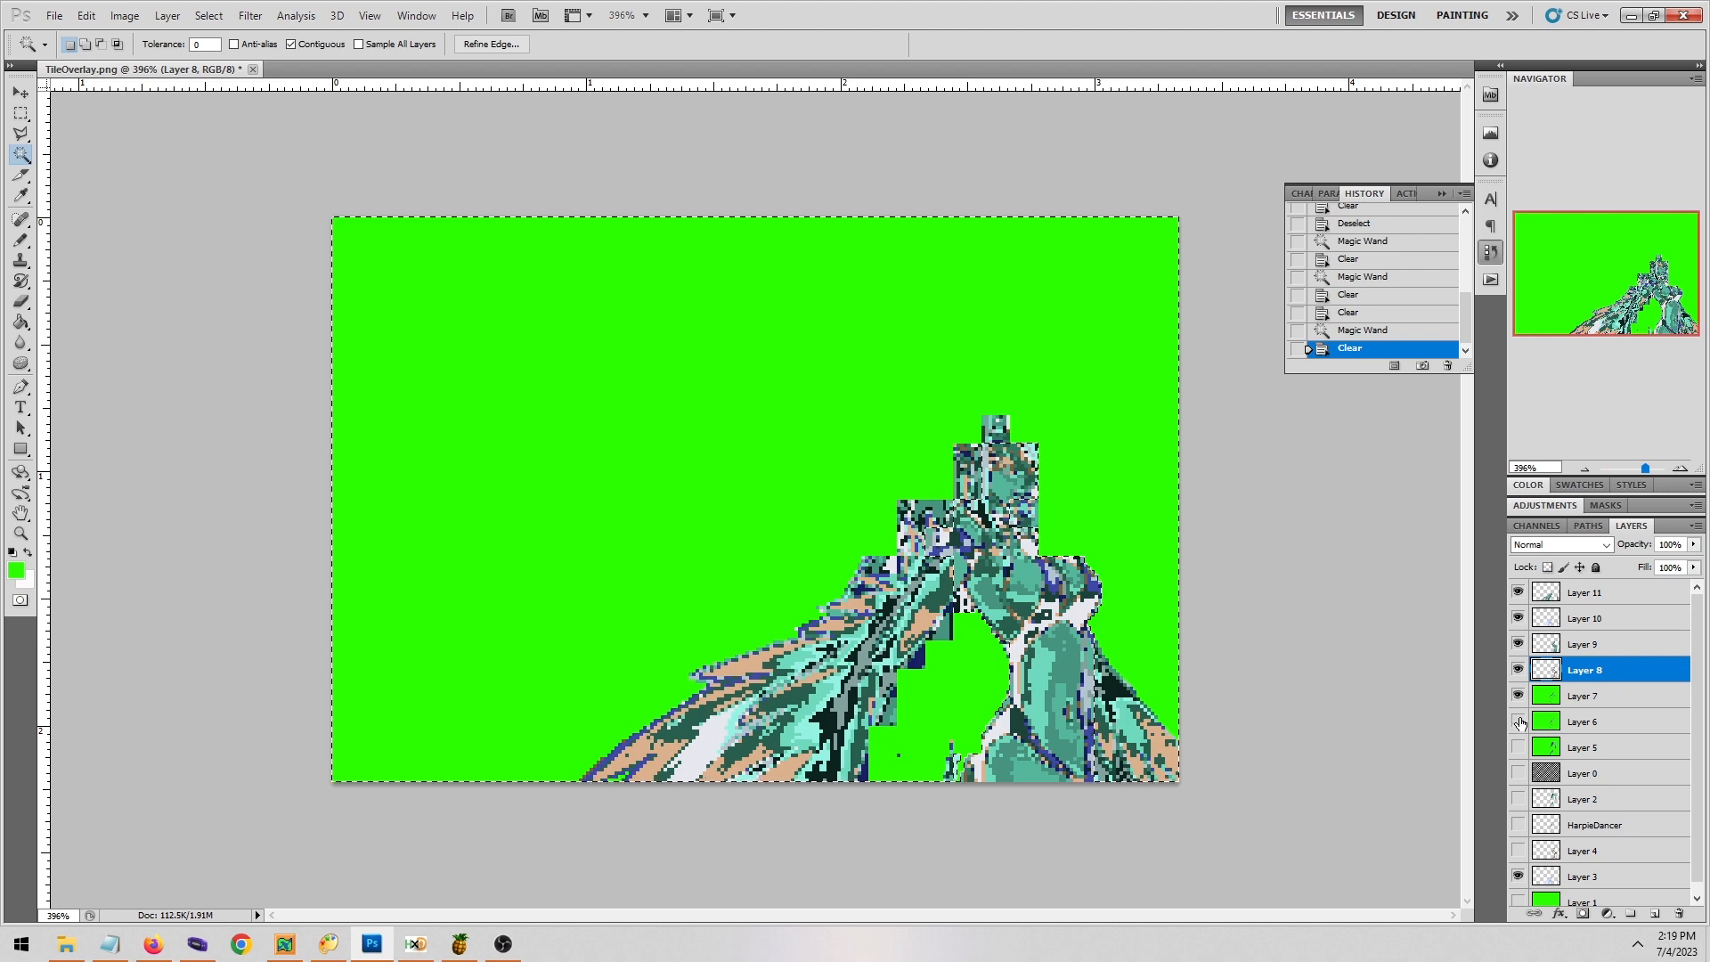
pyautogui.click(1603, 702)
pyautogui.hotkey('ctrl', 'd')
pyautogui.click(1137, 374)
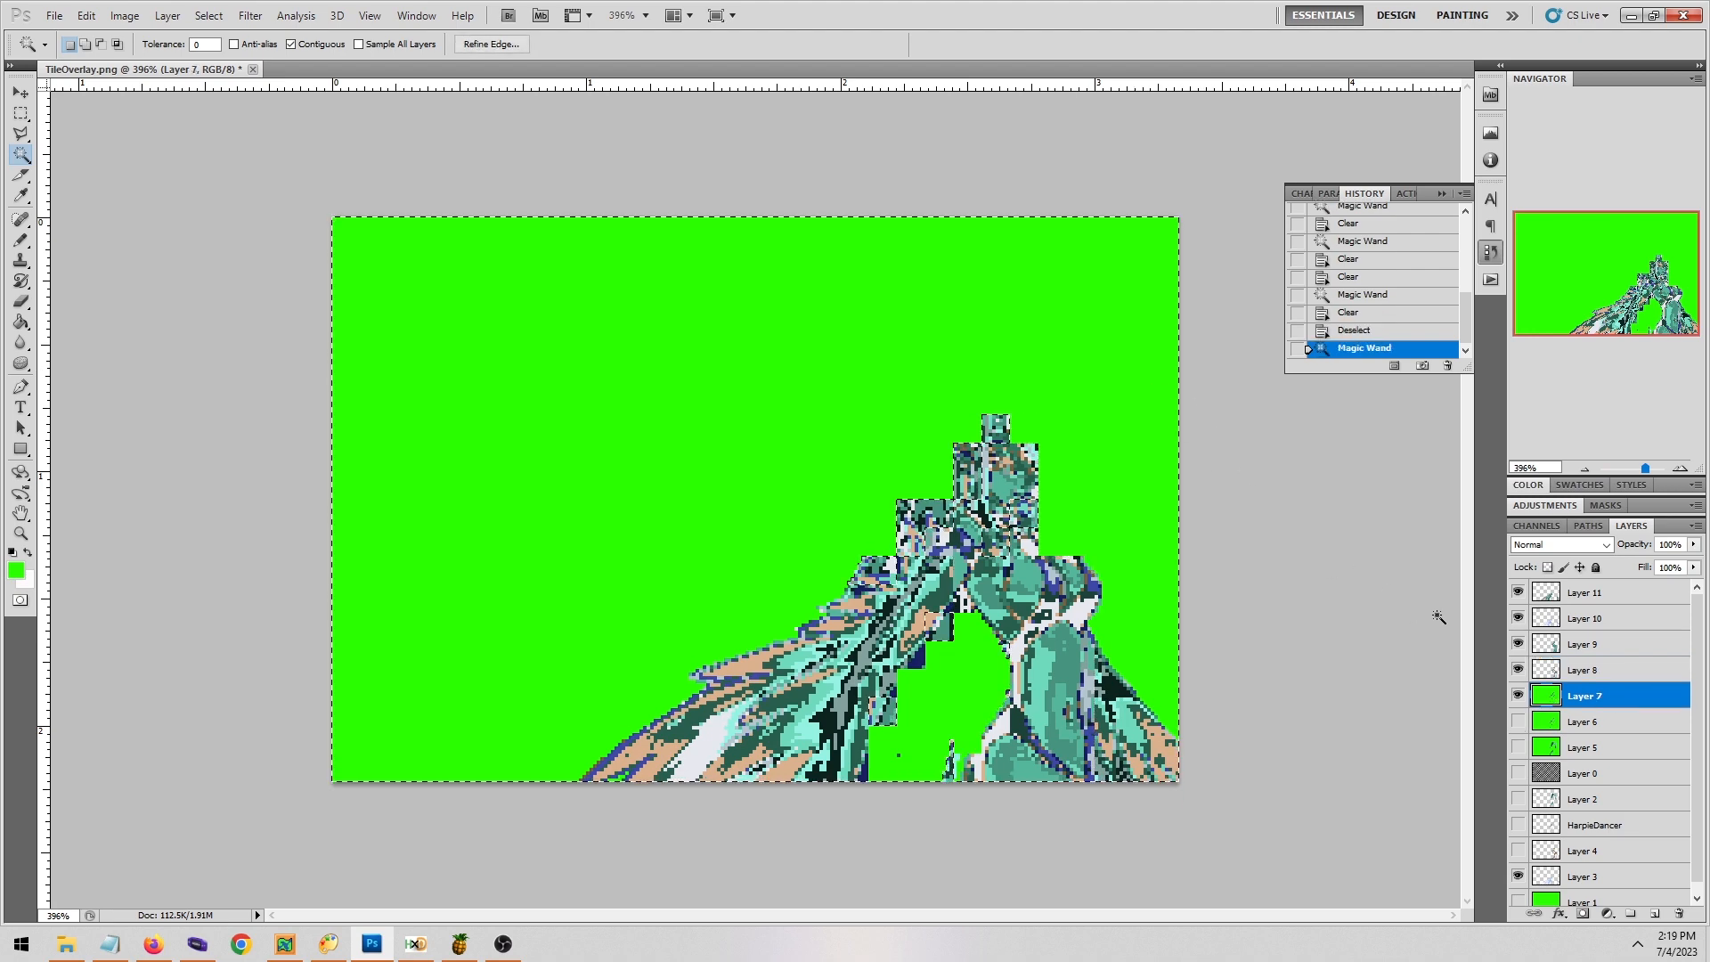
pyautogui.press('Delete')
# Hide Layers 8 through 11 and clear the green background from Layer 6 with the current selection.
pyautogui.moveTo(1518, 670); pyautogui.dragTo(1511, 580)
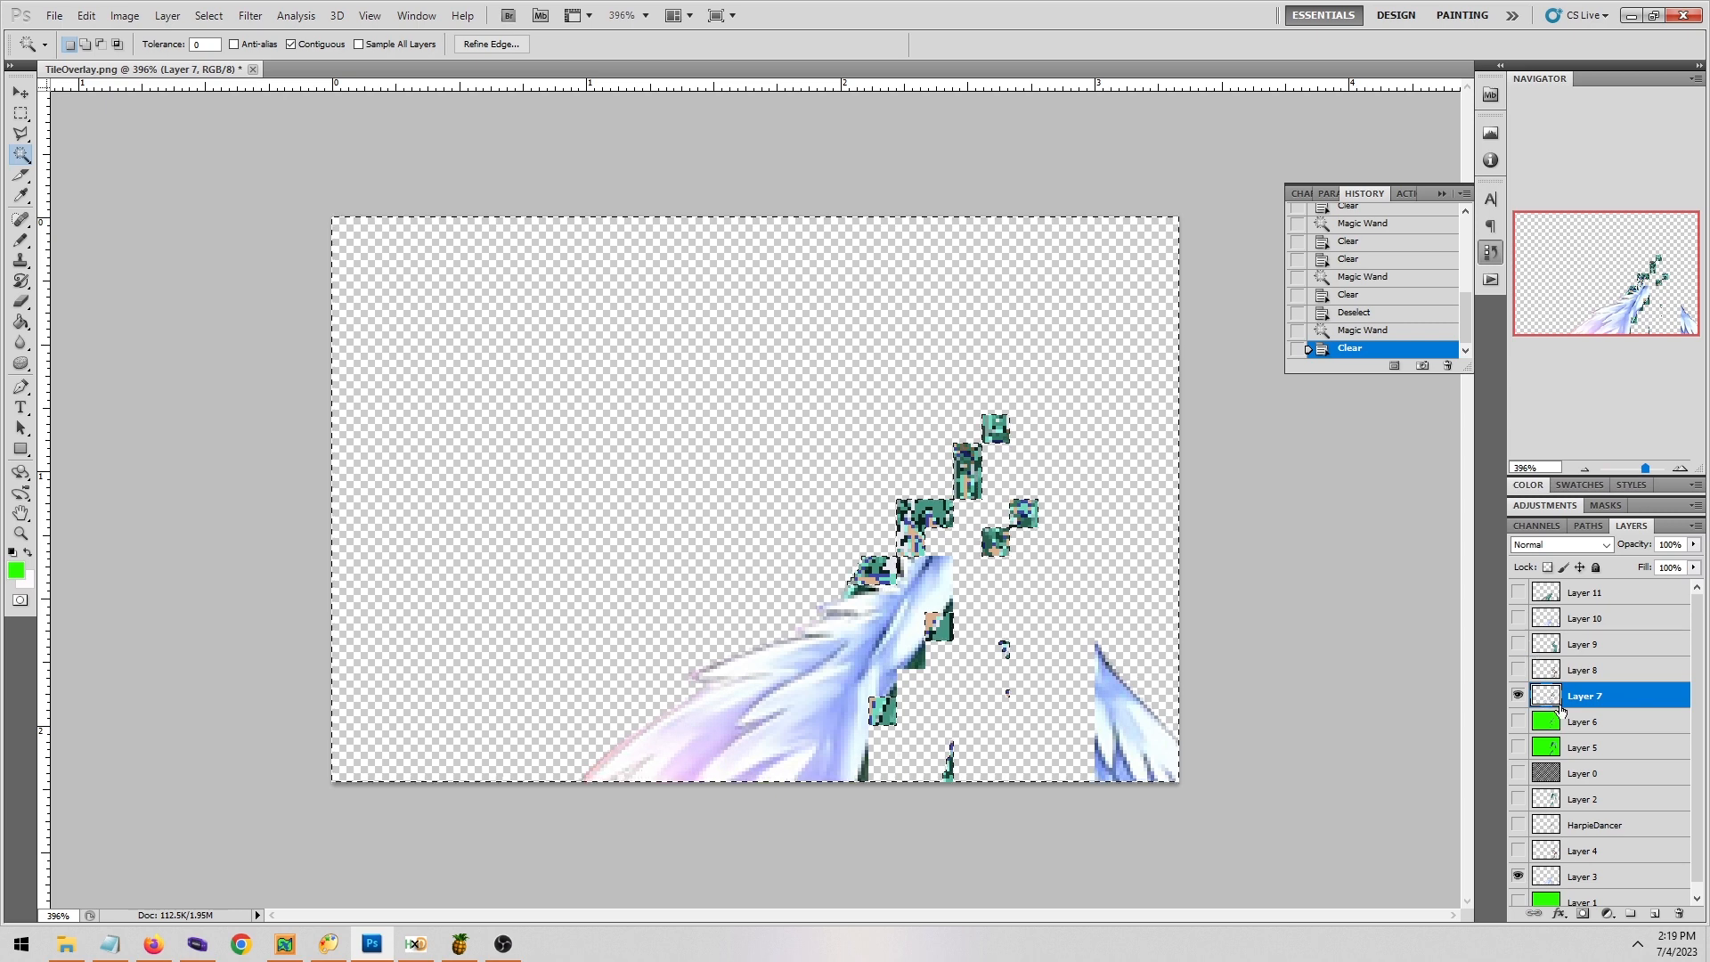
pyautogui.click(1619, 731)
pyautogui.click(1519, 723)
pyautogui.press('Delete')
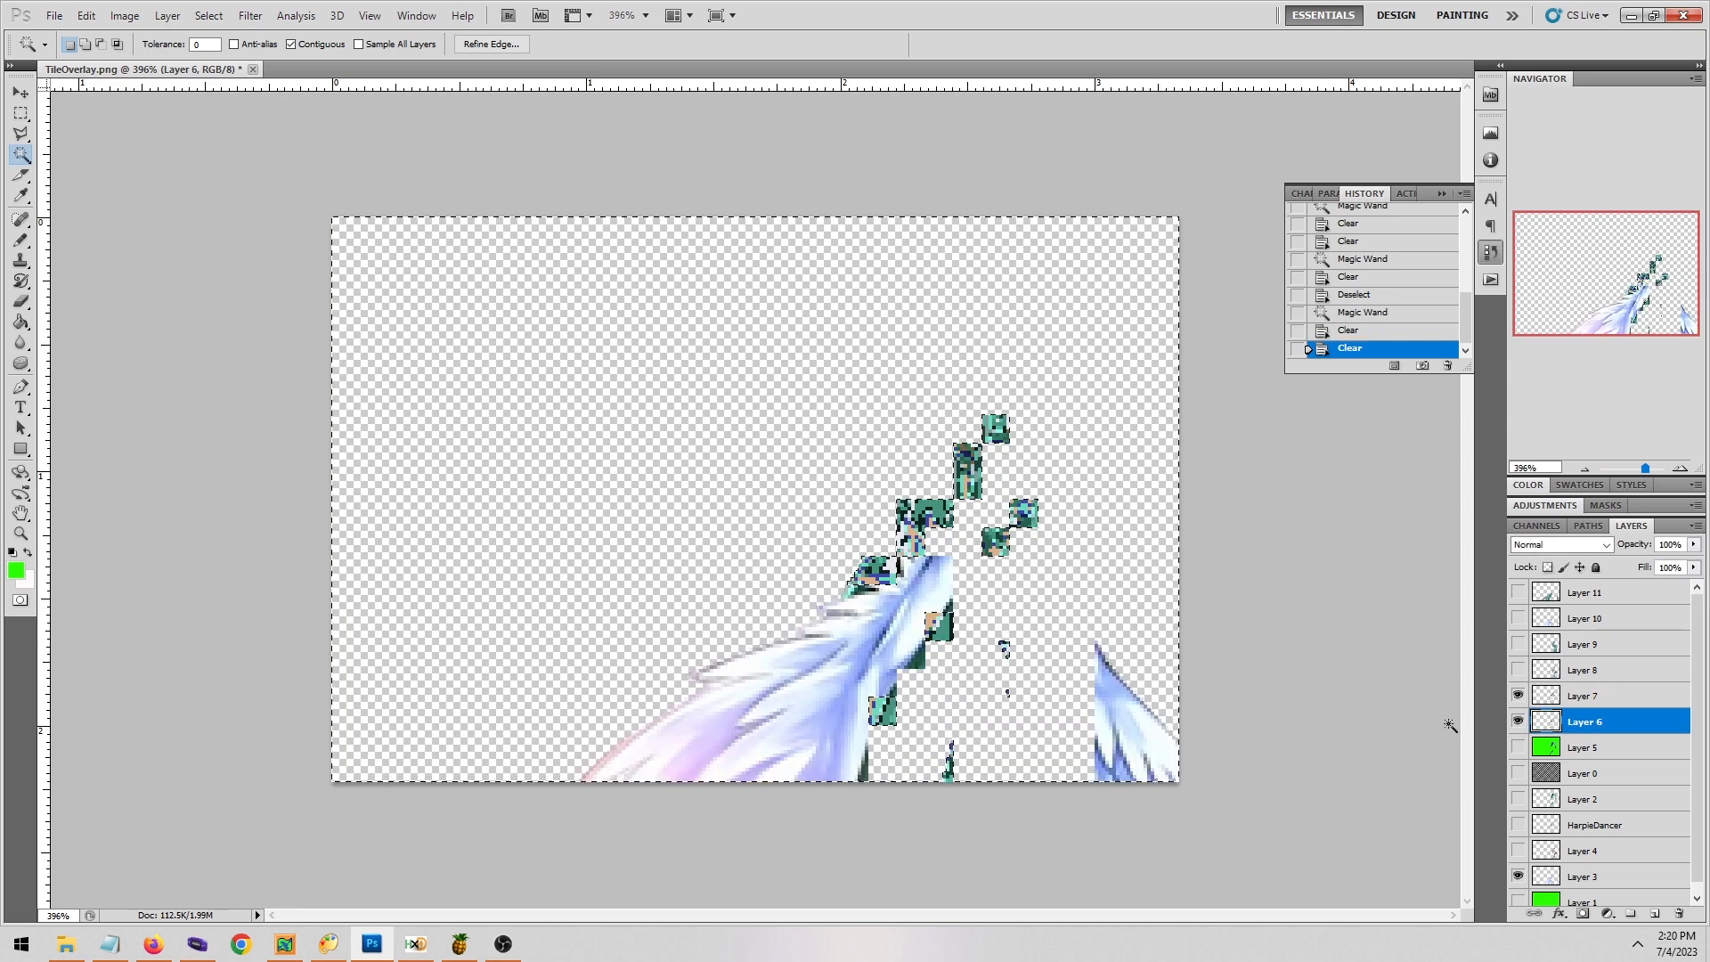
# Show Layer 5 with its green background kept, drop the selection, and make Layers 6 through 11 visible above it.
pyautogui.moveTo(1518, 722); pyautogui.dragTo(1519, 696)
pyautogui.click(1519, 747)
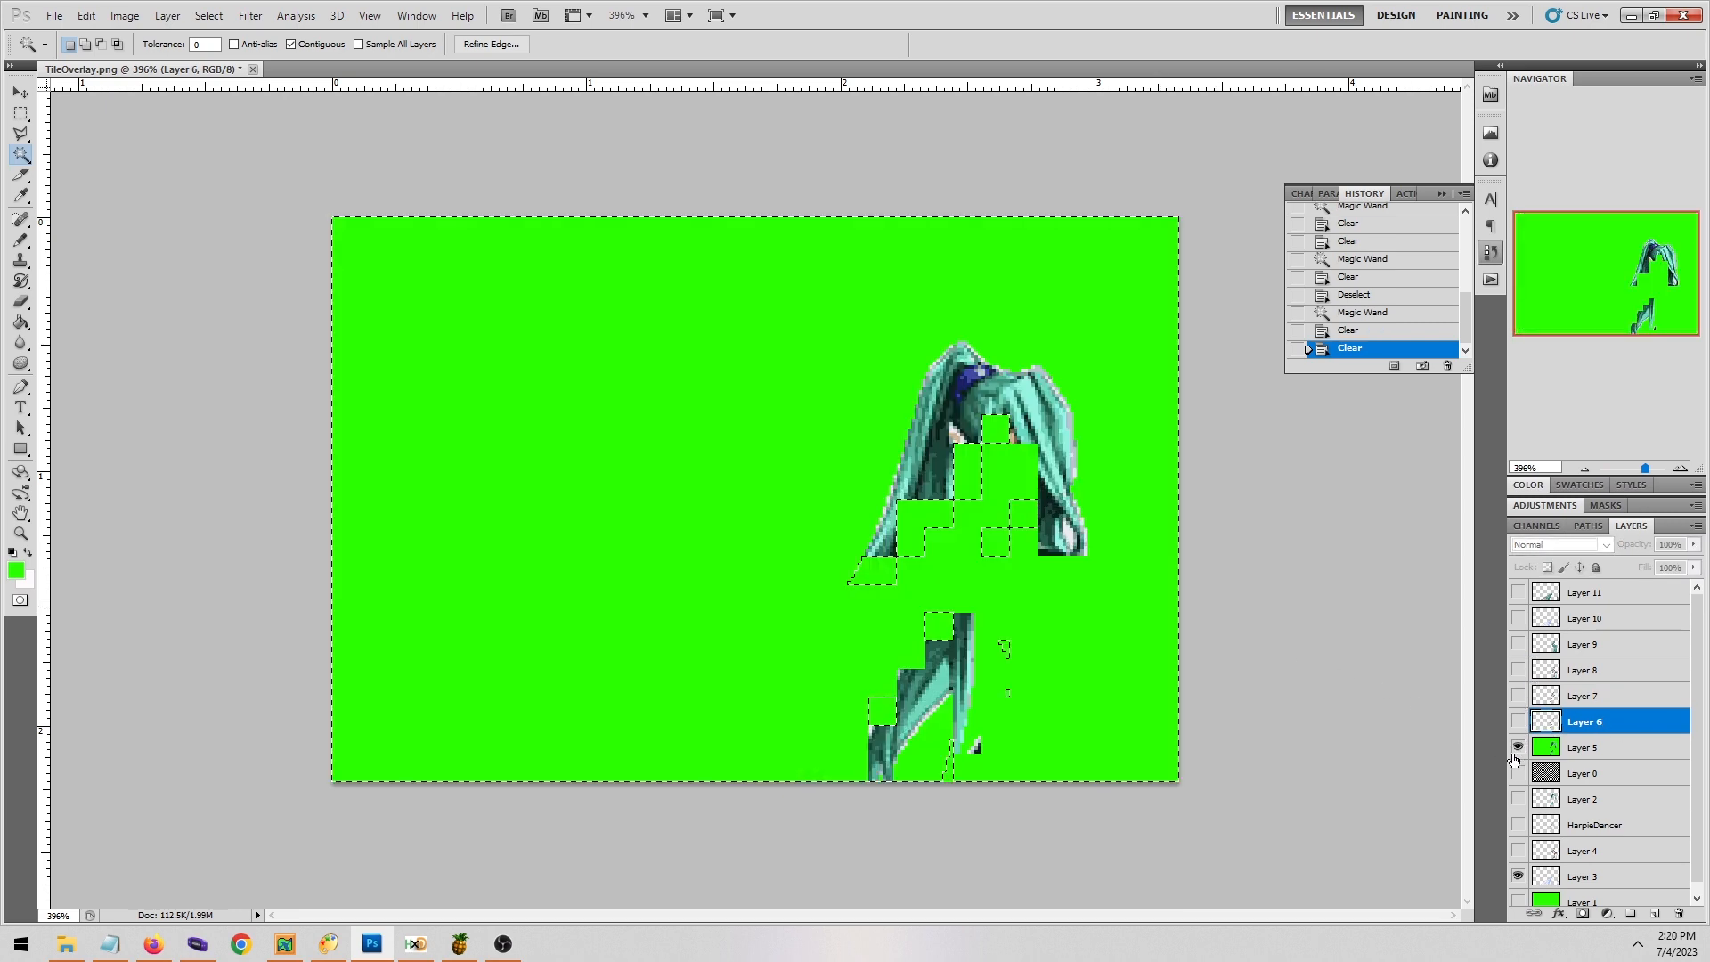
pyautogui.press('m')
pyautogui.hotkey('ctrl', 'd')
pyautogui.moveTo(1519, 723); pyautogui.dragTo(1523, 595)
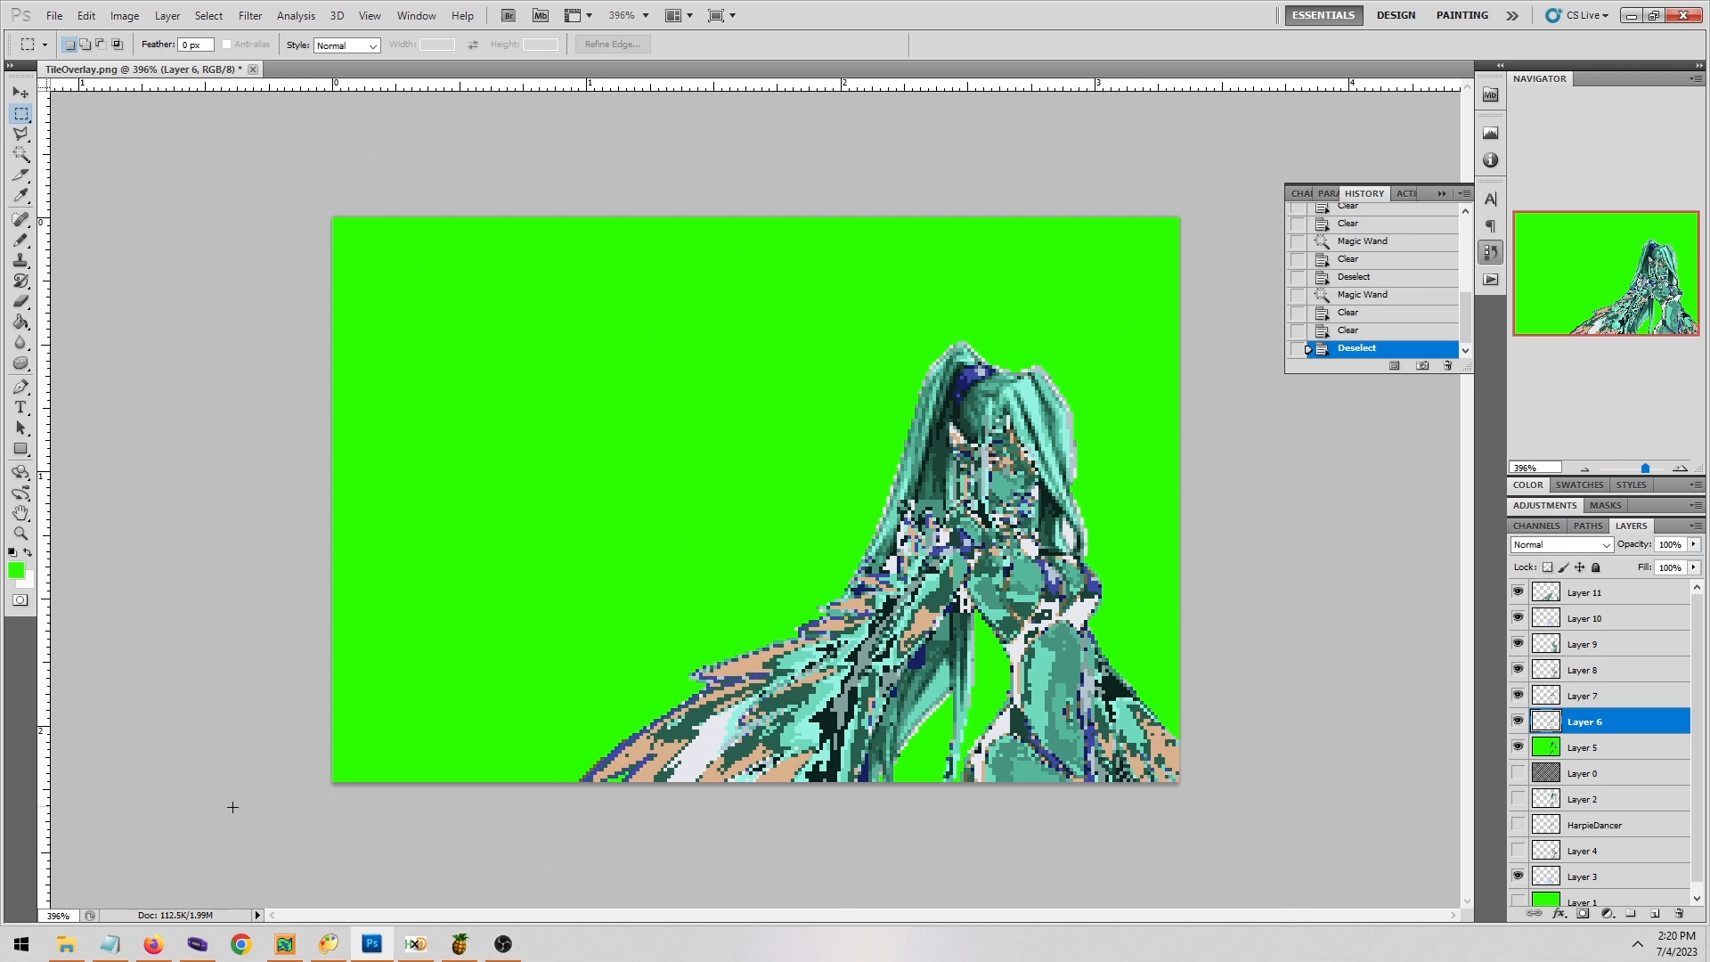
# Save the recolored composite as a non-interlaced PNG named HDScuffed in the Coinflip Tutorial folder.
pyautogui.click(53, 16)
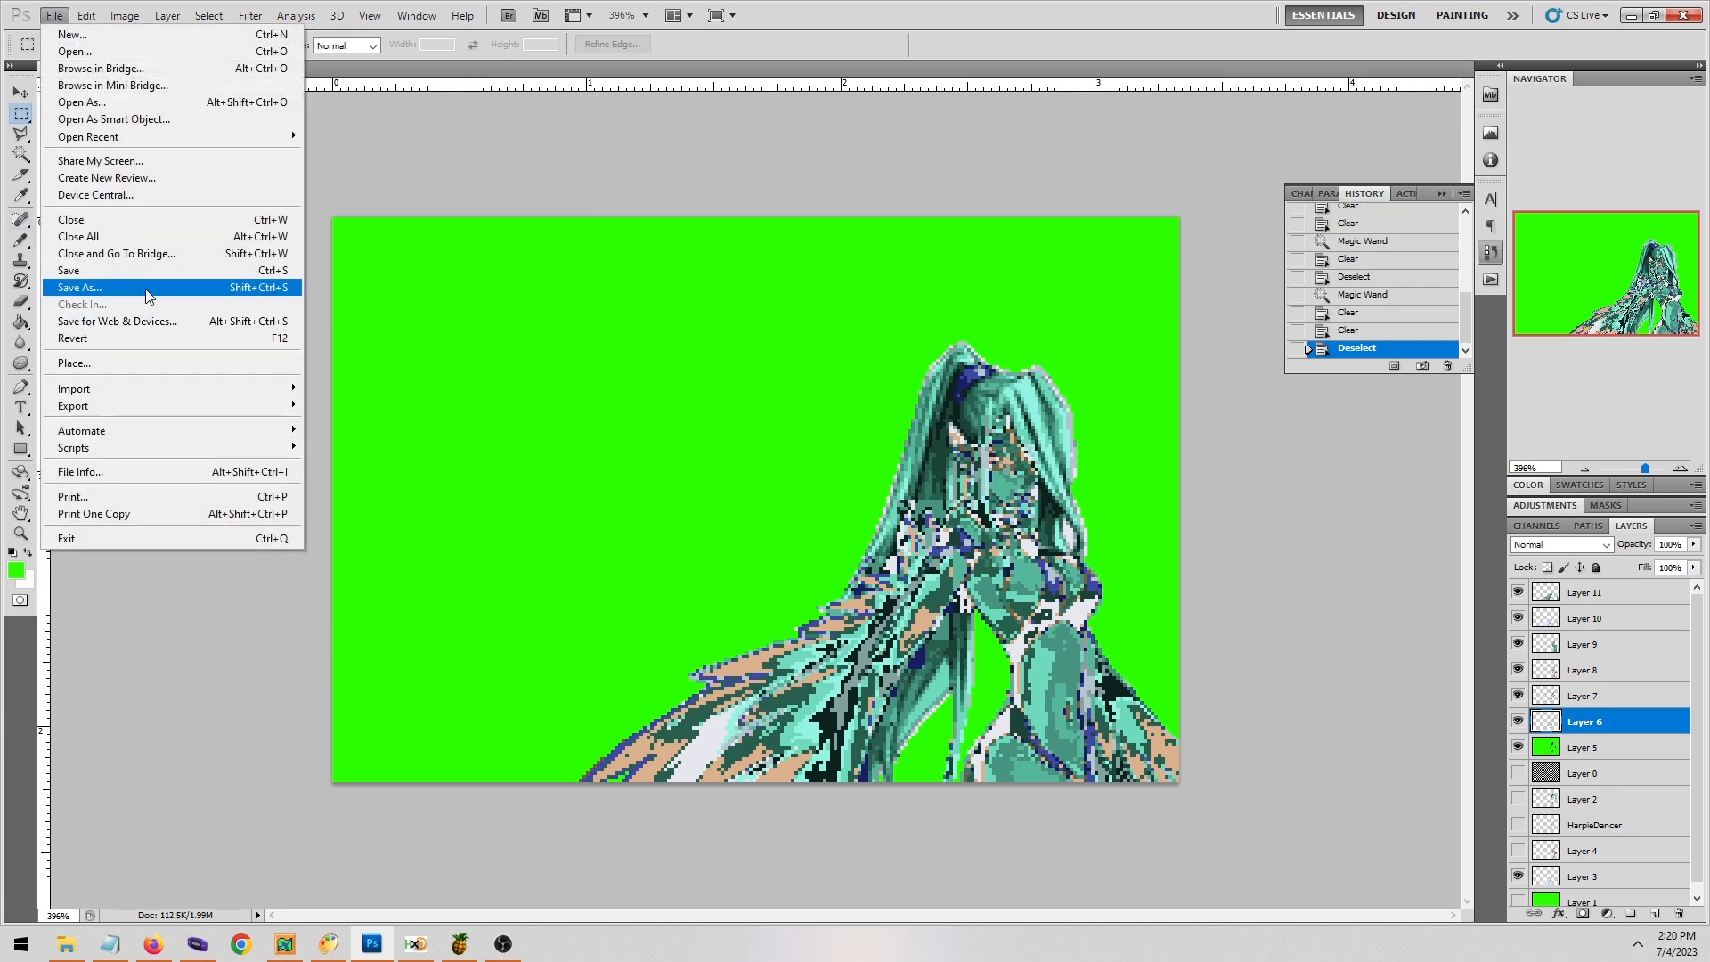
pyautogui.click(107, 287)
pyautogui.click(879, 525)
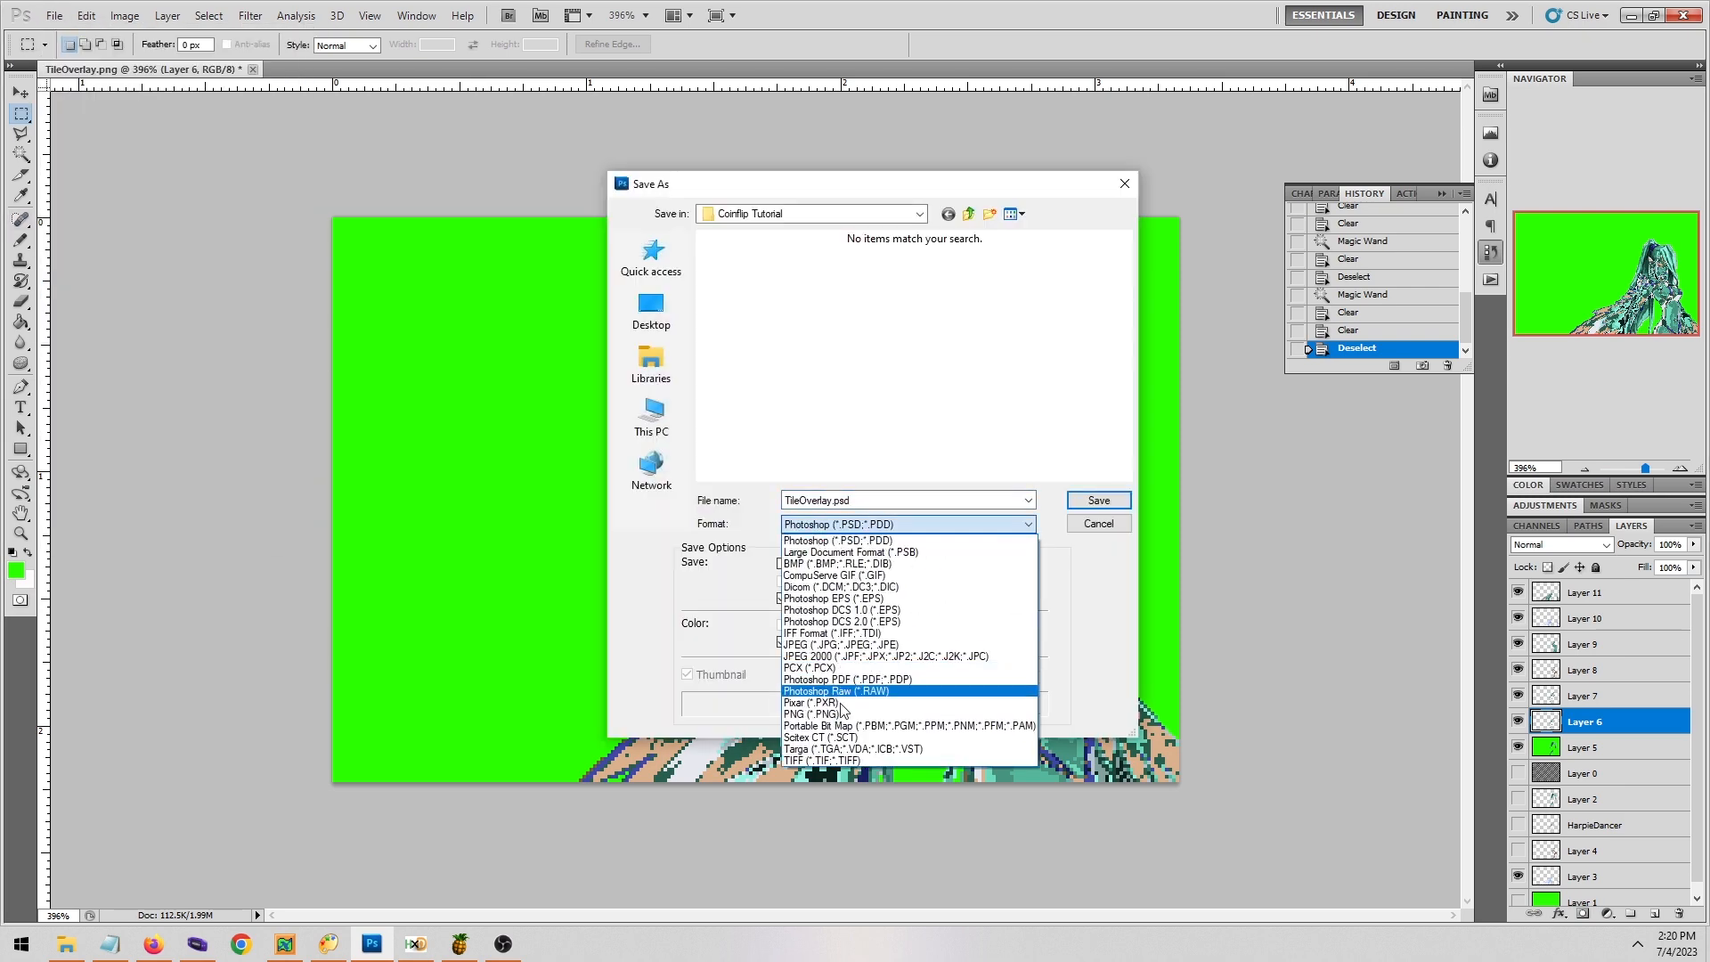
pyautogui.click(811, 708)
pyautogui.doubleClick(884, 502)
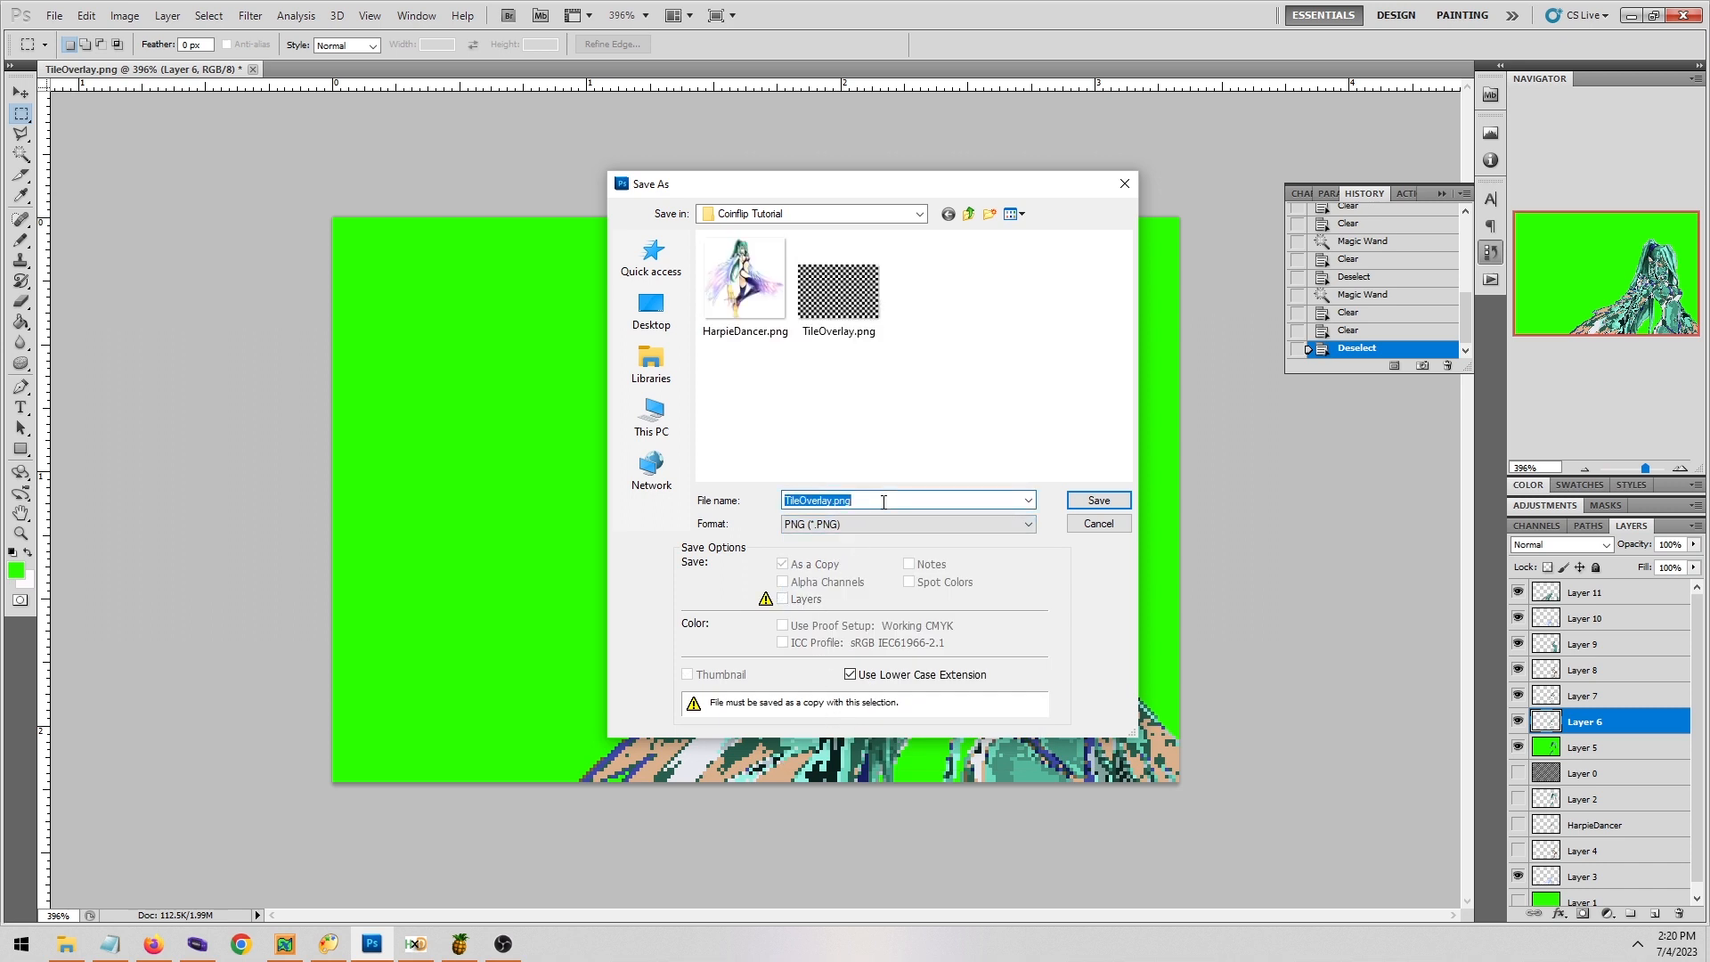
pyautogui.write('HDScuffed')
pyautogui.press('Return')
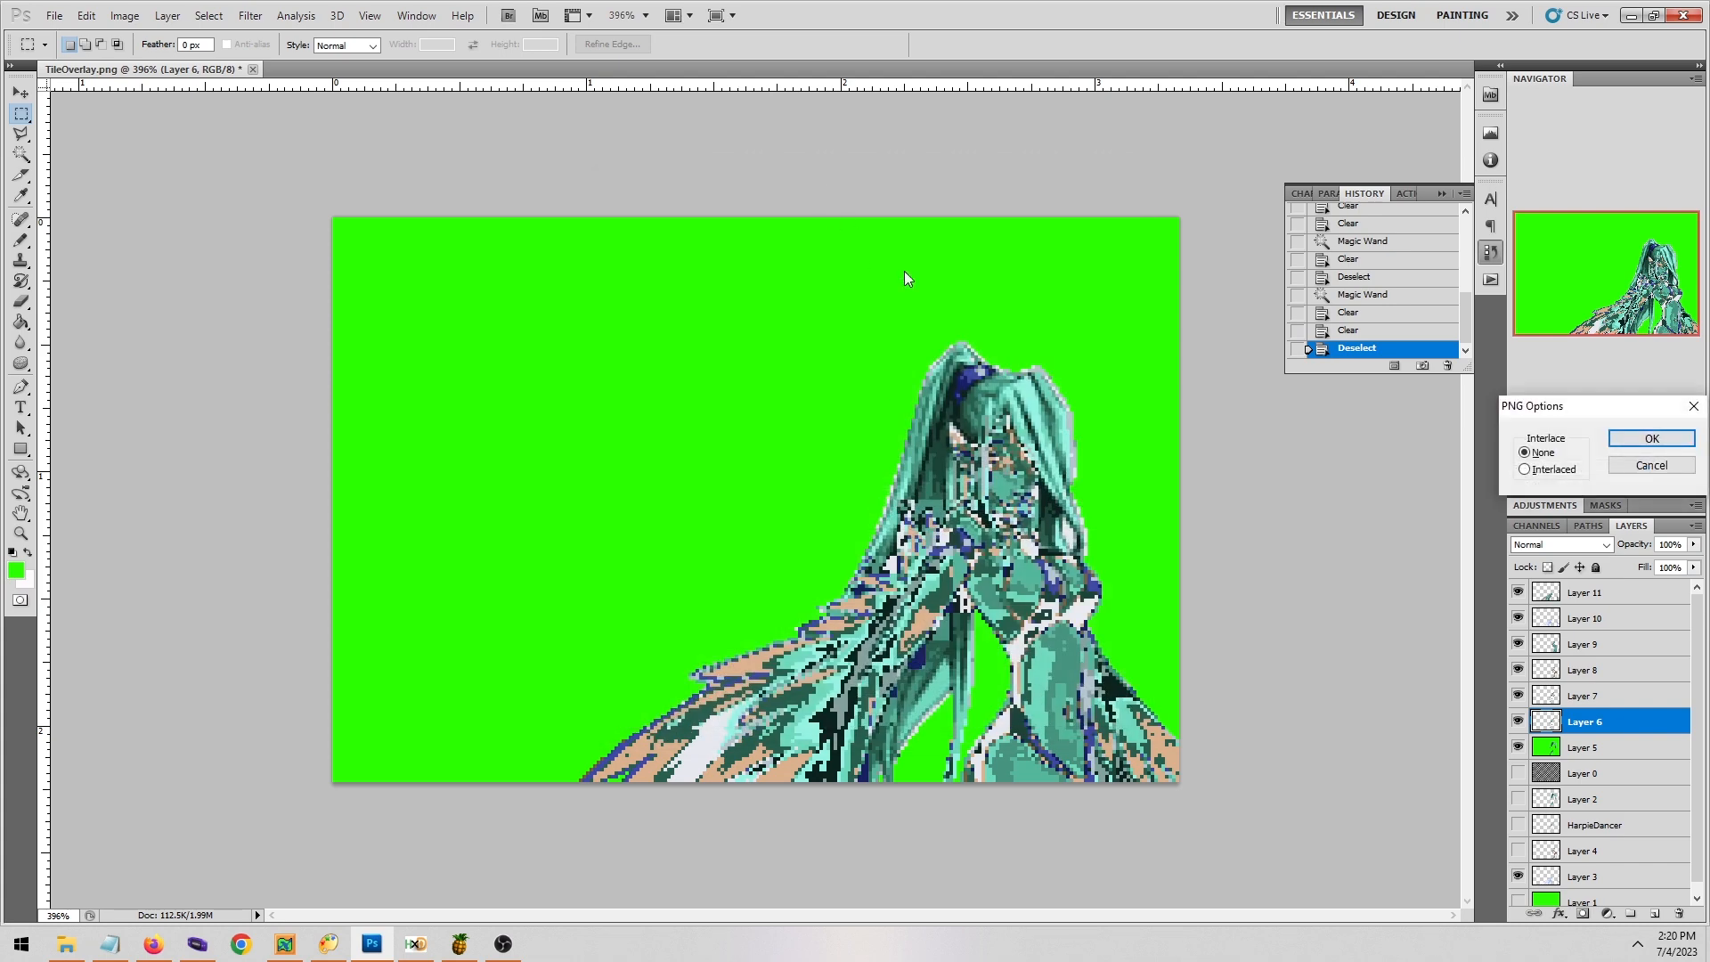
pyautogui.press('Return')
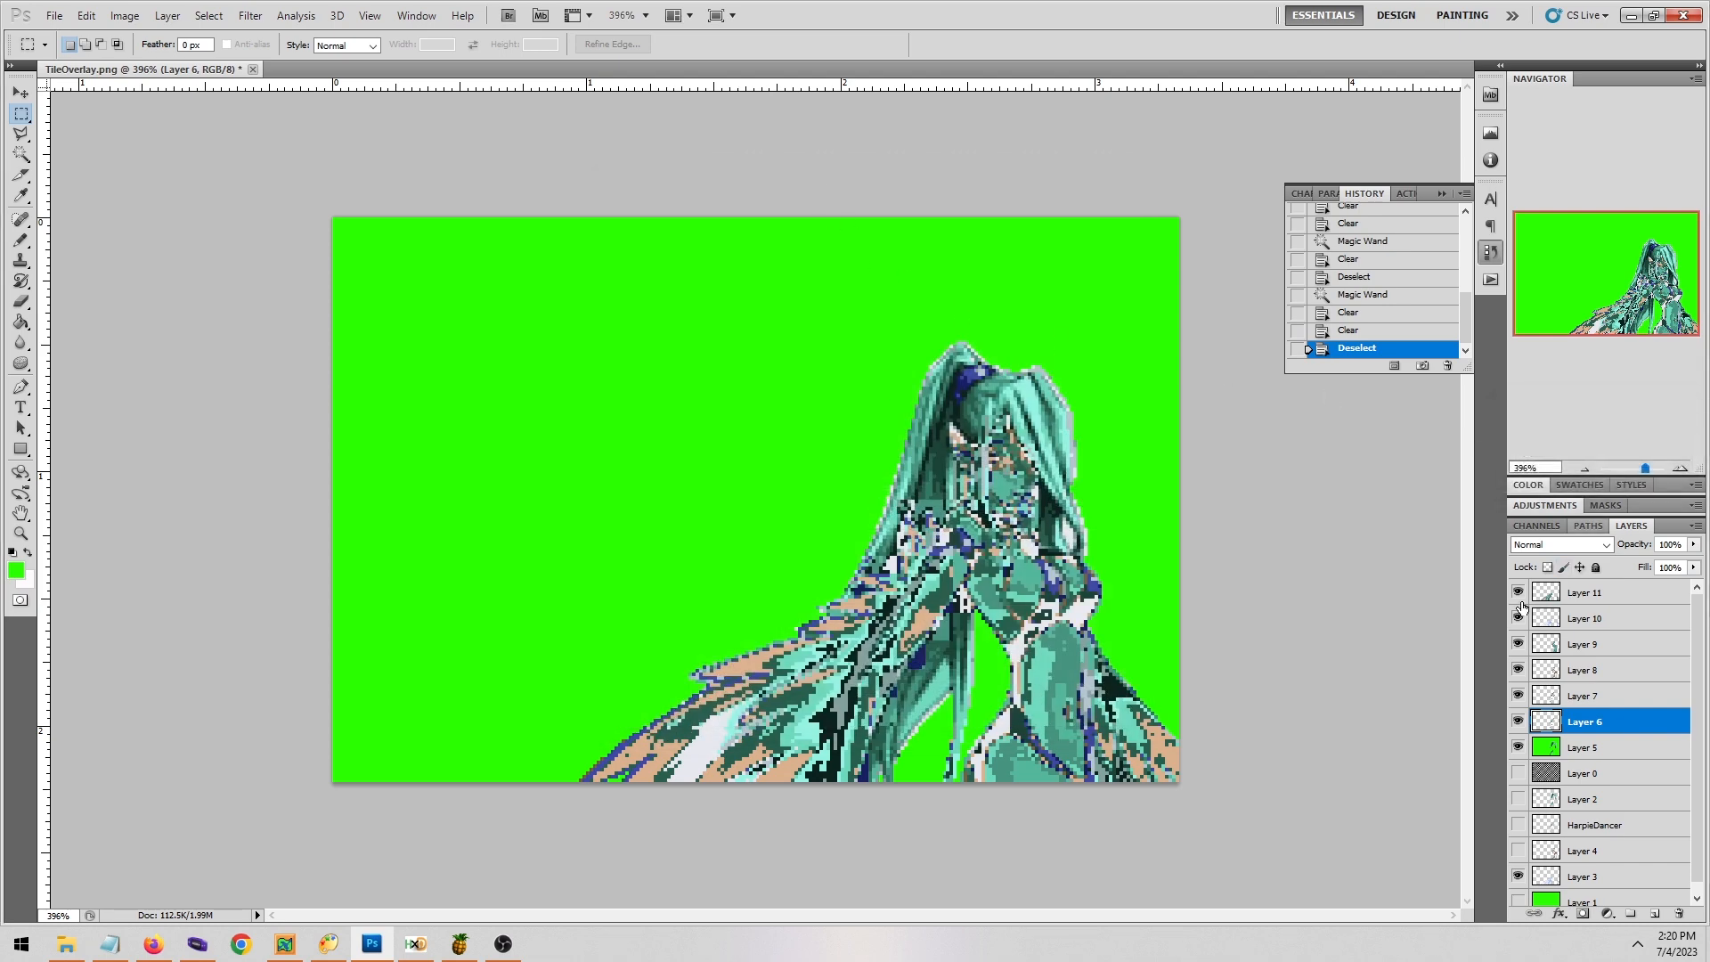
# Hide the Pal01-recolored Layers 11, 9 and 7 so the originally colored tile layers show.
pyautogui.click(1517, 592)
pyautogui.click(1518, 644)
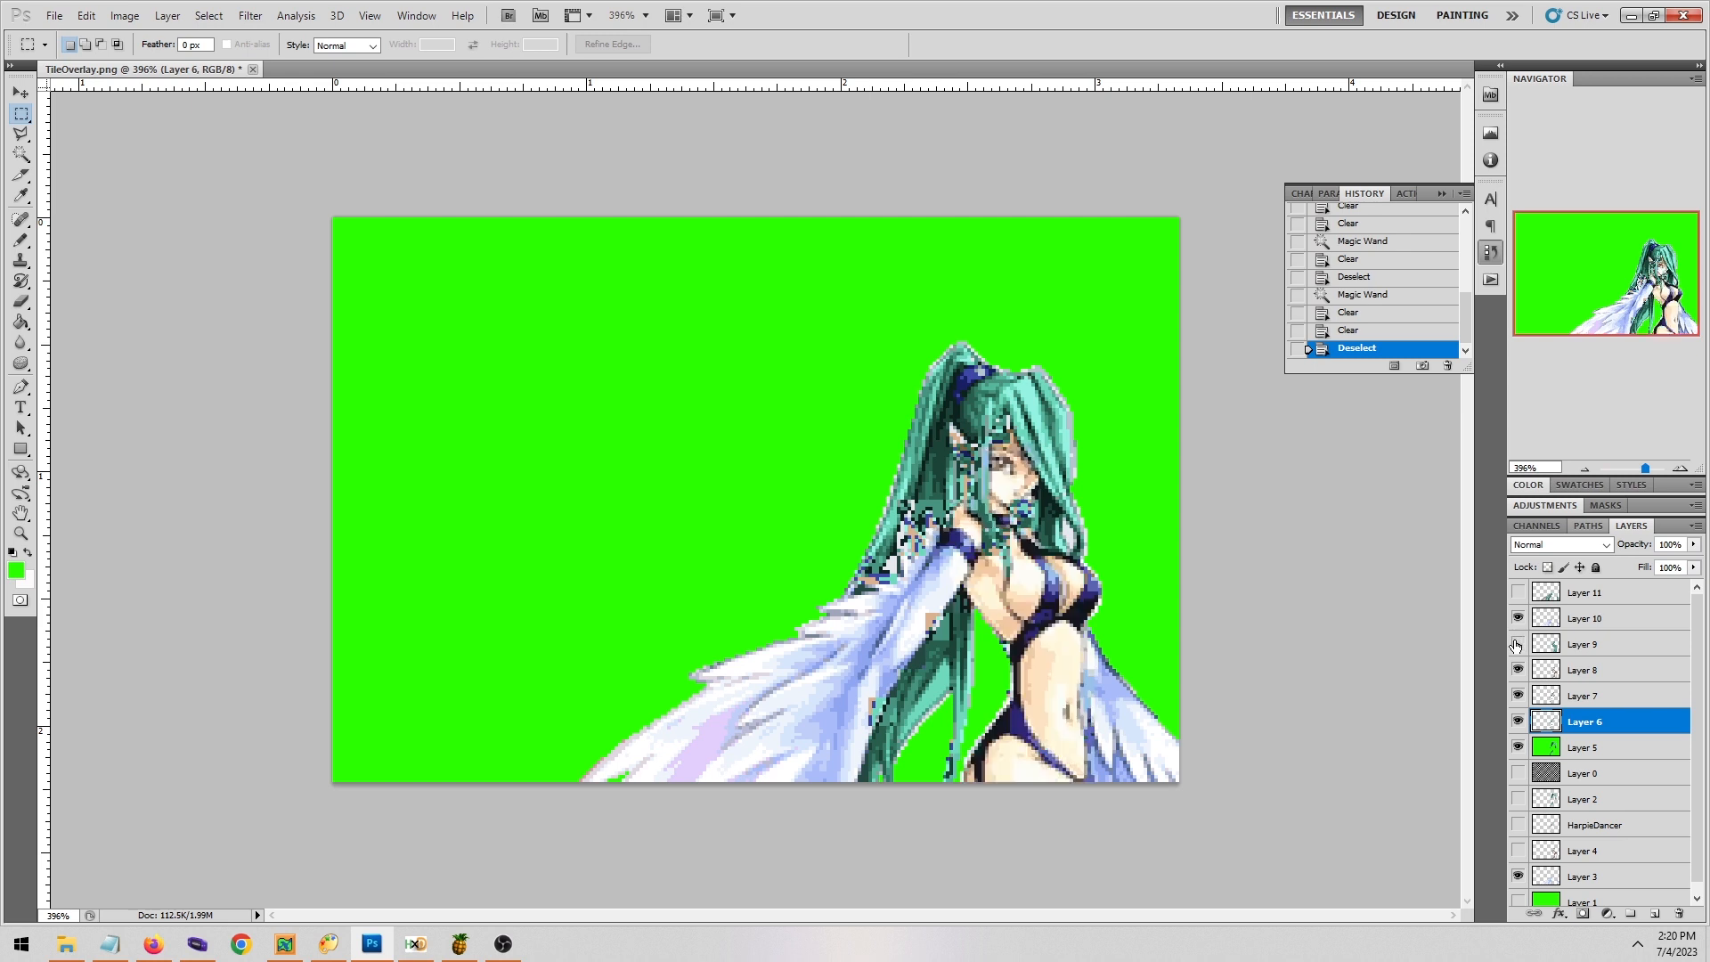
pyautogui.click(1517, 696)
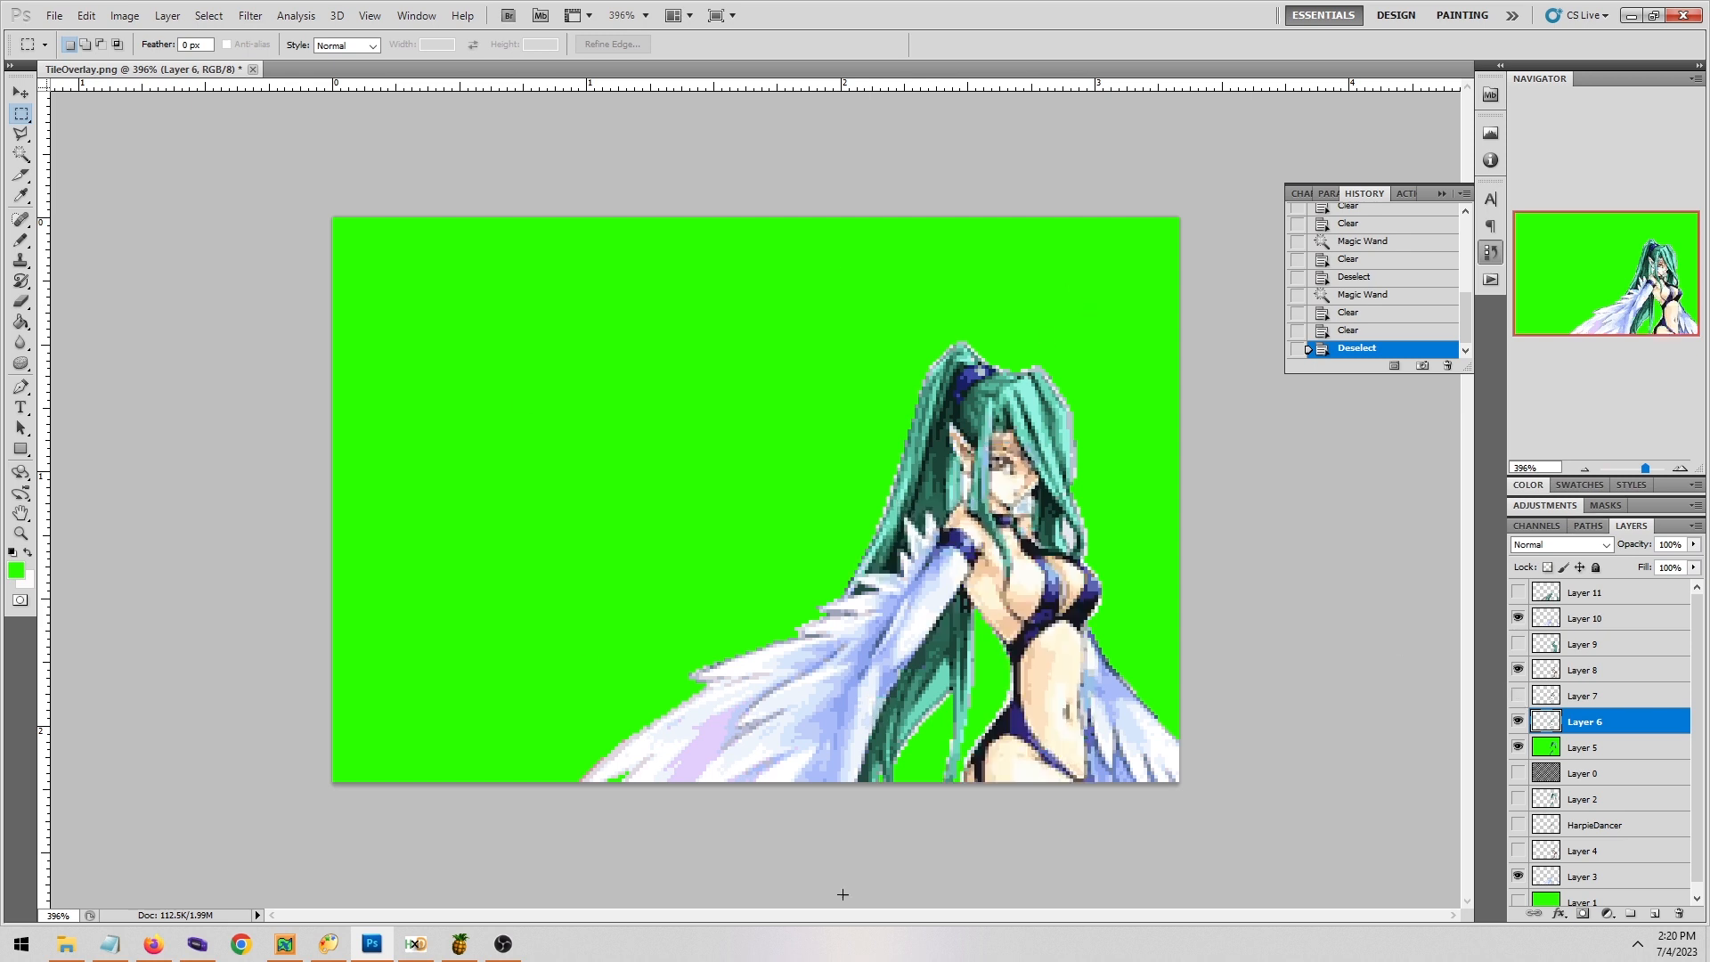
# Save the normally colored composite as a non-interlaced PNG named HDNormal in the Coinflip Tutorial folder.
pyautogui.click(52, 20)
pyautogui.click(161, 287)
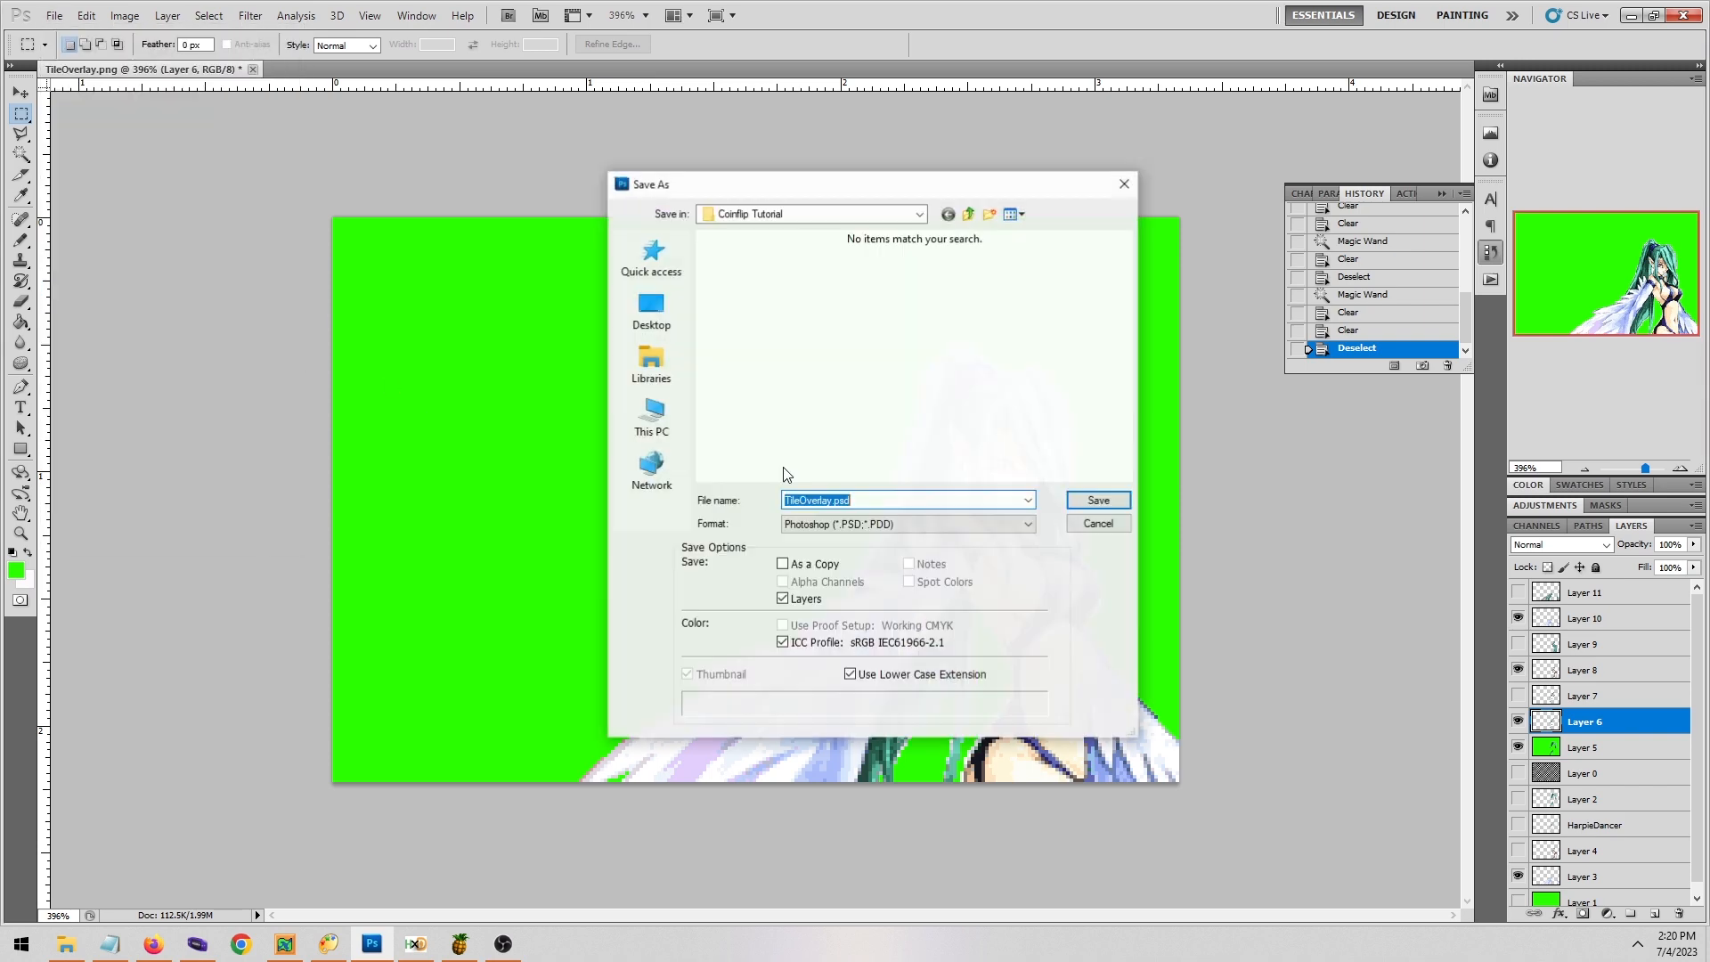
pyautogui.click(912, 524)
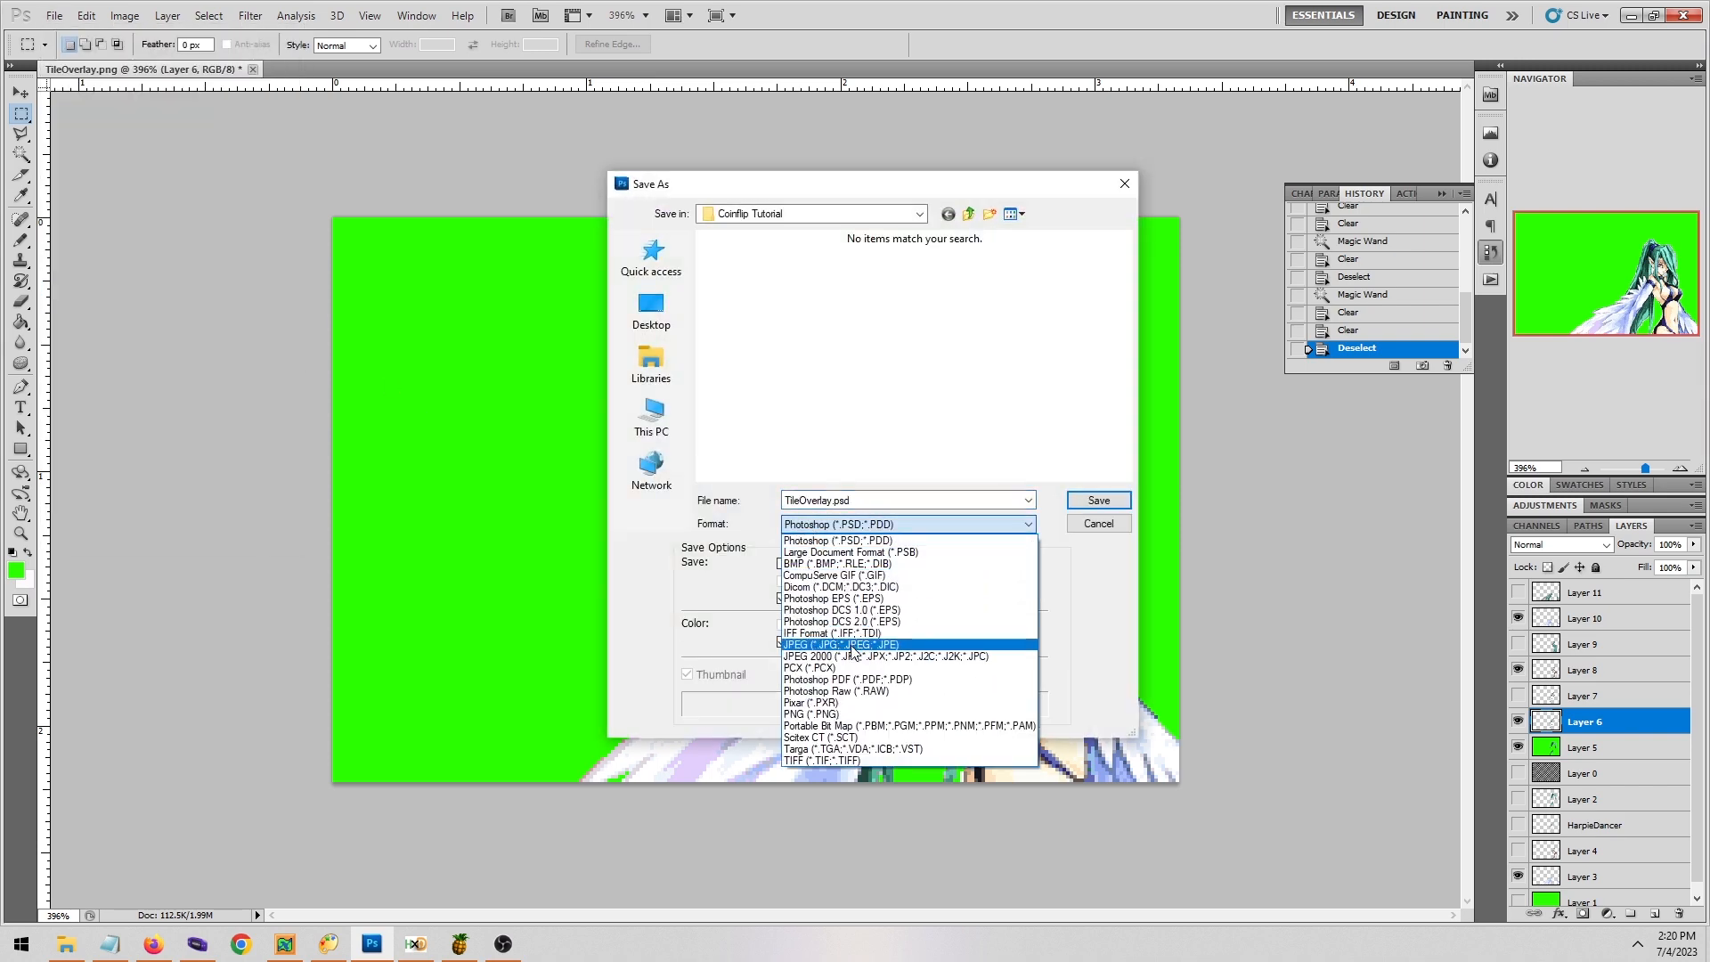
pyautogui.click(847, 714)
pyautogui.click(841, 306)
pyautogui.click(817, 501)
pyautogui.click(833, 501)
pyautogui.press('BackSpace')
pyautogui.press('BackSpace')
pyautogui.press('BackSpace')
pyautogui.press('BackSpace')
pyautogui.press('BackSpace')
pyautogui.press('BackSpace')
pyautogui.press('BackSpace')
pyautogui.write('Smooth')
pyautogui.press('Return')
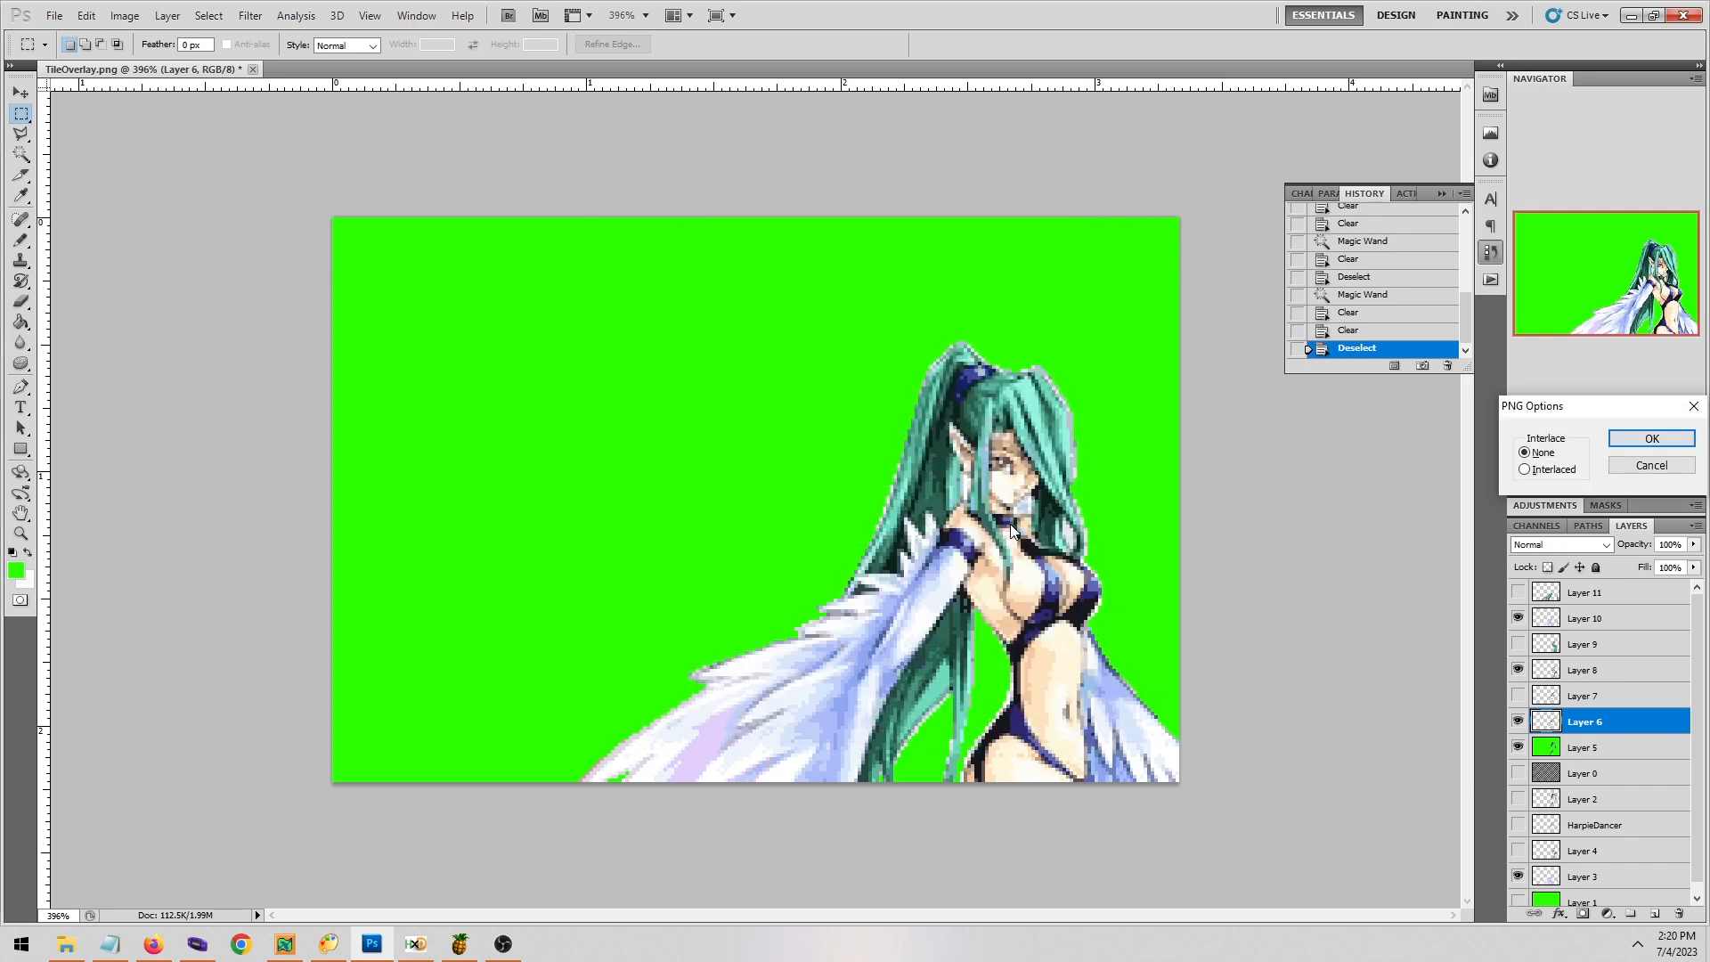
pyautogui.press('Return')
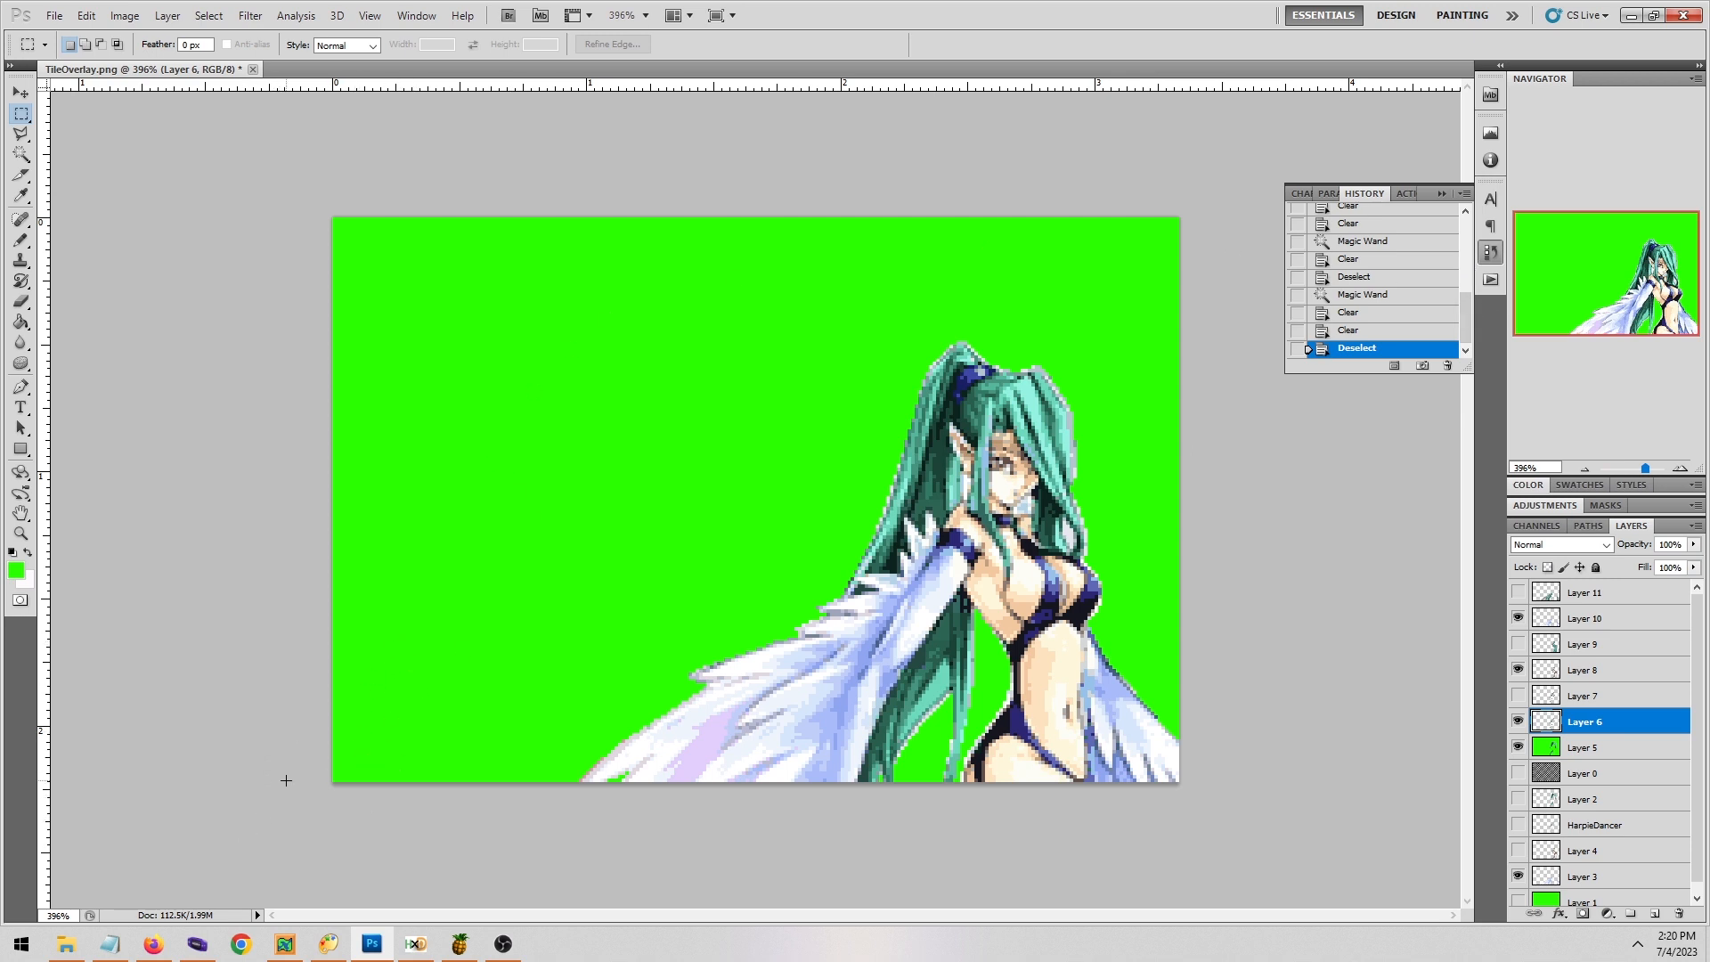
# Switch to Tilemap Studio and load HDNormal.png from the Coinflip Tutorial folder as the Image to Tiles input.
pyautogui.click(286, 939)
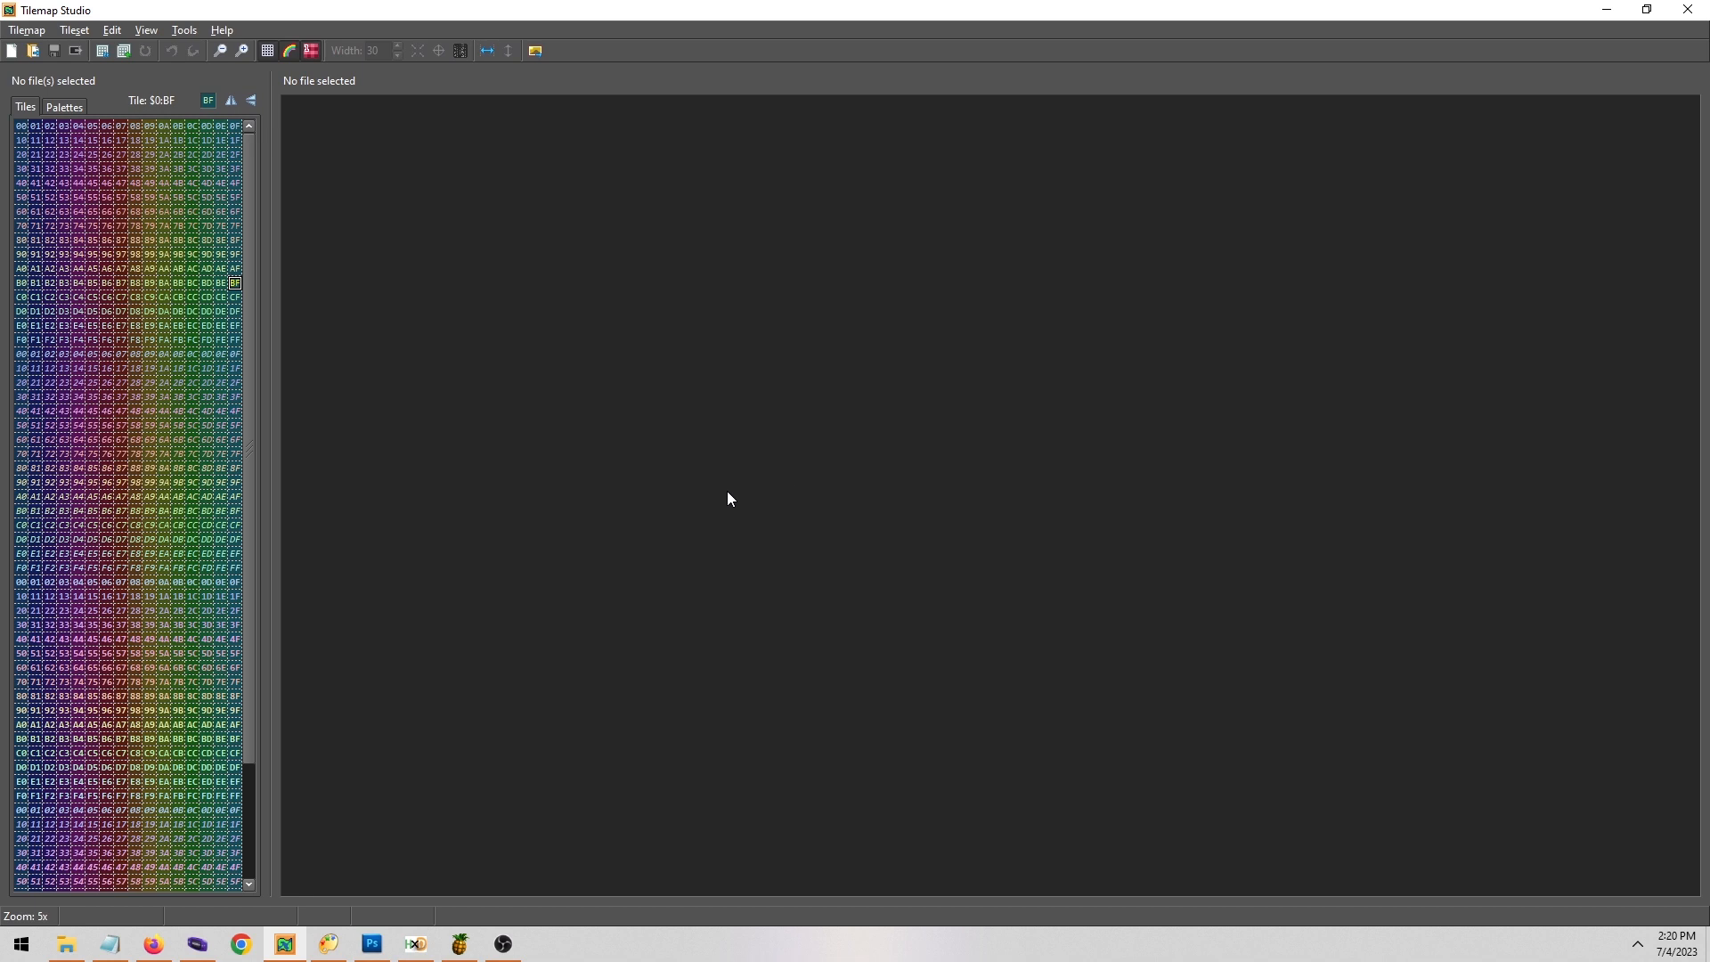
pyautogui.click(66, 943)
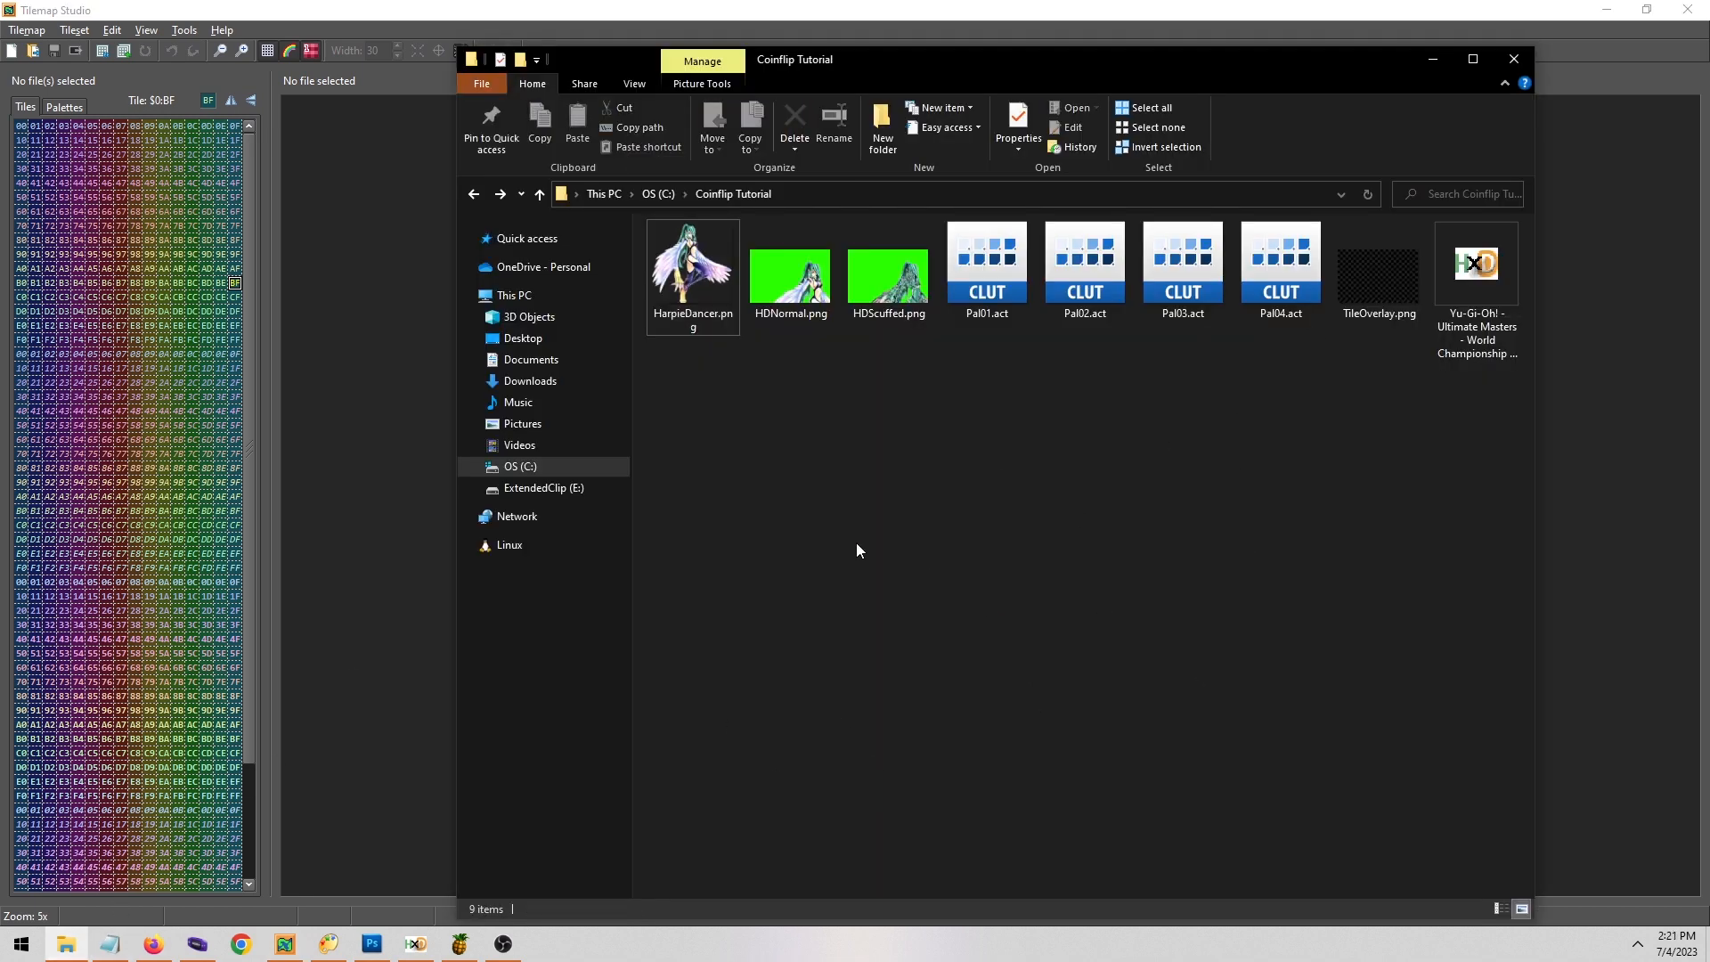
pyautogui.moveTo(1164, 62); pyautogui.dragTo(1369, 143)
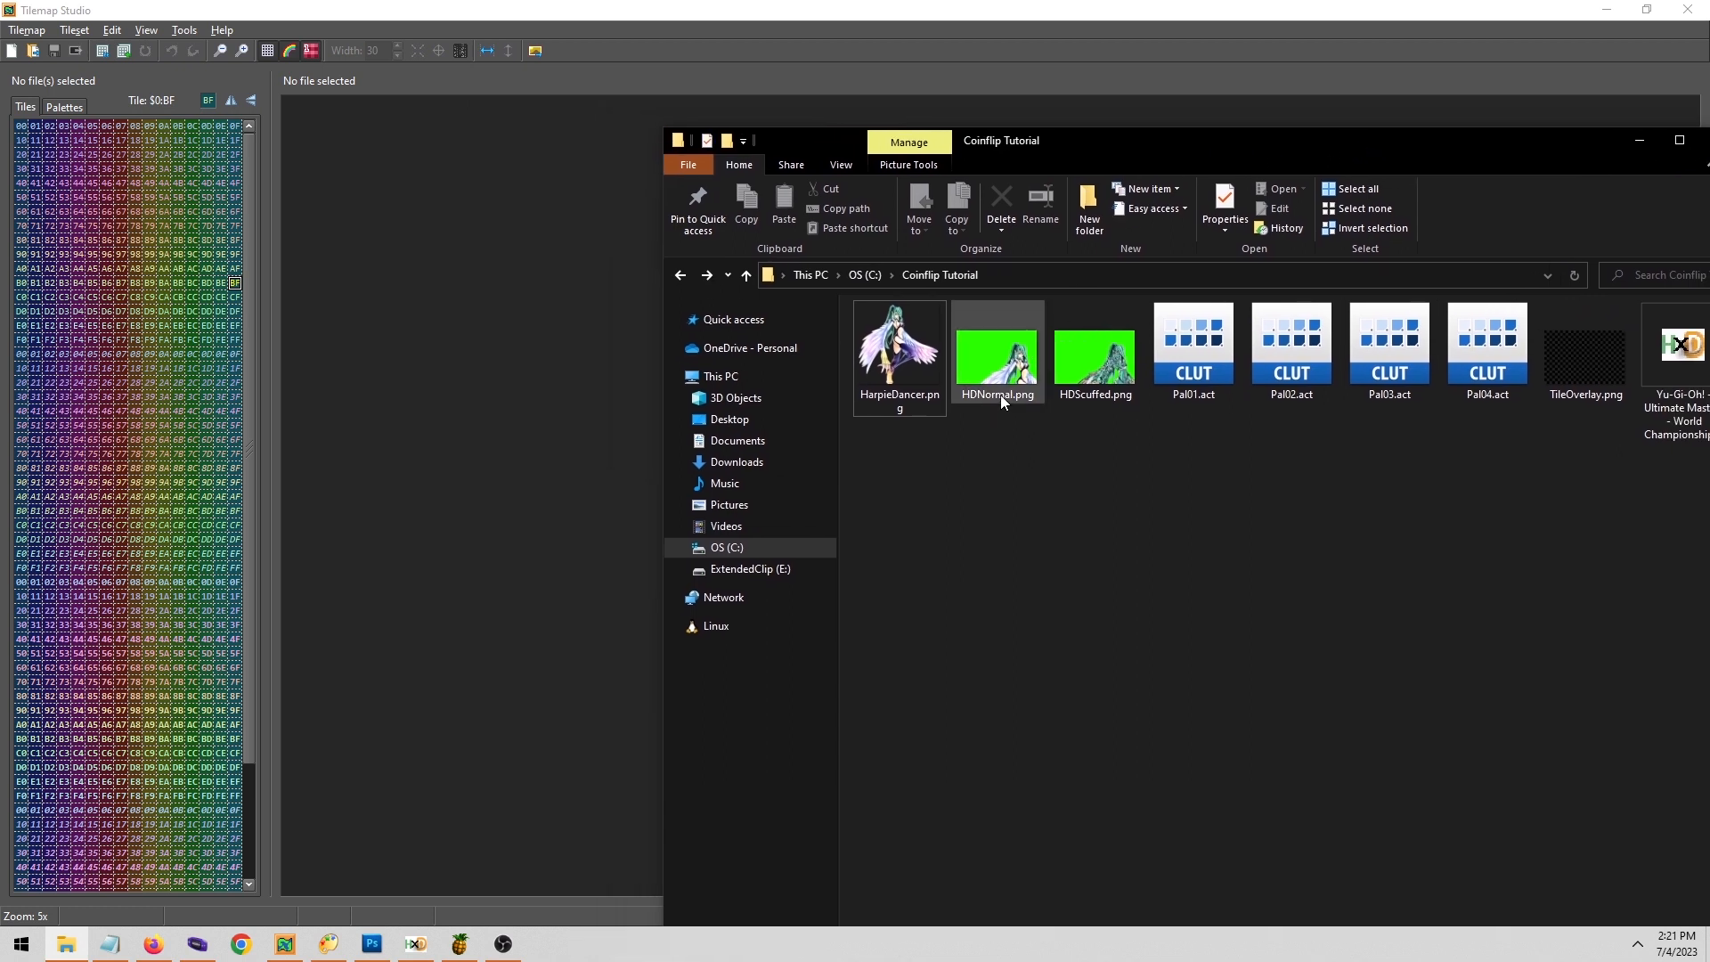
pyautogui.moveTo(1001, 397)
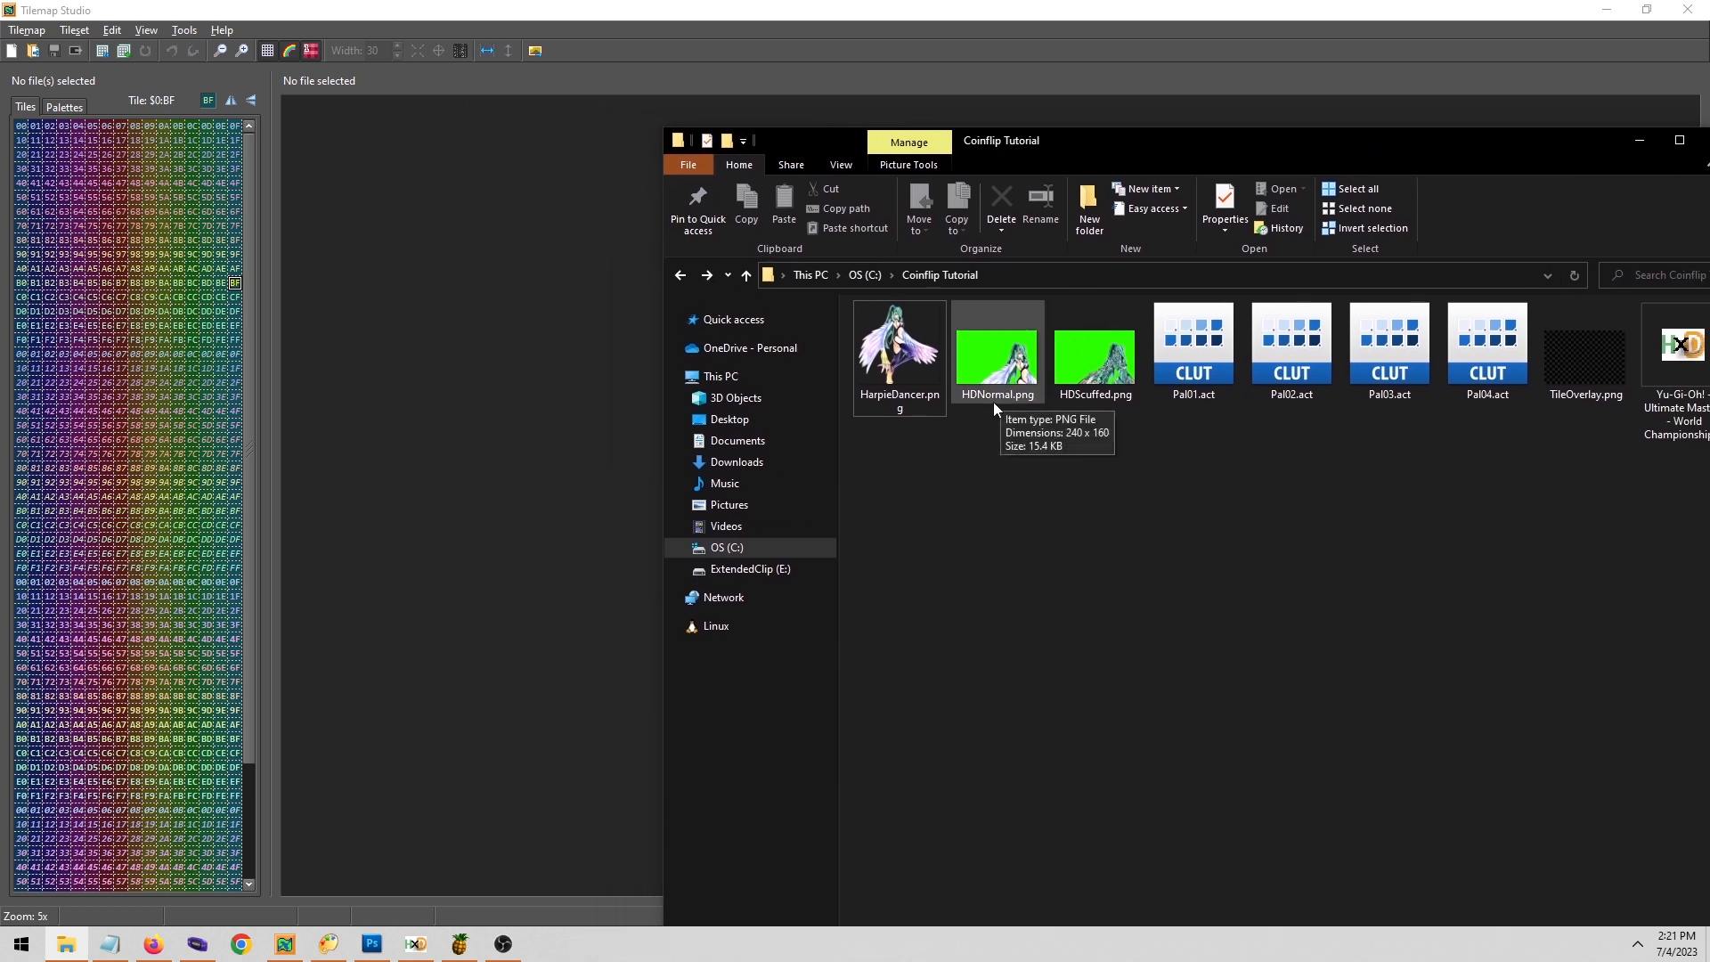
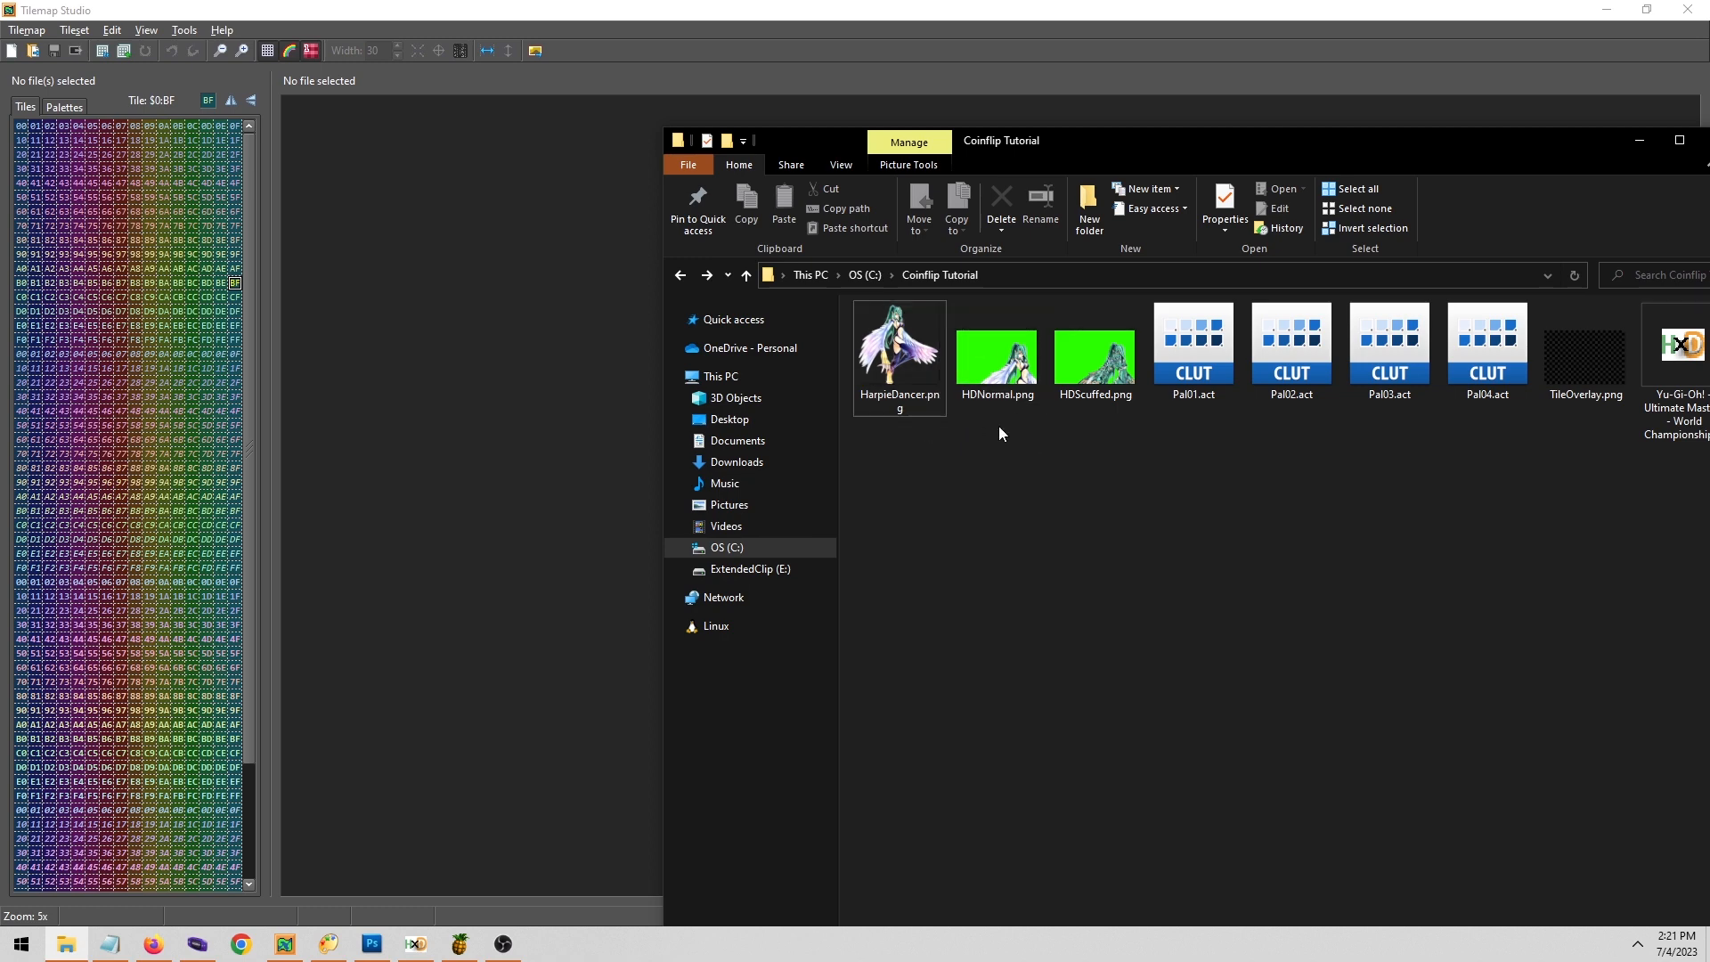
pyautogui.moveTo(987, 363); pyautogui.dragTo(550, 392)
# Set the tileset output to HDNormalRender.png and convert the image to GBA tiles + 4bpp palettes, with the palette indexed in the tileset image.
pyautogui.click(805, 370)
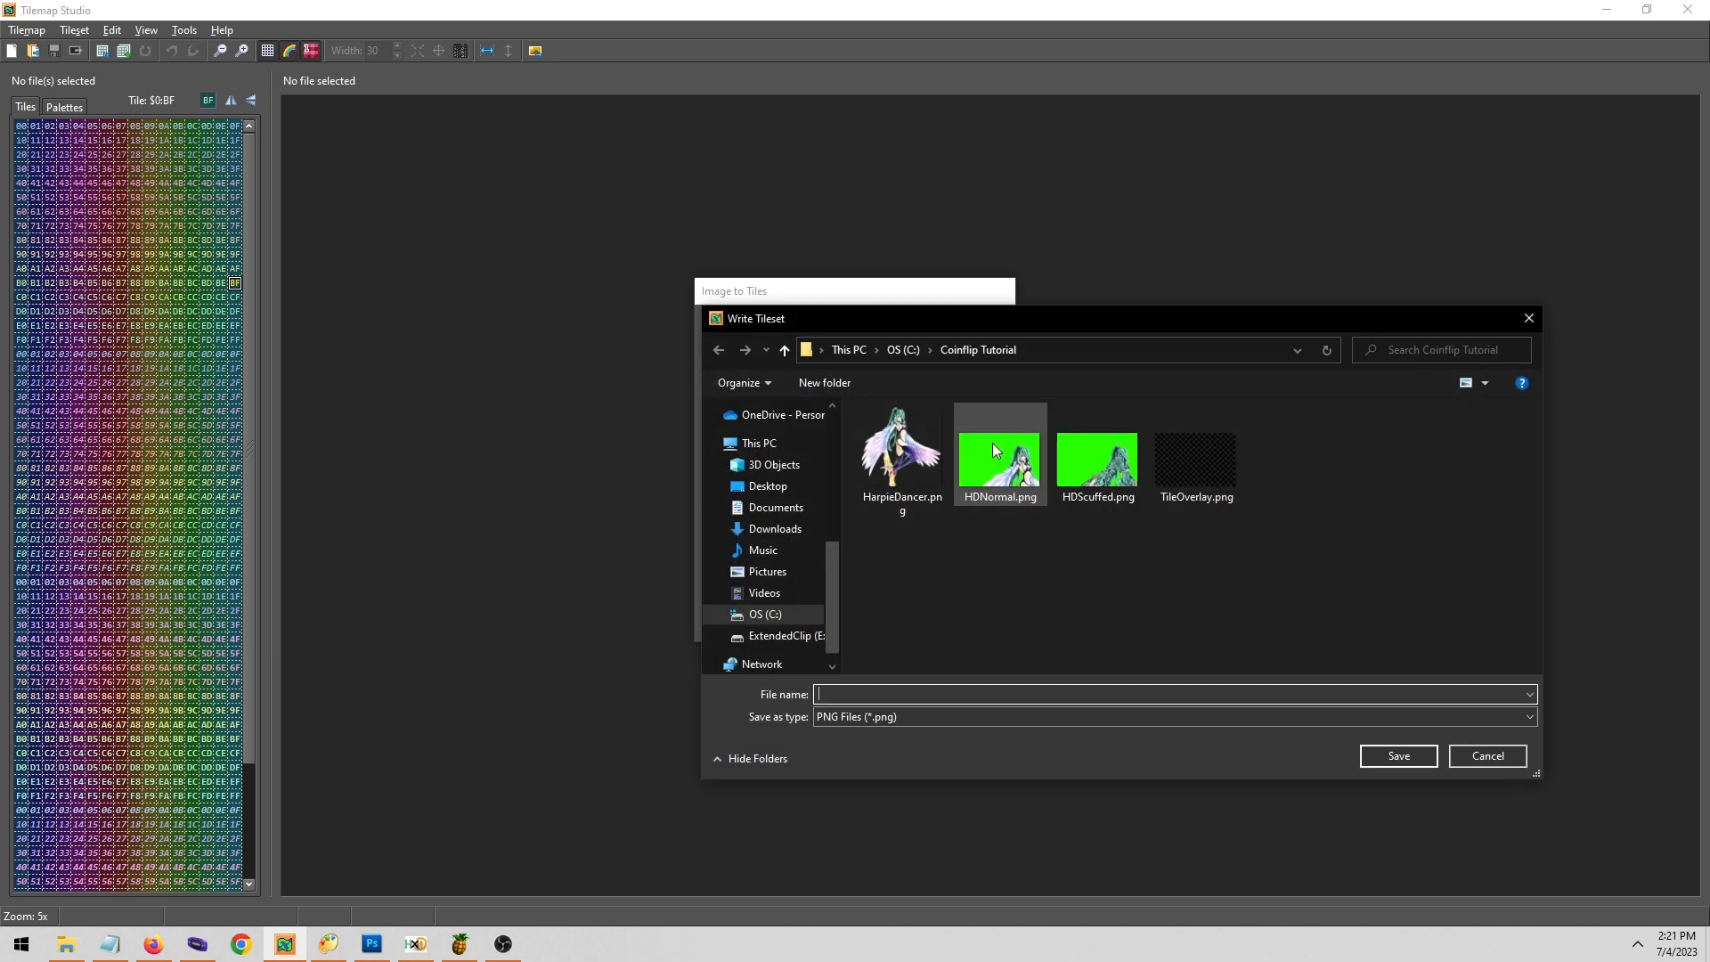
pyautogui.click(999, 459)
pyautogui.click(871, 694)
pyautogui.click(871, 694)
pyautogui.write('Re')
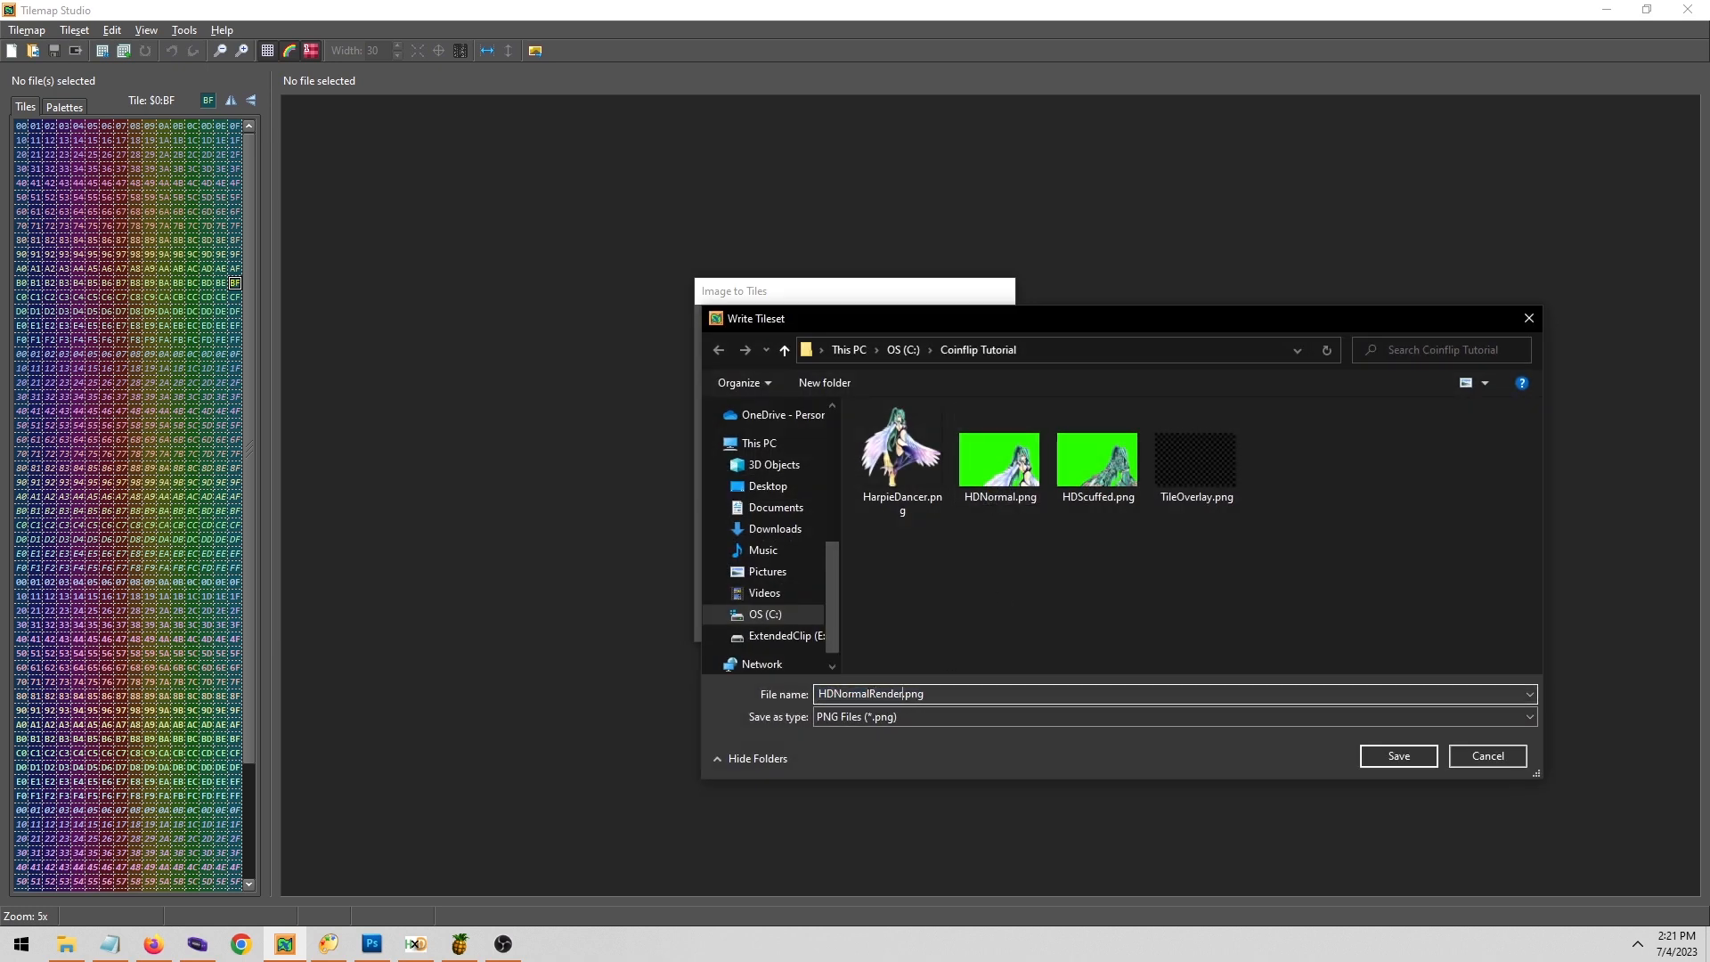
pyautogui.write('nder')
pyautogui.press('Return')
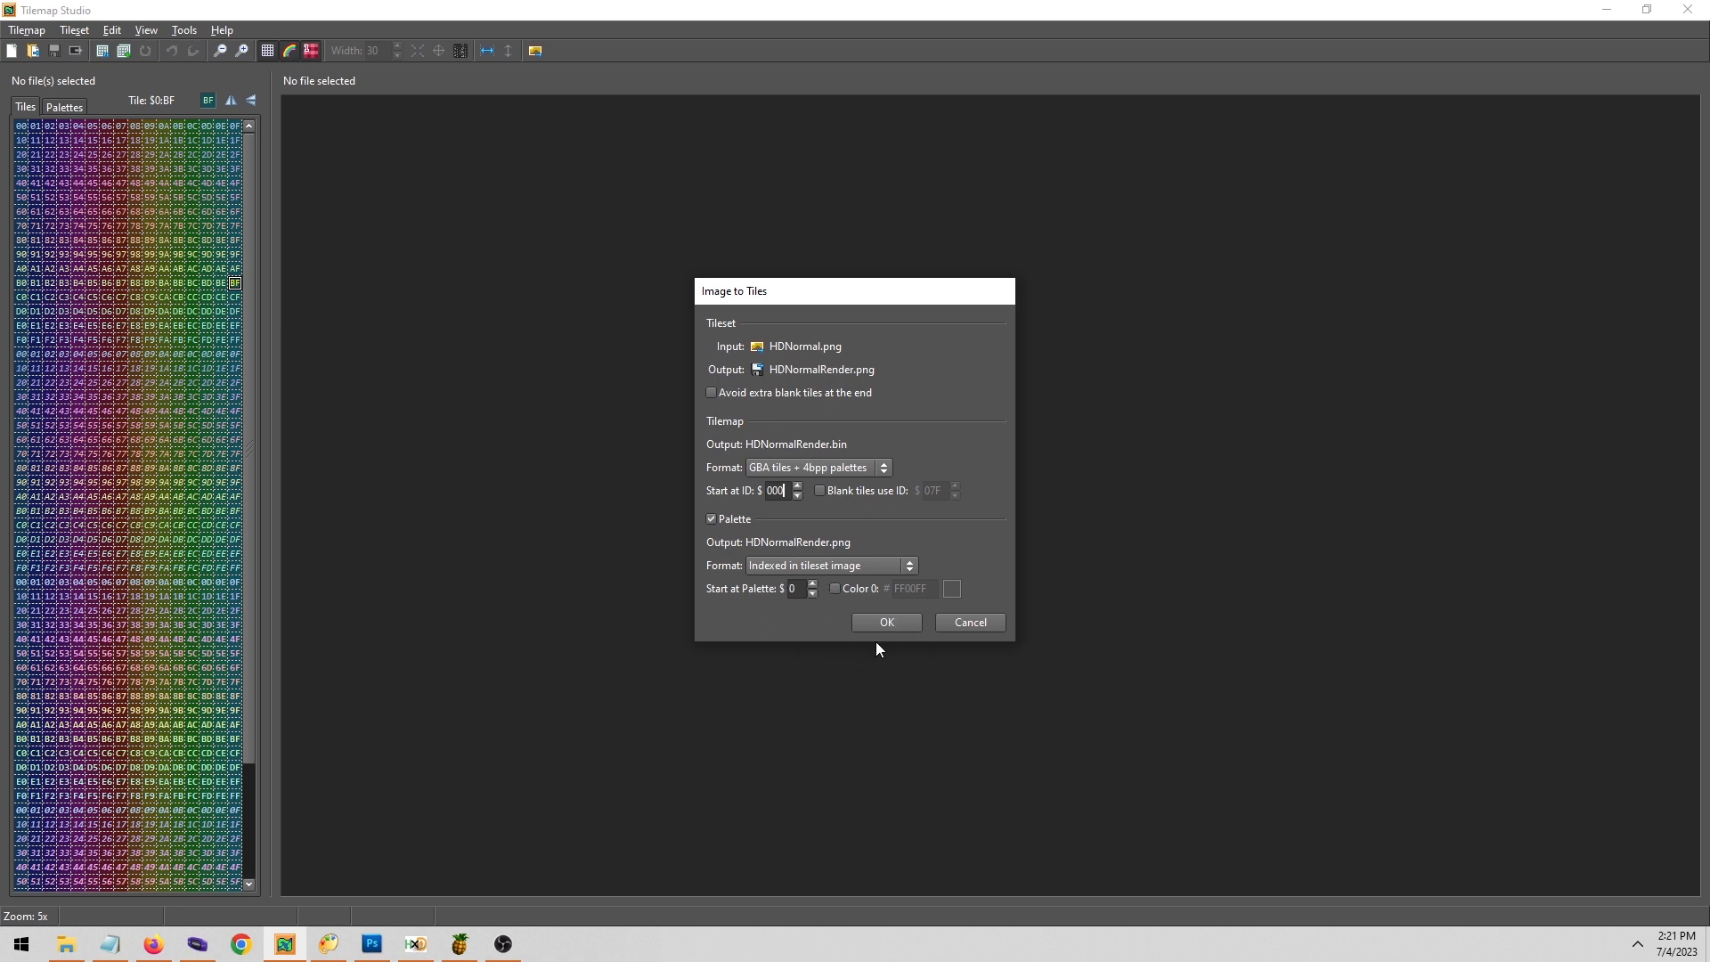
pyautogui.click(889, 621)
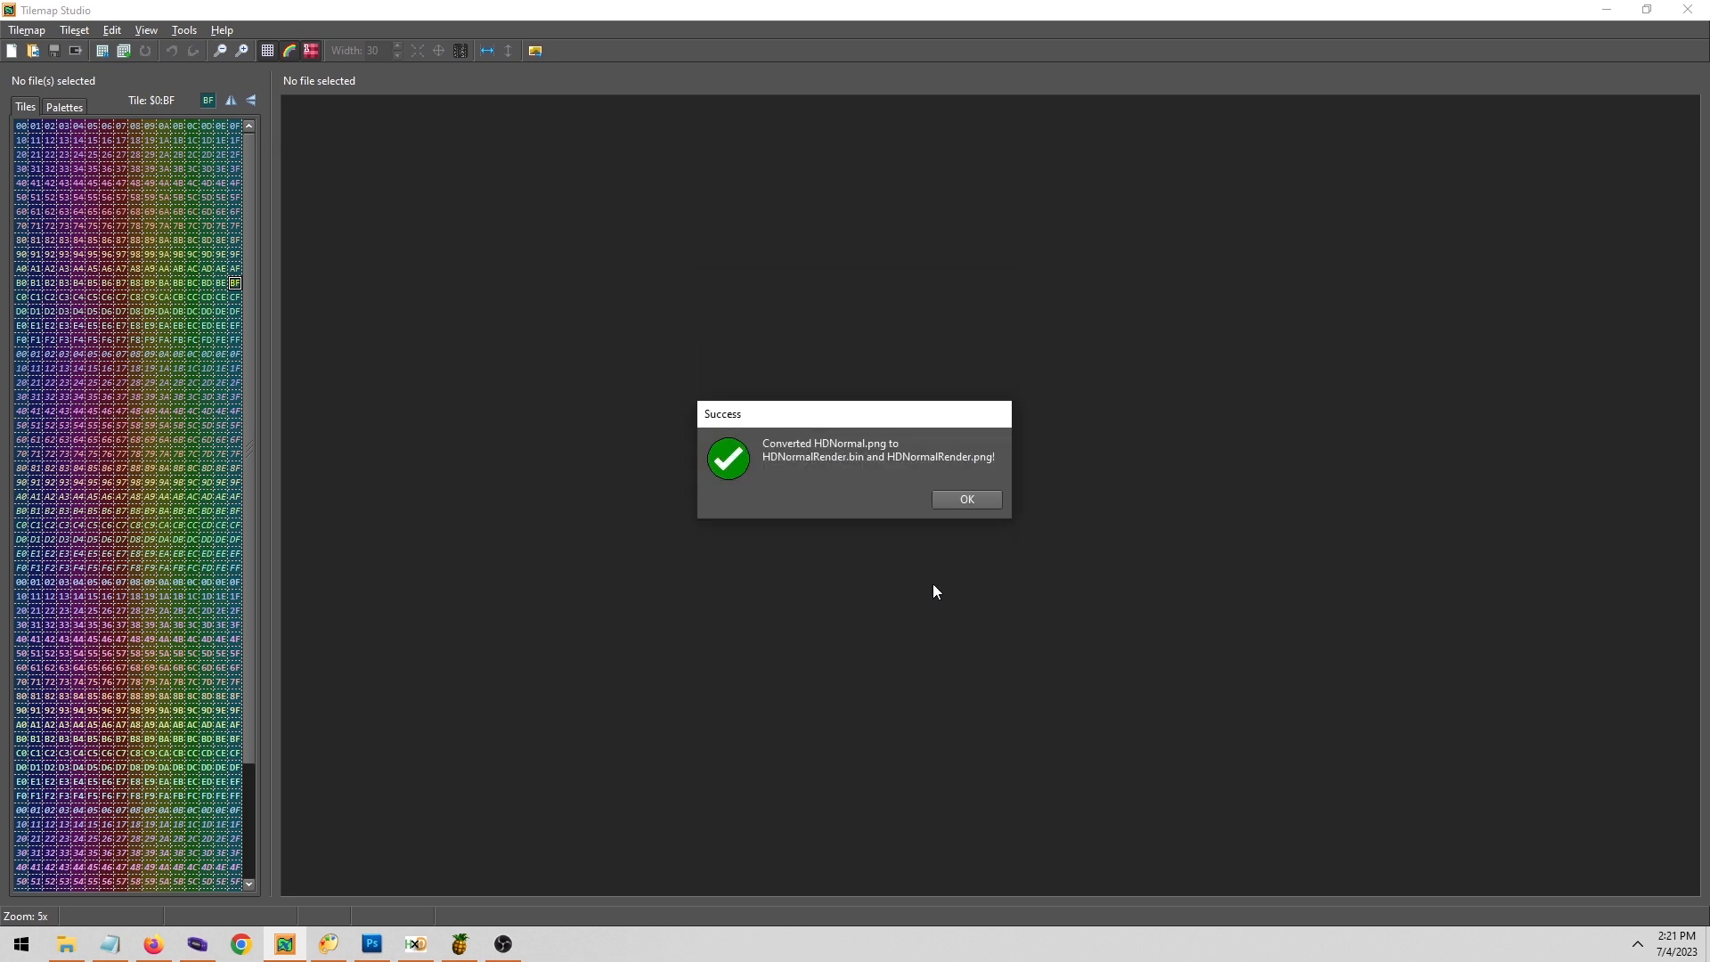
pyautogui.click(964, 500)
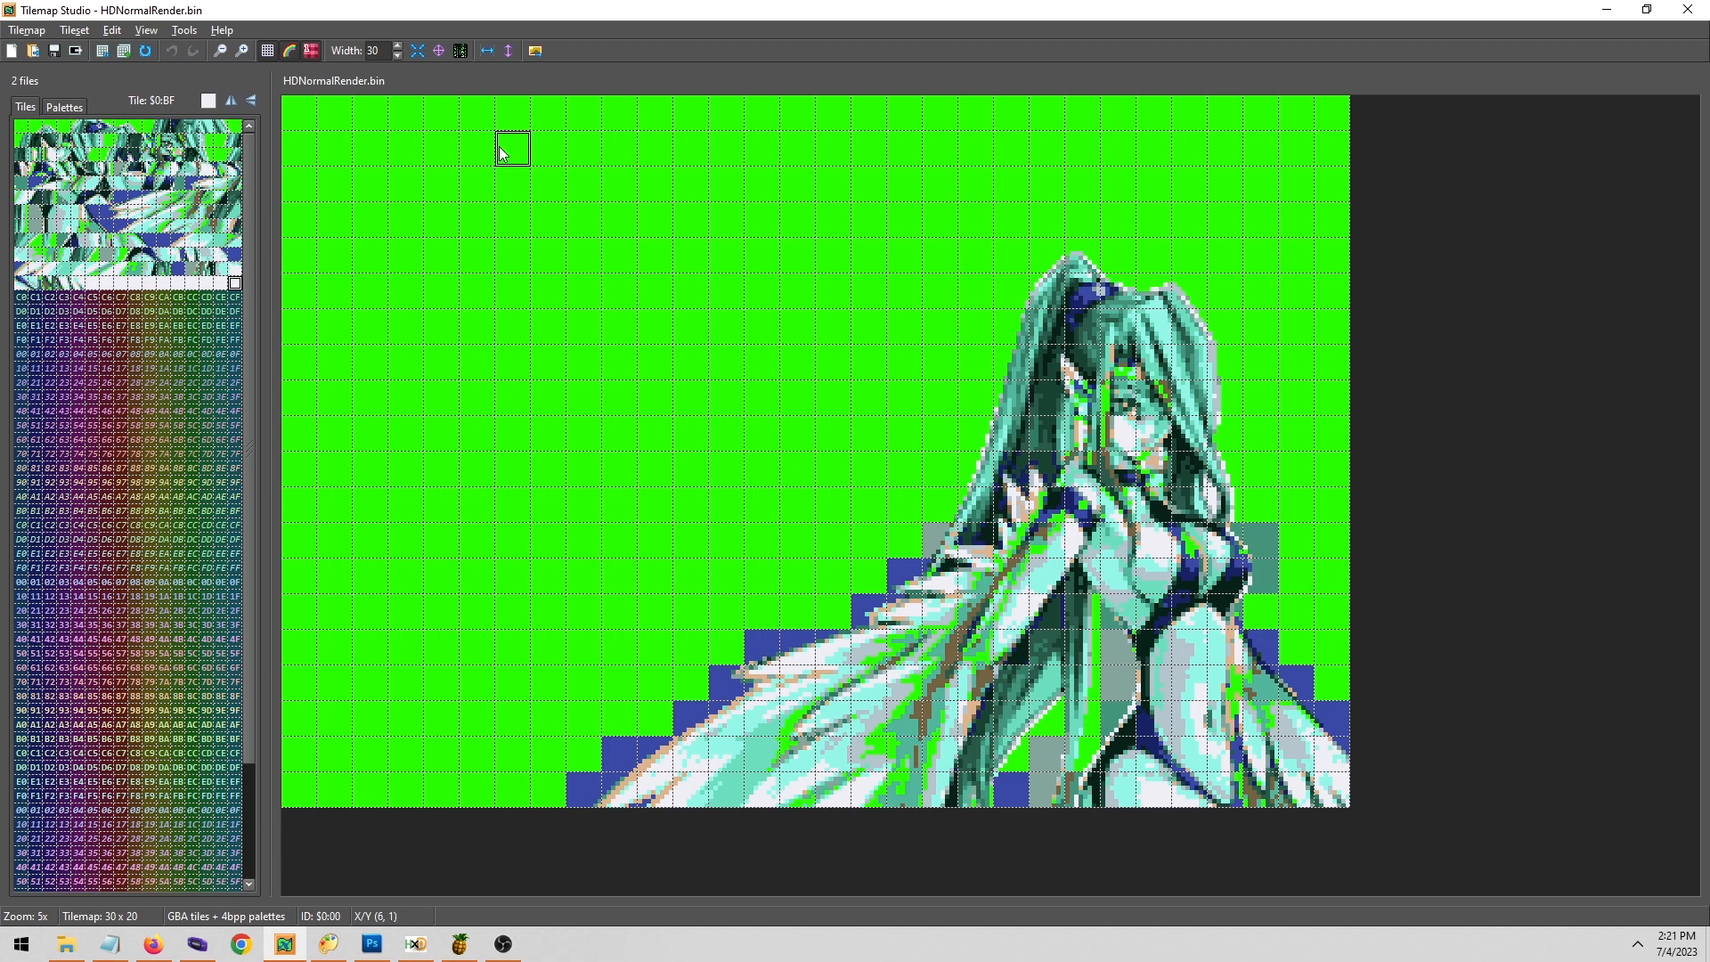
# Inspect the converted tilemap's palette assignments and the HDNormalRender.png and HDNormalRender.bin files in the Coinflip Tutorial folder.
pyautogui.click(64, 107)
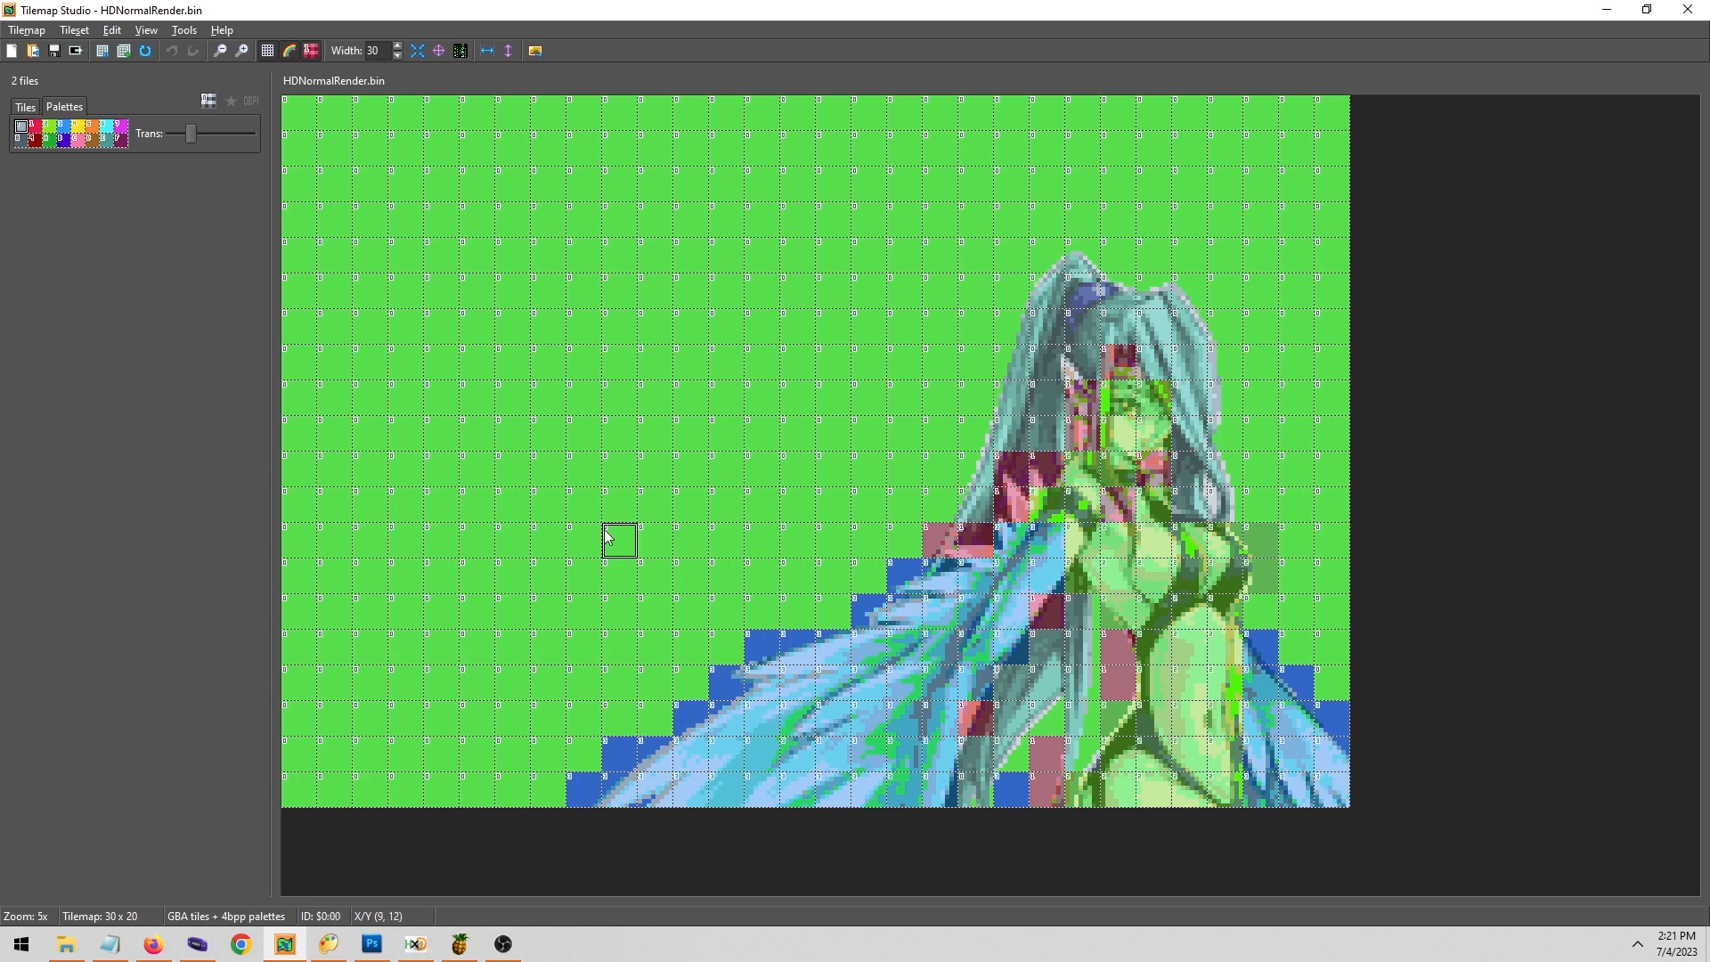
pyautogui.click(25, 108)
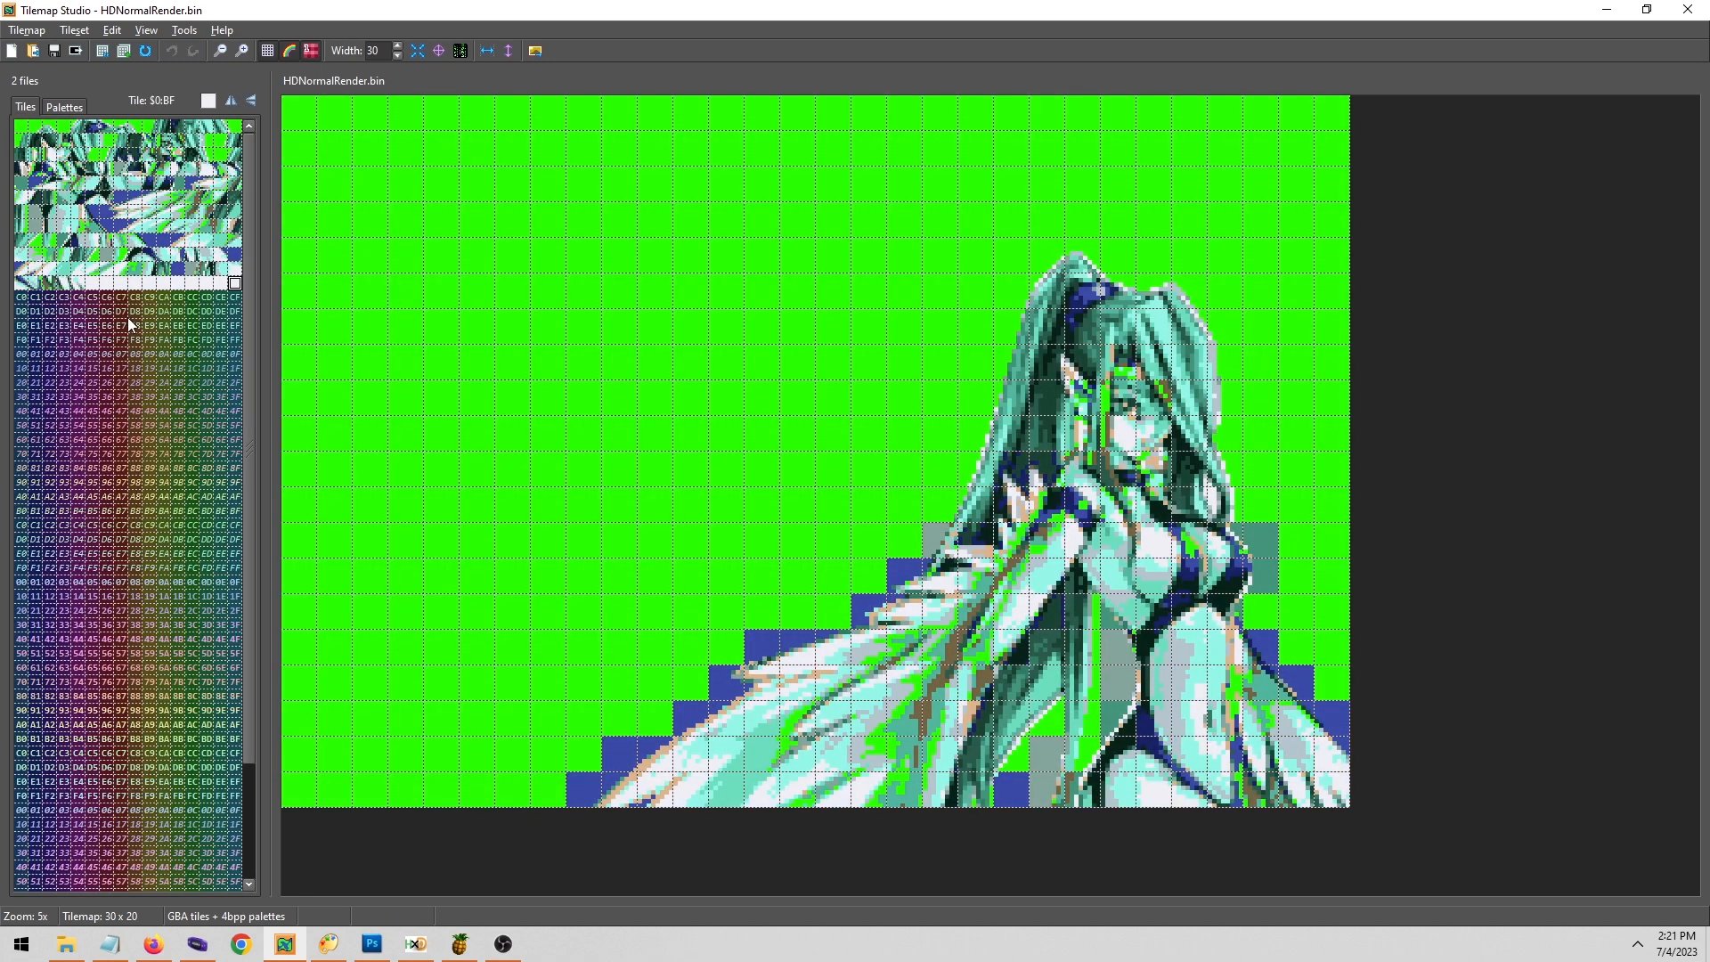
pyautogui.click(67, 944)
pyautogui.click(1279, 561)
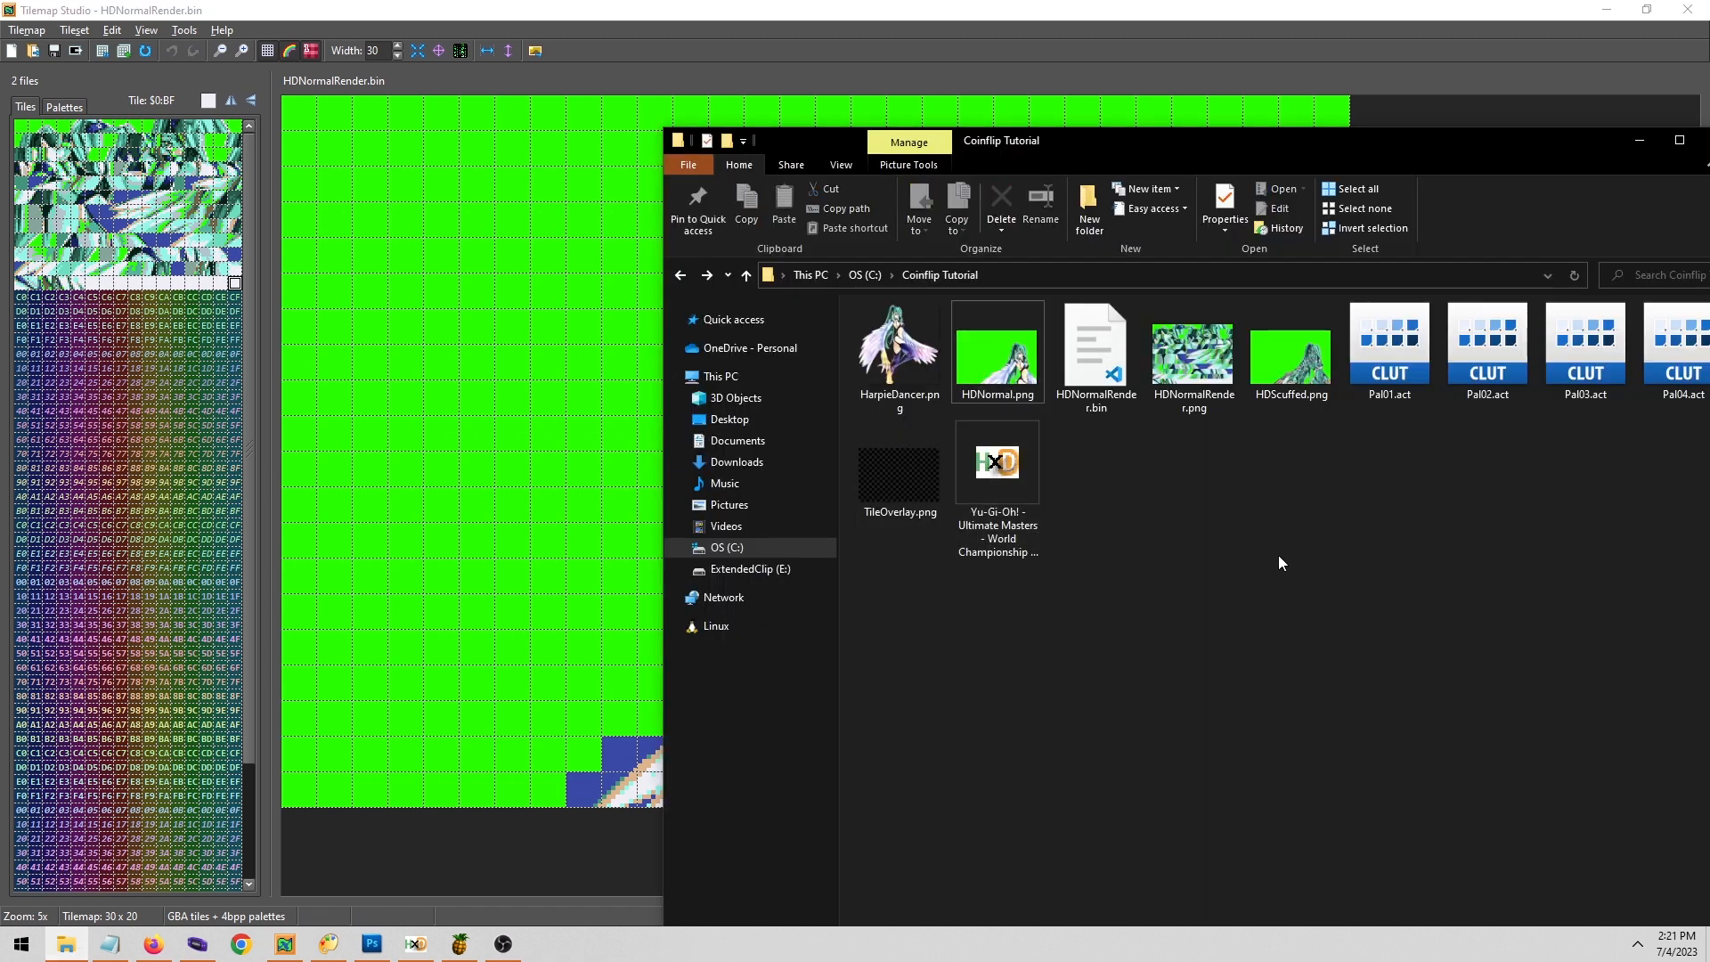
pyautogui.click(1195, 368)
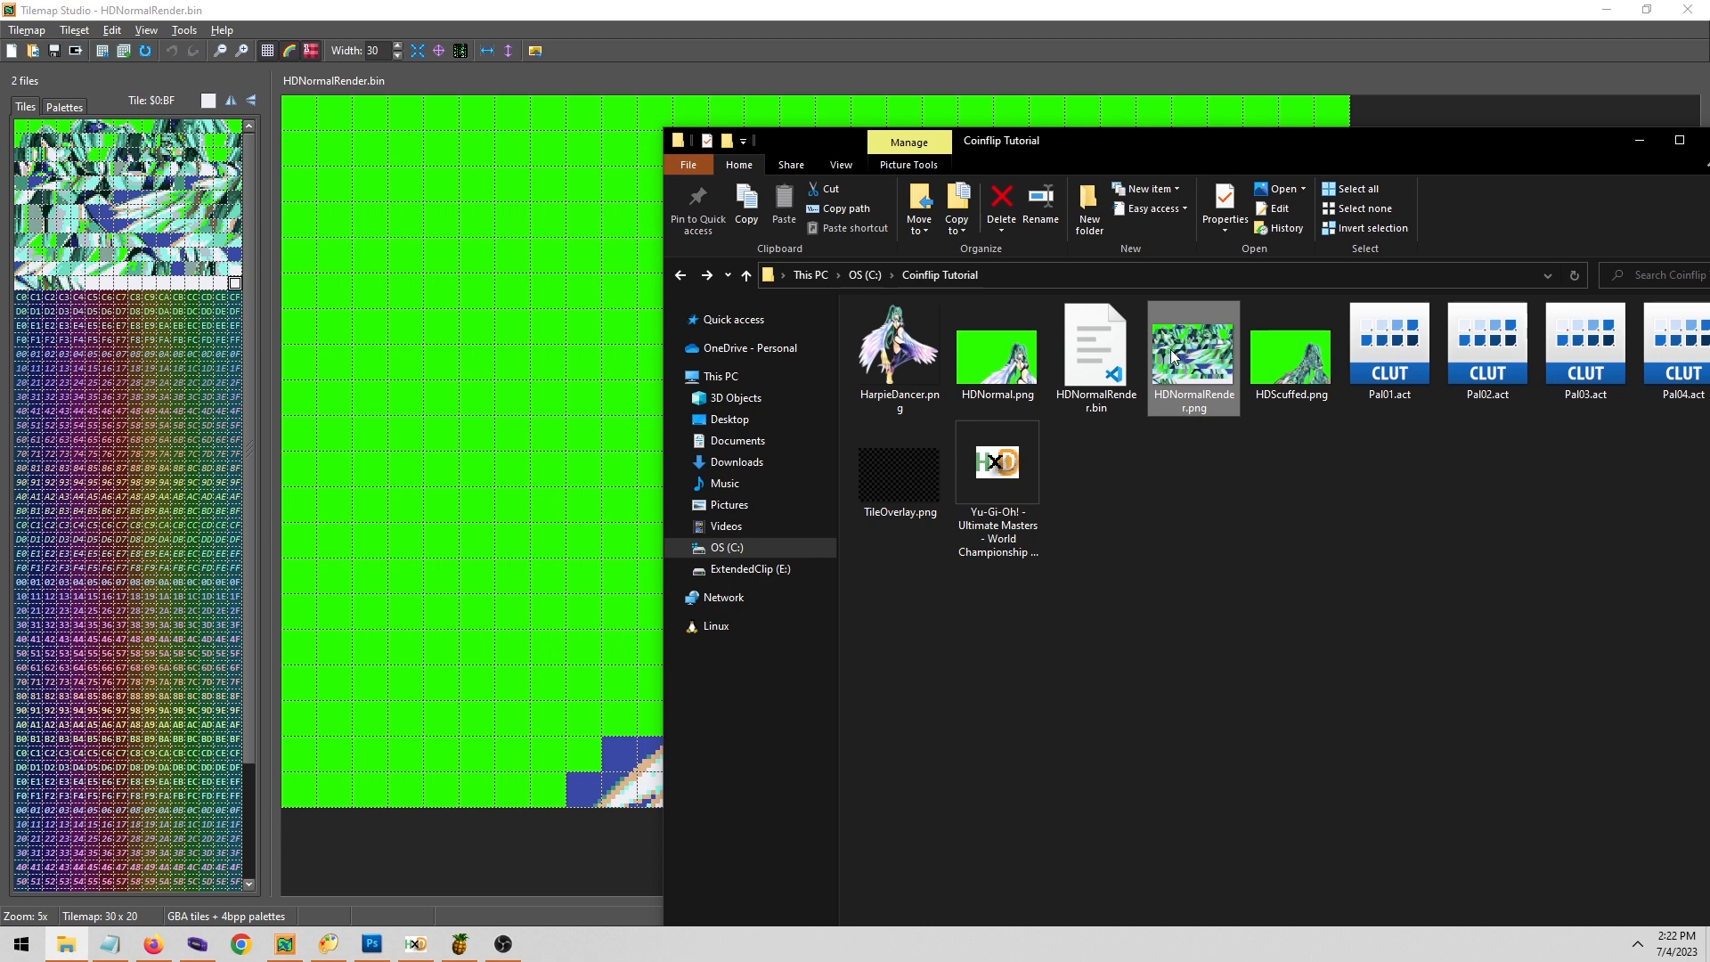
pyautogui.click(1098, 363)
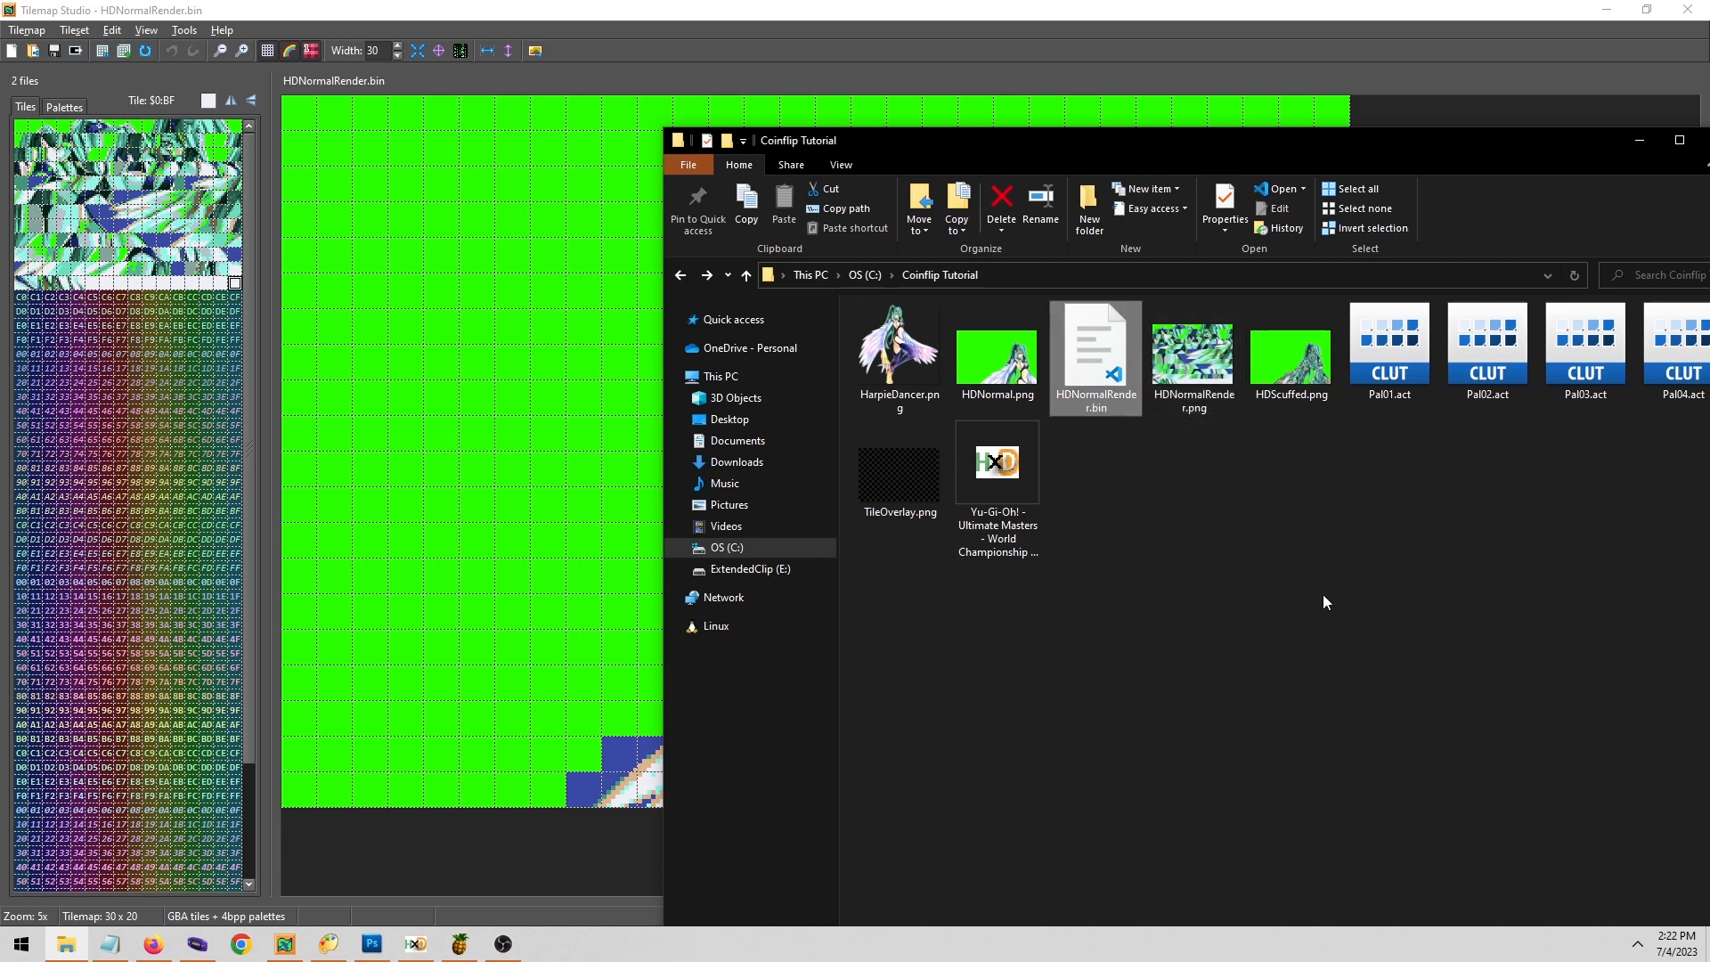
# Close the HDNormalRender.bin tilemap and unload its tileset.
pyautogui.click(27, 30)
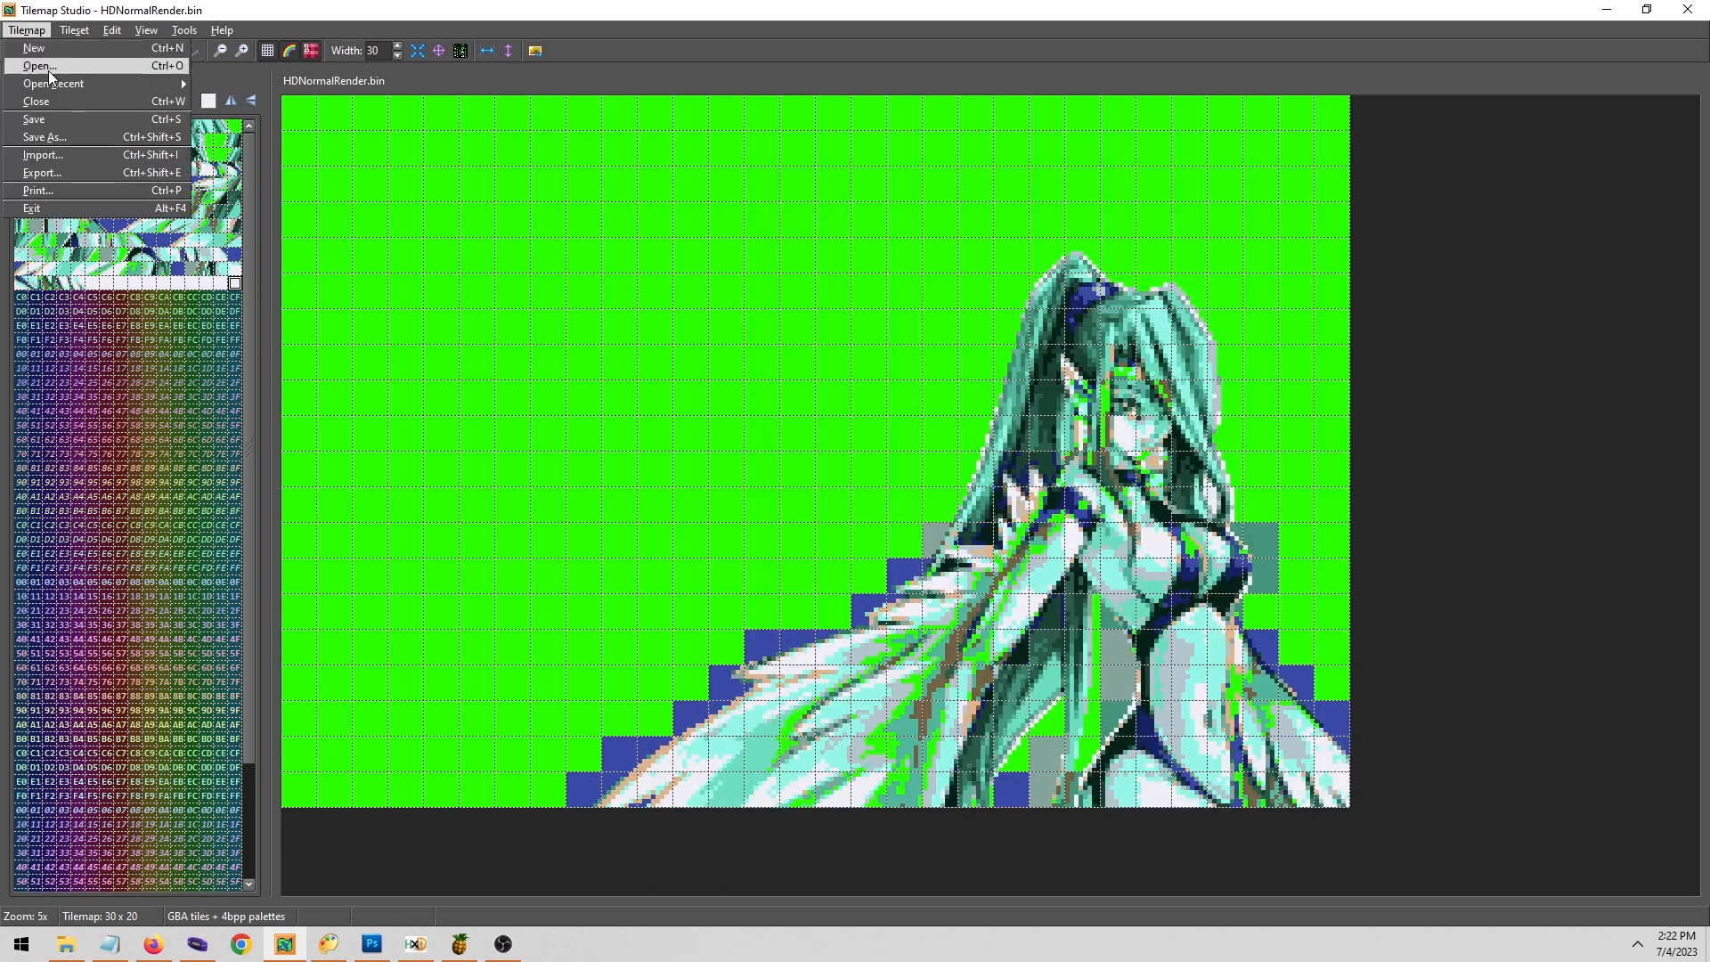
pyautogui.click(61, 103)
pyautogui.click(78, 30)
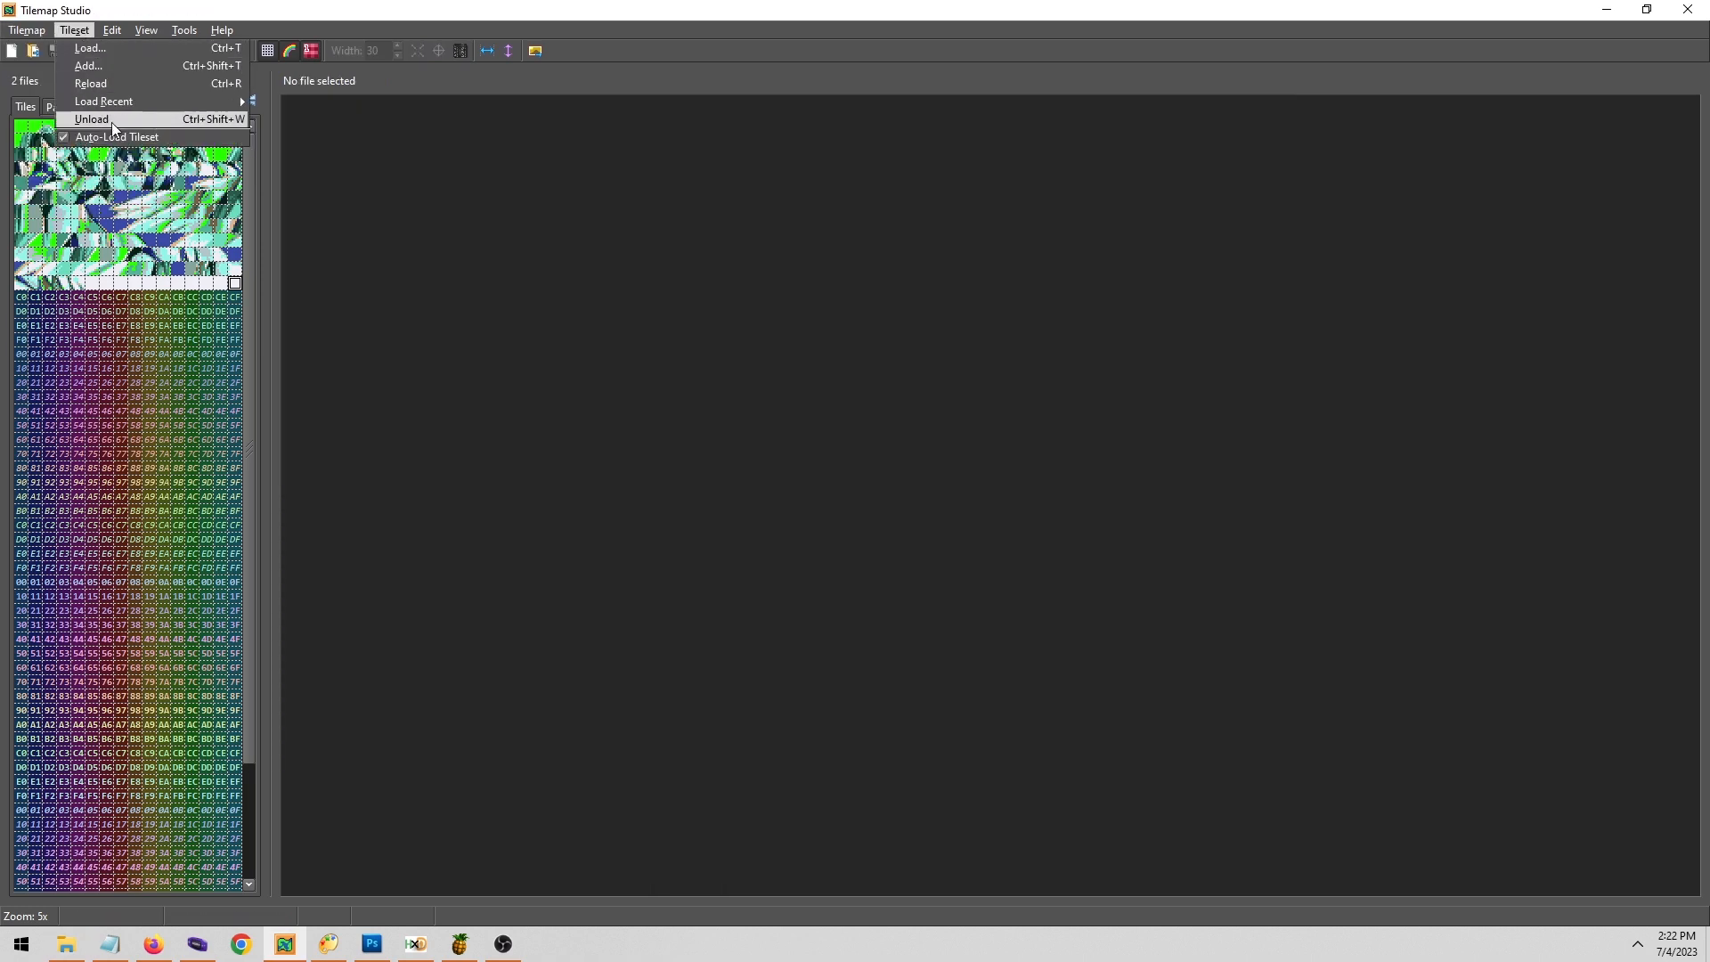
pyautogui.click(214, 112)
pyautogui.click(855, 497)
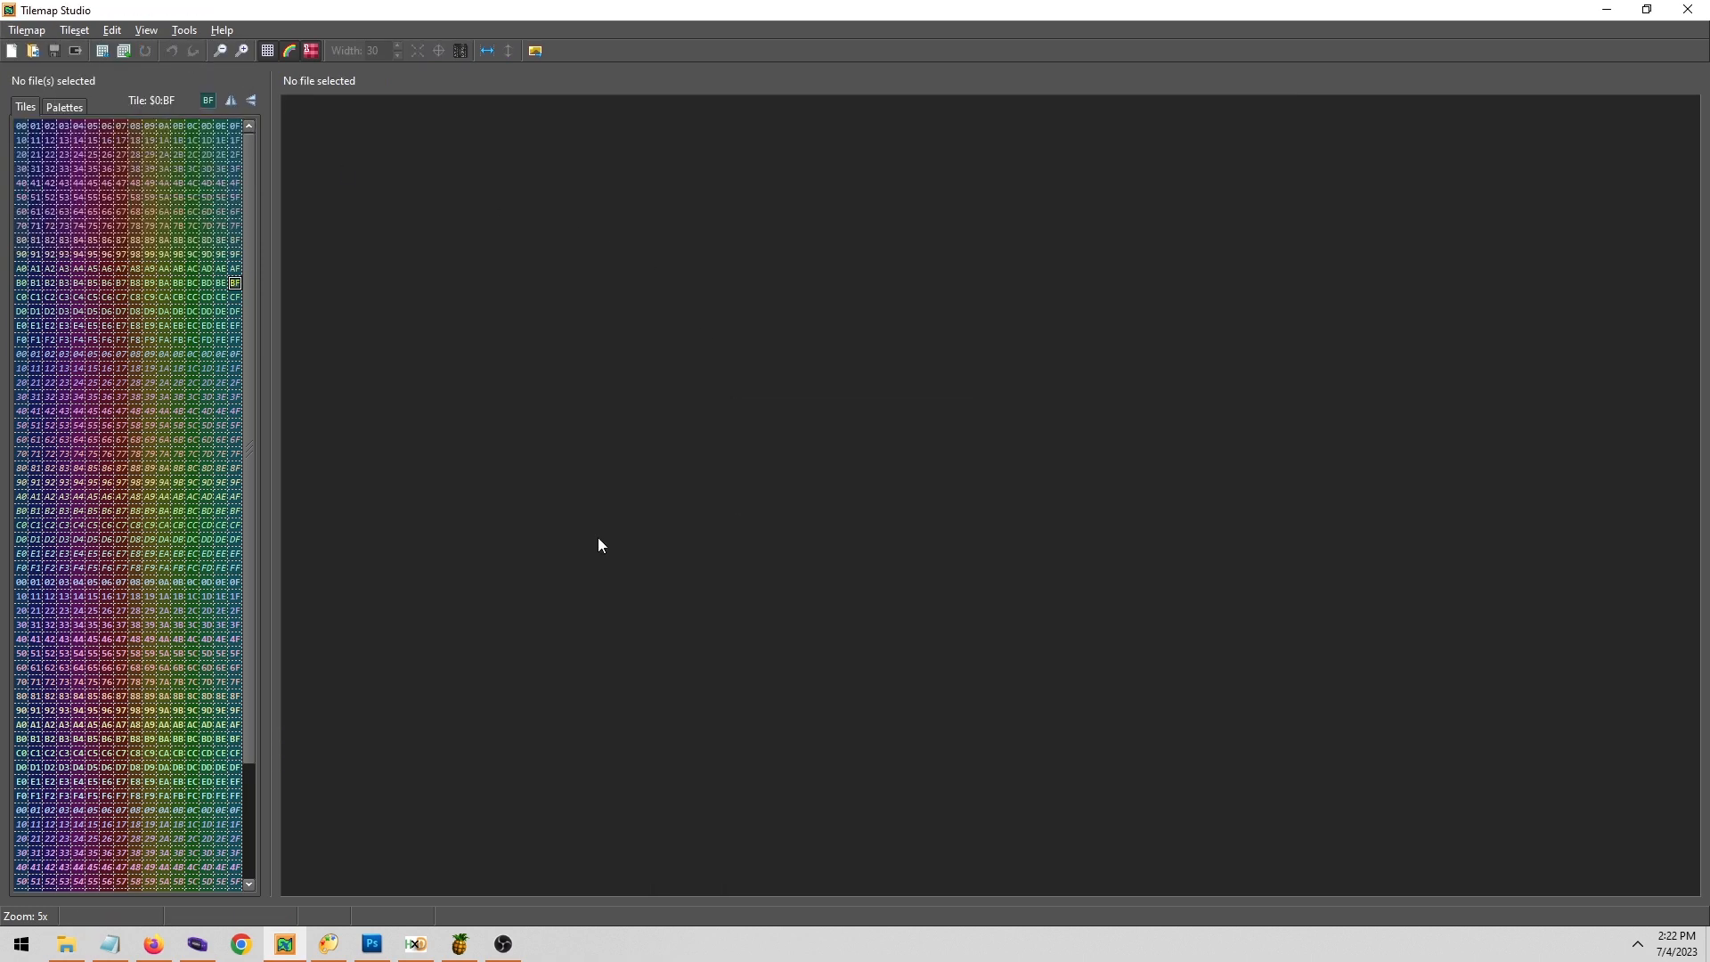
# Convert HDScuffed.png from the Coinflip Tutorial folder to GBA tiles + 4bpp palettes, with HDScuffedRender.png as the tileset output.
pyautogui.click(66, 944)
pyautogui.moveTo(1306, 381); pyautogui.dragTo(472, 339)
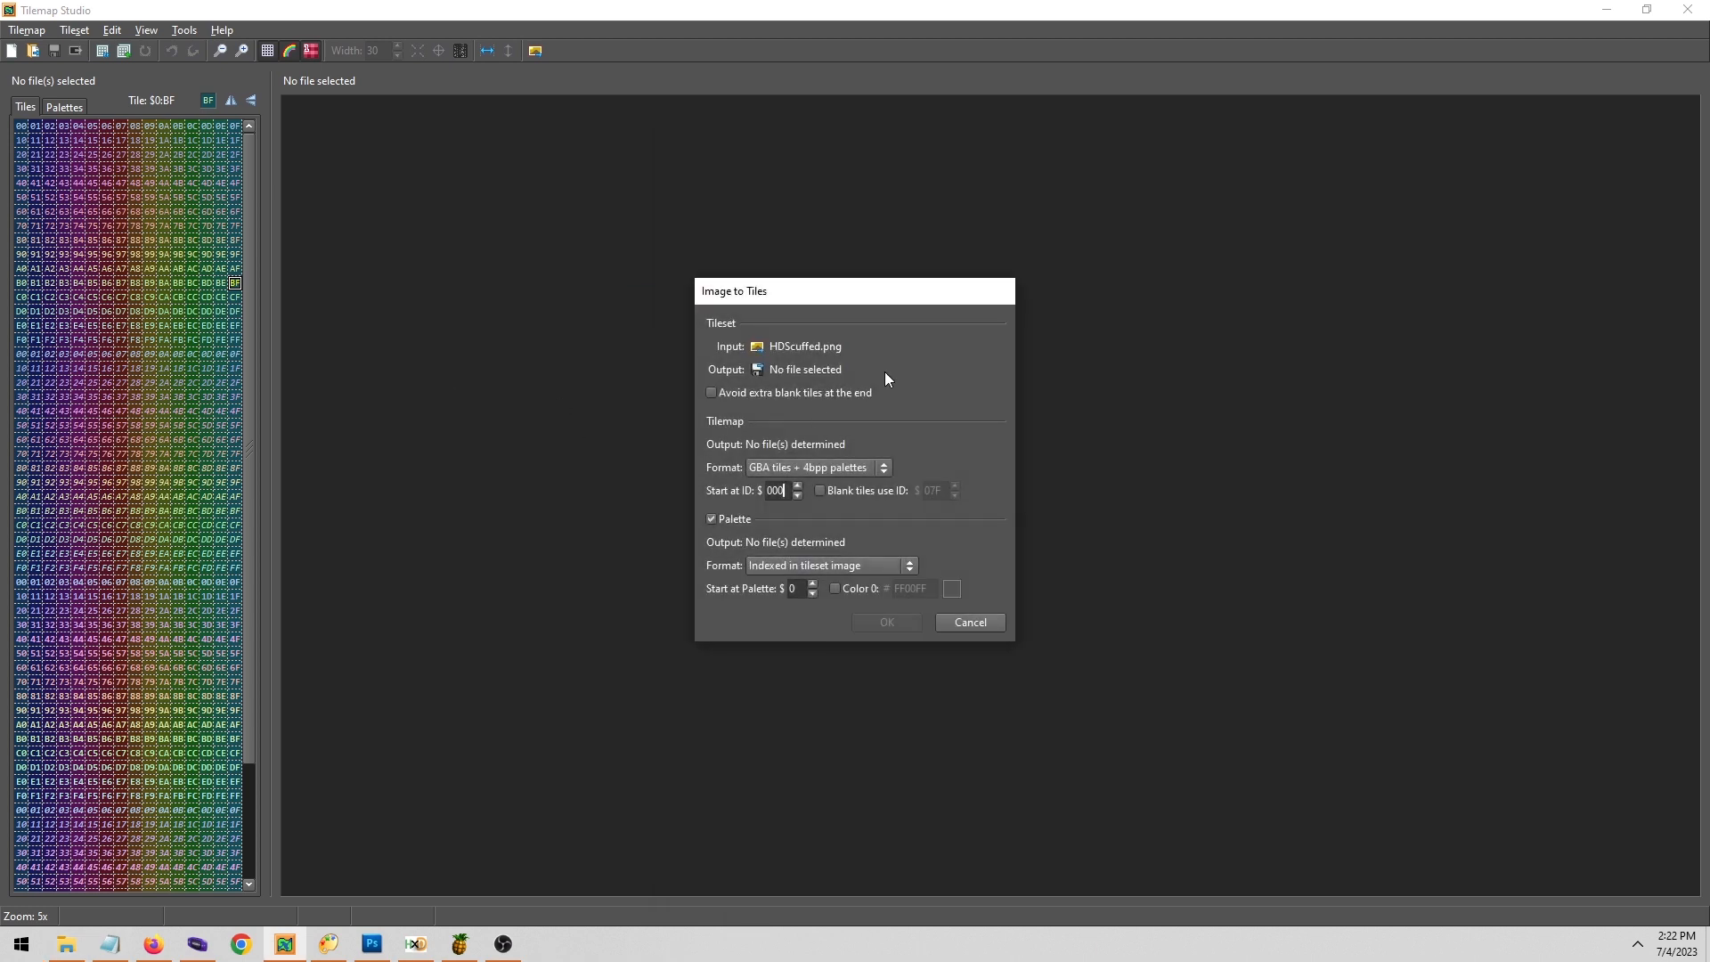
pyautogui.click(817, 370)
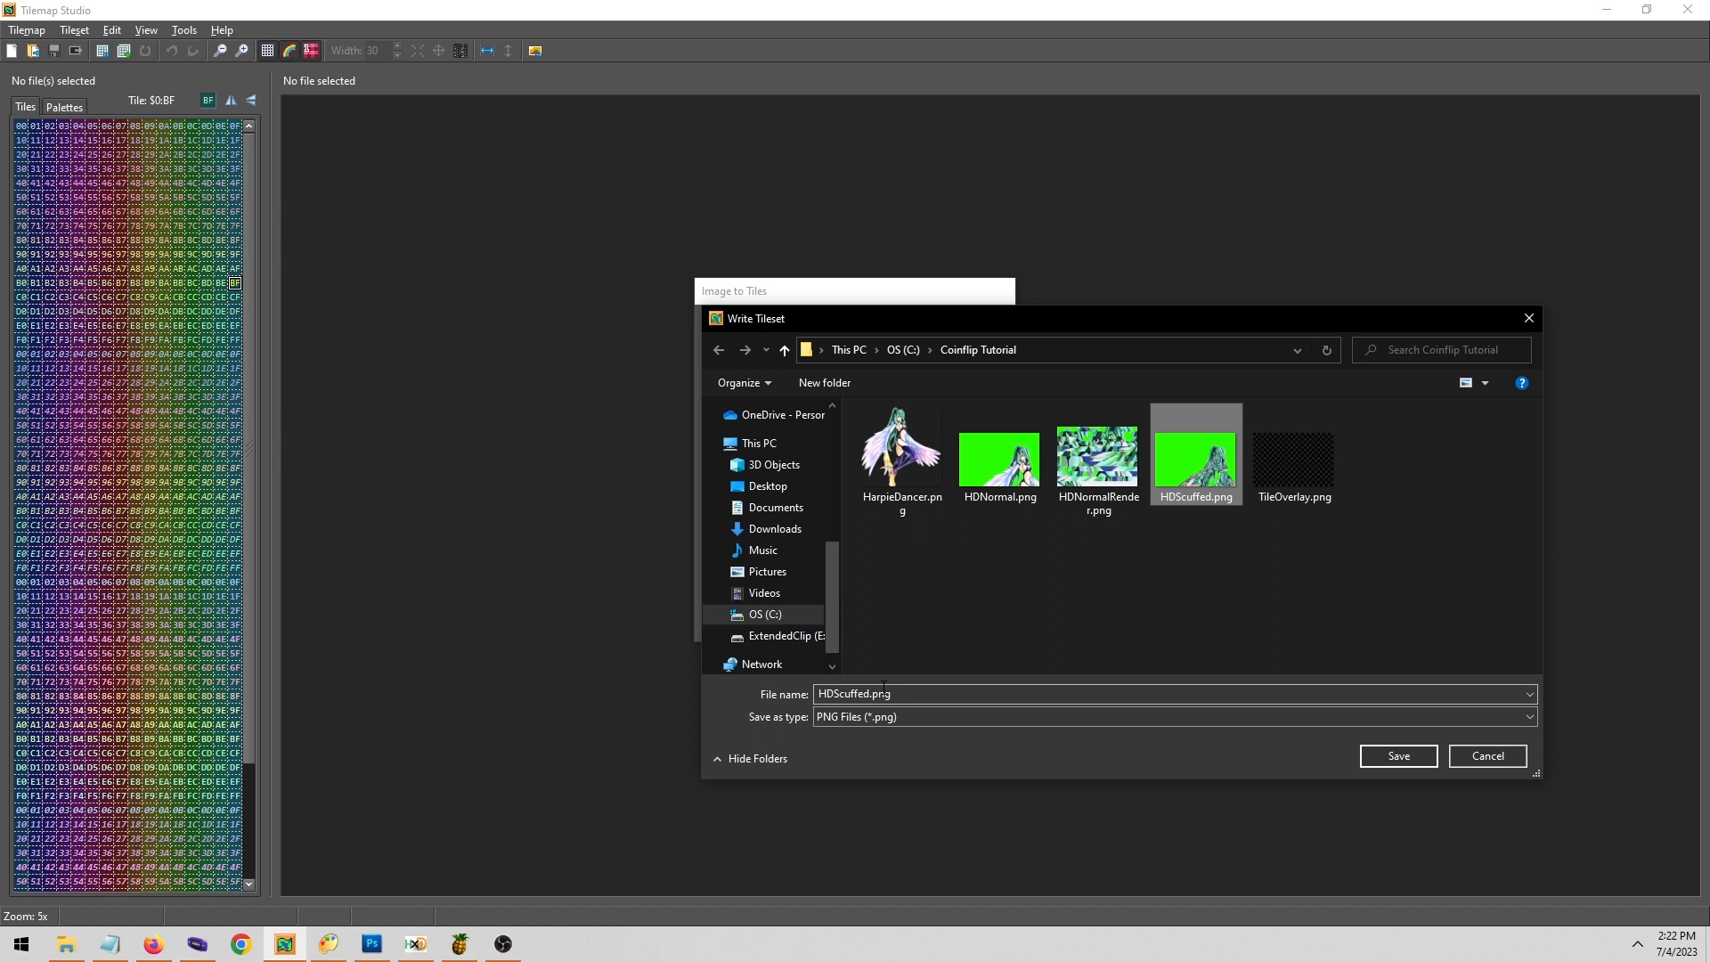
pyautogui.press('Home')
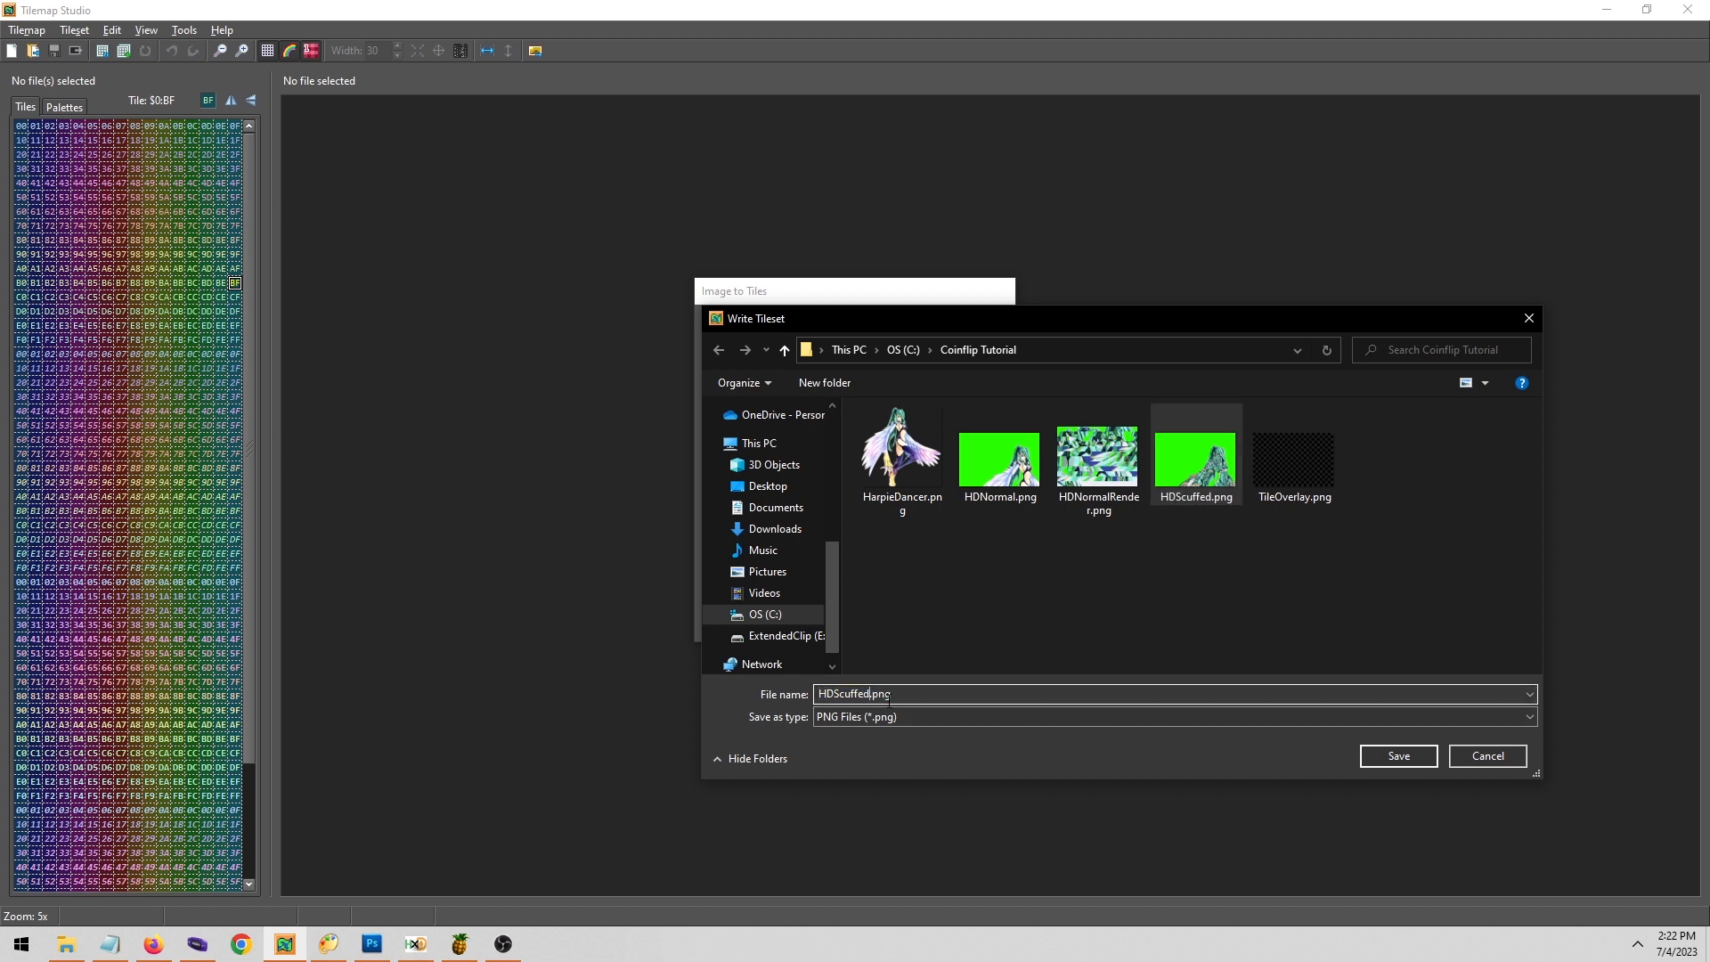
pyautogui.write('Render')
pyautogui.press('Return')
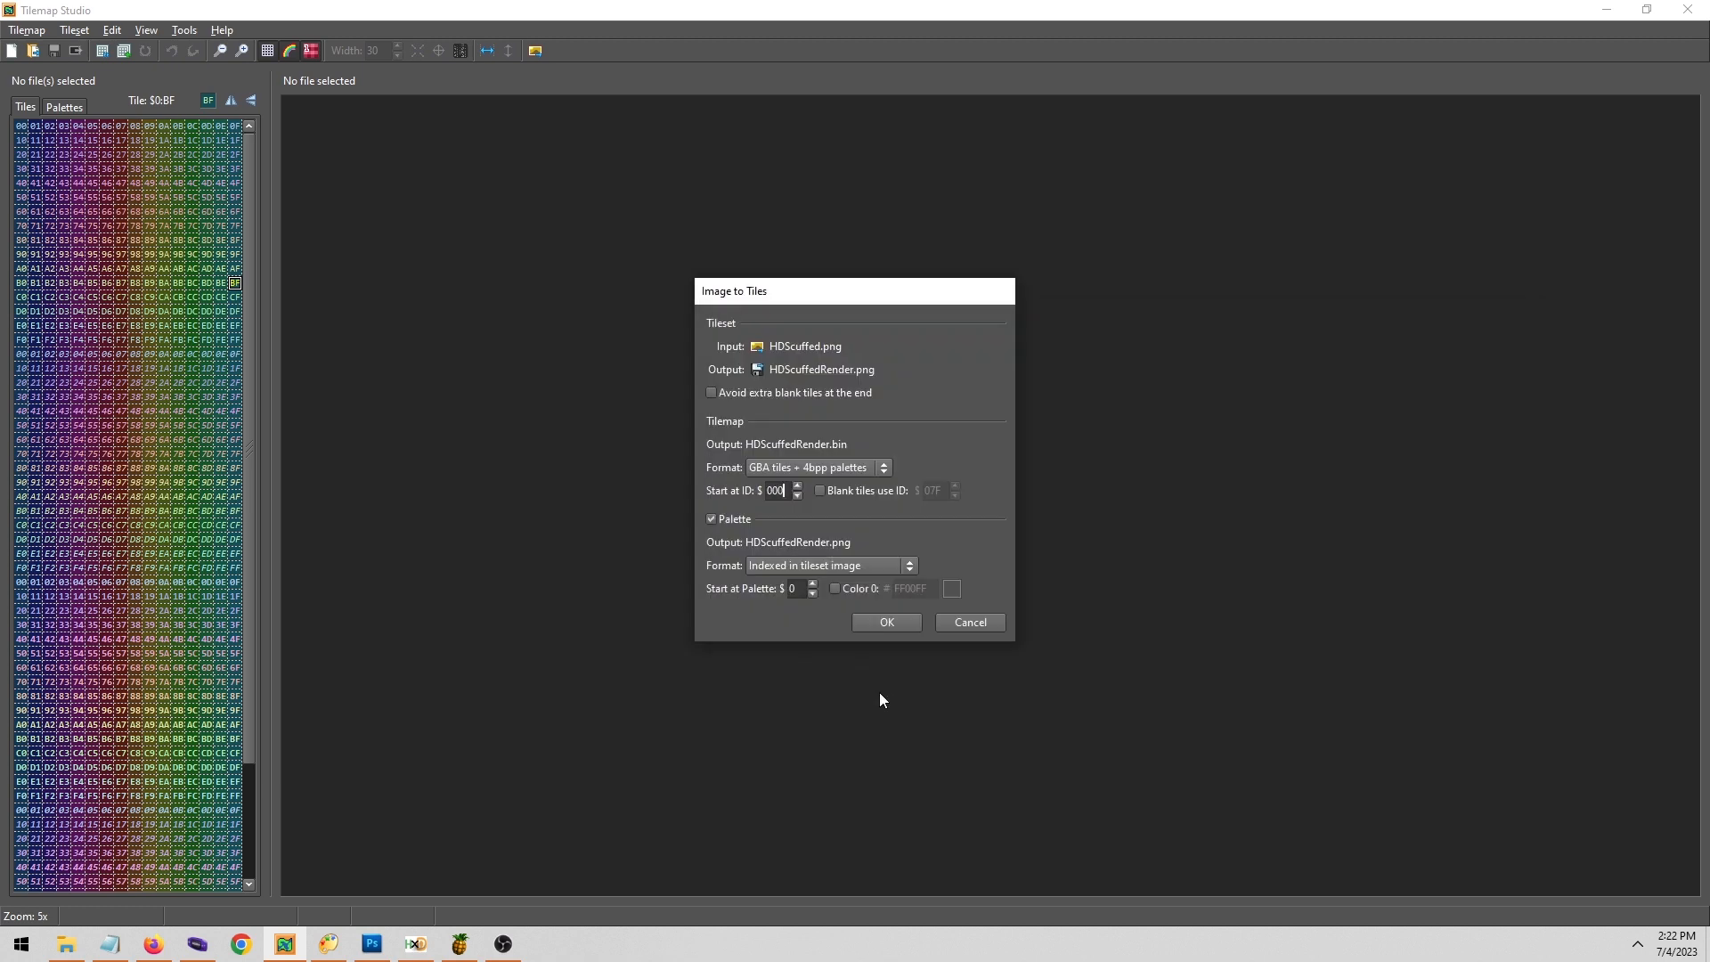
pyautogui.click(885, 628)
pyautogui.click(979, 496)
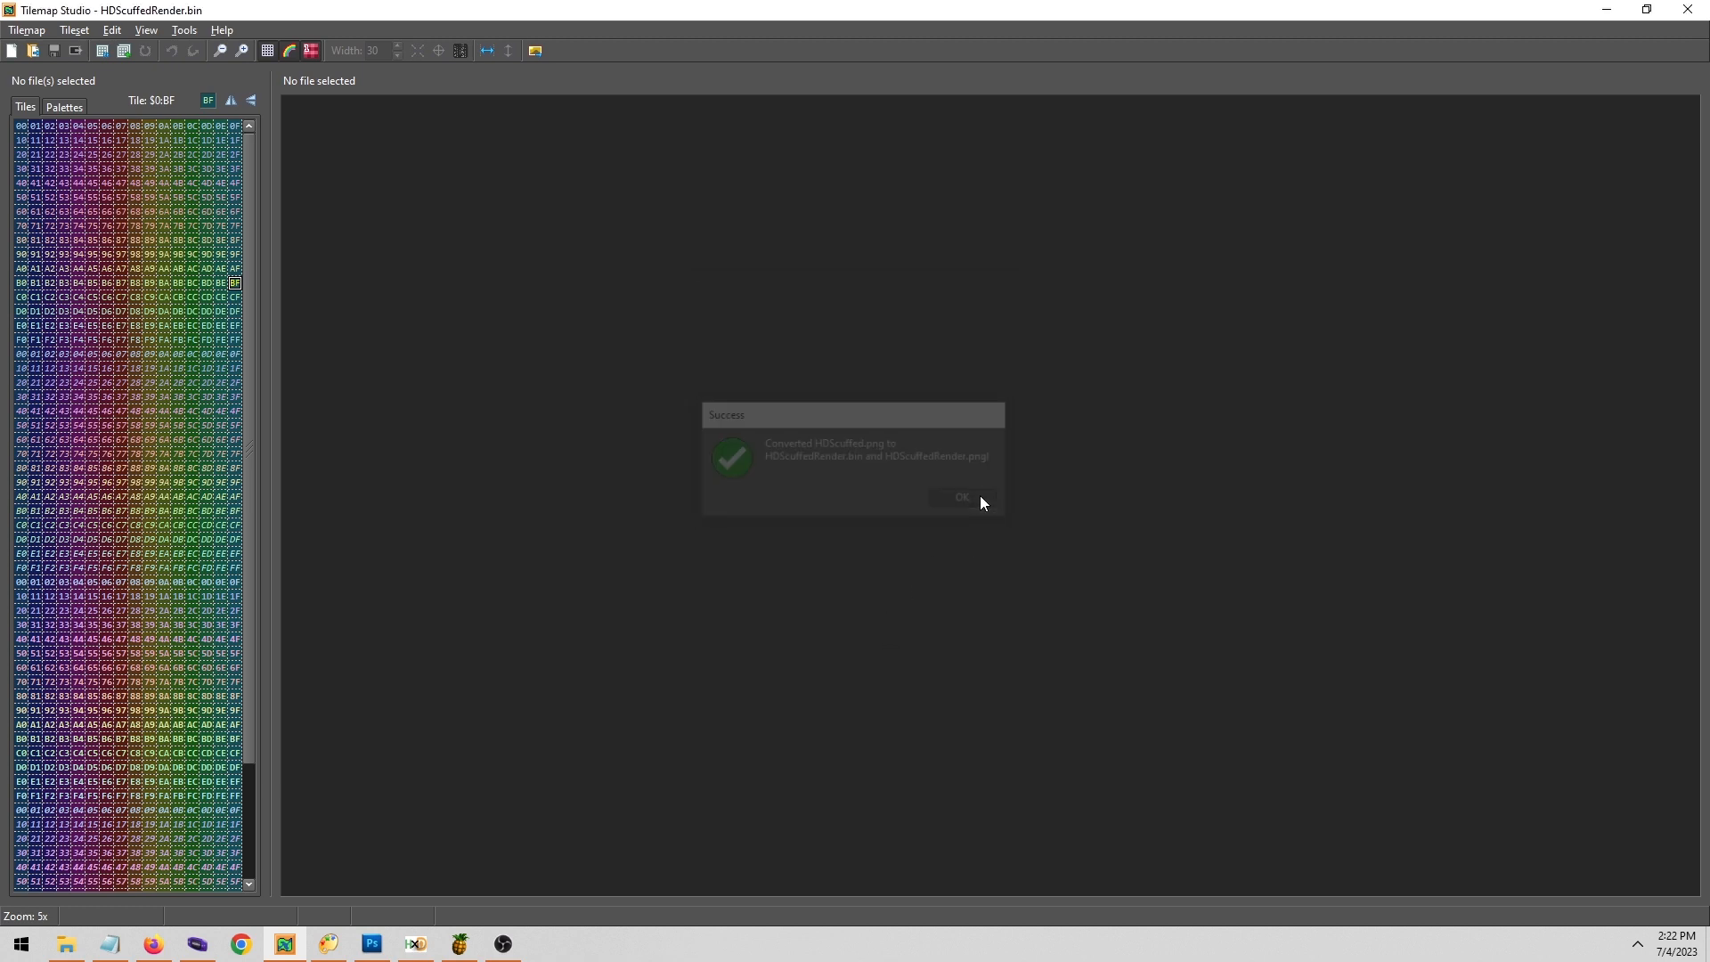
# Check the HDScuffedRender.bin and HDScuffedRender.png files in the Coinflip Tutorial folder.
pyautogui.click(66, 944)
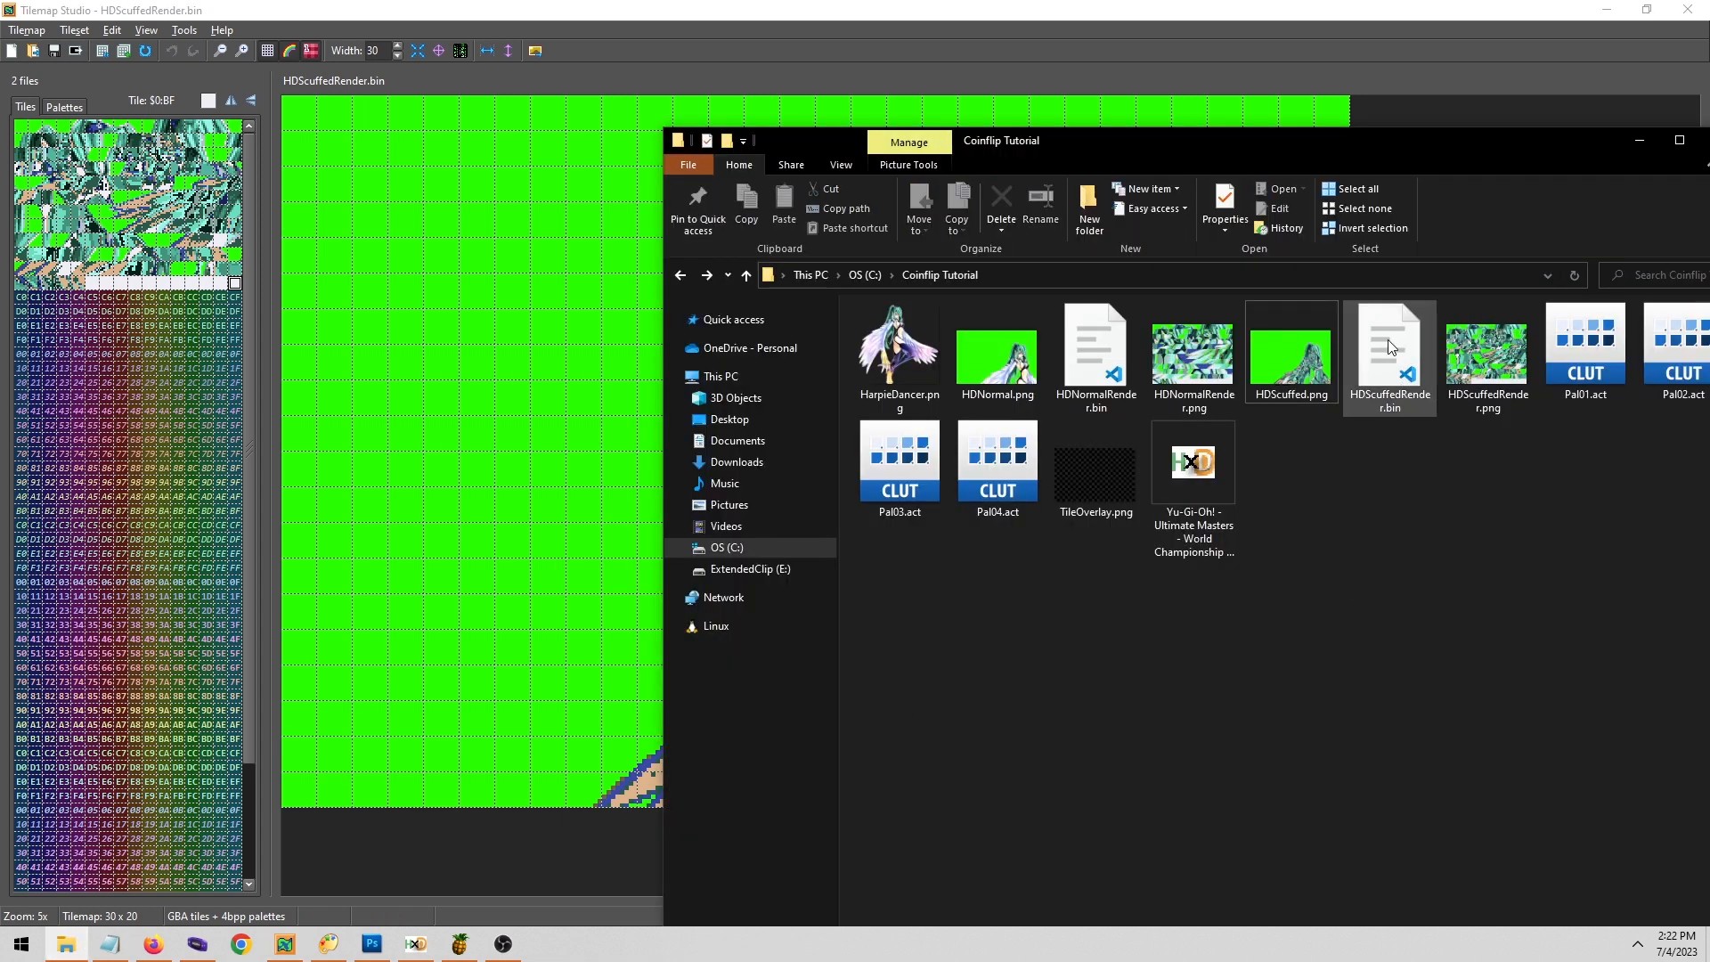
pyautogui.click(1391, 373)
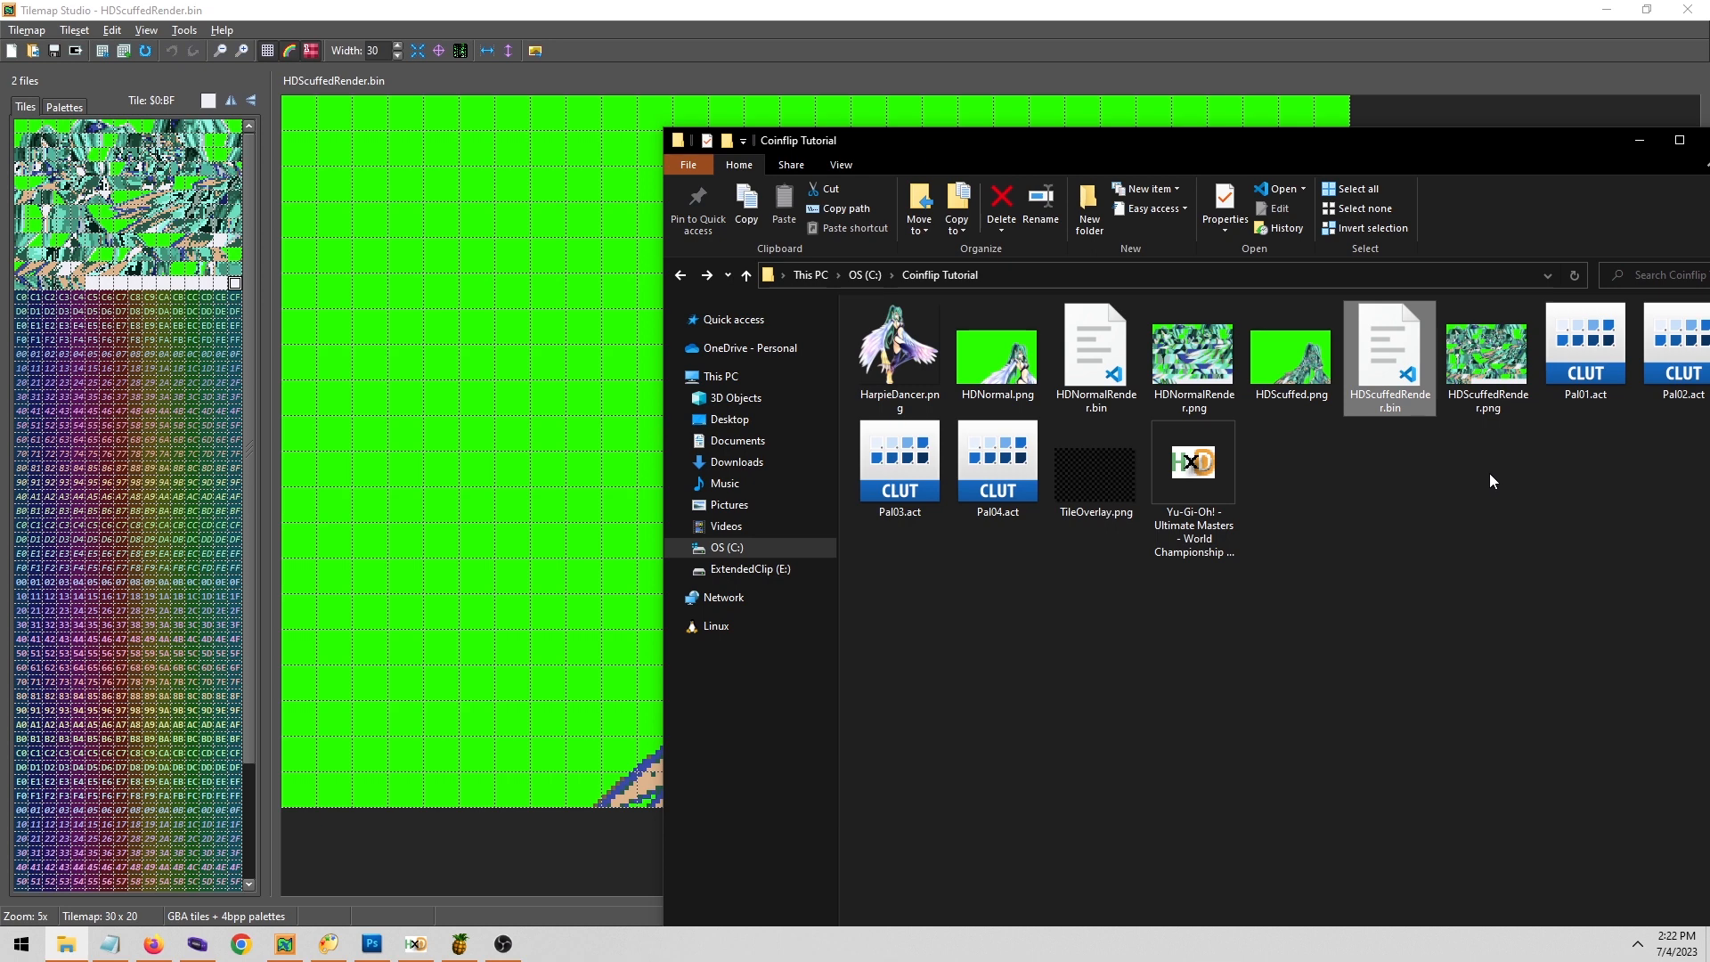
pyautogui.click(1517, 368)
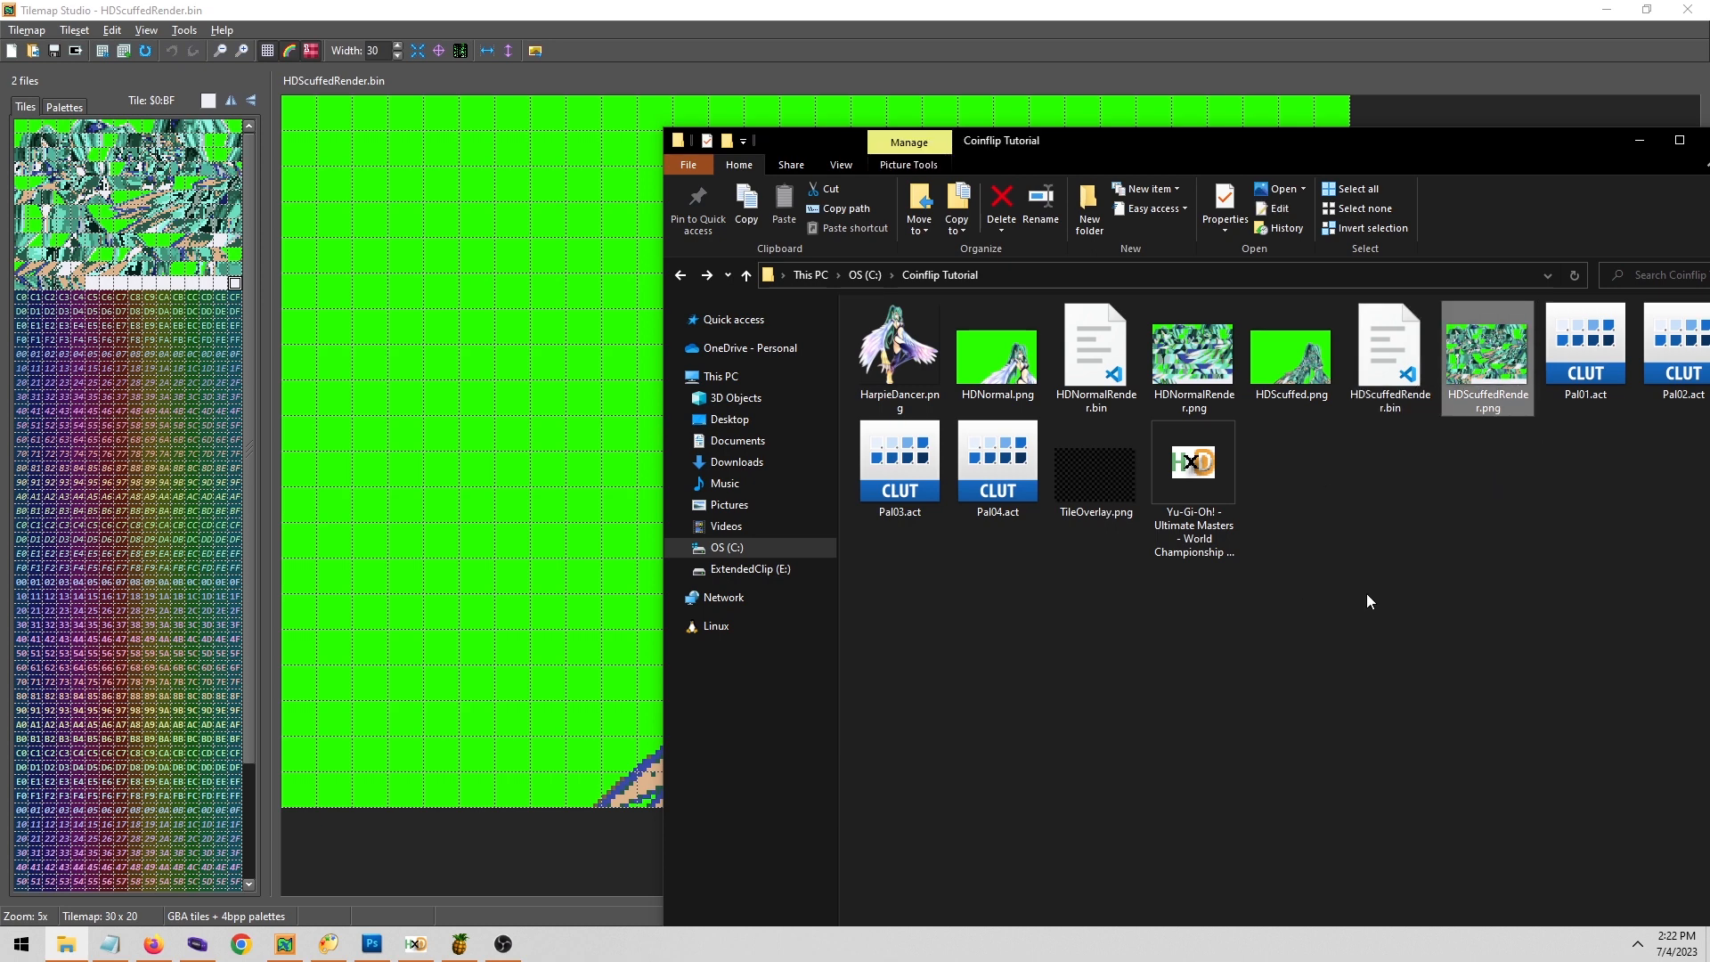
pyautogui.moveTo(1260, 145); pyautogui.dragTo(998, 78)
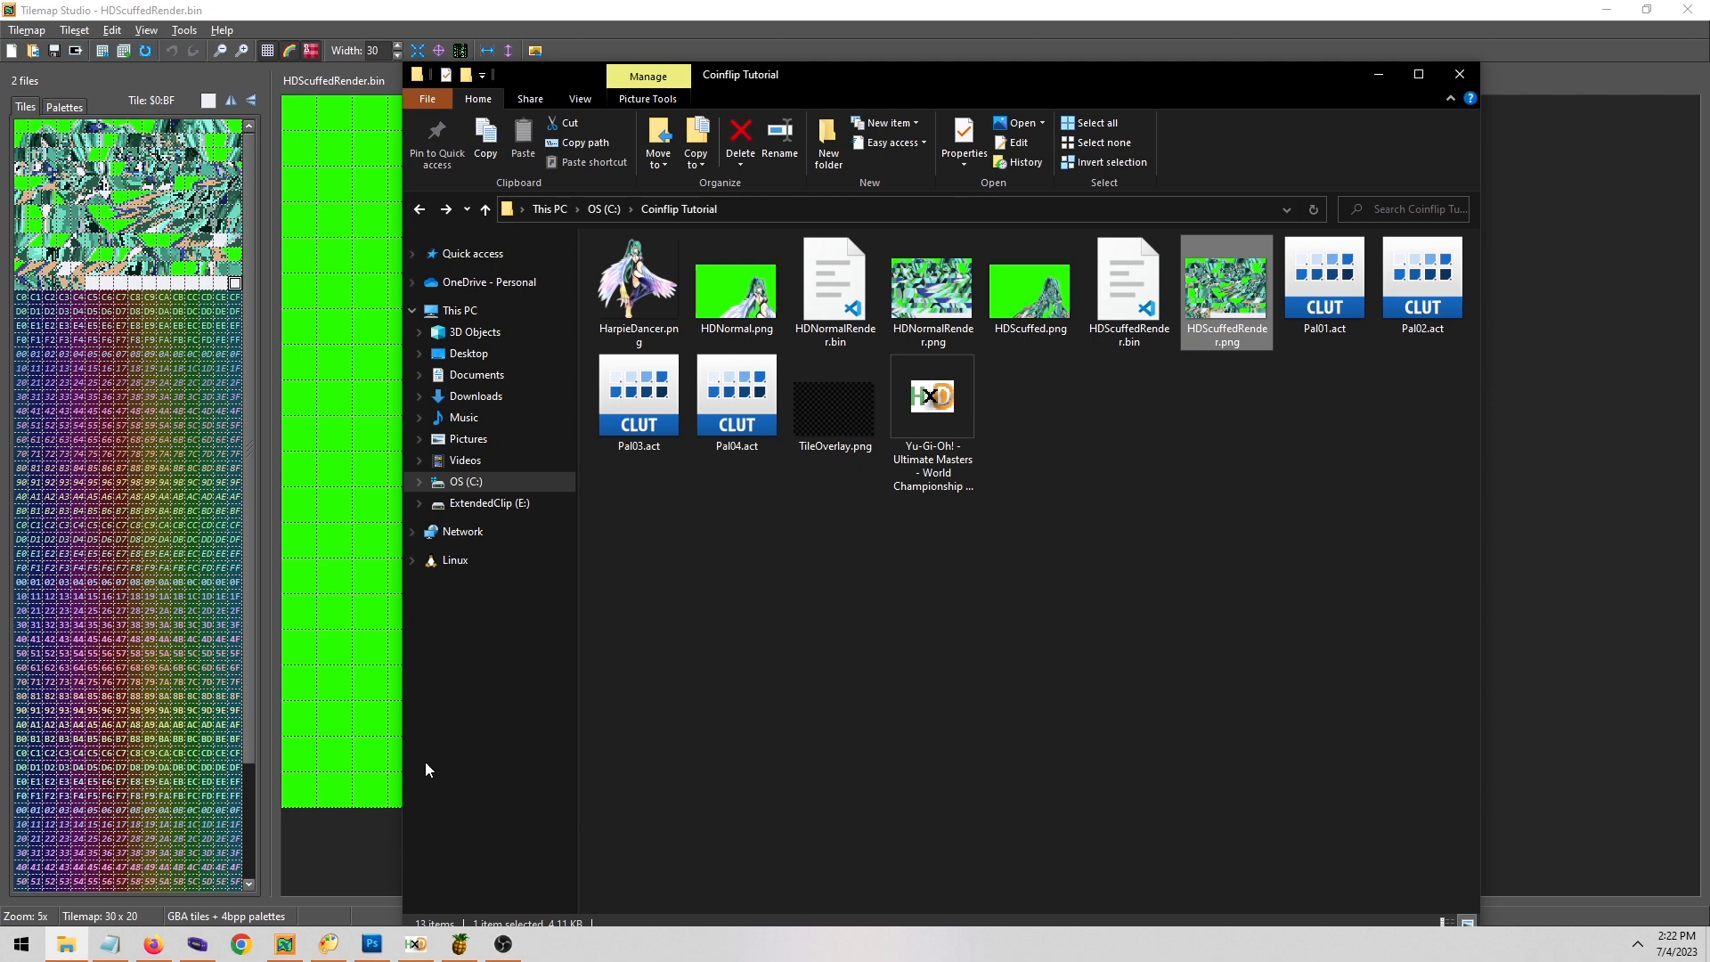
# Switch to Advanced Palette Editor and open the Yu-Gi-Oh! Ultimate Masters World Championship Tournament 2006 ROM.
pyautogui.click(328, 943)
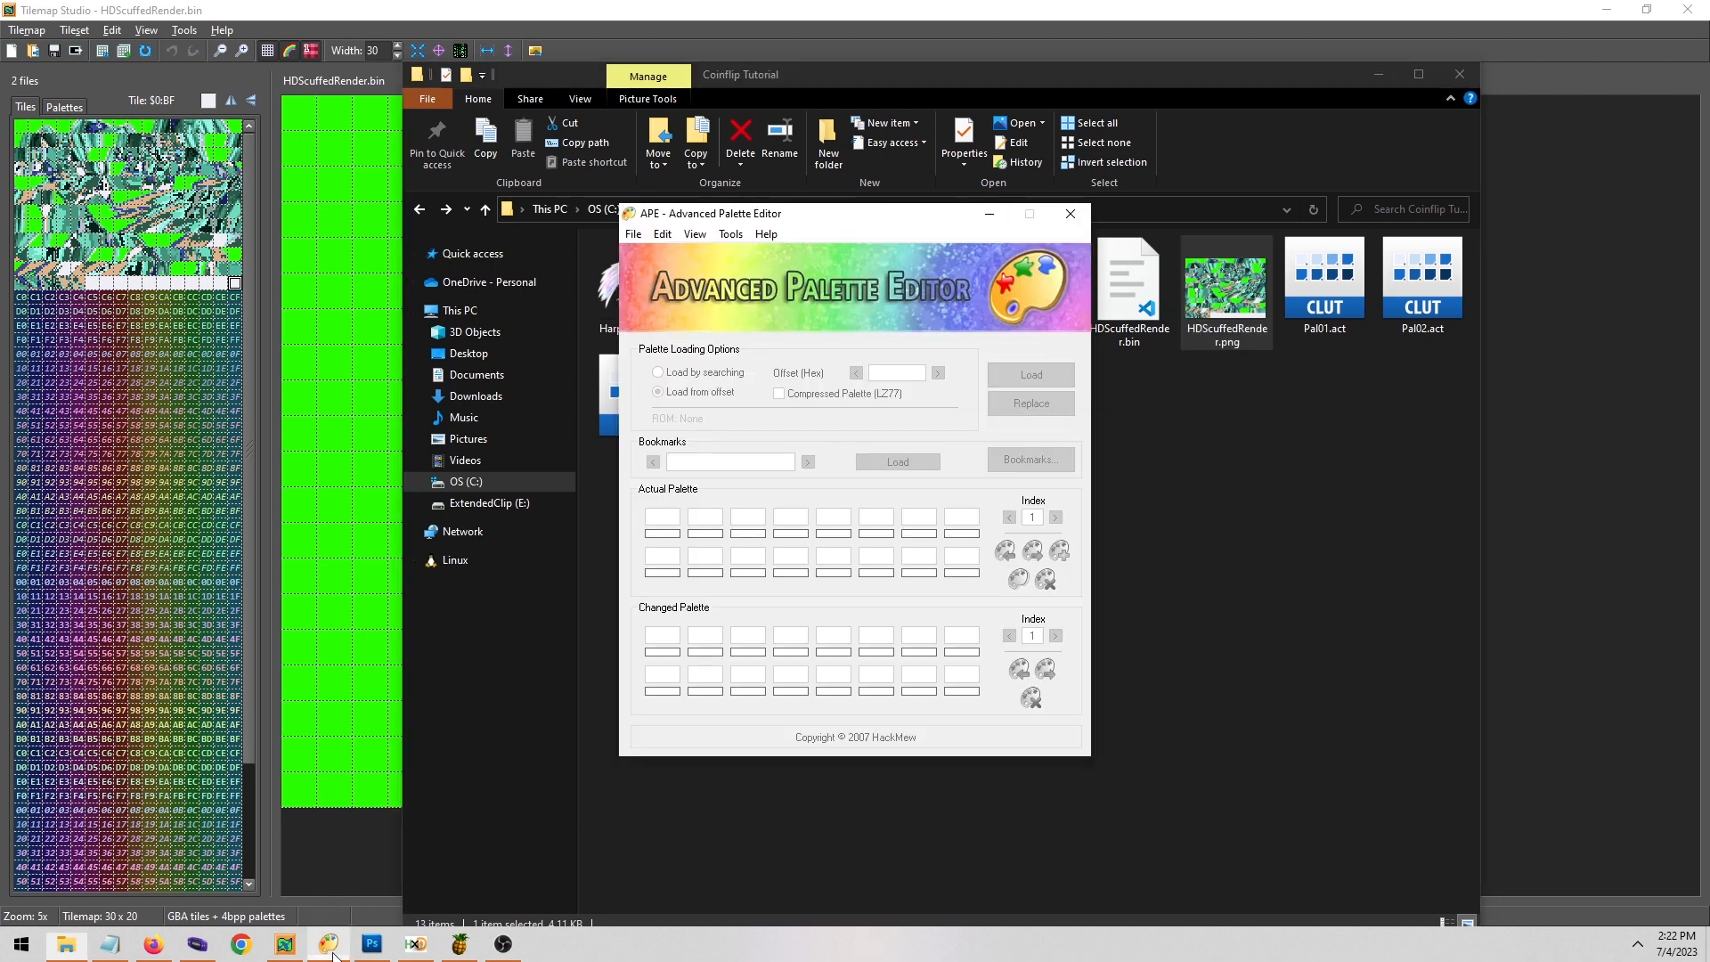
pyautogui.click(634, 234)
pyautogui.click(677, 254)
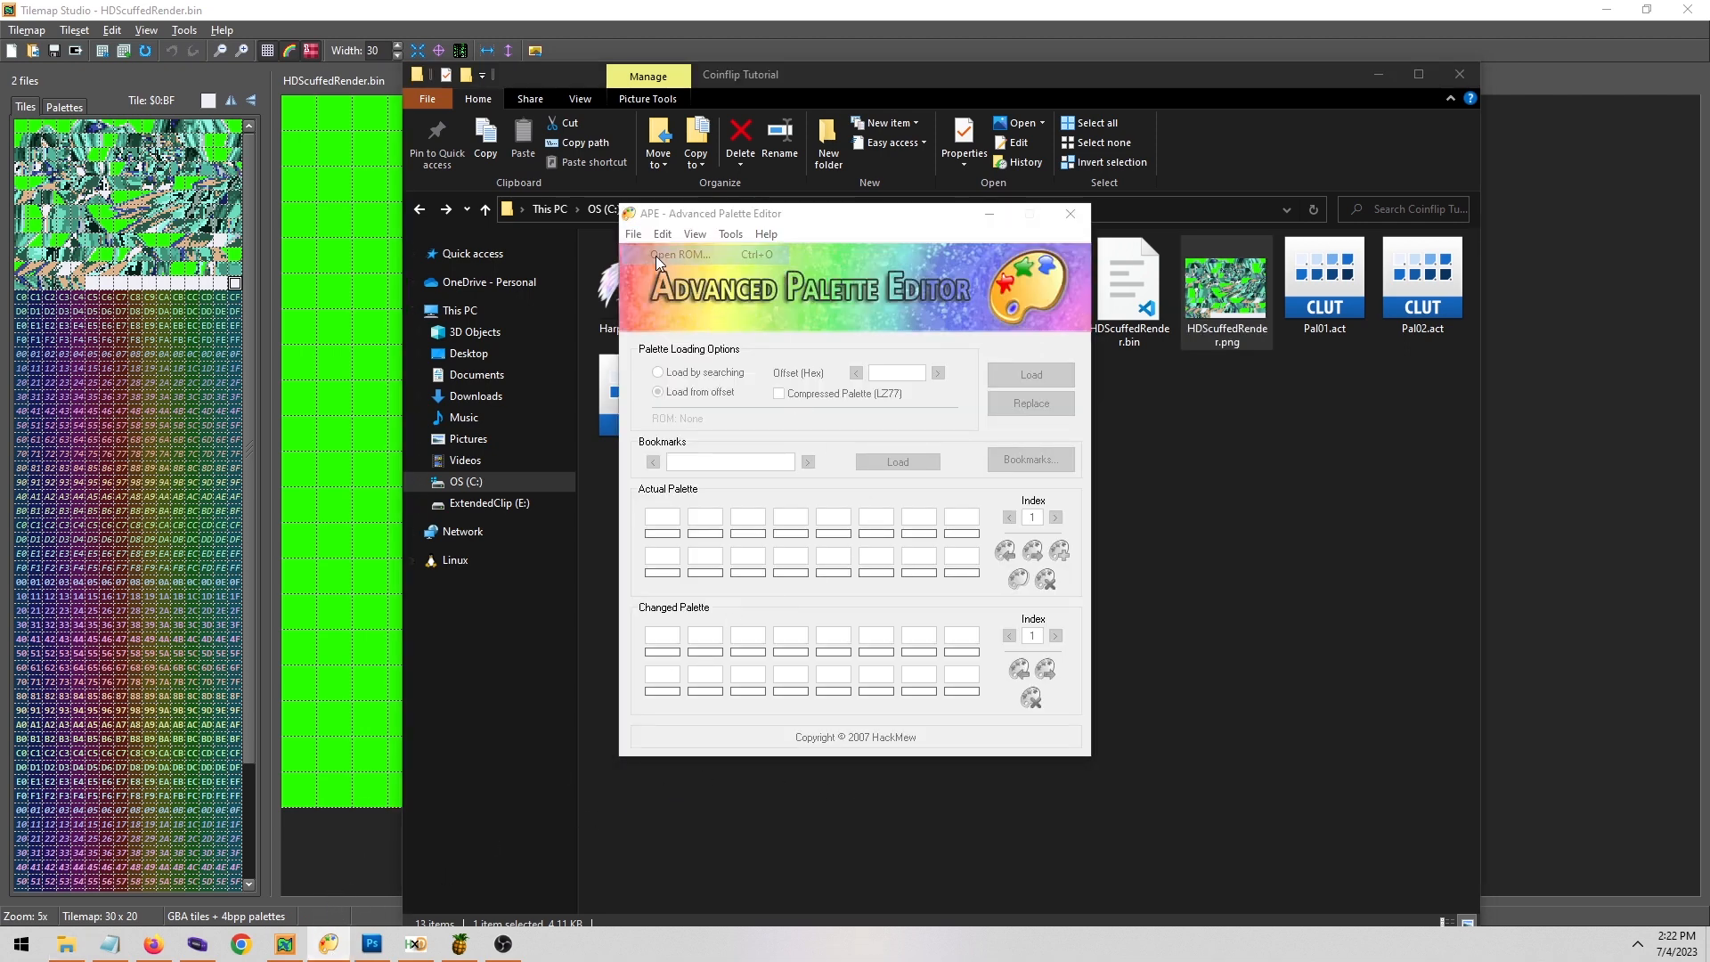
pyautogui.doubleClick(858, 292)
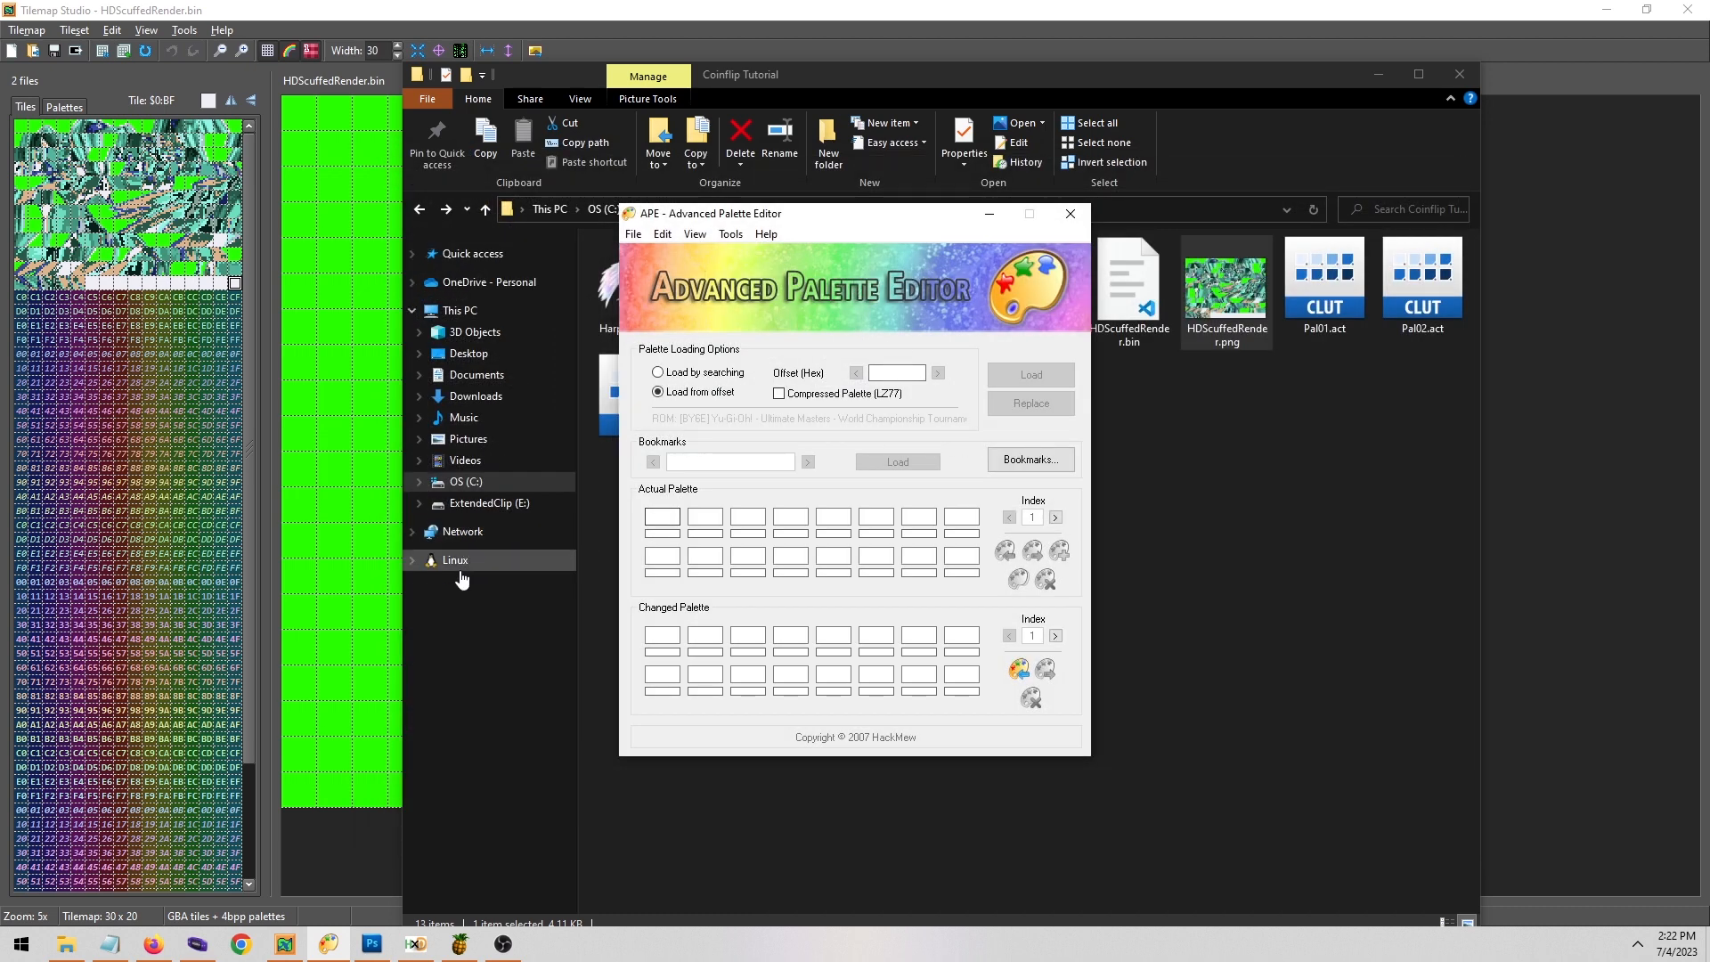
# Copy the top image palettes offset 01B101AC from the tutorial document and load the palette at that offset in Advanced Palette Editor.
pyautogui.click(153, 945)
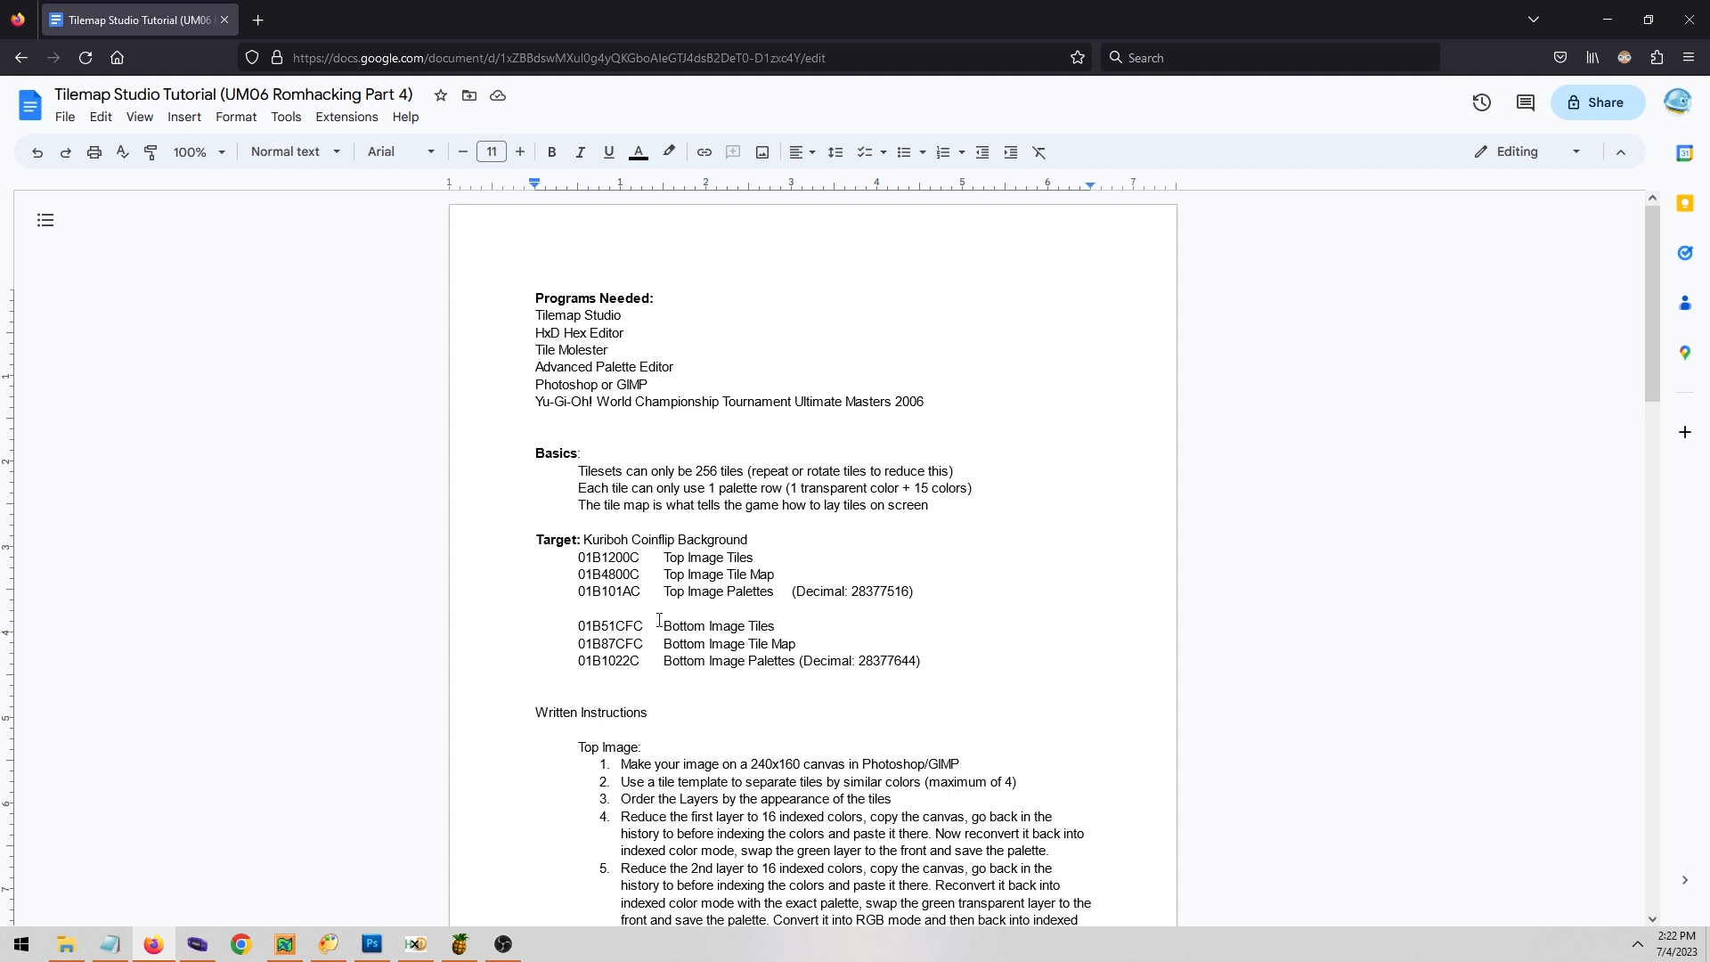
pyautogui.moveTo(640, 594); pyautogui.dragTo(581, 594)
pyautogui.hotkey('ctrl', 'c')
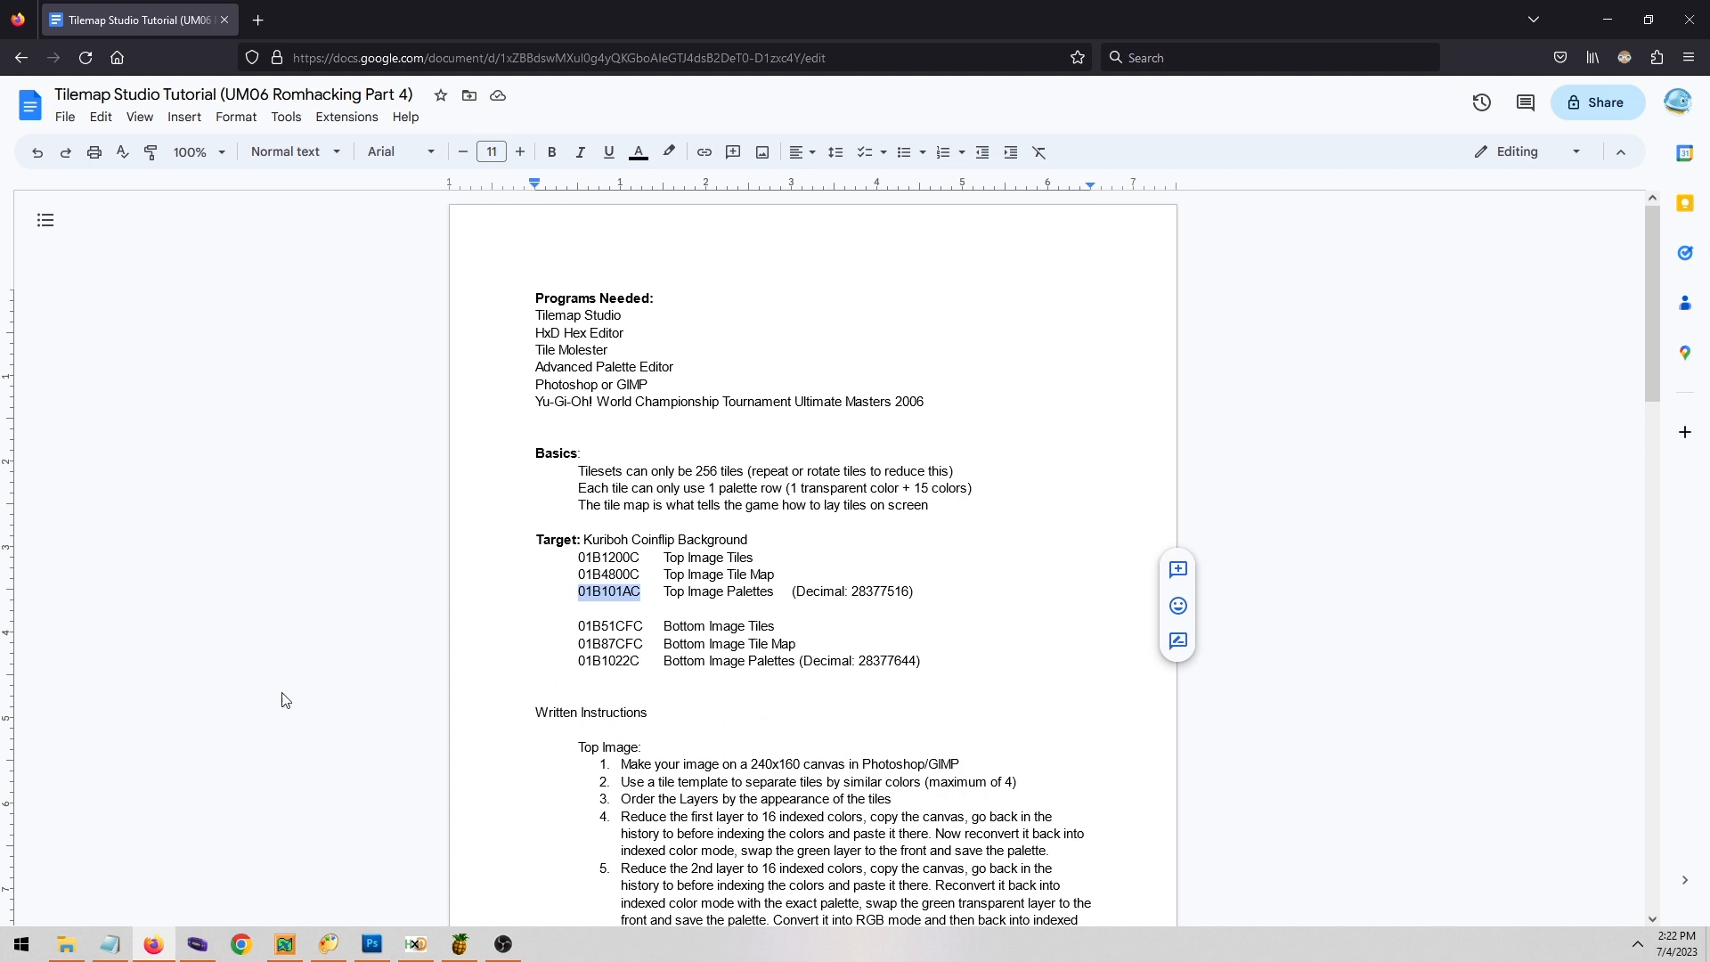
pyautogui.click(328, 942)
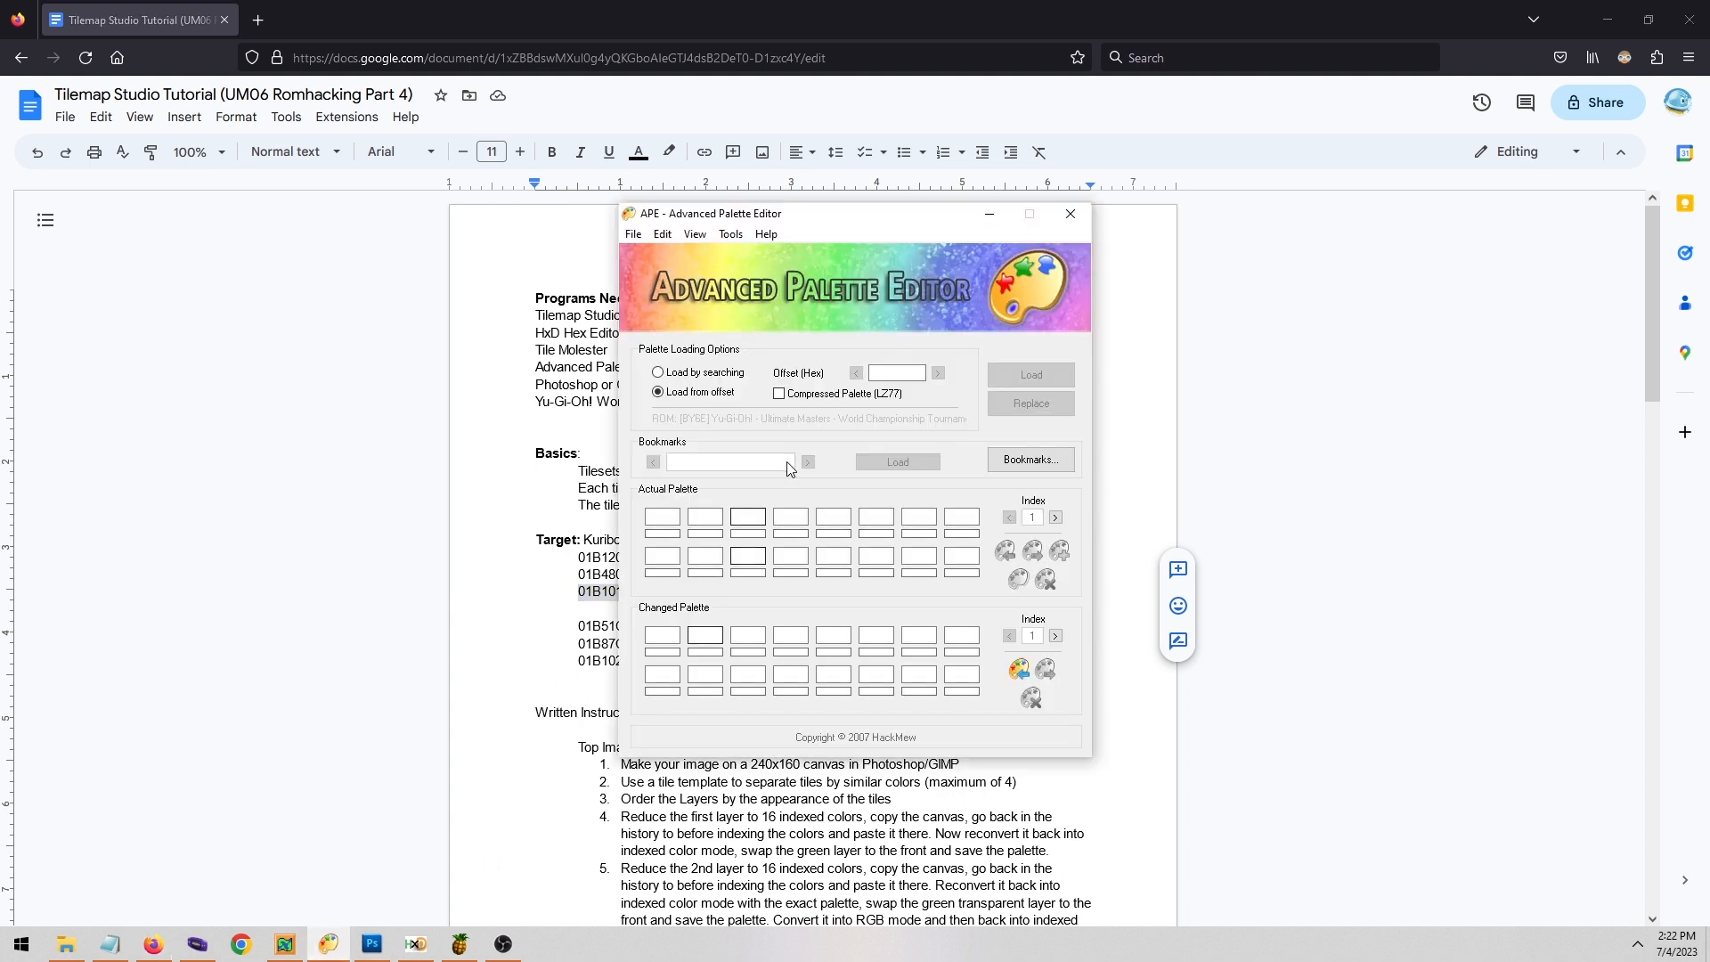
pyautogui.click(873, 372)
pyautogui.hotkey('ctrl', 'v')
pyautogui.click(1031, 375)
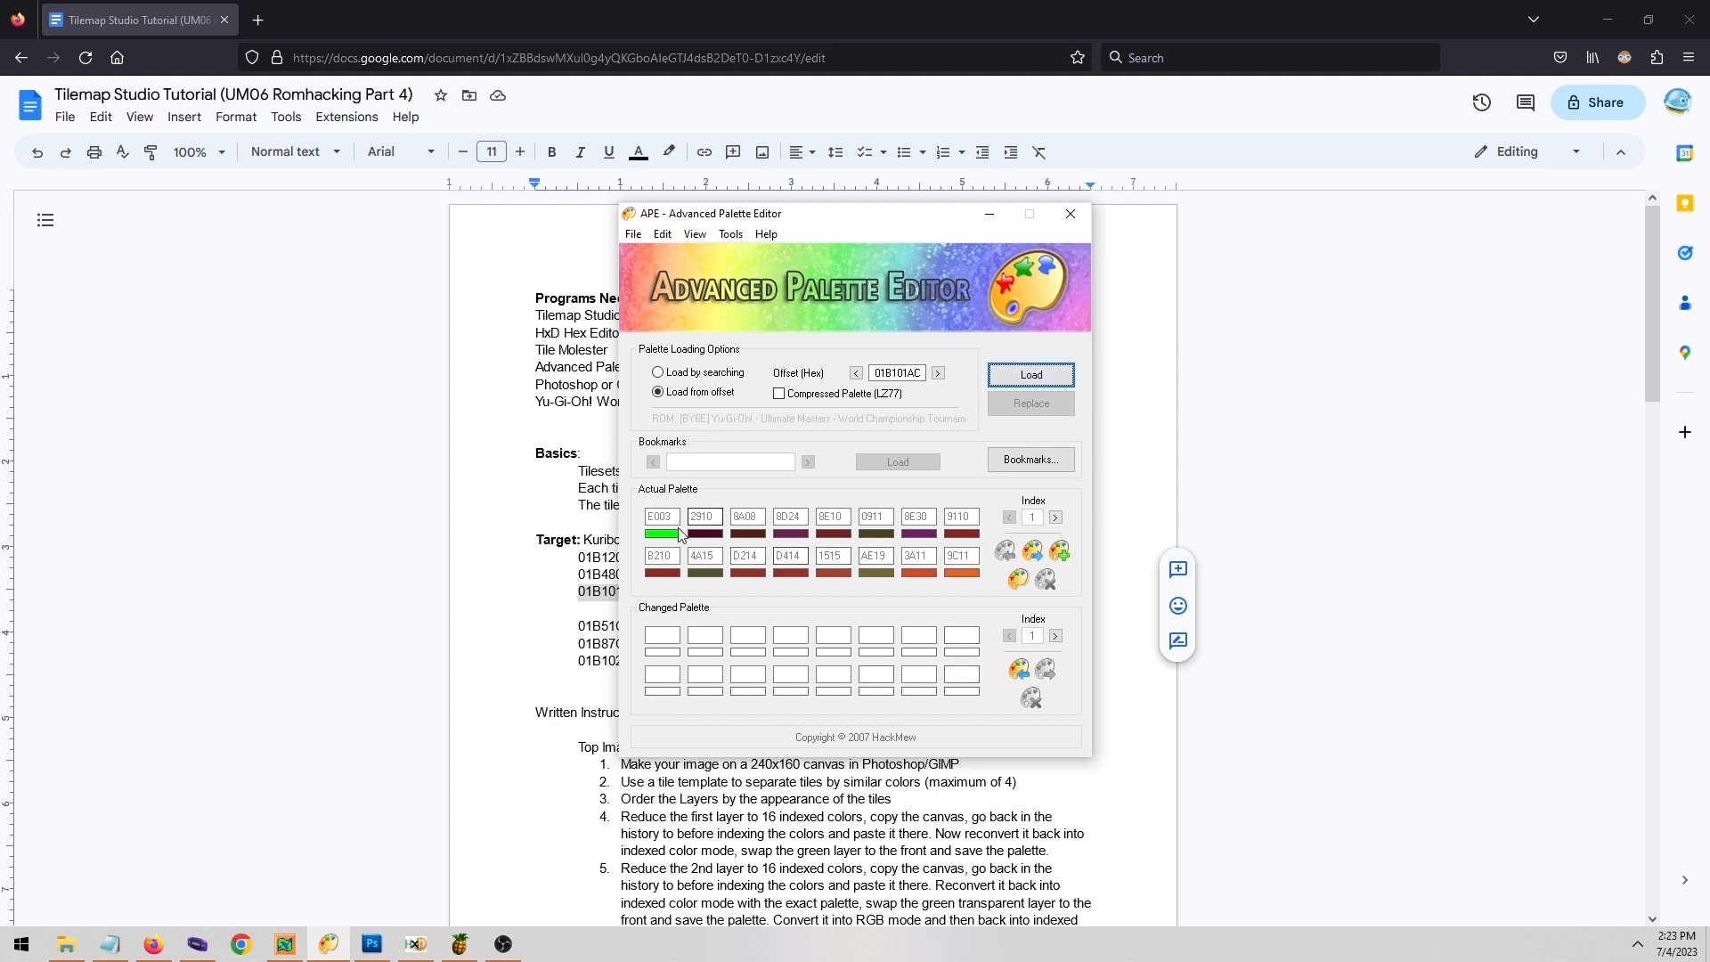
# Import Pal01.act as an Adobe Color Table and replace the ROM palette at offset 01B101AC with it.
pyautogui.click(1017, 668)
pyautogui.click(1327, 798)
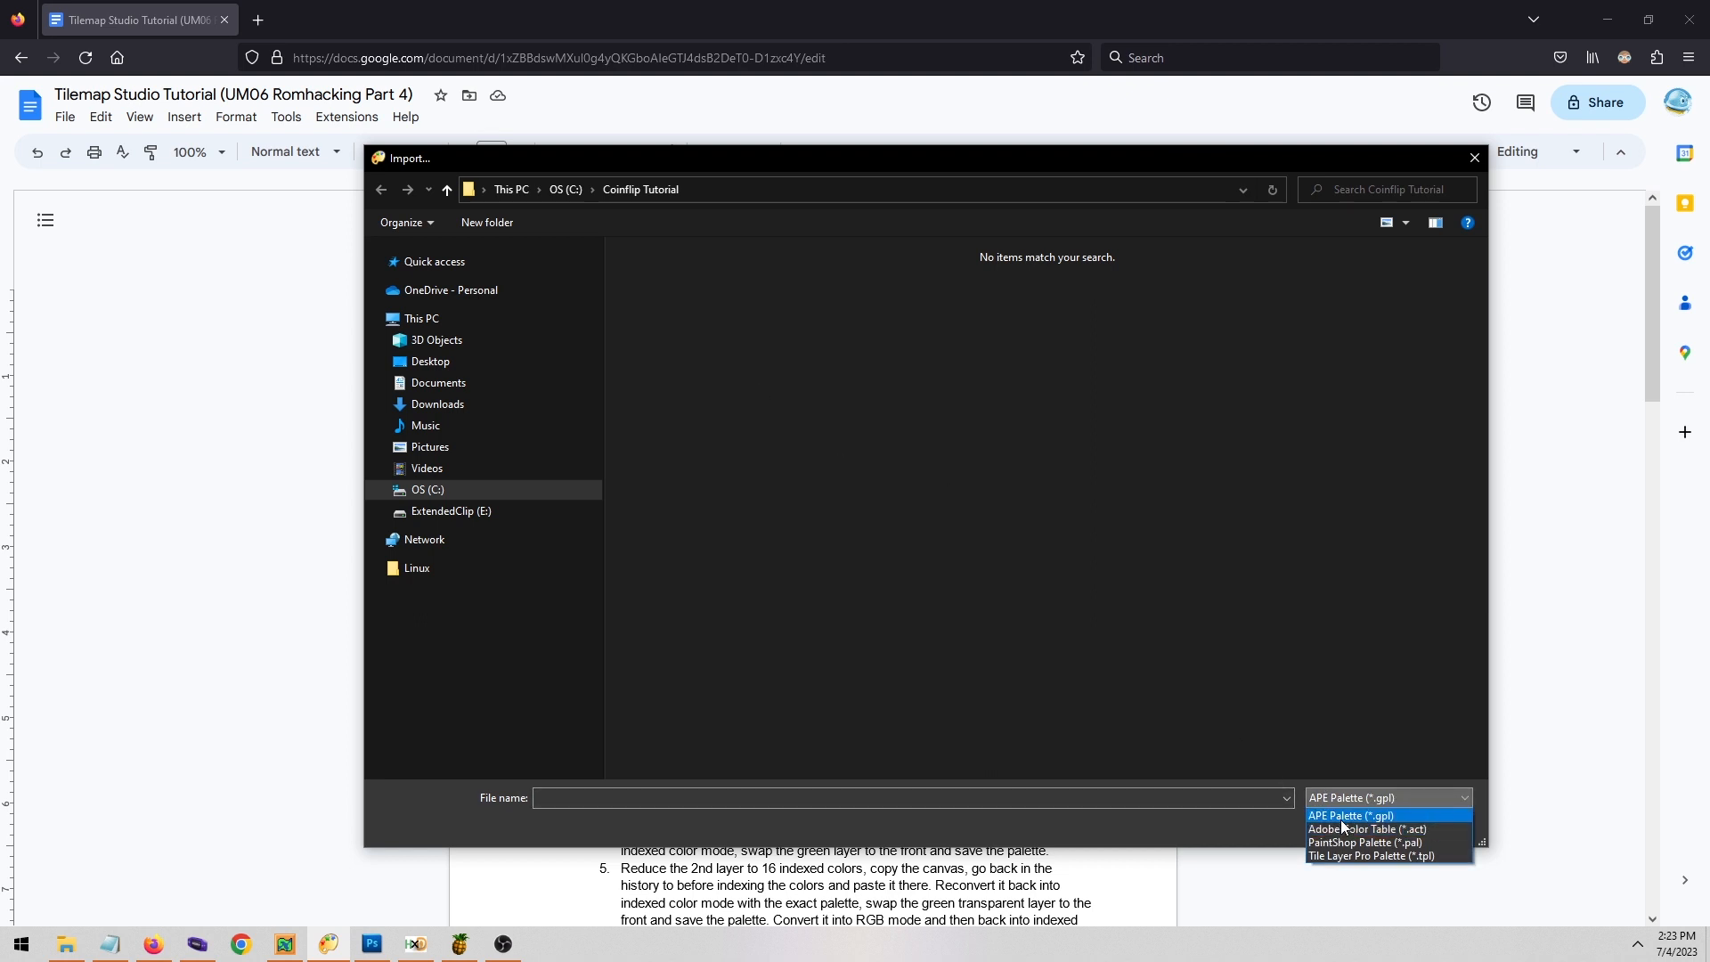
pyautogui.click(1345, 829)
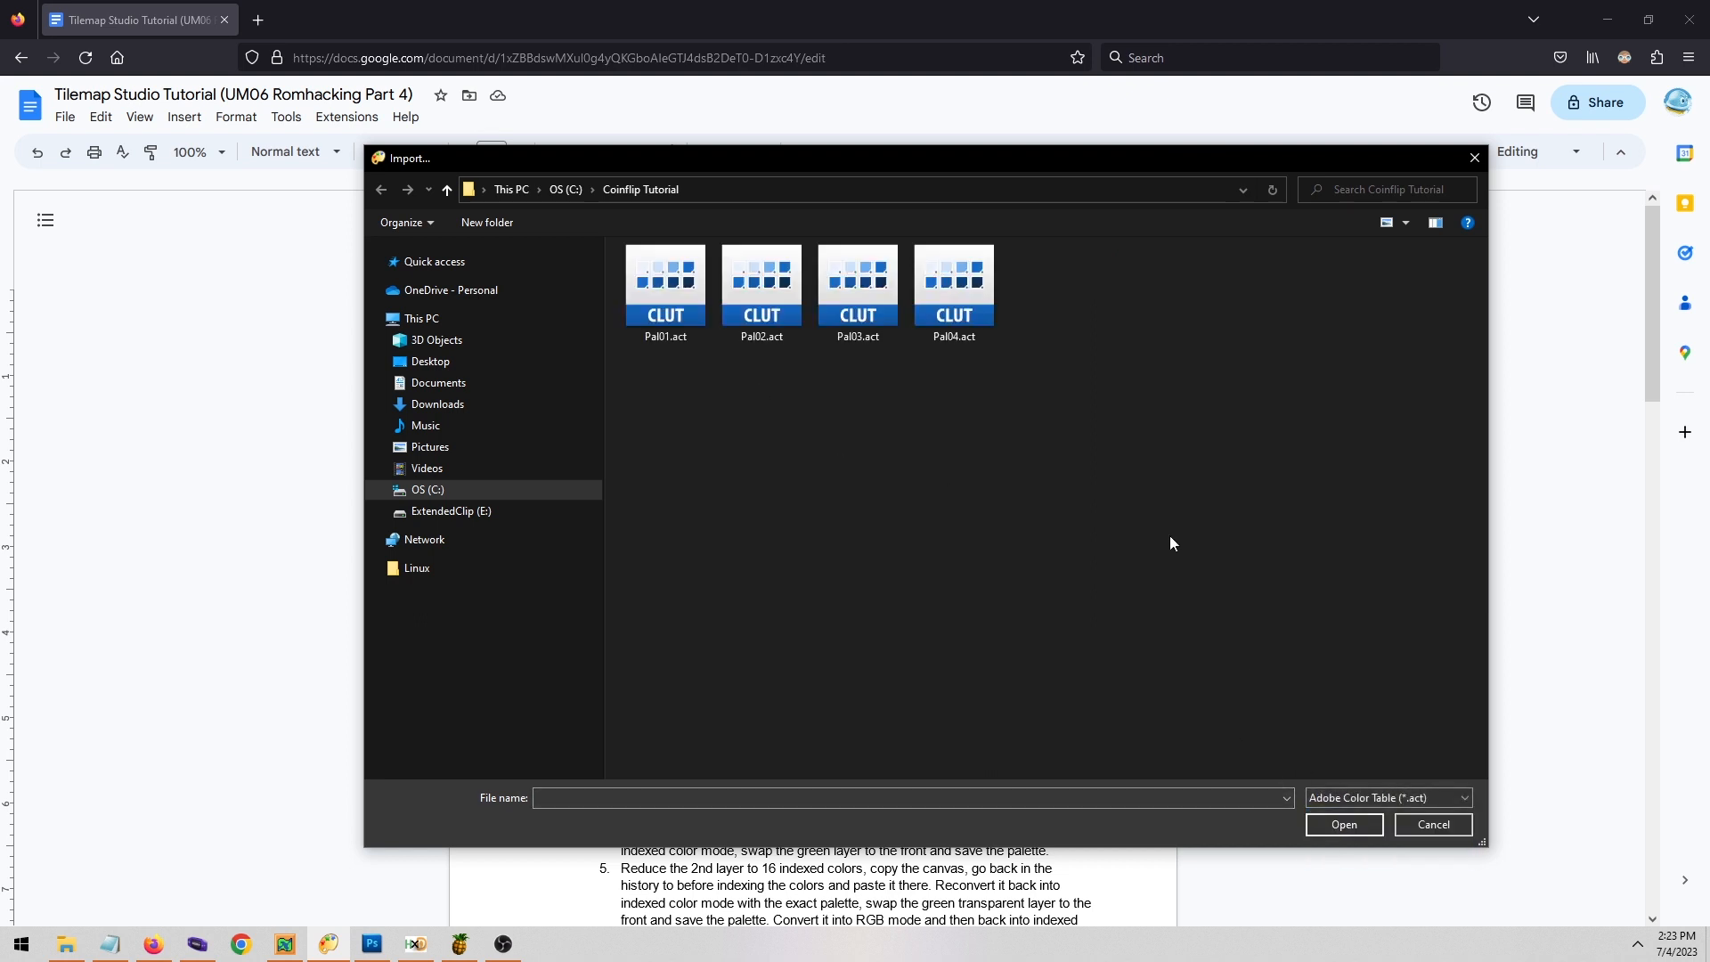
pyautogui.doubleClick(666, 291)
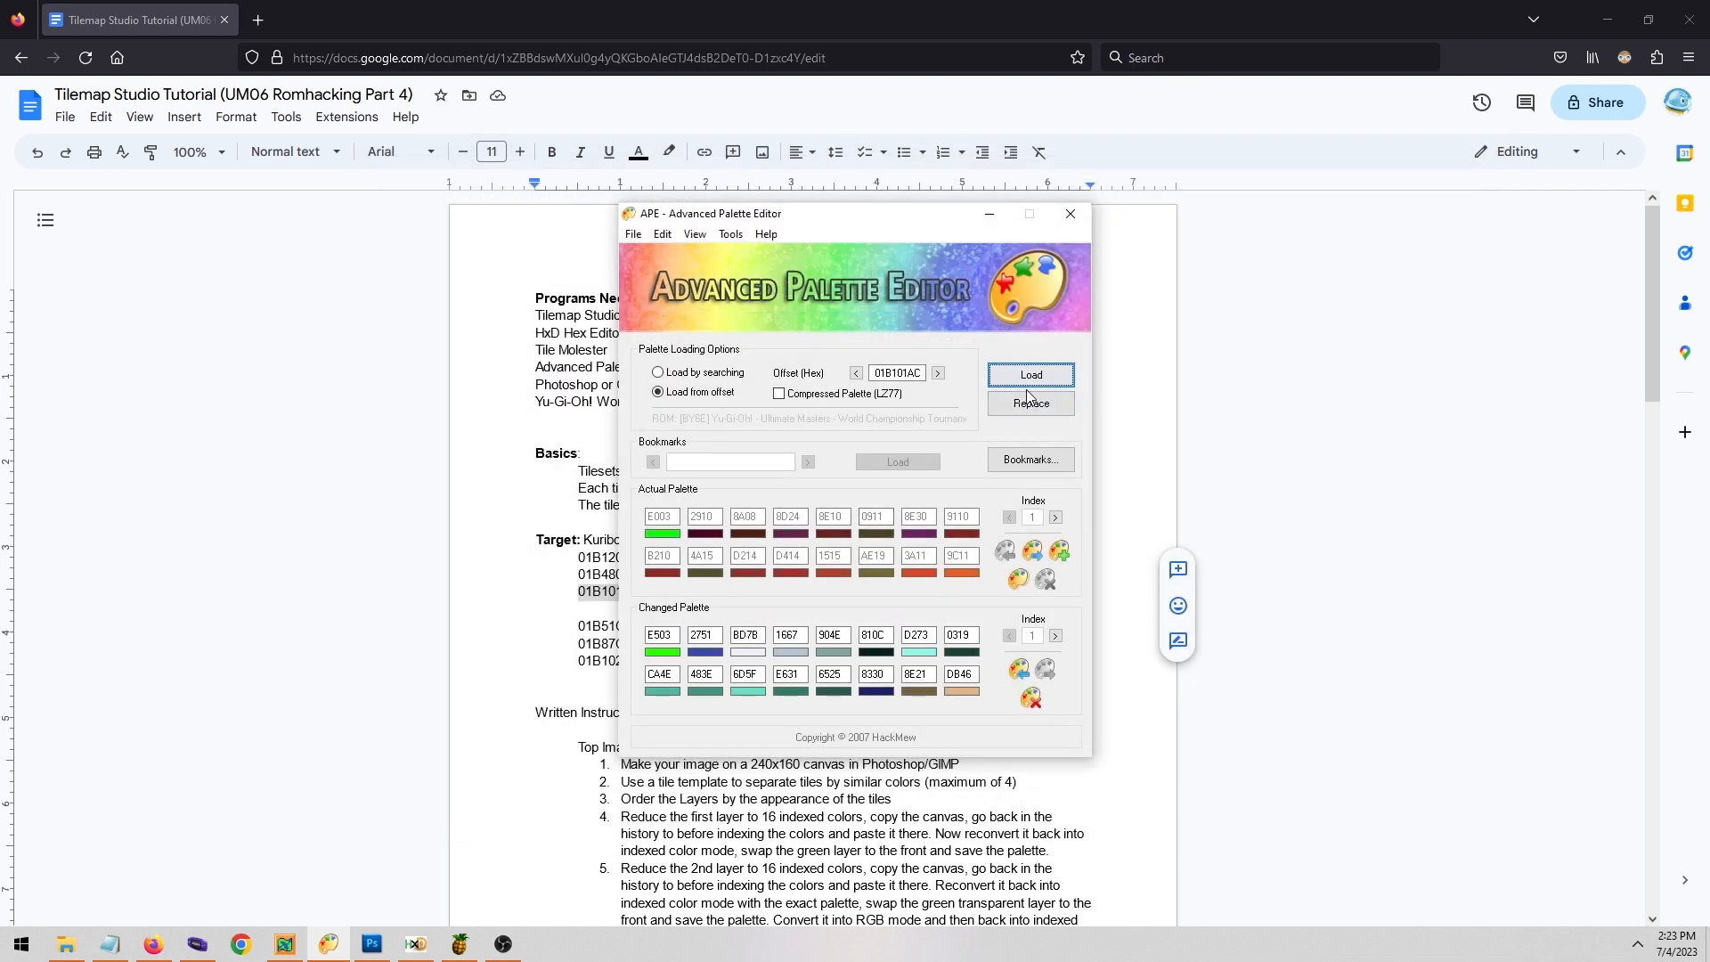
pyautogui.click(1031, 404)
# Advance to offset 01B101CC, import the Adobe Color Table Pal02.act and replace the ROM palette there.
pyautogui.click(938, 372)
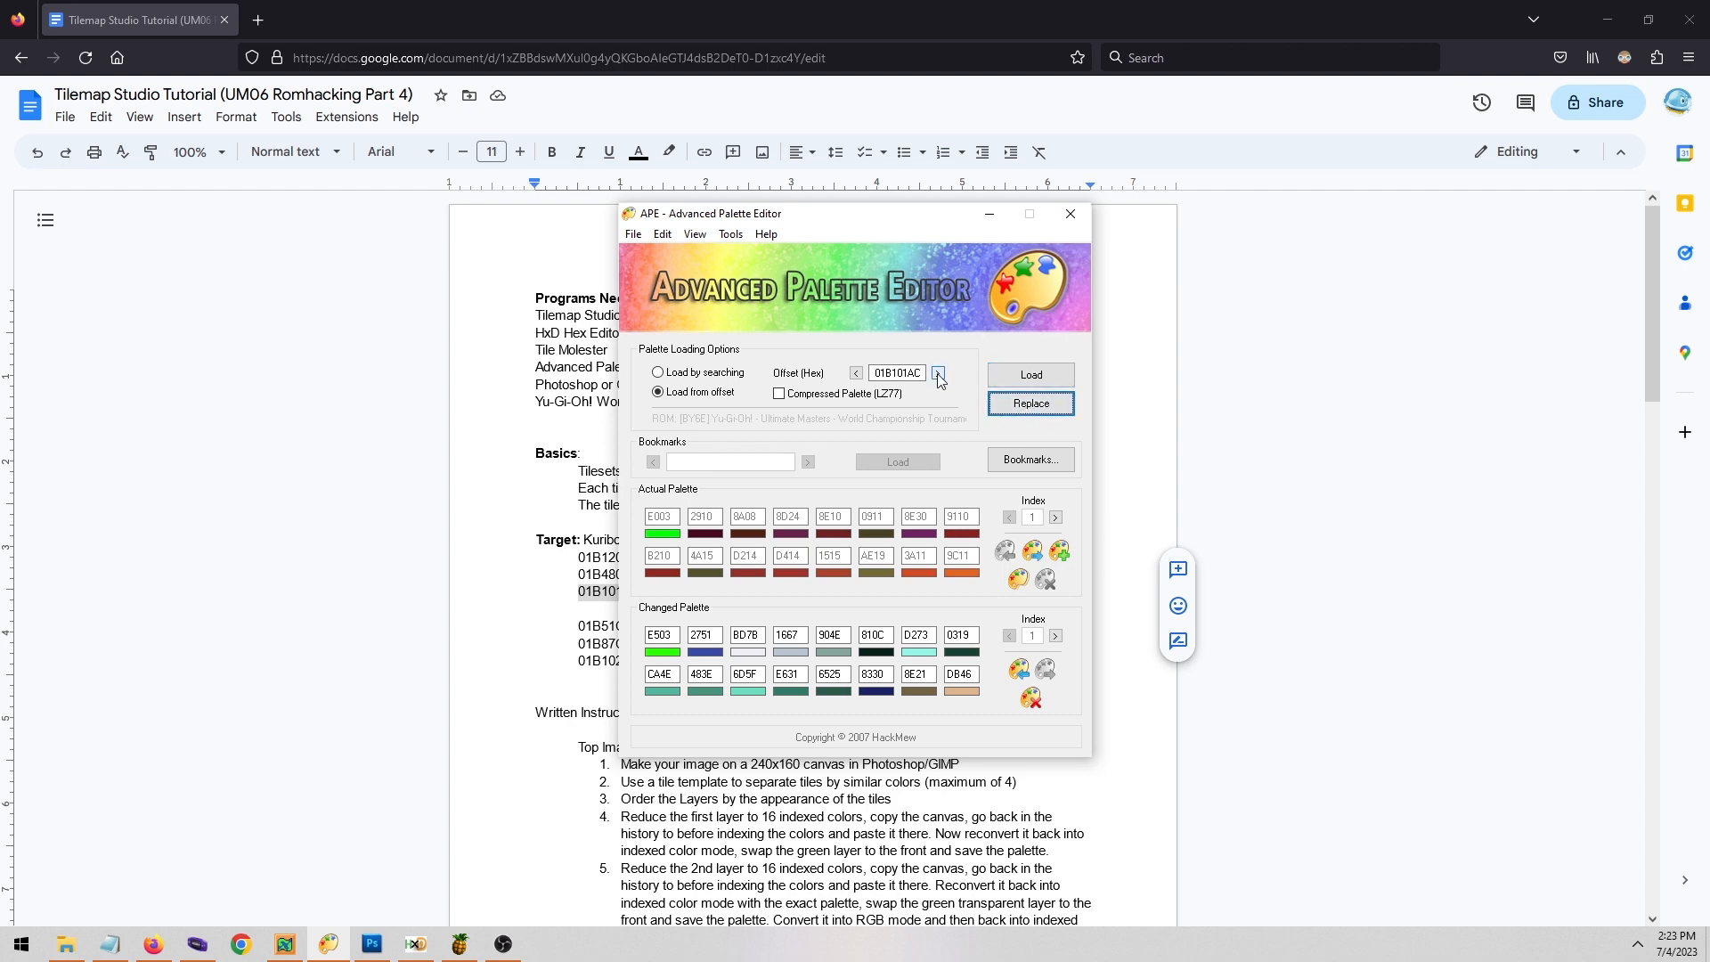
pyautogui.click(1020, 670)
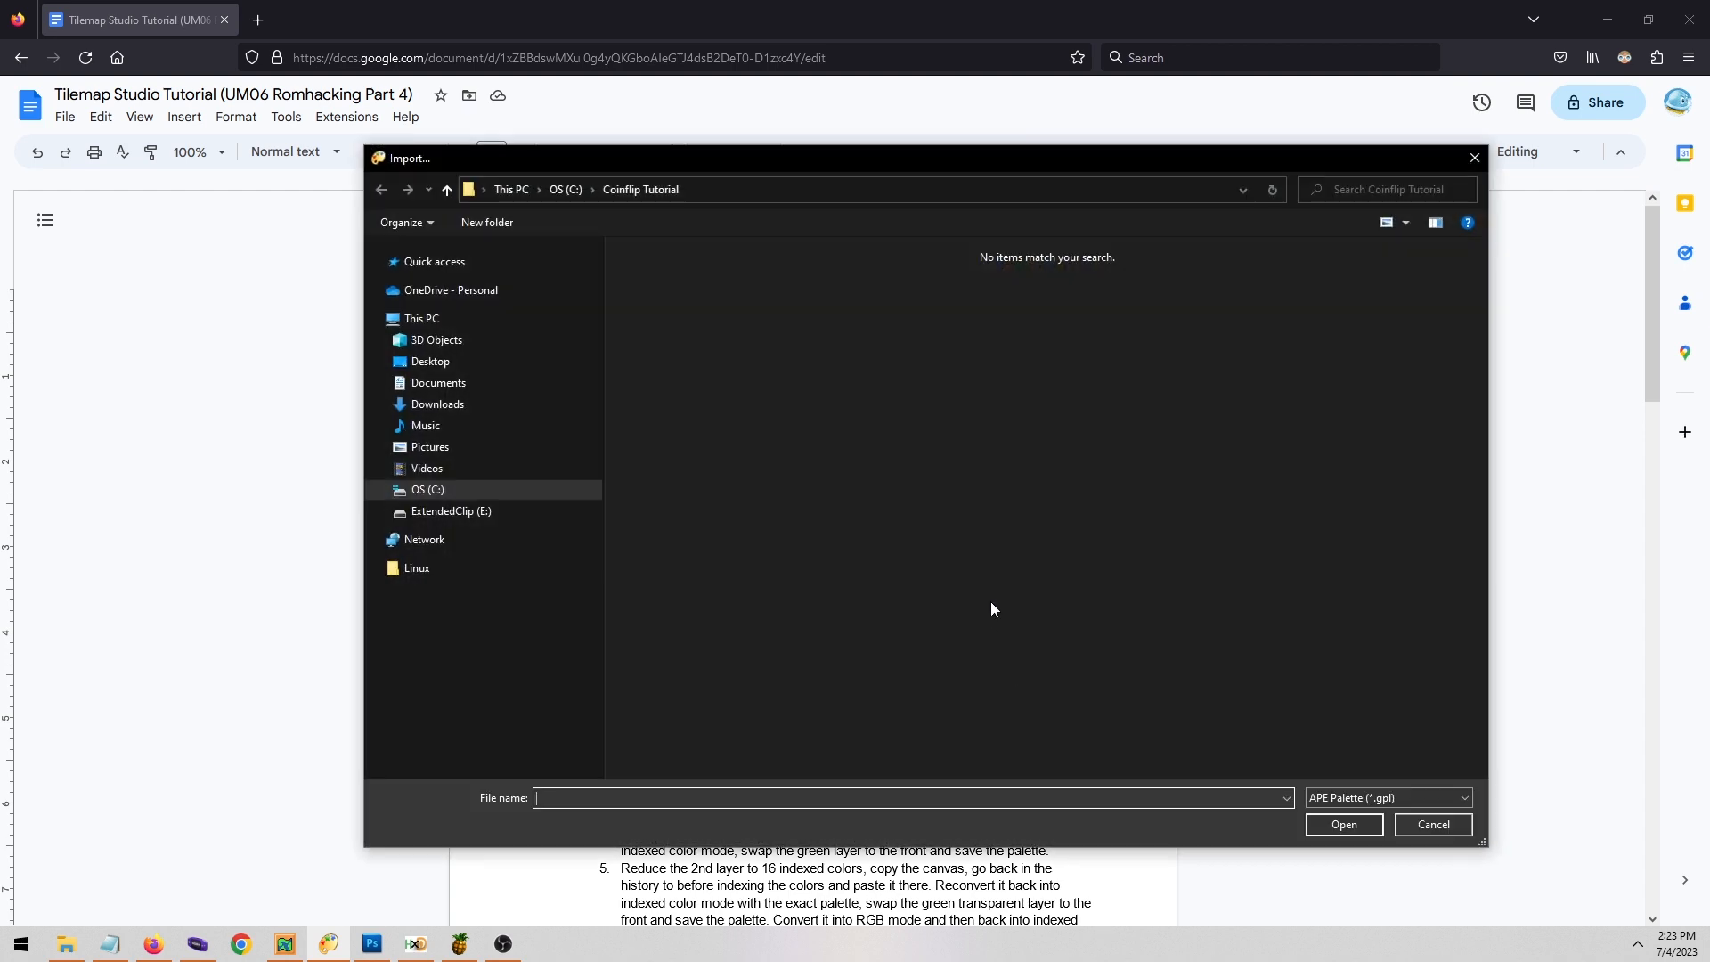
pyautogui.click(1336, 799)
pyautogui.click(1338, 816)
pyautogui.click(762, 303)
pyautogui.doubleClick(764, 312)
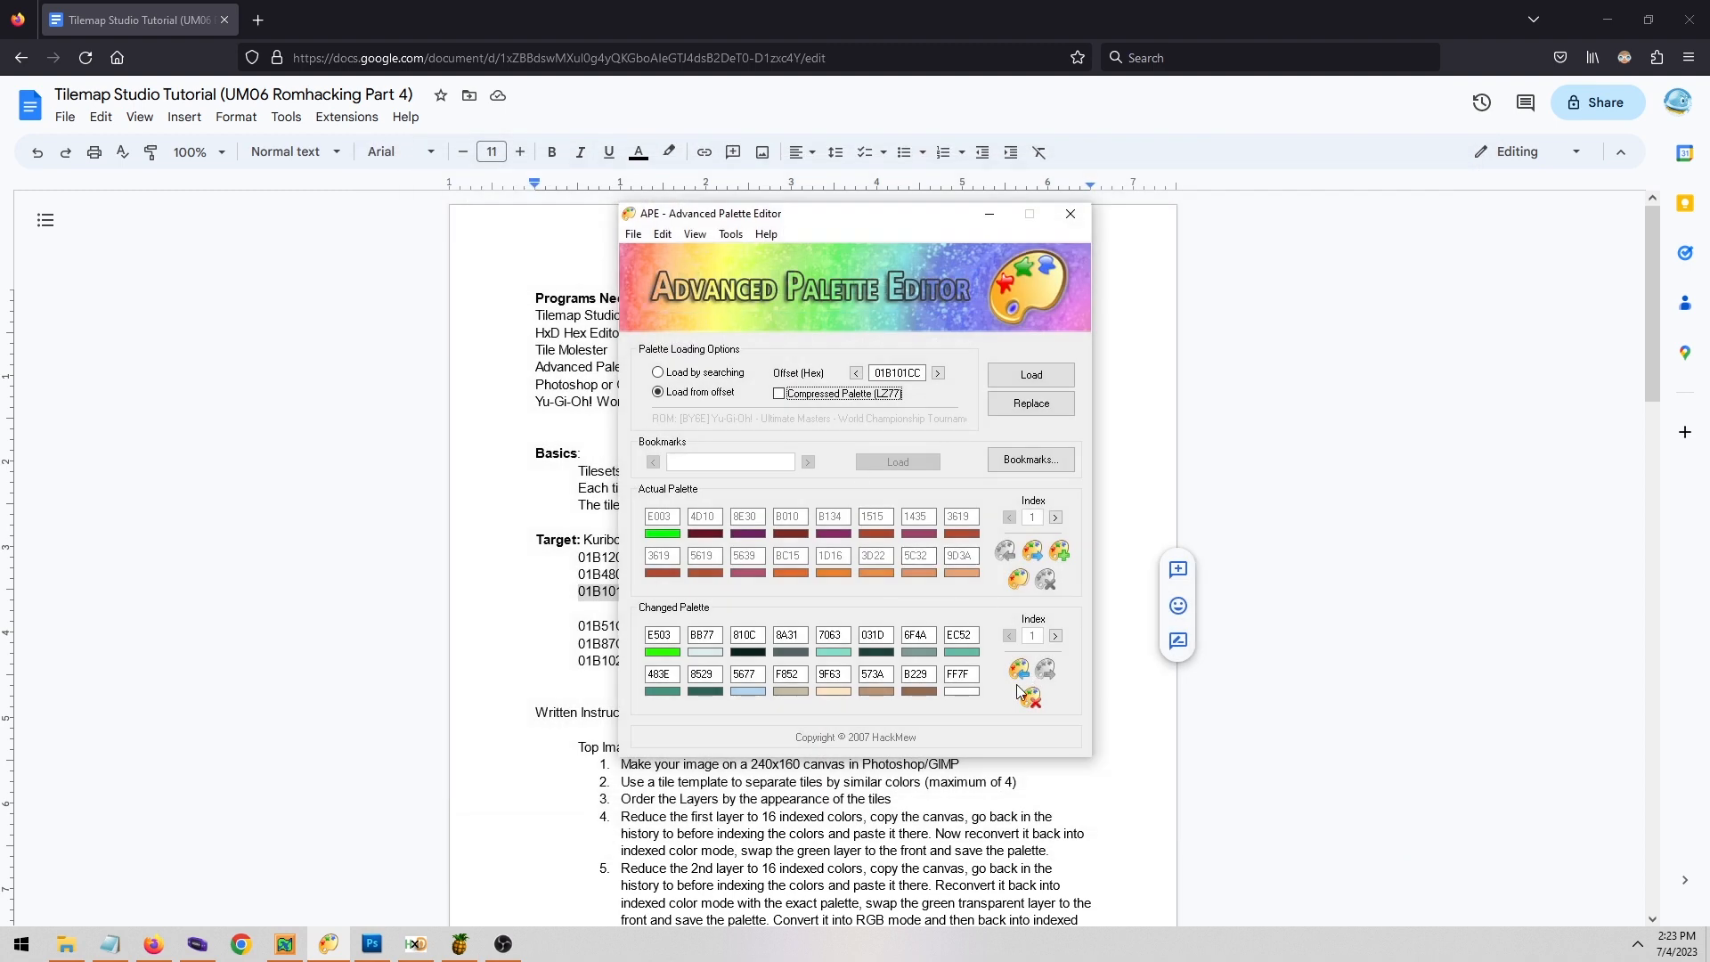
pyautogui.click(1033, 402)
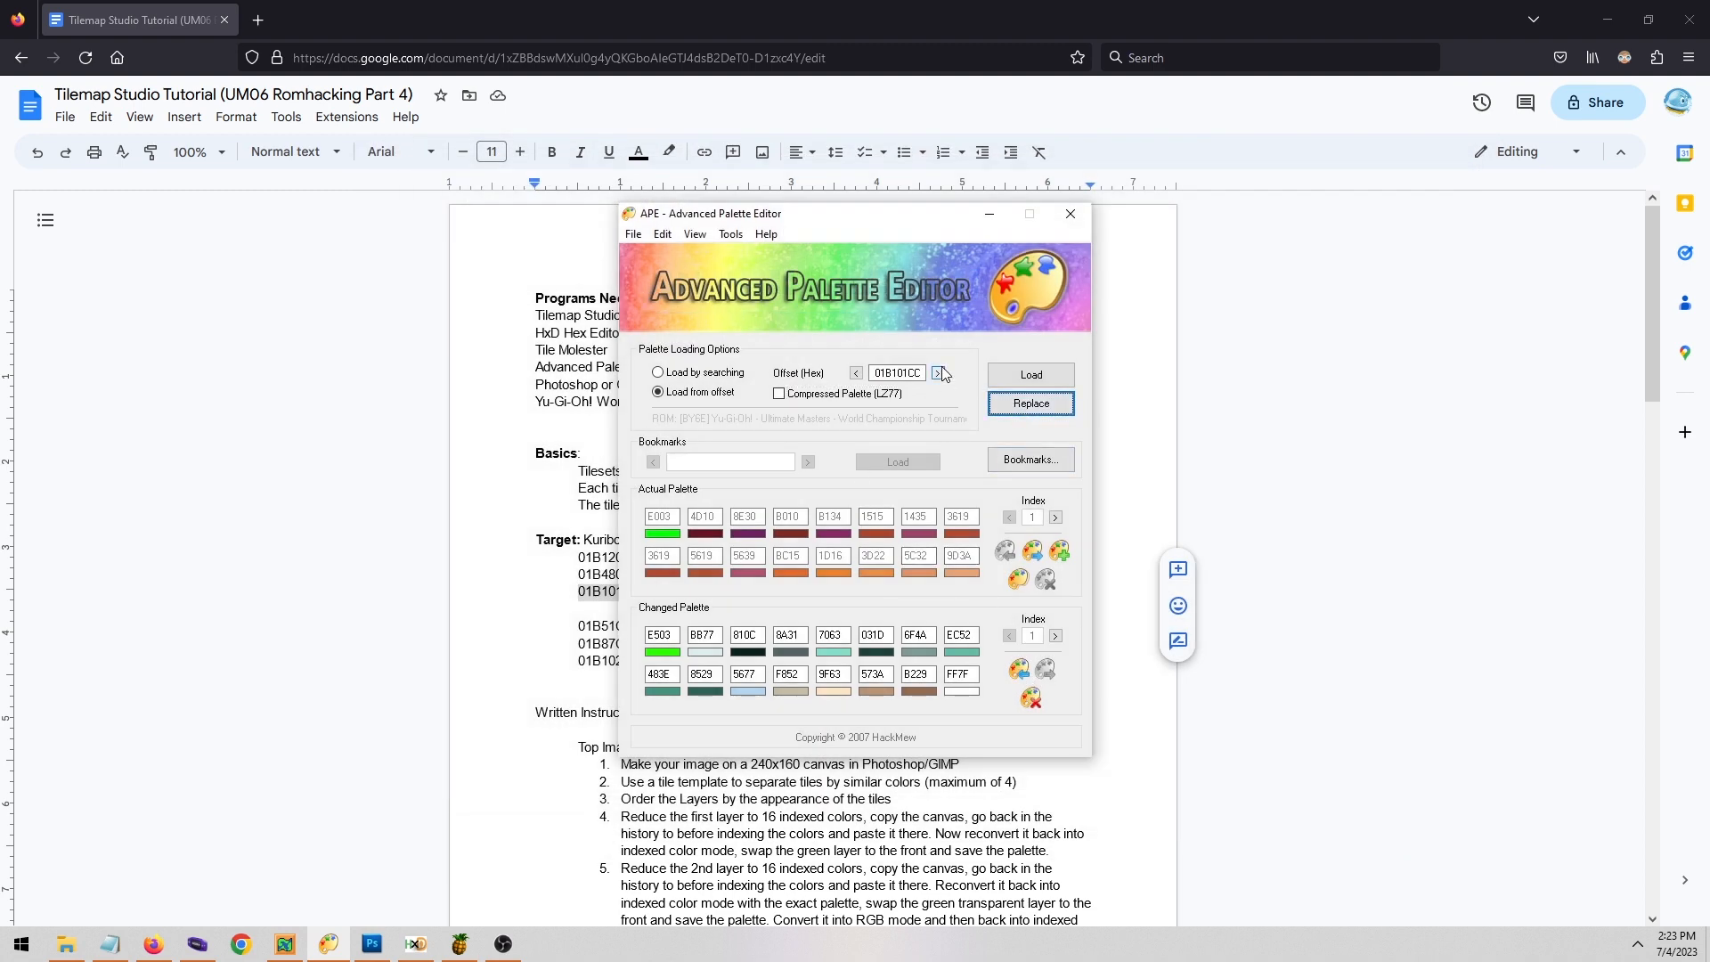
# Import the Adobe Color Table Pal03.act and replace the ROM palette at offset 01B101EC with it.
pyautogui.click(1019, 670)
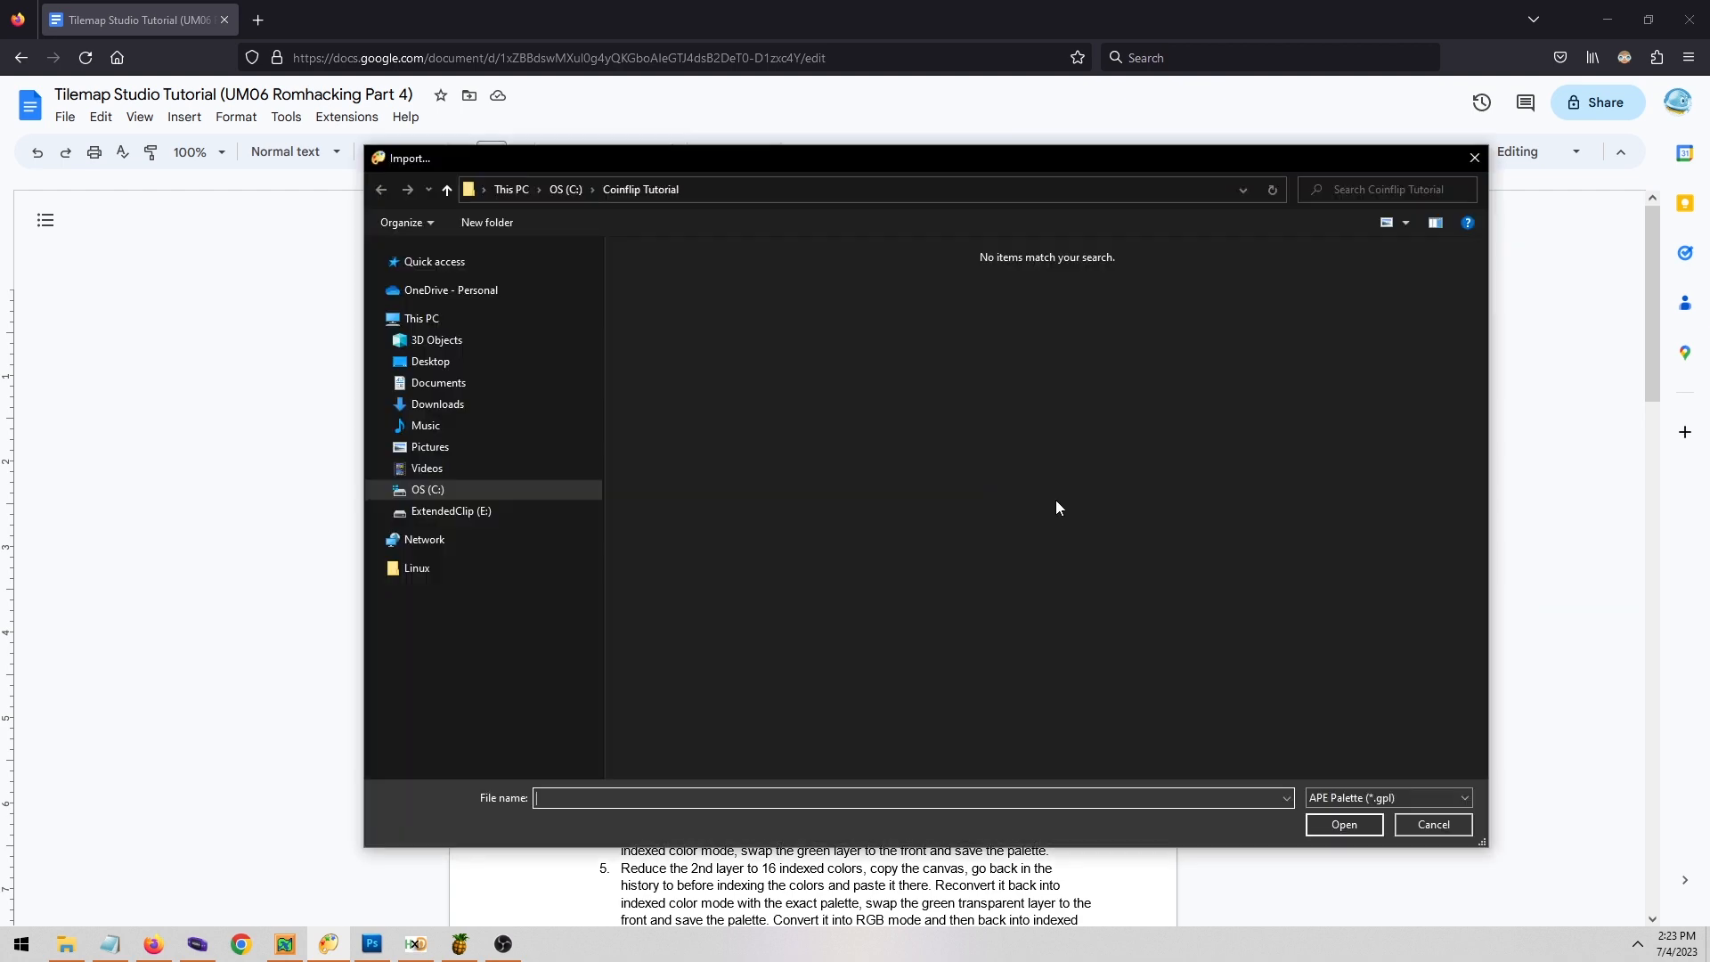
pyautogui.click(1345, 798)
pyautogui.click(1354, 828)
pyautogui.click(838, 290)
pyautogui.doubleClick(836, 289)
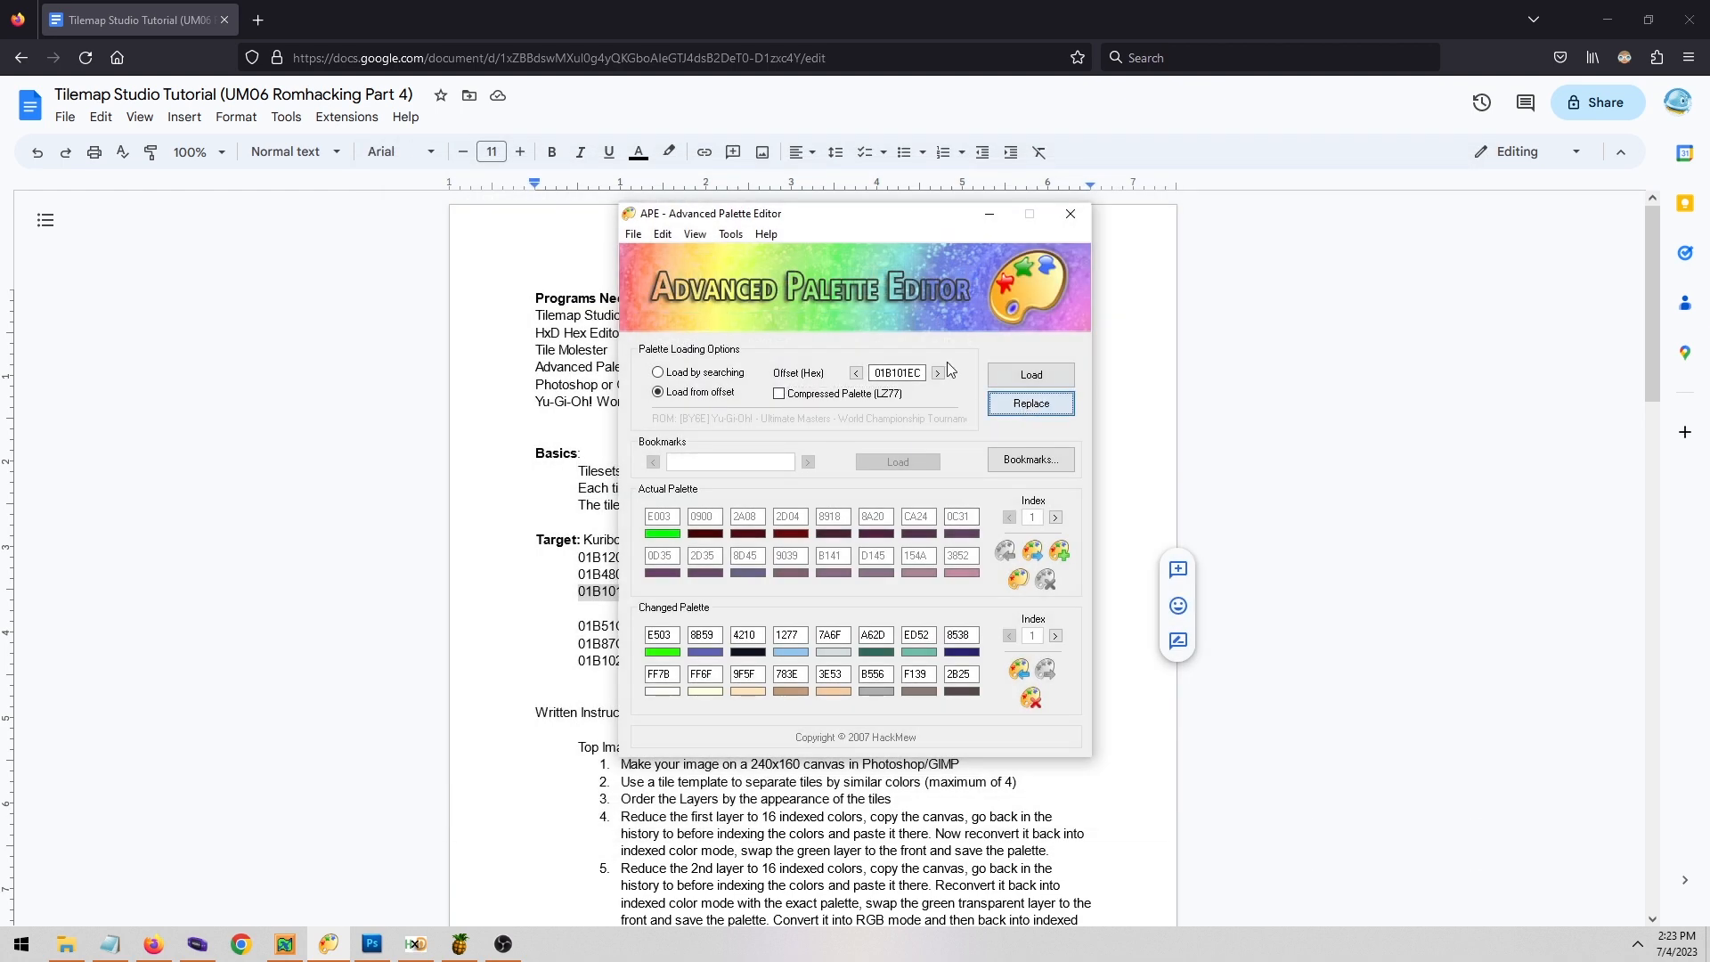
# Import the Adobe Color Table Pal04.act and replace the ROM palette at offset 01B1020C with it.
pyautogui.click(1018, 670)
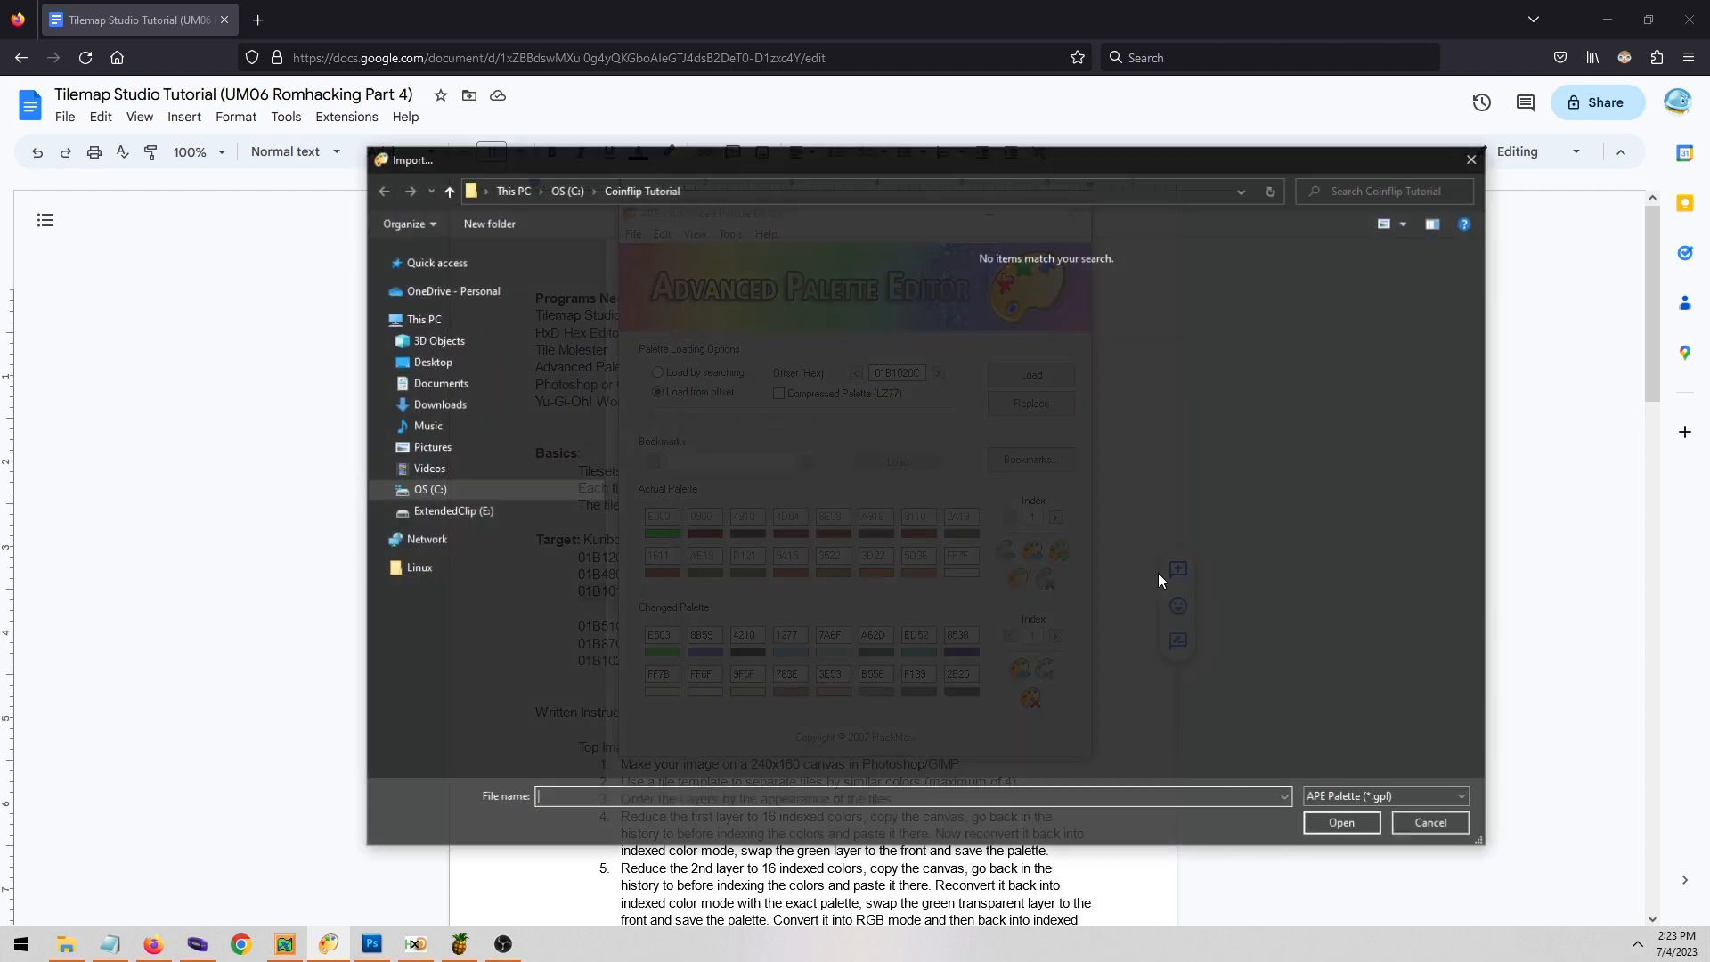
pyautogui.click(1343, 798)
pyautogui.click(1355, 826)
pyautogui.click(960, 287)
pyautogui.doubleClick(961, 286)
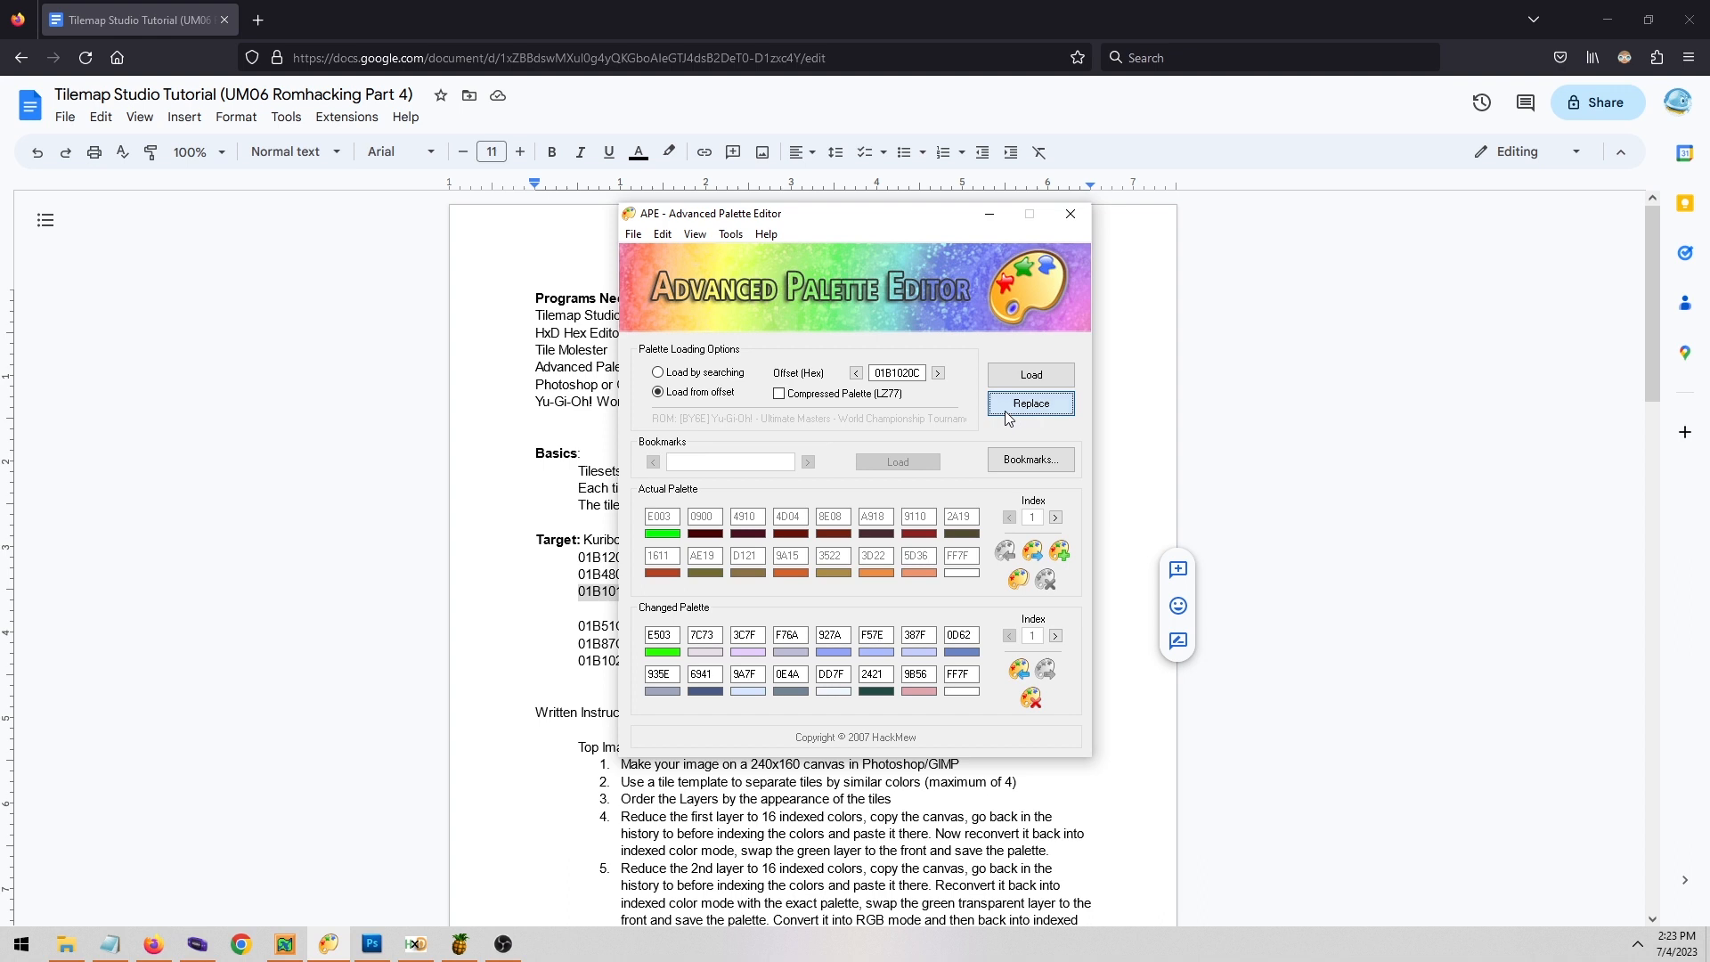
# Step back through the palette offsets to 01B101AC to check the replaced palettes.
pyautogui.click(856, 374)
pyautogui.click(855, 374)
pyautogui.click(855, 374)
pyautogui.click(855, 374)
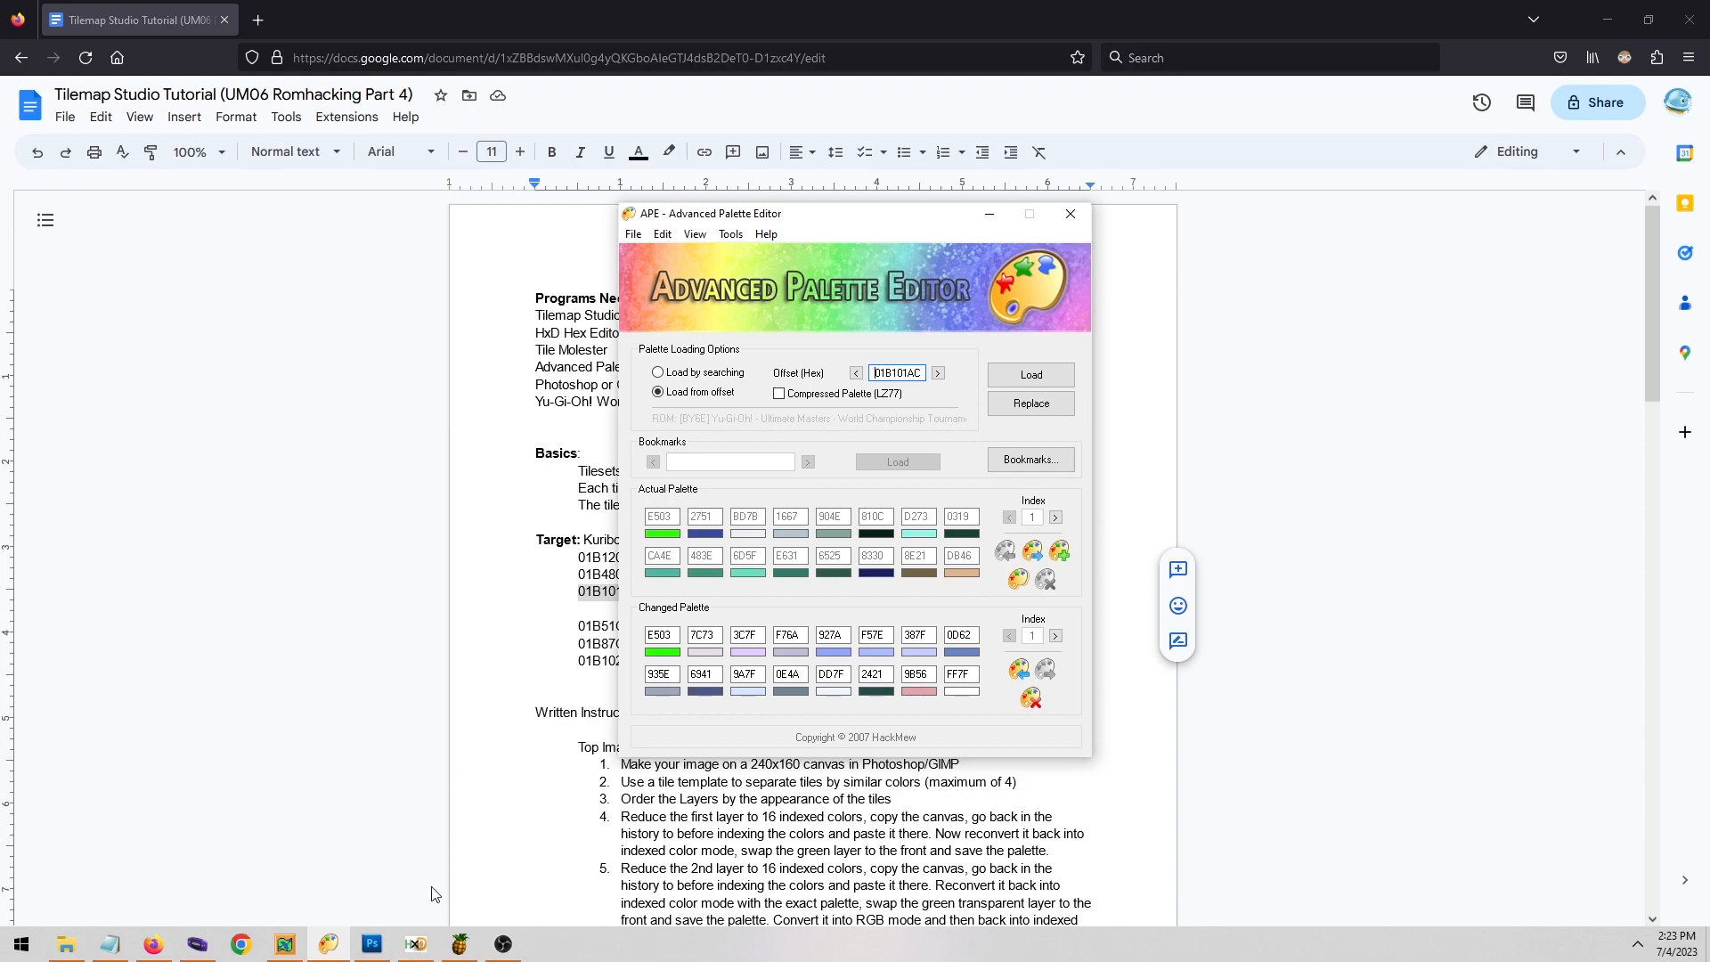
# Switch to HxD and open the Ultimate Masters 2006 ROM from the Coinflip Tutorial folder.
pyautogui.click(415, 943)
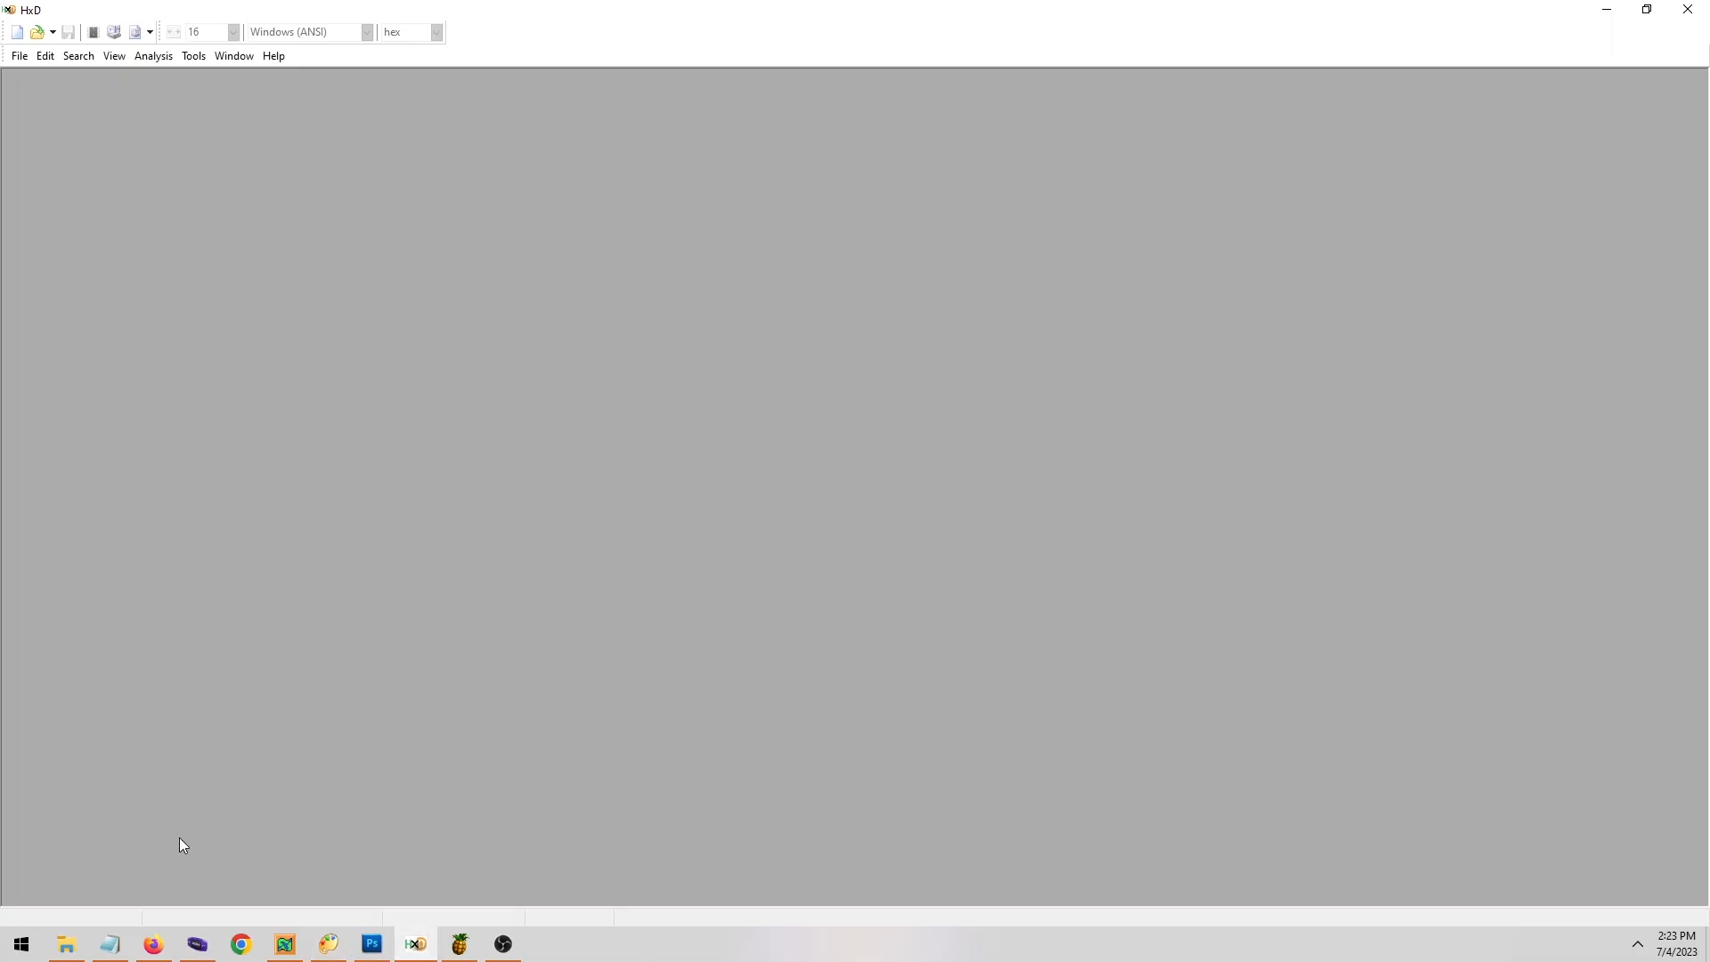
pyautogui.click(86, 942)
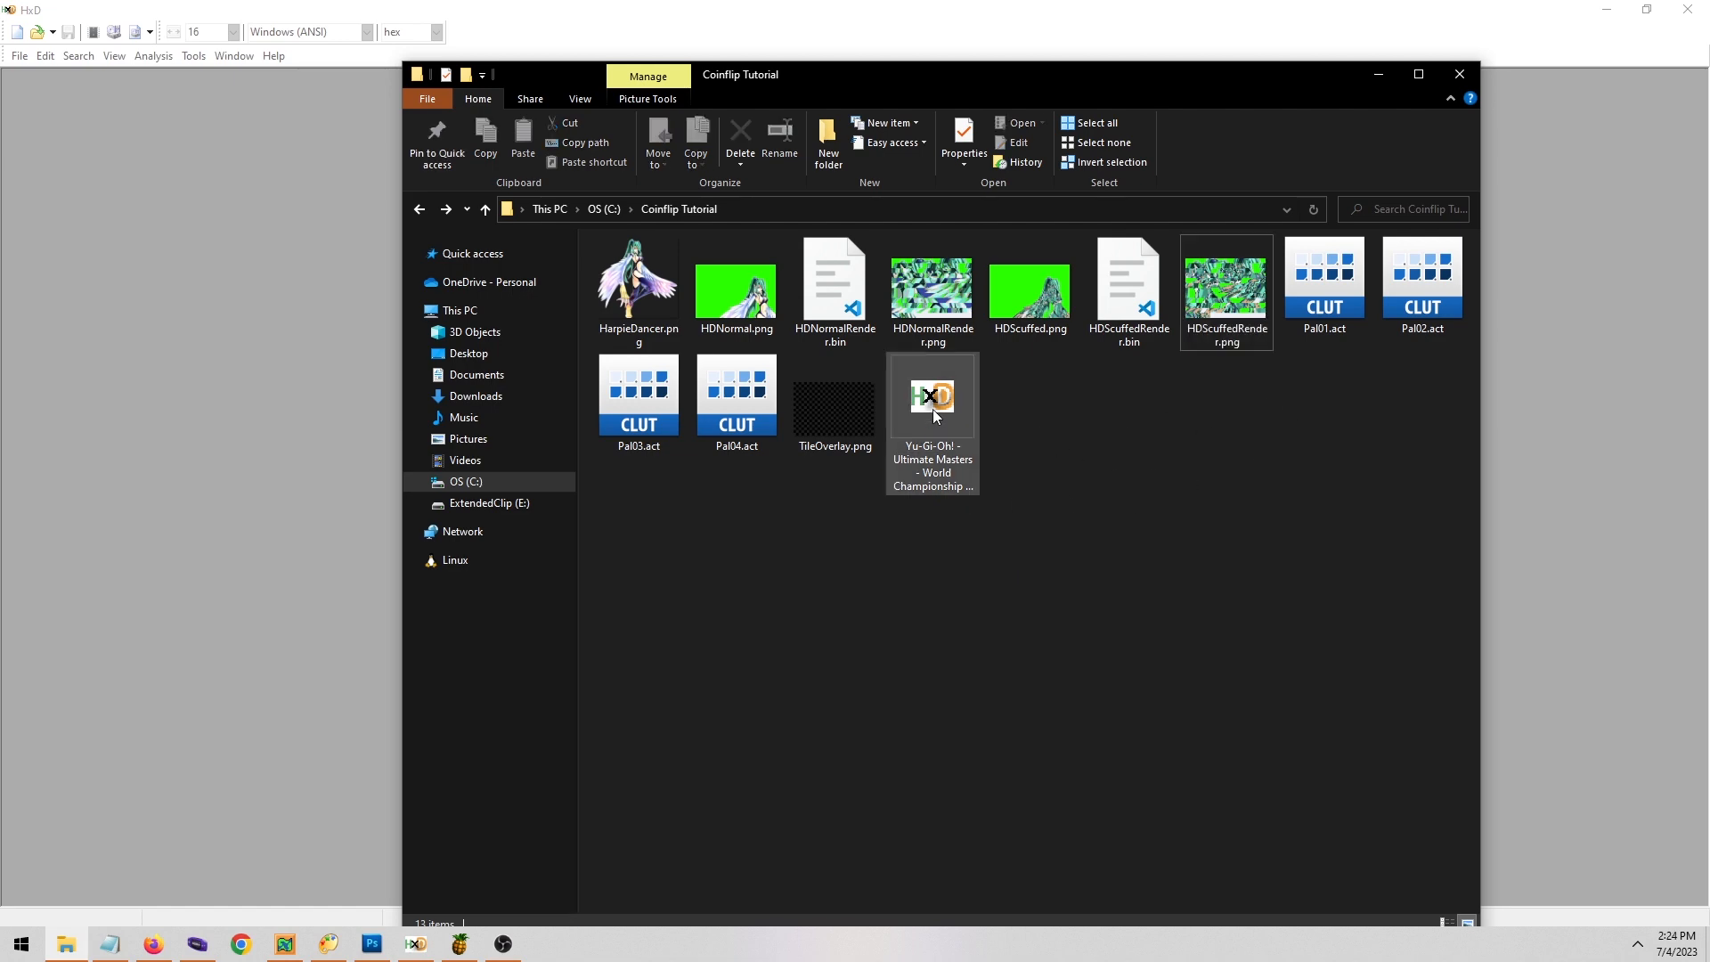
pyautogui.moveTo(945, 403); pyautogui.dragTo(218, 363)
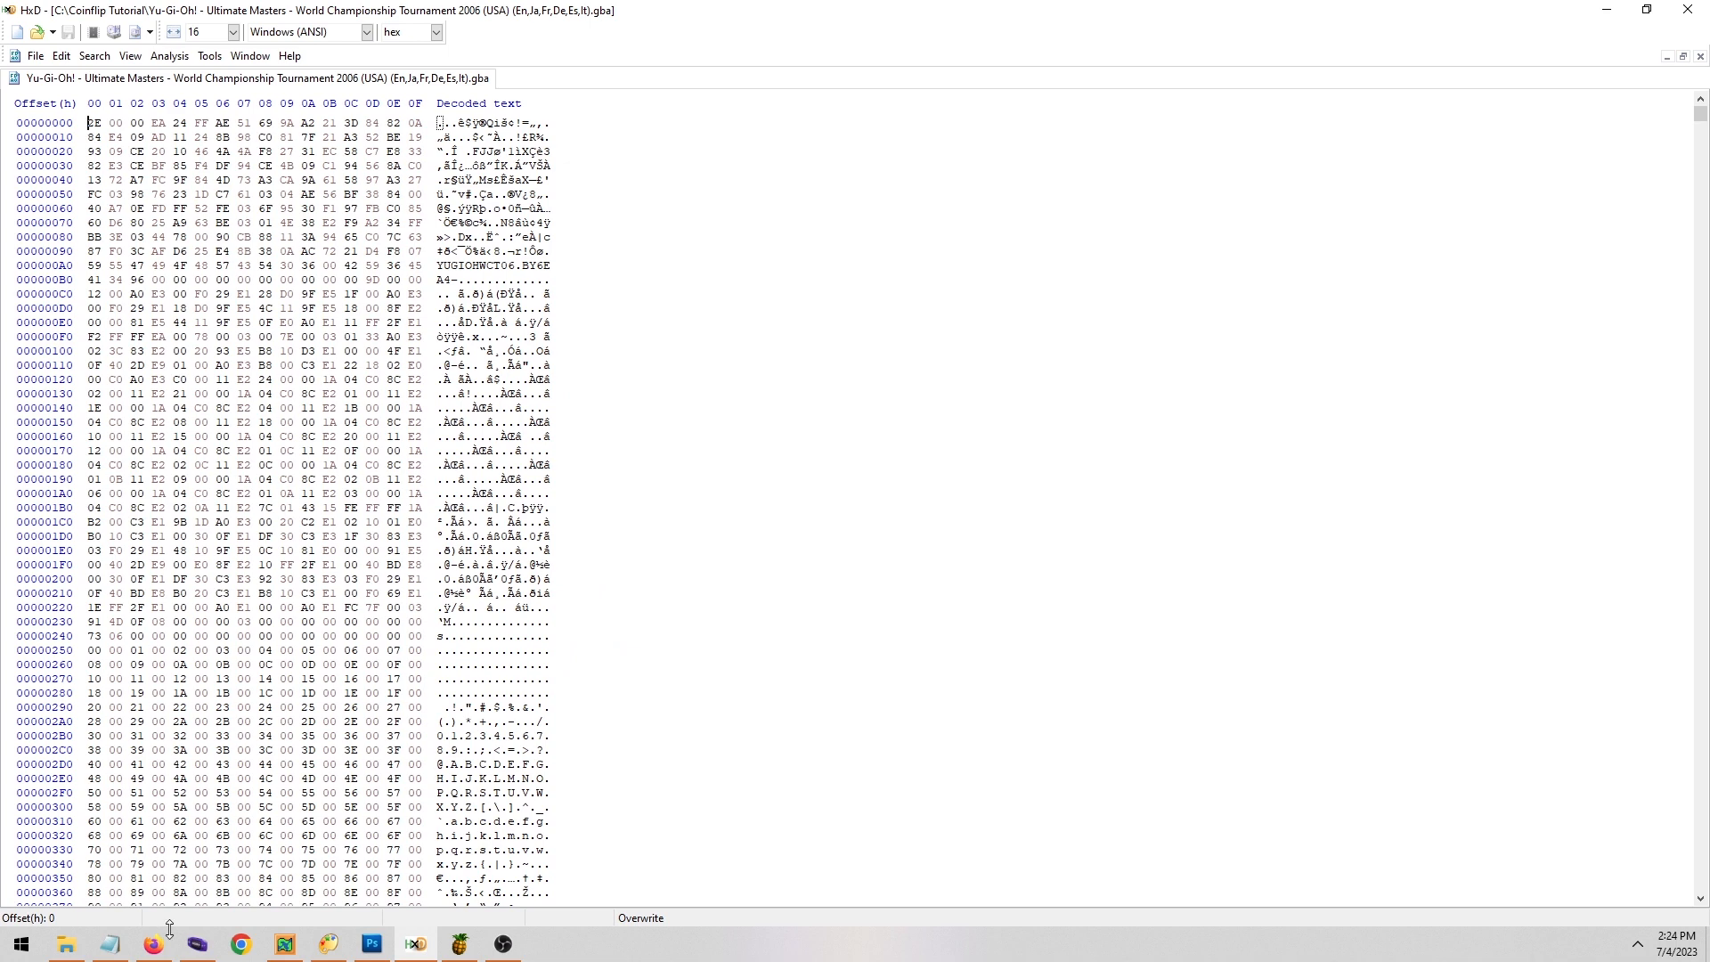
# Copy the top image tile map offset 01B4800C from the tutorial document in Firefox.
pyautogui.click(155, 942)
pyautogui.moveTo(640, 574); pyautogui.dragTo(567, 581)
pyautogui.hotkey('ctrl', 'c')
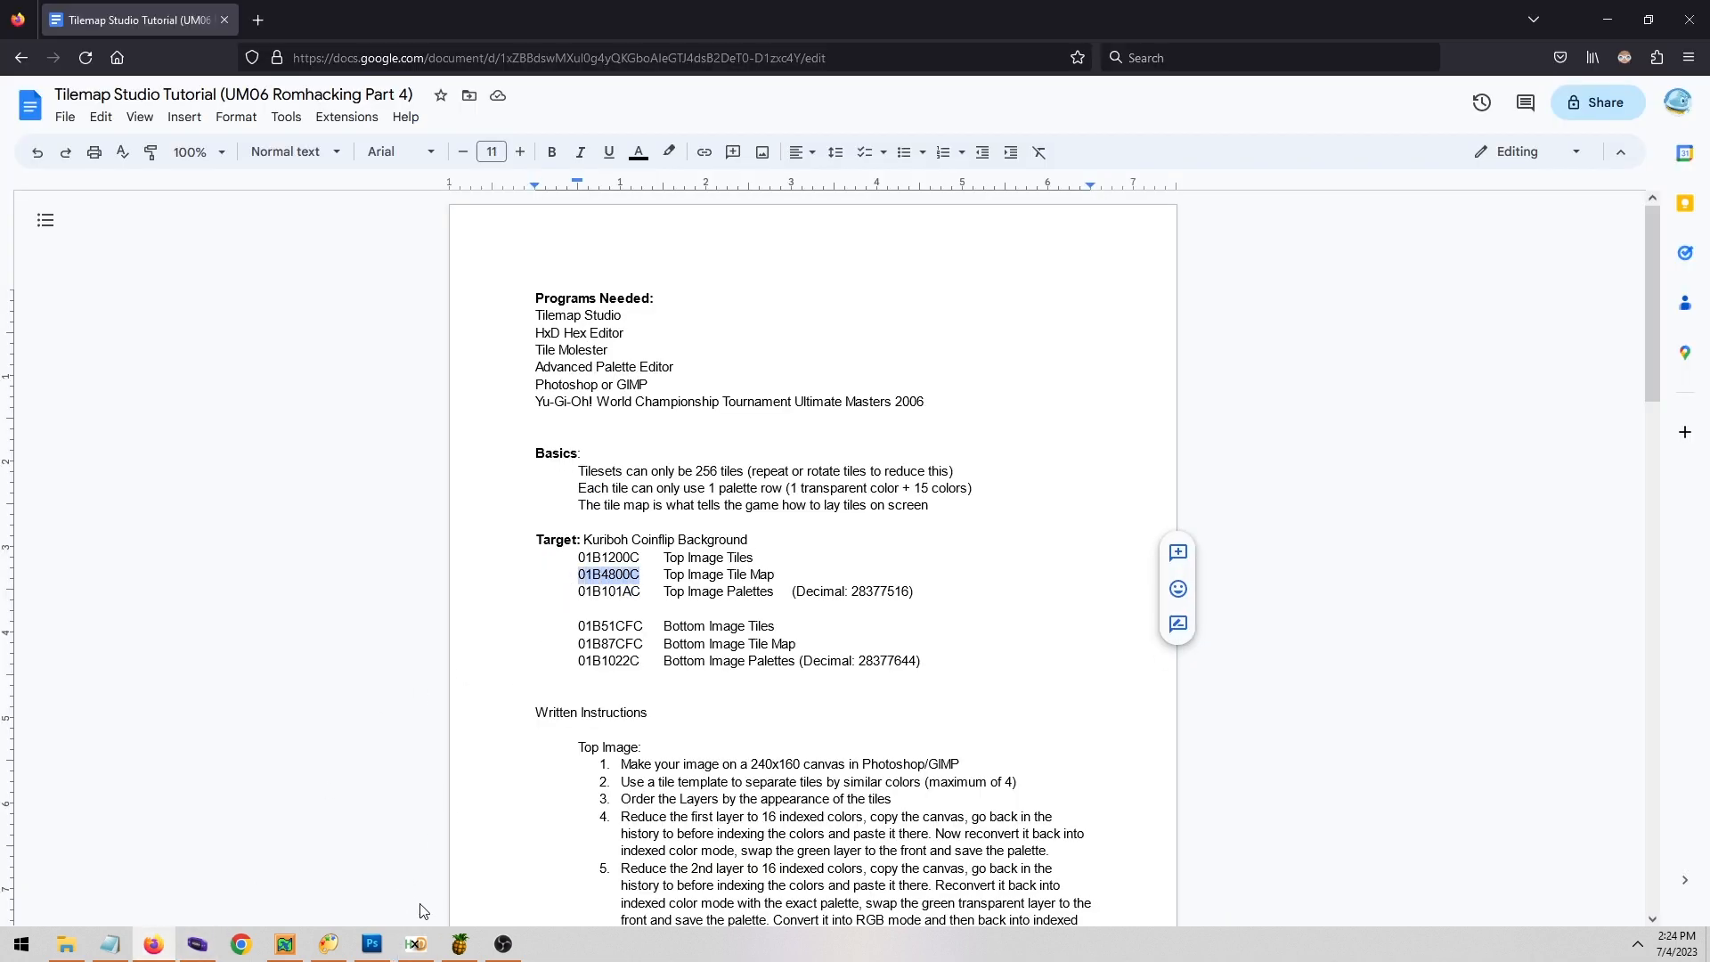
# Switch to HxD and go to the top image tile map offset 01B4800C in the ROM.
pyautogui.click(415, 943)
pyautogui.hotkey('ctrl', 'g')
pyautogui.hotkey('ctrl', 'v')
pyautogui.click(847, 550)
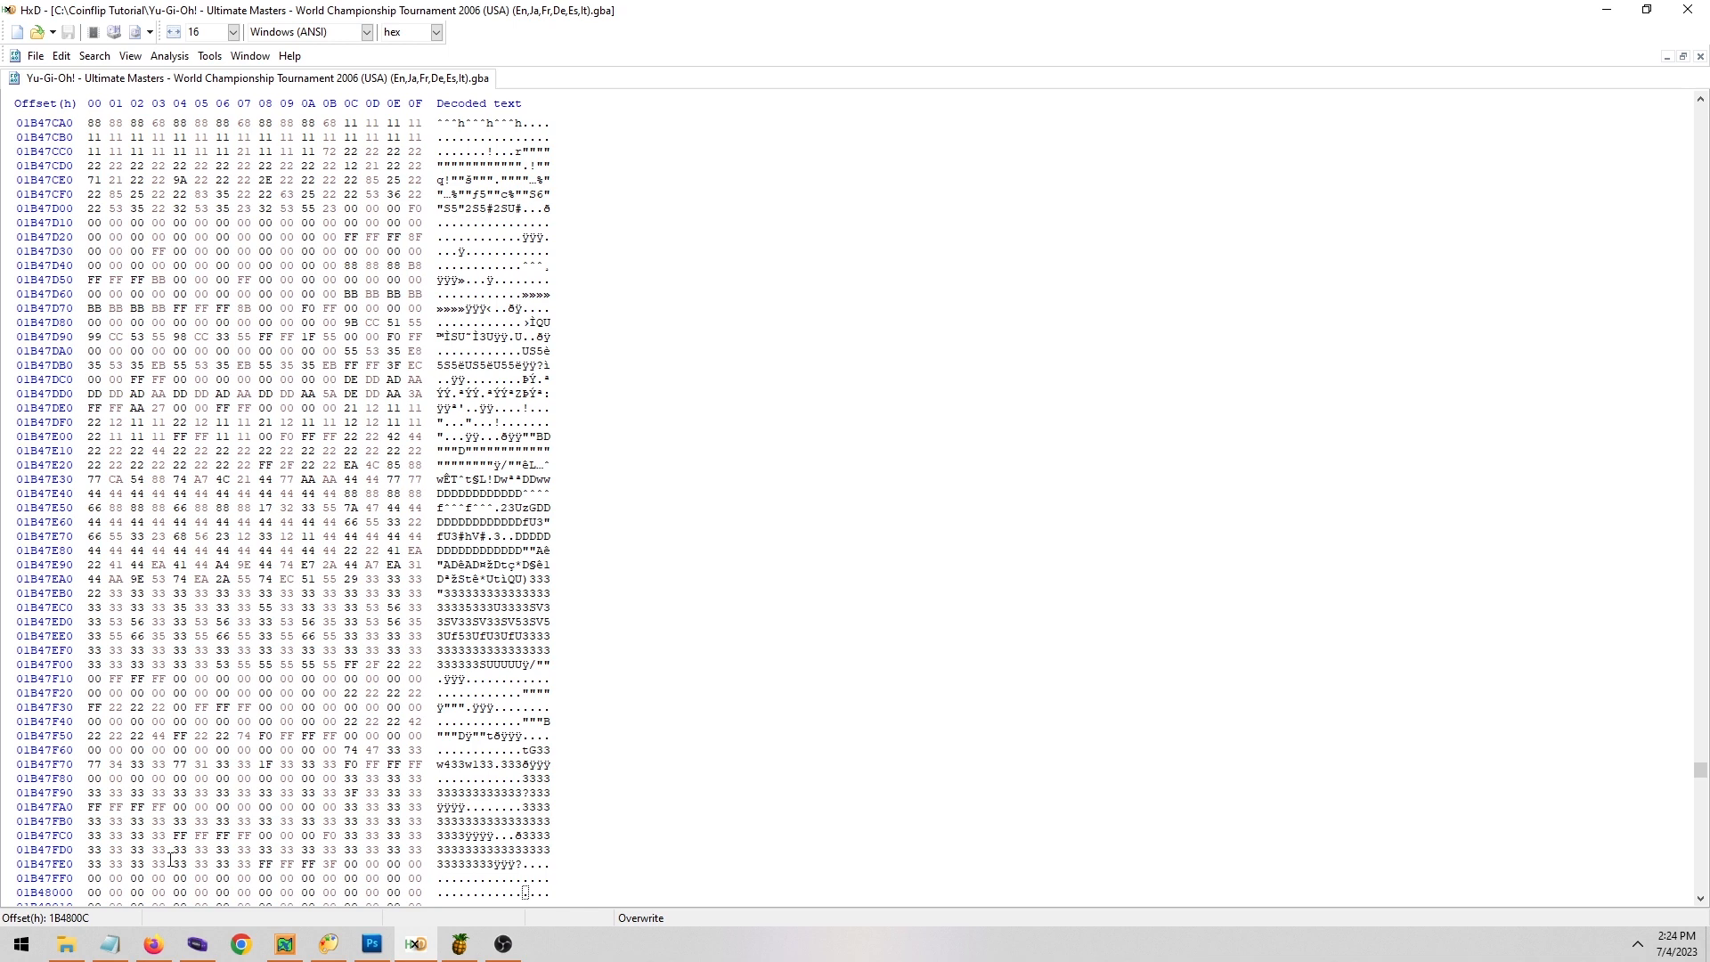
# Open HDNormalRender.bin from the Coinflip Tutorial folder in HxD and copy its entire contents.
pyautogui.click(66, 943)
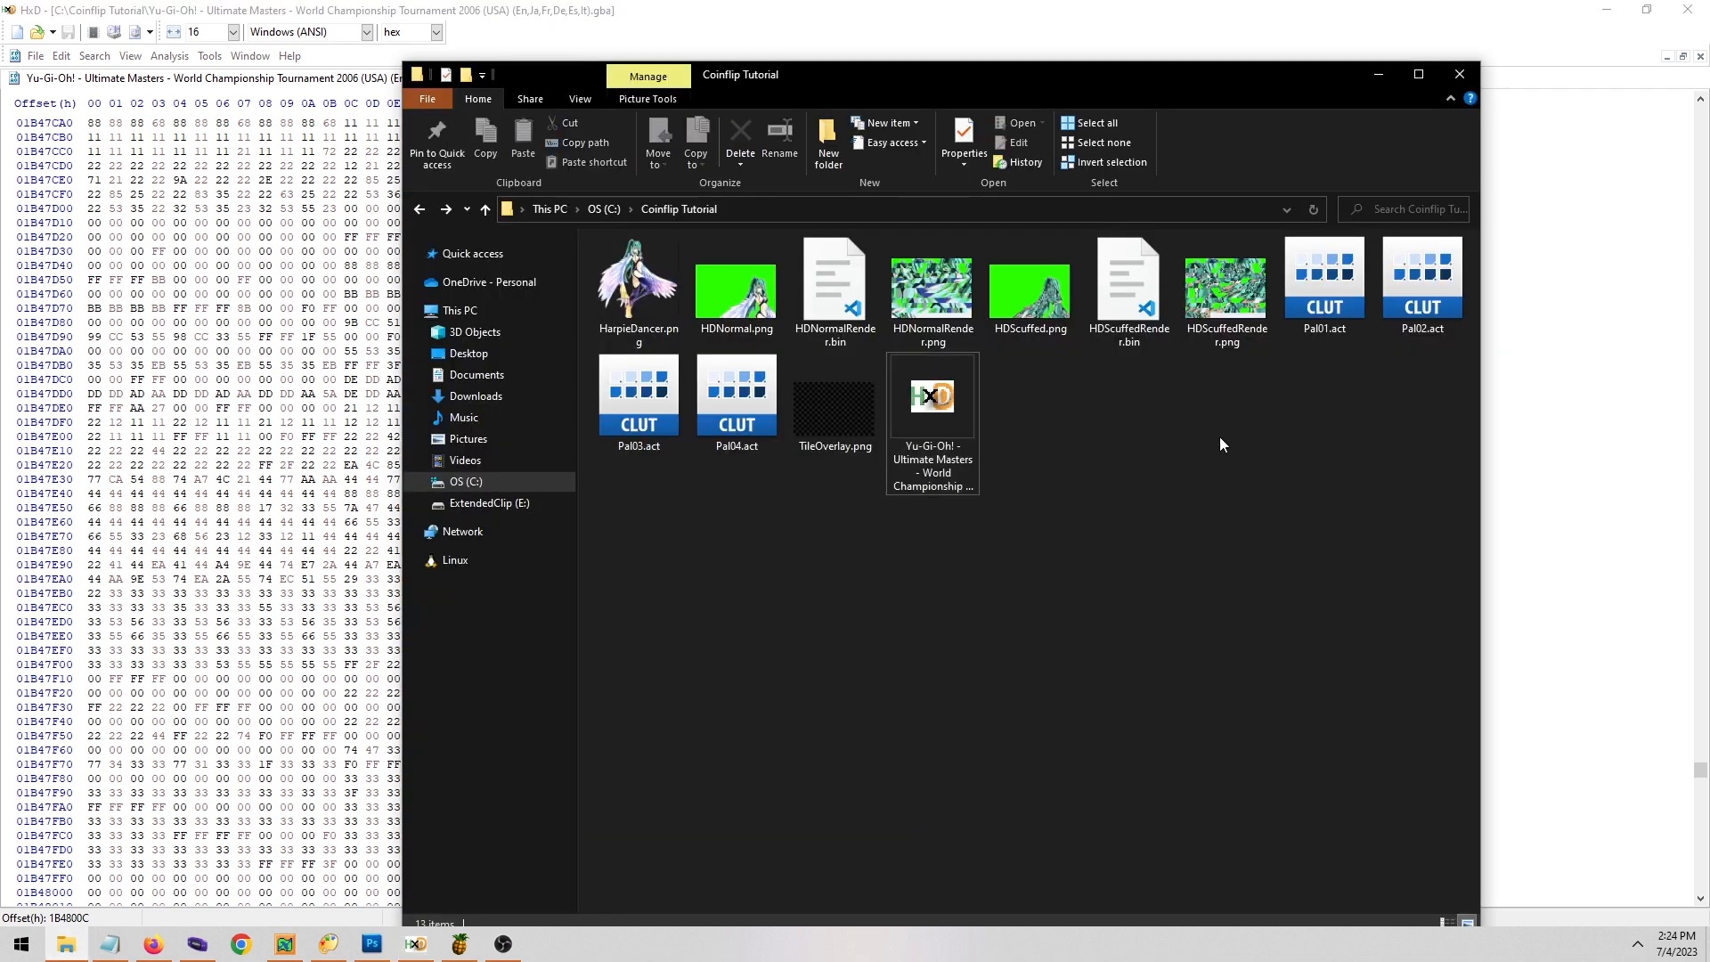
pyautogui.click(828, 260)
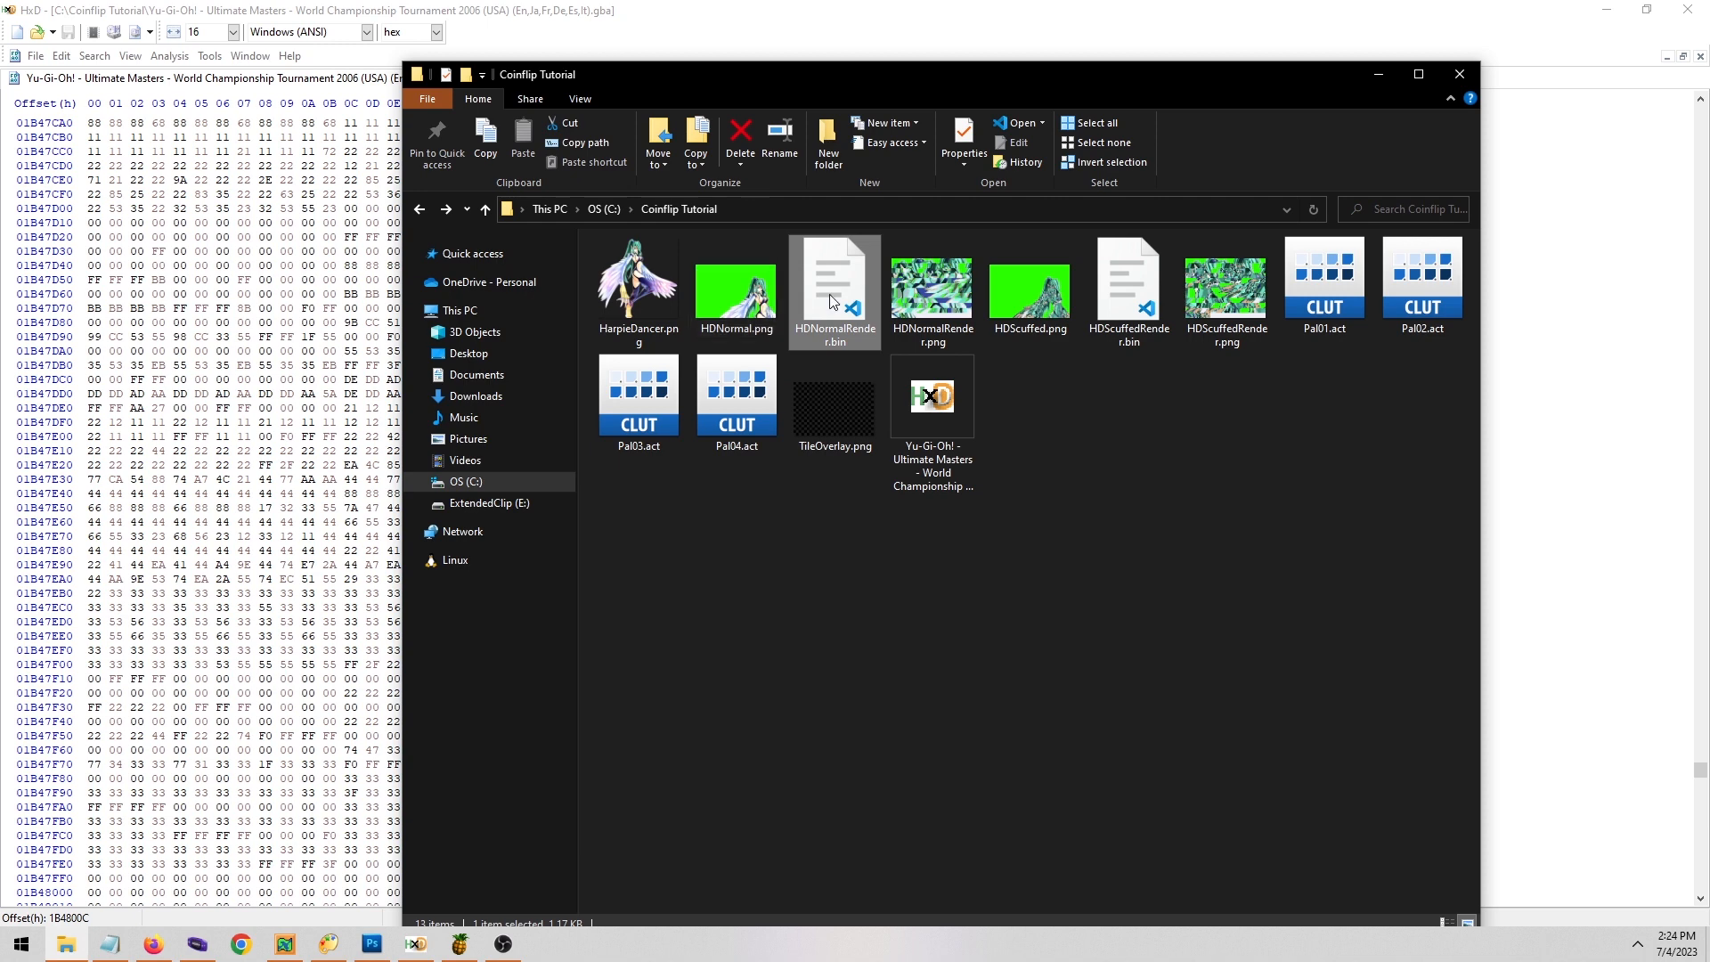
pyautogui.rightClick(841, 281)
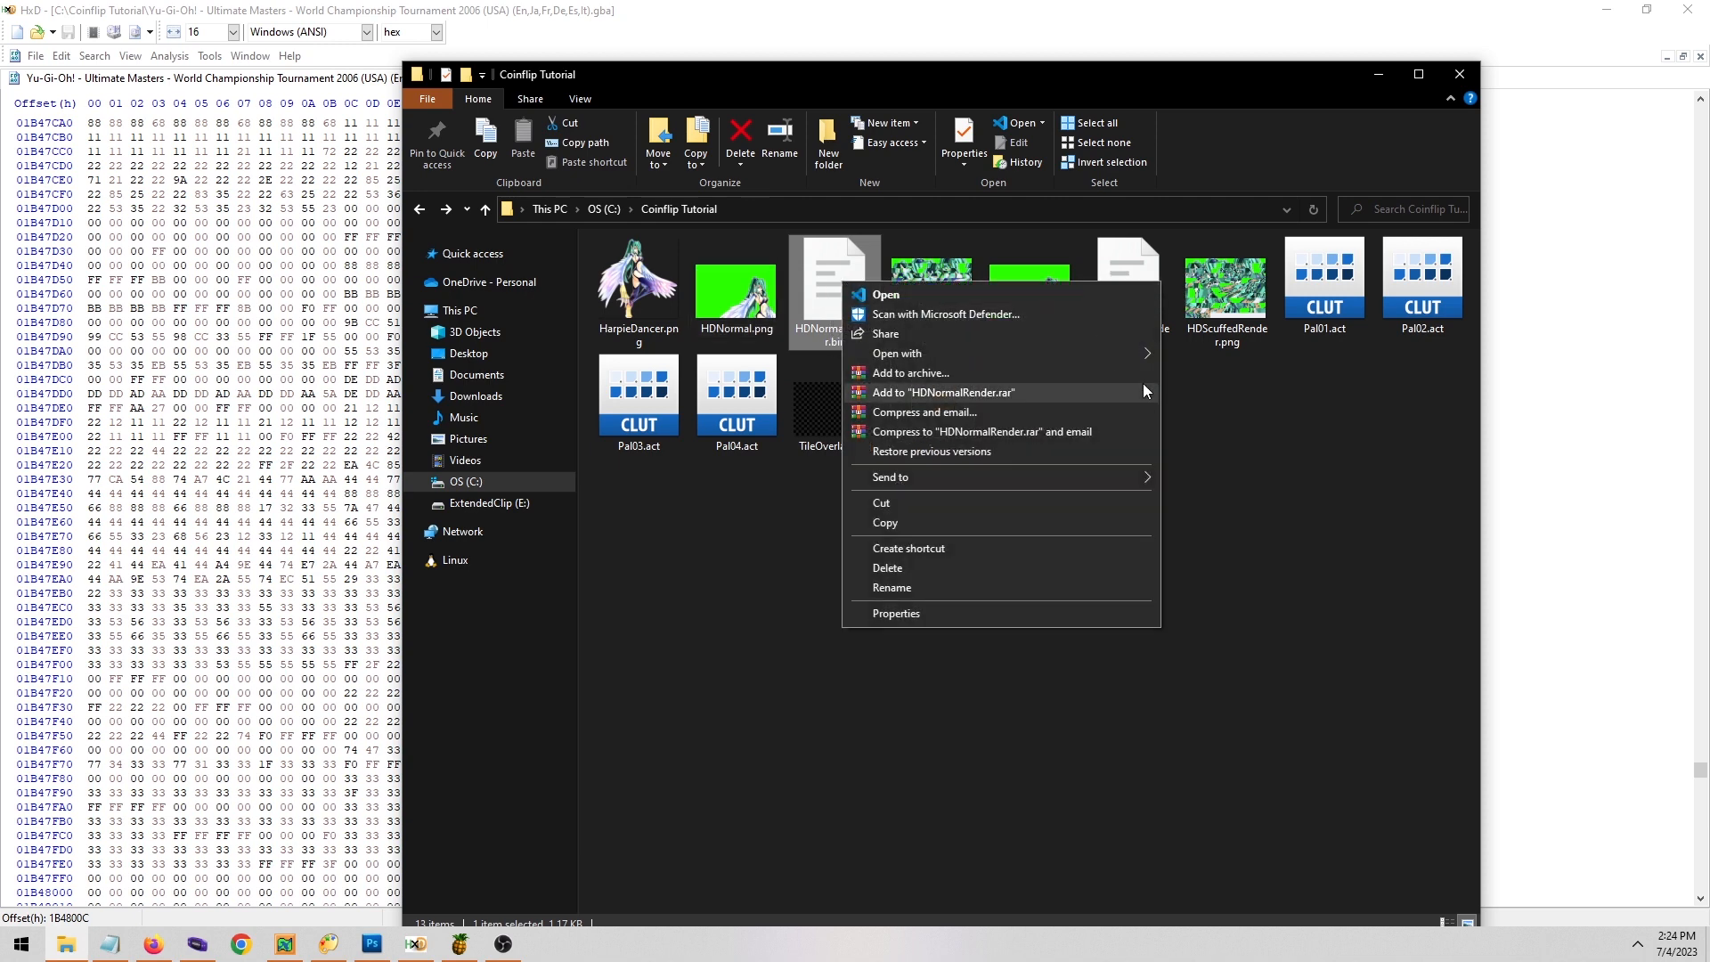
pyautogui.moveTo(1125, 361)
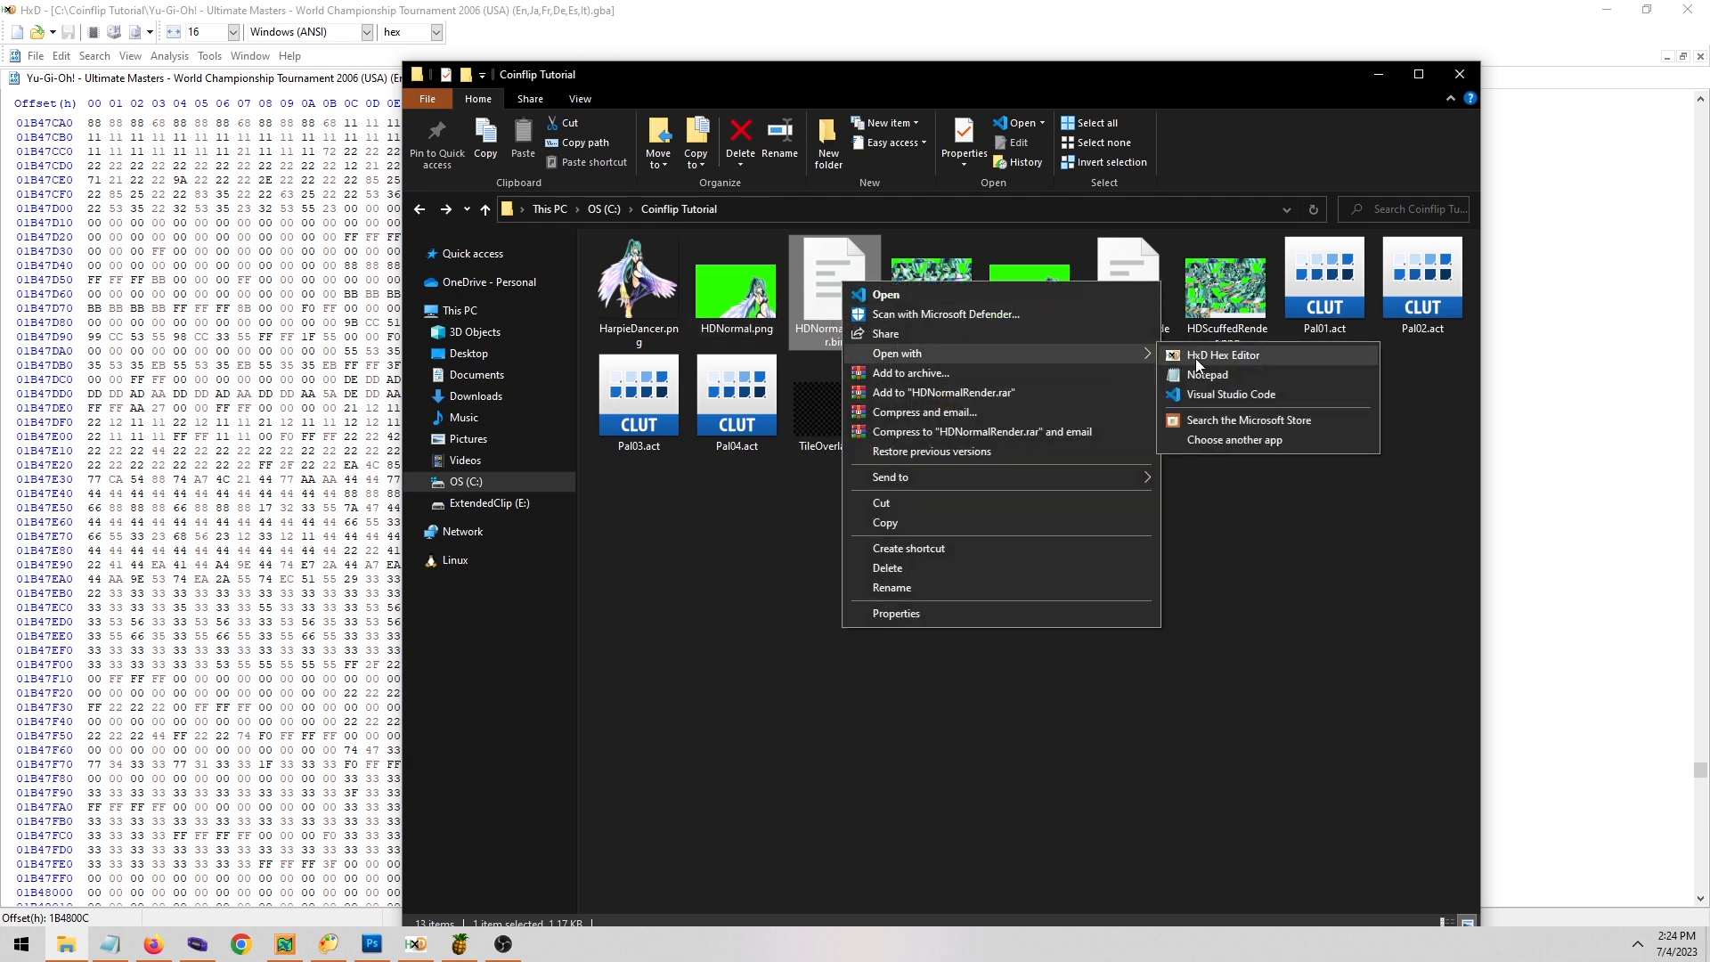
pyautogui.click(1195, 358)
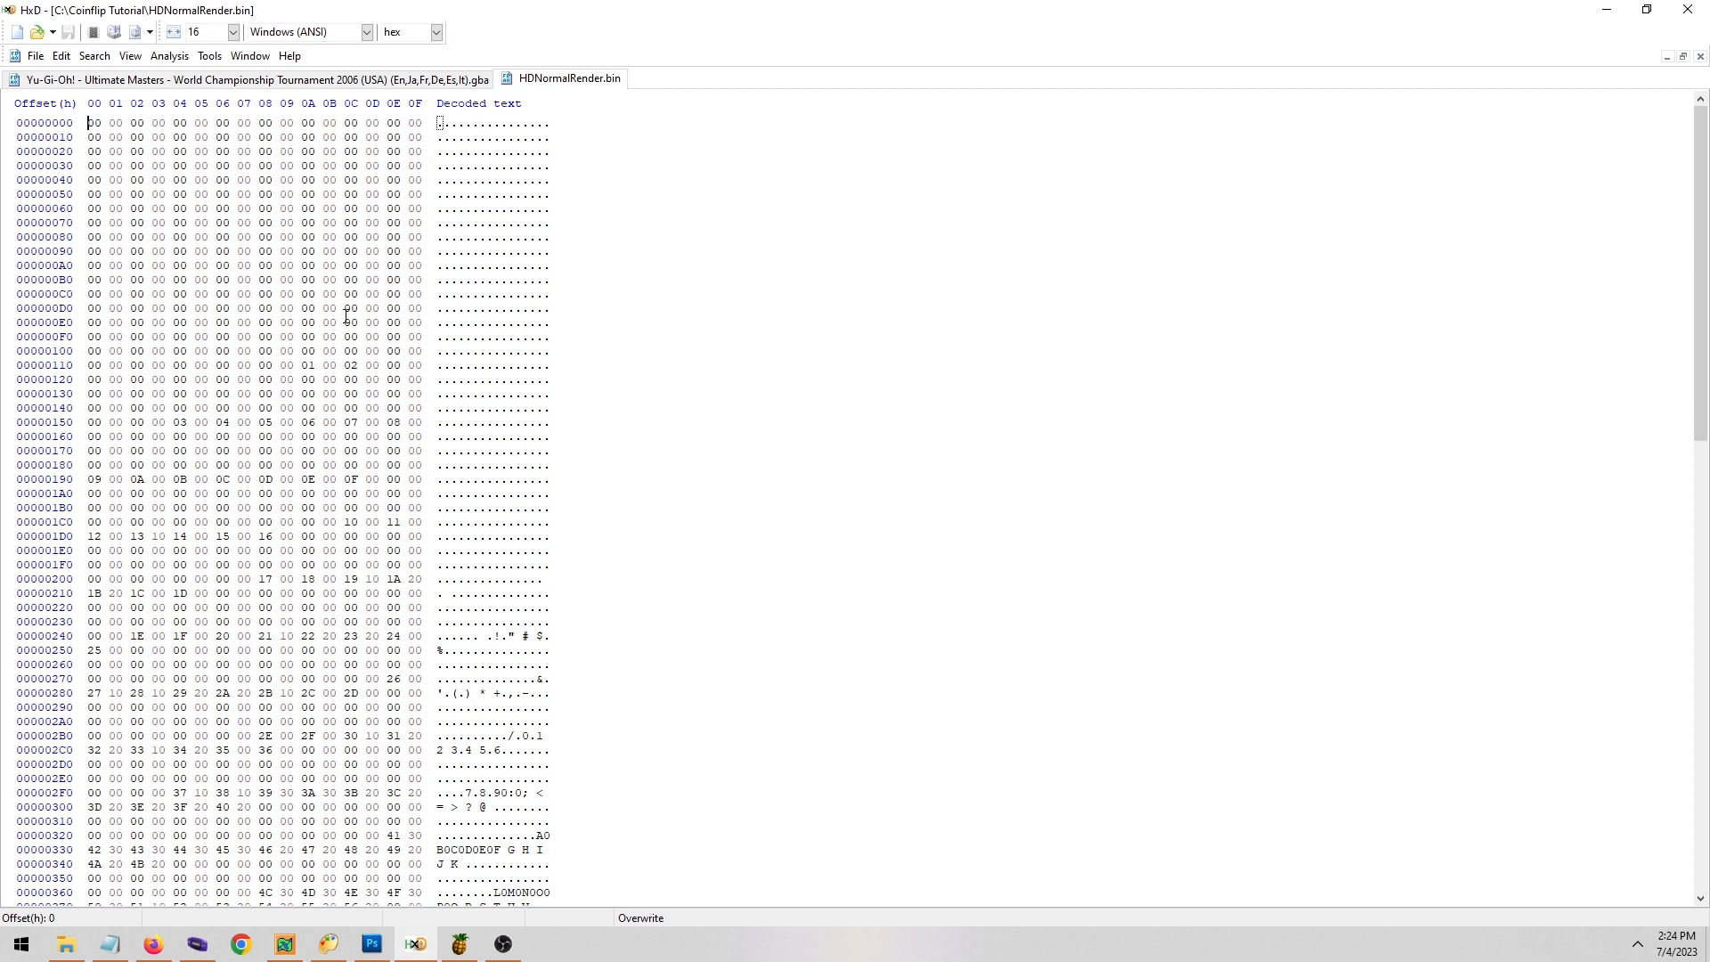
pyautogui.hotkey('ctrl', 'a')
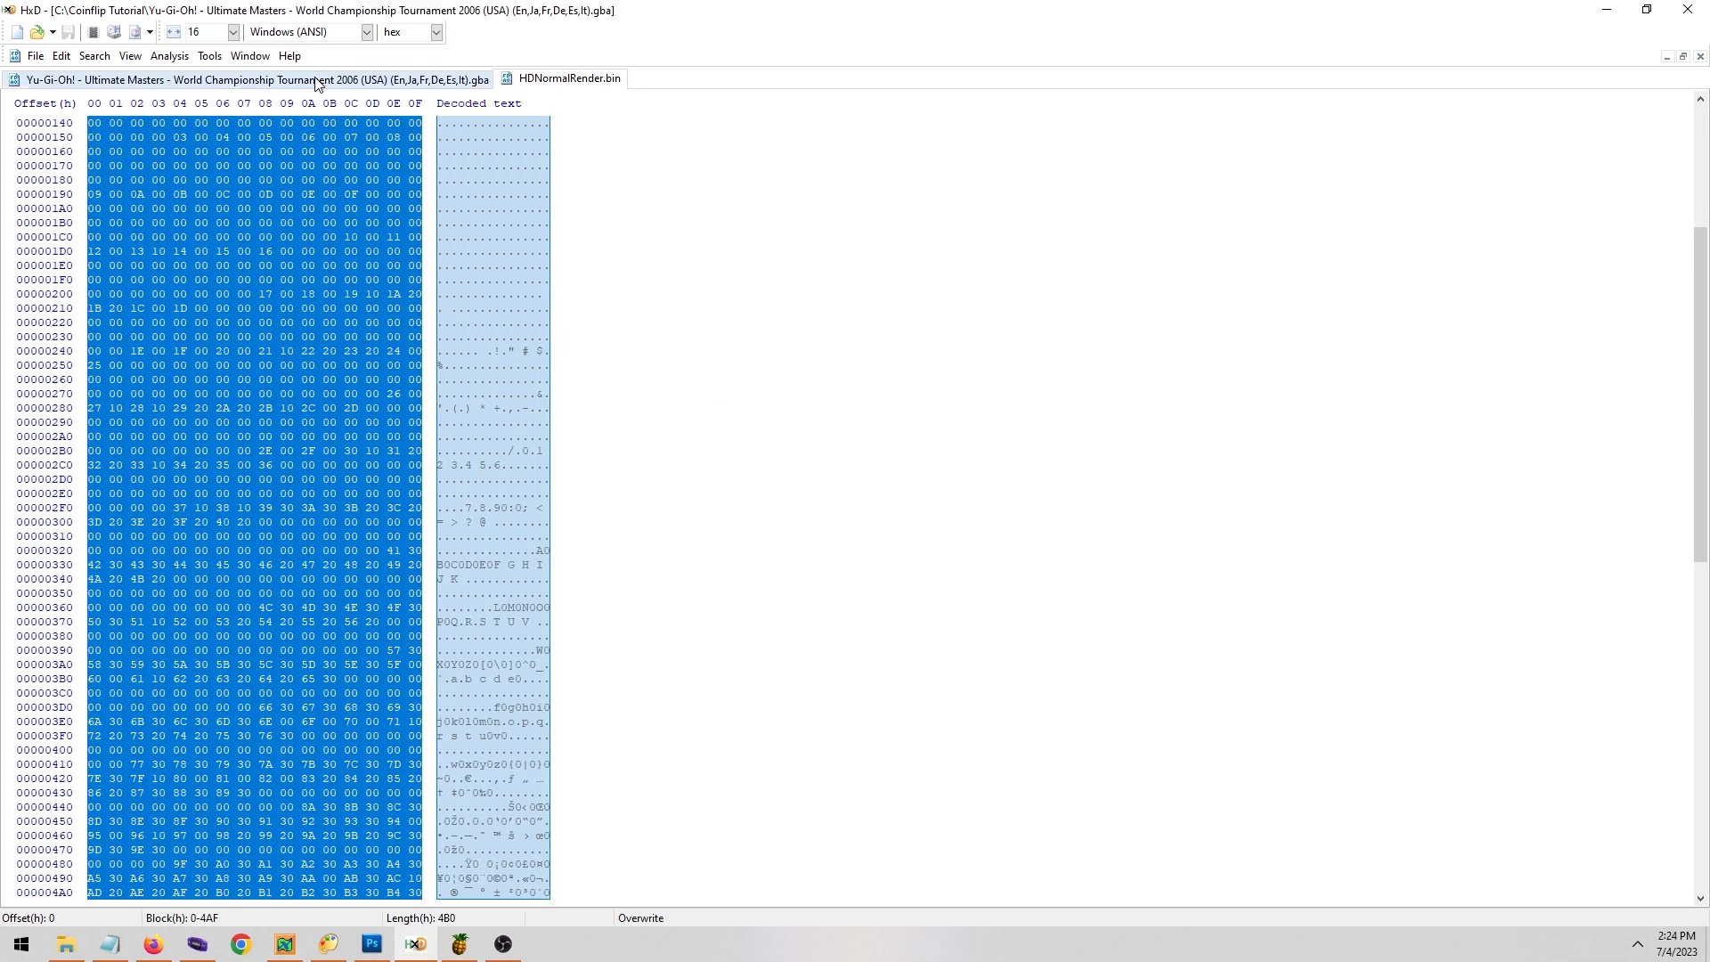
# Overwrite the ROM bytes starting at offset 01B4800C with the copied tilemap data and save the ROM.
pyautogui.click(317, 81)
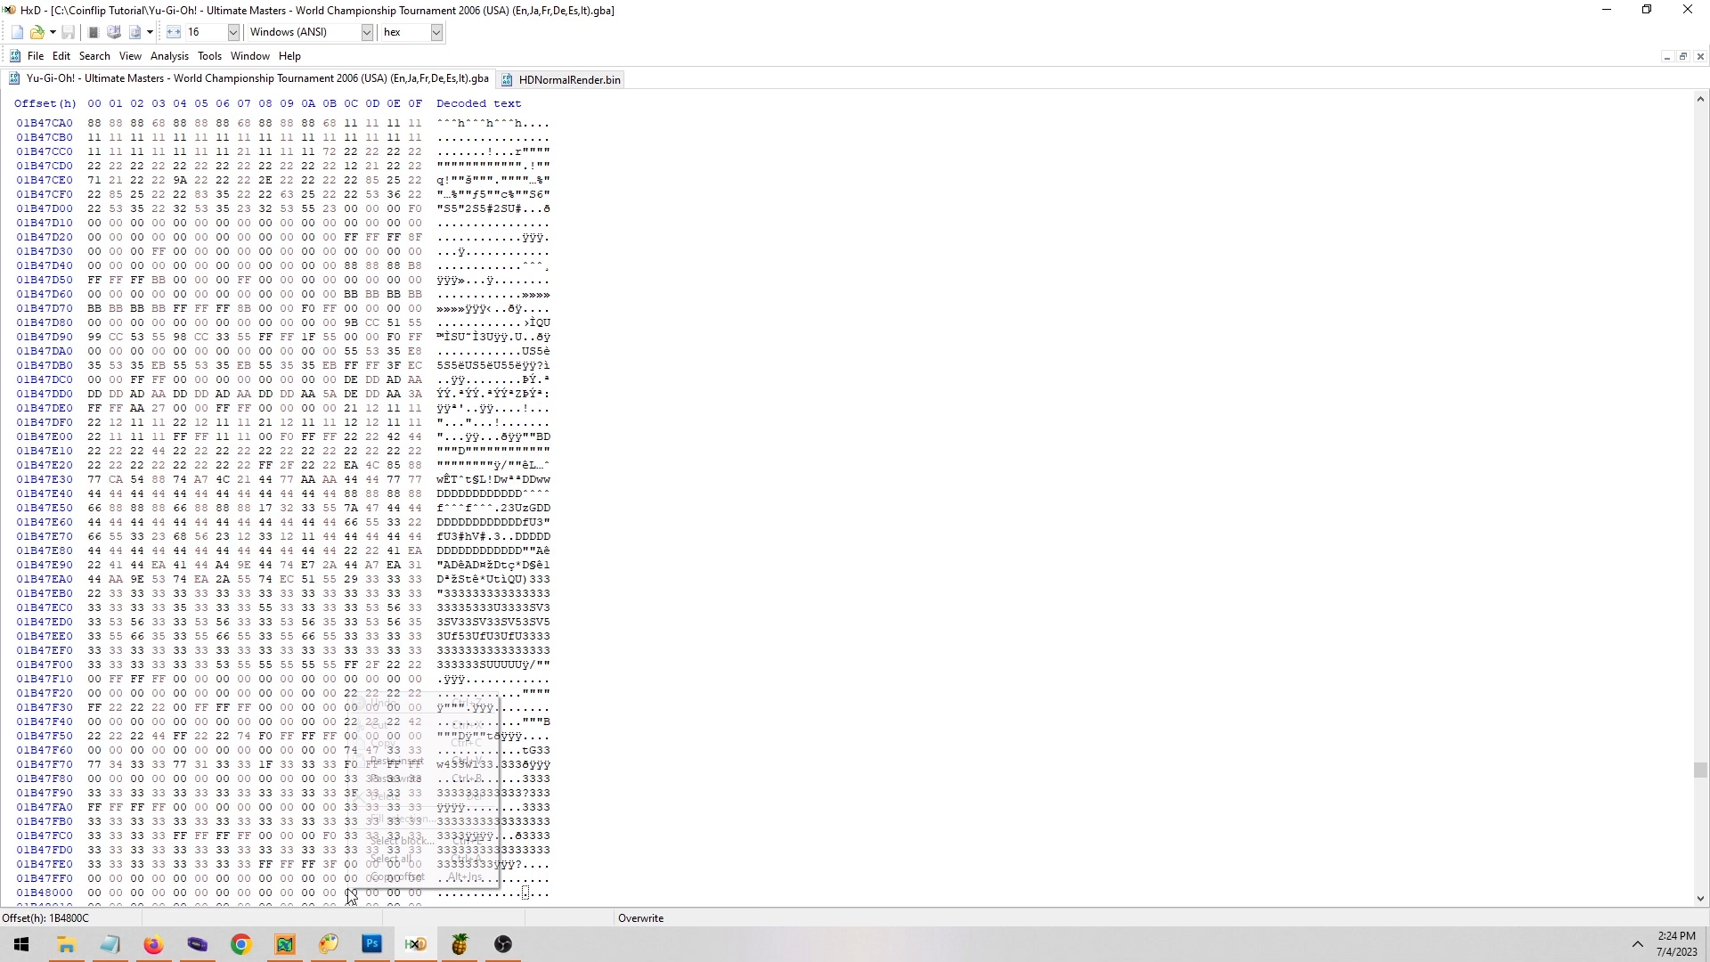
pyautogui.rightClick(350, 888)
pyautogui.click(392, 776)
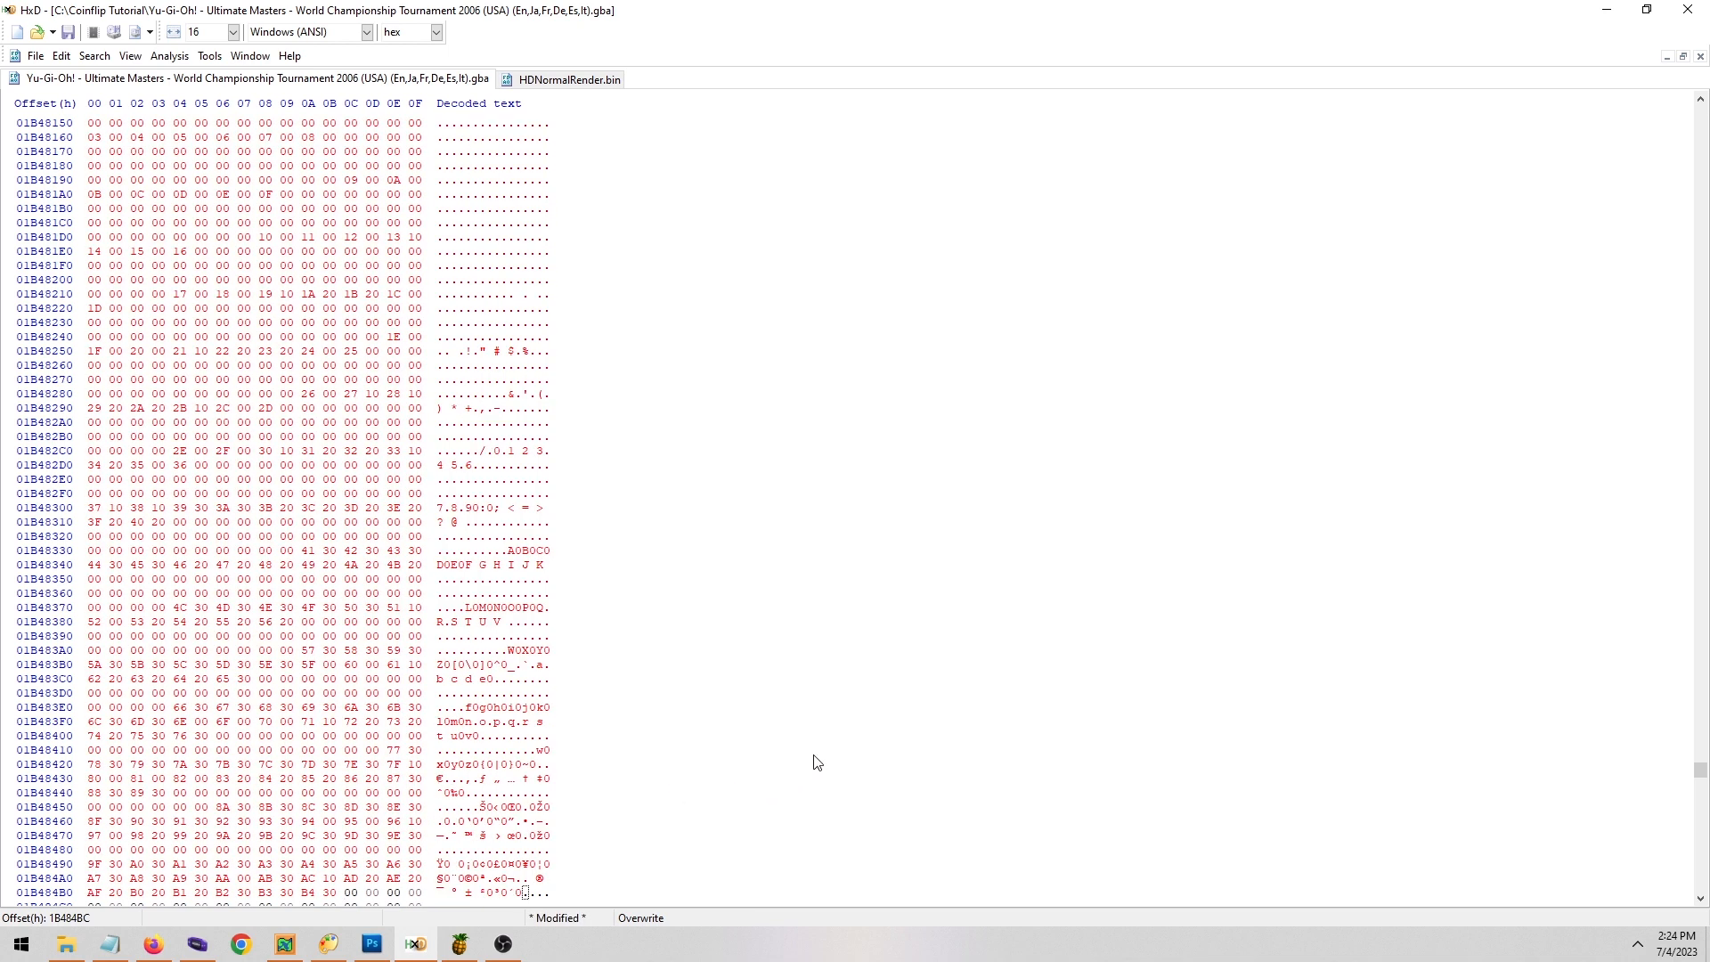
pyautogui.hotkey('ctrl', 's')
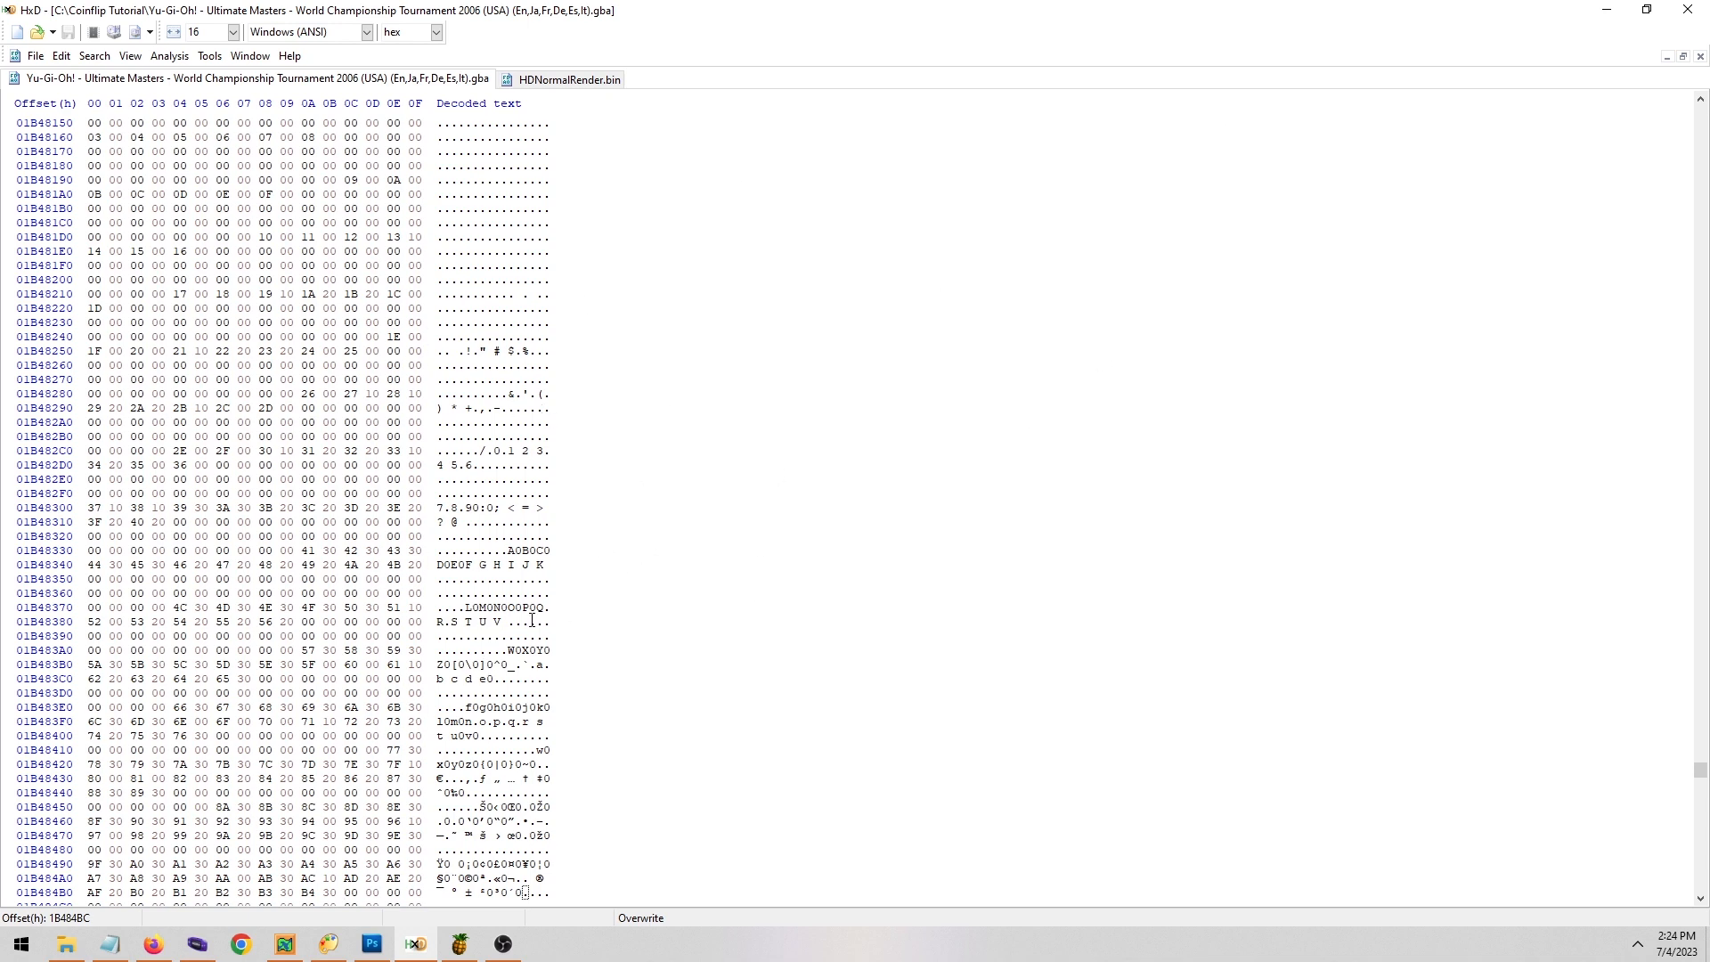
# Switch to Tile Molester and open the Ultimate Masters 2006 ROM.
pyautogui.click(461, 946)
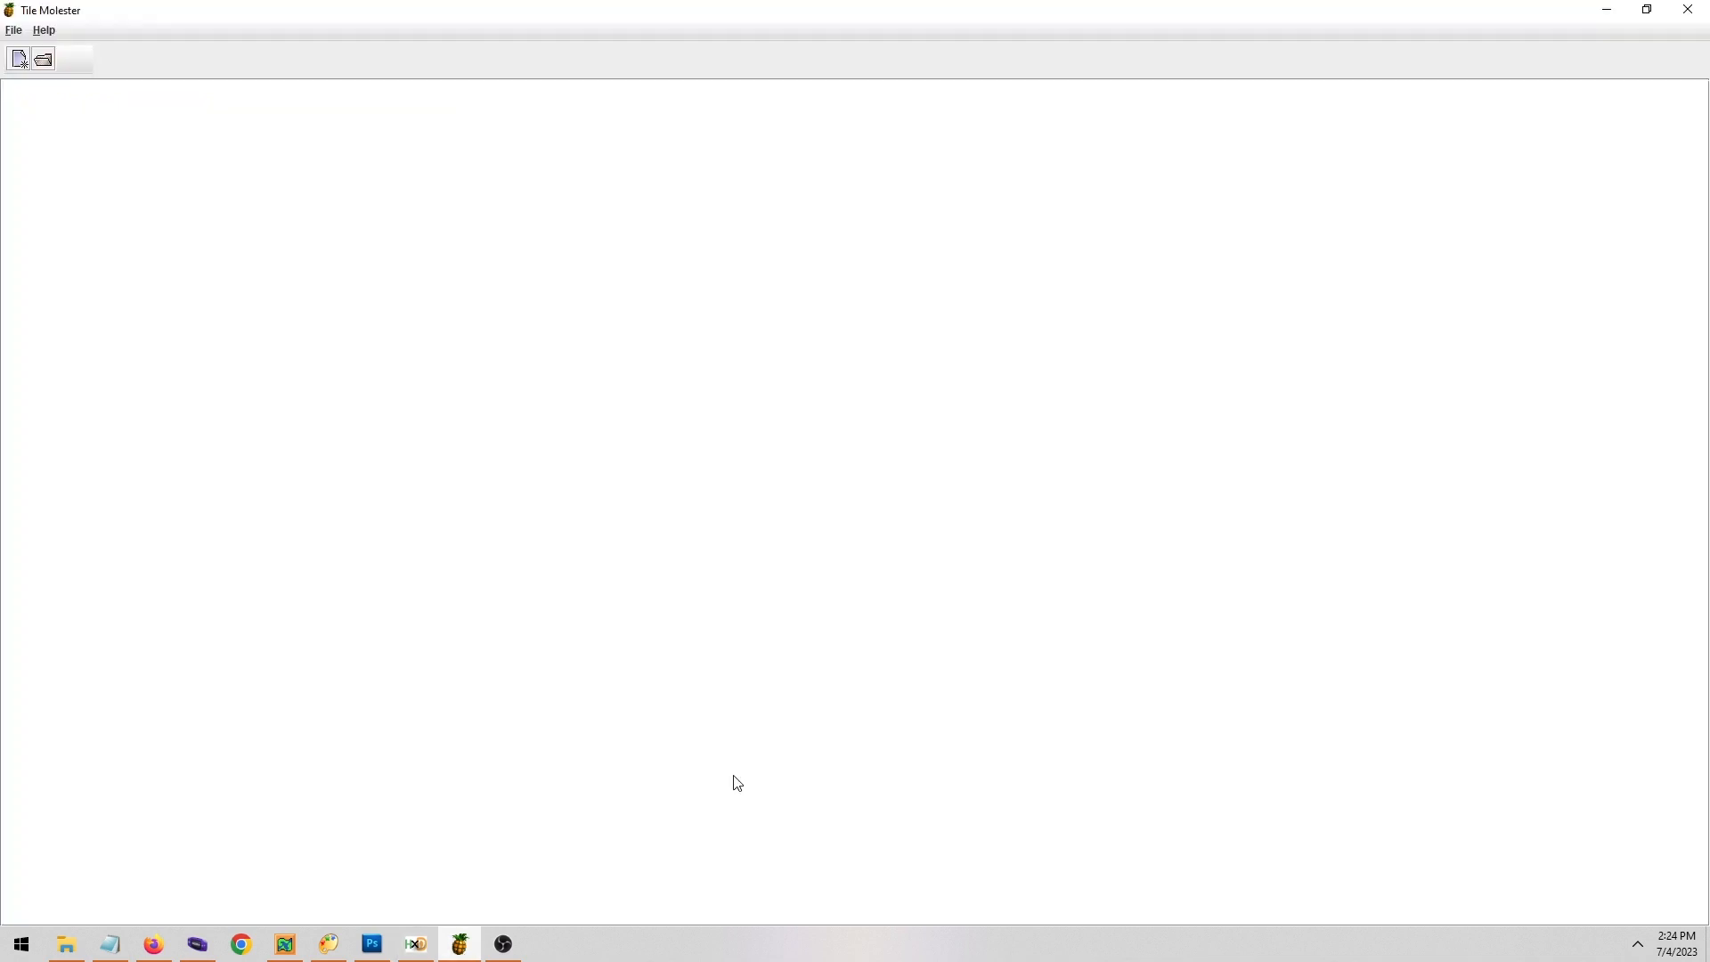
pyautogui.click(16, 31)
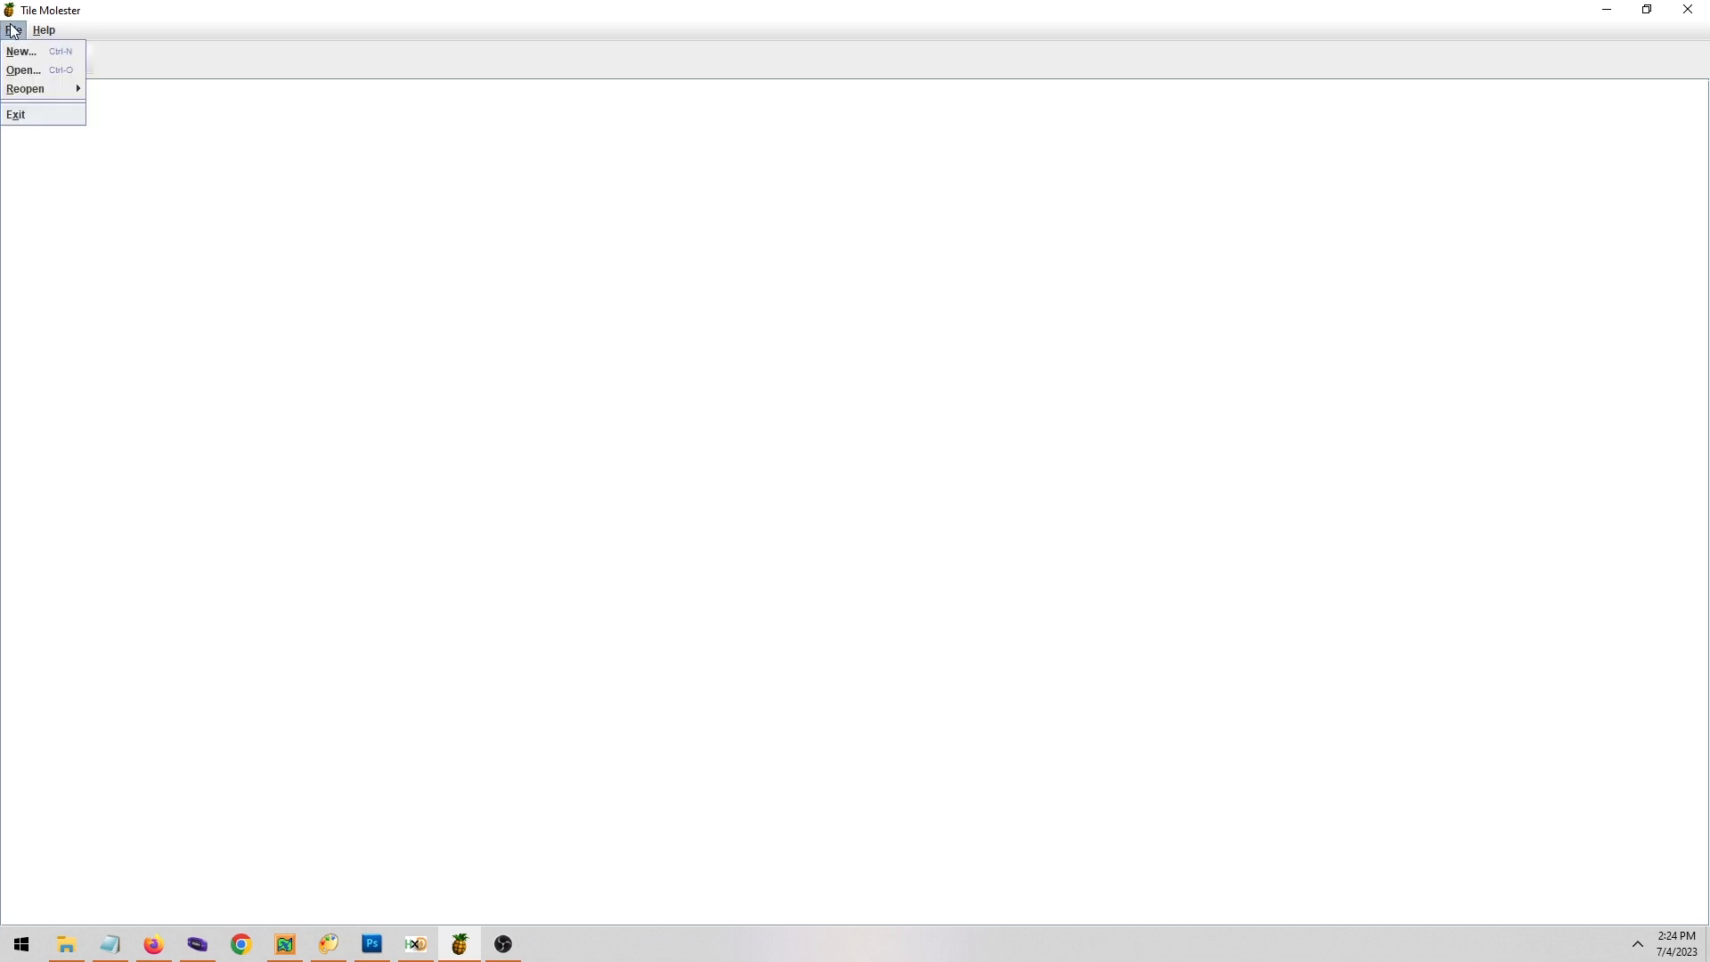
pyautogui.click(27, 68)
pyautogui.doubleClick(692, 390)
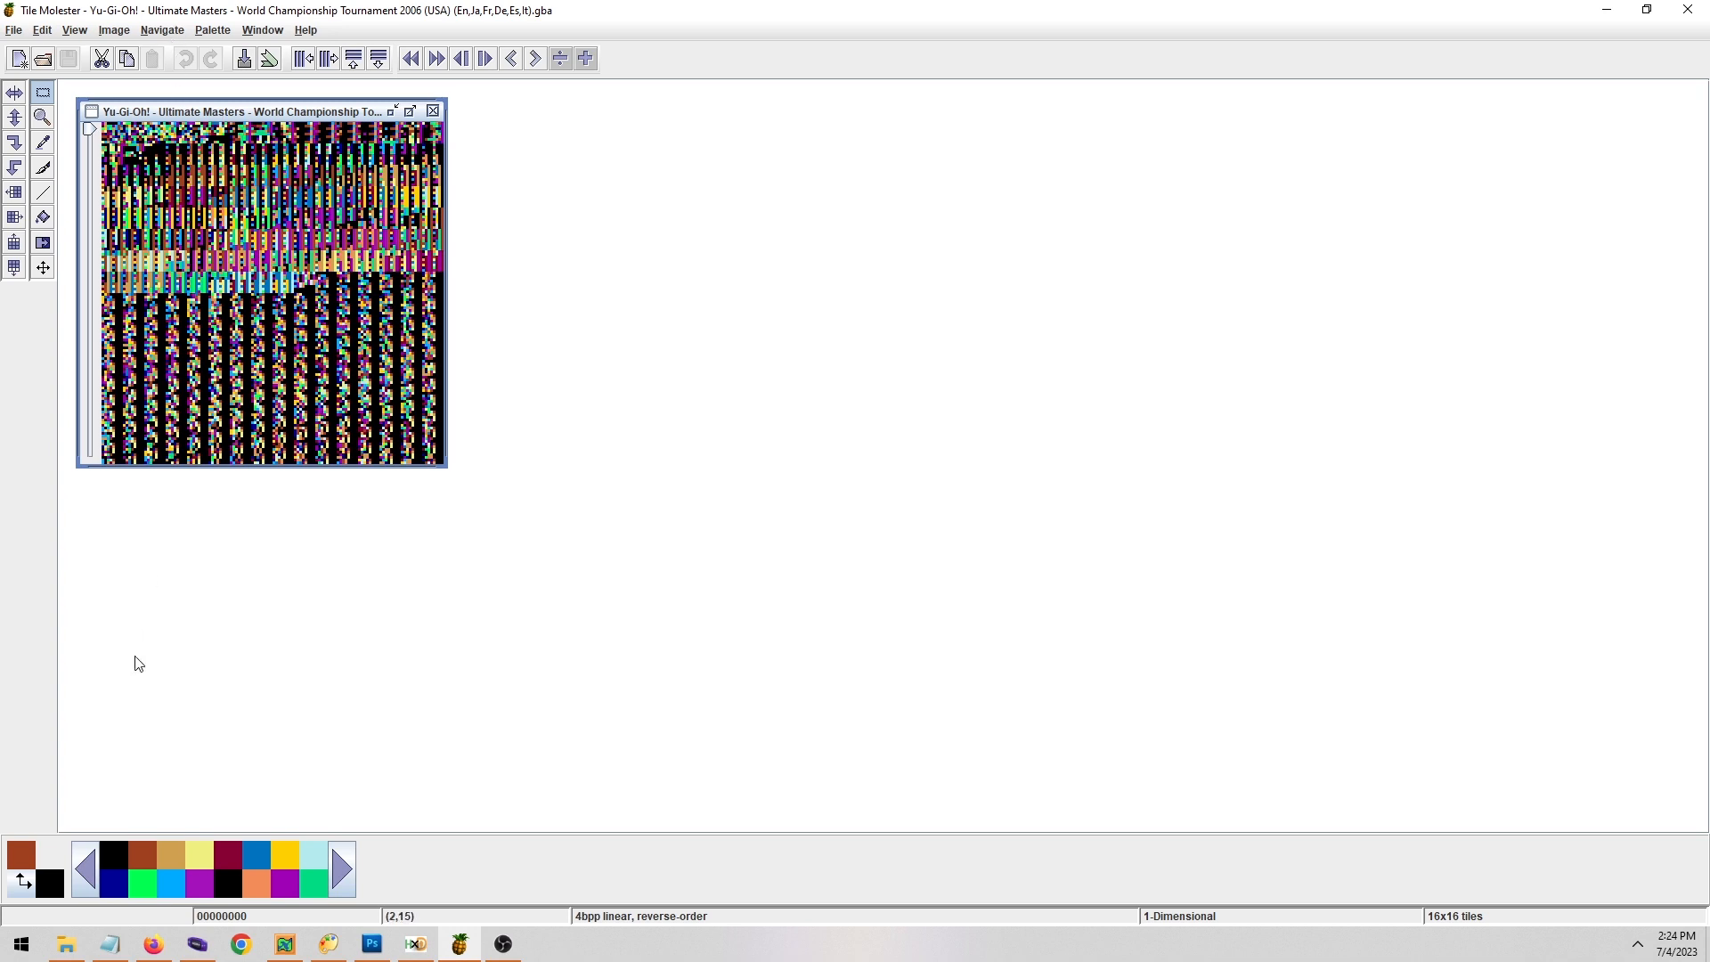
# Copy the top image tiles offset 01B1200C from the tutorial document in Firefox and go to it in Tile Molester.
pyautogui.click(153, 944)
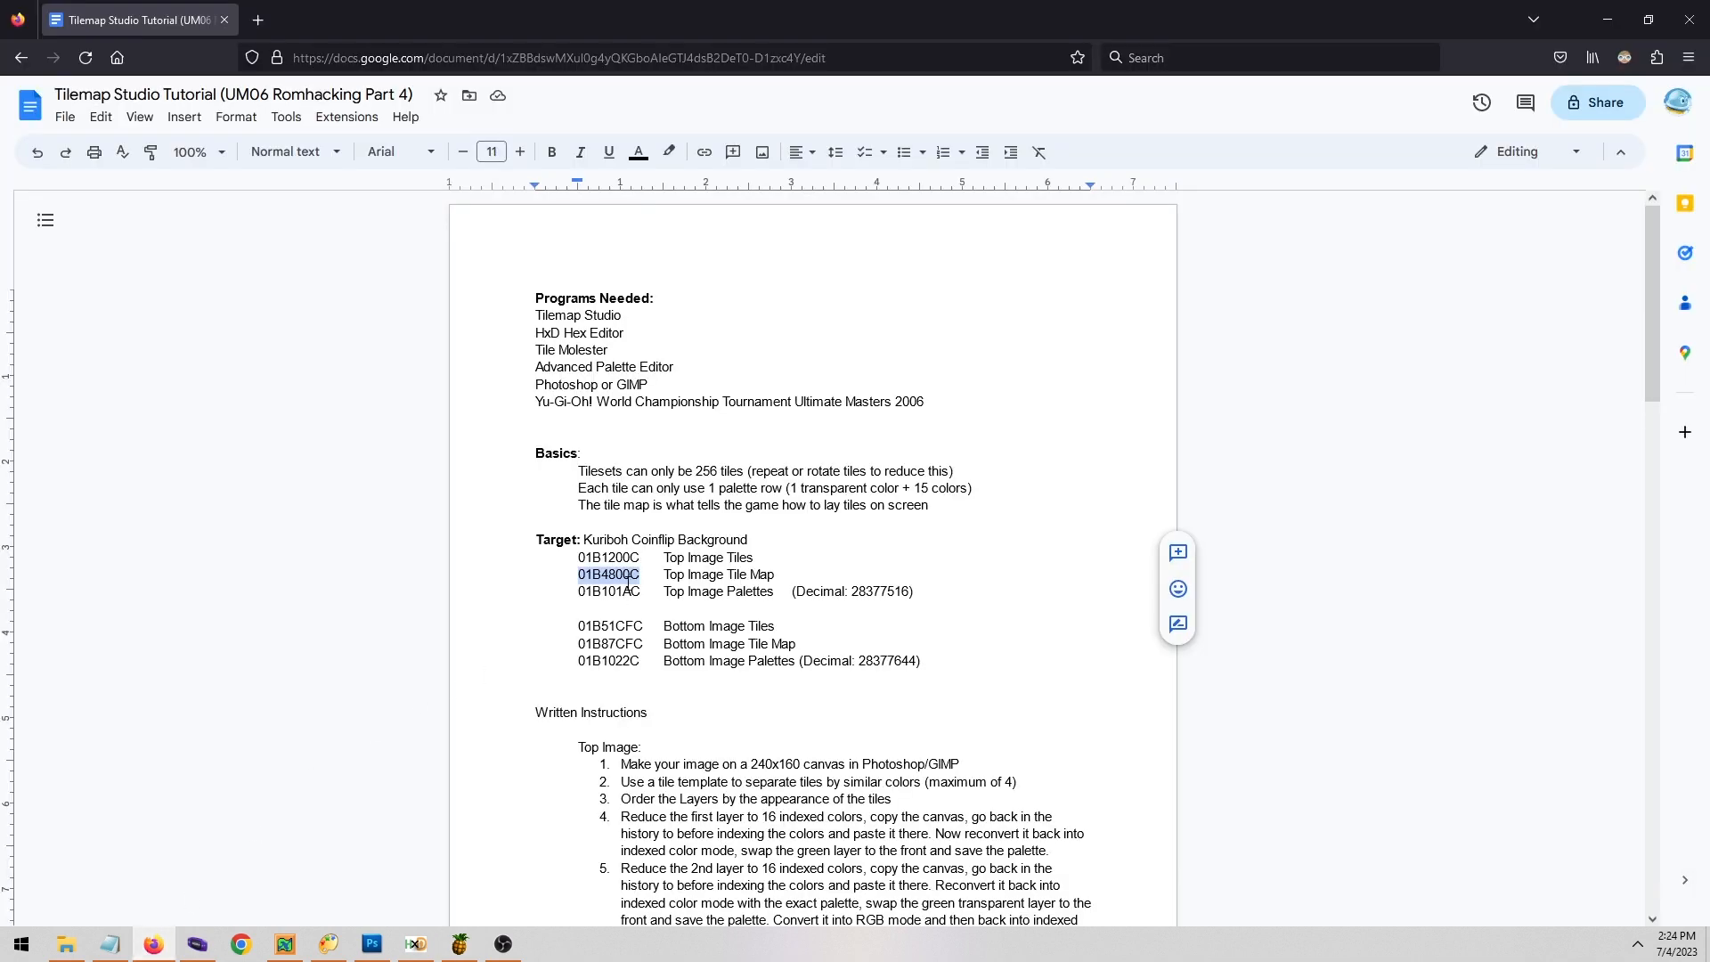
pyautogui.moveTo(640, 559); pyautogui.dragTo(577, 558)
pyautogui.hotkey('ctrl', 'c')
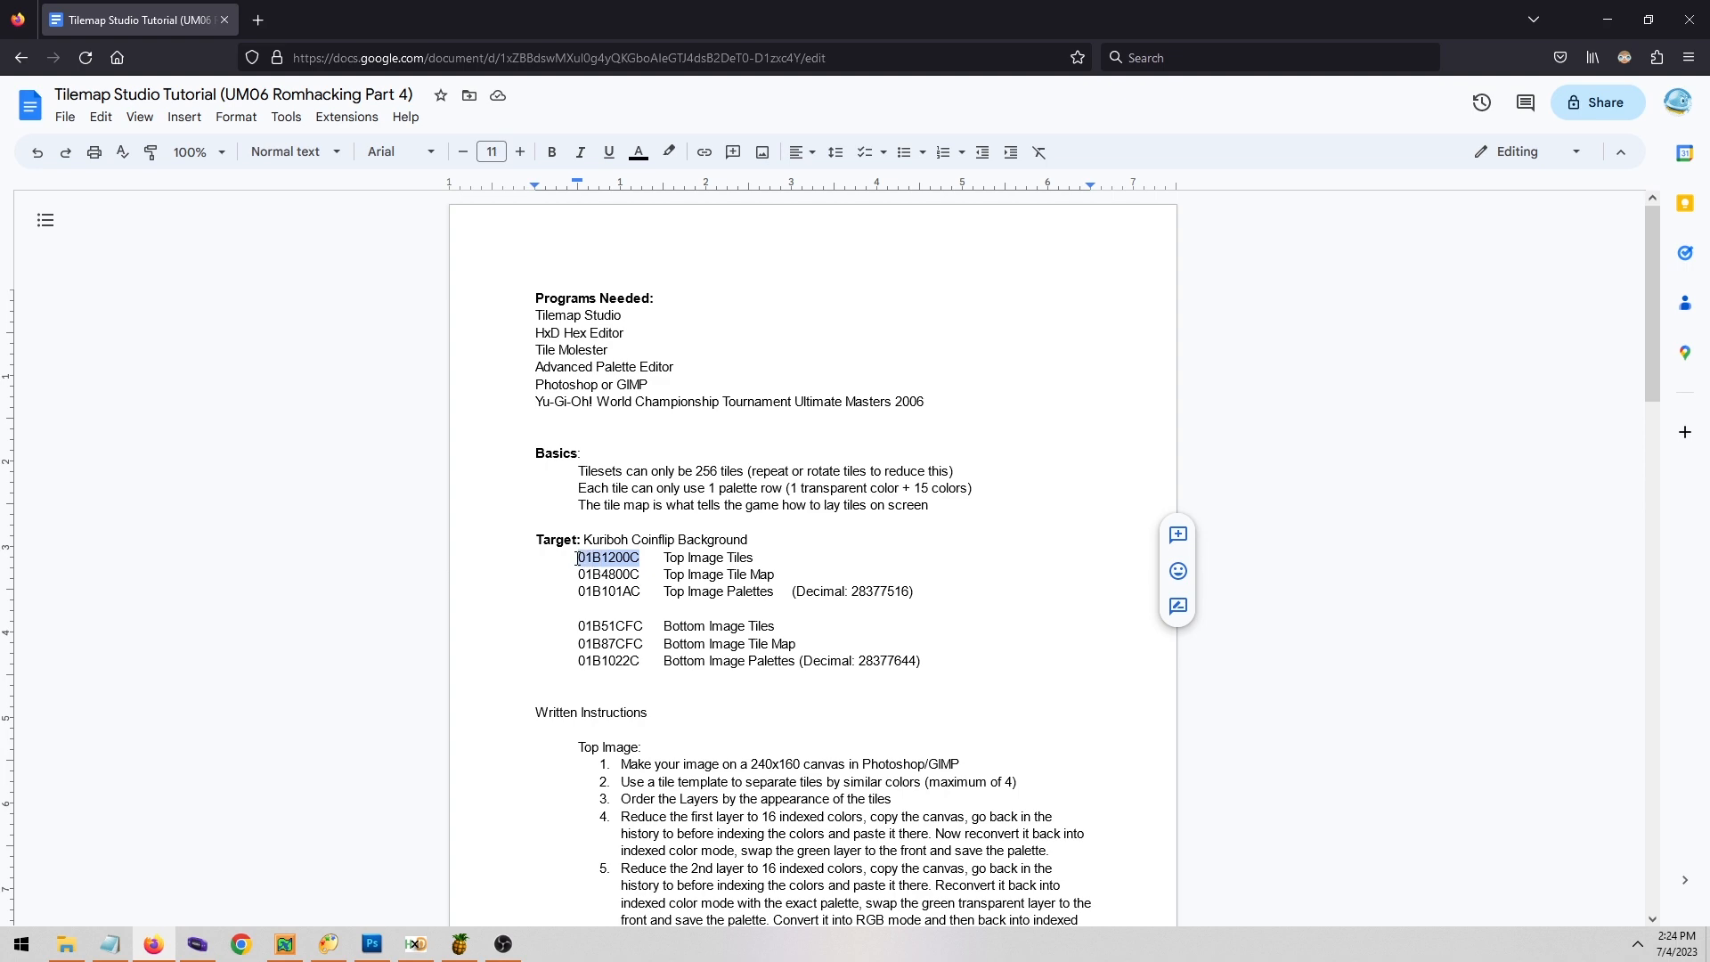
pyautogui.click(460, 944)
pyautogui.click(162, 29)
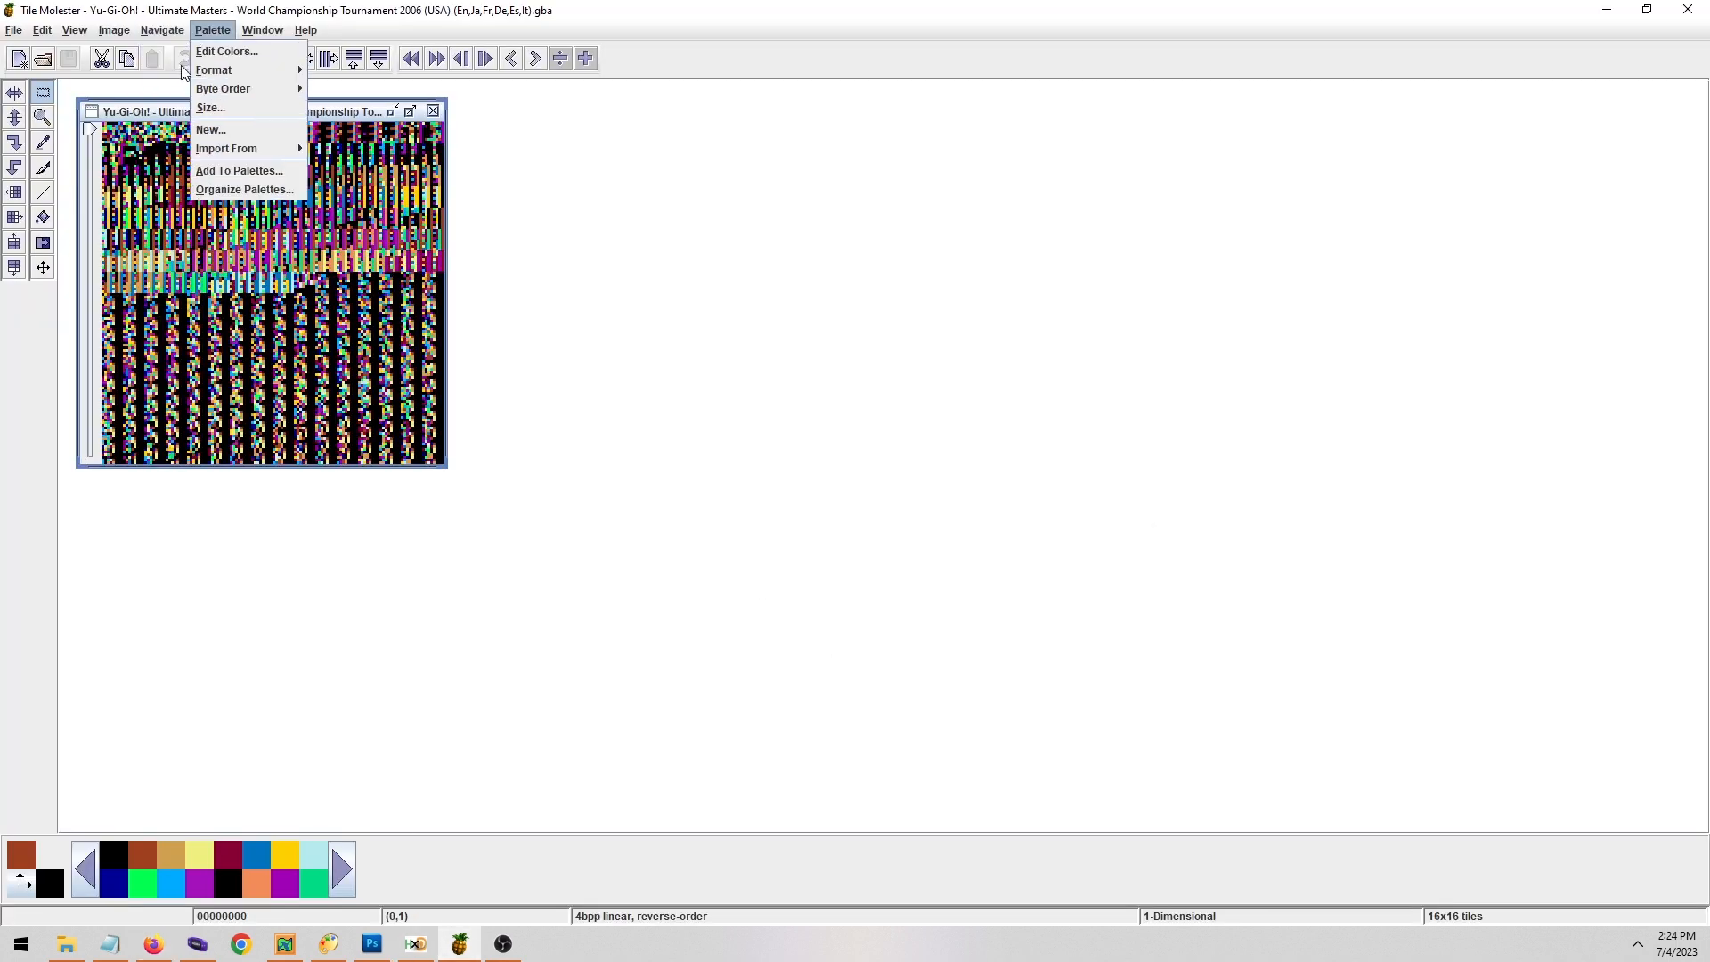
pyautogui.click(160, 51)
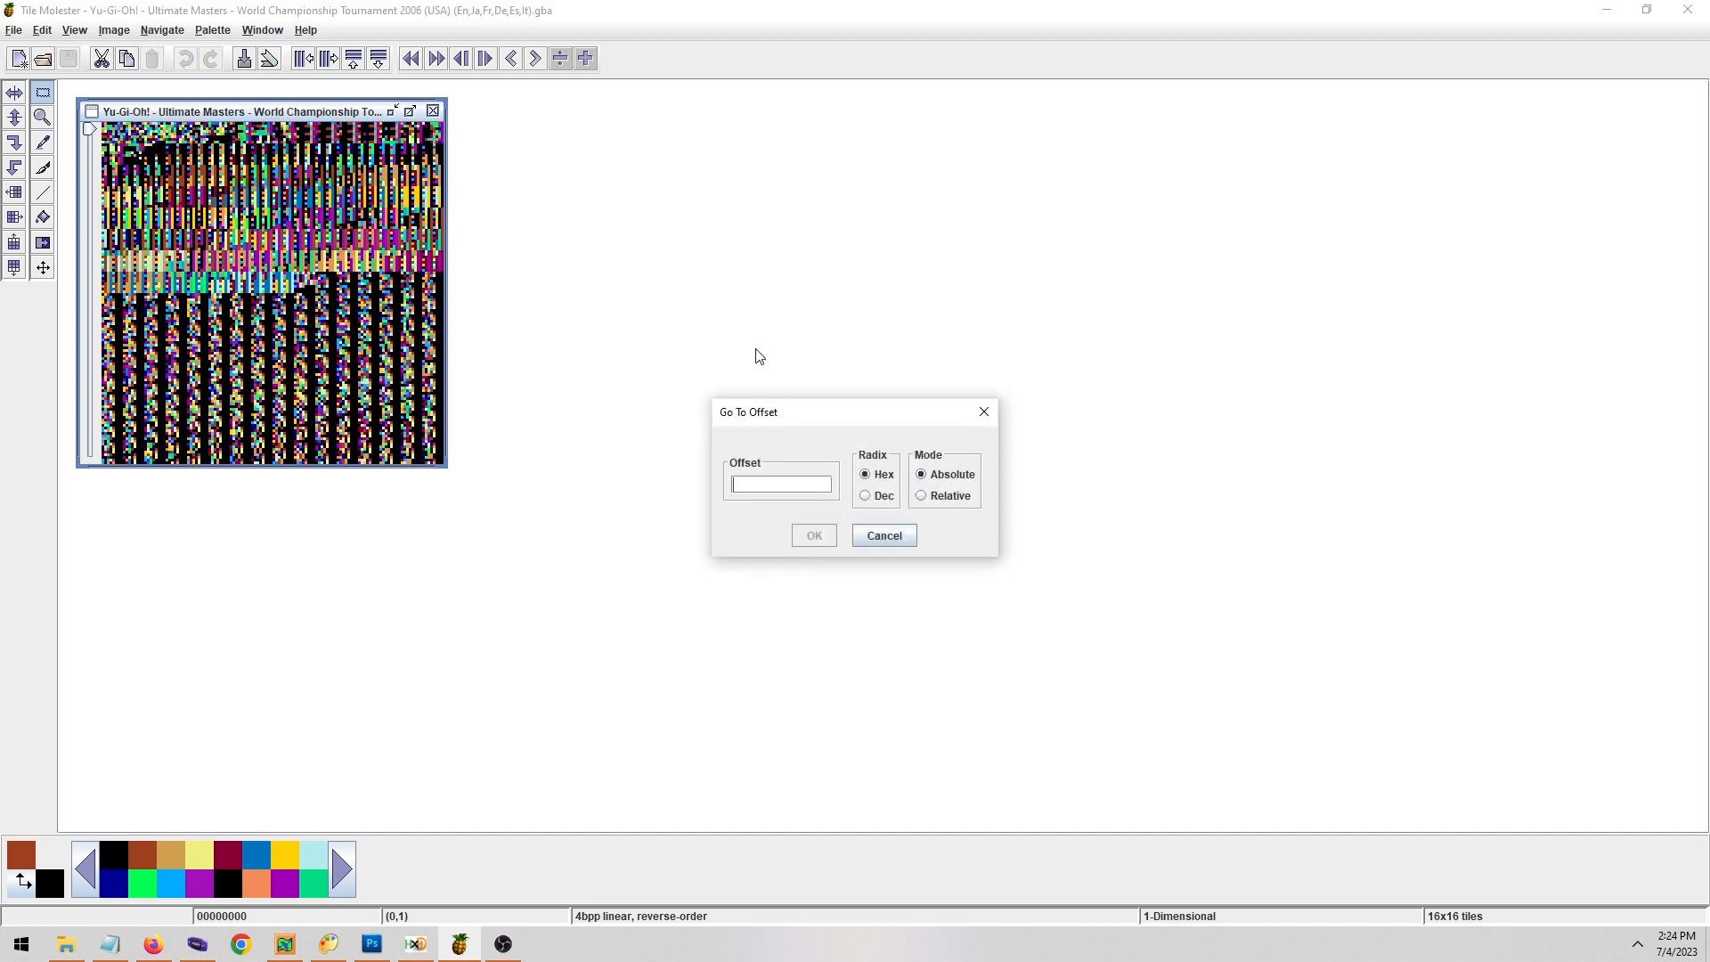
pyautogui.hotkey('ctrl', 'v')
pyautogui.click(812, 536)
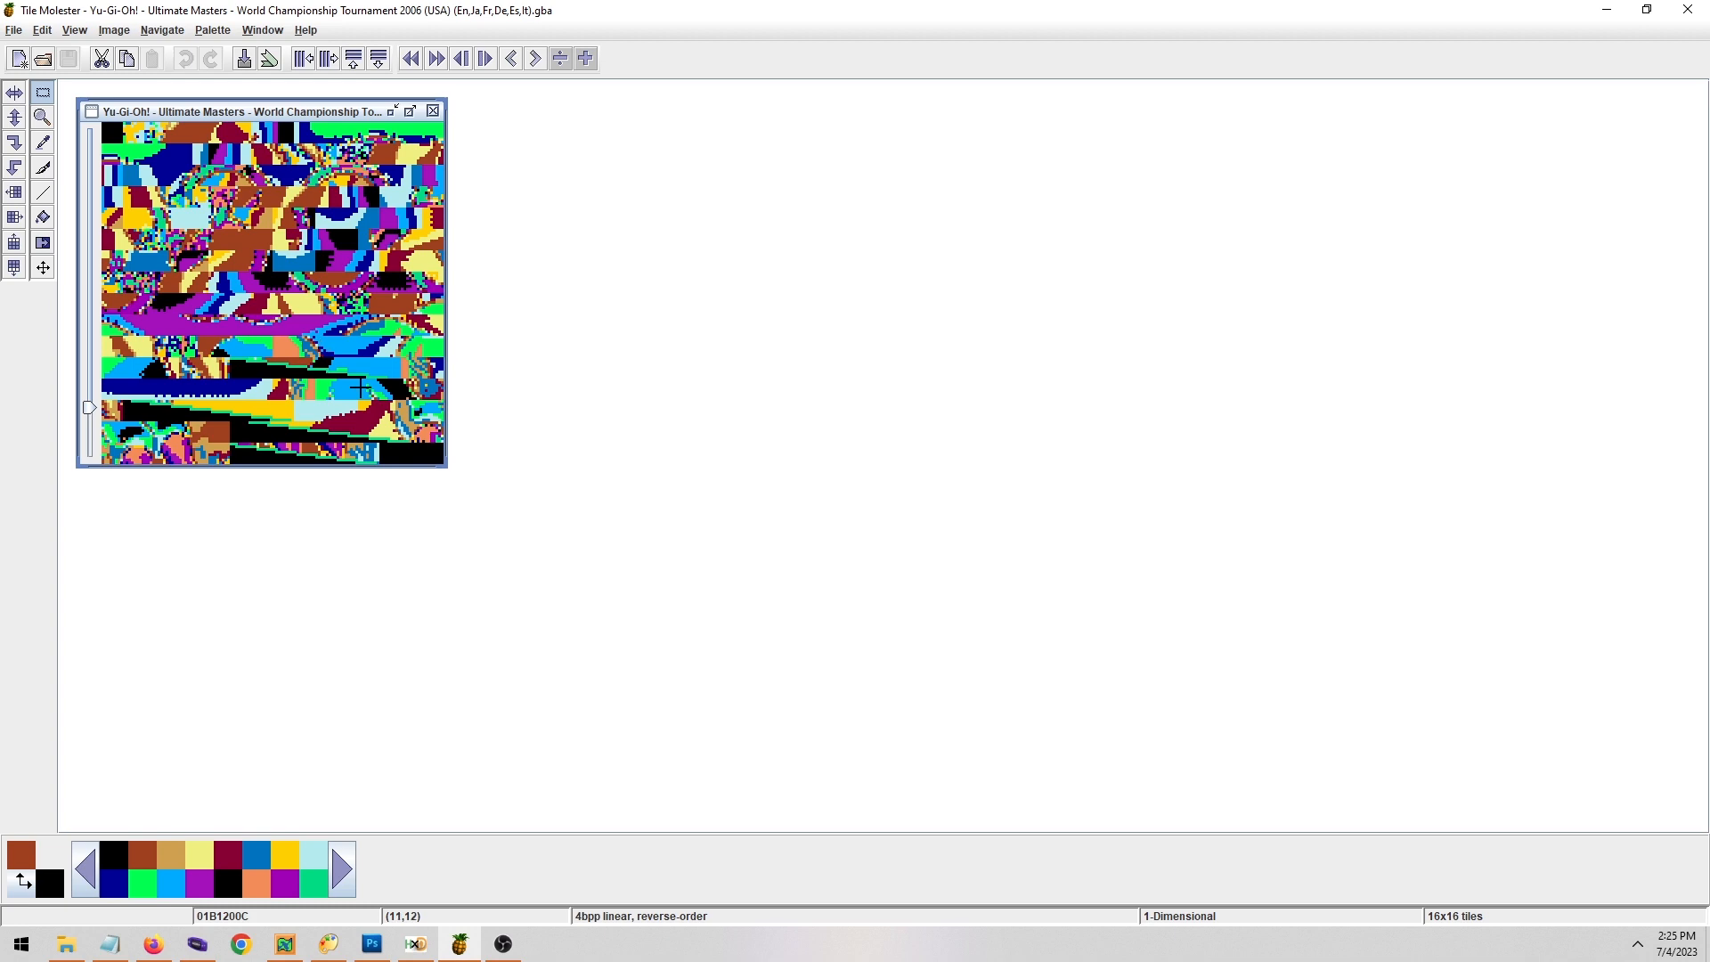
# Take the top image palettes' decimal offset 28377516 from the tutorial document and import the ROM's internal palette there with size 64.
pyautogui.click(153, 943)
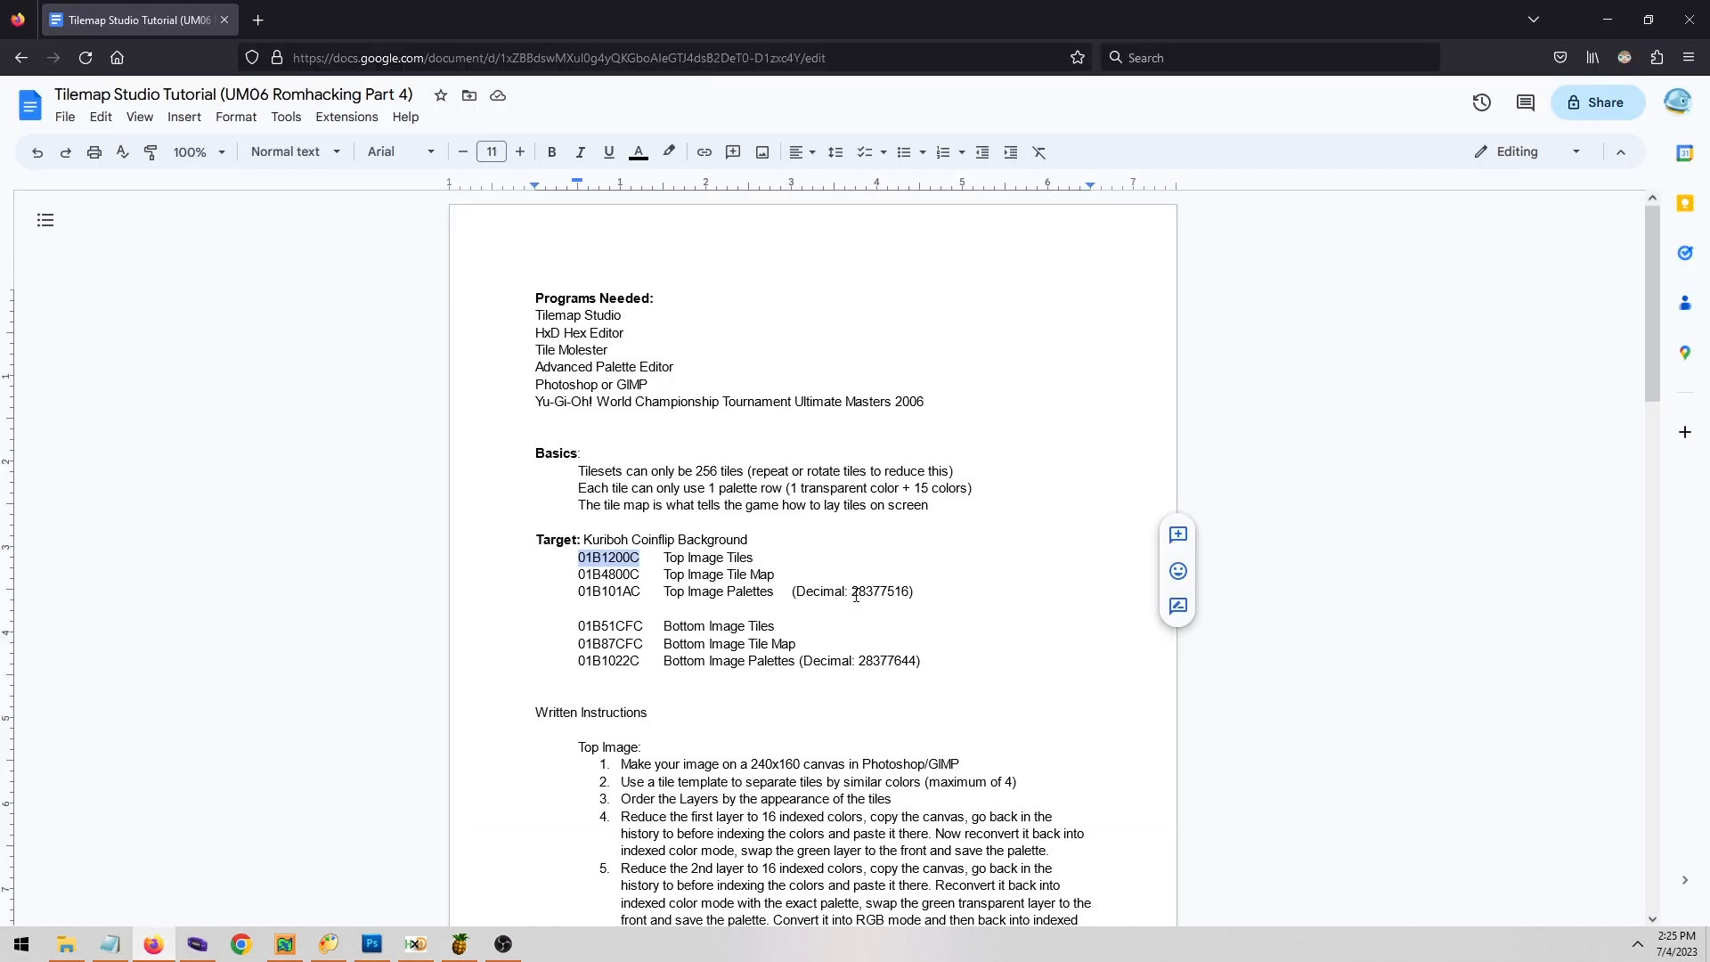
pyautogui.moveTo(851, 589); pyautogui.dragTo(905, 591)
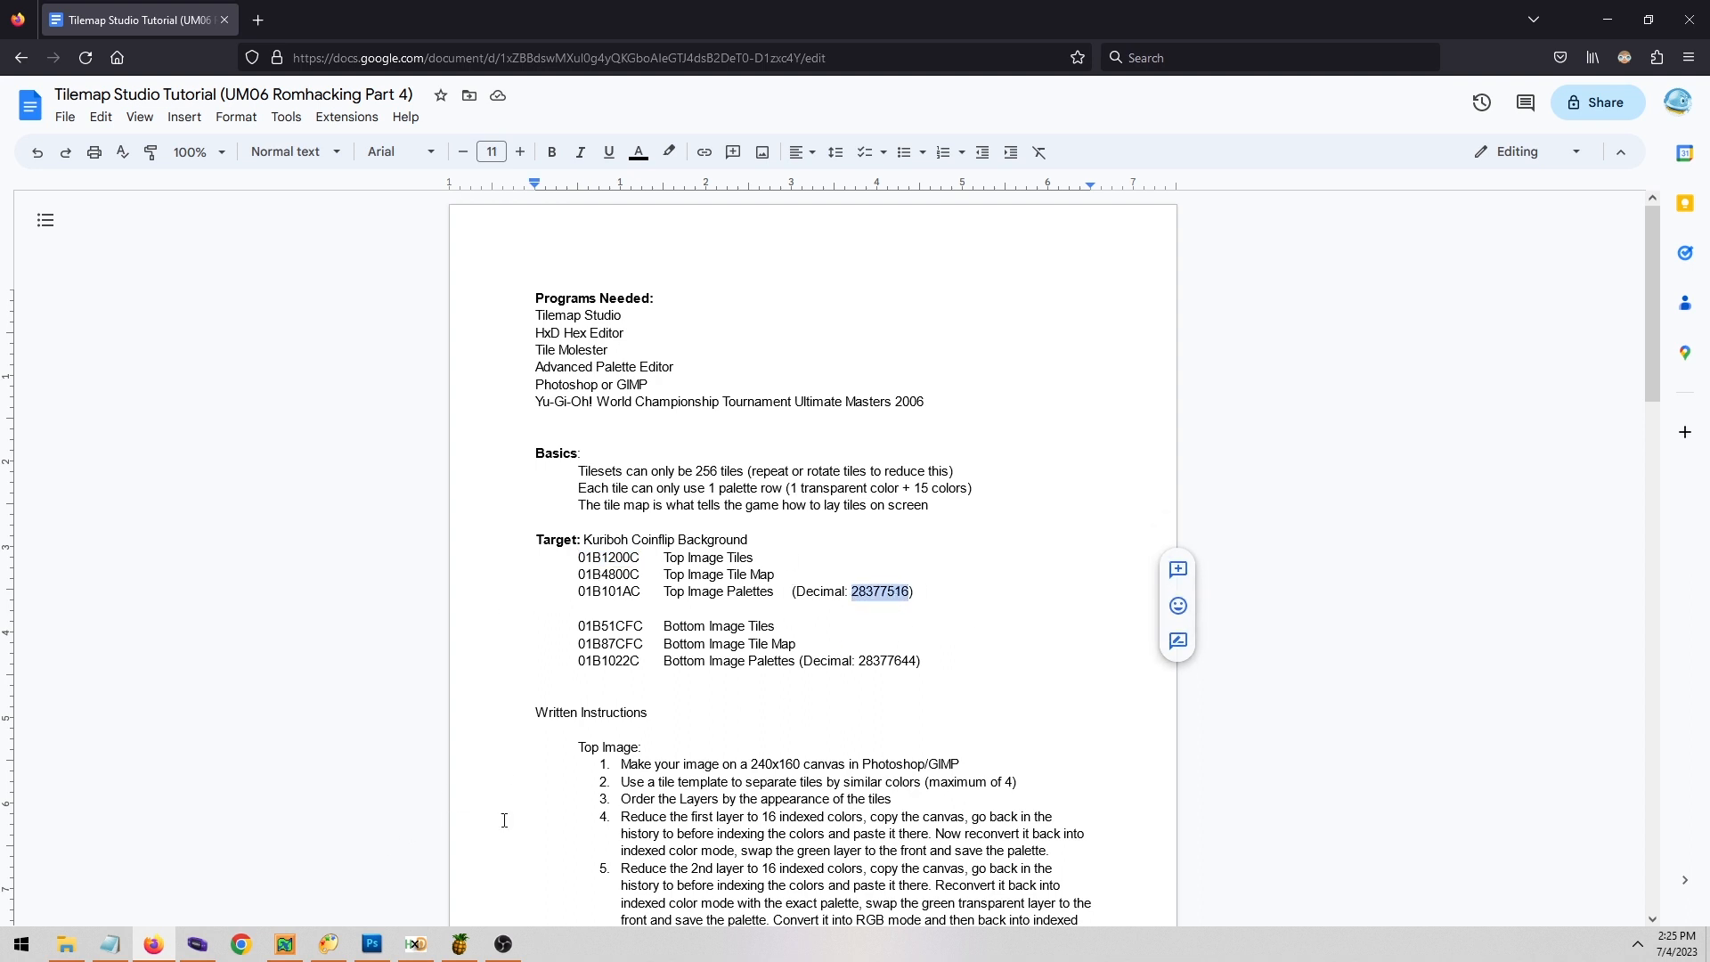
pyautogui.click(459, 943)
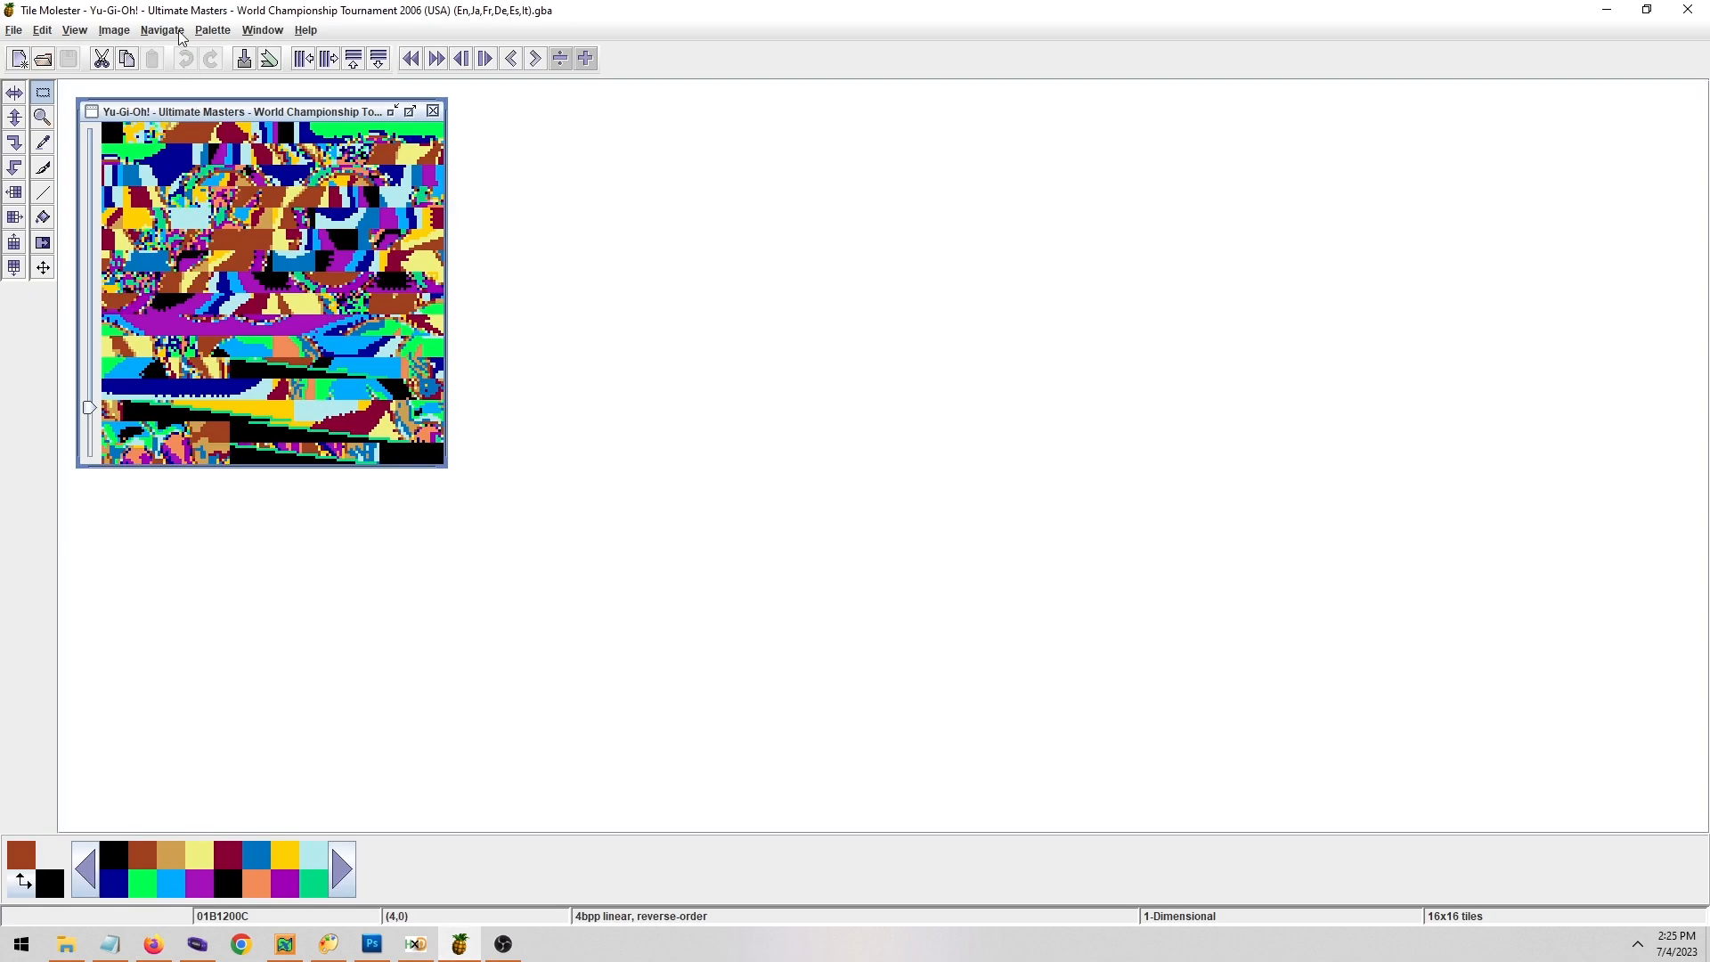
pyautogui.click(210, 29)
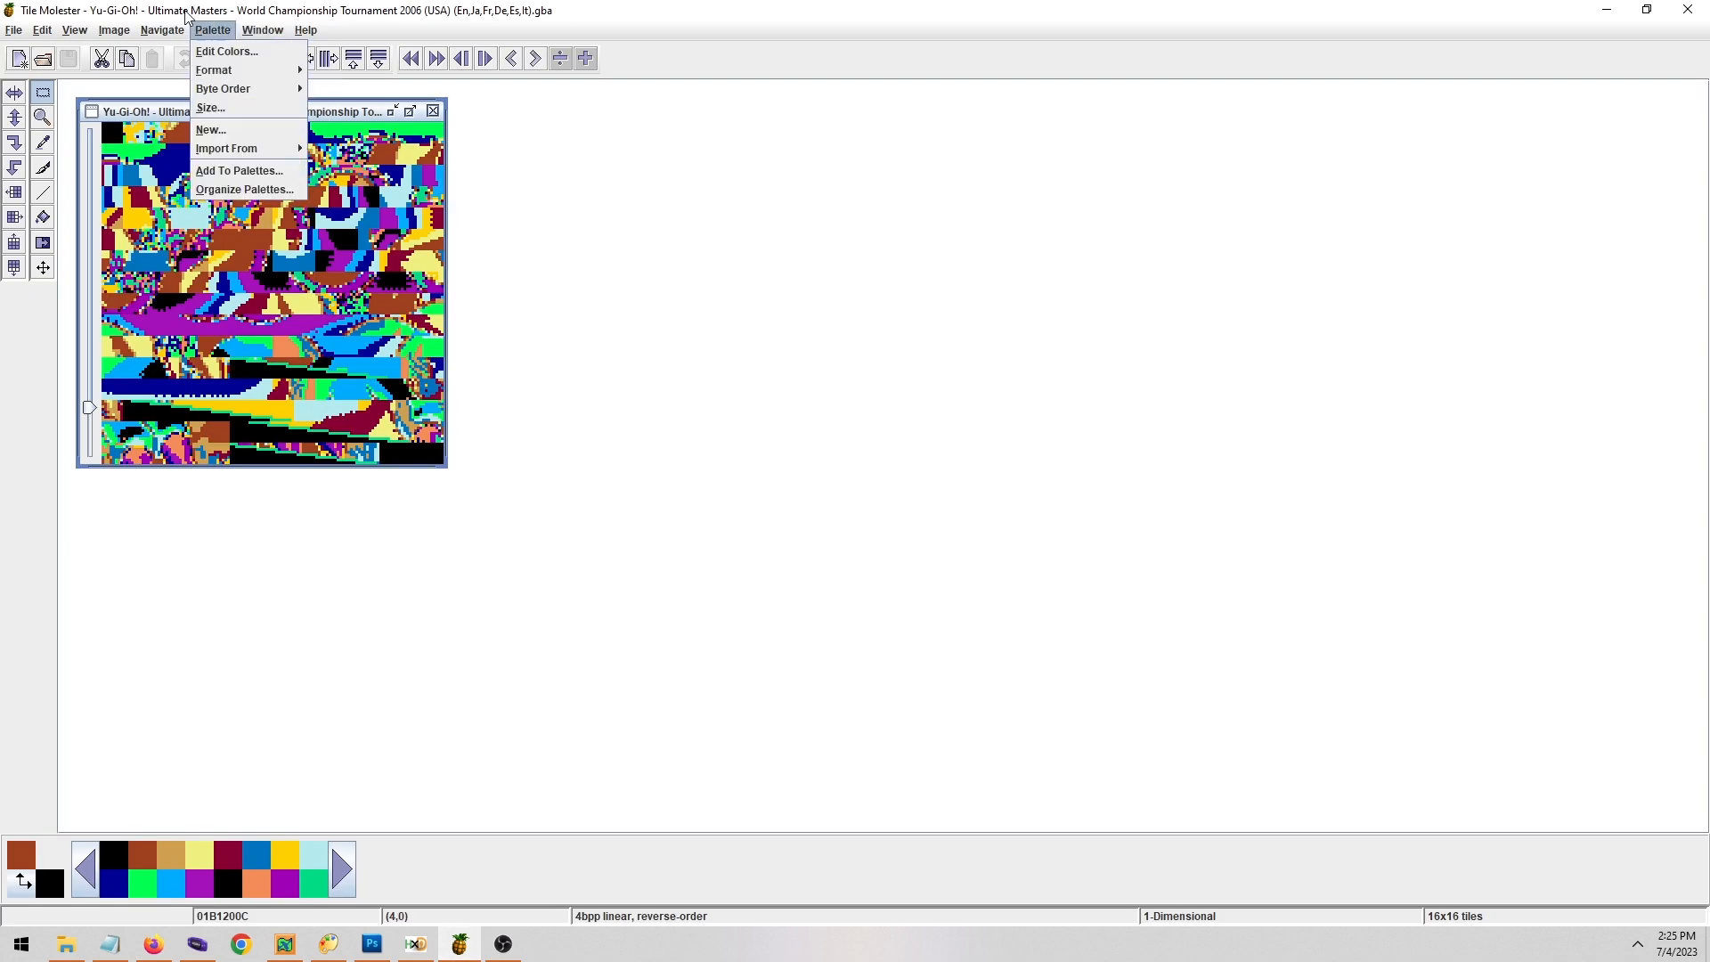
pyautogui.moveTo(267, 147)
pyautogui.click(334, 148)
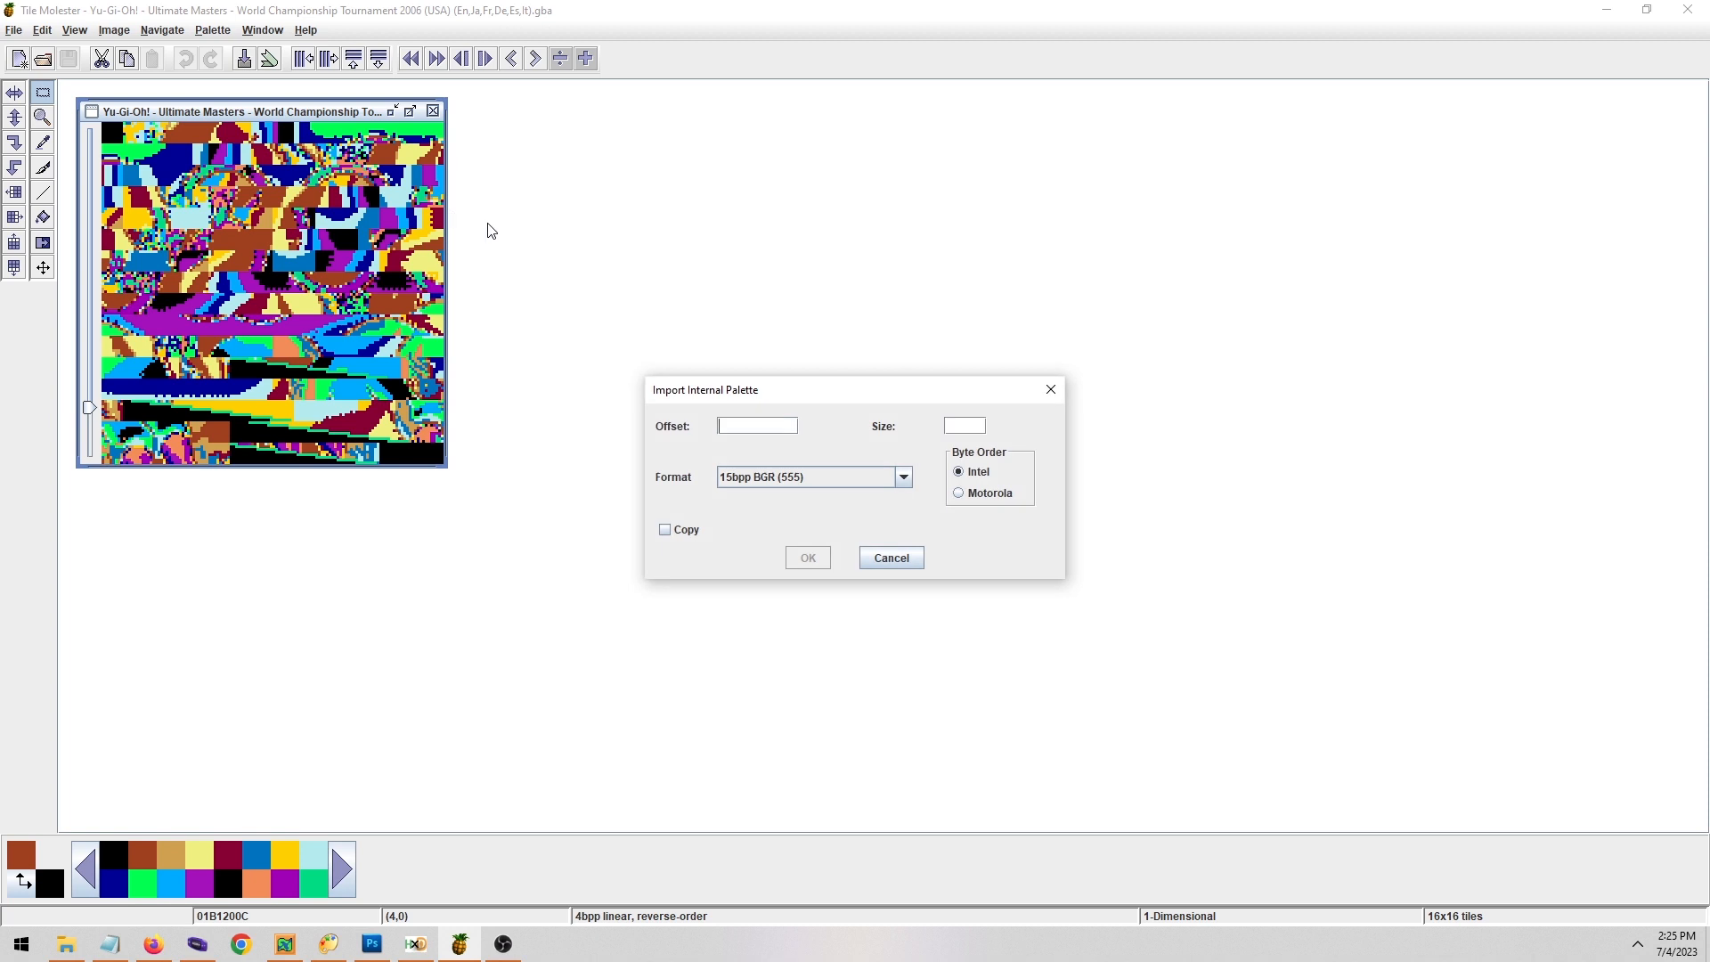
pyautogui.write('28377516')
pyautogui.click(973, 428)
pyautogui.write('64')
pyautogui.click(807, 558)
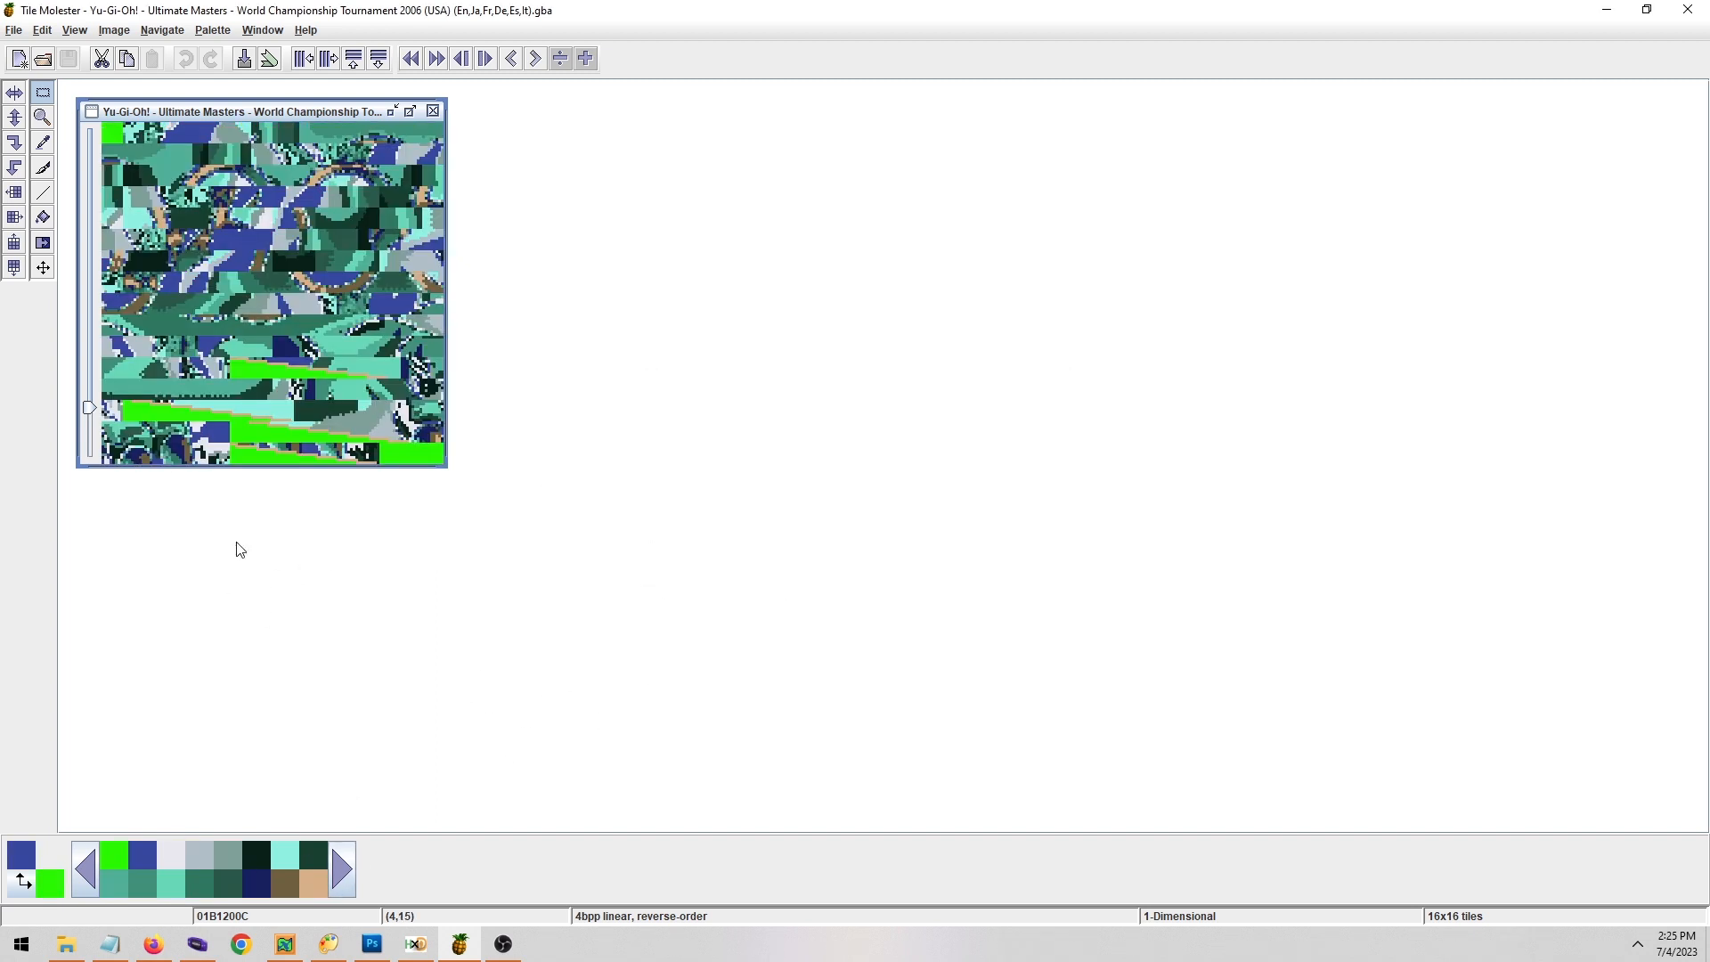
# Enlarge the ROM window and paste the tiles from HDScuffedRender.png at offset 01B1200C.
pyautogui.moveTo(450, 466); pyautogui.dragTo(588, 615)
pyautogui.click(42, 30)
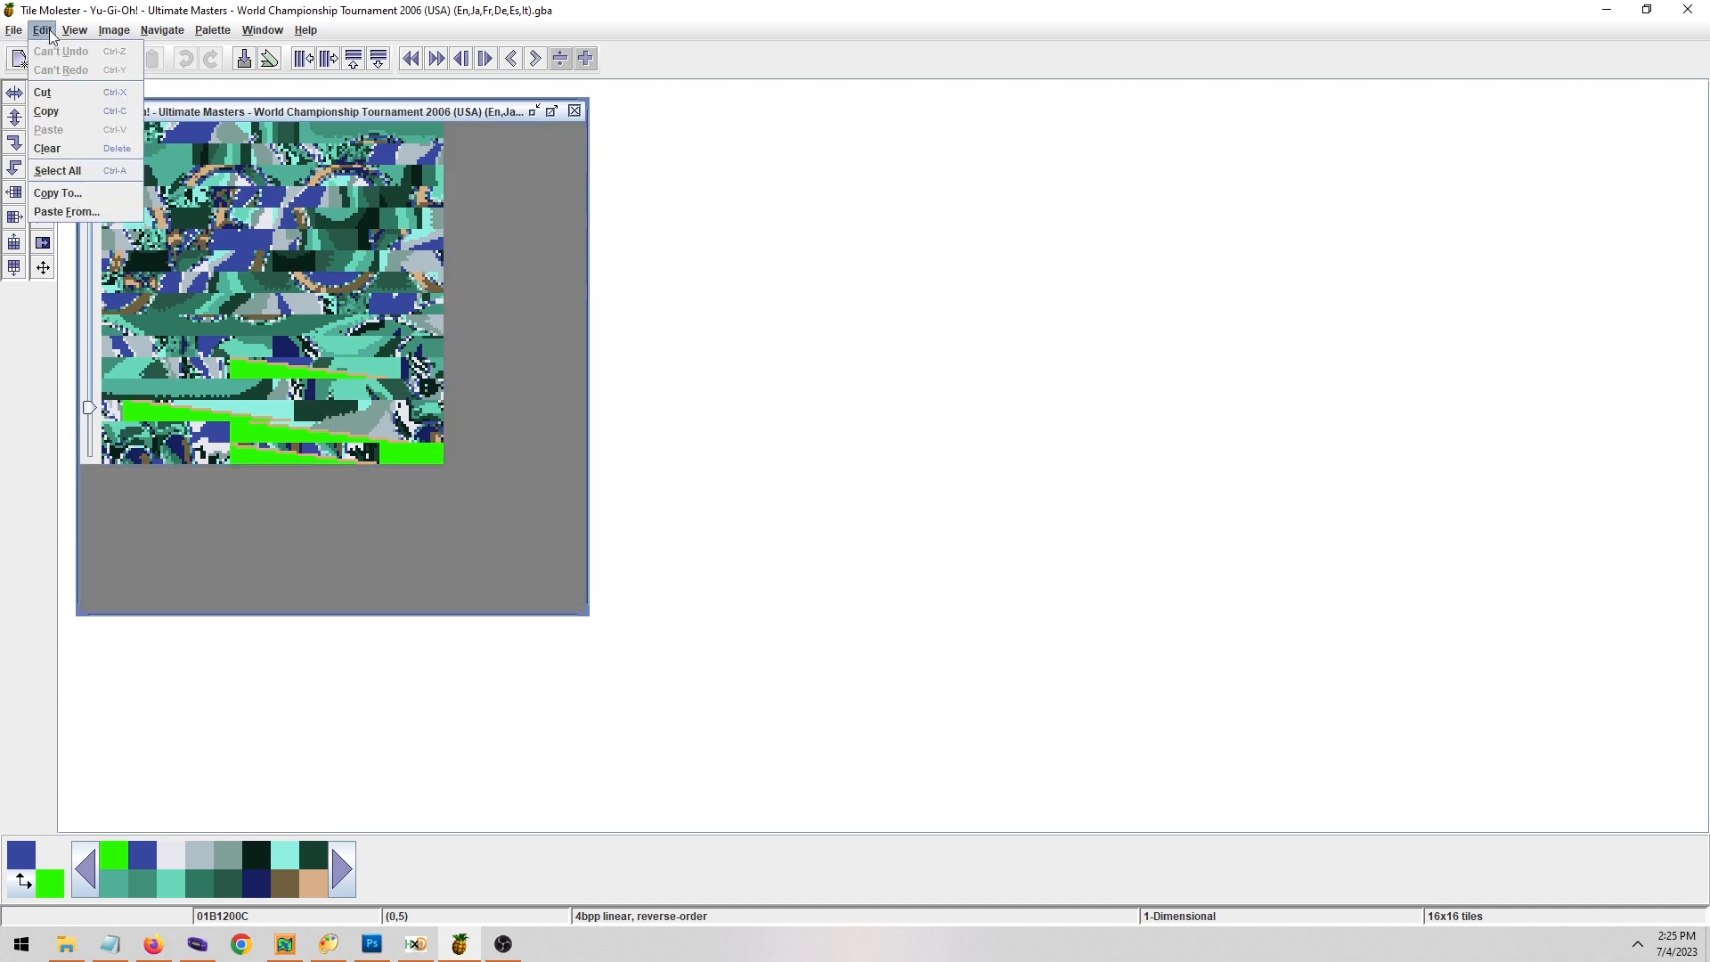
pyautogui.click(54, 193)
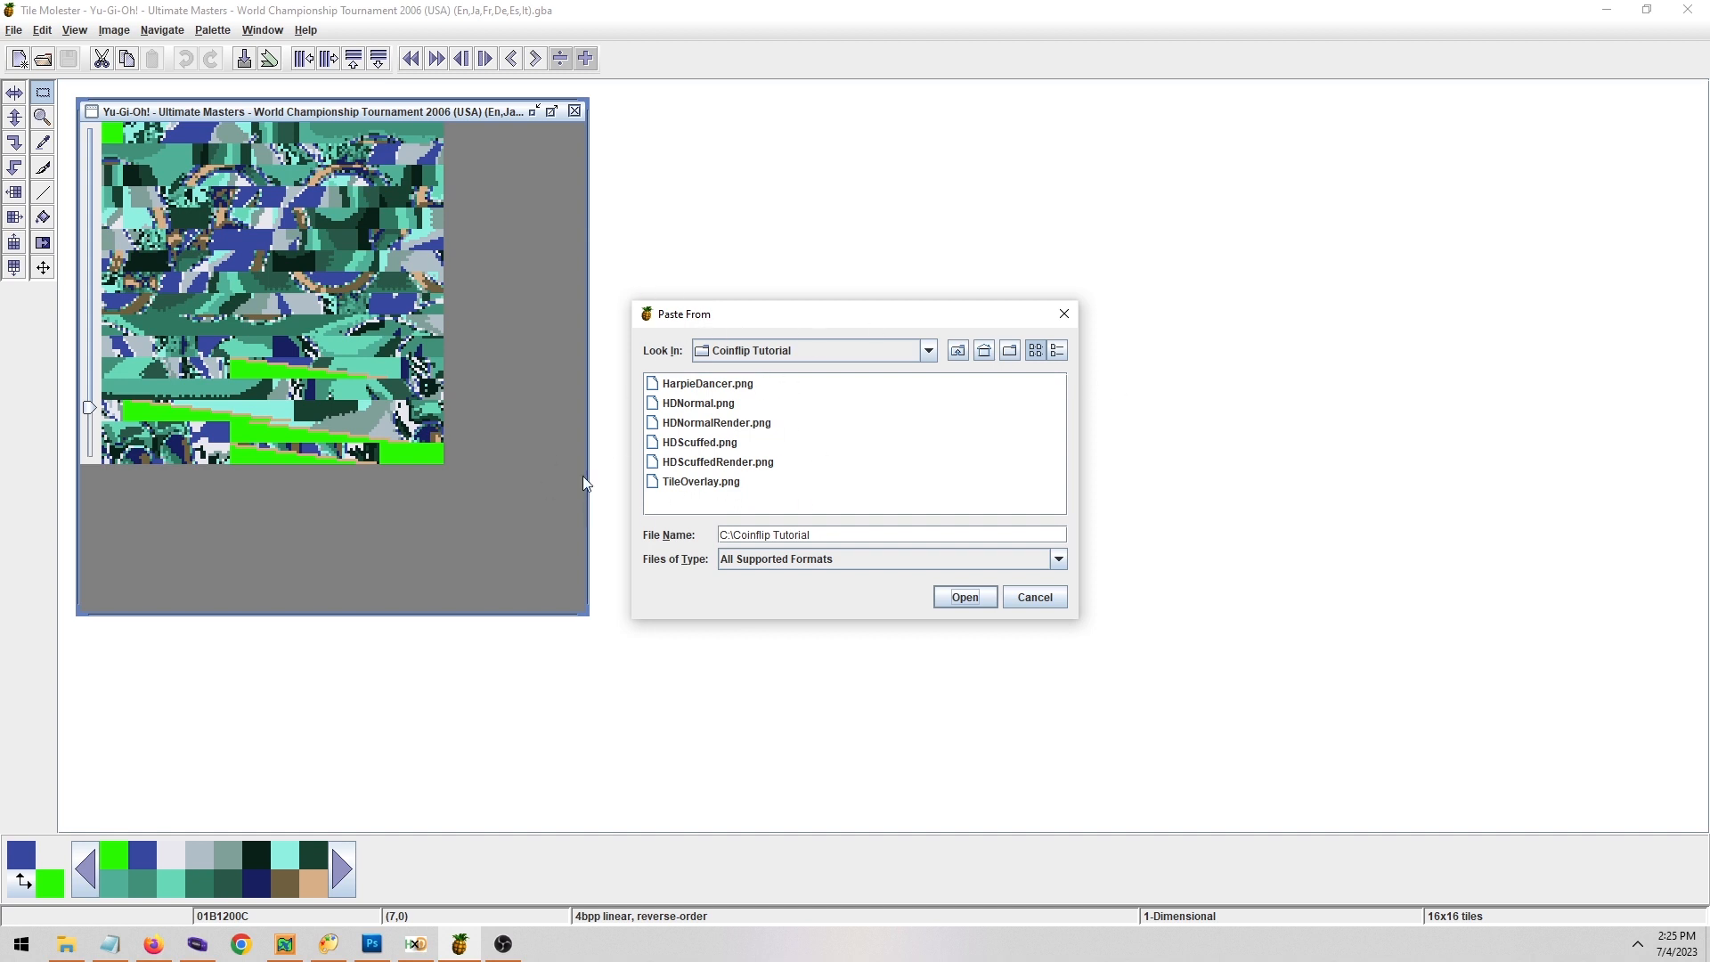
pyautogui.click(708, 463)
pyautogui.click(66, 945)
pyautogui.click(1264, 308)
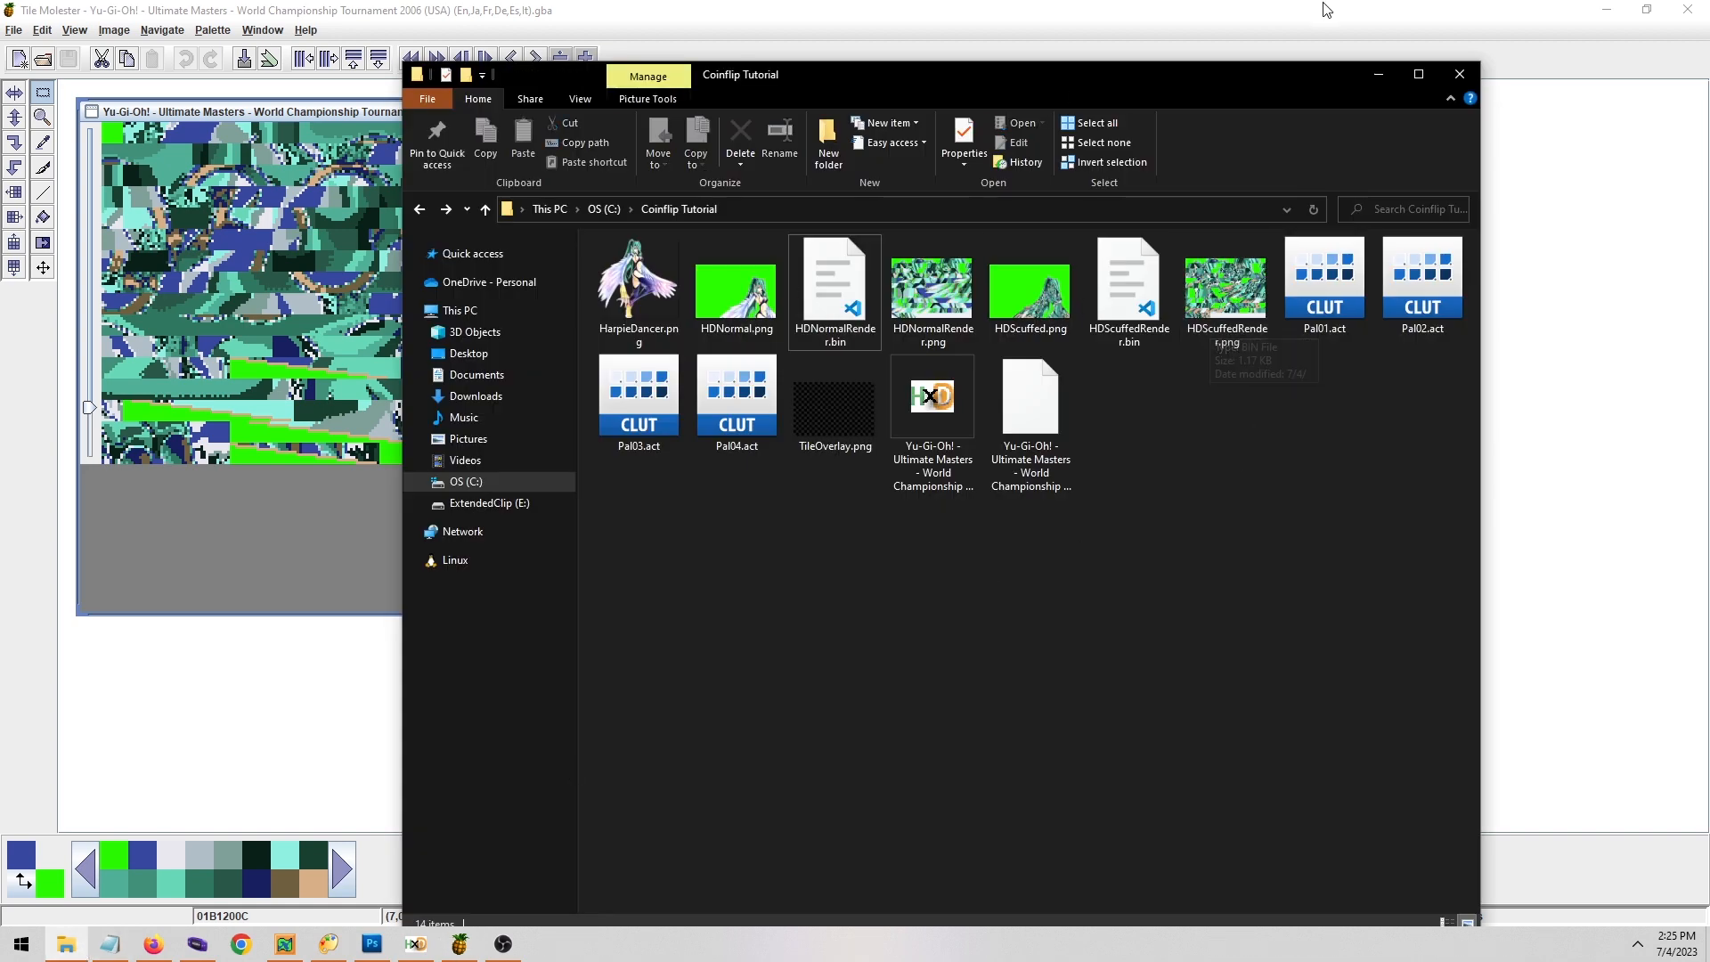
pyautogui.click(1378, 75)
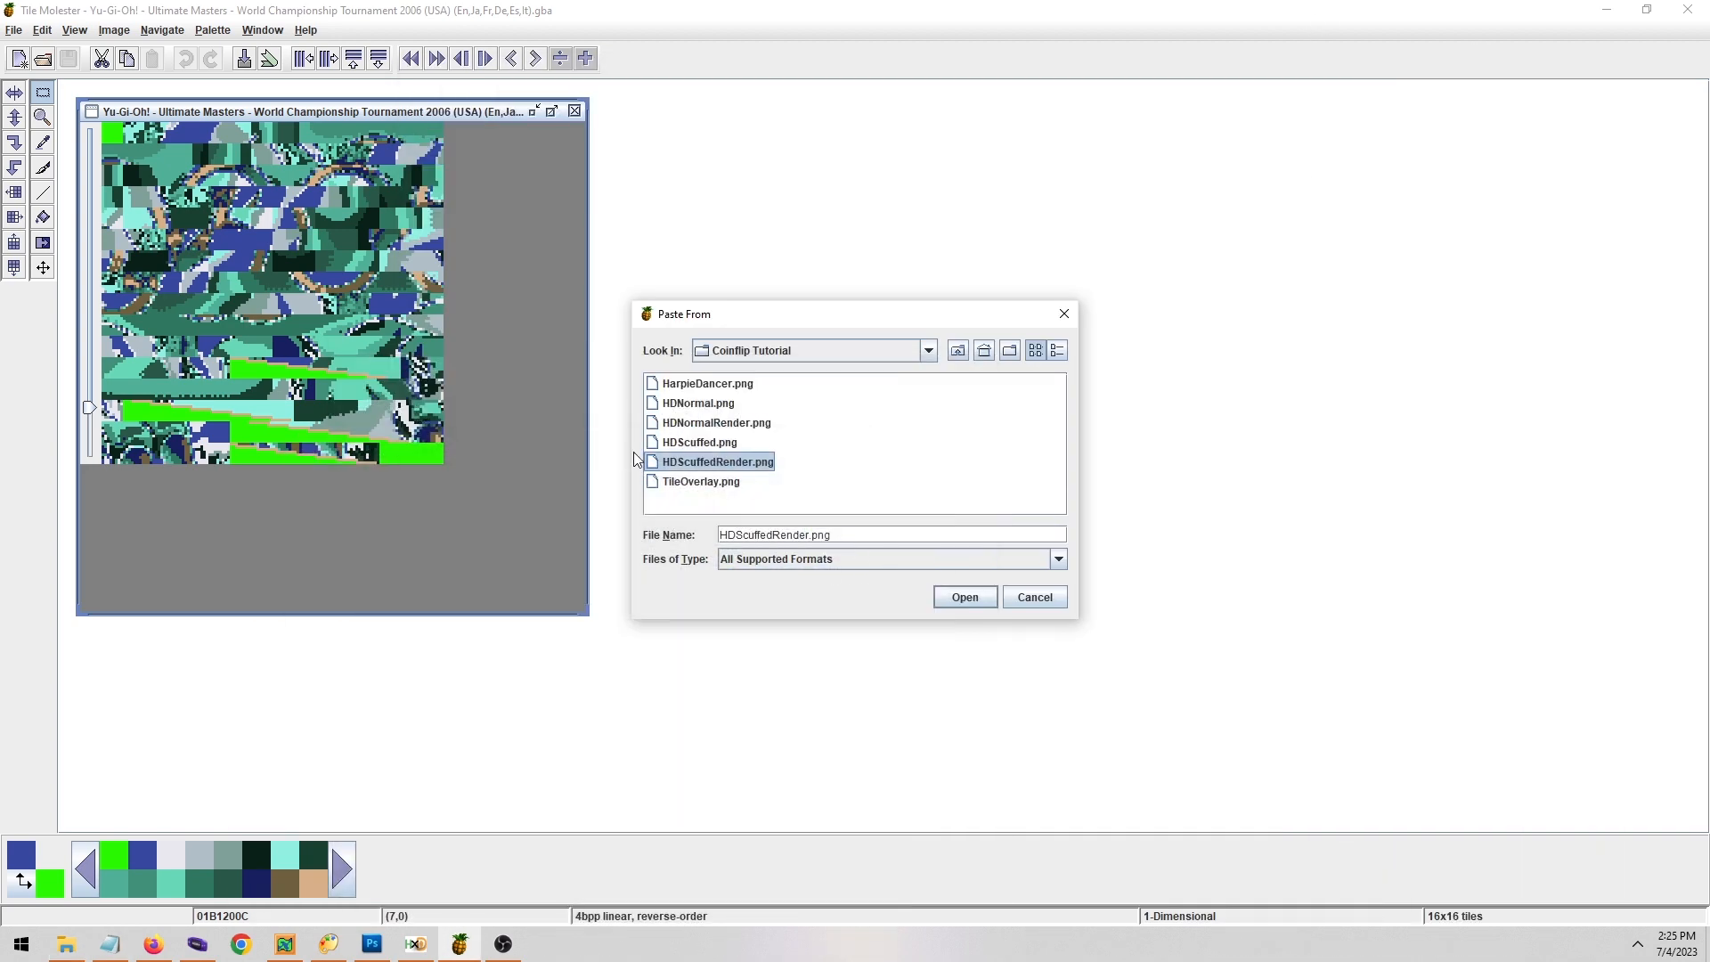
pyautogui.click(656, 468)
pyautogui.click(963, 597)
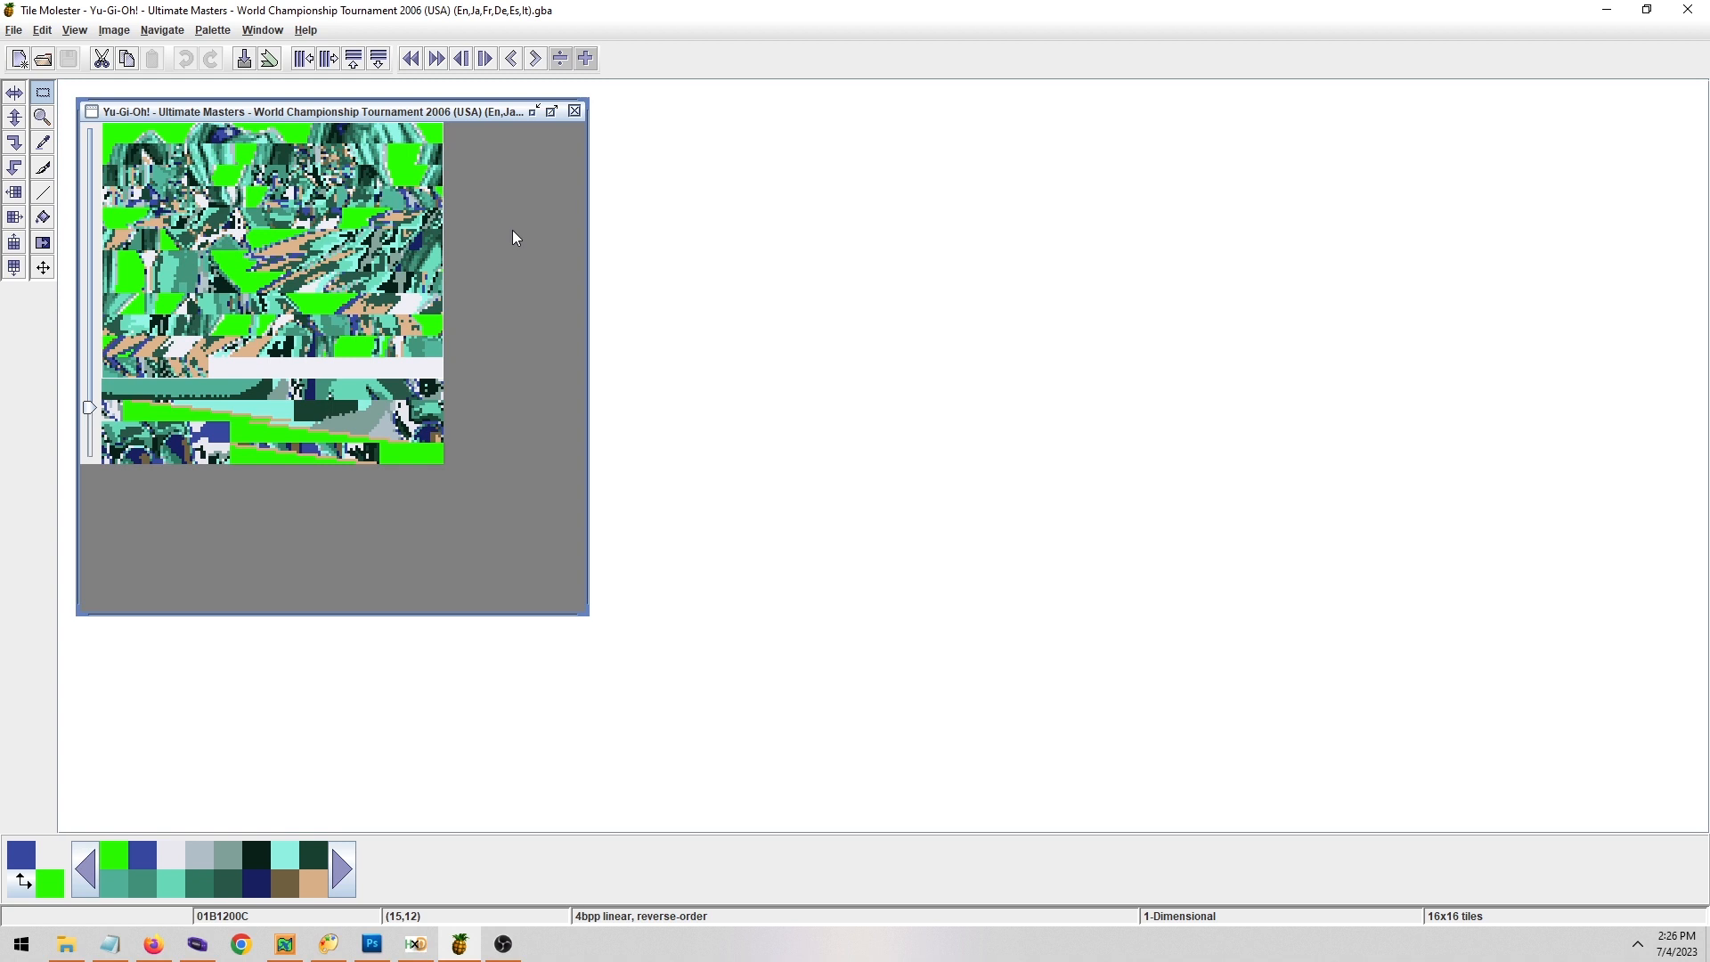
# Cycle through the four imported palette rows to check the pasted tiles, and save the ROM.
pyautogui.click(342, 869)
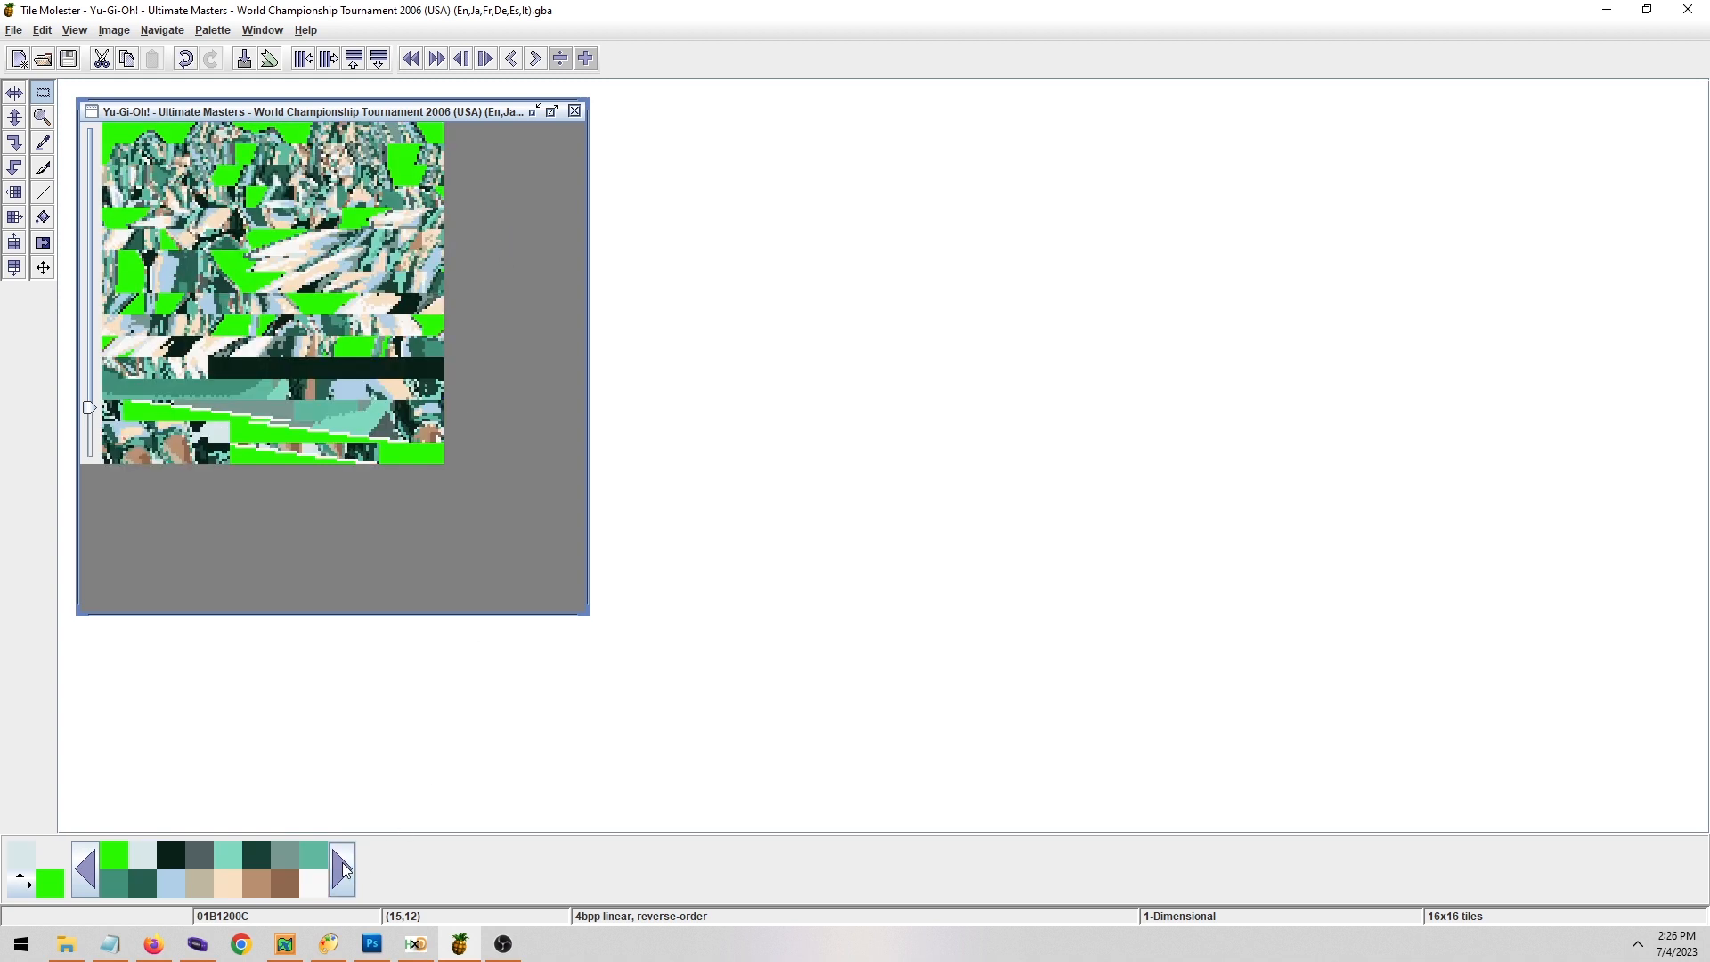
pyautogui.click(342, 868)
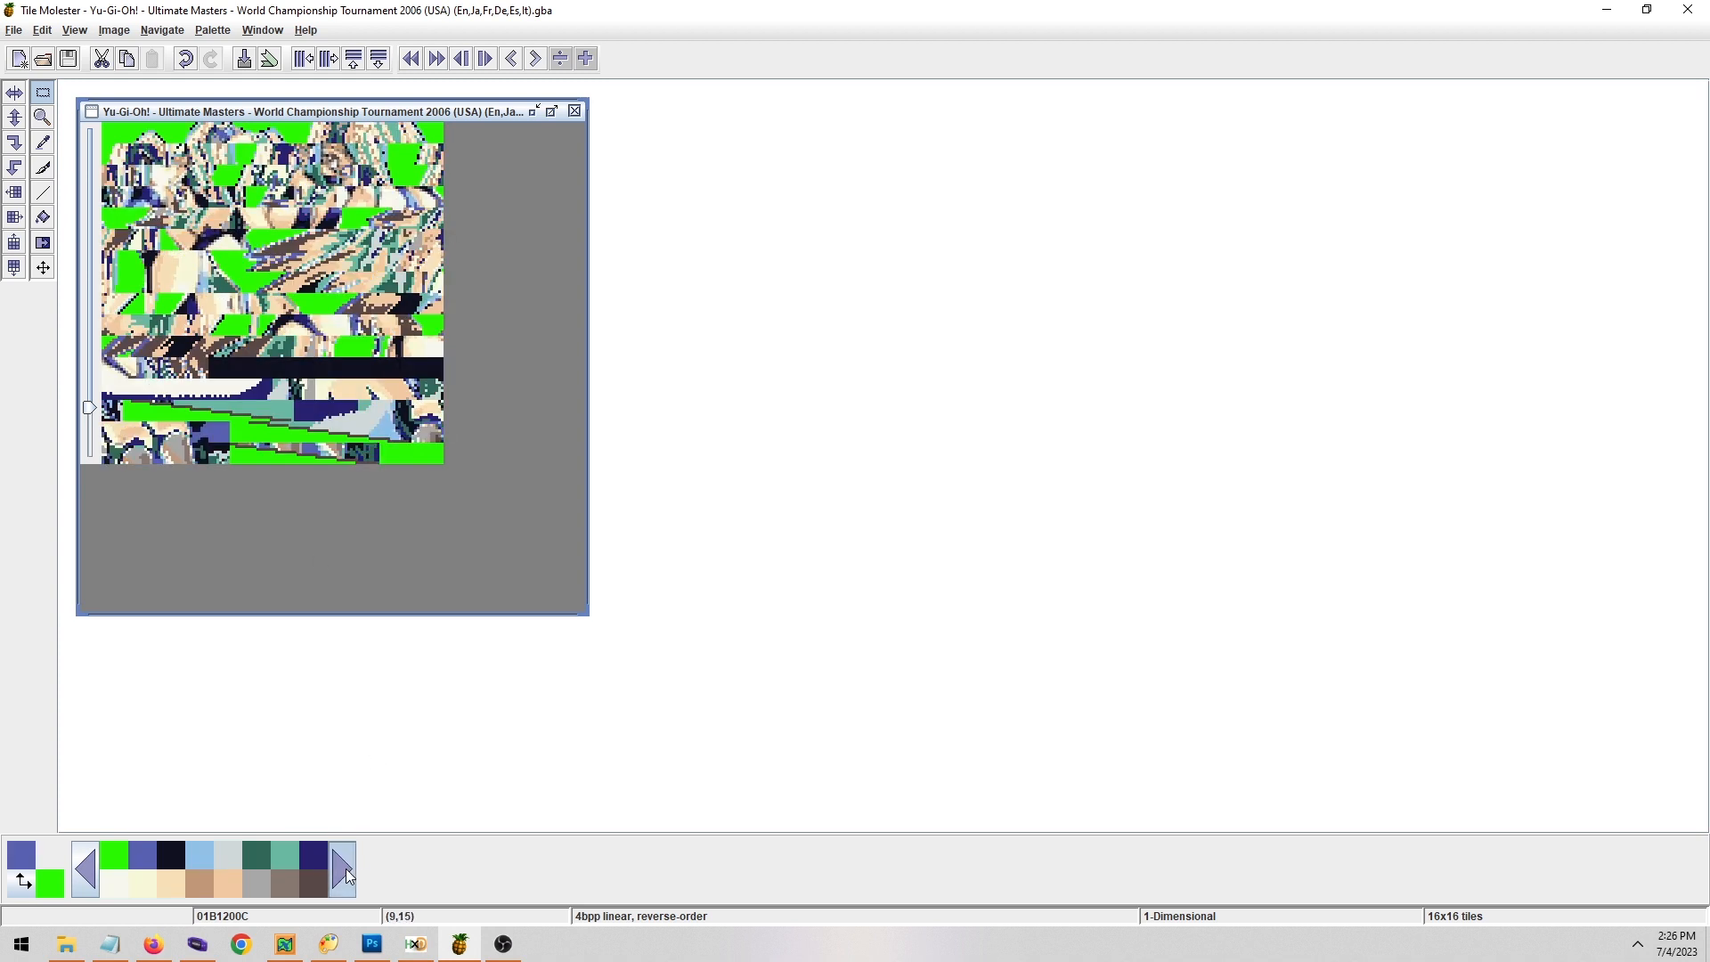
pyautogui.click(346, 869)
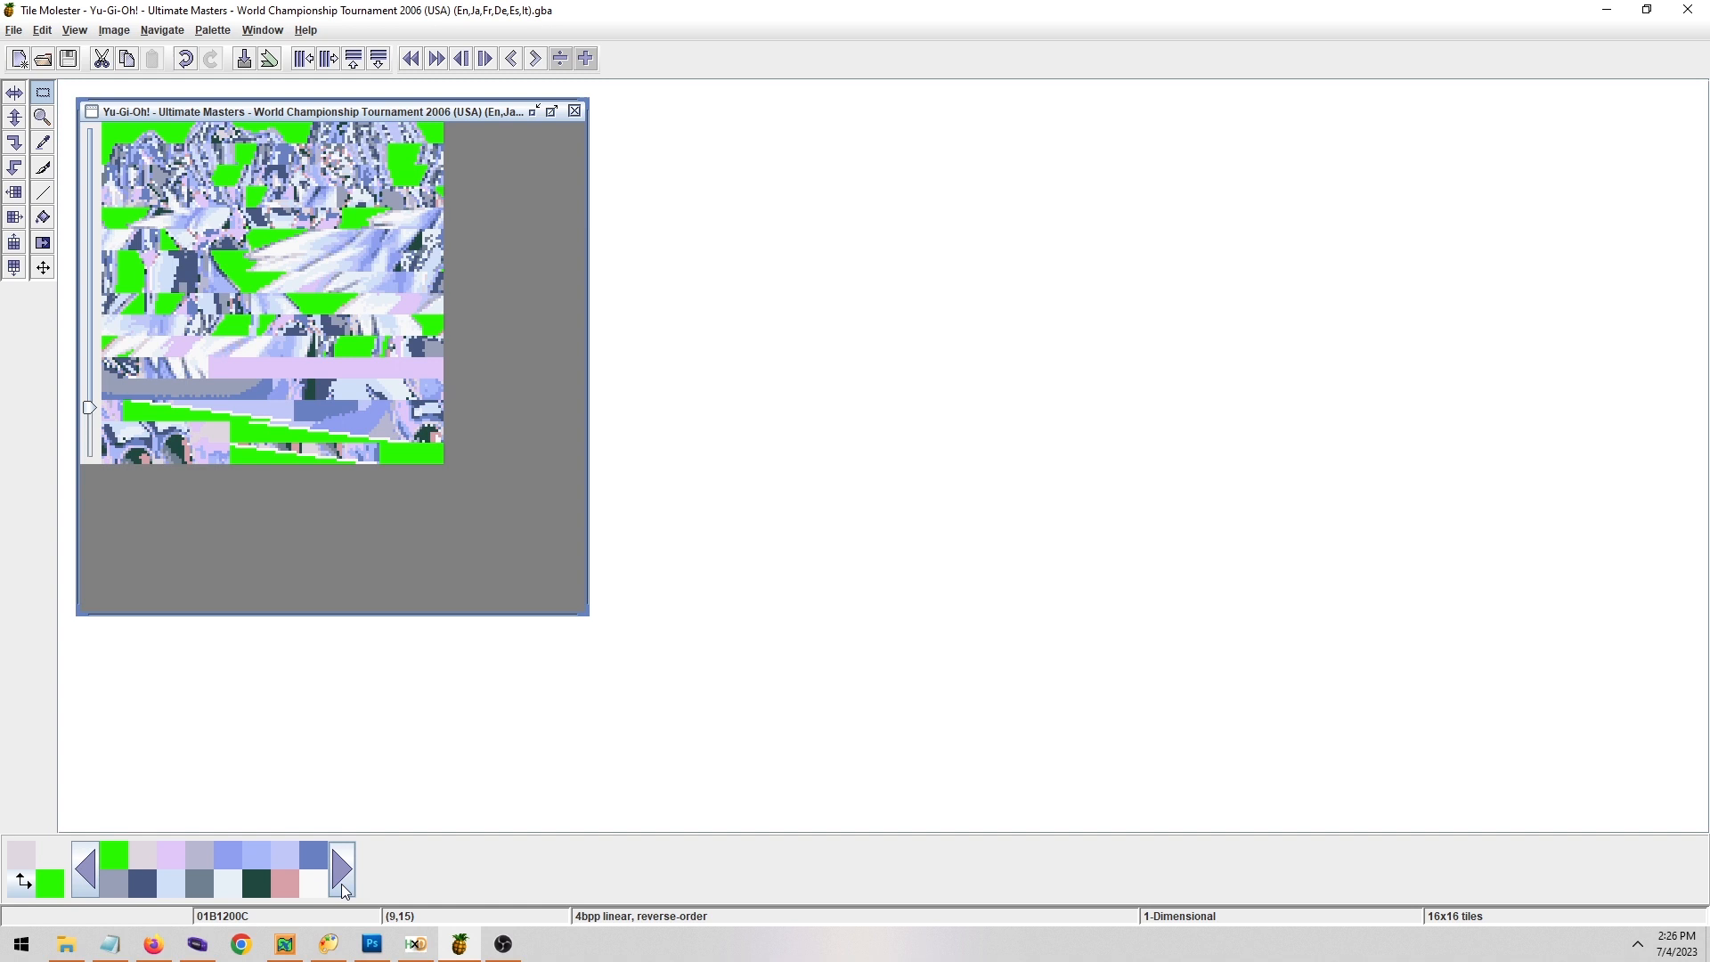
pyautogui.click(341, 881)
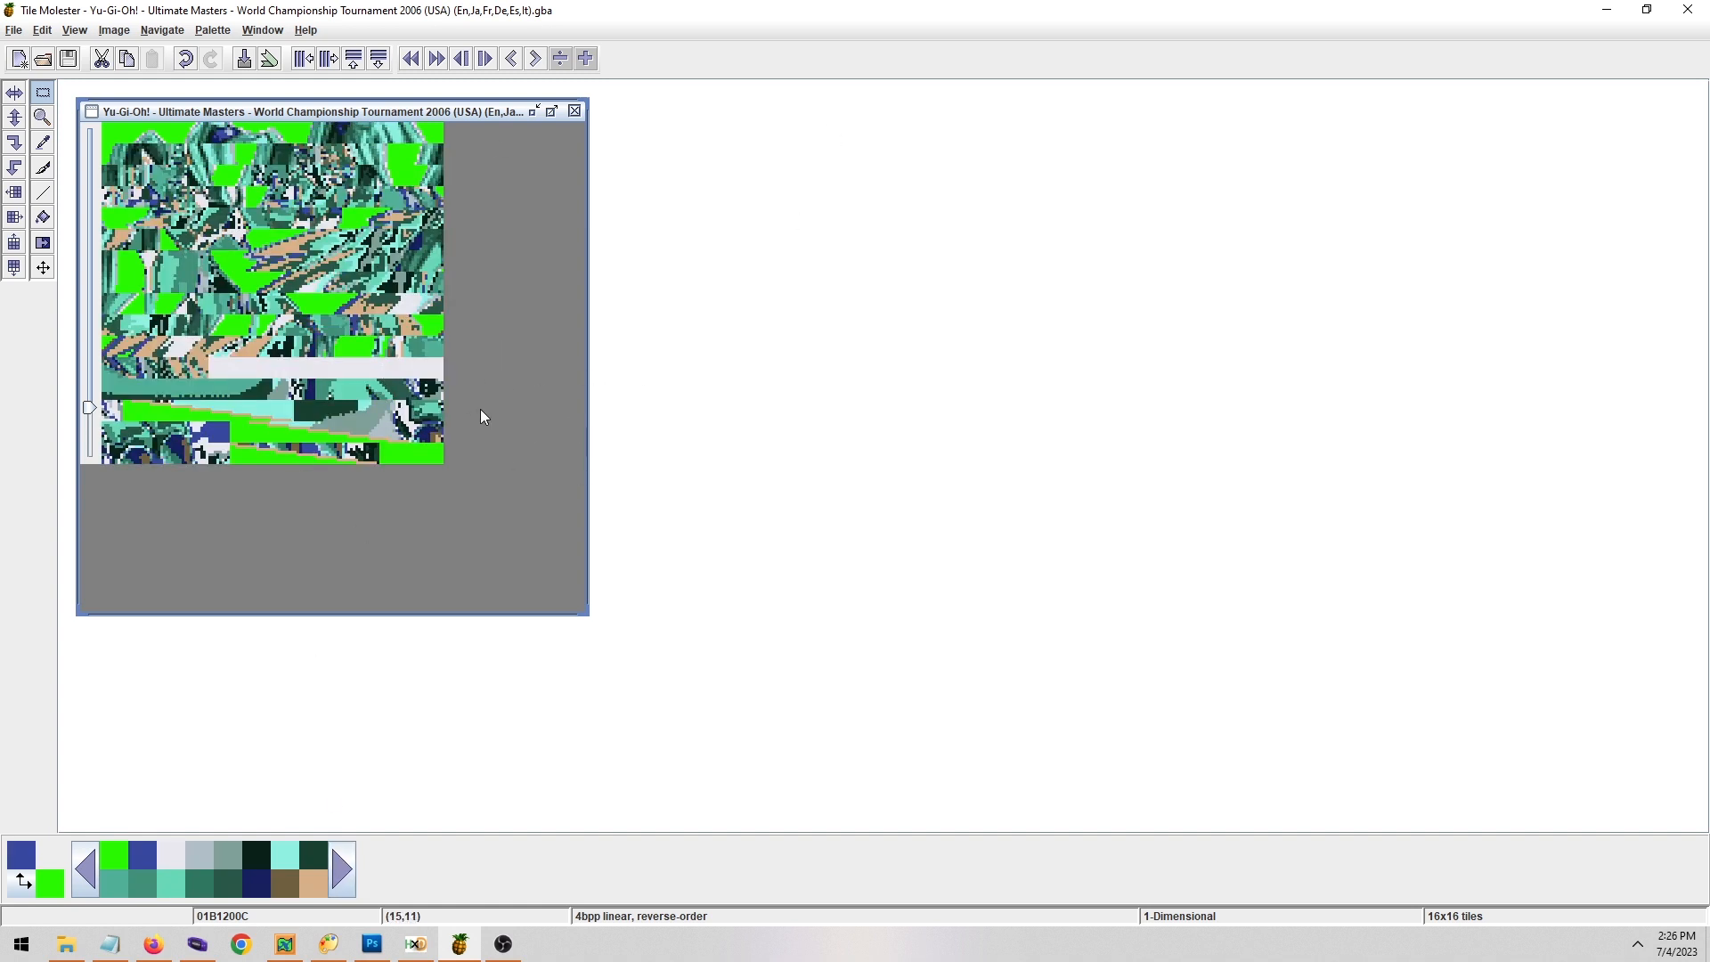
pyautogui.hotkey('ctrl', 's')
# Load the saved Yu-Gi-Oh! Ultimate Masters ROM from the Coinflip Tutorial folder into mGBA and fast-forward its intro.
pyautogui.click(197, 944)
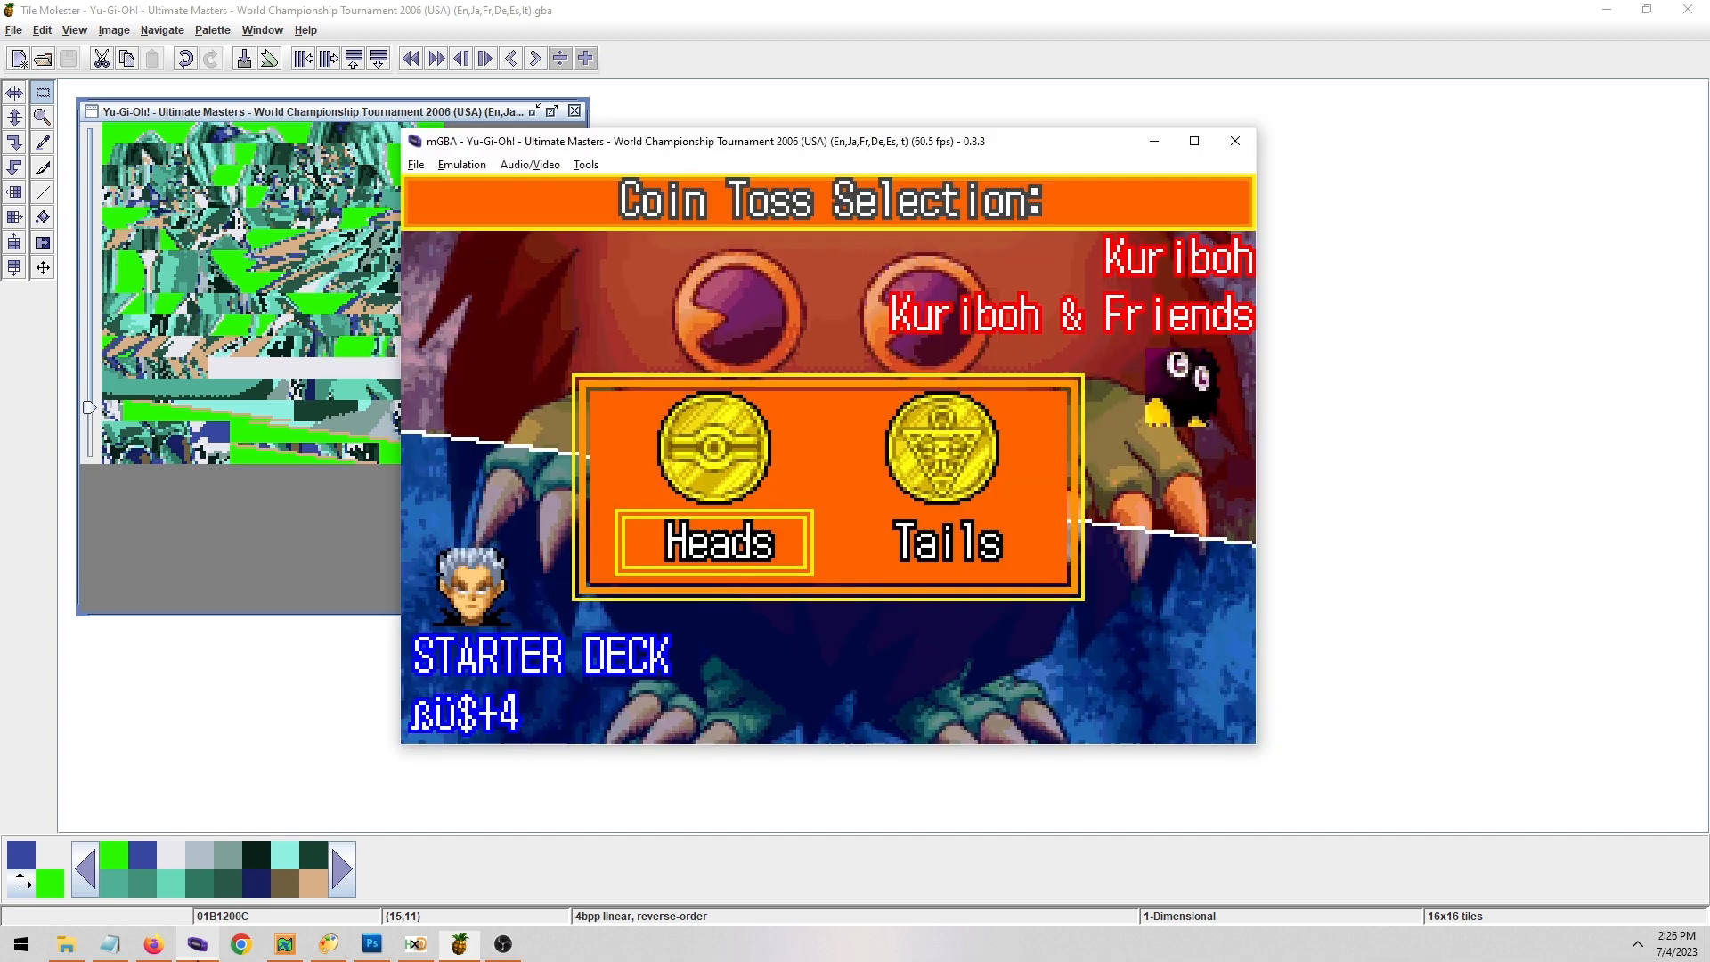
pyautogui.click(61, 953)
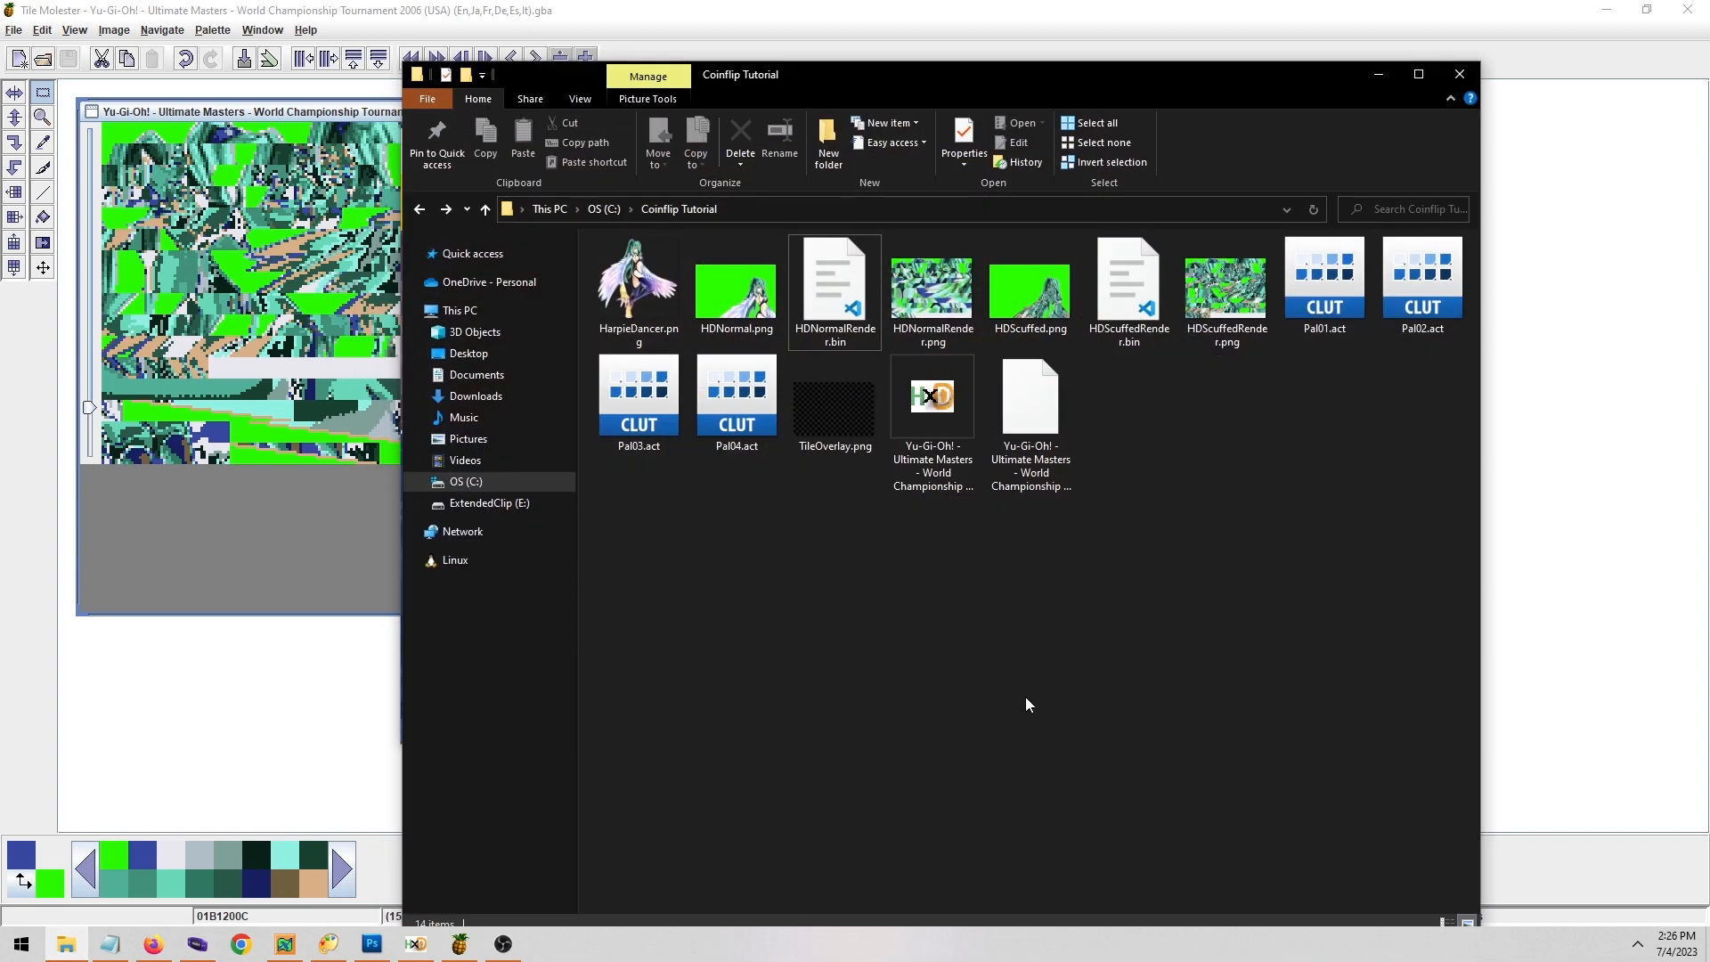
pyautogui.moveTo(993, 77); pyautogui.dragTo(1515, 98)
pyautogui.moveTo(1454, 446); pyautogui.dragTo(642, 488)
pyautogui.click(641, 488)
pyautogui.press('Tab')
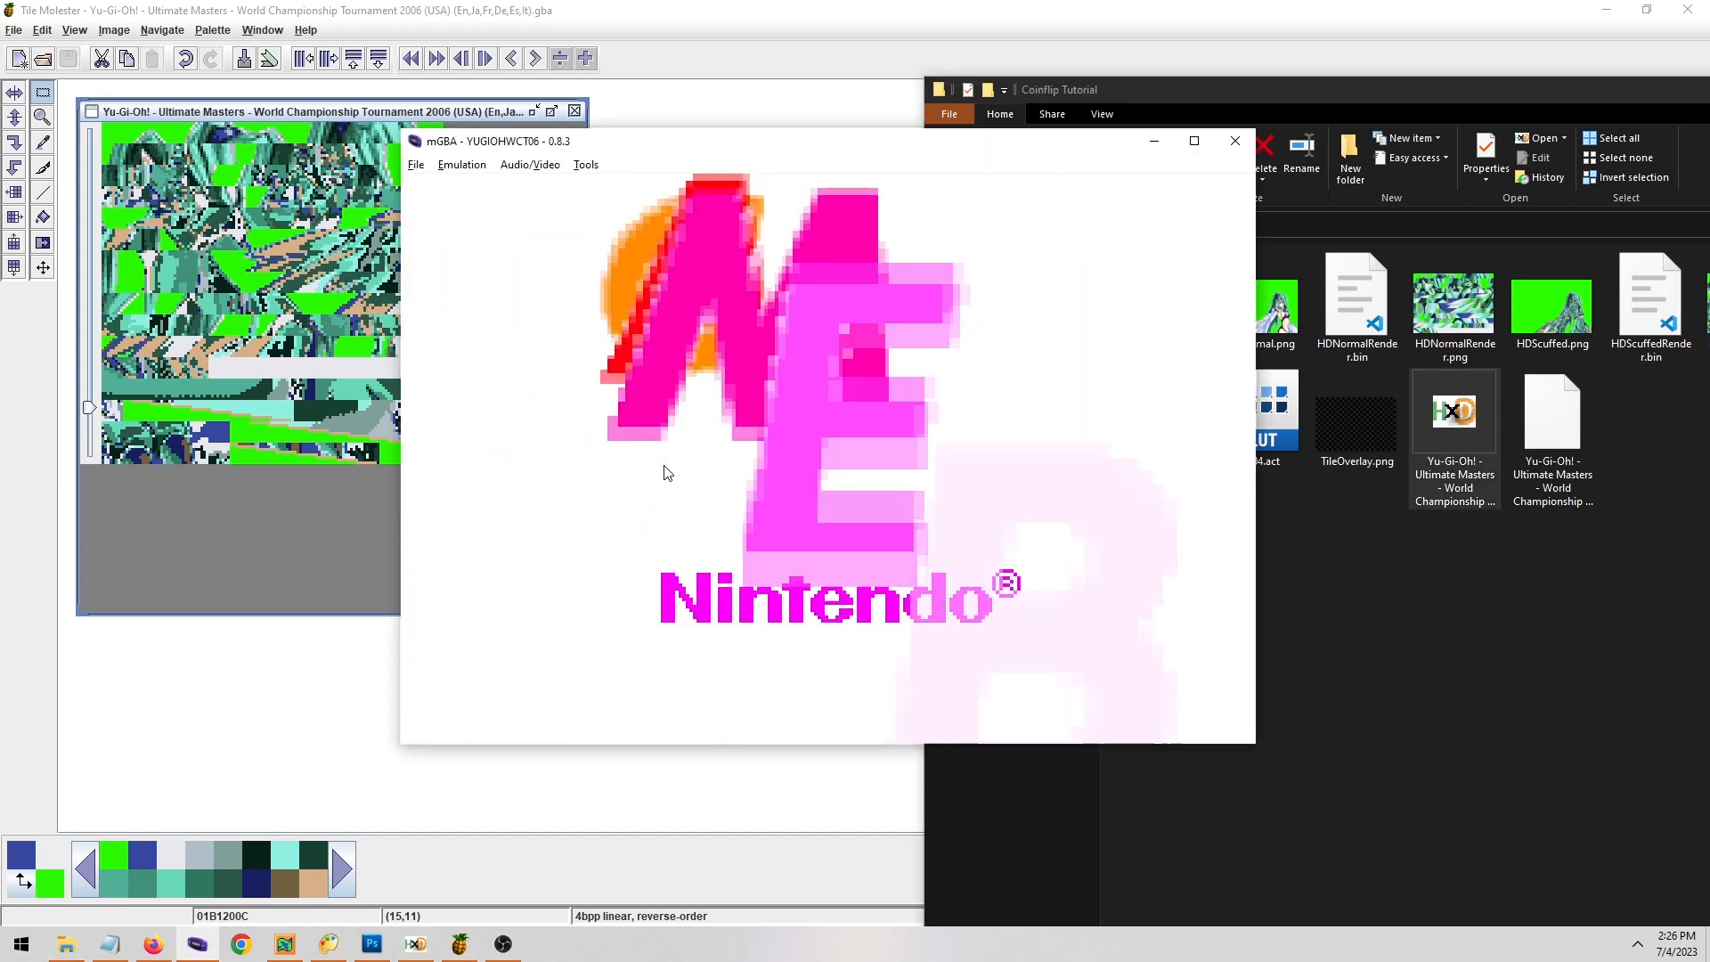
# Start a new game with the player name B and enter a Free Duel against Kuriboh up to the coin toss selection.
pyautogui.press('x')
pyautogui.press('x')
pyautogui.press('Right')
pyautogui.press('x')
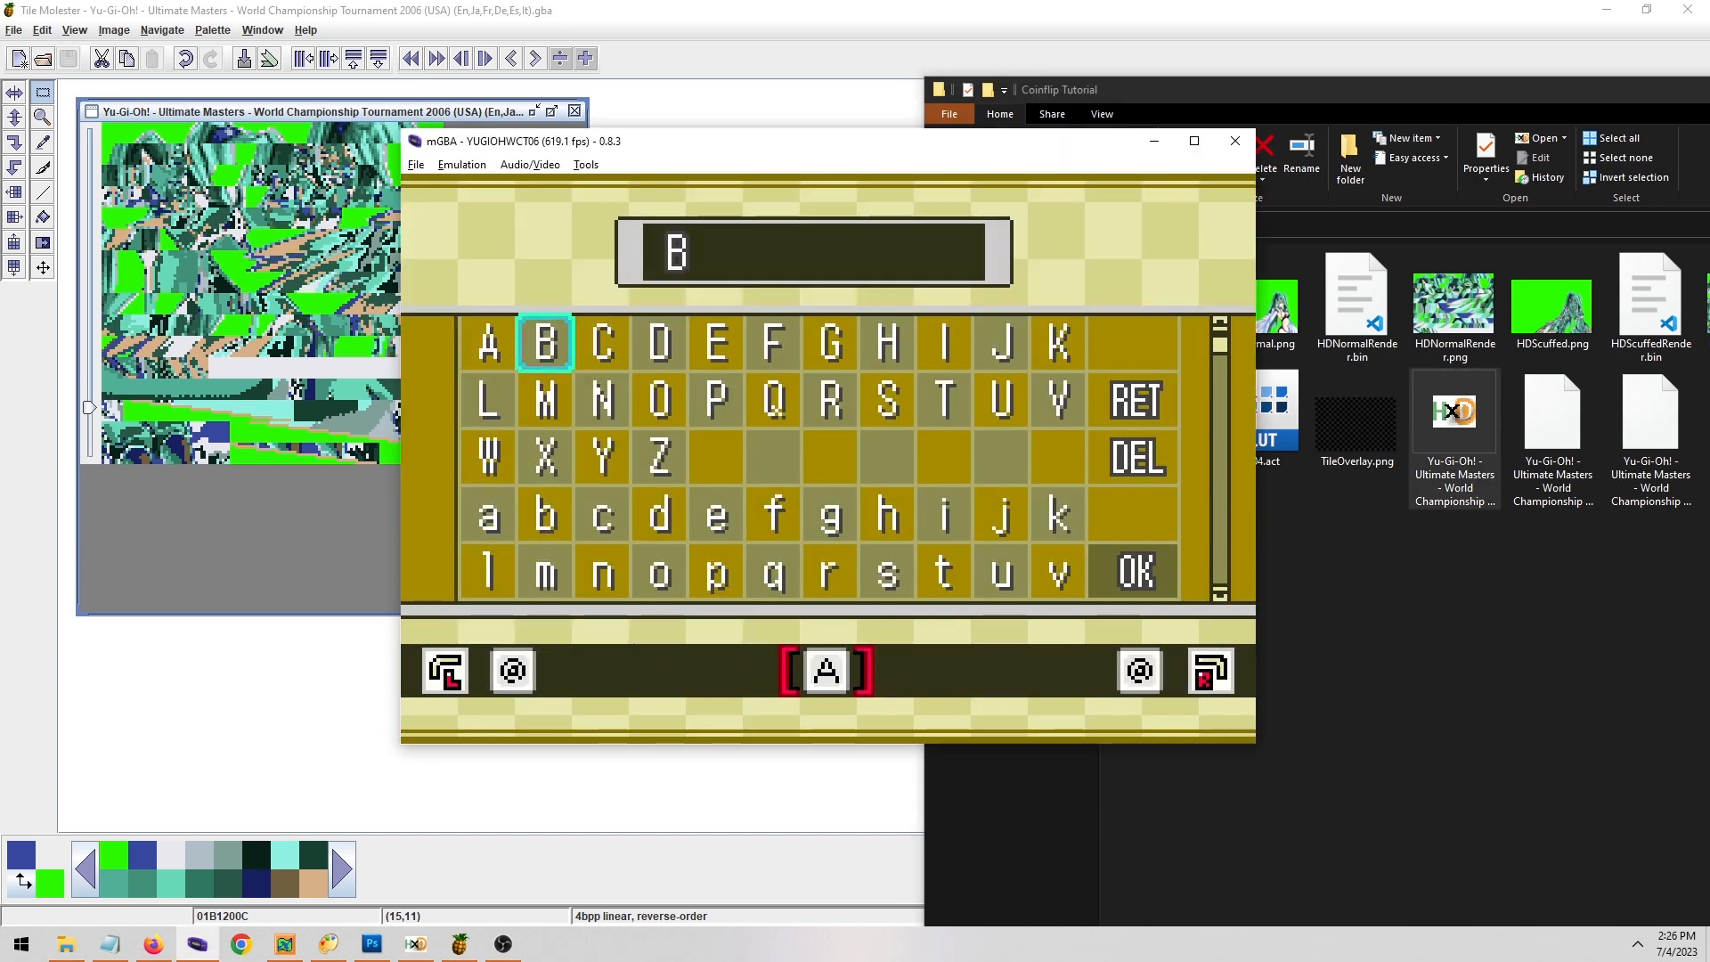
pyautogui.press('Return')
pyautogui.press('x')
pyautogui.press('x')
pyautogui.press('x')
pyautogui.press('Down')
pyautogui.press('x')
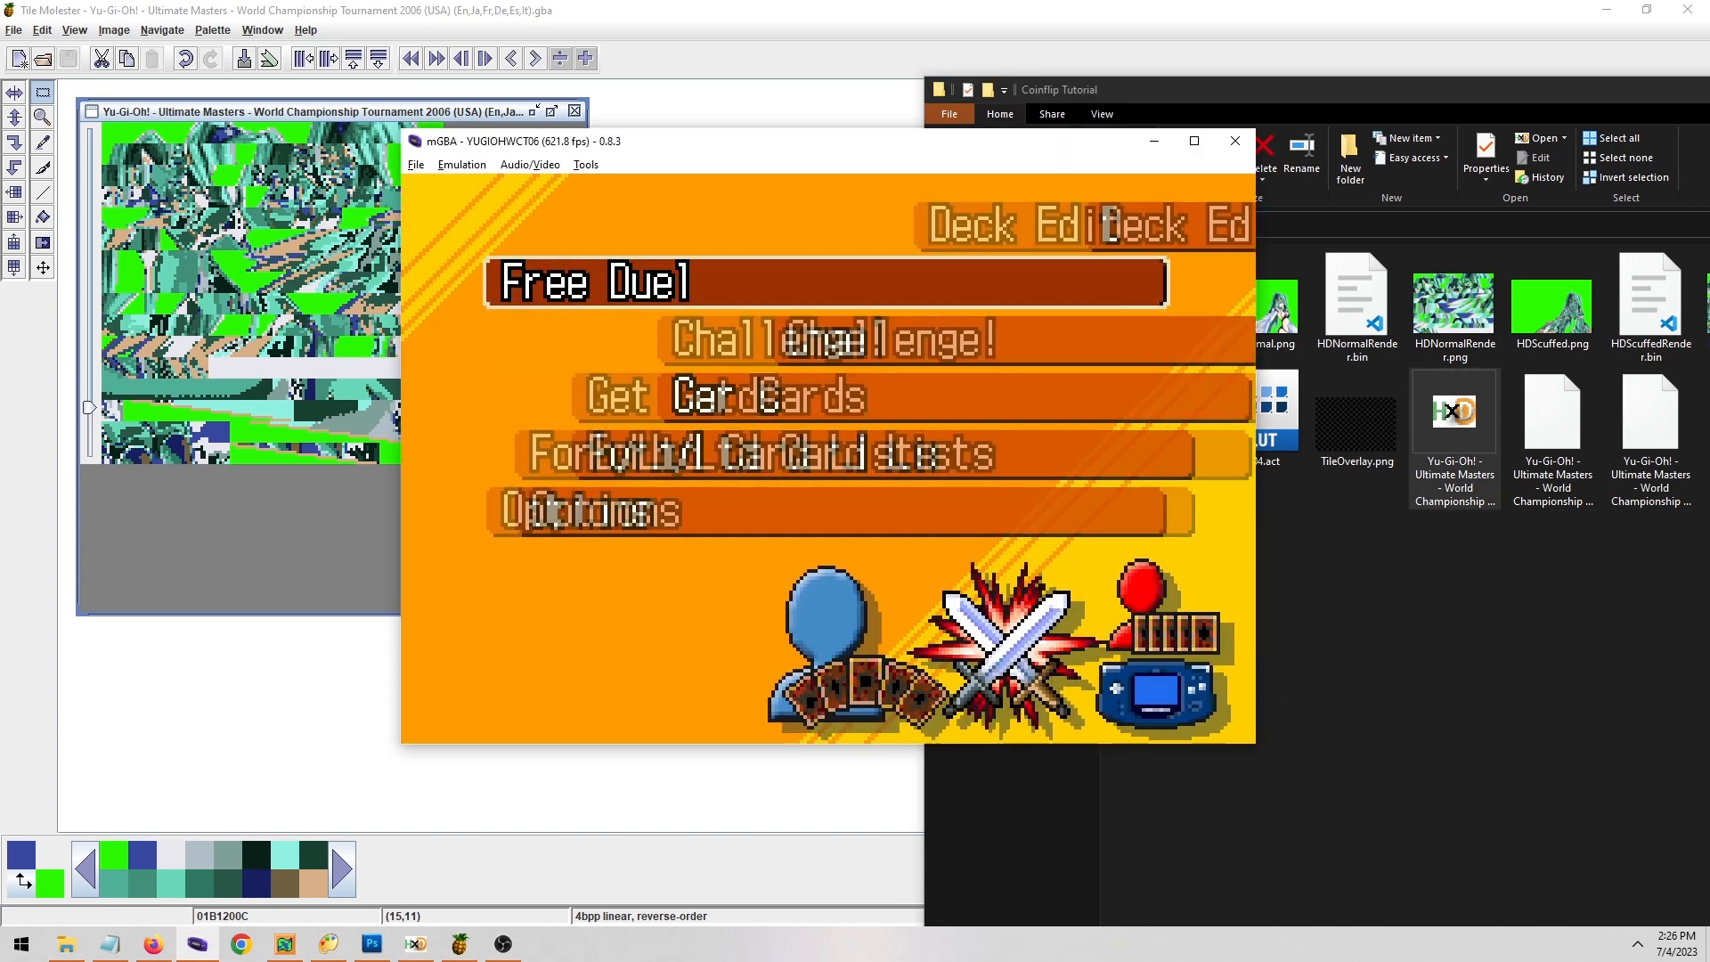
pyautogui.press('x')
pyautogui.press('x')
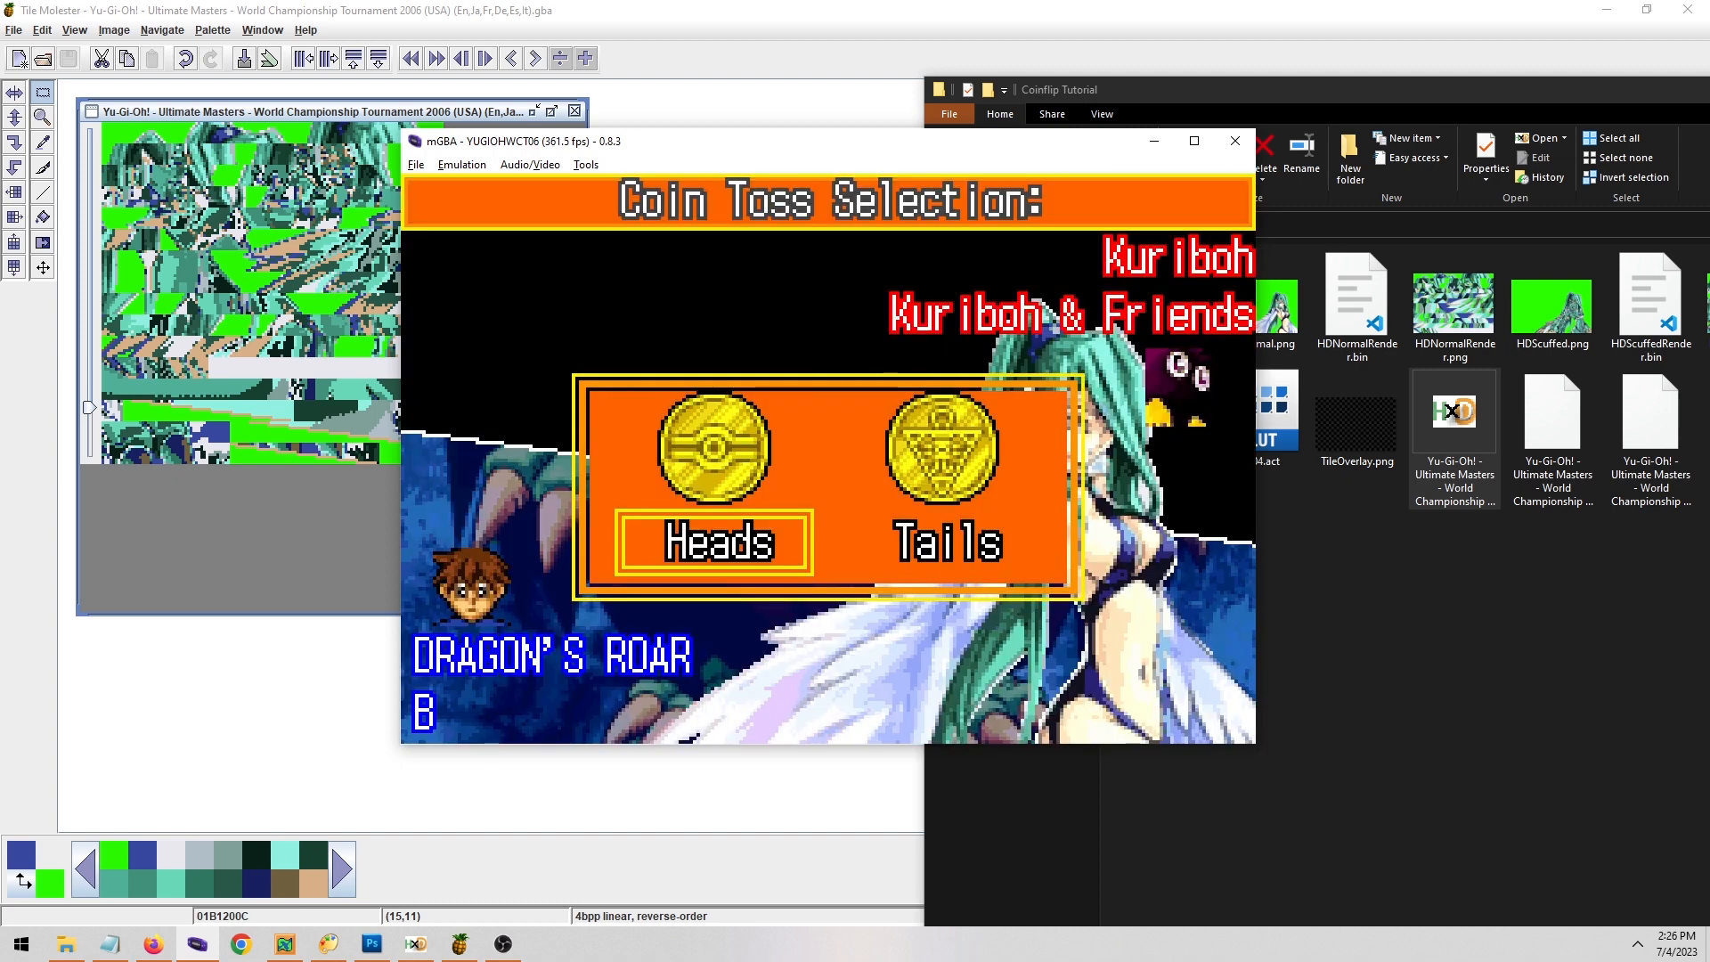
# Hide the video layers showing the coin choice box, duelist names and character sprites so only the backgrounds and title bar show.
pyautogui.click(530, 164)
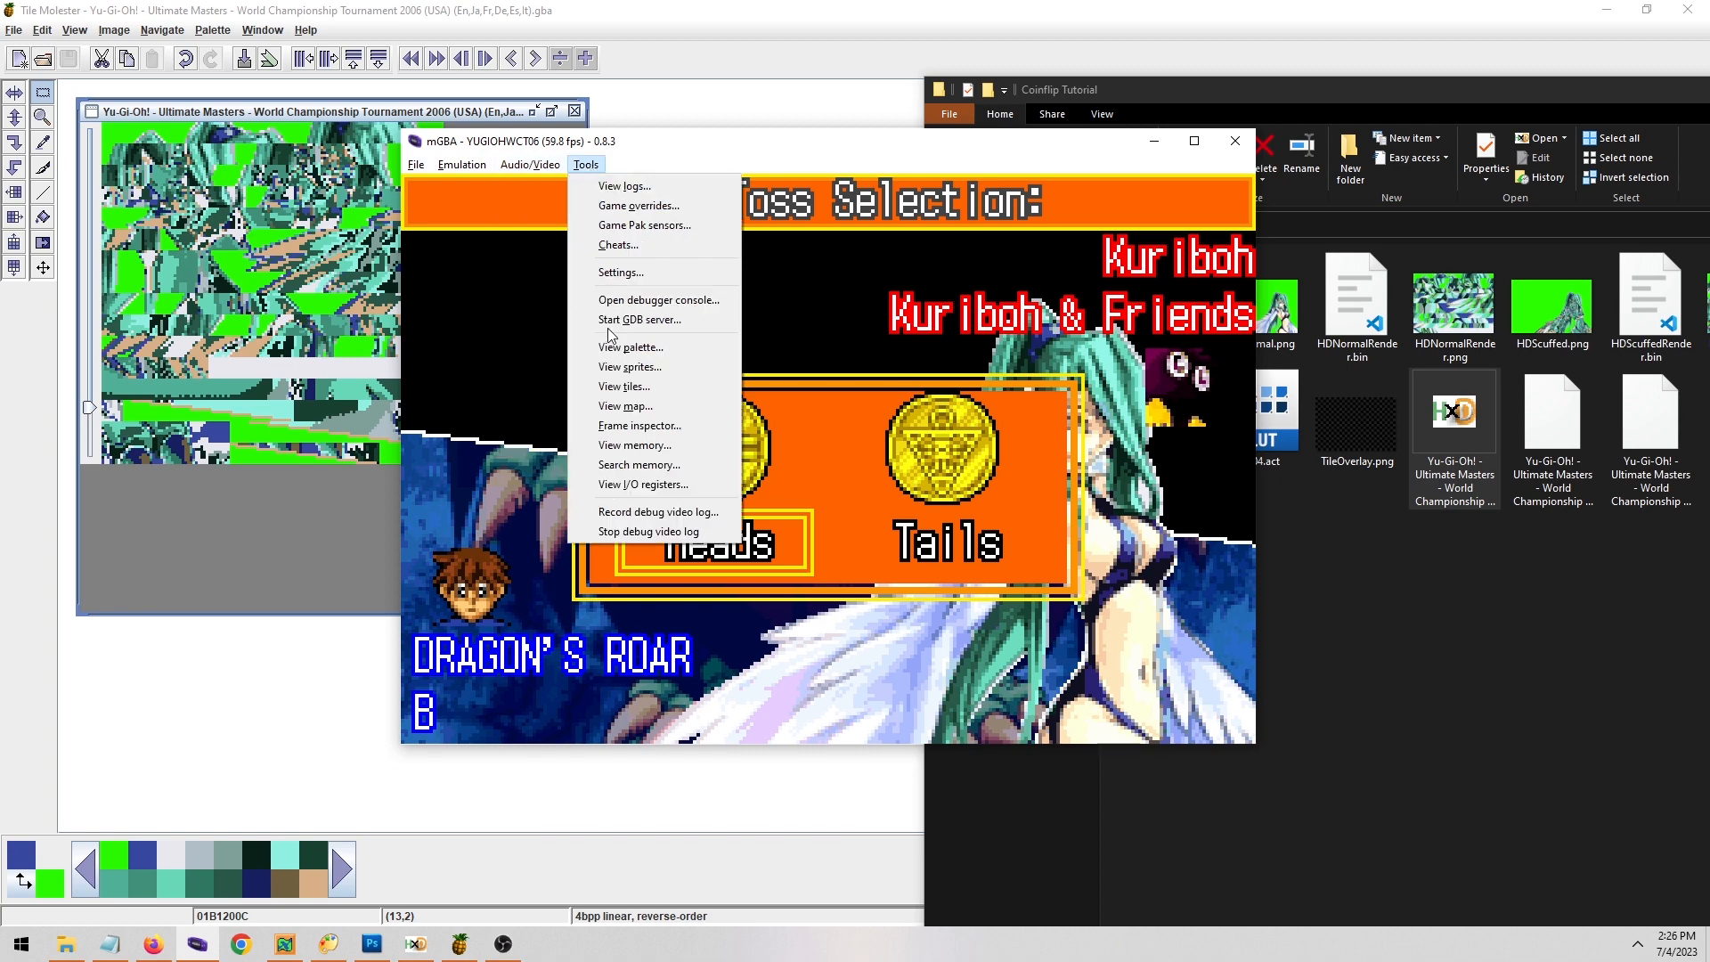
pyautogui.click(611, 415)
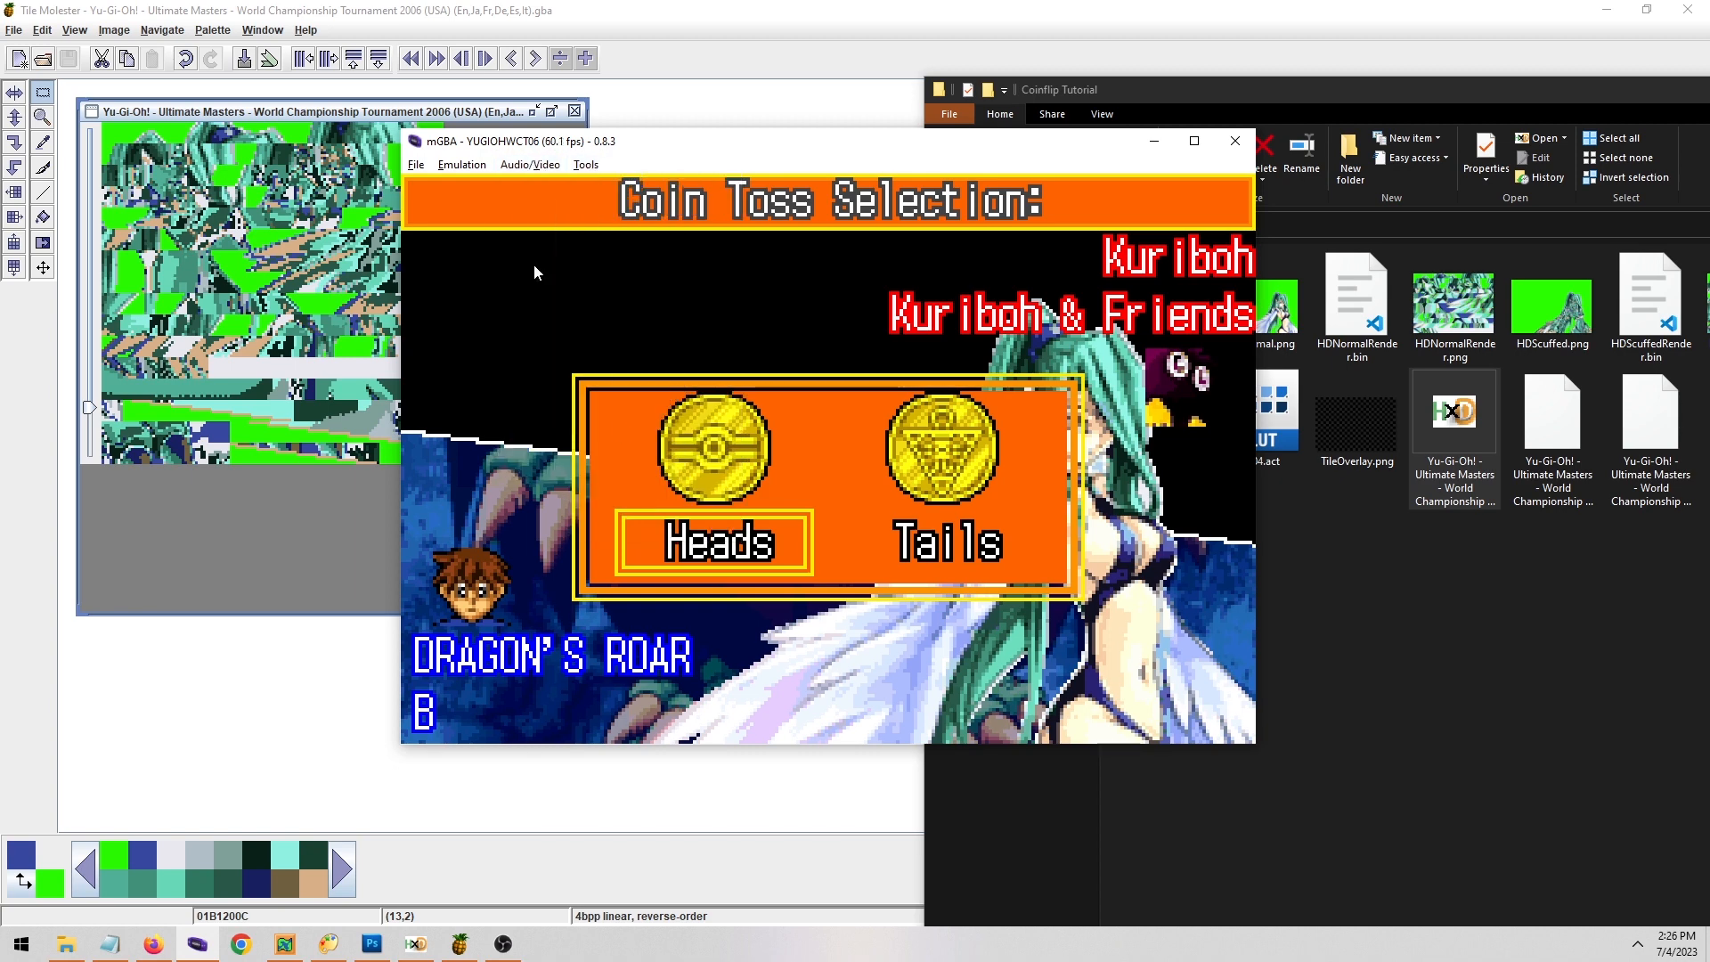
pyautogui.click(537, 164)
pyautogui.moveTo(606, 425)
pyautogui.click(723, 504)
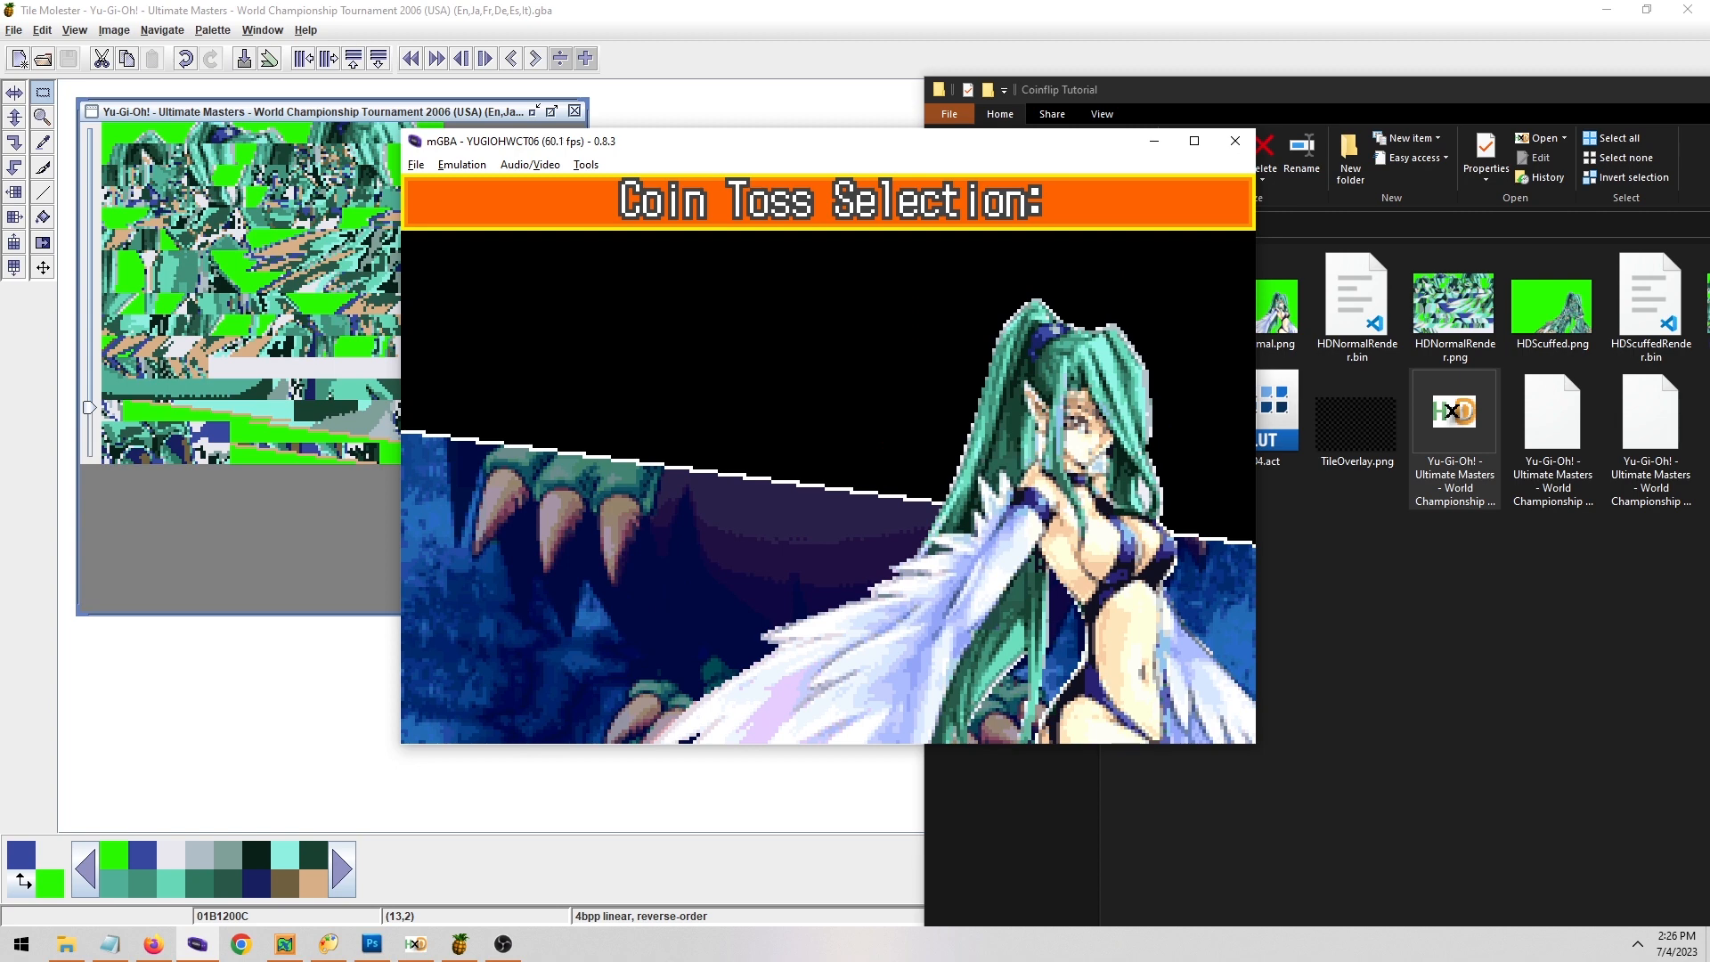
# Return to Tile Molester and step forward through two more palette rows to compare the pasted tiles' colours.
pyautogui.click(252, 561)
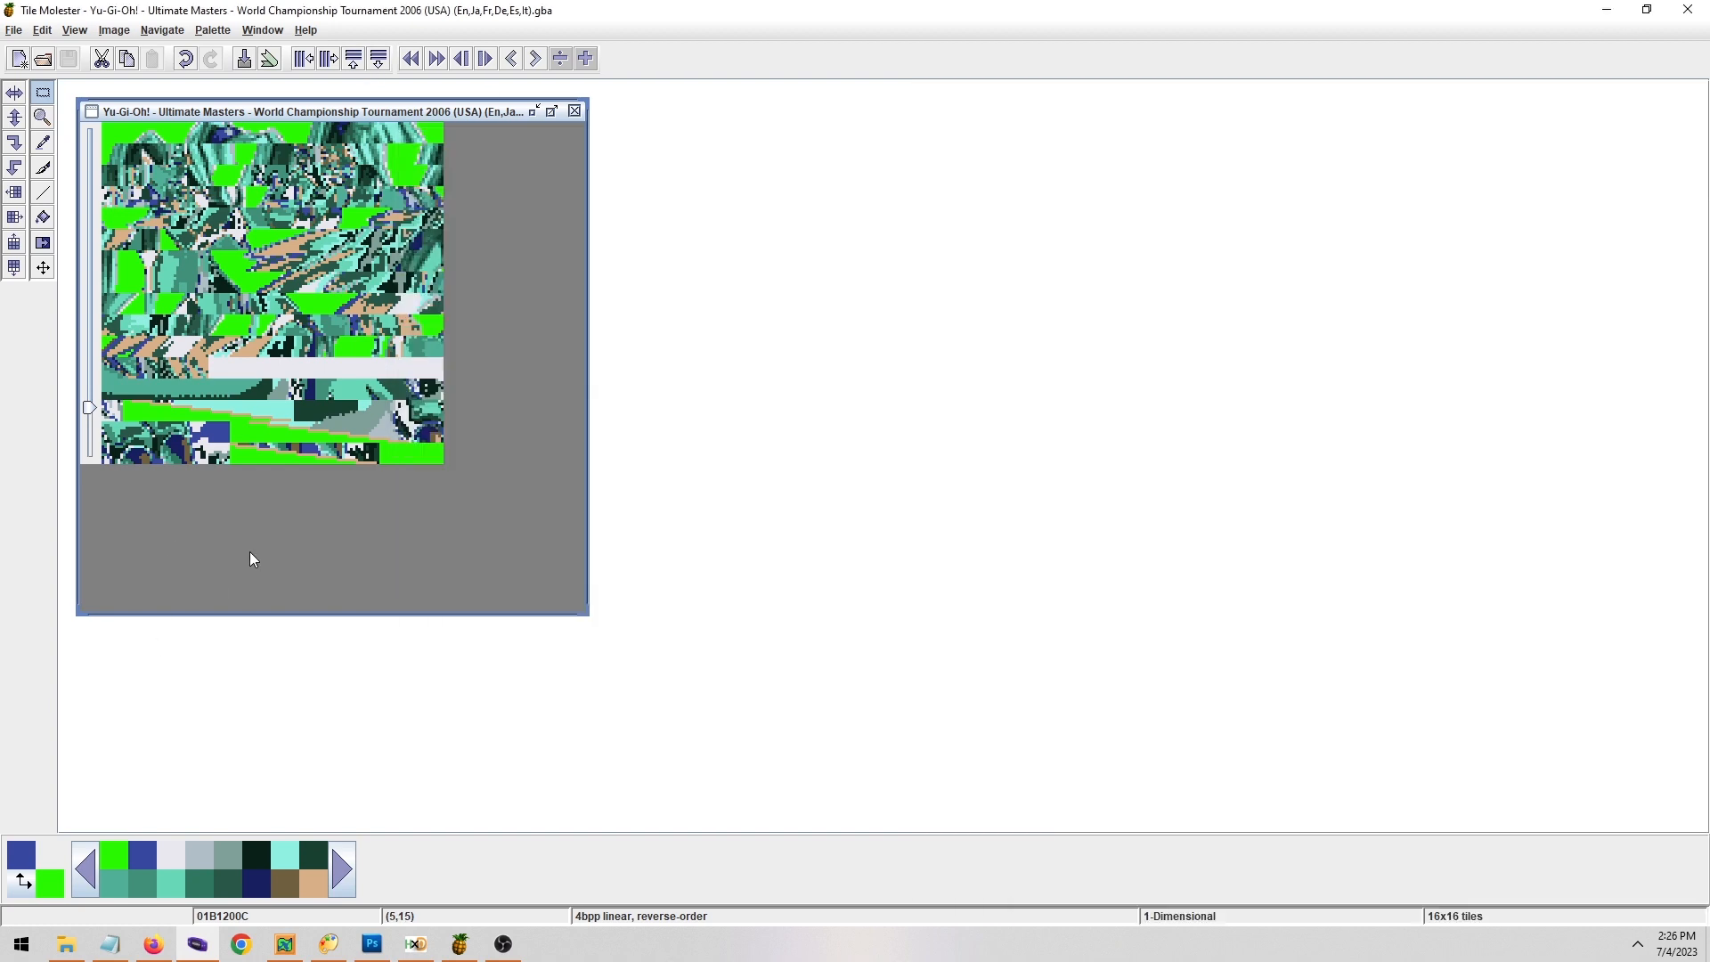
pyautogui.click(346, 856)
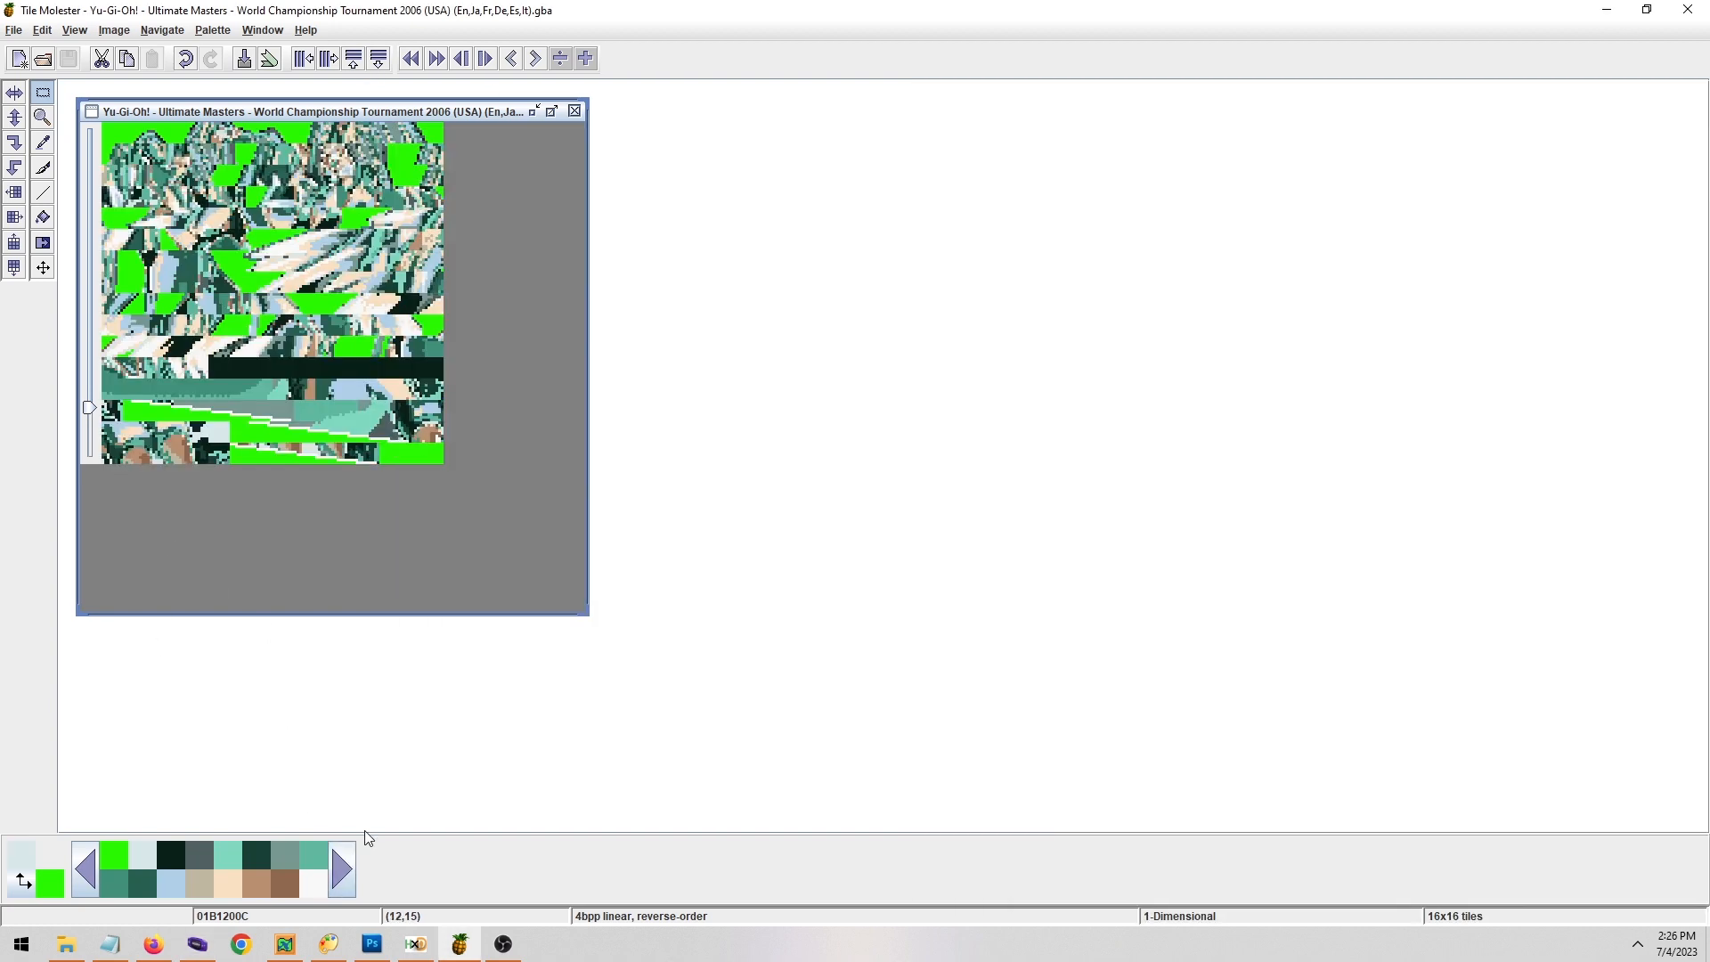
pyautogui.click(345, 854)
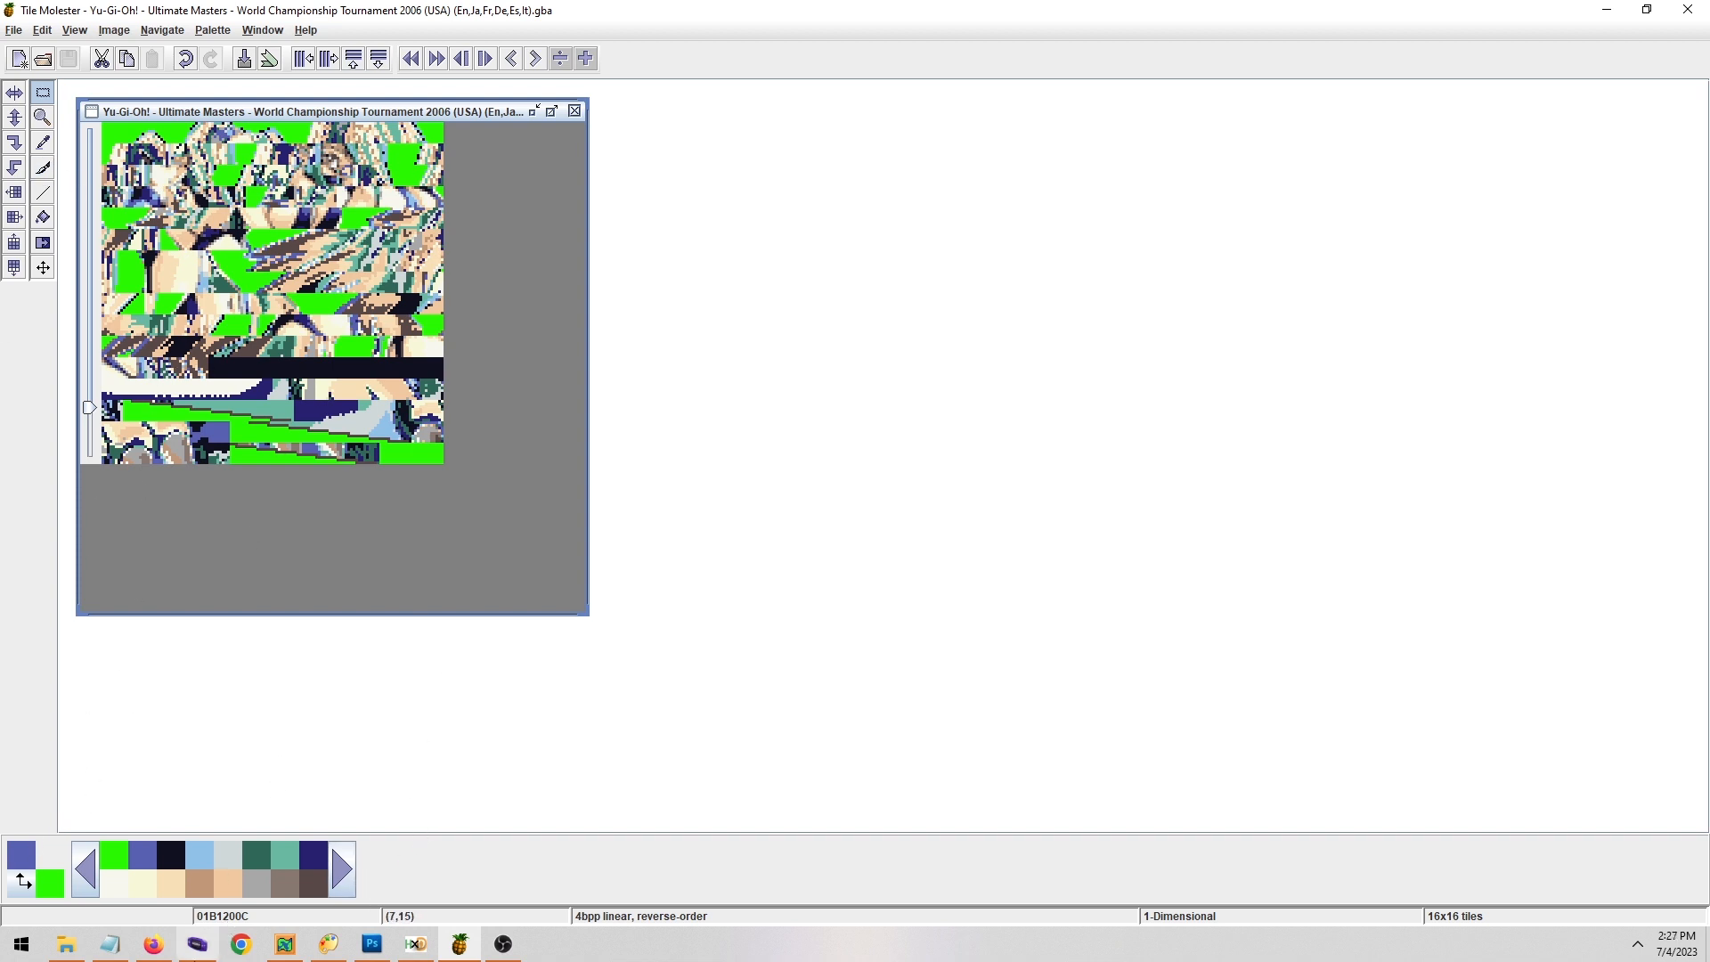
# Examine the background palettes of the coin toss screen in mGBA's palette viewer, and close the viewer.
pyautogui.click(196, 946)
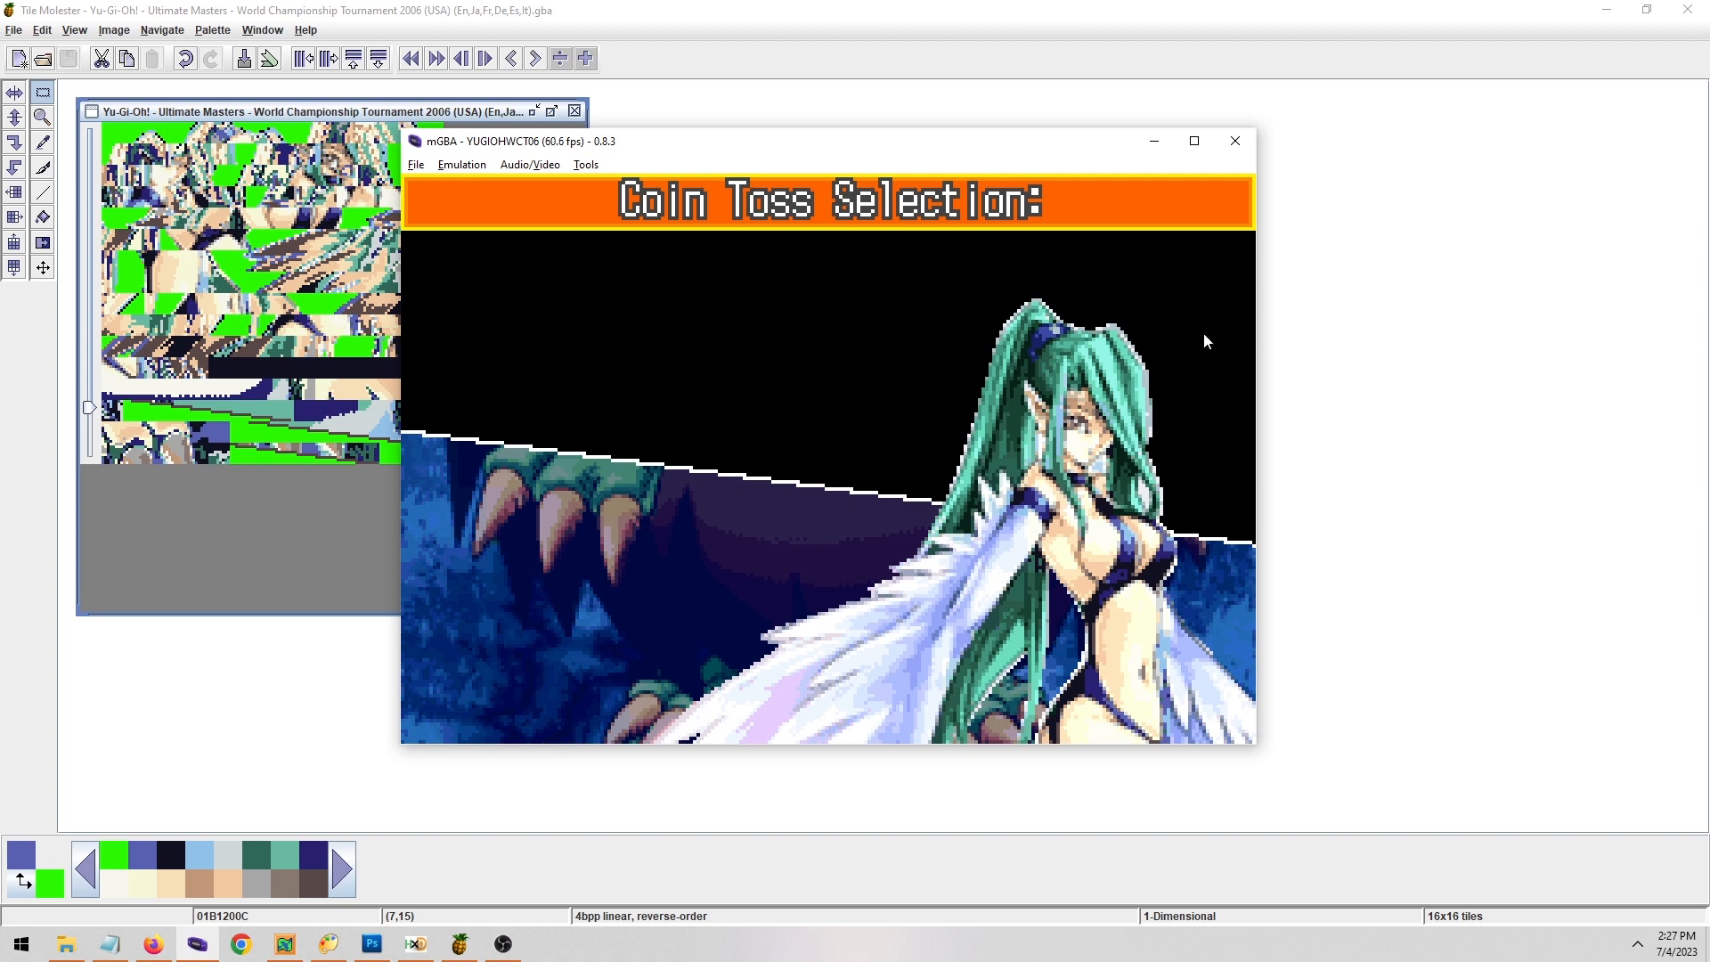
pyautogui.click(583, 166)
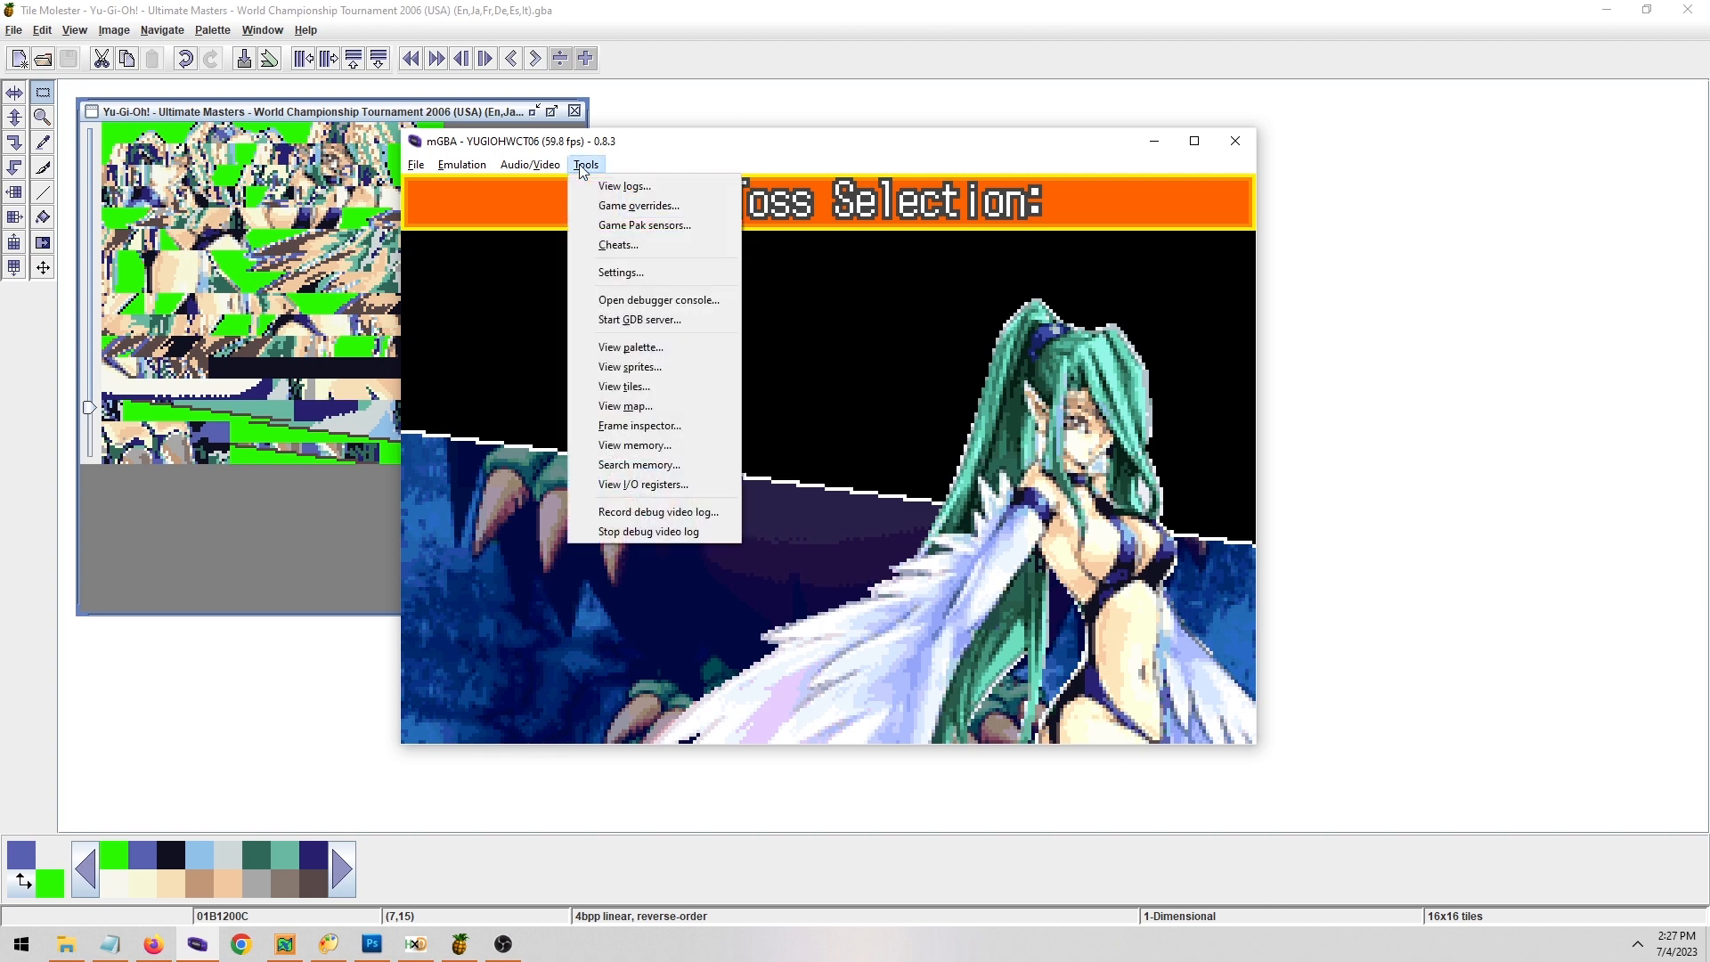
pyautogui.click(680, 353)
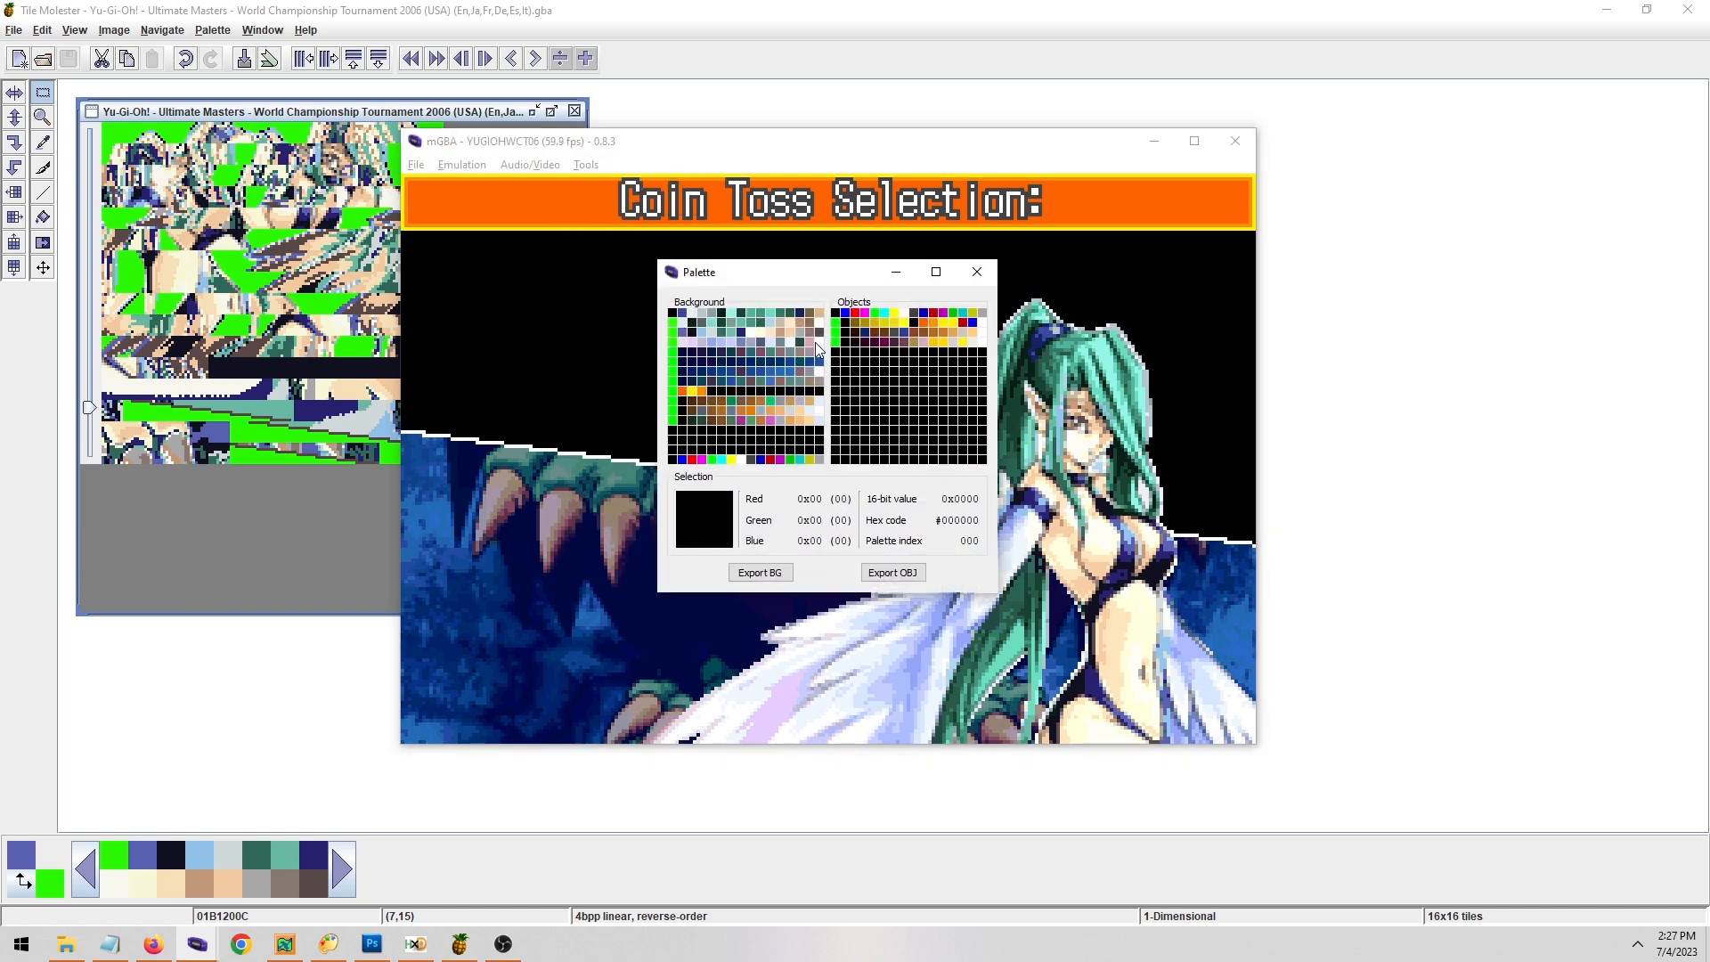
pyautogui.click(977, 271)
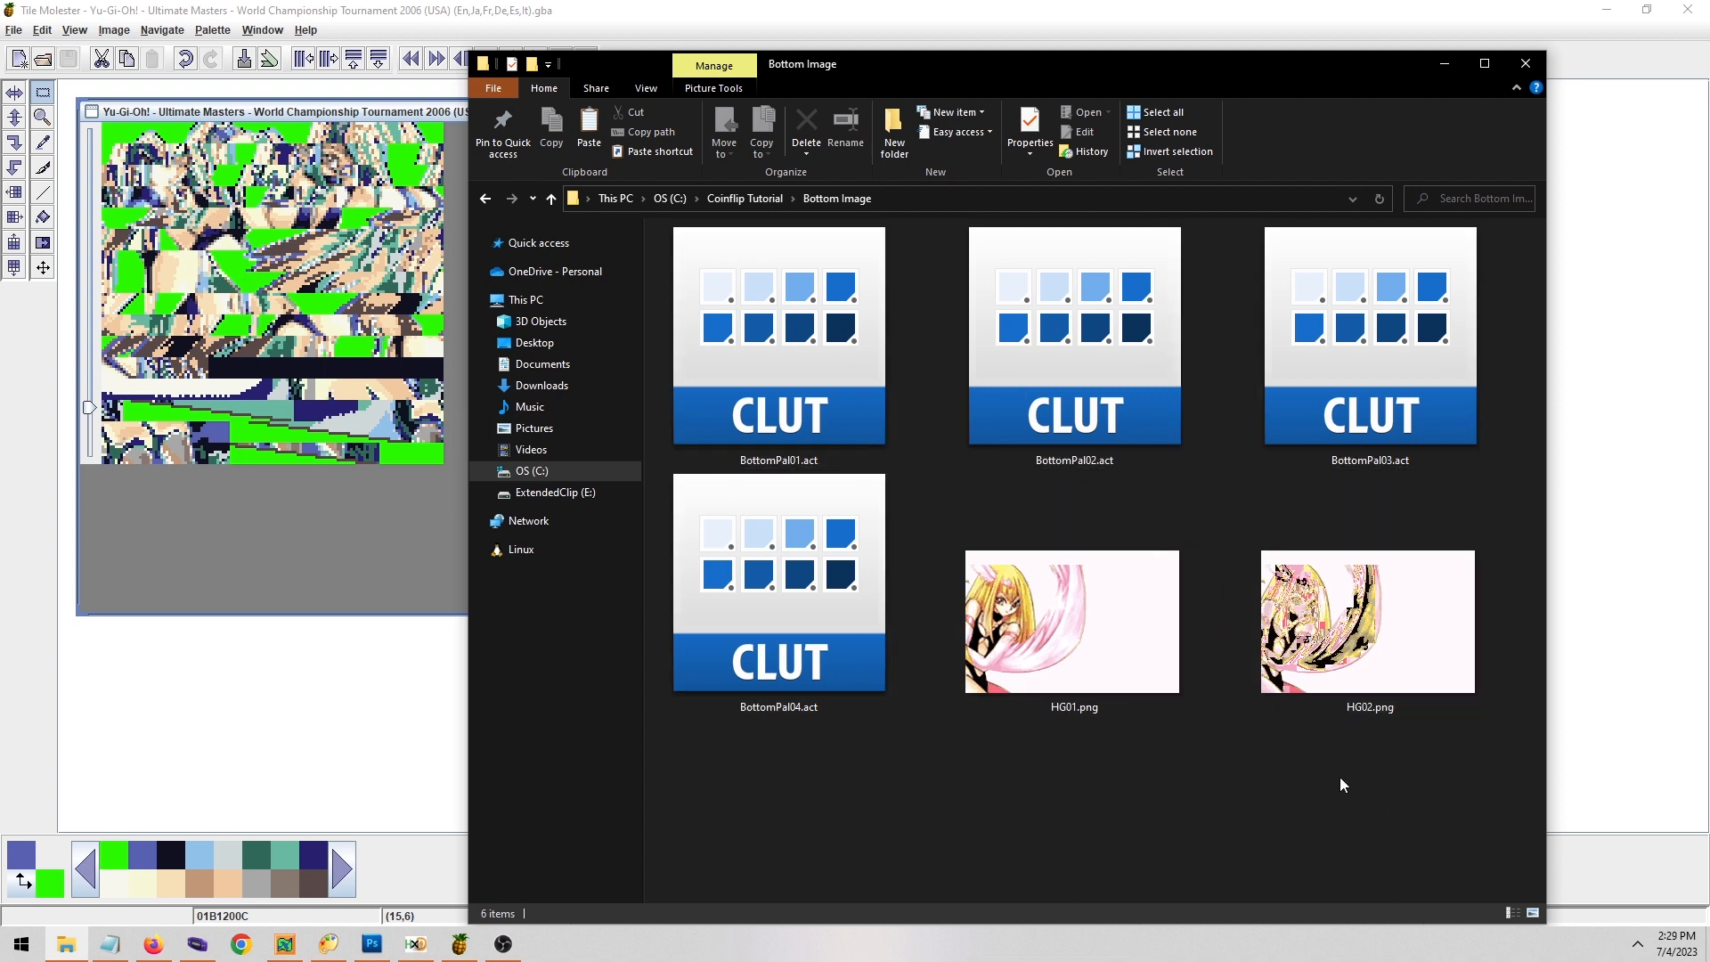
# Highlight the HG01.png and HG02.png images in the Bottom Image folder.
pyautogui.moveTo(1359, 829); pyautogui.dragTo(1002, 650)
pyautogui.click(1147, 809)
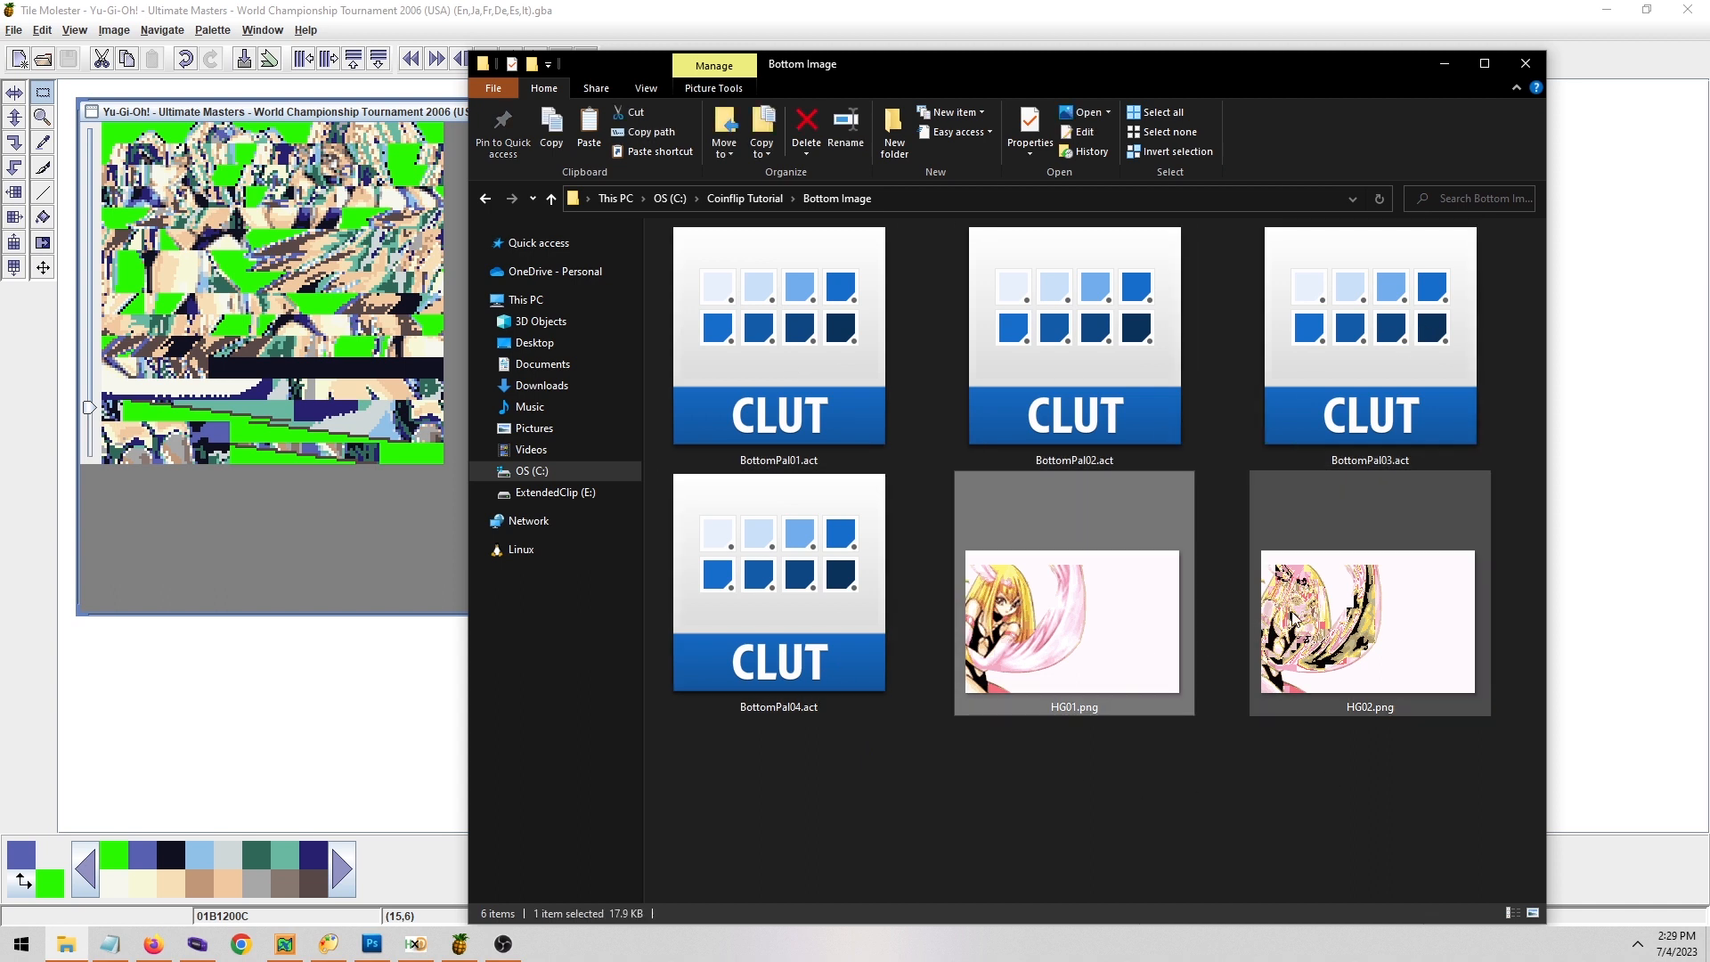
# Close the ROM in Tile Molester, and close HDNormalRender.bin and the ROM in HxD.
pyautogui.click(274, 549)
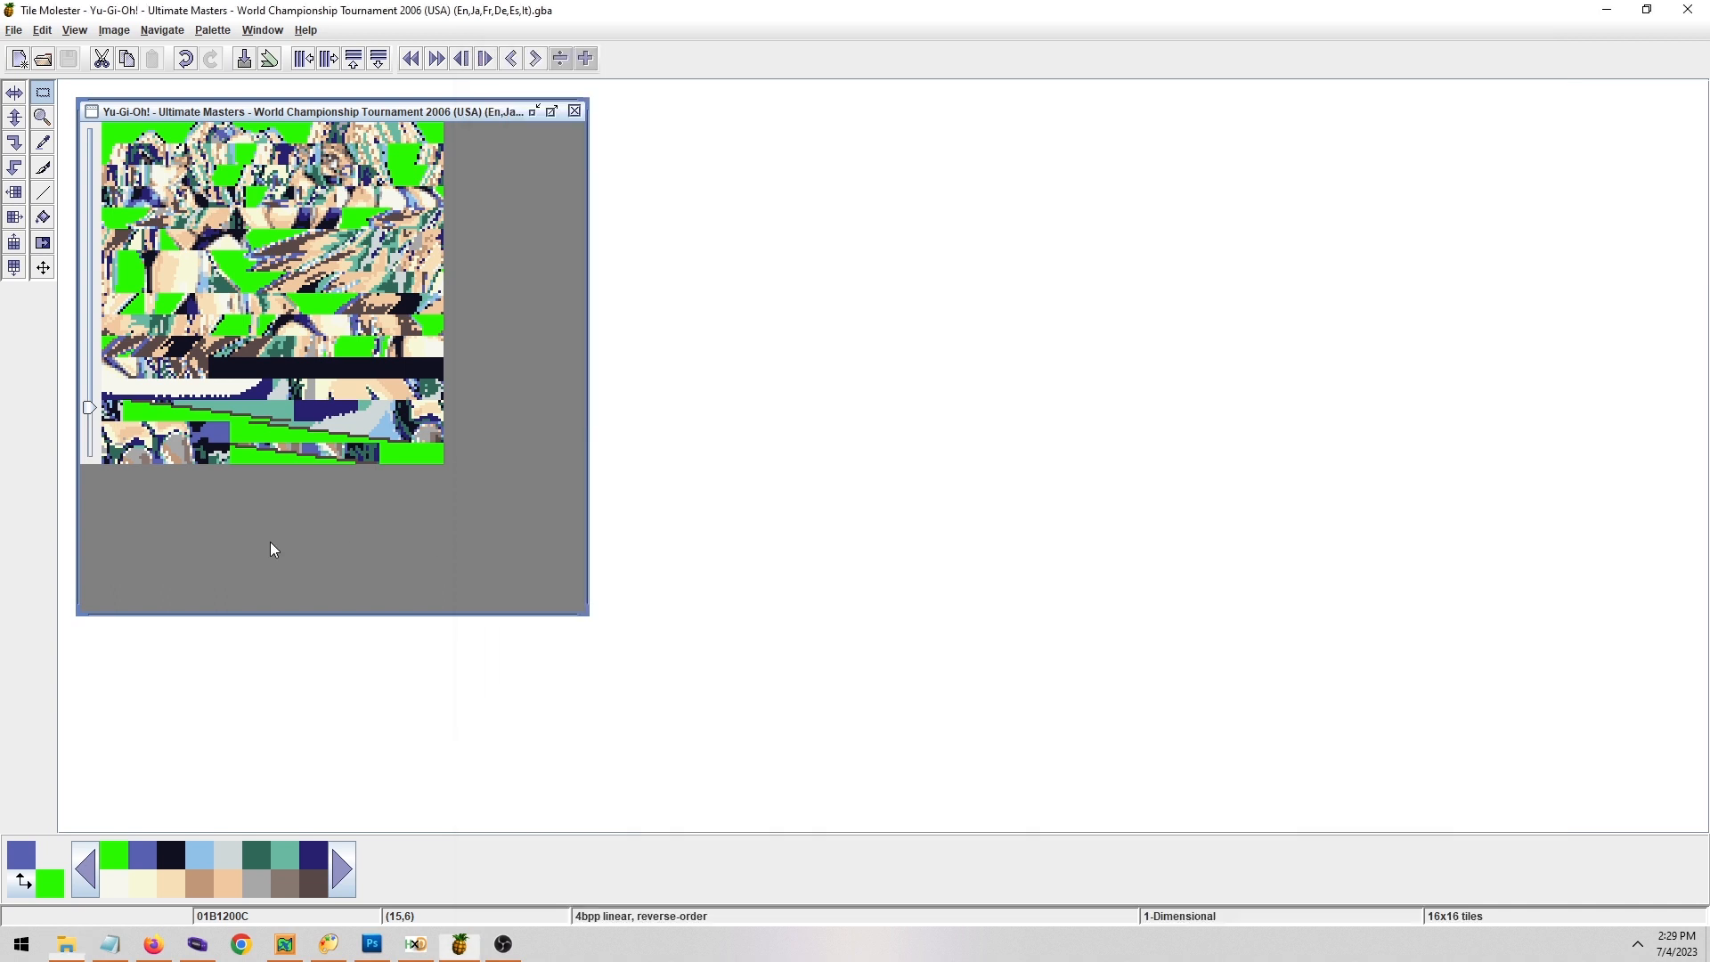
pyautogui.click(575, 111)
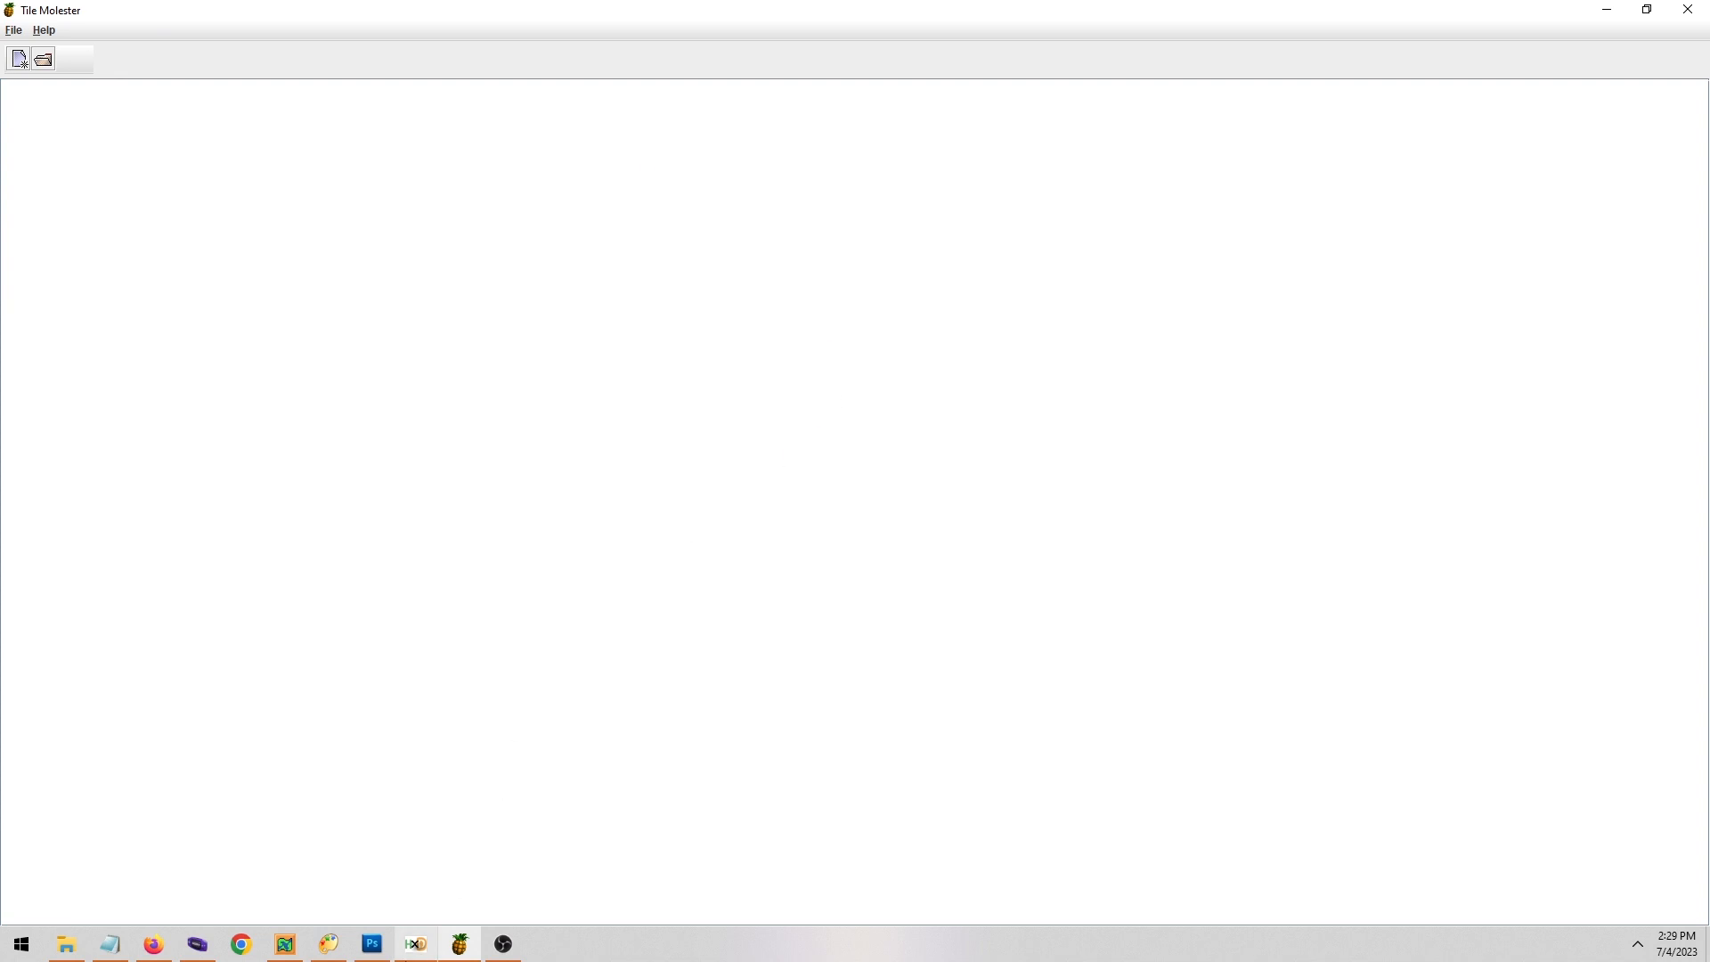
pyautogui.click(415, 944)
pyautogui.click(570, 80)
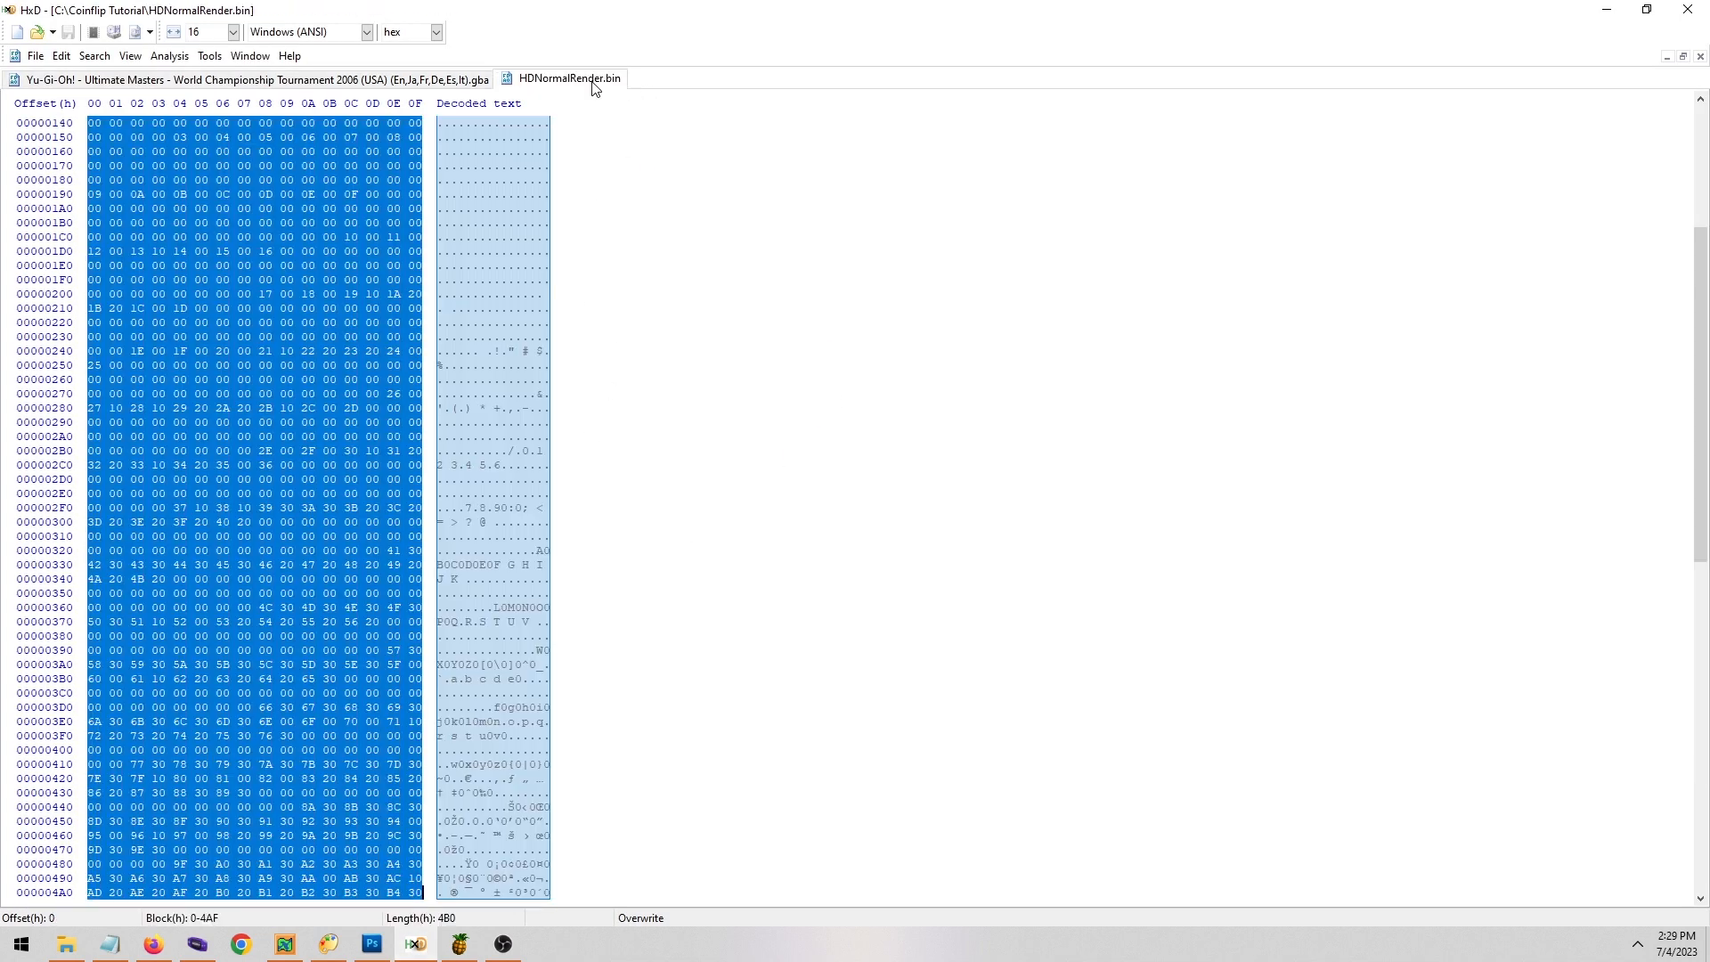
pyautogui.click(1700, 56)
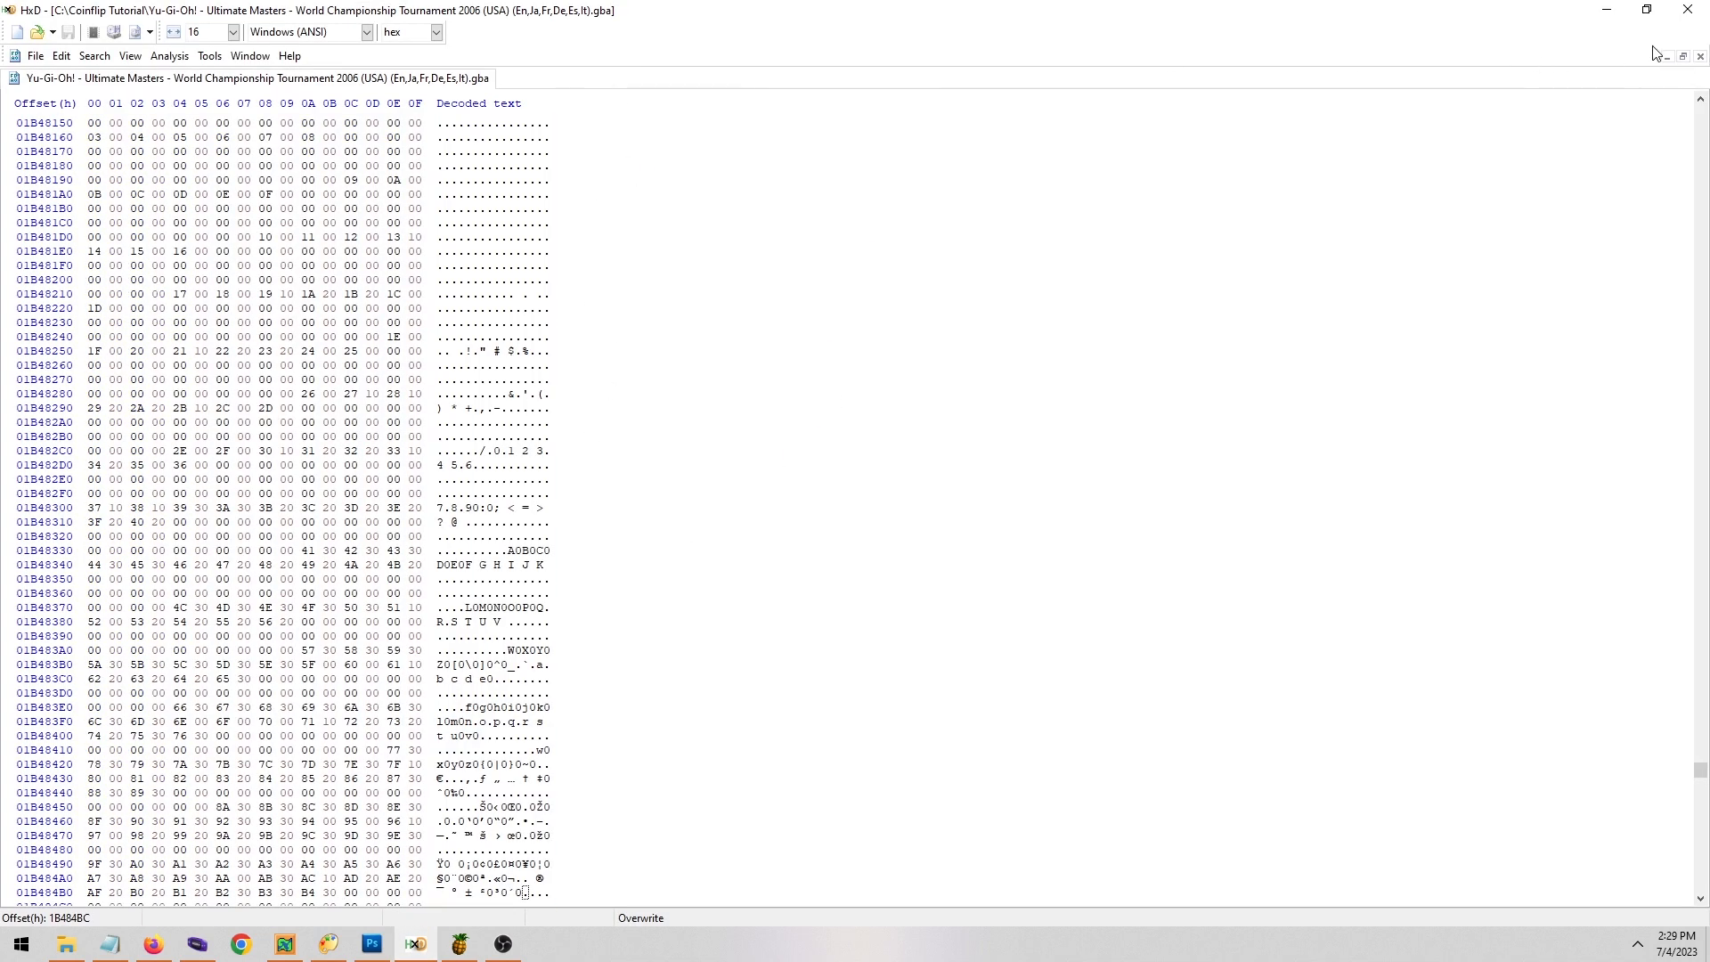
pyautogui.click(1700, 56)
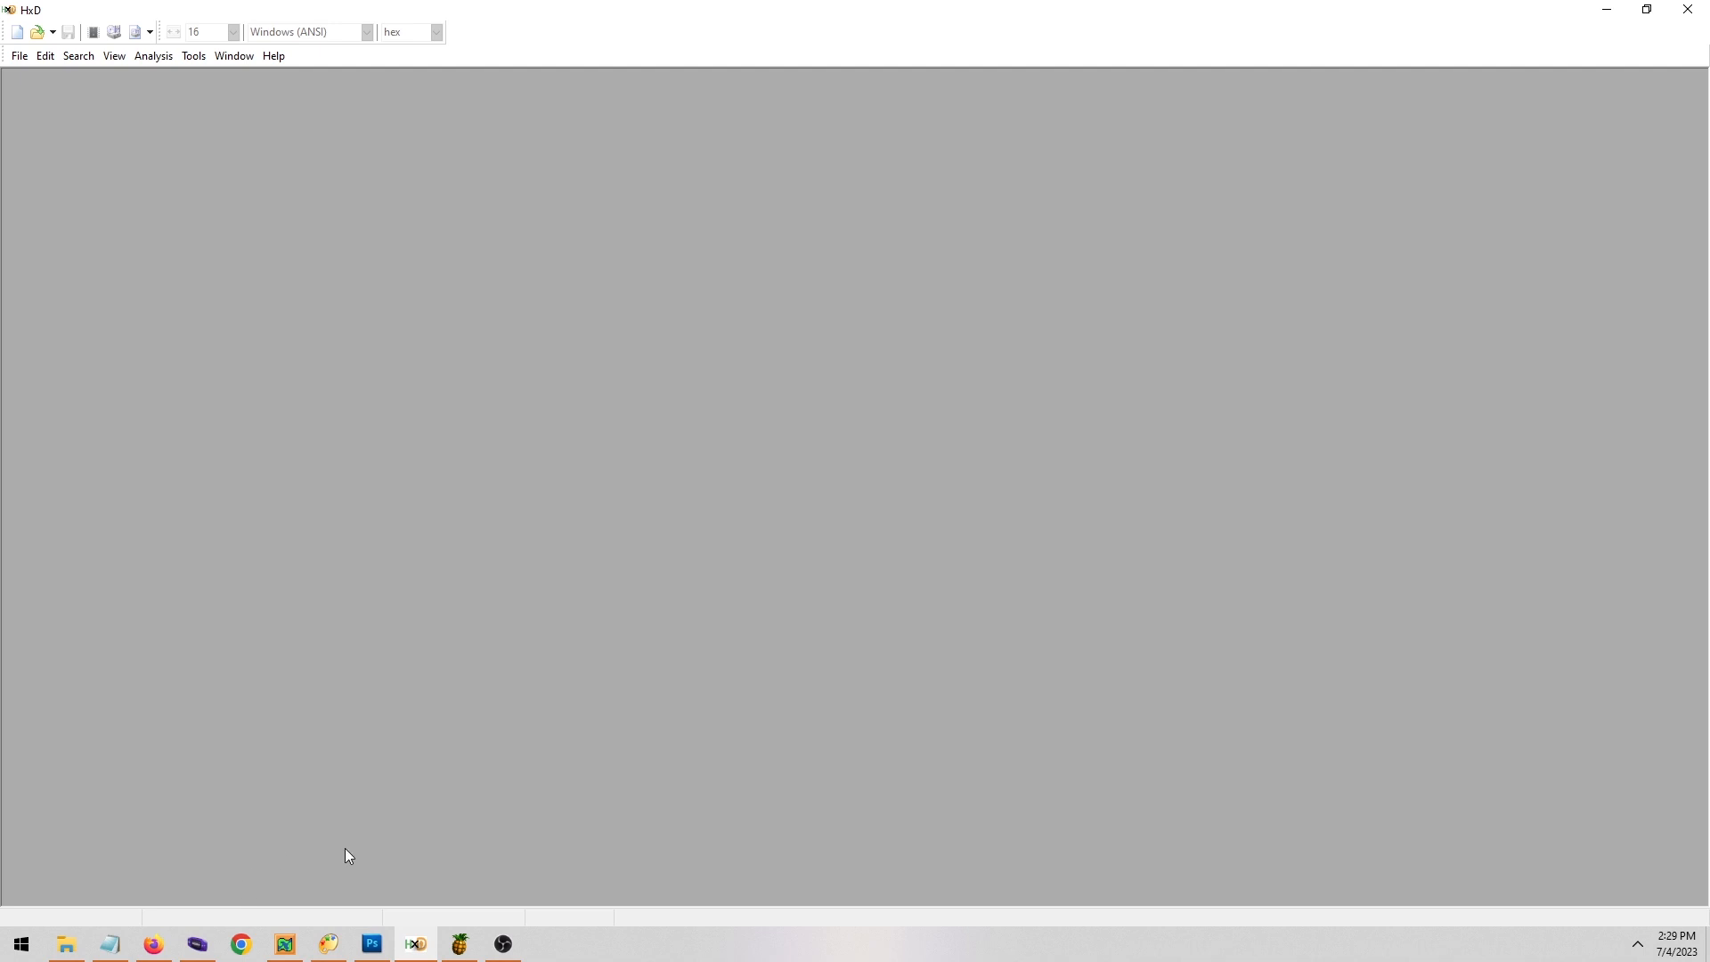
# Switch to Tilemap Studio with the HDScuffedRender.bin tilemap.
pyautogui.click(286, 953)
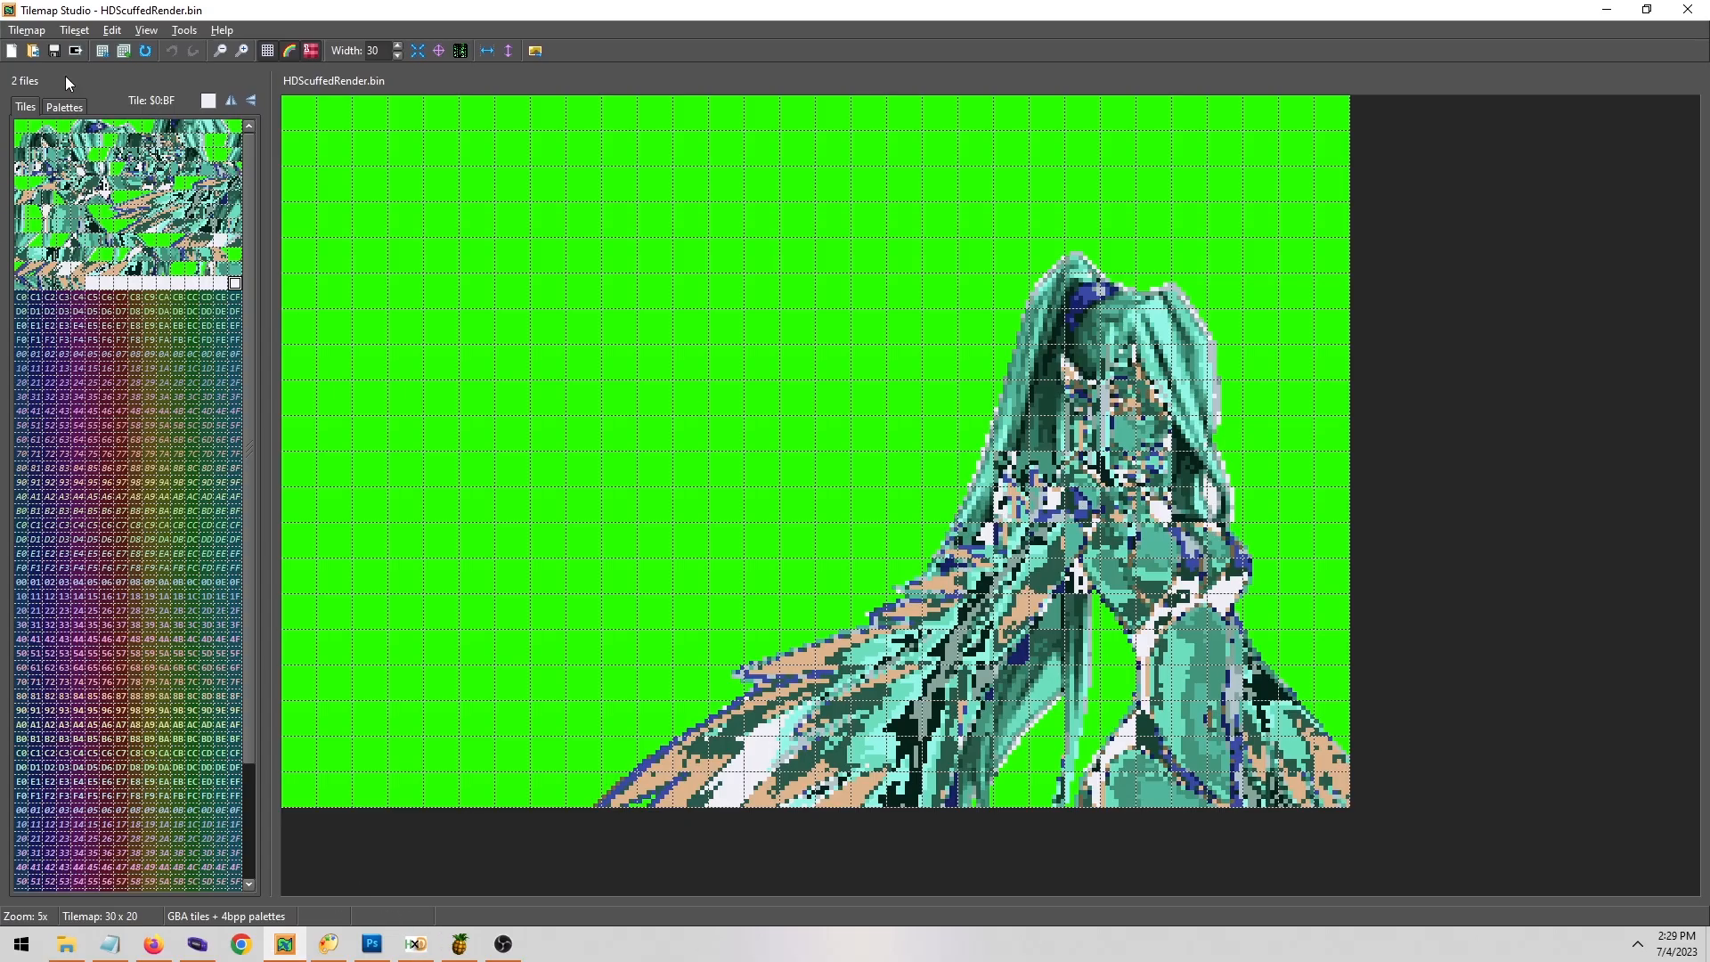
# Close the HDScuffedRender.bin tilemap and unload both of its tilesets.
pyautogui.click(26, 30)
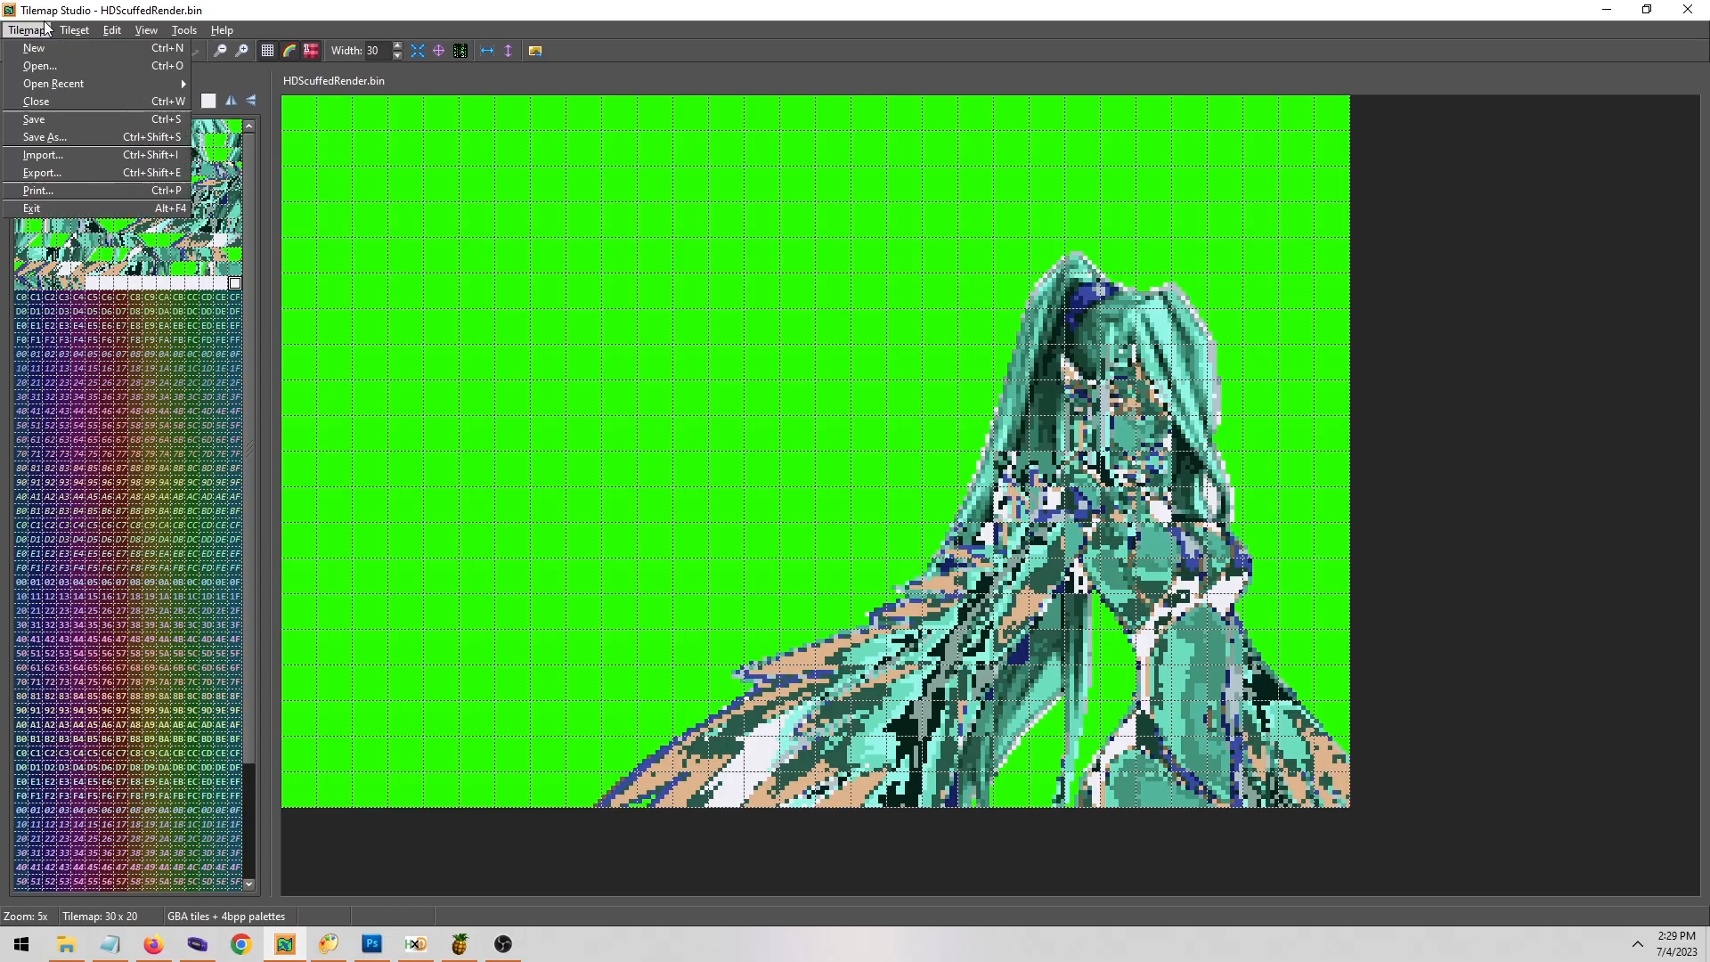
pyautogui.click(46, 109)
pyautogui.click(73, 29)
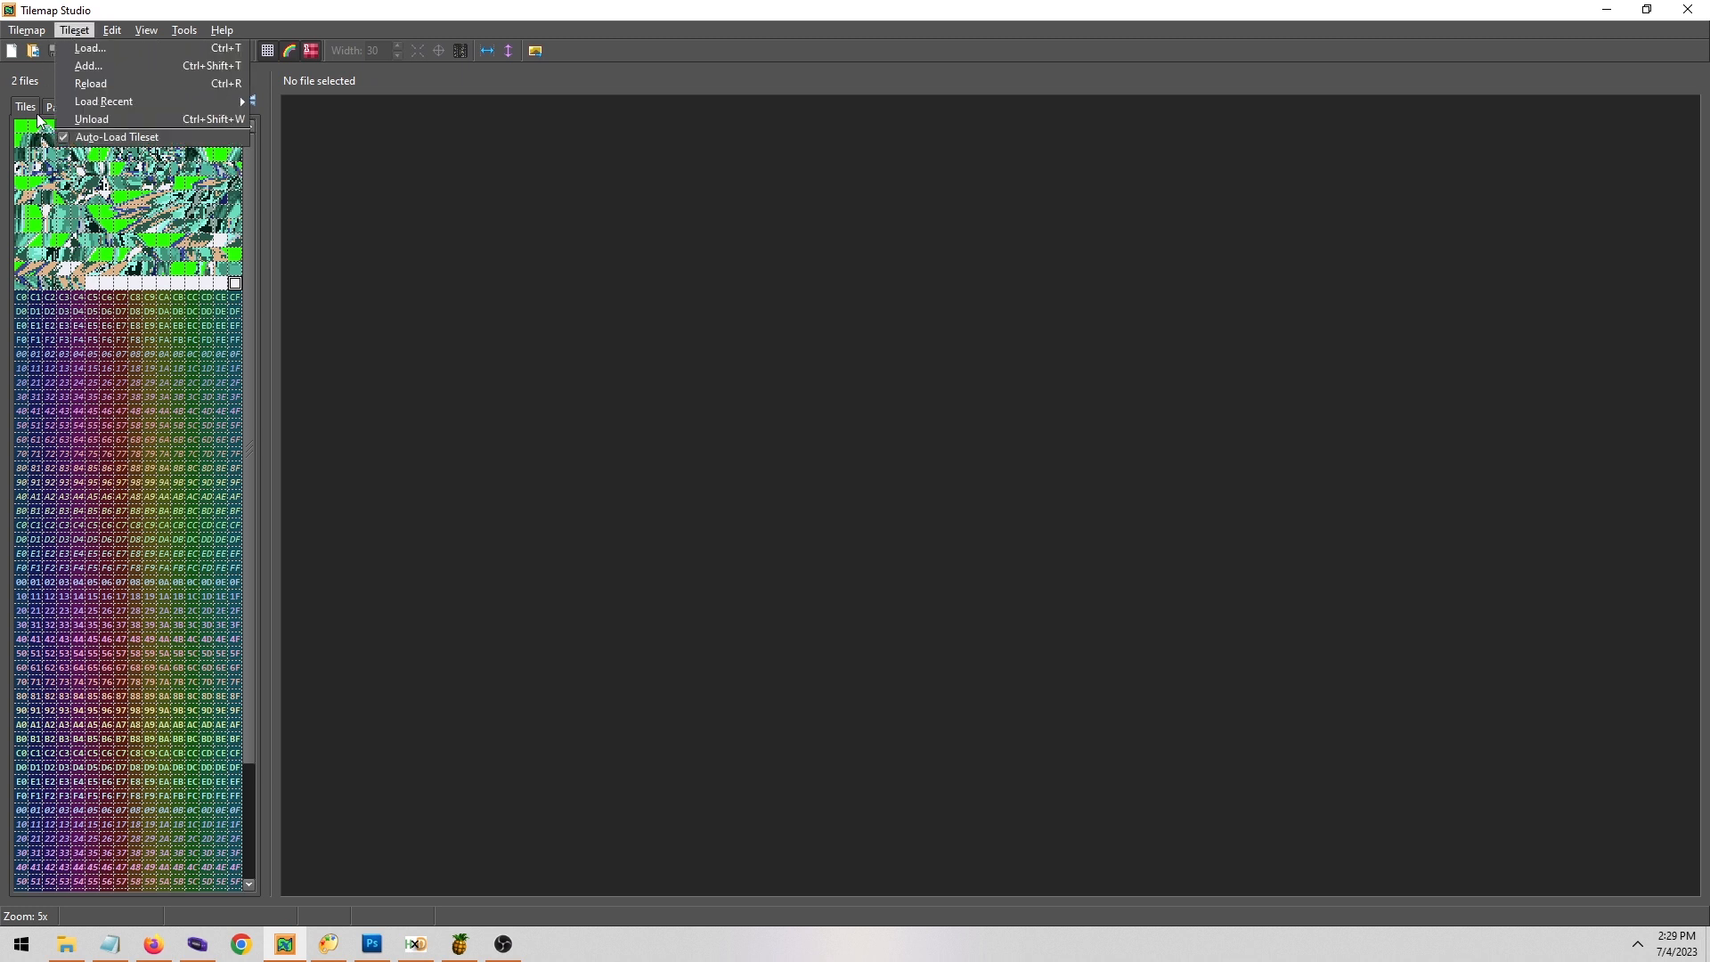
pyautogui.click(110, 124)
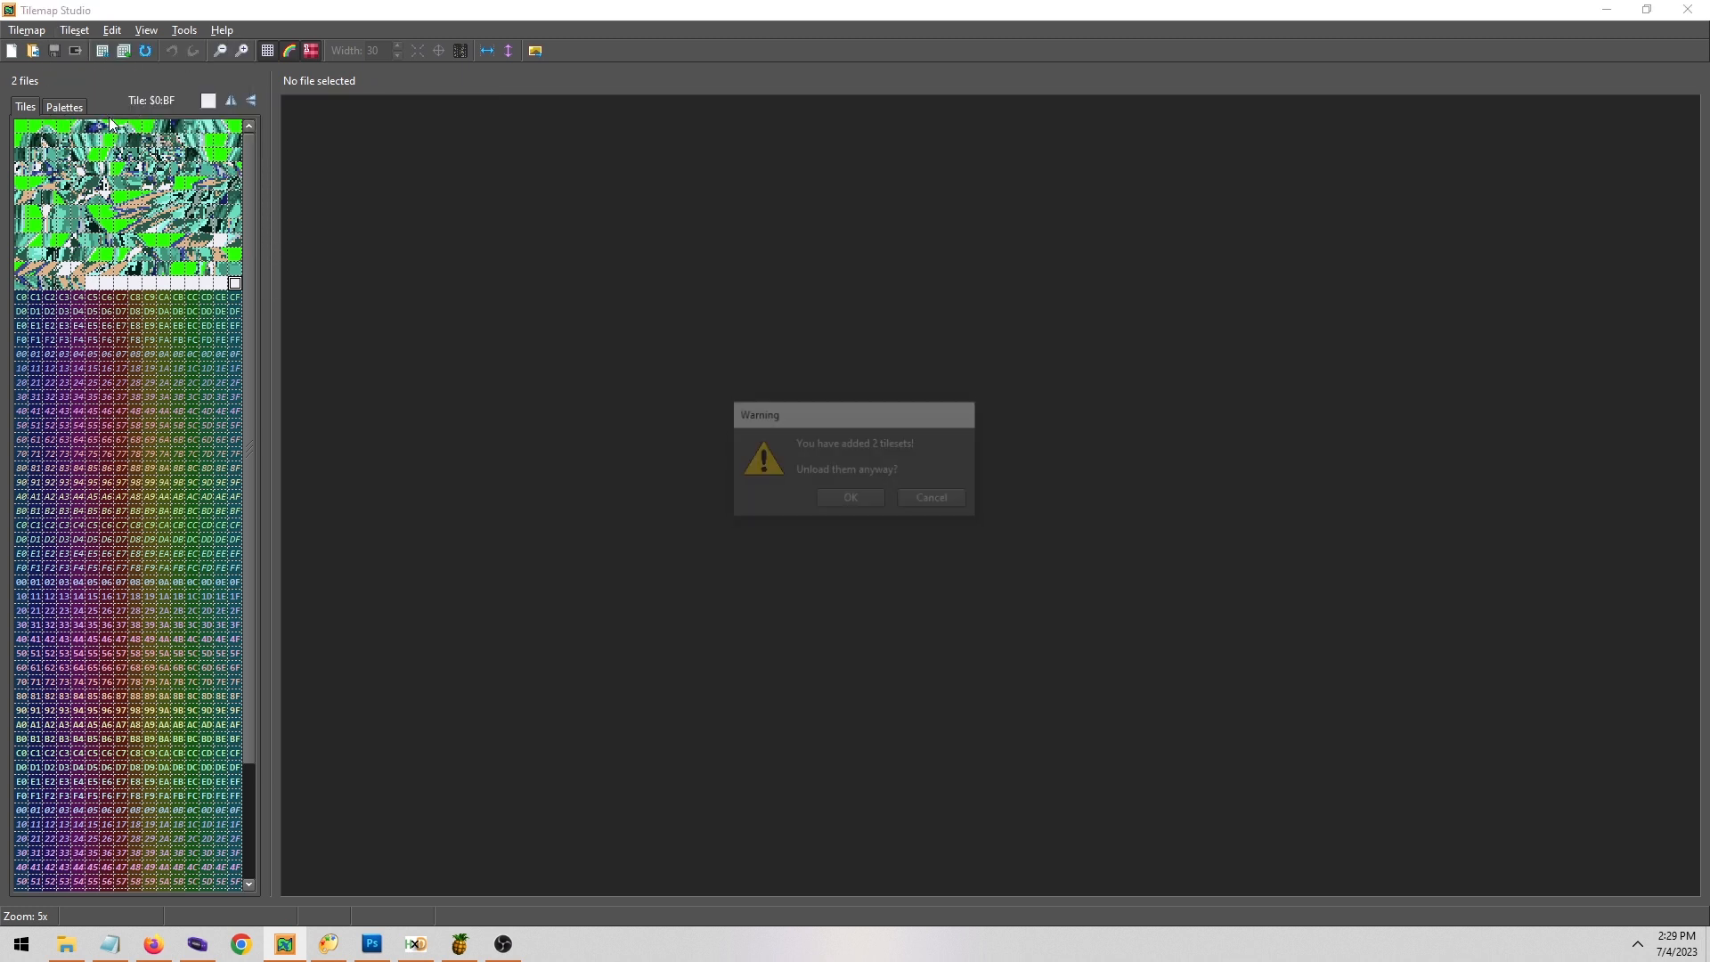
pyautogui.click(849, 499)
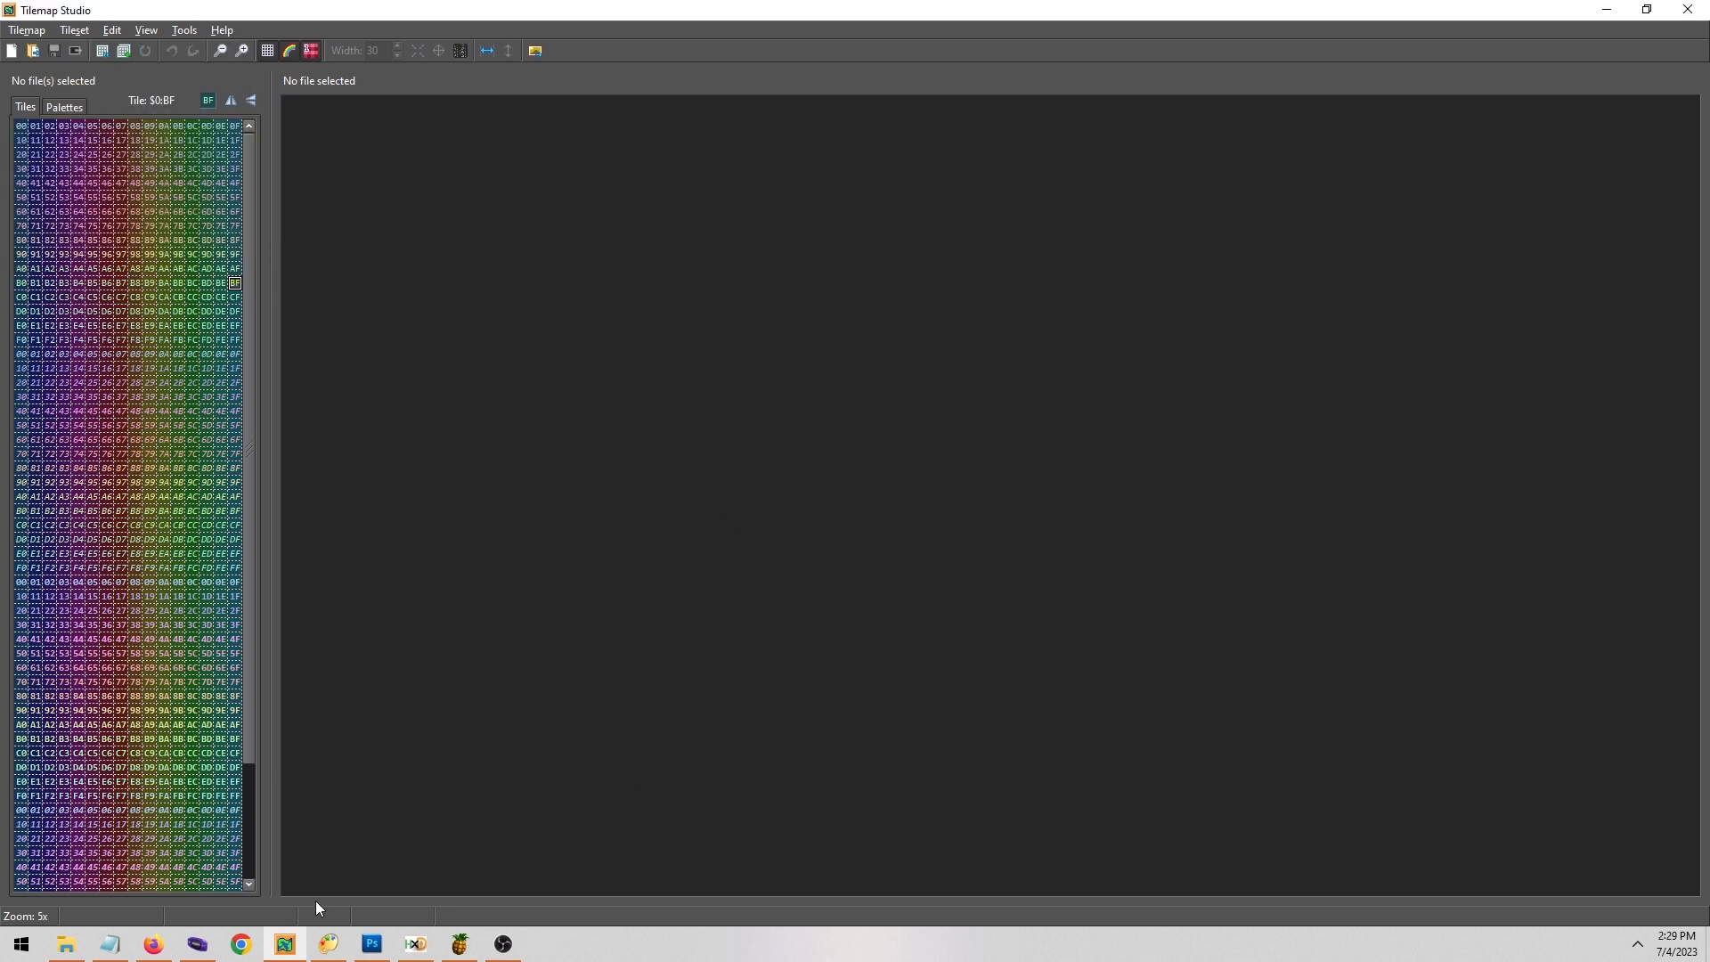
# Switch to the Bottom Image folder in File Explorer and rename HG01.png as HG01Normal.png.
pyautogui.click(66, 944)
pyautogui.moveTo(1091, 613); pyautogui.dragTo(1058, 653)
pyautogui.rightClick(1087, 666)
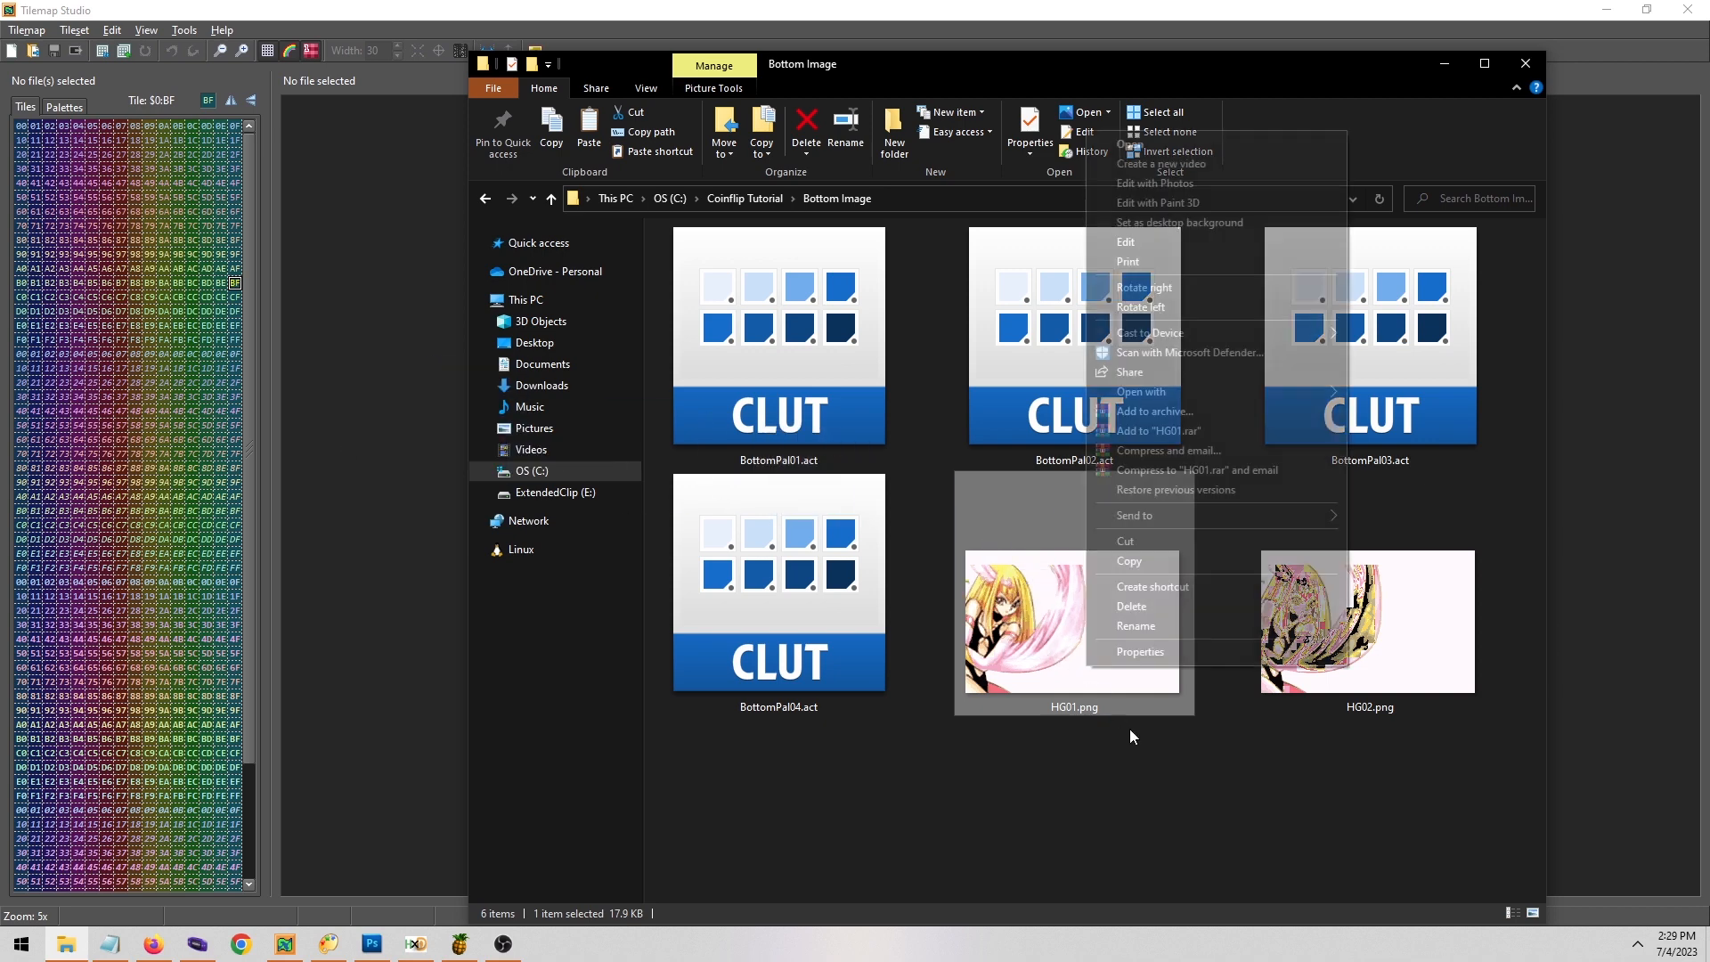
pyautogui.click(1149, 626)
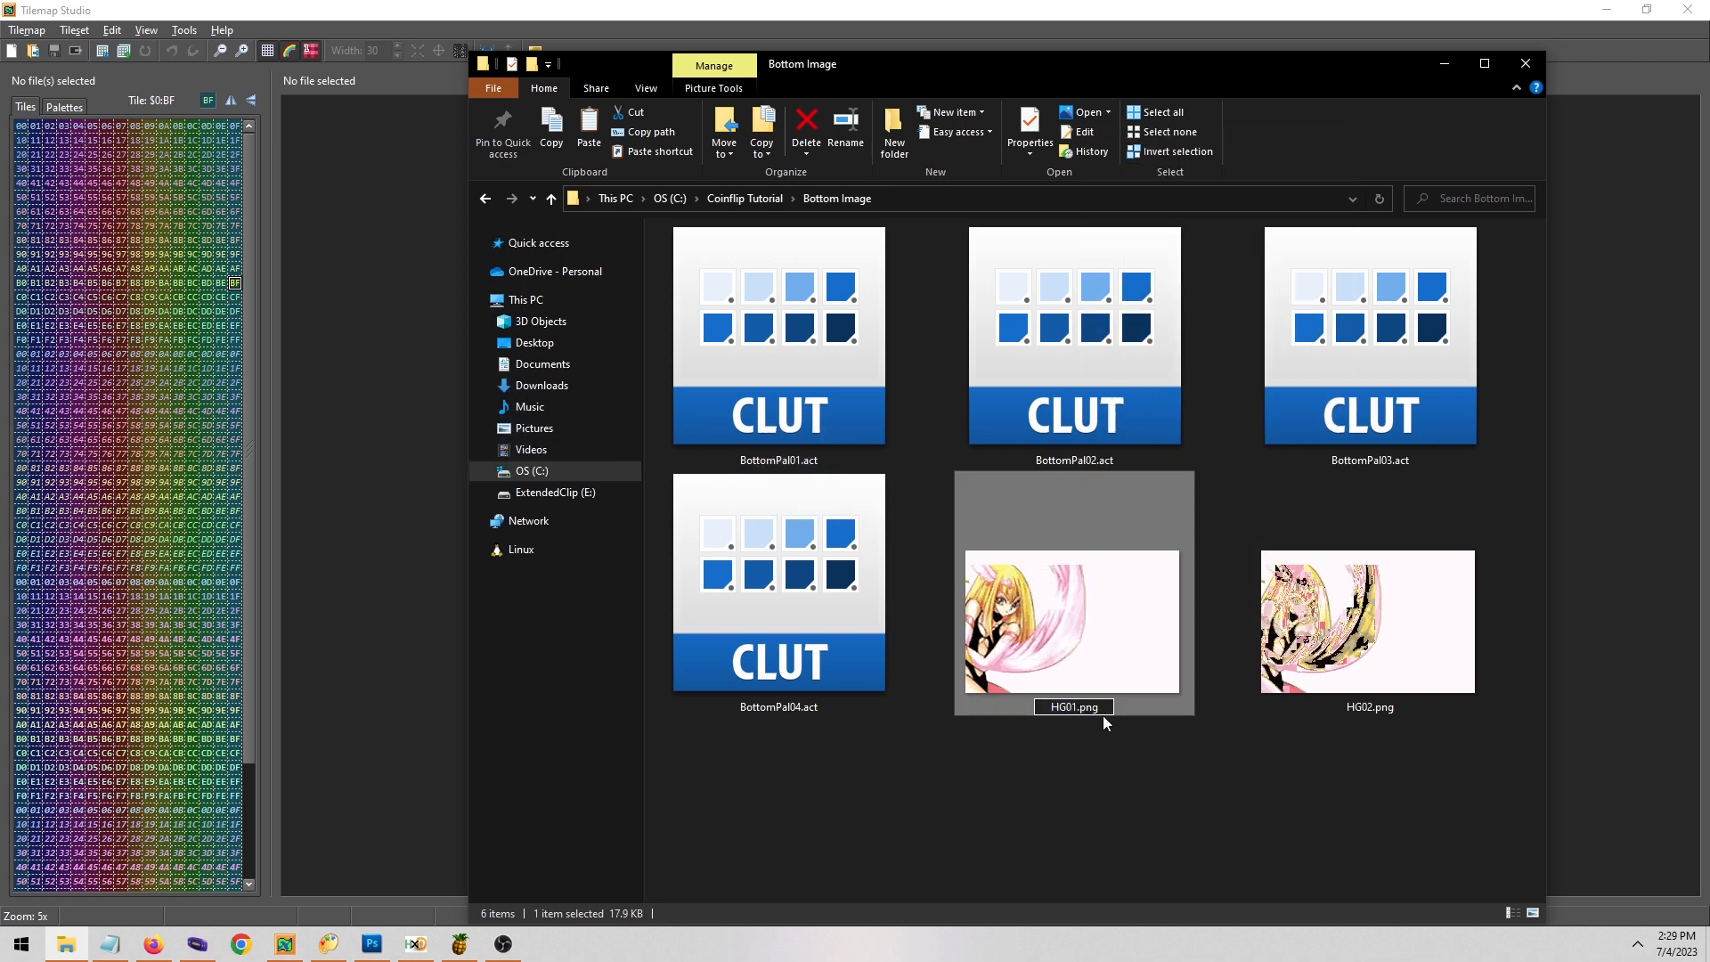
pyautogui.write('Normal')
pyautogui.press('Return')
# Rename HG02.png as HG02Scuffed.png.
pyautogui.rightClick(1311, 606)
pyautogui.click(1363, 586)
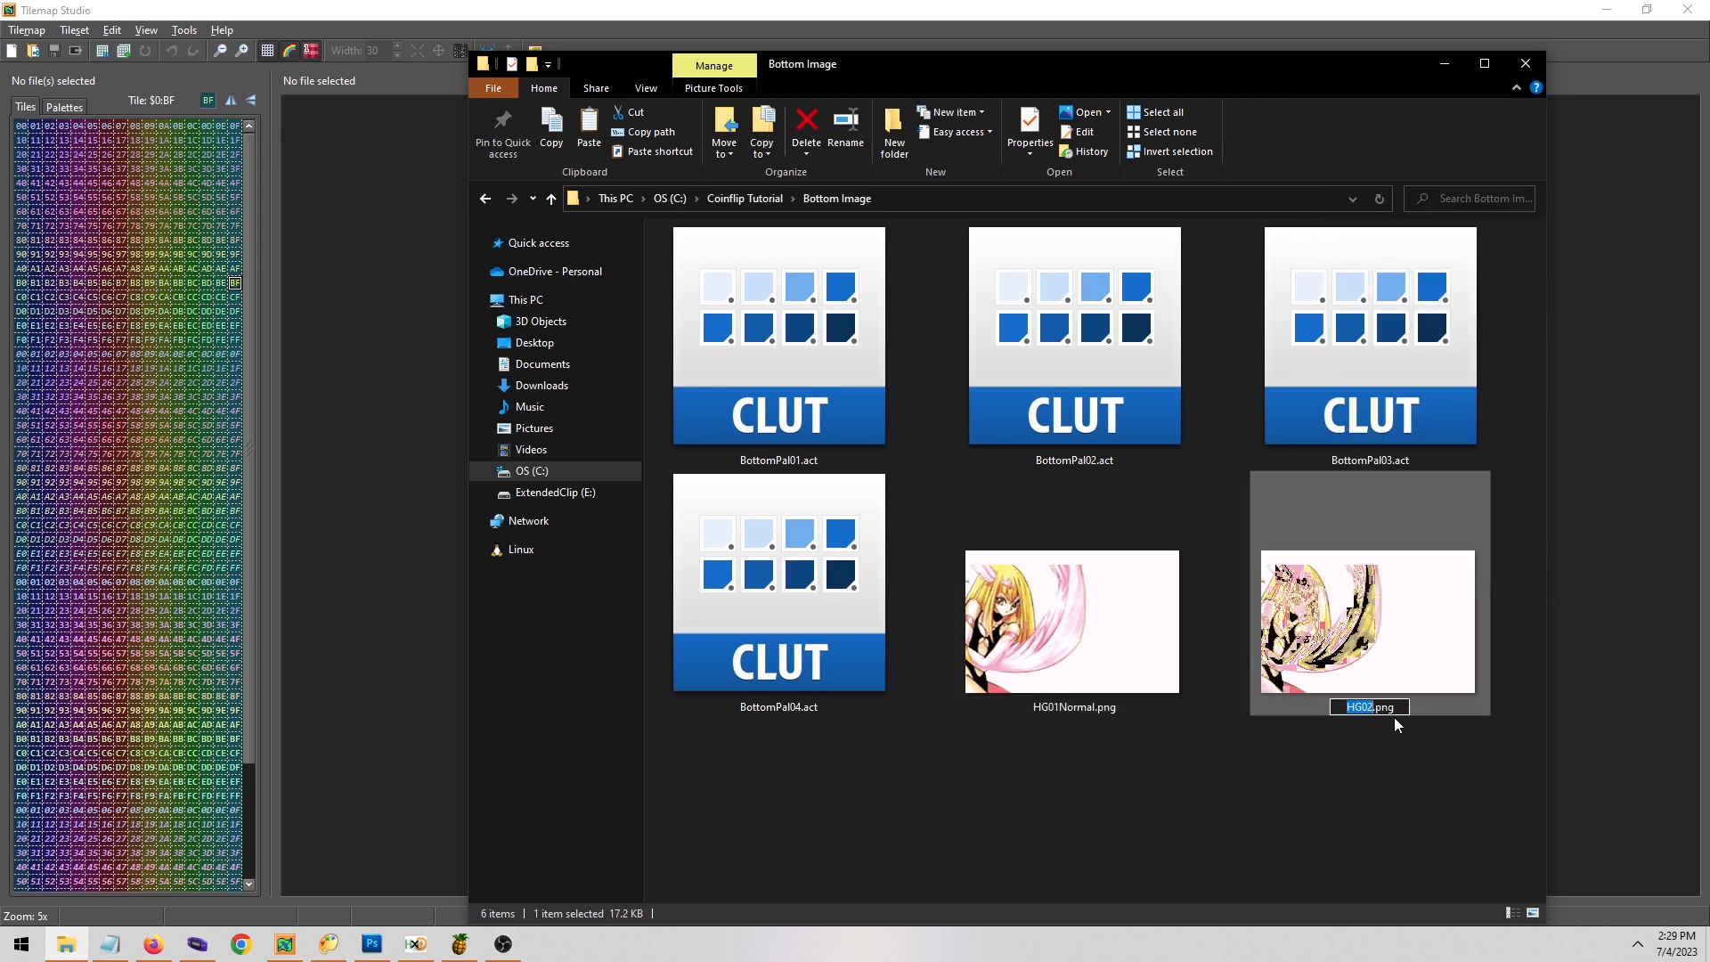
pyautogui.press('Right')
pyautogui.write('Scuffed')
pyautogui.press('Return')
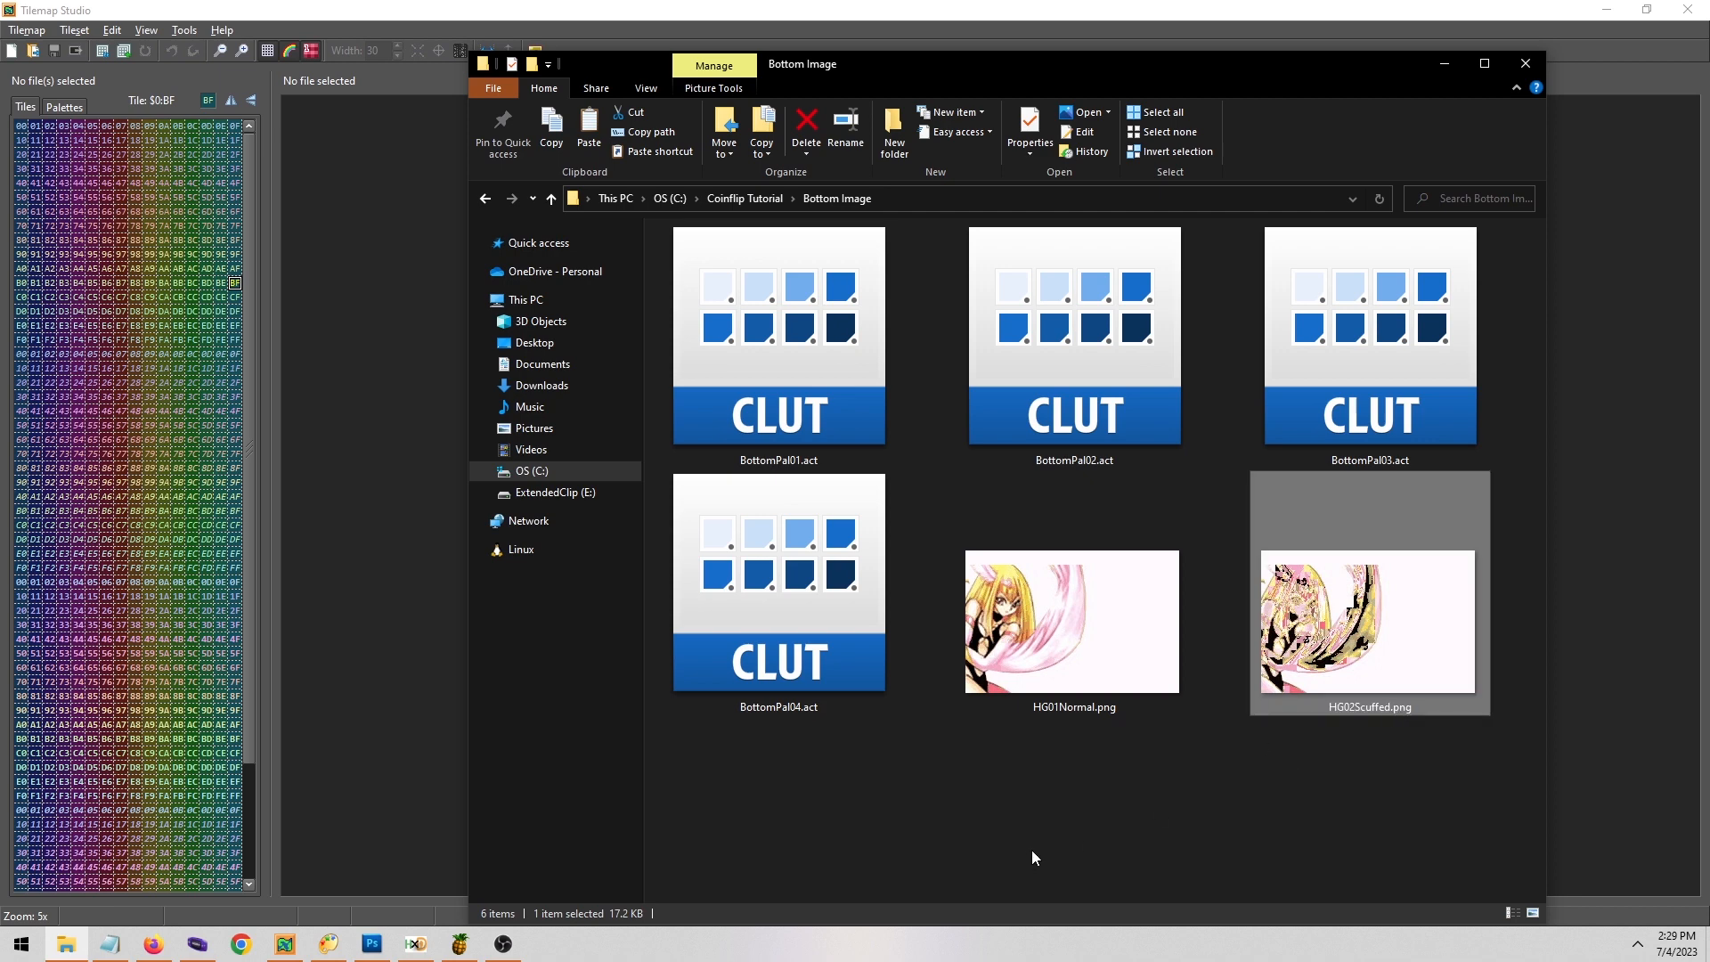
# Bring HG01Normal.png into Tilemap Studio's Image to Tiles and set the tileset output to HG01NormalRender.png in the Bottom Image folder.
pyautogui.moveTo(1135, 660); pyautogui.dragTo(384, 327)
pyautogui.click(778, 370)
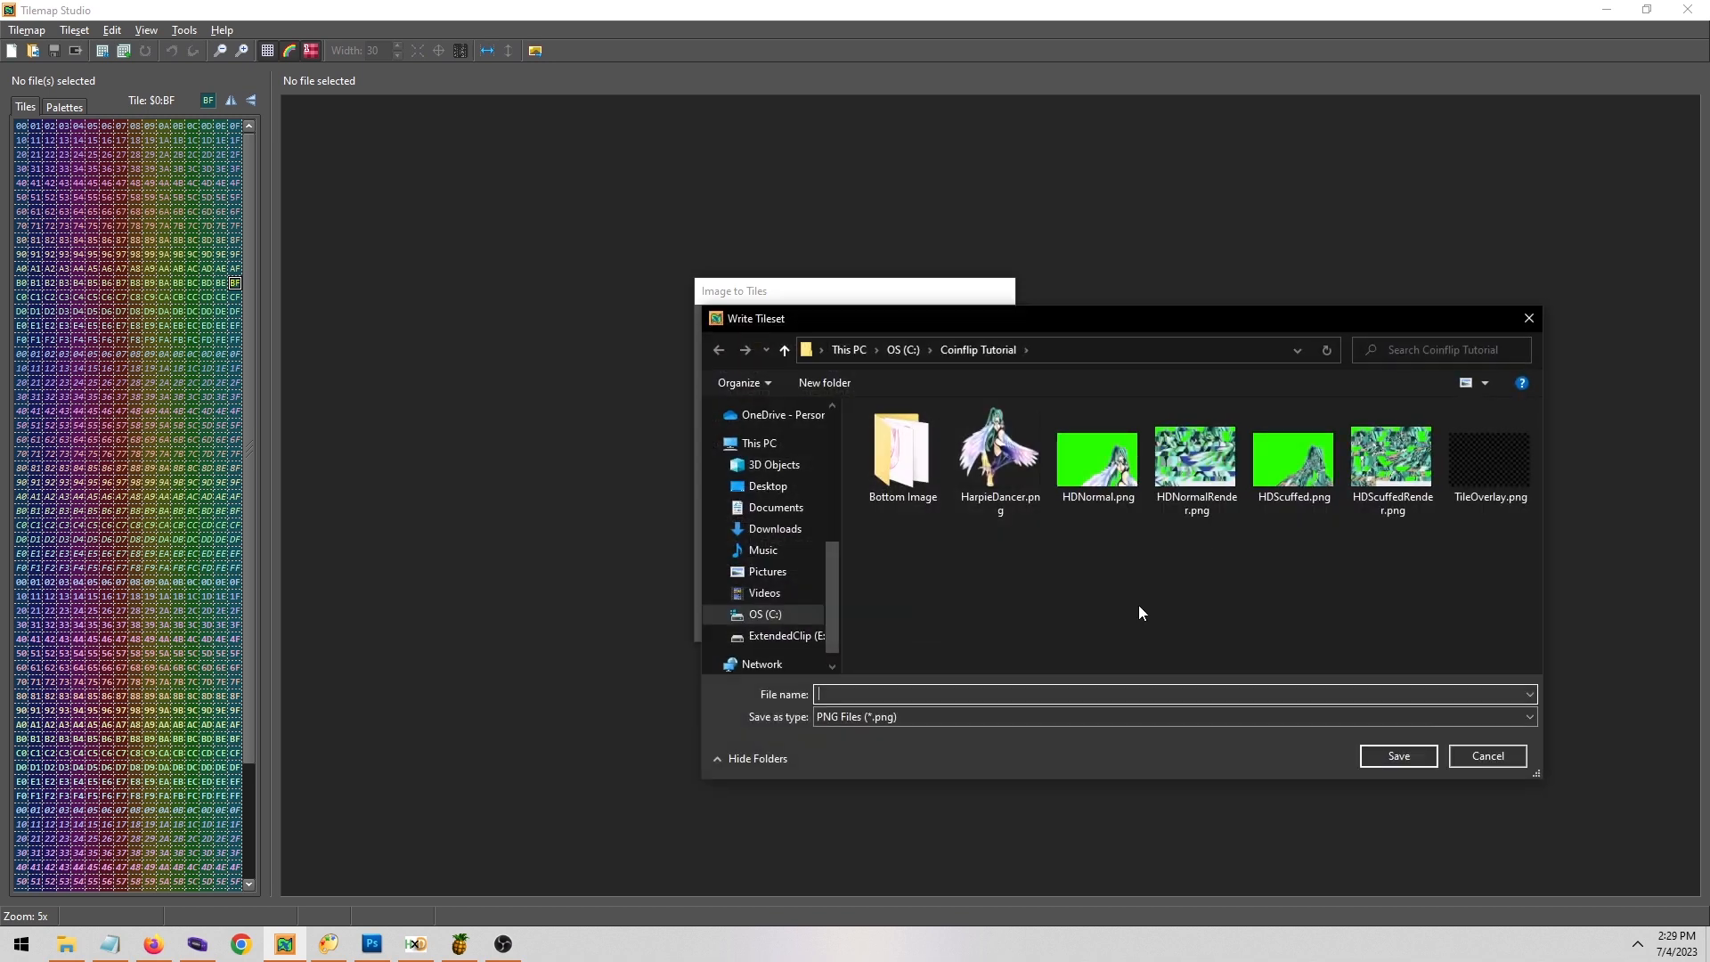
pyautogui.doubleClick(917, 472)
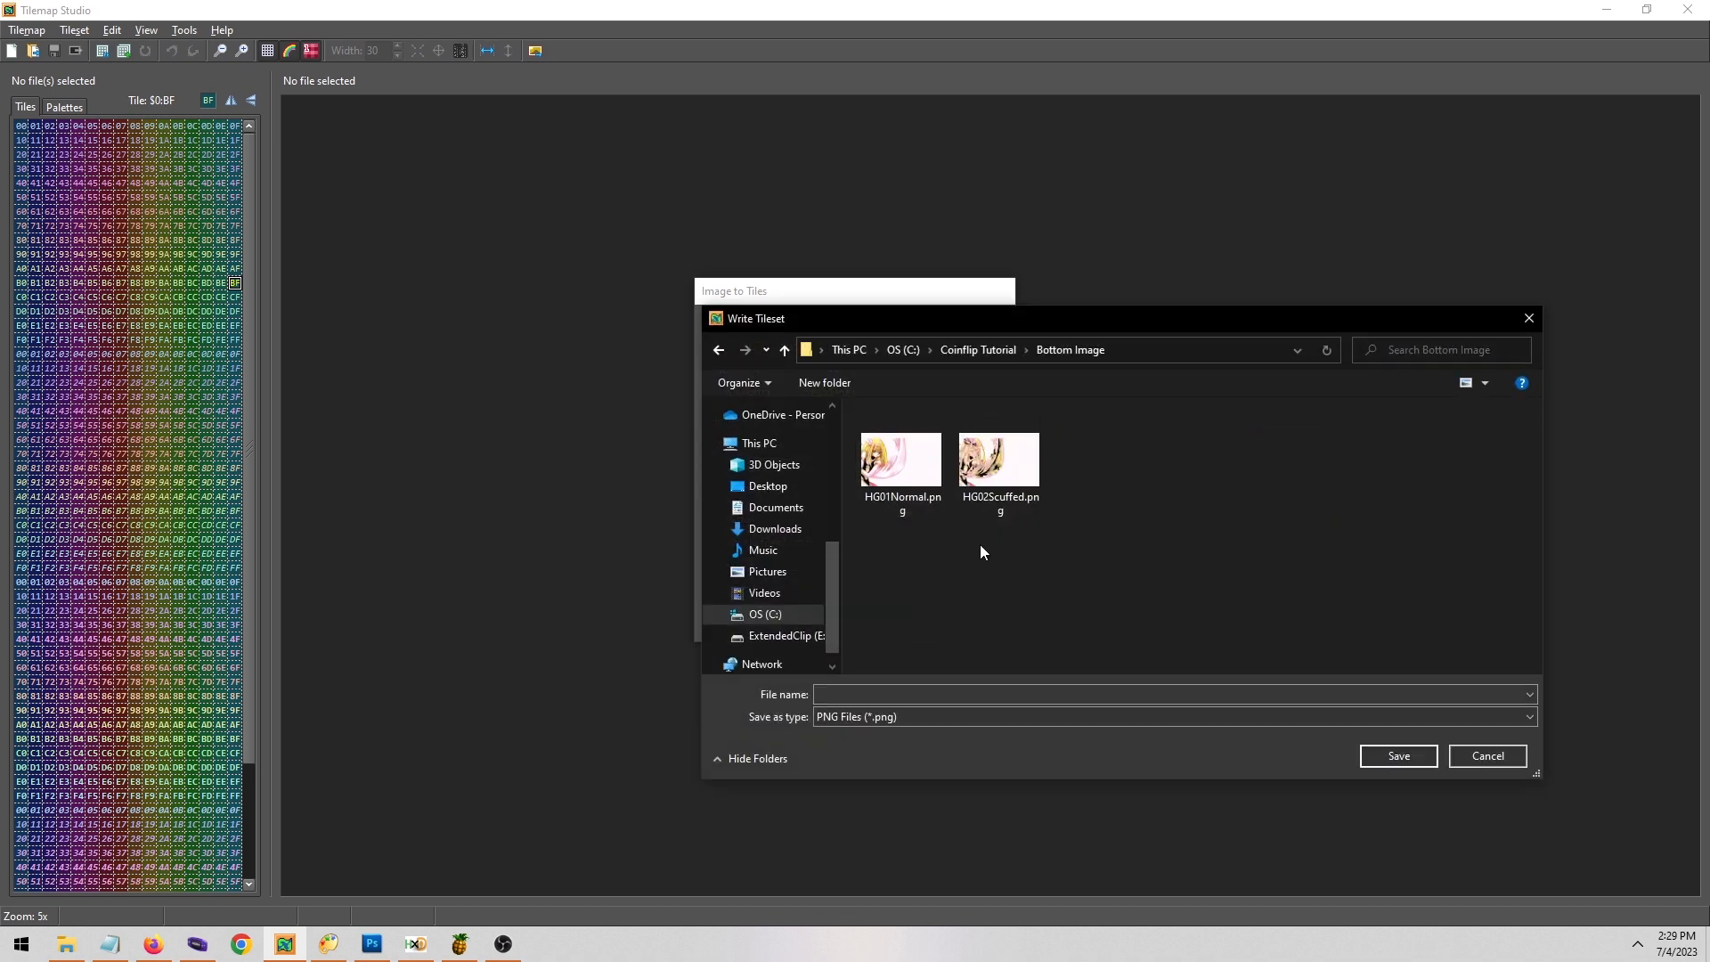
pyautogui.click(903, 454)
pyautogui.click(879, 694)
pyautogui.click(879, 695)
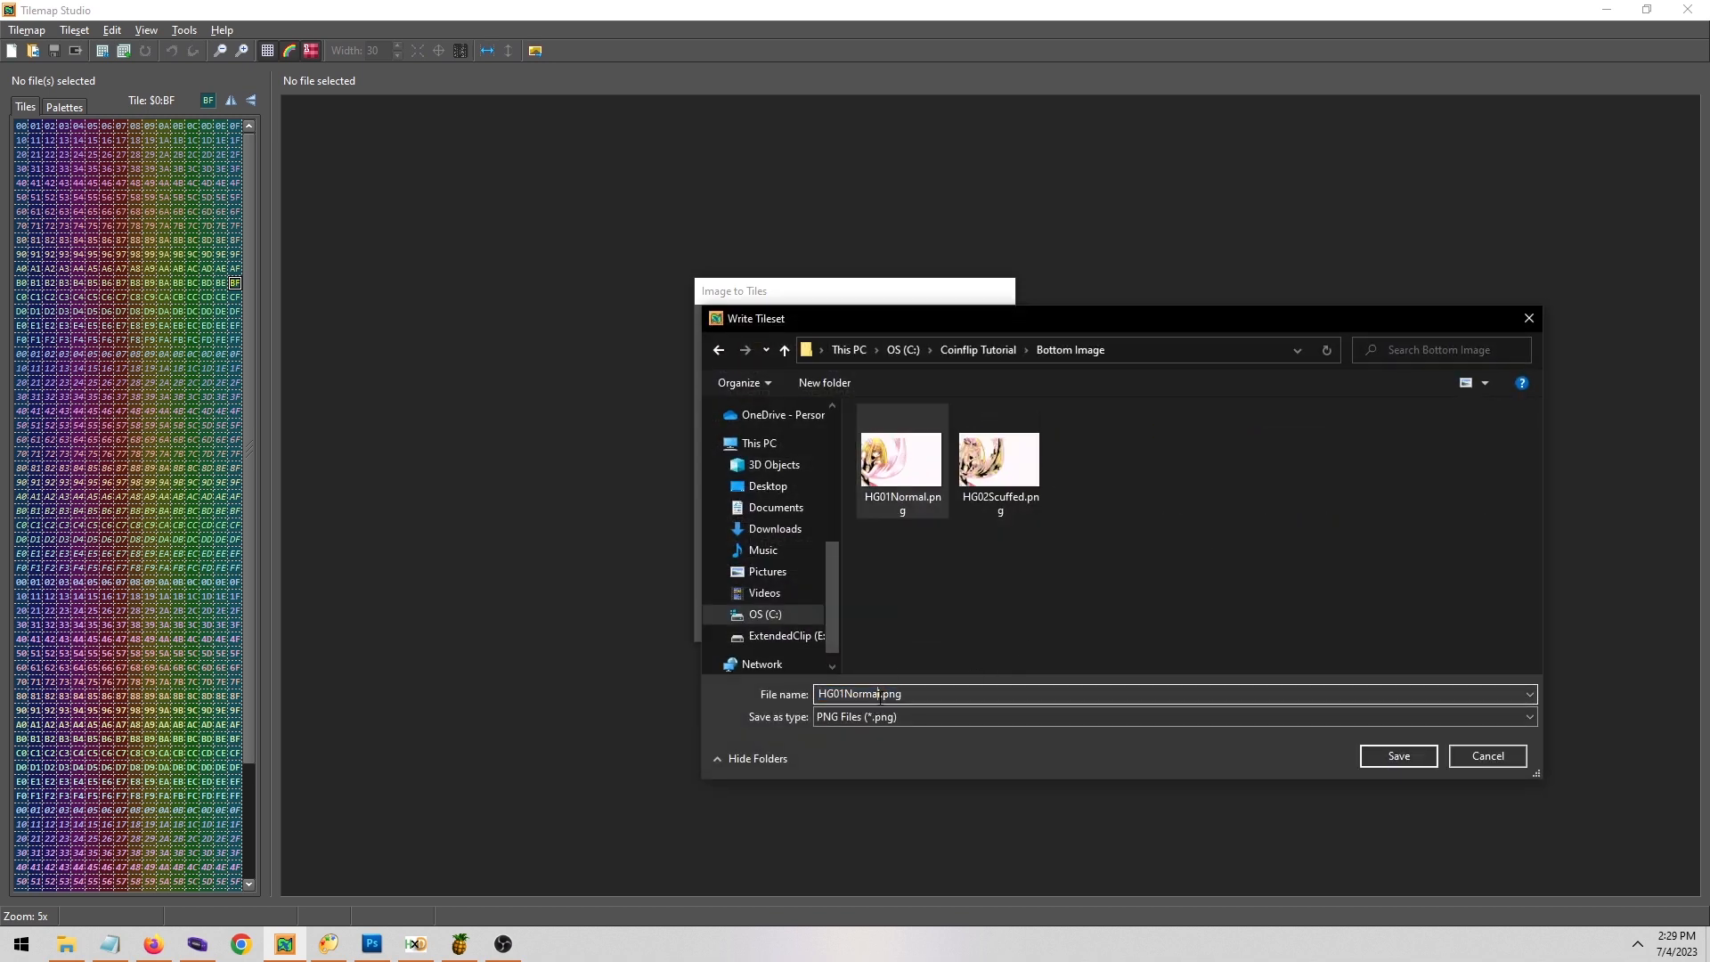
pyautogui.write('Render')
pyautogui.press('Return')
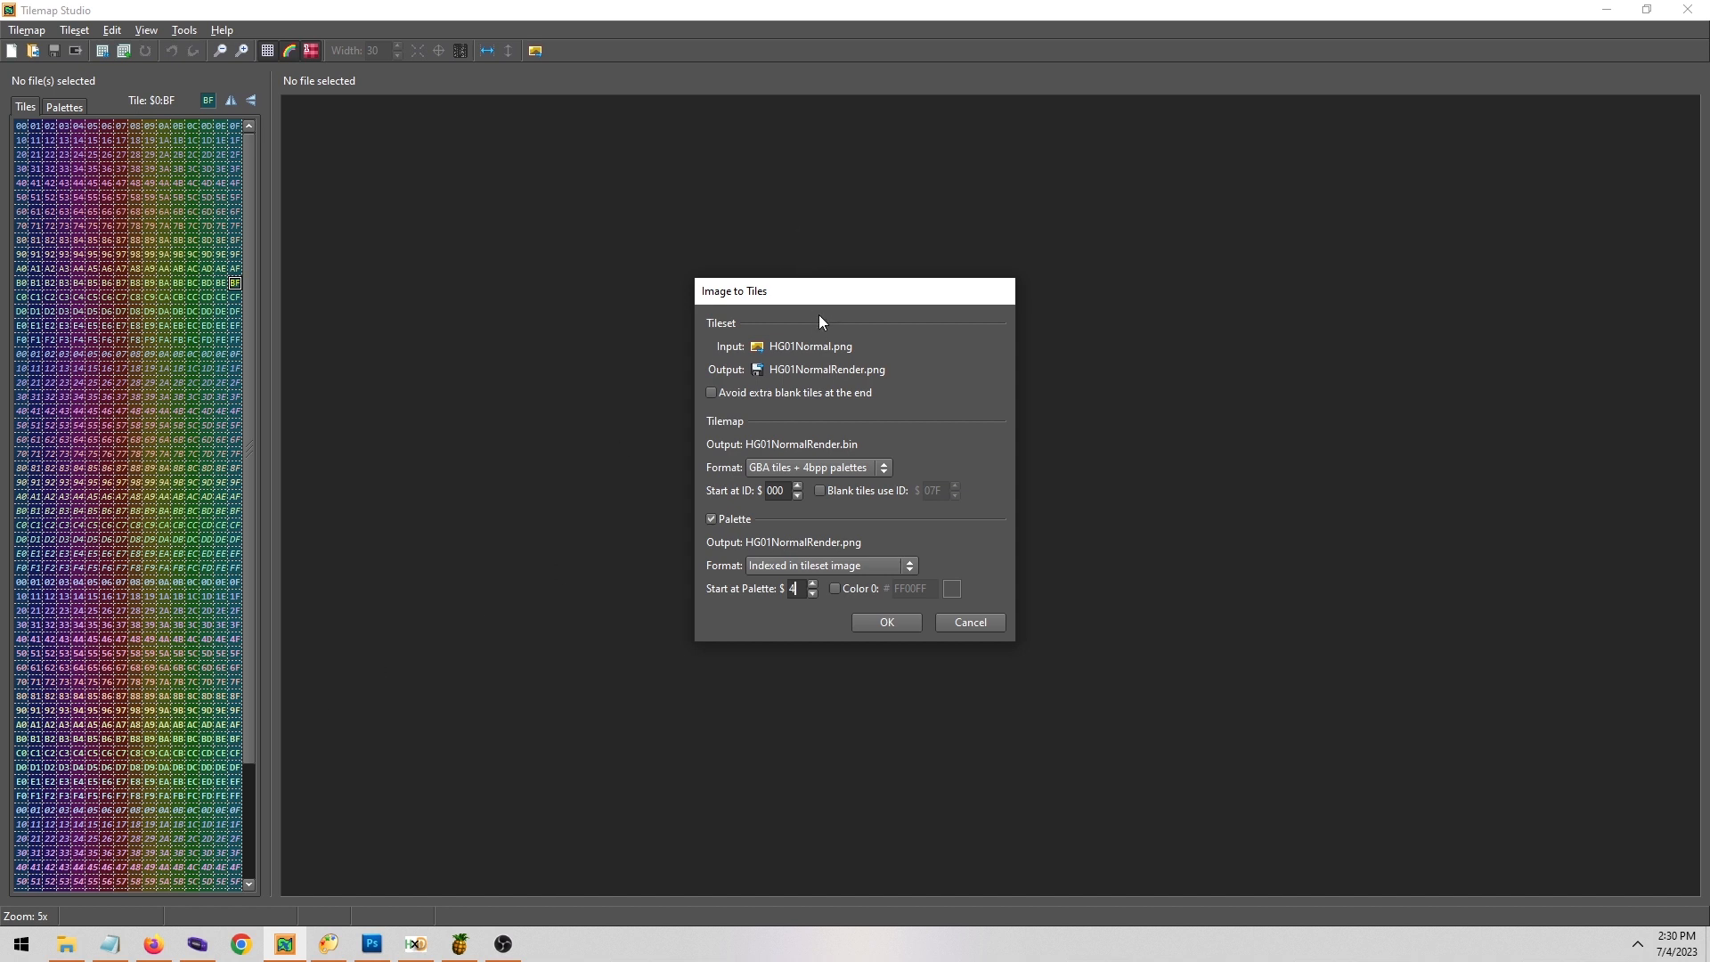
# Convert the image to tiles with the palette starting at 4, and display the resulting tilemap's palette assignments.
pyautogui.click(891, 621)
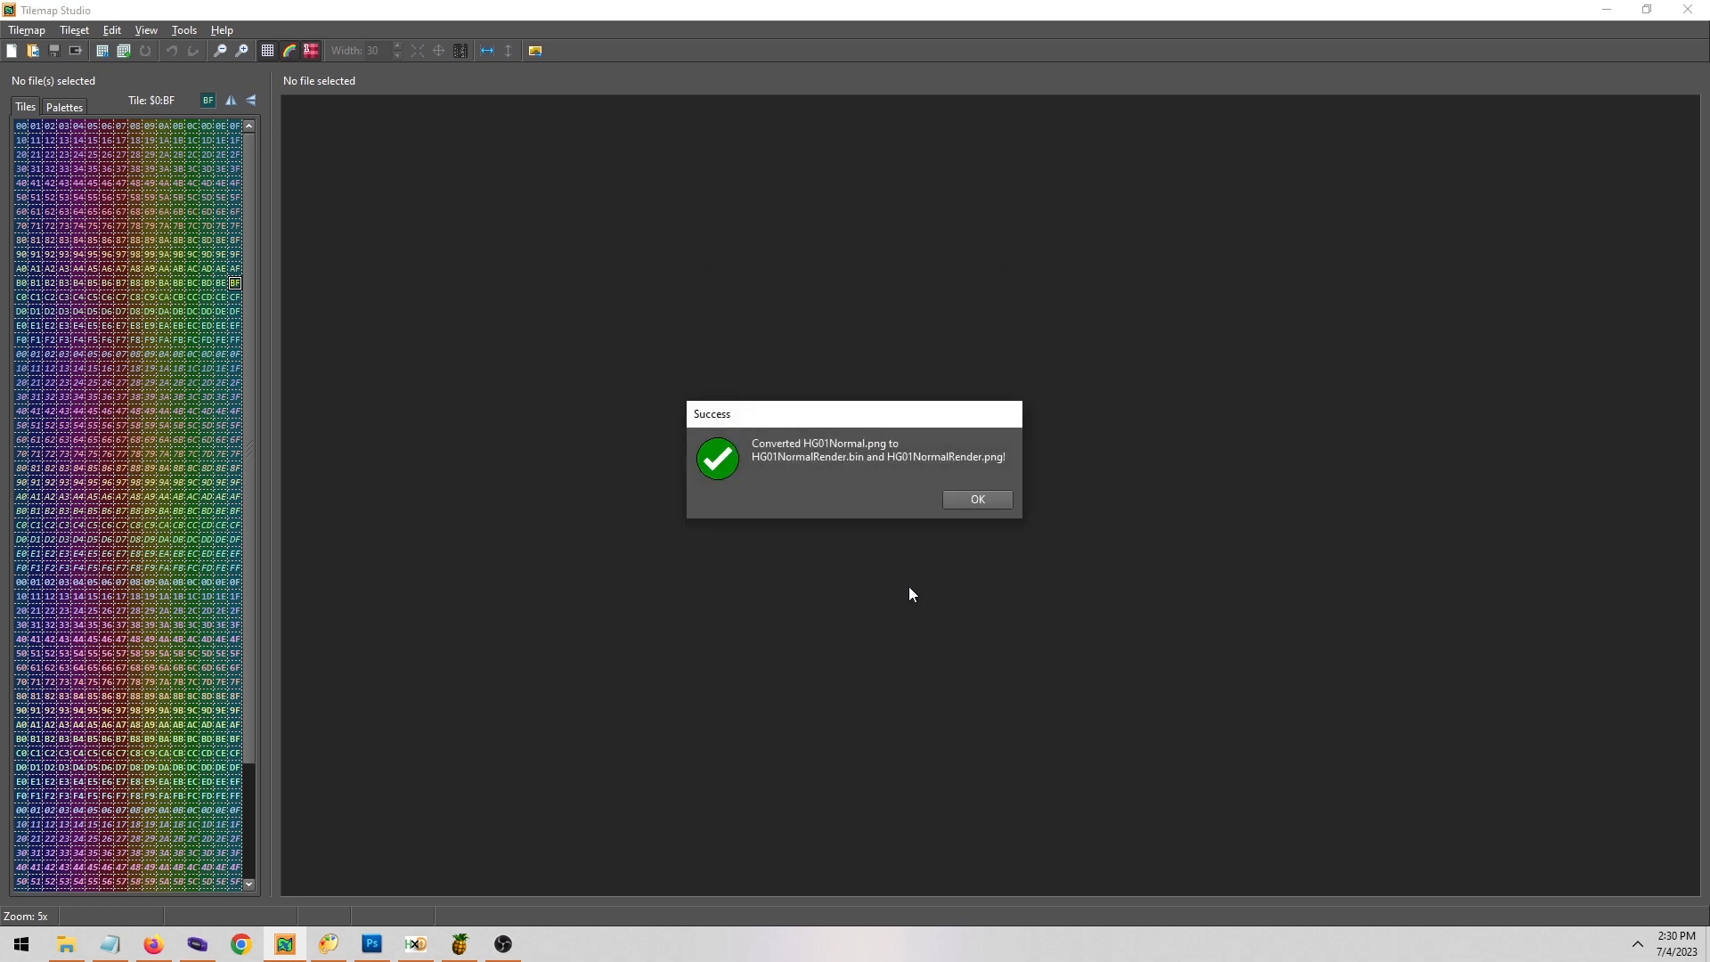
pyautogui.click(978, 500)
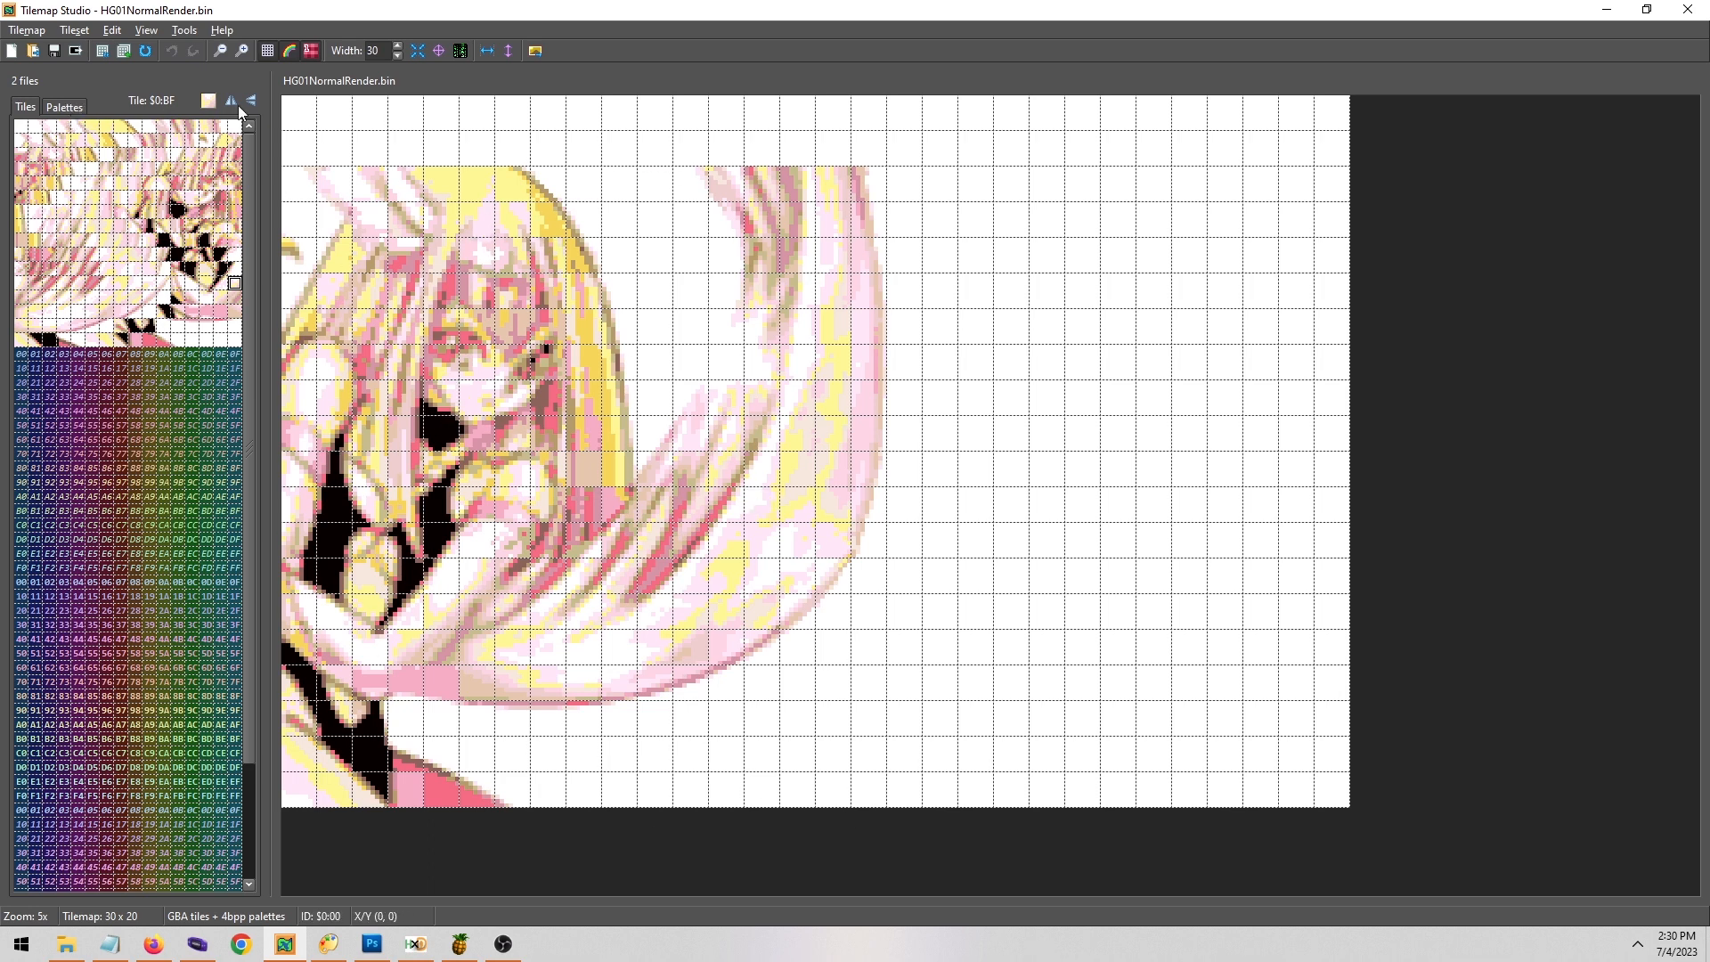
pyautogui.click(55, 107)
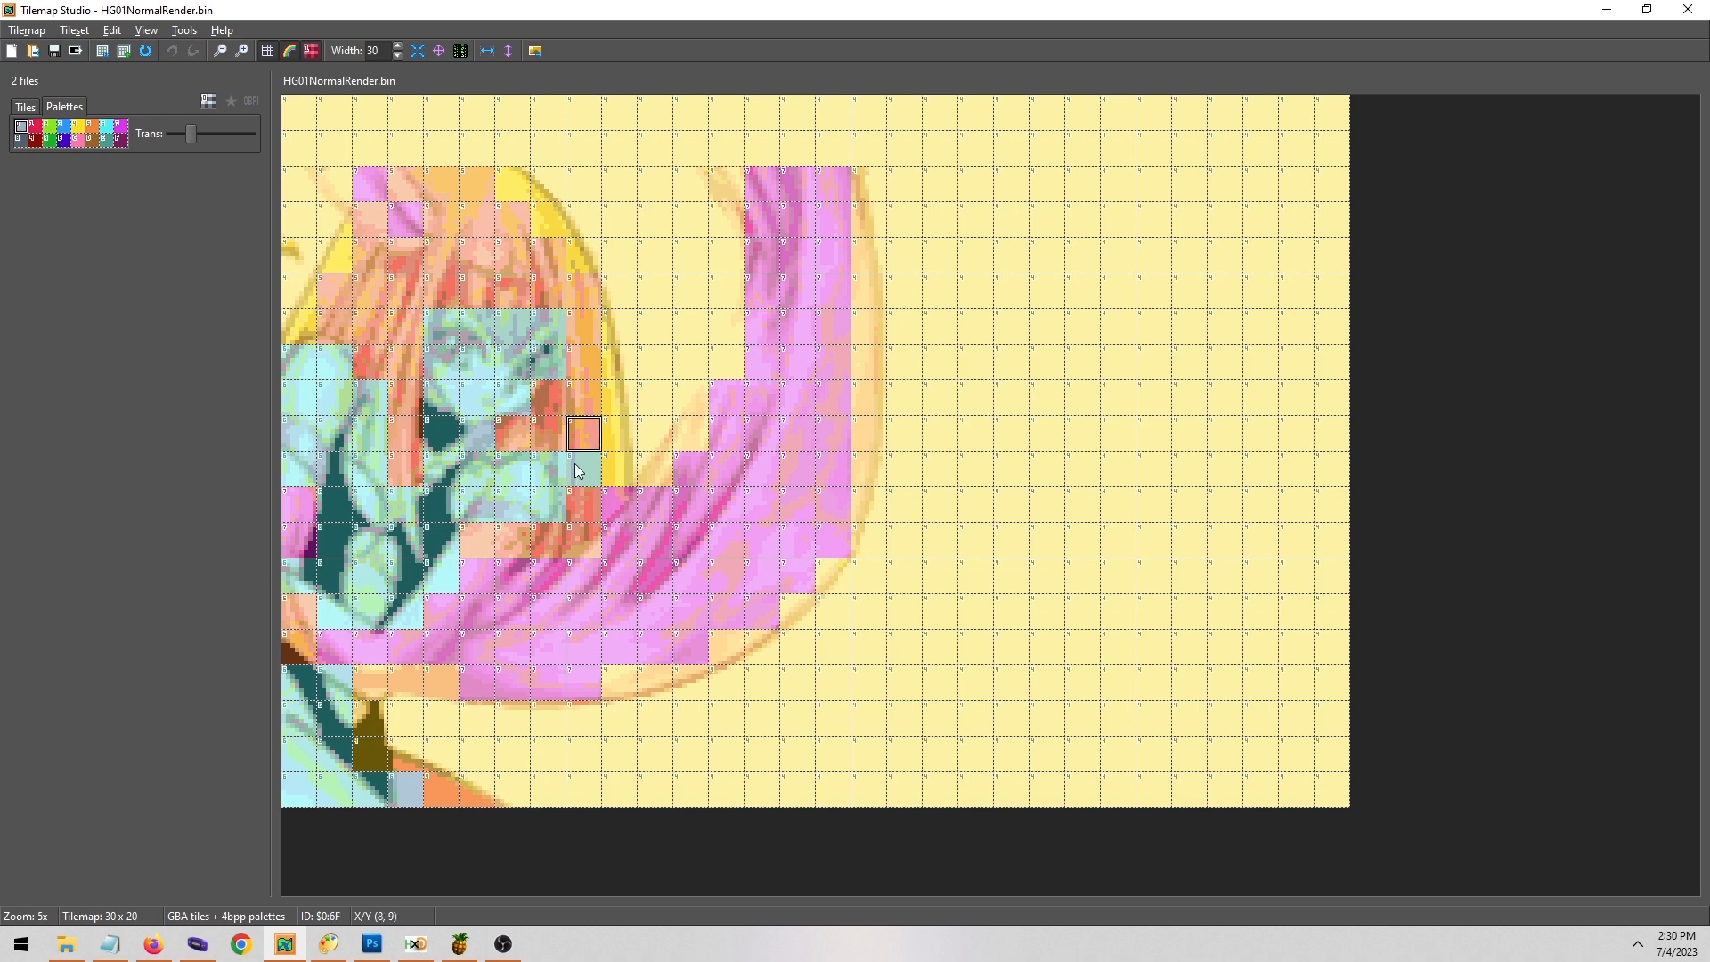
# Place the Bottom Image folder window beside the tilemap and rename BottomPal02.act as BottomPal07.act.
pyautogui.click(75, 959)
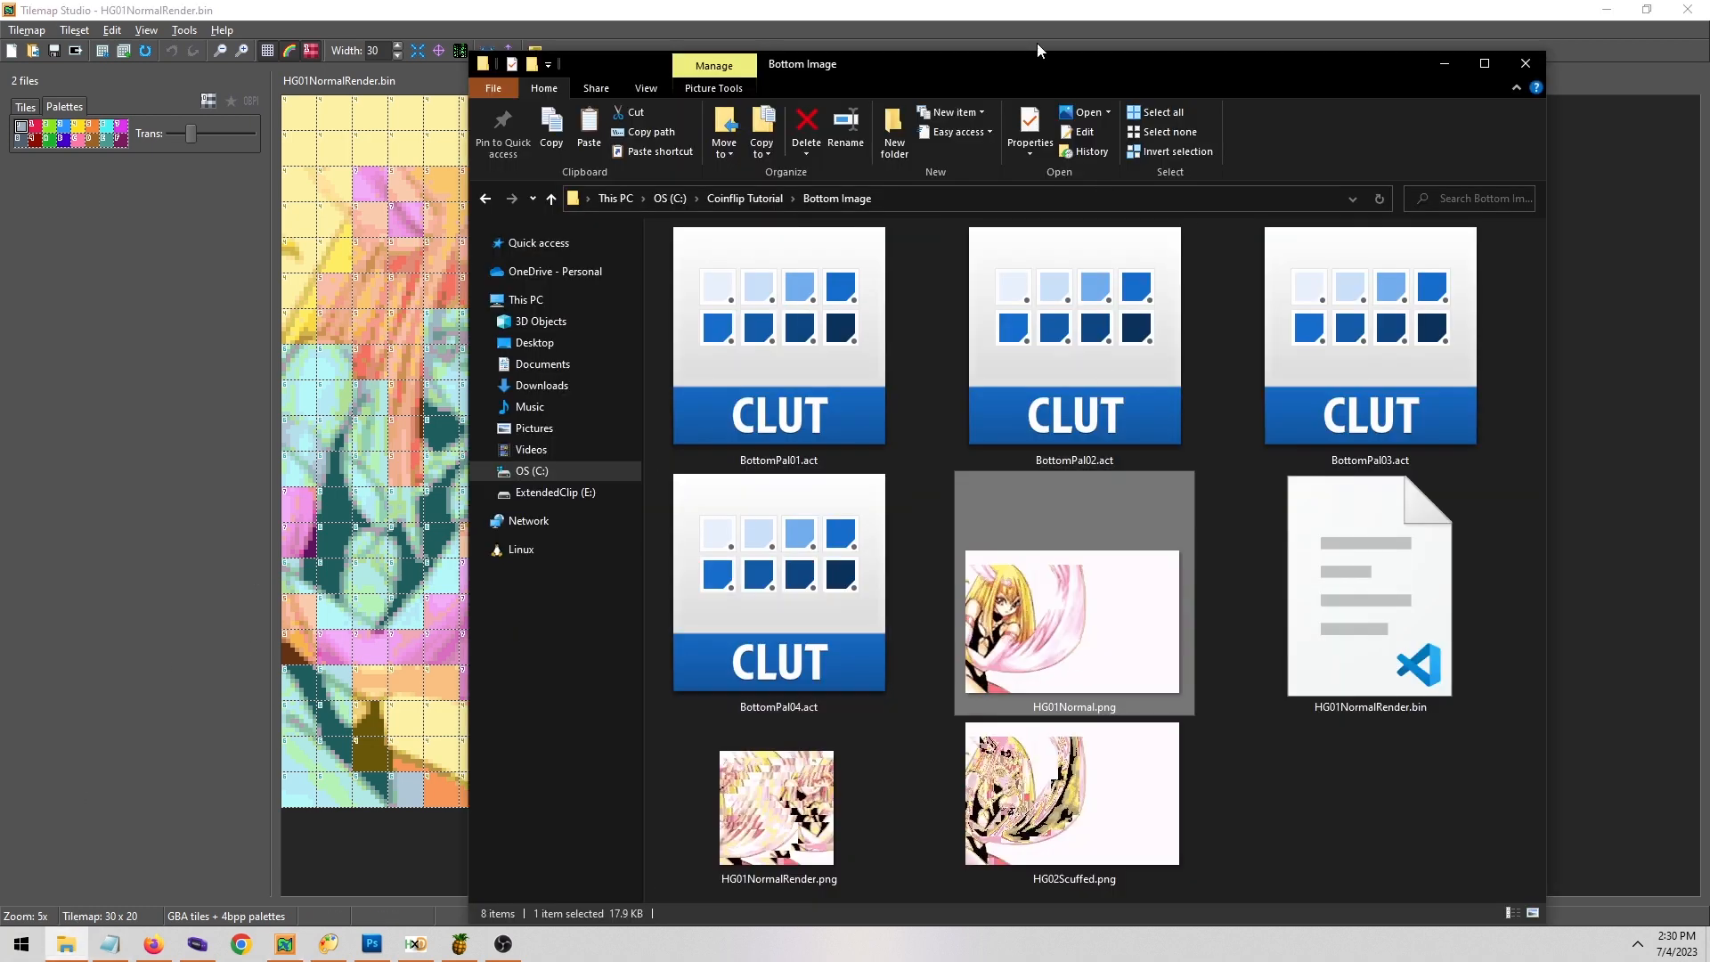
pyautogui.moveTo(964, 62); pyautogui.dragTo(1121, 114)
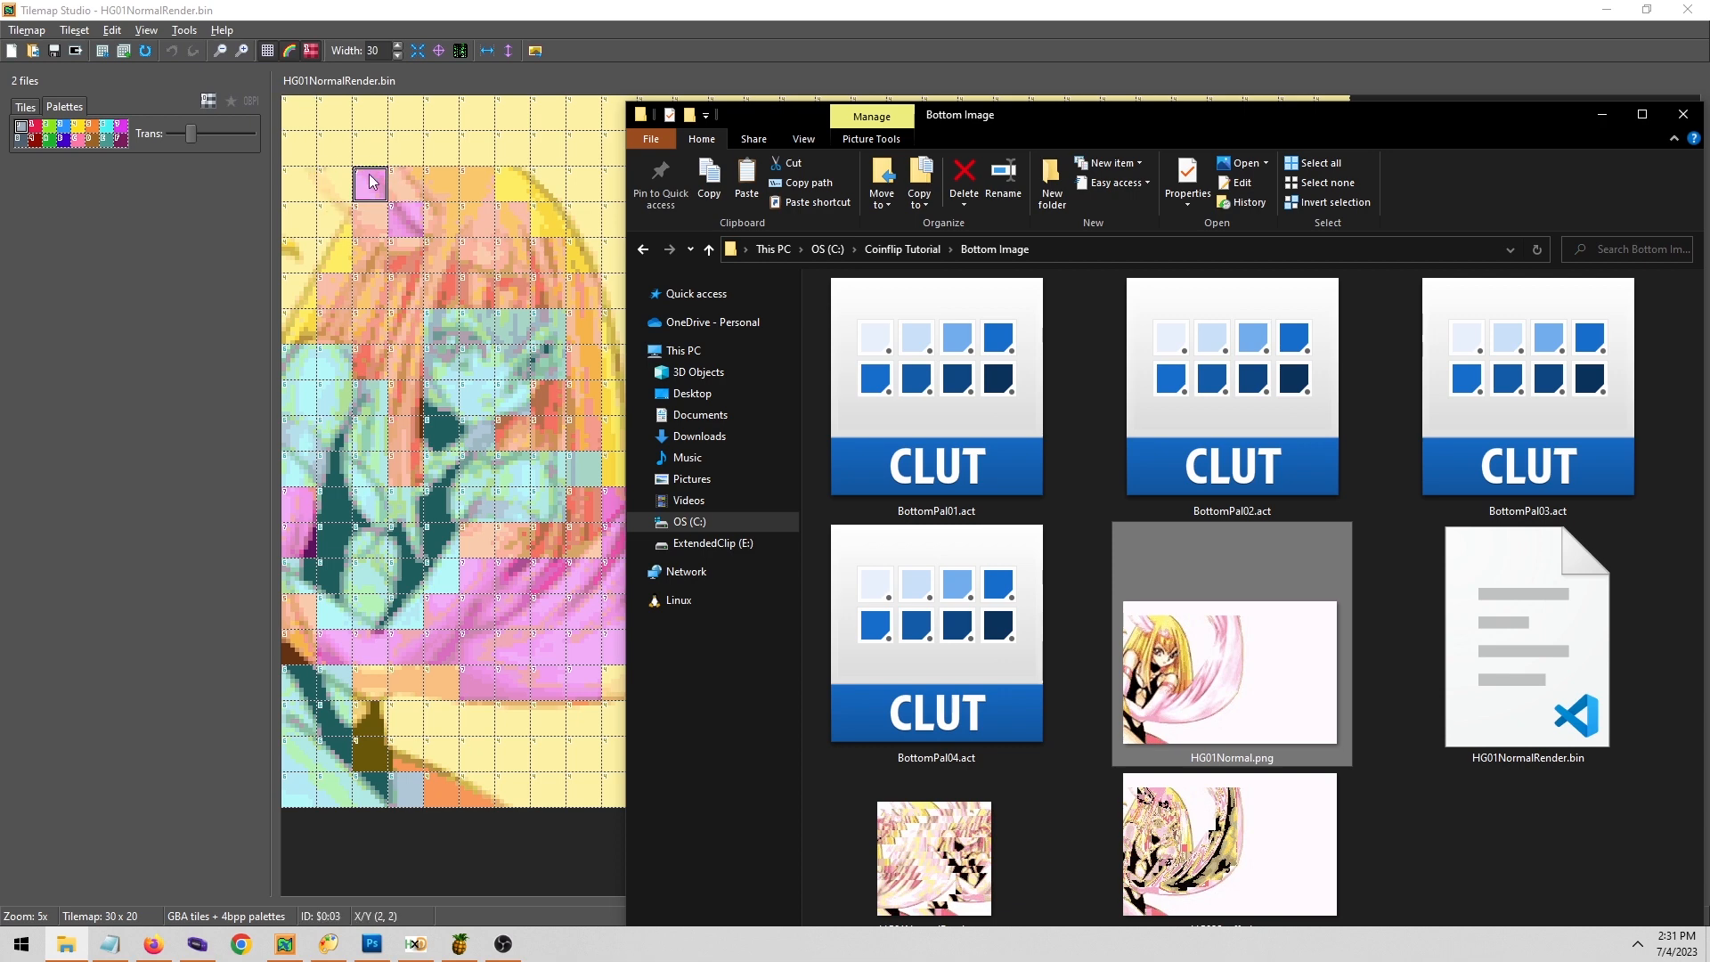
pyautogui.click(1238, 472)
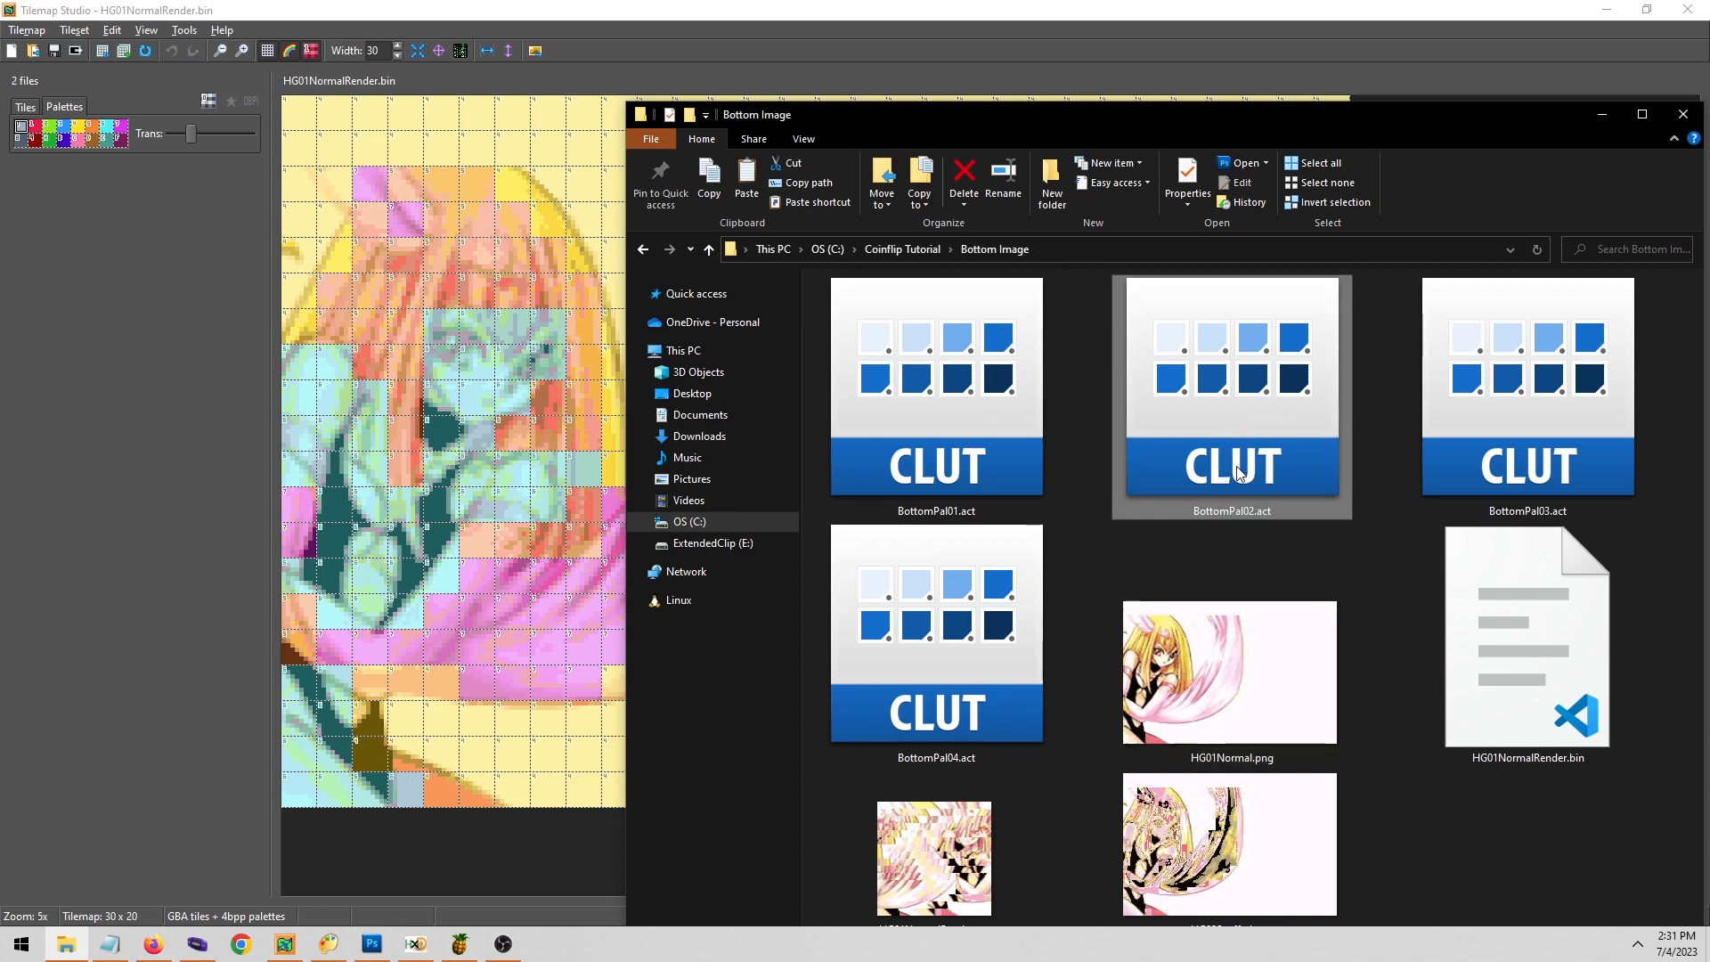
pyautogui.rightClick(1247, 410)
pyautogui.click(1332, 712)
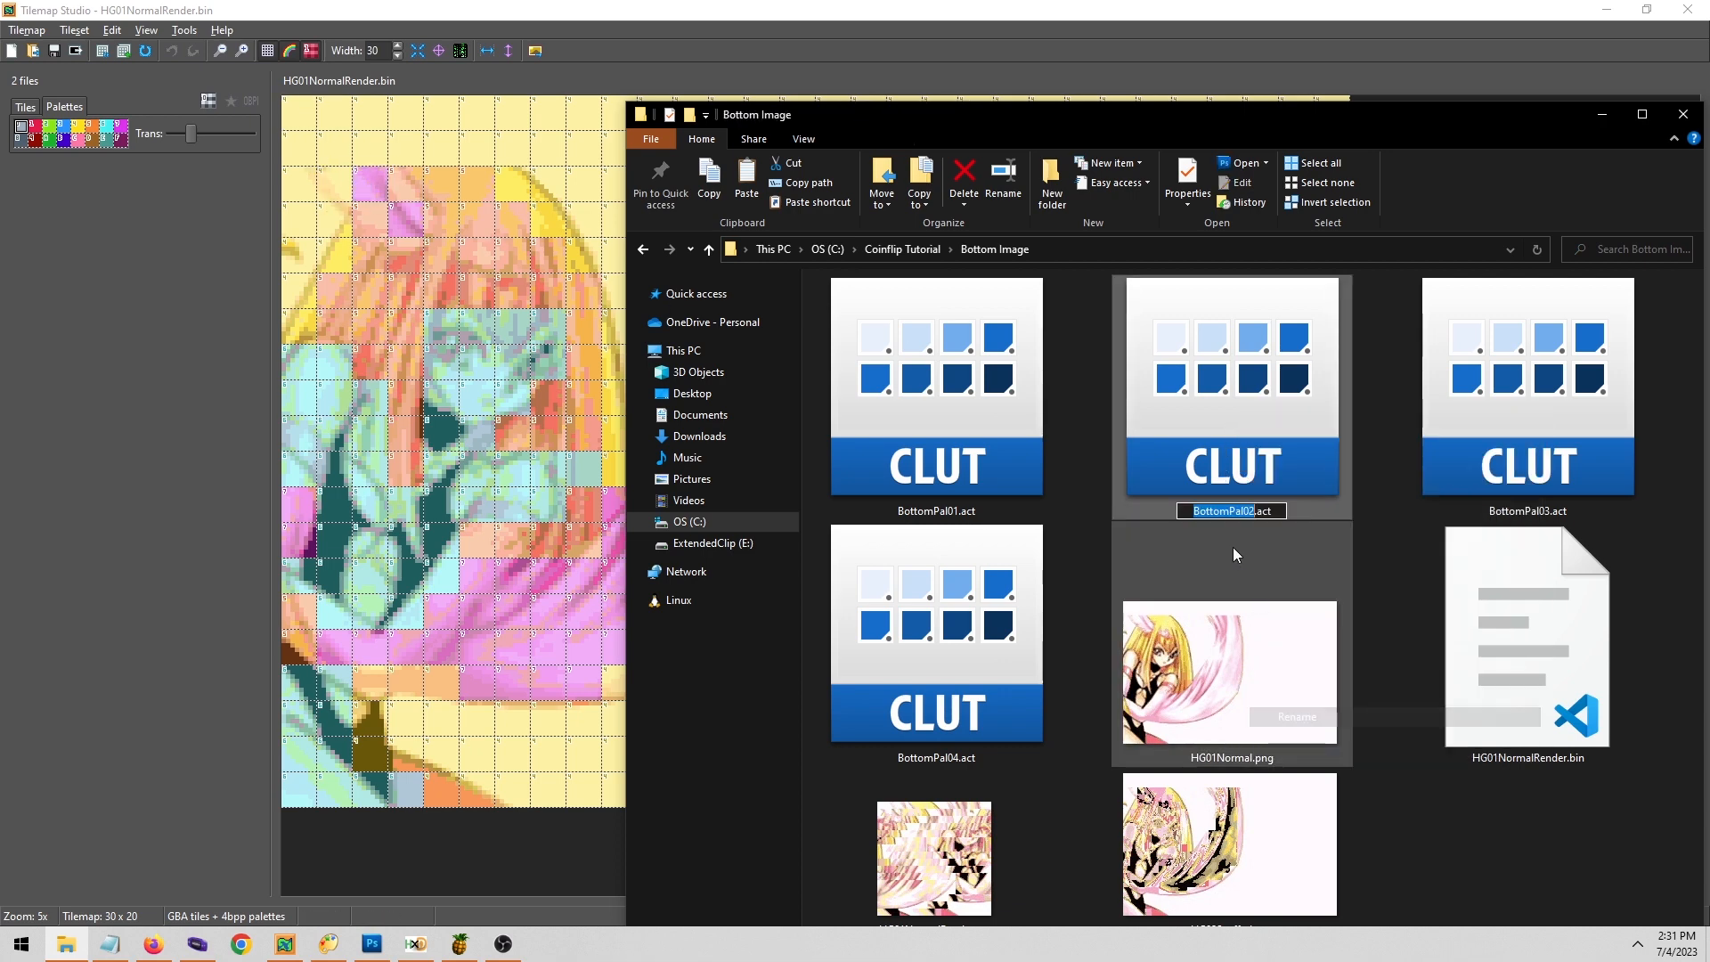
pyautogui.press('Right')
pyautogui.press('BackSpace')
pyautogui.write('7')
pyautogui.press('Return')
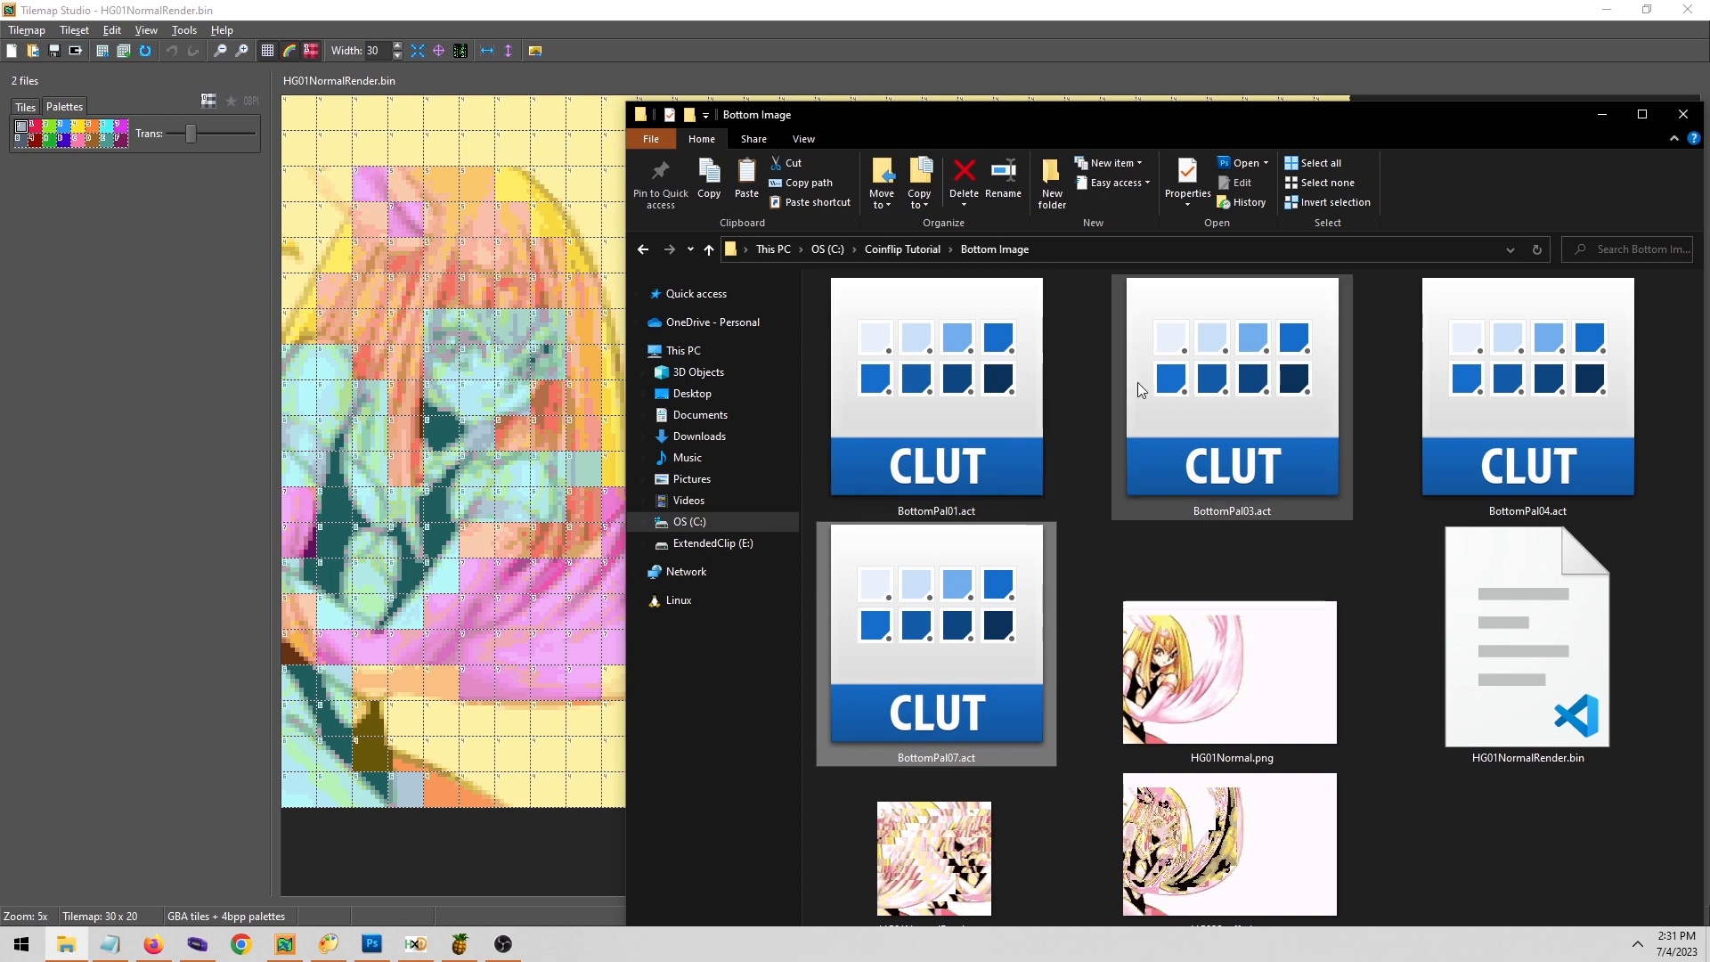
# Rename BottomPal03.act as BottomPal05.act.
pyautogui.rightClick(1221, 395)
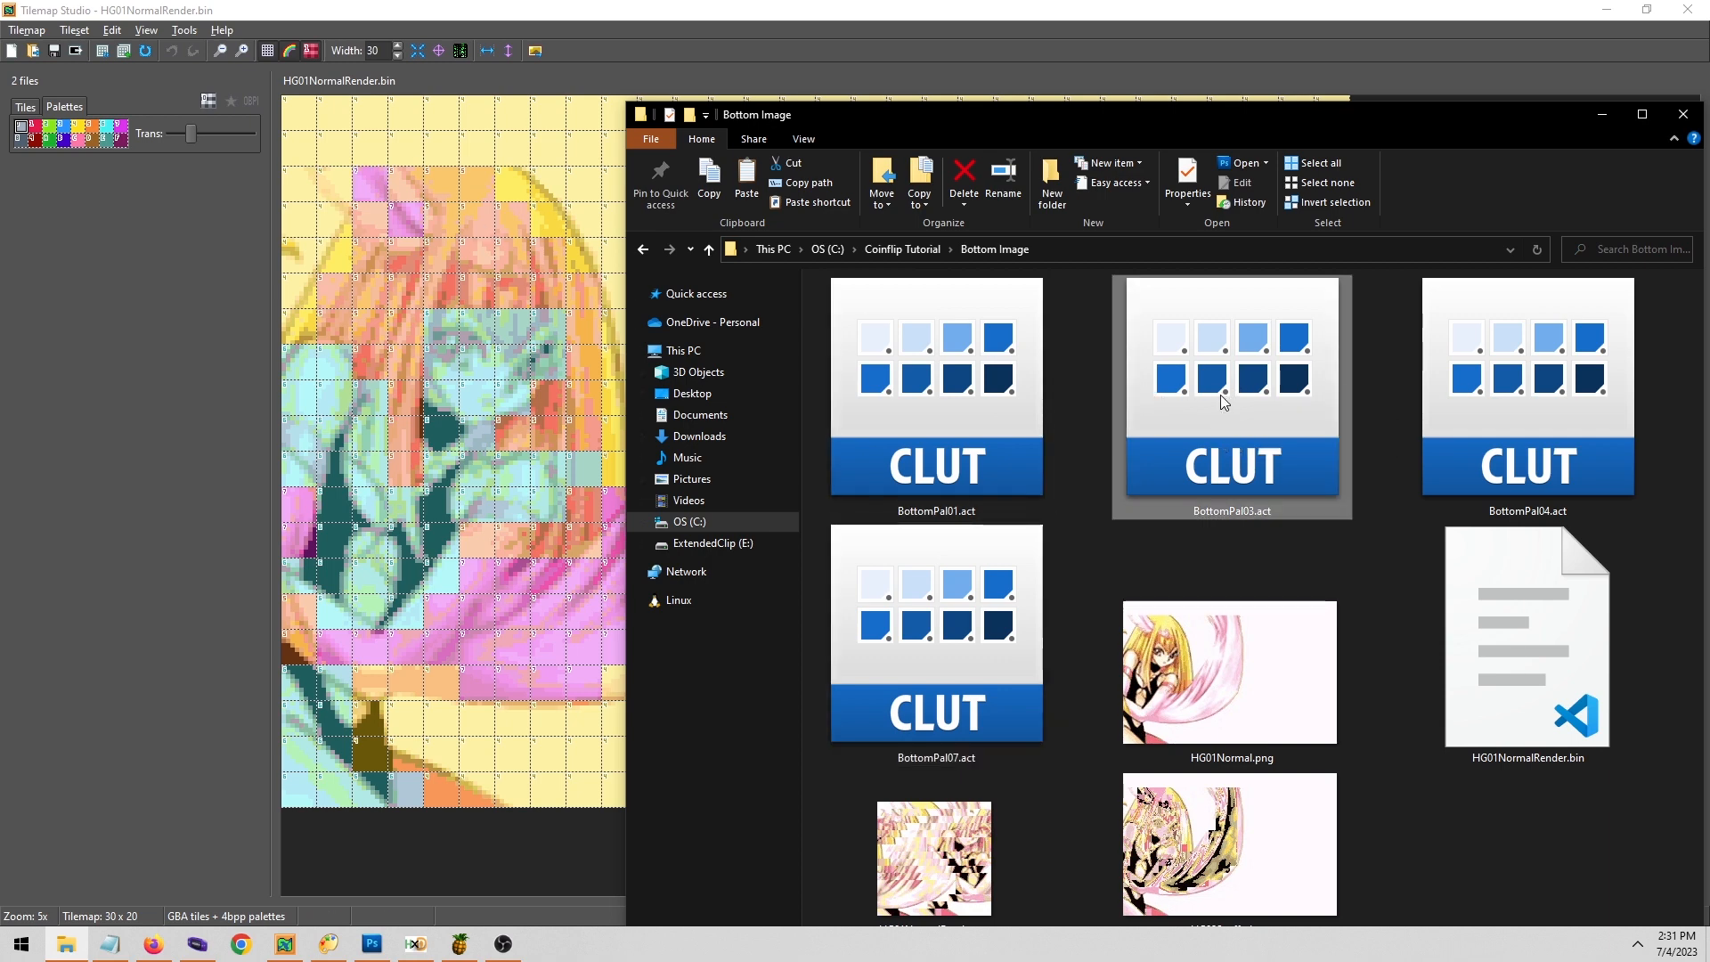
pyautogui.click(1286, 698)
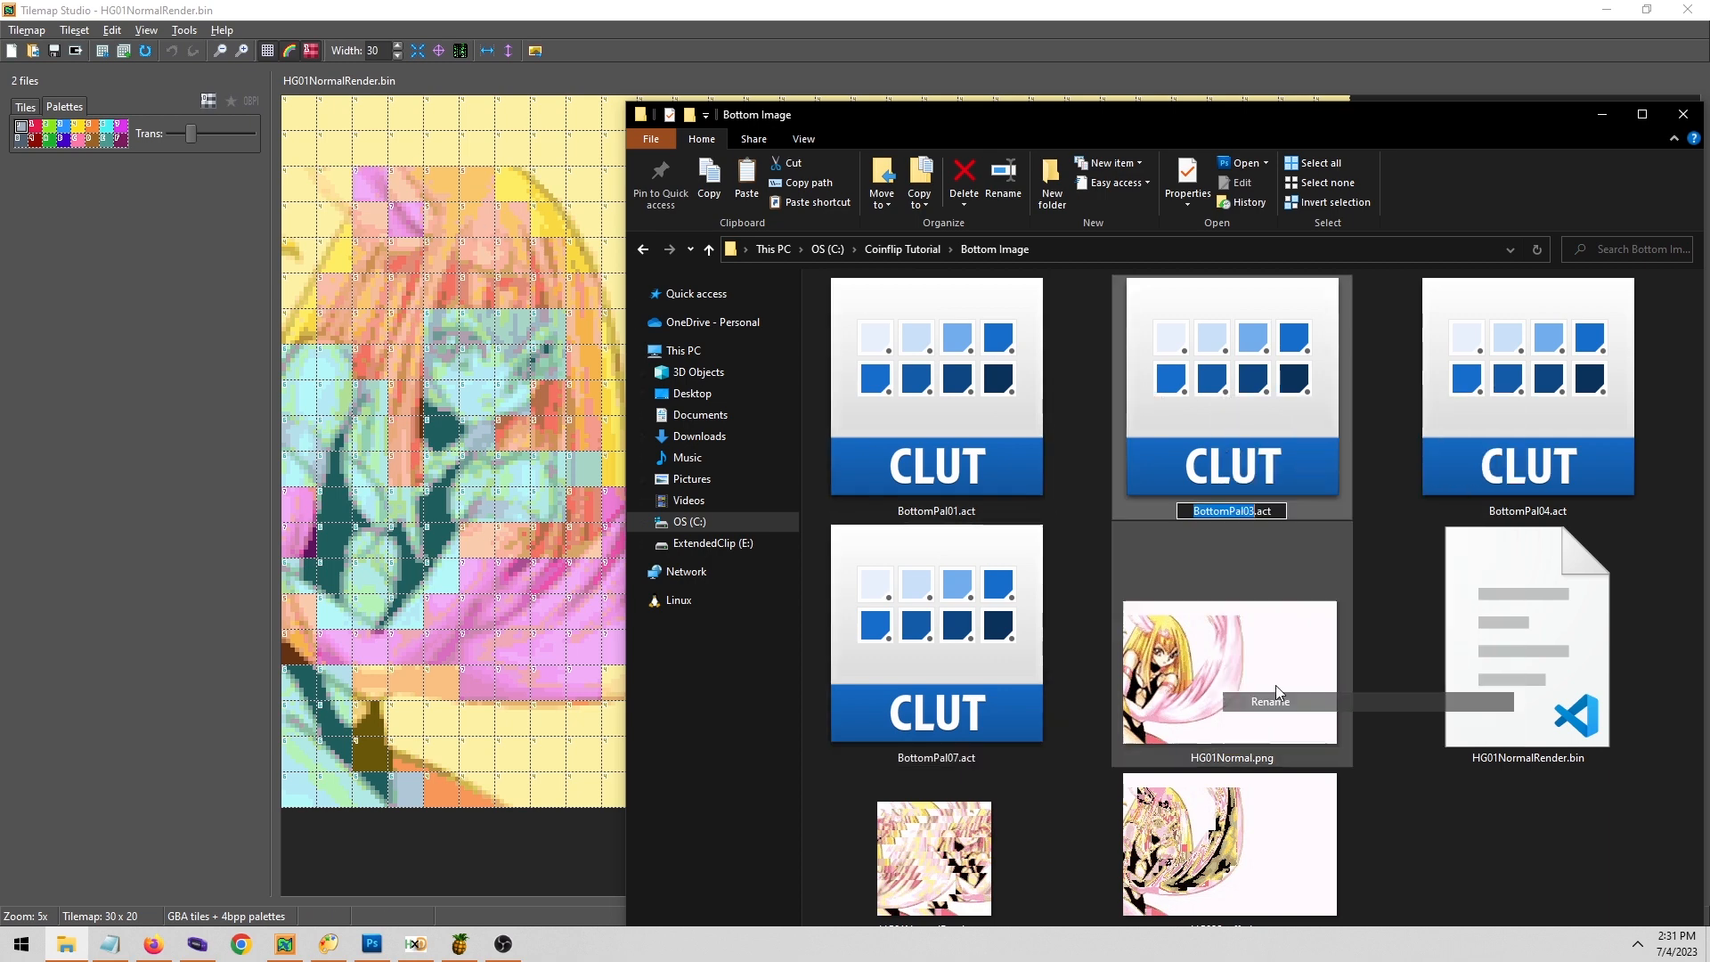
pyautogui.click(1255, 513)
pyautogui.press('BackSpace')
pyautogui.write('5')
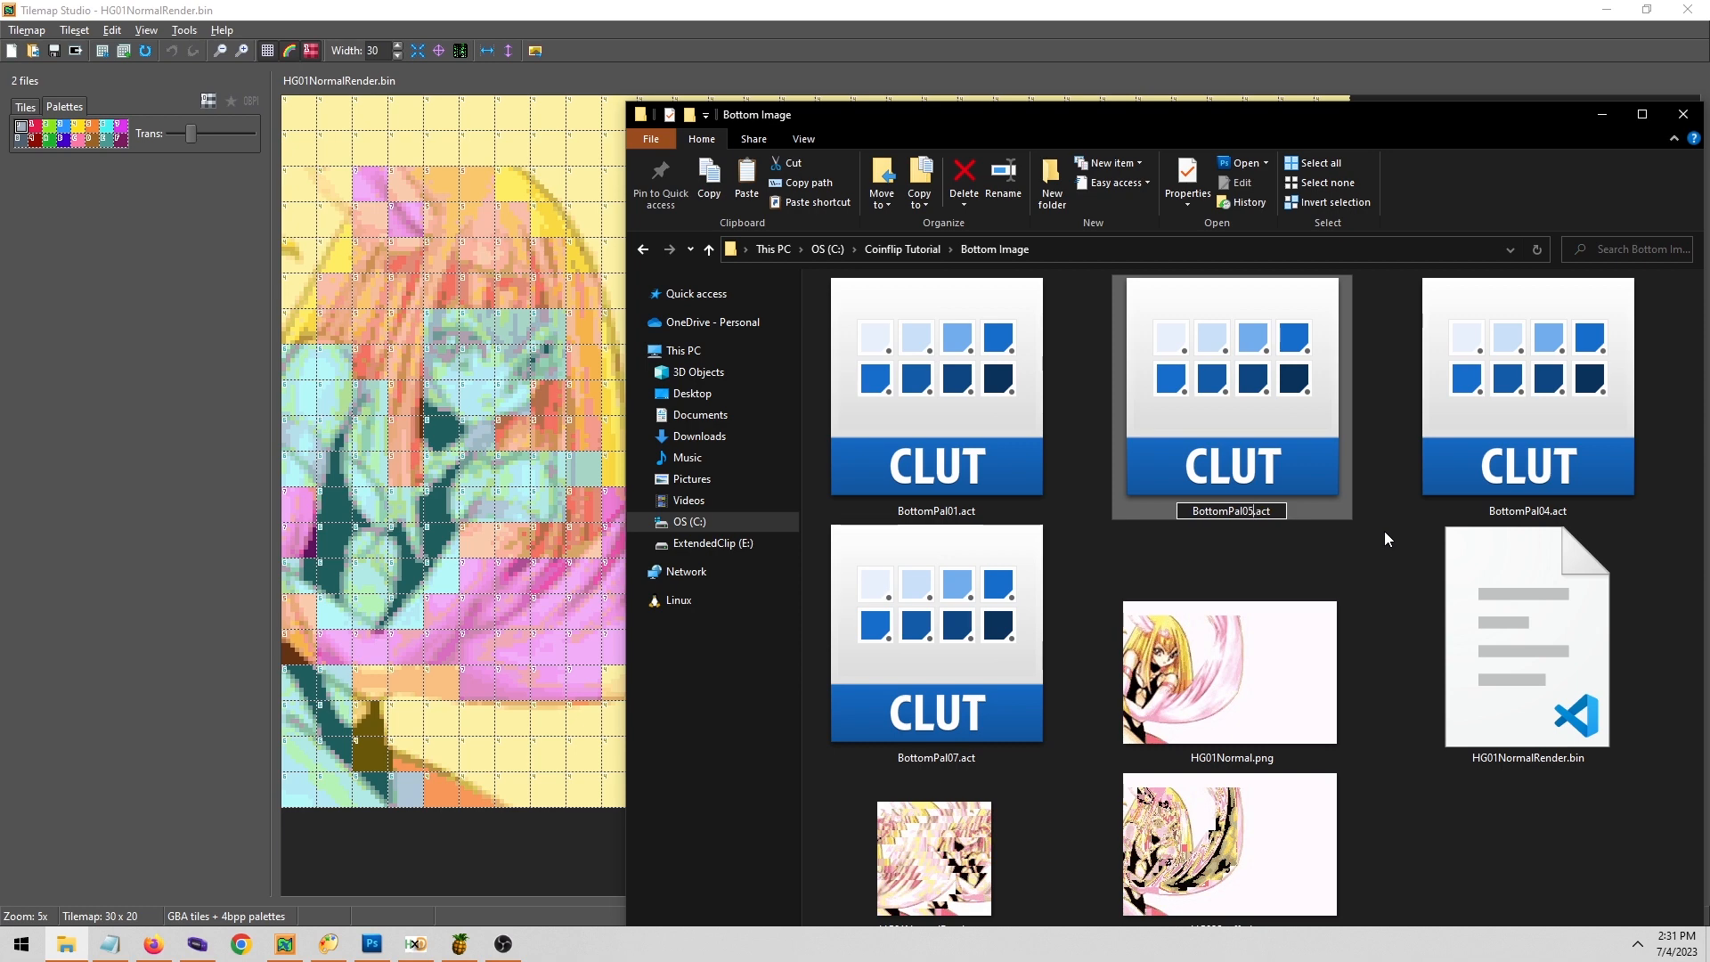
pyautogui.press('Return')
# Rename the palette file BottomPal04.act as BottomPal06.act.
pyautogui.rightClick(1269, 472)
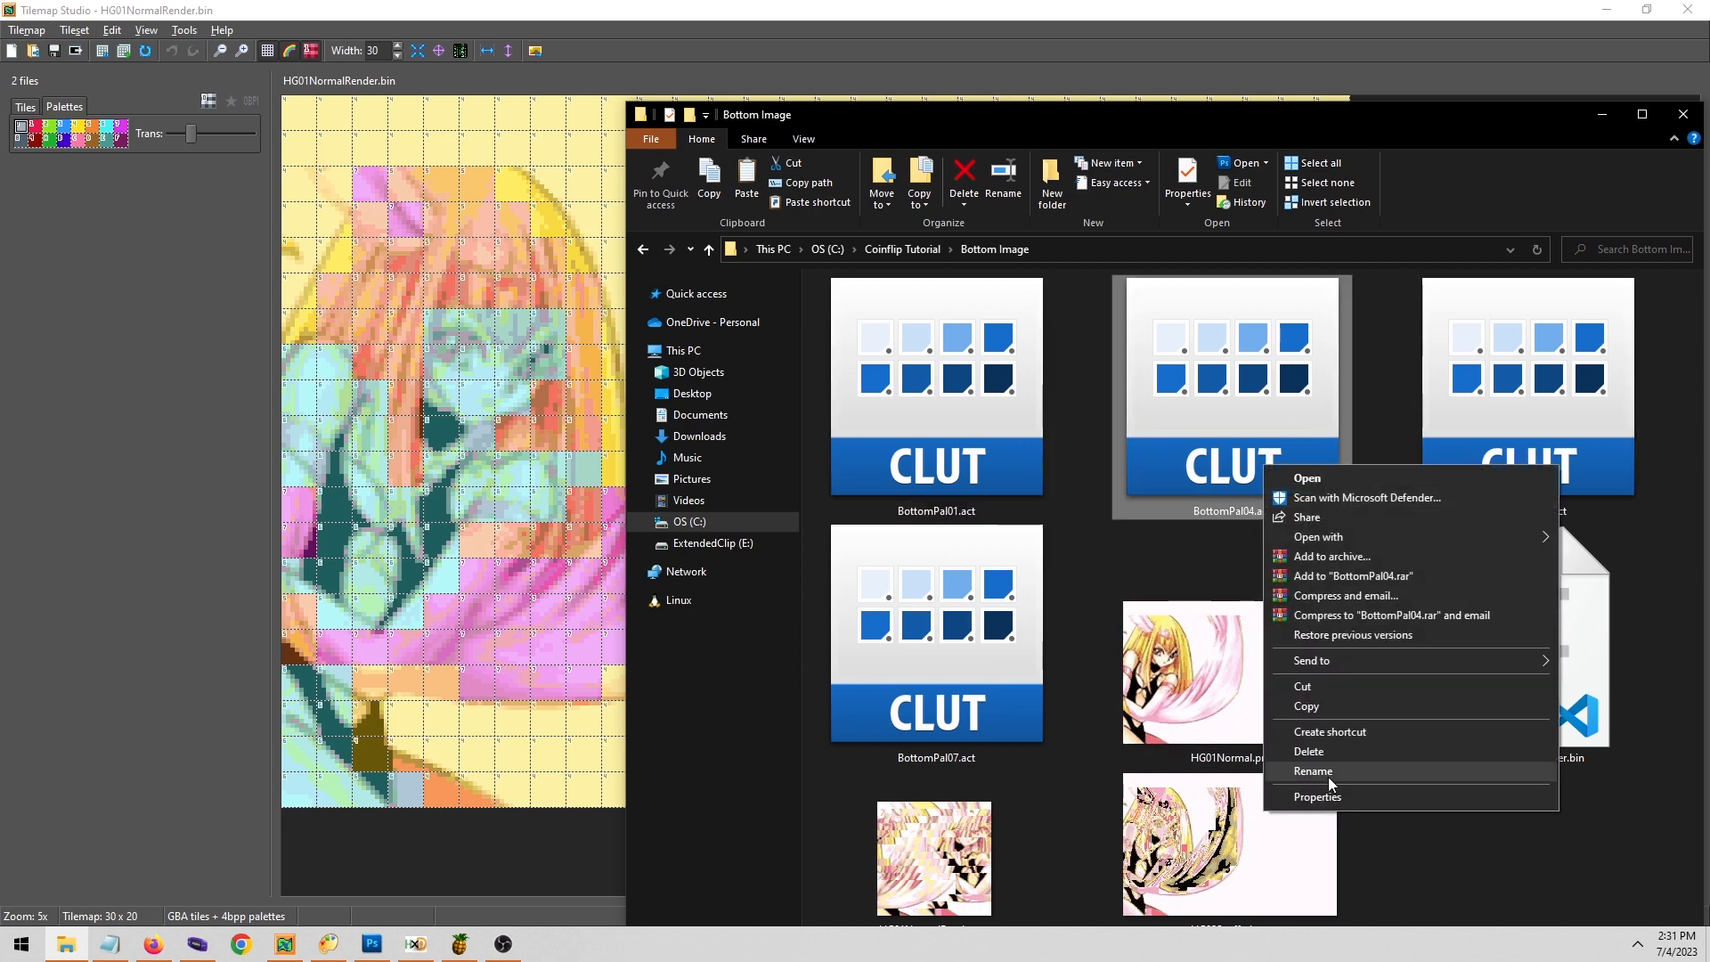
pyautogui.click(1338, 773)
pyautogui.click(1256, 513)
pyautogui.press('BackSpace')
pyautogui.write('6')
pyautogui.press('Return')
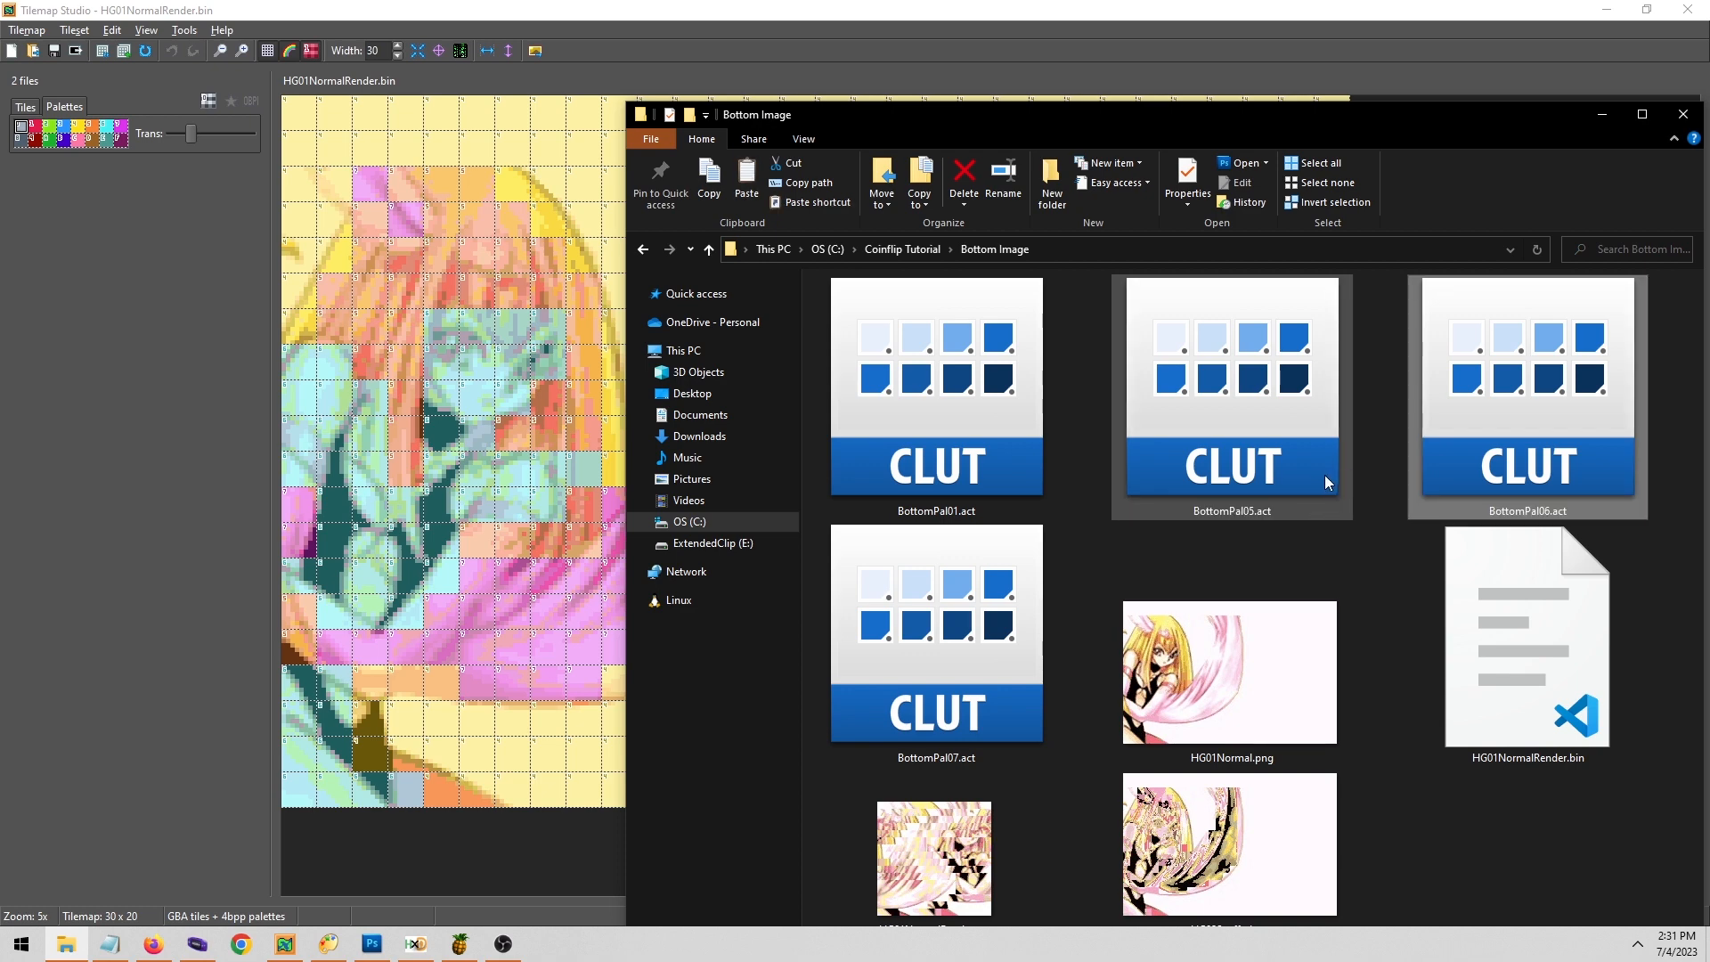
# Rename BottomPal01.act as BottomPal04.act.
pyautogui.rightClick(971, 412)
pyautogui.click(1126, 713)
pyautogui.click(962, 514)
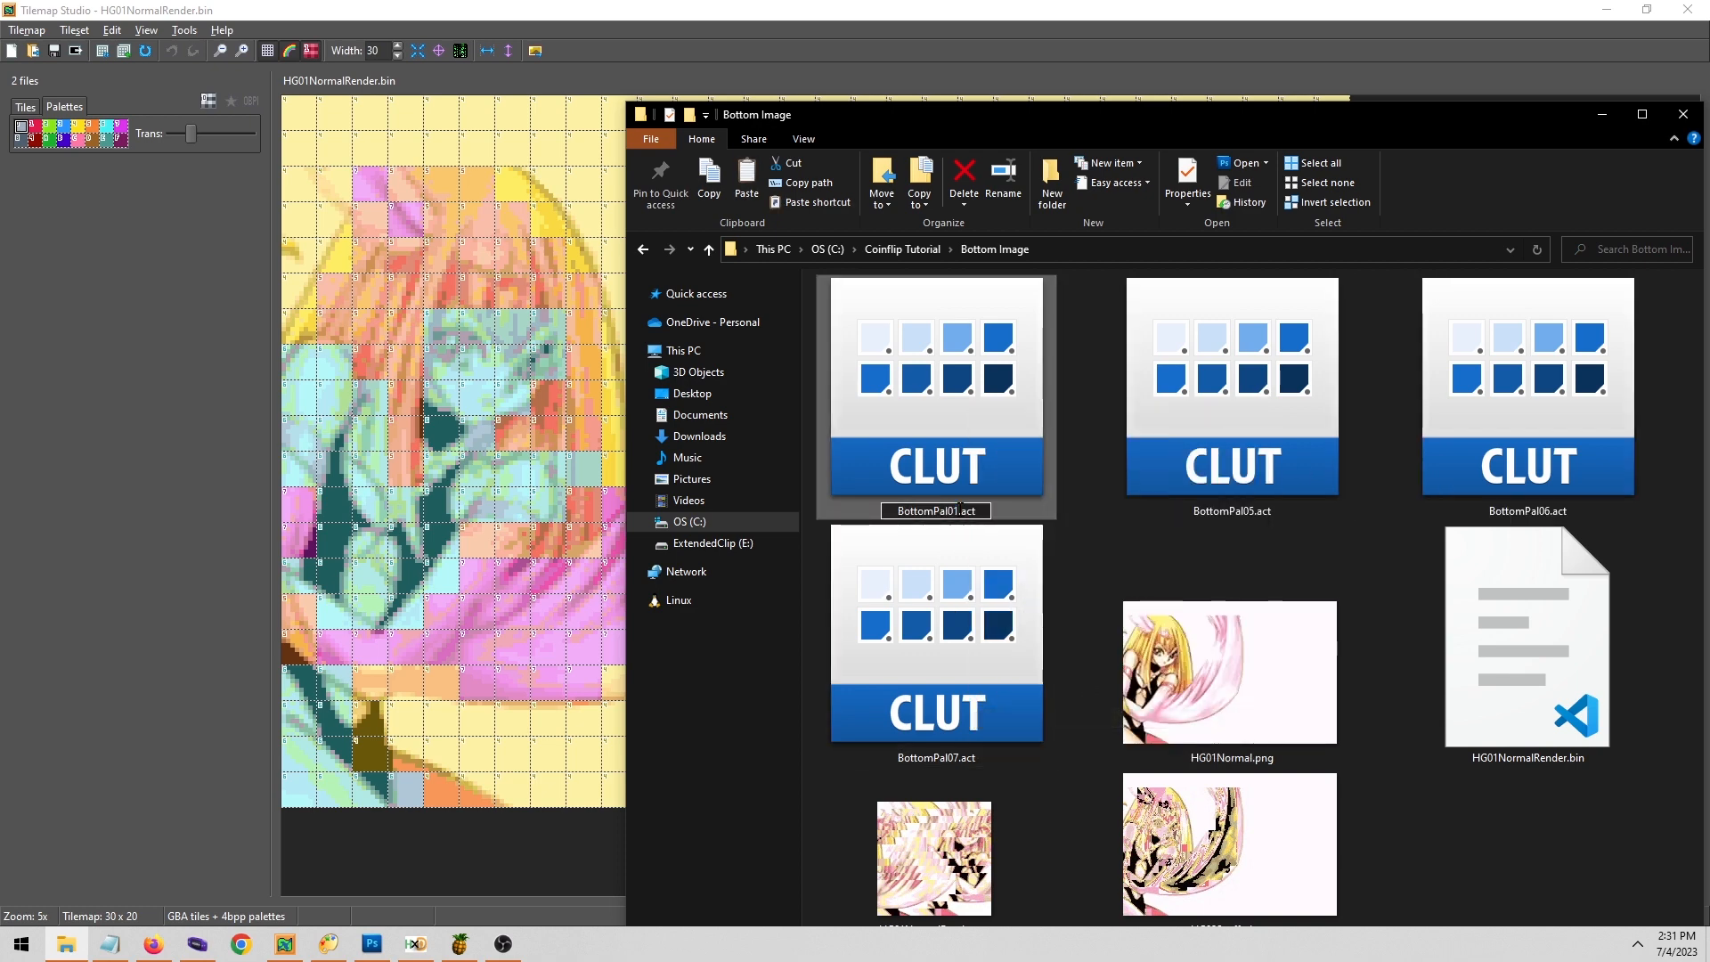
pyautogui.press('BackSpace')
pyautogui.write('4')
pyautogui.press('Return')
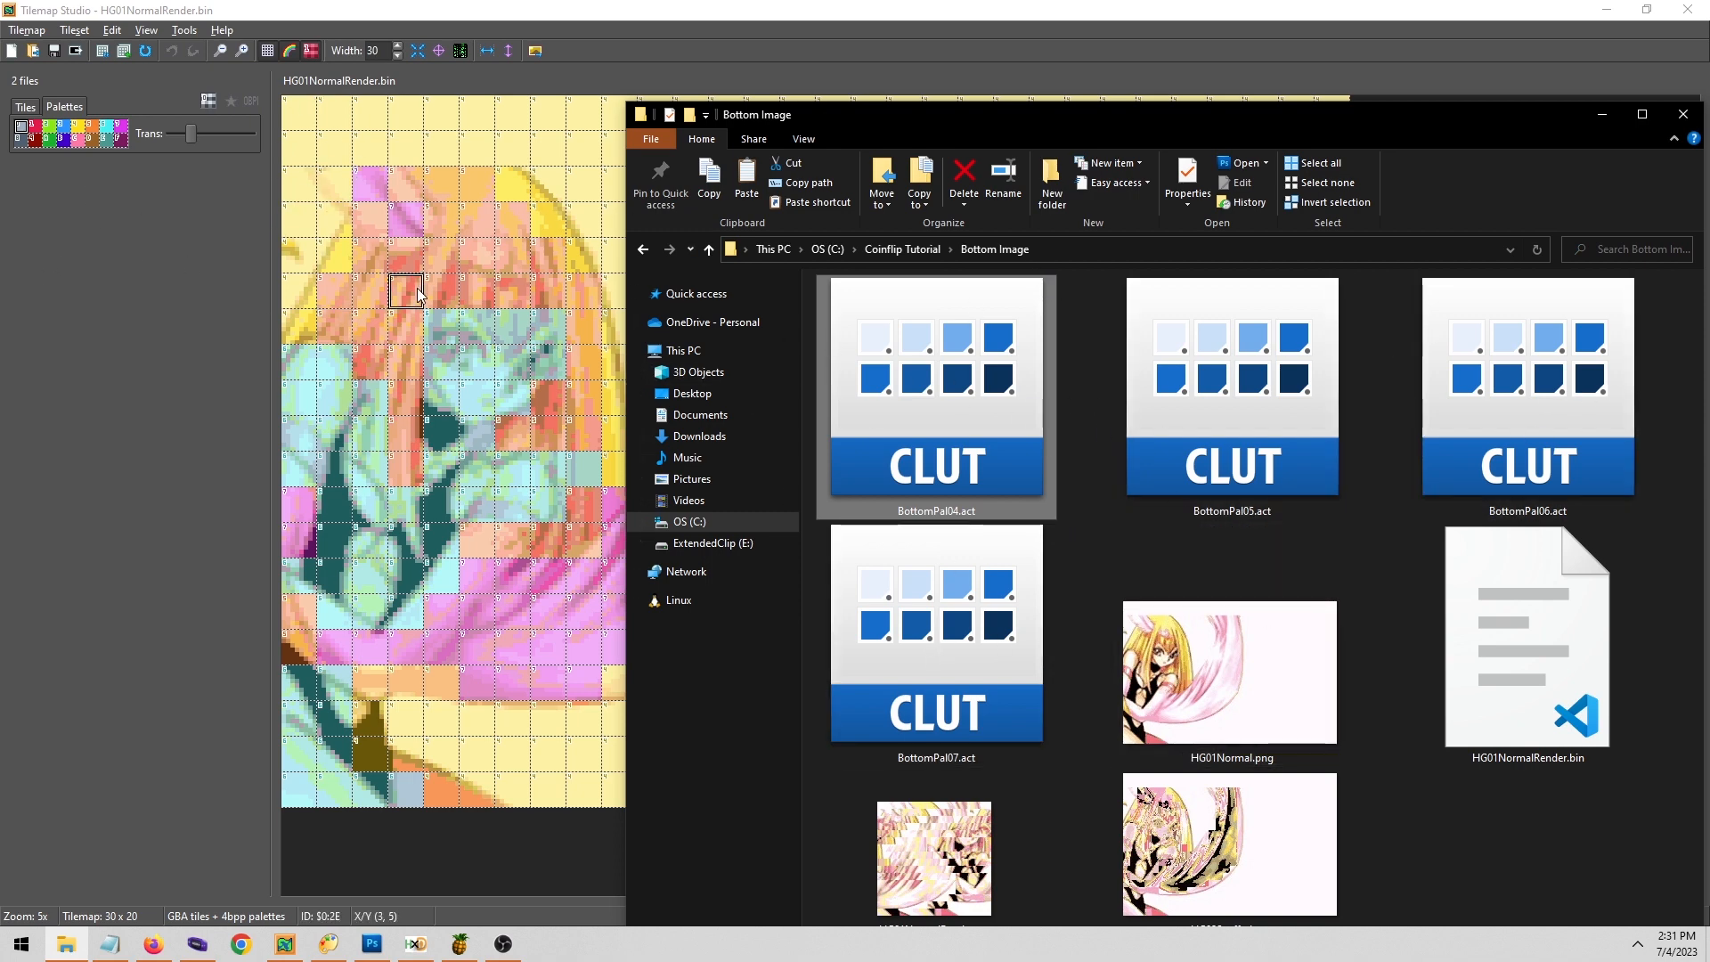
# Return to Tilemap Studio, close the HG01NormalRender.bin tilemap and unload its tilesets.
pyautogui.click(83, 358)
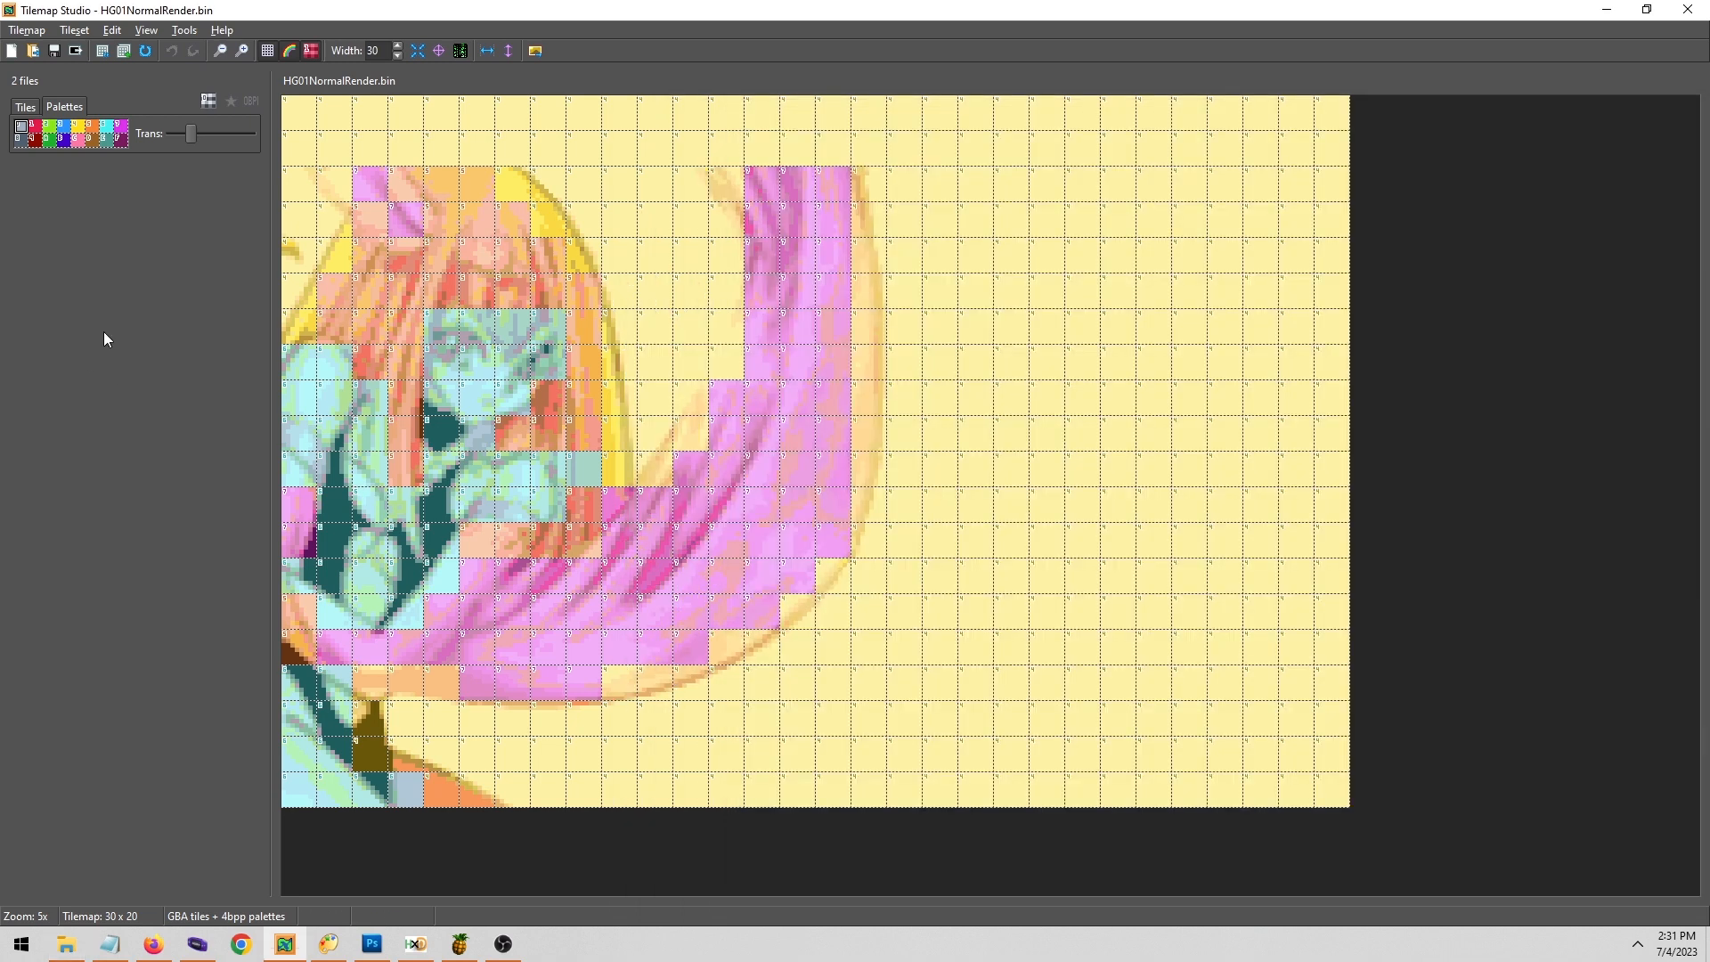
pyautogui.click(25, 107)
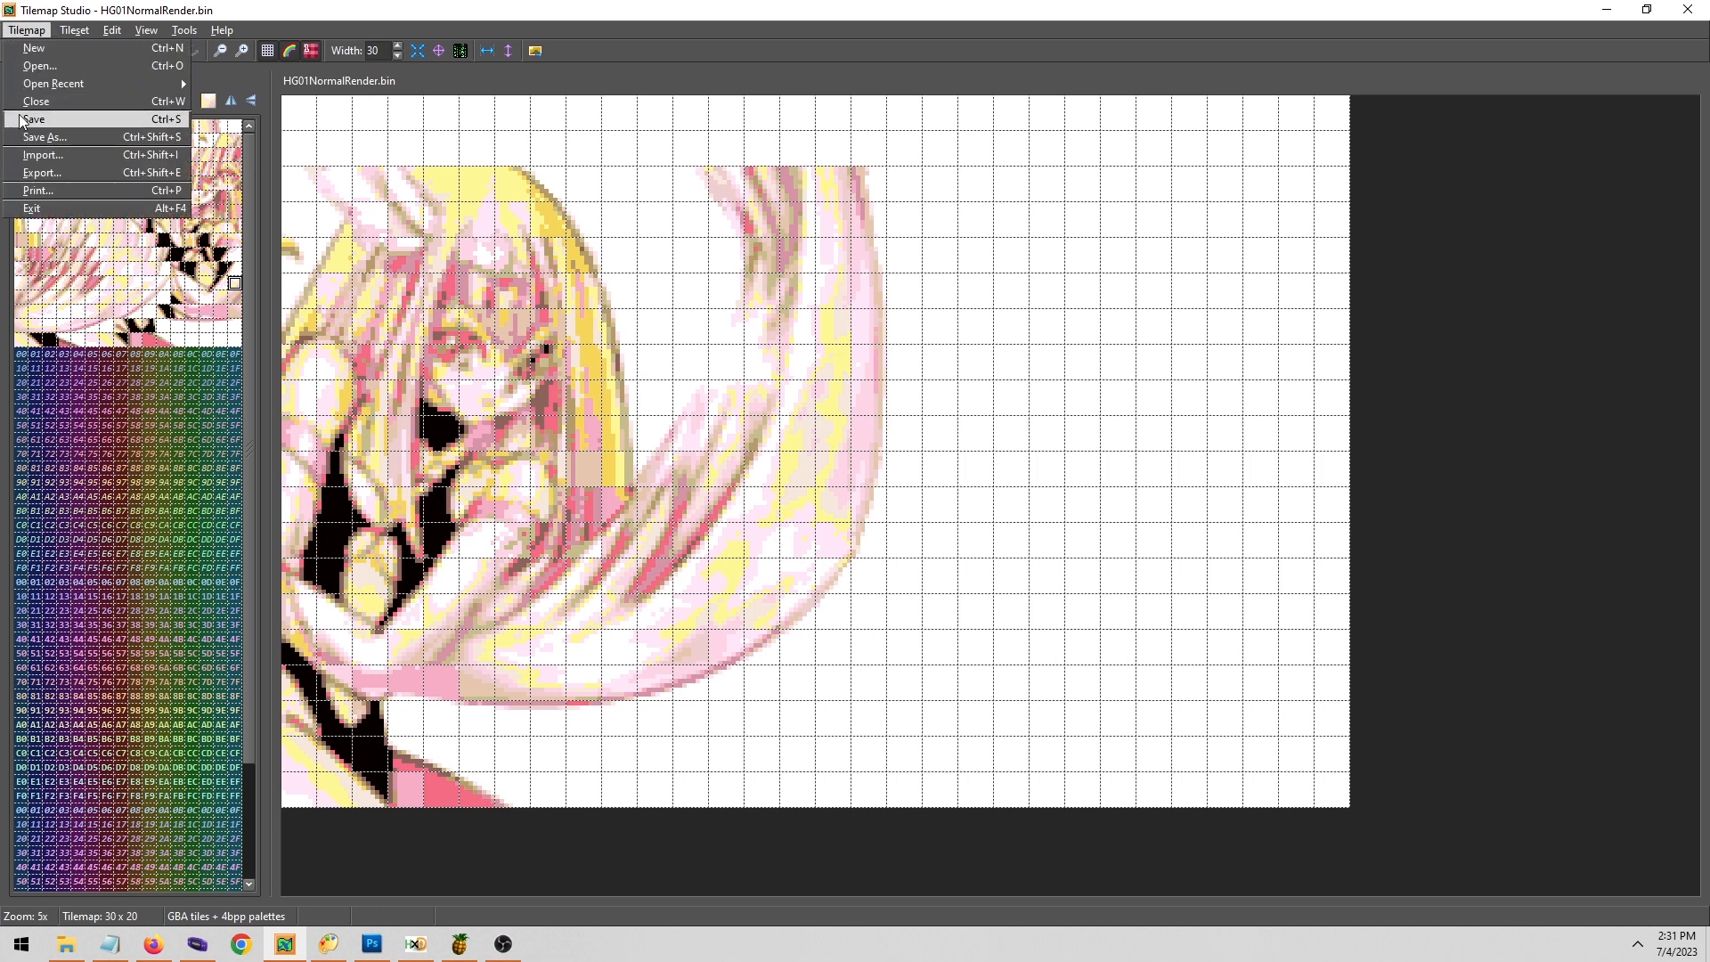
pyautogui.click(31, 100)
pyautogui.click(74, 29)
pyautogui.click(90, 119)
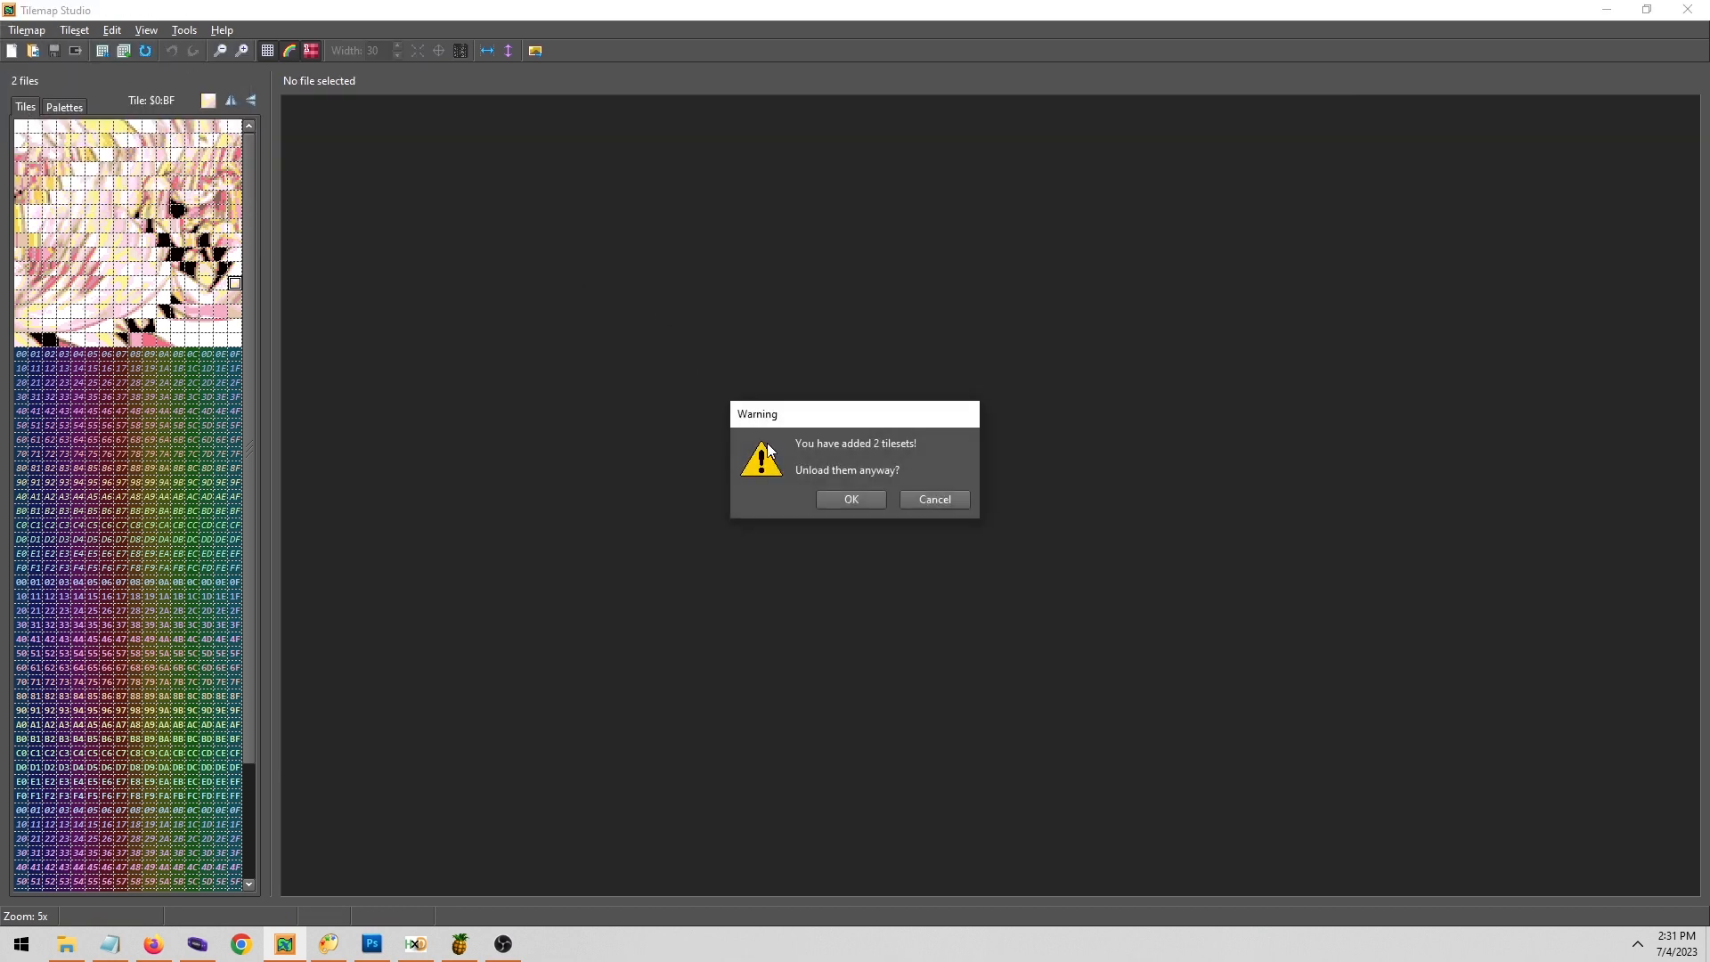
pyautogui.click(851, 499)
# Convert HG02Scuffed.png from the Bottom Image folder to tiles, with HG02ScuffedRender.png as the output and the palette starting at 4.
pyautogui.click(67, 944)
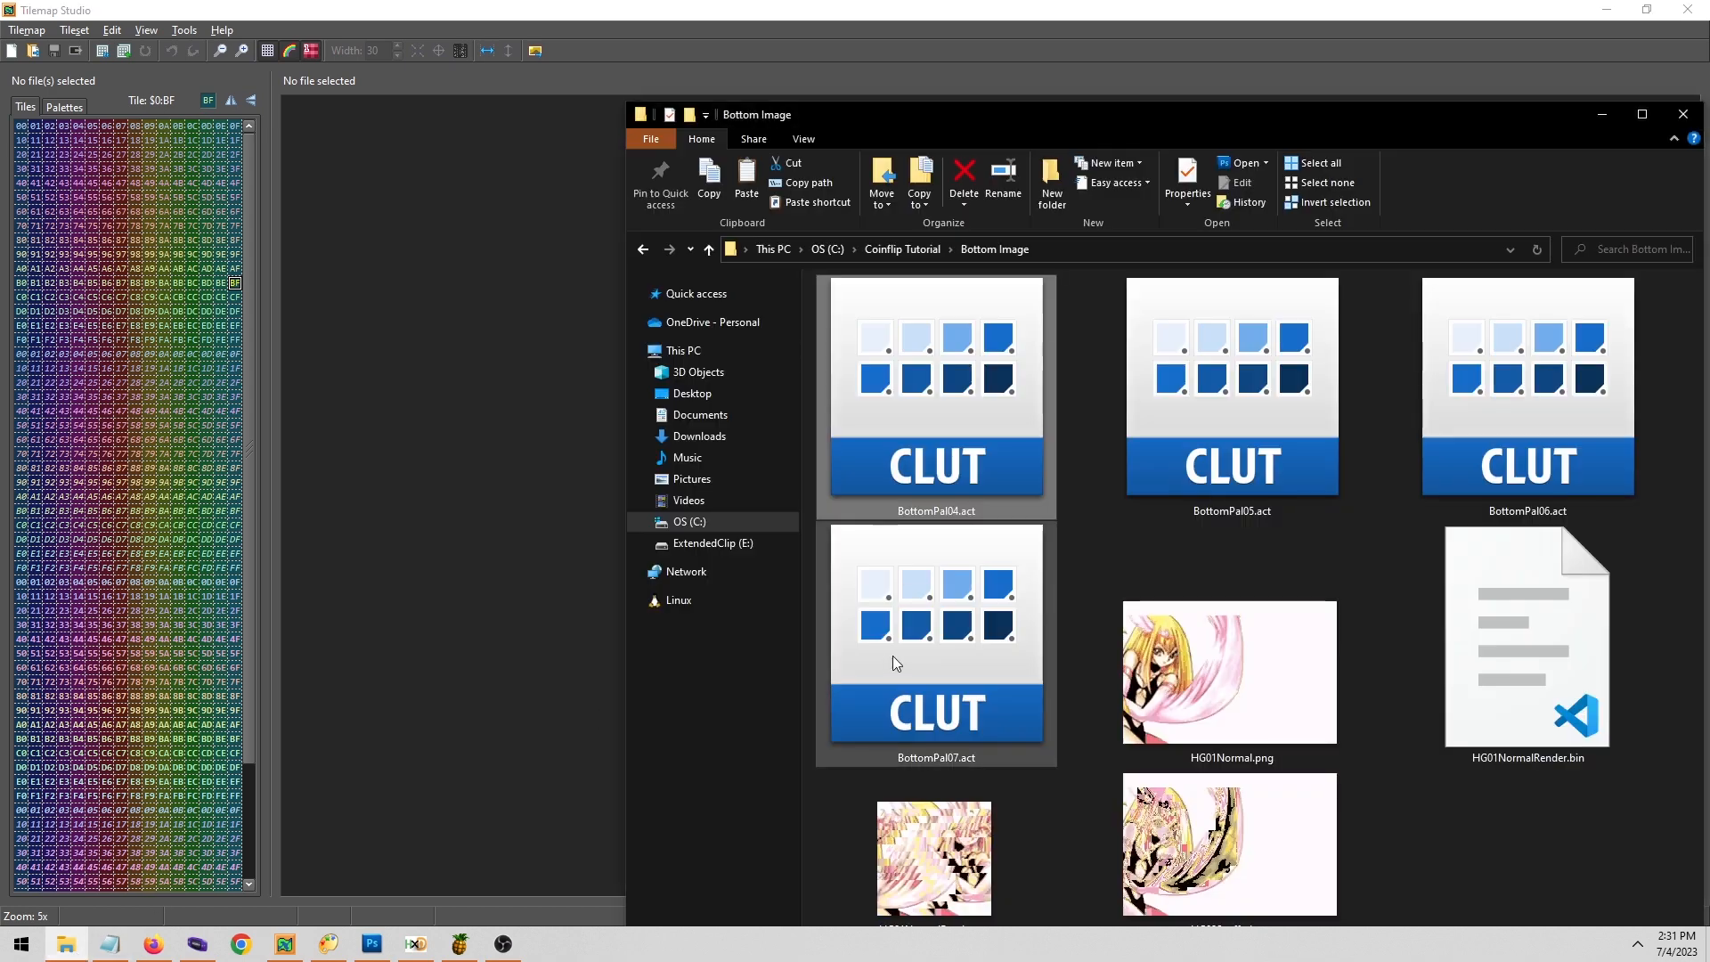
pyautogui.moveTo(1250, 871); pyautogui.dragTo(419, 385)
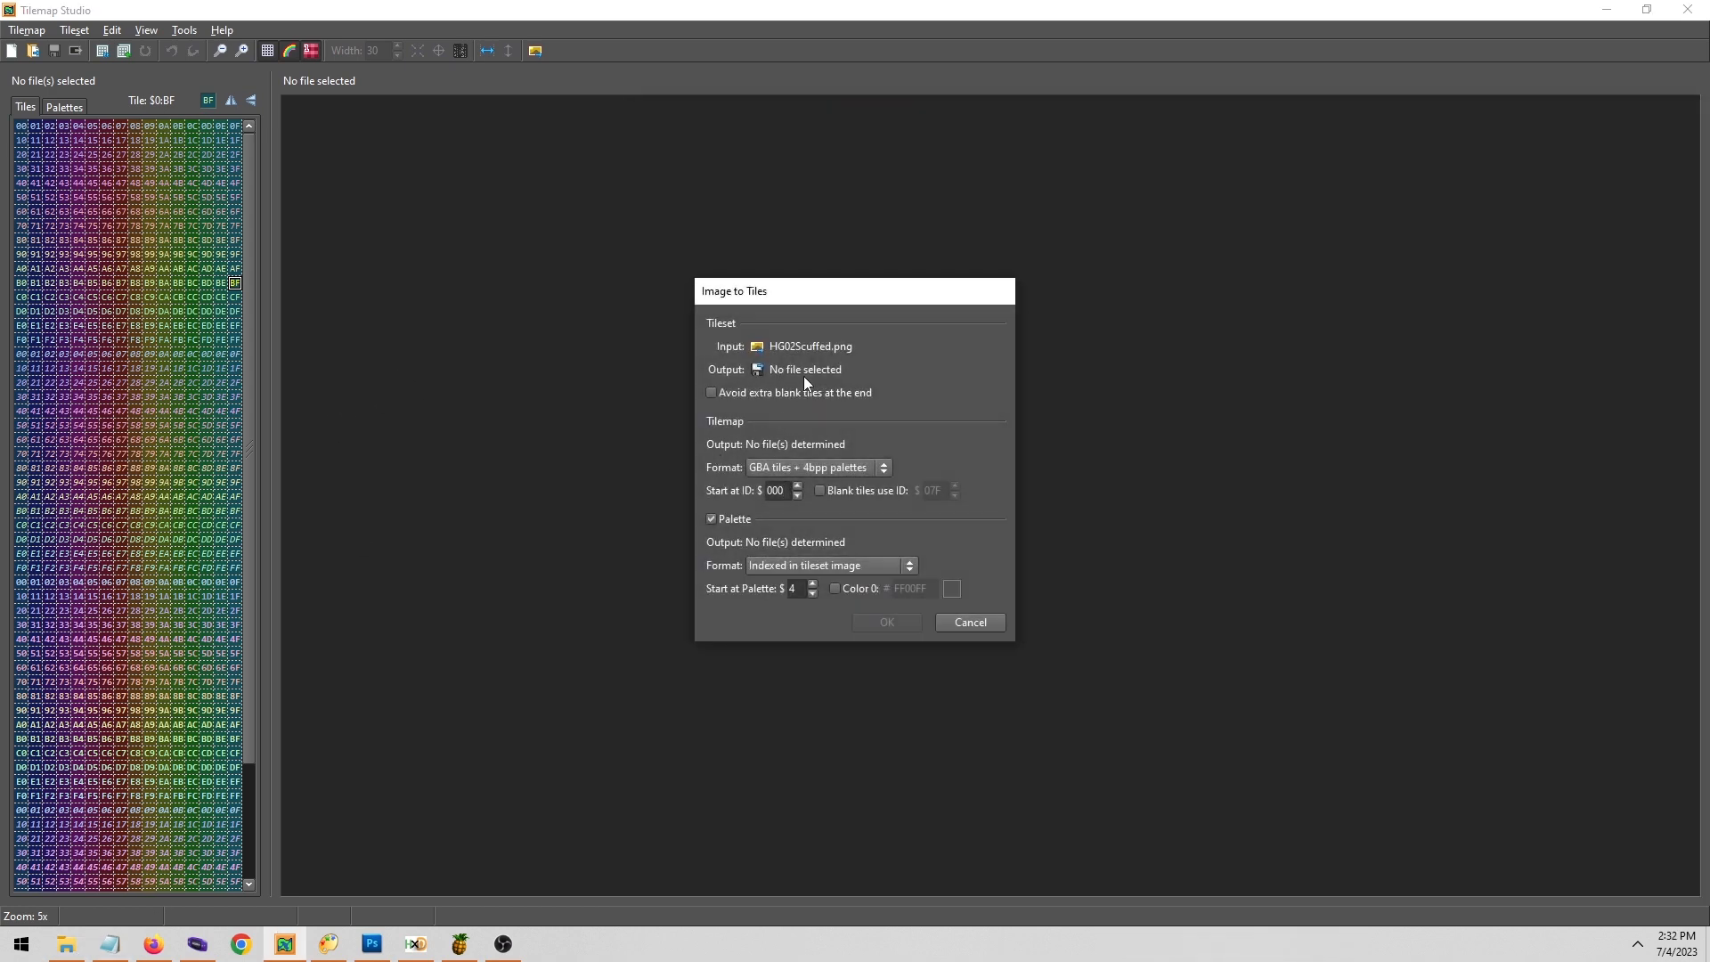
pyautogui.click(803, 376)
pyautogui.click(1100, 472)
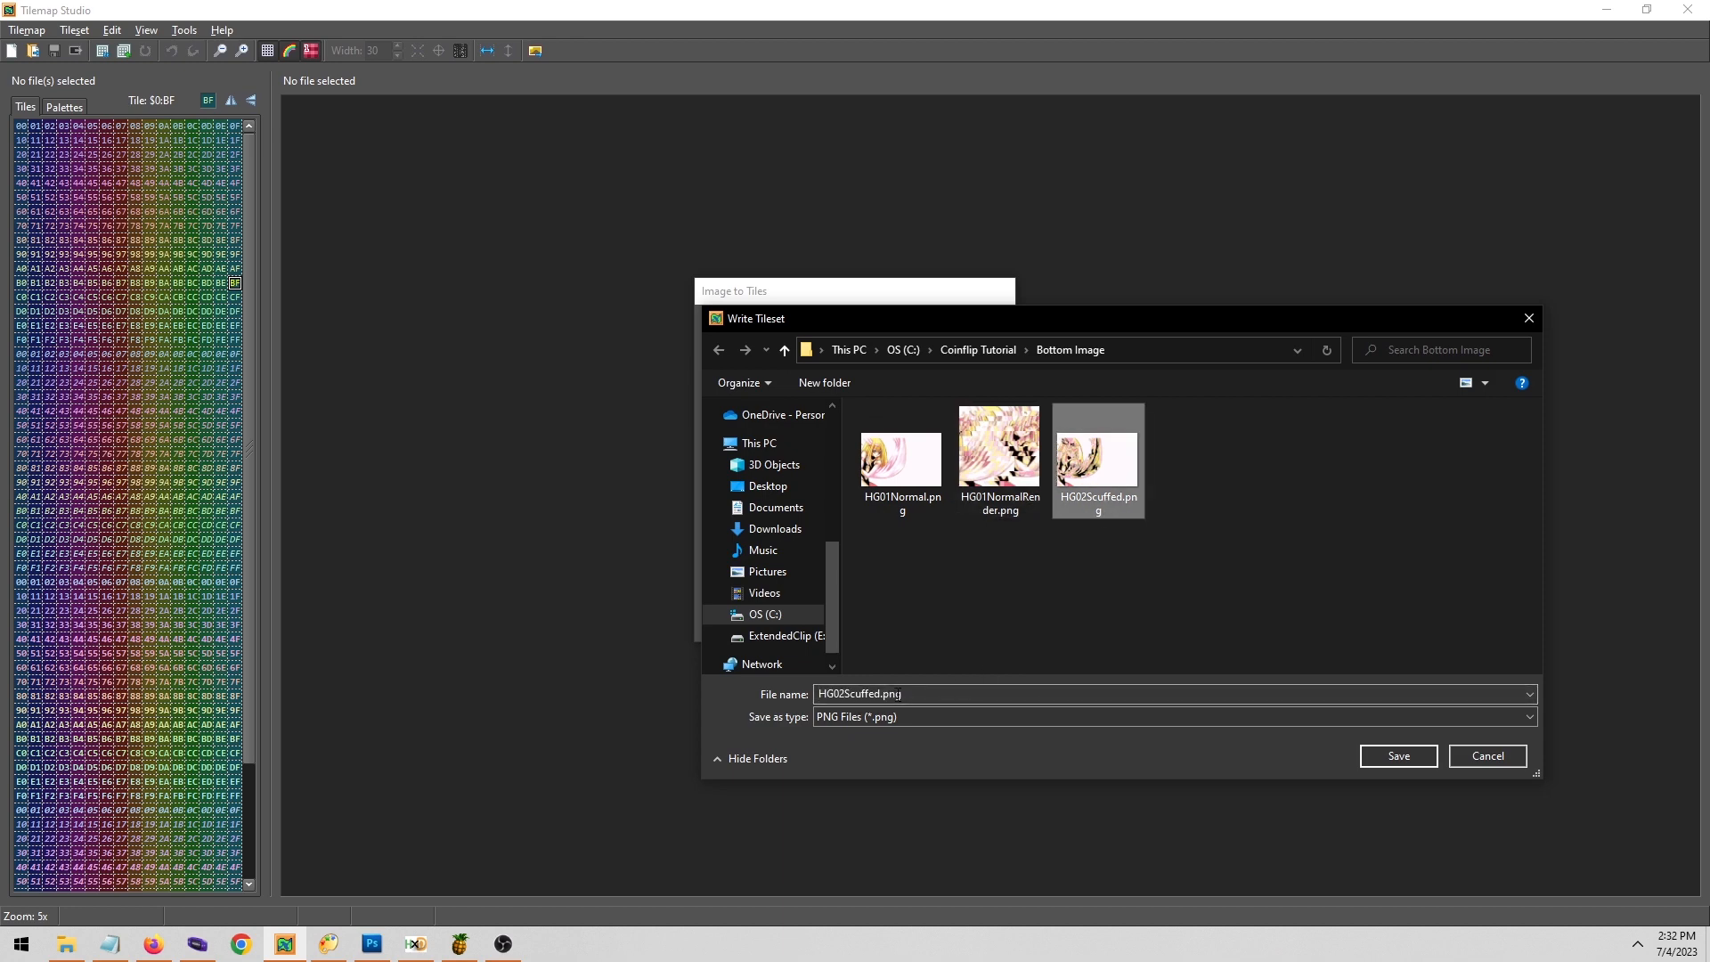
pyautogui.click(888, 693)
pyautogui.write('R')
pyautogui.write('e')
pyautogui.write('nder')
pyautogui.press('Return')
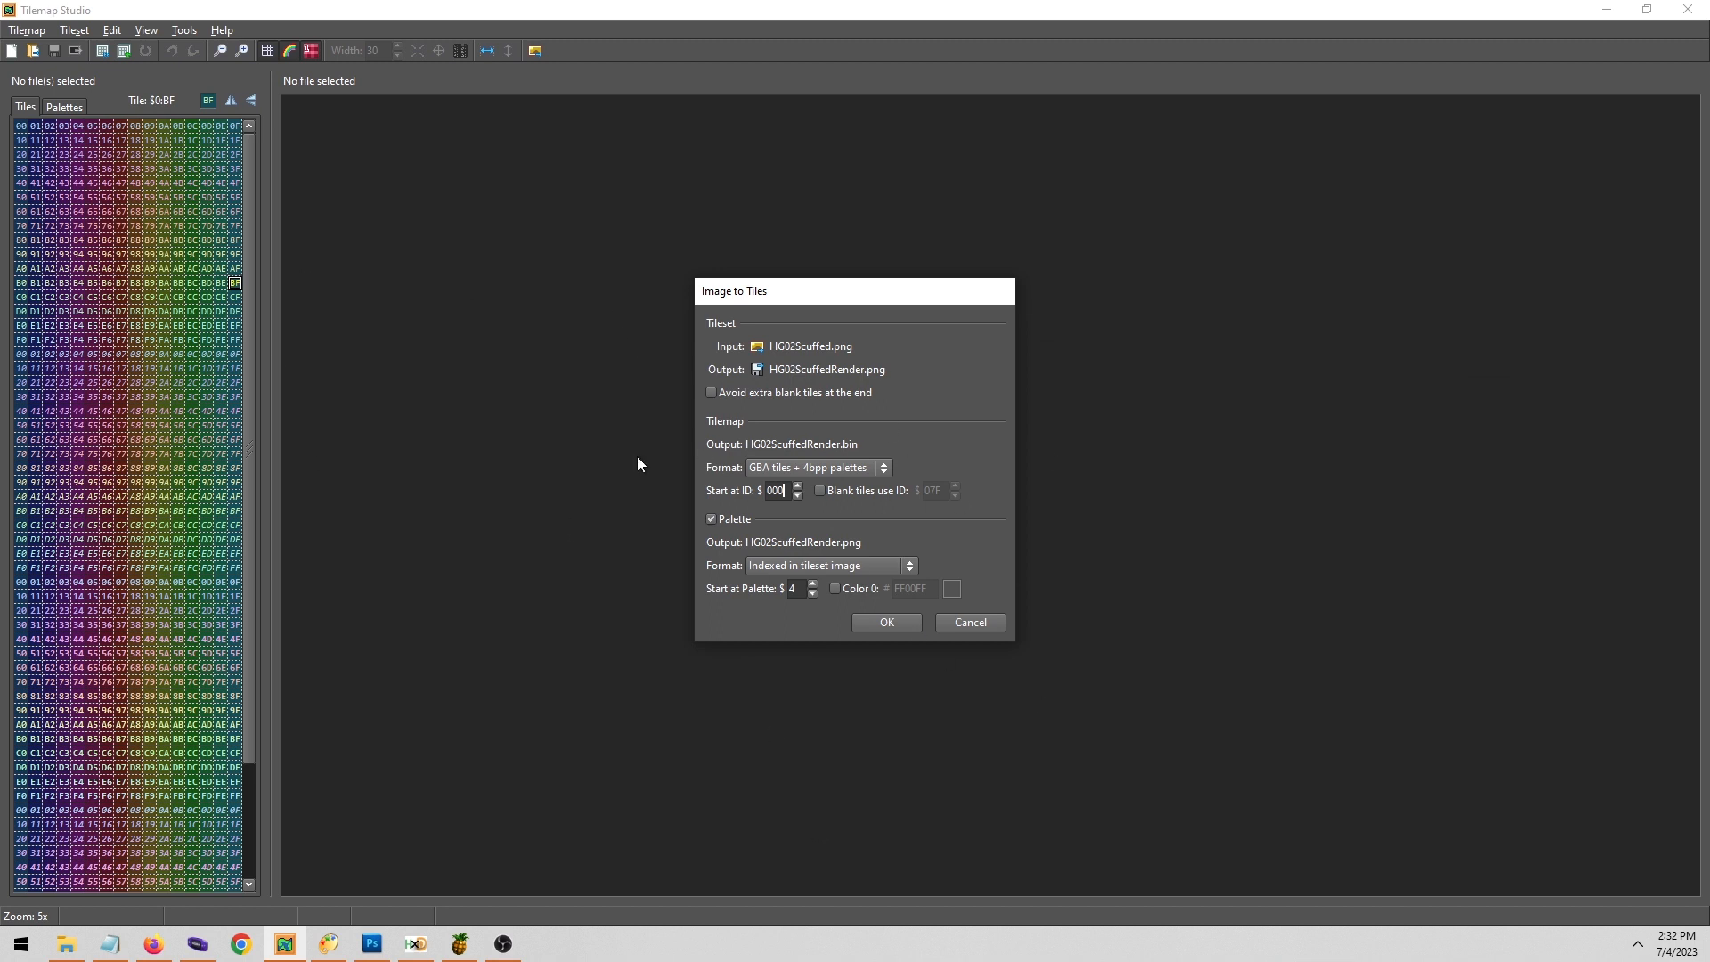
pyautogui.click(903, 629)
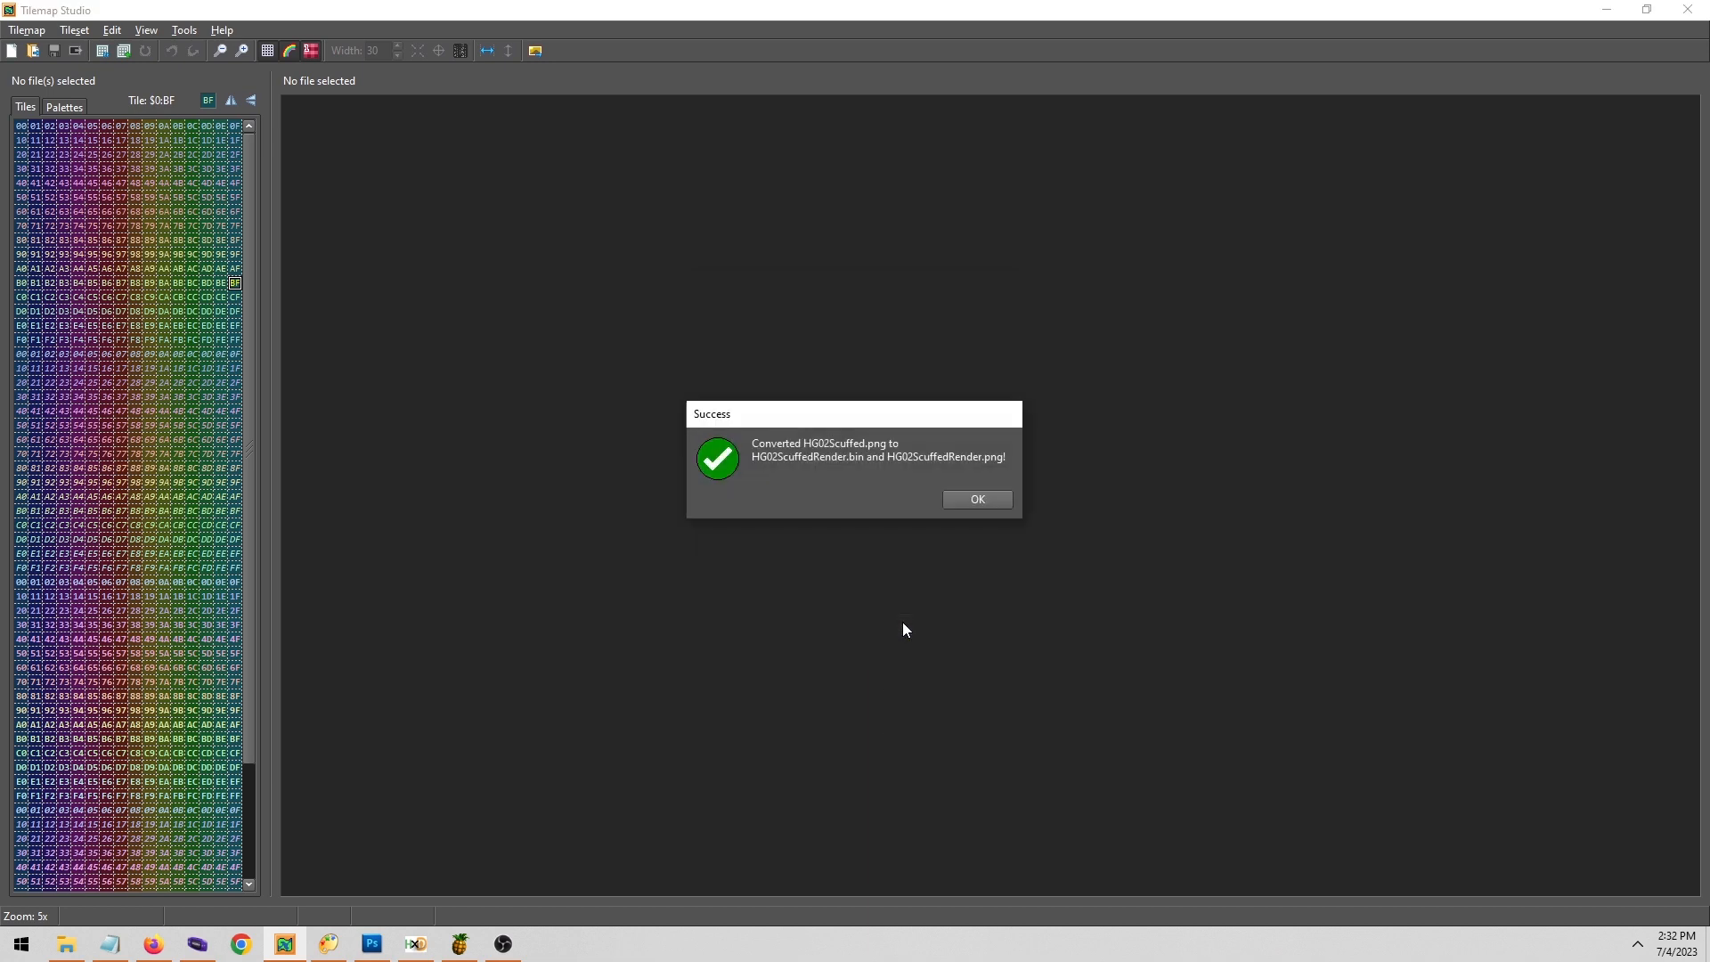
# Dismiss the conversion notice, switch to Advanced Palette Editor and advance the palette offset to 01B1022C.
pyautogui.click(1003, 497)
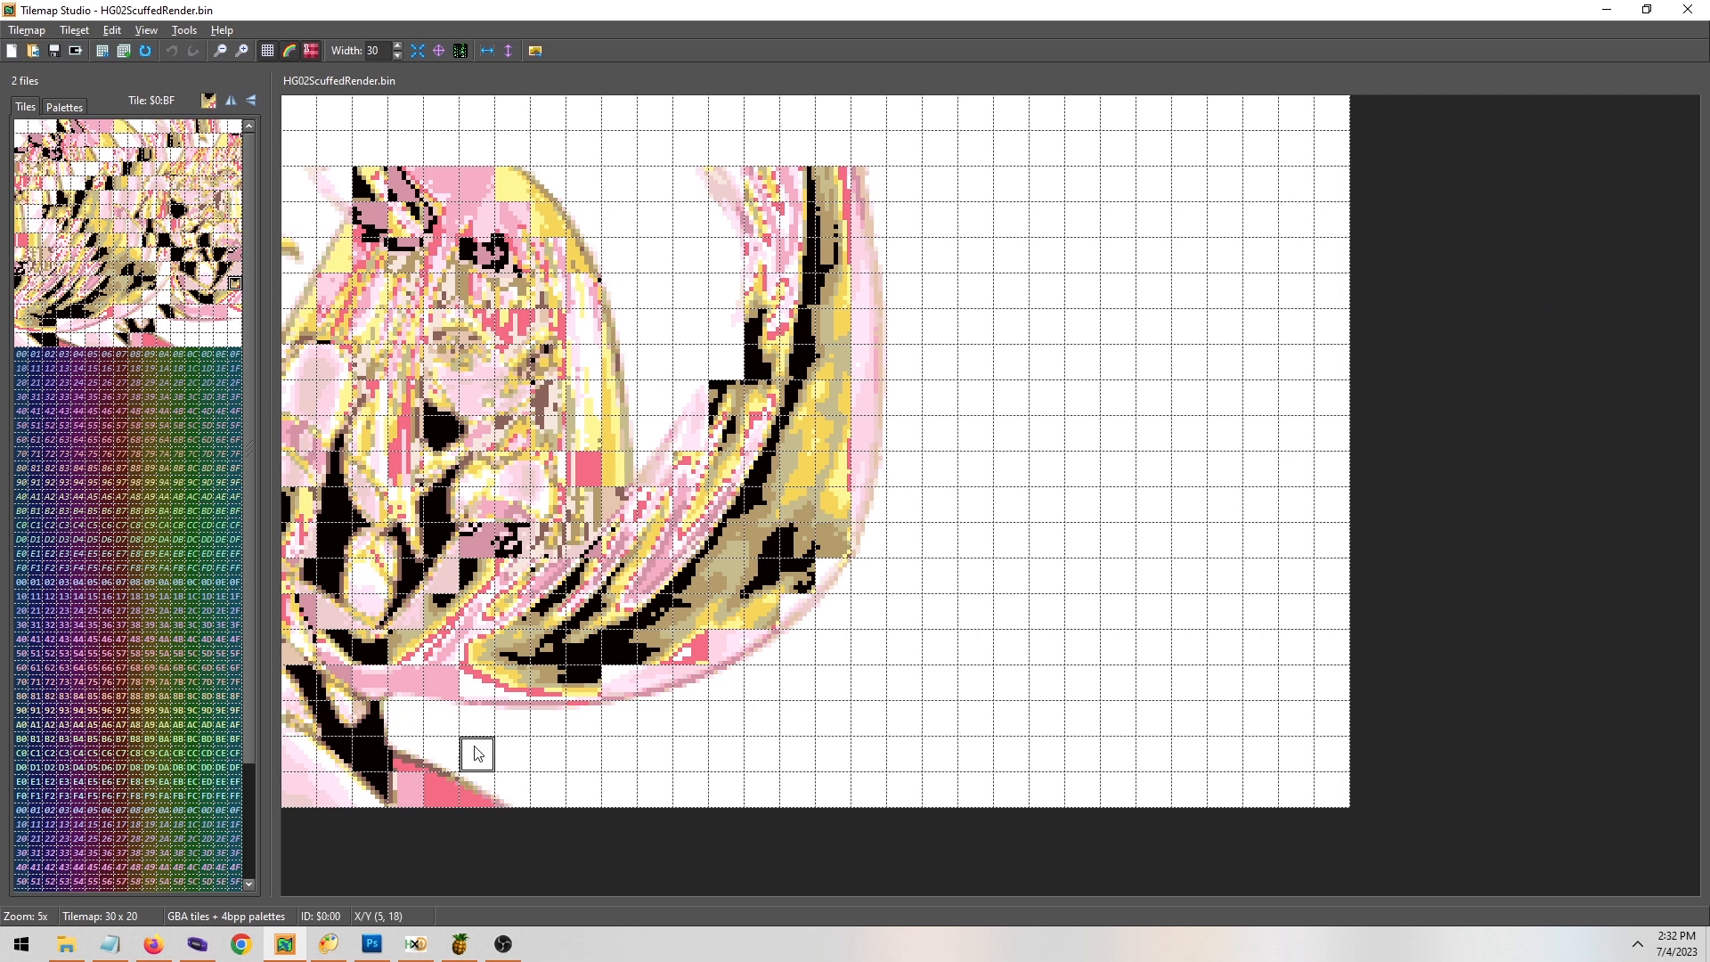
pyautogui.click(329, 943)
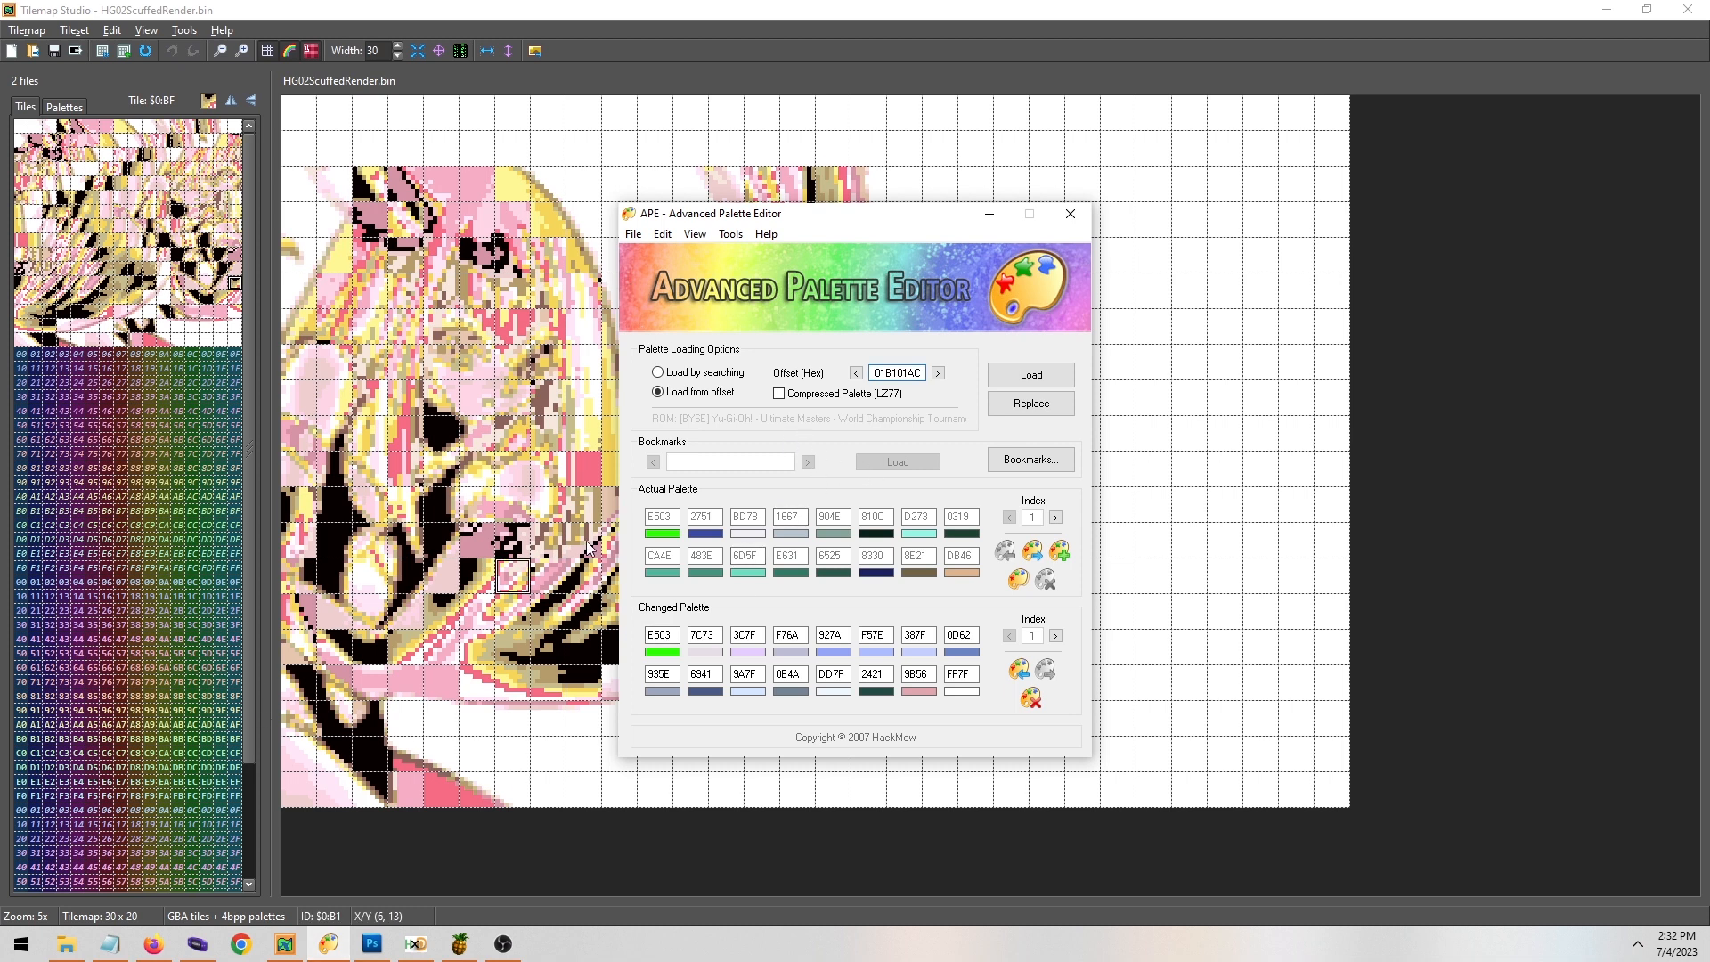
pyautogui.click(942, 372)
pyautogui.click(942, 372)
pyautogui.click(943, 373)
pyautogui.click(943, 372)
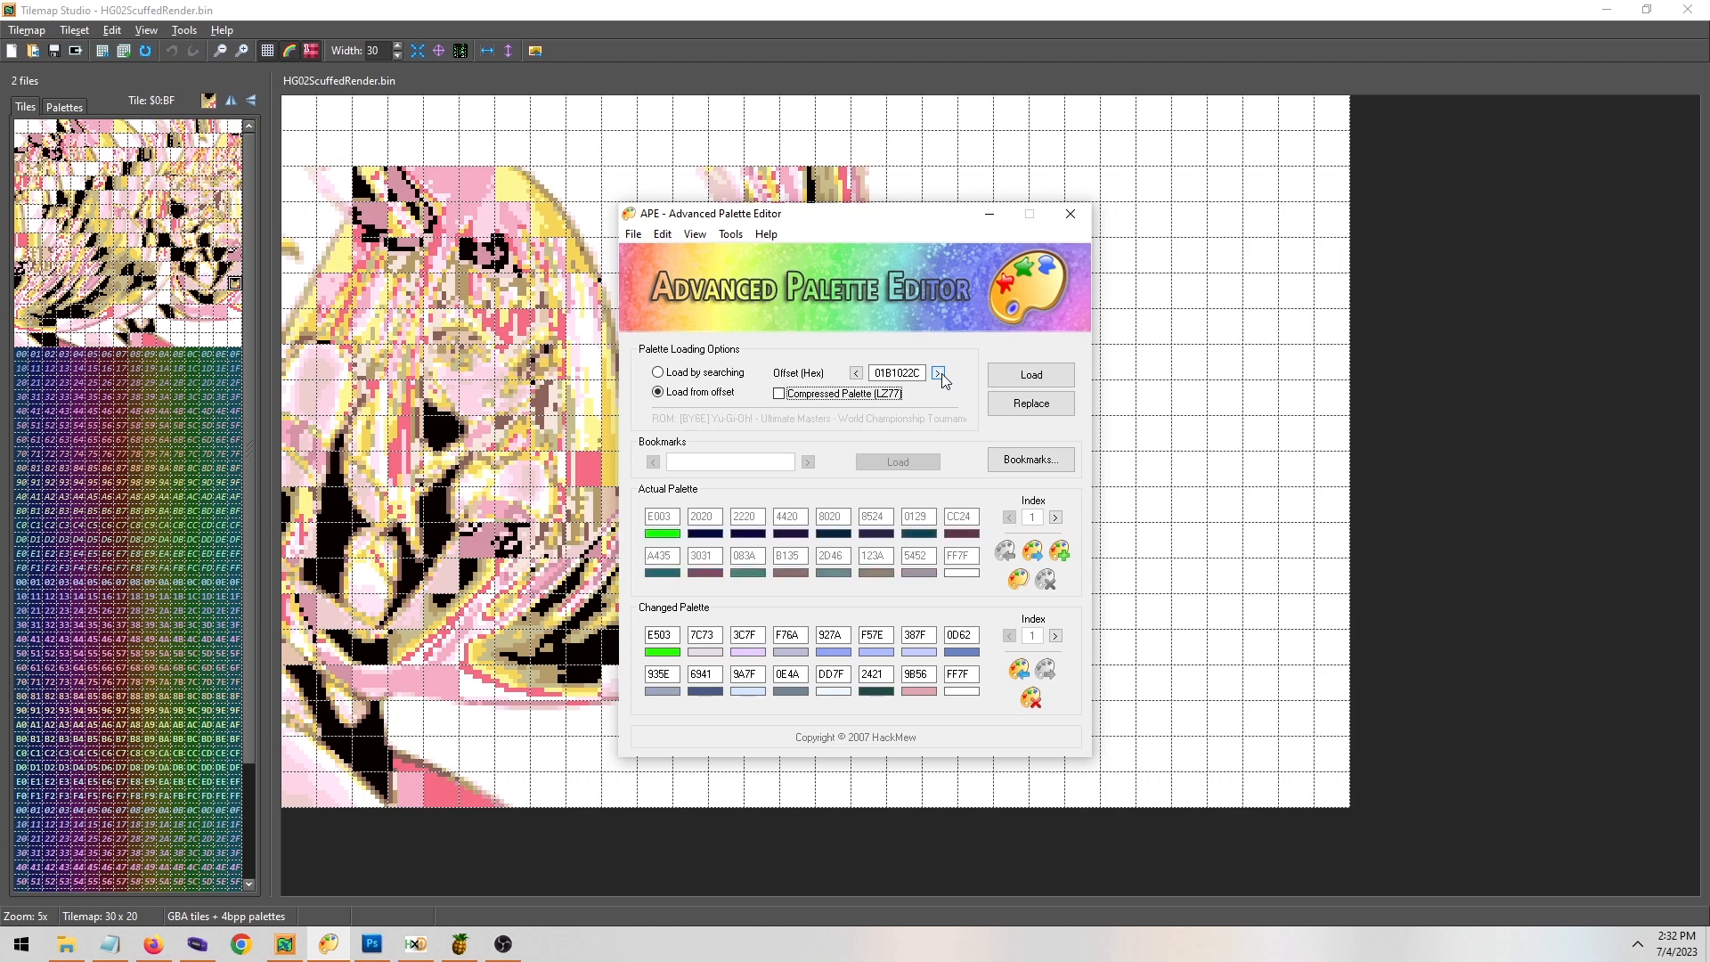
# Check the Bottom Image Palettes offset in the tutorial document, then load the palette at 01B1022C in Advanced Palette Editor.
pyautogui.click(154, 944)
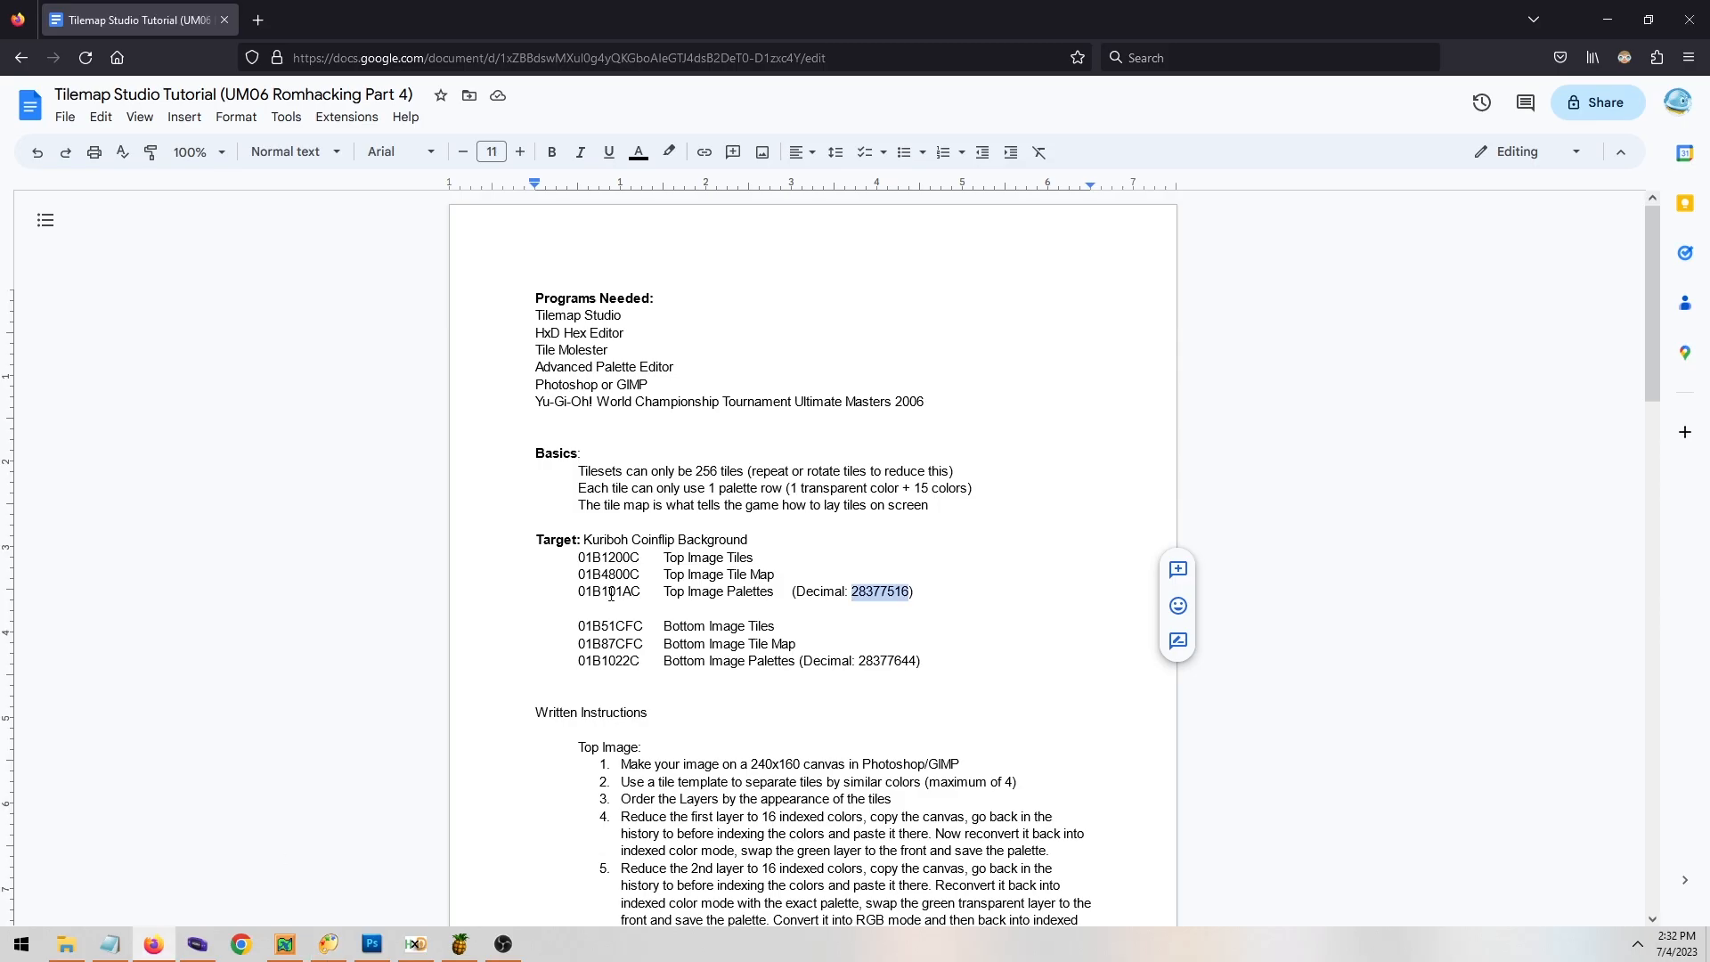
pyautogui.moveTo(639, 664); pyautogui.dragTo(582, 670)
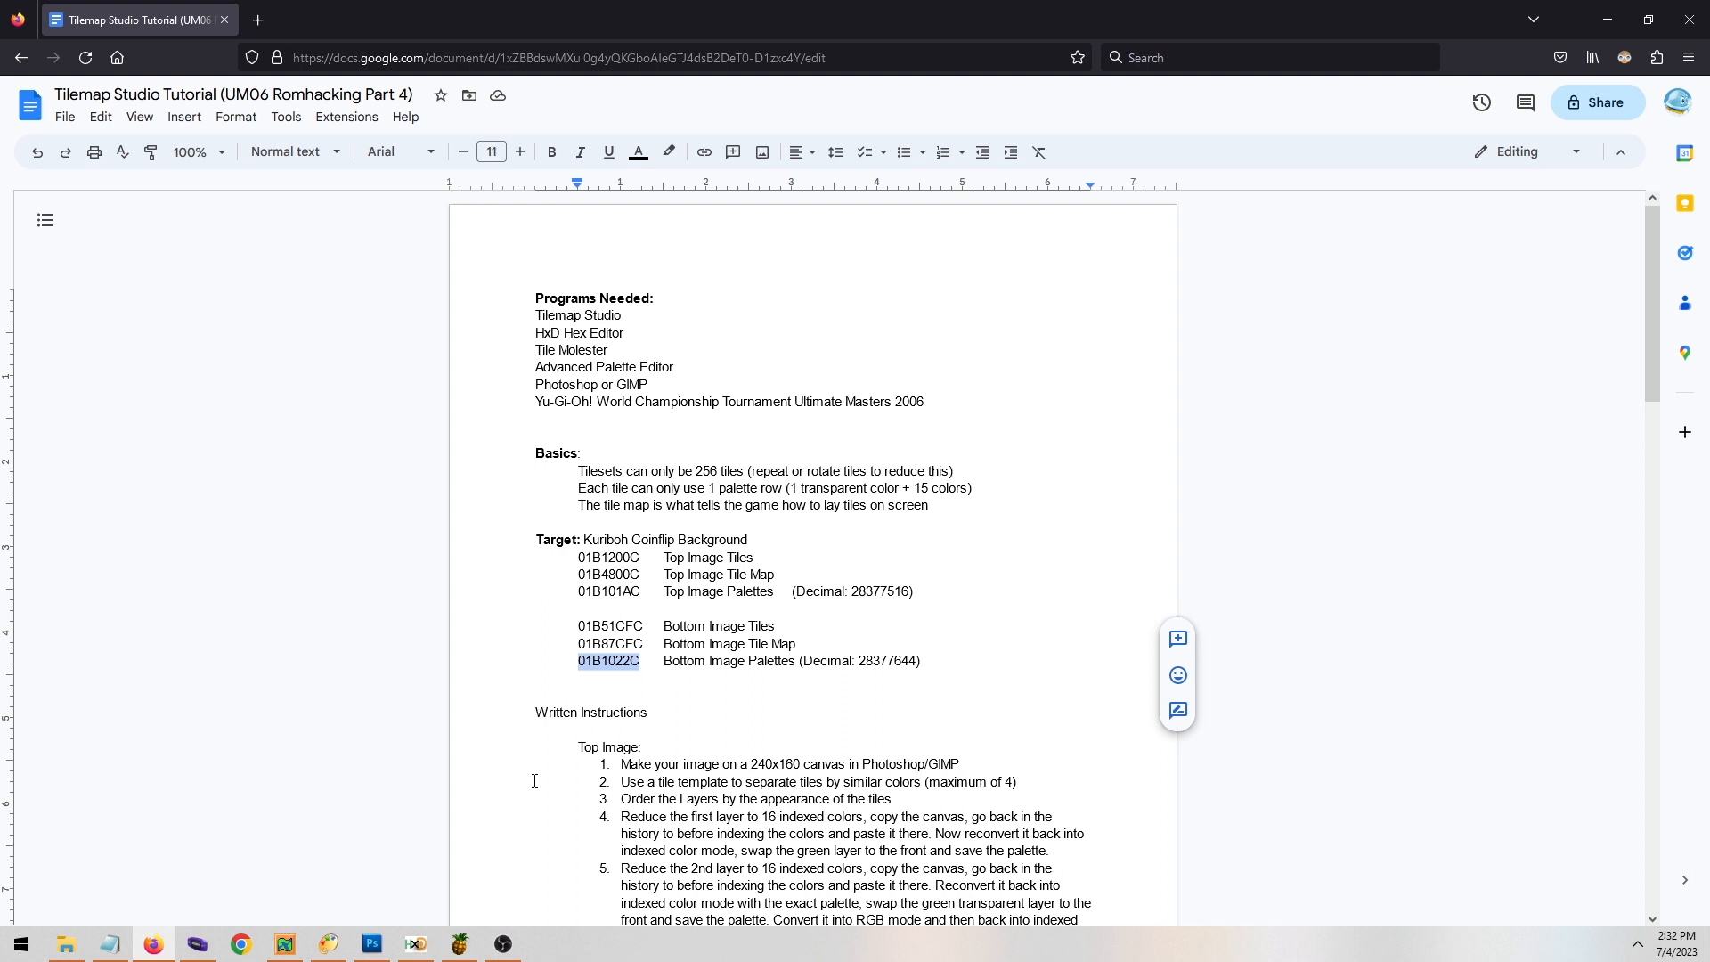
pyautogui.click(328, 944)
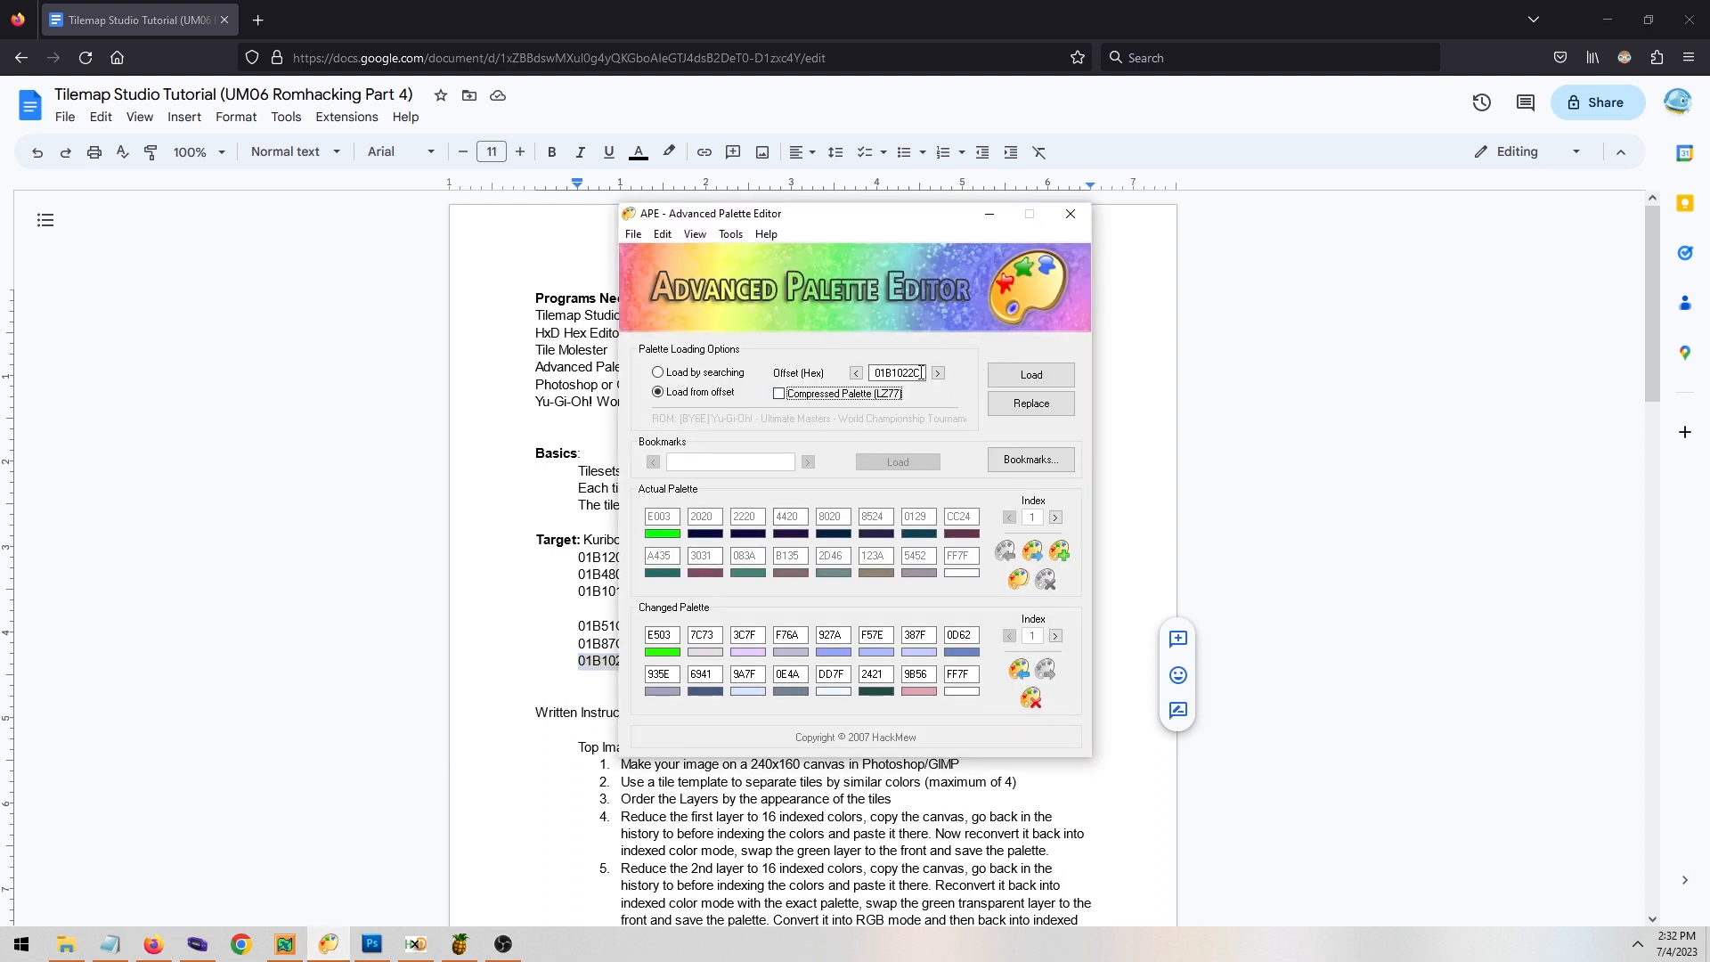
pyautogui.click(1030, 374)
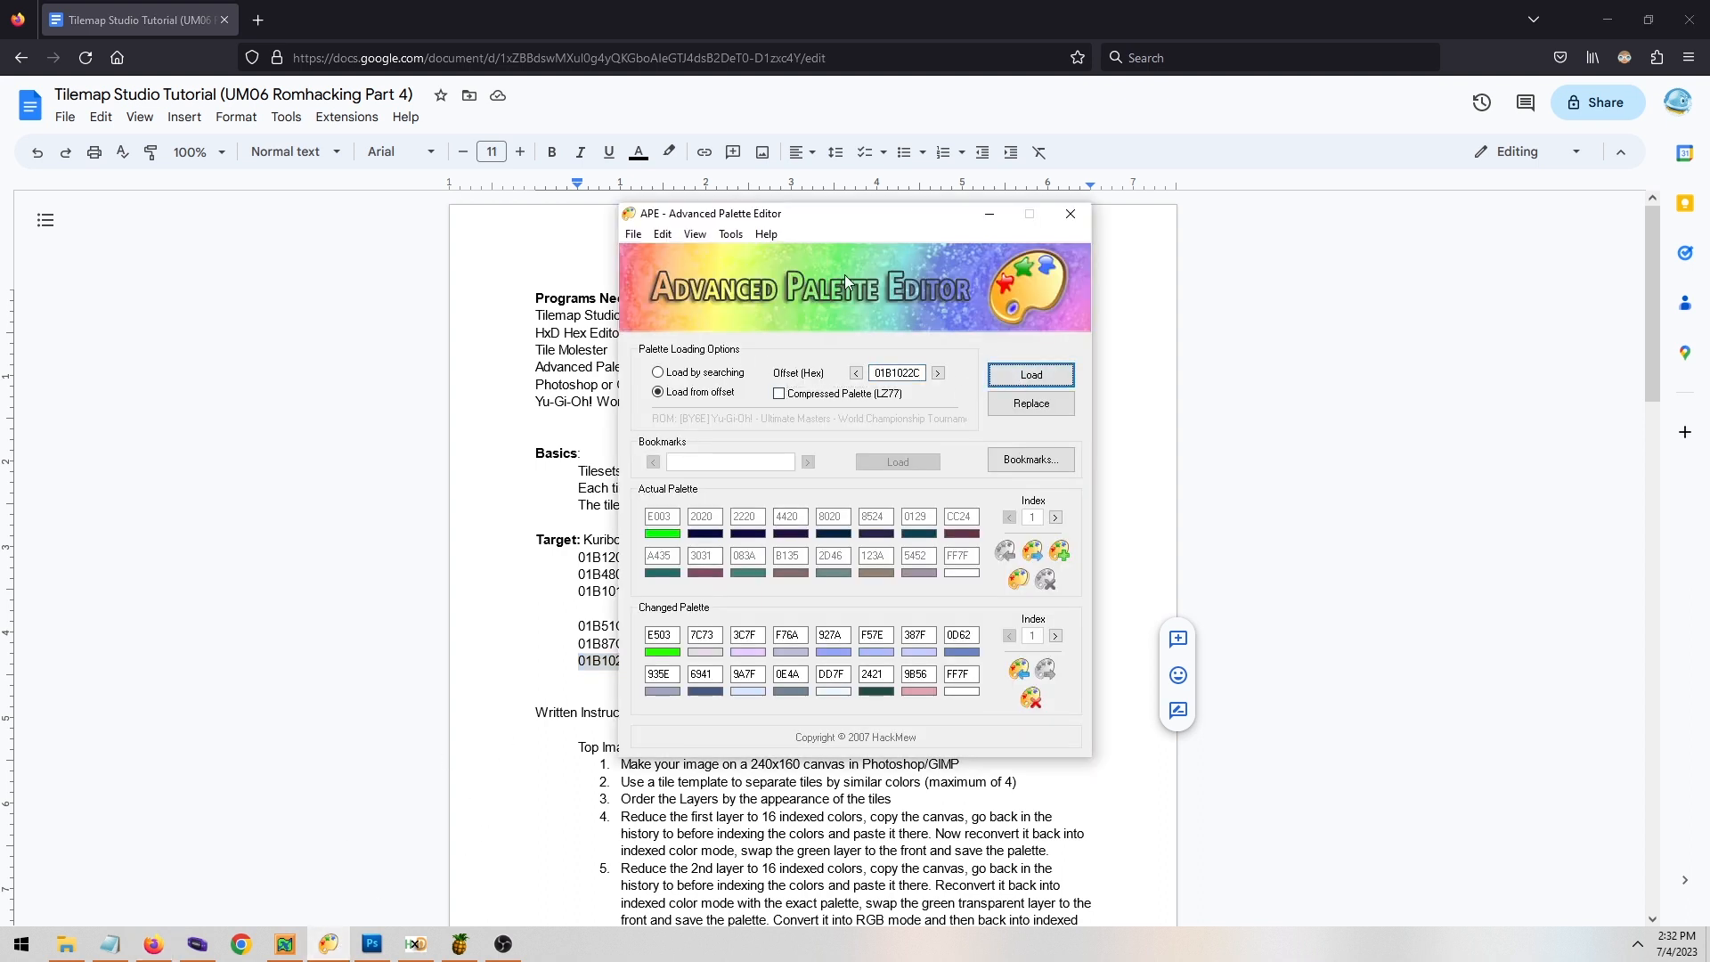
# Import the Adobe Color Table BottomPal04.act from the Bottom Image folder and replace the palette at offset 01B1022C with it.
pyautogui.moveTo(846, 213); pyautogui.dragTo(1190, 259)
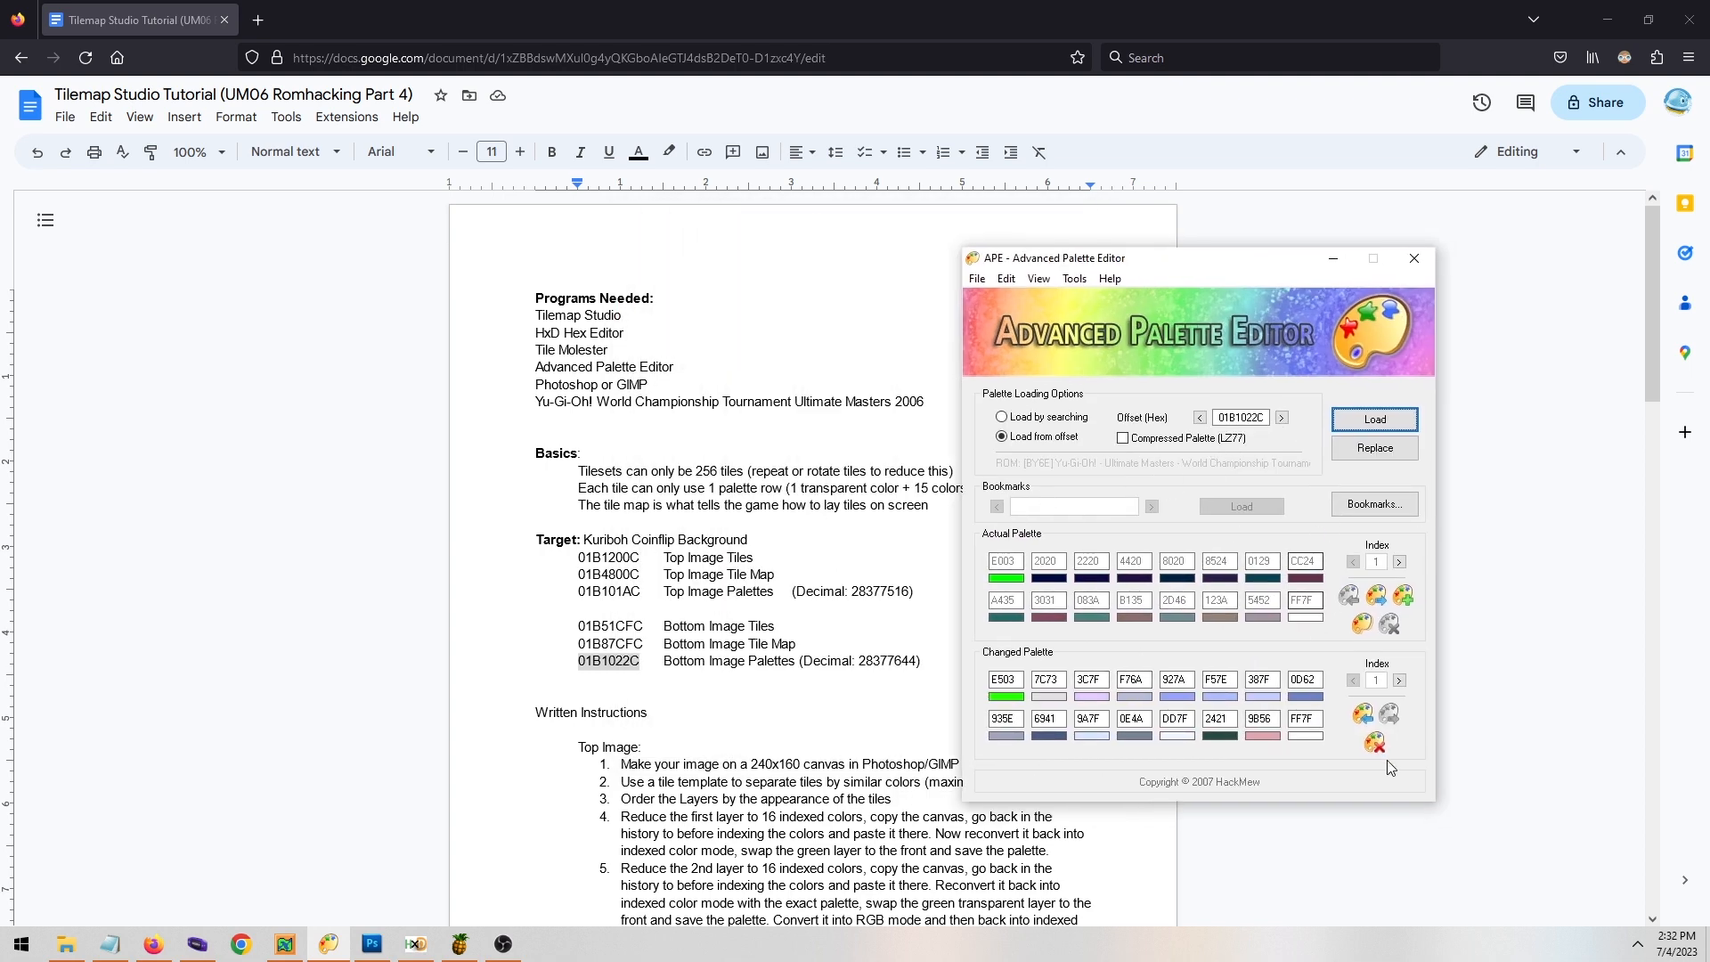
pyautogui.click(1368, 716)
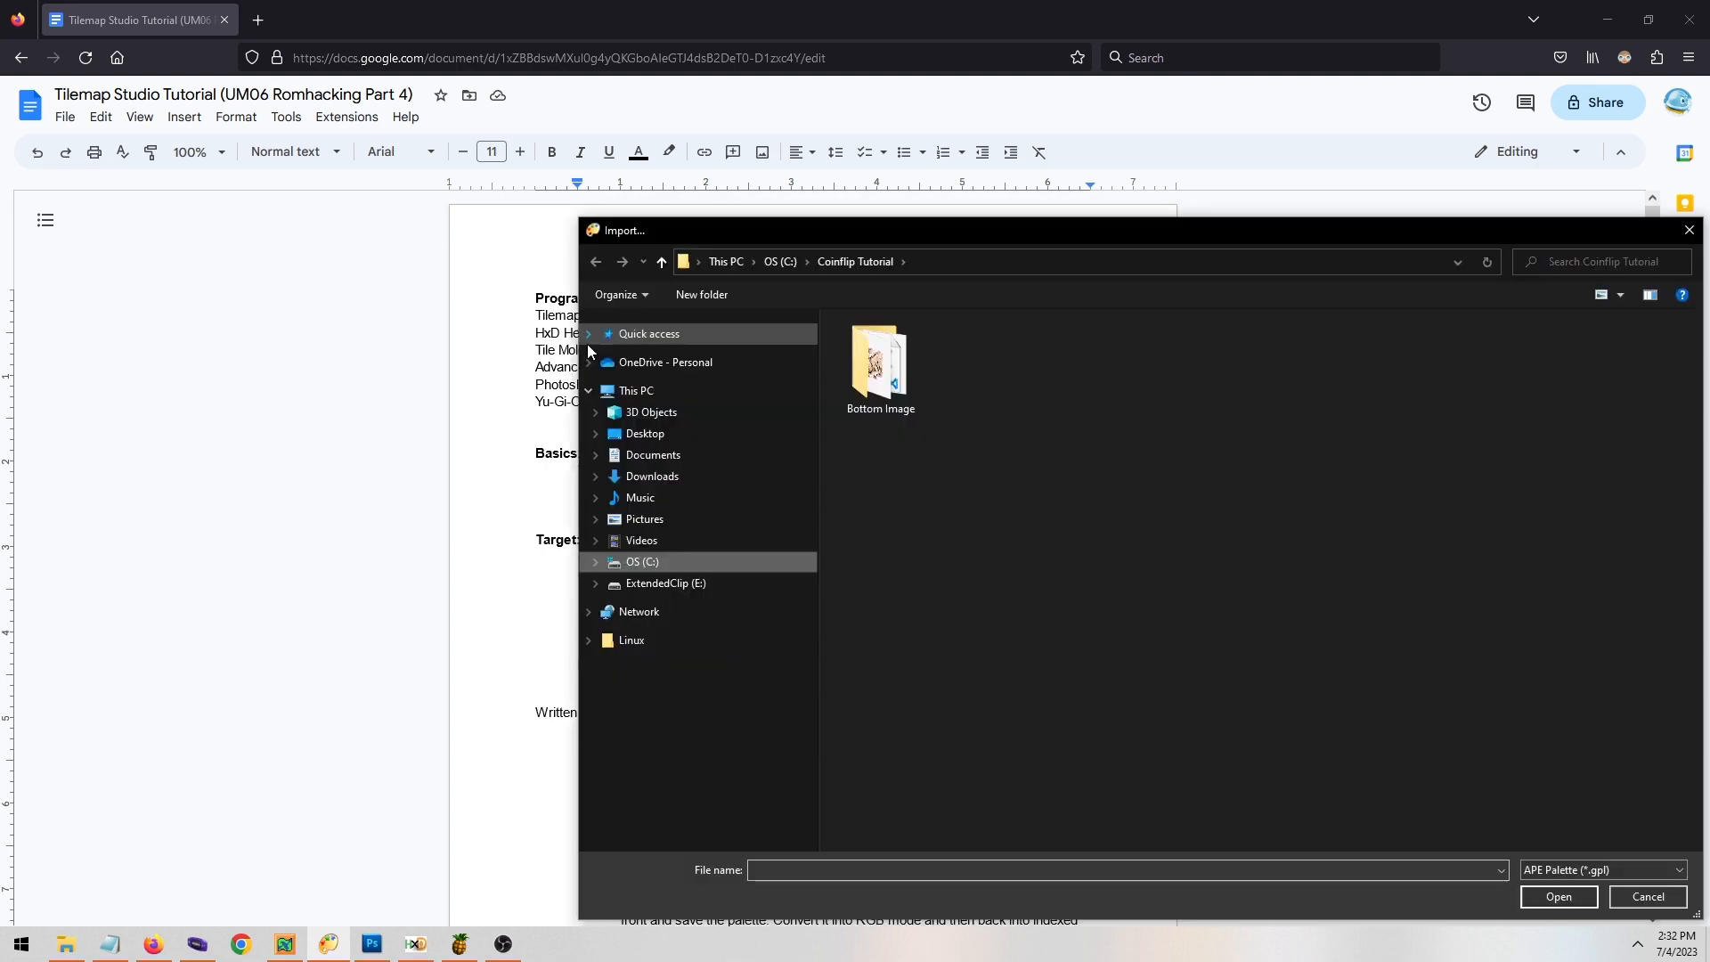
pyautogui.doubleClick(894, 386)
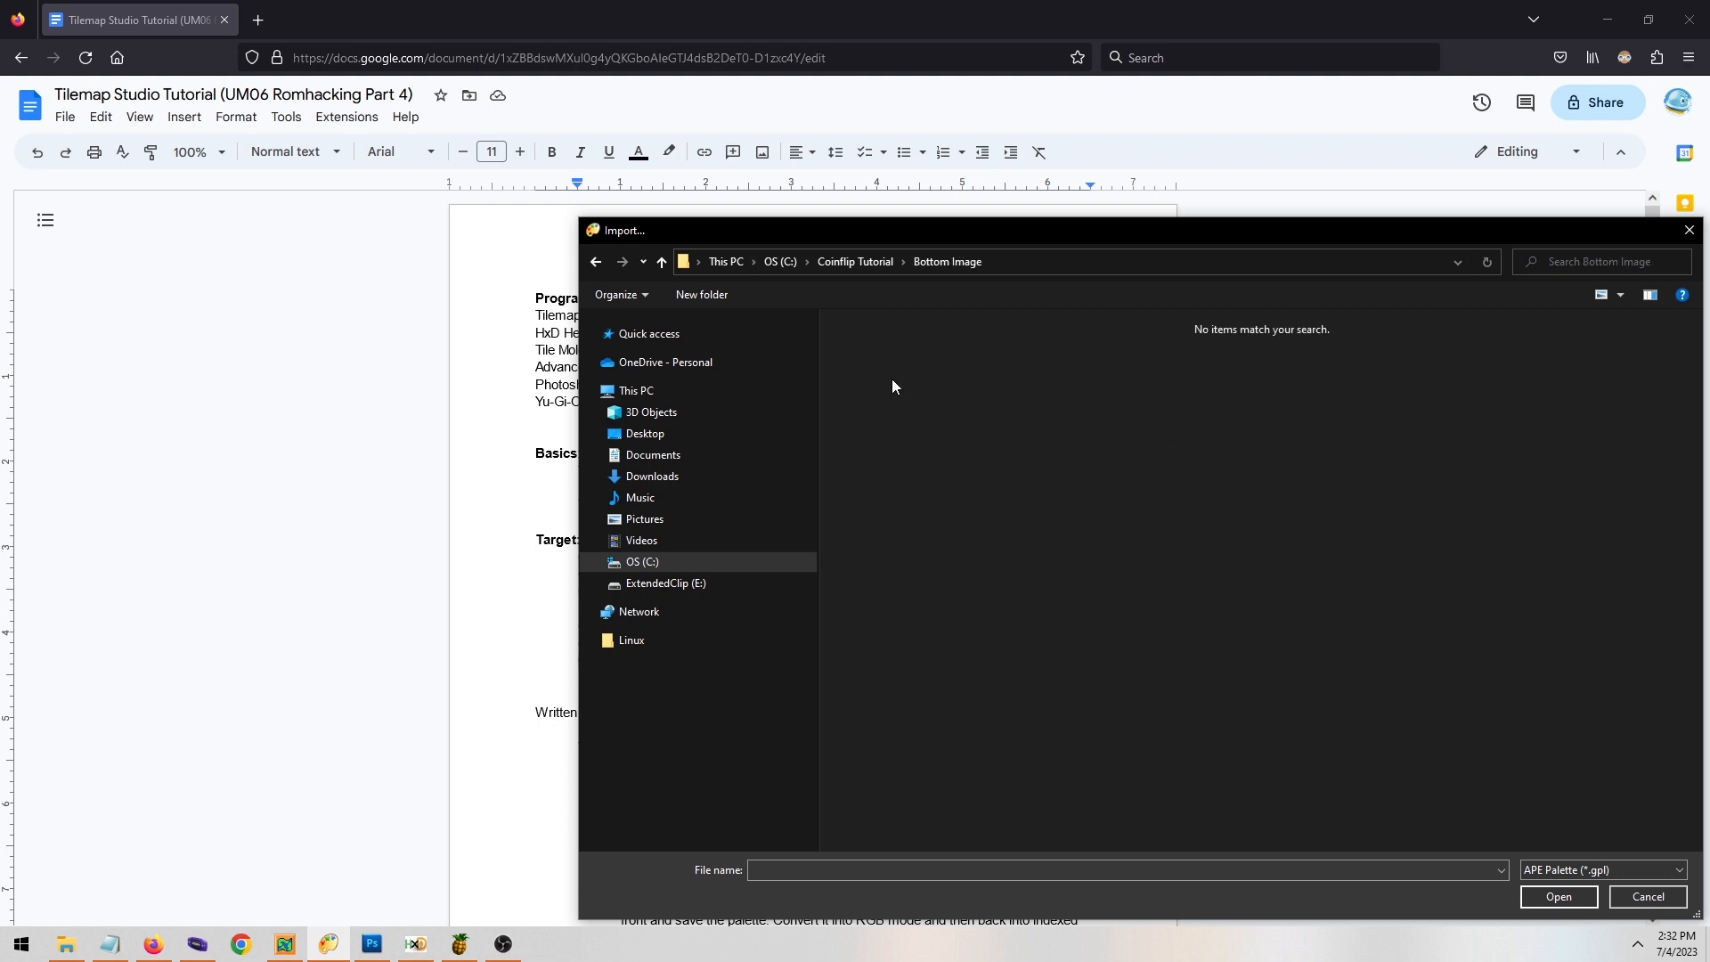
pyautogui.click(1556, 870)
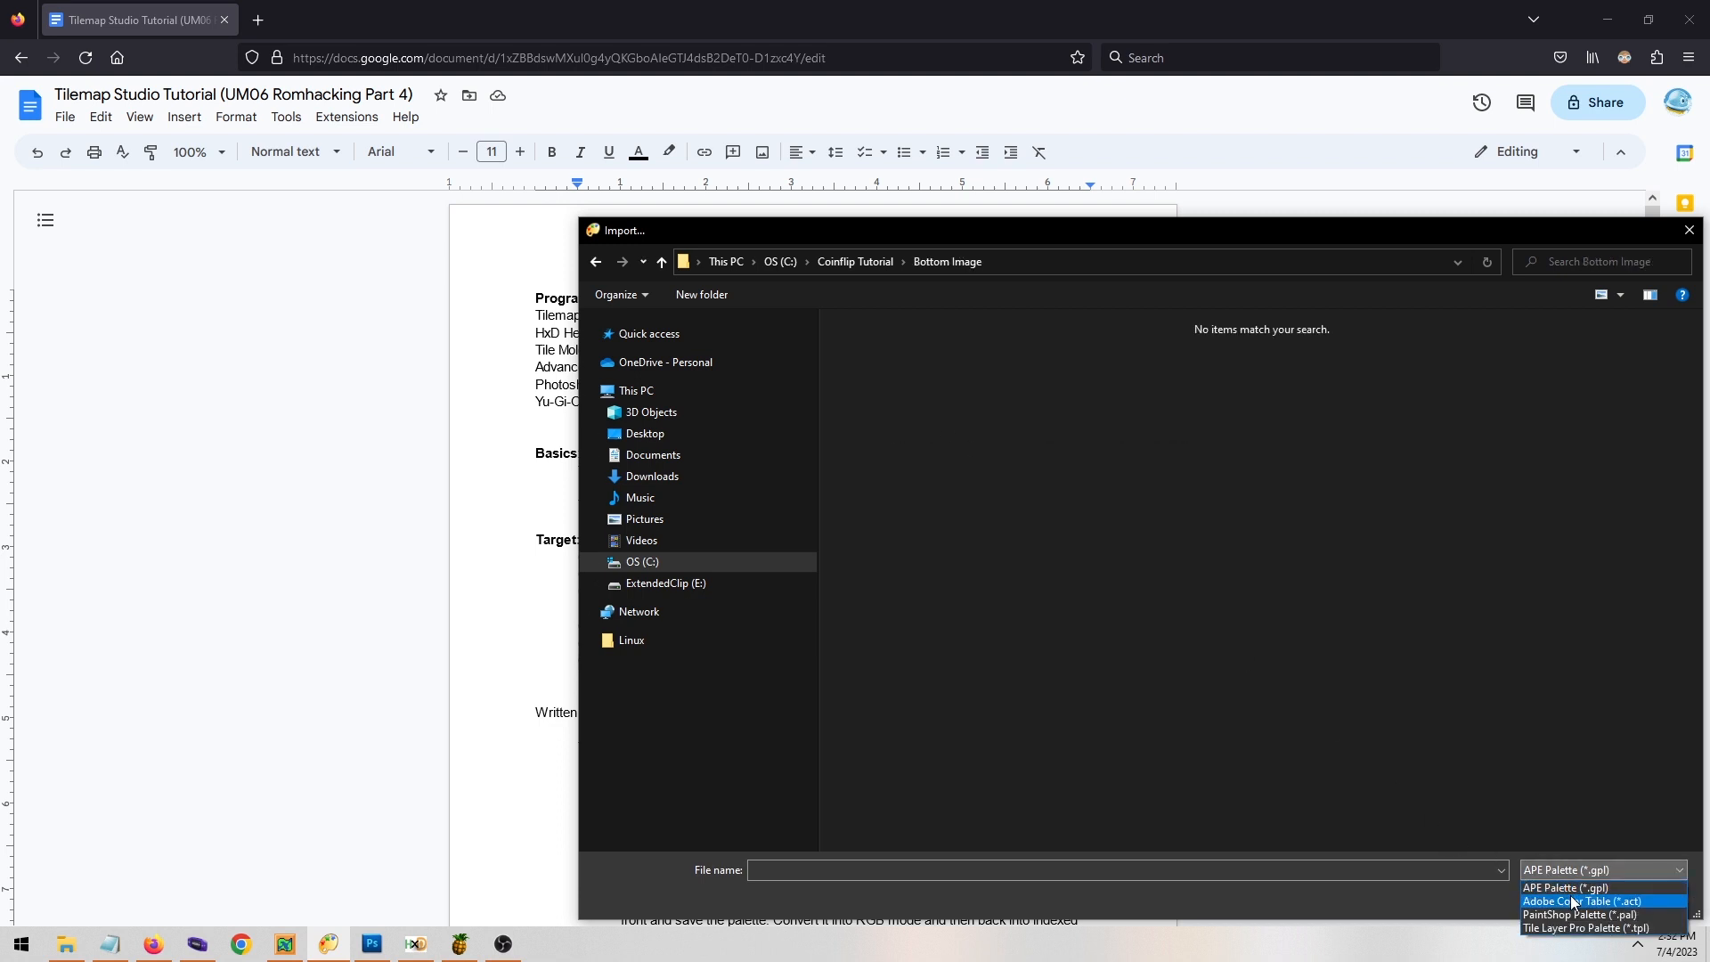
pyautogui.click(1572, 896)
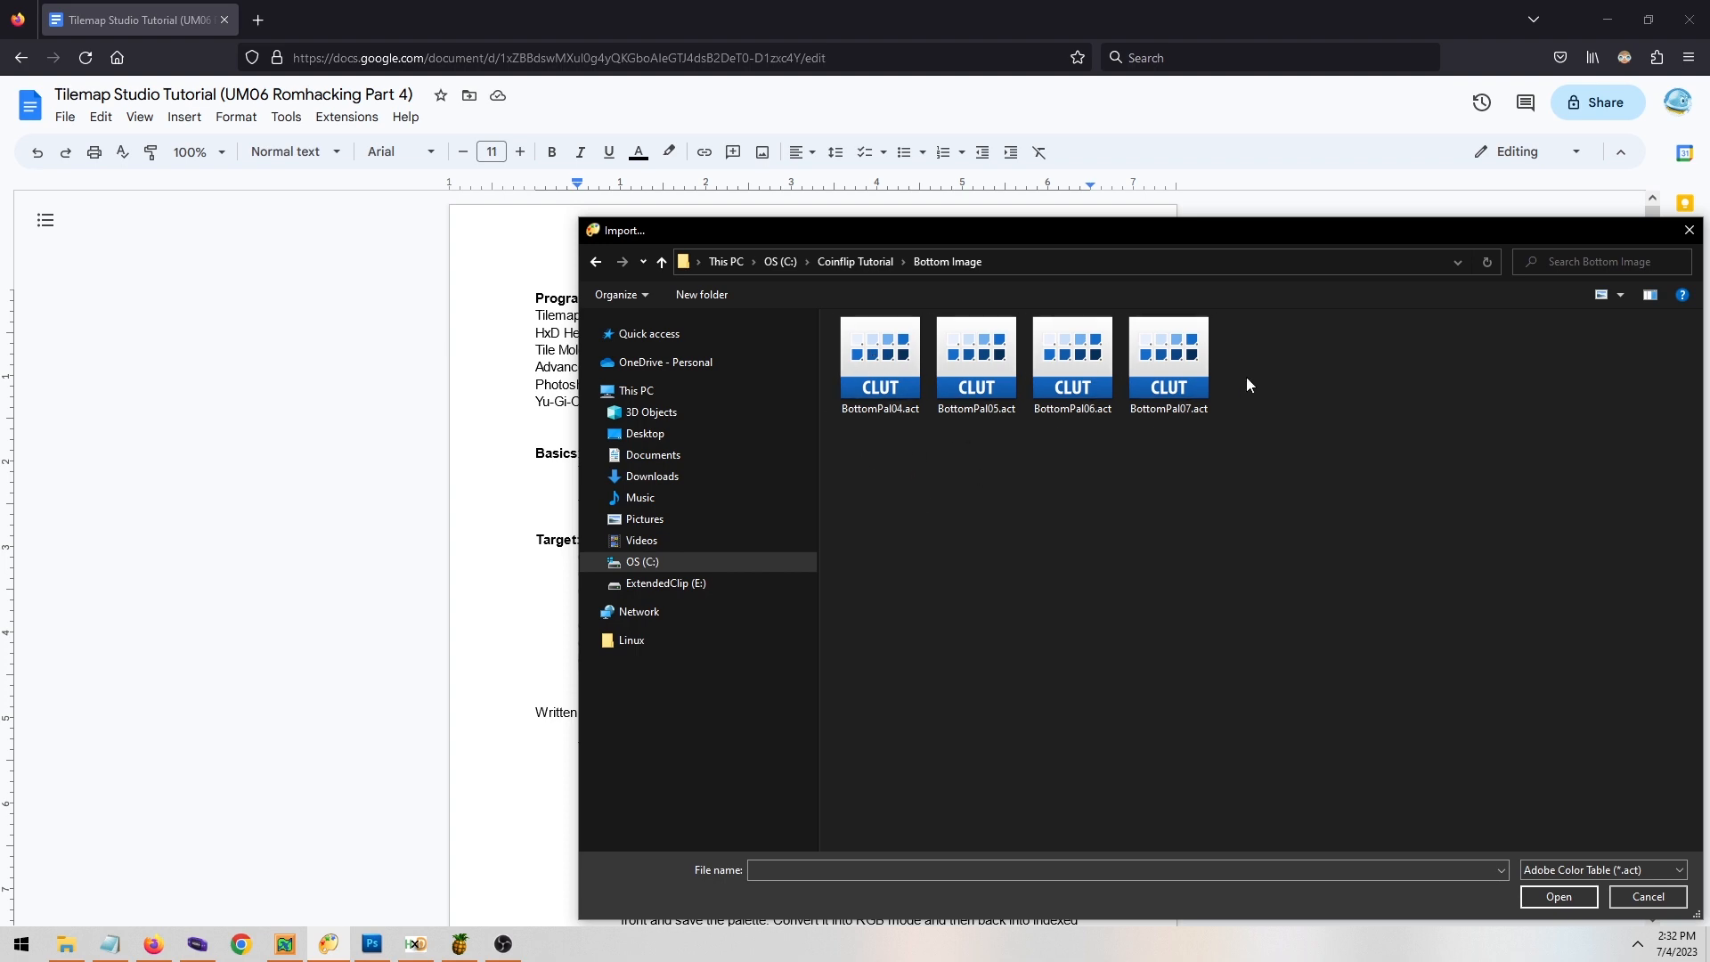
pyautogui.doubleClick(879, 372)
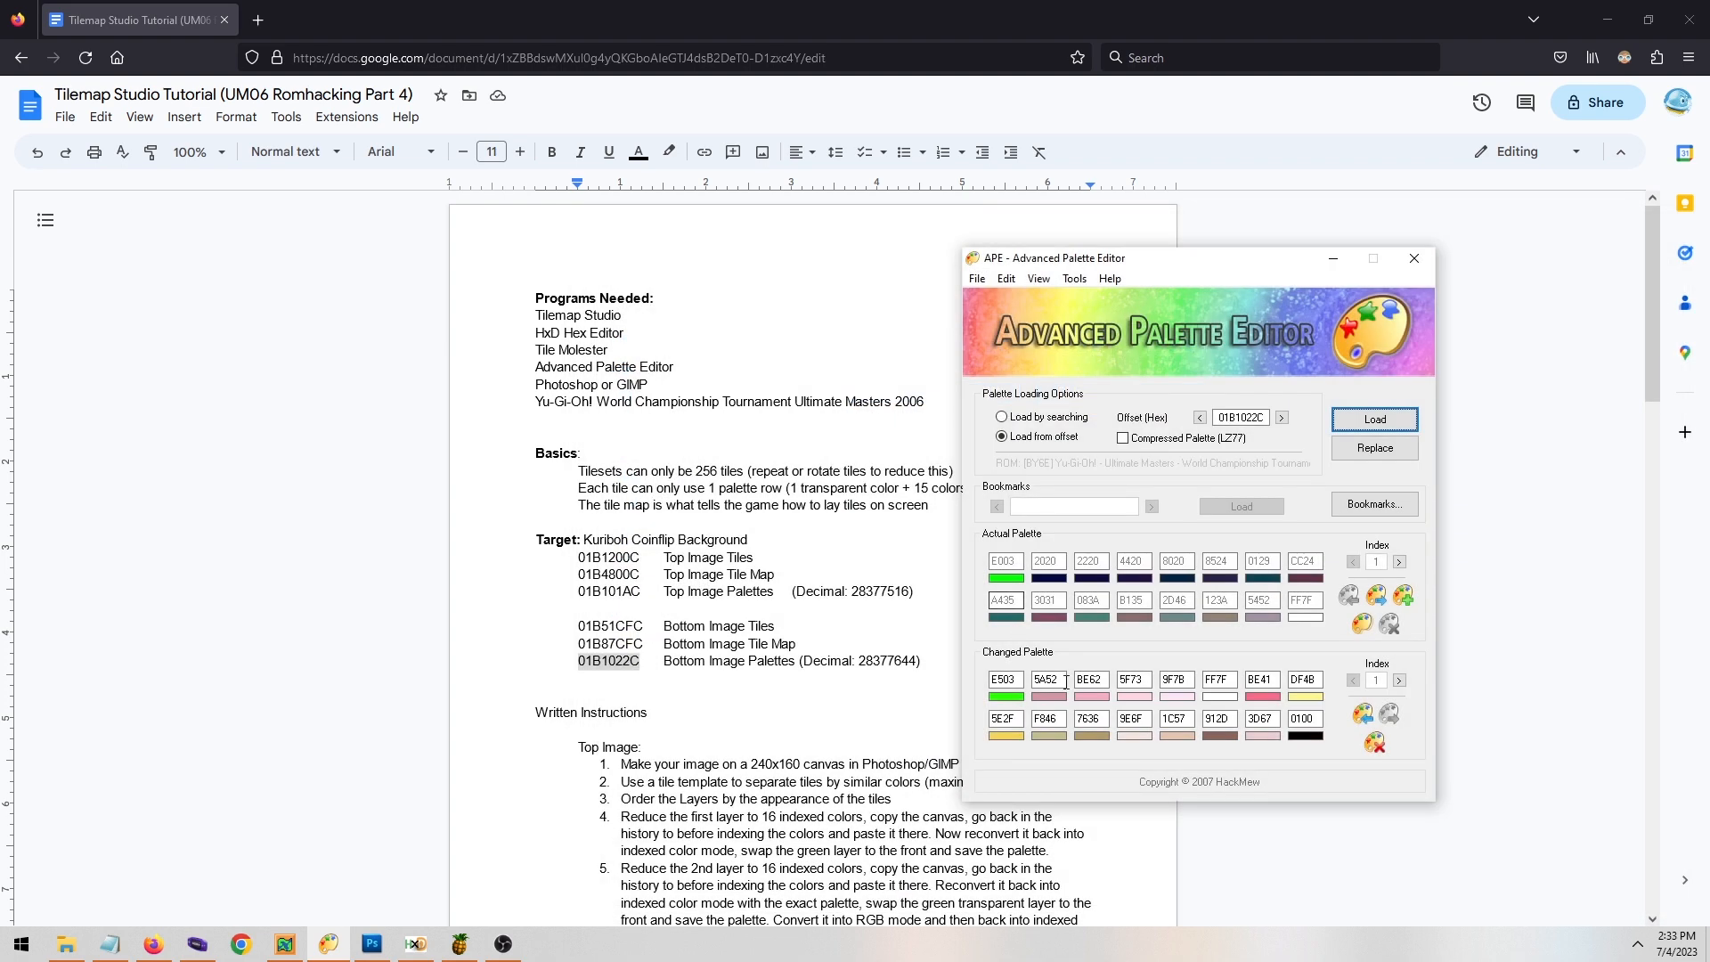
pyautogui.click(1375, 448)
# Advance to offset 01B1024C, import BottomPal05.act as an Adobe Color Table and replace the palette there.
pyautogui.click(1200, 417)
pyautogui.click(1282, 418)
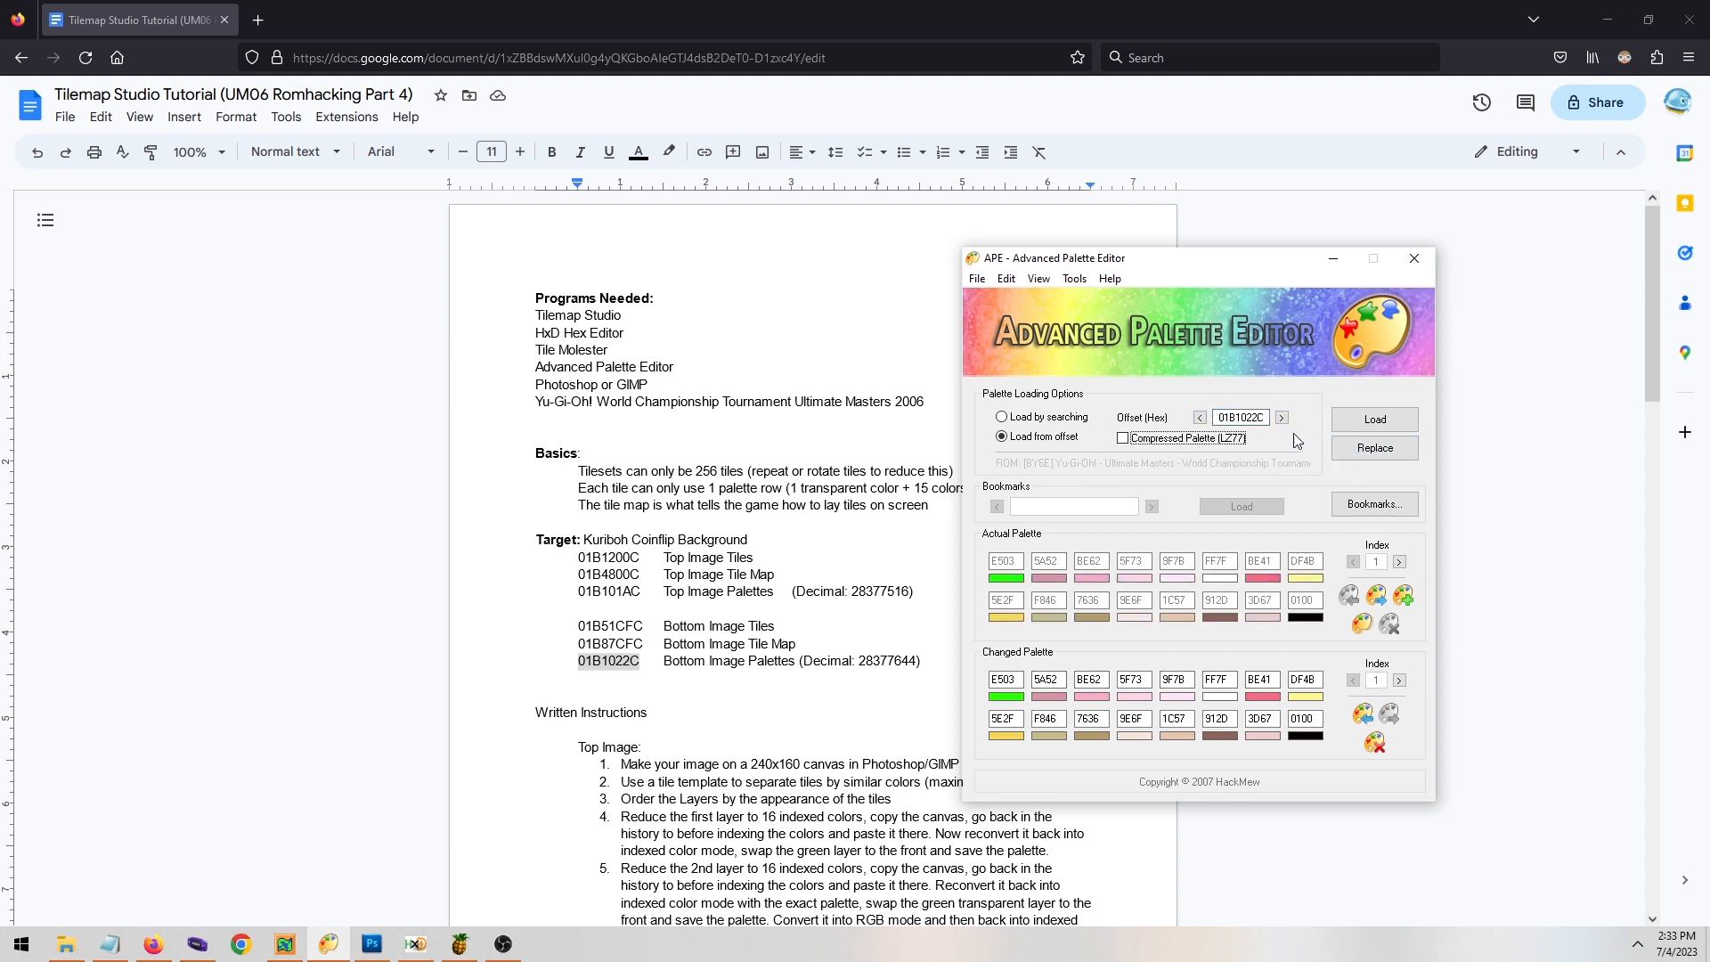
pyautogui.click(1282, 418)
pyautogui.click(1363, 714)
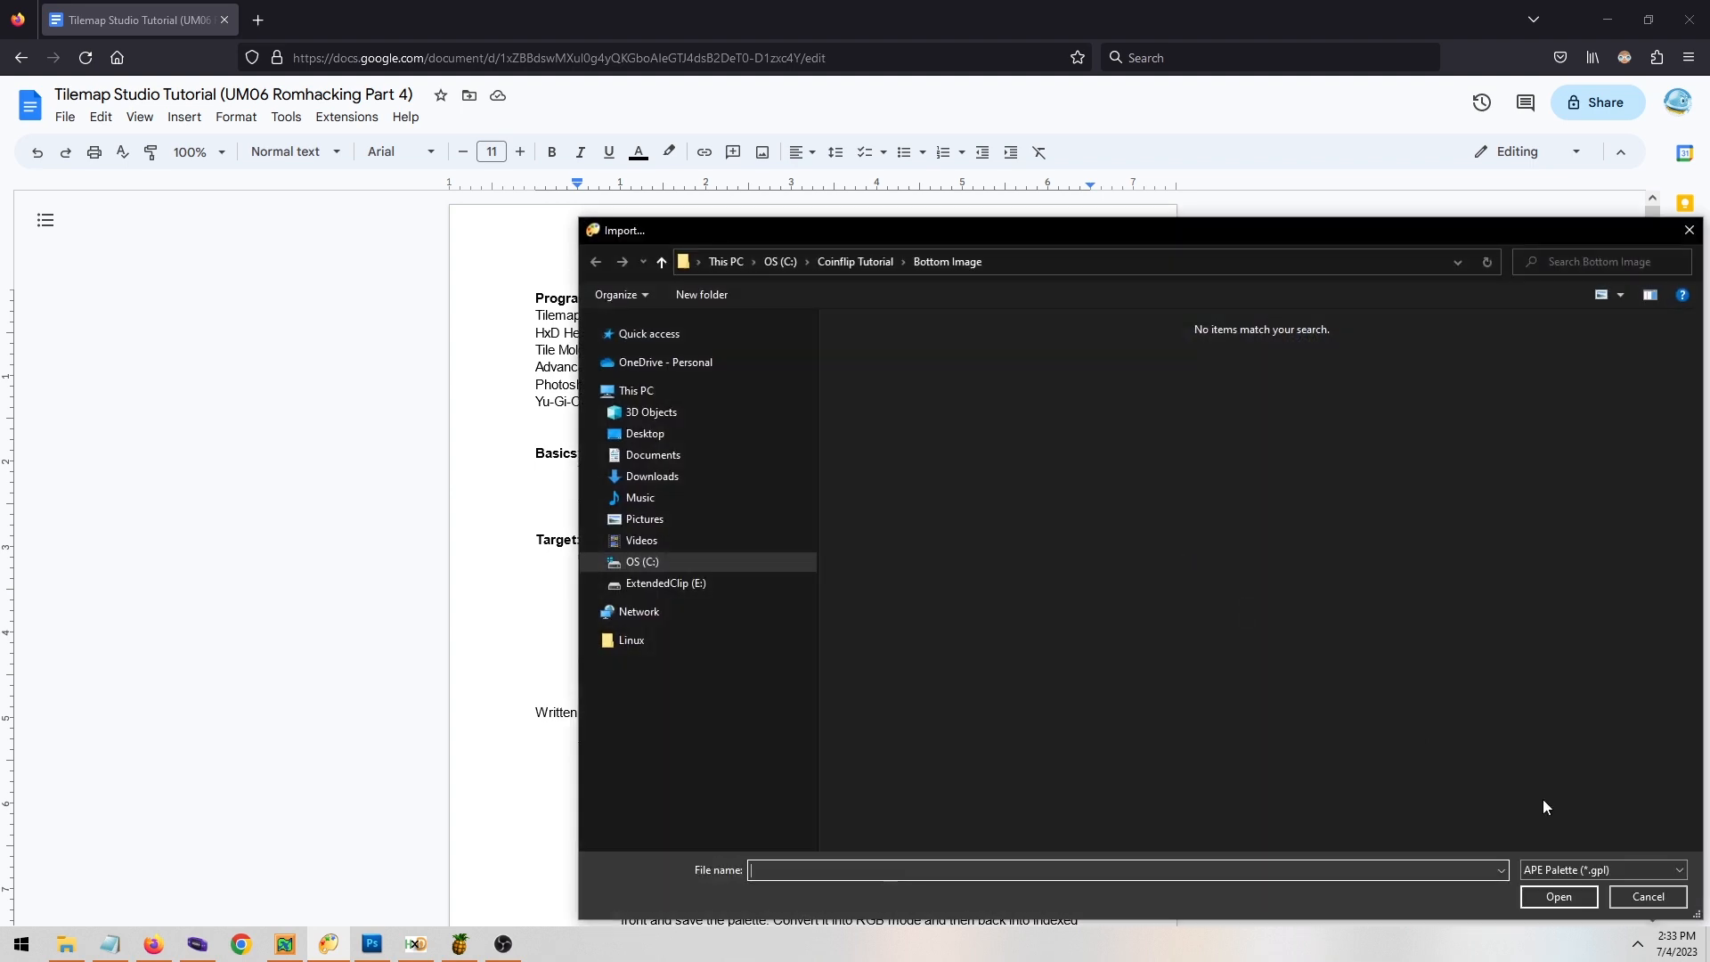
pyautogui.click(1573, 870)
pyautogui.click(1568, 885)
pyautogui.doubleClick(983, 375)
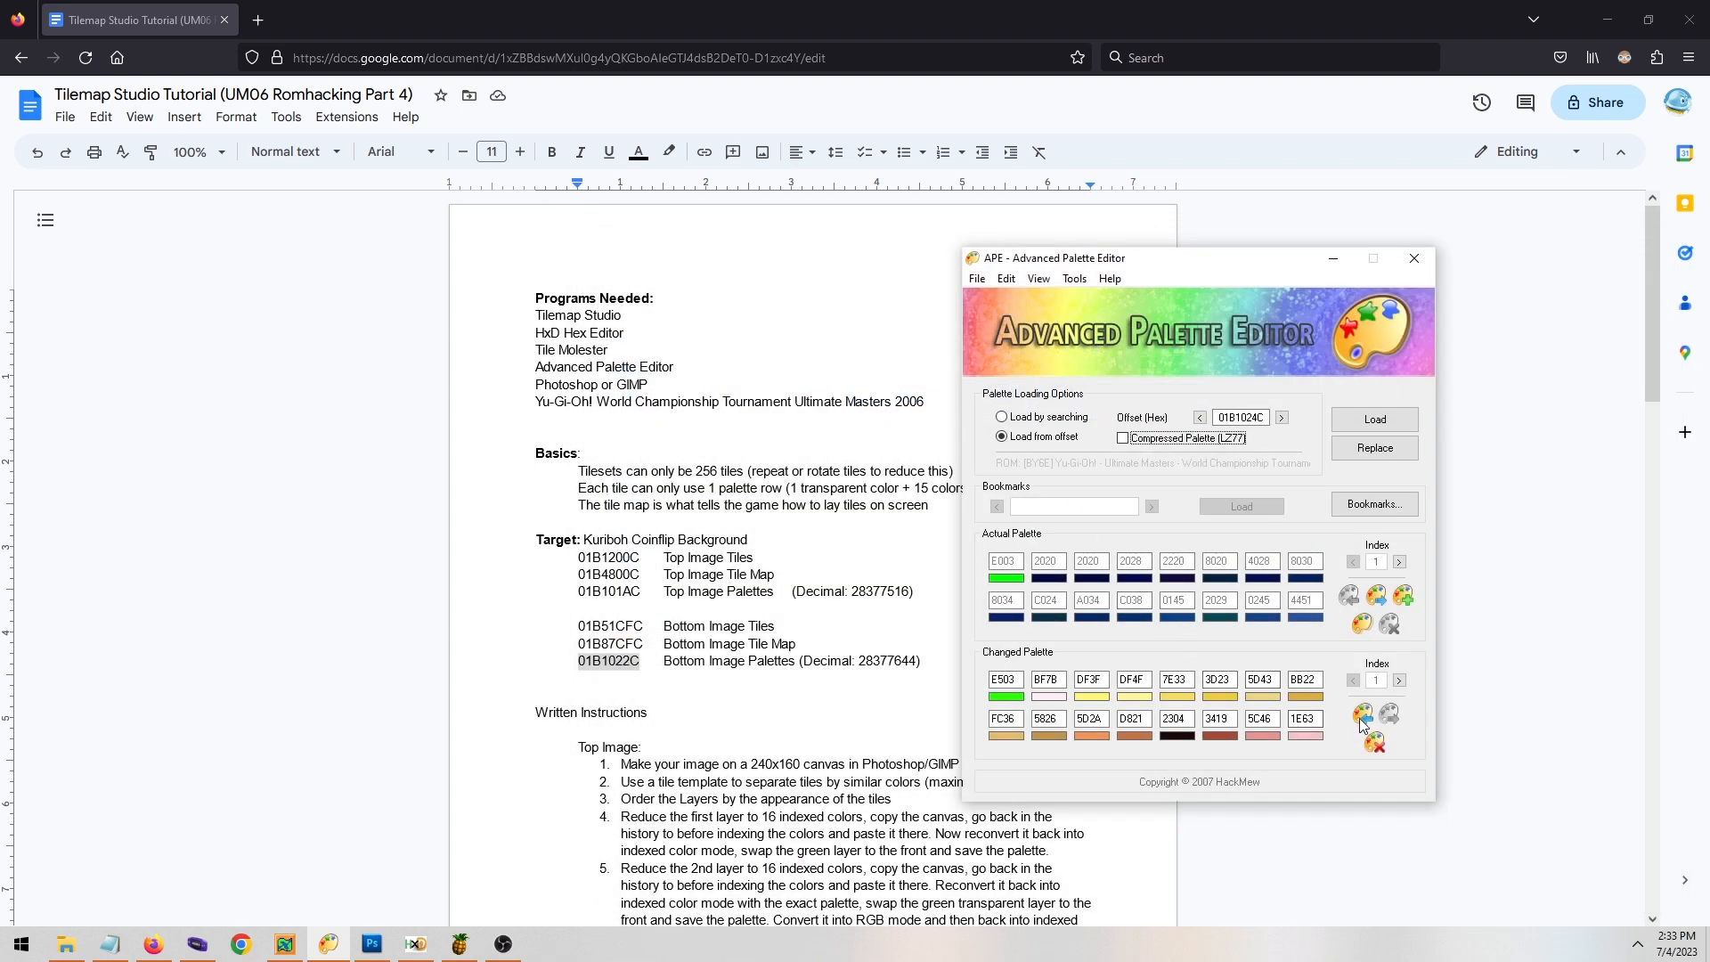
pyautogui.click(1375, 448)
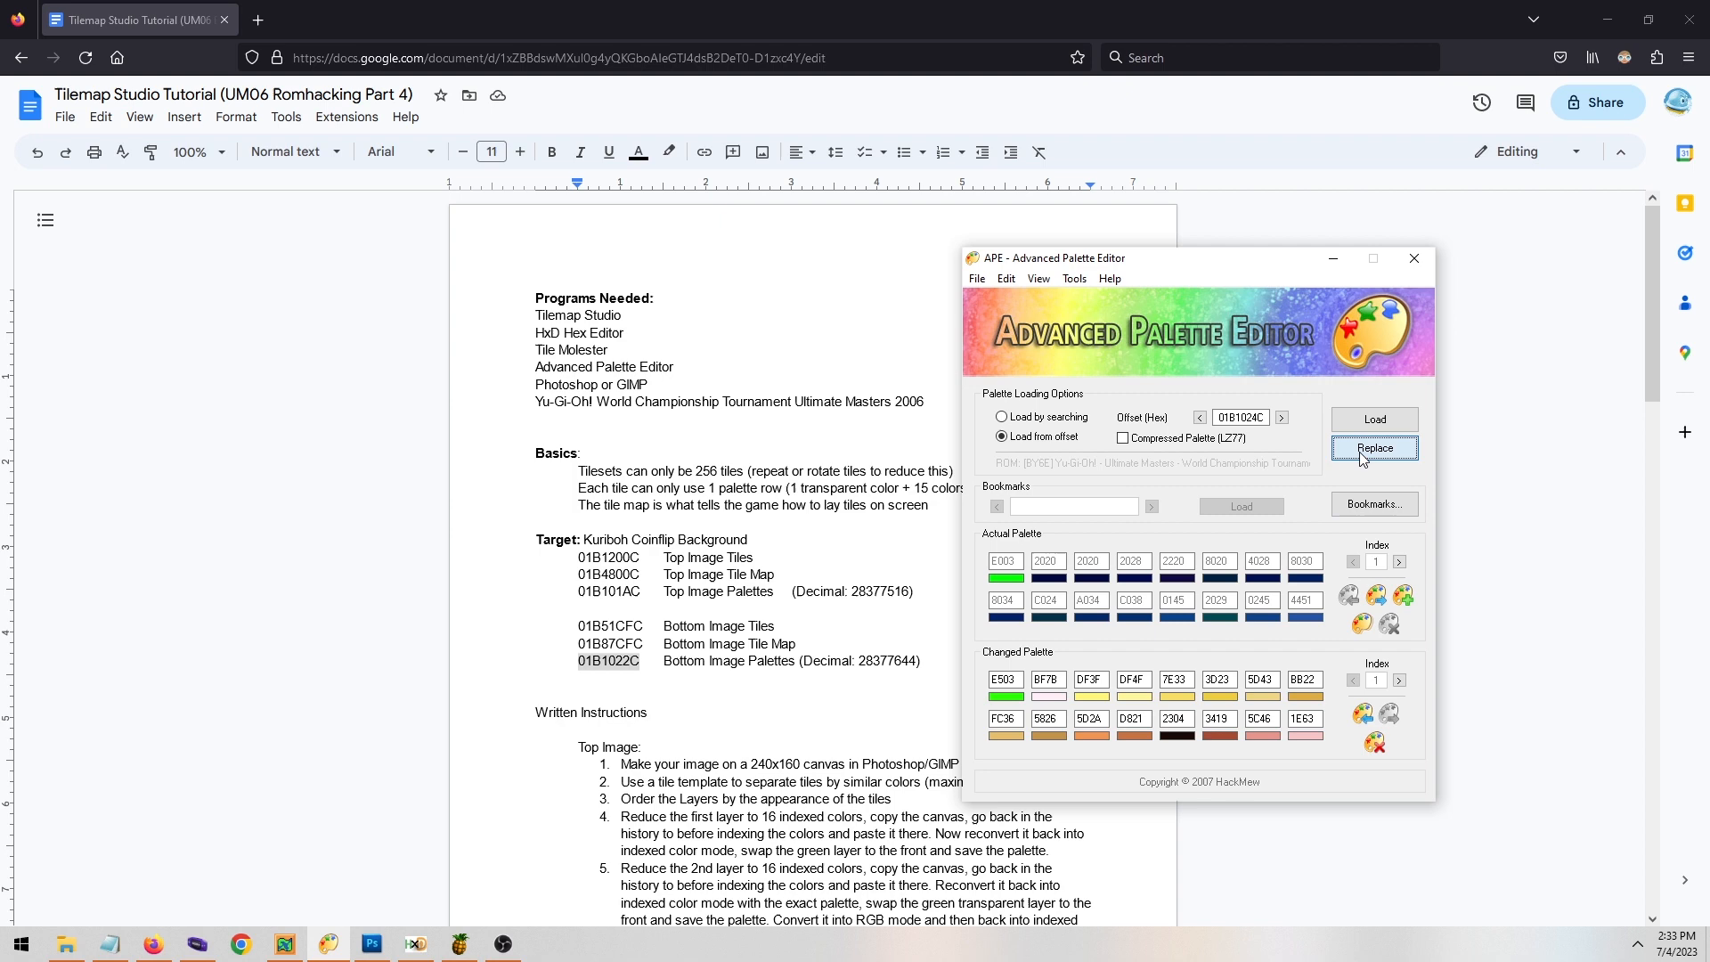
# Import BottomPal06.act as an Adobe Color Table and replace the palette at offset 01B1026C with it.
pyautogui.click(1365, 714)
pyautogui.click(1550, 873)
pyautogui.click(1567, 893)
pyautogui.doubleClick(1053, 367)
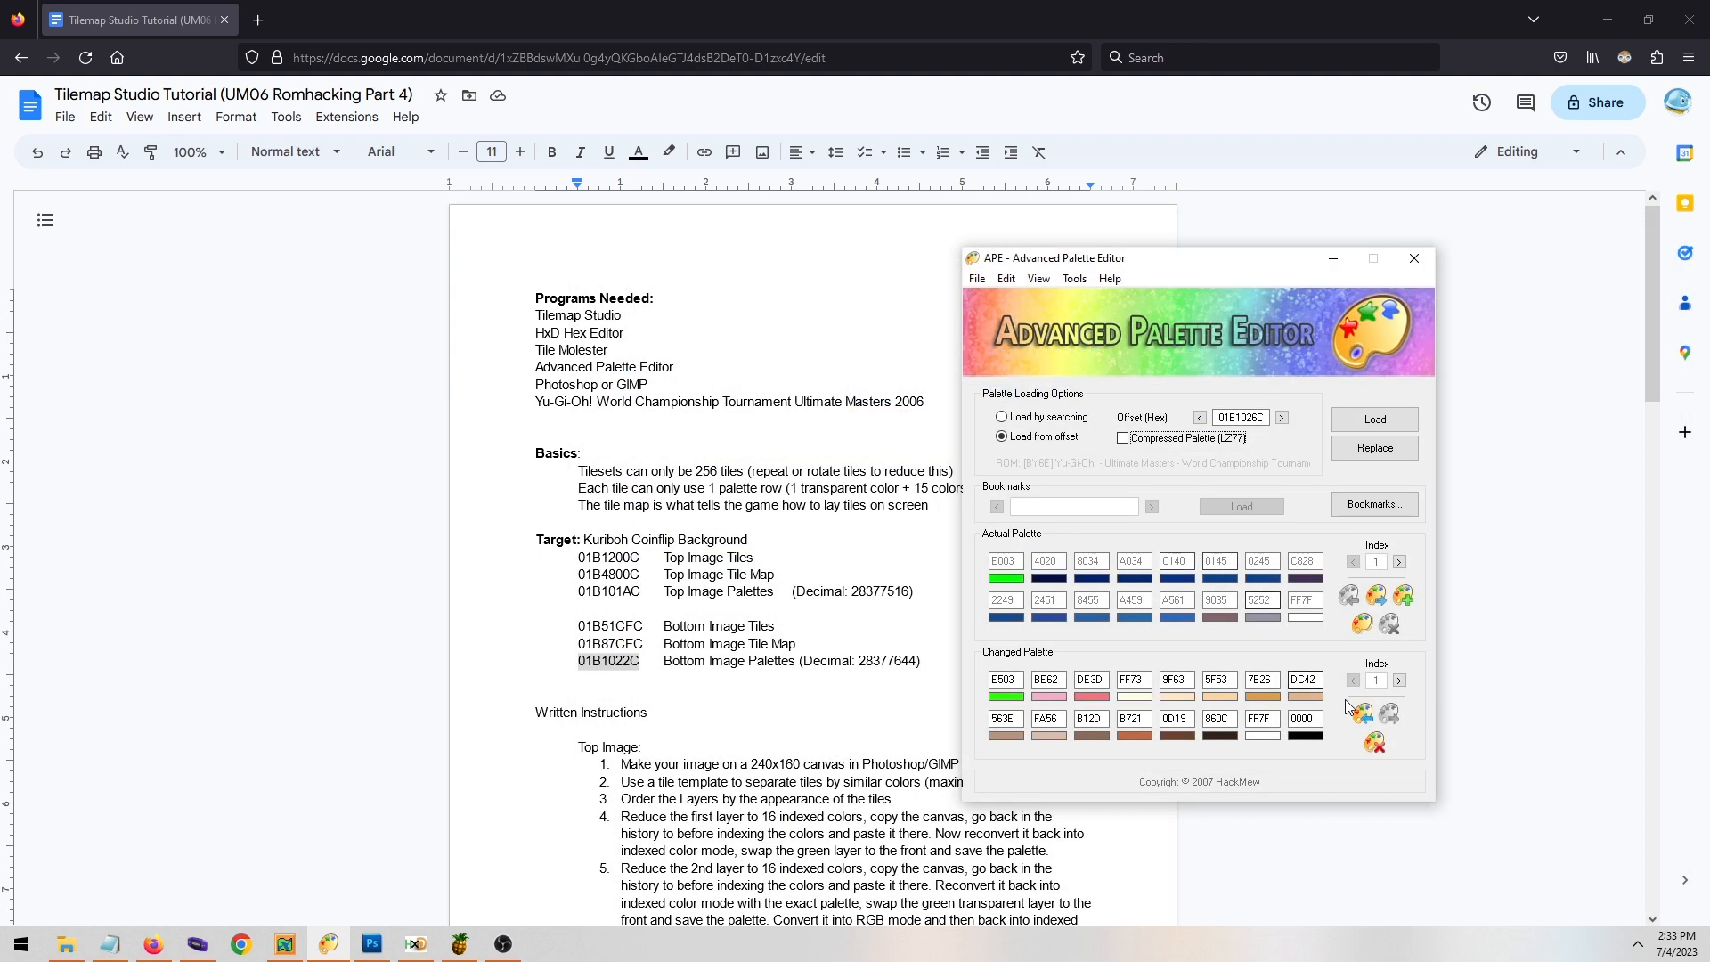
pyautogui.click(1349, 451)
# Advance to offset 01B1028C, import BottomPal07.act as an Adobe Color Table and replace the palette there.
pyautogui.click(1281, 417)
pyautogui.click(1363, 716)
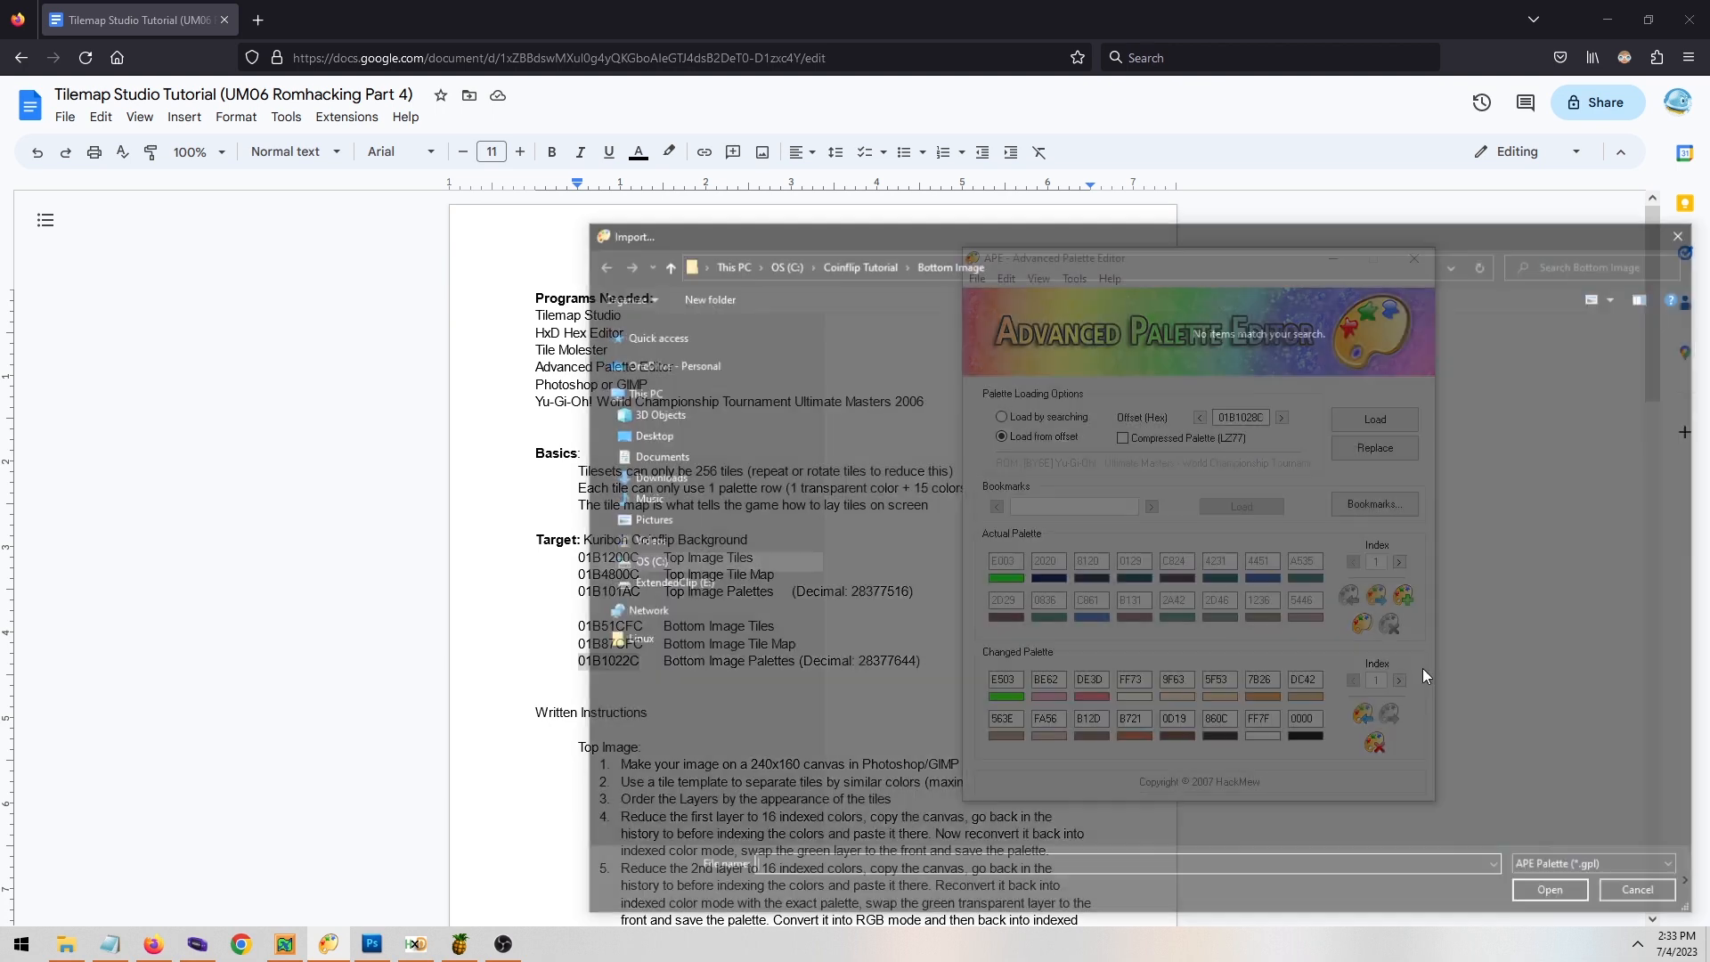
pyautogui.click(1593, 860)
pyautogui.click(1570, 891)
pyautogui.doubleClick(1191, 343)
pyautogui.click(1358, 455)
# Step back through the replaced palettes to offset 01B1022C to check them.
pyautogui.click(1199, 417)
pyautogui.click(1200, 418)
pyautogui.click(1200, 418)
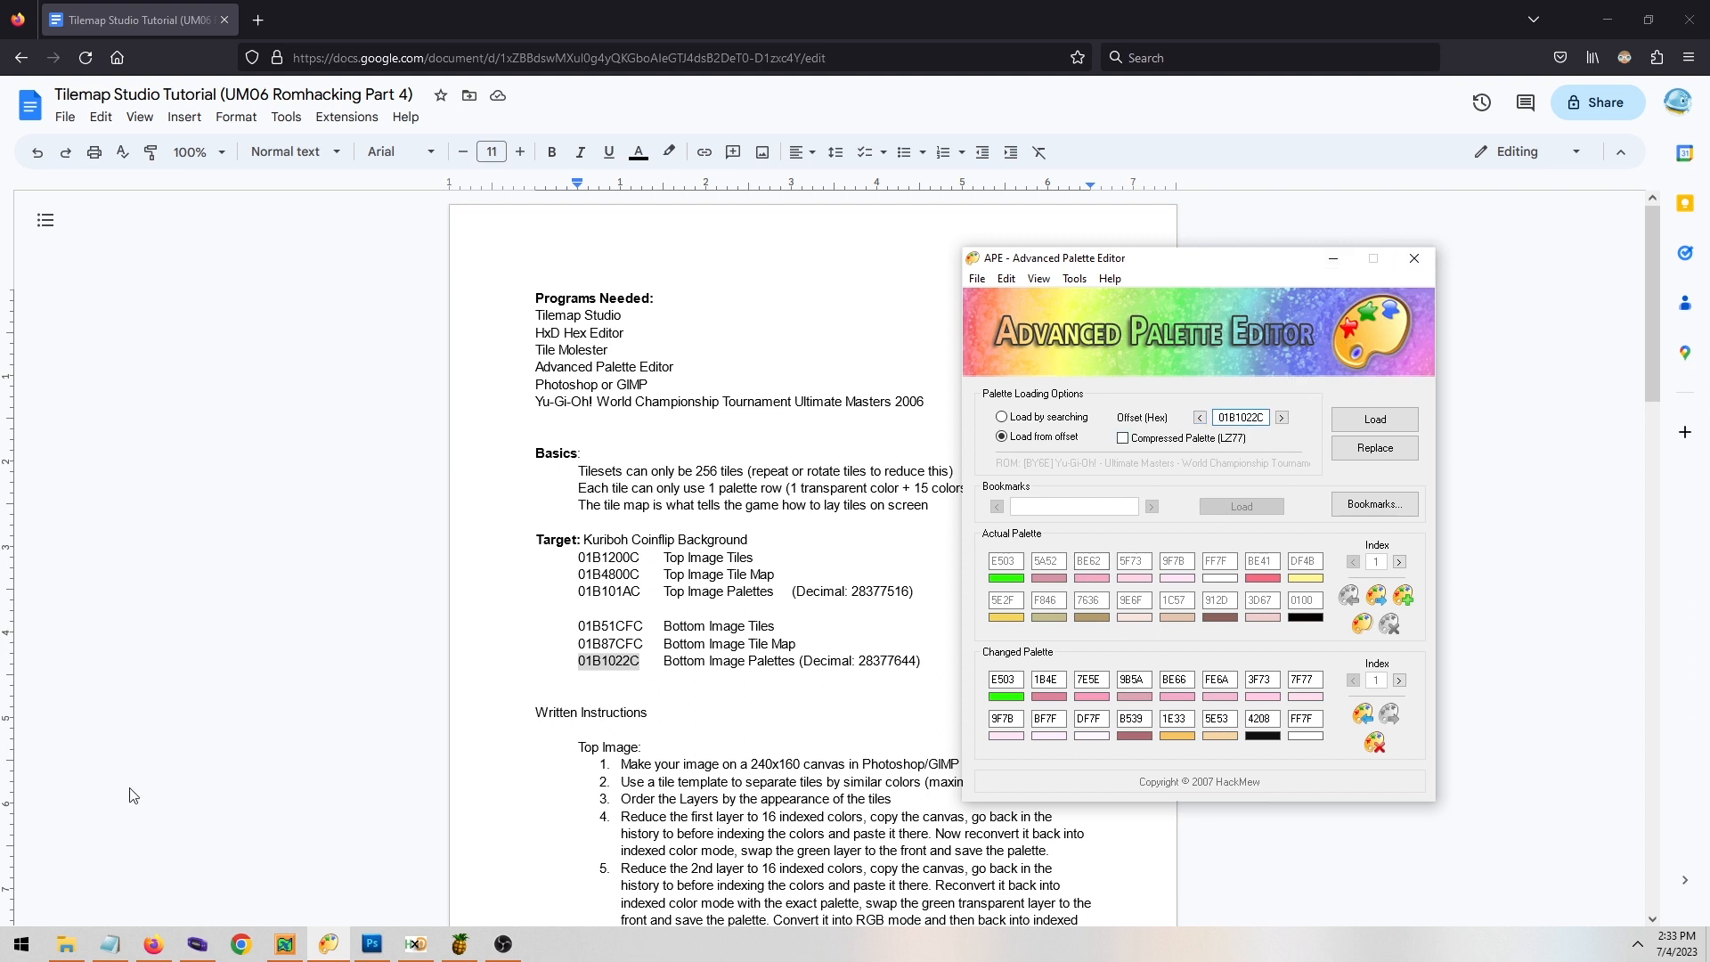
# Switch to HxD and open the Yu-Gi-Oh! Ultimate Masters .gba ROM from the Coinflip Tutorial folder.
pyautogui.click(413, 943)
pyautogui.click(69, 946)
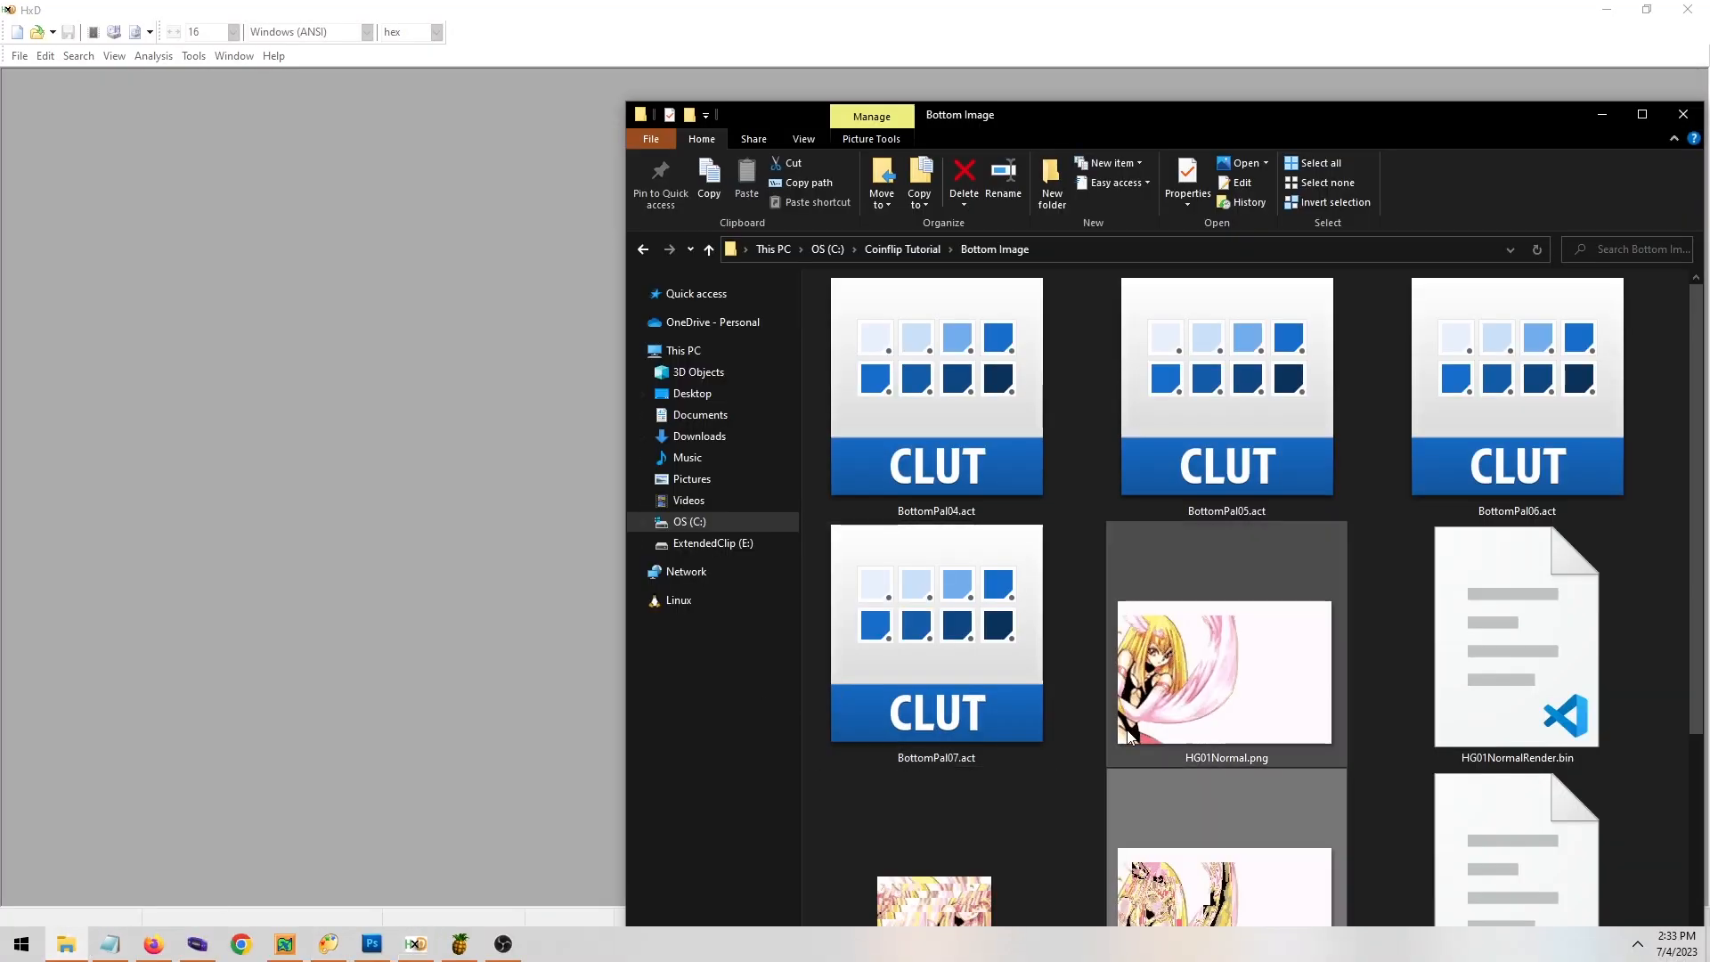
pyautogui.moveTo(1404, 120); pyautogui.dragTo(1317, 46)
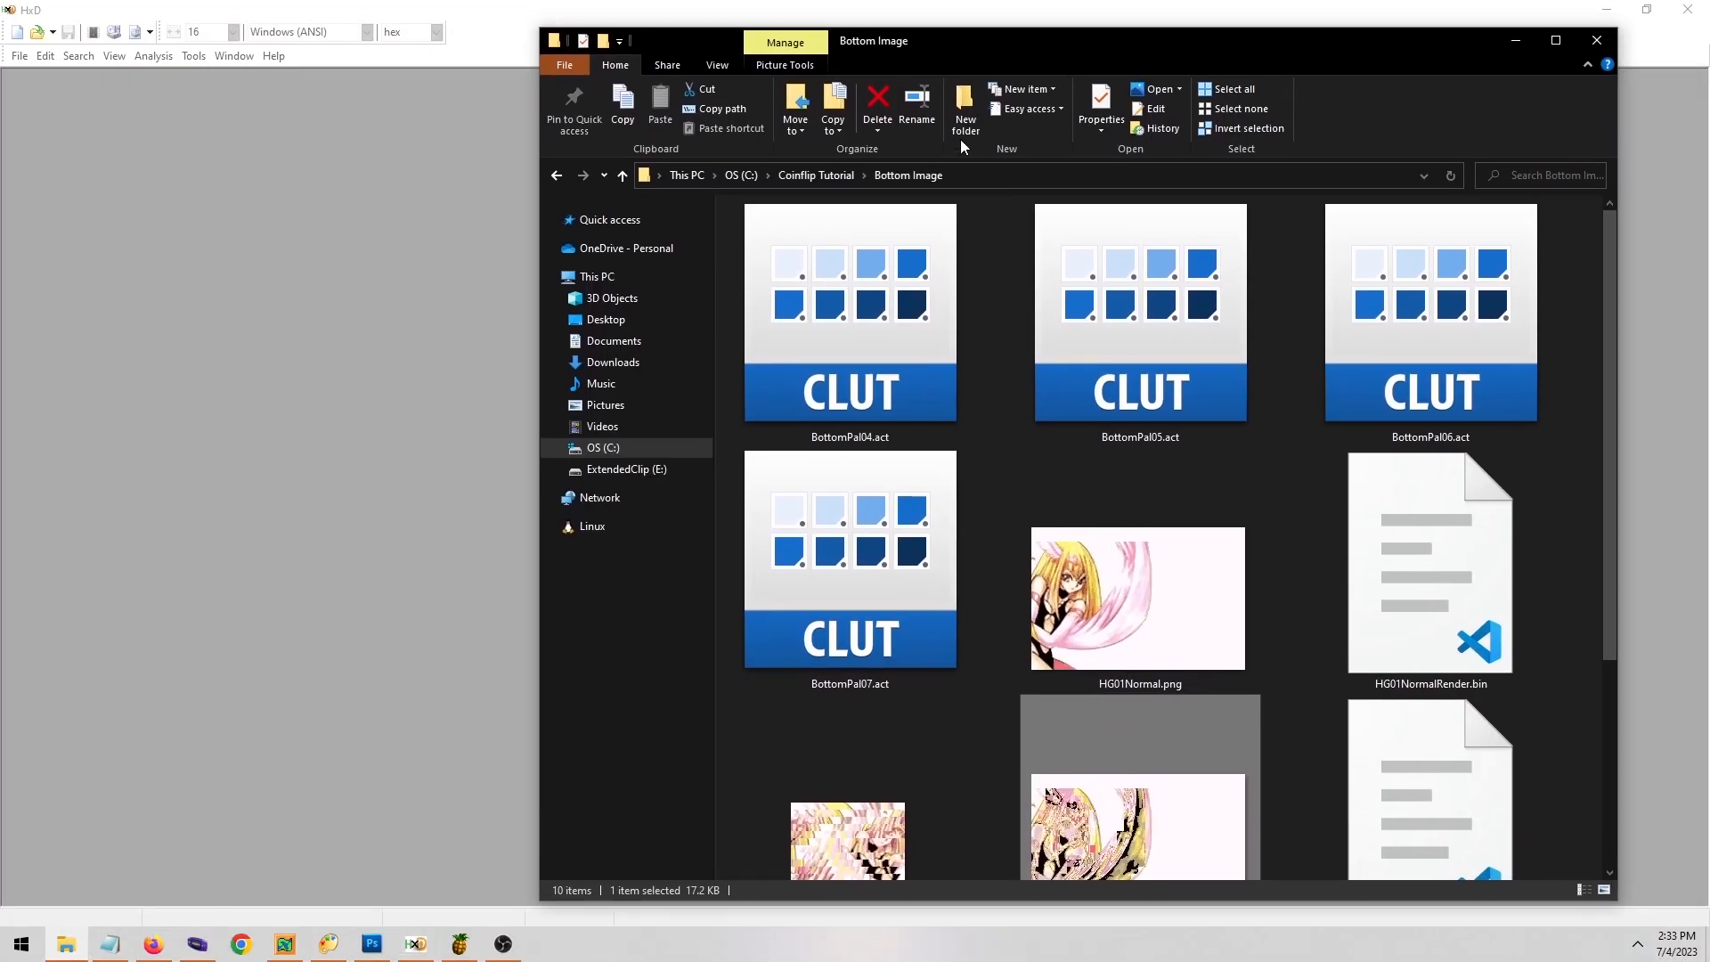
pyautogui.click(622, 175)
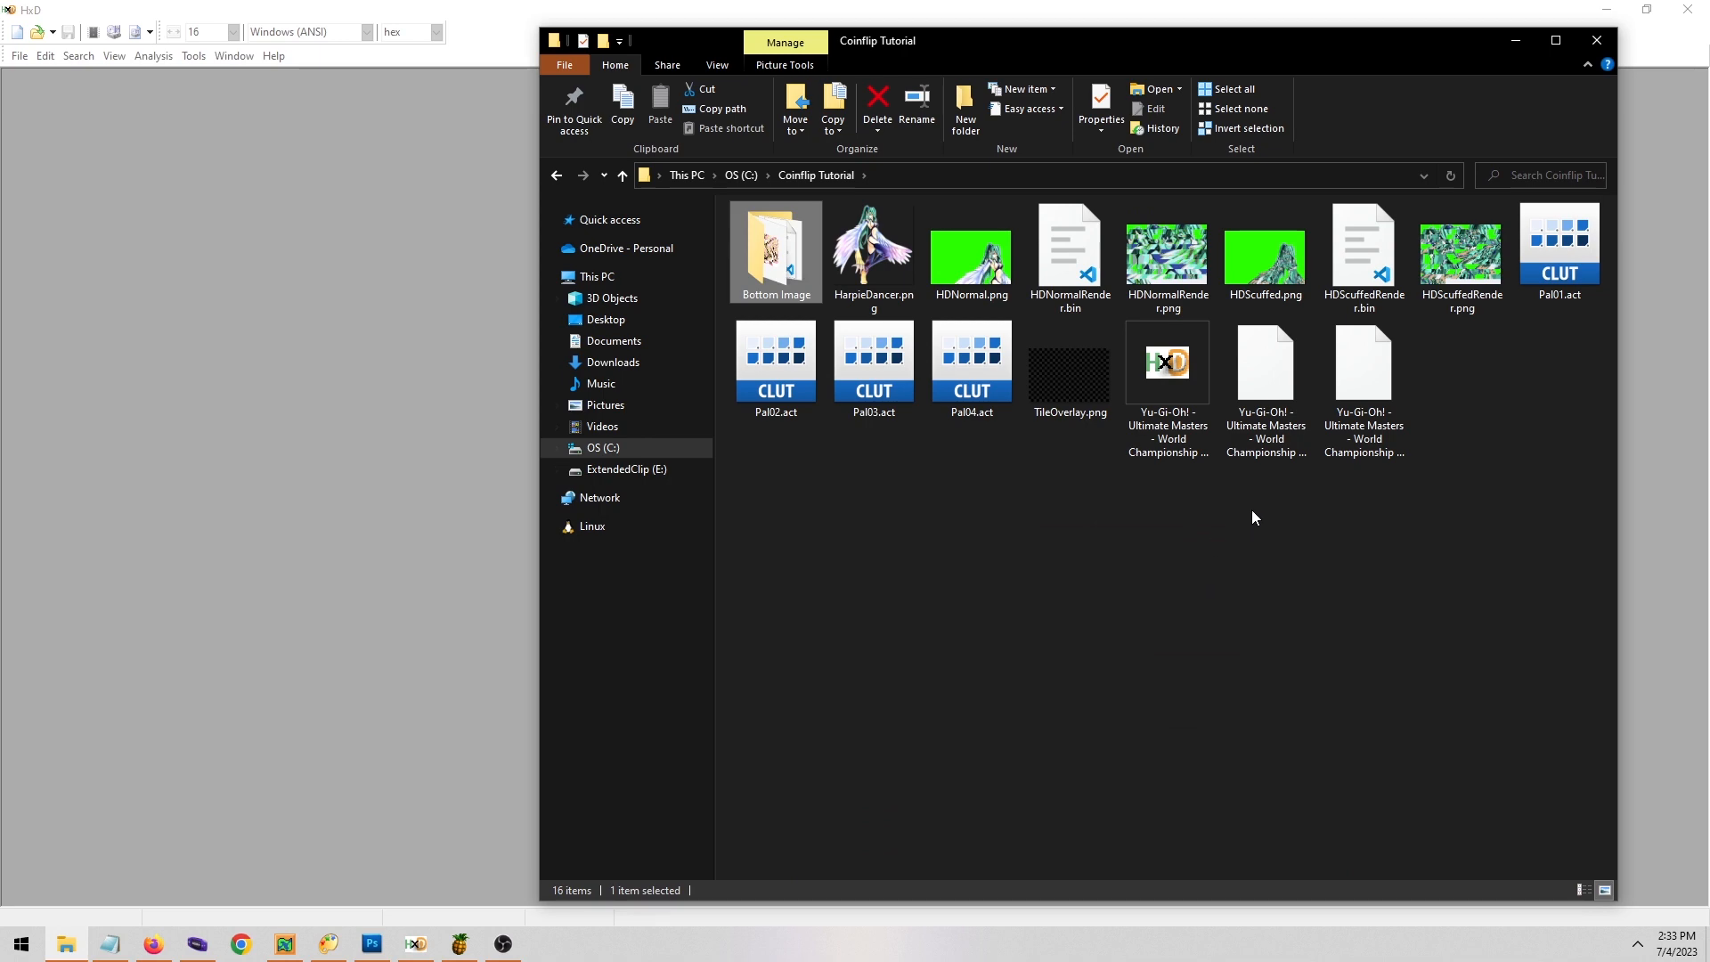
pyautogui.moveTo(1168, 381); pyautogui.dragTo(366, 383)
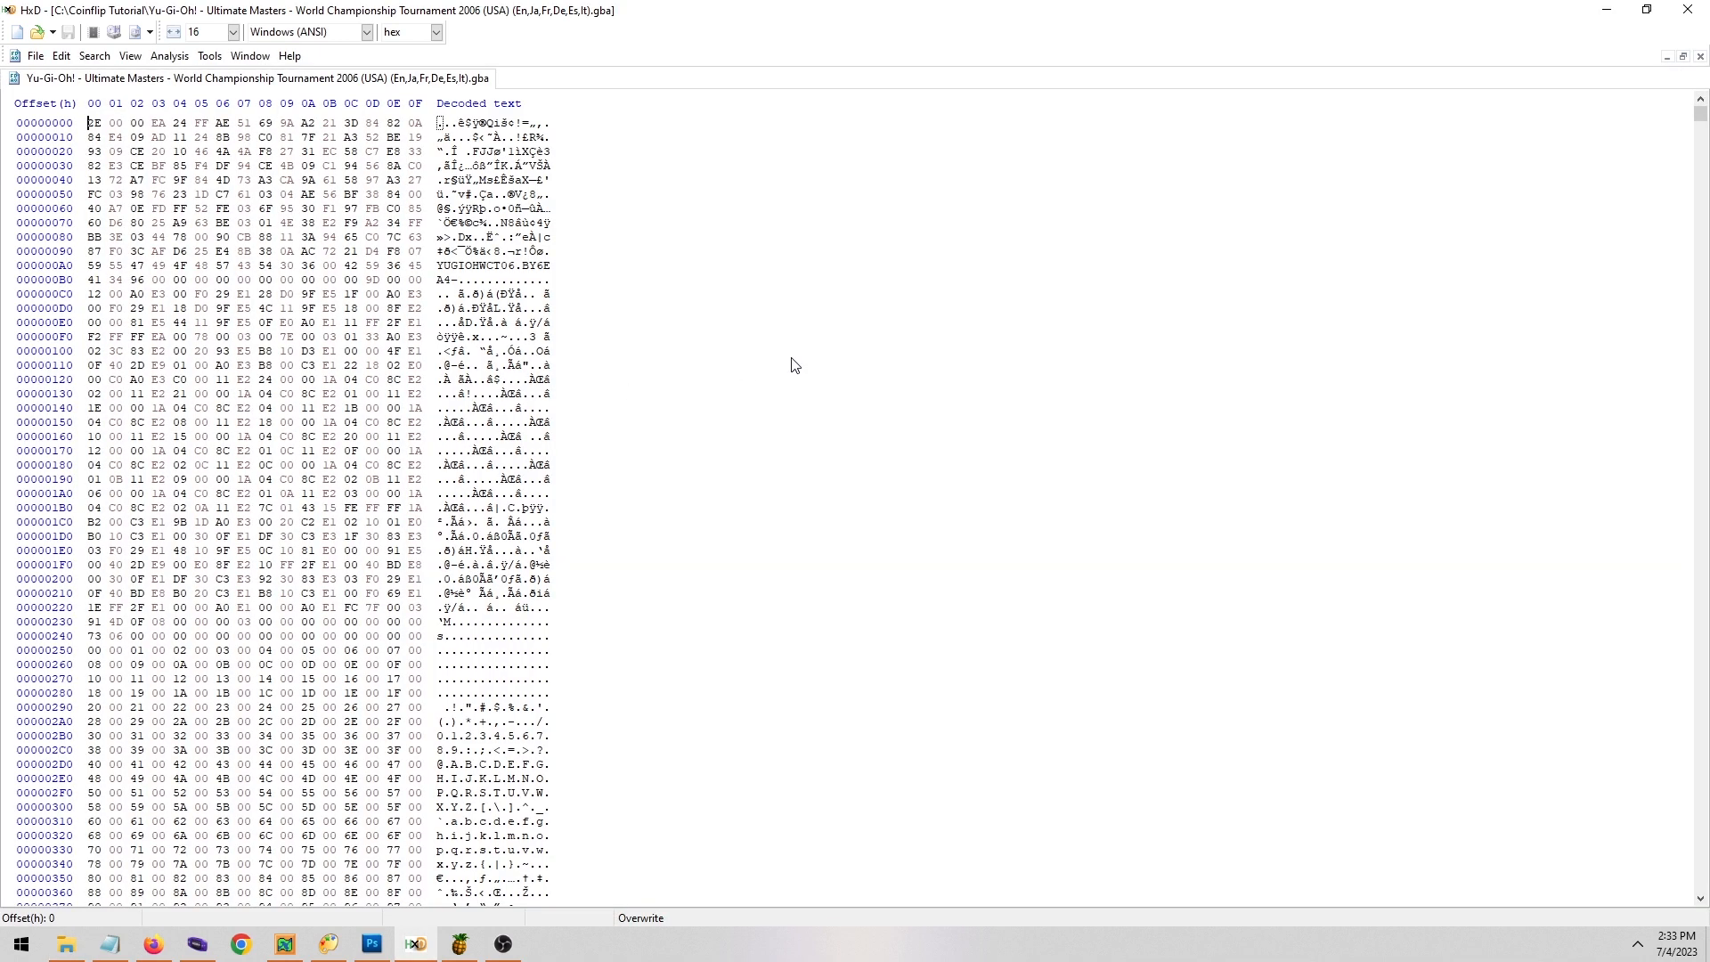
# Open HG01NormalRender.bin from the Bottom Image folder in HxD.
pyautogui.click(66, 944)
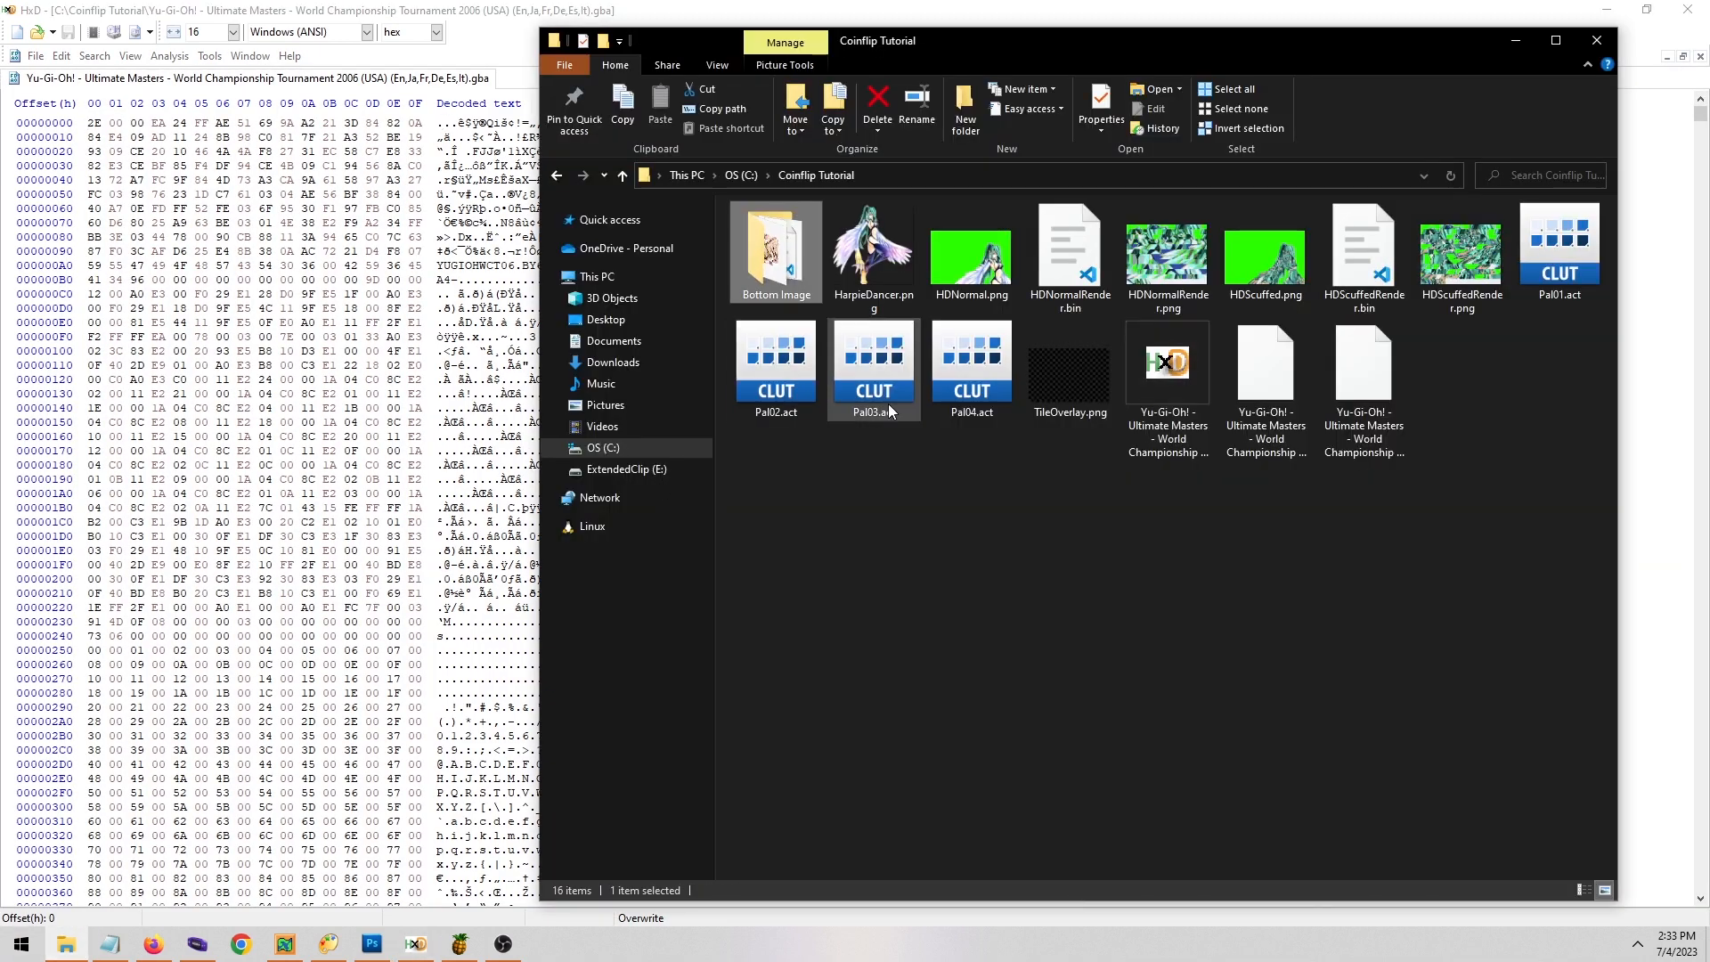
pyautogui.doubleClick(790, 261)
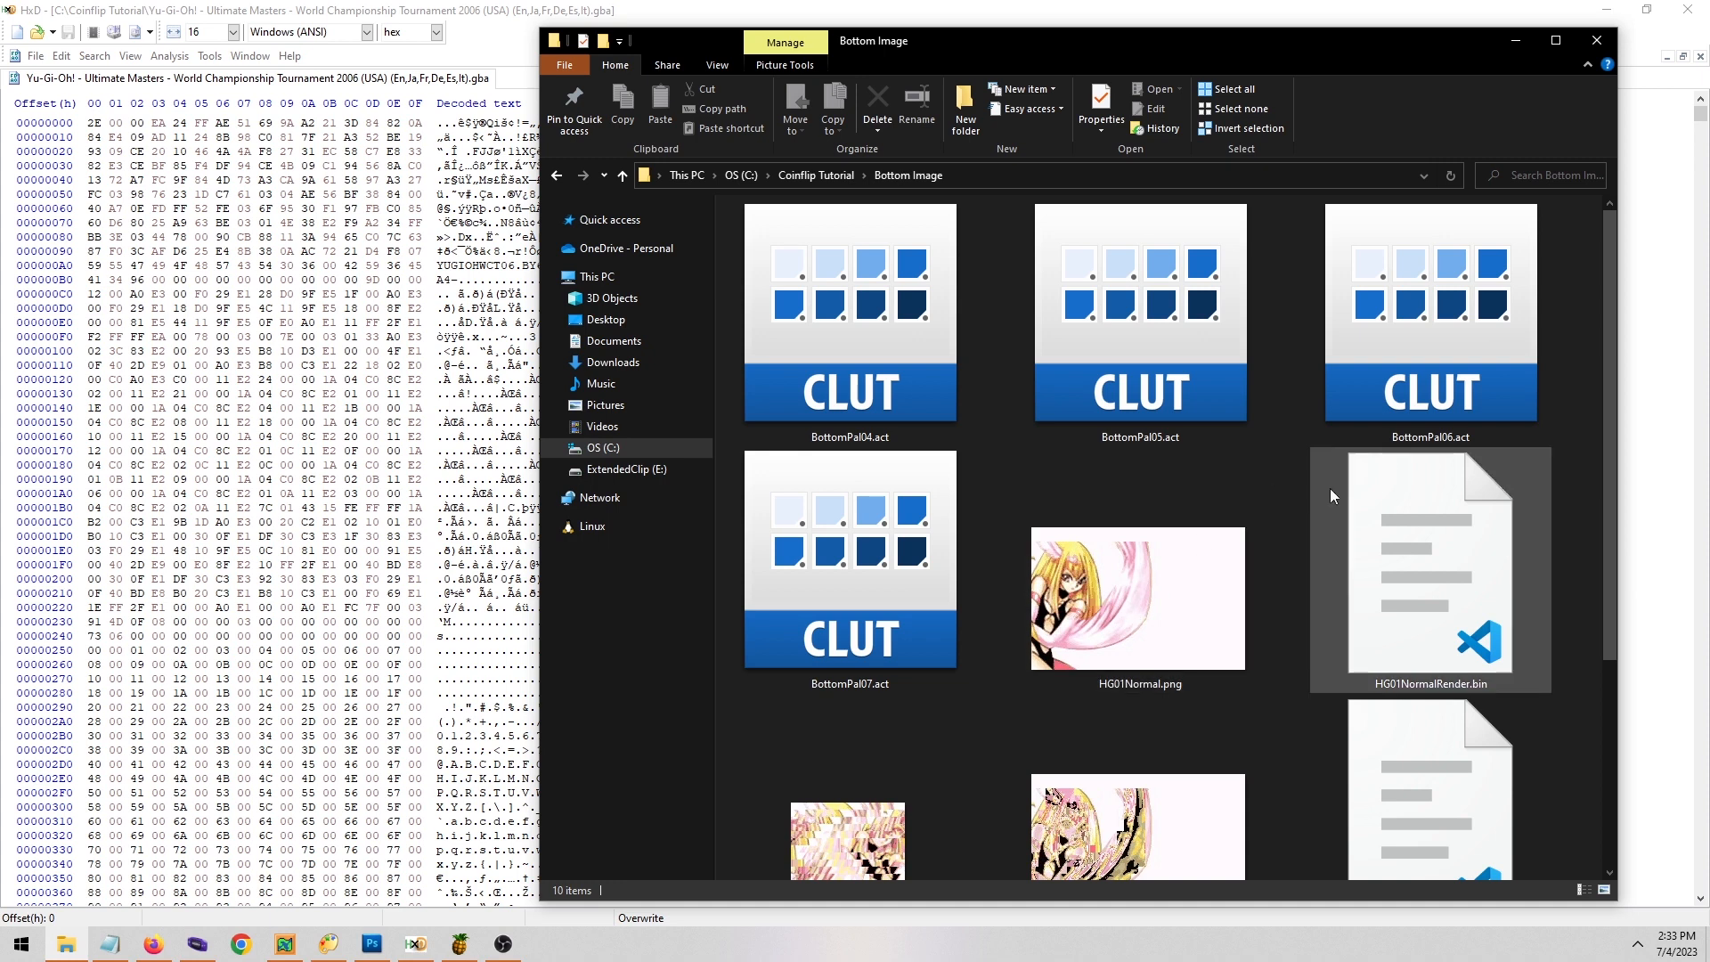
pyautogui.rightClick(1428, 558)
pyautogui.moveTo(1473, 633)
pyautogui.click(1286, 634)
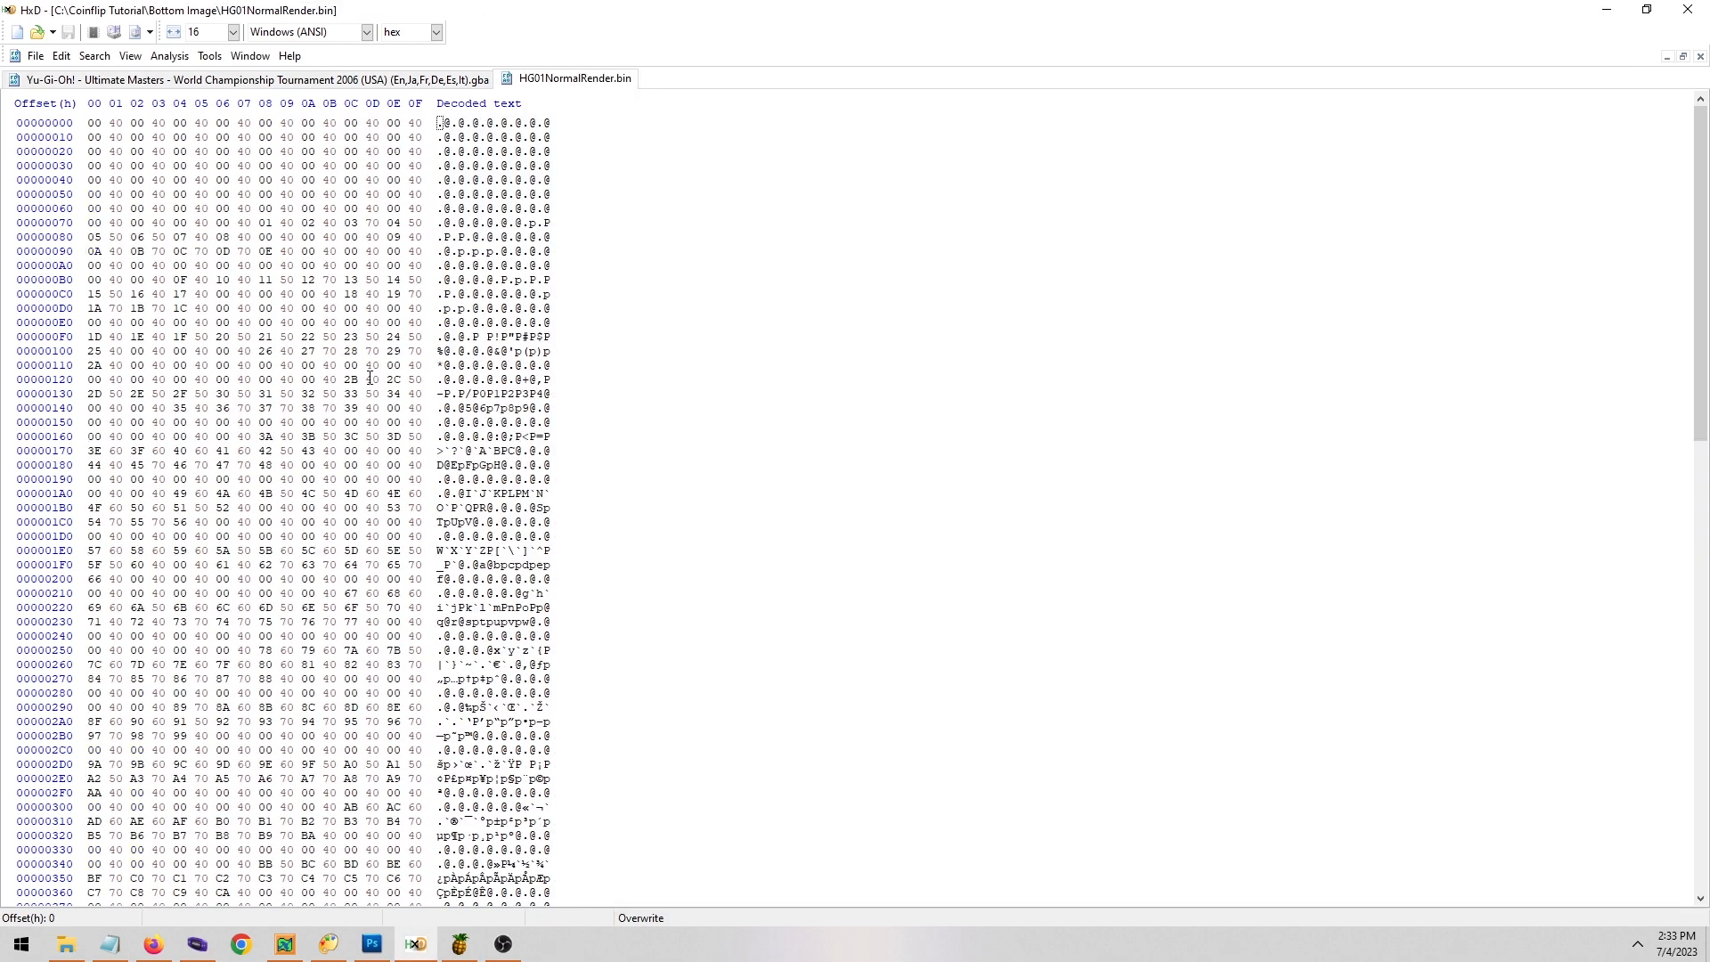
# Copy the Bottom Image Tile Map offset 01B87CFC from the tutorial document and go to that hex offset in the ROM.
pyautogui.click(385, 80)
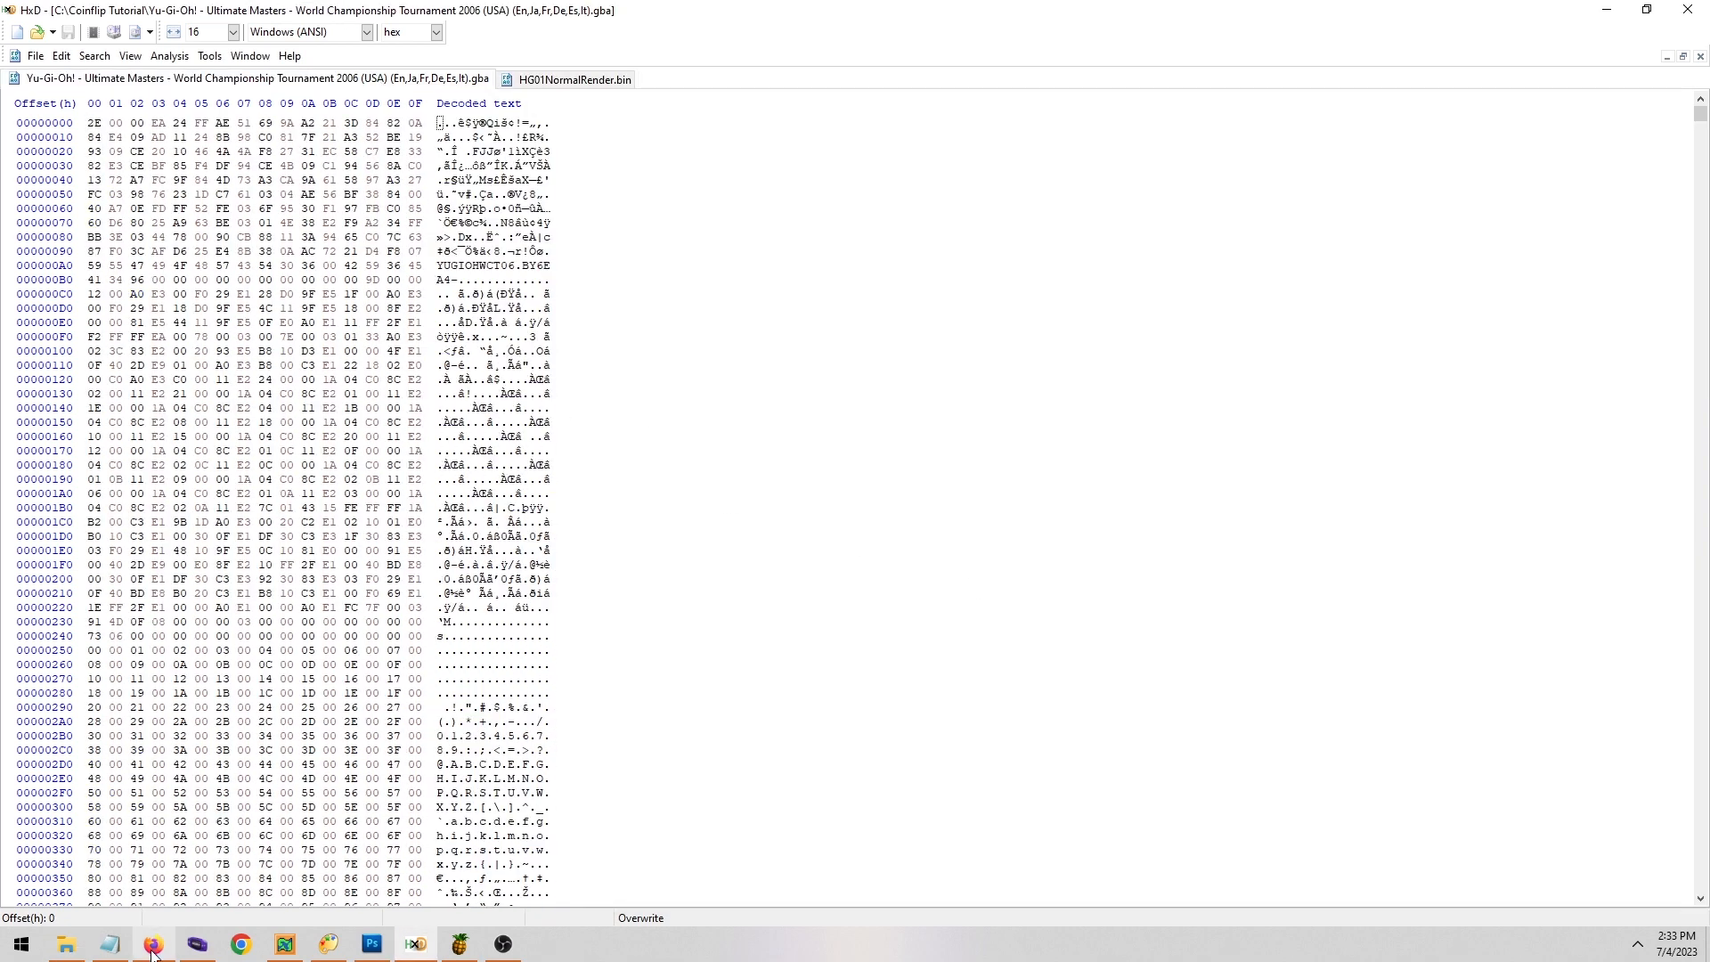
pyautogui.click(153, 944)
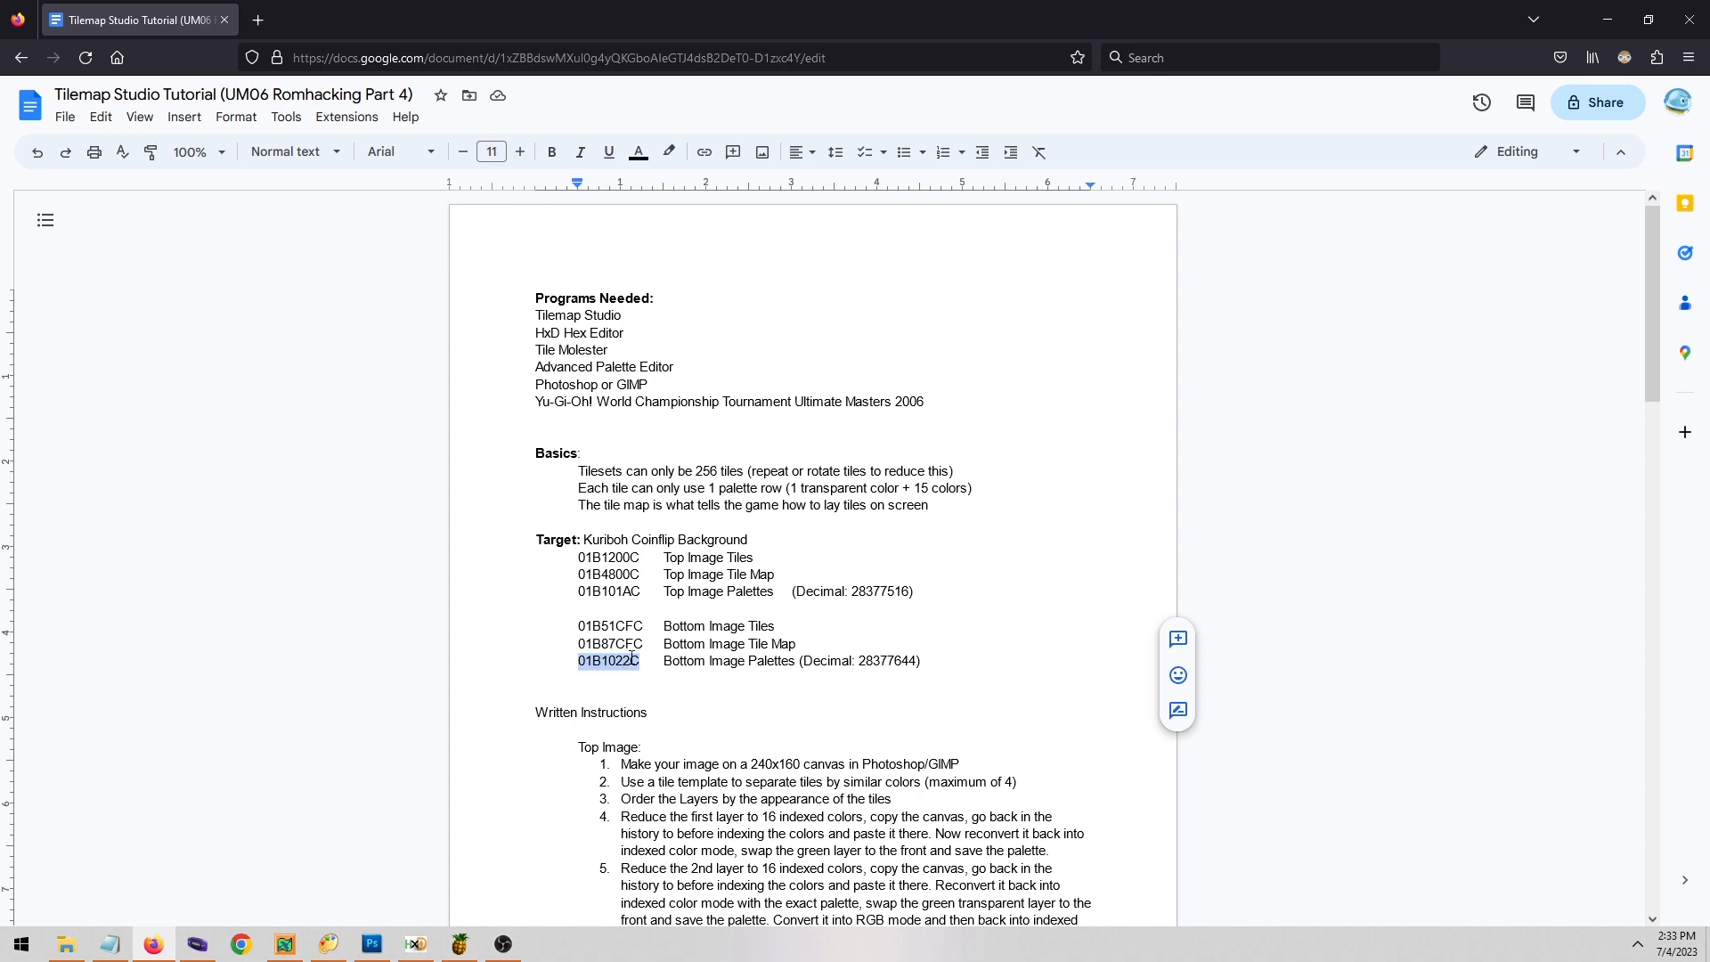
pyautogui.moveTo(643, 644); pyautogui.dragTo(588, 647)
pyautogui.hotkey('ctrl', 'c')
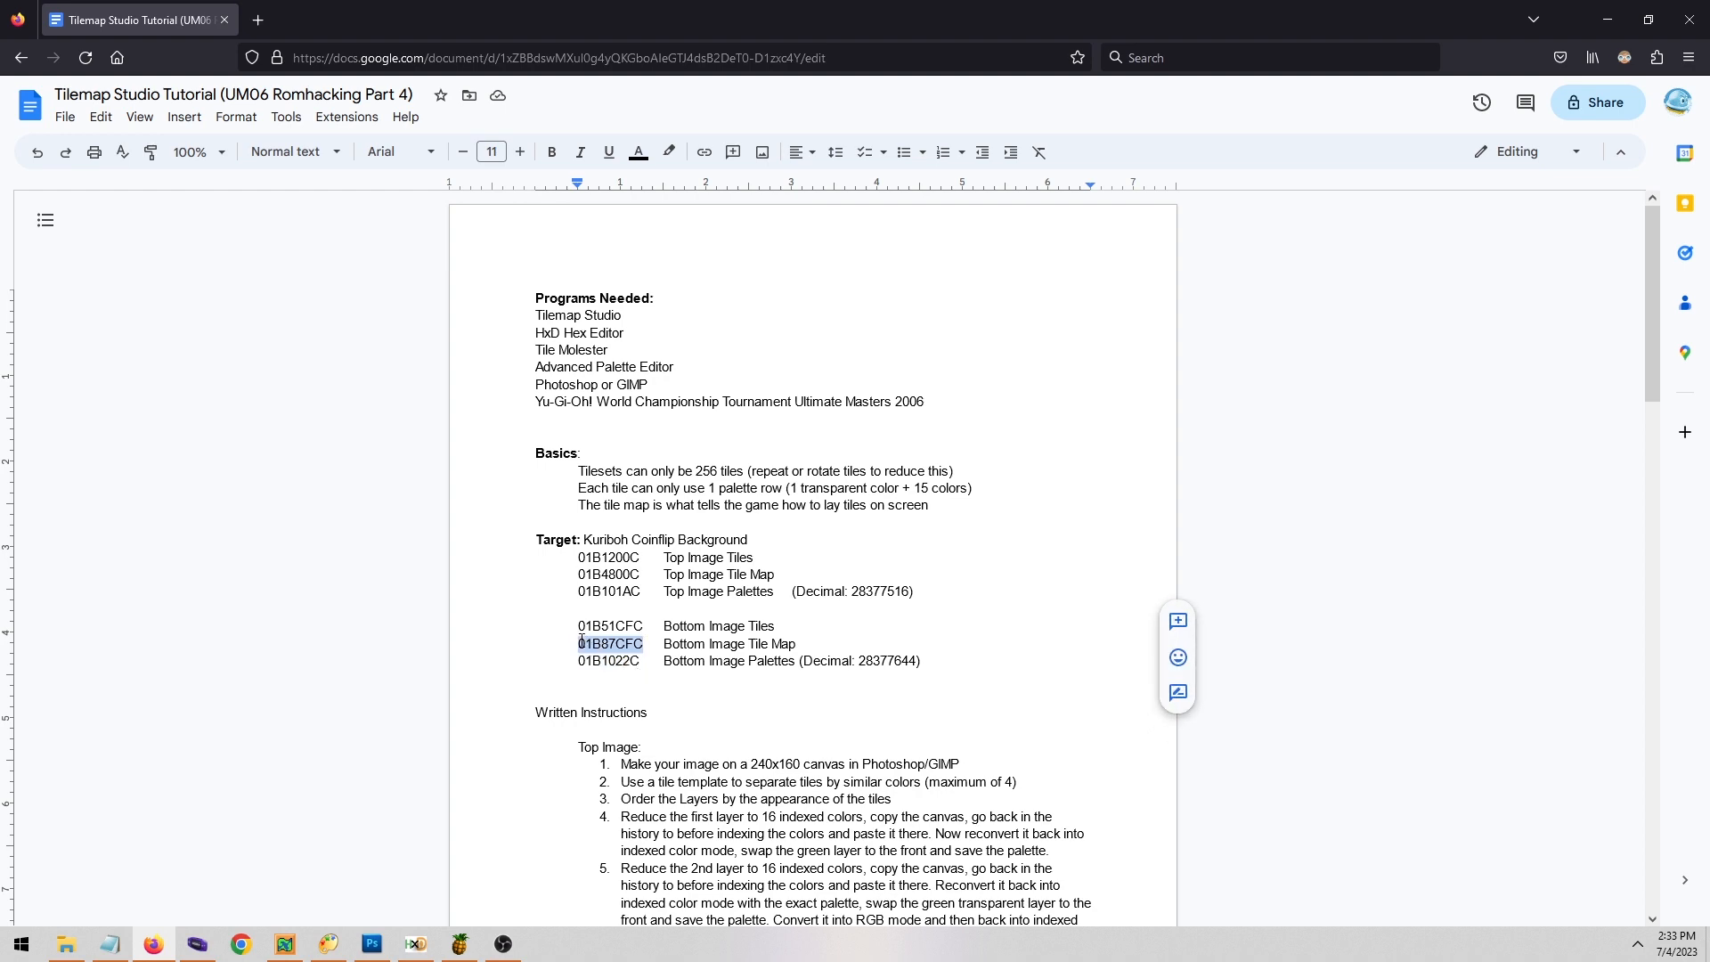
pyautogui.click(415, 944)
pyautogui.hotkey('ctrl', 'g')
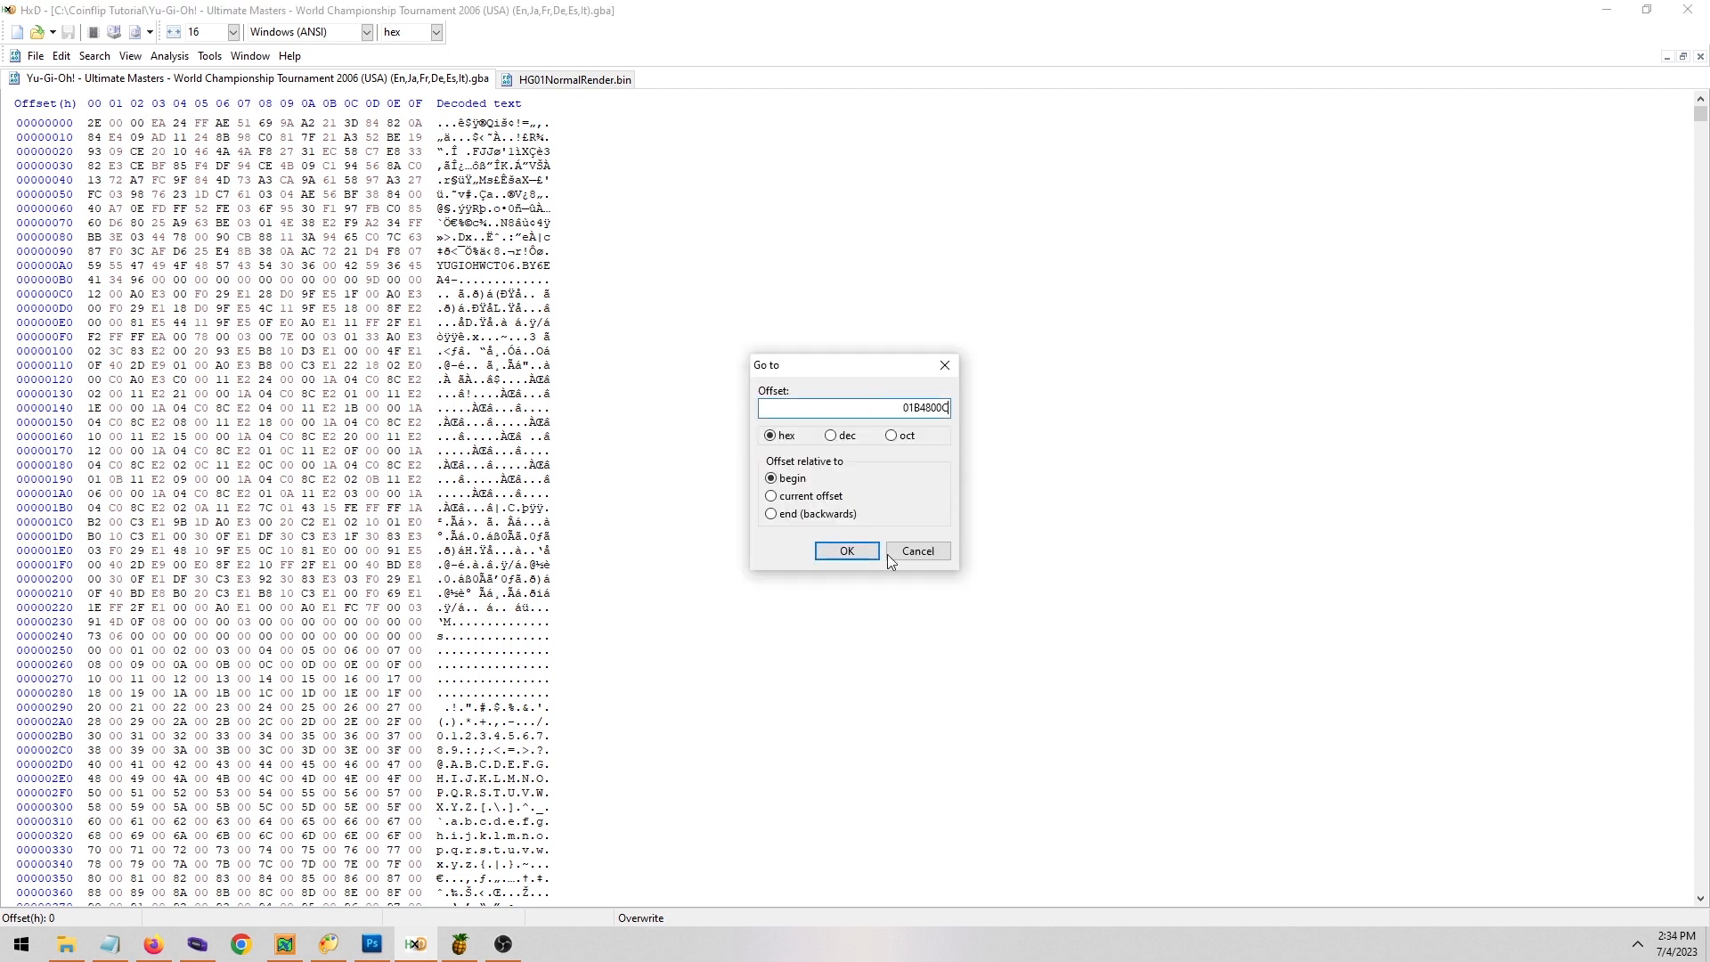
pyautogui.hotkey('ctrl', 'v')
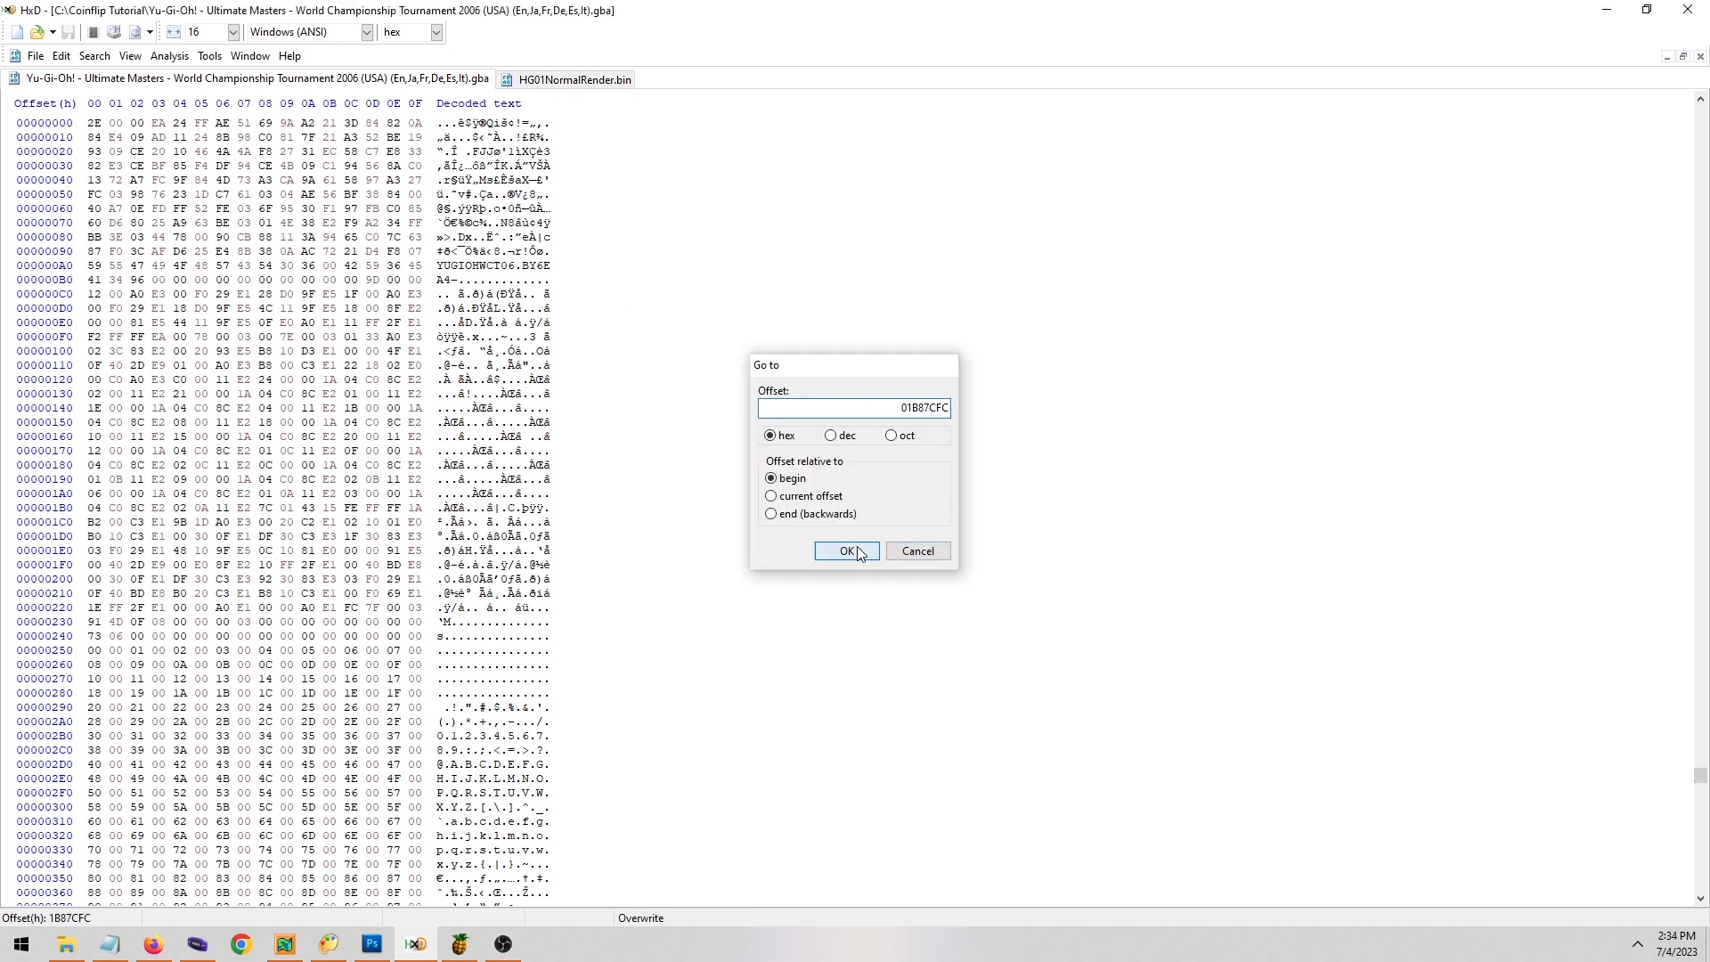
pyautogui.click(848, 551)
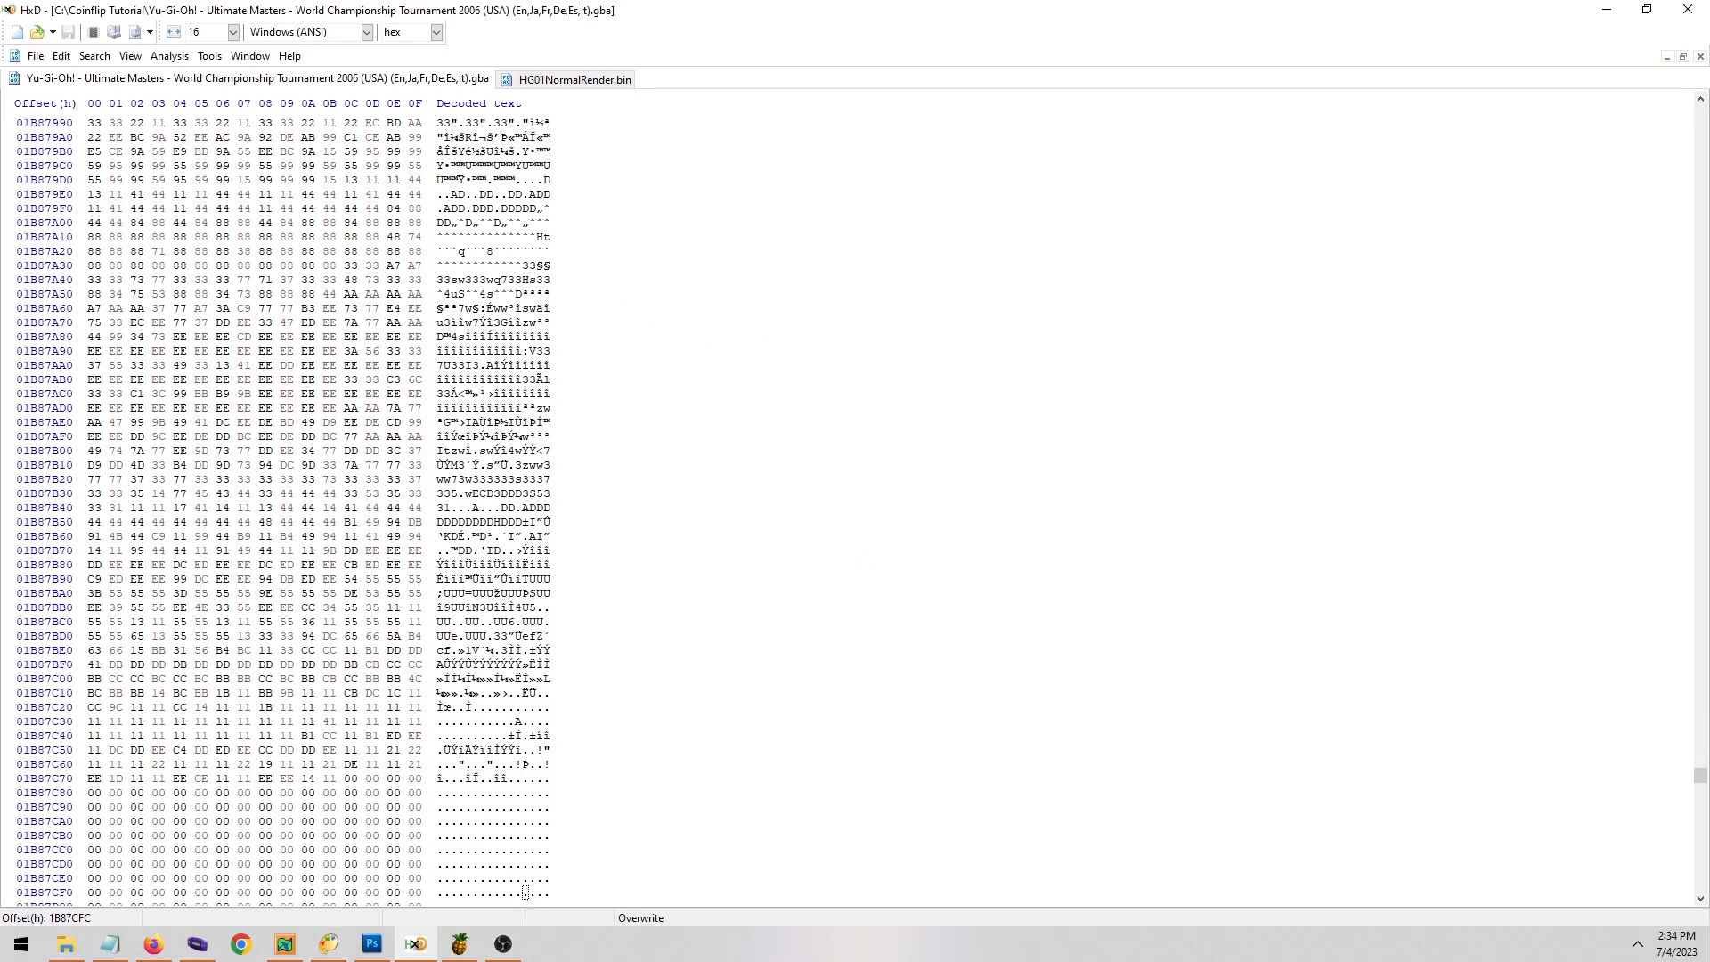
# Copy all bytes of HG01NormalRender.bin, overwrite them into the ROM starting at offset 01B87CFC, and save the ROM.
pyautogui.click(574, 81)
pyautogui.hotkey('ctrl', 'a')
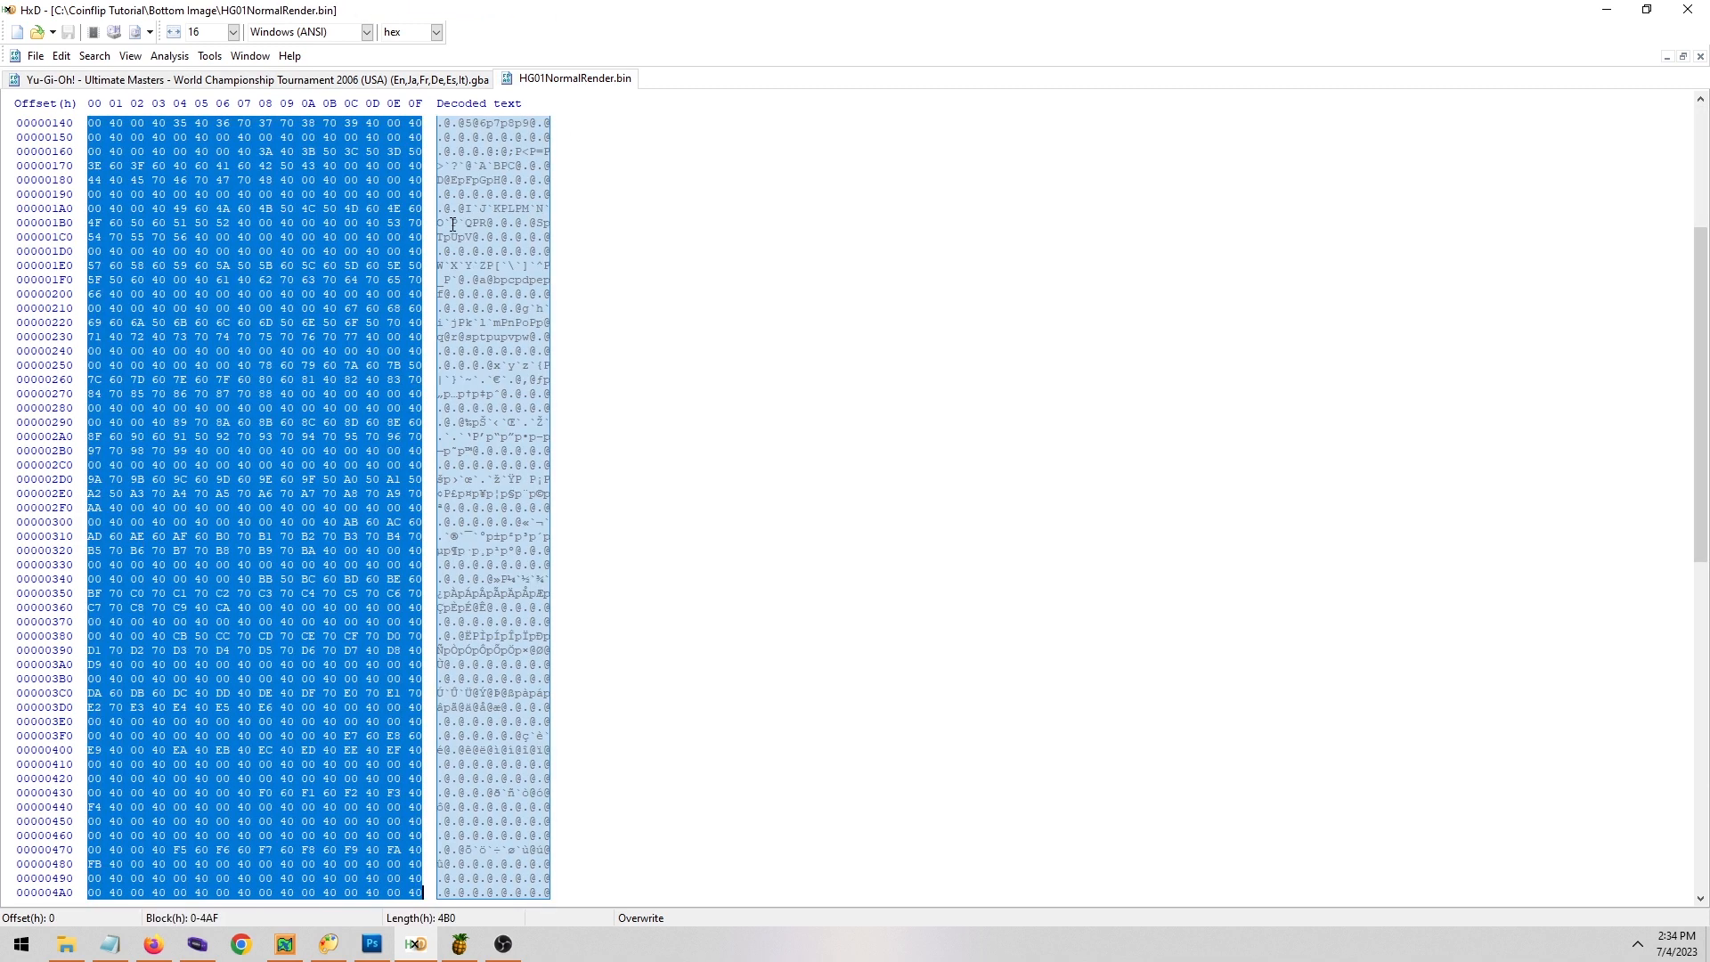
pyautogui.click(340, 82)
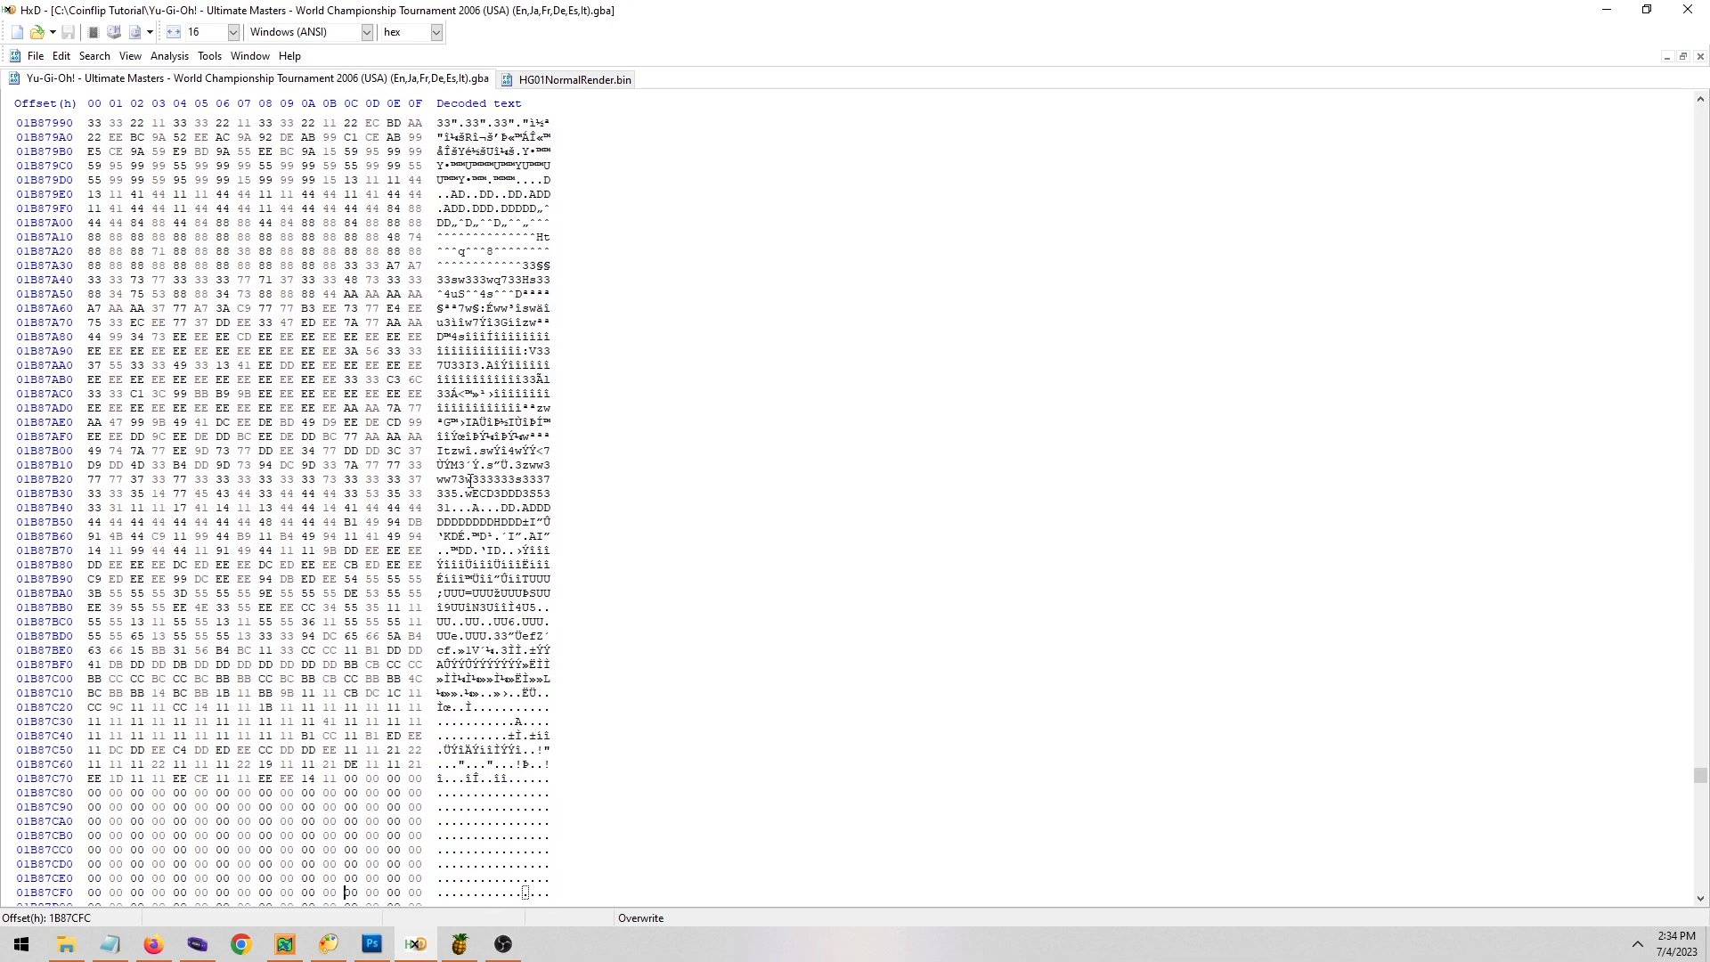
pyautogui.rightClick(345, 893)
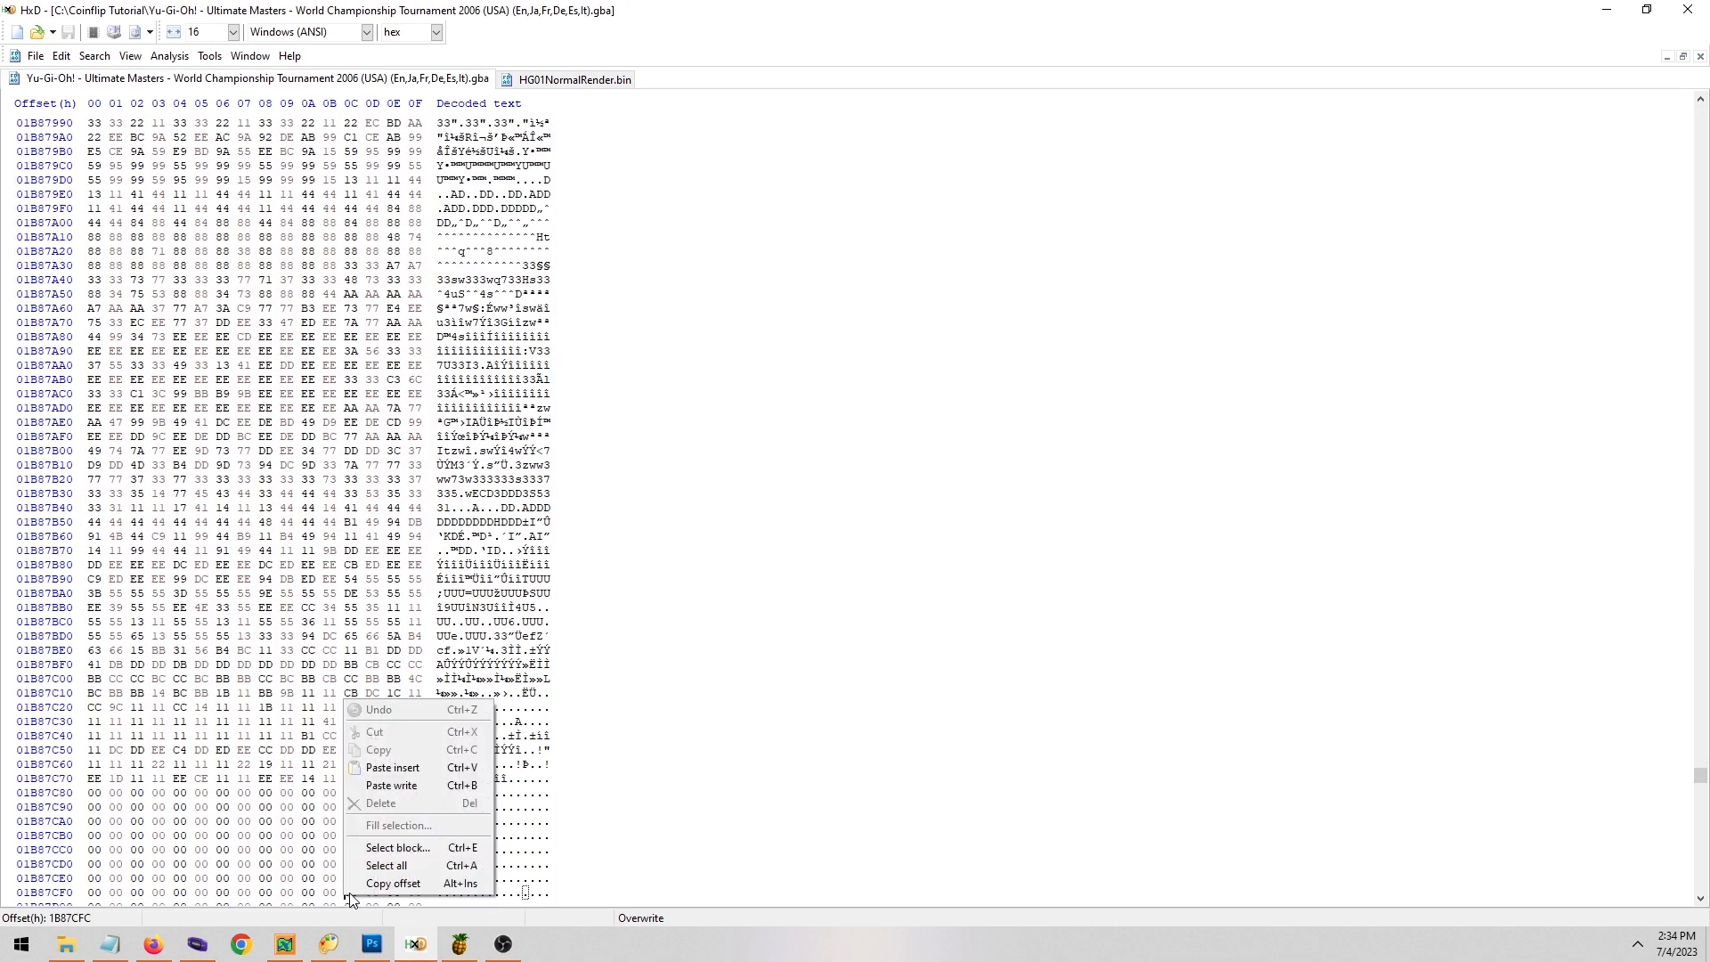
pyautogui.click(417, 790)
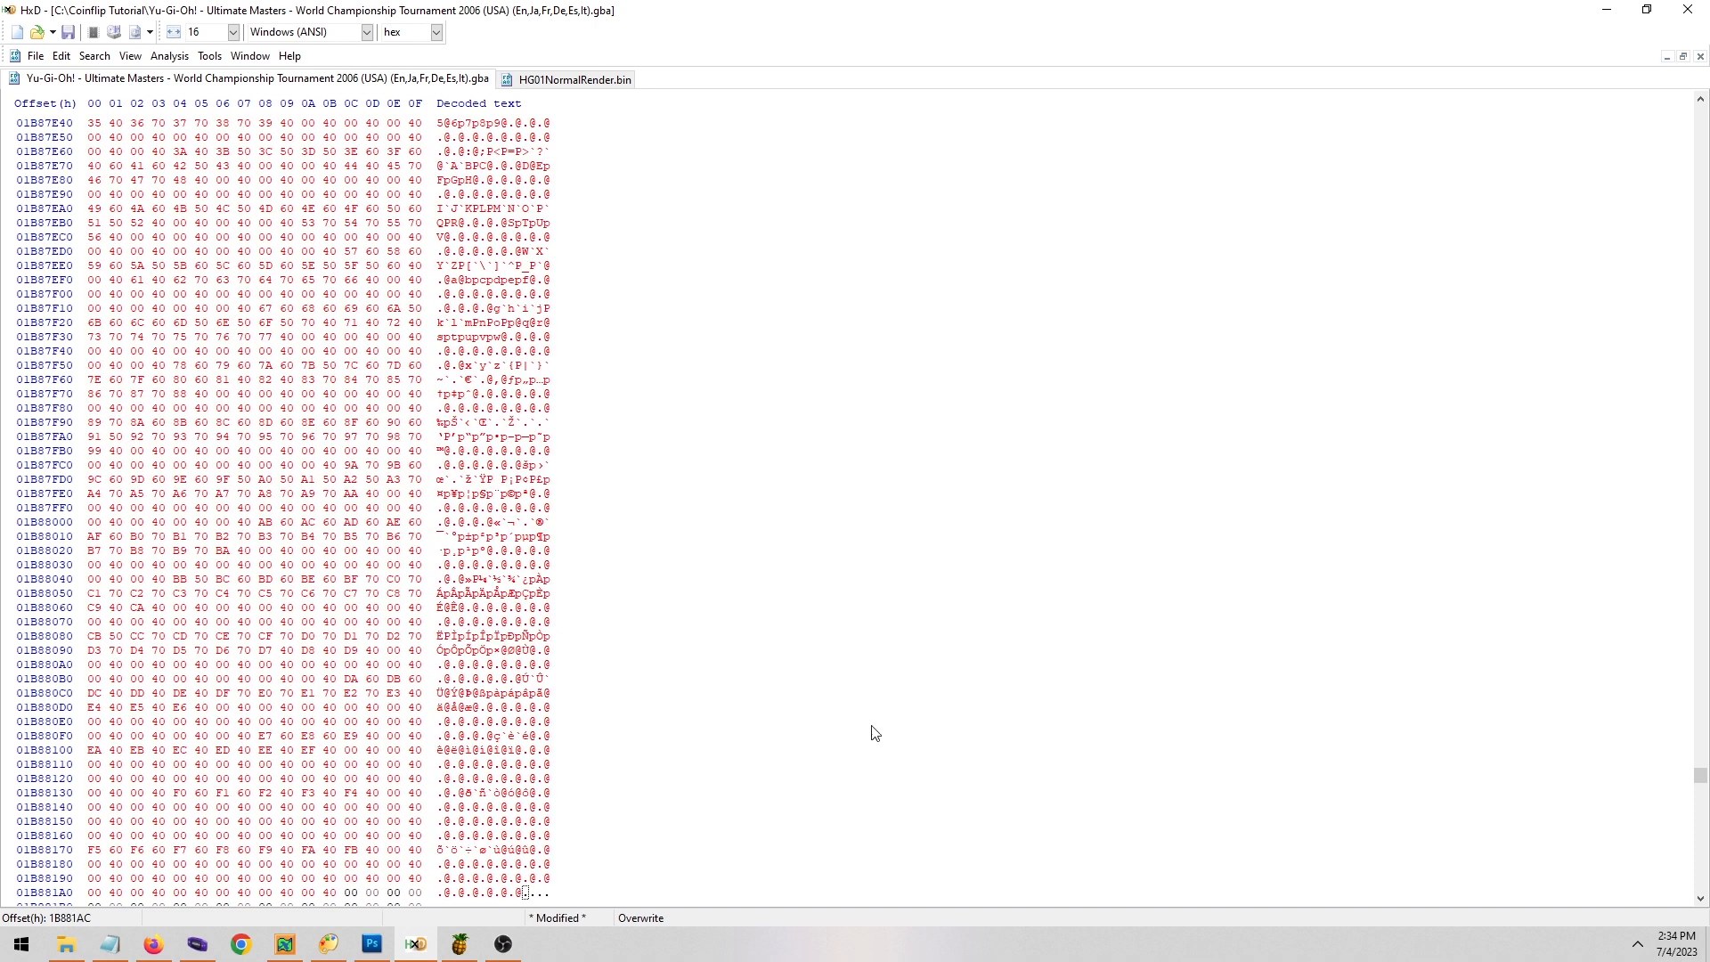
pyautogui.hotkey('ctrl', 's')
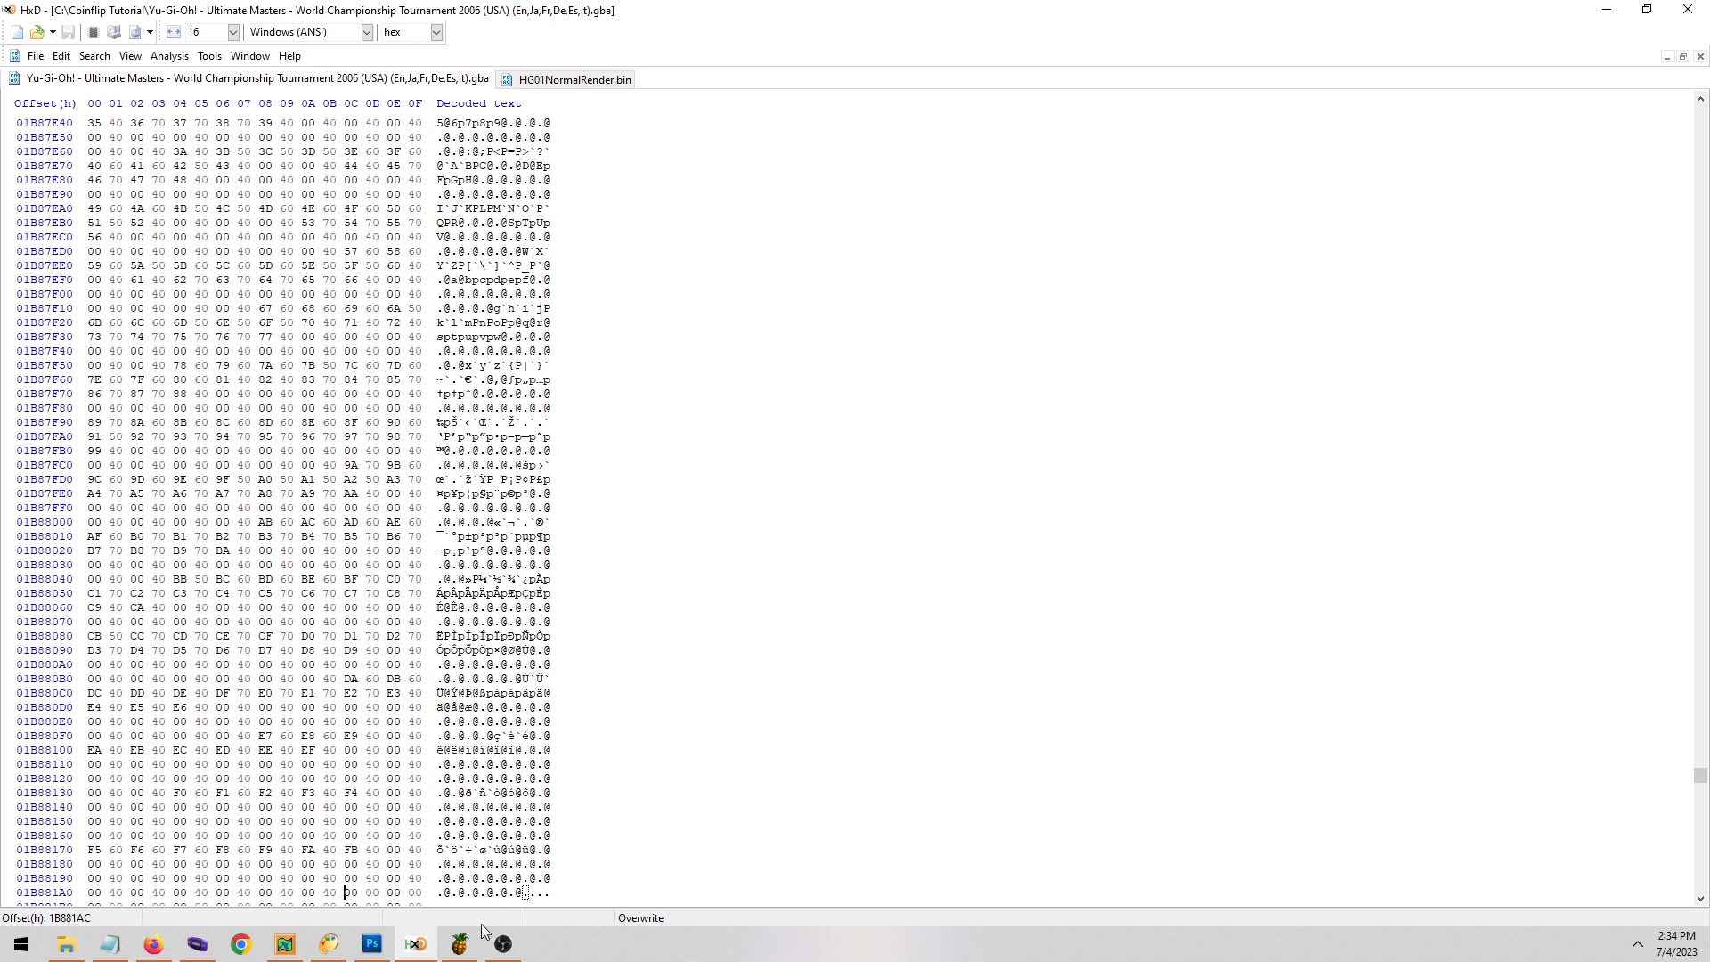
# Switch to Tile Molester and open the Yu-Gi-Oh! Ultimate Masters .gba ROM.
pyautogui.click(460, 944)
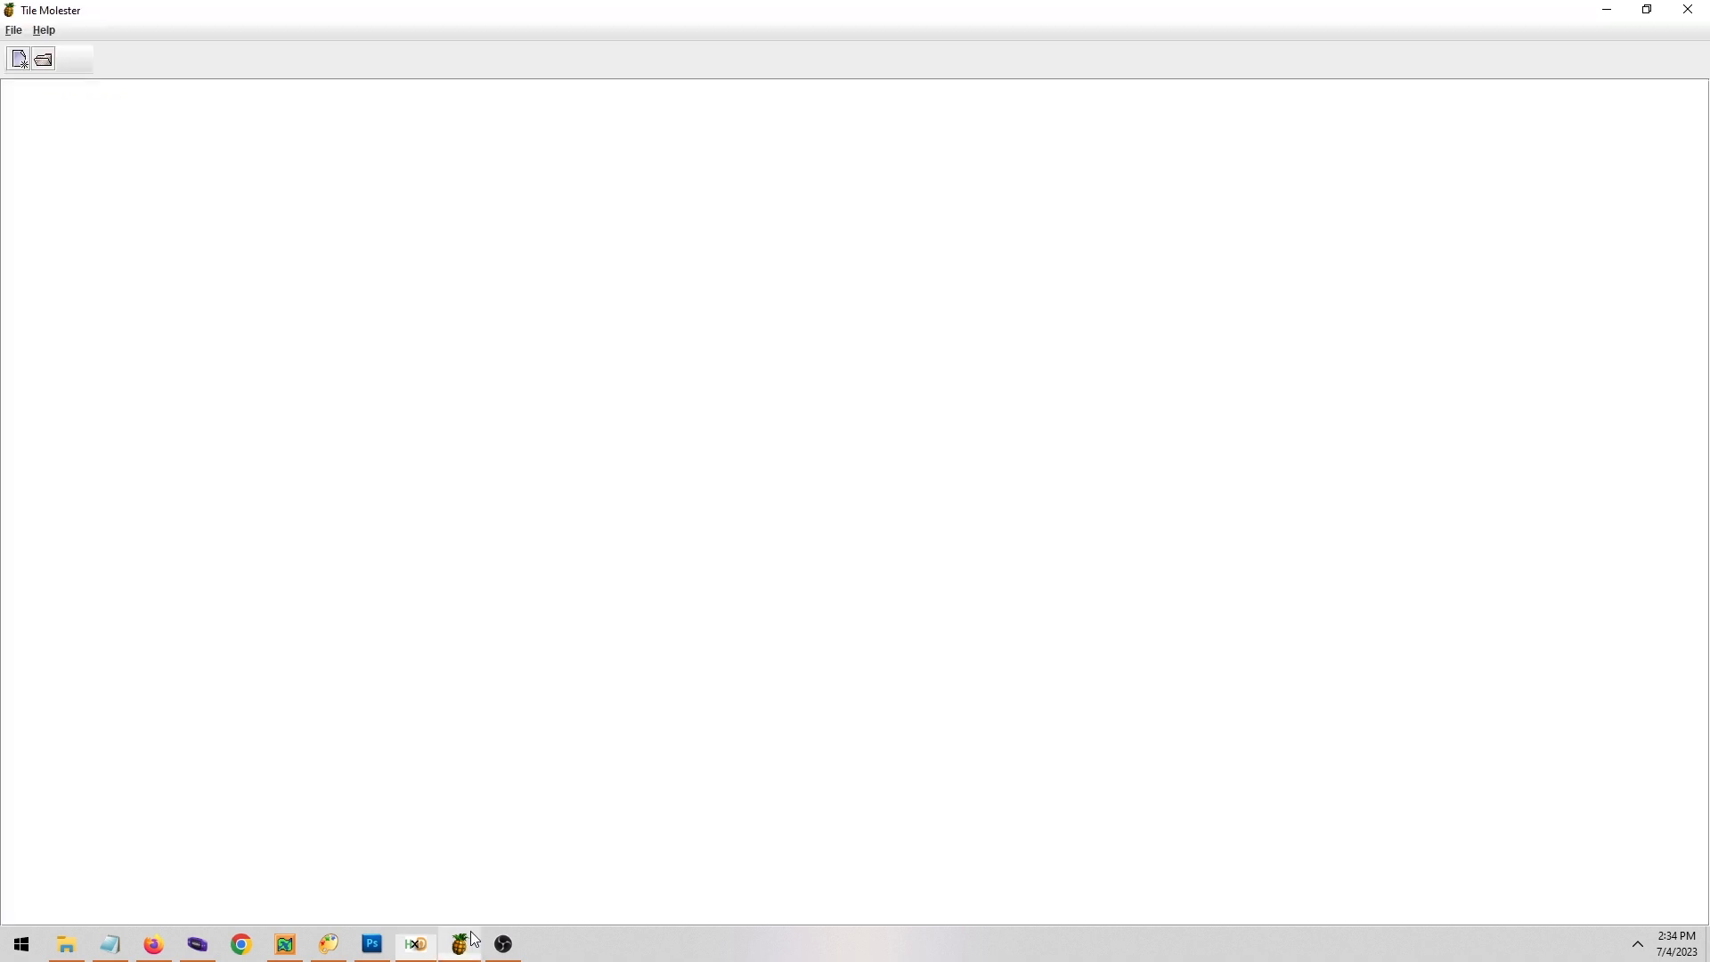
pyautogui.click(13, 30)
pyautogui.click(18, 67)
pyautogui.doubleClick(695, 405)
# Copy the Bottom Image Palettes decimal offset 28377644 from the tutorial document and import the ROM's internal palette from it in Tile Molester.
pyautogui.click(153, 945)
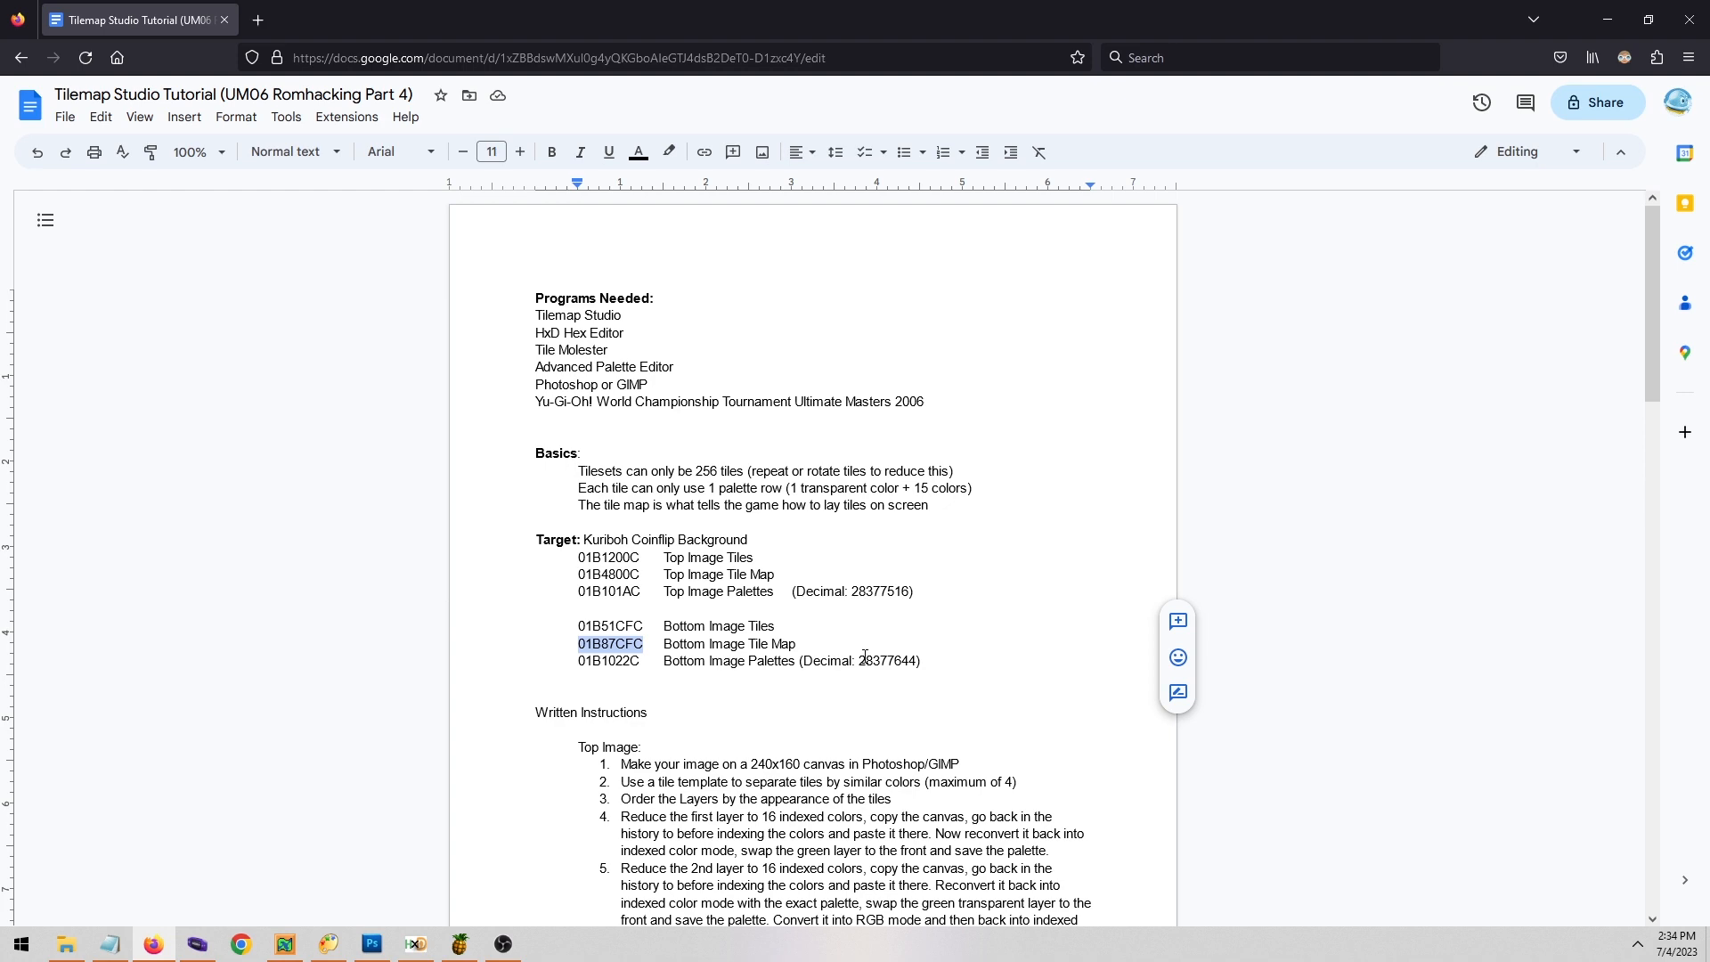
pyautogui.moveTo(859, 660); pyautogui.dragTo(921, 666)
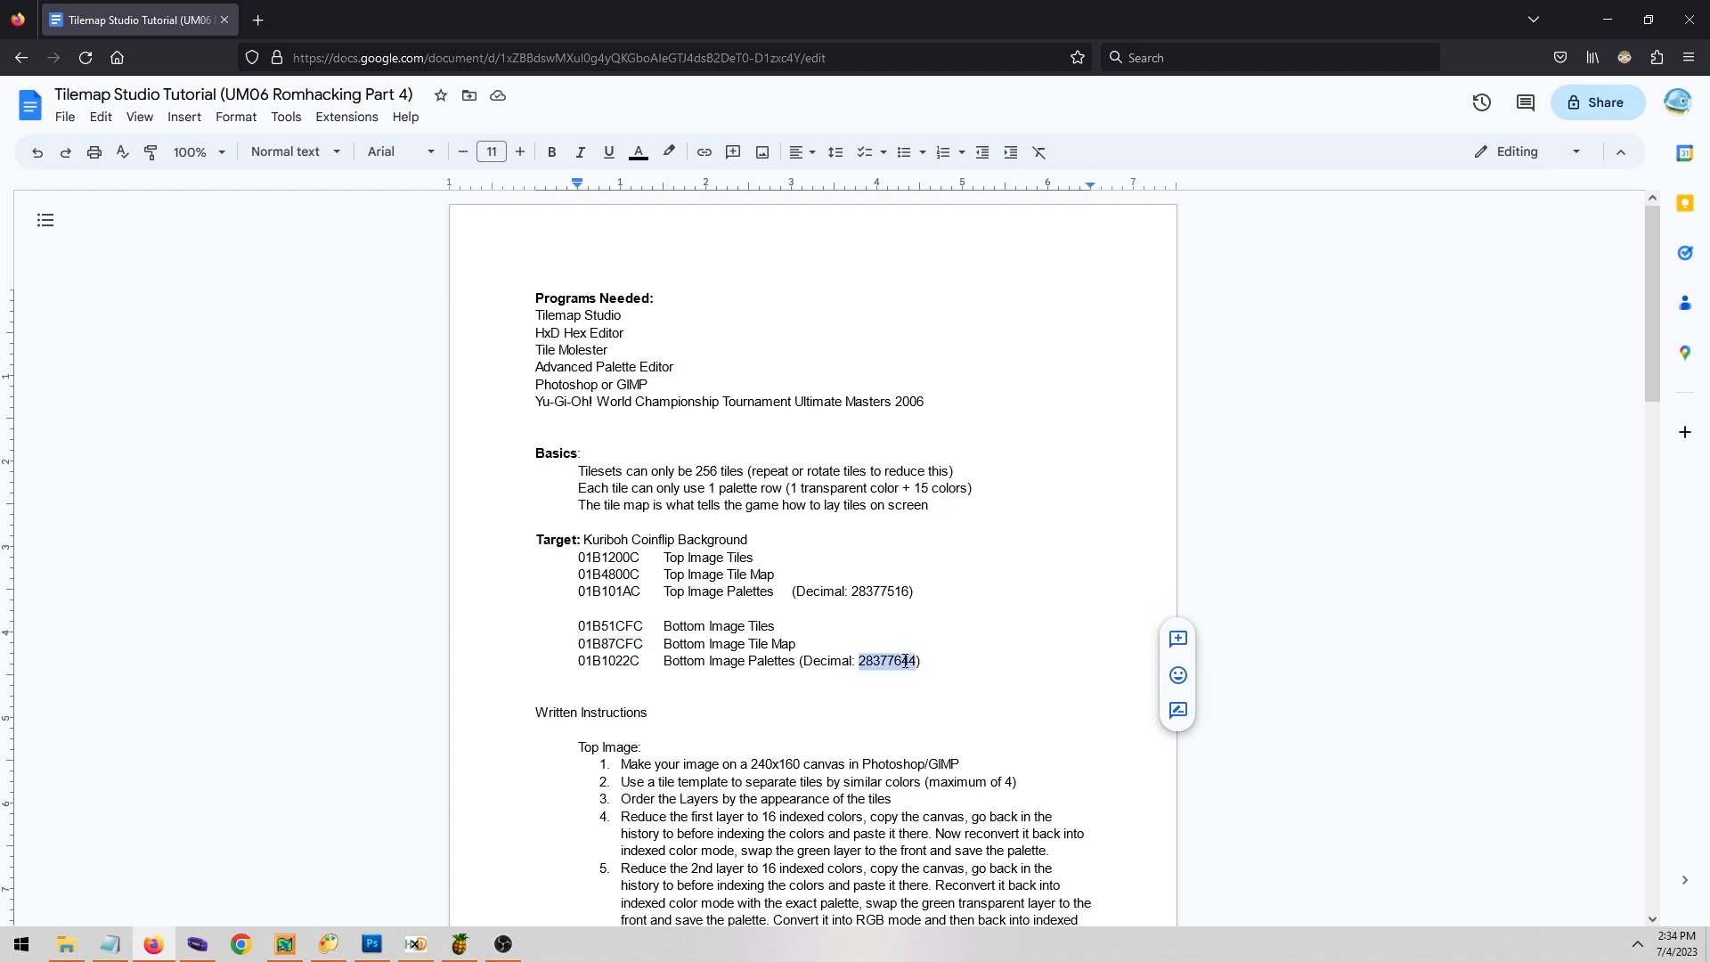
pyautogui.click(459, 944)
pyautogui.click(175, 34)
pyautogui.moveTo(212, 29)
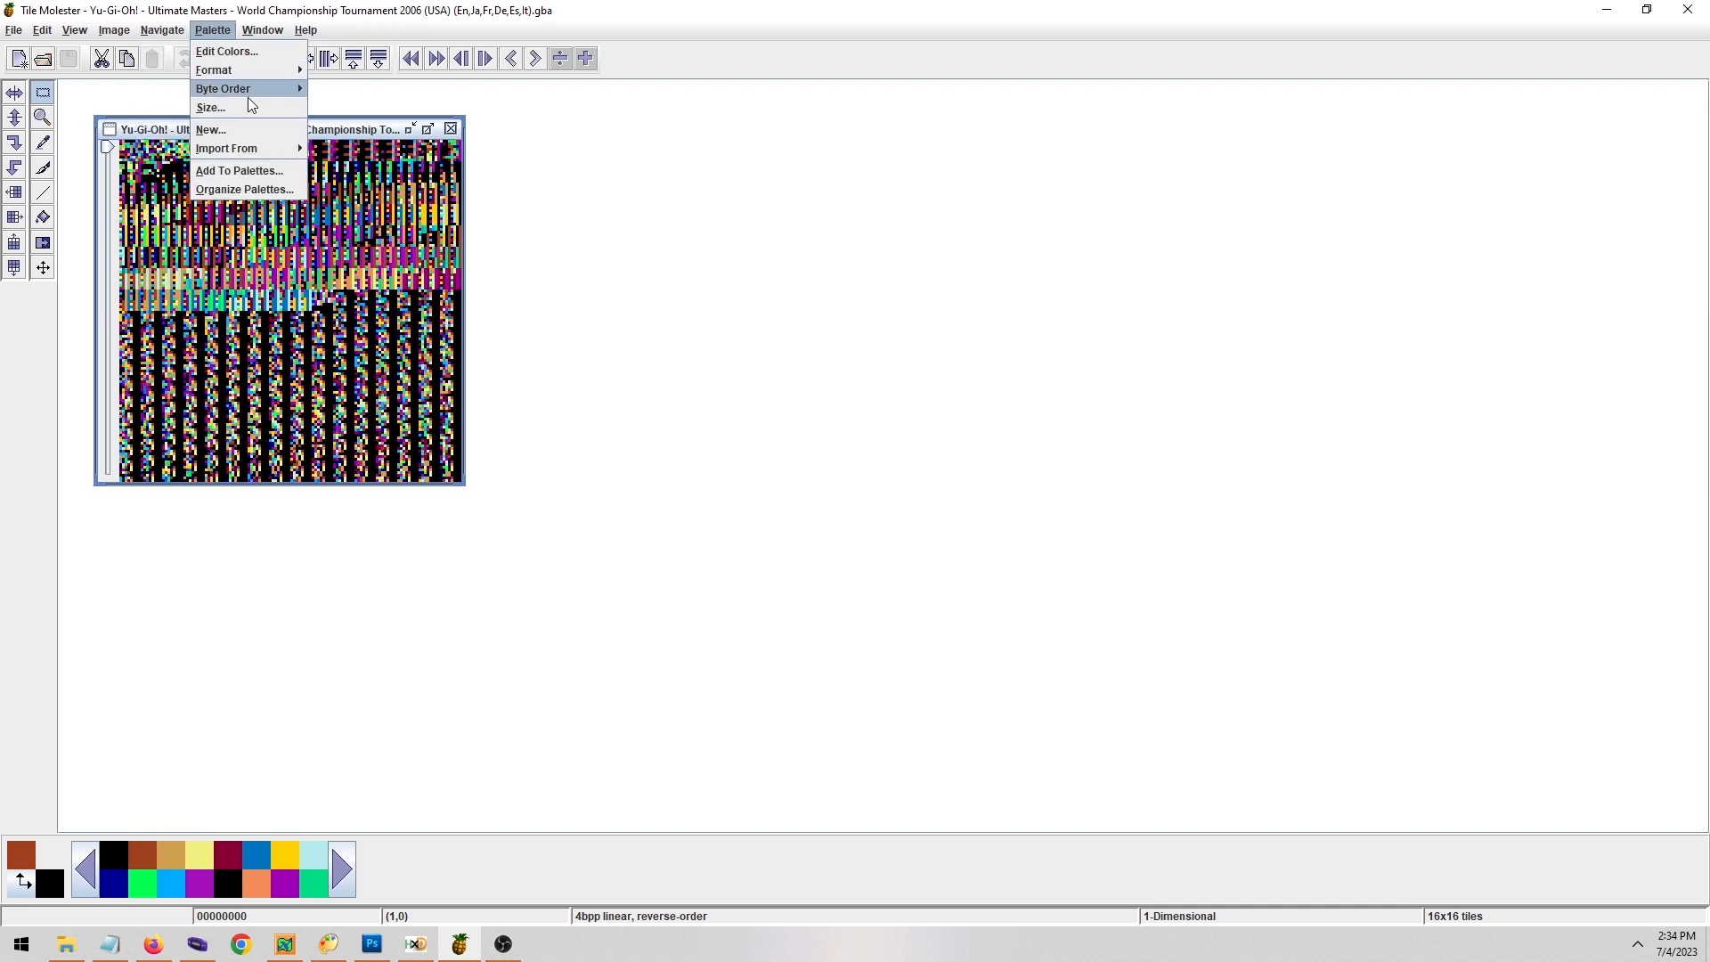
pyautogui.click(330, 148)
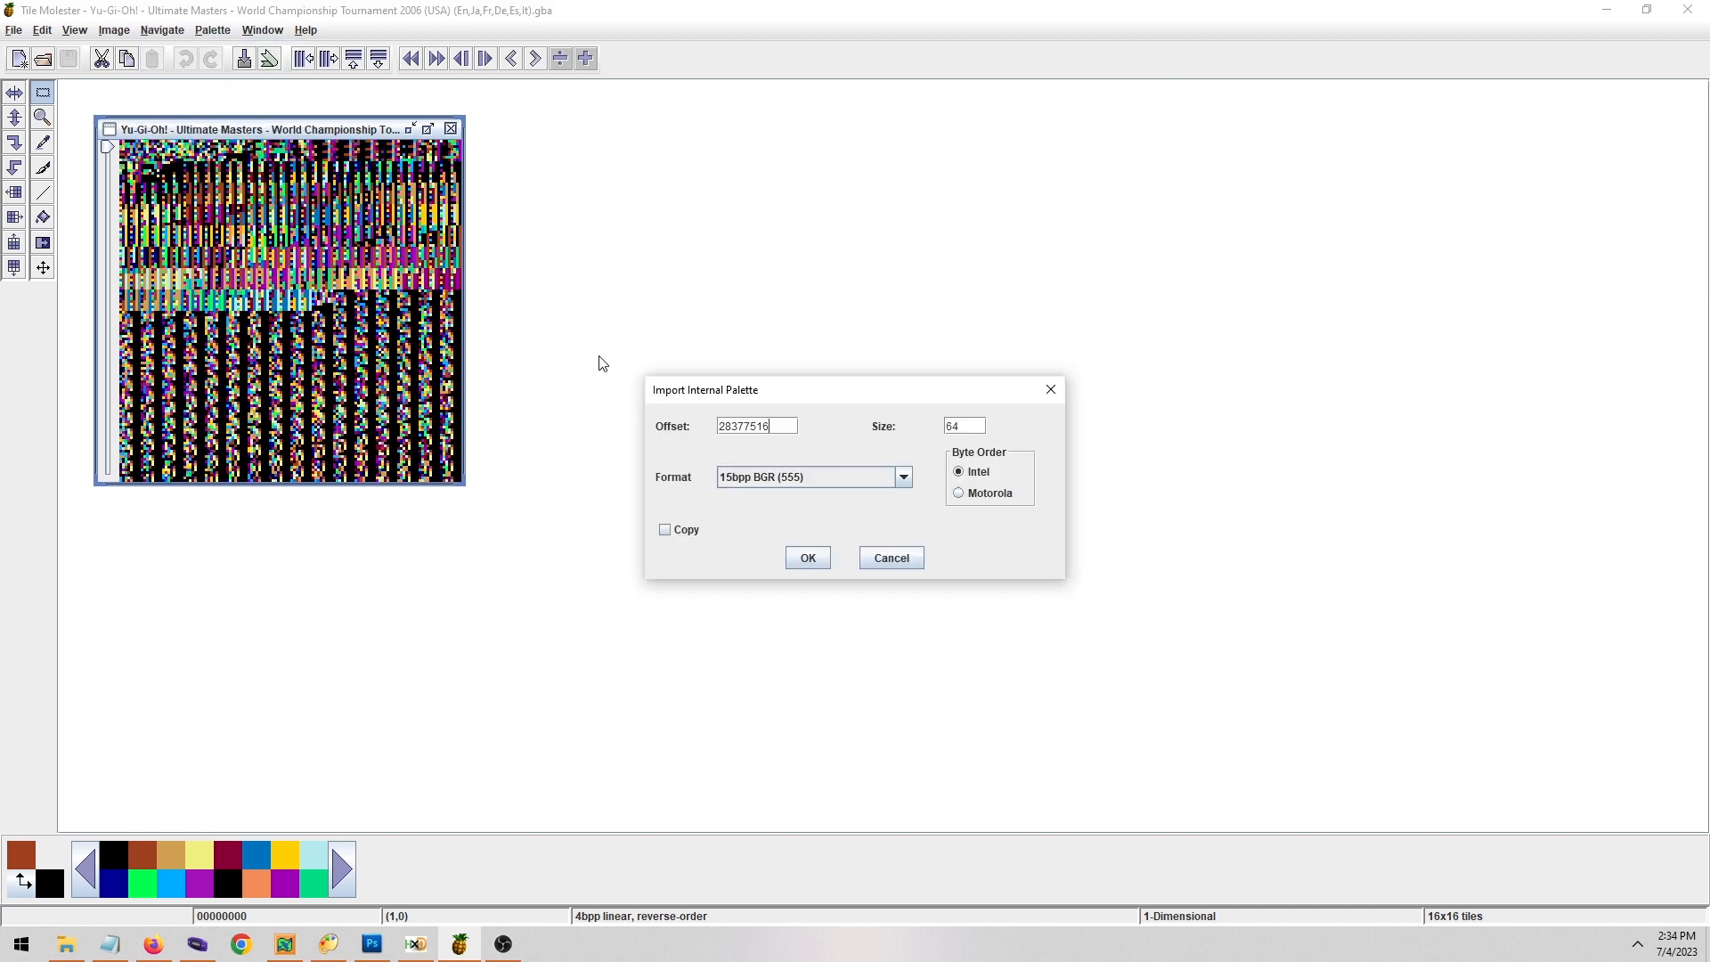
pyautogui.moveTo(768, 427); pyautogui.dragTo(482, 420)
pyautogui.click(807, 559)
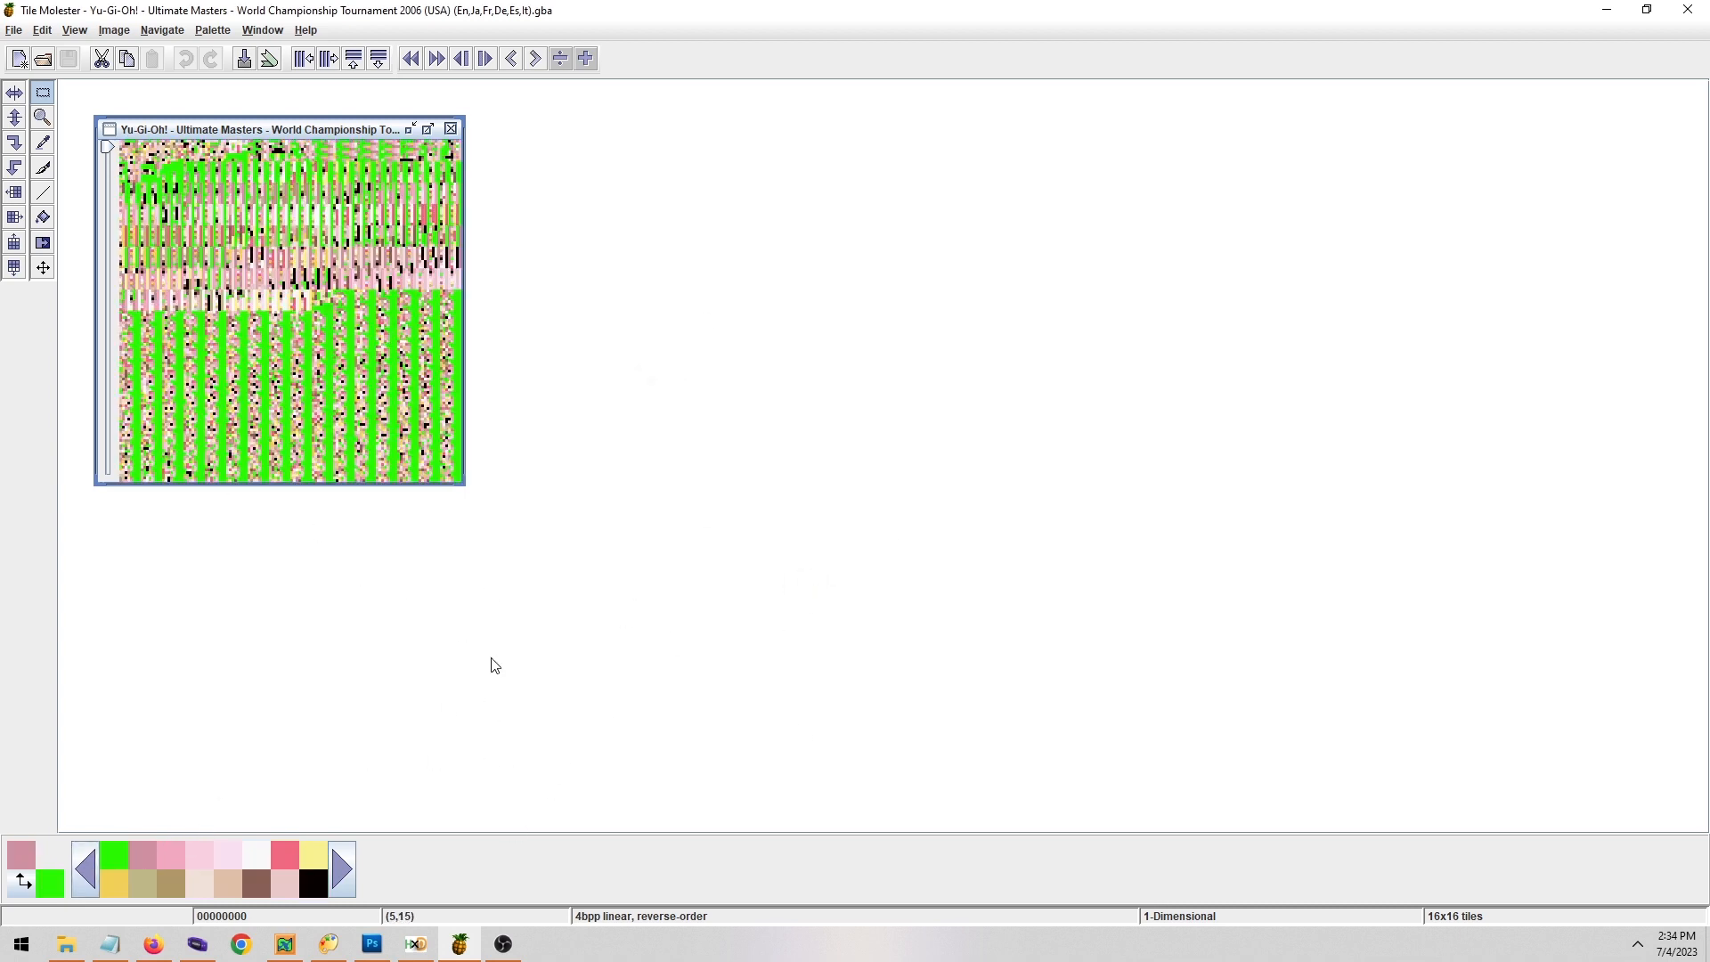
# Copy the Bottom Image Tiles offset 01B51CFC from the tutorial document and go to that absolute hex offset in Tile Molester.
pyautogui.click(154, 944)
pyautogui.doubleClick(623, 626)
pyautogui.hotkey('ctrl', 'c')
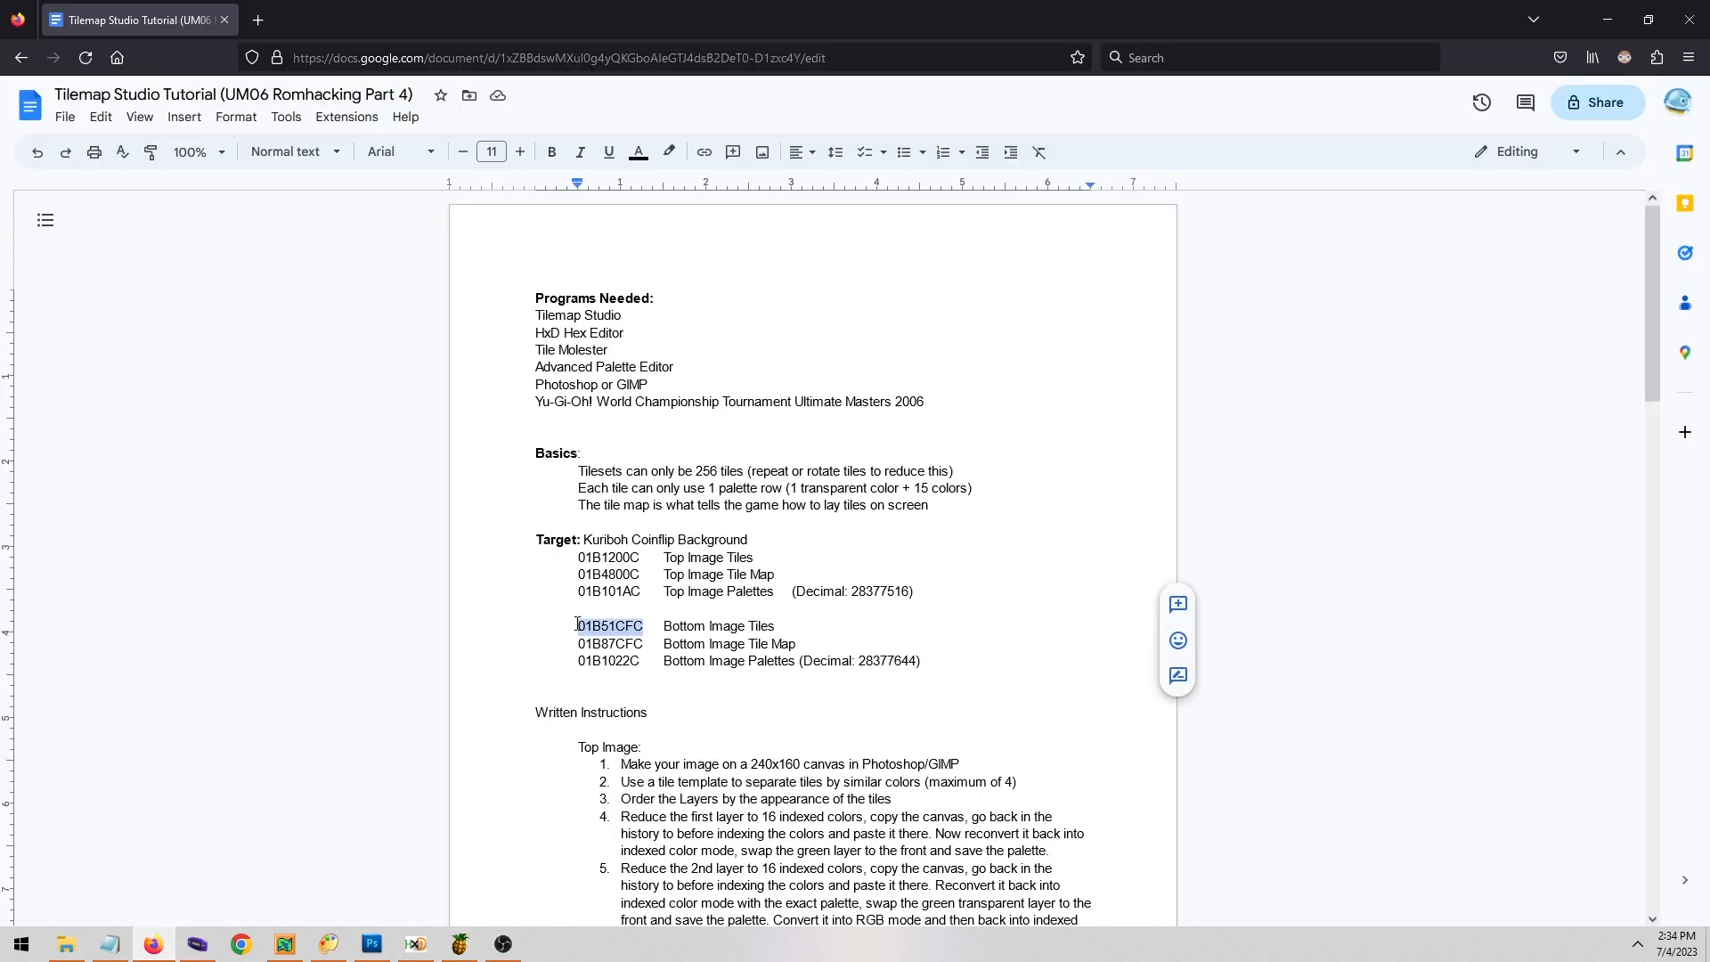
pyautogui.click(470, 944)
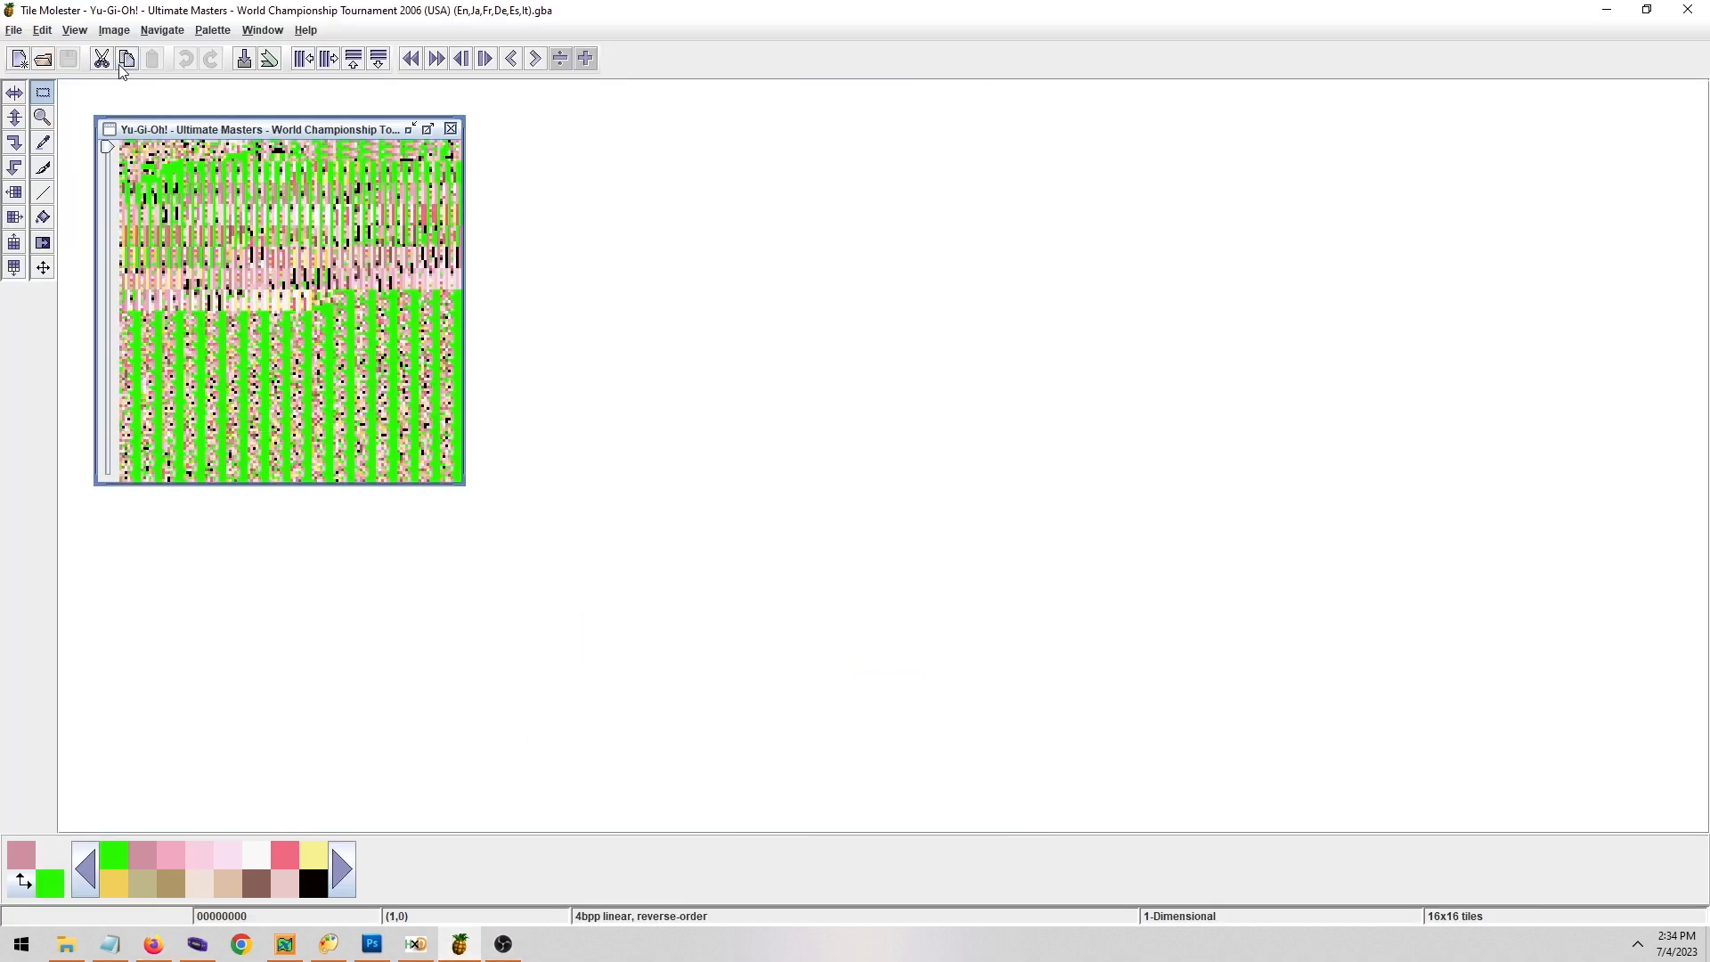
pyautogui.click(165, 32)
pyautogui.click(175, 52)
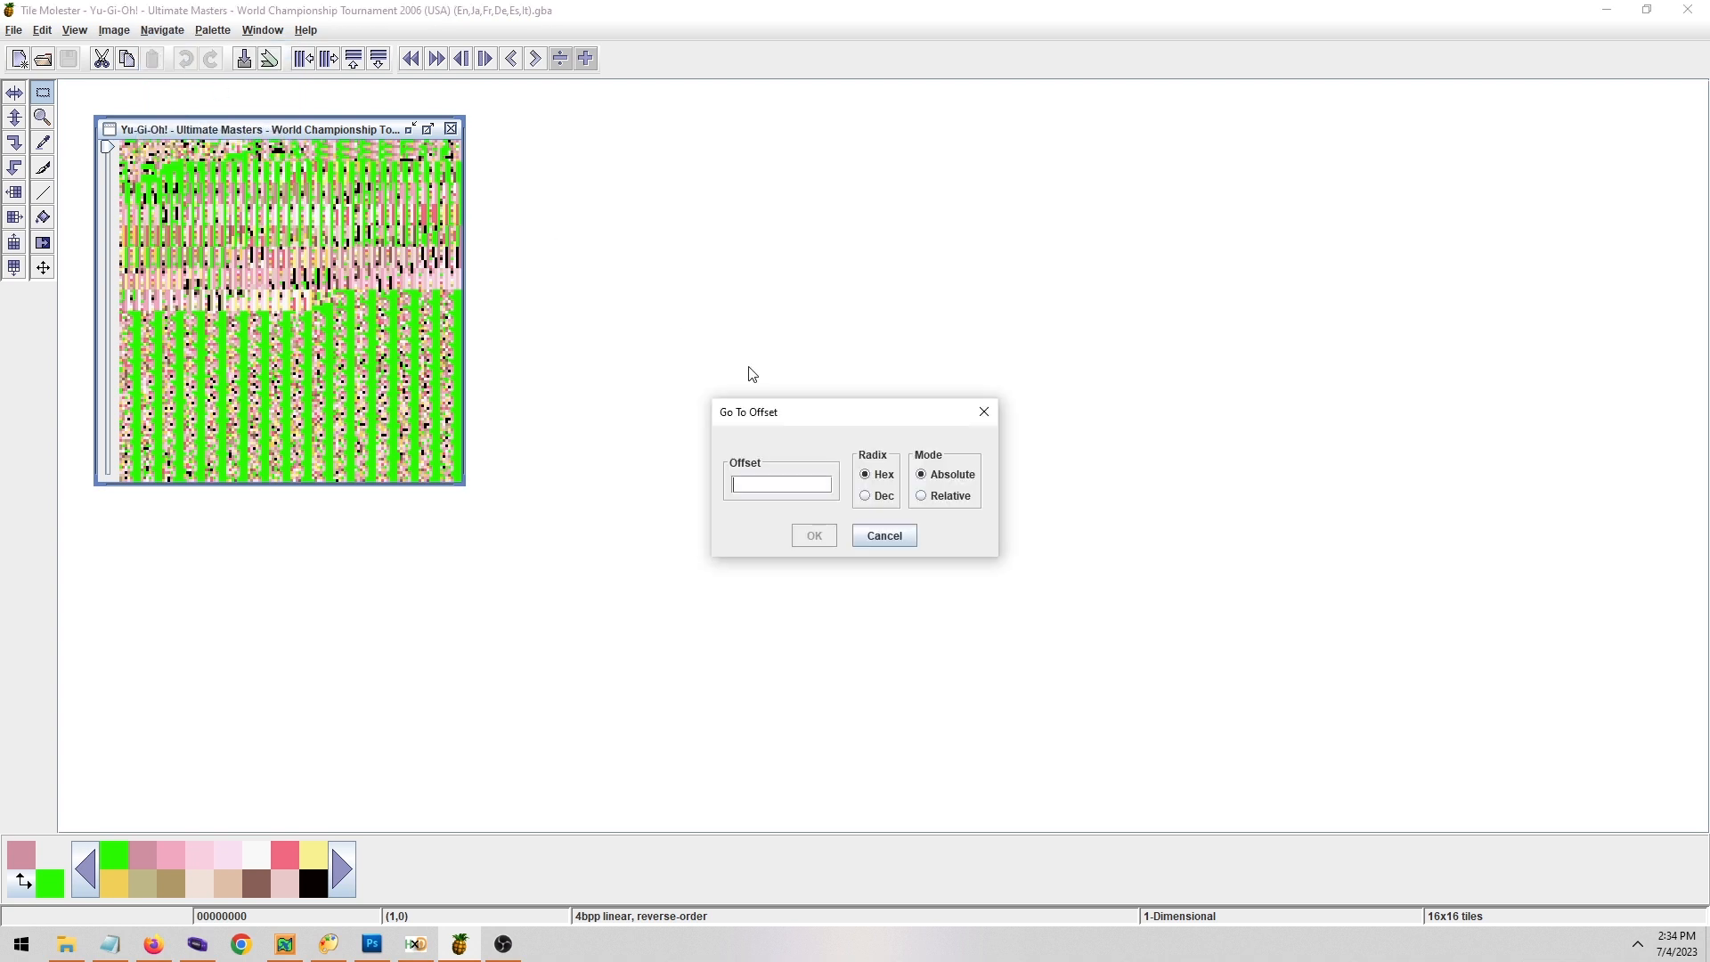
pyautogui.hotkey('ctrl', 'v')
pyautogui.click(813, 535)
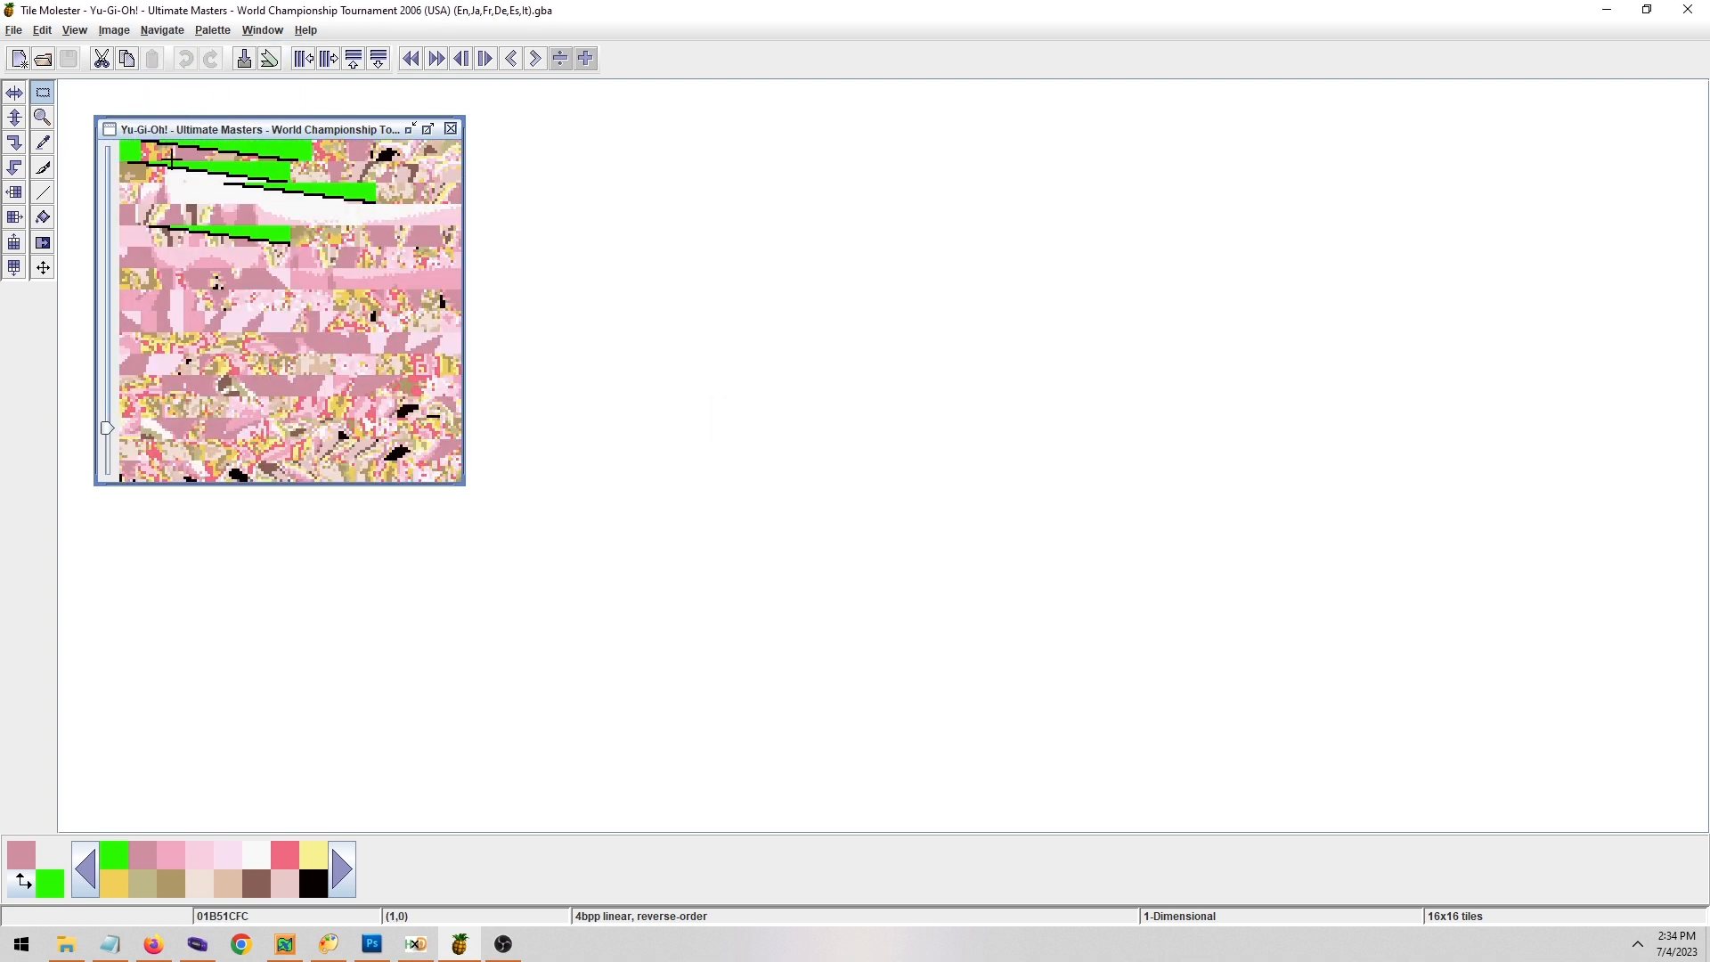
# Paste the tiles from HG02ScuffedRender.png in the Bottom Image folder at the current offset.
pyautogui.click(41, 29)
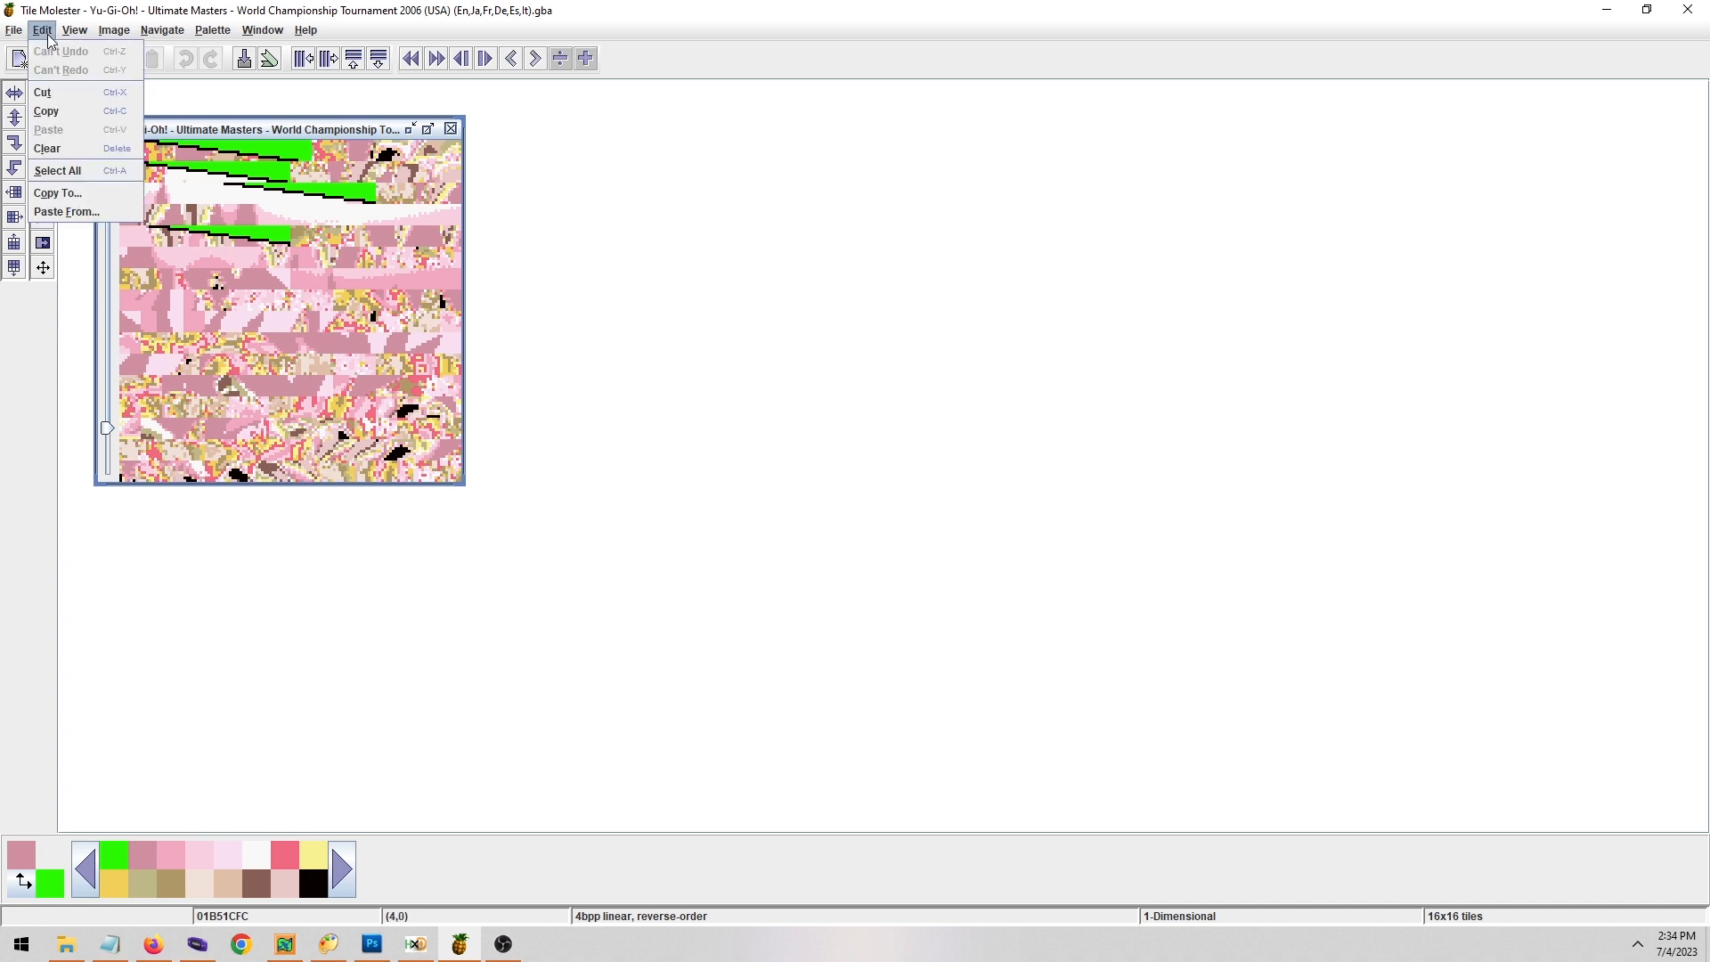
pyautogui.click(67, 212)
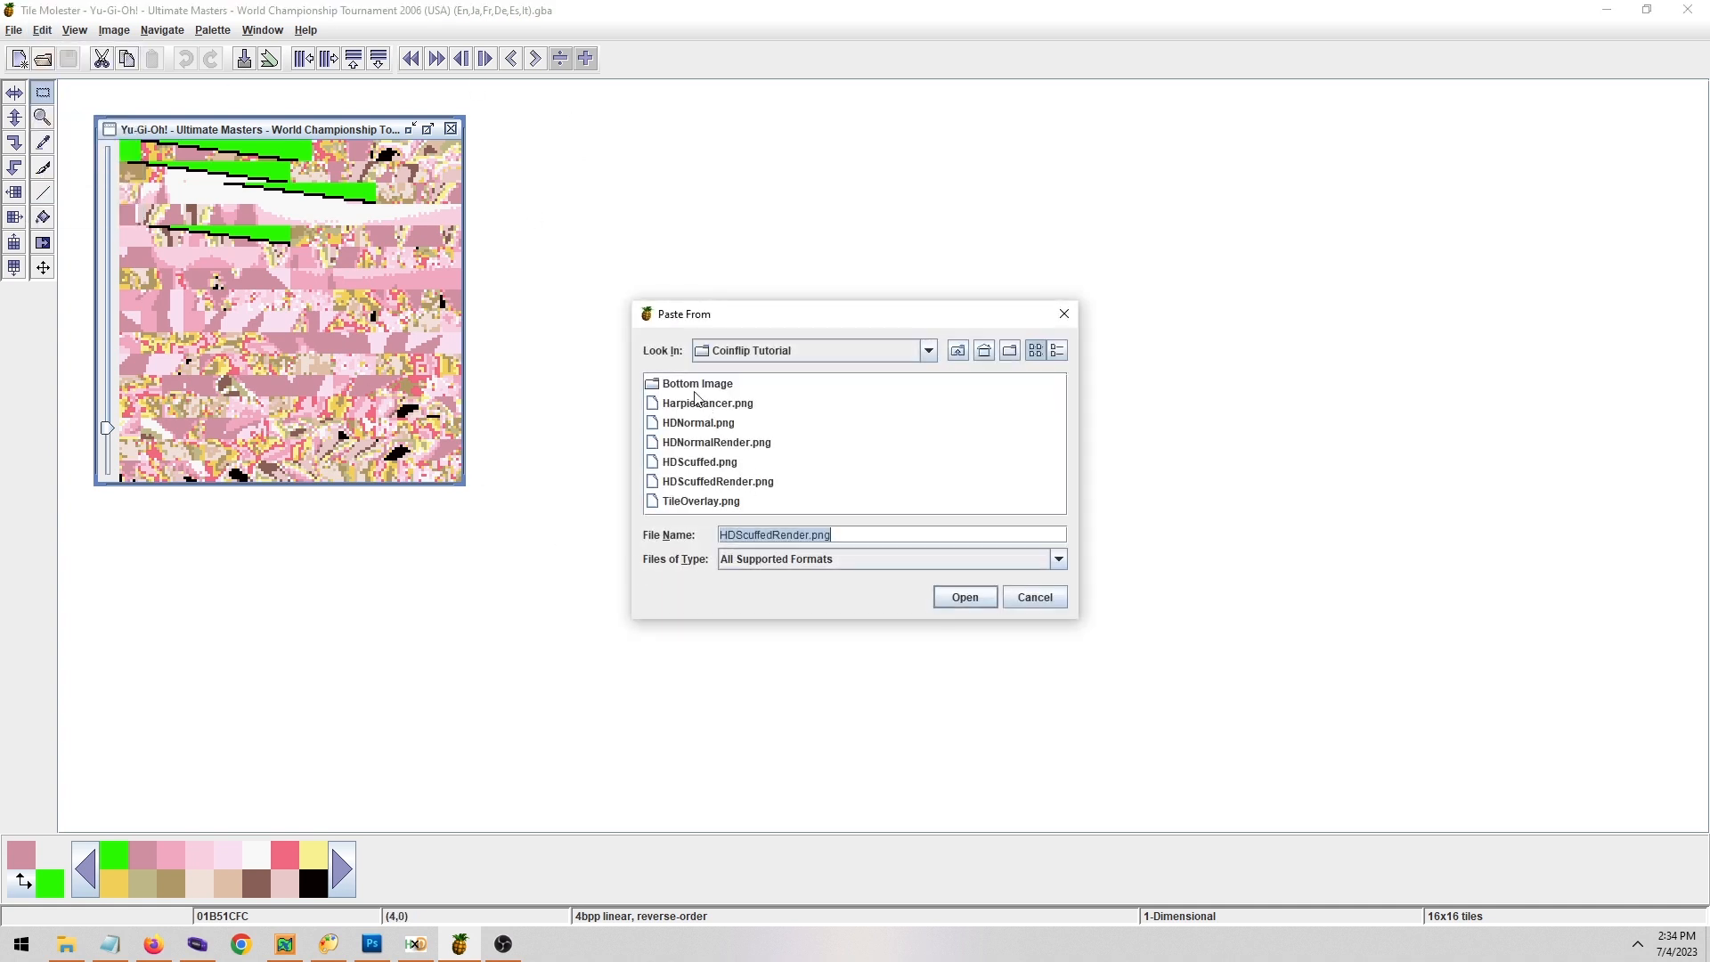
pyautogui.doubleClick(690, 387)
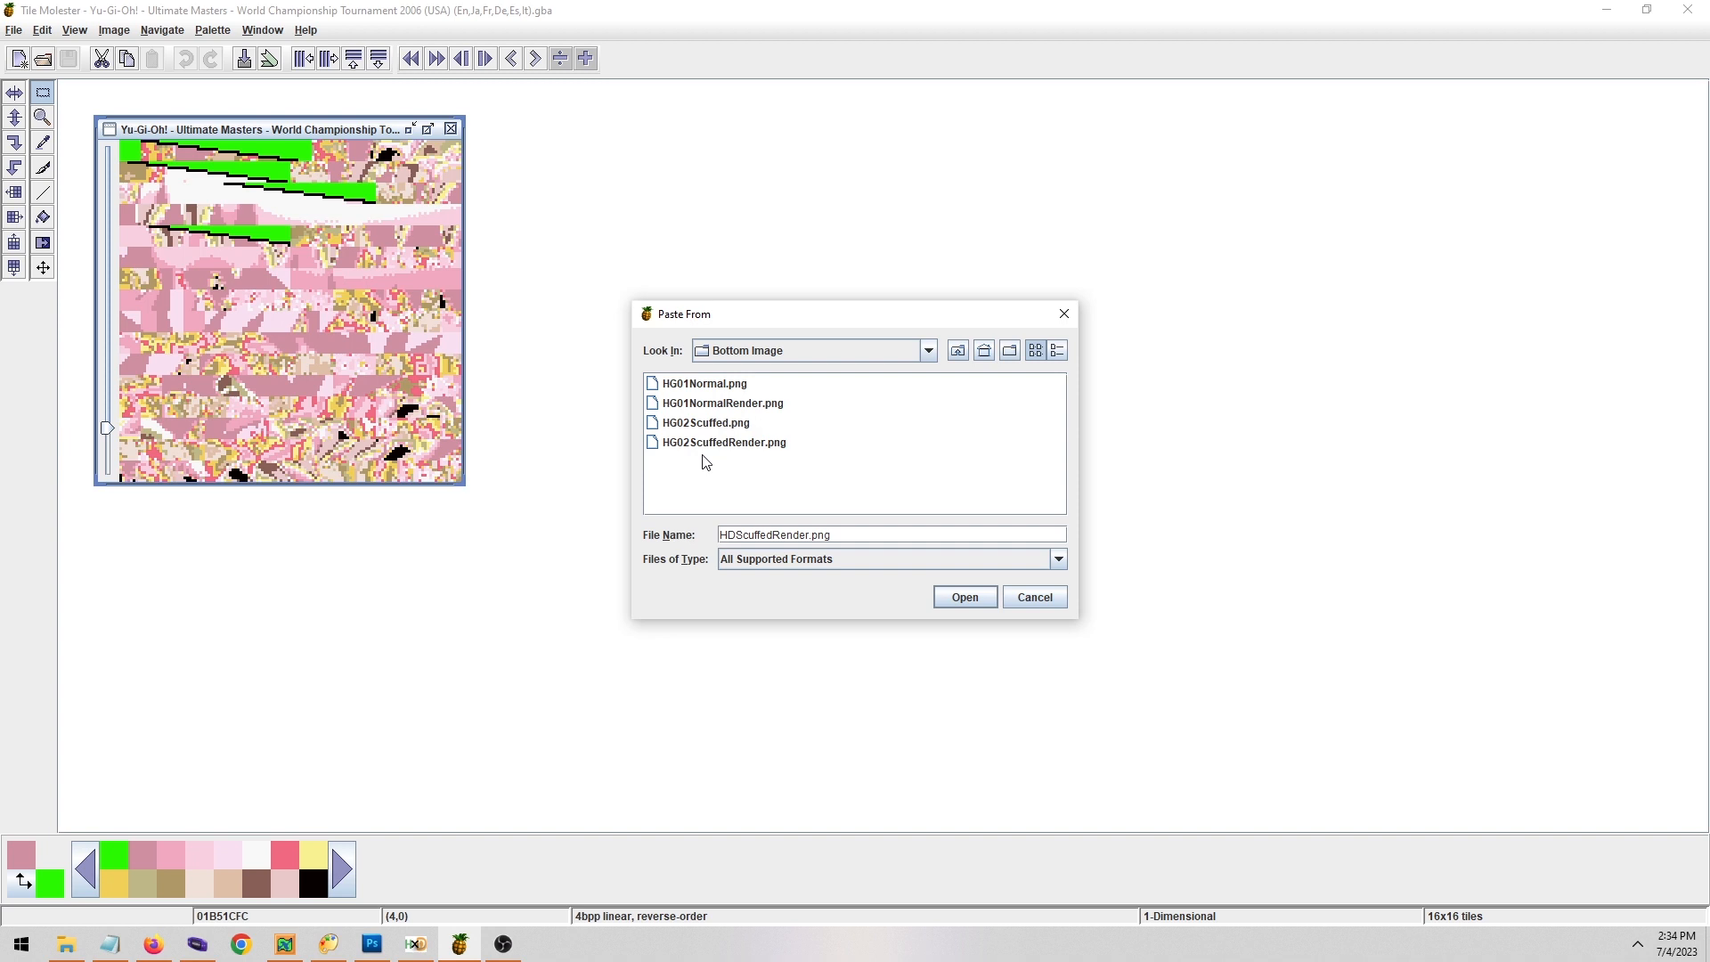
pyautogui.doubleClick(693, 443)
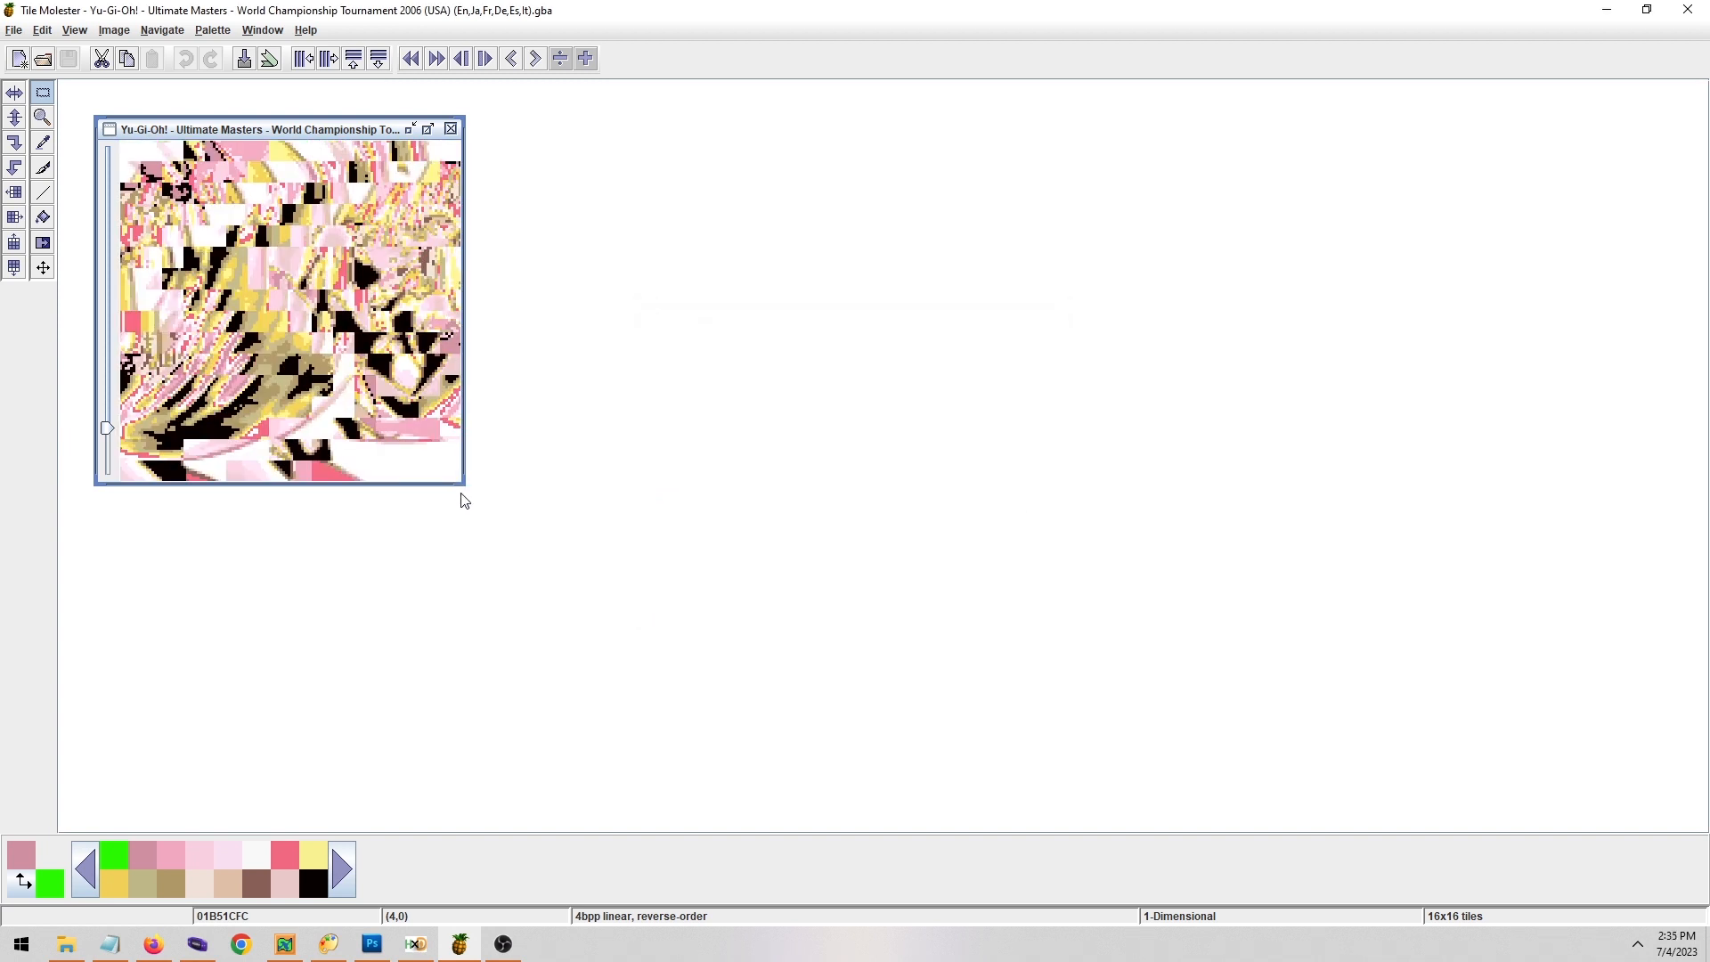
# Enlarge the ROM window, extend the tile view to 16x18 tiles, and commit the pasted tiles.
pyautogui.moveTo(465, 483); pyautogui.dragTo(925, 771)
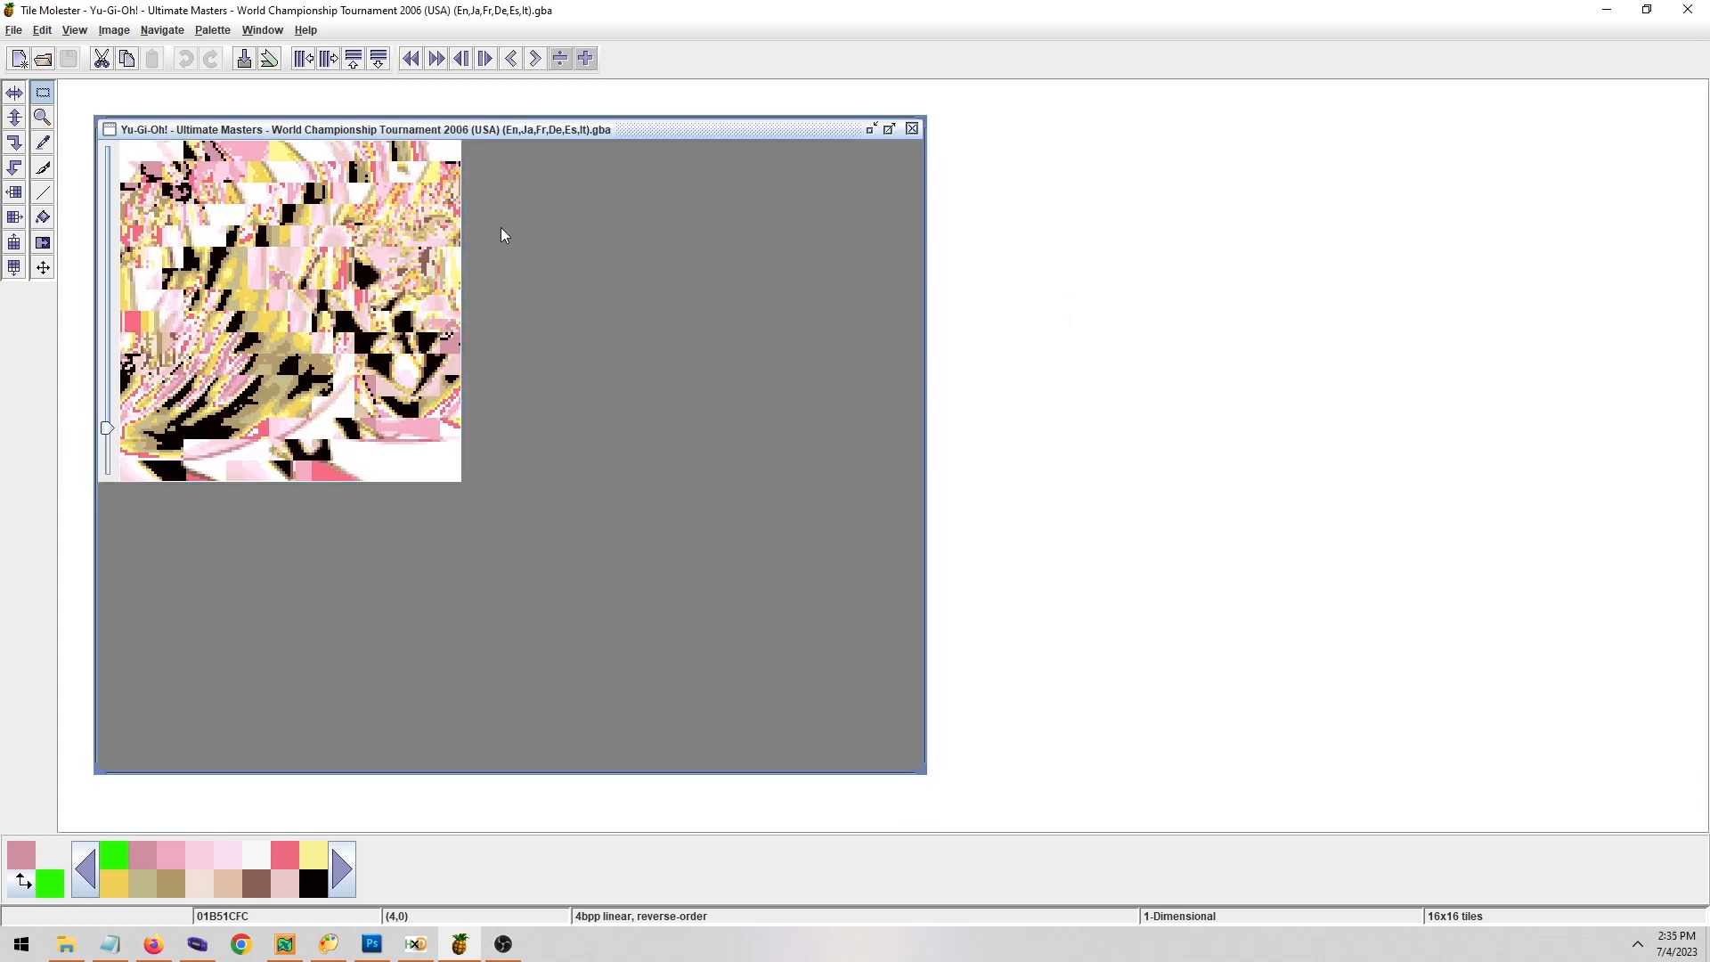
pyautogui.click(379, 58)
pyautogui.click(379, 58)
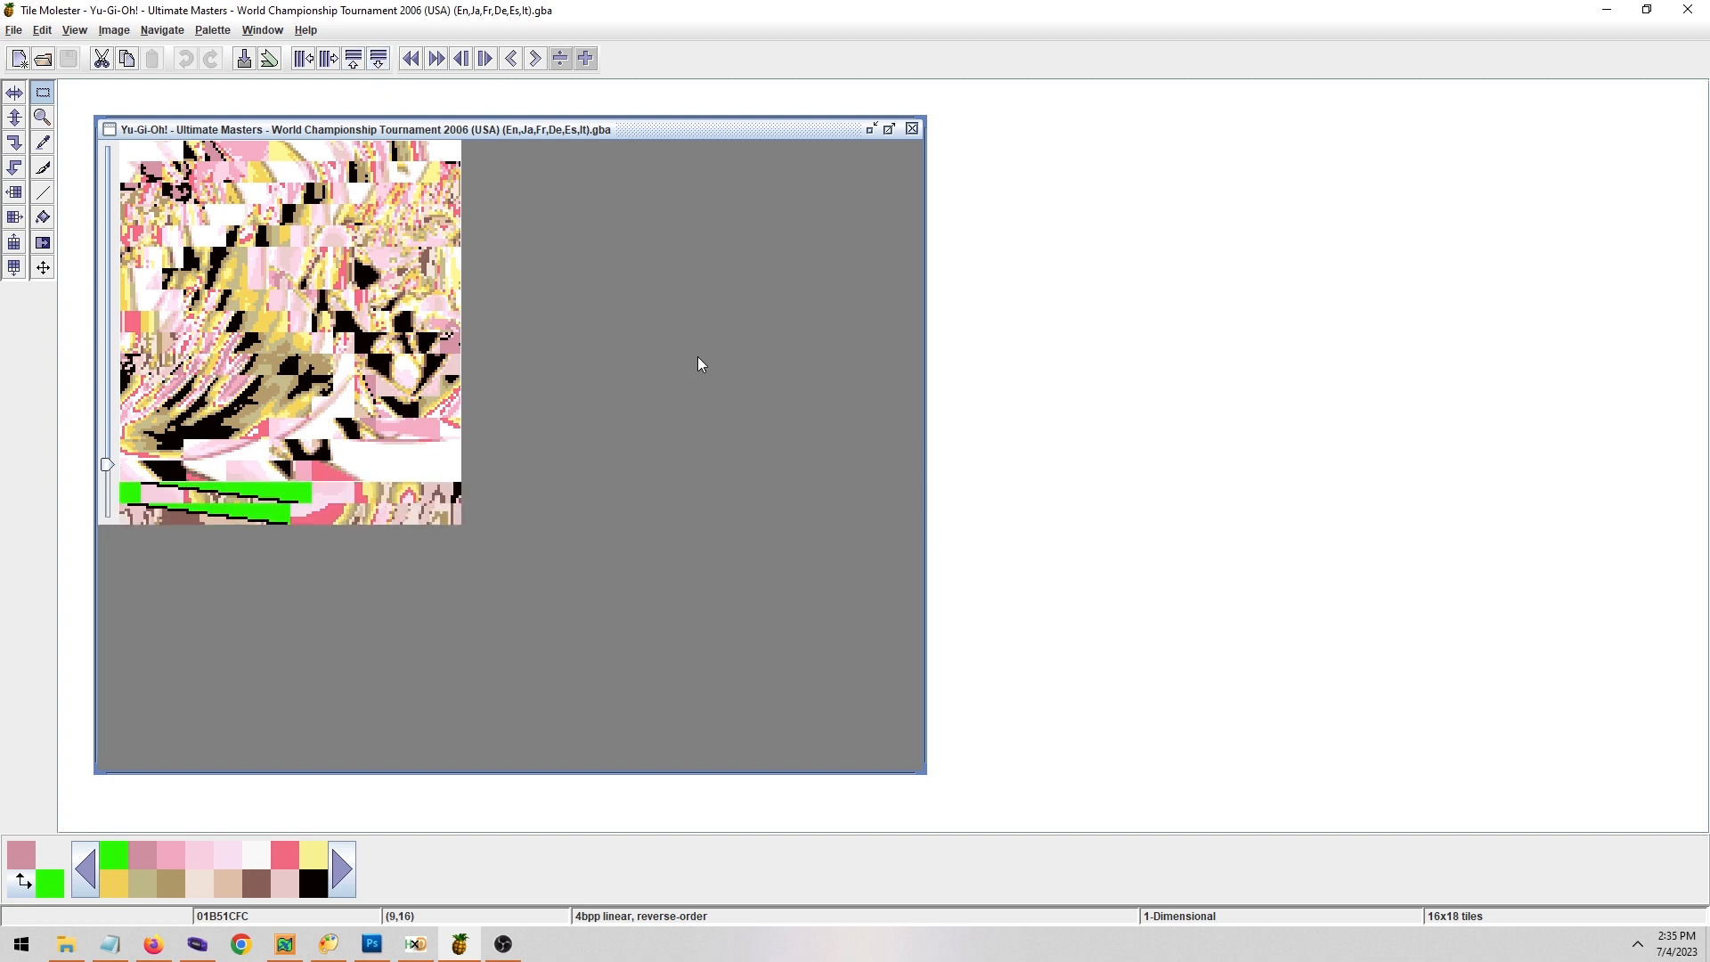
pyautogui.click(624, 339)
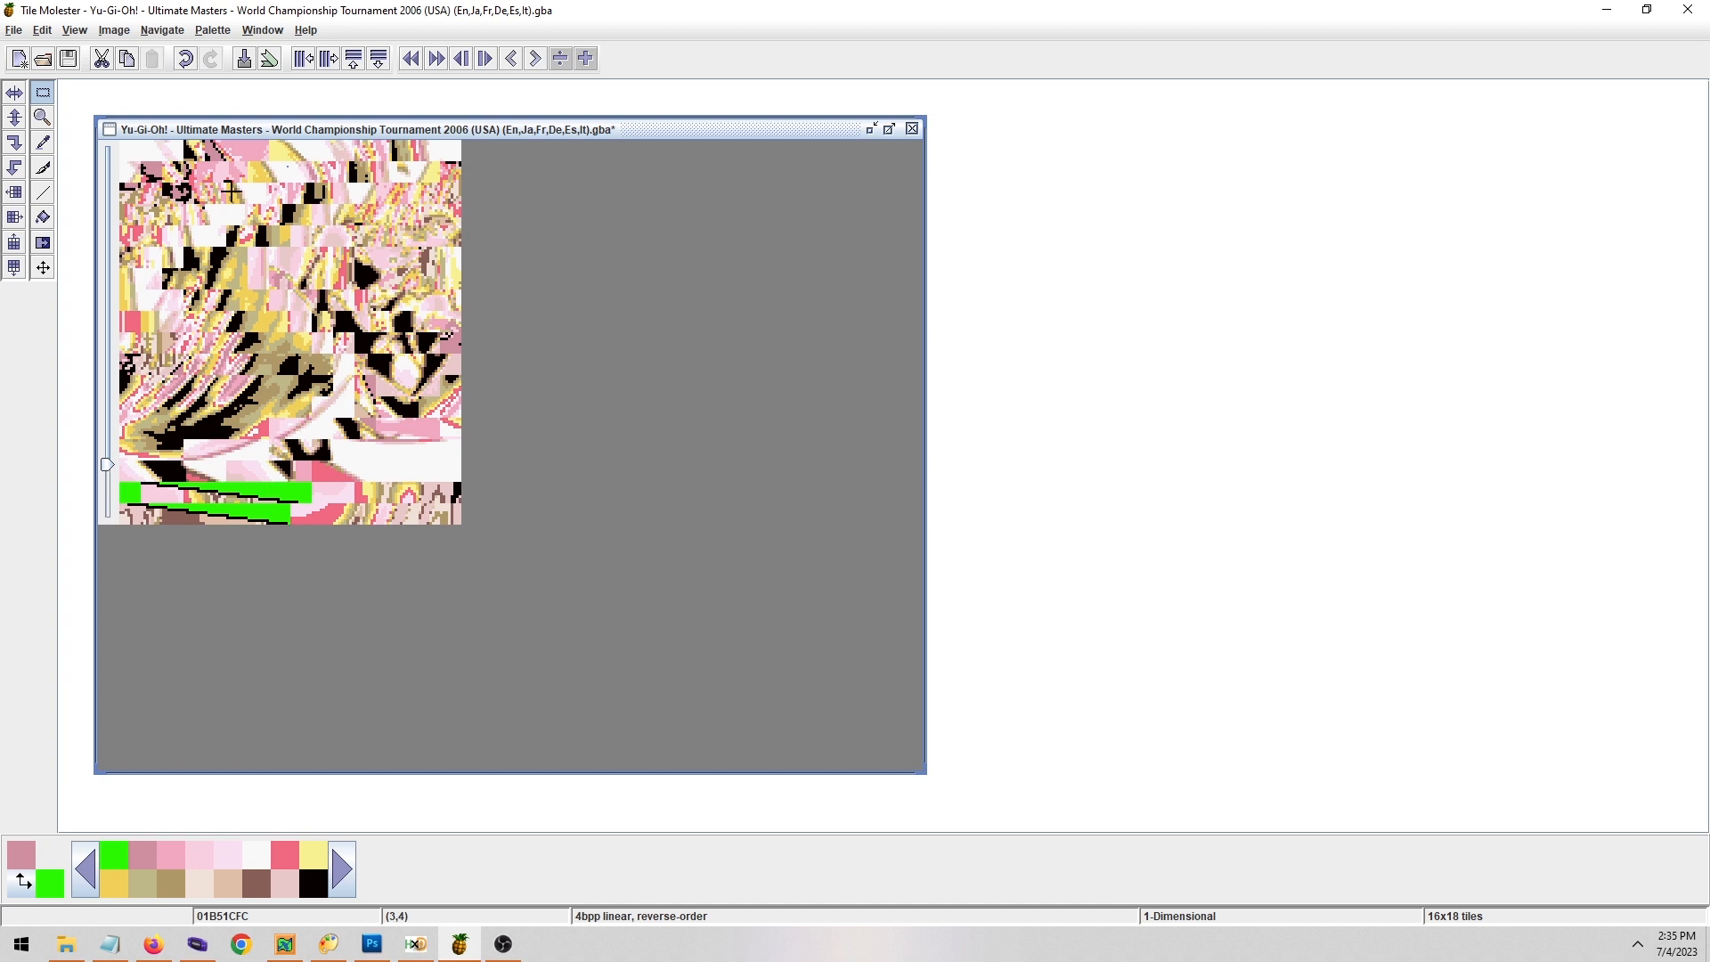
# Step forward through the imported palettes to check the pasted tiles, and save the ROM.
pyautogui.click(350, 864)
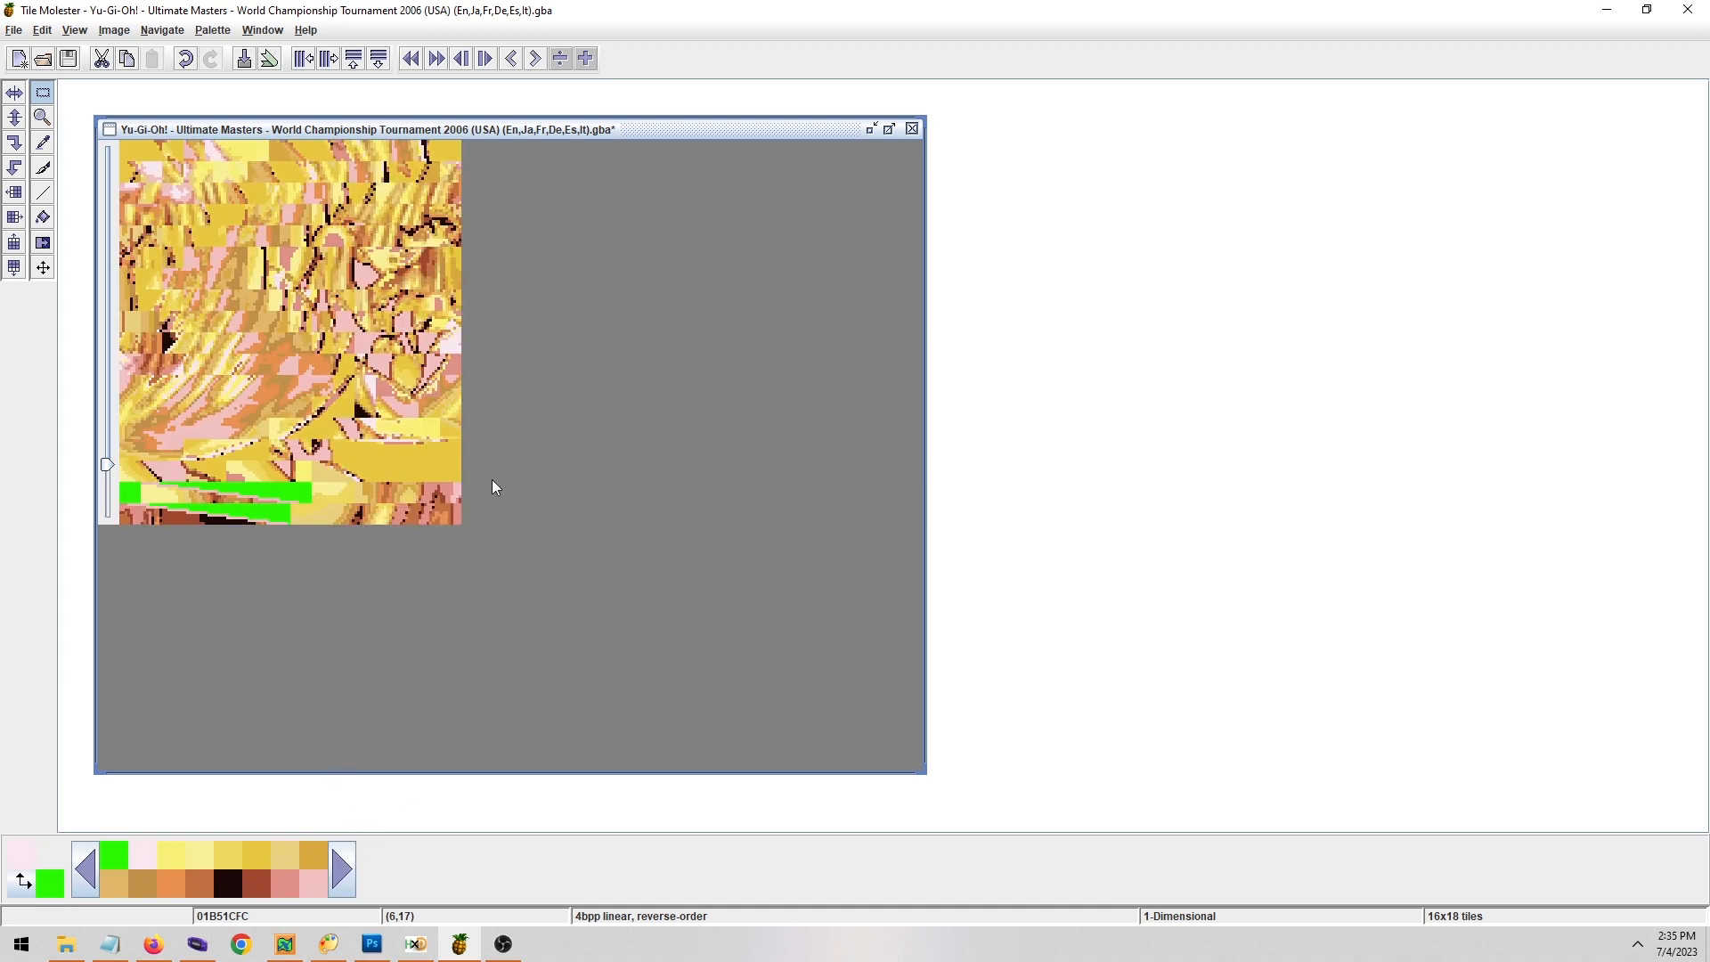
pyautogui.click(342, 868)
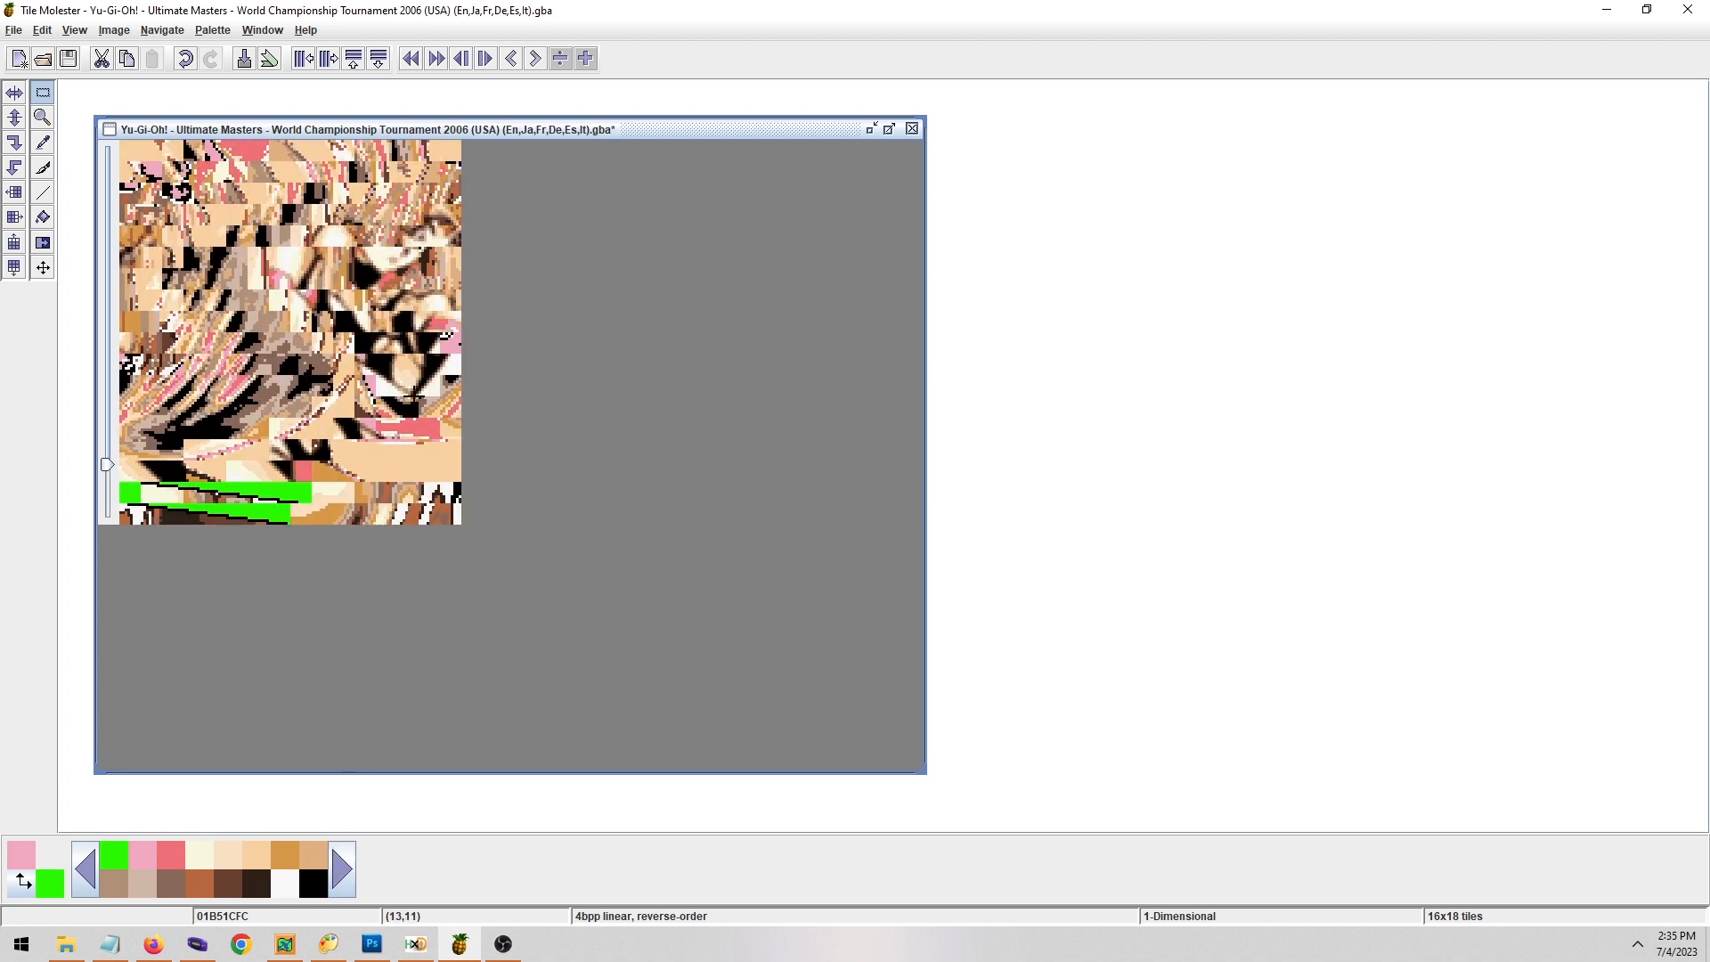
pyautogui.click(343, 855)
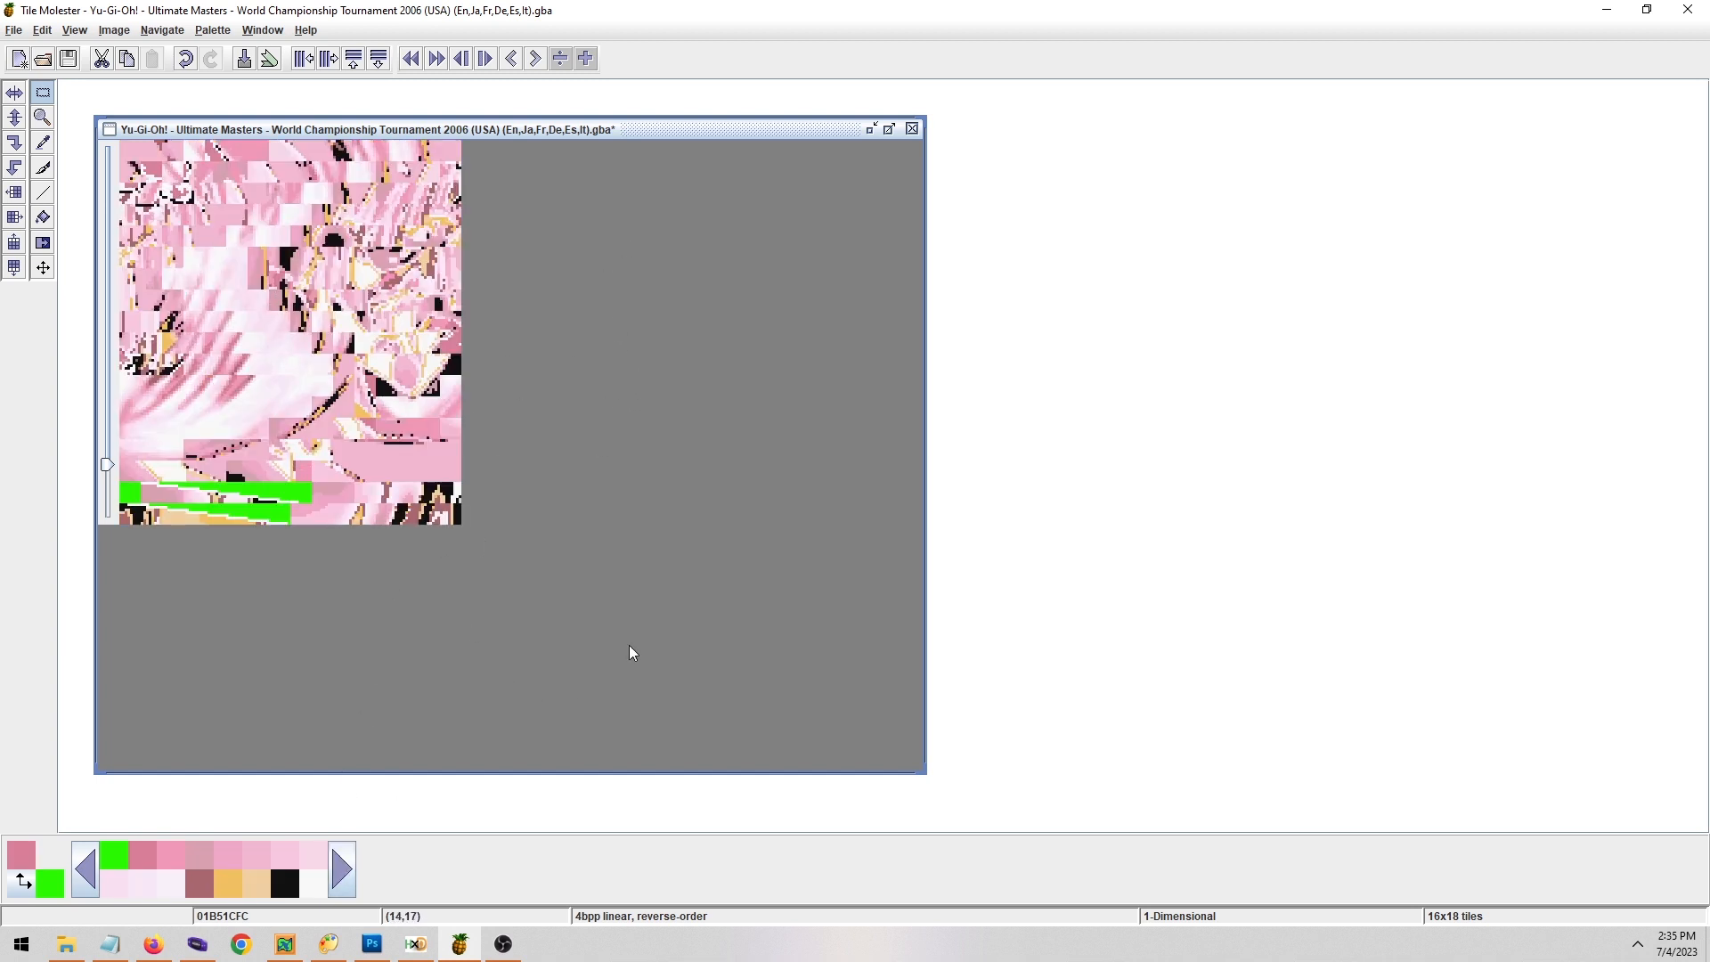
pyautogui.hotkey('ctrl', 's')
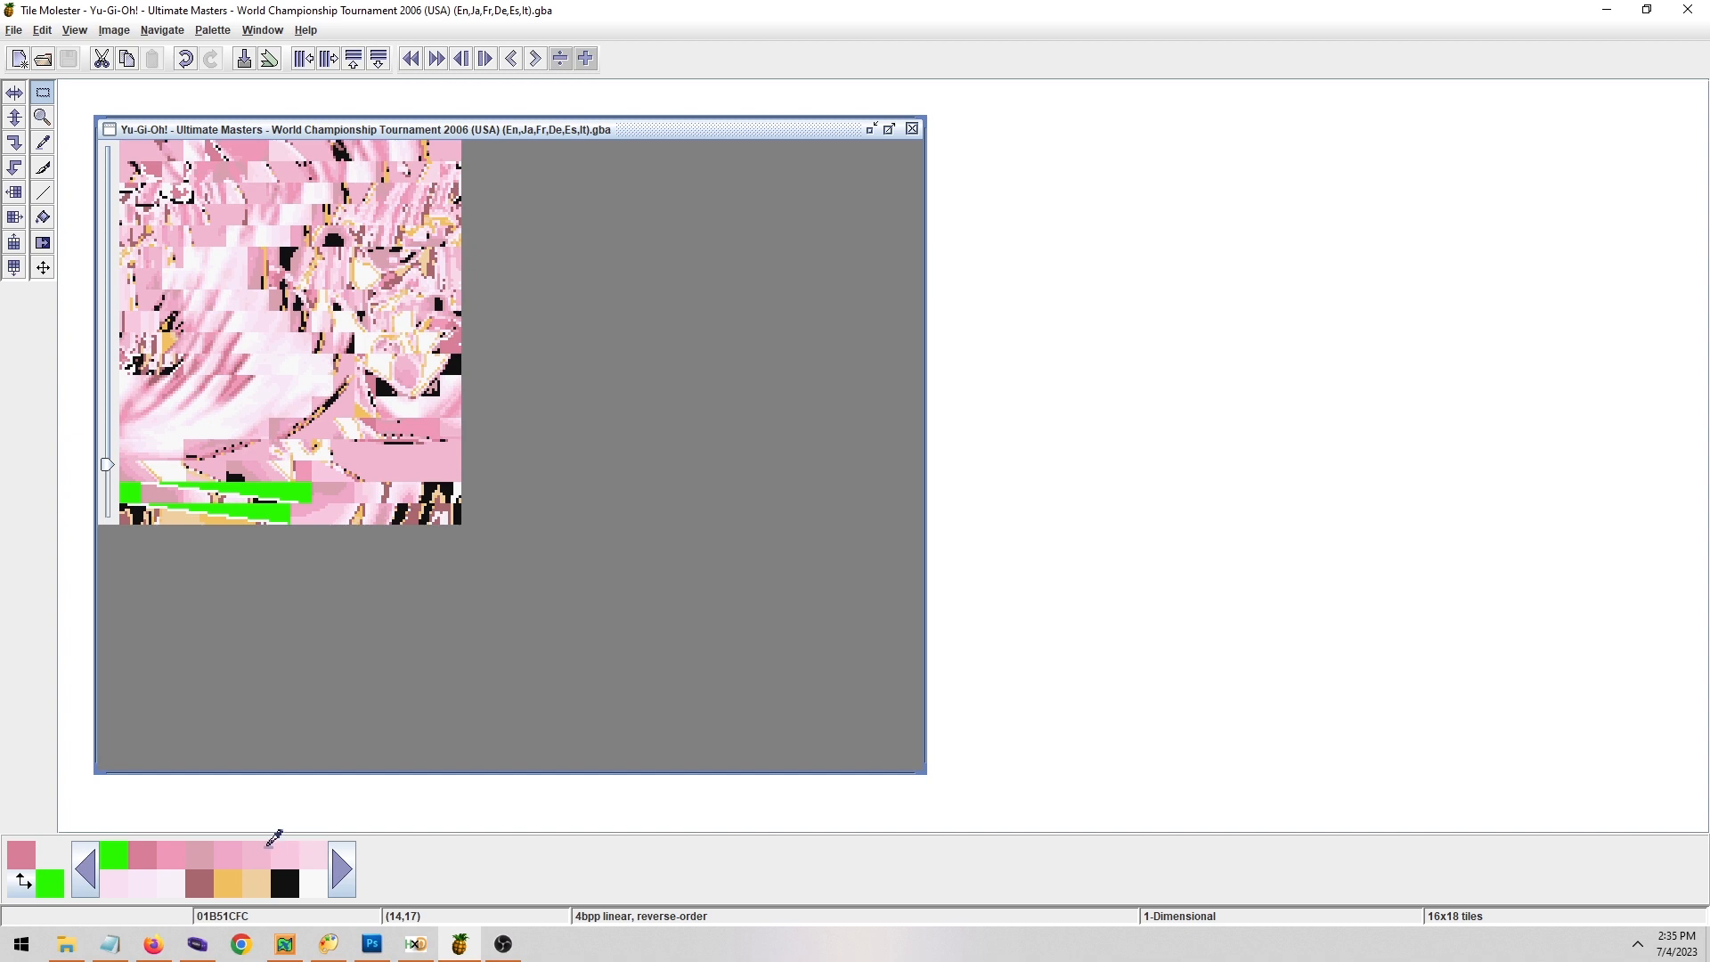
# Switch to mGBA, reset the game, and start a Free Duel to reach the Coin Toss Selection screen.
pyautogui.click(198, 945)
pyautogui.hotkey('ctrl', 'r')
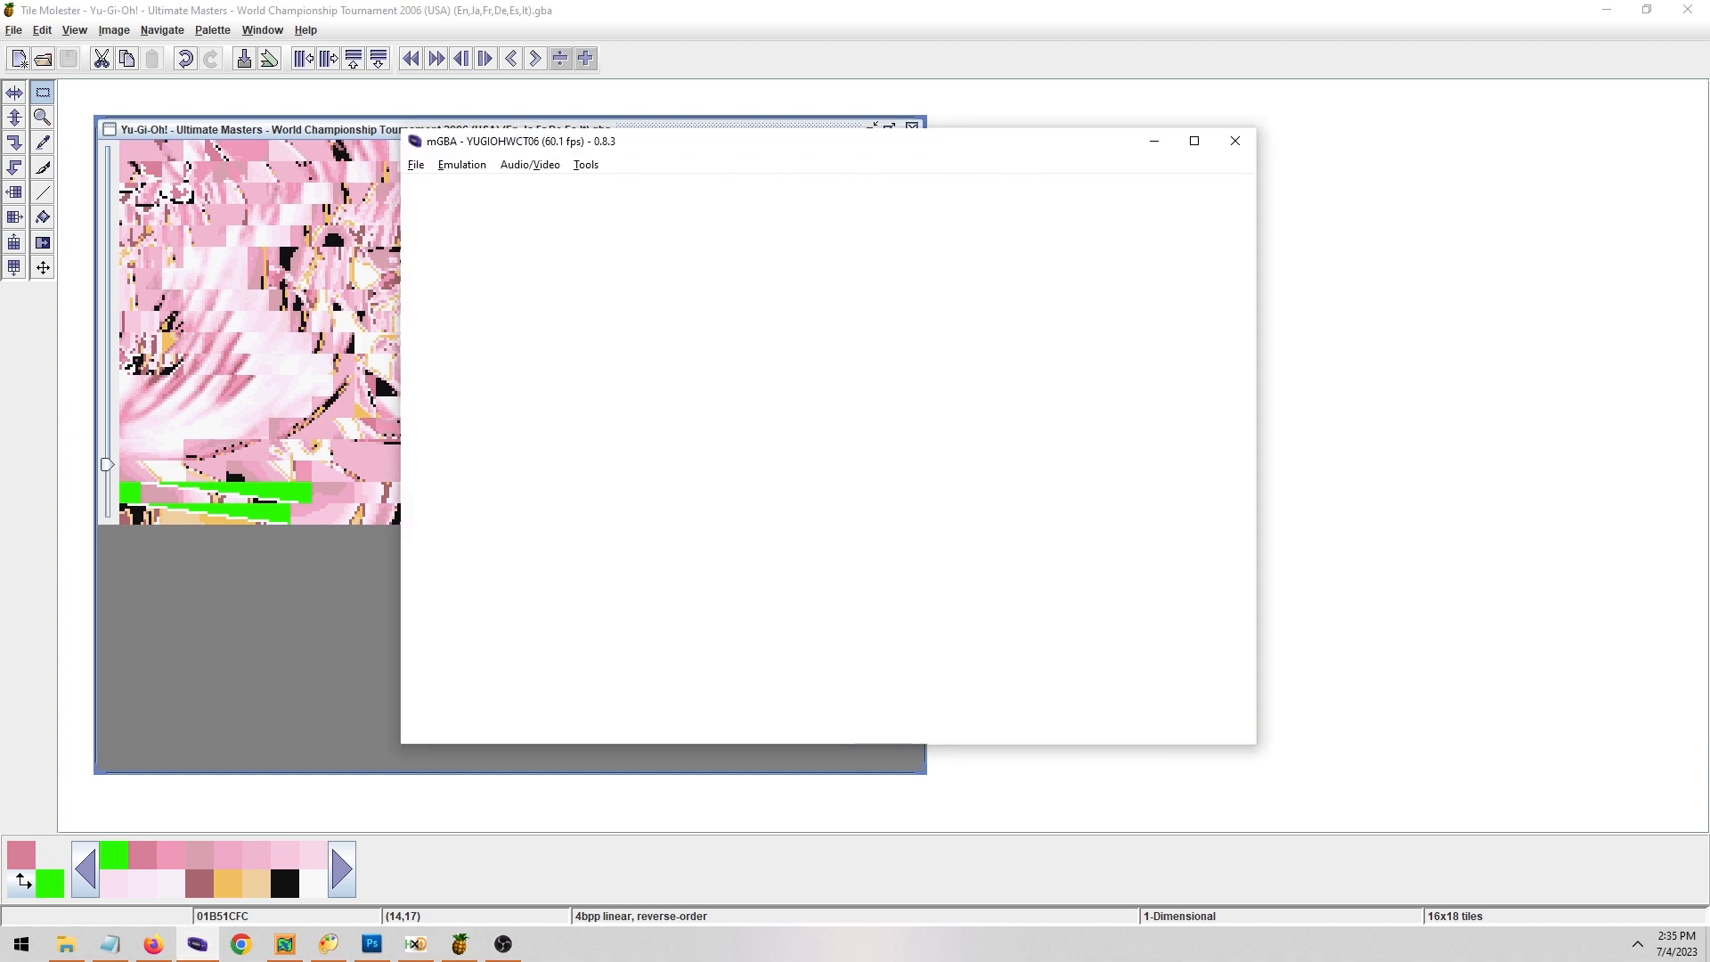
pyautogui.press('Tab')
pyautogui.press('x')
pyautogui.press('Down')
pyautogui.press('x')
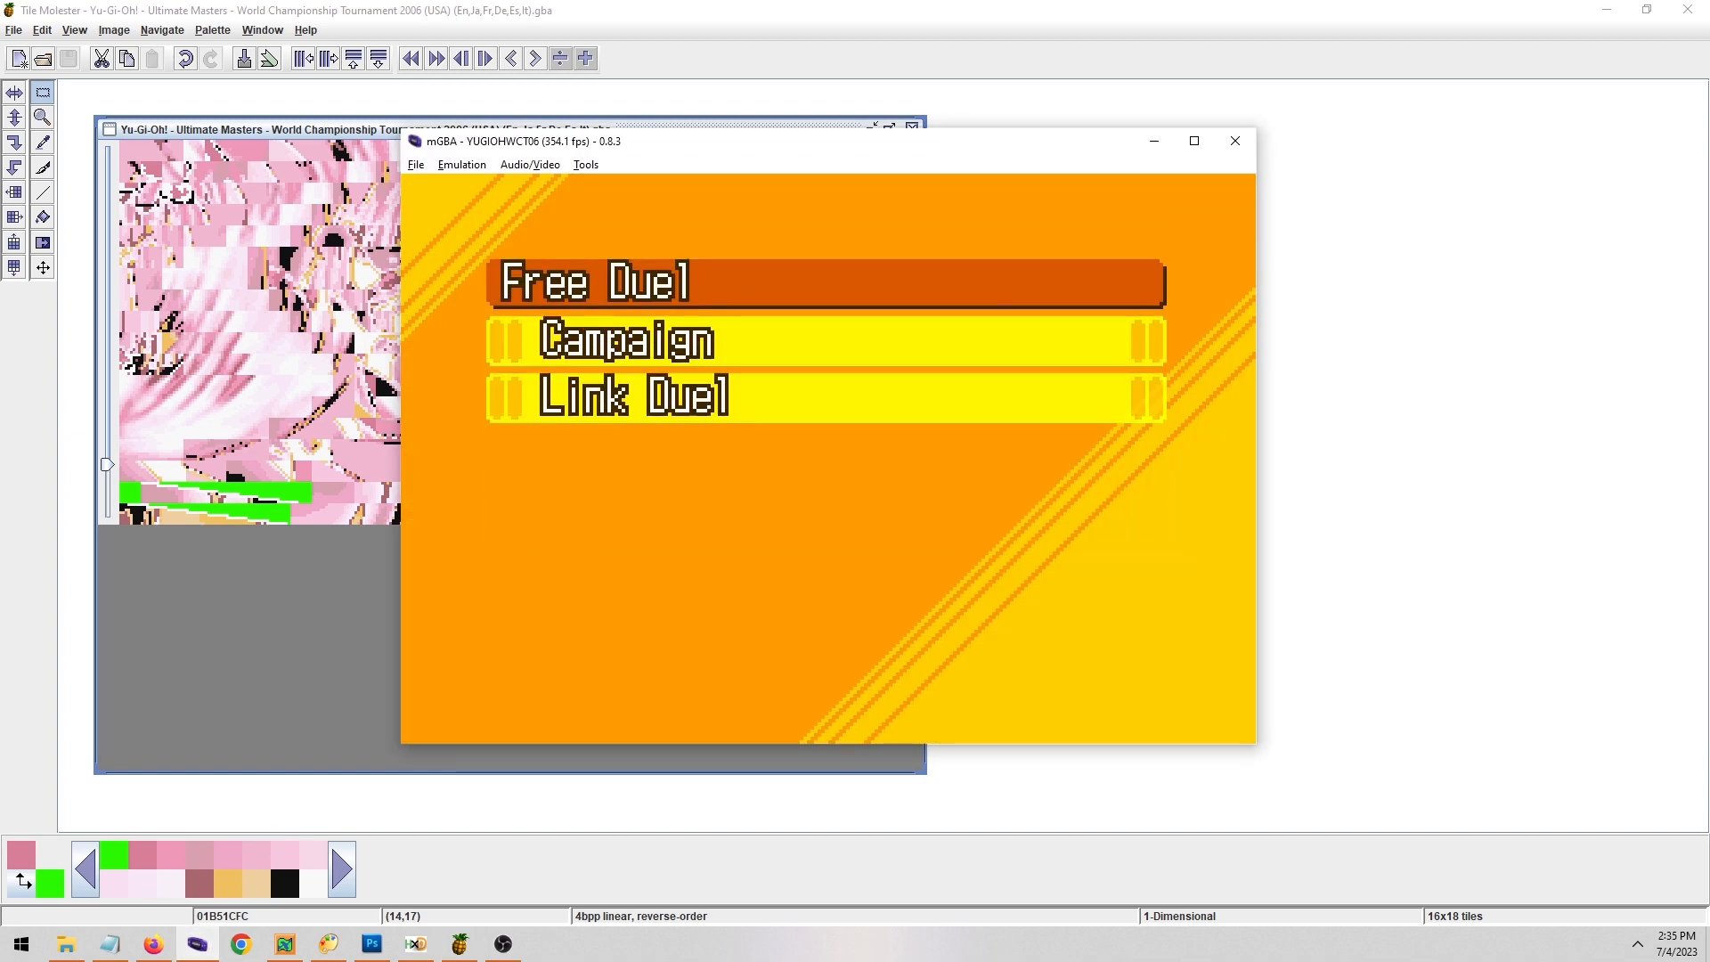
pyautogui.press('x')
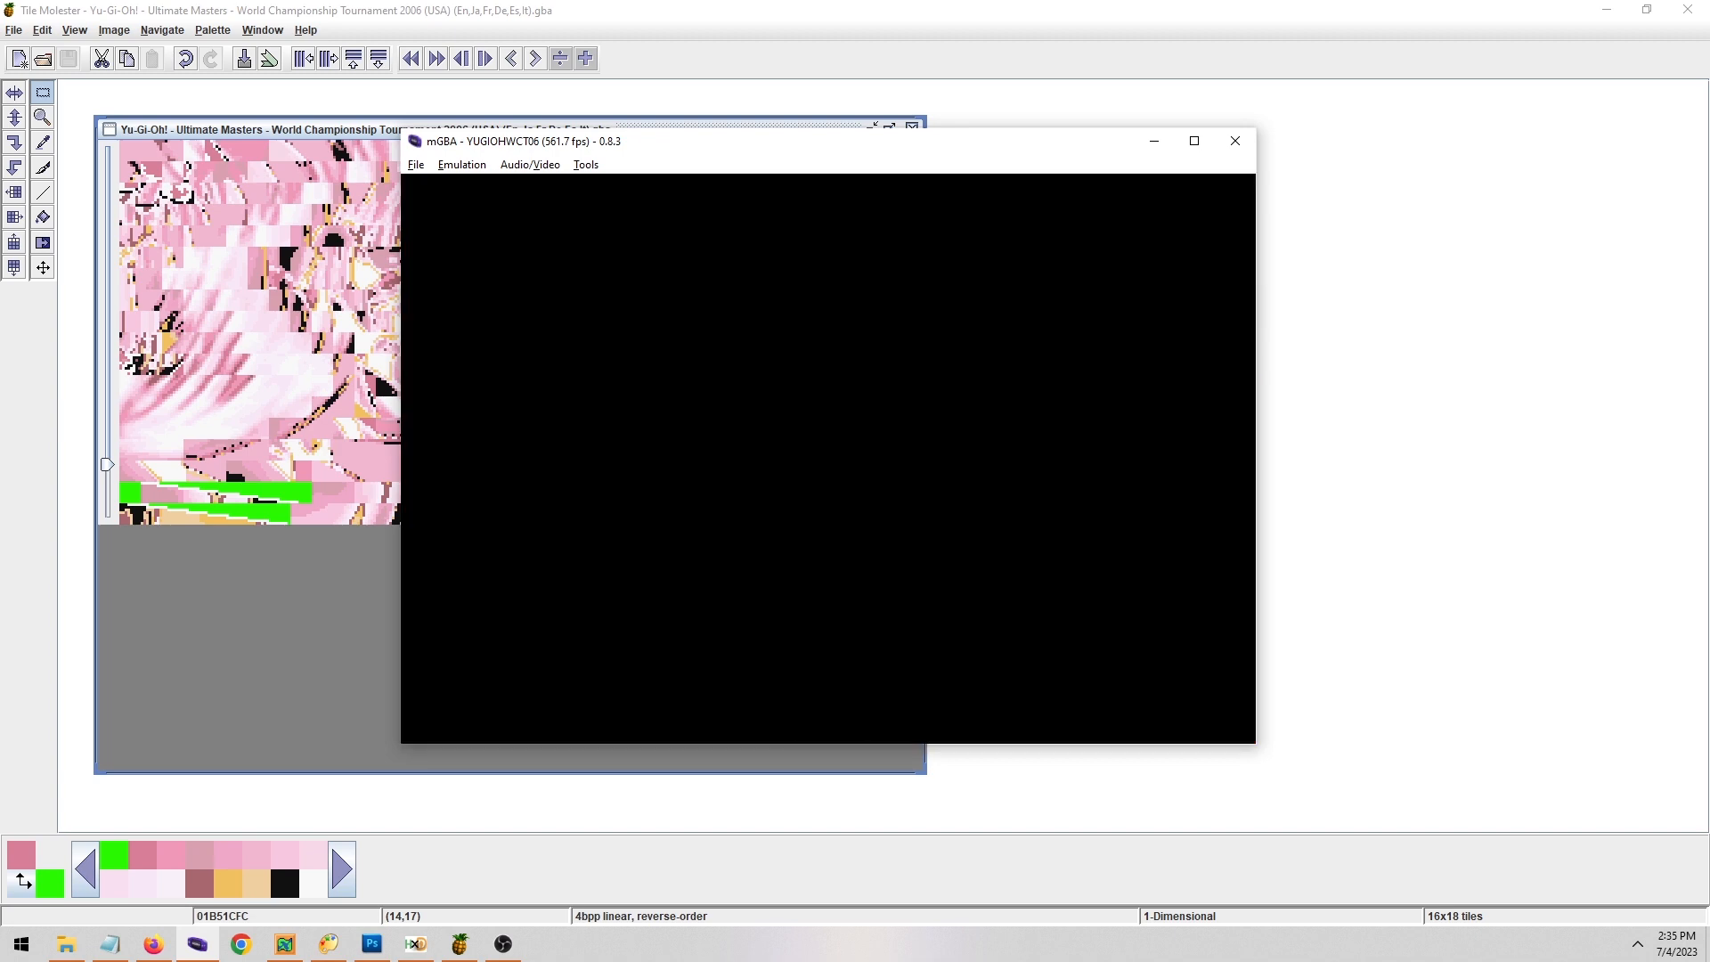
pyautogui.press('x')
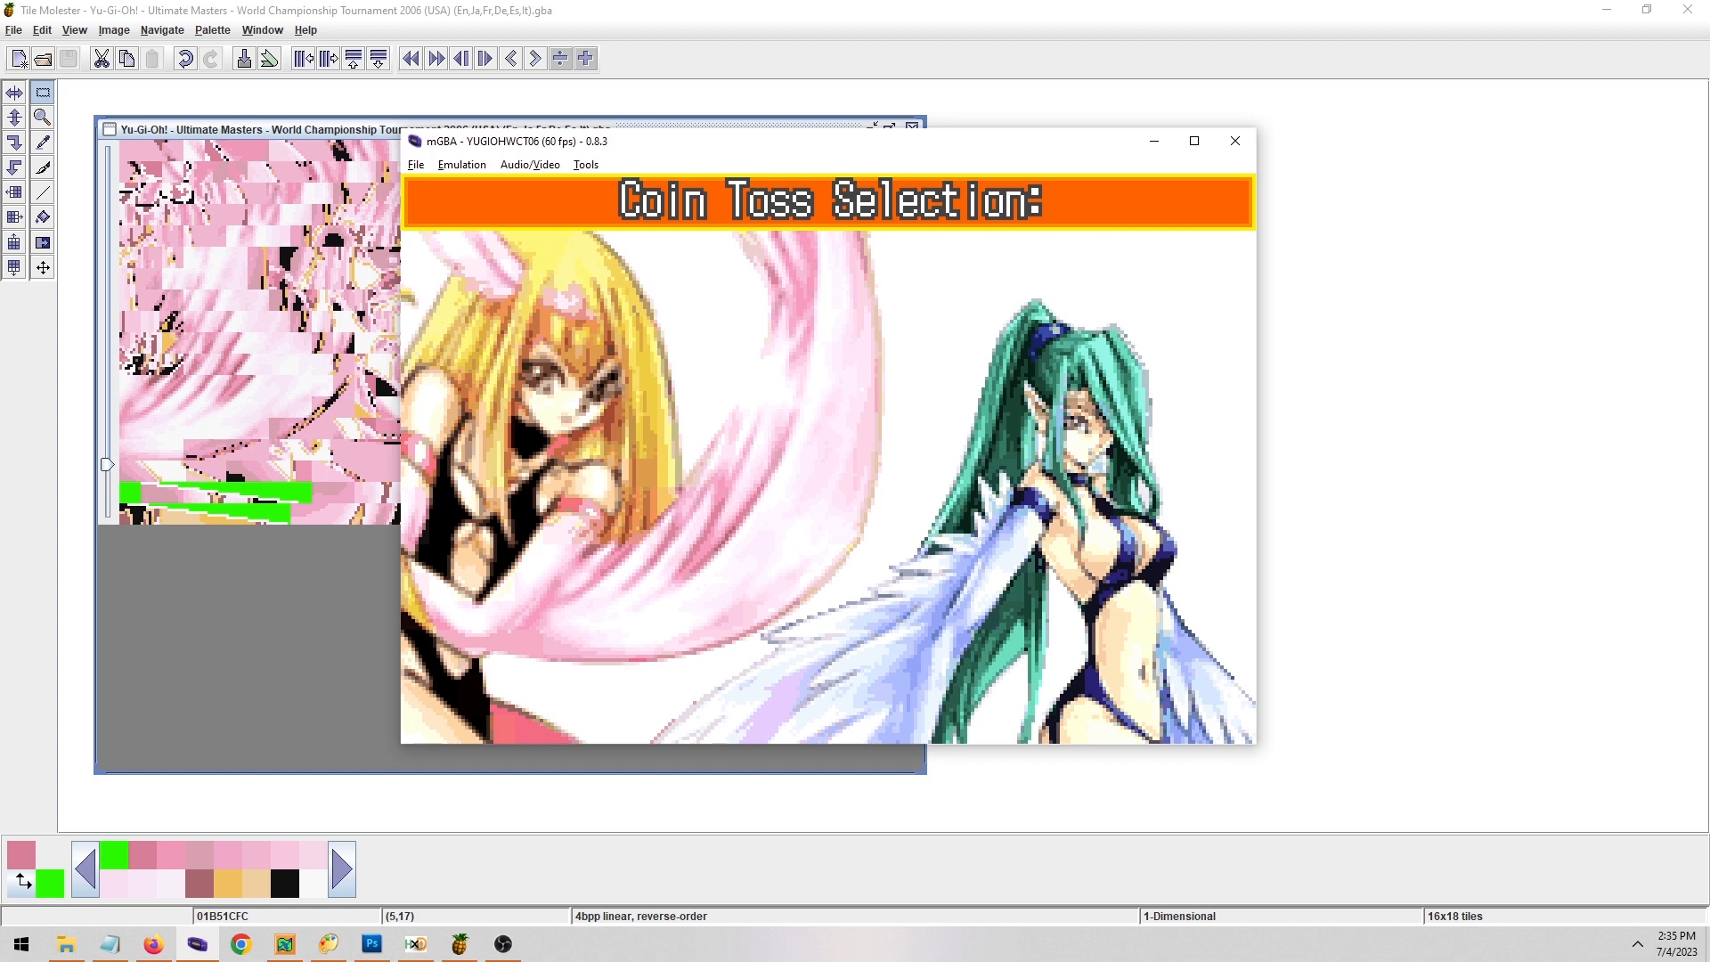
# Toggle the video layer carrying the Heads and Tails box, select Heads, and move the emulator window aside.
pyautogui.click(530, 165)
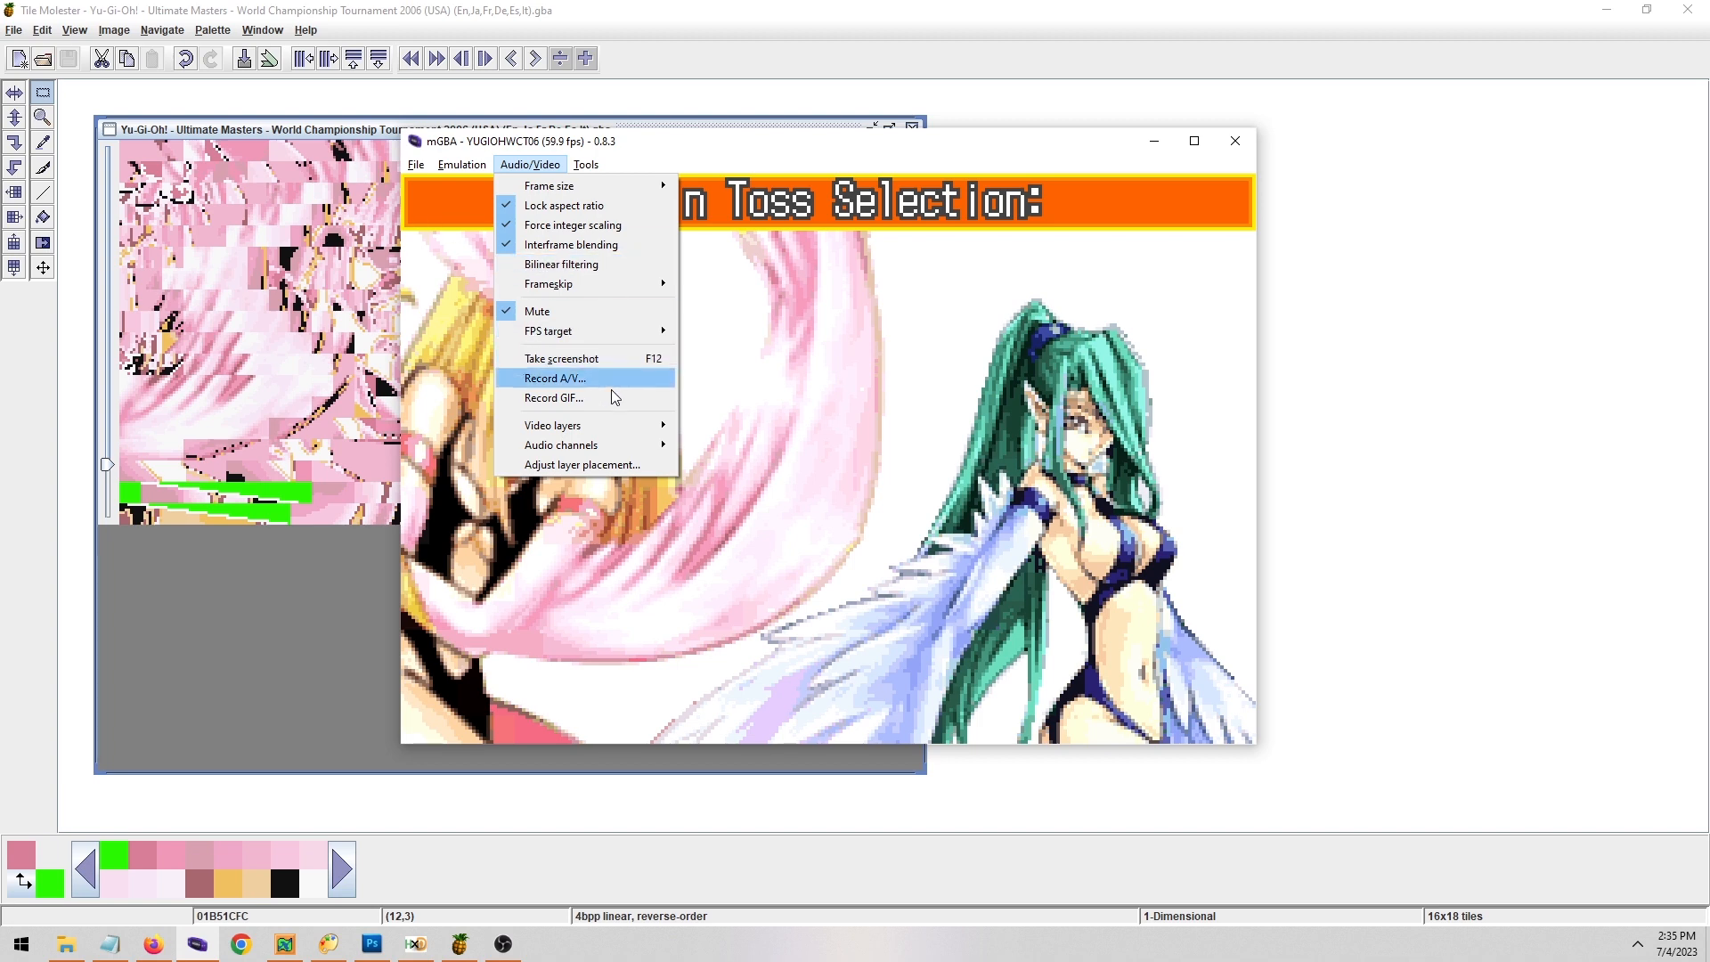
pyautogui.moveTo(641, 426)
pyautogui.click(768, 507)
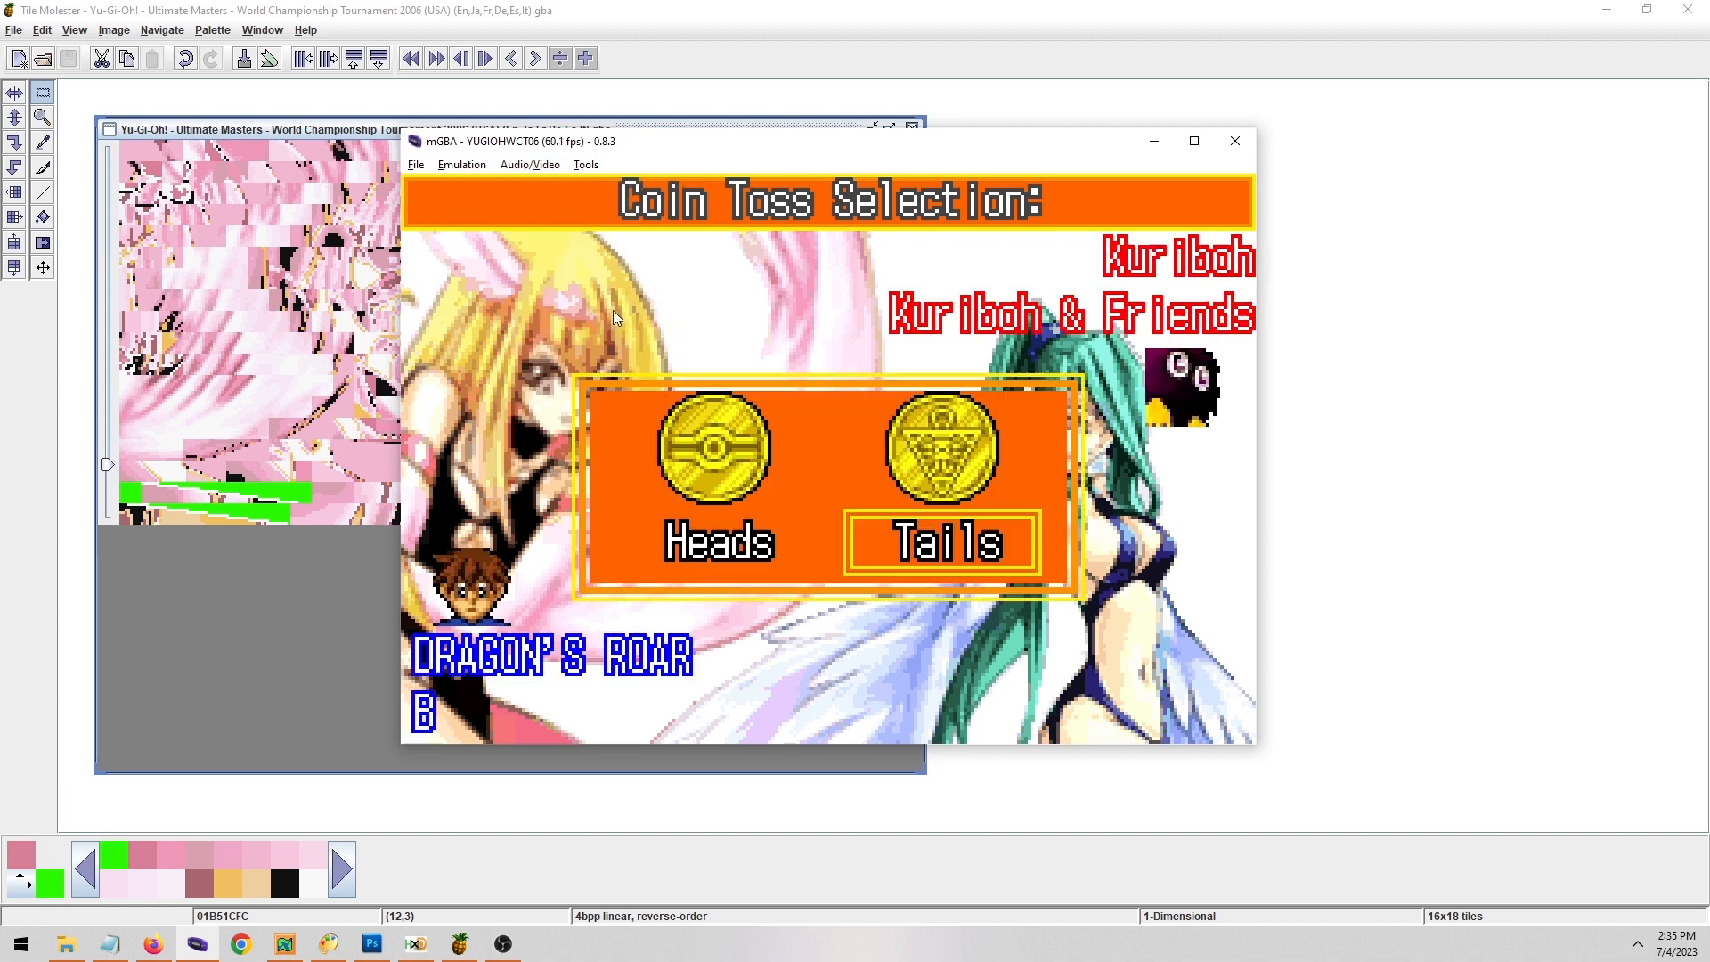
pyautogui.press('Left')
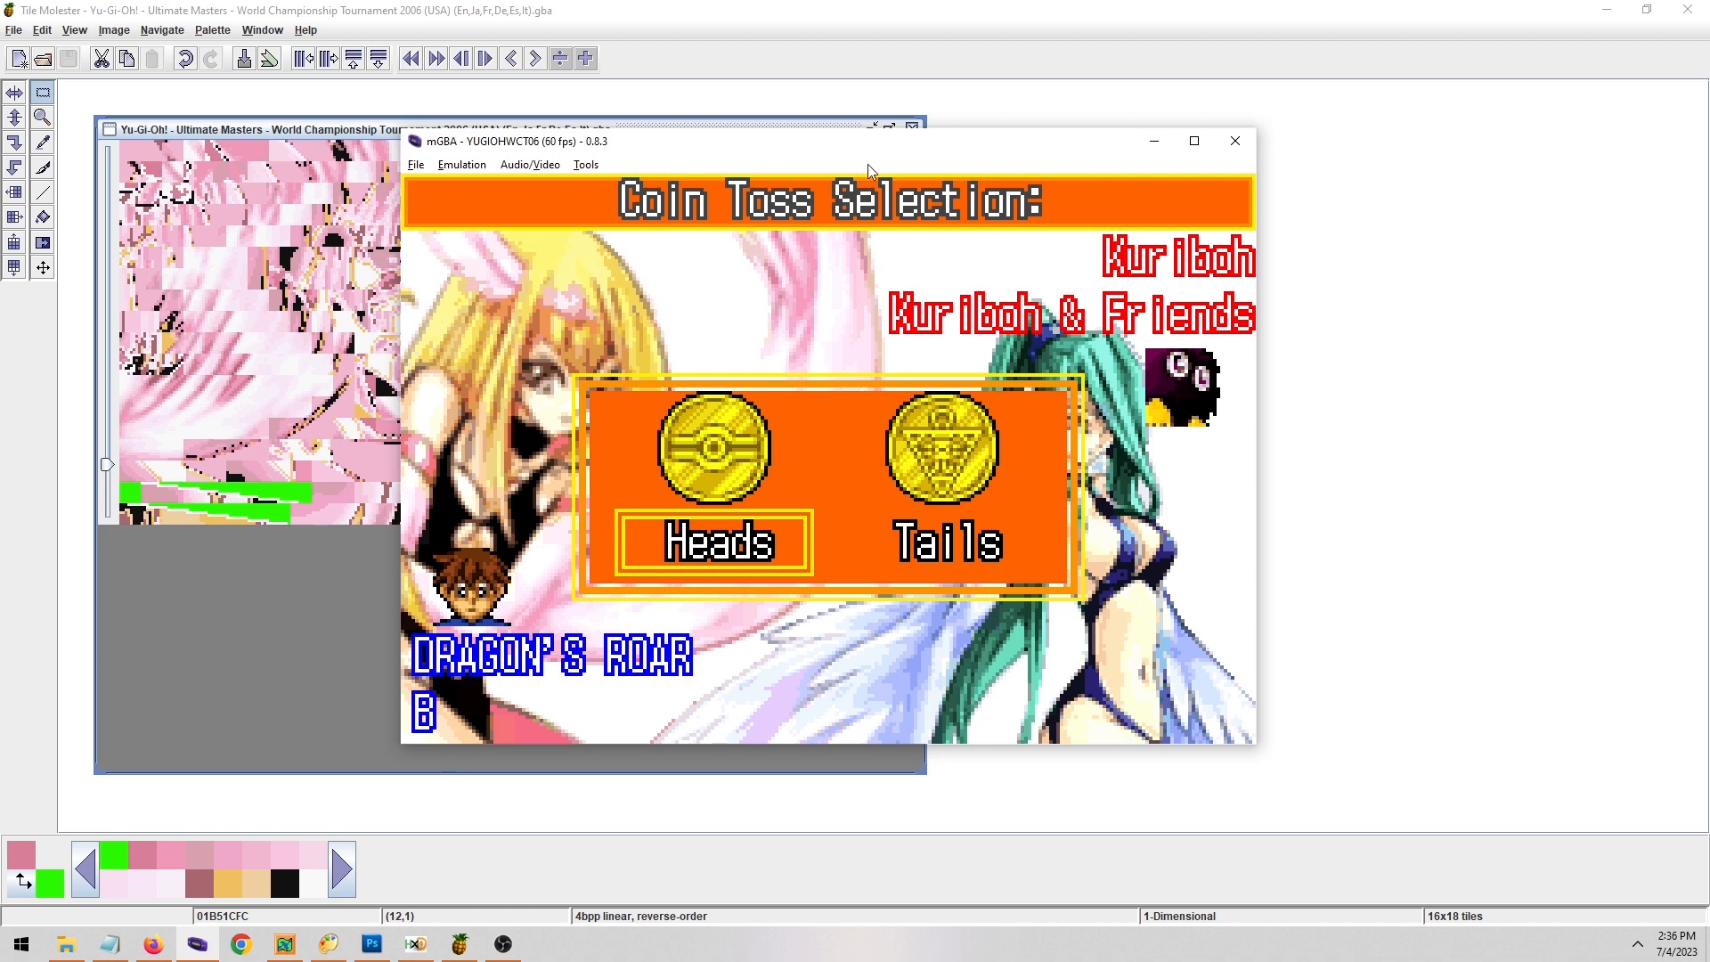
pyautogui.moveTo(928, 148); pyautogui.dragTo(1322, 175)
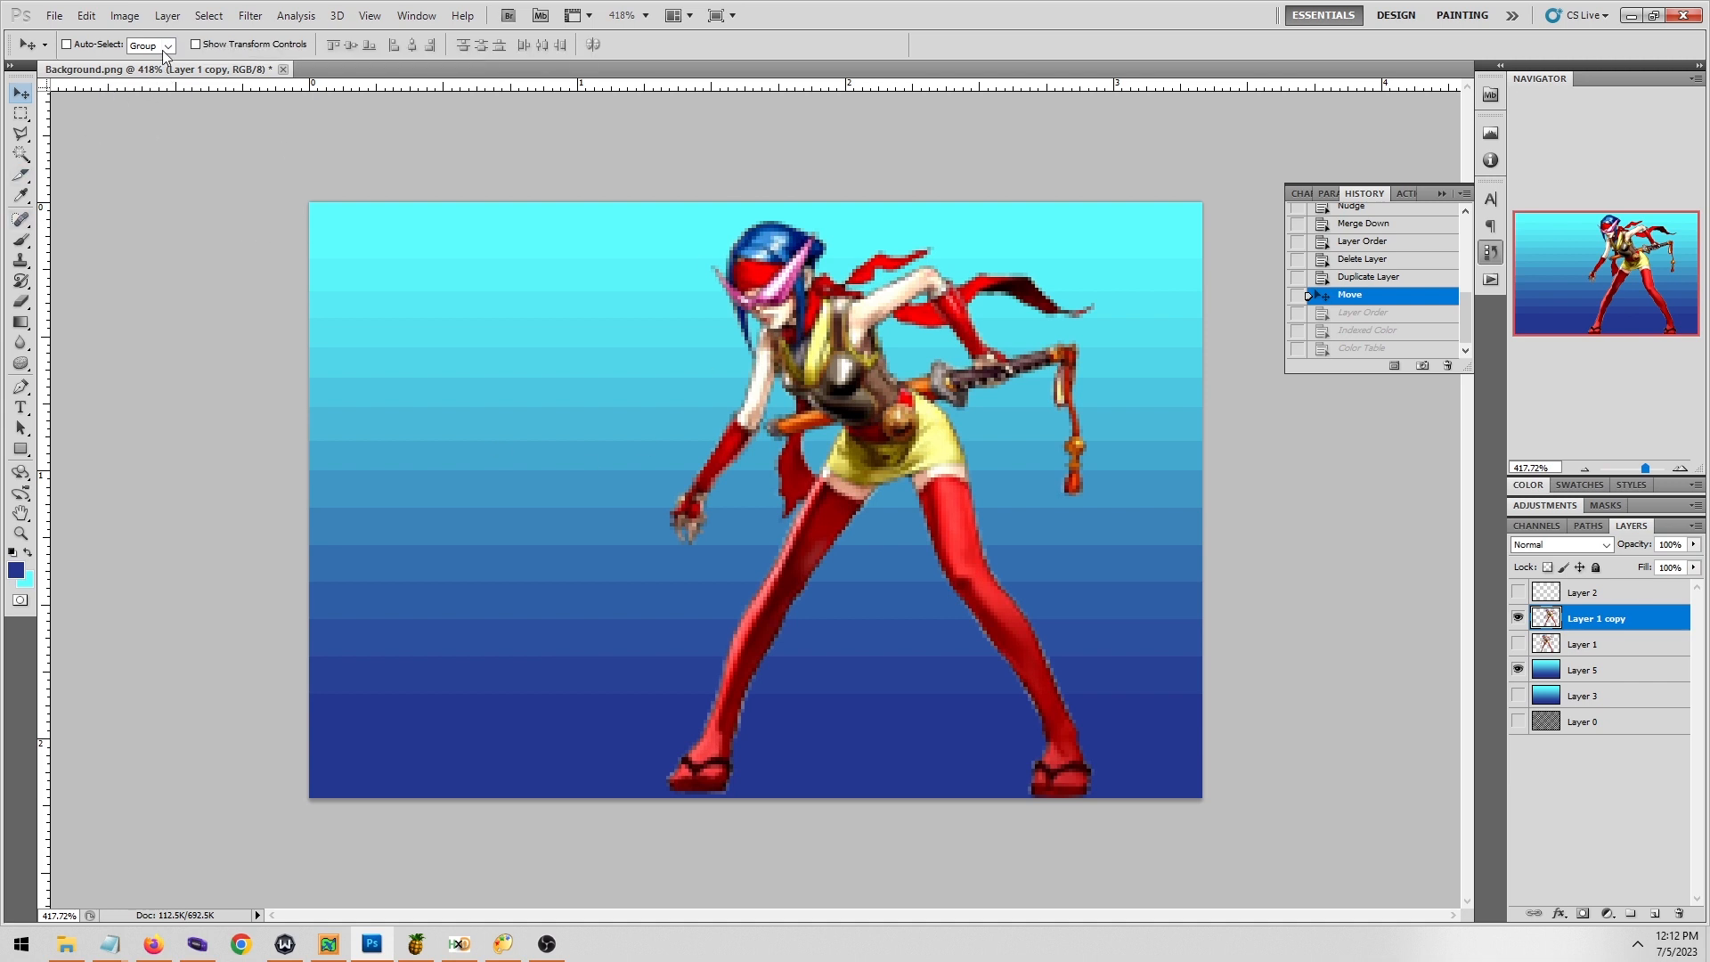
# Merge the visible layers and convert the image to indexed color with a 16-color Local (Selective) palette.
pyautogui.click(127, 19)
pyautogui.moveTo(133, 34)
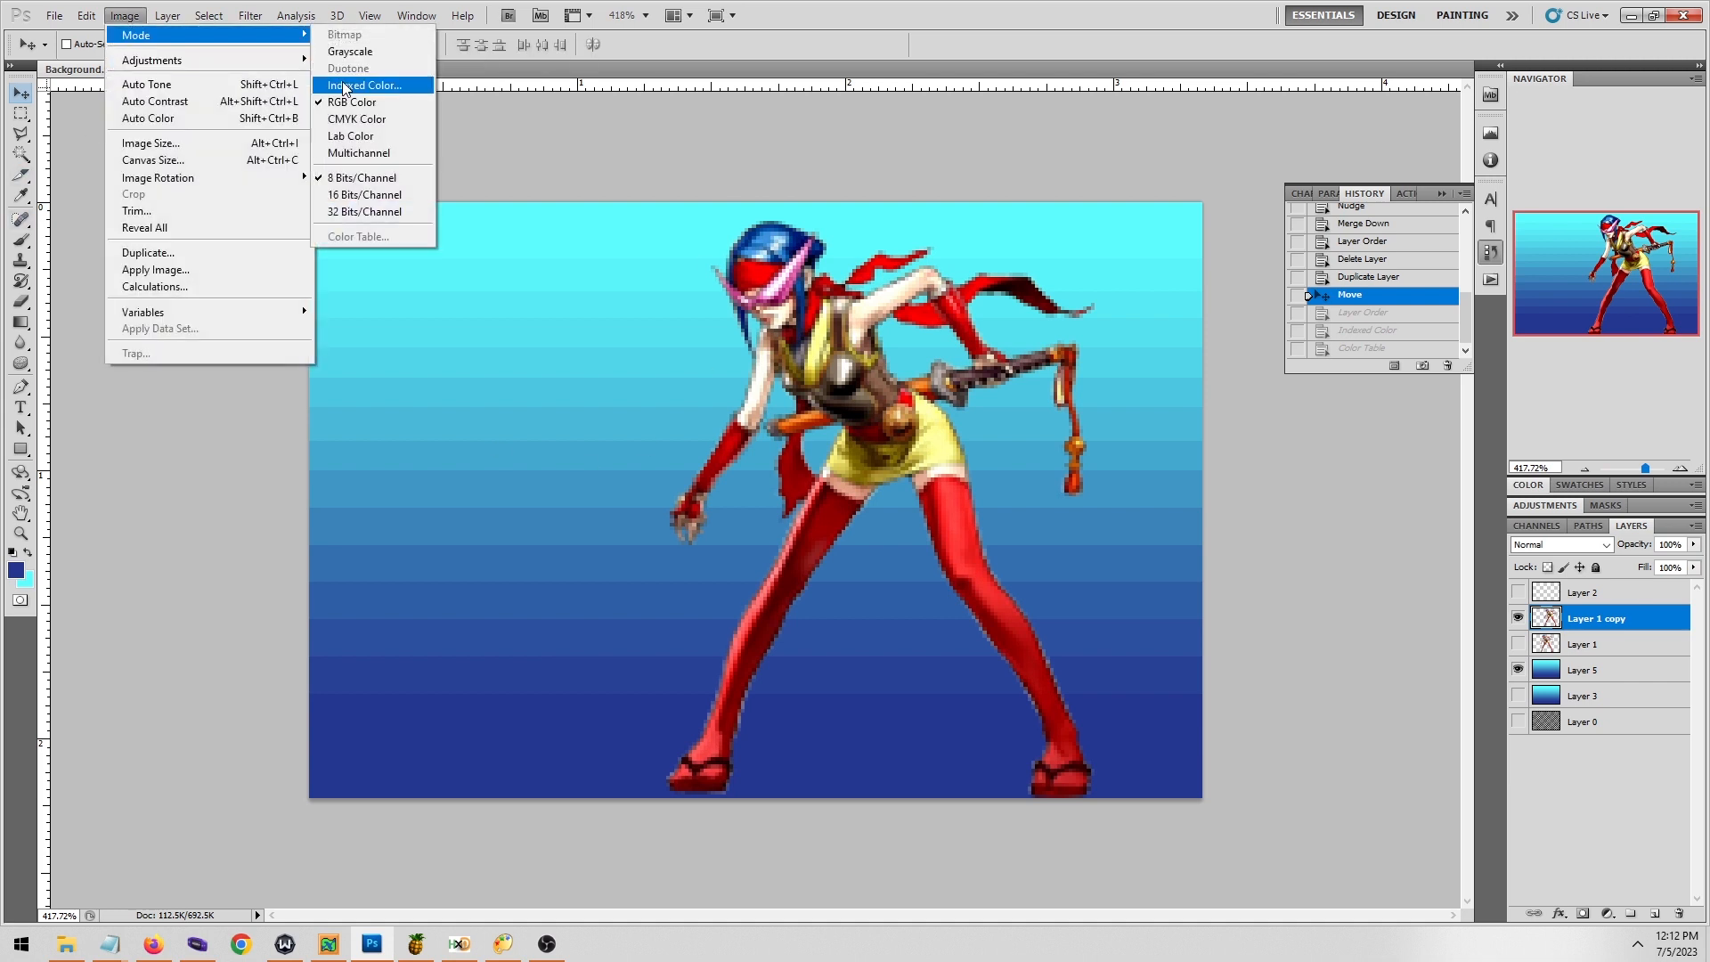
pyautogui.click(347, 86)
pyautogui.press('Return')
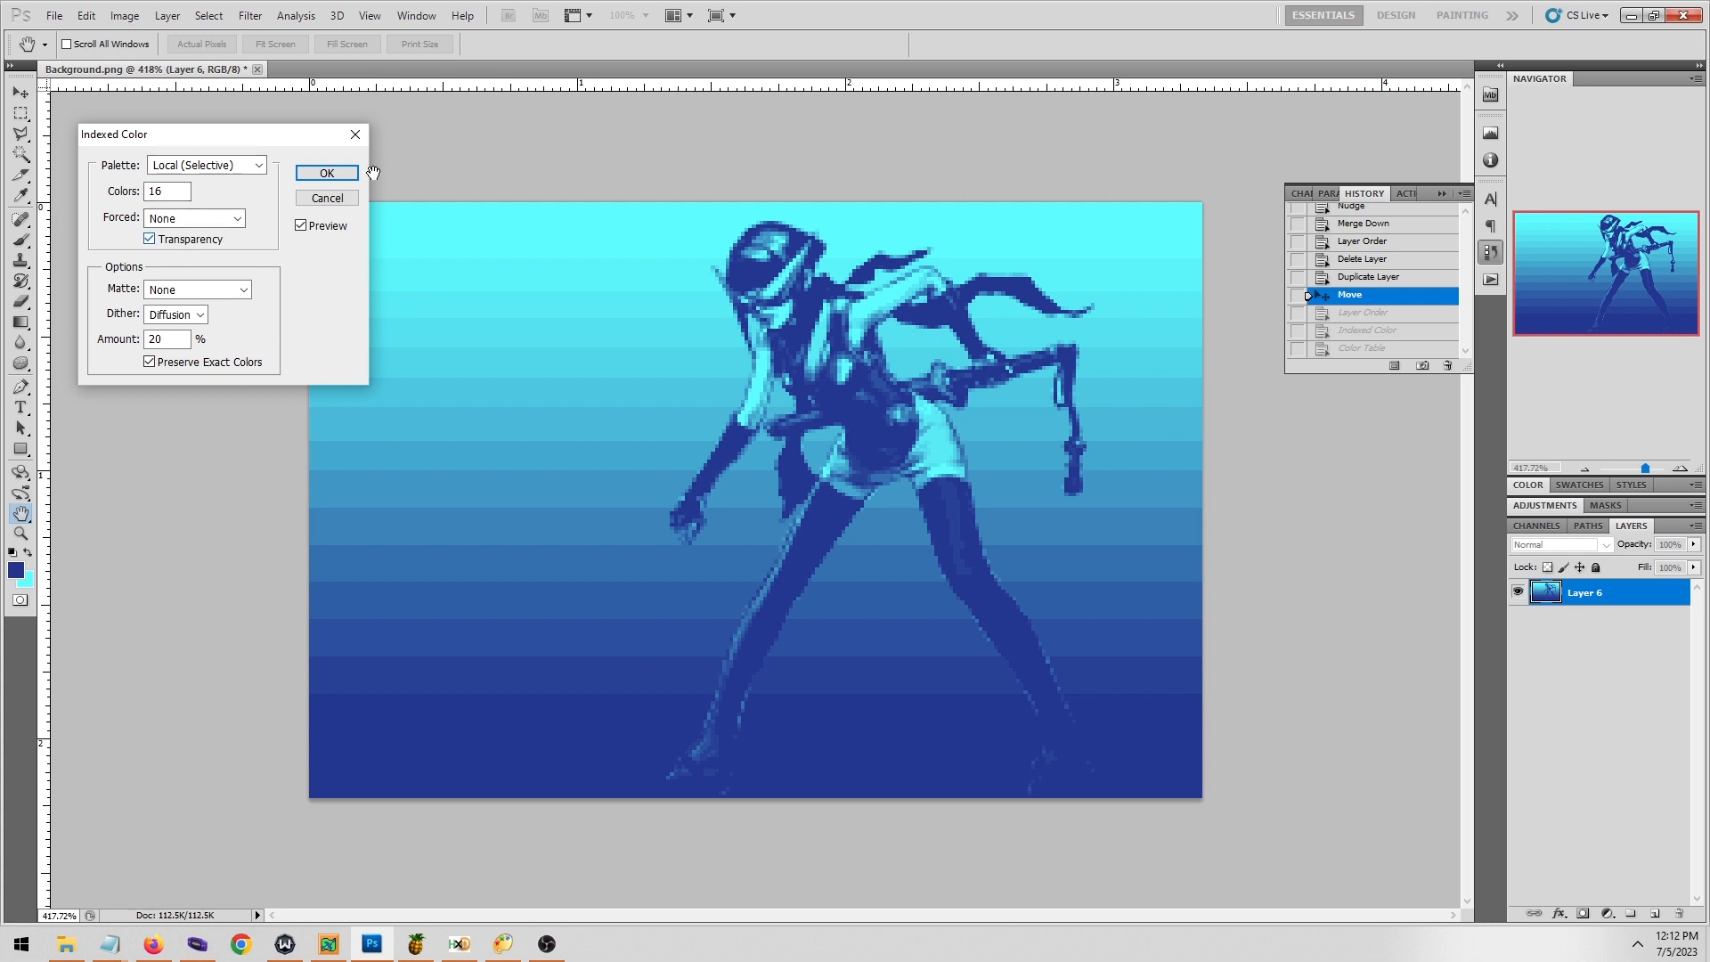
pyautogui.click(327, 173)
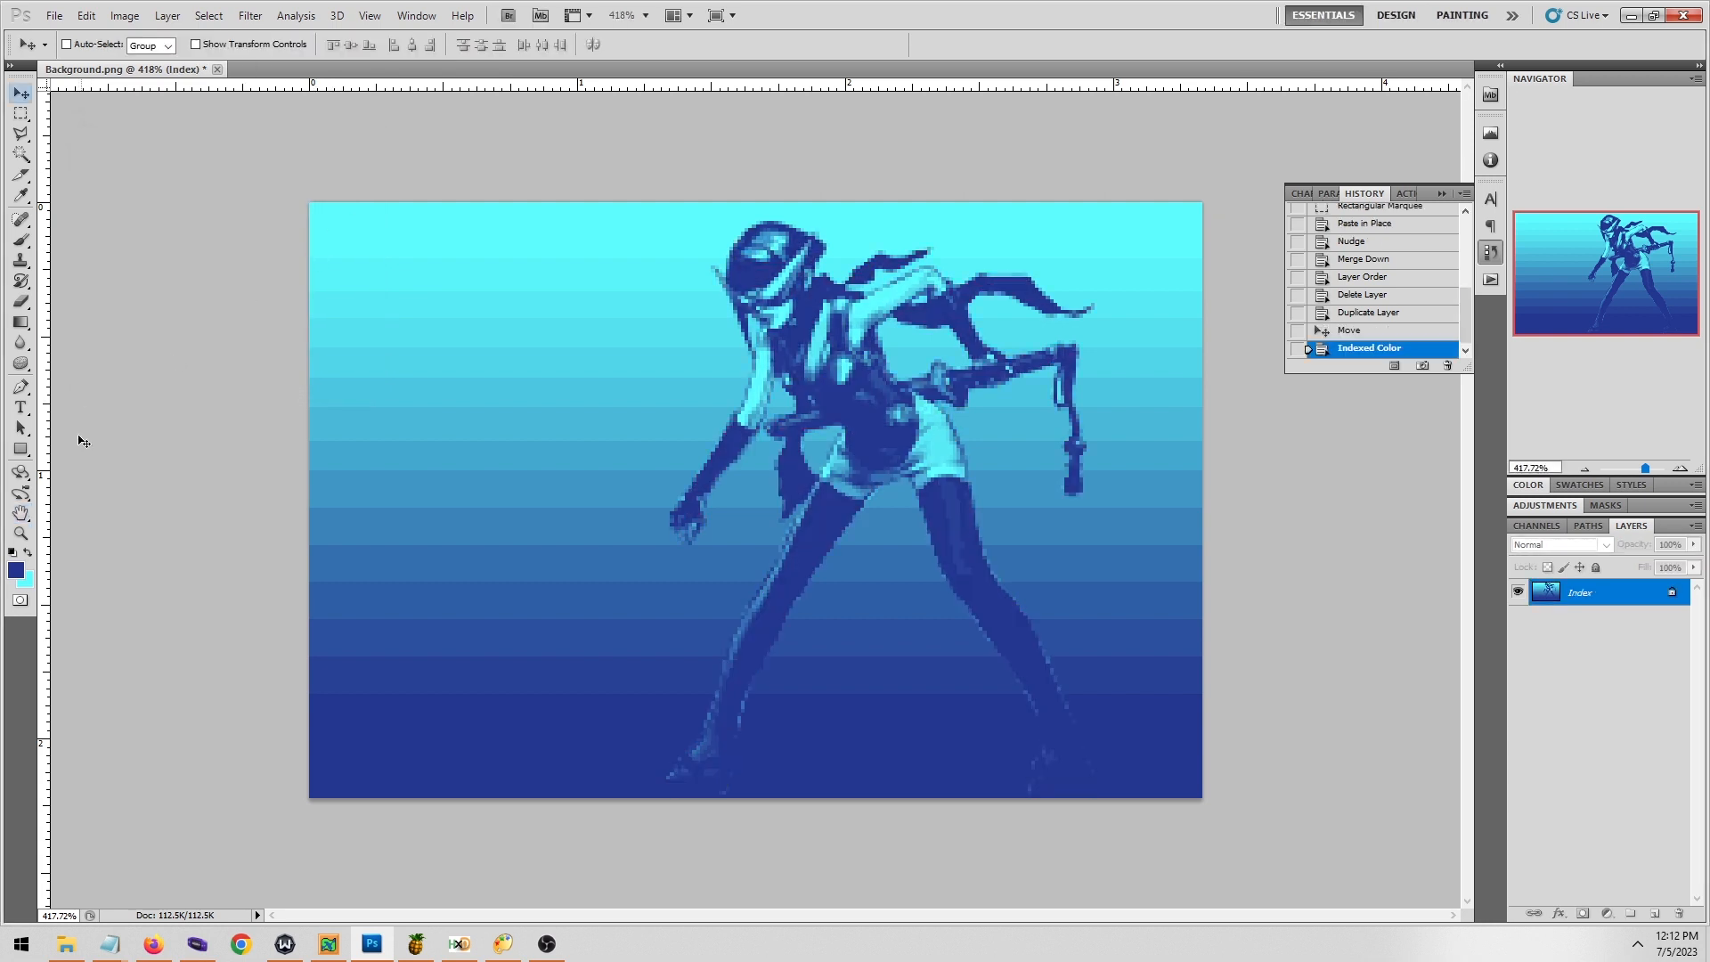
# Set the foreground color to bright green, hex 12ff00.
pyautogui.click(17, 571)
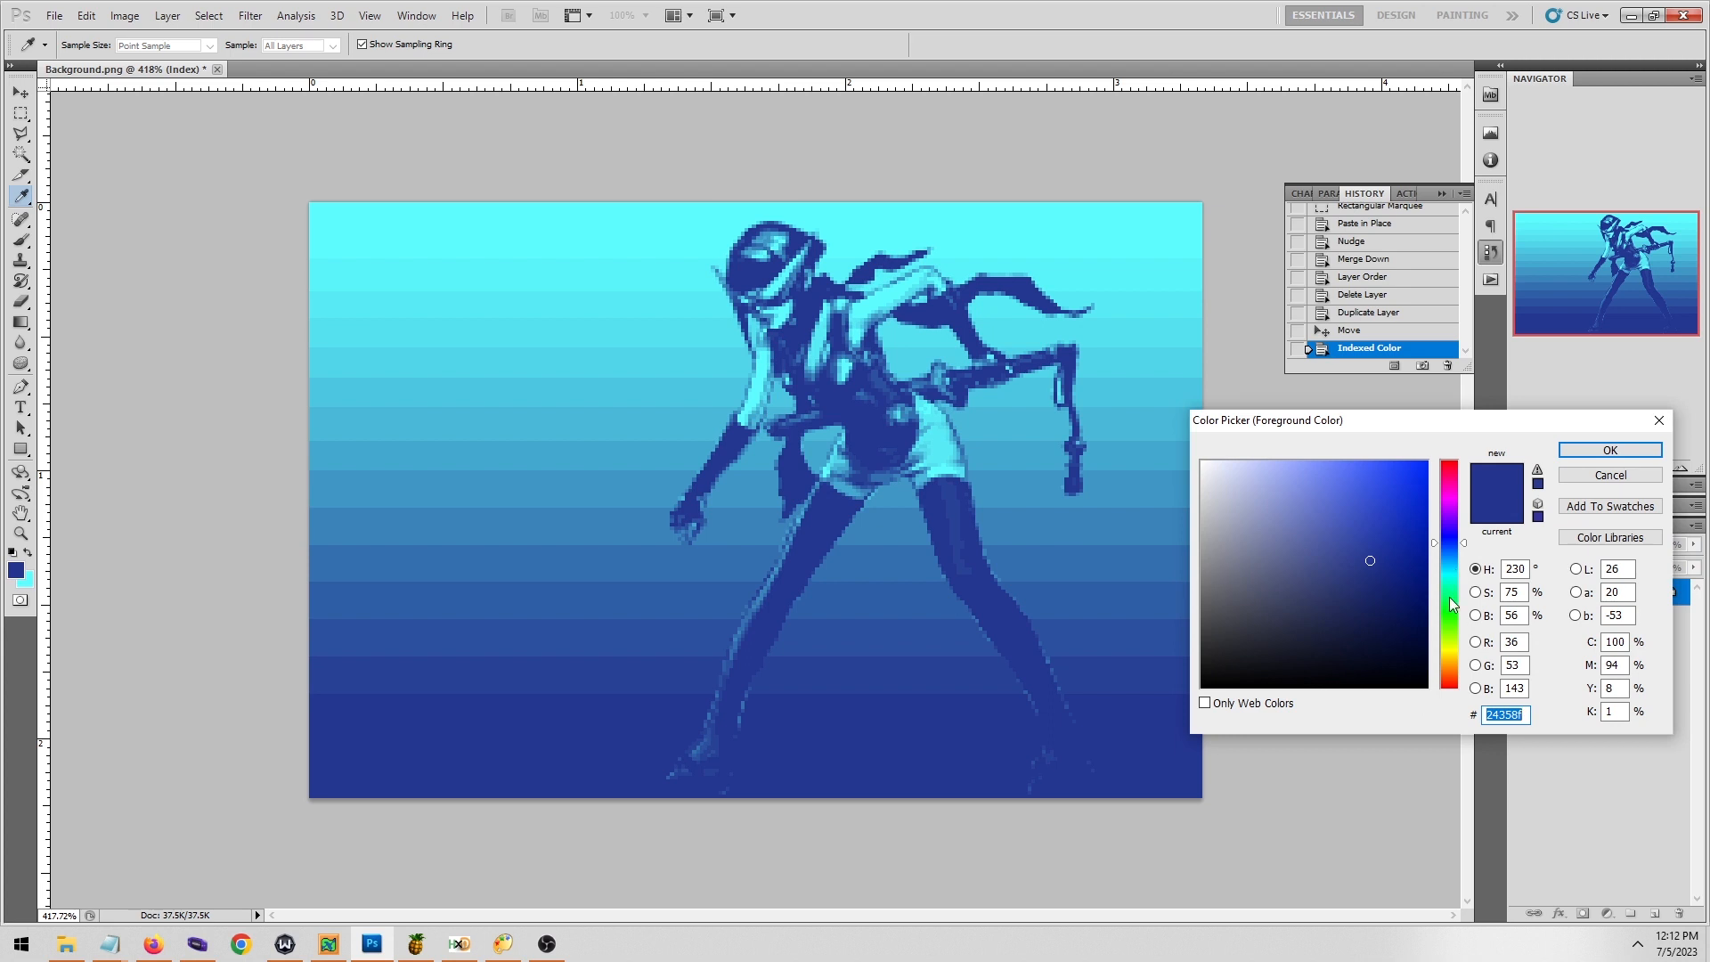
pyautogui.click(1450, 614)
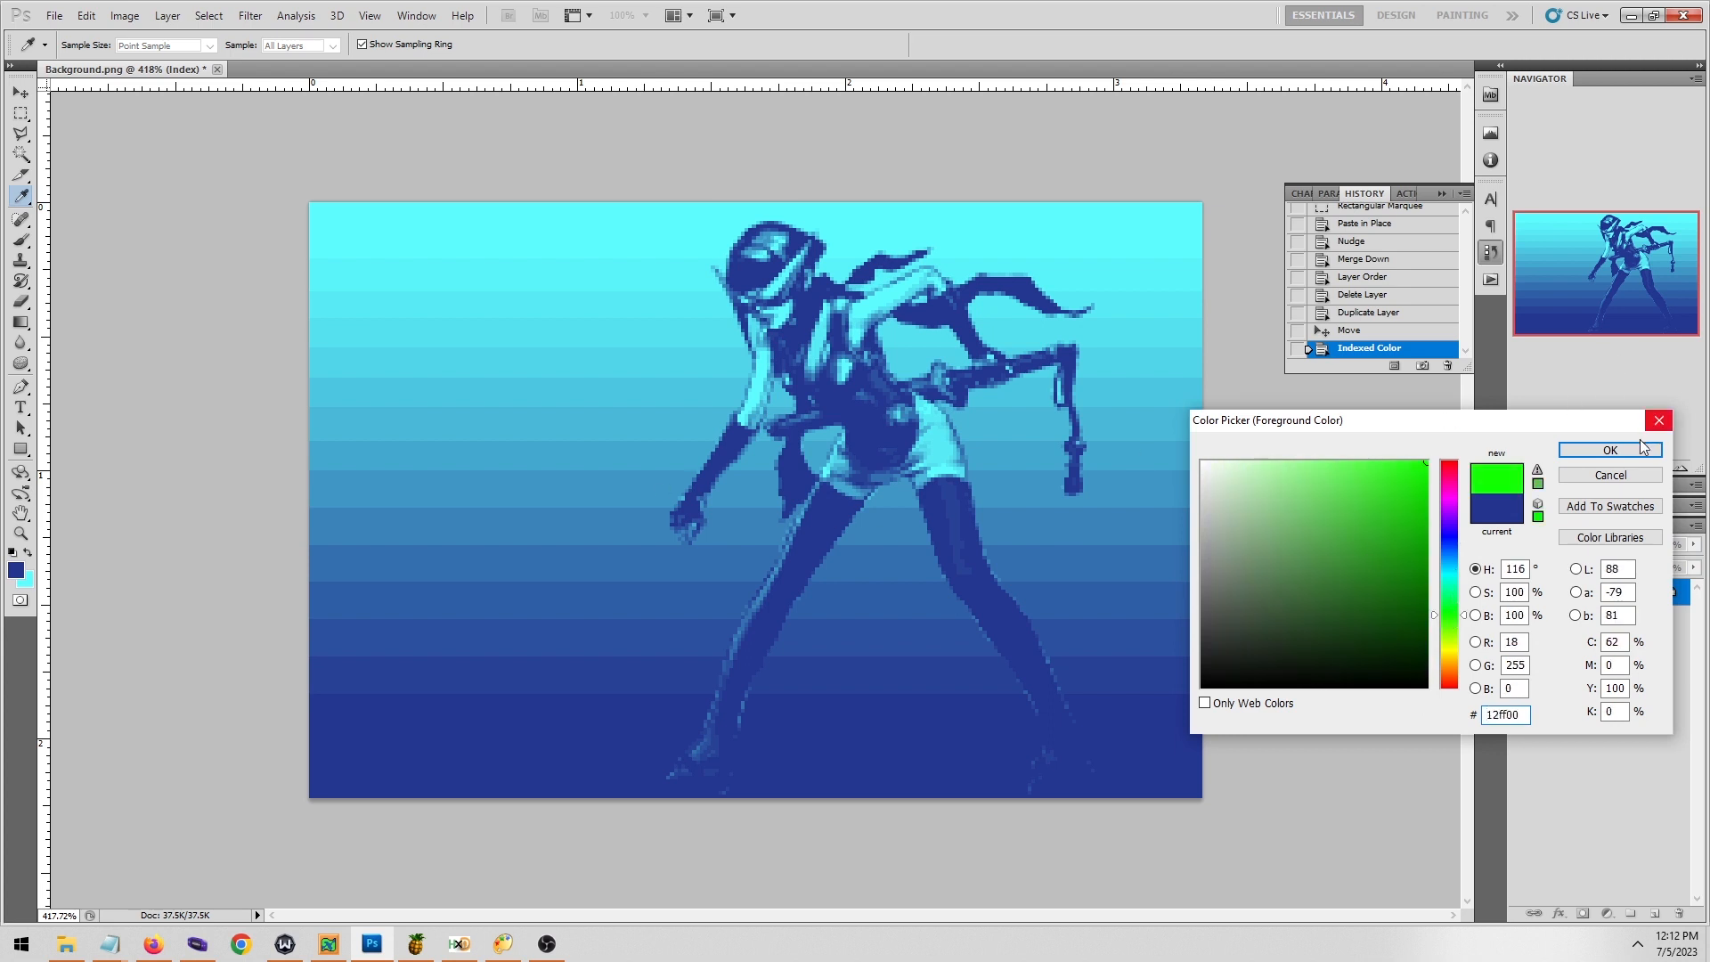
pyautogui.click(1610, 450)
pyautogui.press('v')
# Replace the last entry of the indexed image's color table with the green foreground color.
pyautogui.click(124, 15)
pyautogui.moveTo(169, 33)
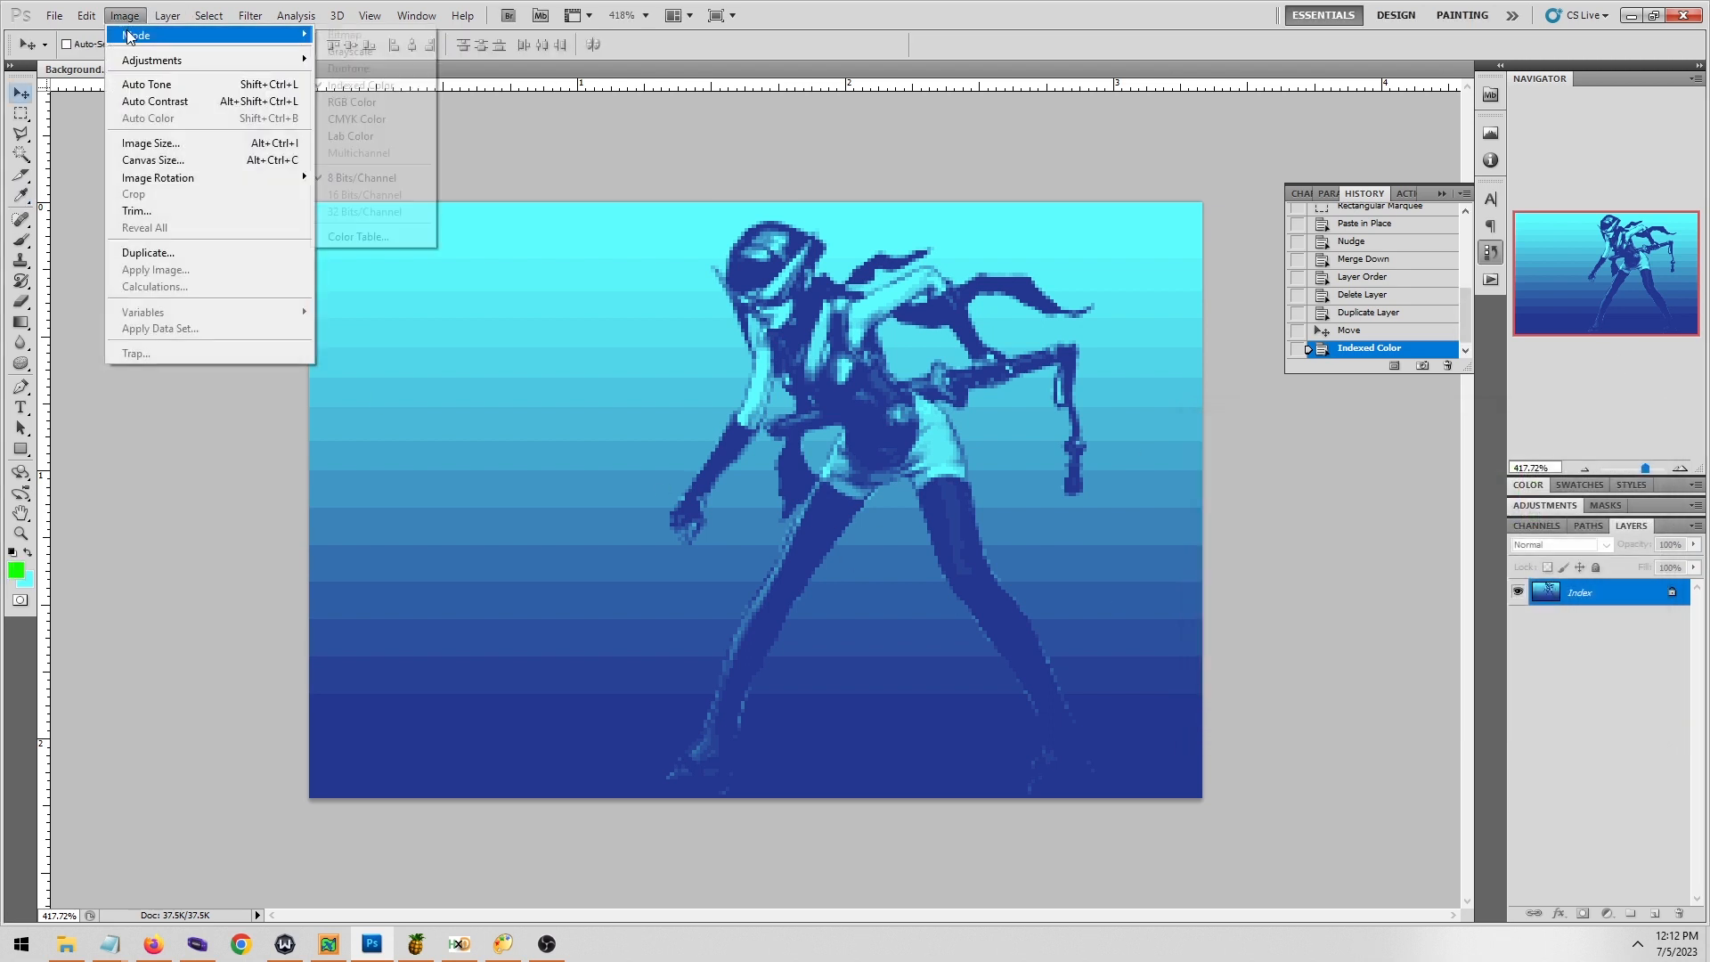
pyautogui.click(366, 238)
pyautogui.click(374, 221)
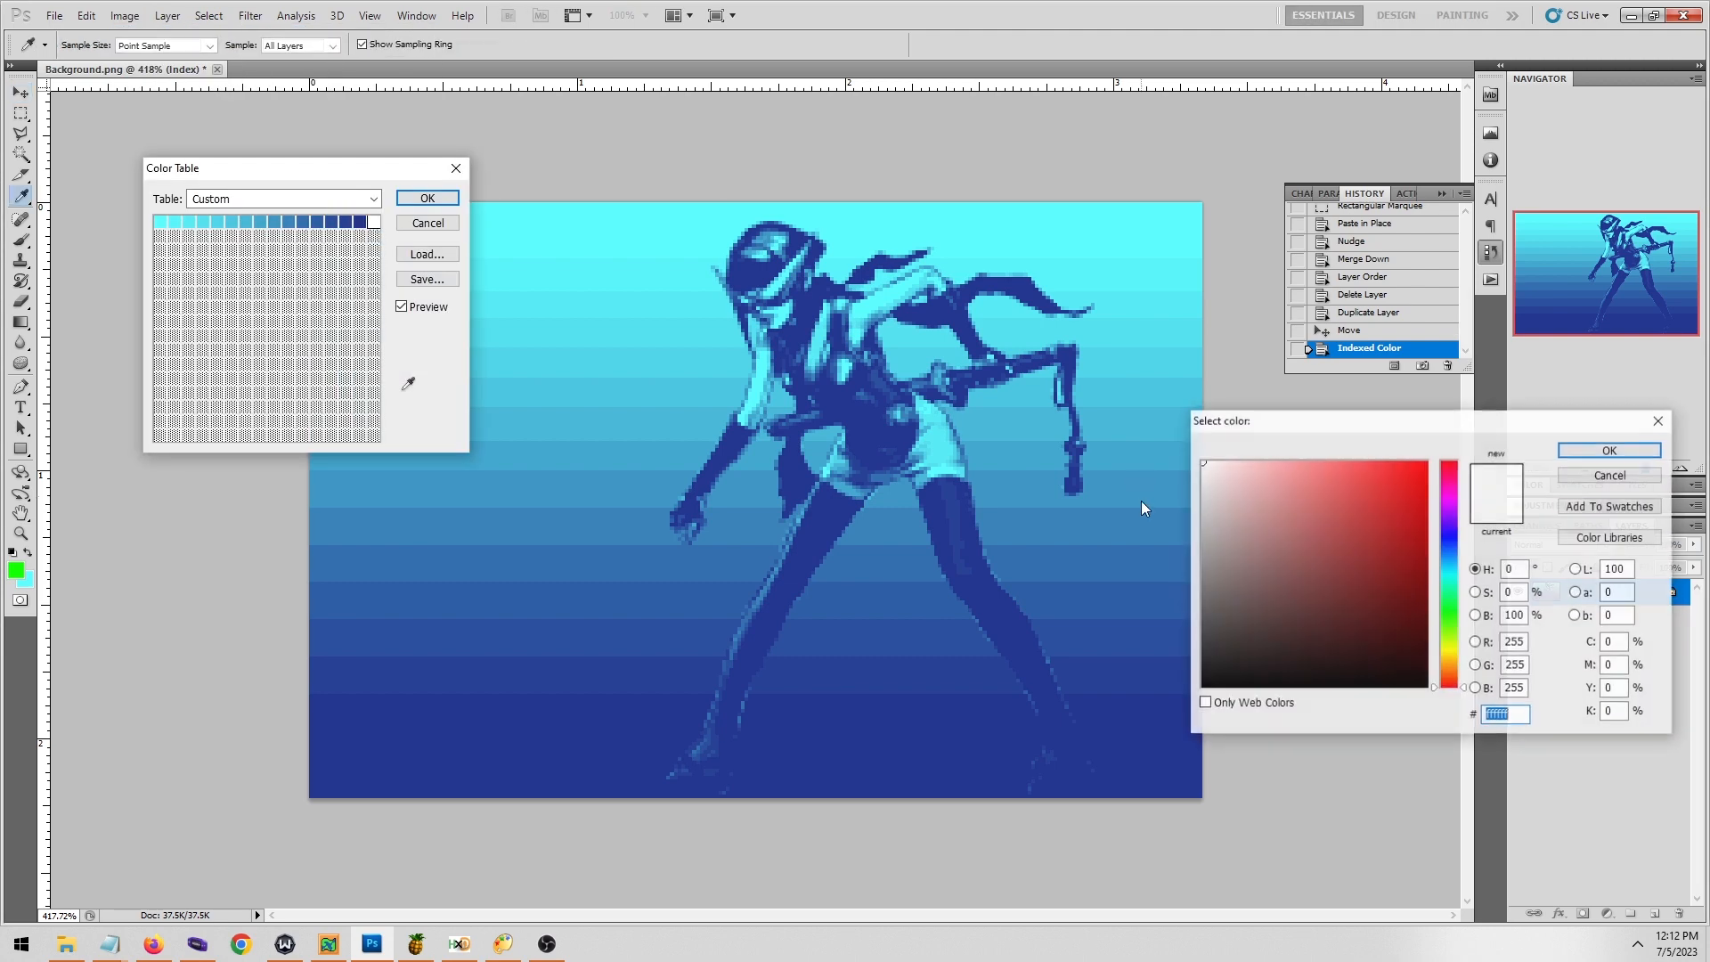
pyautogui.click(17, 571)
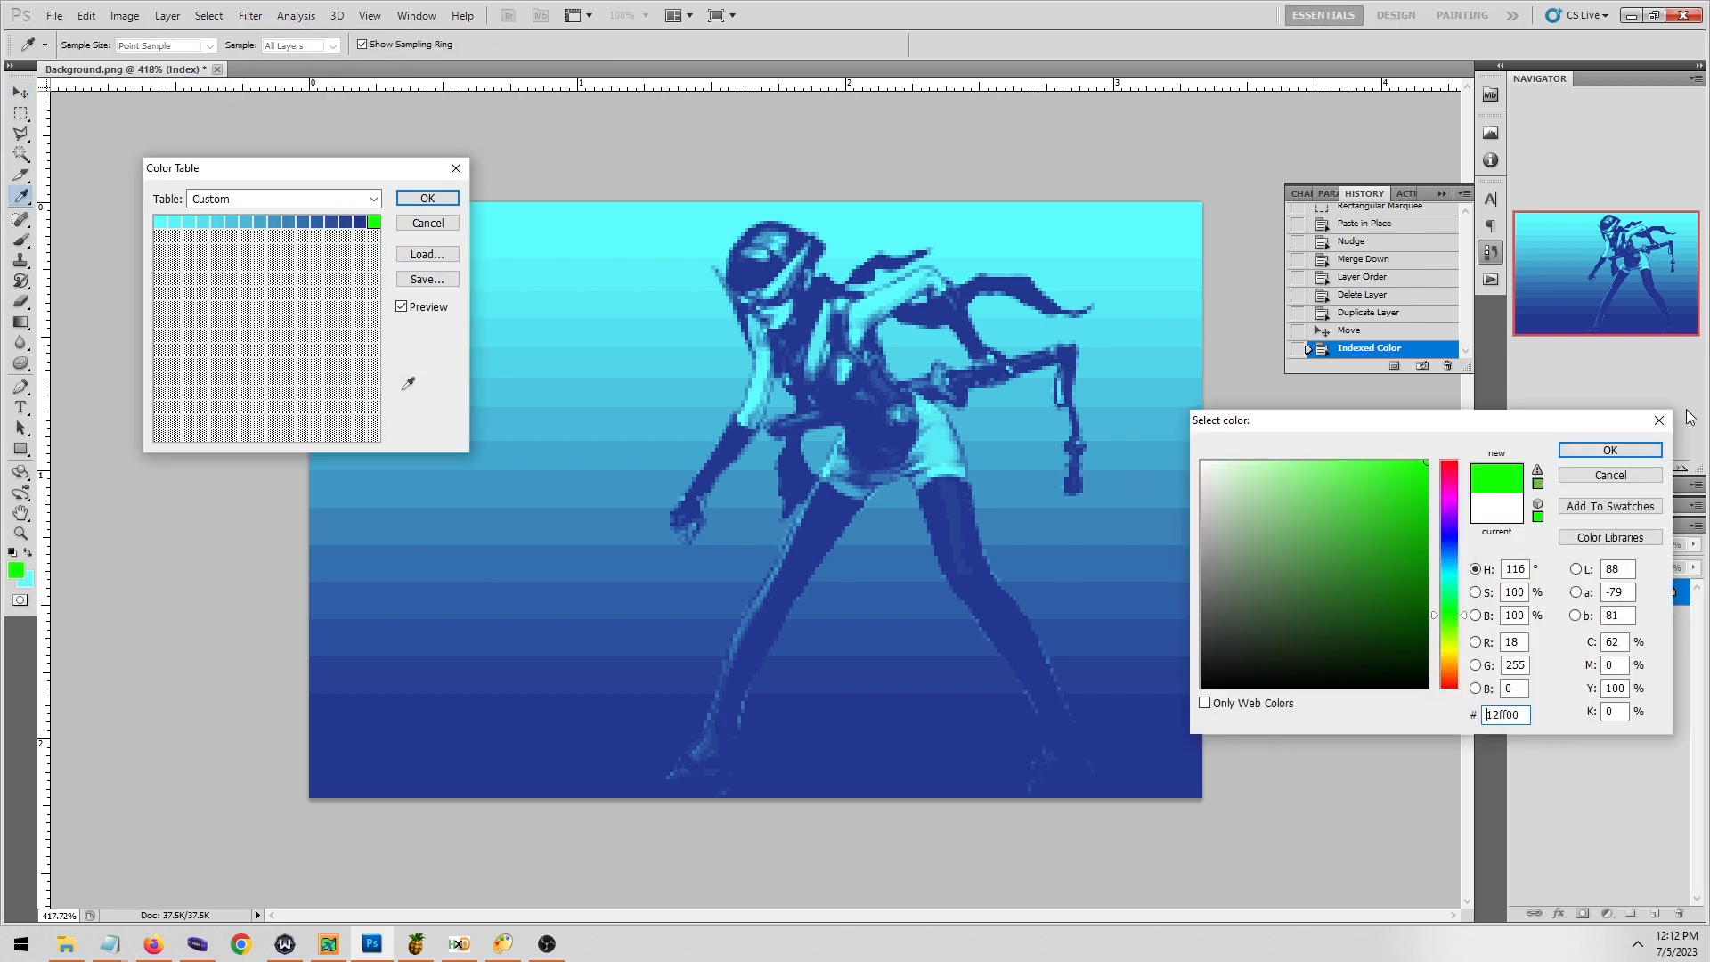
pyautogui.click(1611, 450)
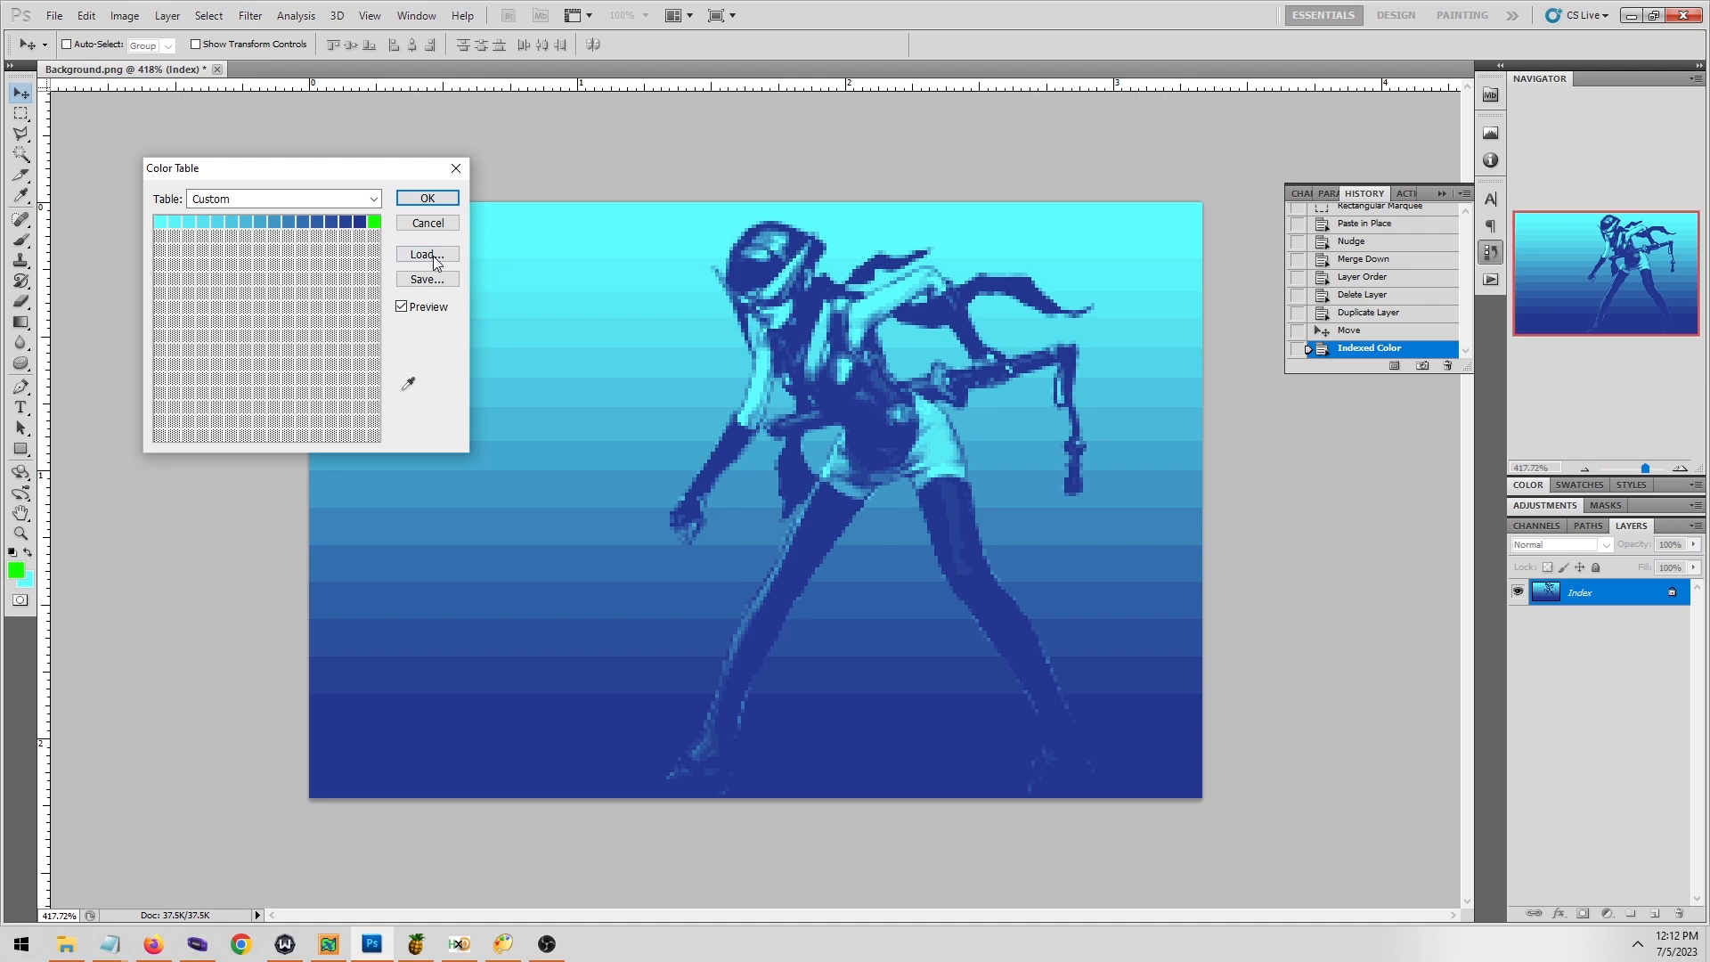
# Save the color table as BGpal01.act in the Coinflip Tutorial 16 Color Version folder and apply the table.
pyautogui.click(424, 283)
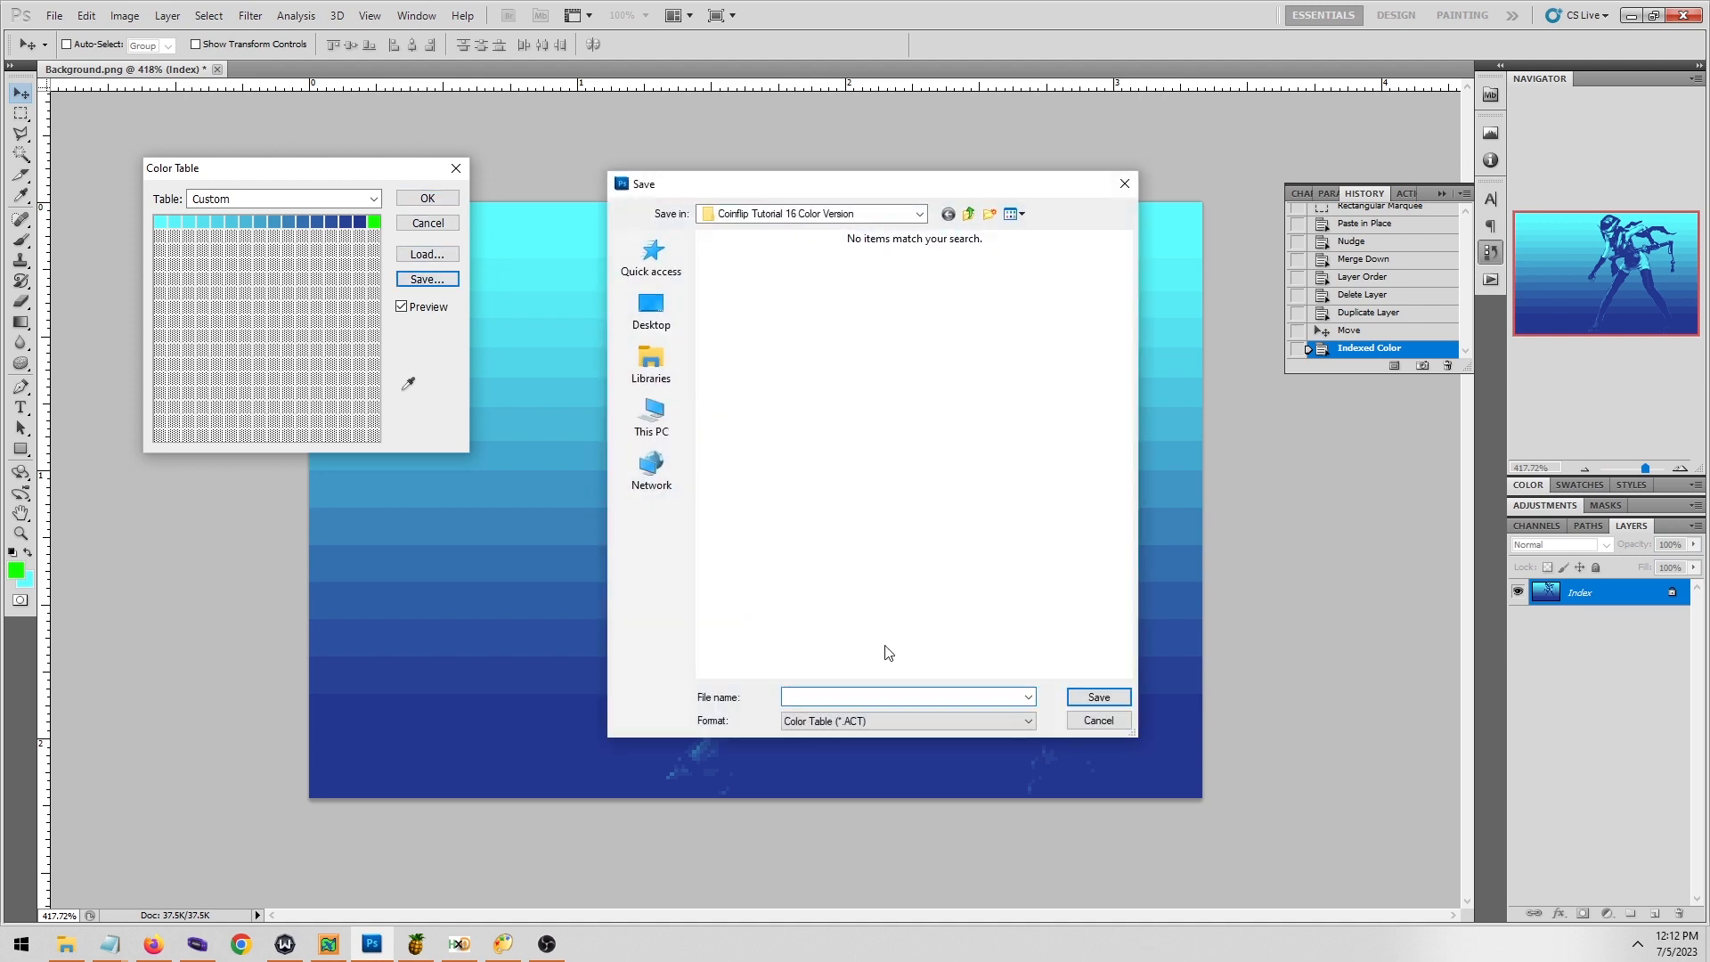
pyautogui.write('BGpal0')
pyautogui.press('Return')
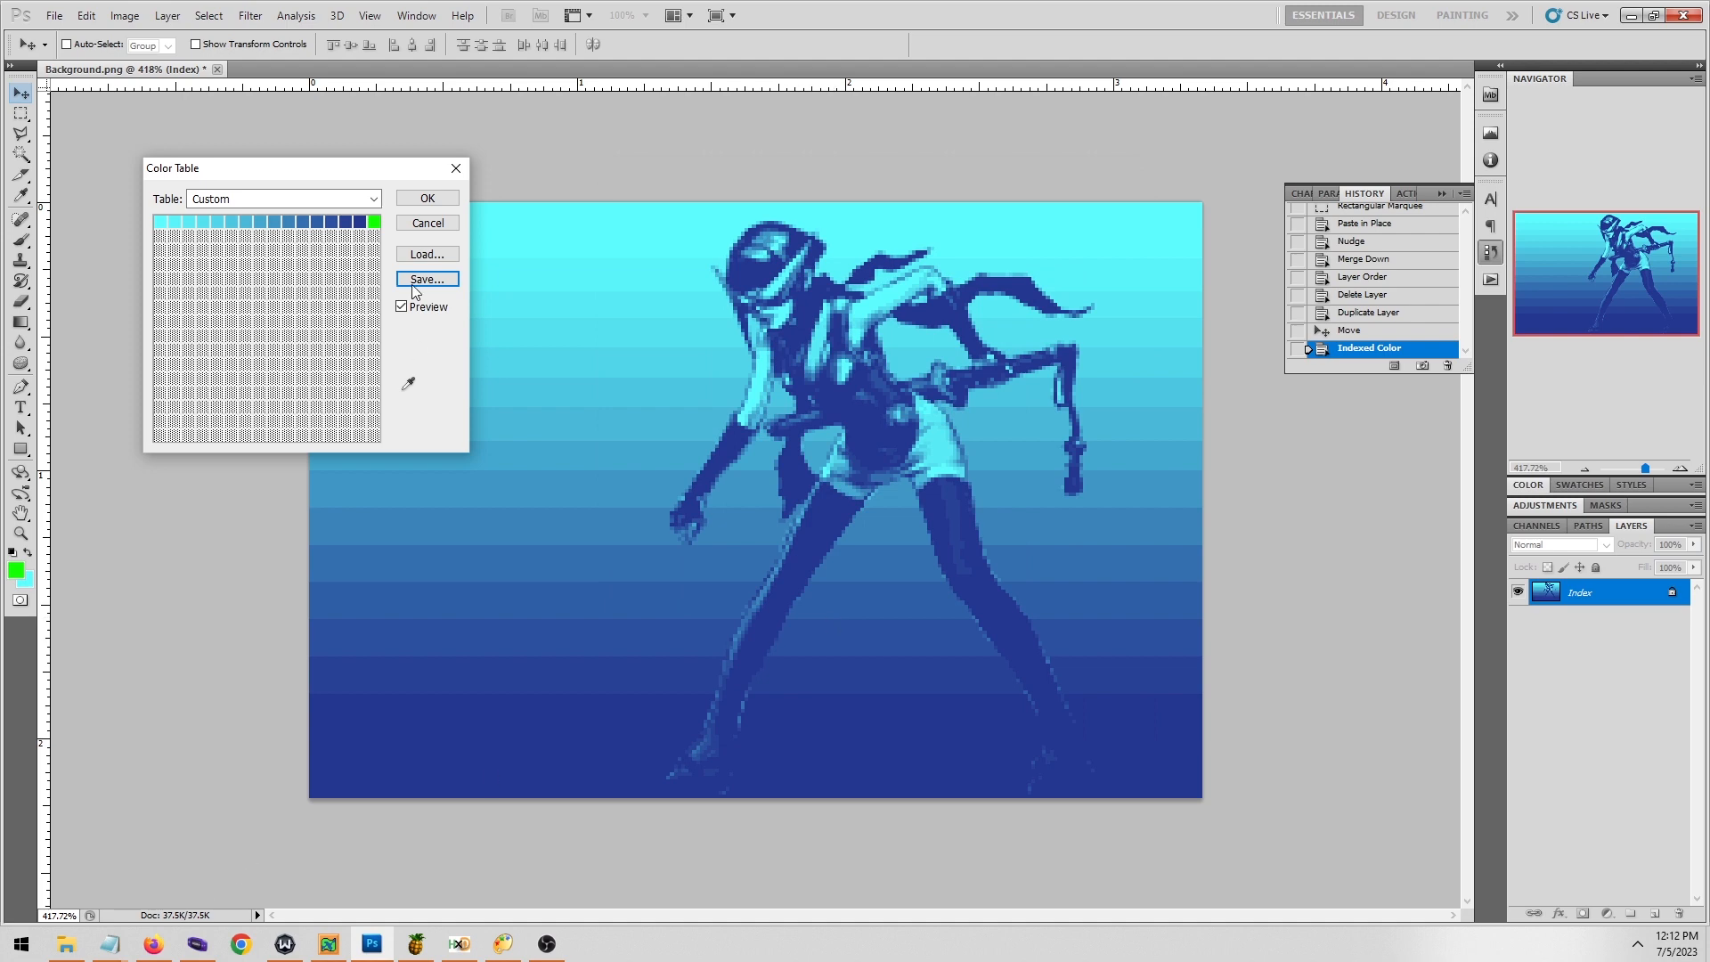
pyautogui.click(427, 198)
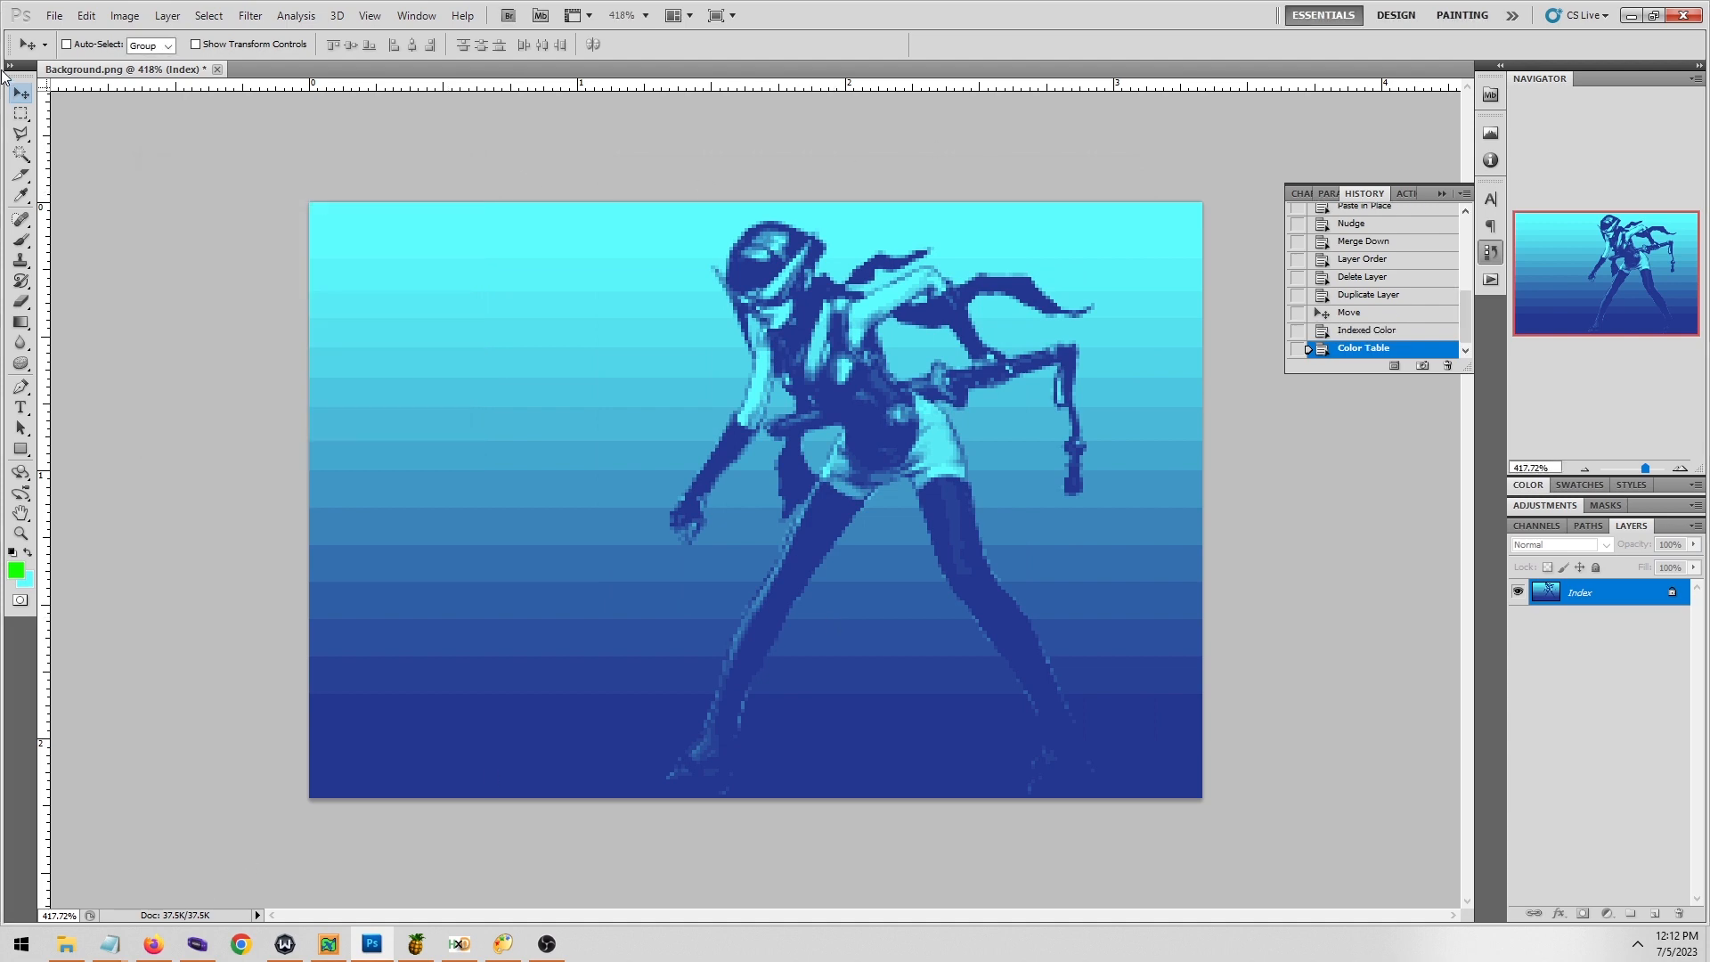
# Save the indexed image as Background.png in PNG format in the Coinflip Tutorial 16 Color Version folder.
pyautogui.click(54, 15)
pyautogui.click(89, 295)
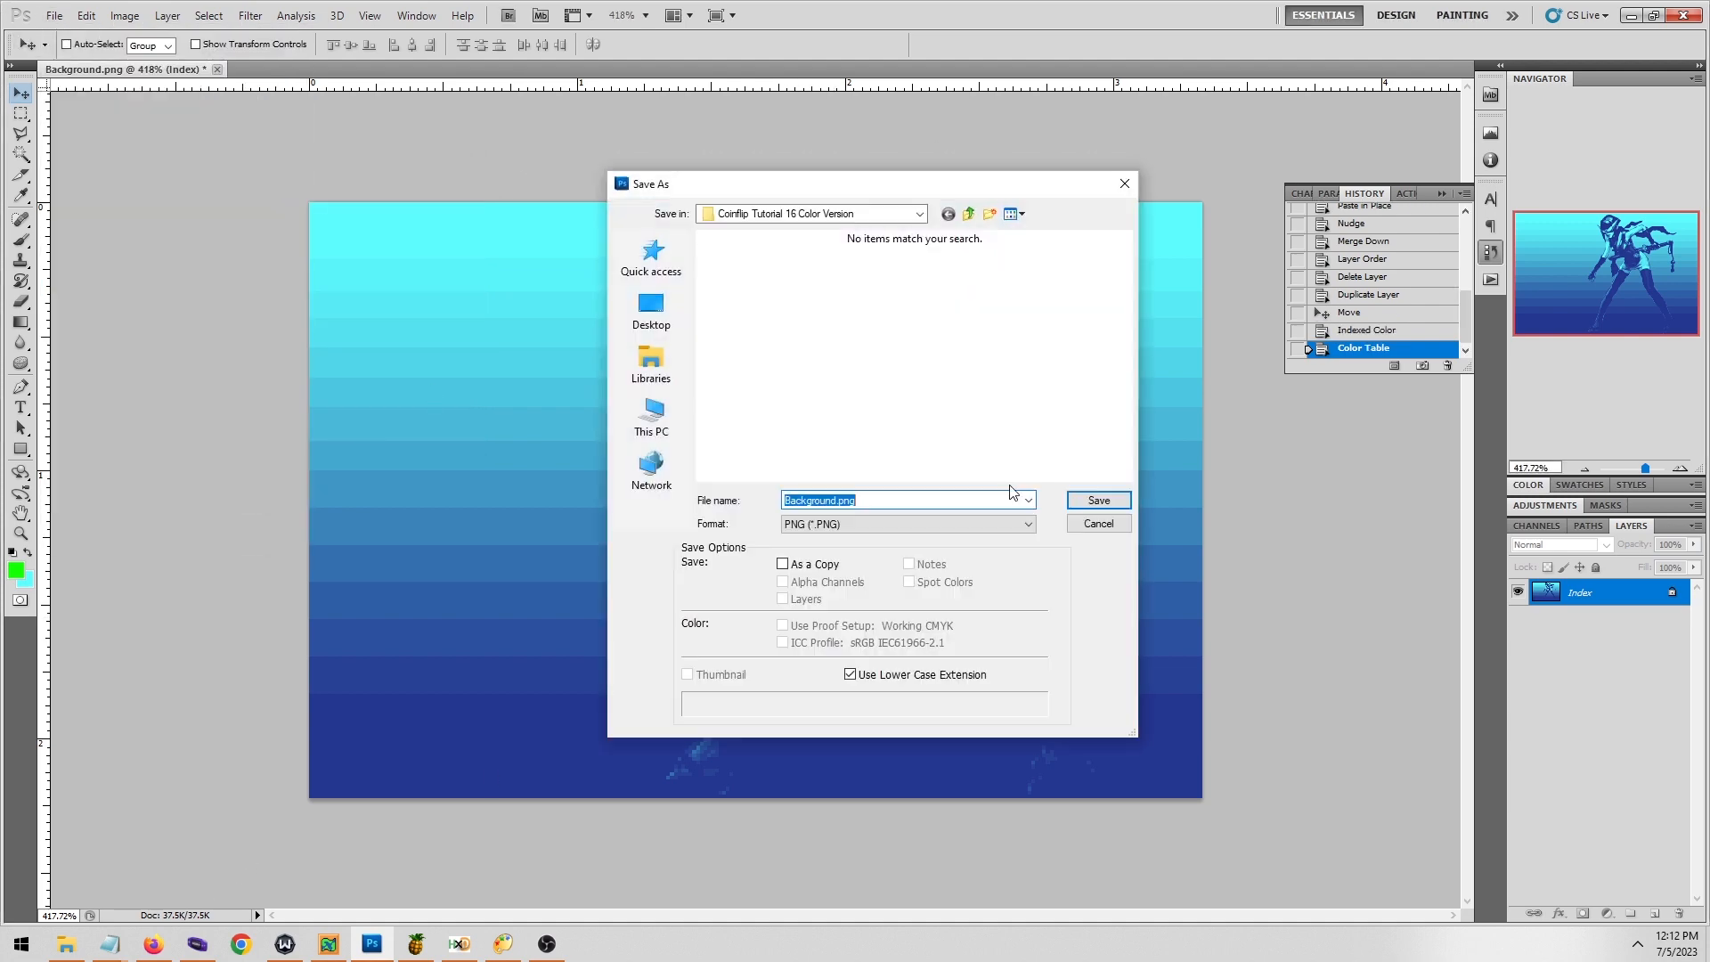
pyautogui.click(944, 524)
pyautogui.click(872, 657)
pyautogui.click(895, 505)
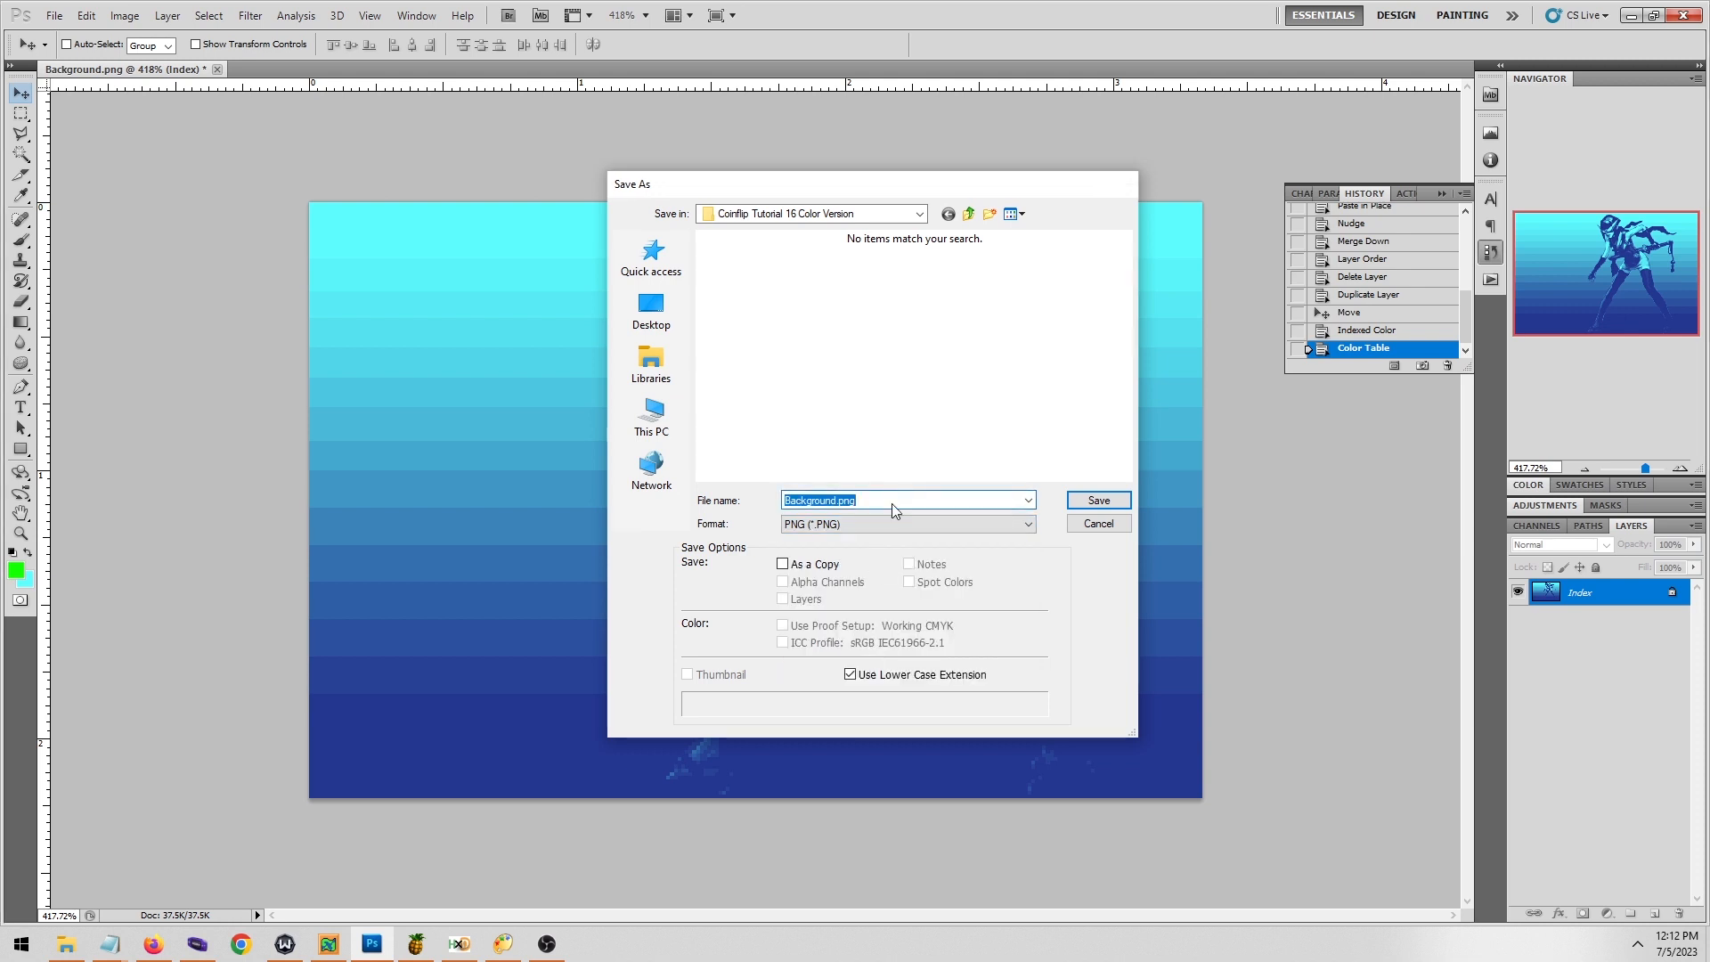
pyautogui.press('Return')
pyautogui.press('Return')
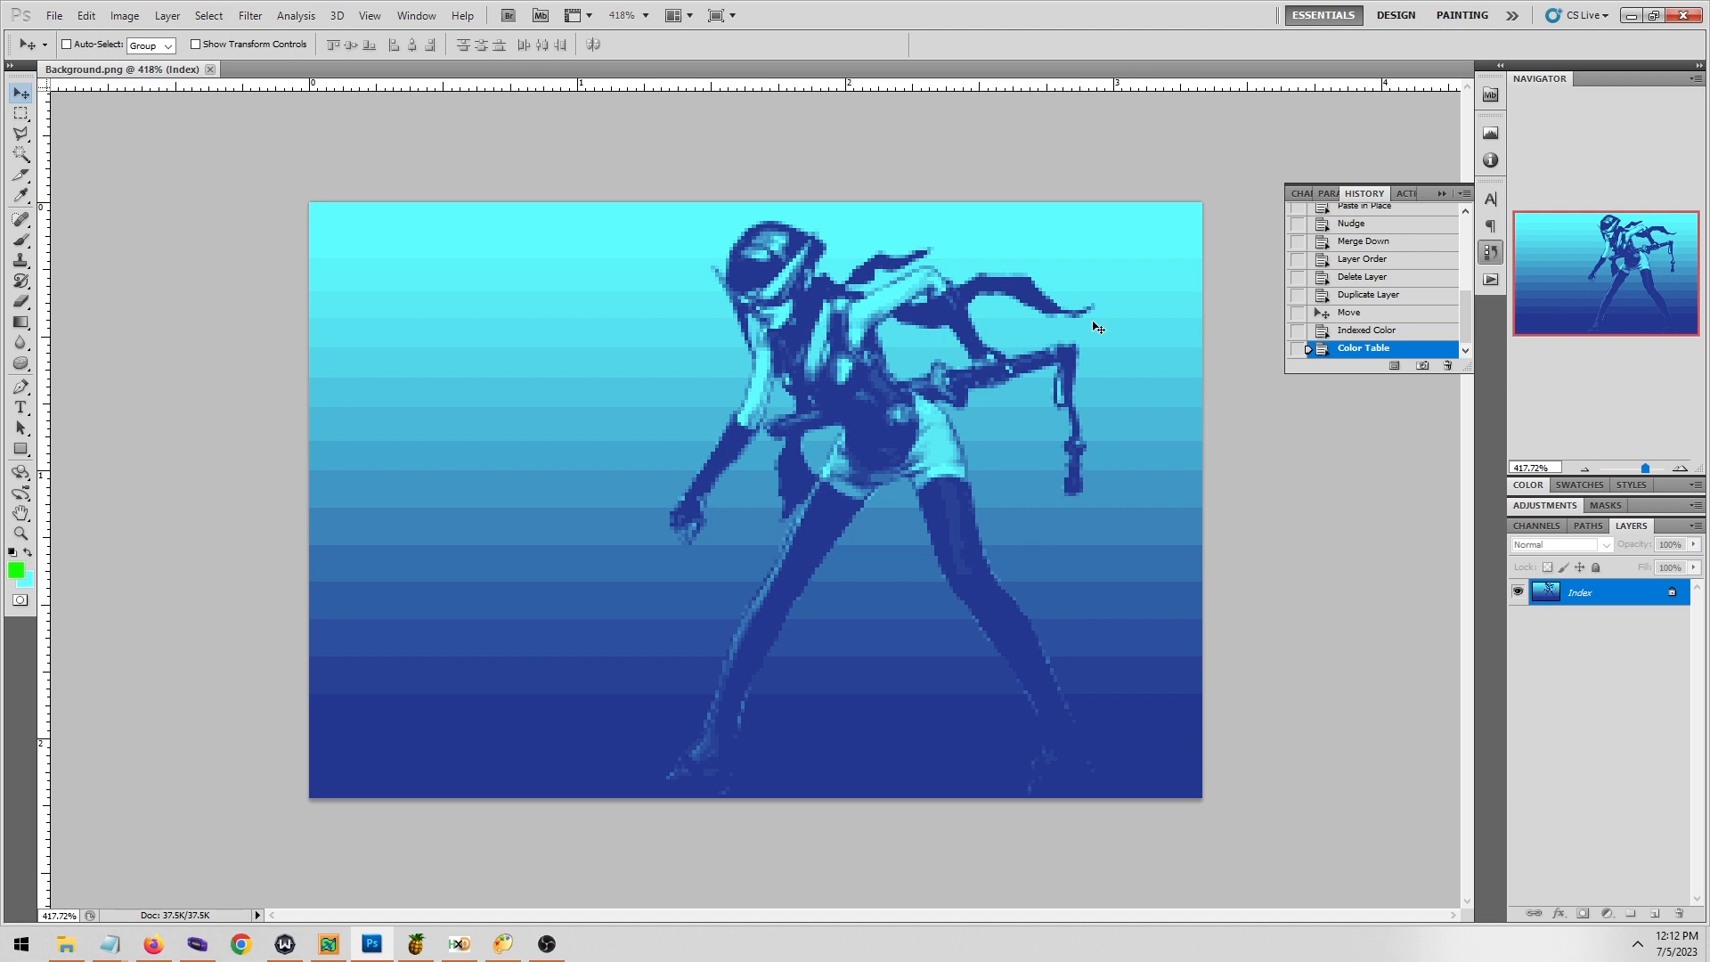
# Revert to the layered RGB state after the Move and leave only Layer 1 visible.
pyautogui.click(1363, 313)
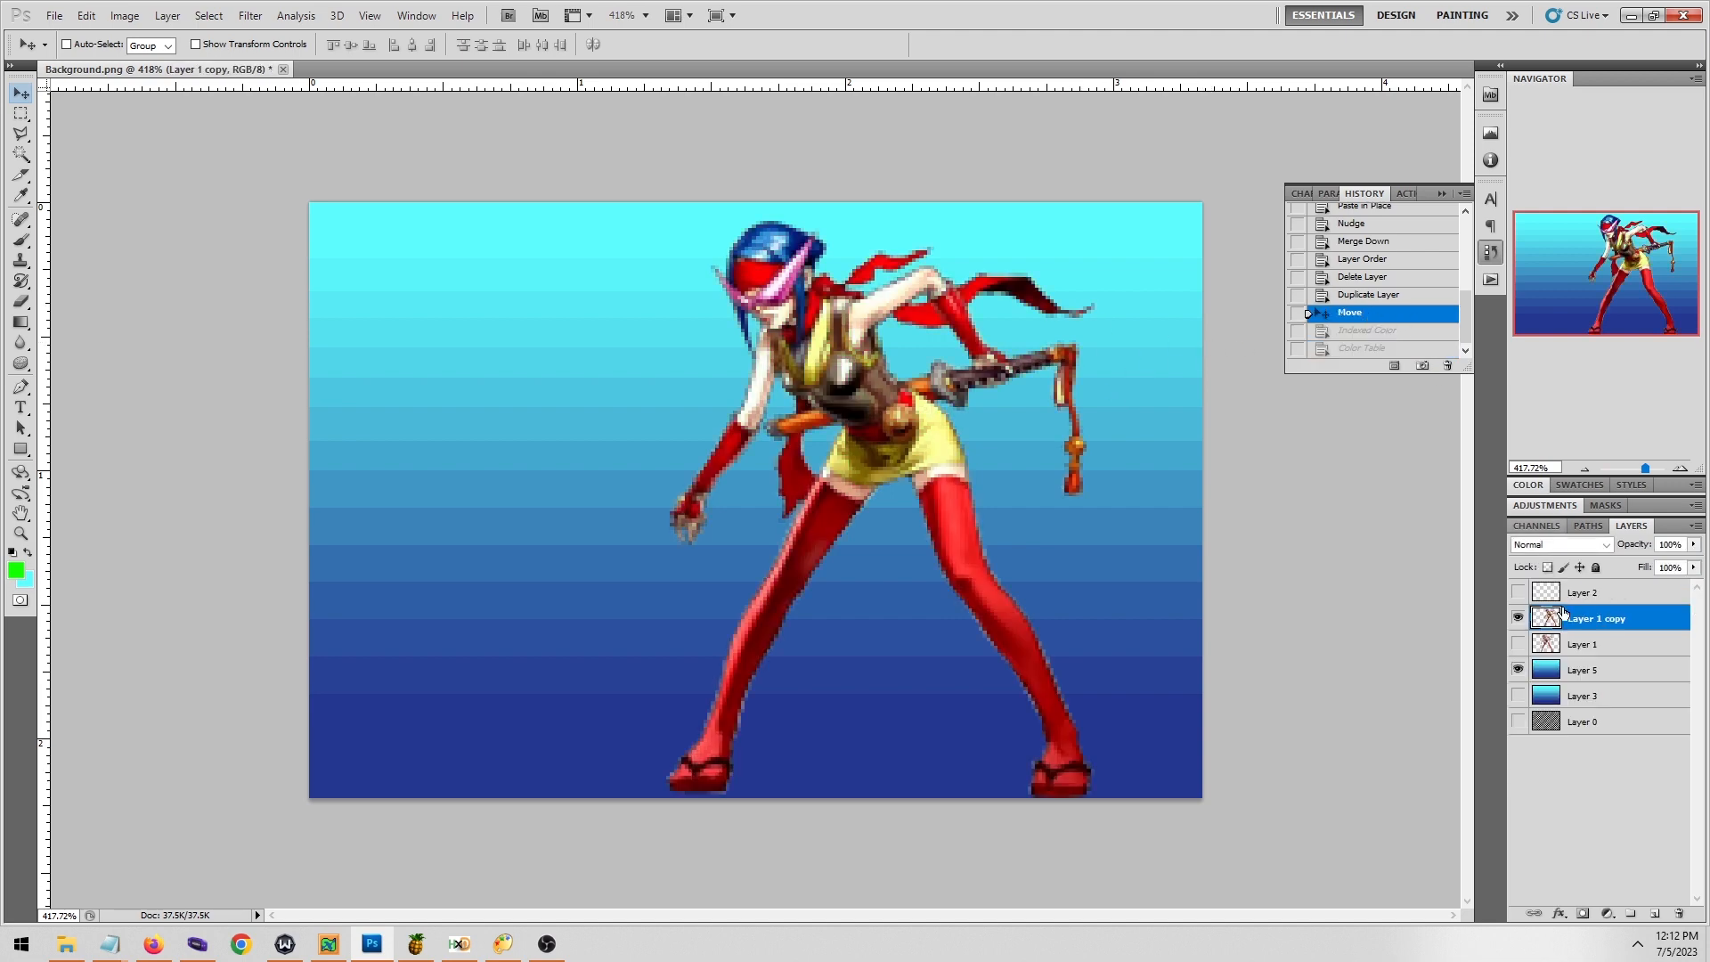
pyautogui.click(1518, 618)
pyautogui.click(1518, 644)
pyautogui.click(1518, 670)
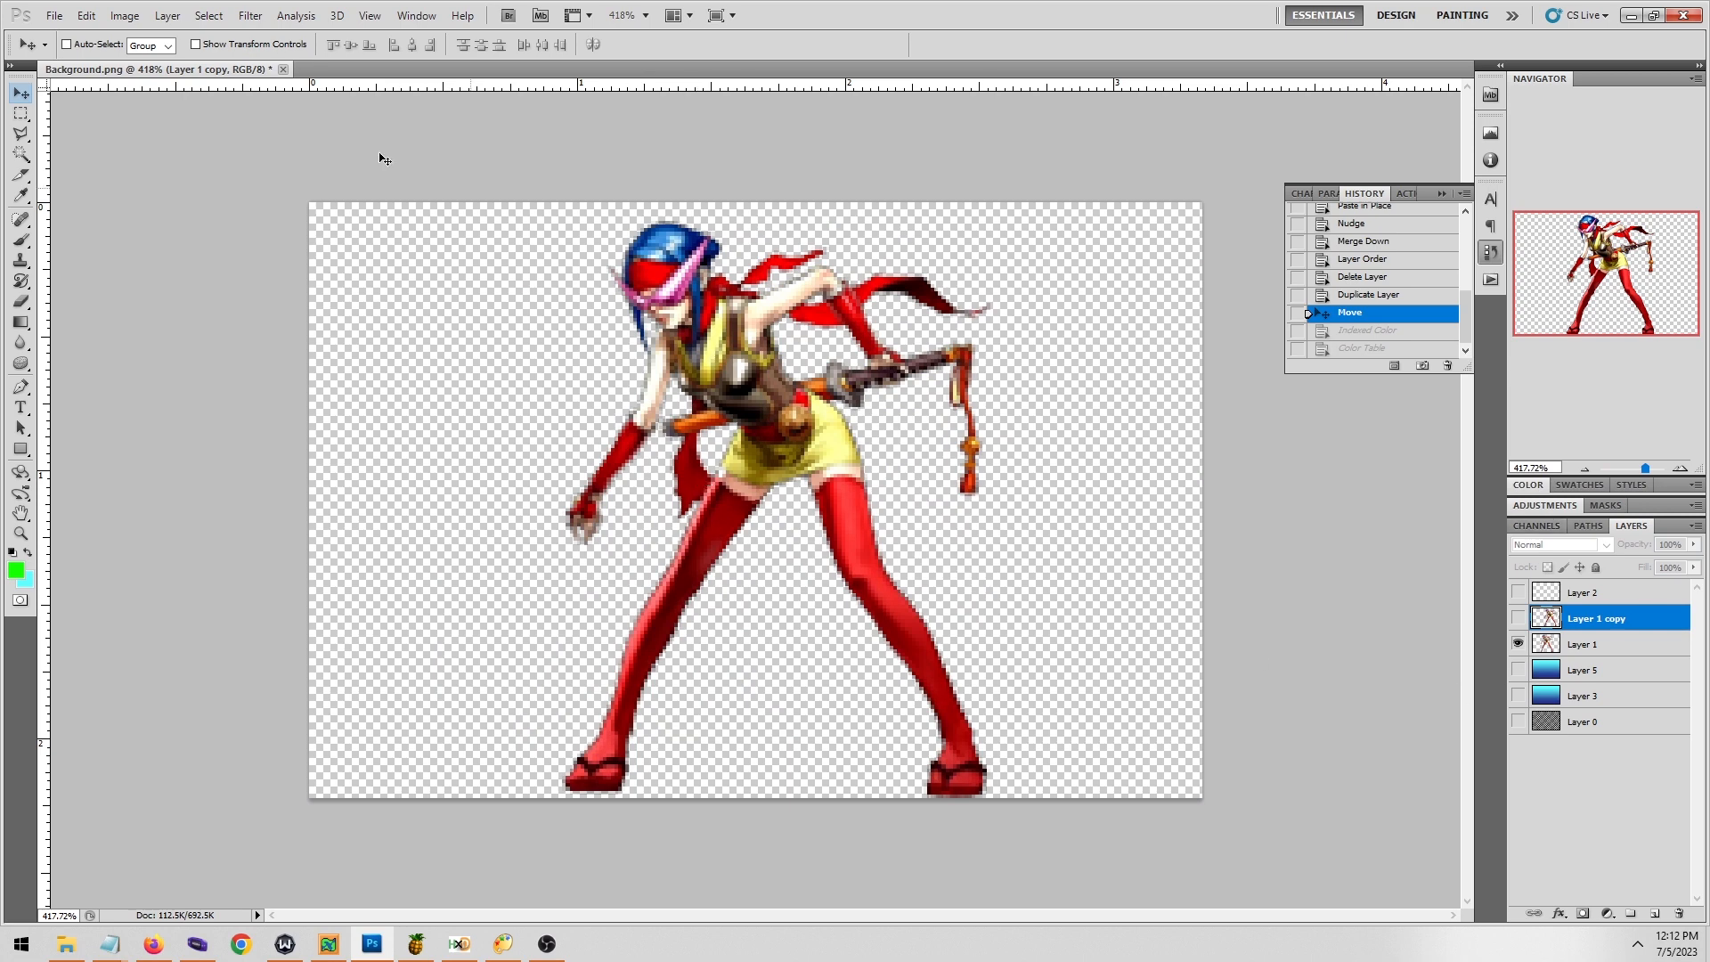
# Convert the character image to indexed color with a 16-color Local (Adaptive) palette after trying Local (Perceptual).
pyautogui.click(124, 16)
pyautogui.moveTo(143, 36)
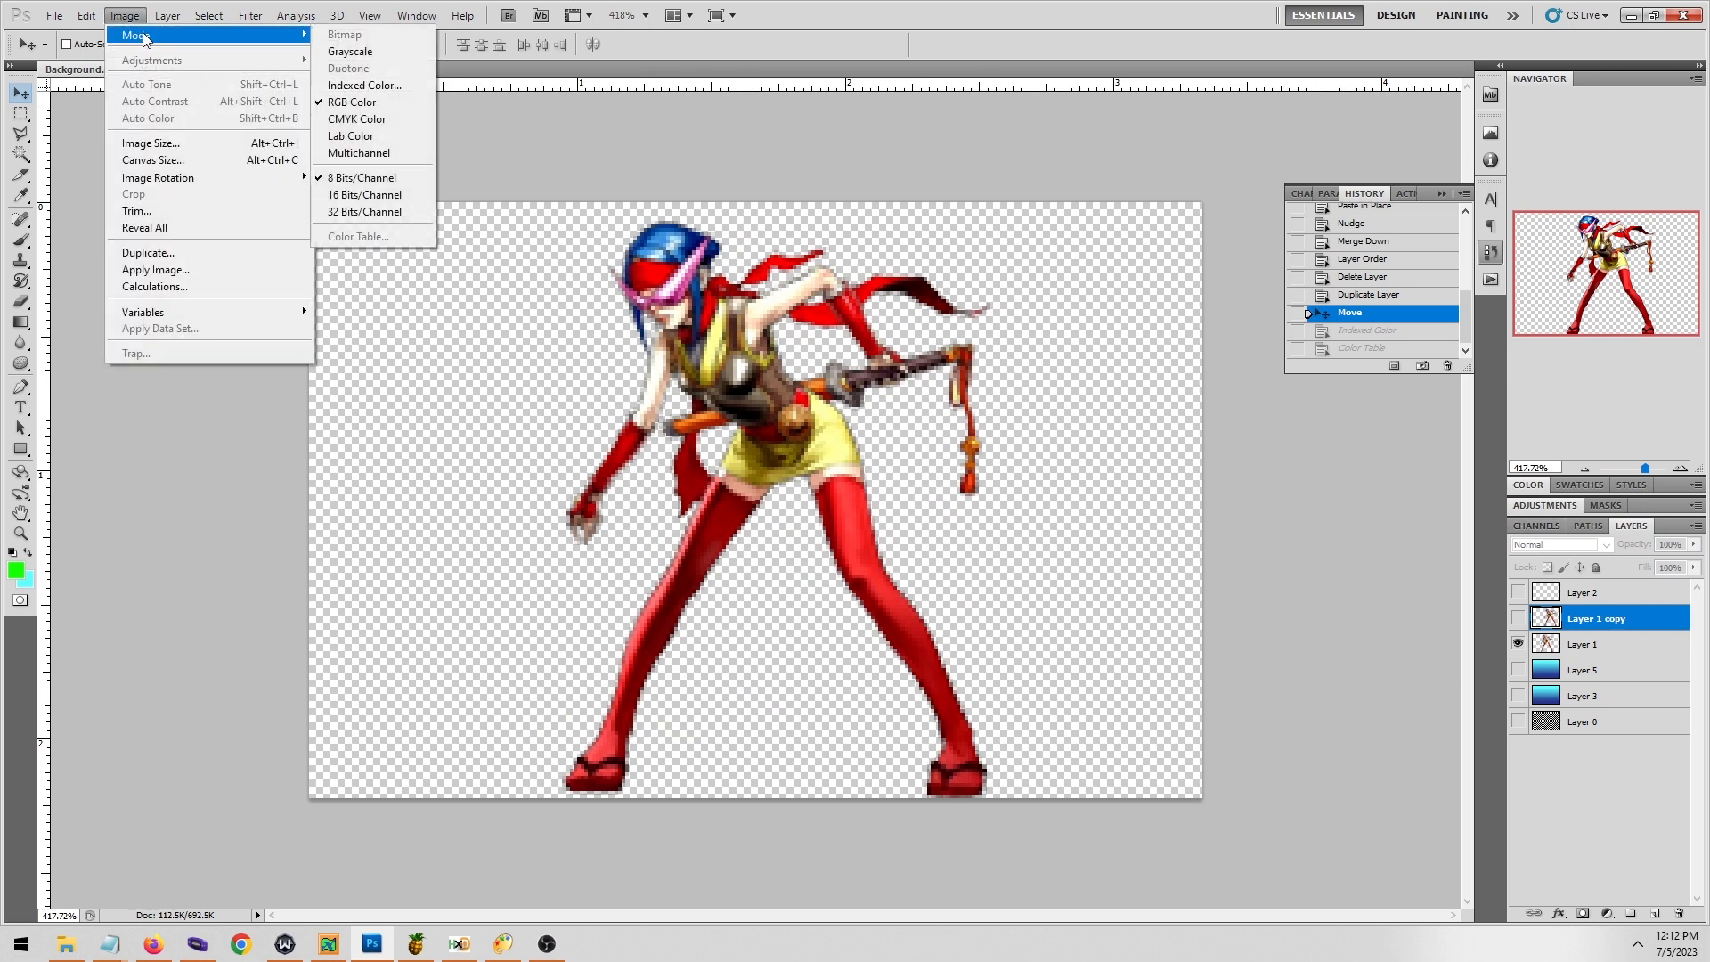
pyautogui.click(365, 86)
pyautogui.click(848, 359)
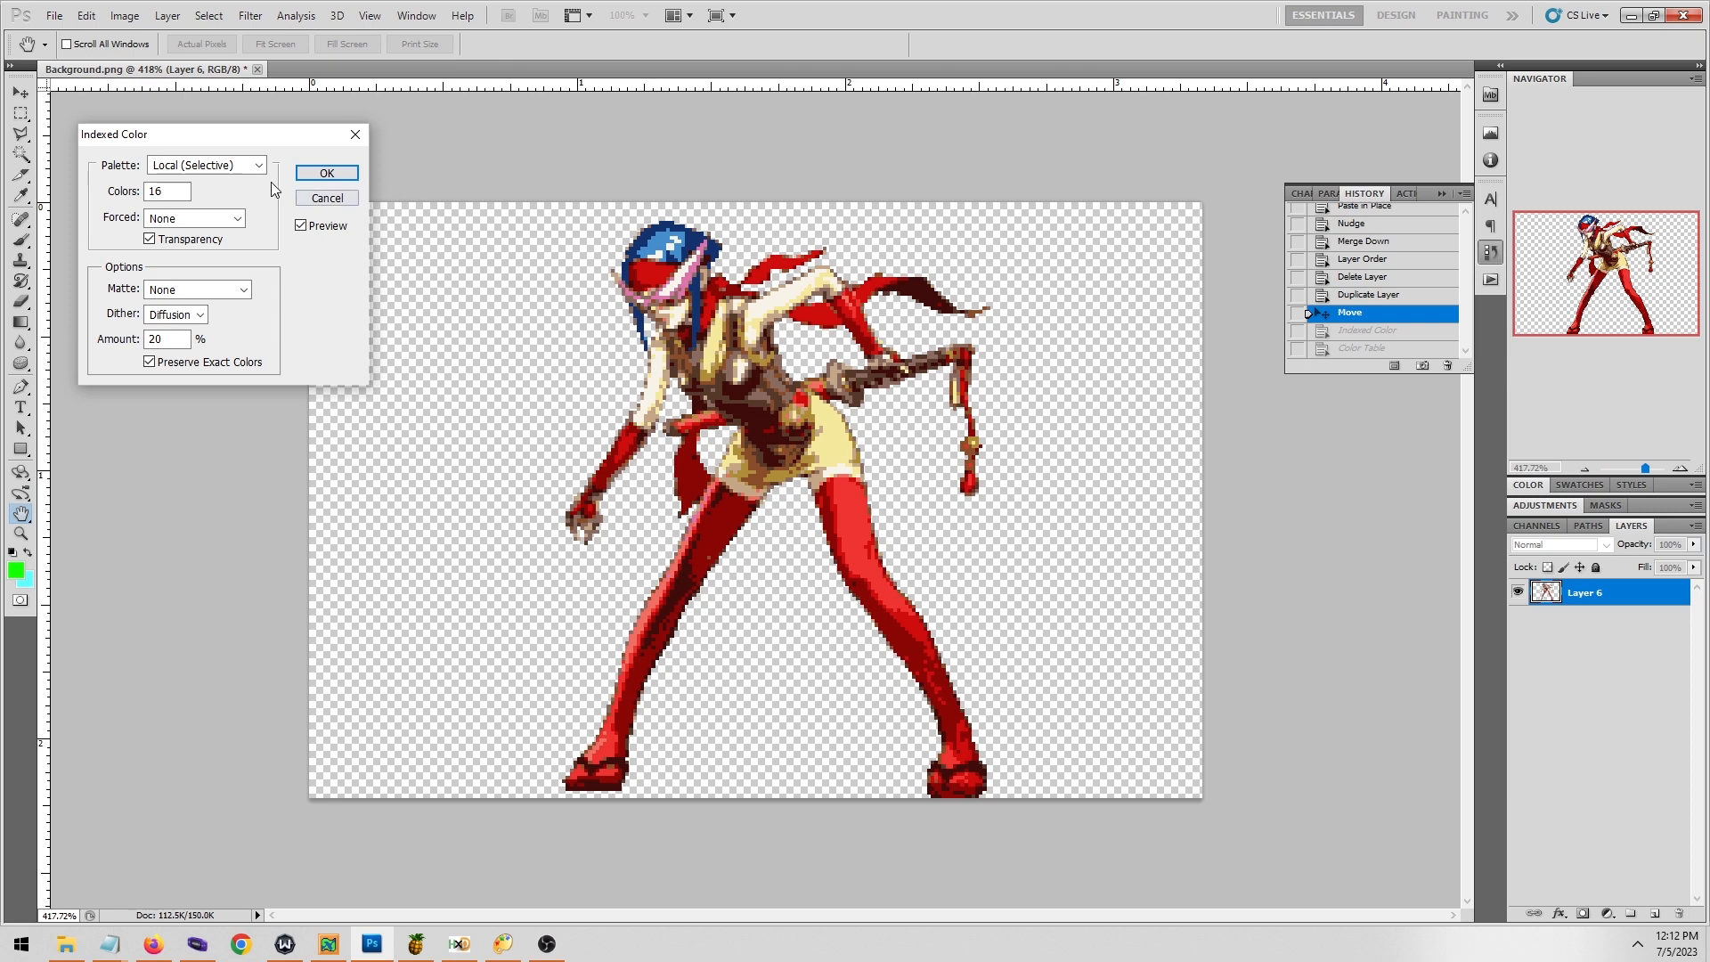
pyautogui.click(201, 166)
pyautogui.click(199, 269)
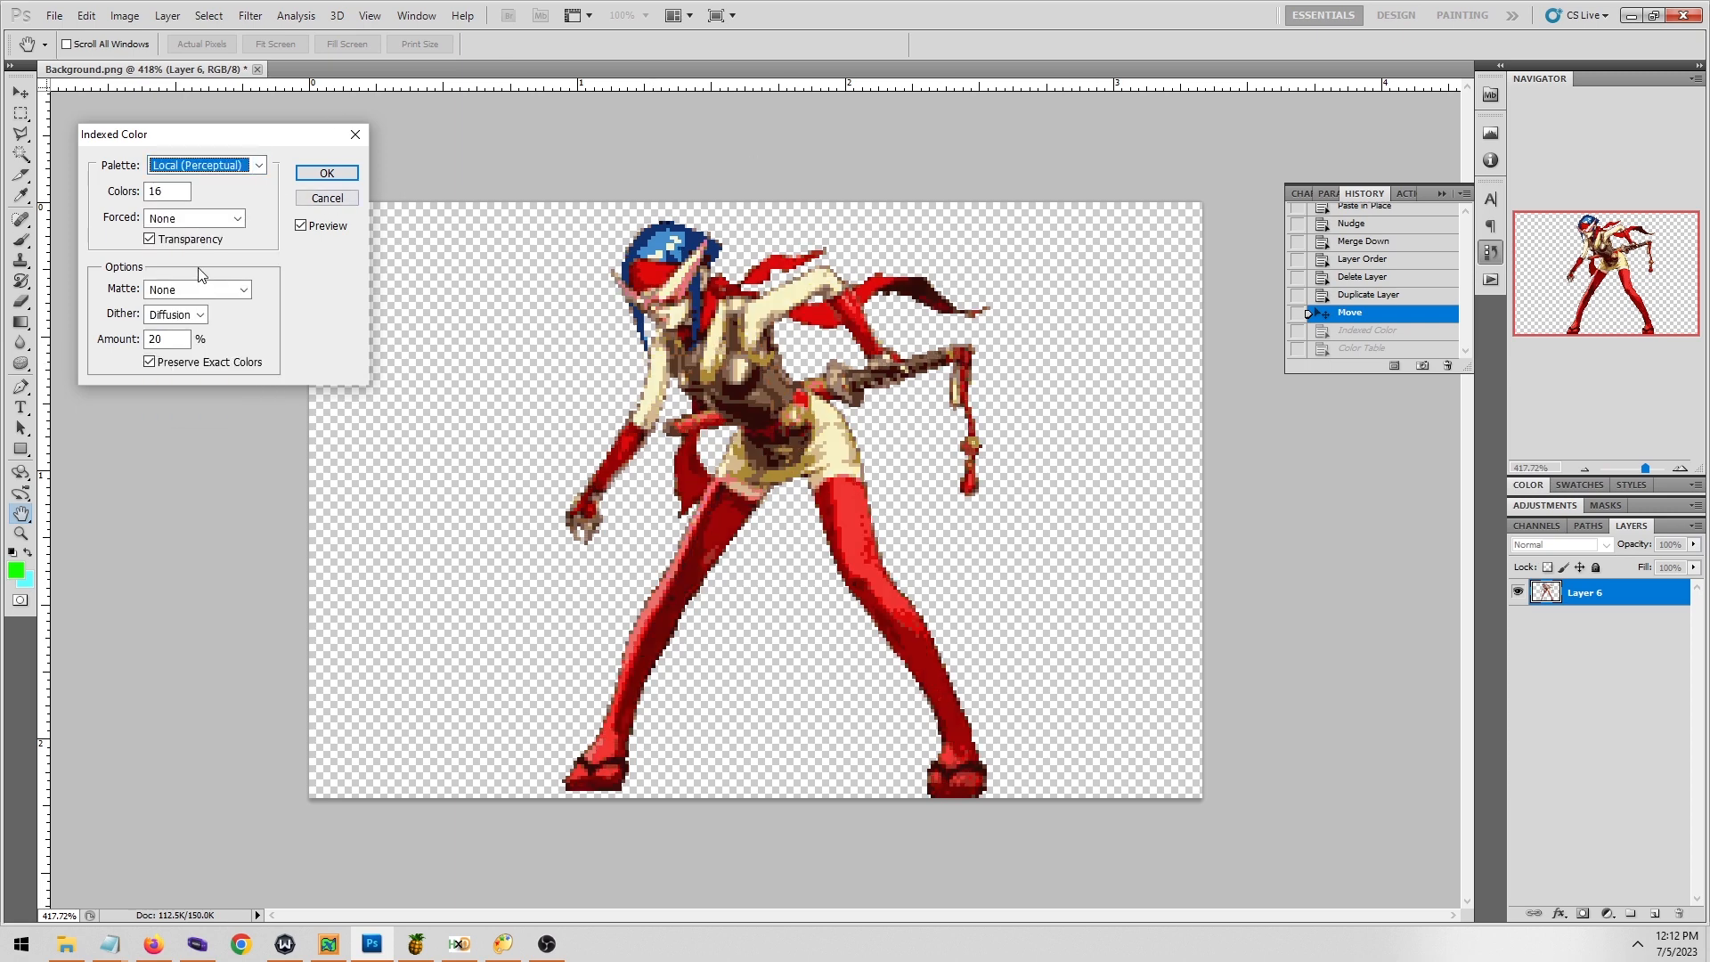
pyautogui.click(207, 169)
pyautogui.click(221, 300)
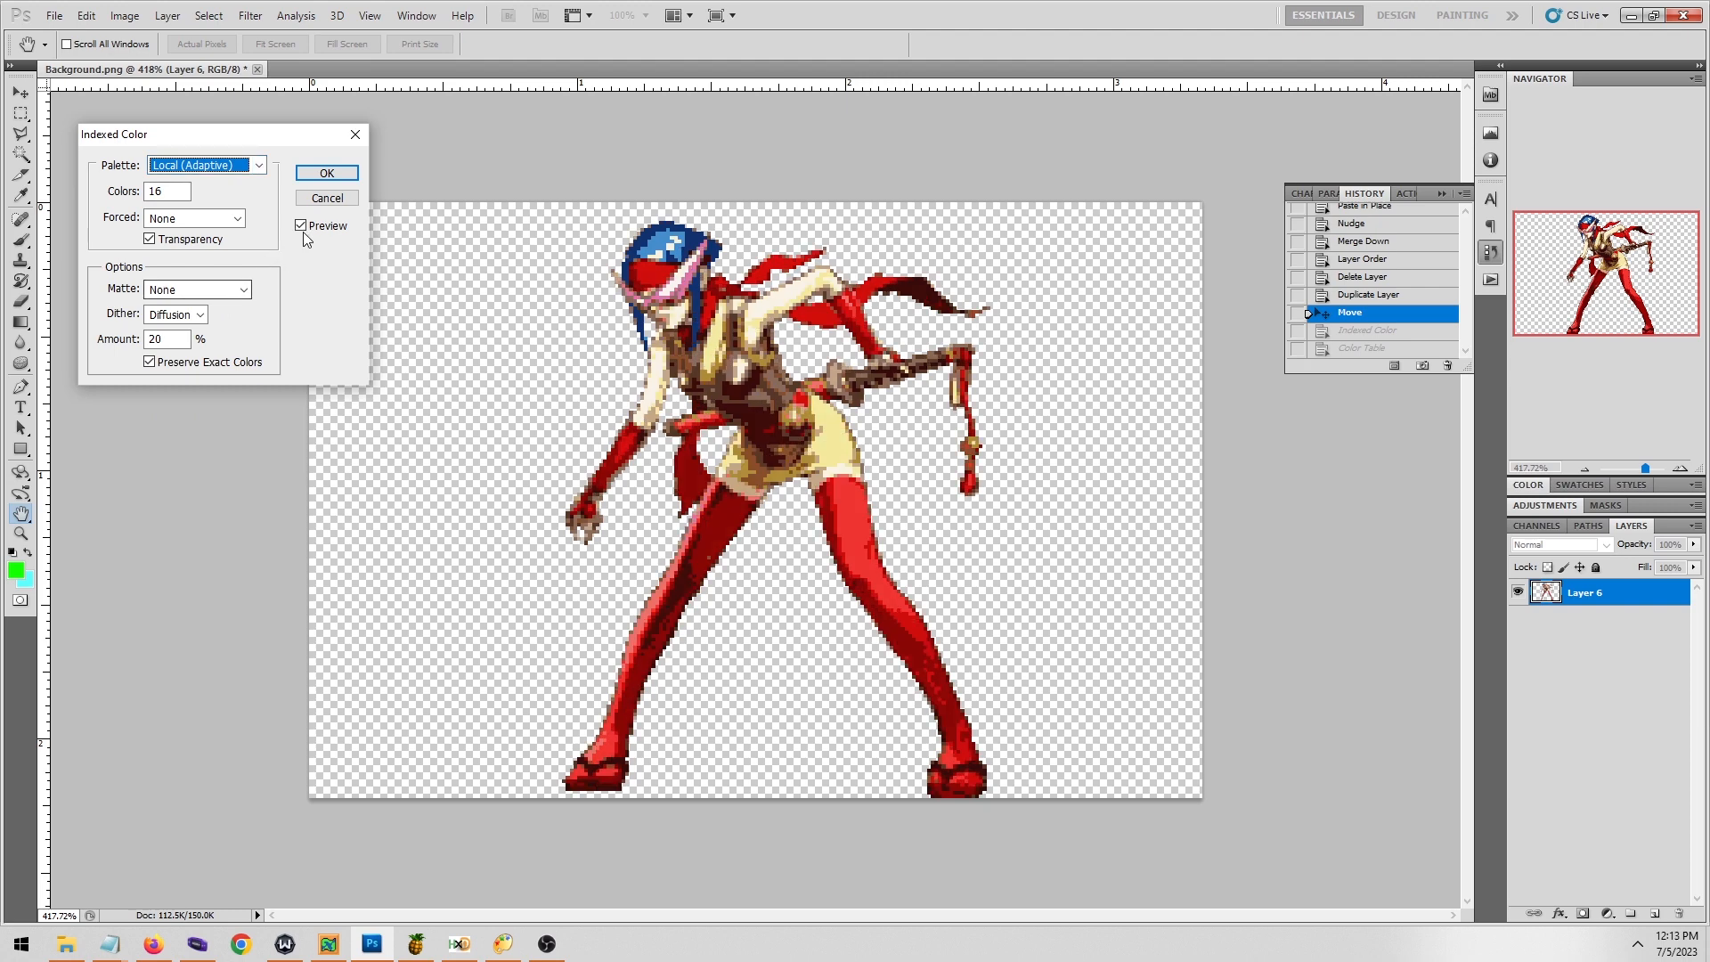
pyautogui.click(344, 180)
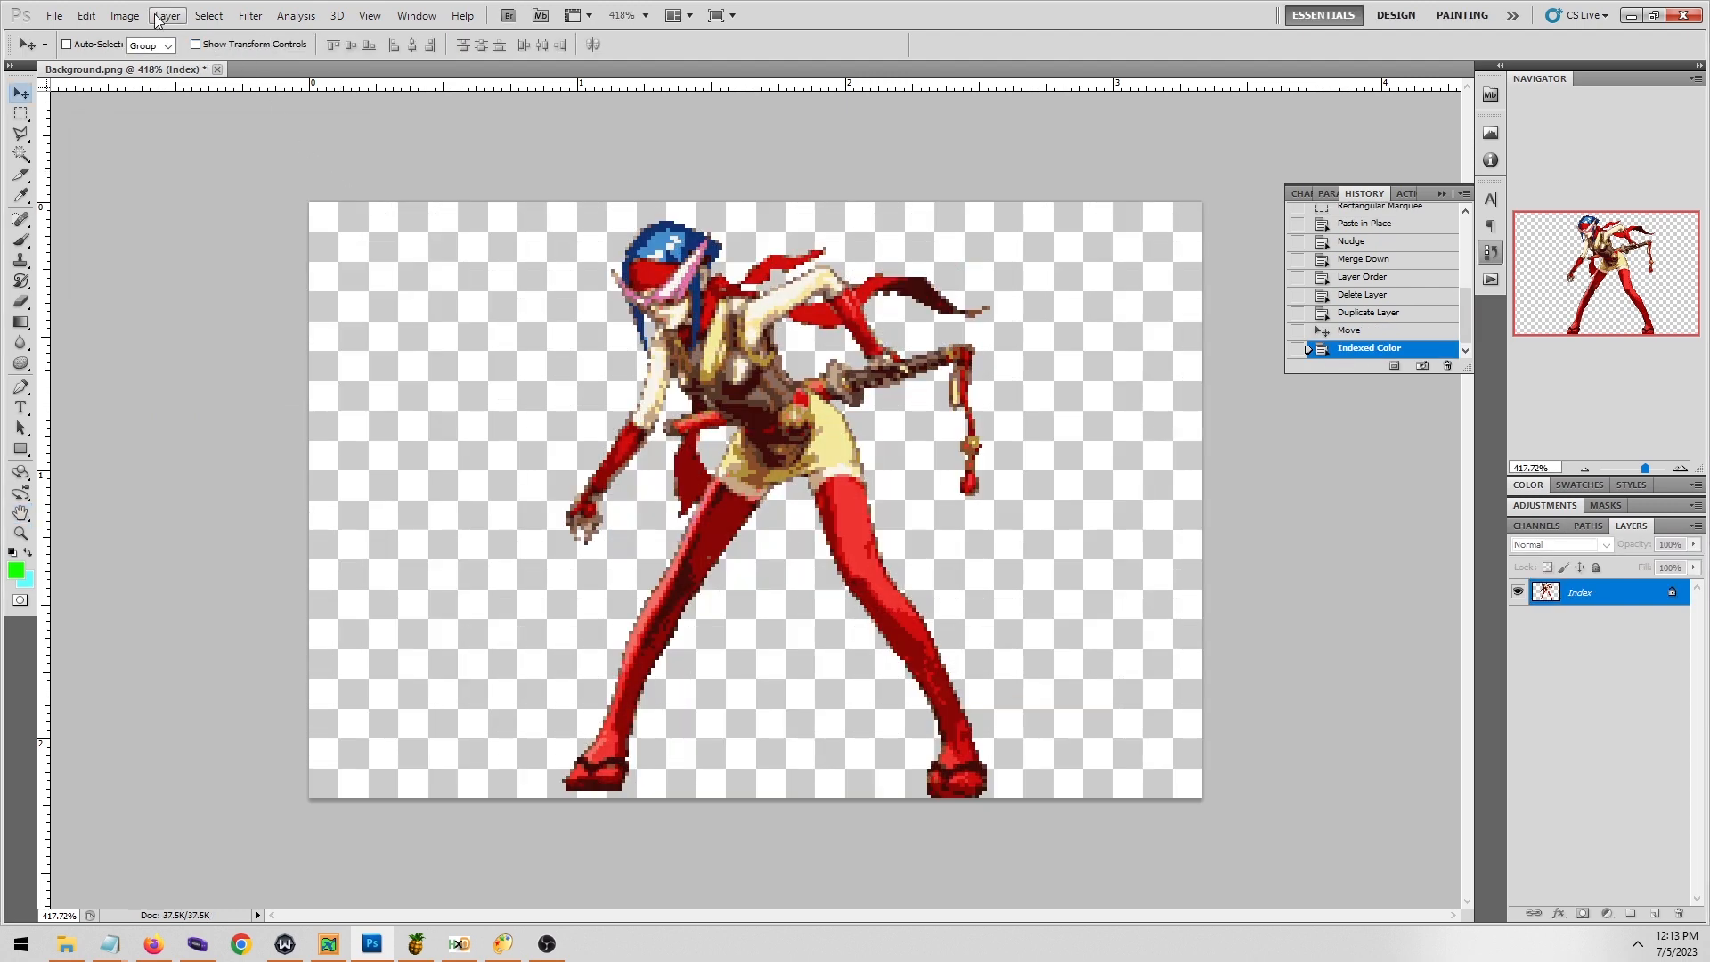
# Replace the transparent entry in the character's color table with the green foreground color.
pyautogui.click(124, 15)
pyautogui.moveTo(133, 36)
pyautogui.click(390, 228)
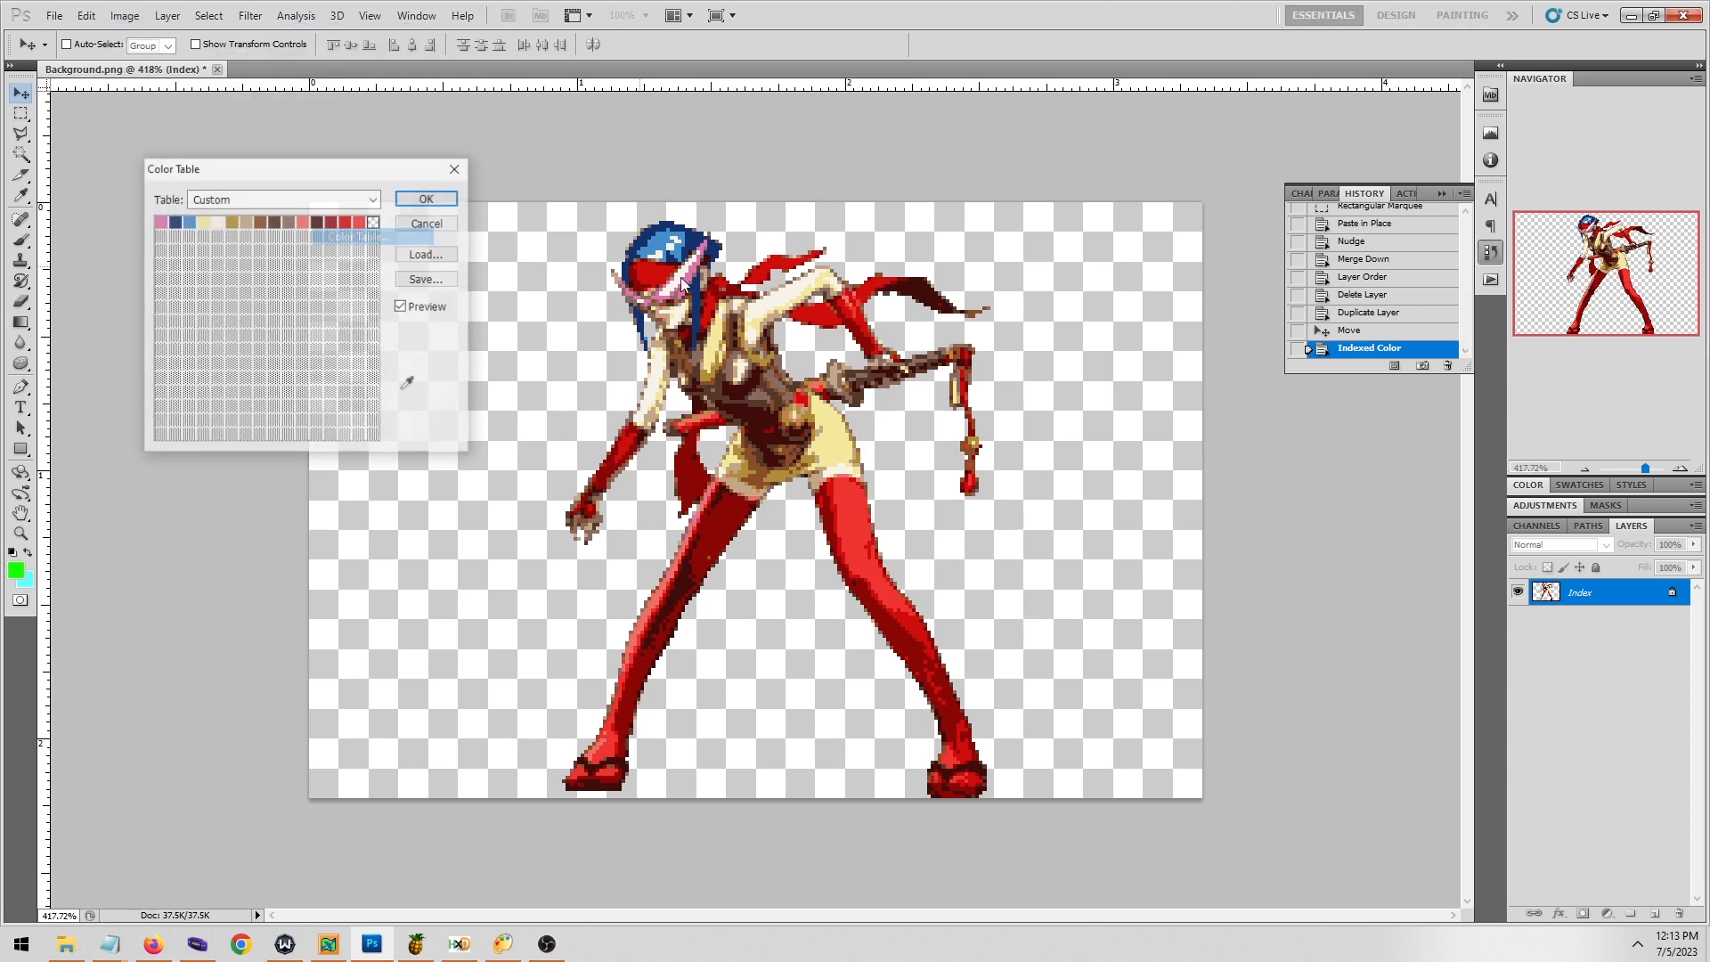
pyautogui.click(378, 224)
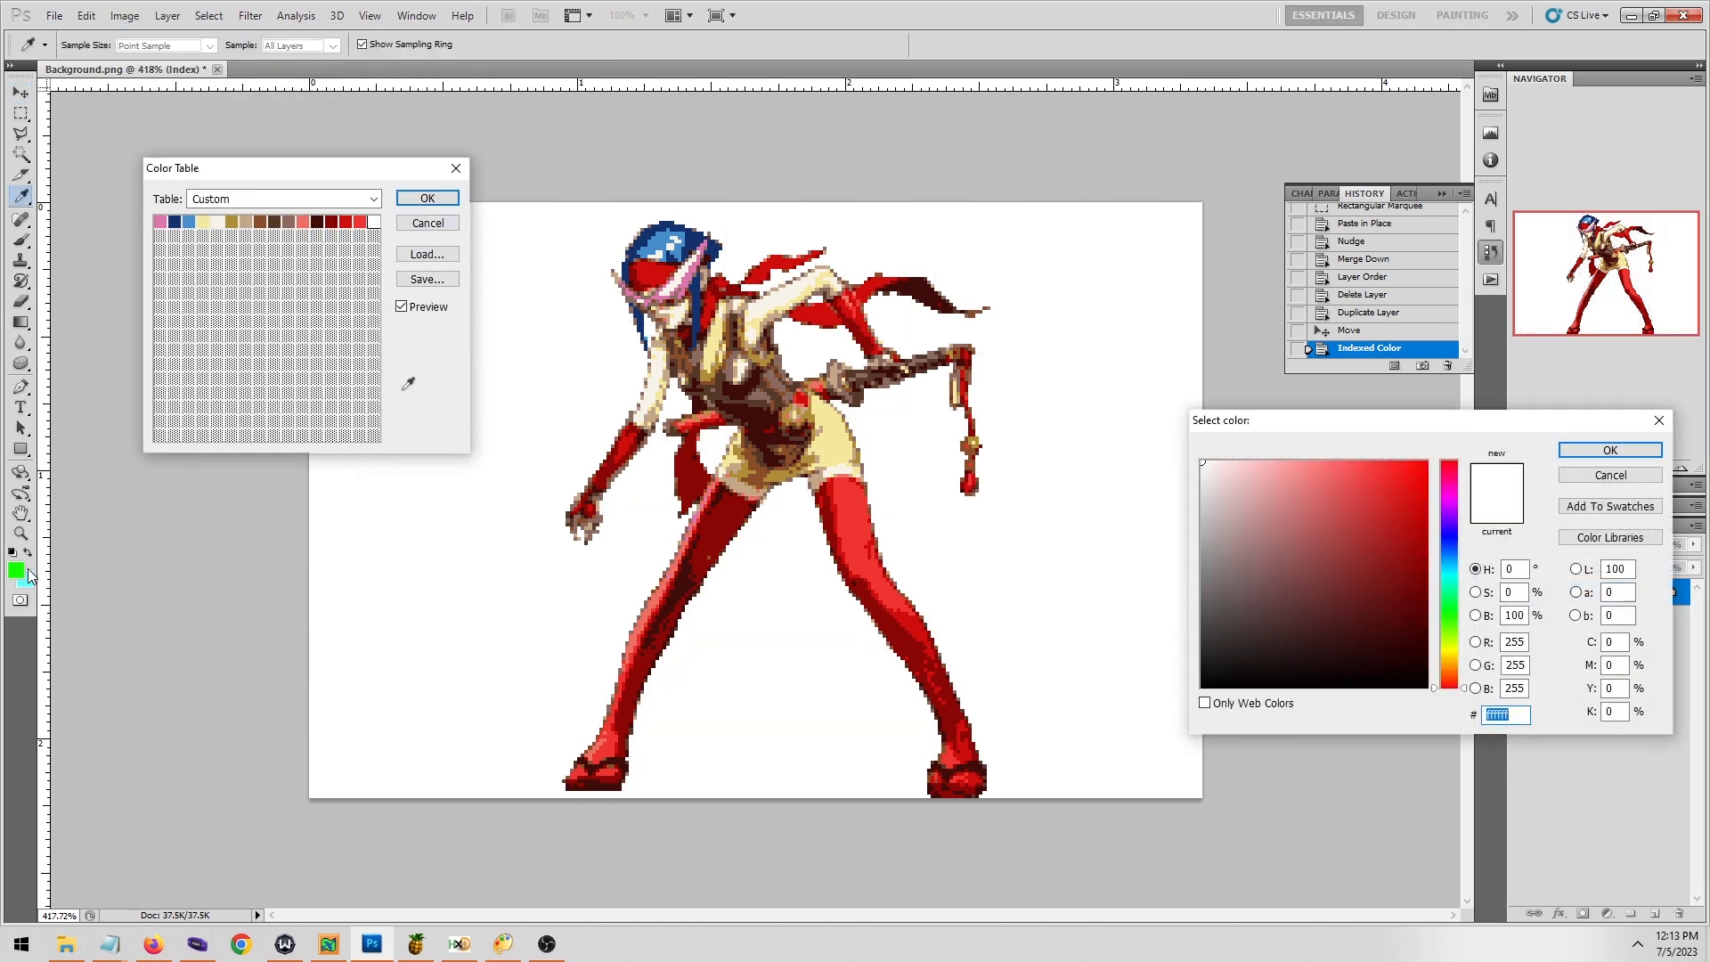
pyautogui.click(17, 571)
pyautogui.click(1610, 450)
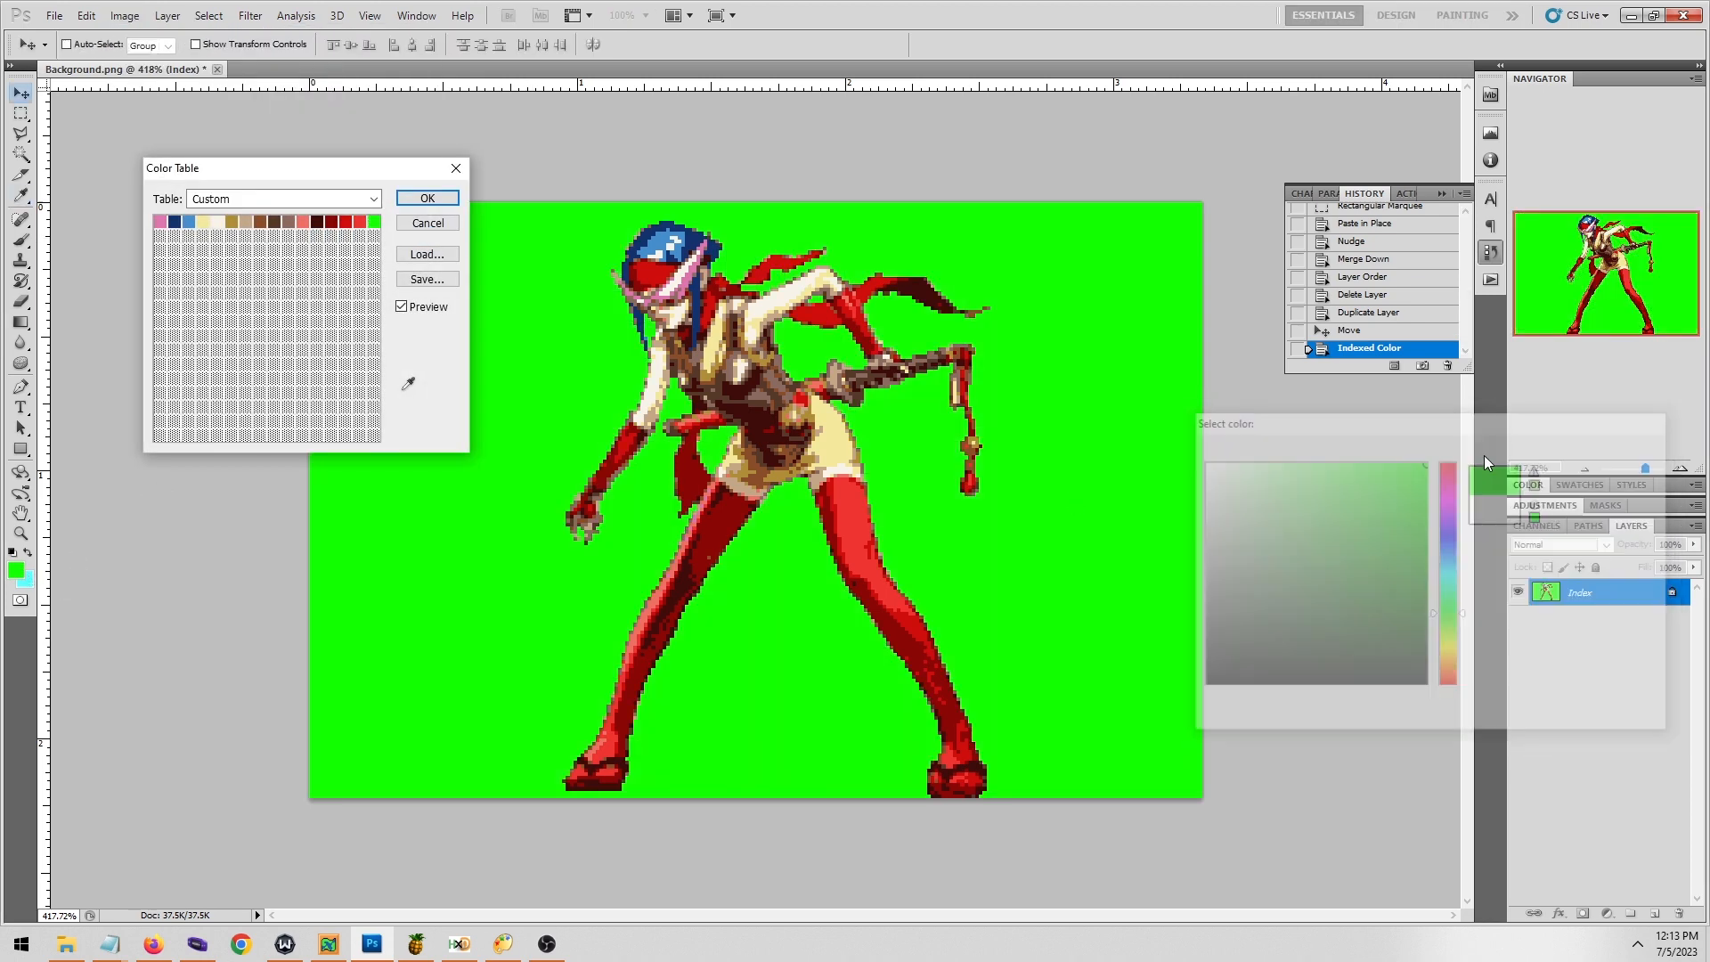
# Save the character's color table as BGpal02.act.
pyautogui.click(425, 279)
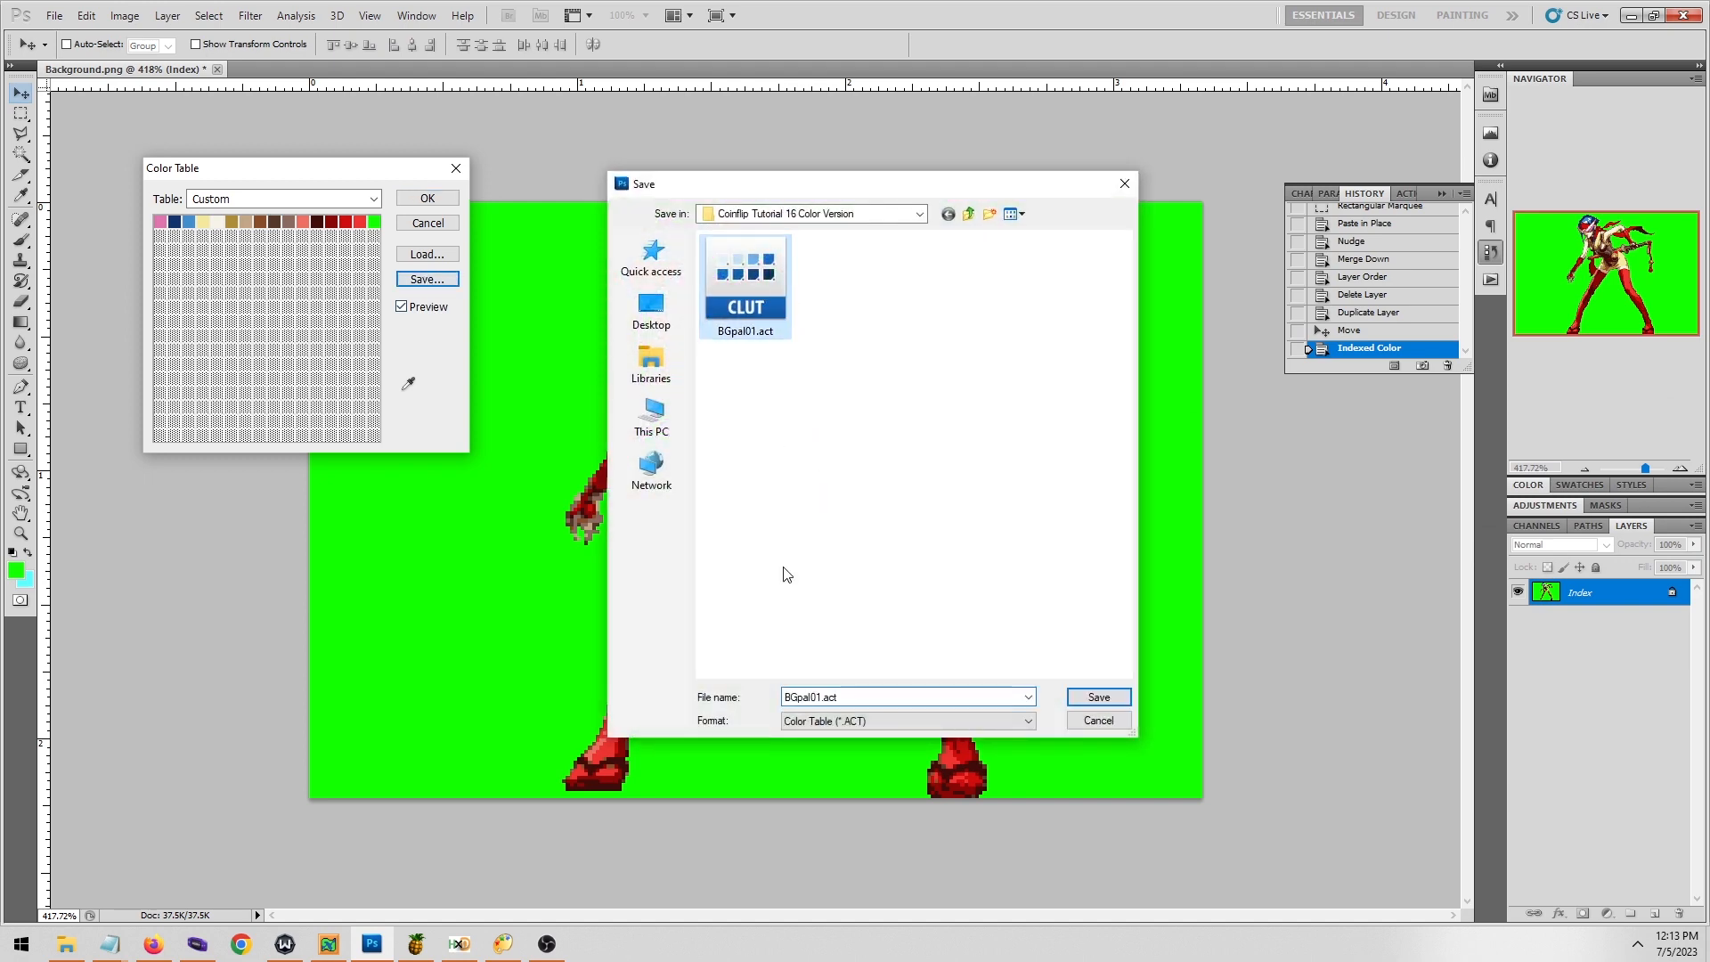
pyautogui.doubleClick(829, 698)
pyautogui.click(821, 697)
pyautogui.write('2')
pyautogui.press('BackSpace')
pyautogui.press('BackSpace')
pyautogui.write('2')
pyautogui.press('Return')
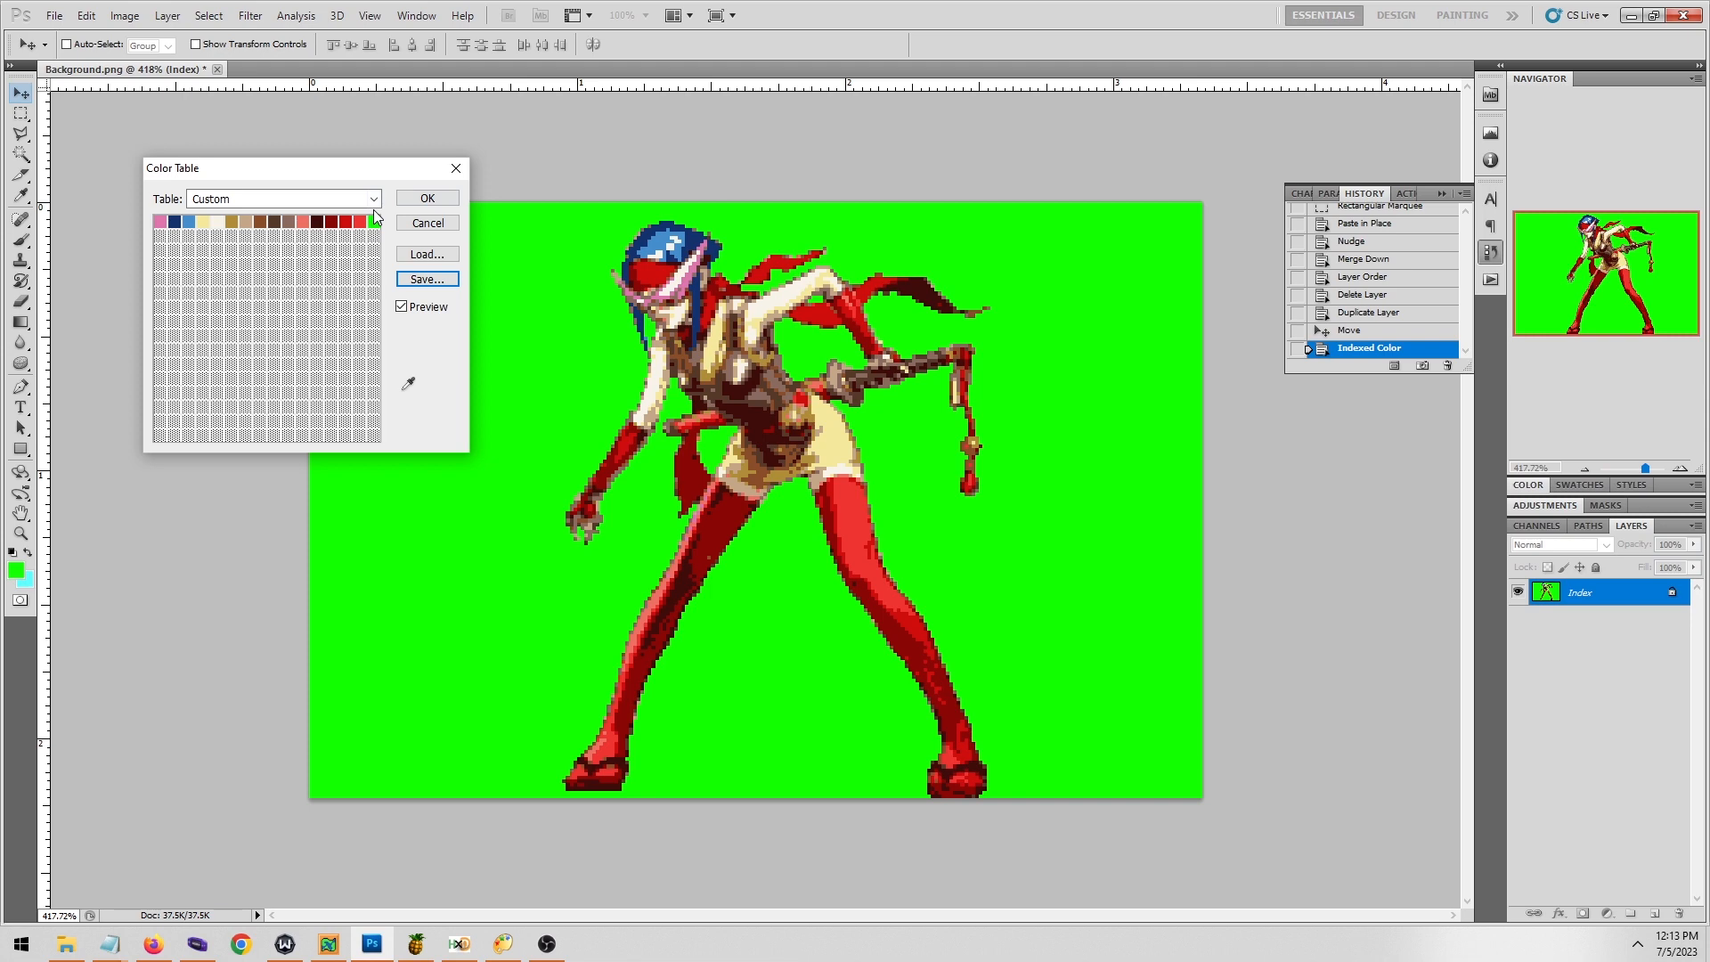
# Save the character's color table under the name FG01.act and apply the table.
pyautogui.click(425, 279)
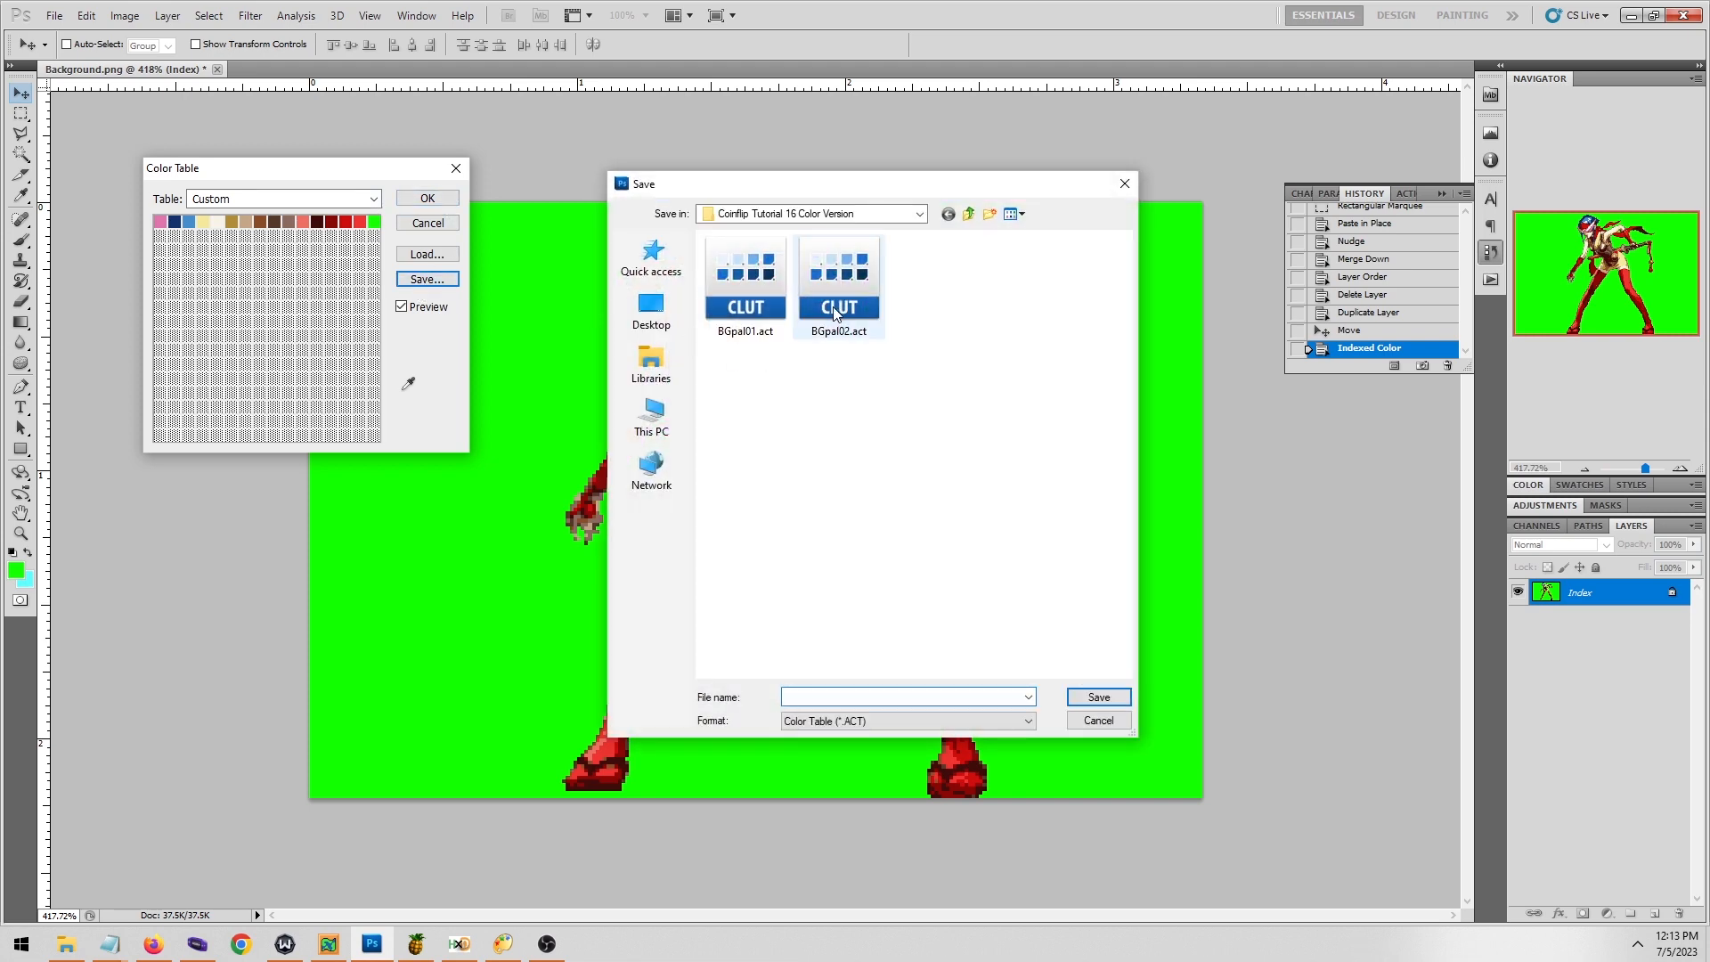
pyautogui.click(816, 692)
pyautogui.write('FG')
pyautogui.press('Return')
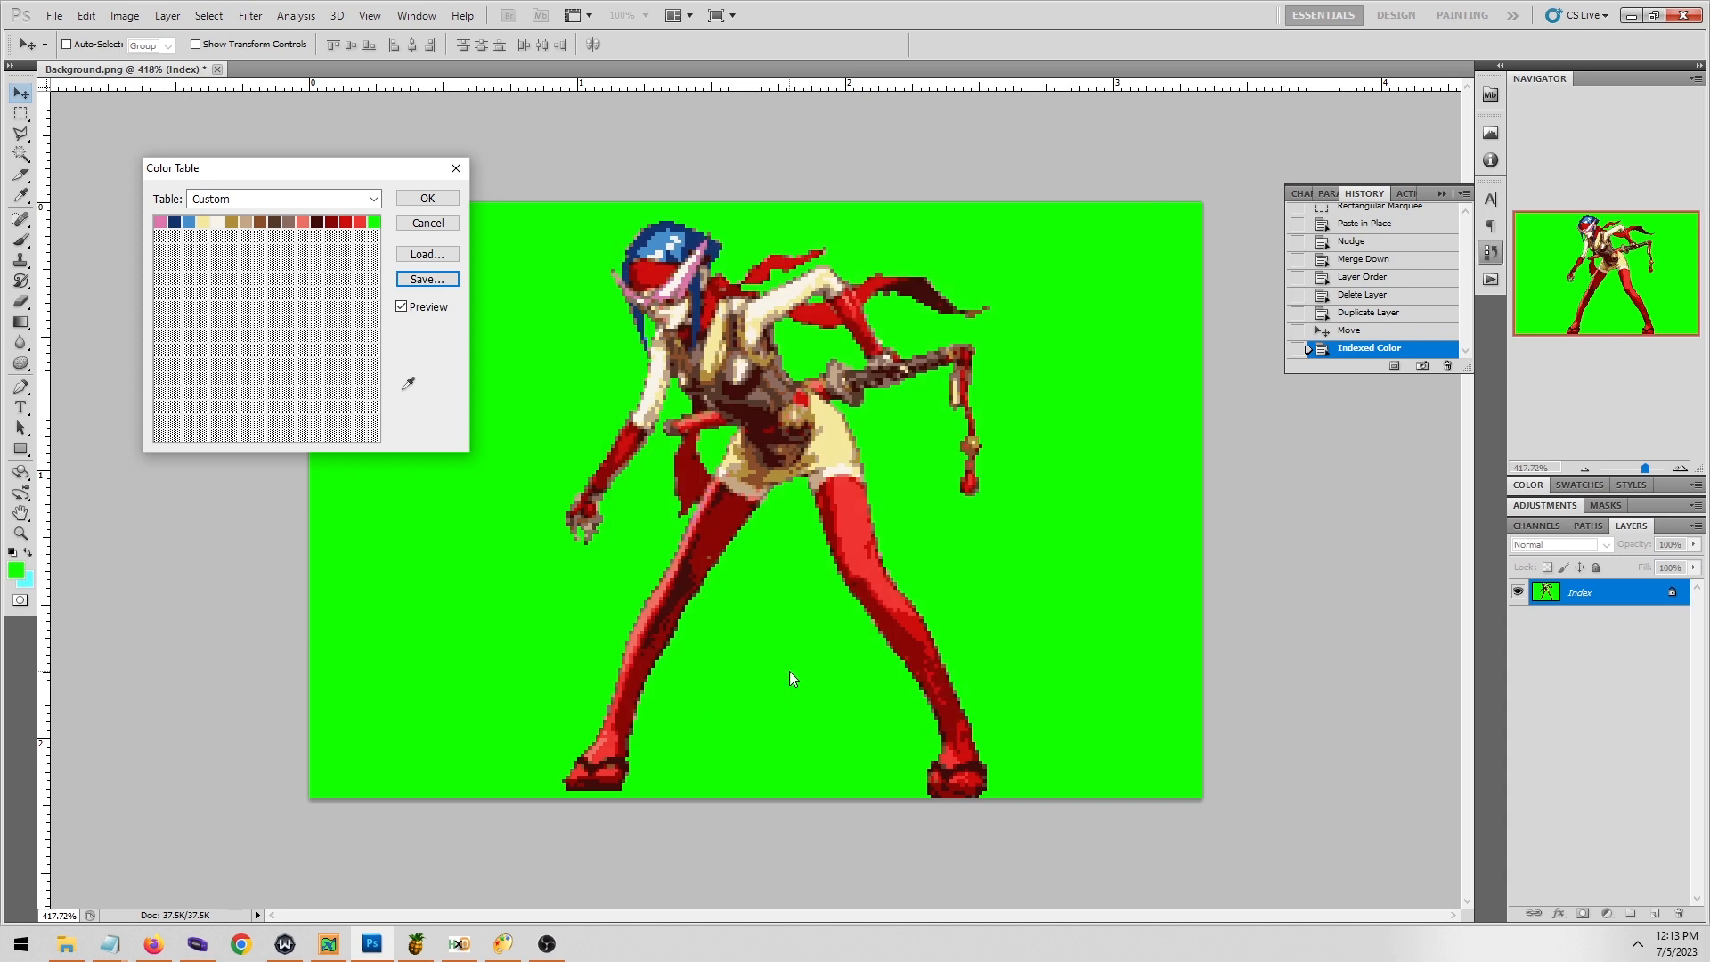
pyautogui.click(438, 204)
# Save the indexed character image as Foreground.png in PNG format.
pyautogui.click(61, 16)
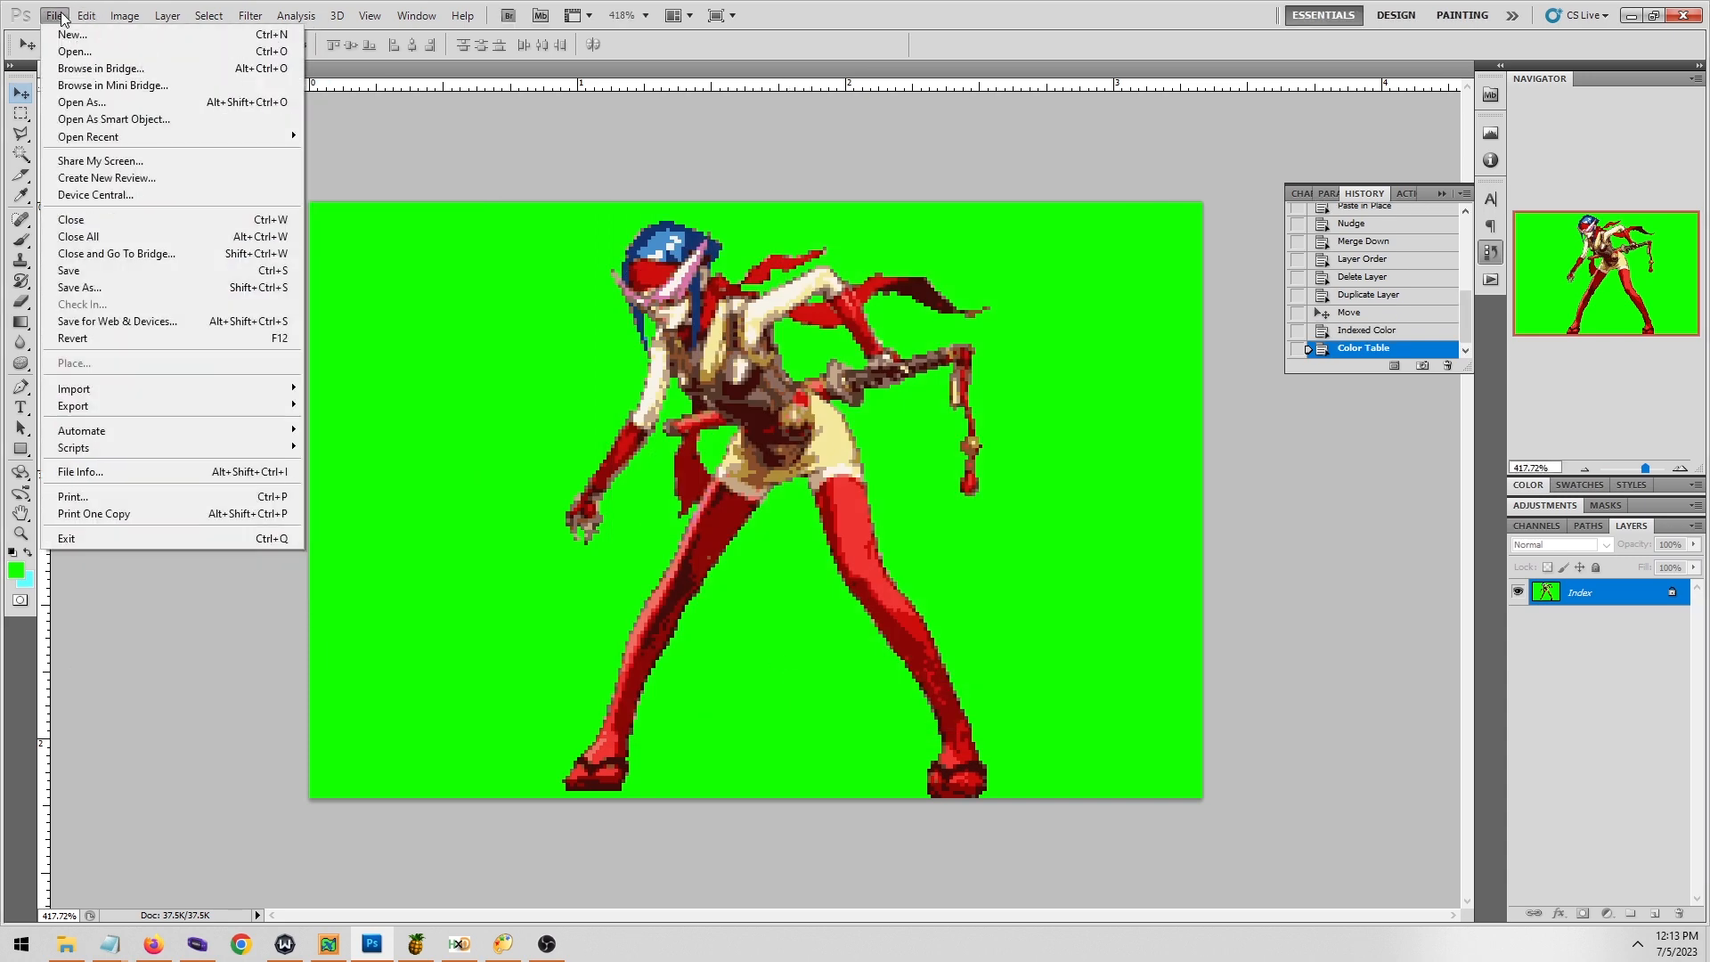
pyautogui.click(80, 287)
pyautogui.click(778, 332)
pyautogui.click(836, 499)
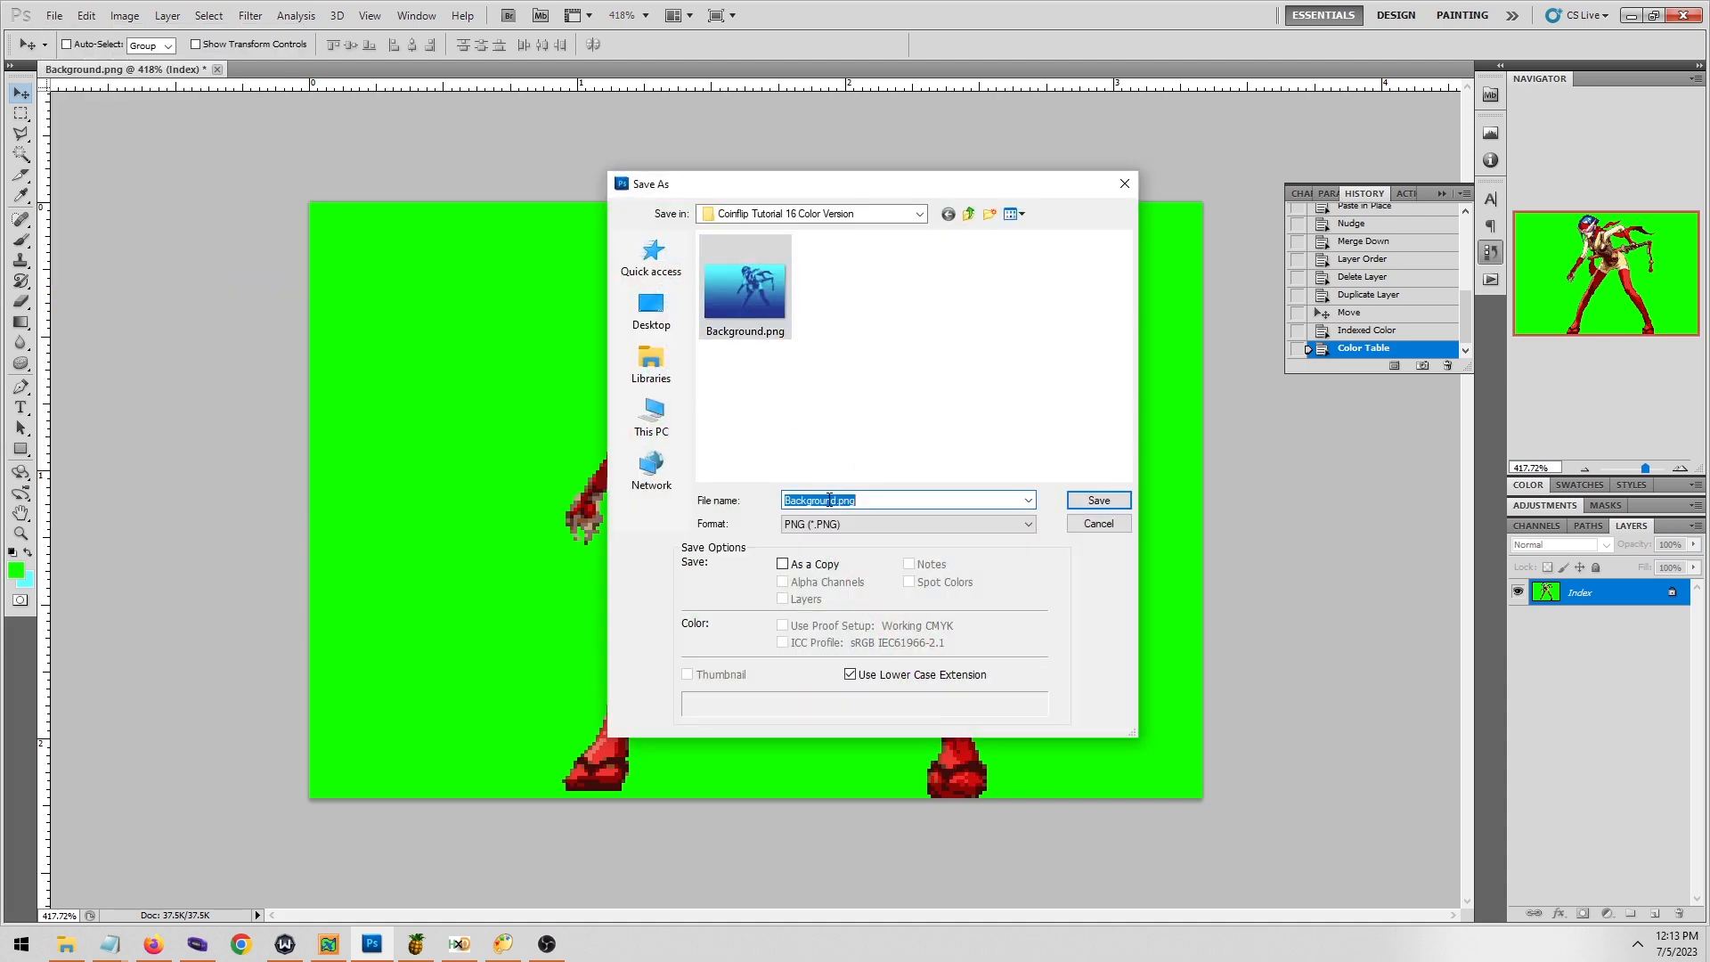
pyautogui.press('Return')
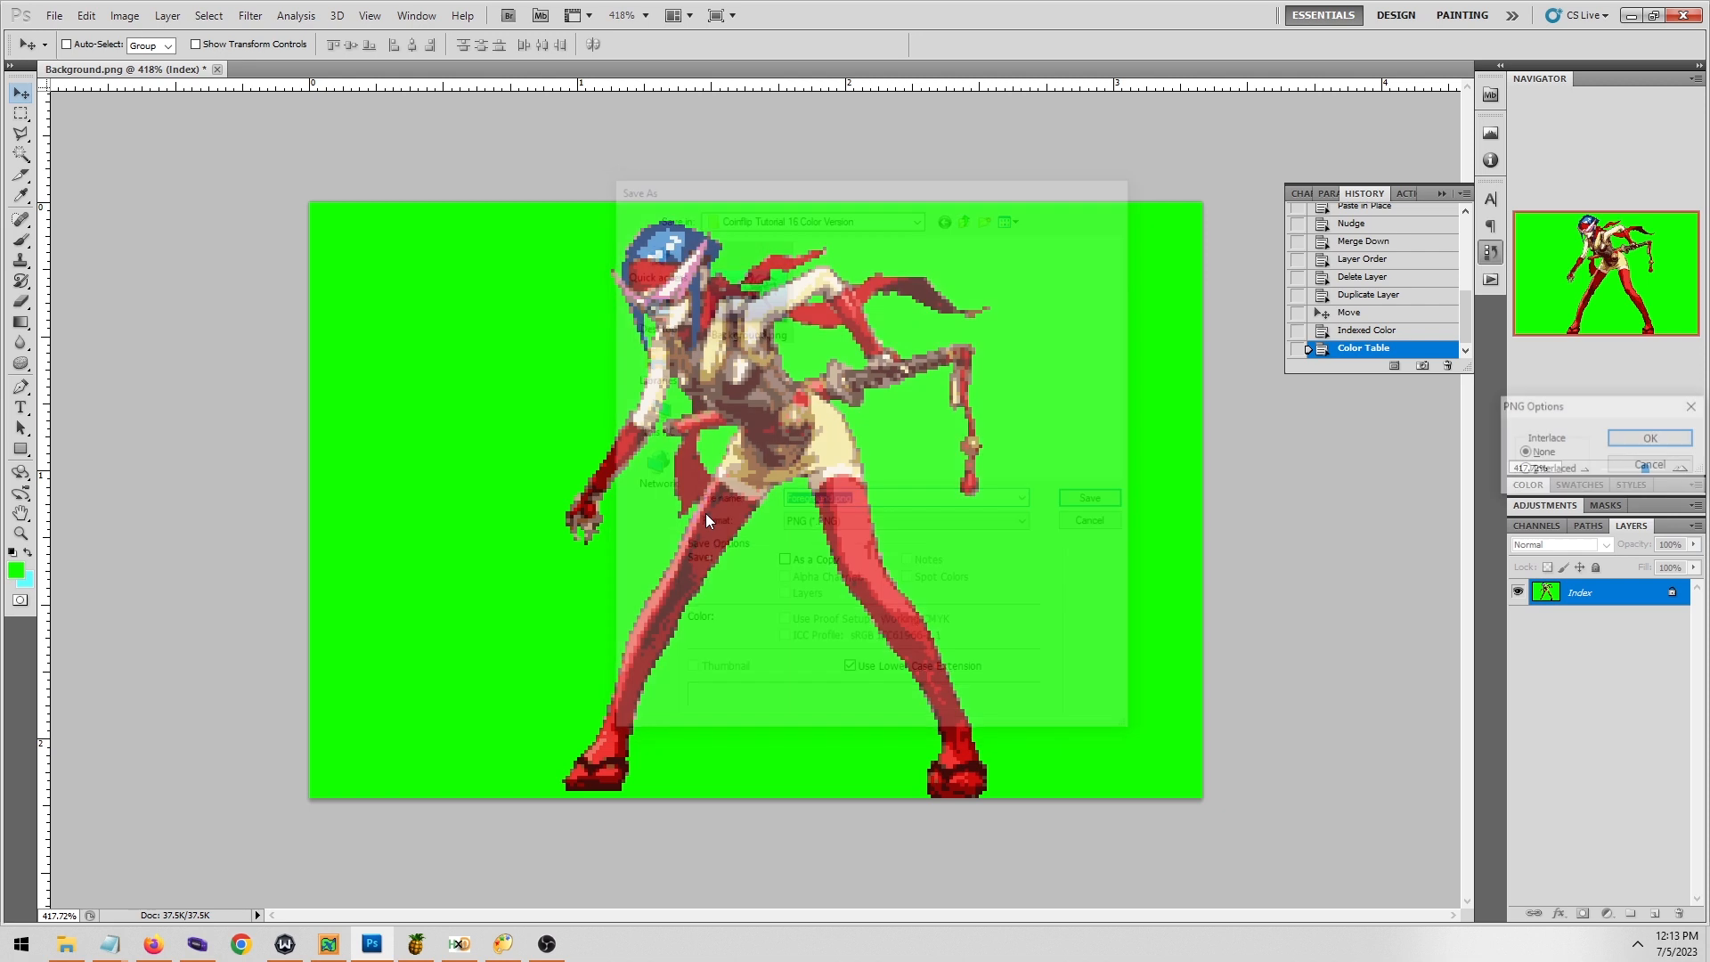
pyautogui.press('Return')
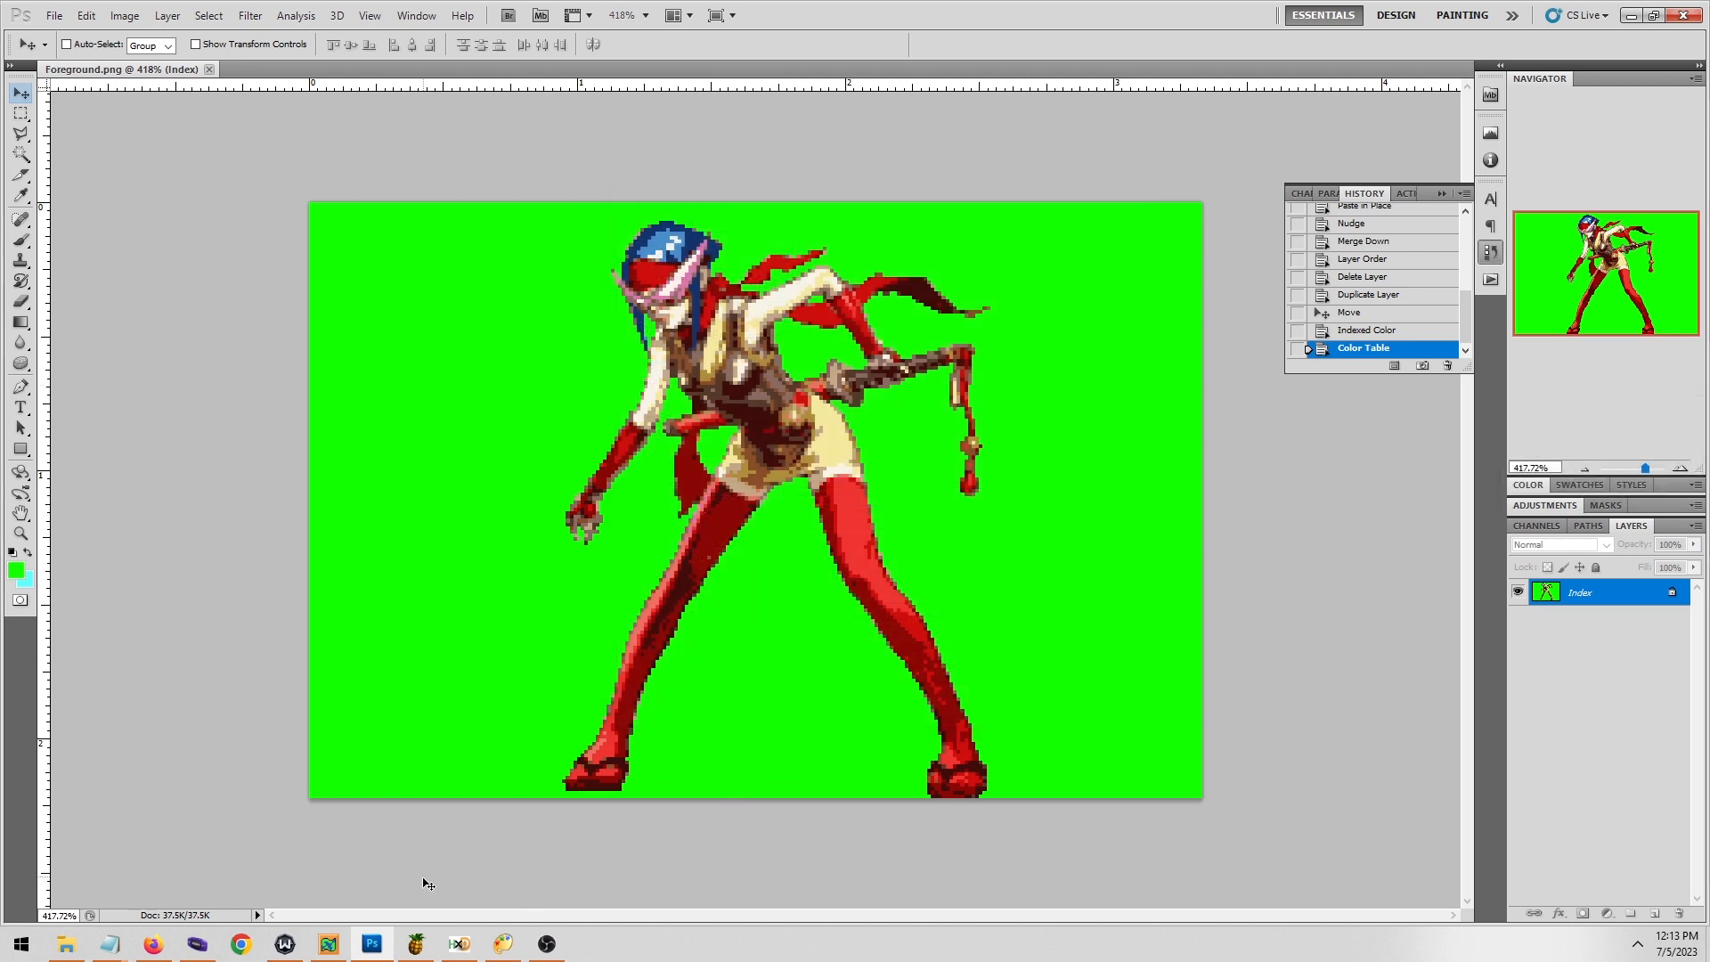
# Switch to Tilemap Studio and place the Coinflip Tutorial 16 Color Version folder window over its empty tilemap area.
pyautogui.click(328, 944)
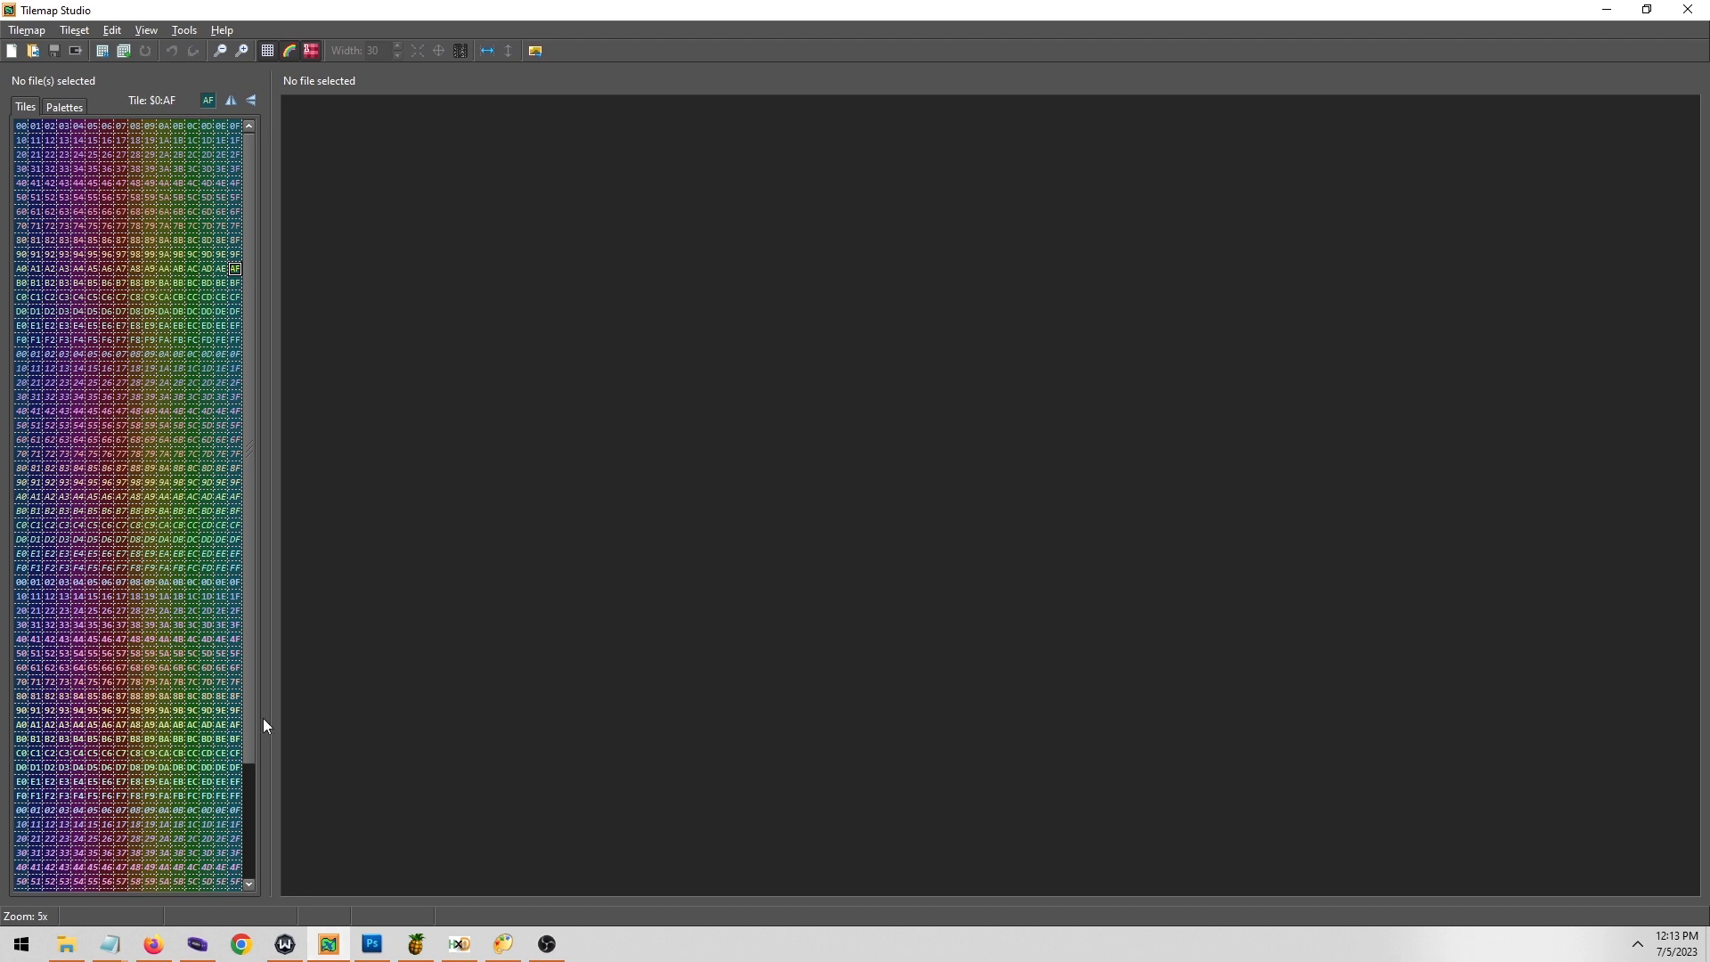
pyautogui.click(66, 944)
pyautogui.moveTo(896, 191); pyautogui.dragTo(1246, 151)
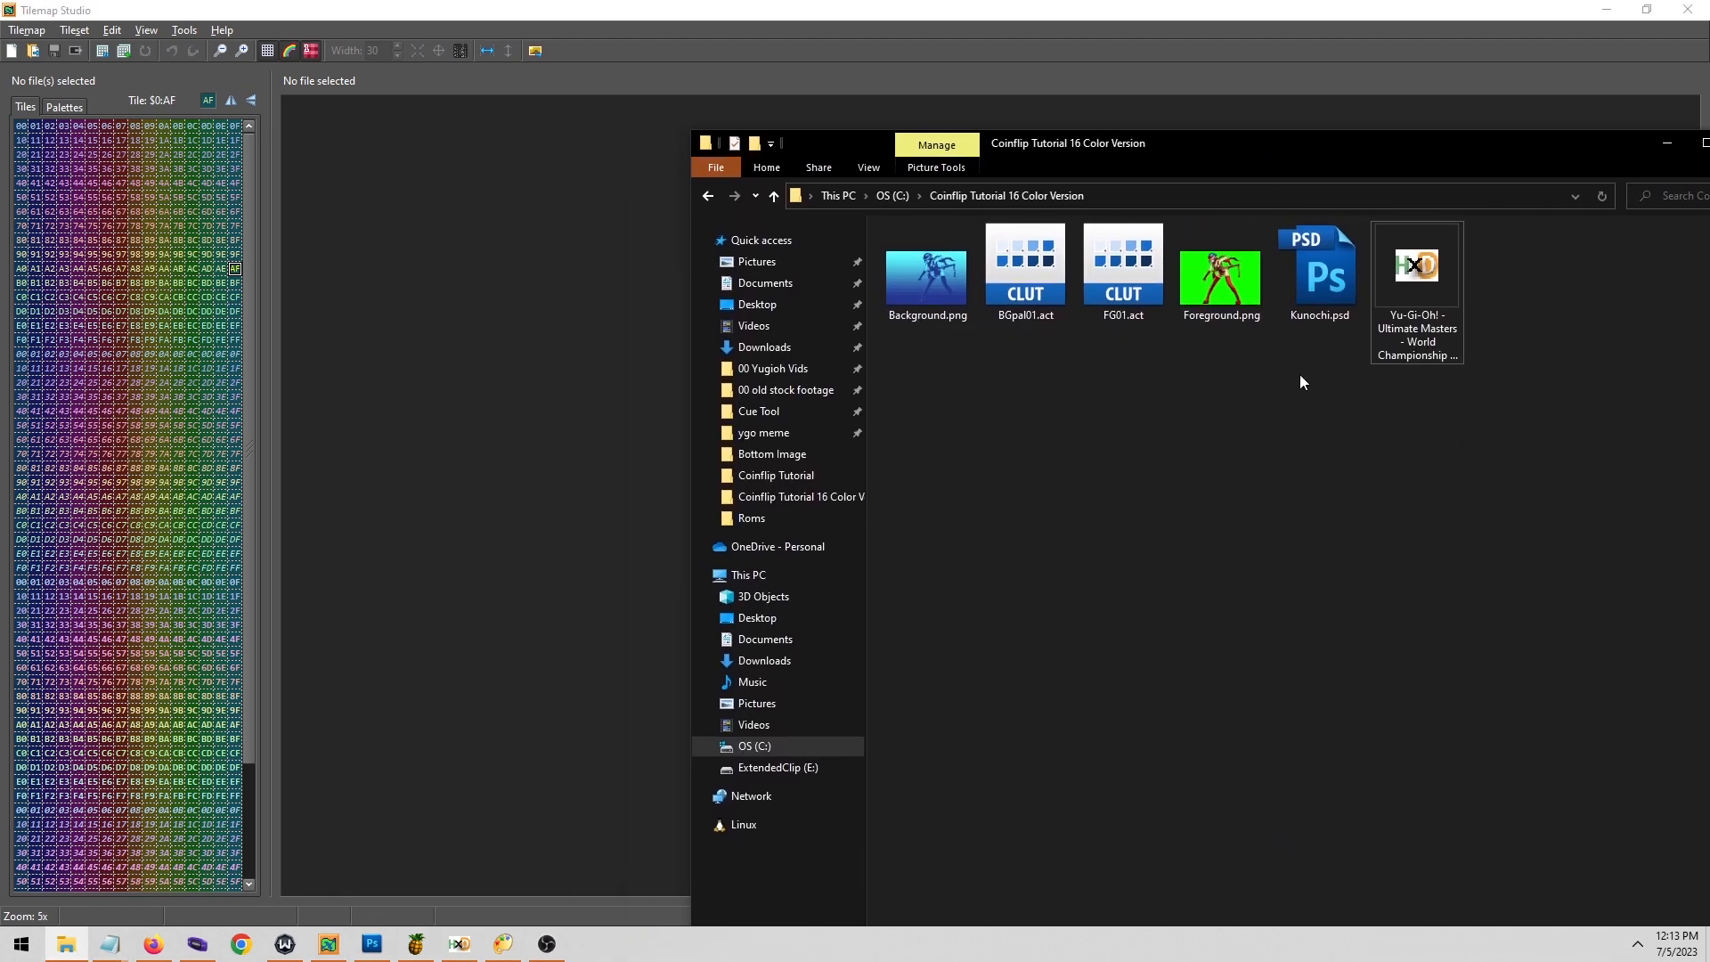
# Convert Foreground.png to GBA tiles with 4bpp palettes starting at palette 0, writing the tileset as ForegroundRender.png.
pyautogui.click(1243, 287)
pyautogui.moveTo(590, 305); pyautogui.dragTo(591, 306)
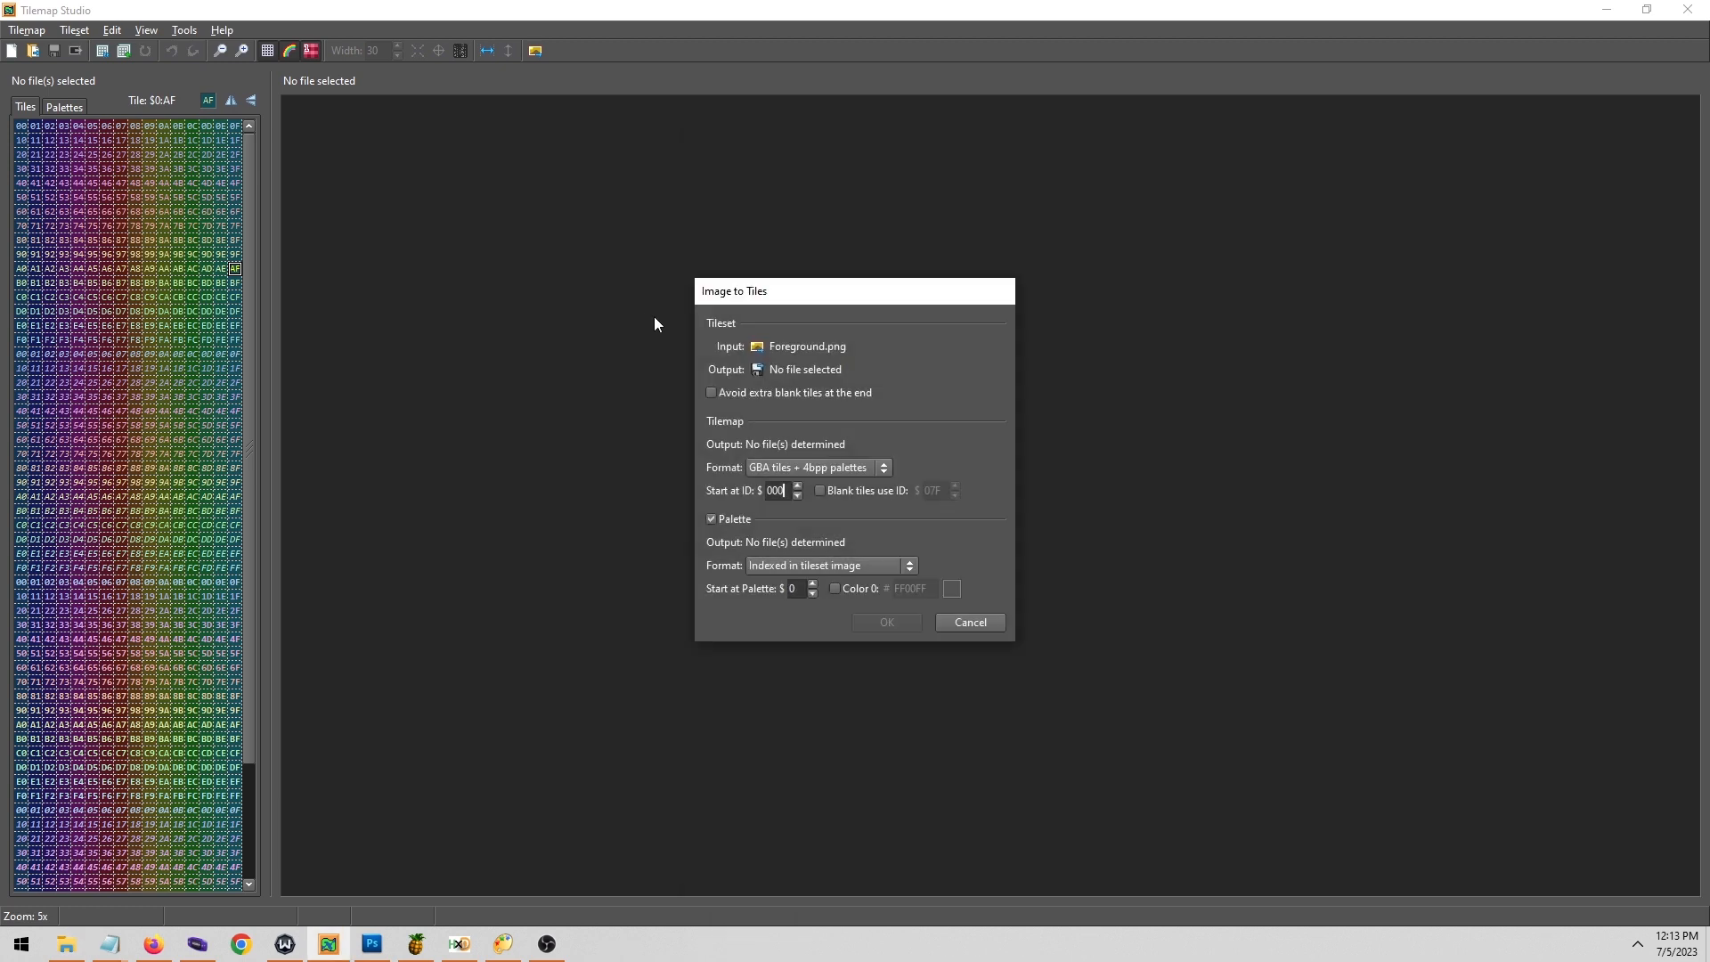
pyautogui.click(810, 372)
pyautogui.click(1000, 473)
pyautogui.click(858, 693)
pyautogui.click(874, 693)
pyautogui.write('Render')
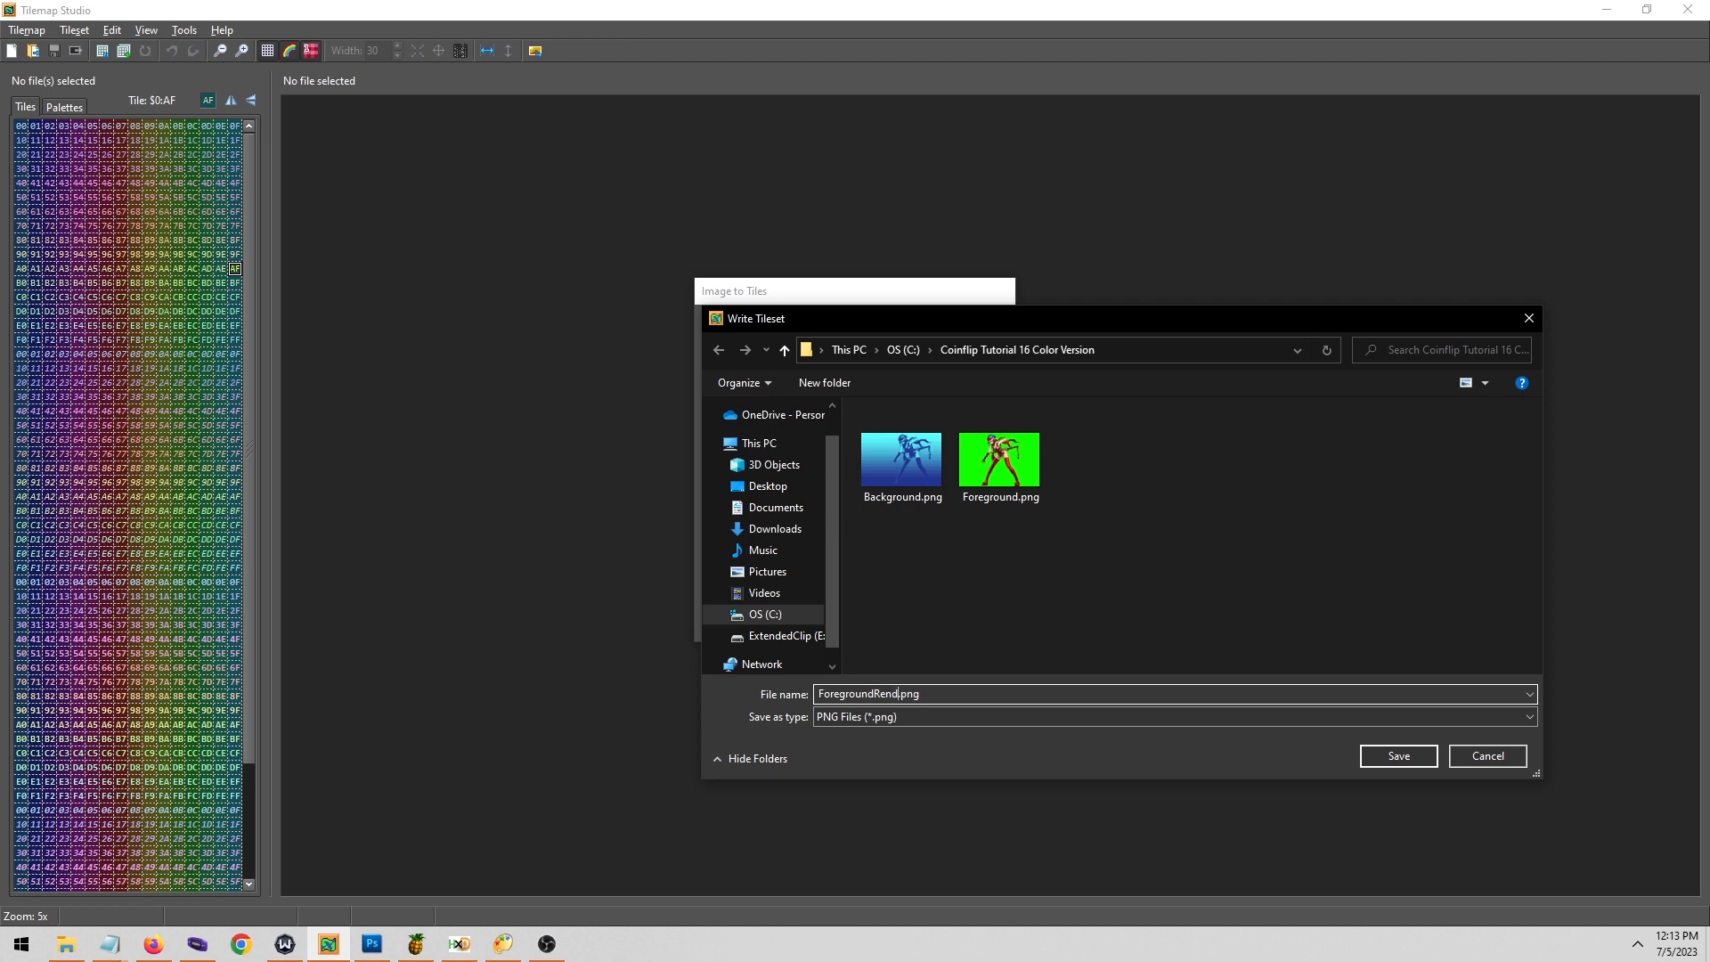
pyautogui.press('Return')
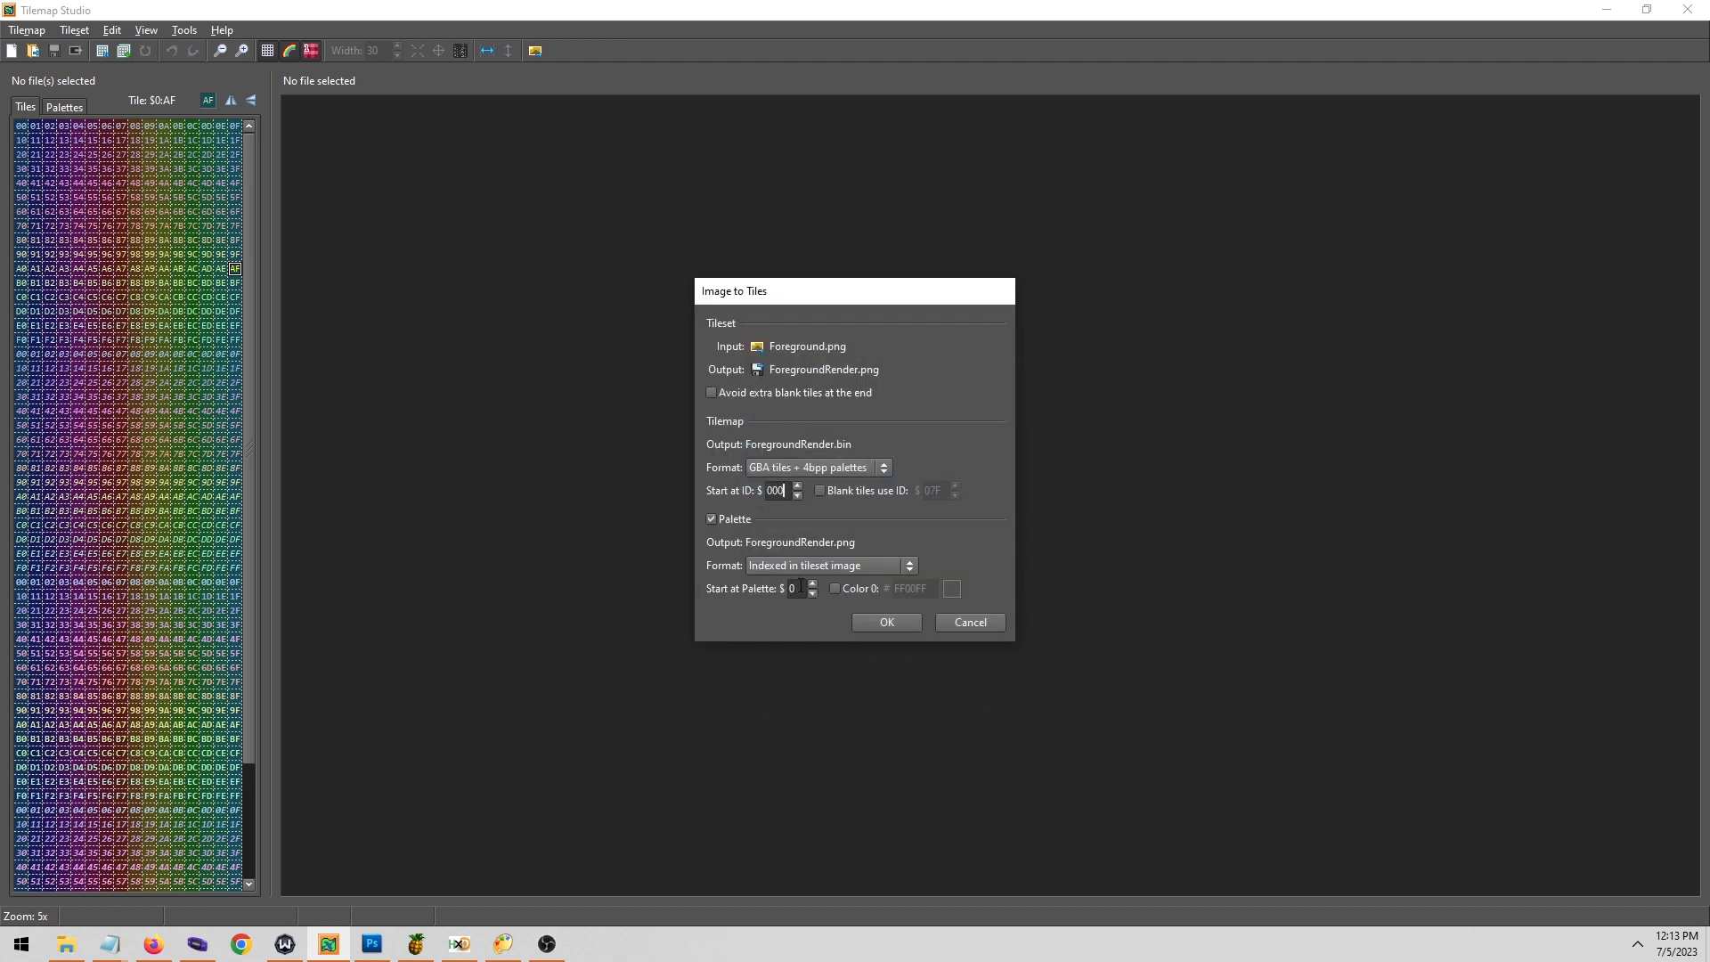
pyautogui.click(889, 629)
pyautogui.click(964, 500)
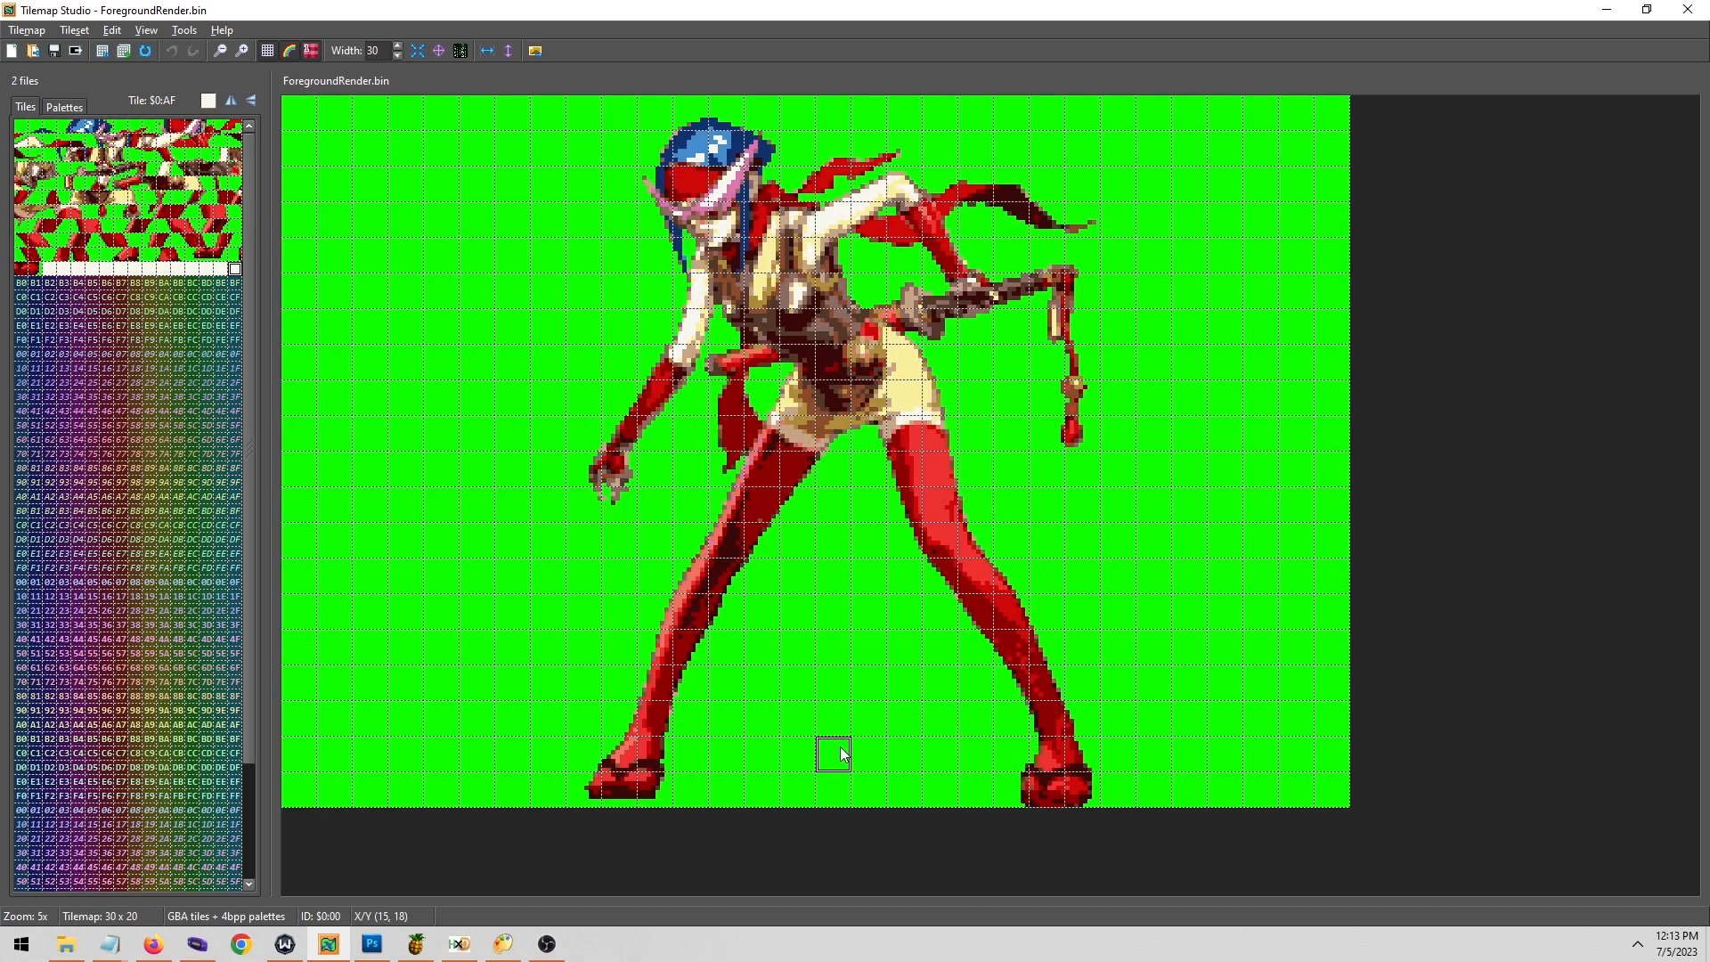
# Close the ForegroundRender.bin tilemap and unload its tilesets.
pyautogui.click(34, 32)
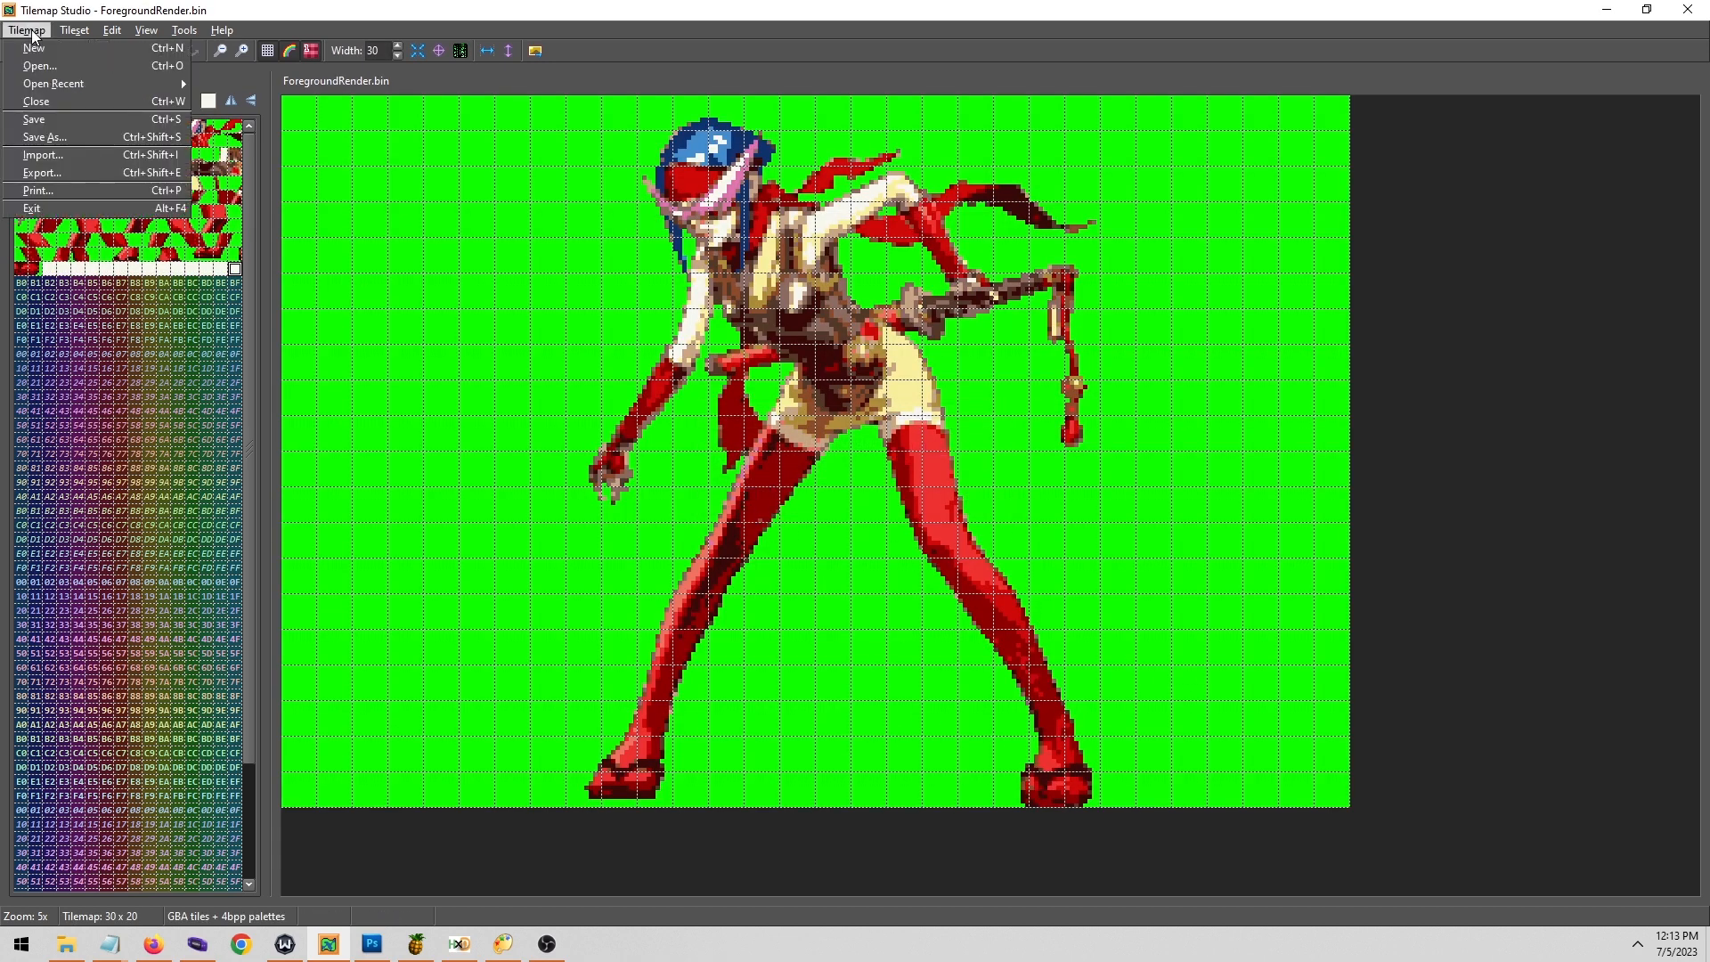
pyautogui.click(36, 102)
pyautogui.click(75, 30)
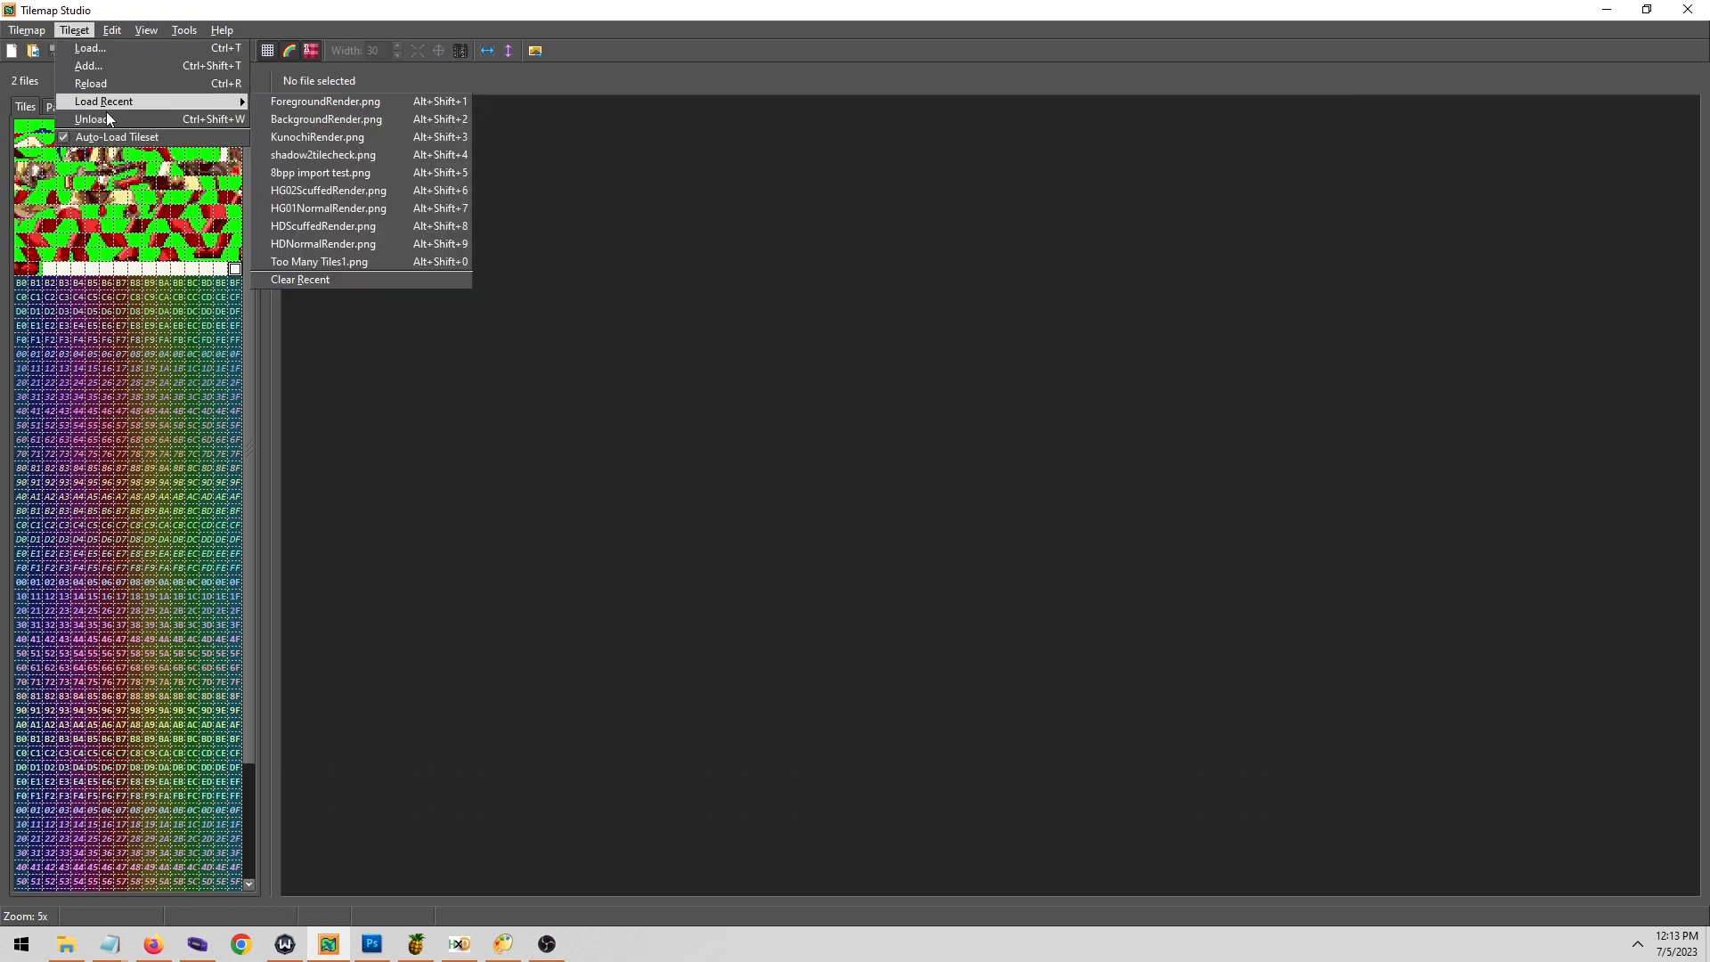
pyautogui.click(164, 125)
pyautogui.click(838, 499)
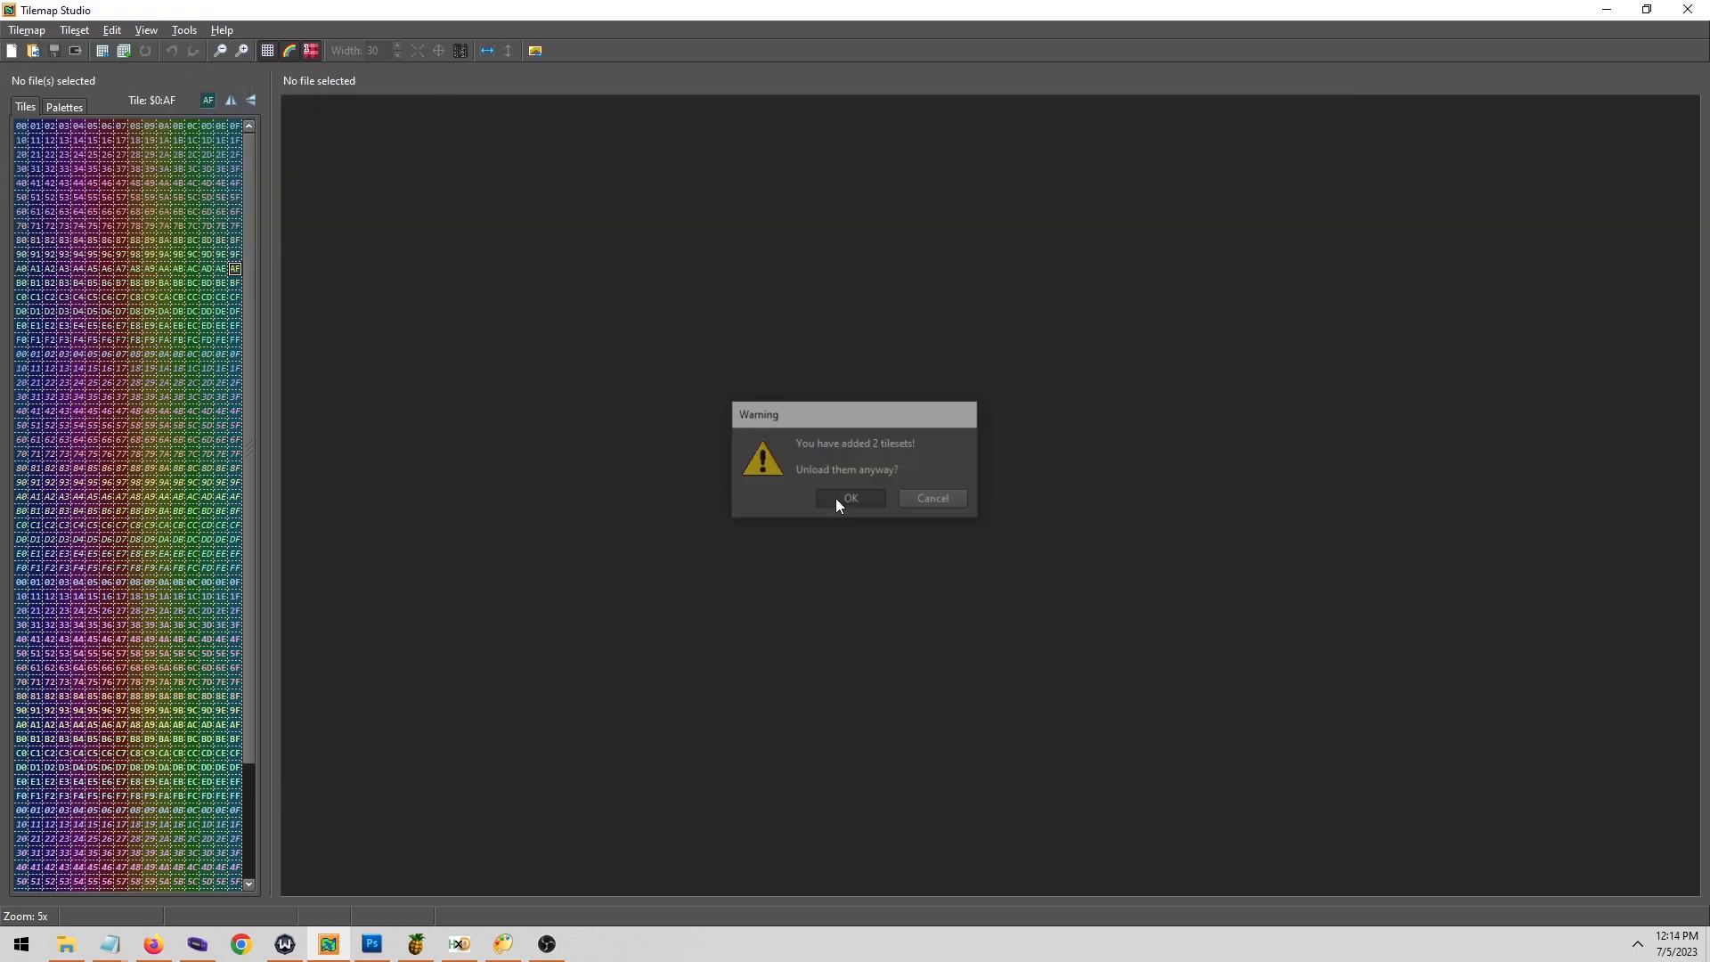
# Start an image-to-tiles conversion with Background.png as the input image.
pyautogui.click(535, 51)
pyautogui.click(776, 342)
pyautogui.click(933, 487)
pyautogui.doubleClick(934, 487)
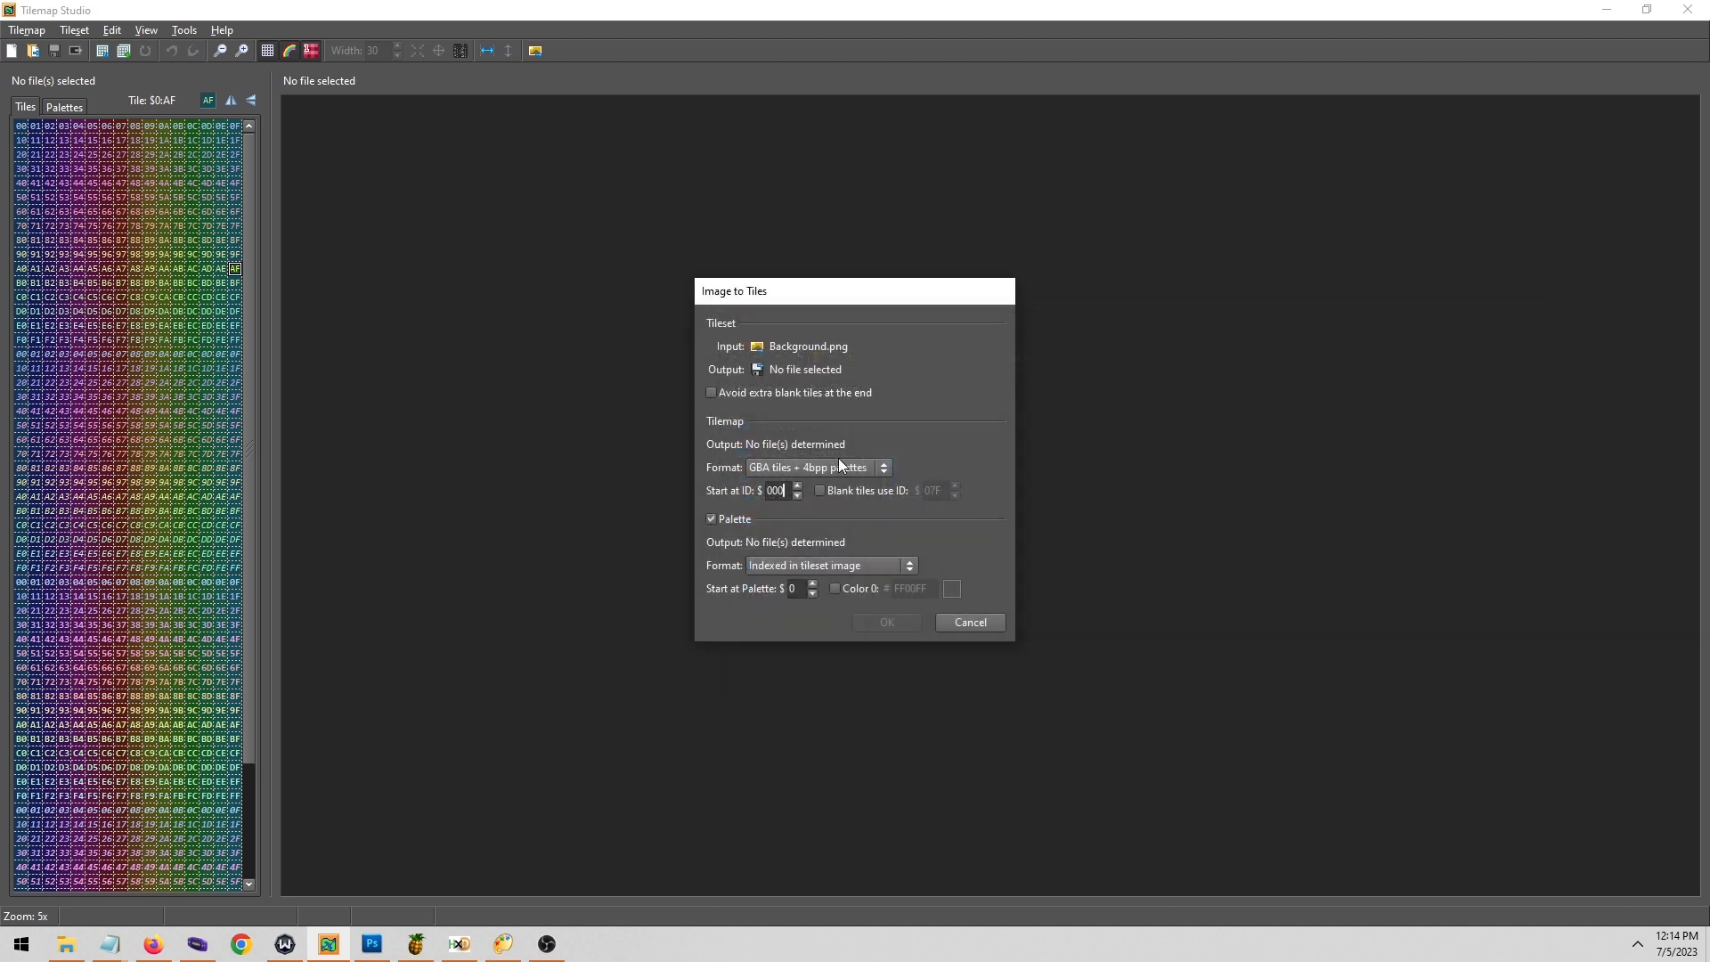
# Write the background tileset as BackgroundRender.png with palettes starting at 4, and run the conversion.
pyautogui.click(803, 366)
pyautogui.click(908, 477)
pyautogui.click(880, 701)
pyautogui.click(873, 695)
pyautogui.write('Render')
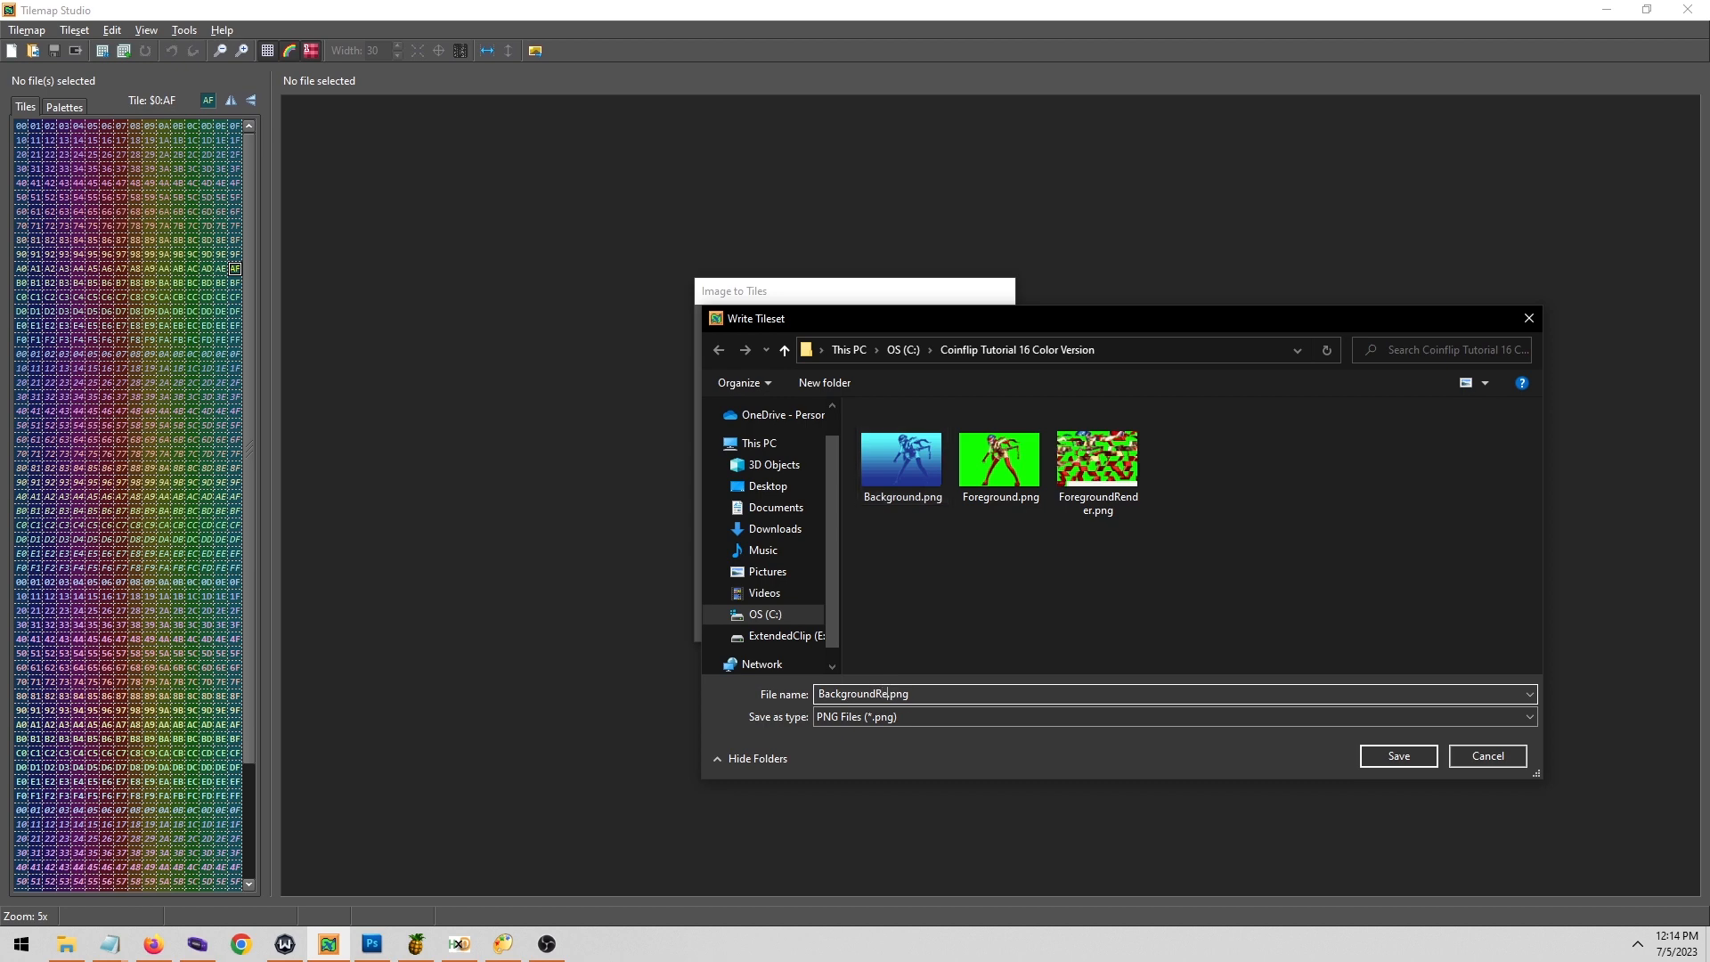
pyautogui.press('Return')
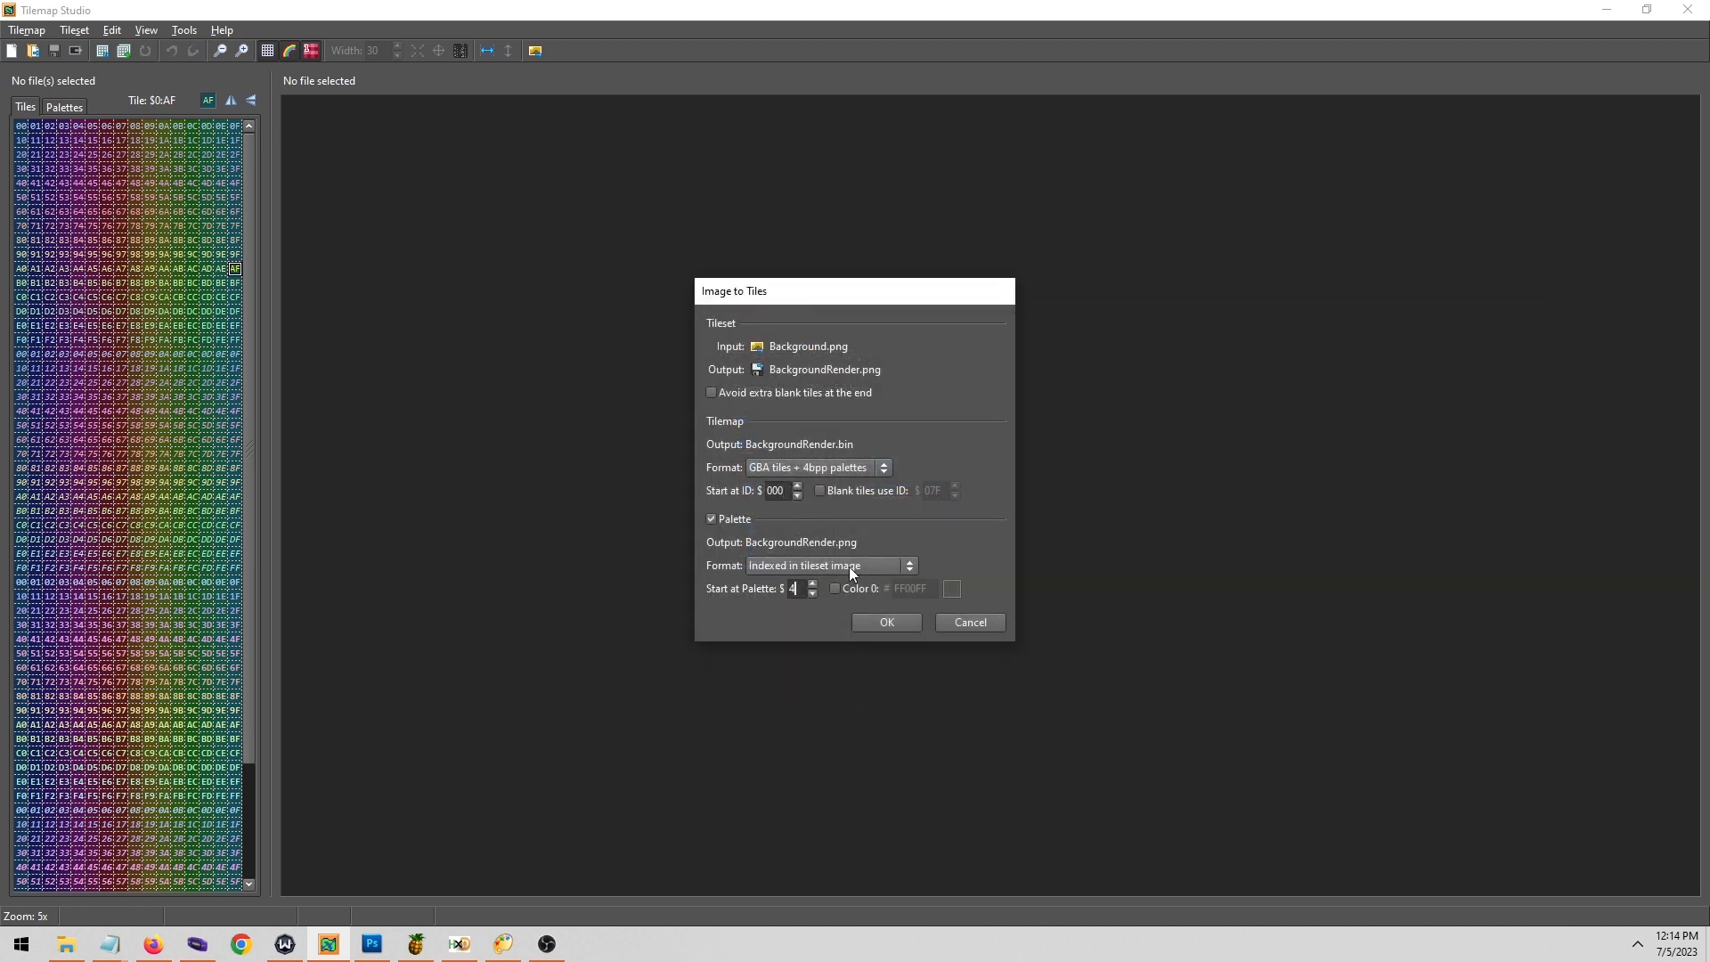
pyautogui.click(900, 618)
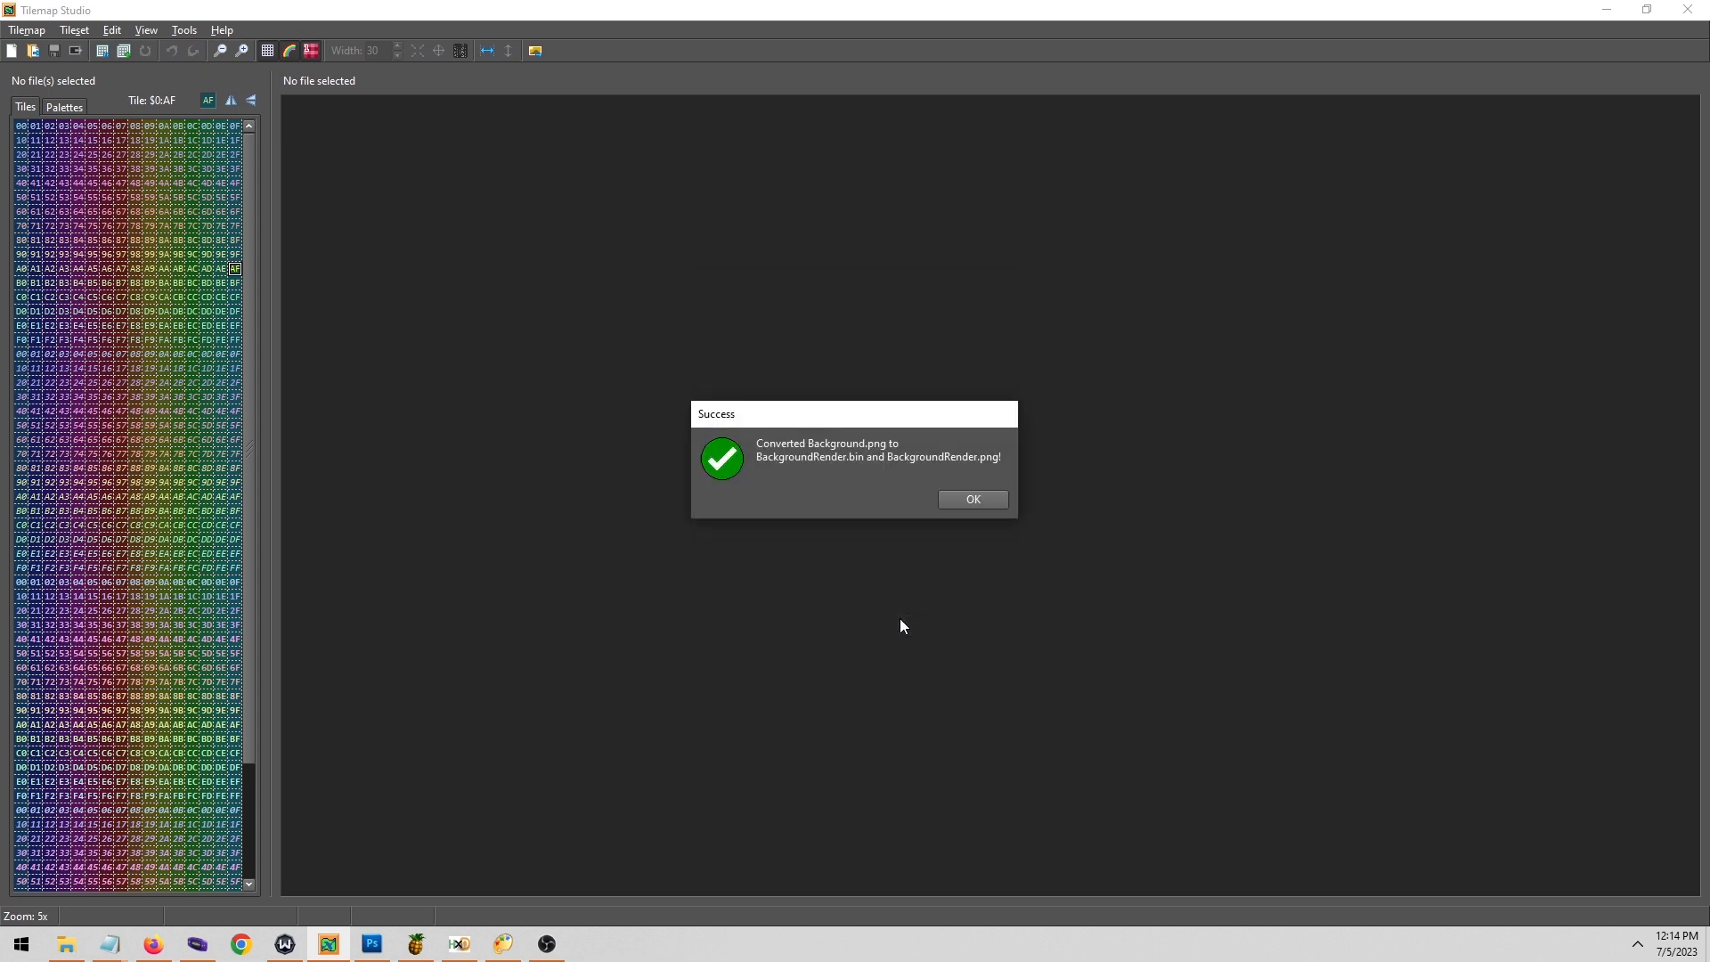
pyautogui.click(979, 499)
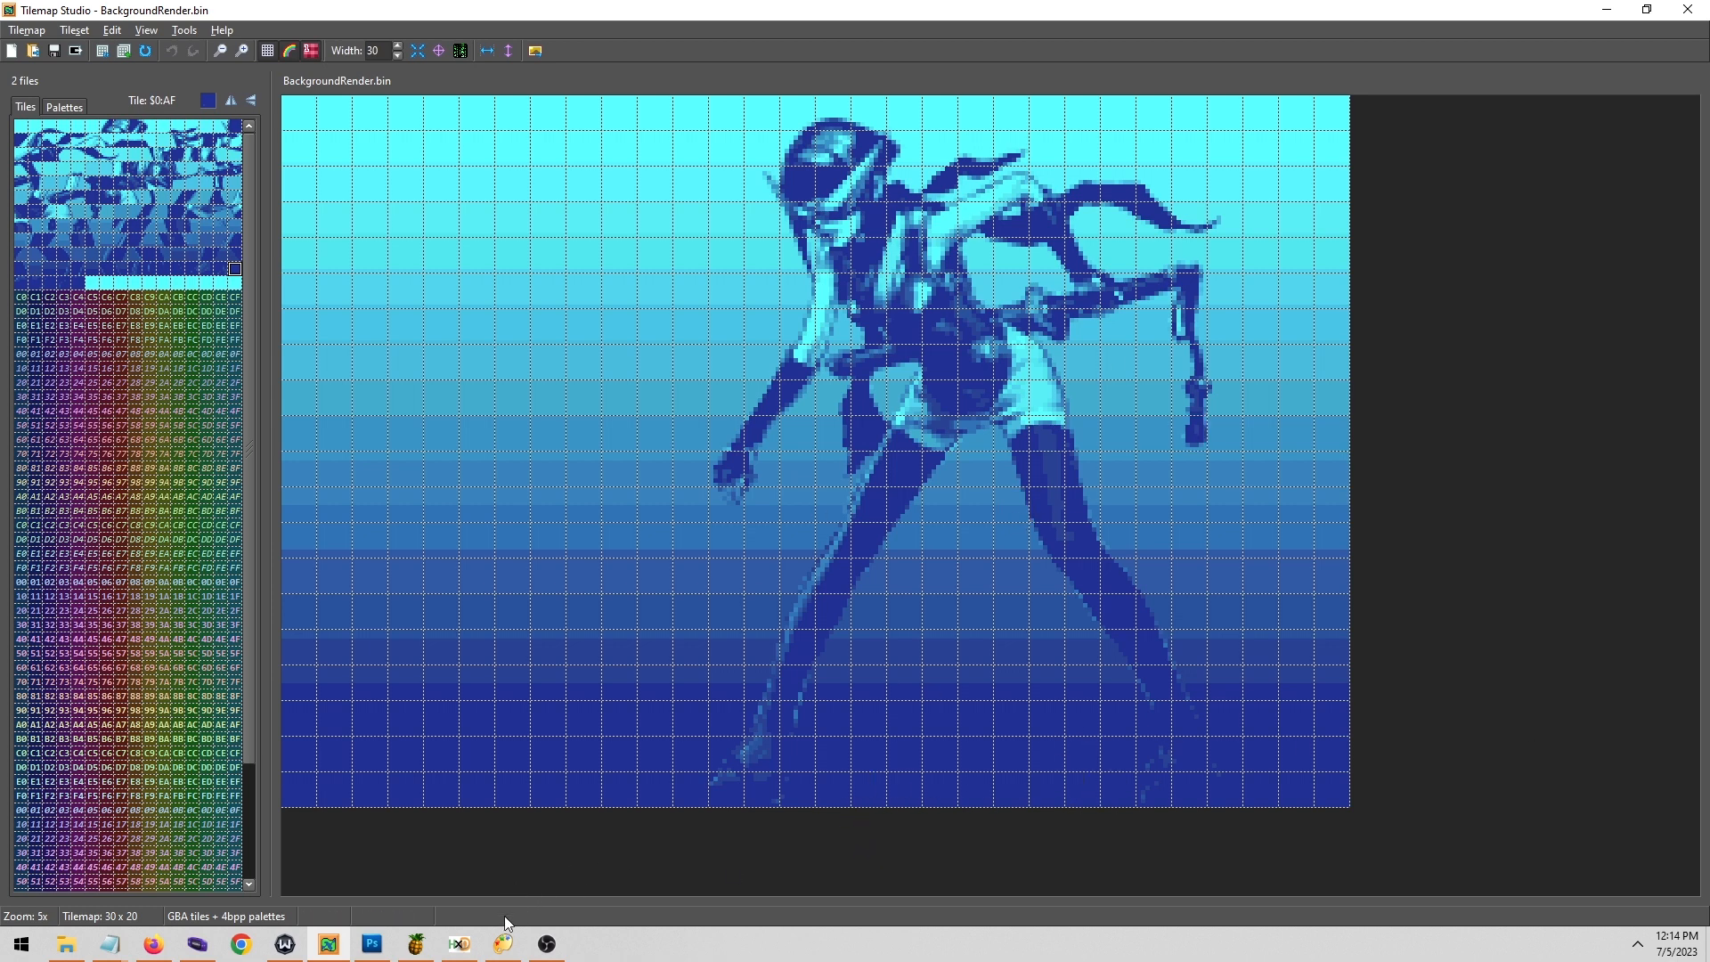
# Switch to Advanced Palette Editor and open the Yu-Gi-Oh! Ultimate Masters ROM.
pyautogui.click(504, 944)
pyautogui.click(632, 235)
pyautogui.click(633, 255)
pyautogui.doubleClick(643, 330)
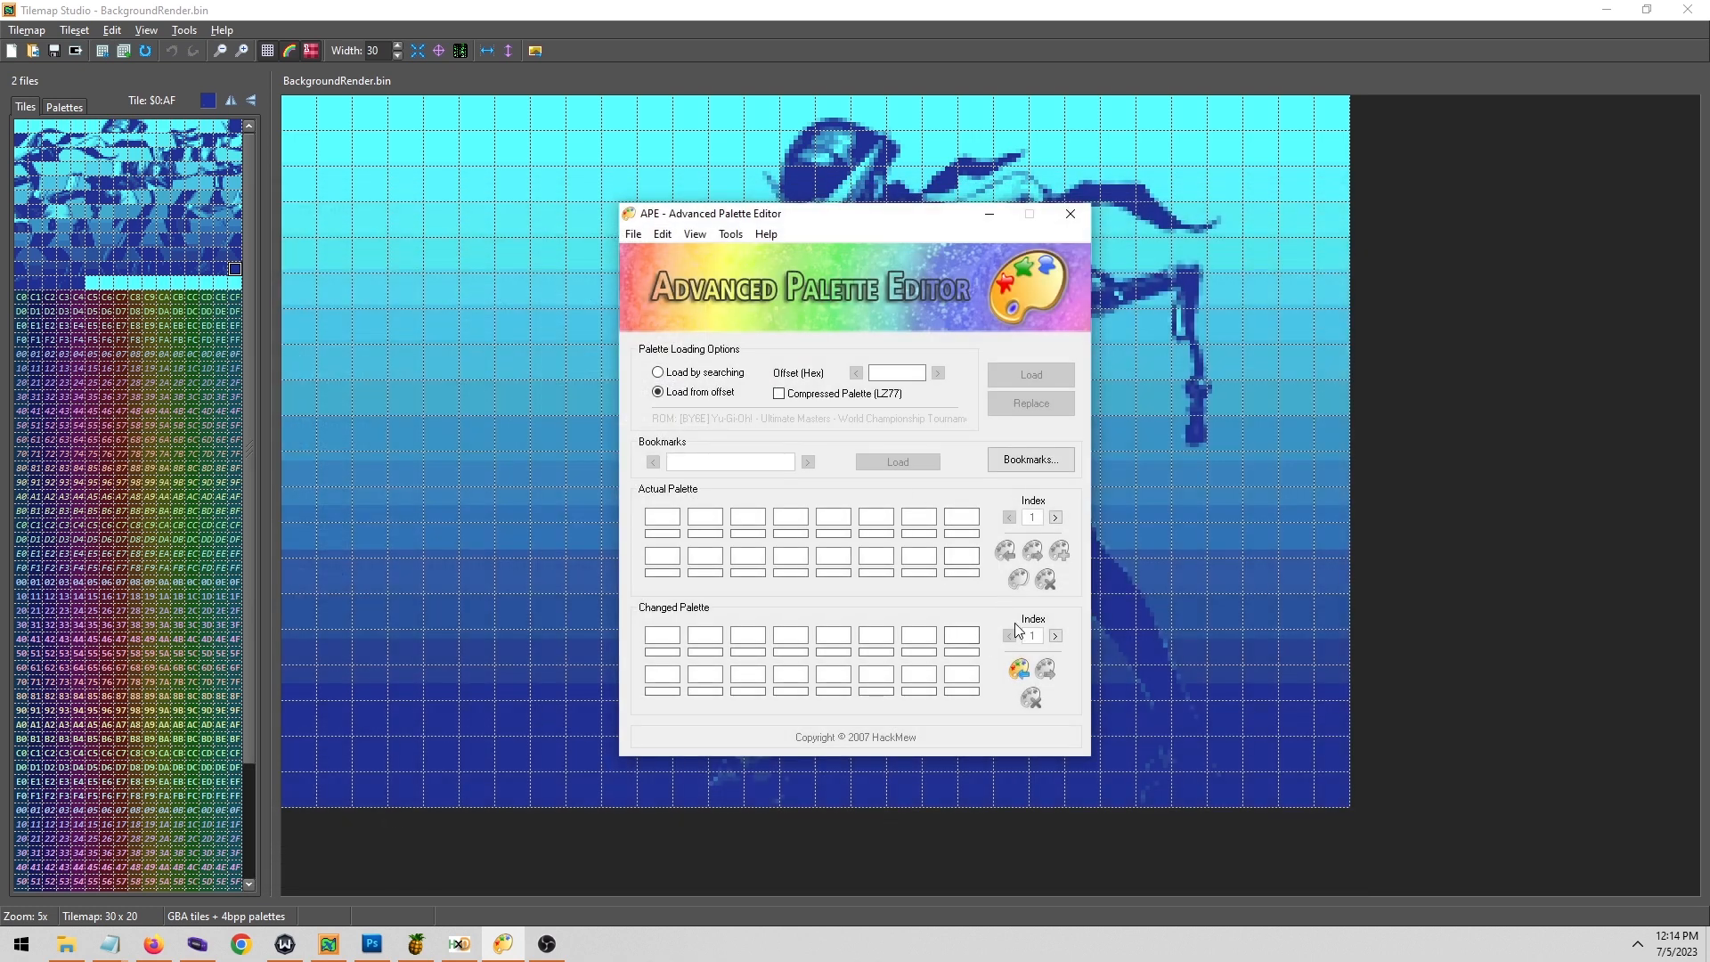
# Copy the Top Image Palettes offset 01B101AC from the tutorial document and load the ROM palette at that offset.
pyautogui.click(153, 945)
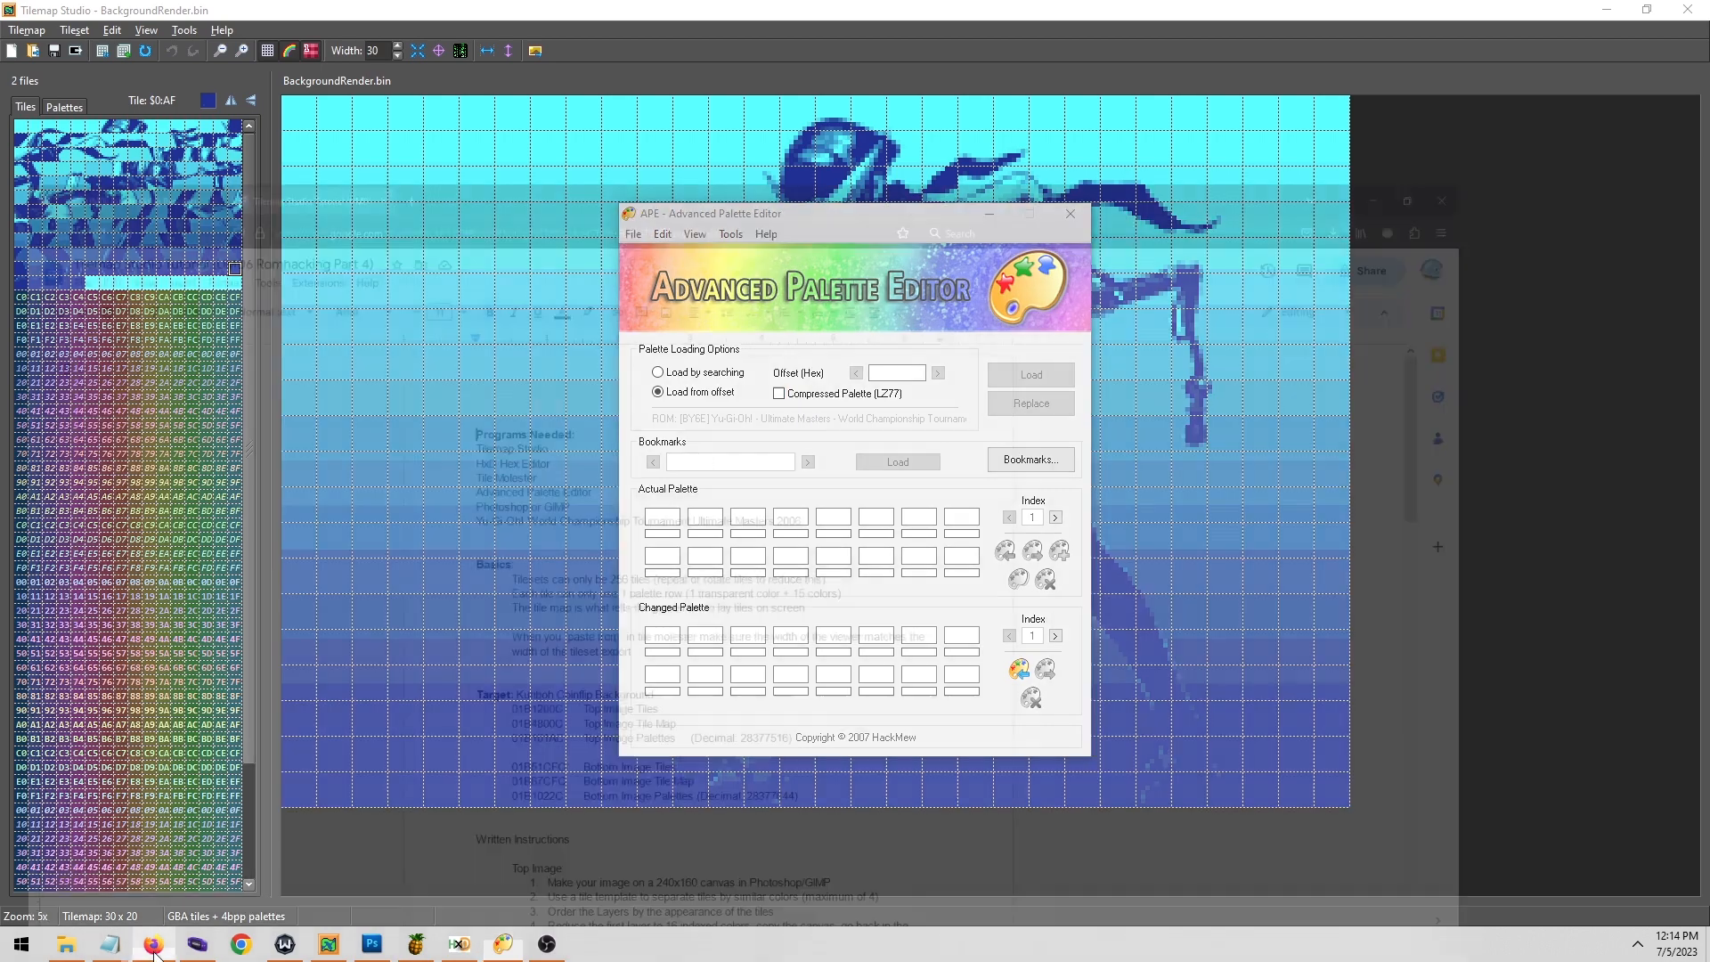
pyautogui.moveTo(643, 662); pyautogui.dragTo(579, 659)
pyautogui.hotkey('ctrl', 'c')
pyautogui.click(503, 944)
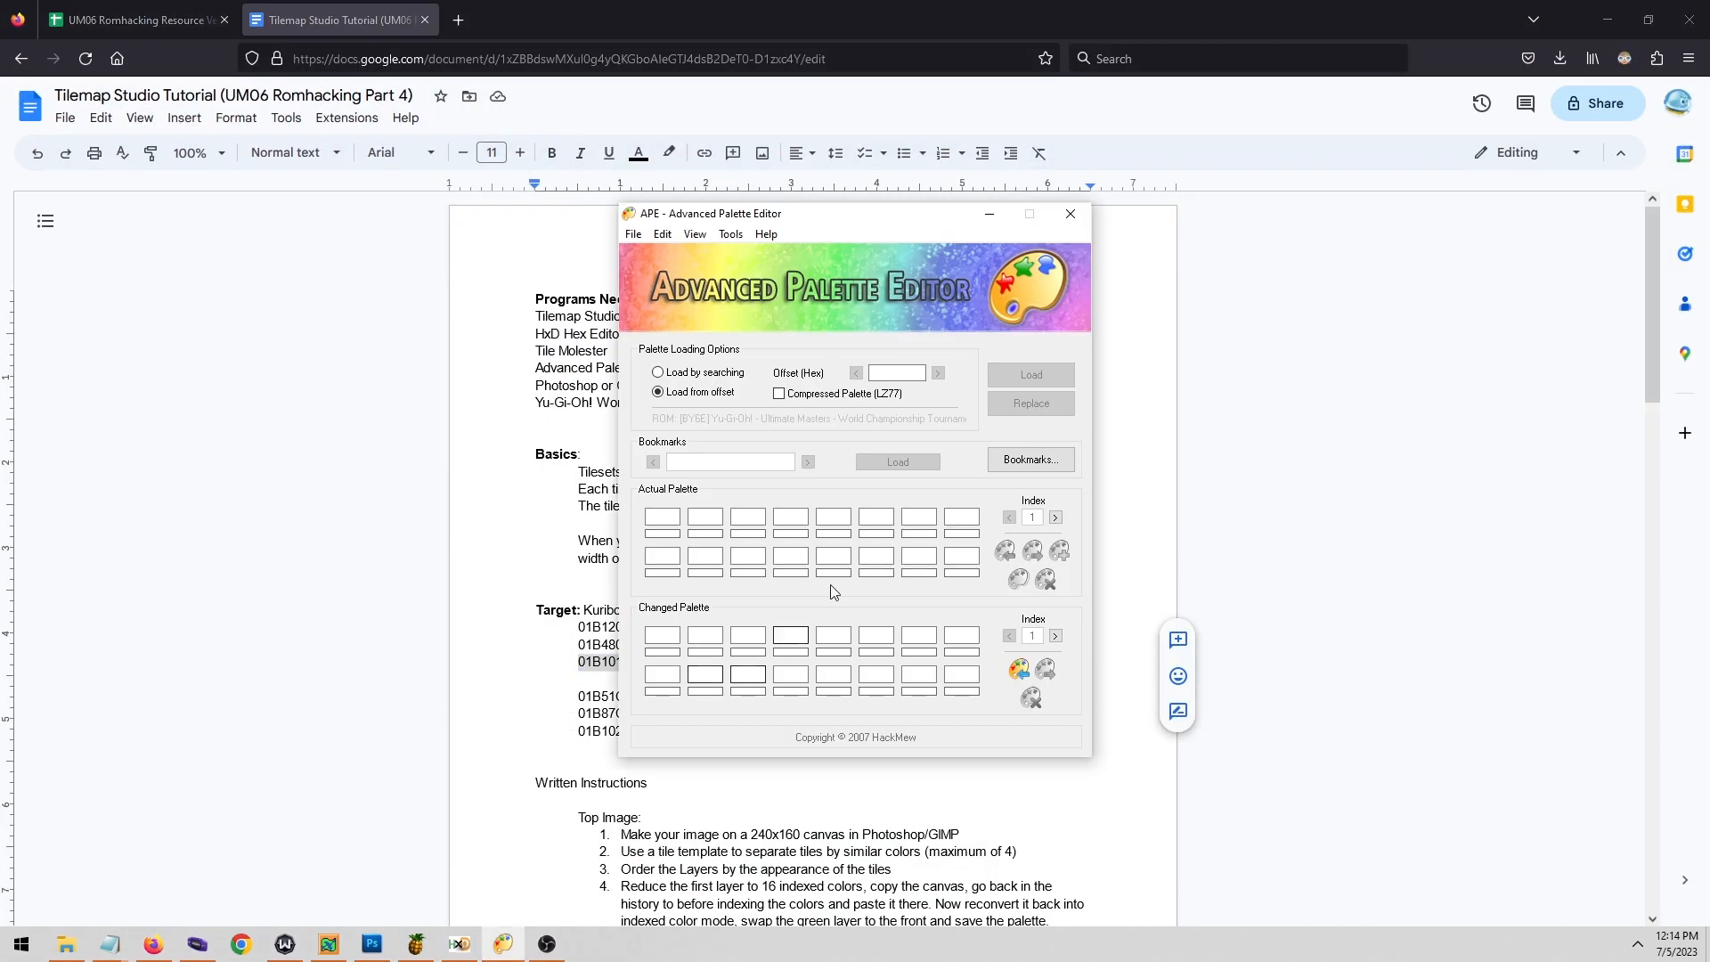
pyautogui.hotkey('ctrl', 'v')
pyautogui.click(1051, 382)
# Import the Adobe color table FG01.act as the changed palette.
pyautogui.click(1015, 670)
pyautogui.click(1204, 842)
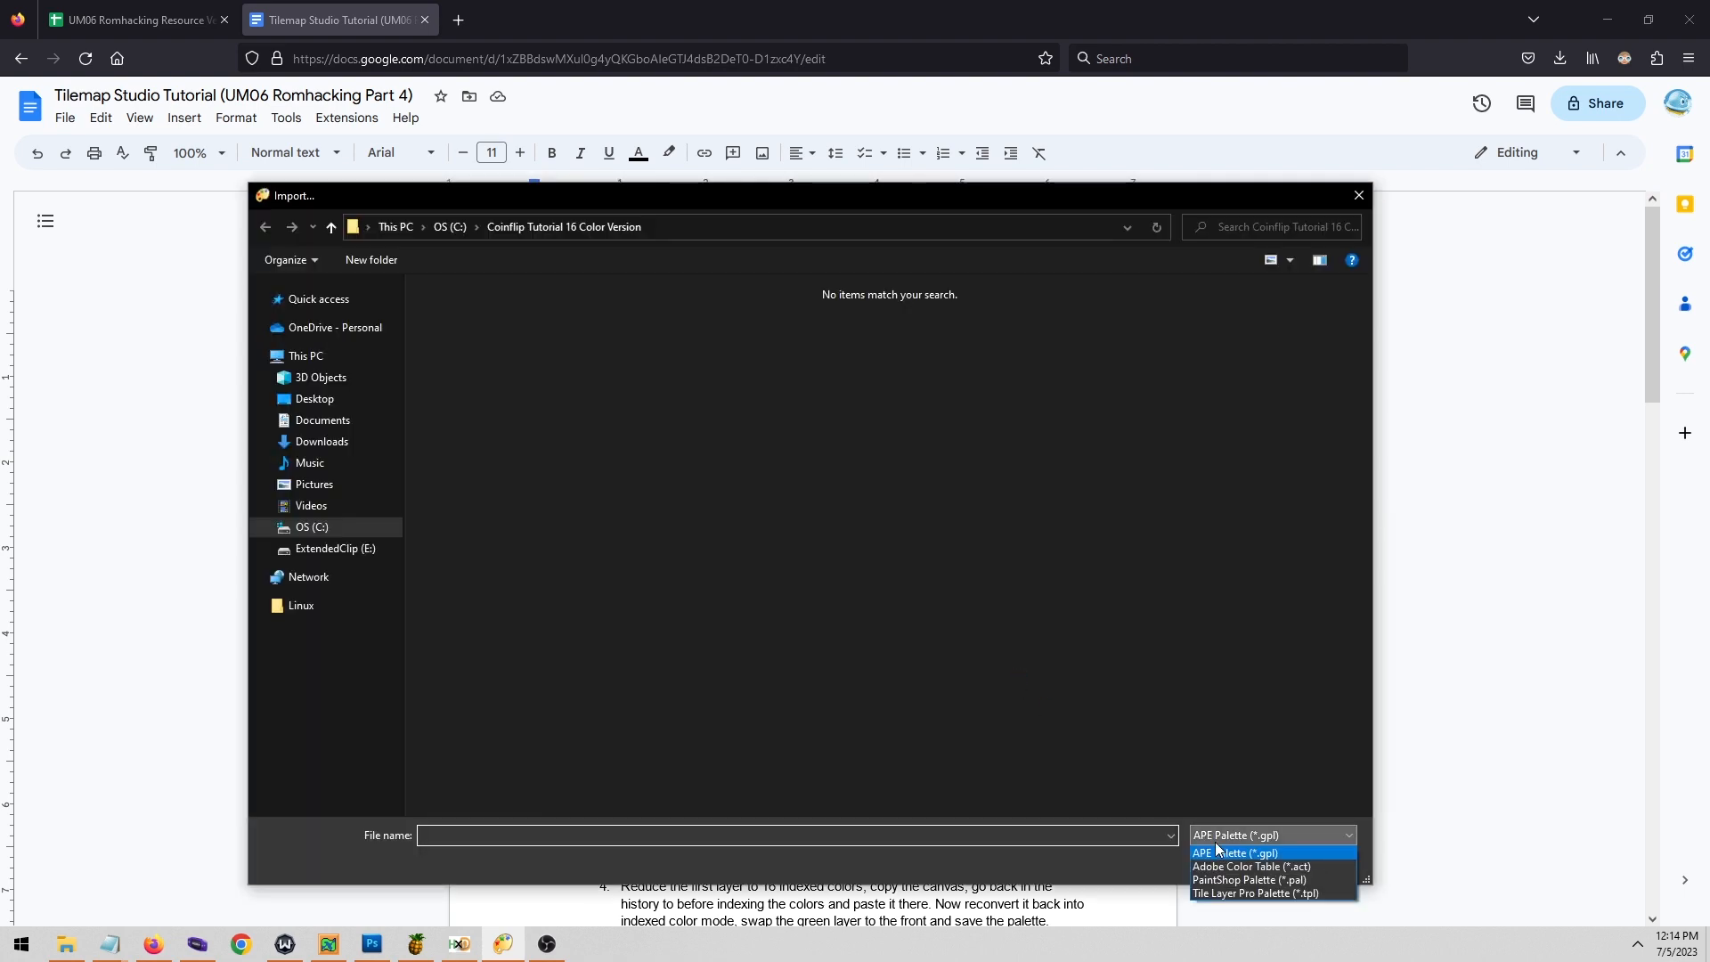
pyautogui.click(1238, 872)
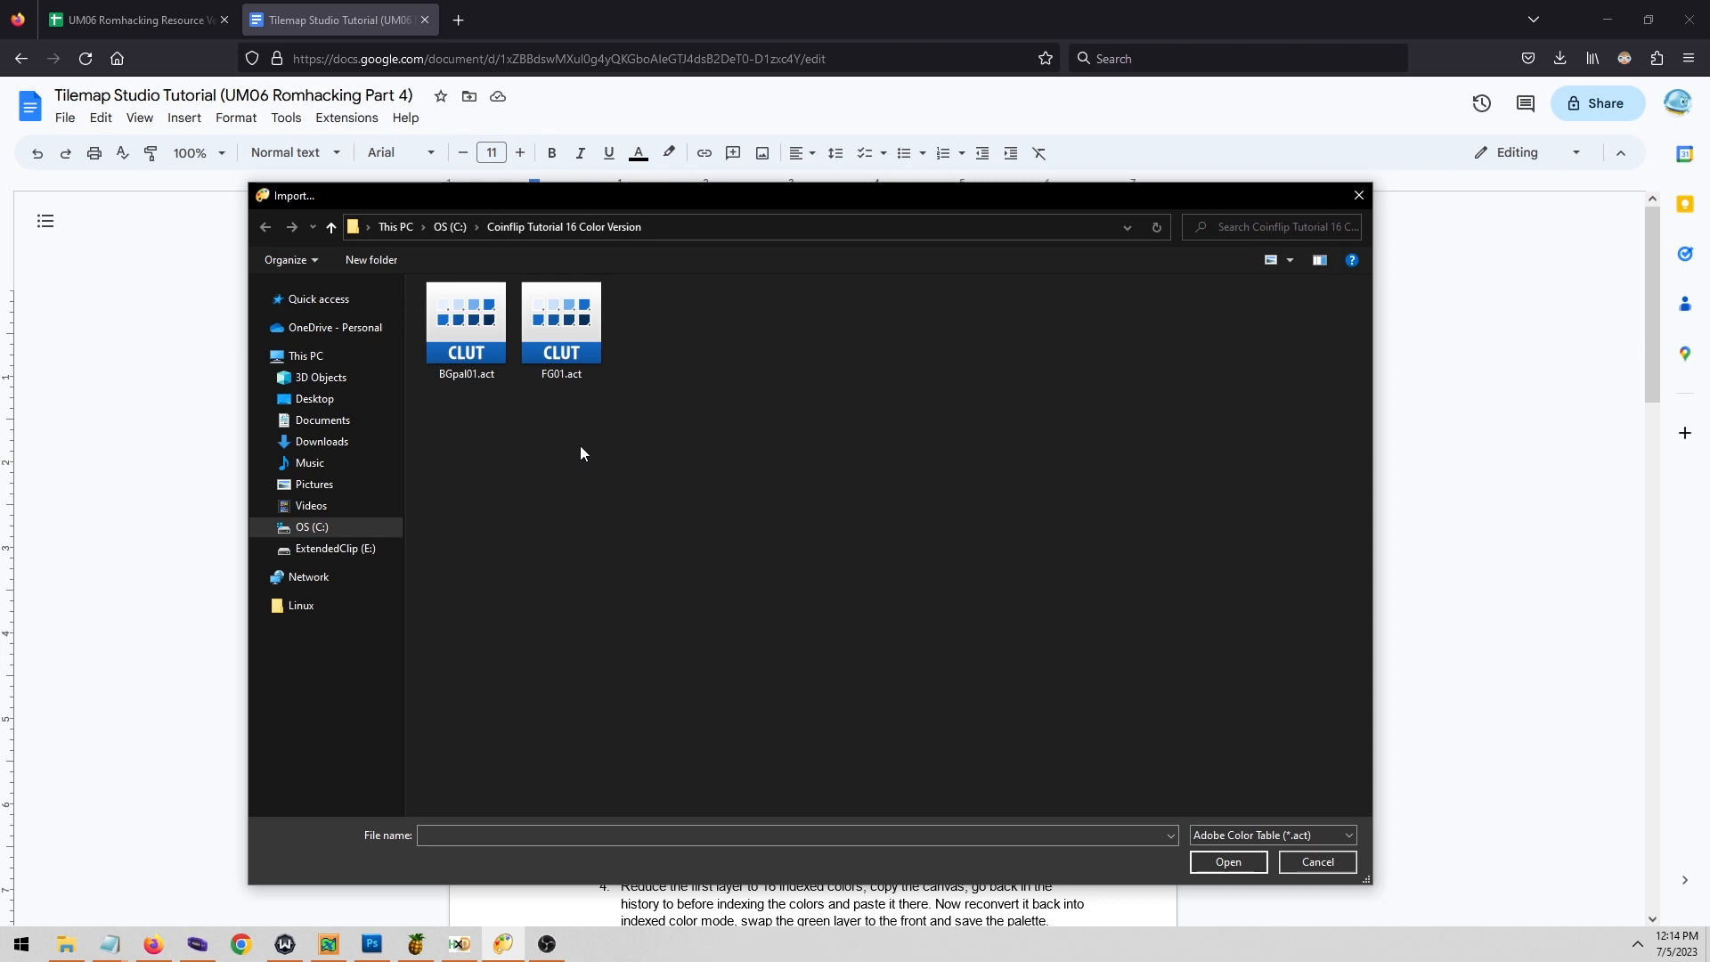
pyautogui.doubleClick(561, 328)
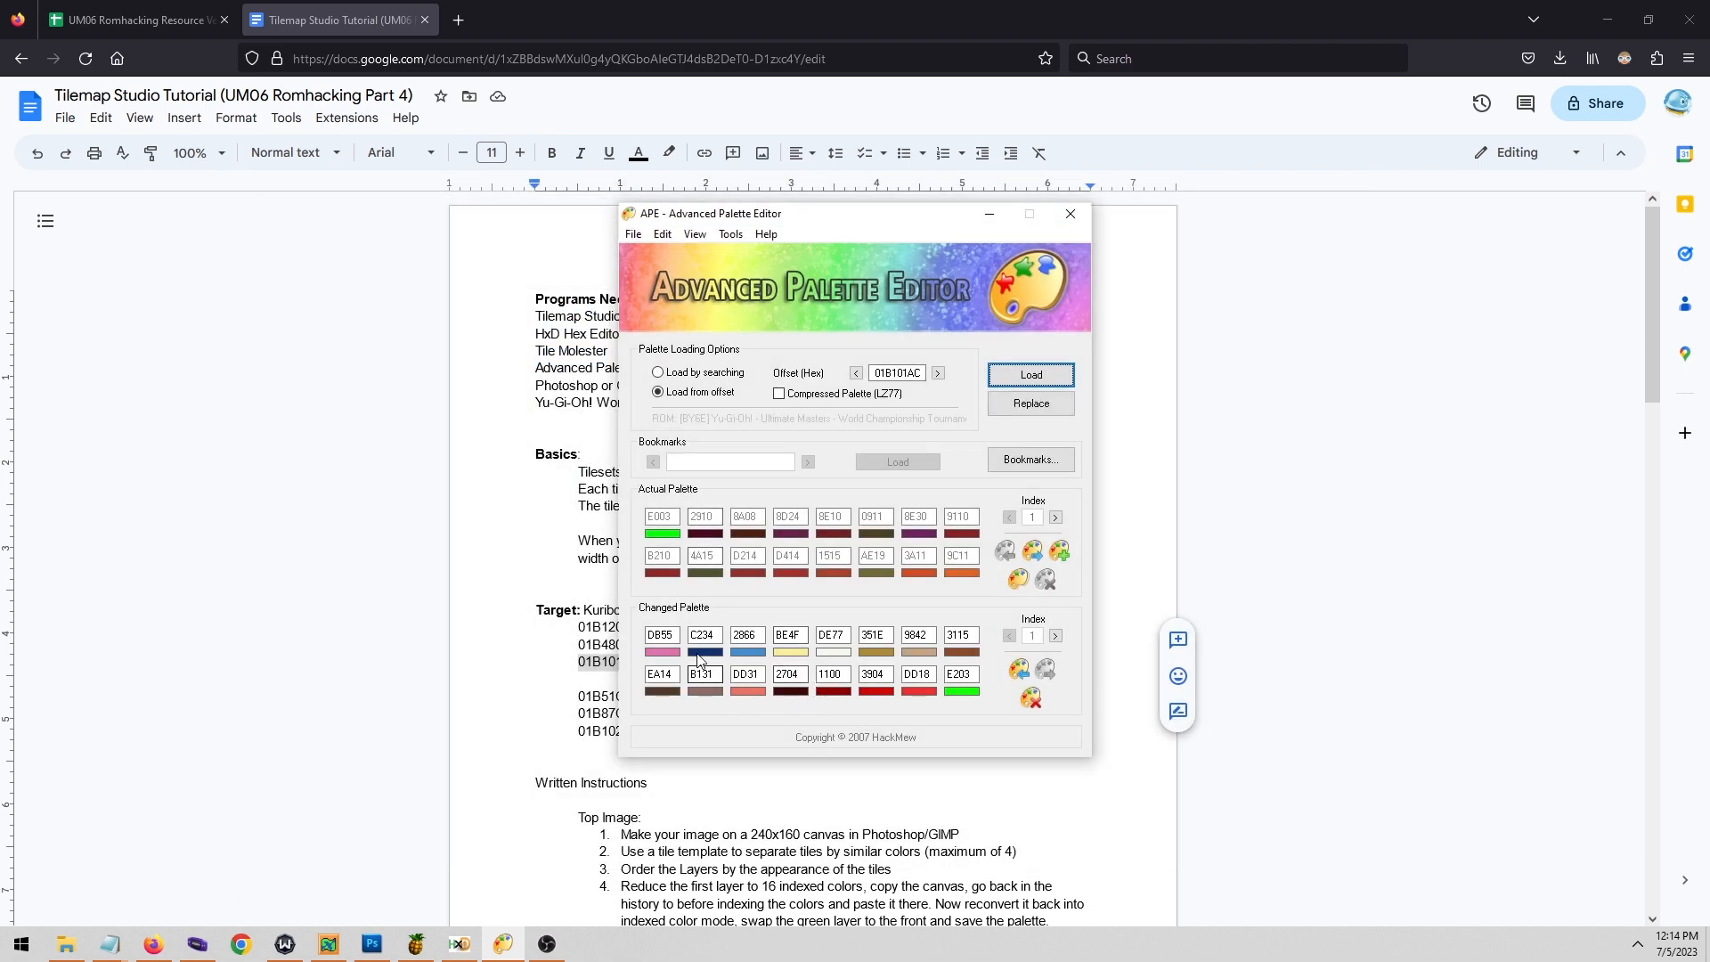
# Set the changed palette's first color to E003 and its last color to DB55, and replace the ROM palette.
pyautogui.write('E003')
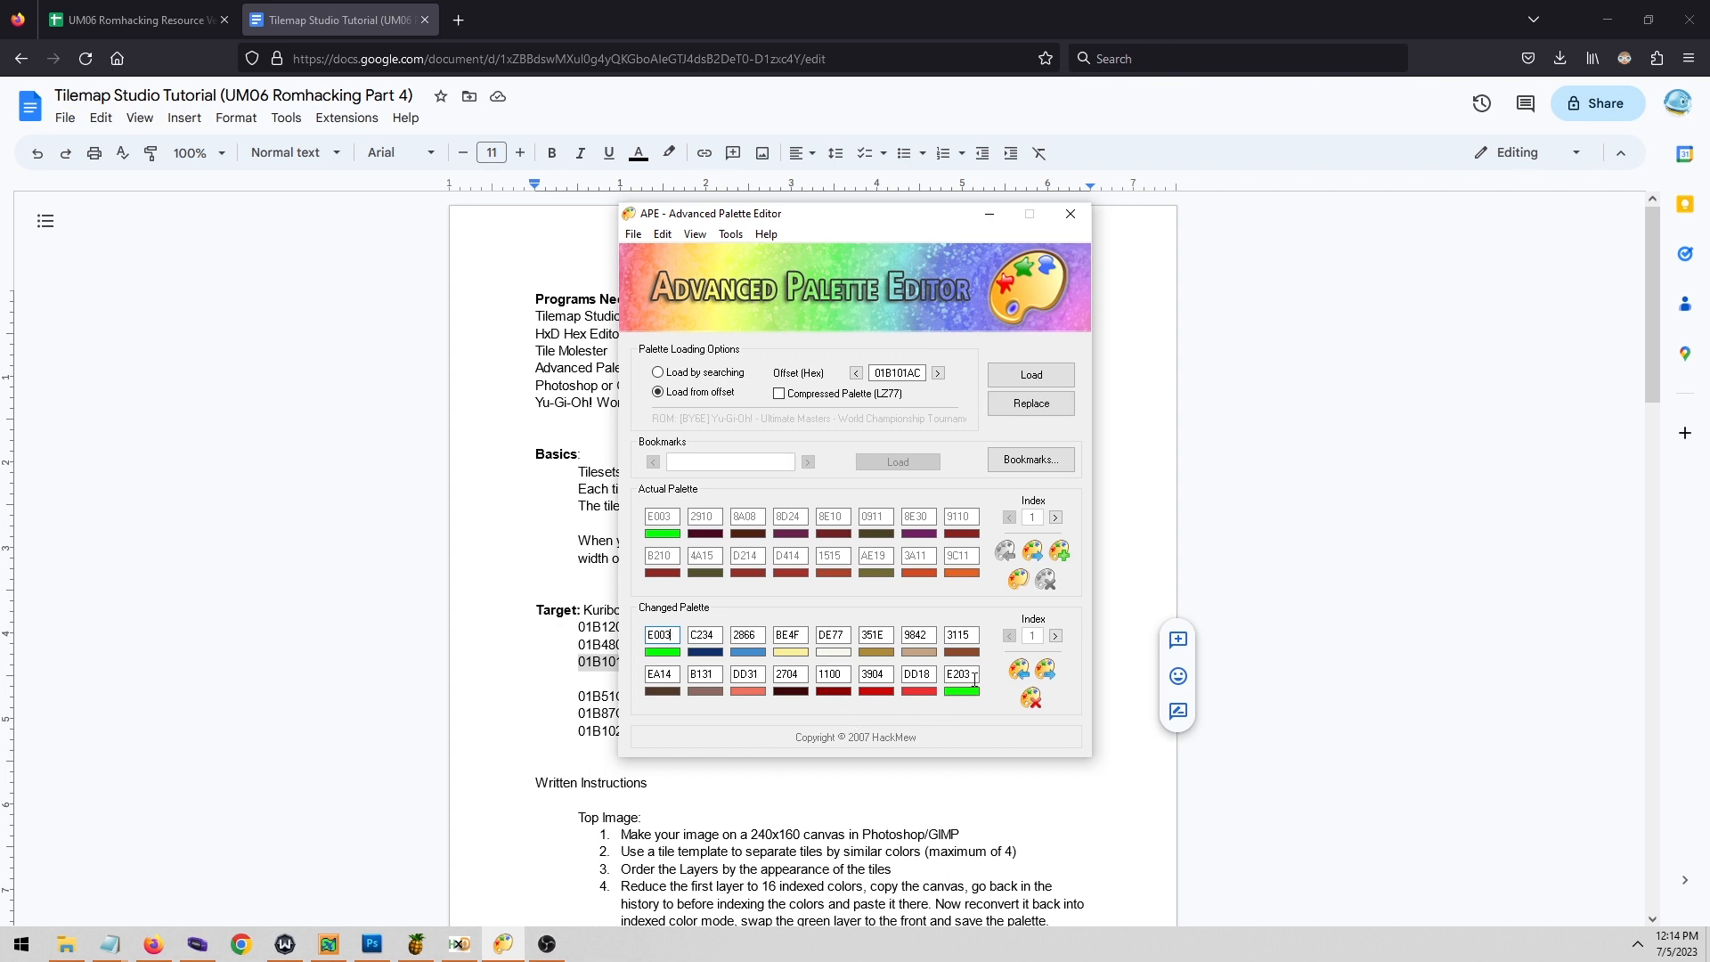
pyautogui.moveTo(975, 678); pyautogui.dragTo(787, 666)
pyautogui.hotkey('ctrl', 'v')
pyautogui.click(1033, 412)
# Move the palette editor clear of the document's offset list and advance to the Bottom Image Palettes offset 01B1022C.
pyautogui.moveTo(860, 231); pyautogui.dragTo(1221, 236)
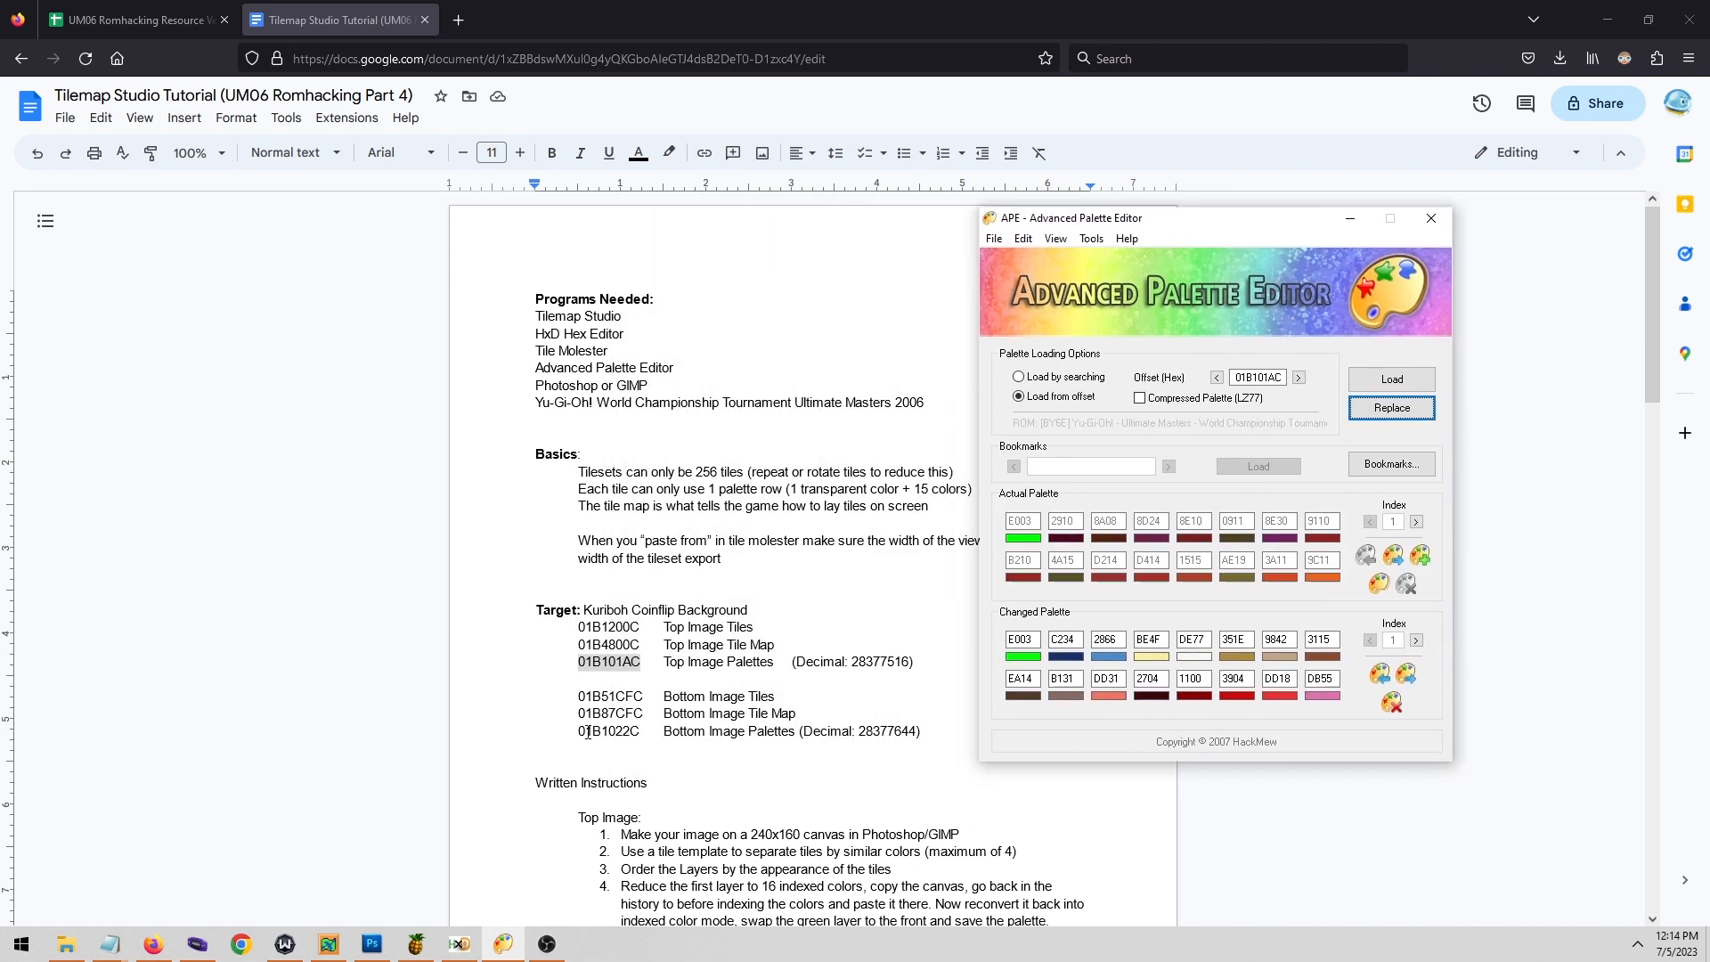
pyautogui.click(1299, 377)
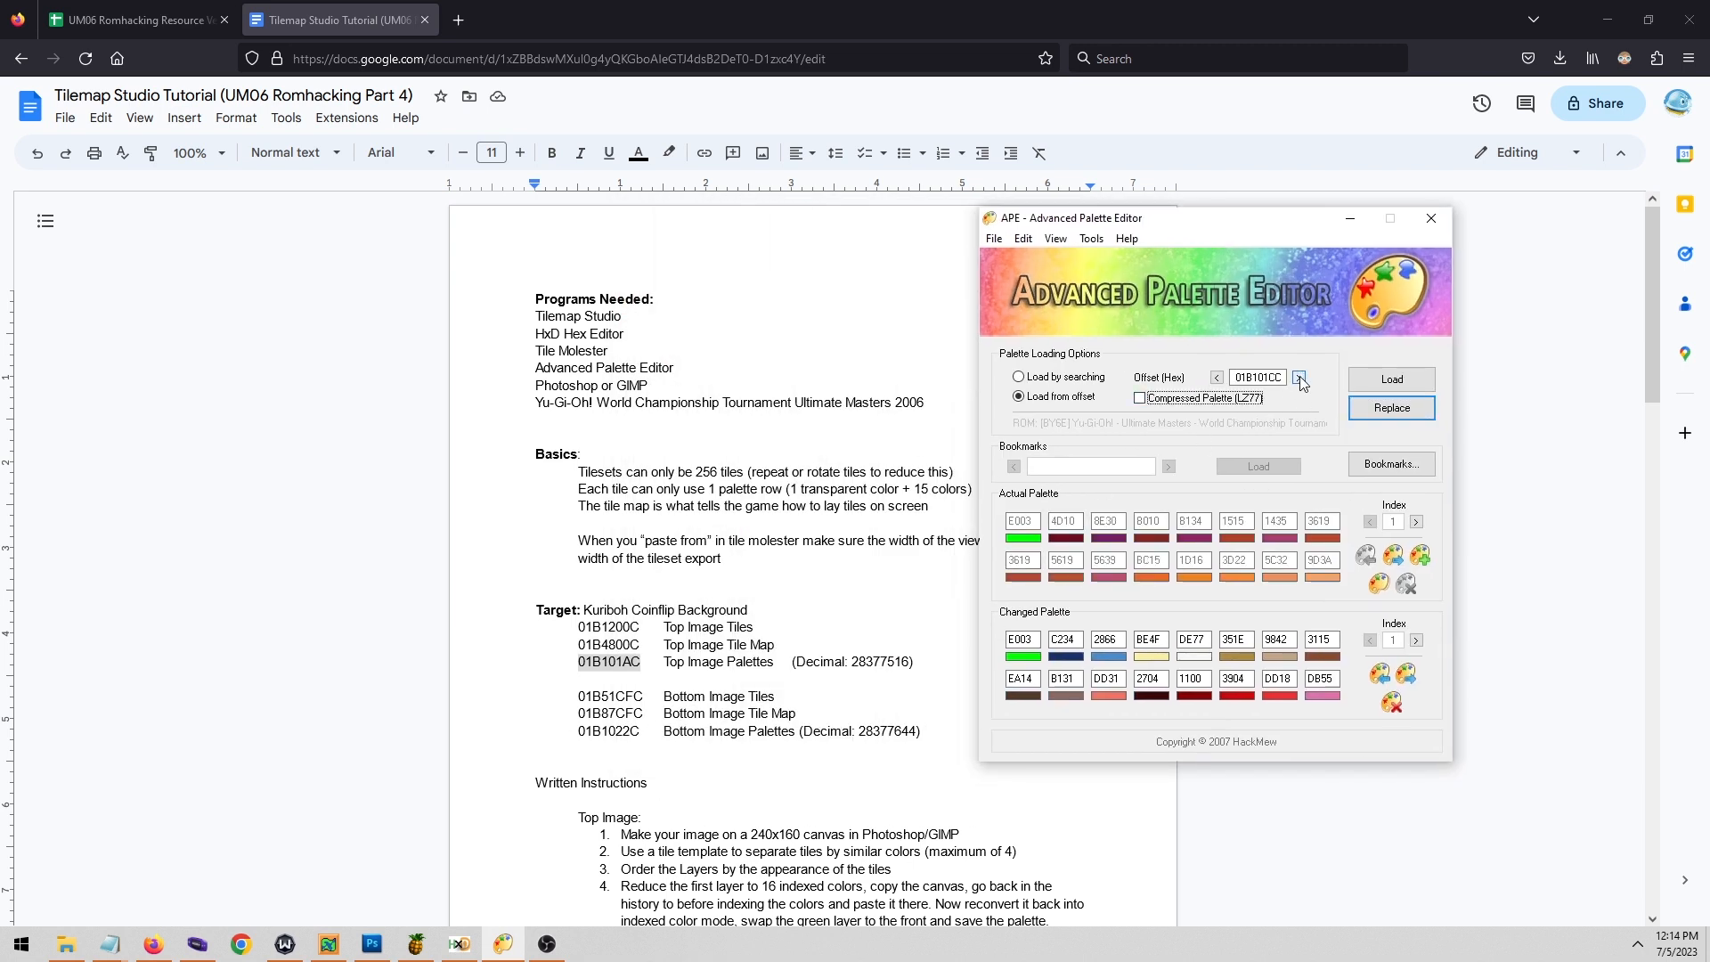
pyautogui.click(1298, 377)
pyautogui.click(1299, 378)
pyautogui.click(1298, 378)
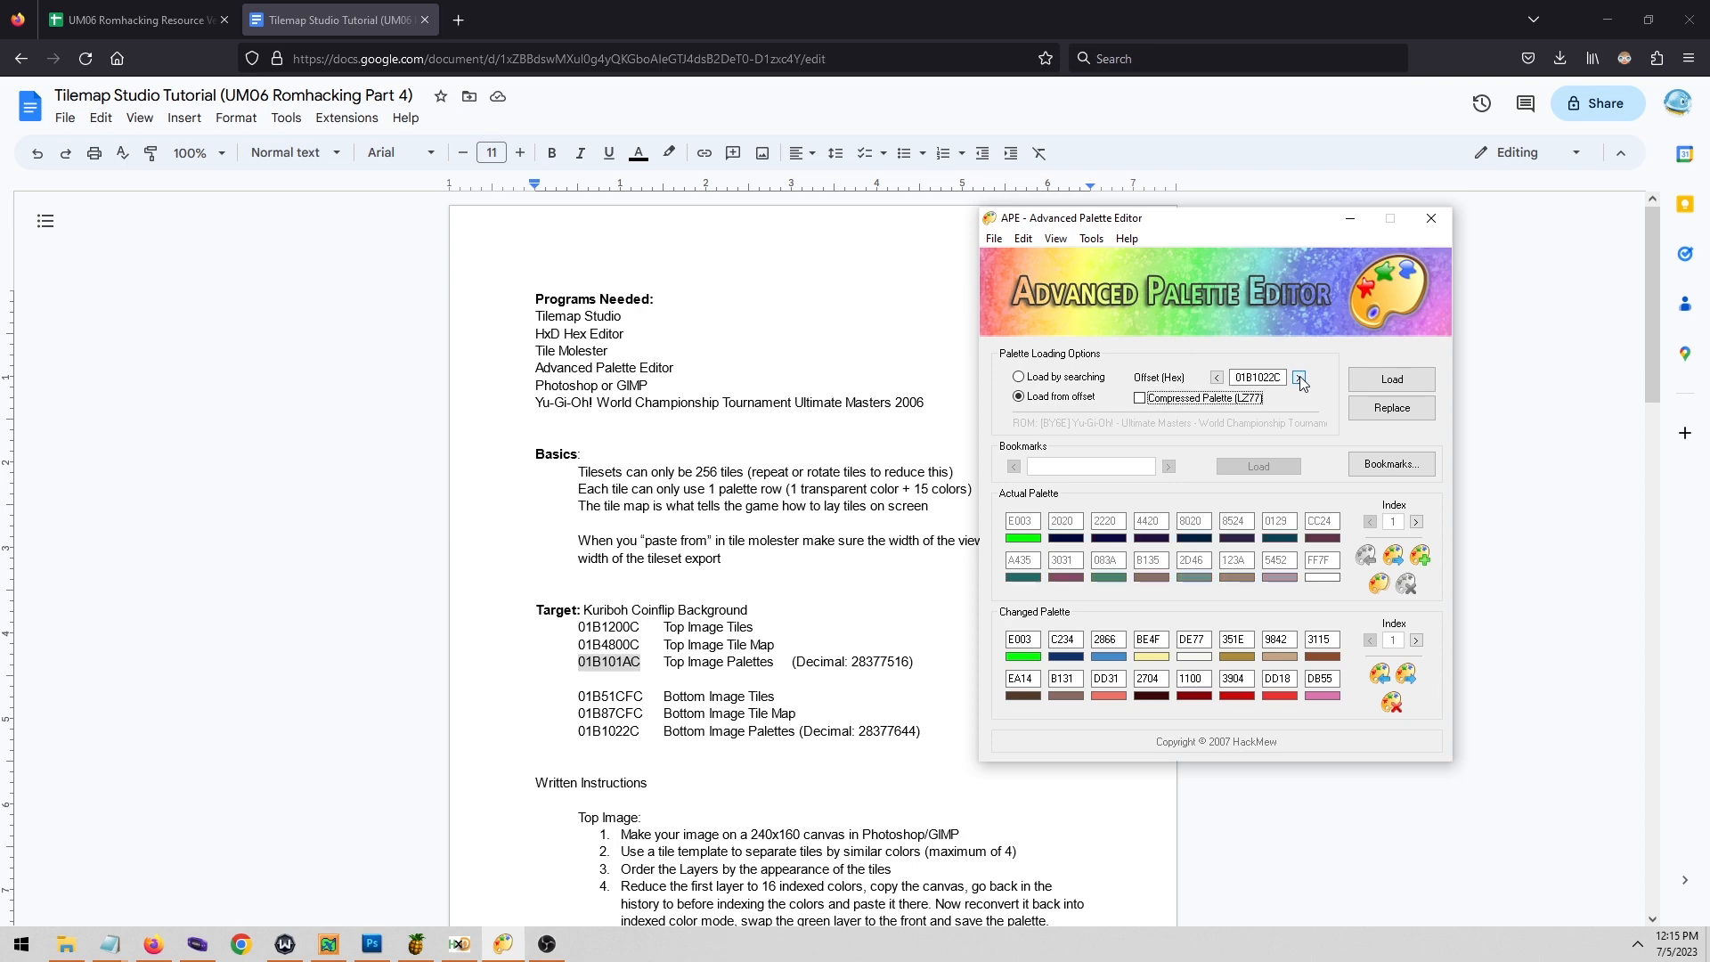
# Import the Adobe color table BGpal01.act as the changed palette.
pyautogui.click(1380, 674)
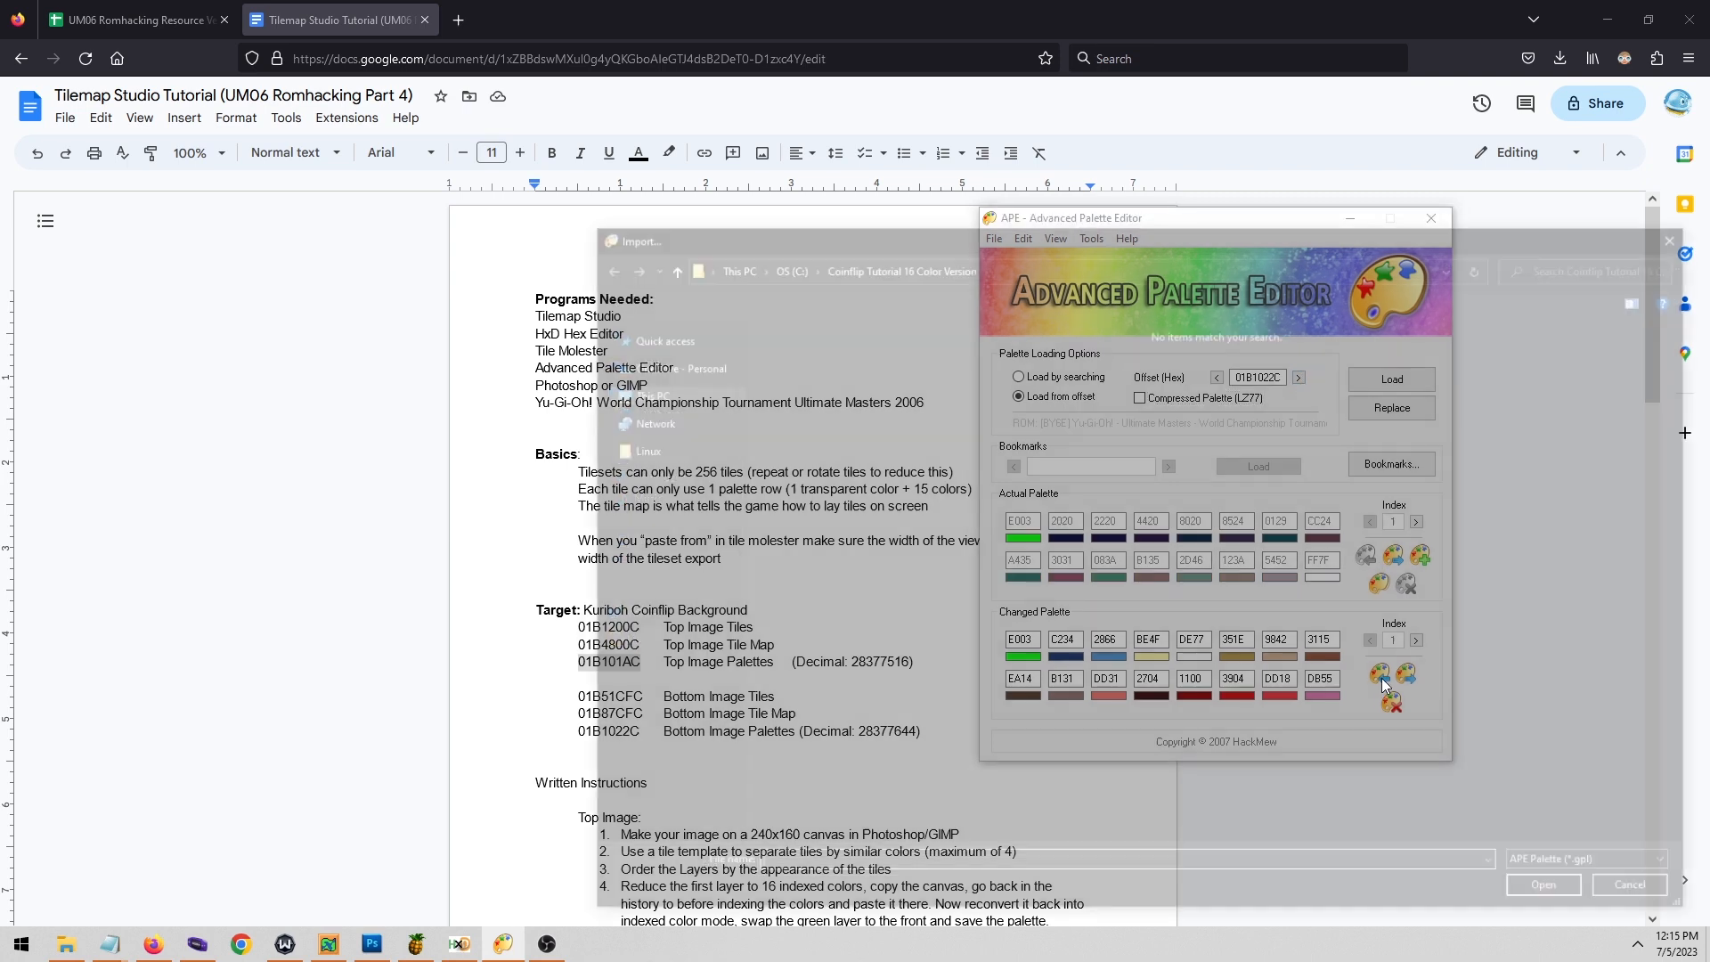
pyautogui.click(1546, 875)
pyautogui.click(1568, 905)
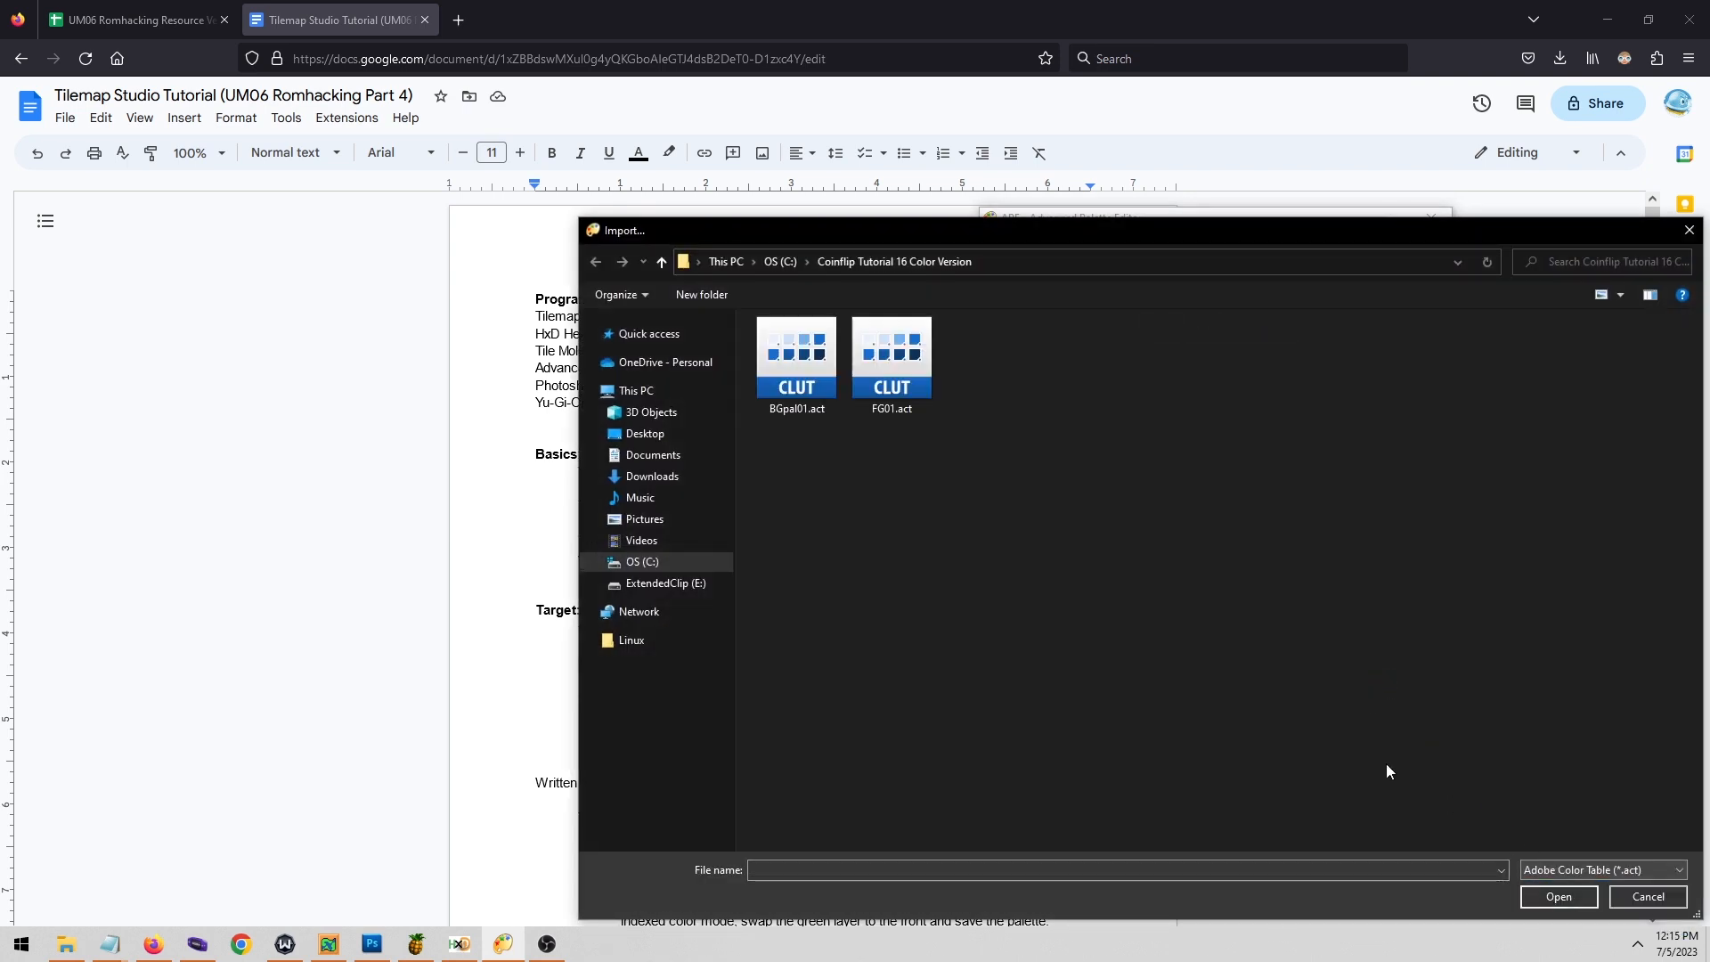
pyautogui.doubleClick(796, 361)
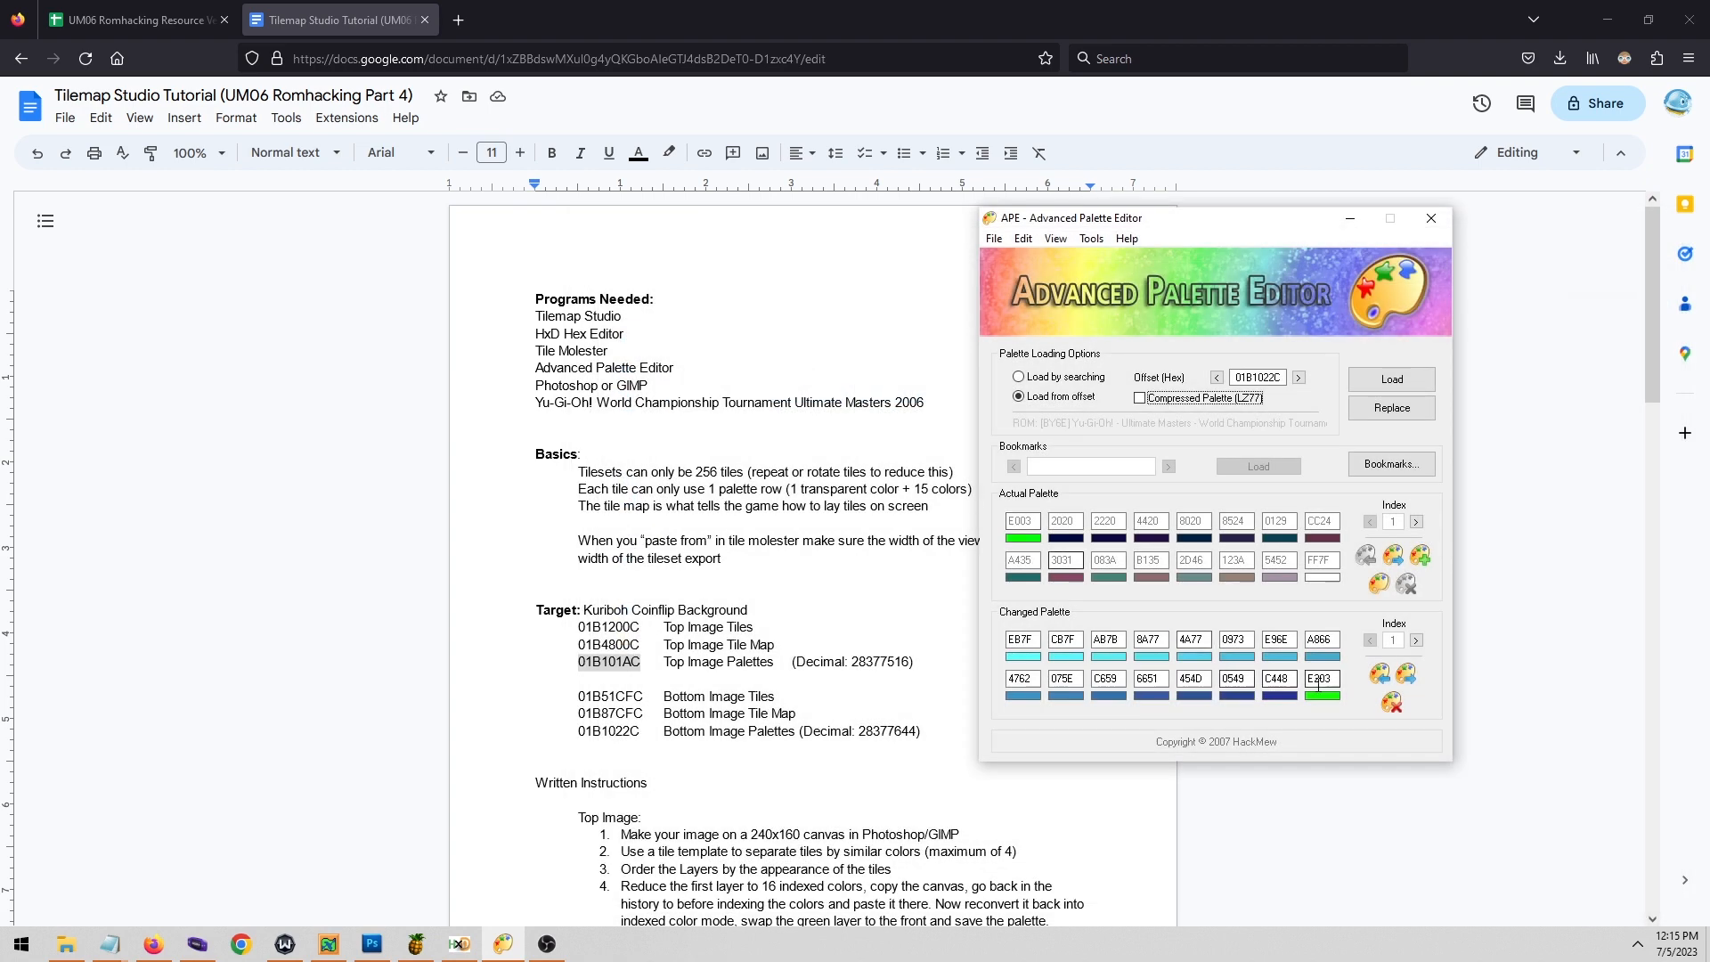
# Set the changed palette's first color to E003 and its last color to EB7F, and replace the ROM palette.
pyautogui.doubleClick(1032, 643)
pyautogui.write('E003')
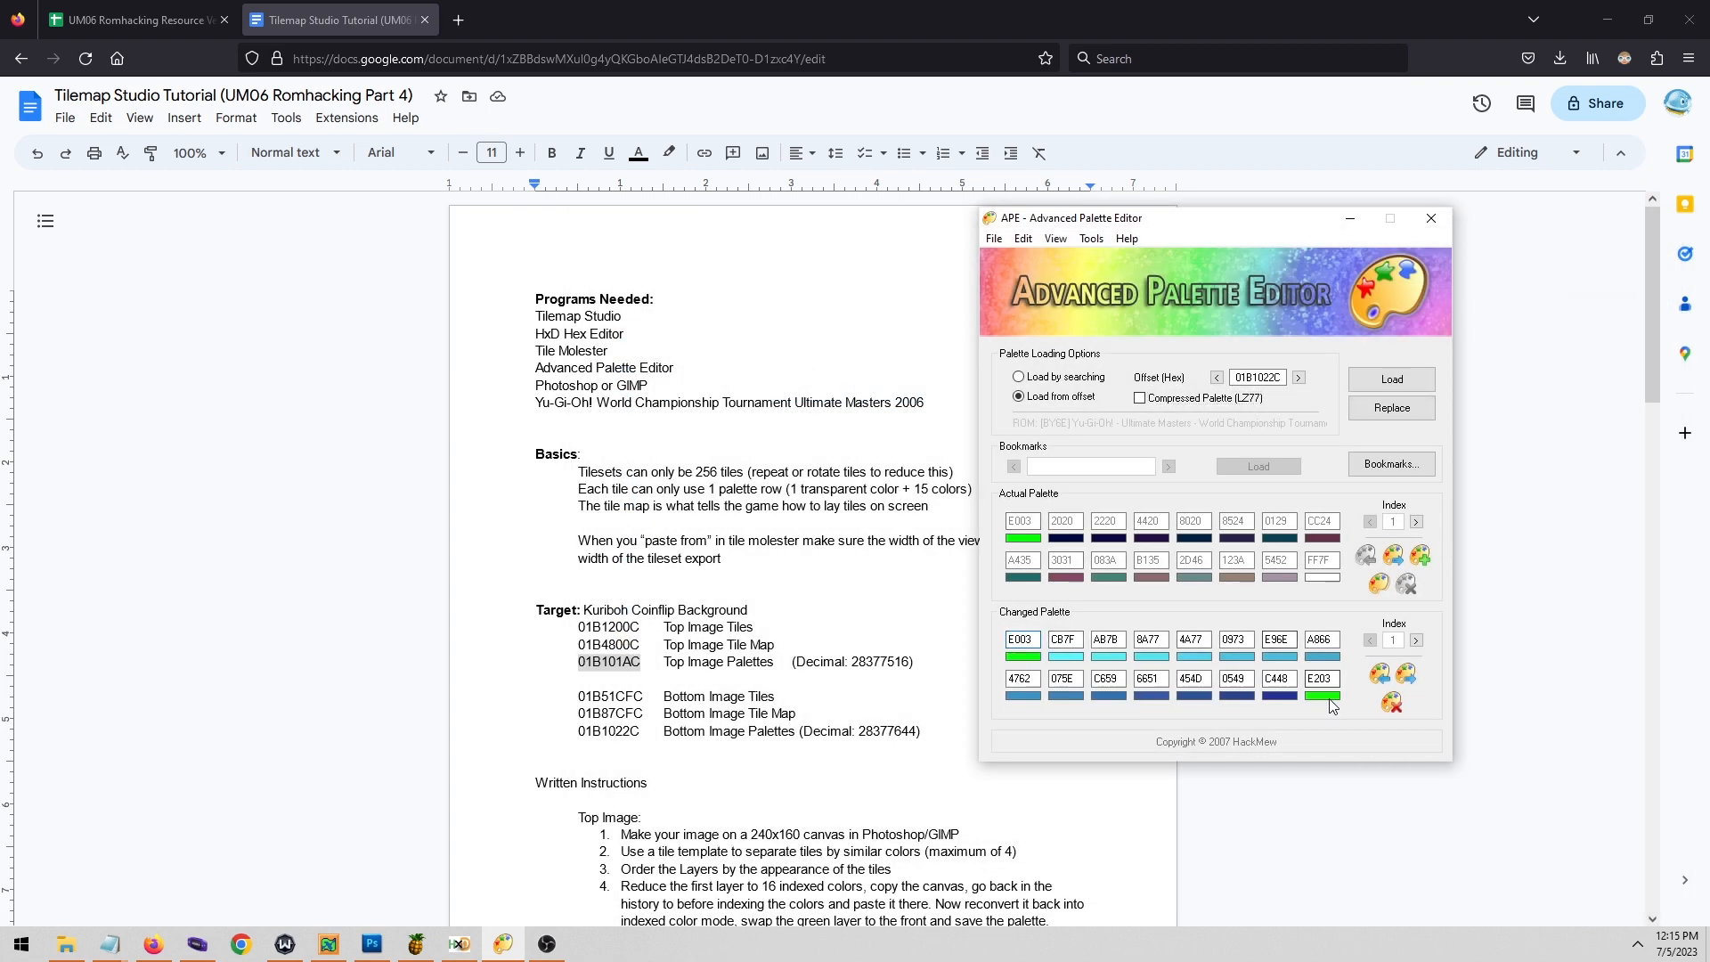
pyautogui.moveTo(1335, 681); pyautogui.dragTo(1099, 719)
pyautogui.write('EB7F')
pyautogui.click(1415, 411)
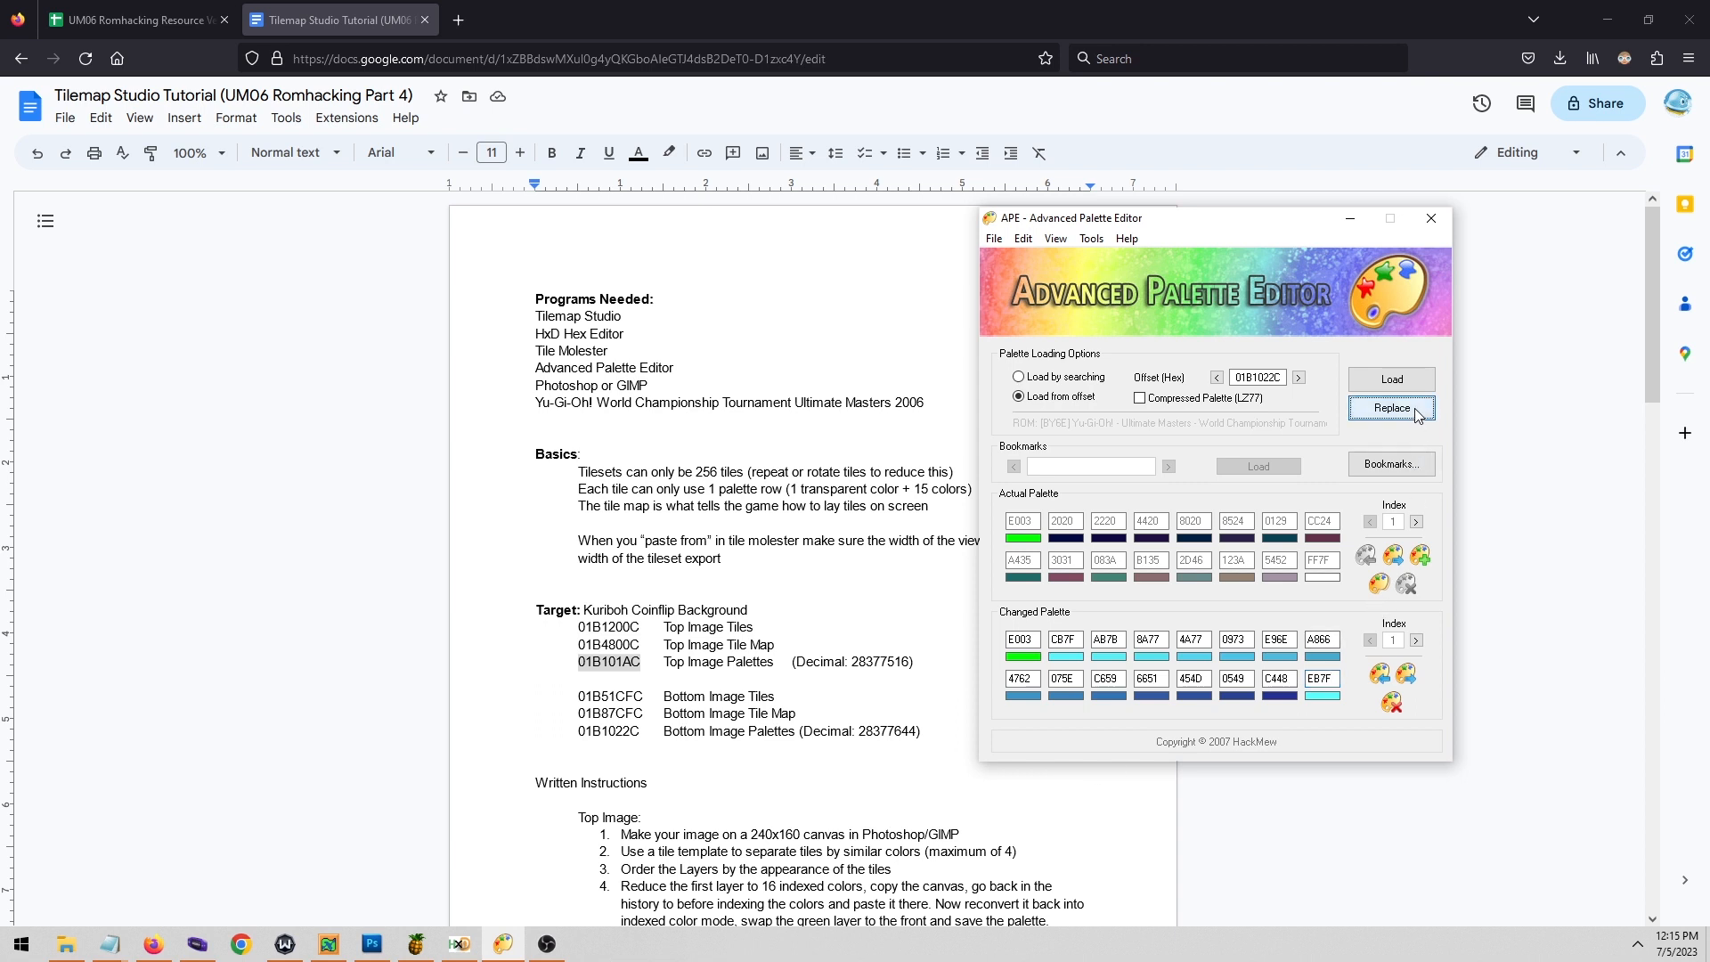
# Go back through the palette offsets to 01B101AC to check the replaced foreground palette.
pyautogui.click(1219, 378)
pyautogui.click(1219, 379)
pyautogui.click(1218, 378)
pyautogui.click(1219, 378)
pyautogui.click(1219, 378)
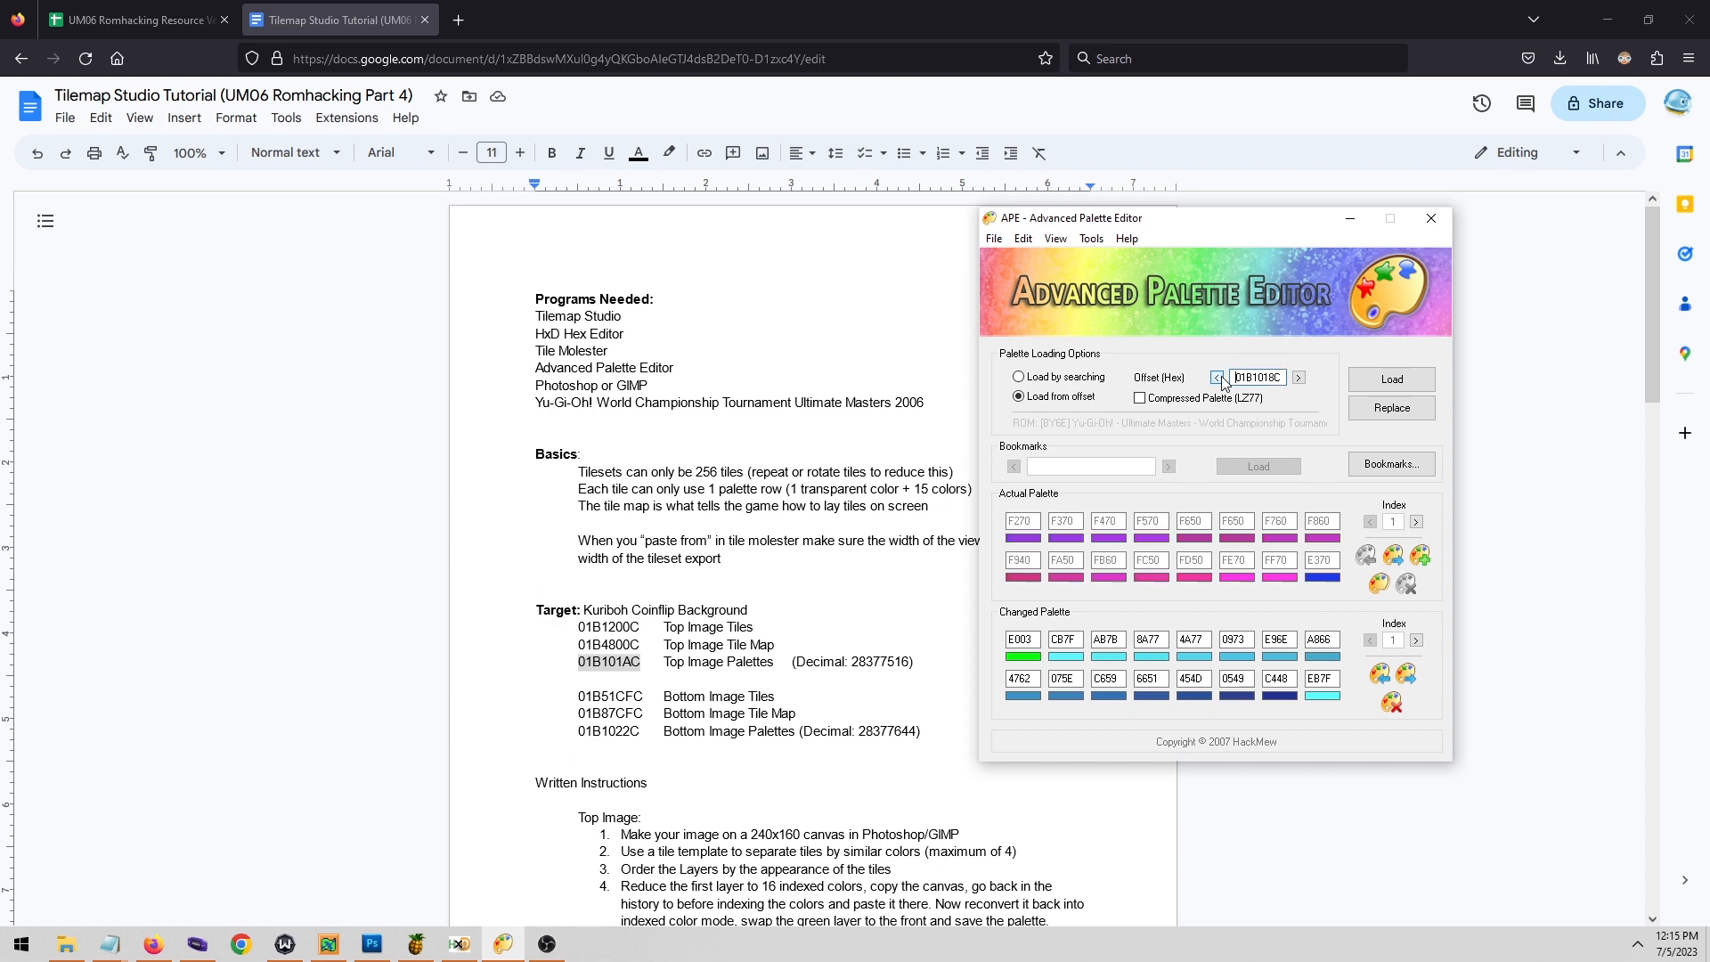
pyautogui.click(1299, 378)
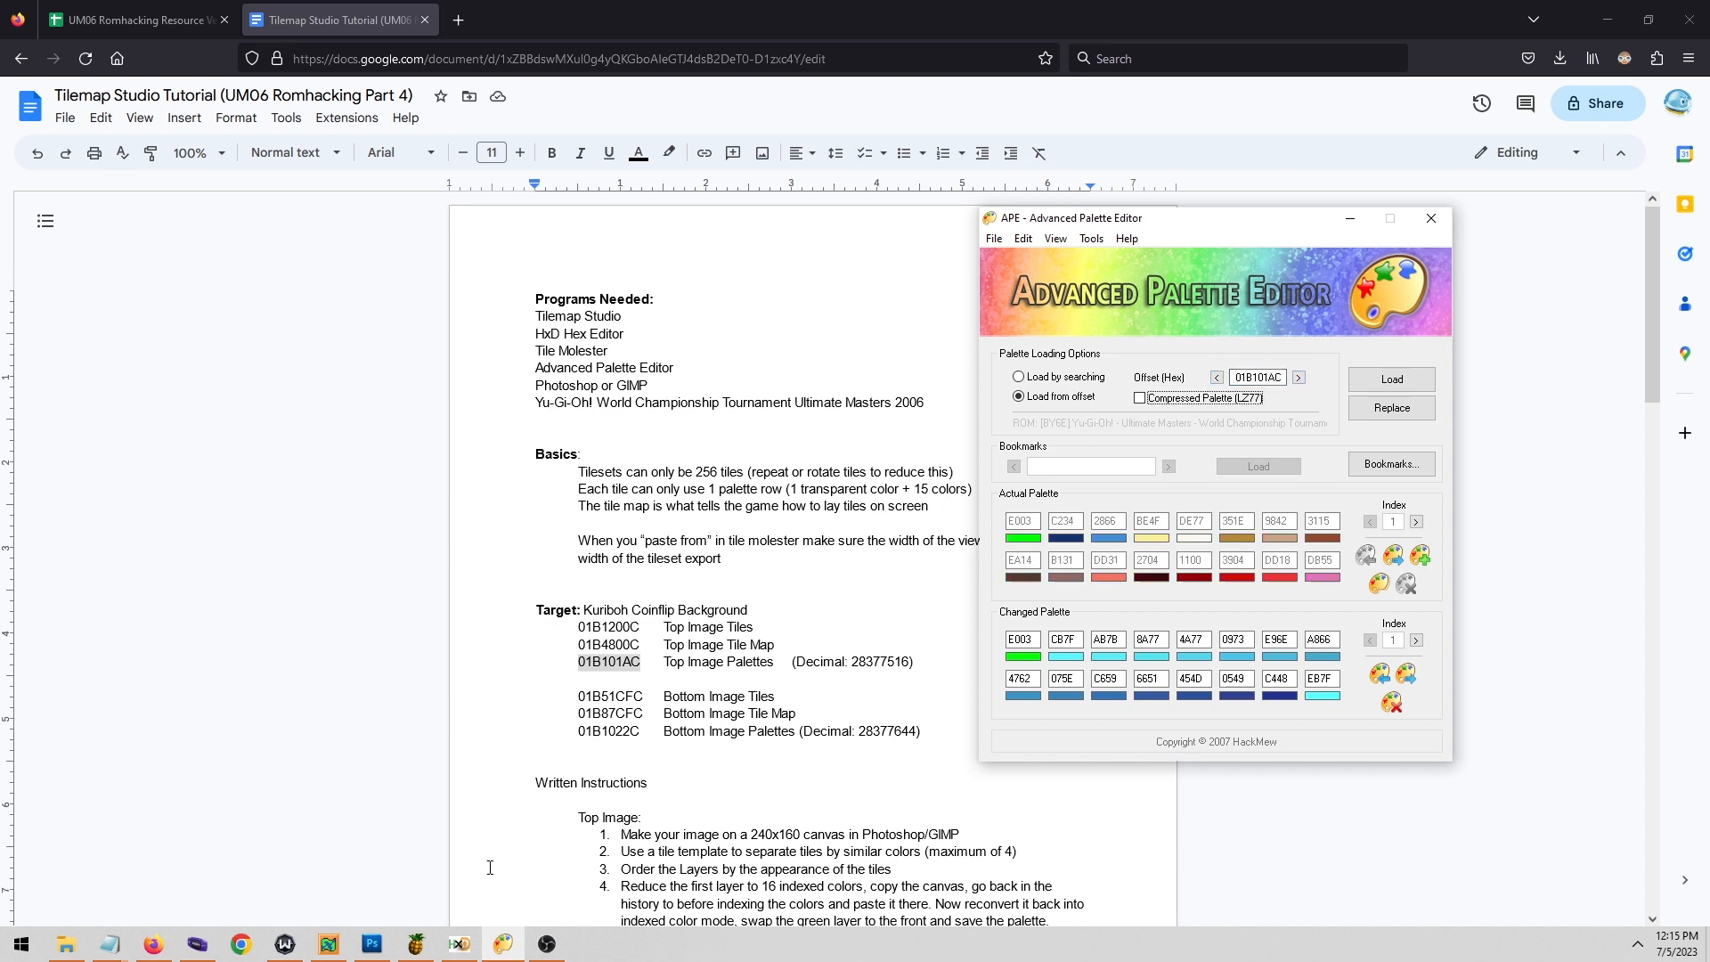
# Switch to HxD and open the Yu-Gi-Oh! Ultimate Masters ROM from the Coinflip Tutorial 16 Color Version folder.
pyautogui.click(459, 944)
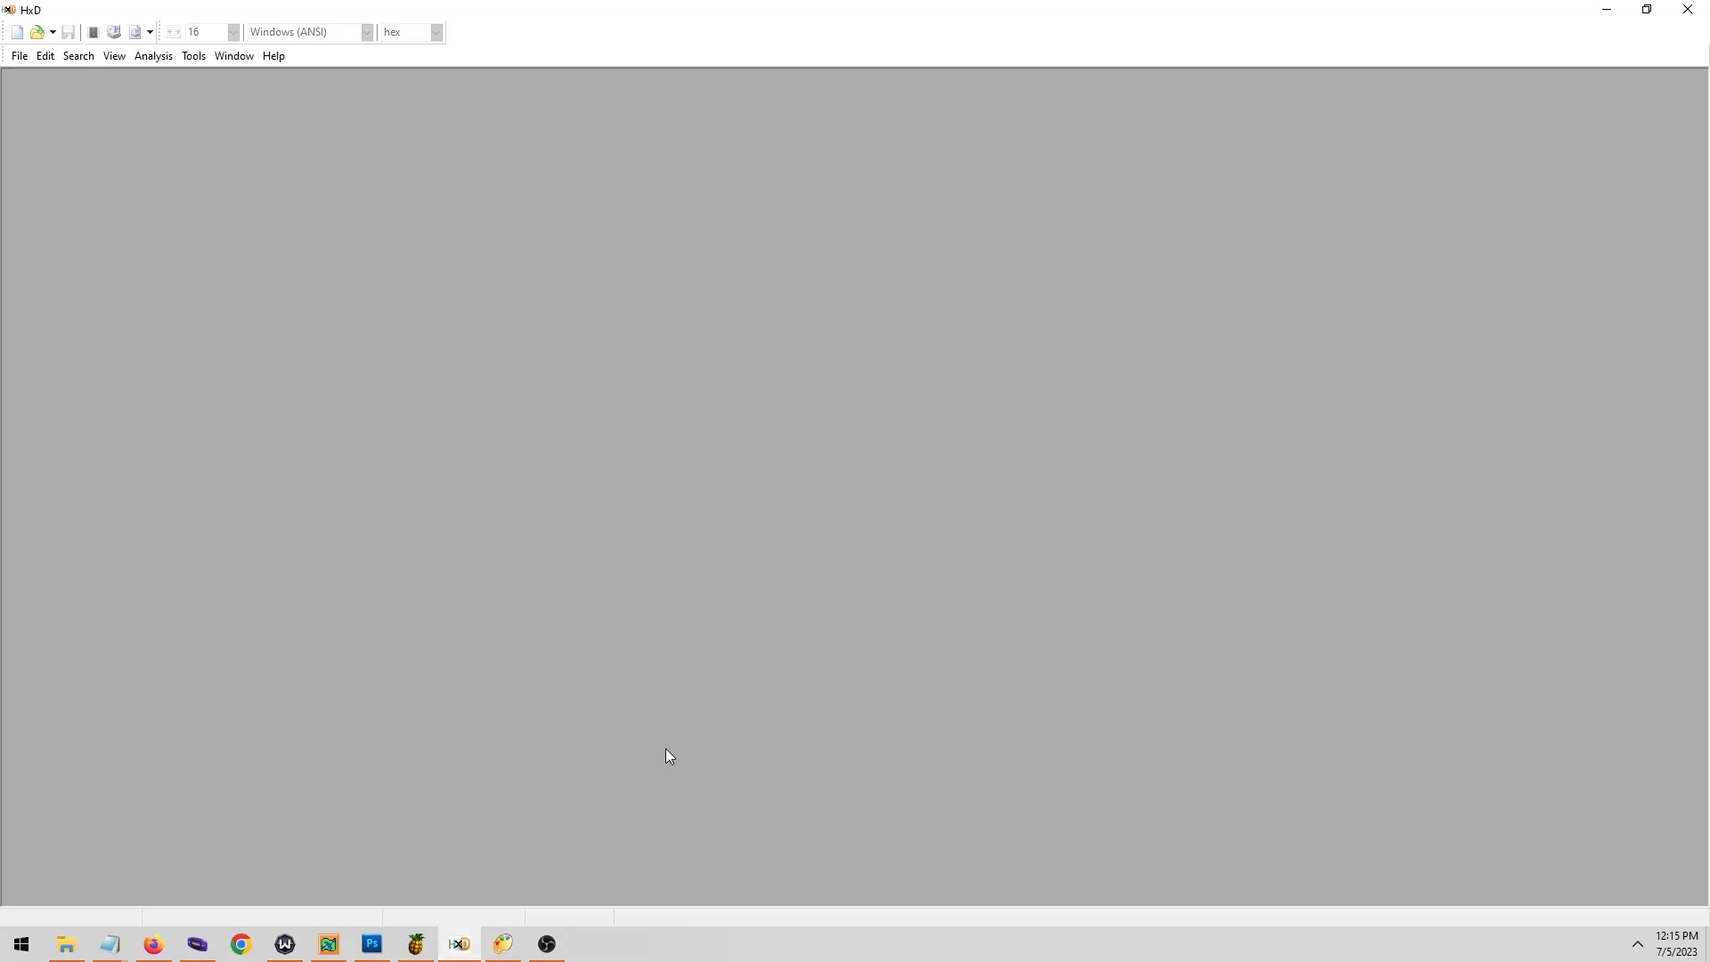
pyautogui.click(65, 944)
pyautogui.moveTo(928, 392); pyautogui.dragTo(372, 344)
pyautogui.hotkey('alt', 'Tab')
pyautogui.moveTo(1175, 153); pyautogui.dragTo(963, 152)
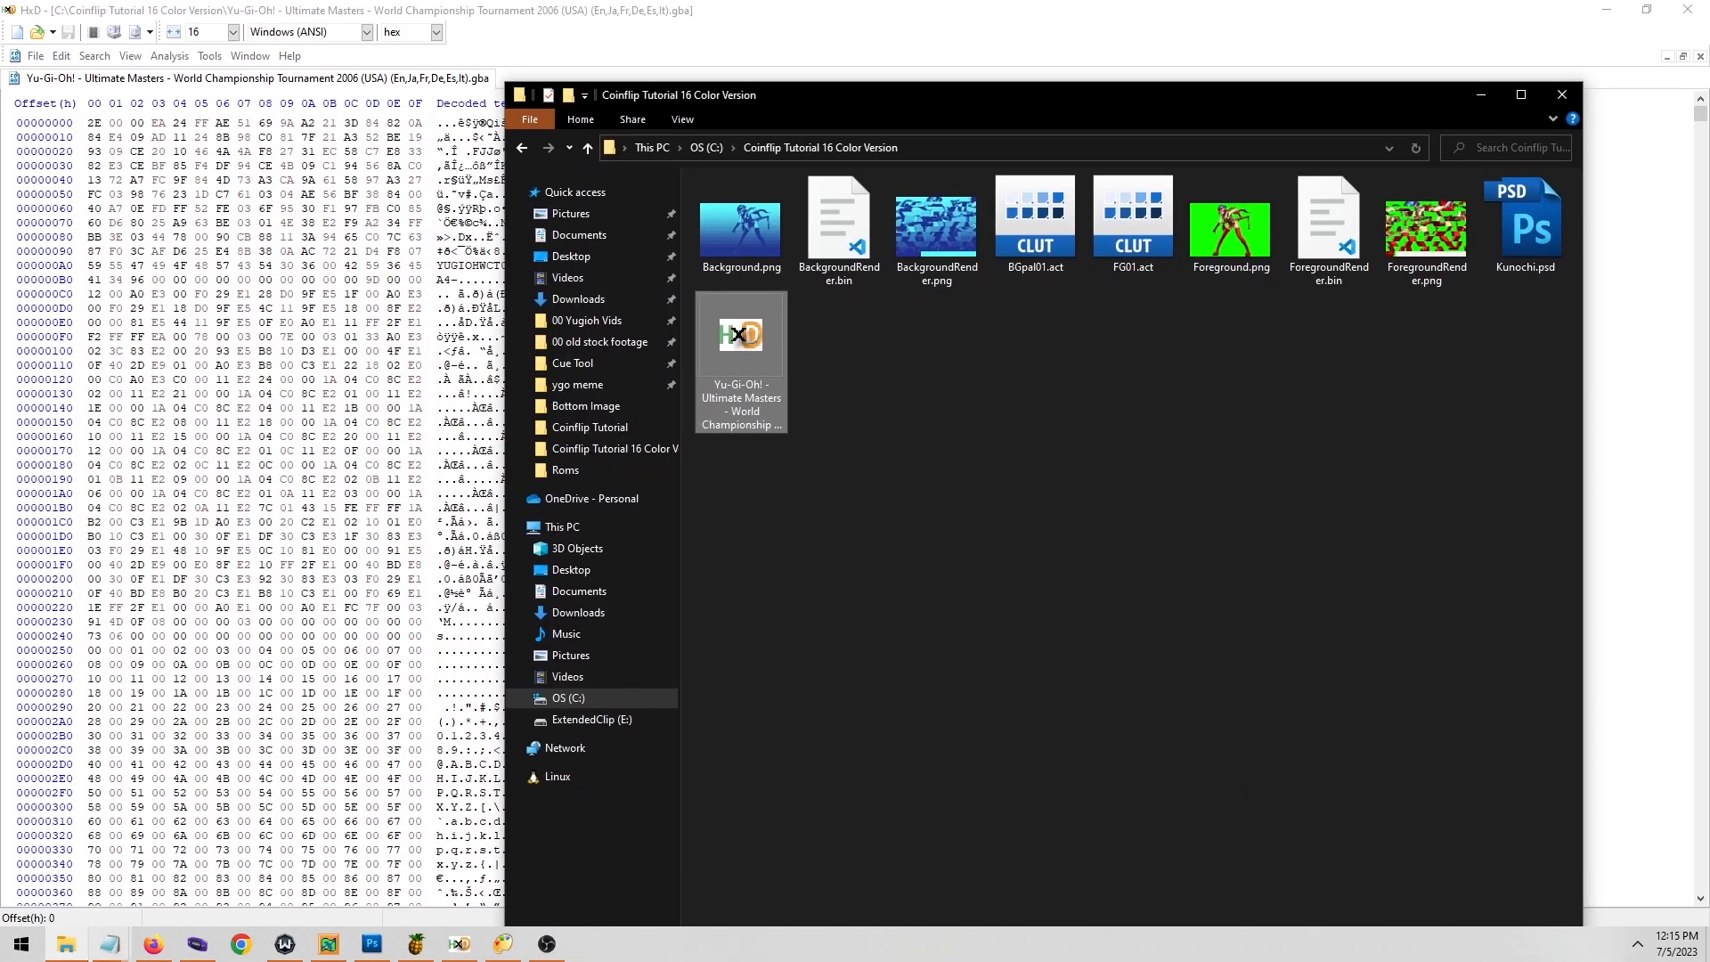
# Copy the Top Image Tile Map offset 01B4800C from the tutorial document and go to that offset in the ROM in HxD.
pyautogui.click(153, 944)
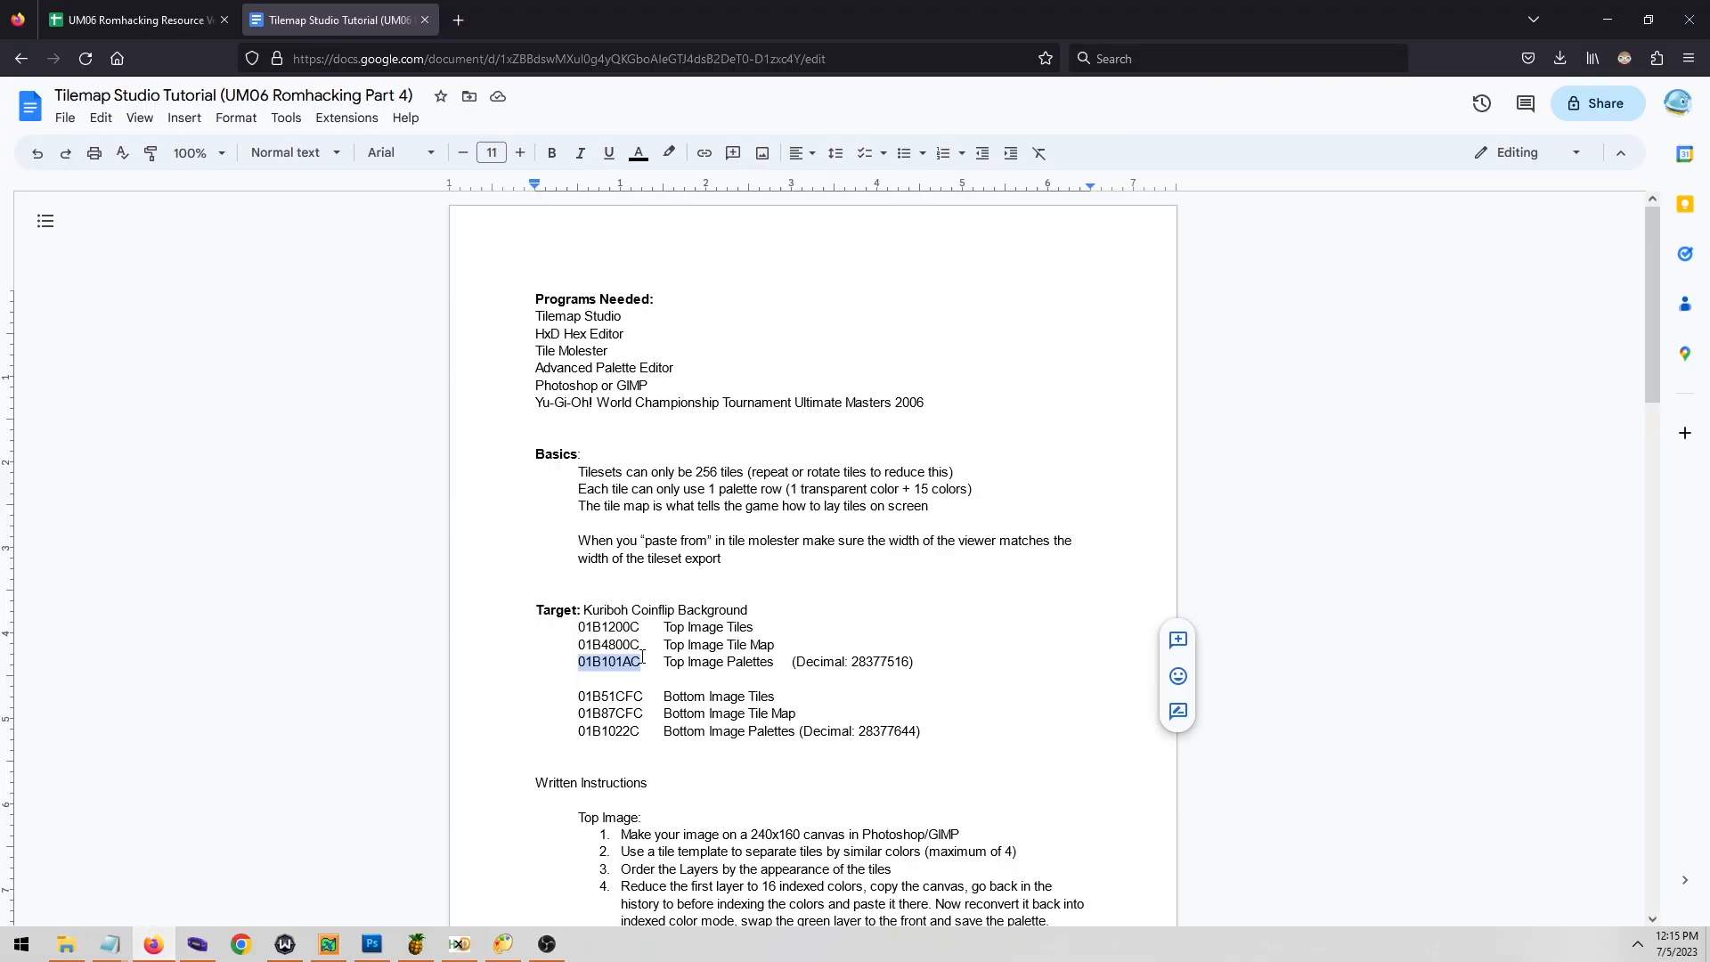
pyautogui.moveTo(639, 644); pyautogui.dragTo(565, 644)
pyautogui.hotkey('ctrl', 'c')
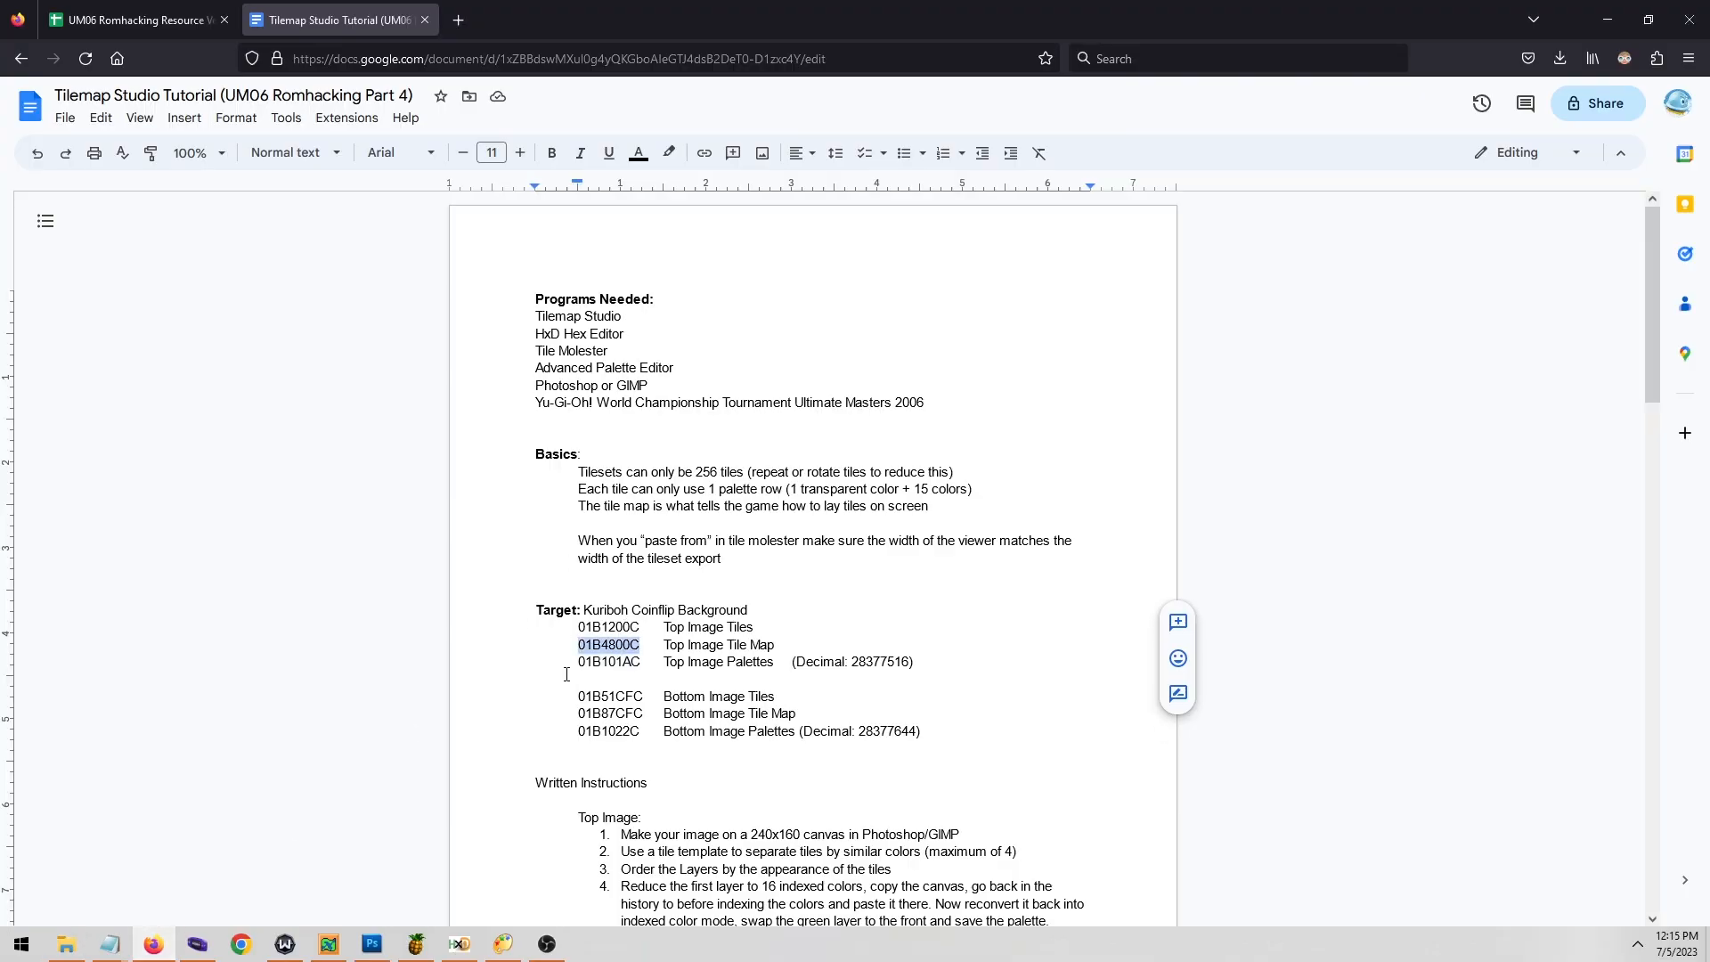
pyautogui.click(459, 944)
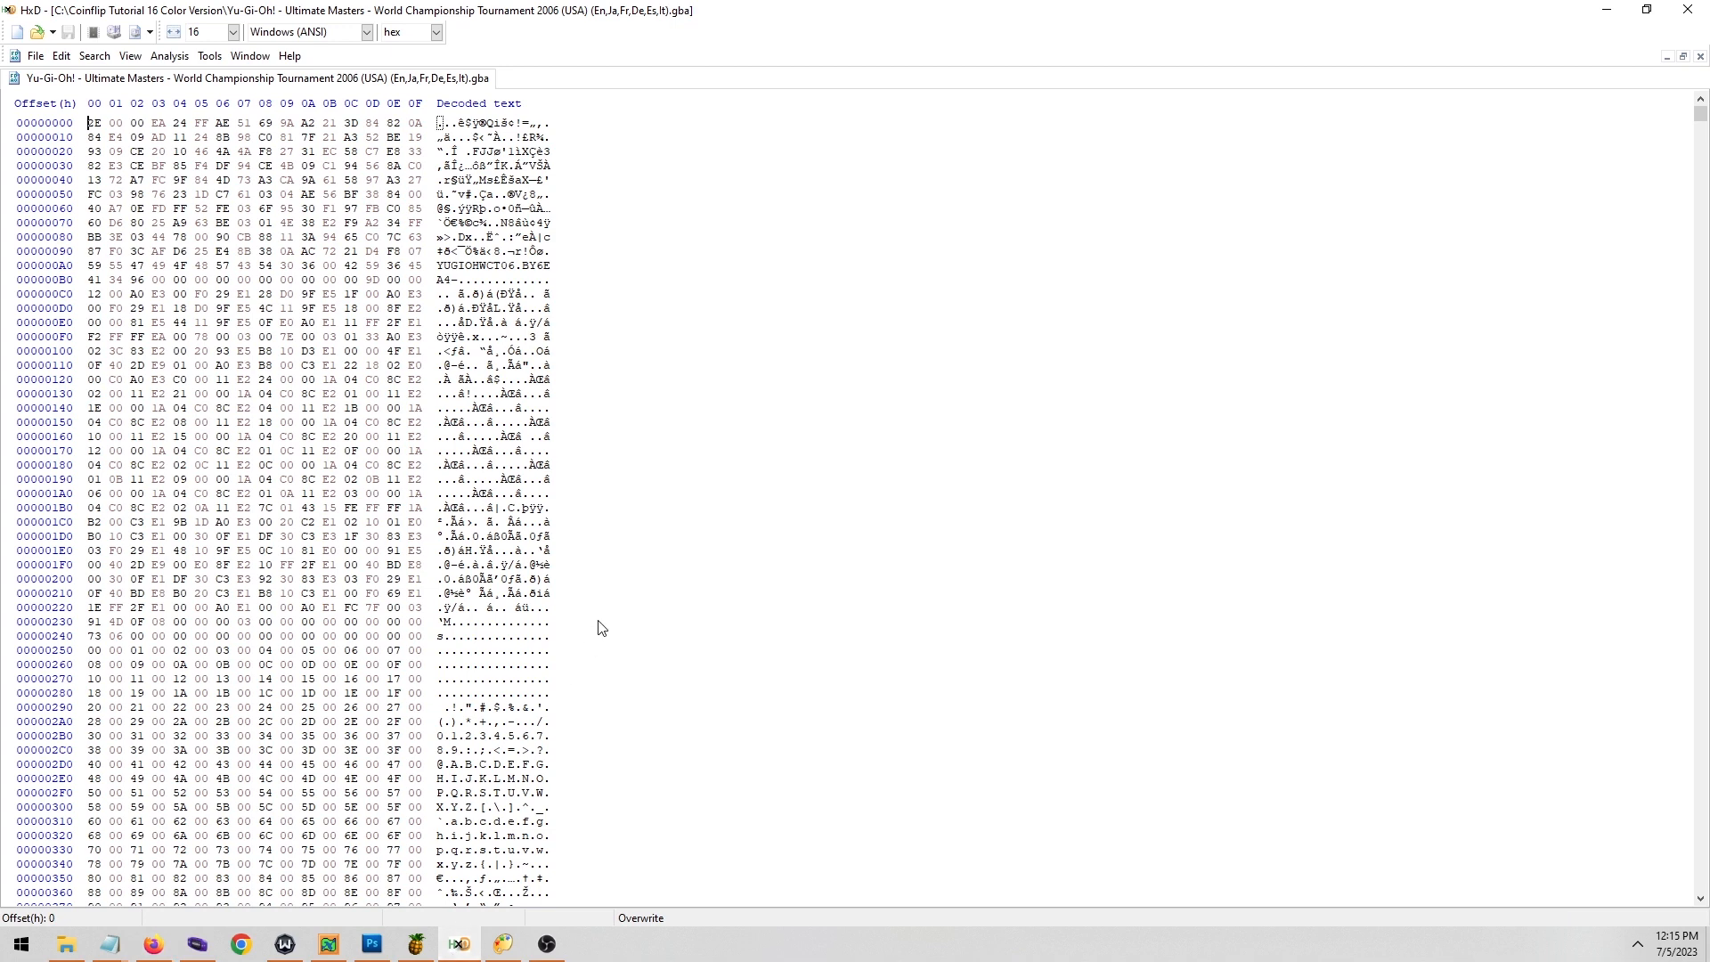
pyautogui.hotkey('ctrl', 'g')
pyautogui.hotkey('ctrl', 'v')
pyautogui.press('Return')
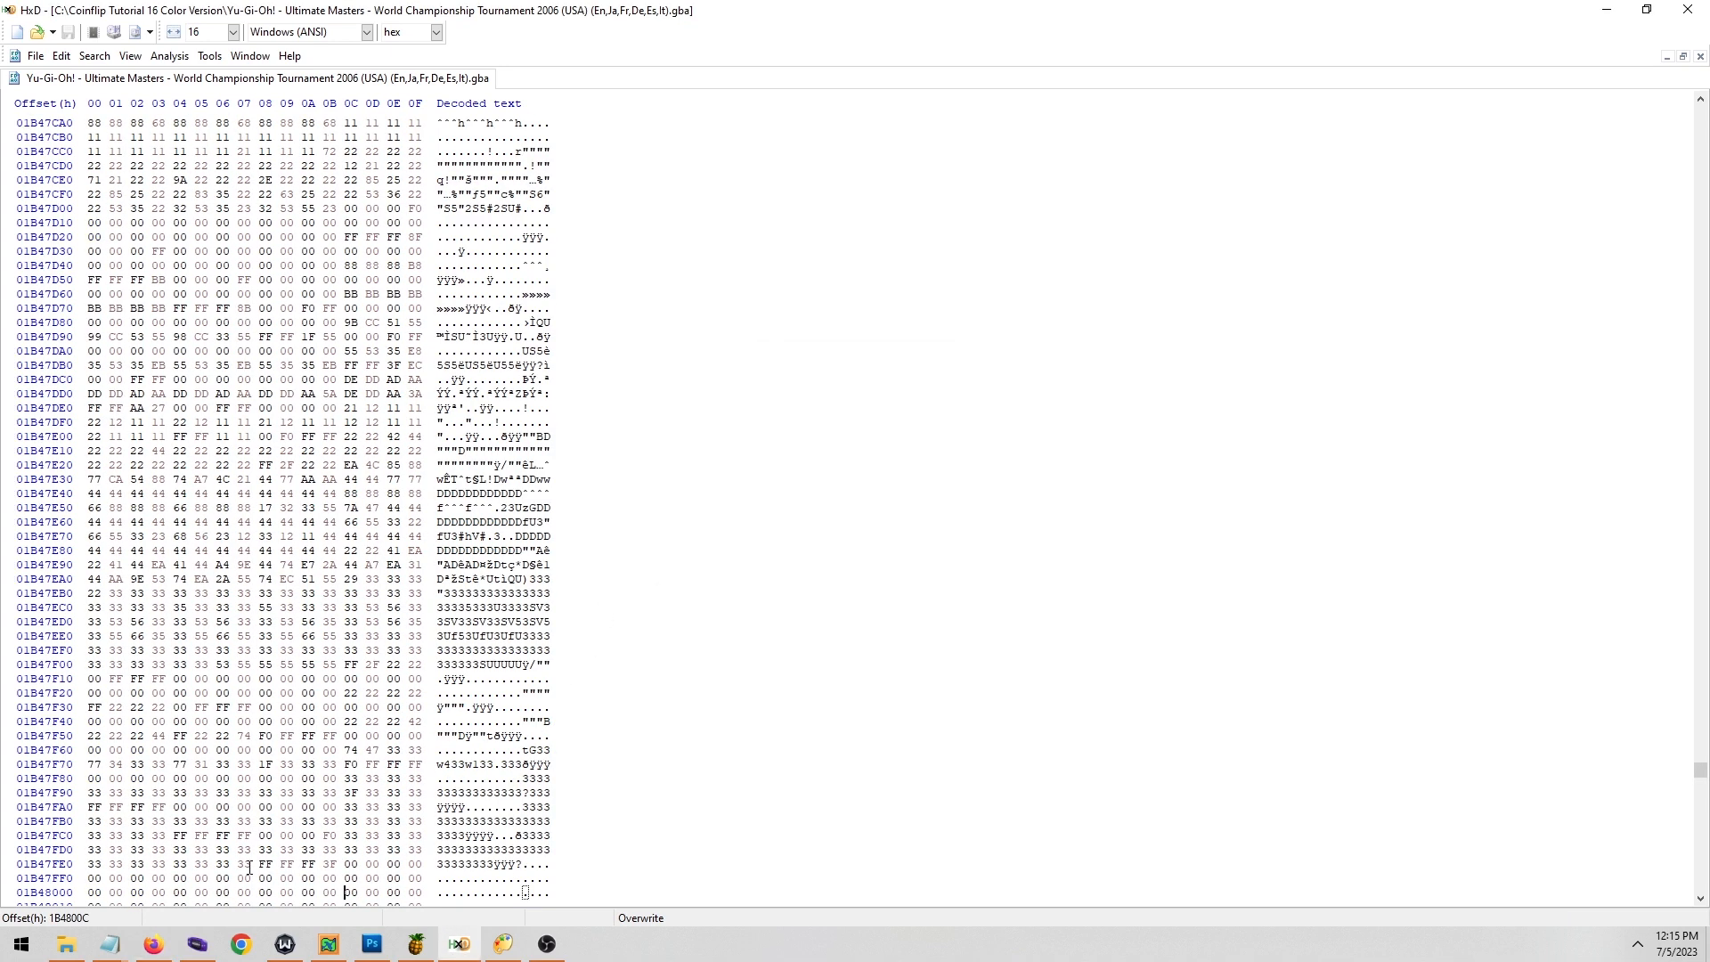
# Open ForegroundRender.bin in HxD, copy all its bytes, overwrite the ROM data at 01B4800C with them, and save the ROM.
pyautogui.click(66, 944)
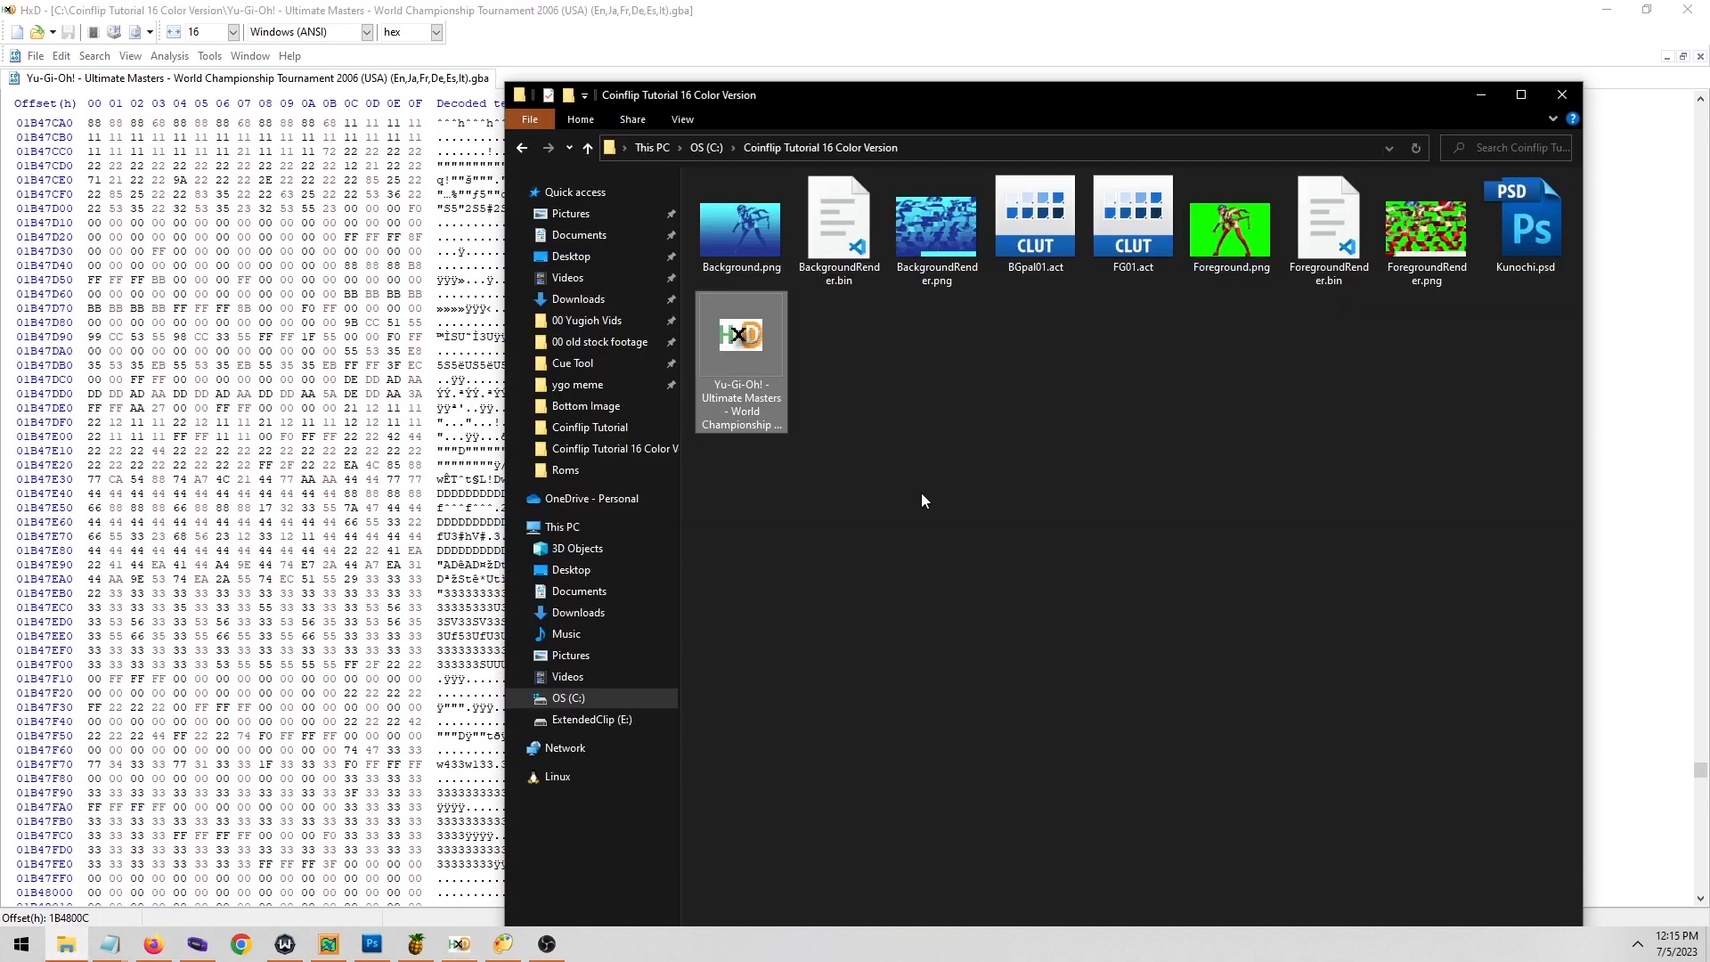
pyautogui.moveTo(1043, 94); pyautogui.dragTo(1279, 88)
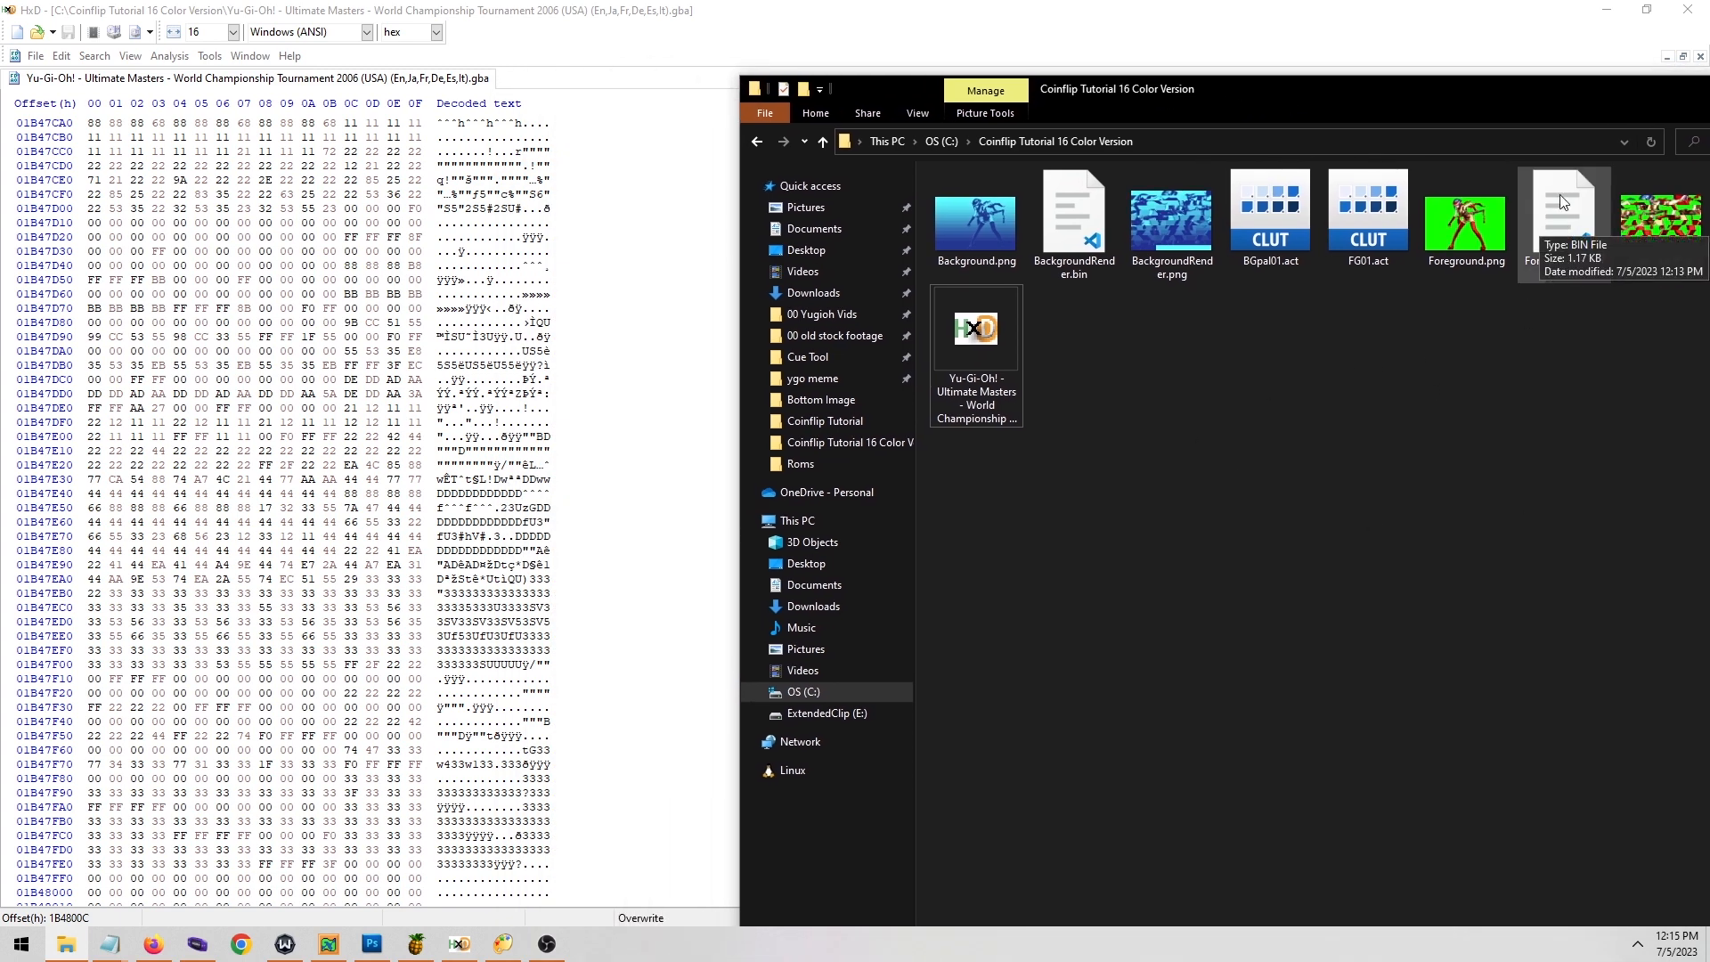
pyautogui.moveTo(1559, 213); pyautogui.dragTo(446, 334)
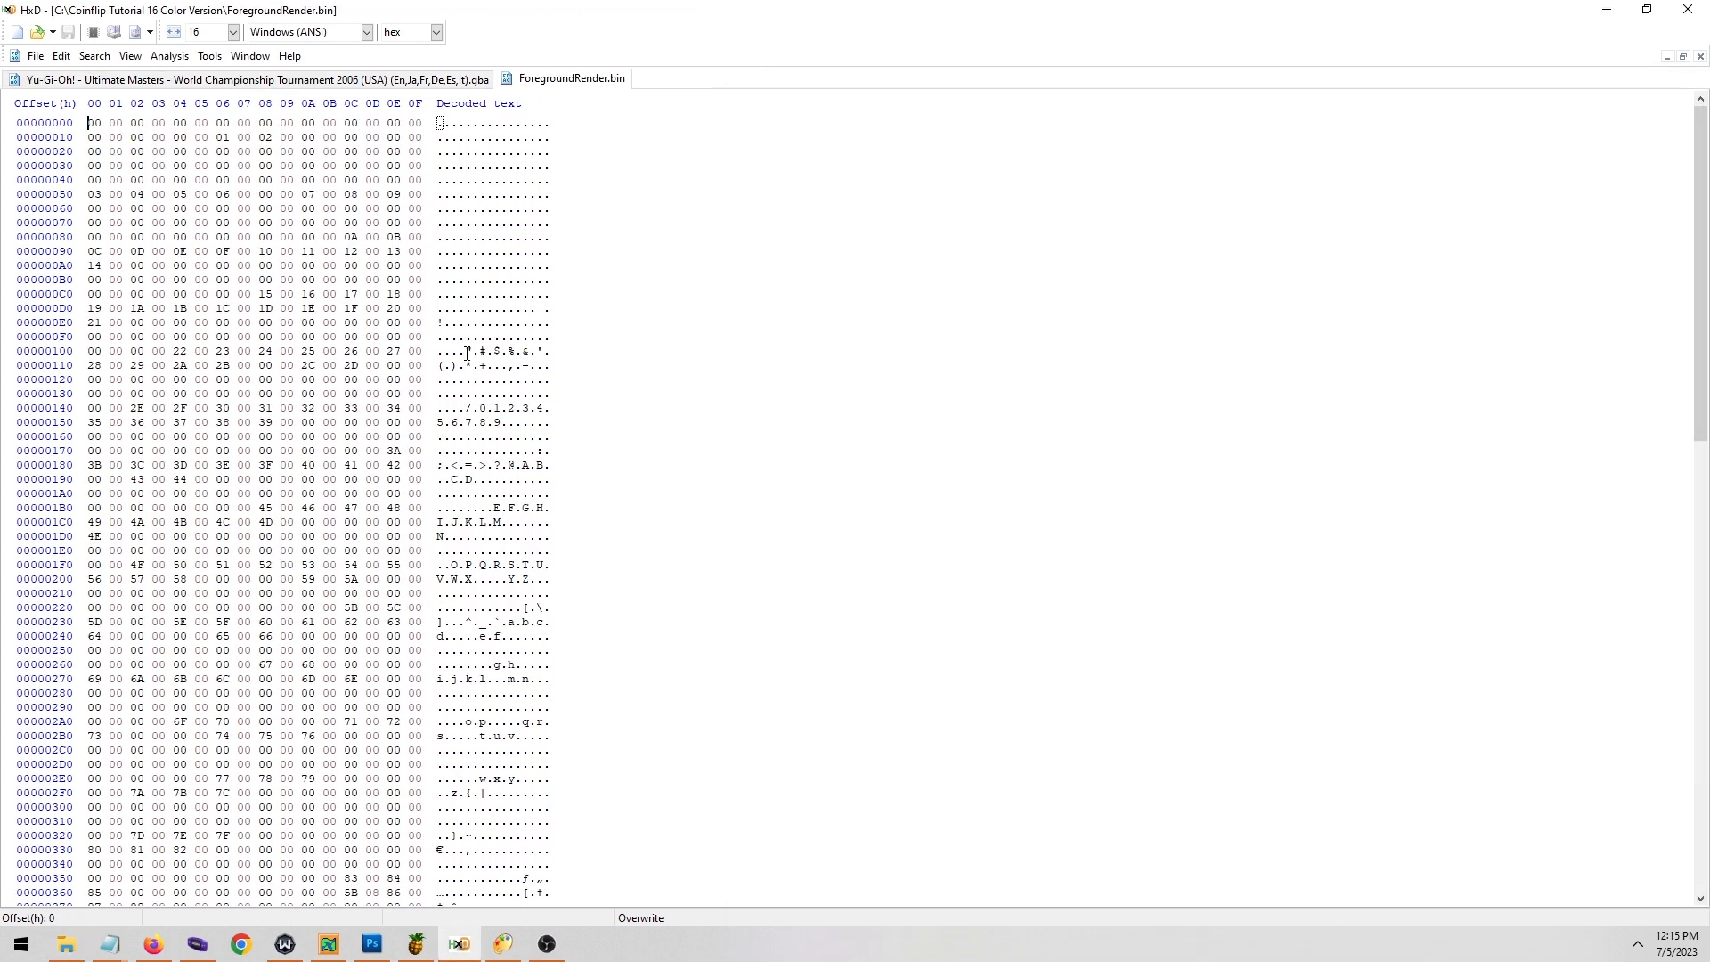
pyautogui.hotkey('ctrl', 'a')
pyautogui.click(422, 85)
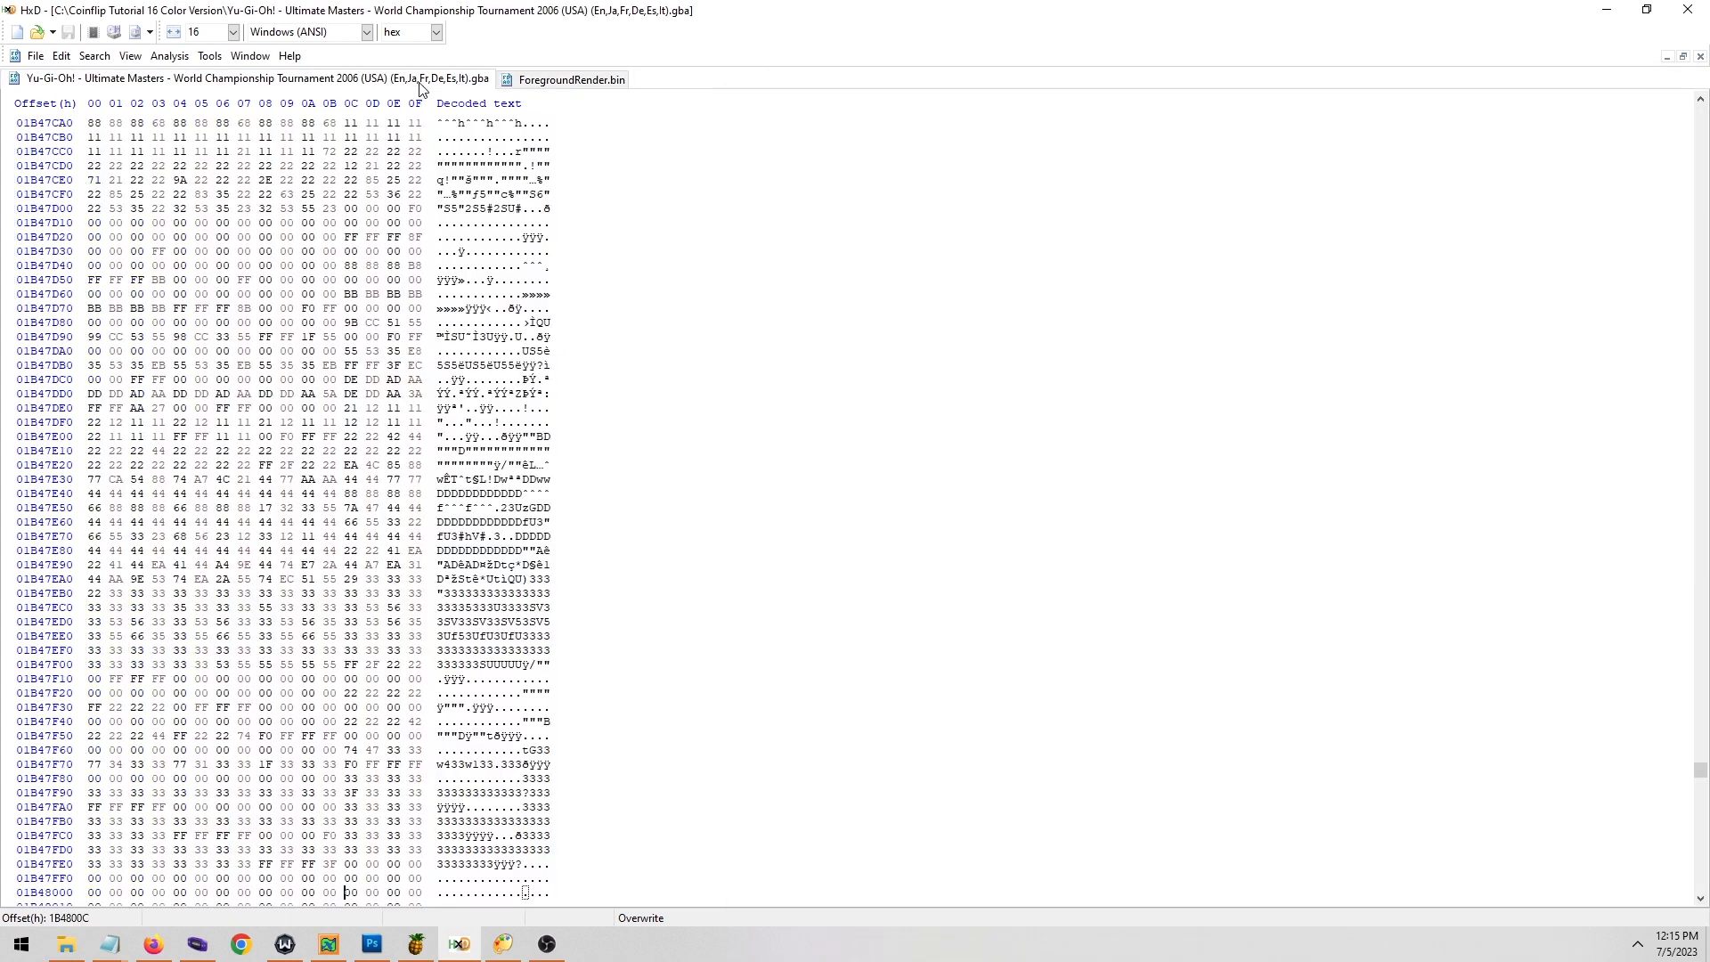
pyautogui.rightClick(345, 893)
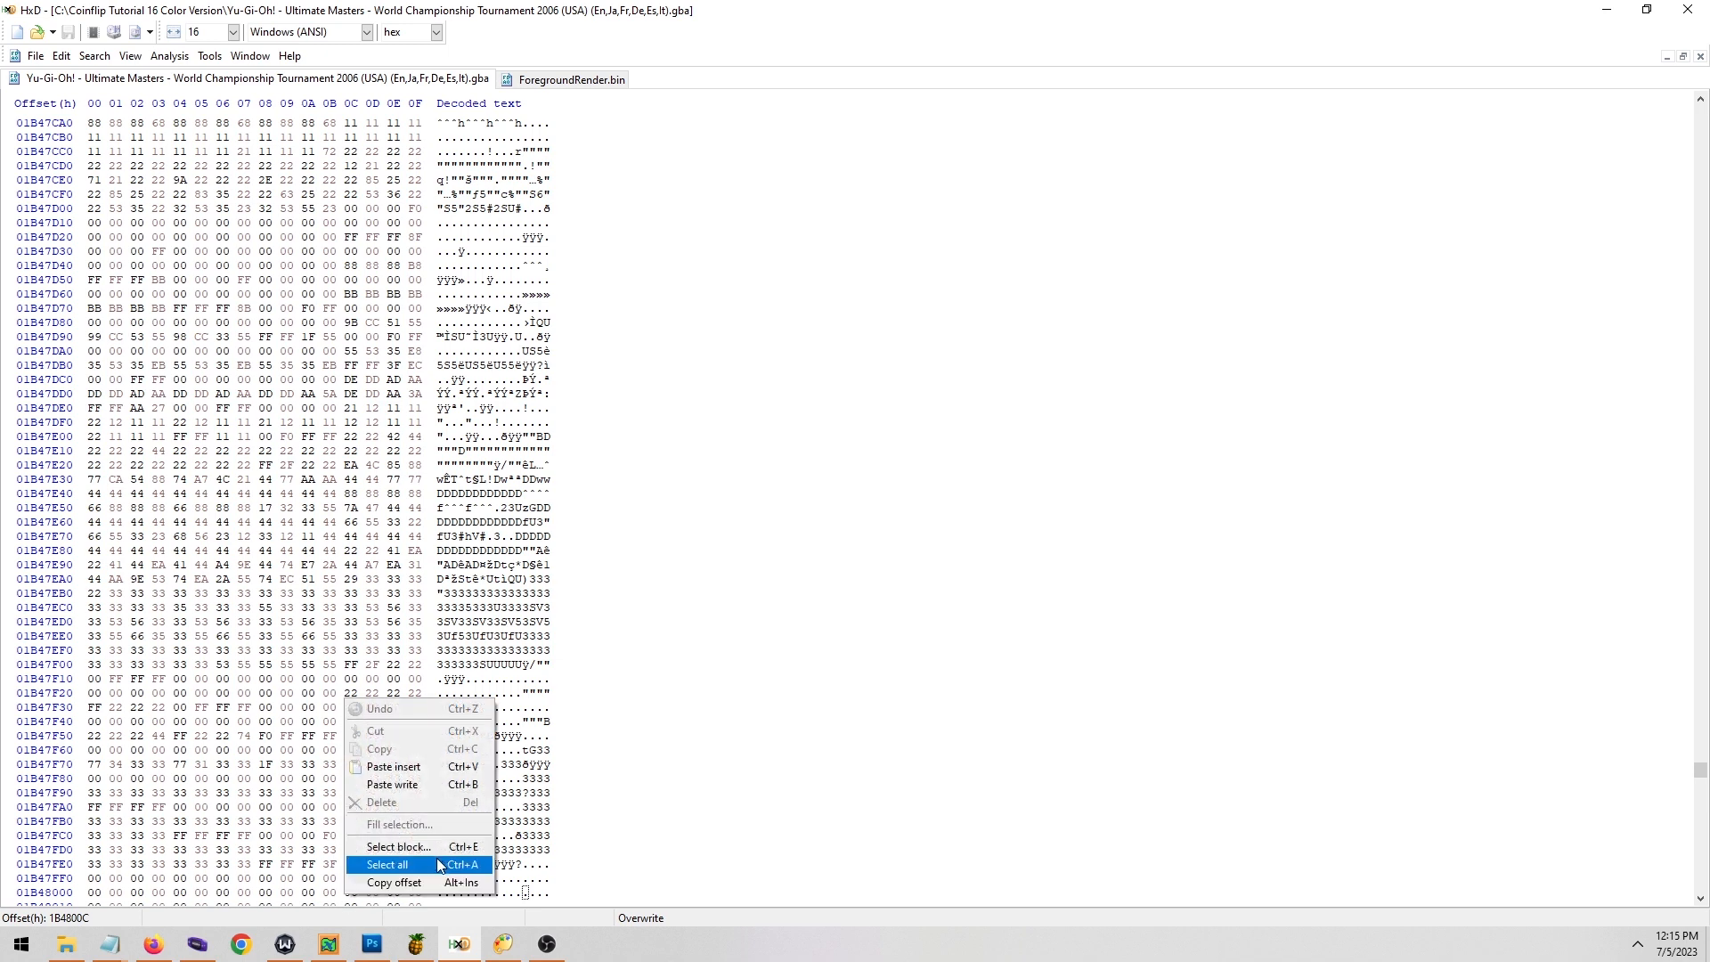
pyautogui.click(462, 784)
pyautogui.hotkey('ctrl', 's')
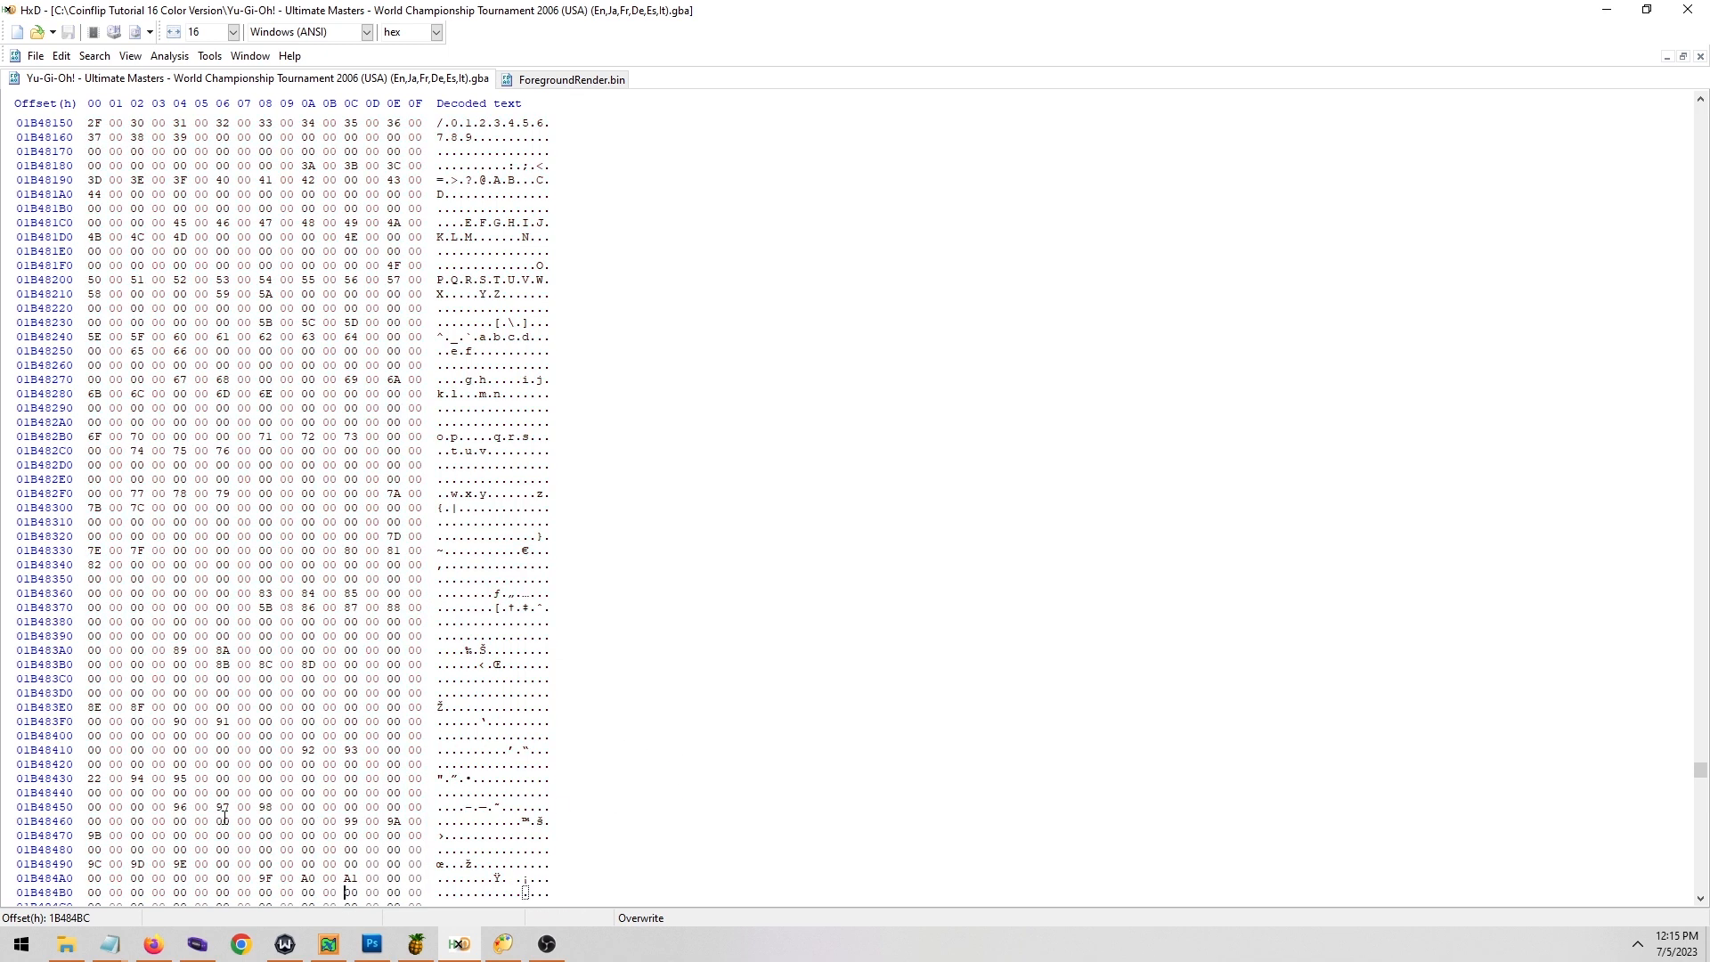
# Copy the Bottom Image Tile Map offset 01B87CFC from the tutorial document and go to that offset in the ROM in HxD.
pyautogui.click(154, 944)
pyautogui.moveTo(643, 714); pyautogui.dragTo(574, 724)
pyautogui.hotkey('ctrl', 'c')
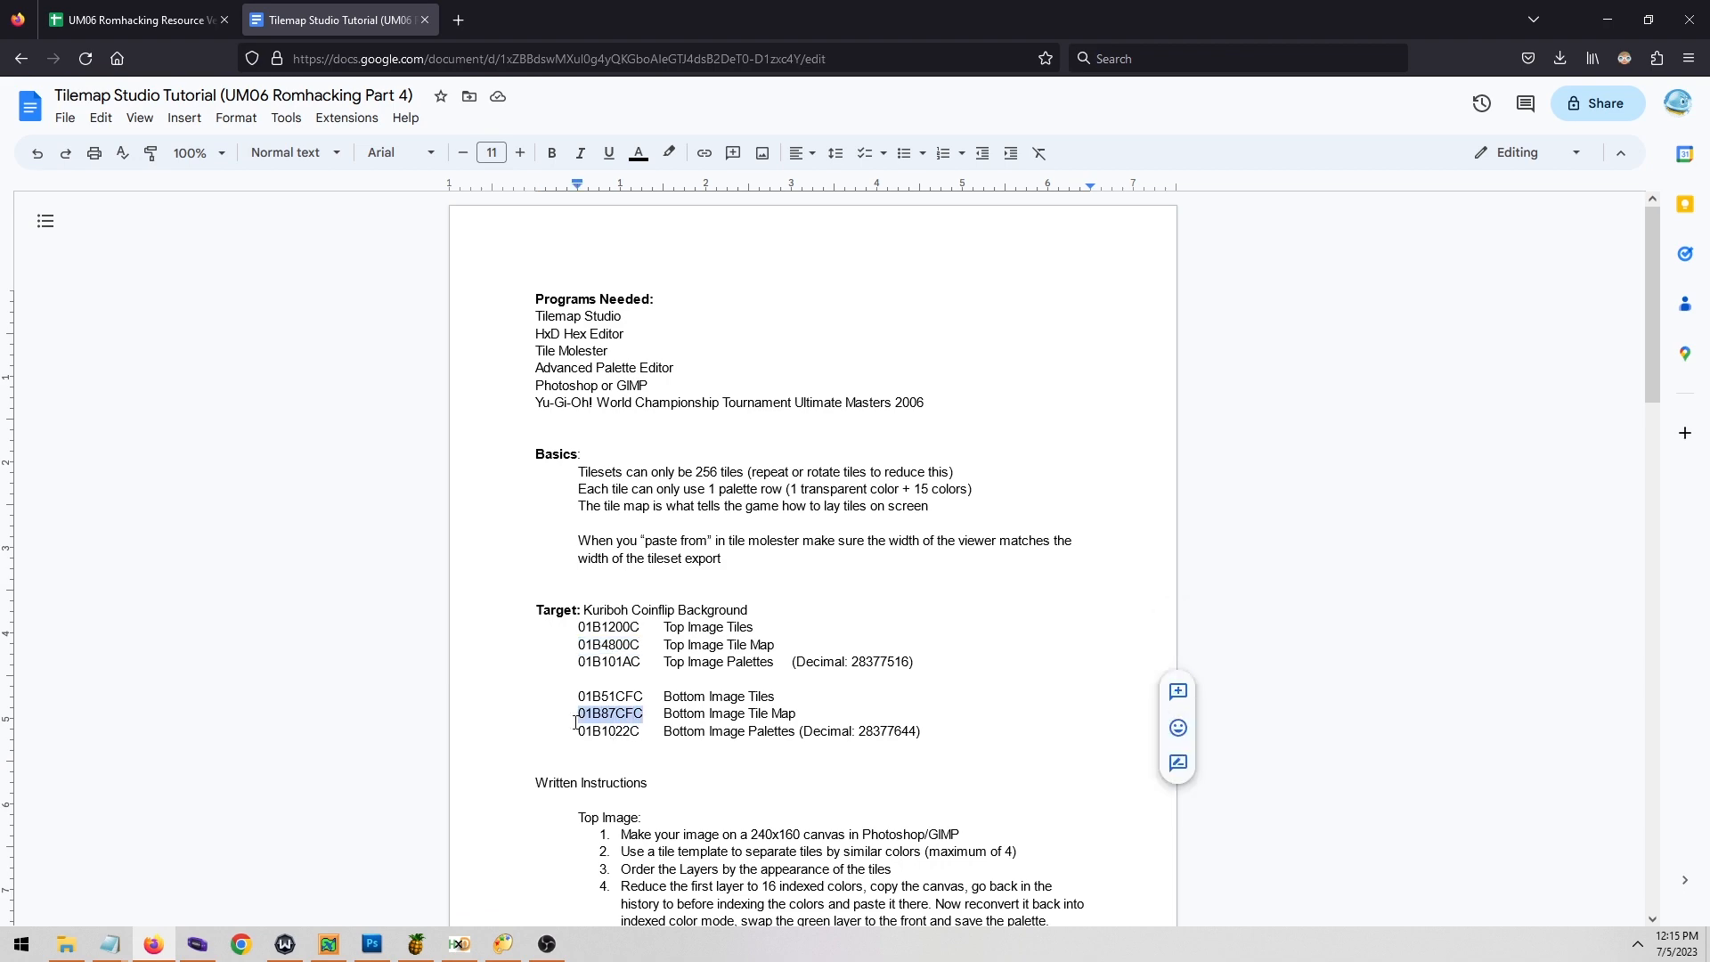
pyautogui.click(456, 943)
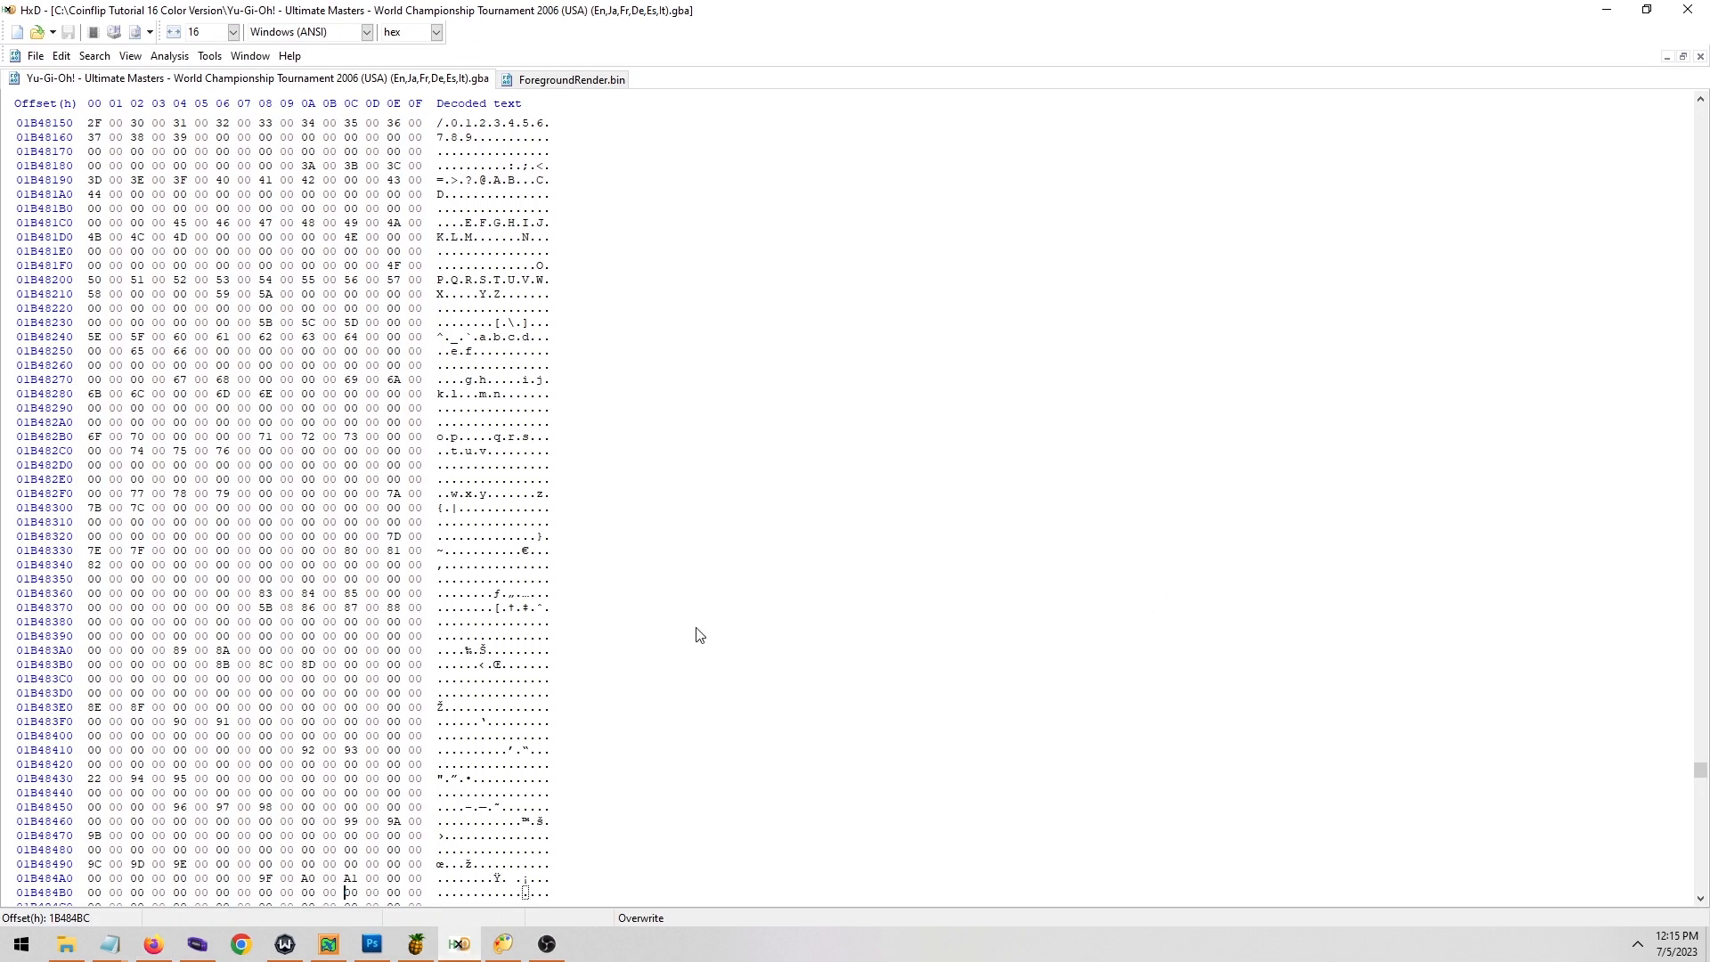
pyautogui.hotkey('ctrl', 'g')
pyautogui.hotkey('ctrl', 'v')
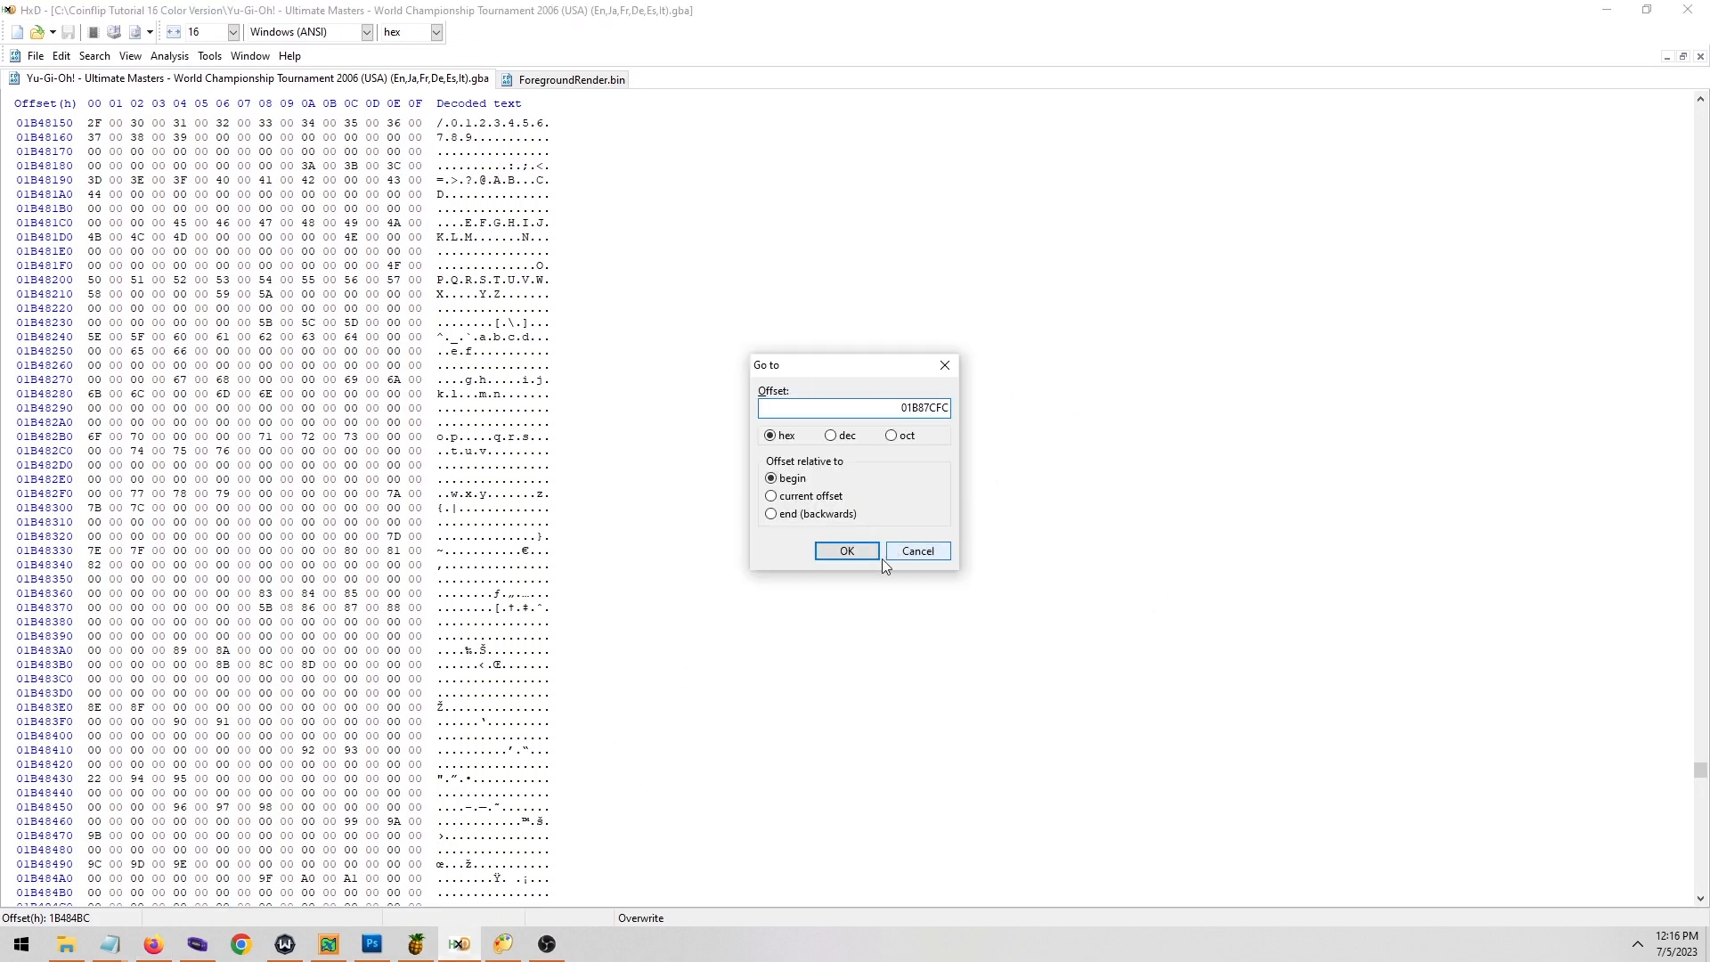
pyautogui.click(857, 553)
# Close ForegroundRender.bin, open BackgroundRender.bin from the tutorial folder in HxD, and copy all its bytes.
pyautogui.click(586, 80)
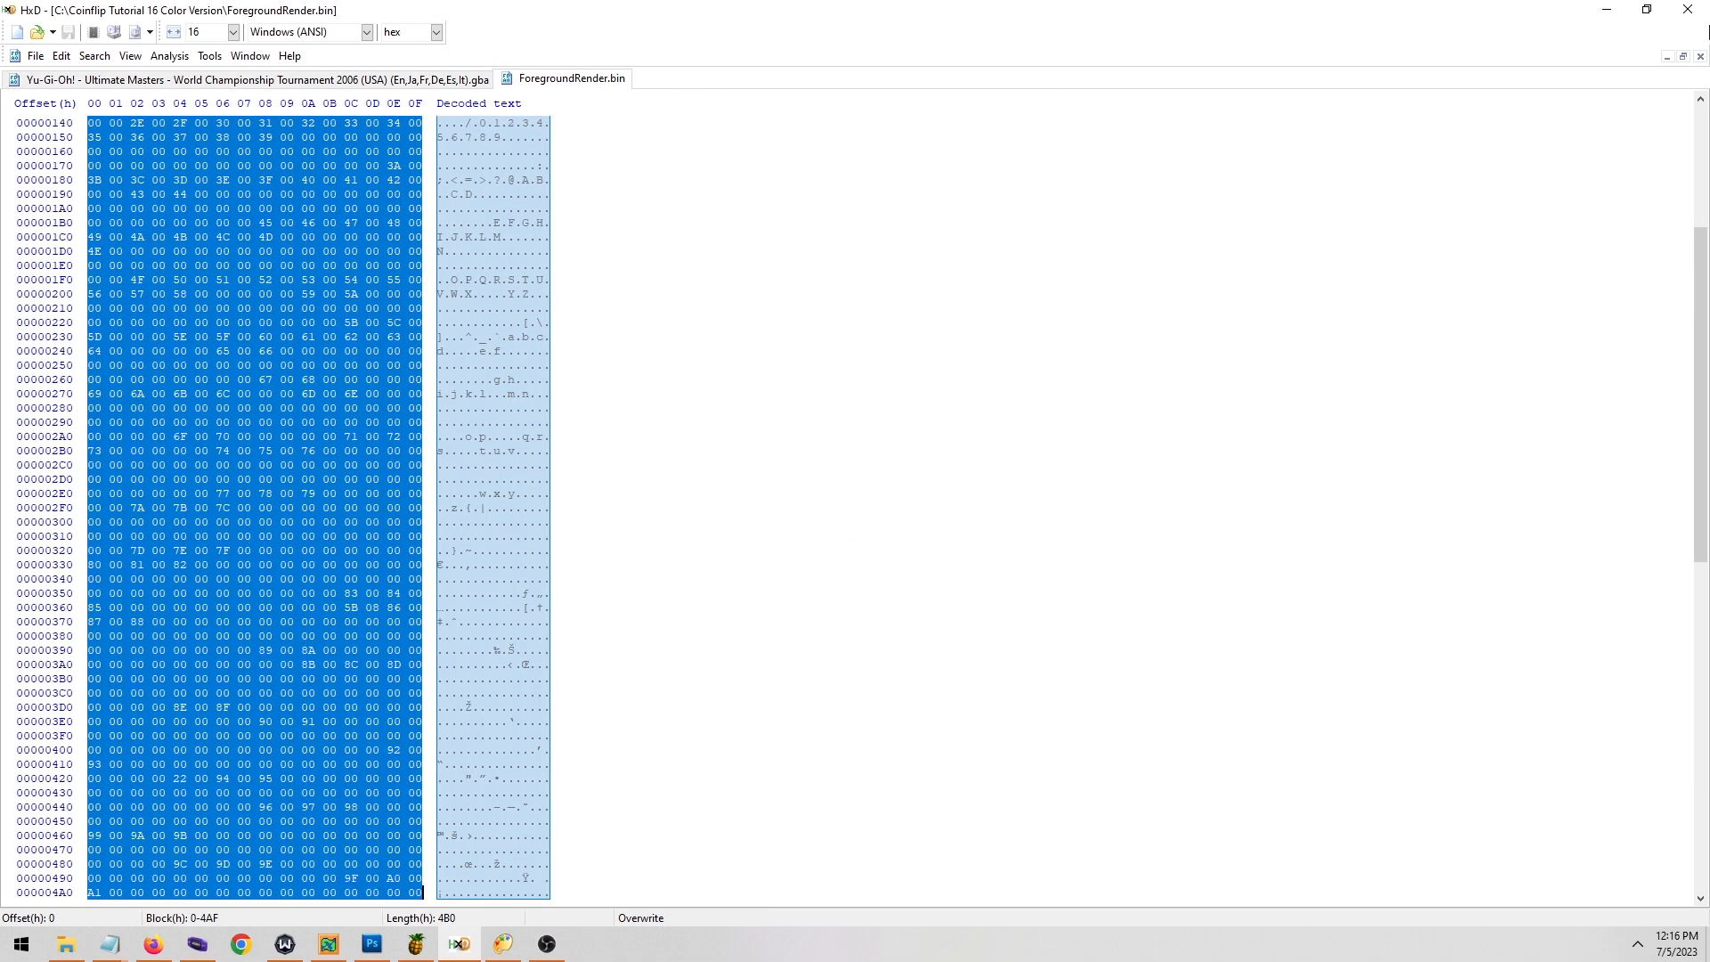
pyautogui.click(1700, 55)
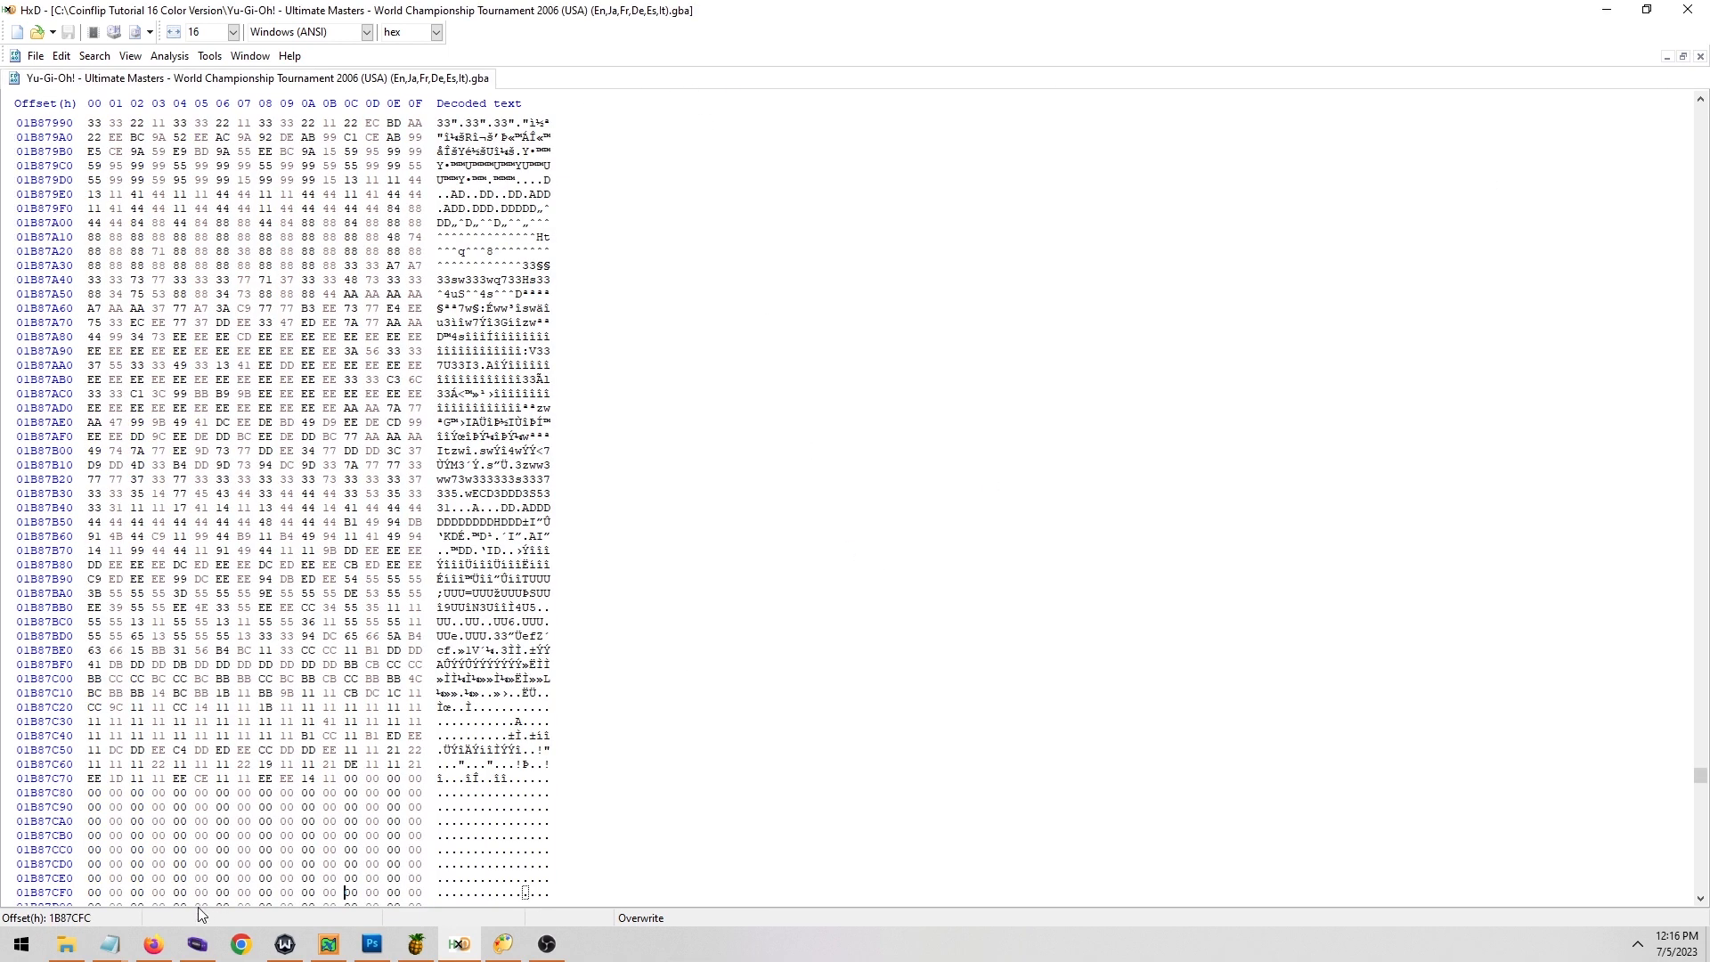
pyautogui.click(66, 944)
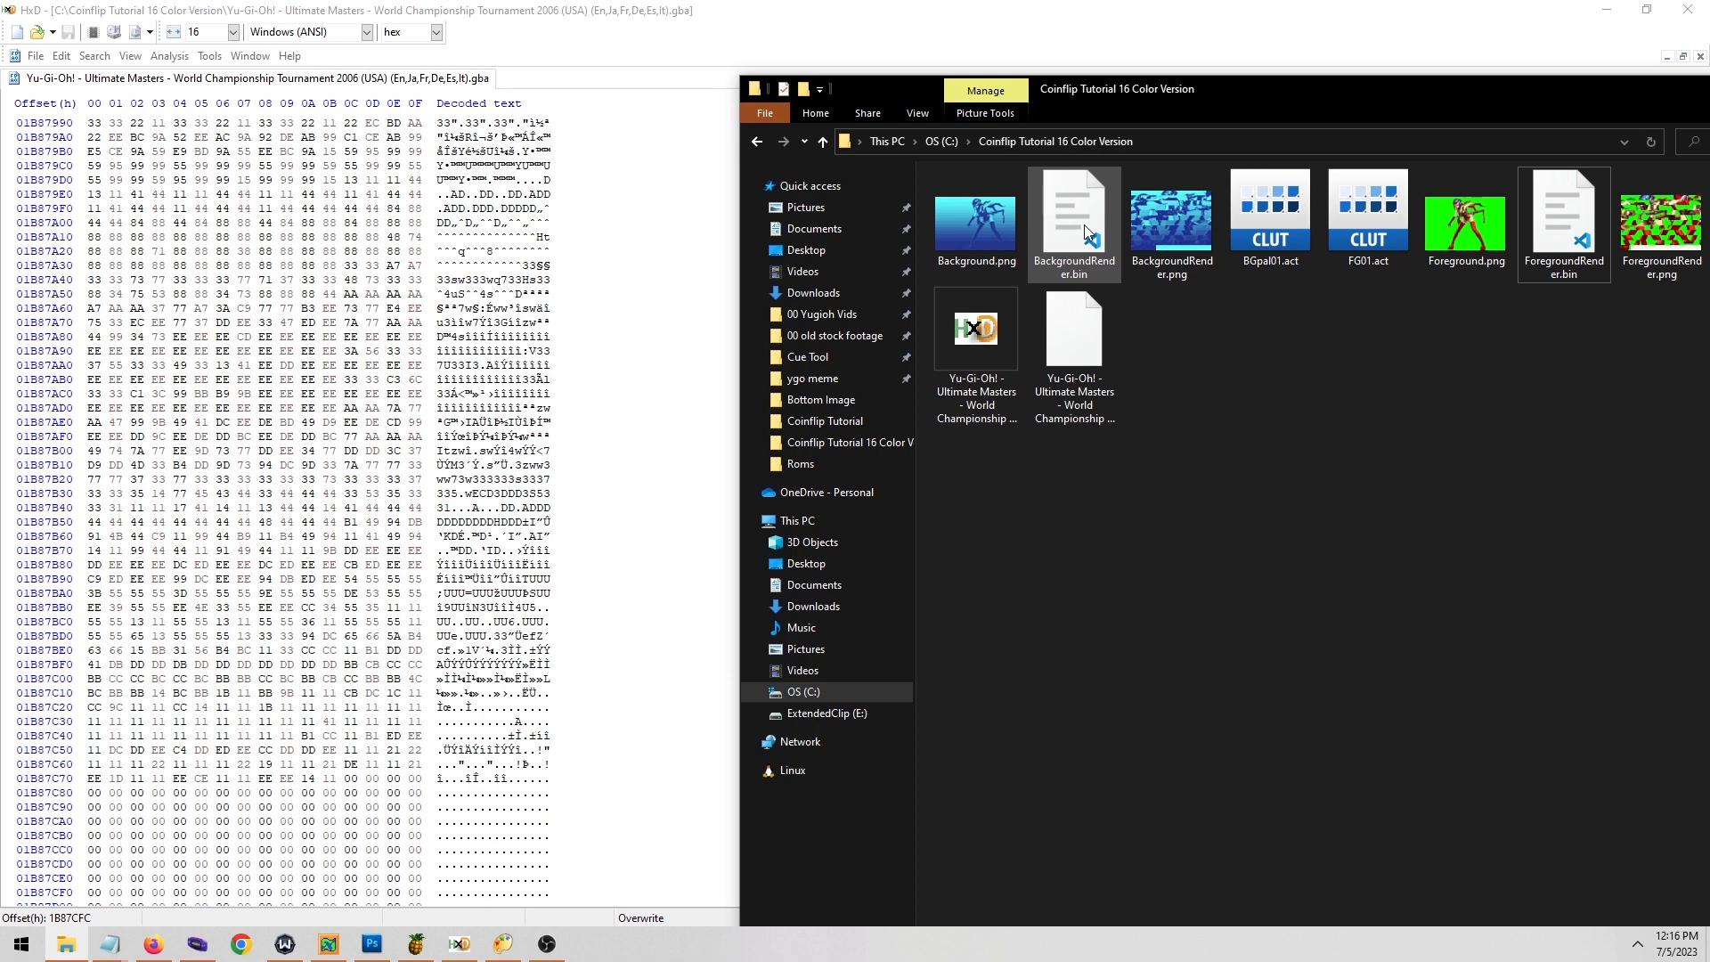
pyautogui.moveTo(1083, 224); pyautogui.dragTo(479, 270)
pyautogui.hotkey('ctrl', 'a')
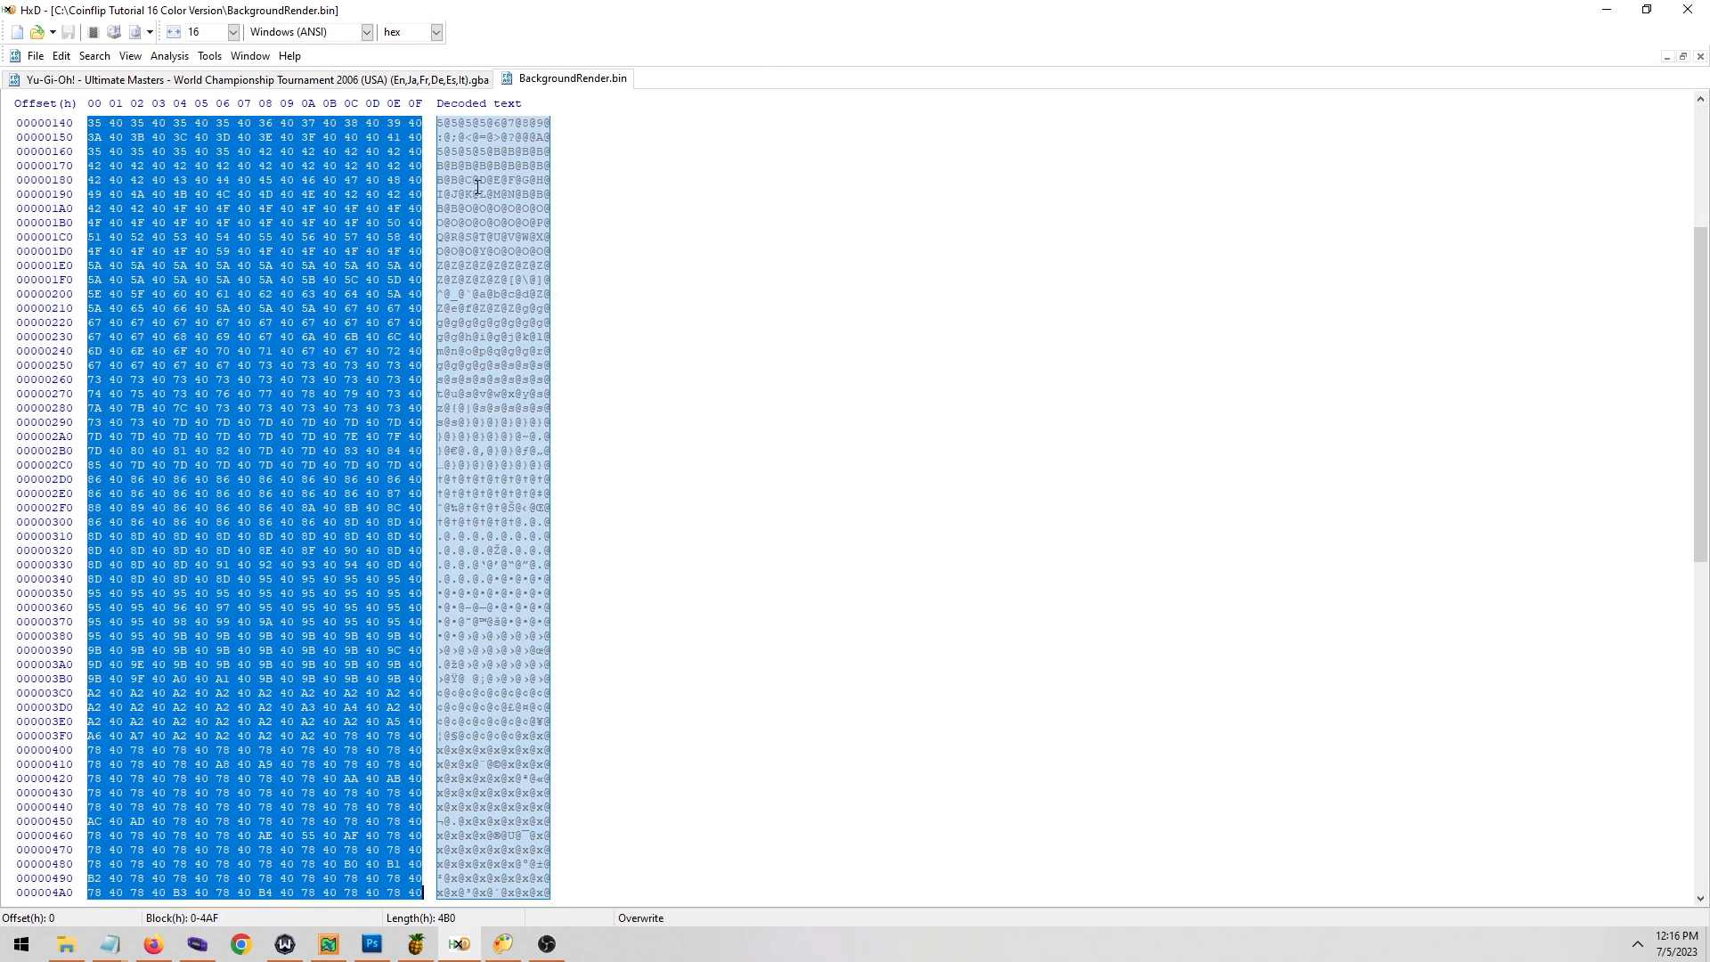
# Overwrite the ROM data at 01B87CFC with the copied background tilemap, save the ROM, and close BackgroundRender.bin.
pyautogui.click(409, 79)
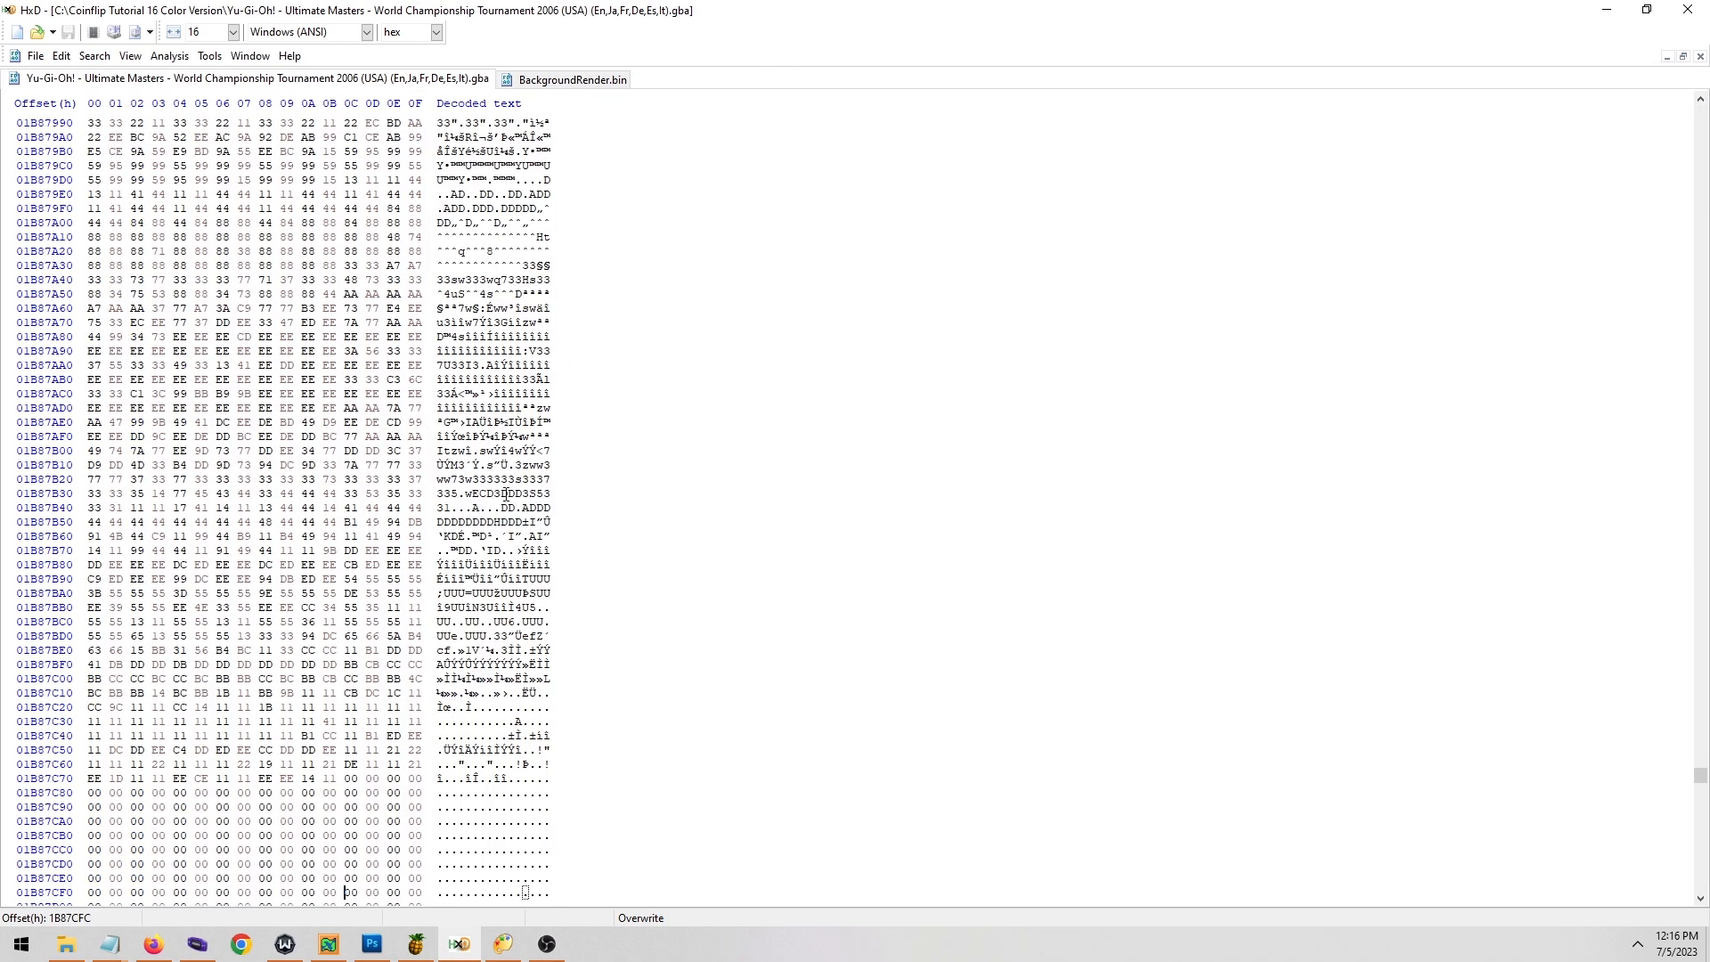
pyautogui.rightClick(345, 897)
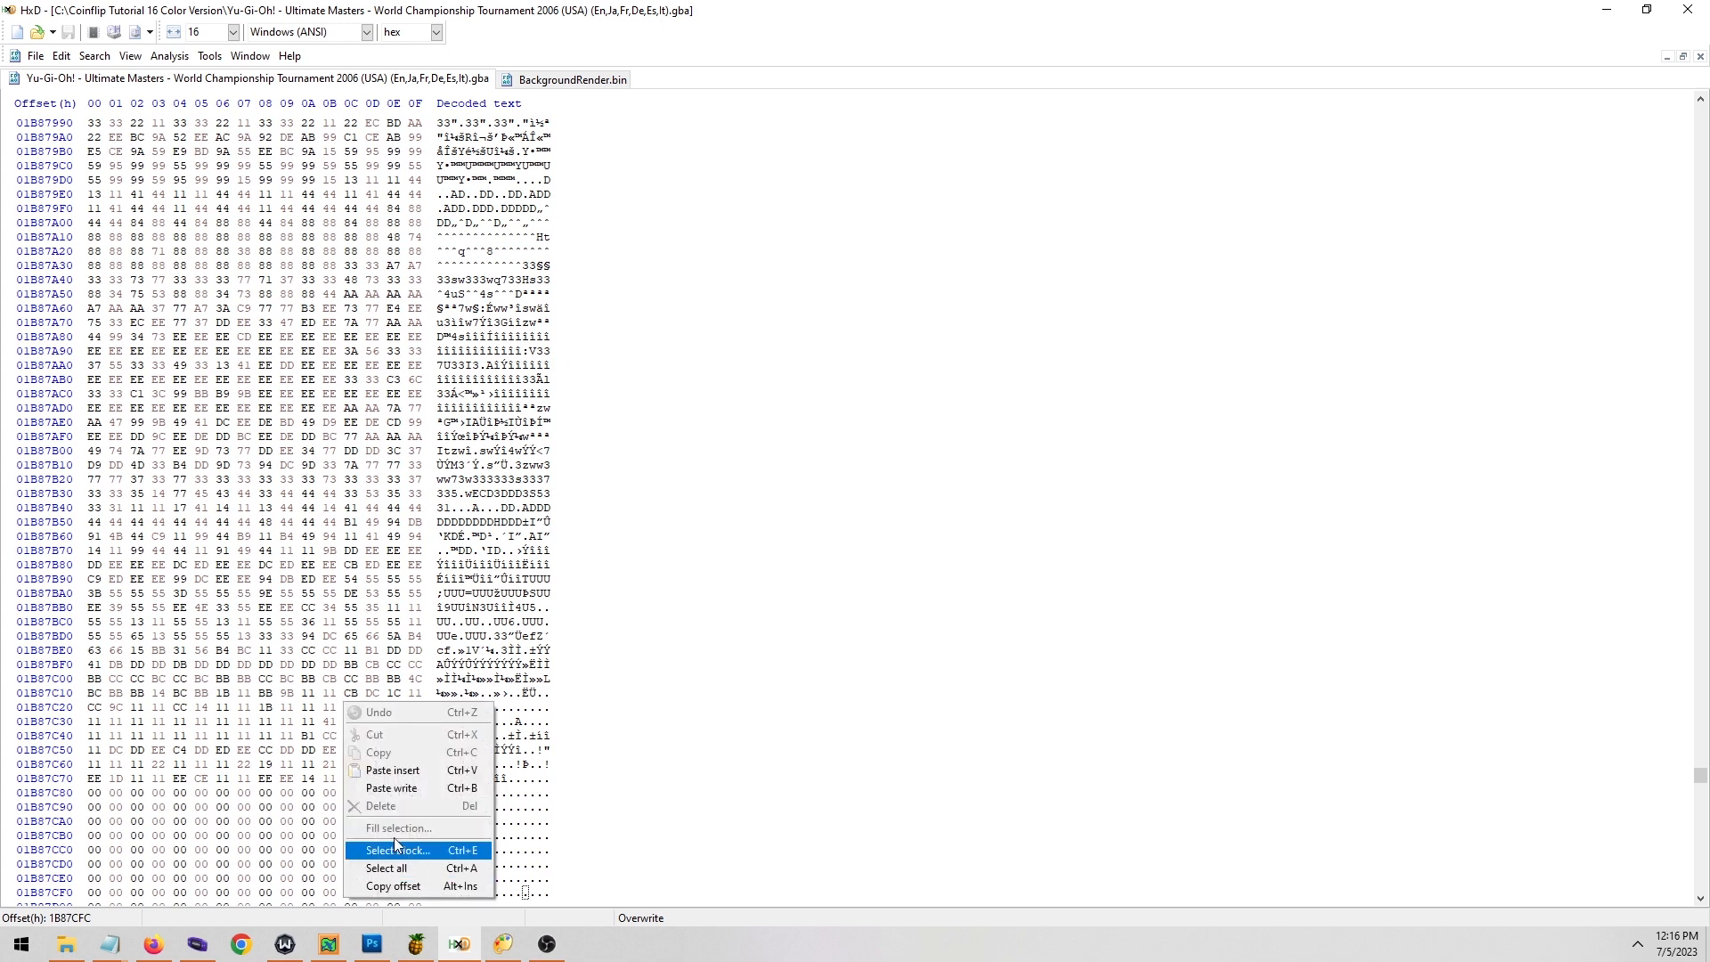
pyautogui.click(411, 789)
pyautogui.hotkey('ctrl', 's')
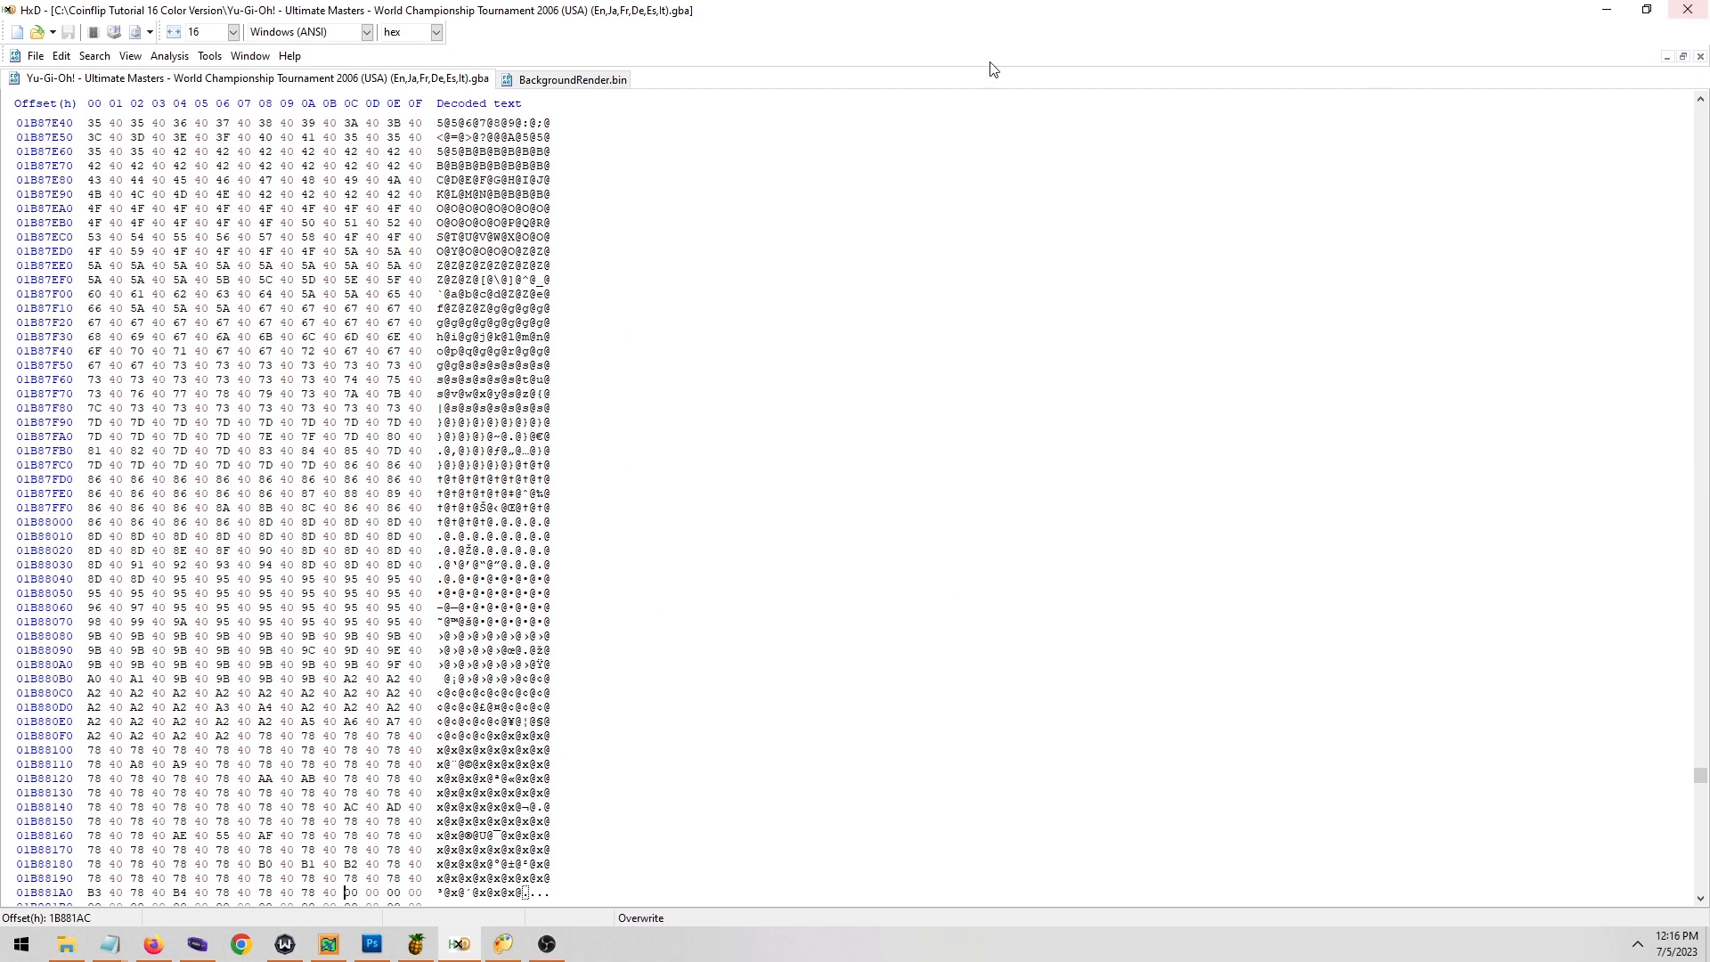
pyautogui.click(598, 82)
pyautogui.click(1700, 56)
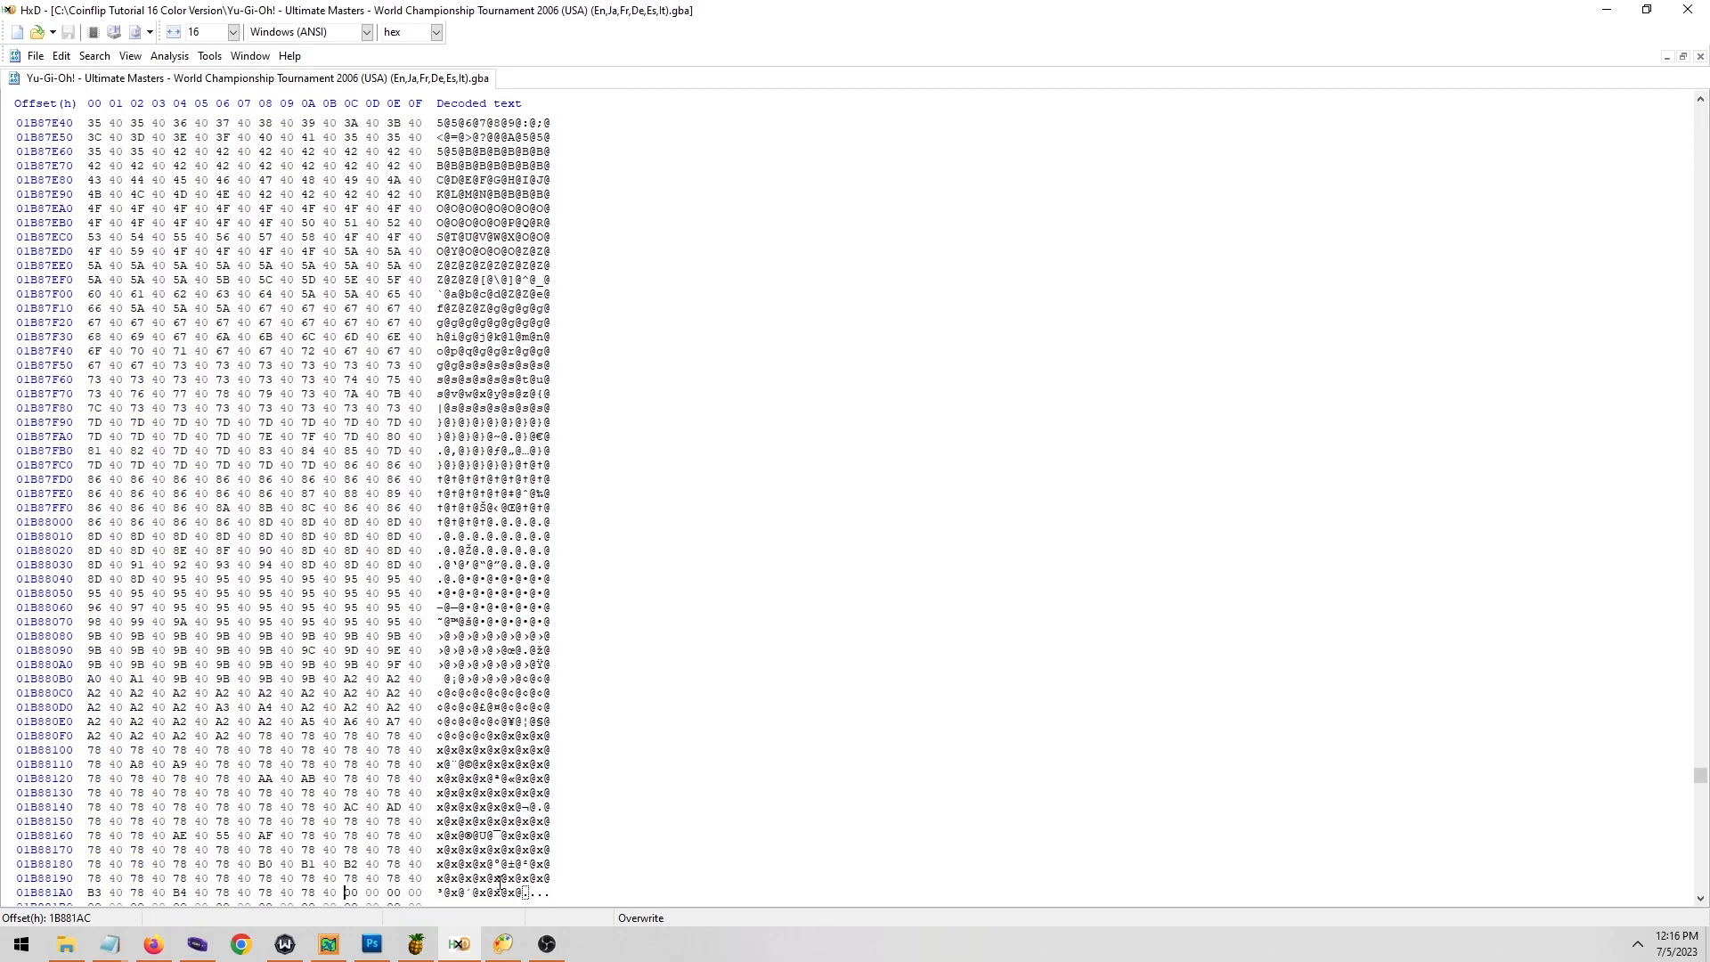
# Switch to Tile Molester, open the Yu-Gi-Oh! Ultimate Masters ROM, and maximize its tile view.
pyautogui.click(416, 944)
pyautogui.click(13, 30)
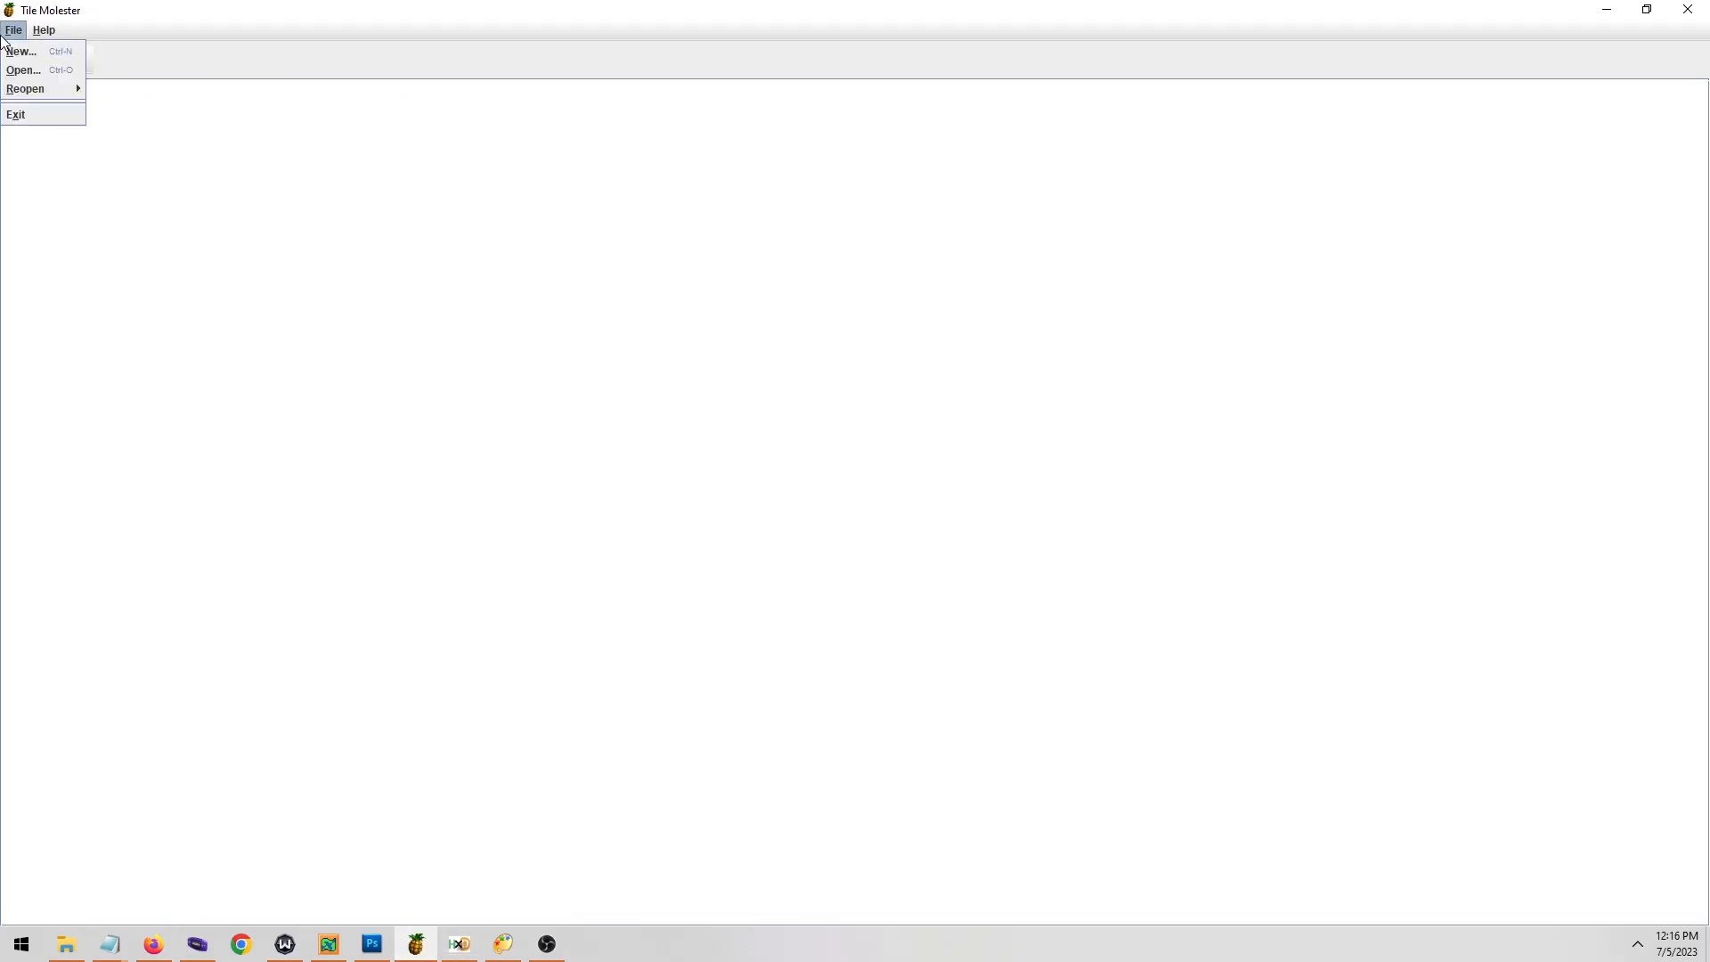
pyautogui.click(26, 65)
pyautogui.doubleClick(687, 385)
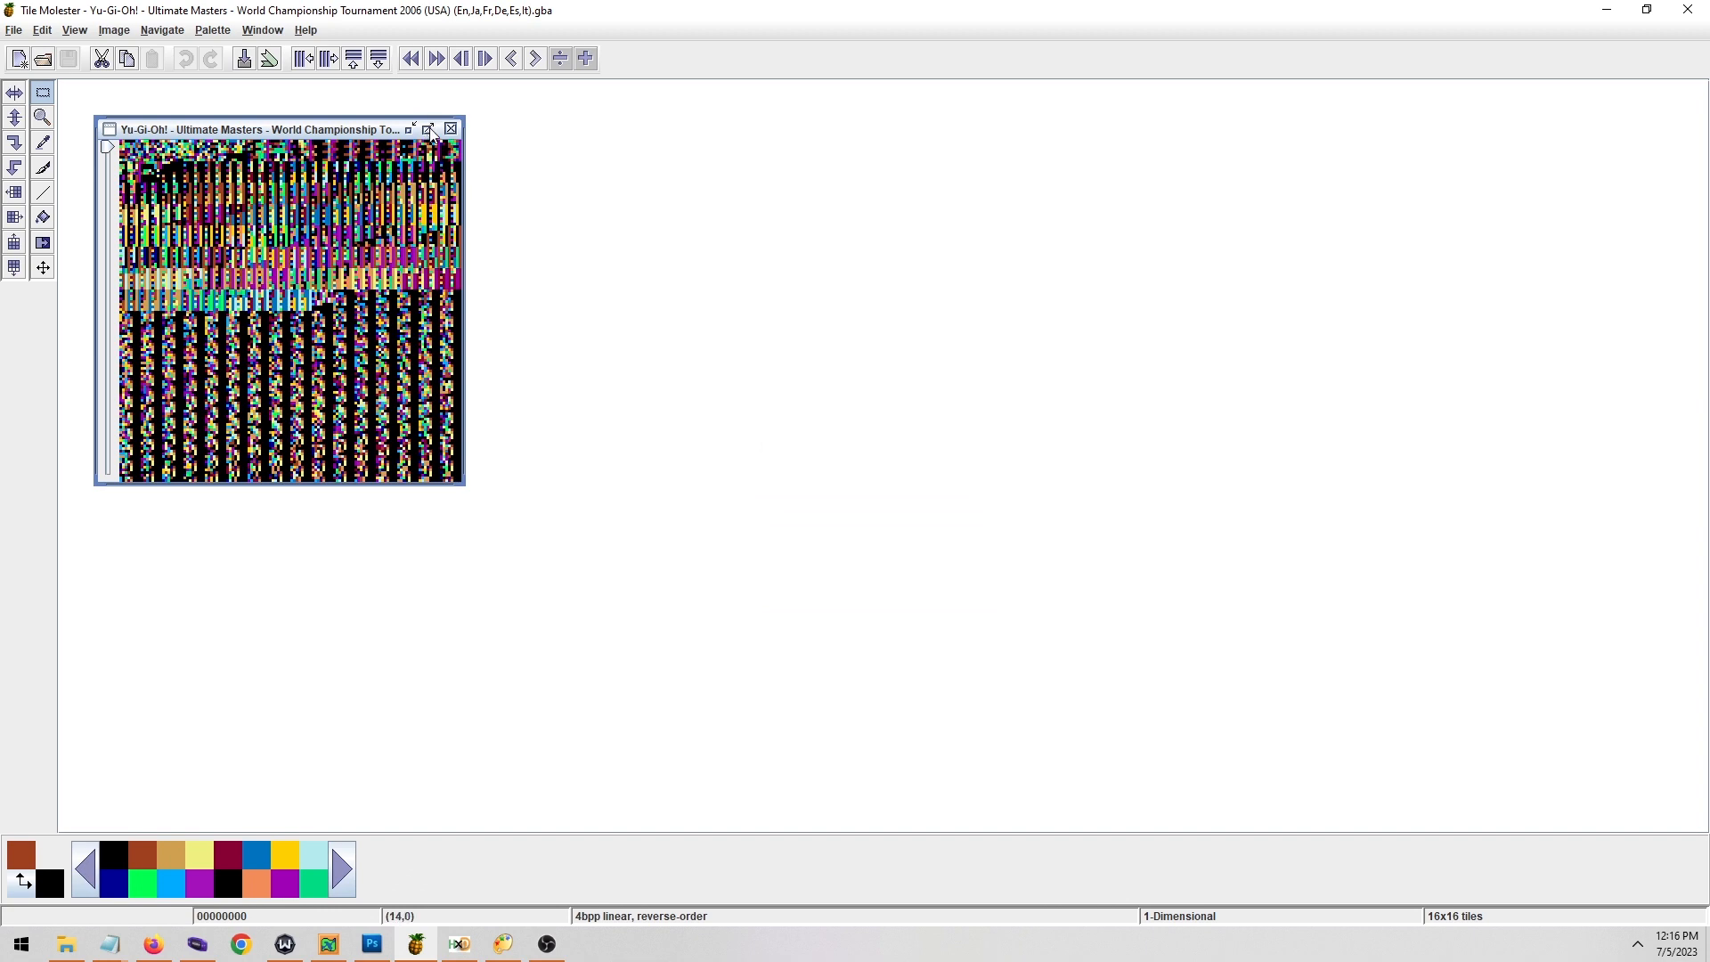
pyautogui.click(428, 129)
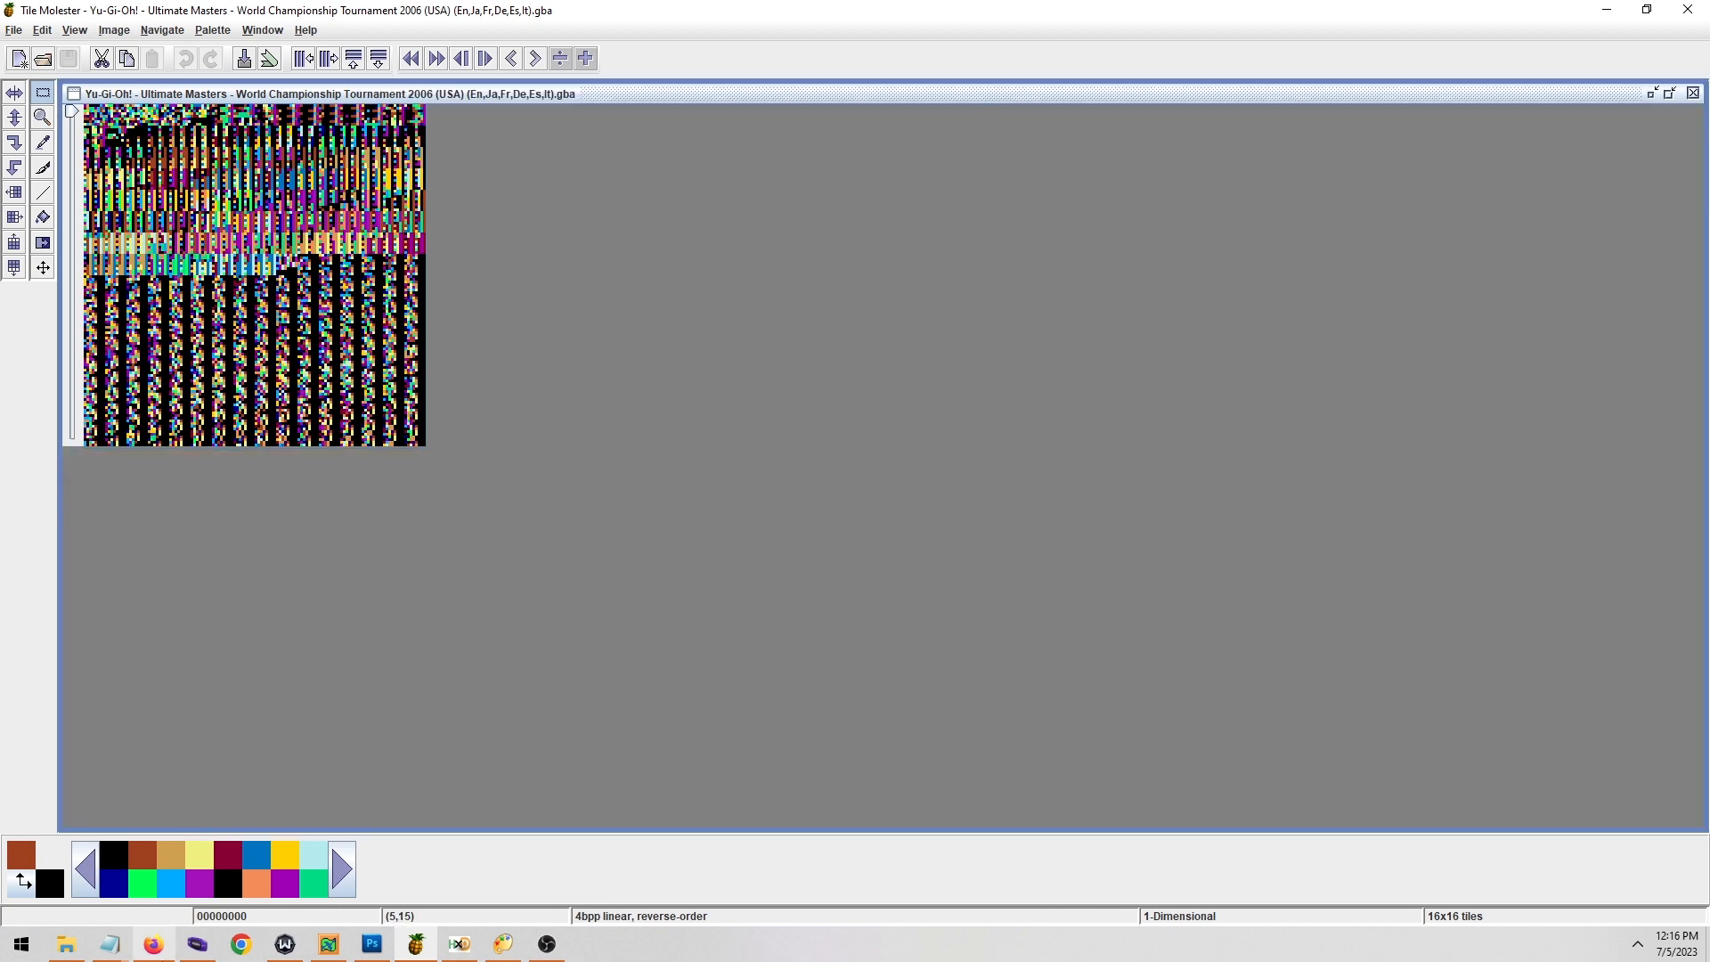
# Copy the Top Image Tiles offset 01B1200C from the tutorial document and go to that offset in Tile Molester.
pyautogui.click(154, 944)
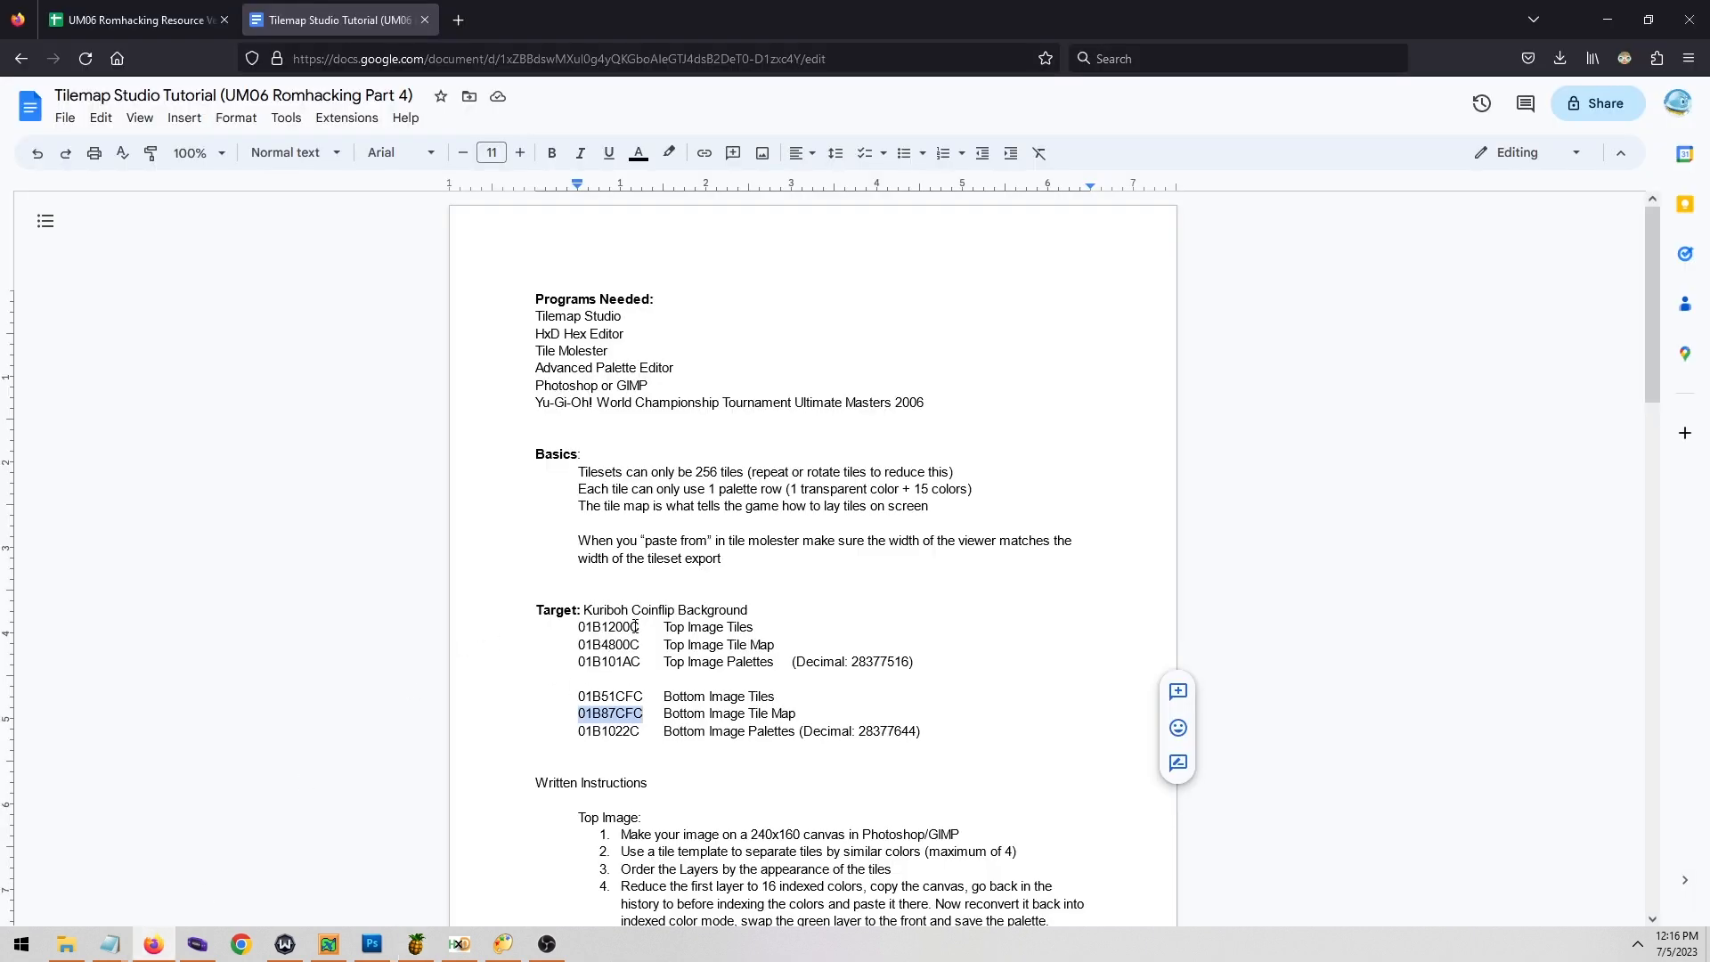
pyautogui.moveTo(638, 627); pyautogui.dragTo(577, 629)
pyautogui.hotkey('ctrl', 'c')
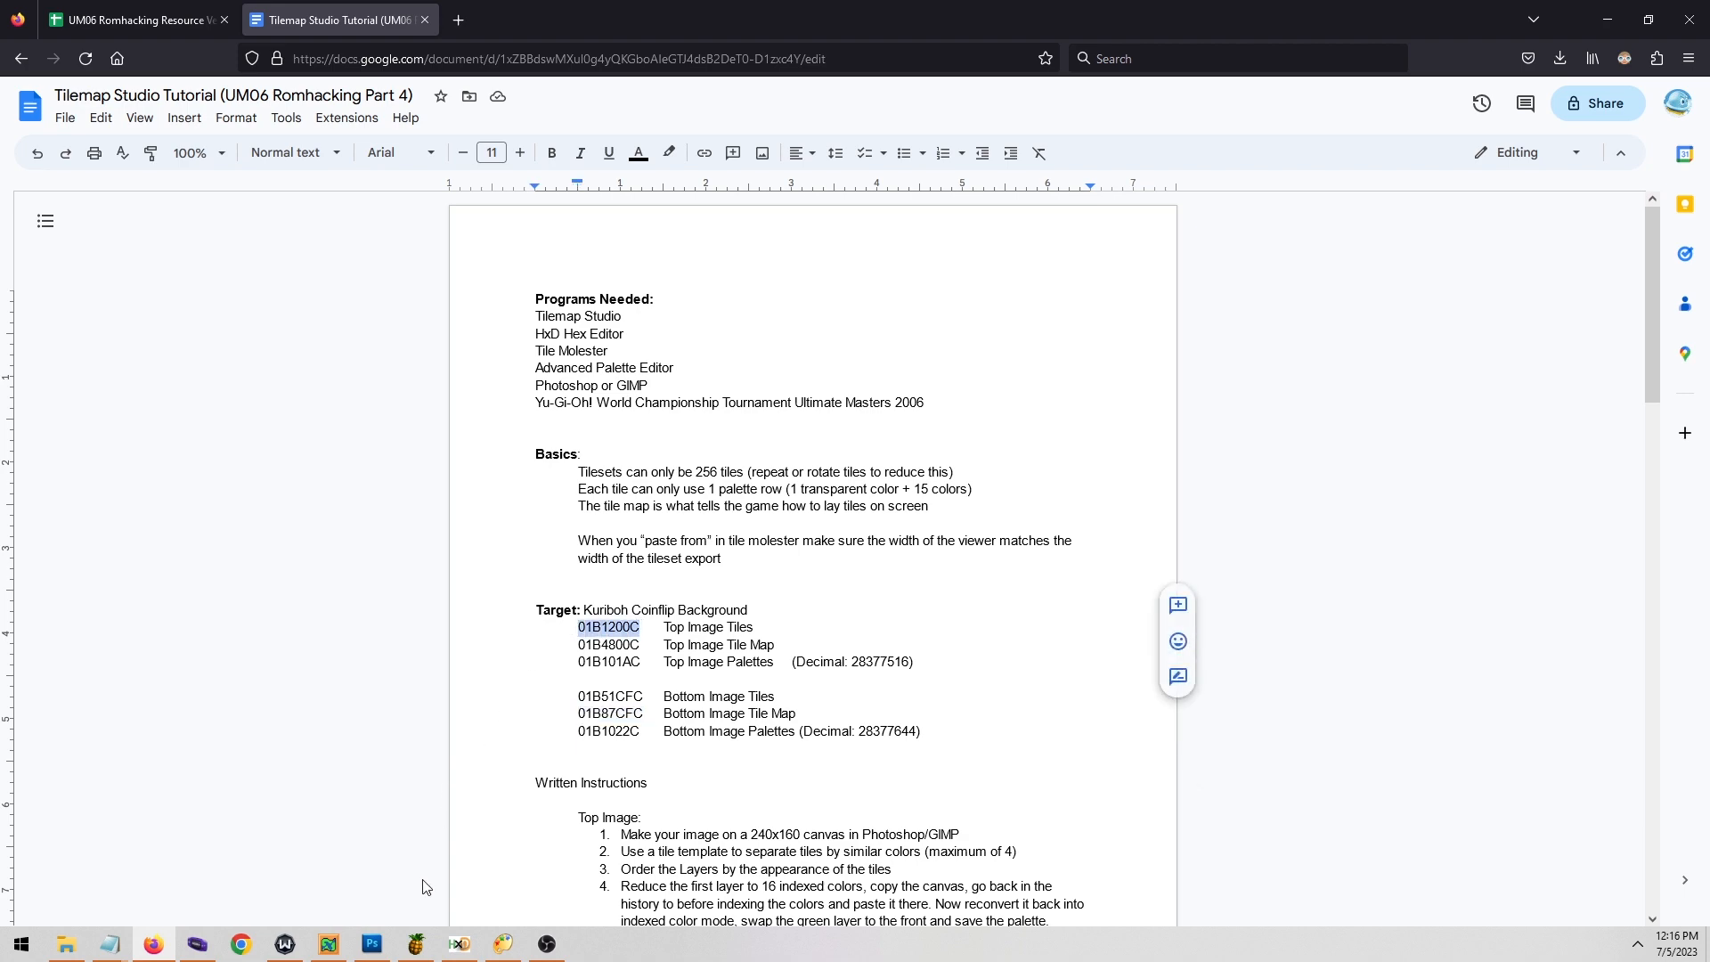
pyautogui.click(415, 945)
pyautogui.click(162, 30)
pyautogui.click(188, 52)
pyautogui.hotkey('ctrl', 'v')
pyautogui.click(811, 537)
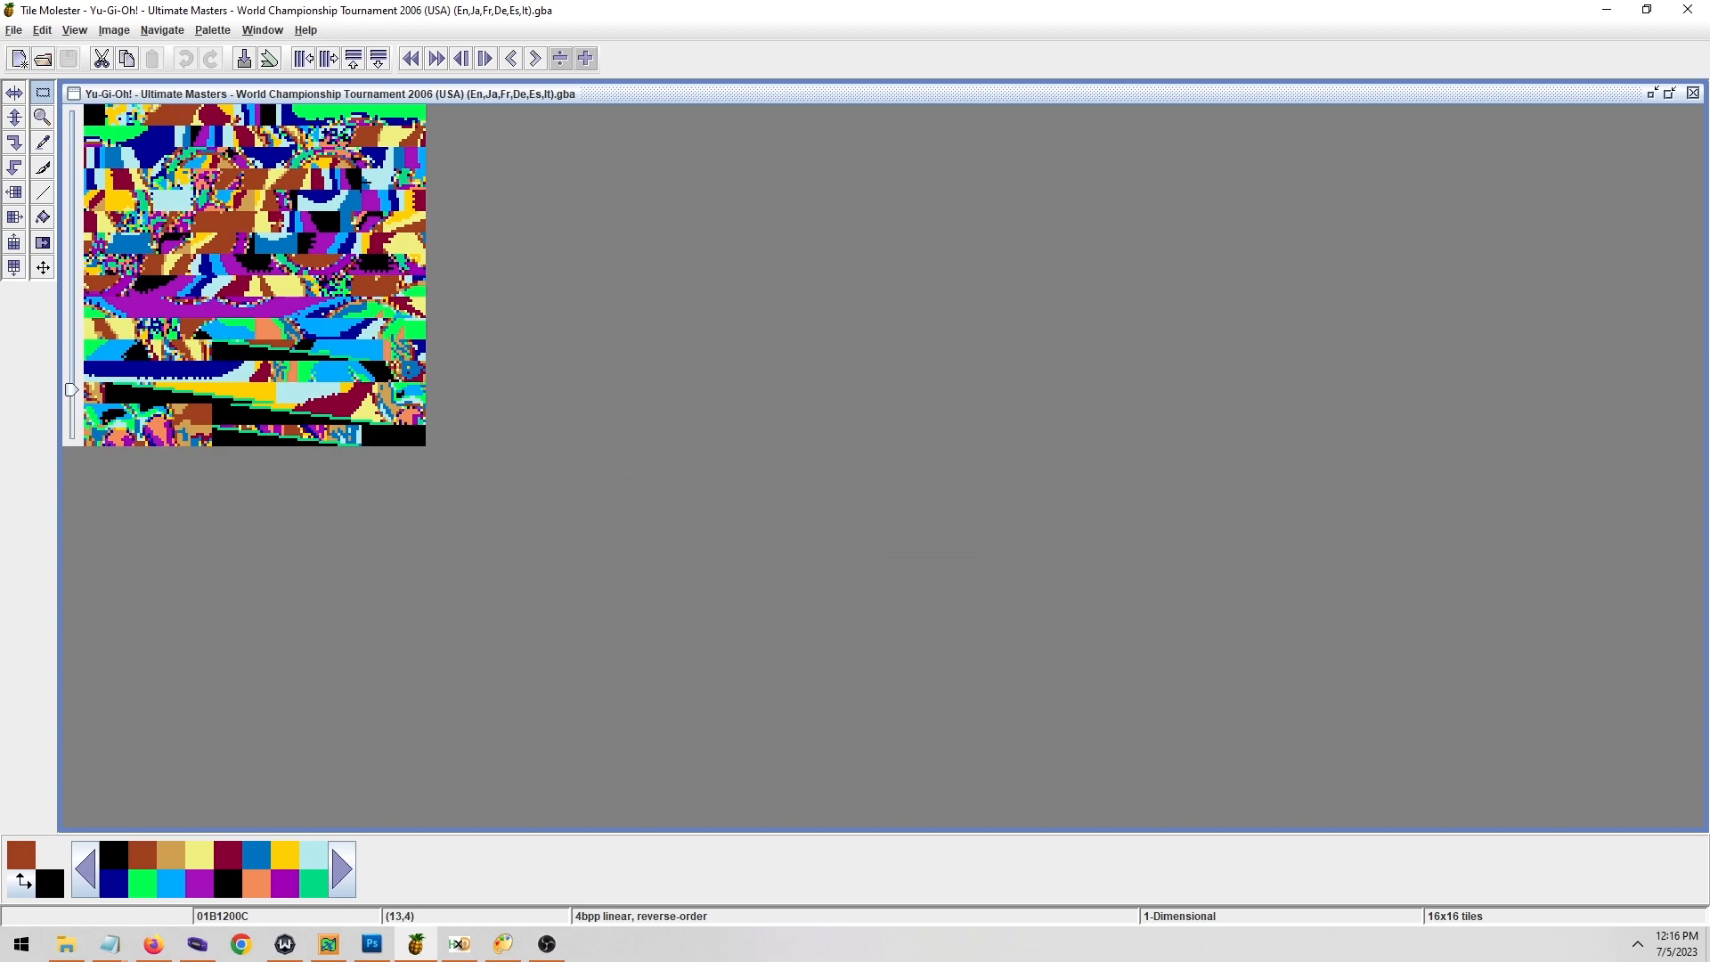
# Copy the top image palette's decimal offset 28377516 from the document and import the ROM's internal palette from it with size 16.
pyautogui.click(167, 941)
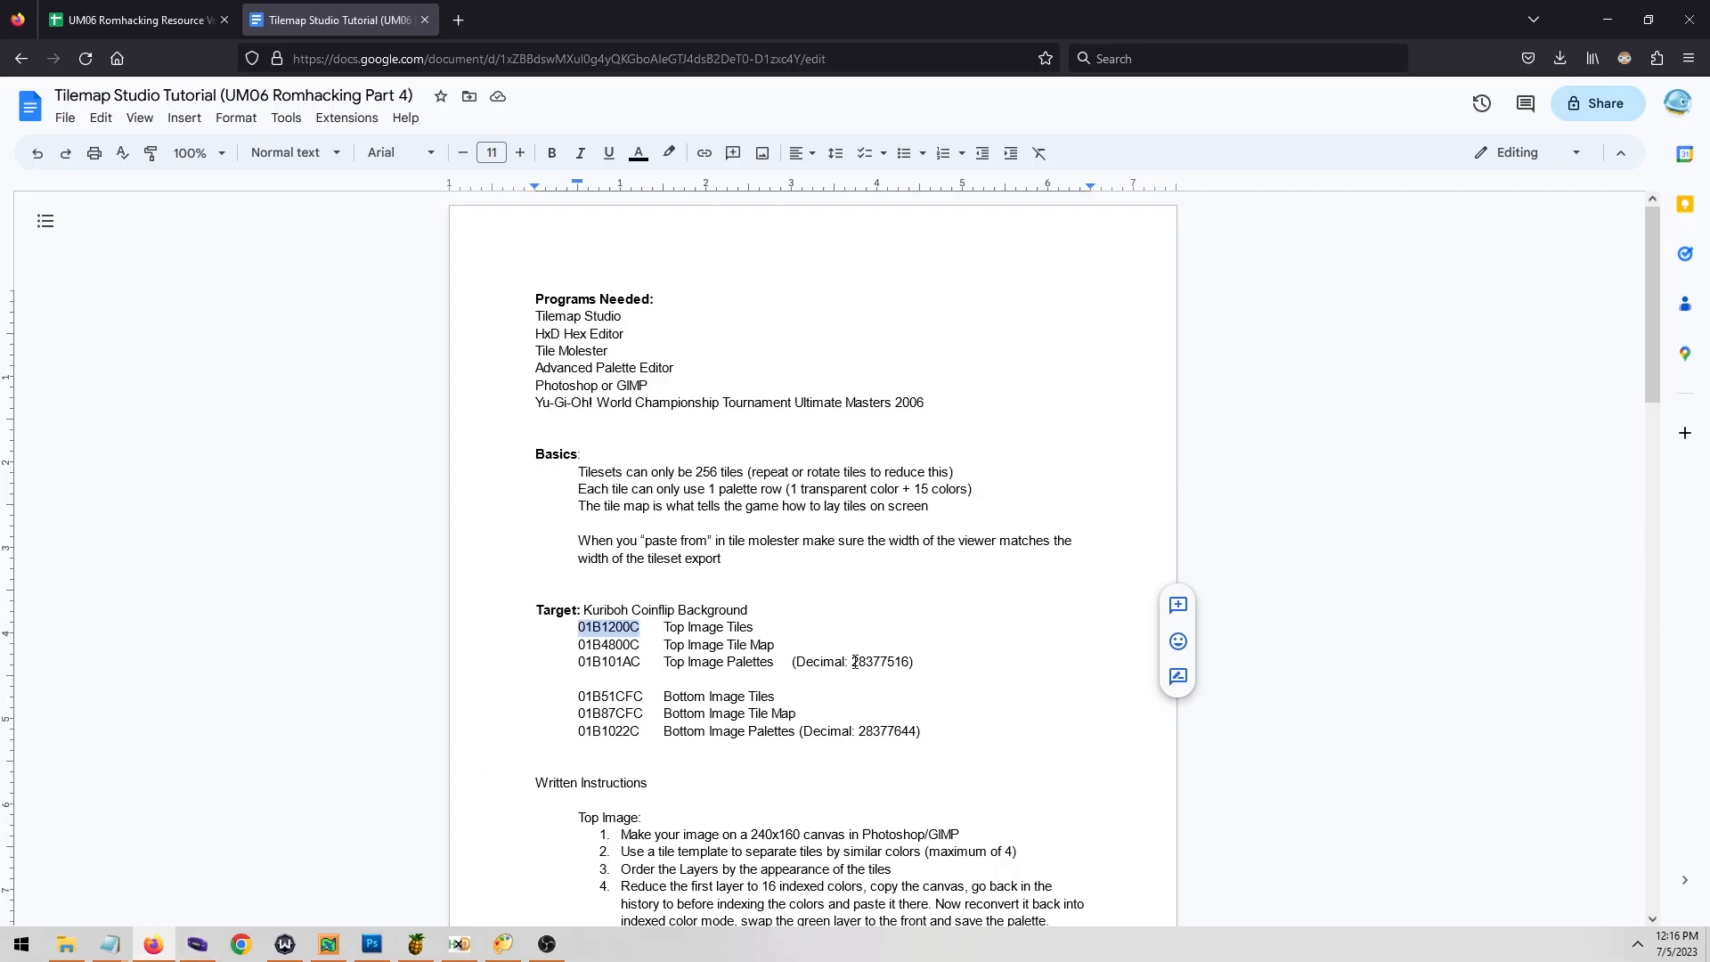
pyautogui.moveTo(853, 664); pyautogui.dragTo(904, 666)
pyautogui.hotkey('ctrl', 'c')
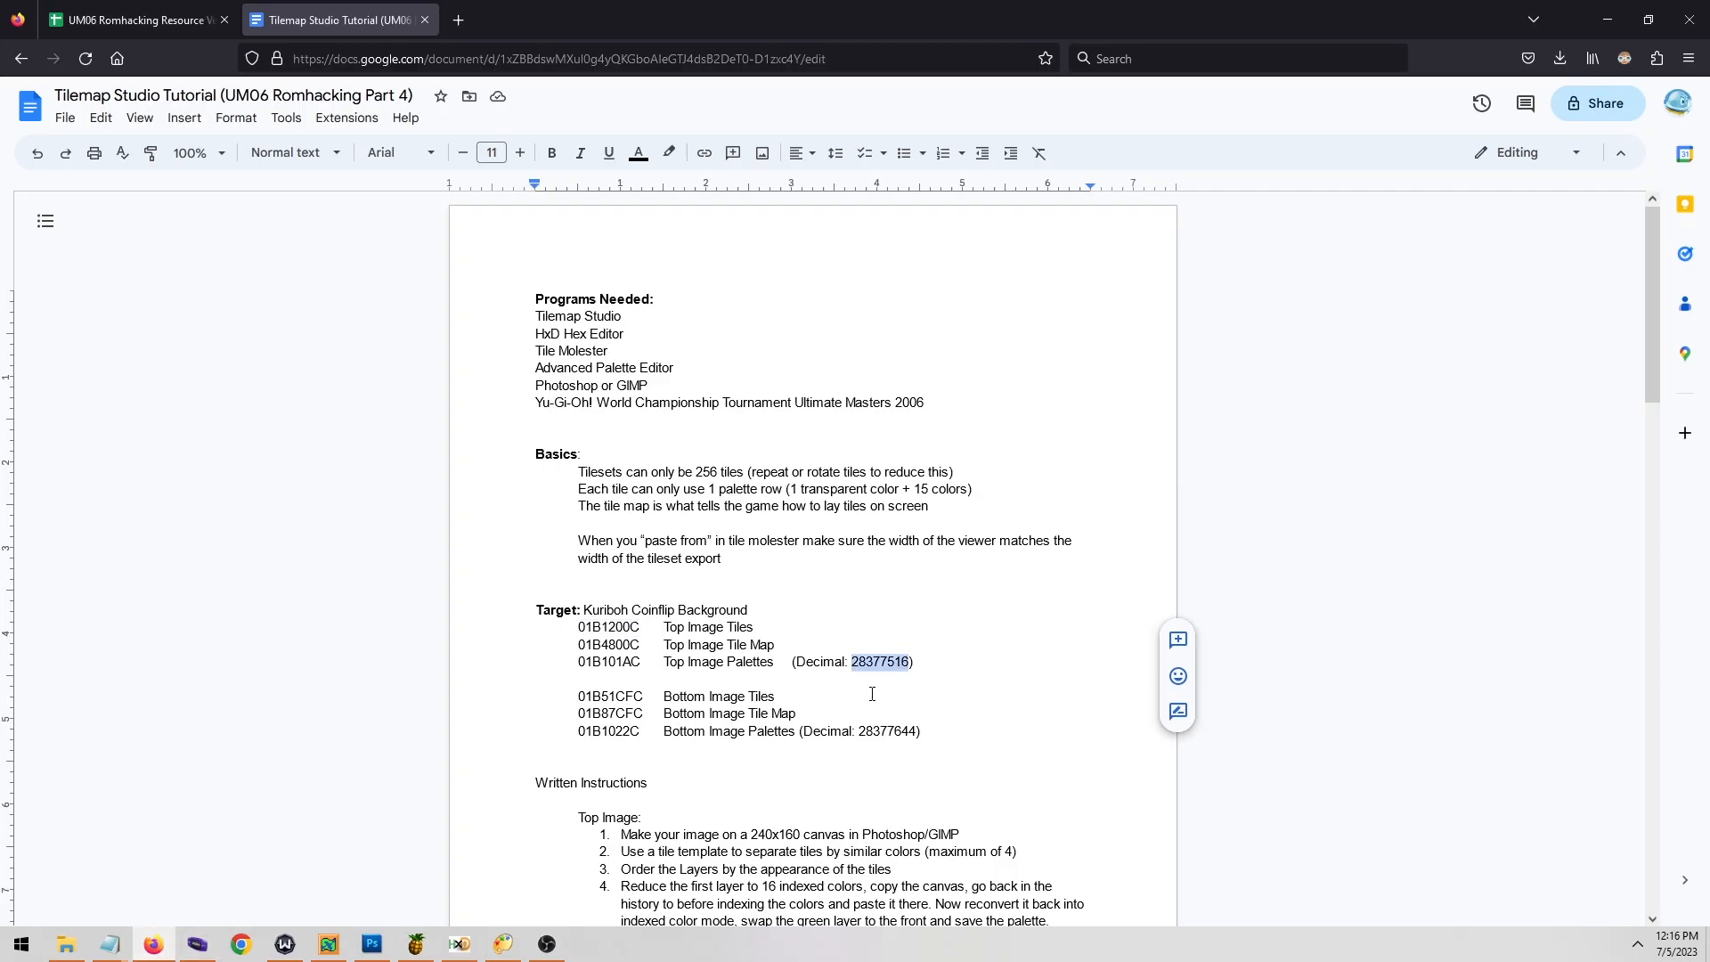
pyautogui.hotkey('alt', 'Tab')
pyautogui.click(213, 29)
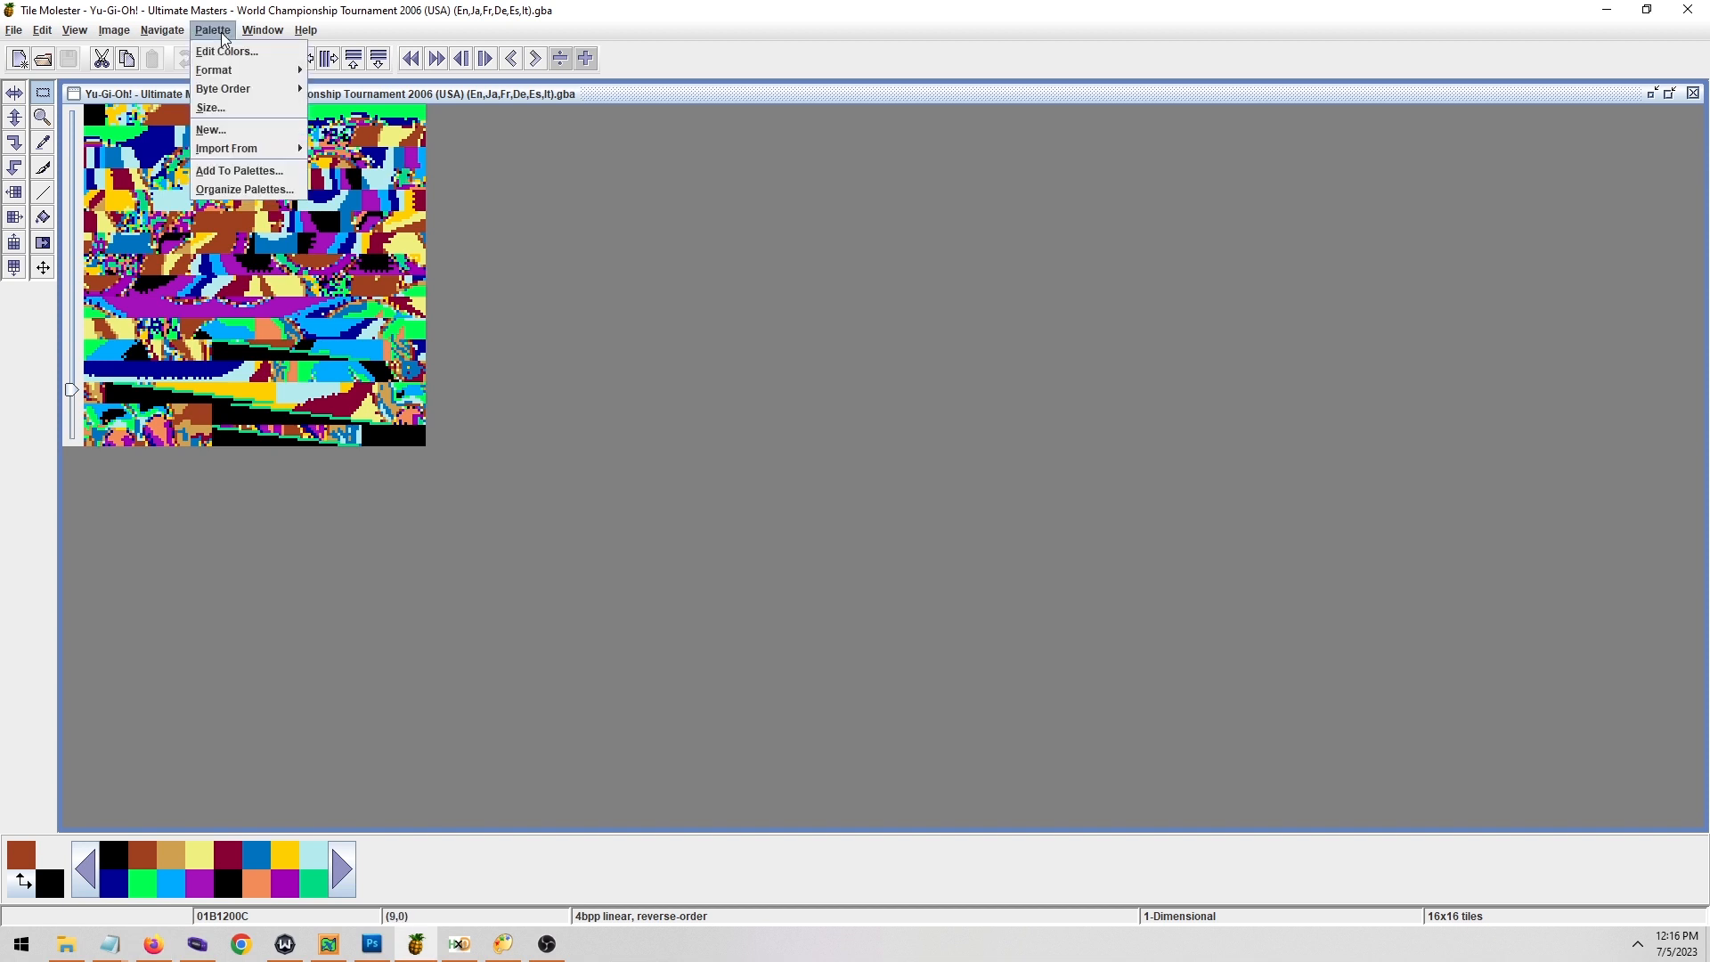
pyautogui.moveTo(245, 148)
pyautogui.click(343, 149)
pyautogui.hotkey('ctrl', 'v')
pyautogui.write('16')
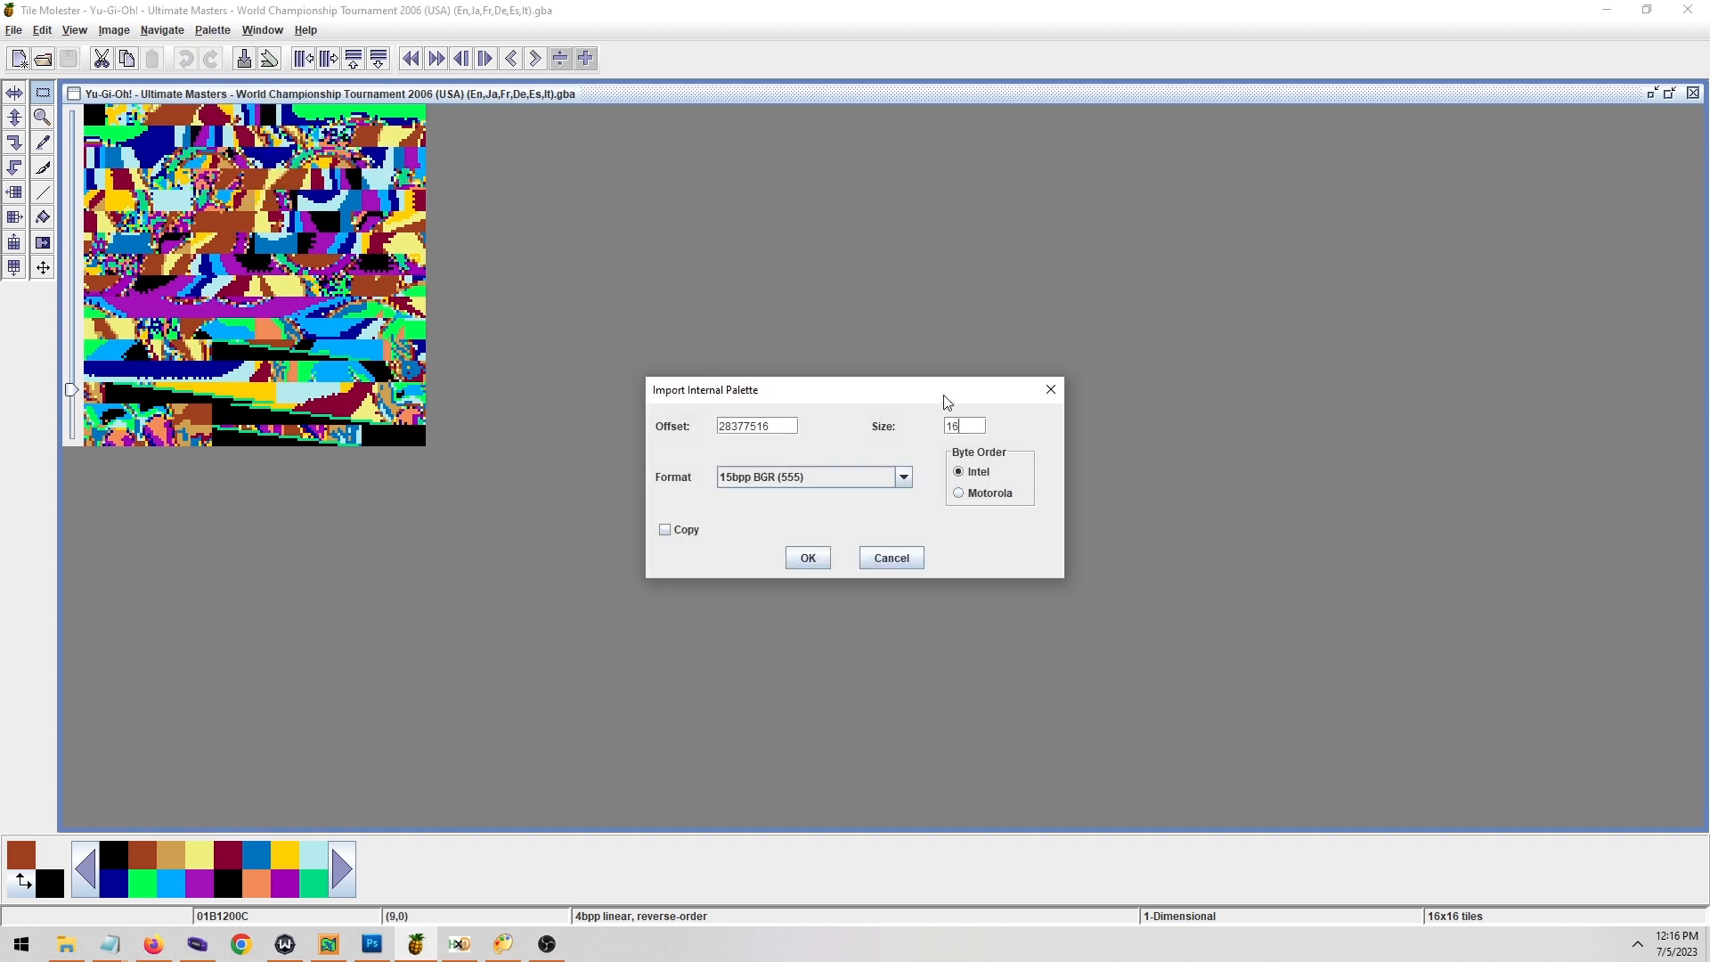
pyautogui.click(812, 559)
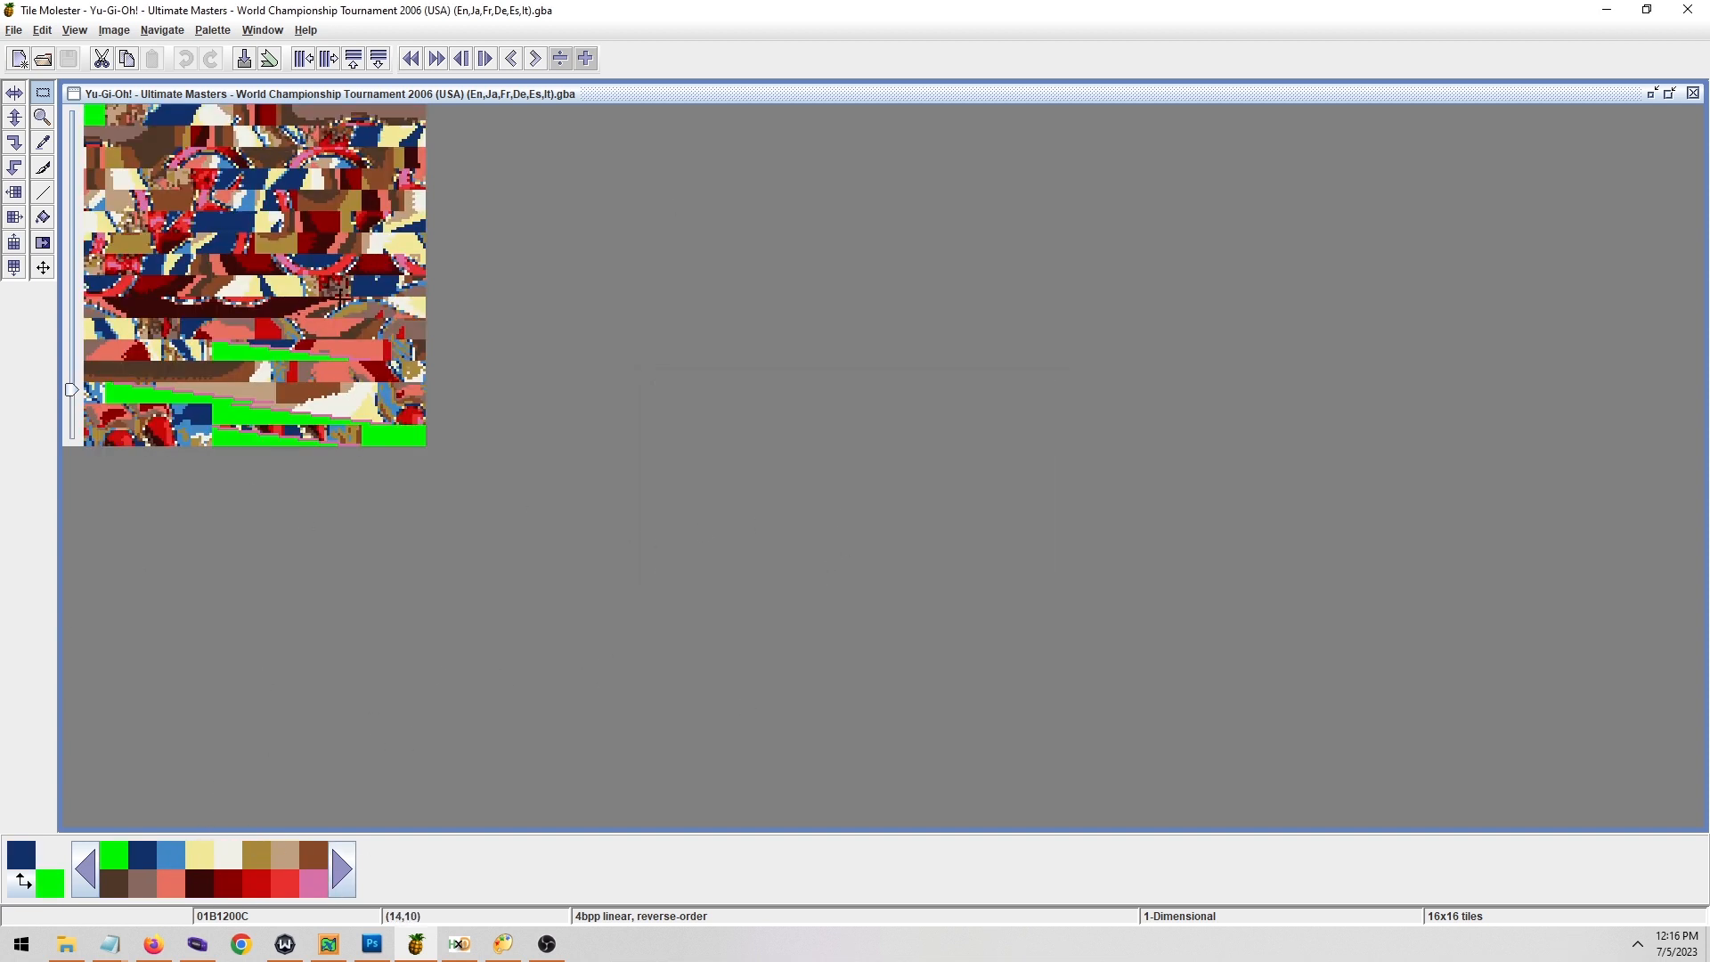
# Paste the foreground tileset from ForegroundRender.png over the tiles at 01B1200C and save the ROM.
pyautogui.click(46, 32)
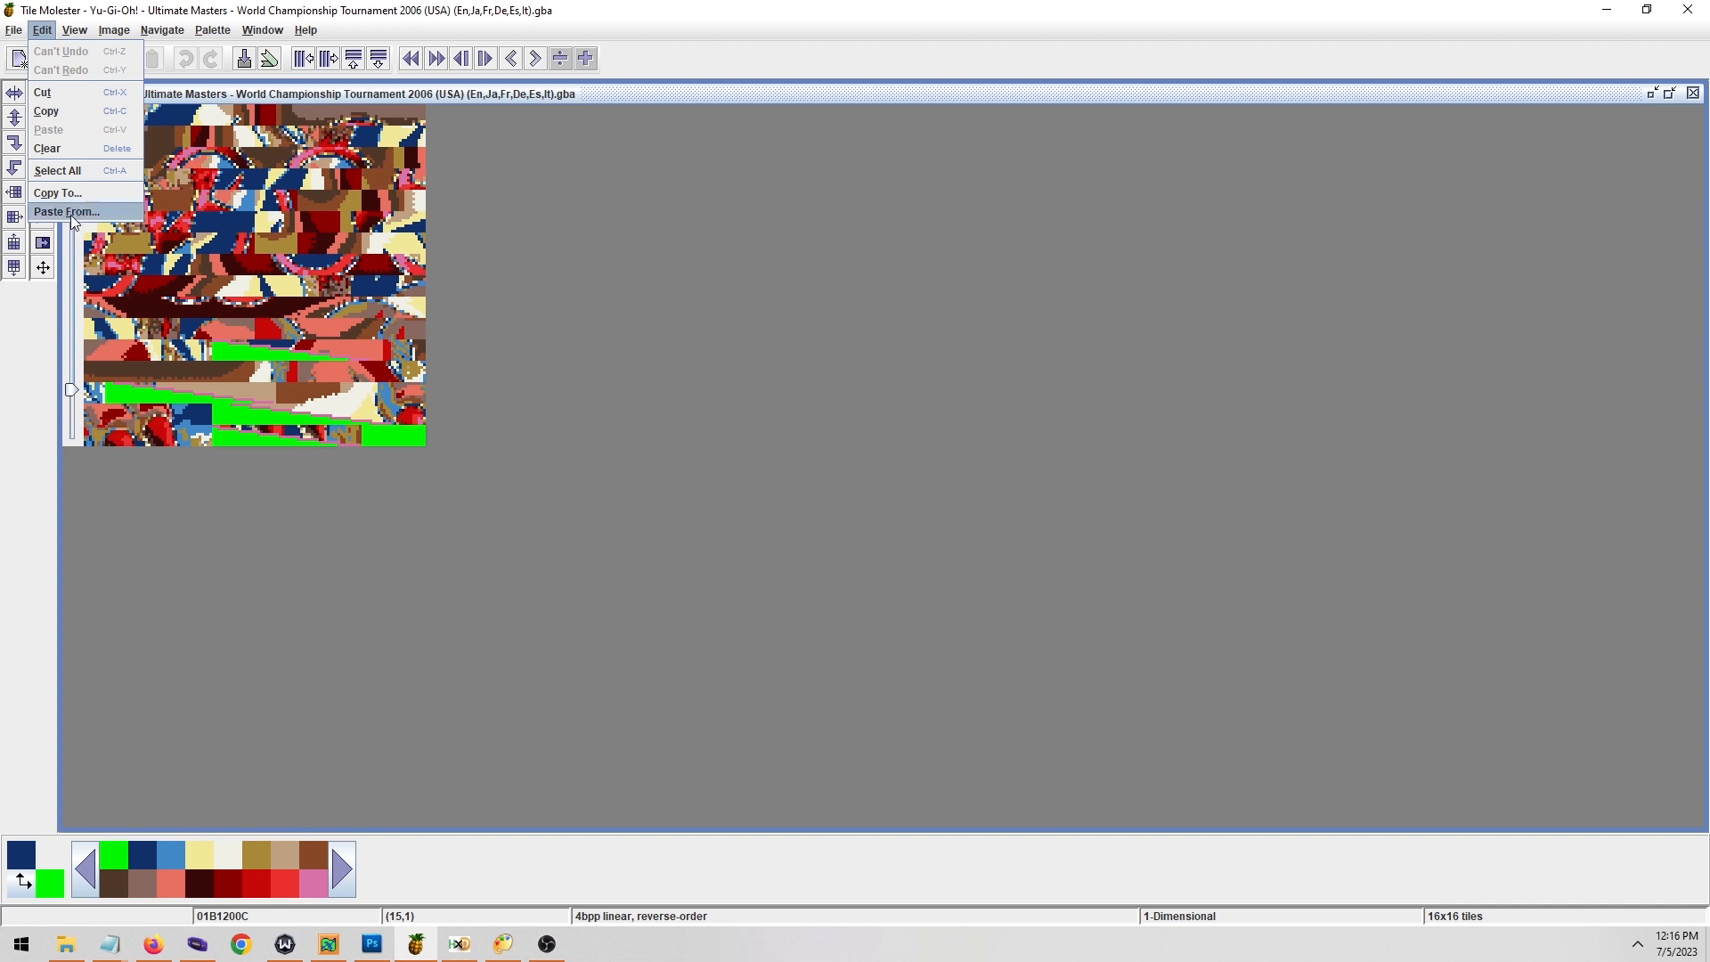
pyautogui.click(71, 216)
pyautogui.doubleClick(723, 443)
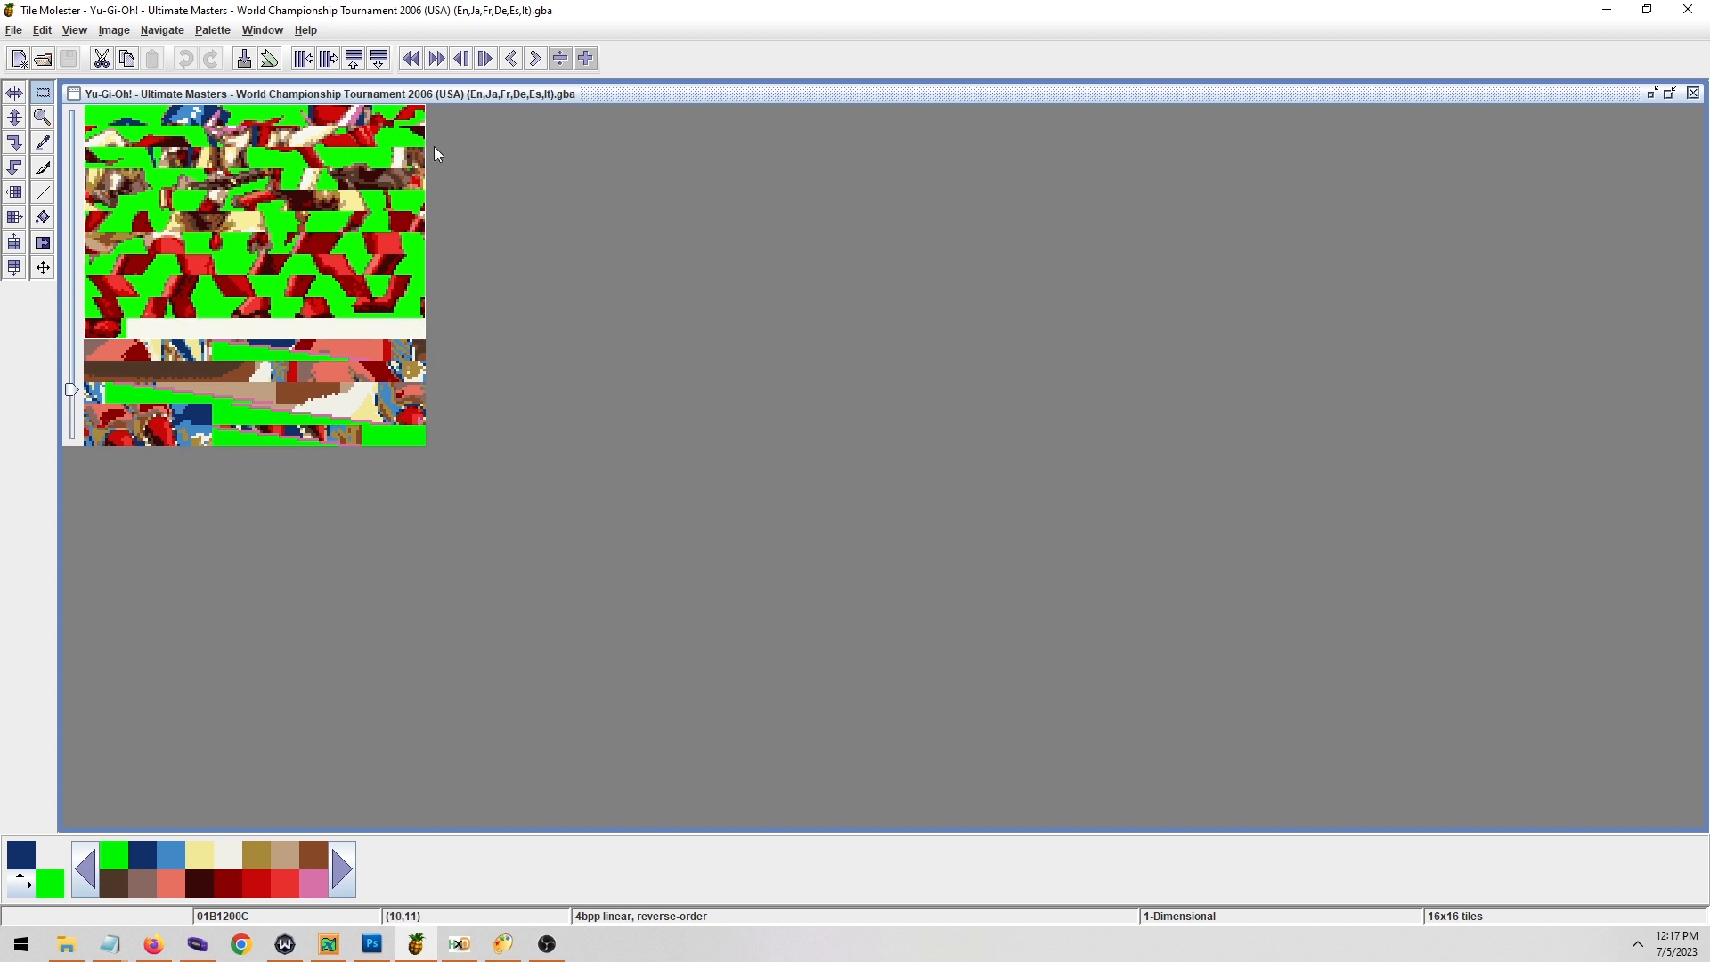
pyautogui.click(601, 293)
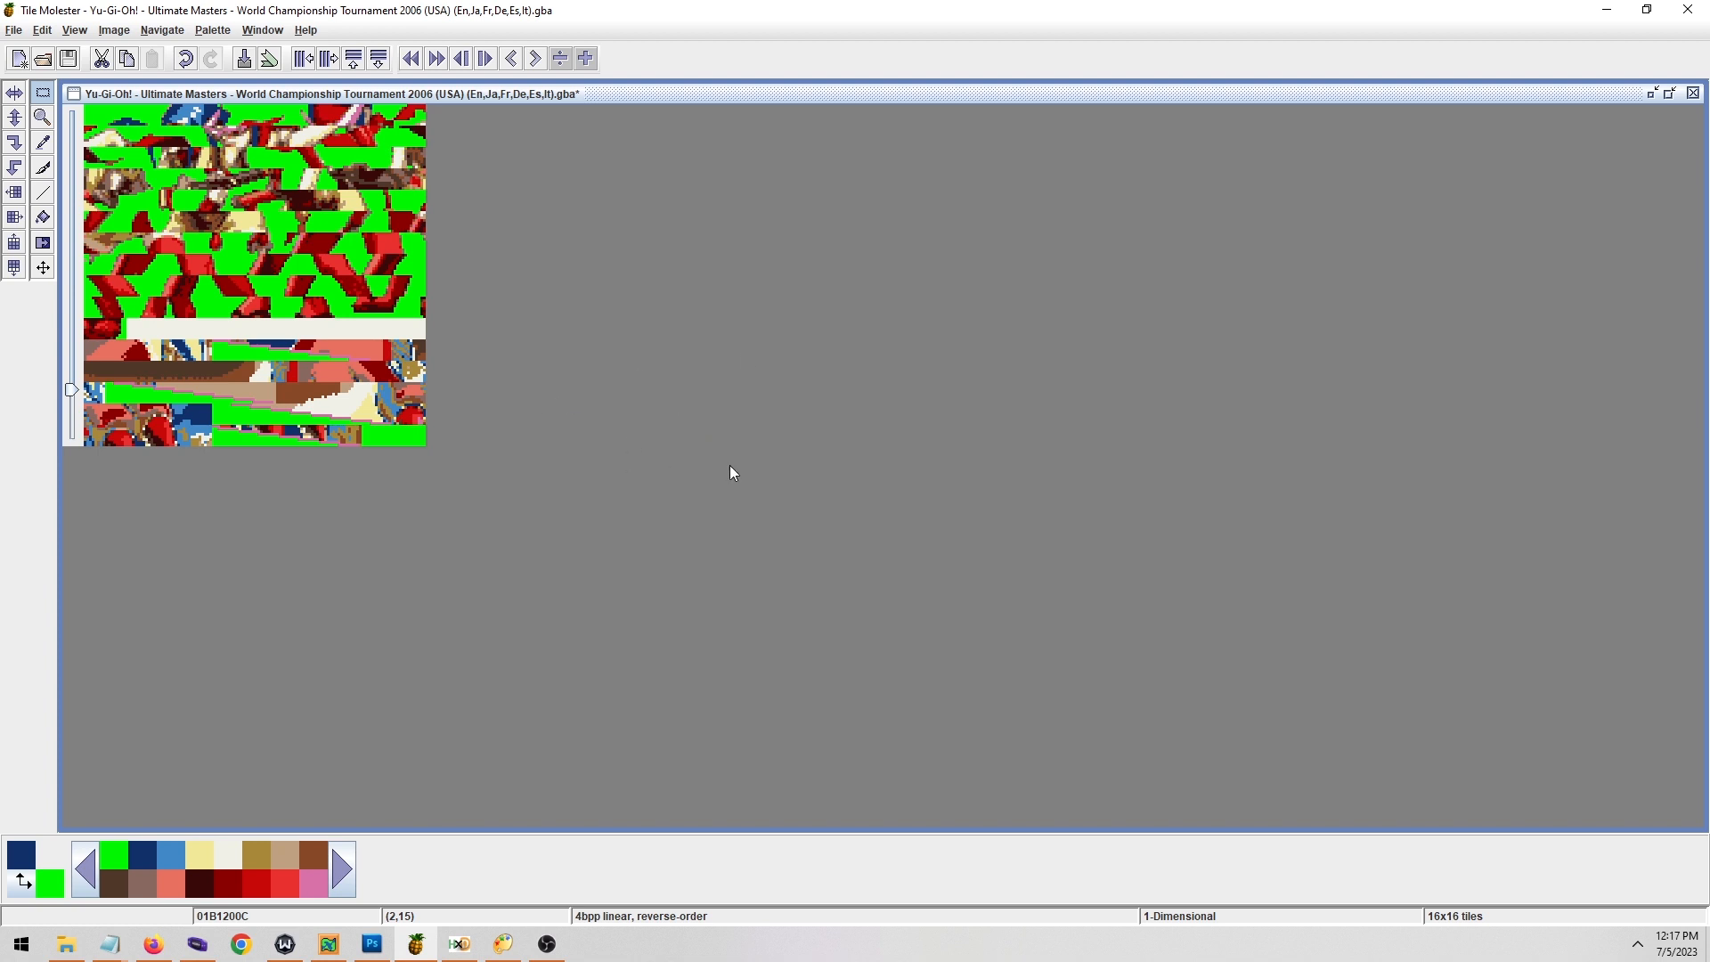
pyautogui.hotkey('ctrl', 's')
# Copy the Bottom Image Tiles offset 01B51CFC from the tutorial document and go to that offset in Tile Molester.
pyautogui.click(153, 942)
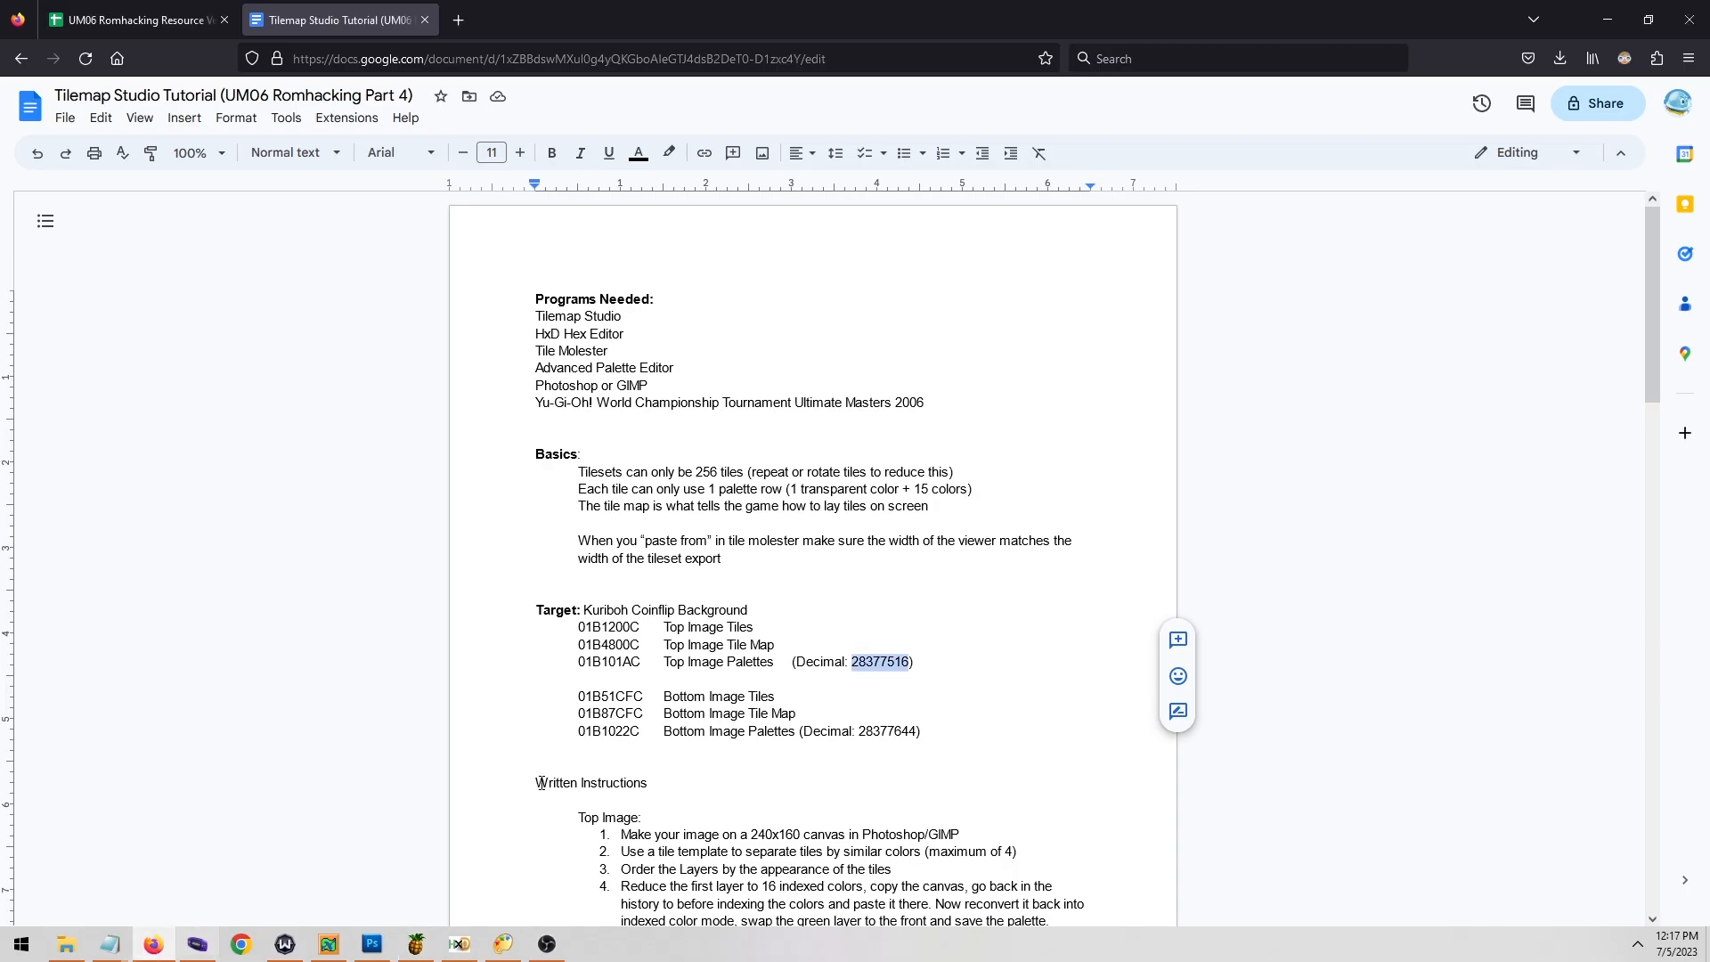
pyautogui.moveTo(642, 696); pyautogui.dragTo(564, 699)
pyautogui.hotkey('ctrl', 'c')
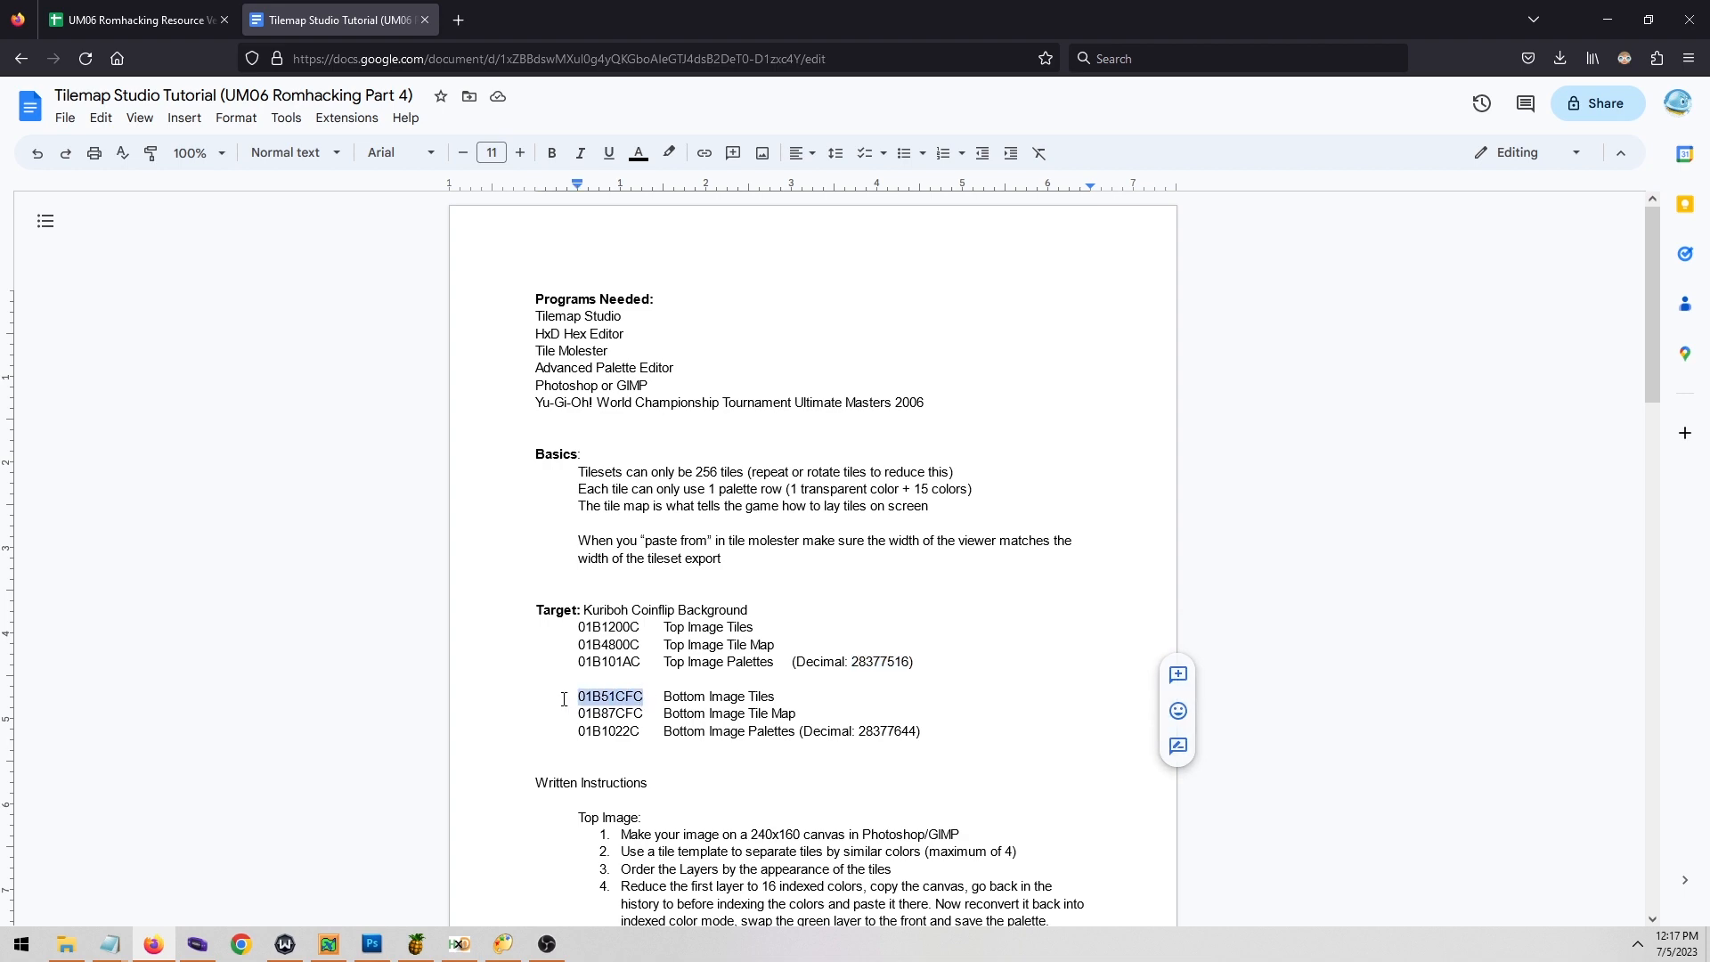
pyautogui.click(416, 944)
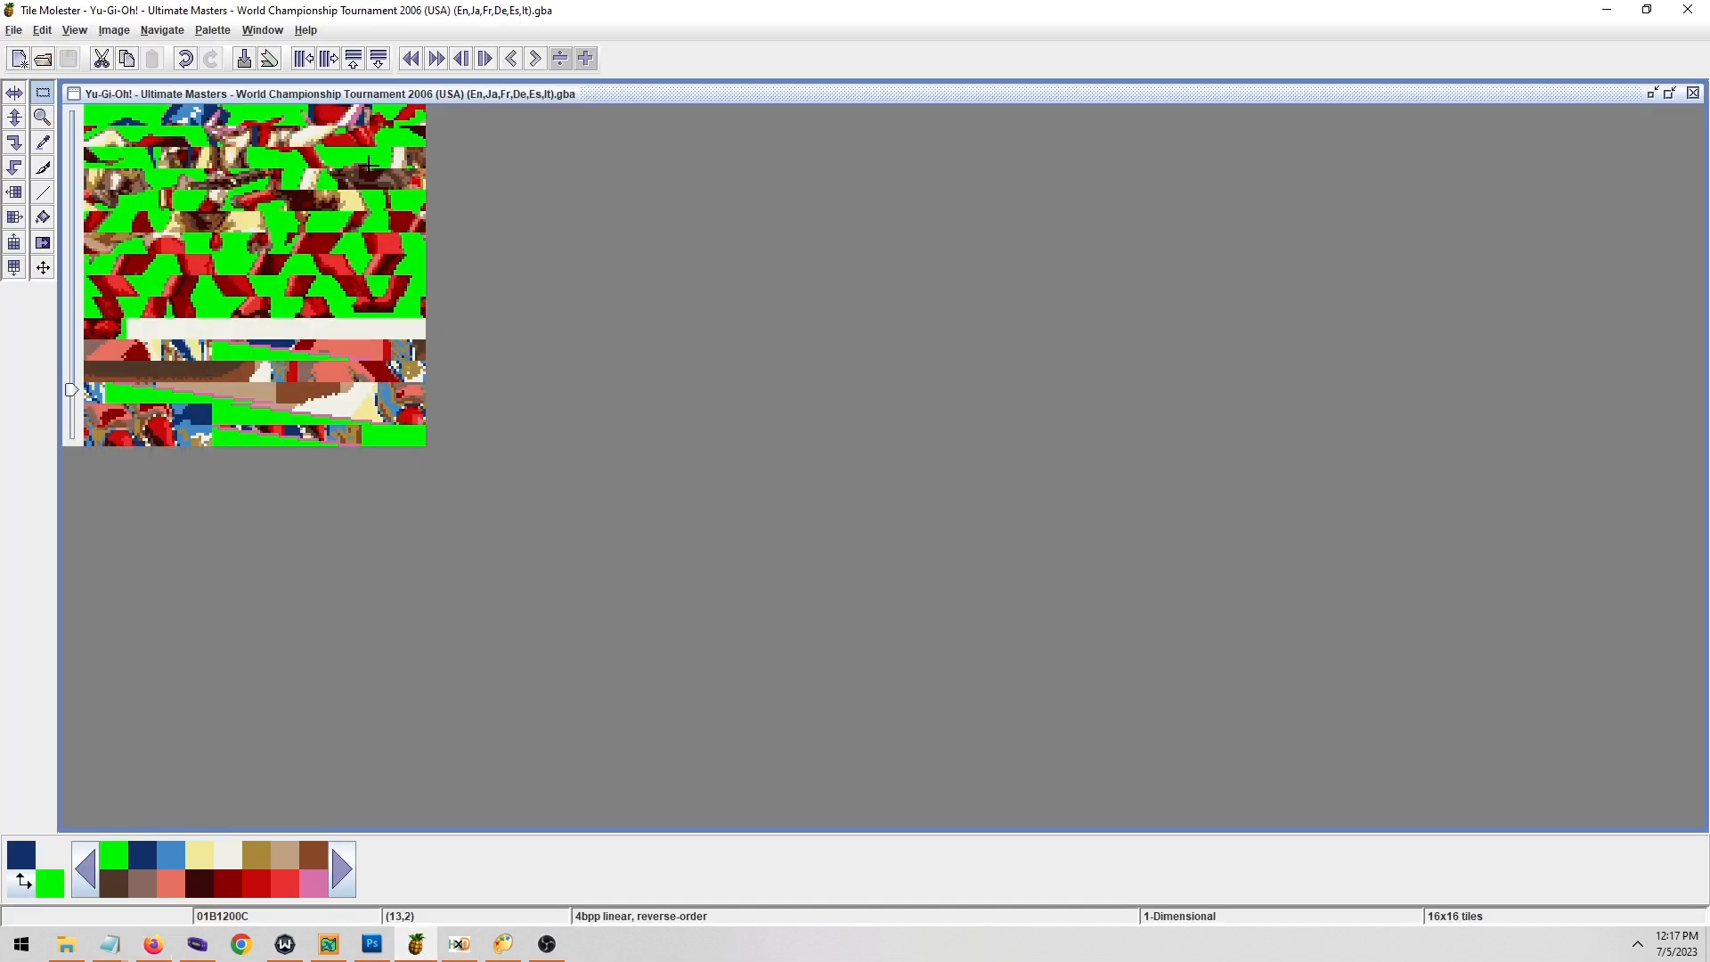
pyautogui.hotkey('ctrl', 'g')
pyautogui.hotkey('ctrl', 'v')
pyautogui.click(814, 535)
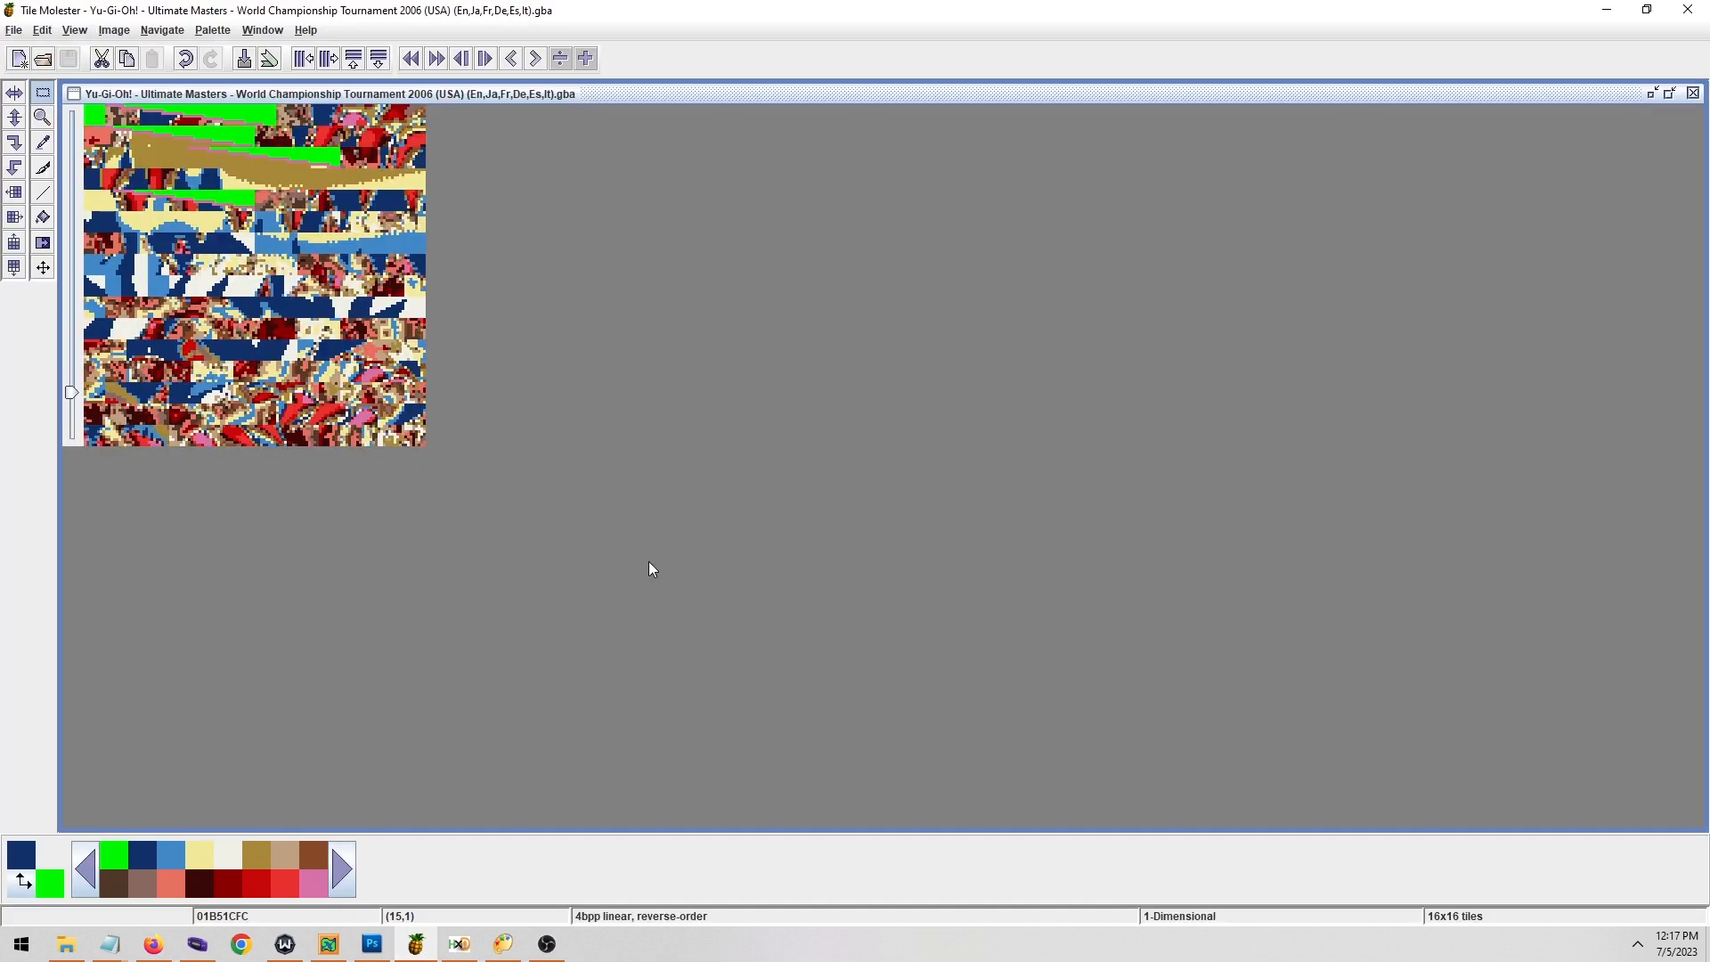
# Copy the Bottom Image Palettes decimal offset 28377644 from the tutorial document and import the ROM's internal palette from it in Tile Molester.
pyautogui.click(154, 944)
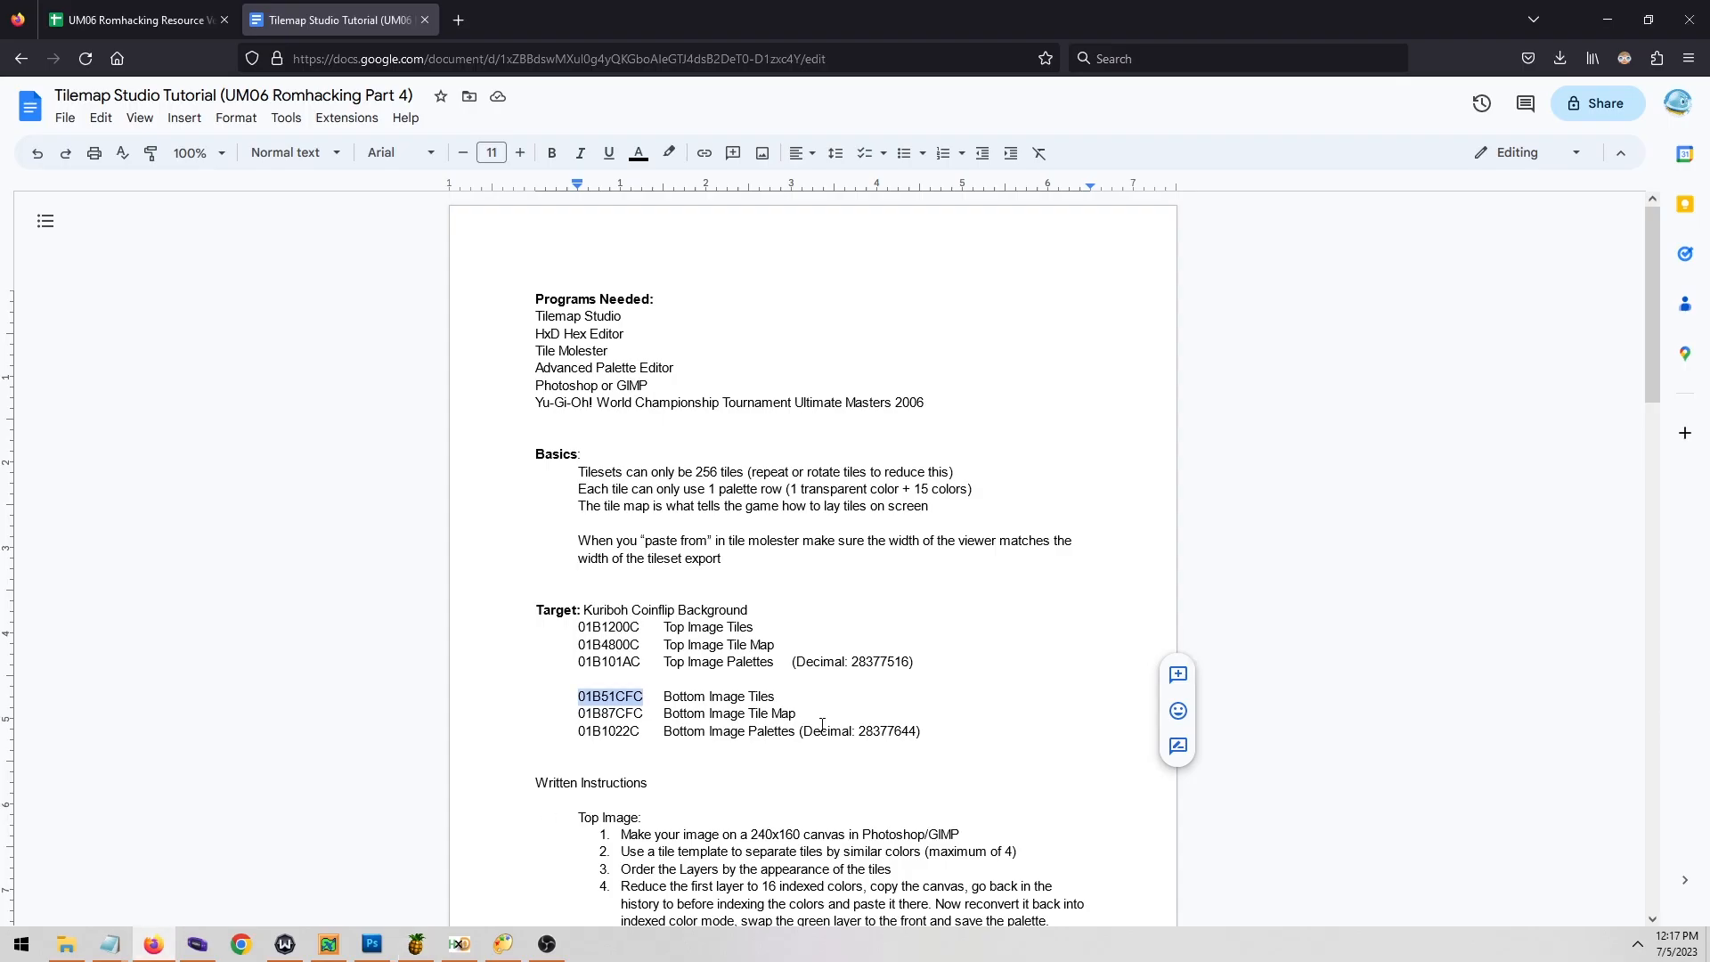
pyautogui.moveTo(859, 732); pyautogui.dragTo(917, 729)
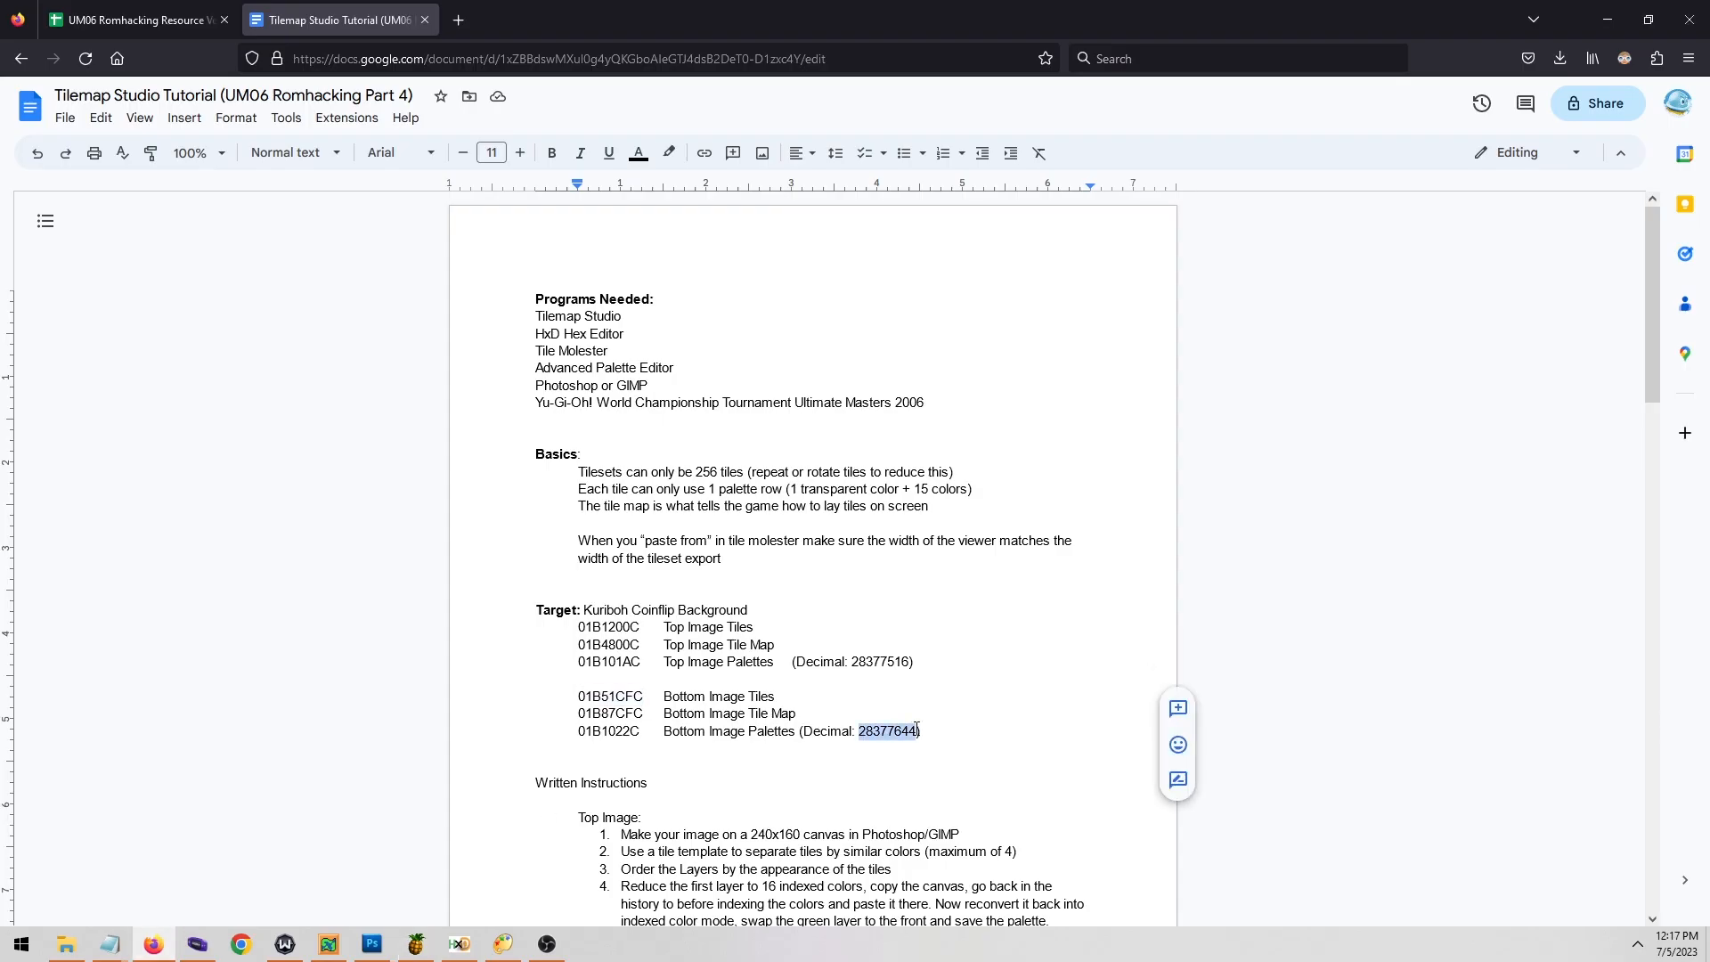
pyautogui.click(416, 944)
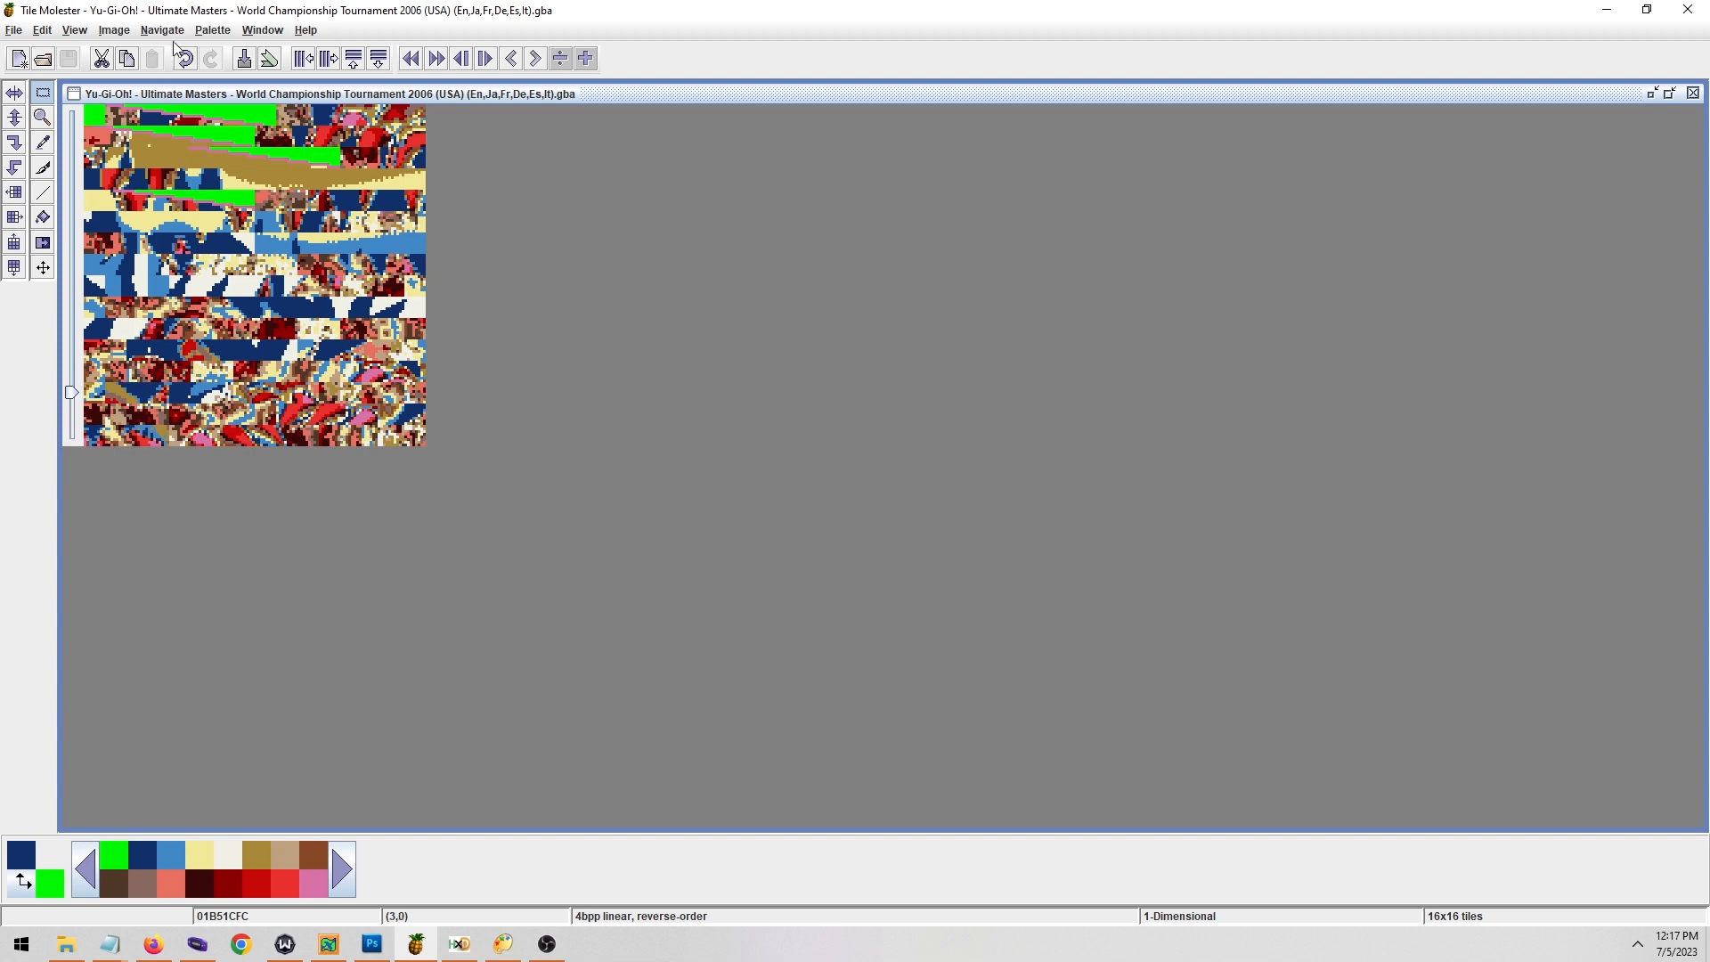
pyautogui.click(213, 31)
pyautogui.moveTo(256, 161)
pyautogui.click(340, 149)
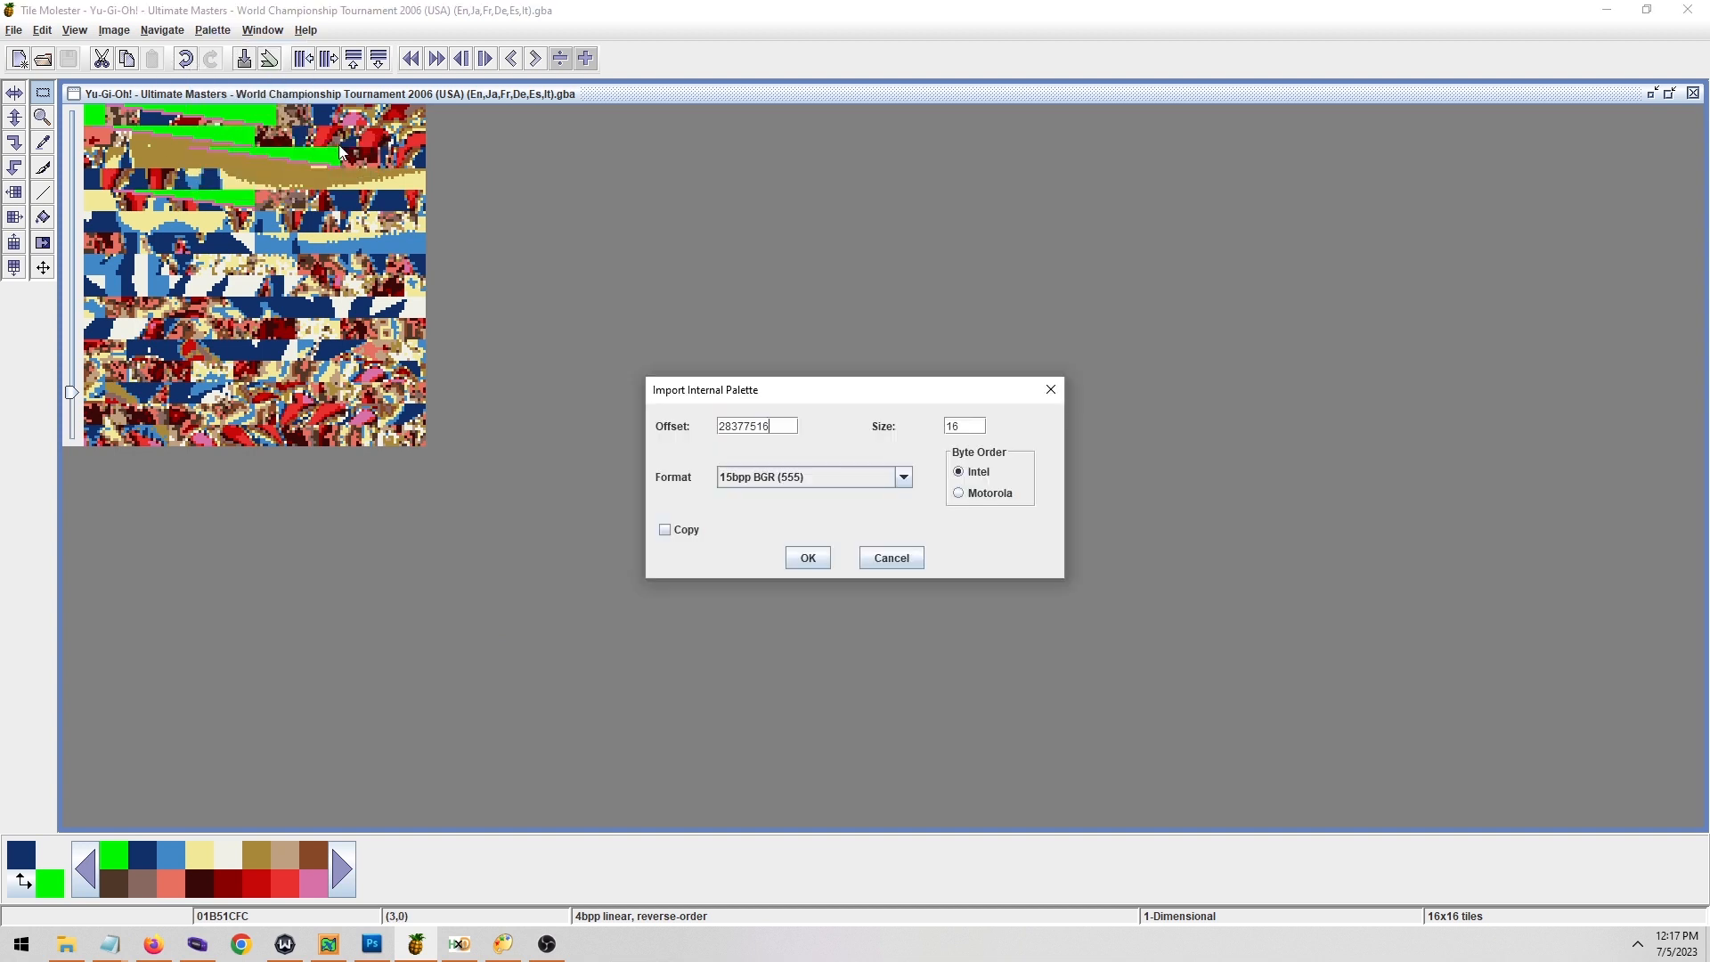
pyautogui.click(804, 559)
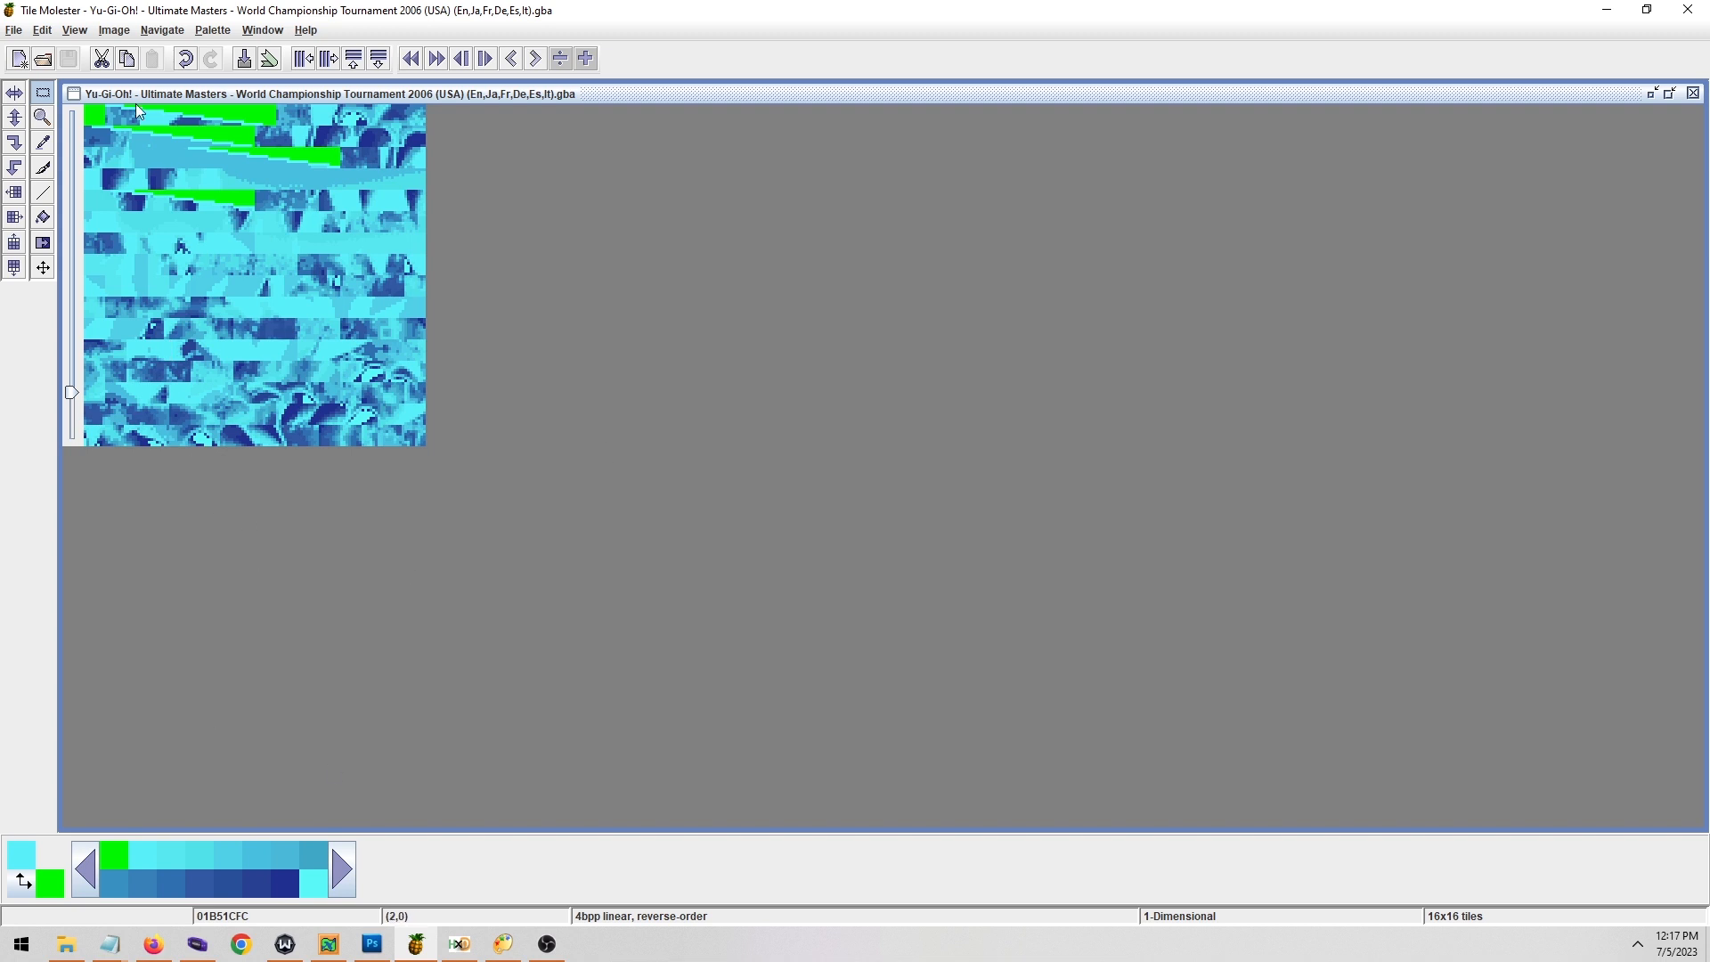
# Paste the background tileset from BackgroundRender.png over the tiles at 01B51CFC and save the ROM.
pyautogui.click(42, 33)
pyautogui.click(80, 212)
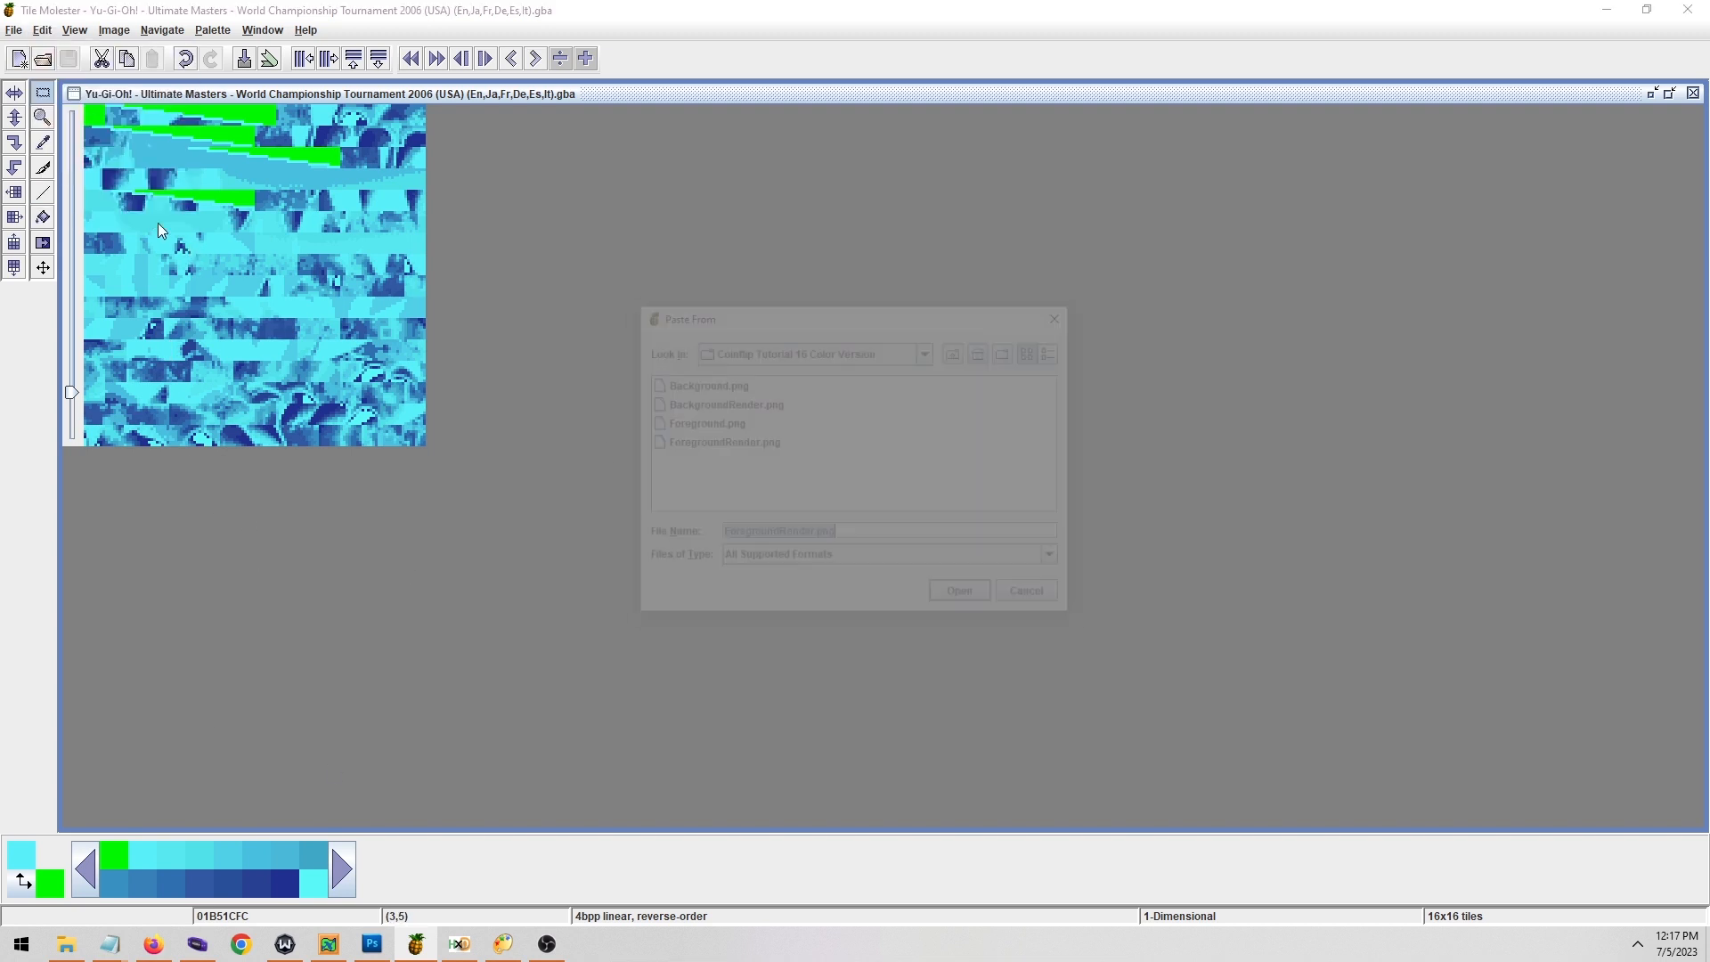
pyautogui.click(724, 405)
pyautogui.doubleClick(725, 410)
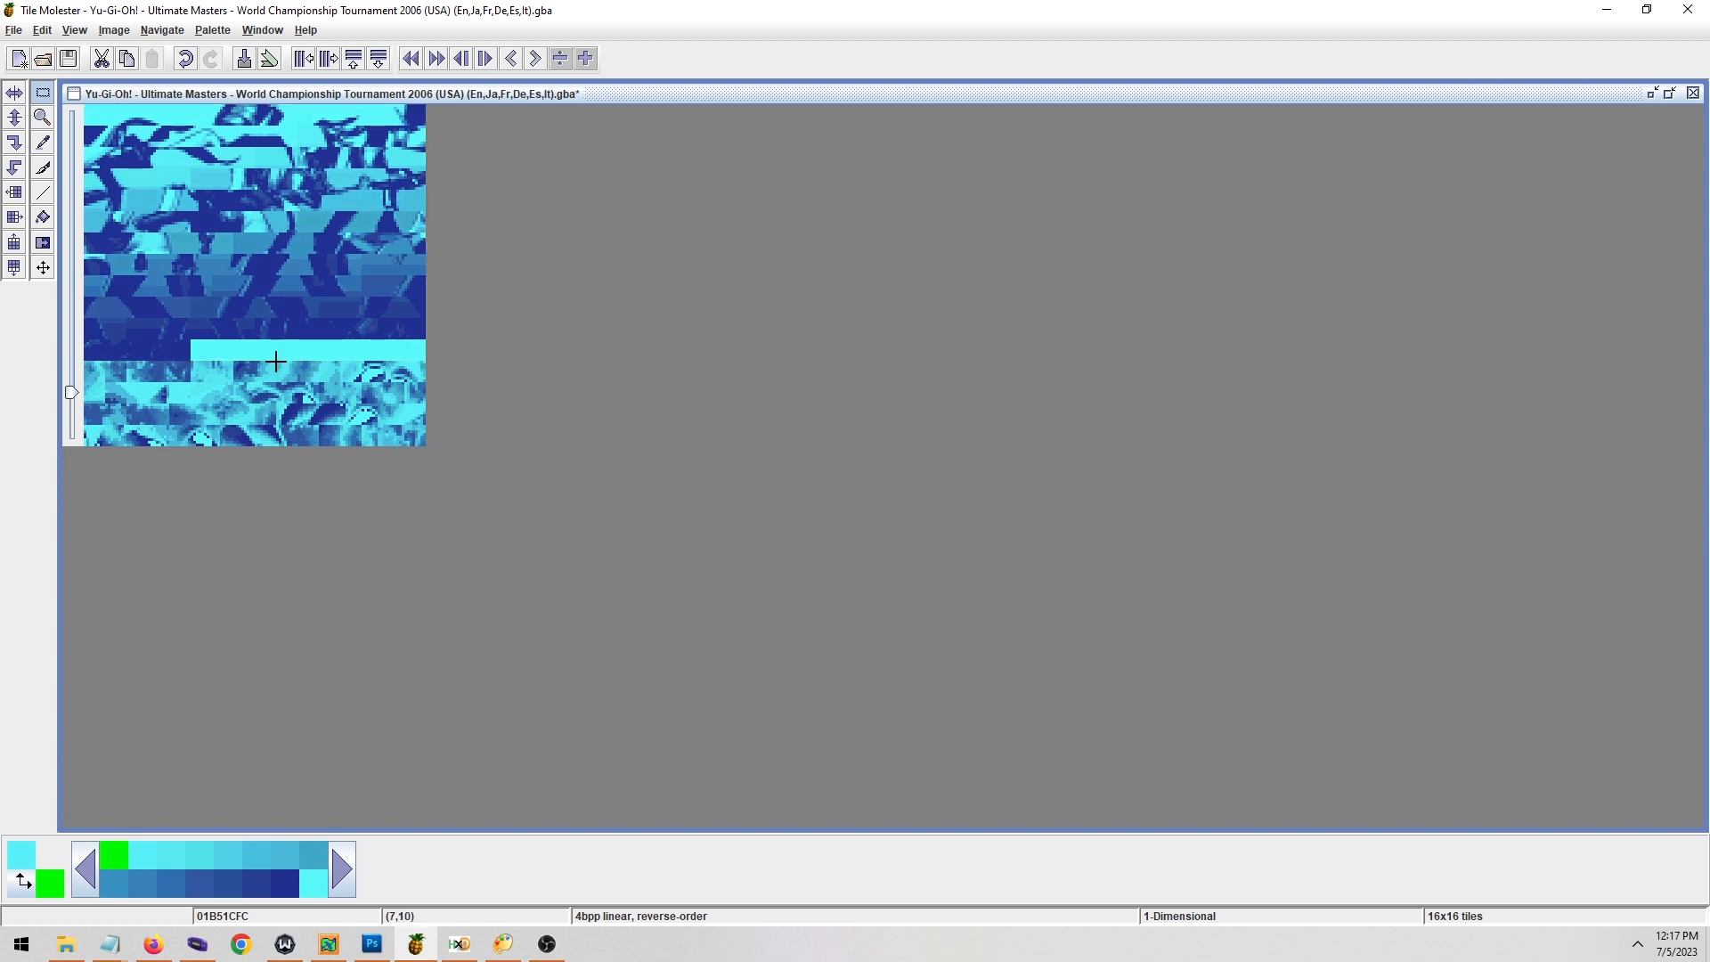
pyautogui.hotkey('ctrl', 's')
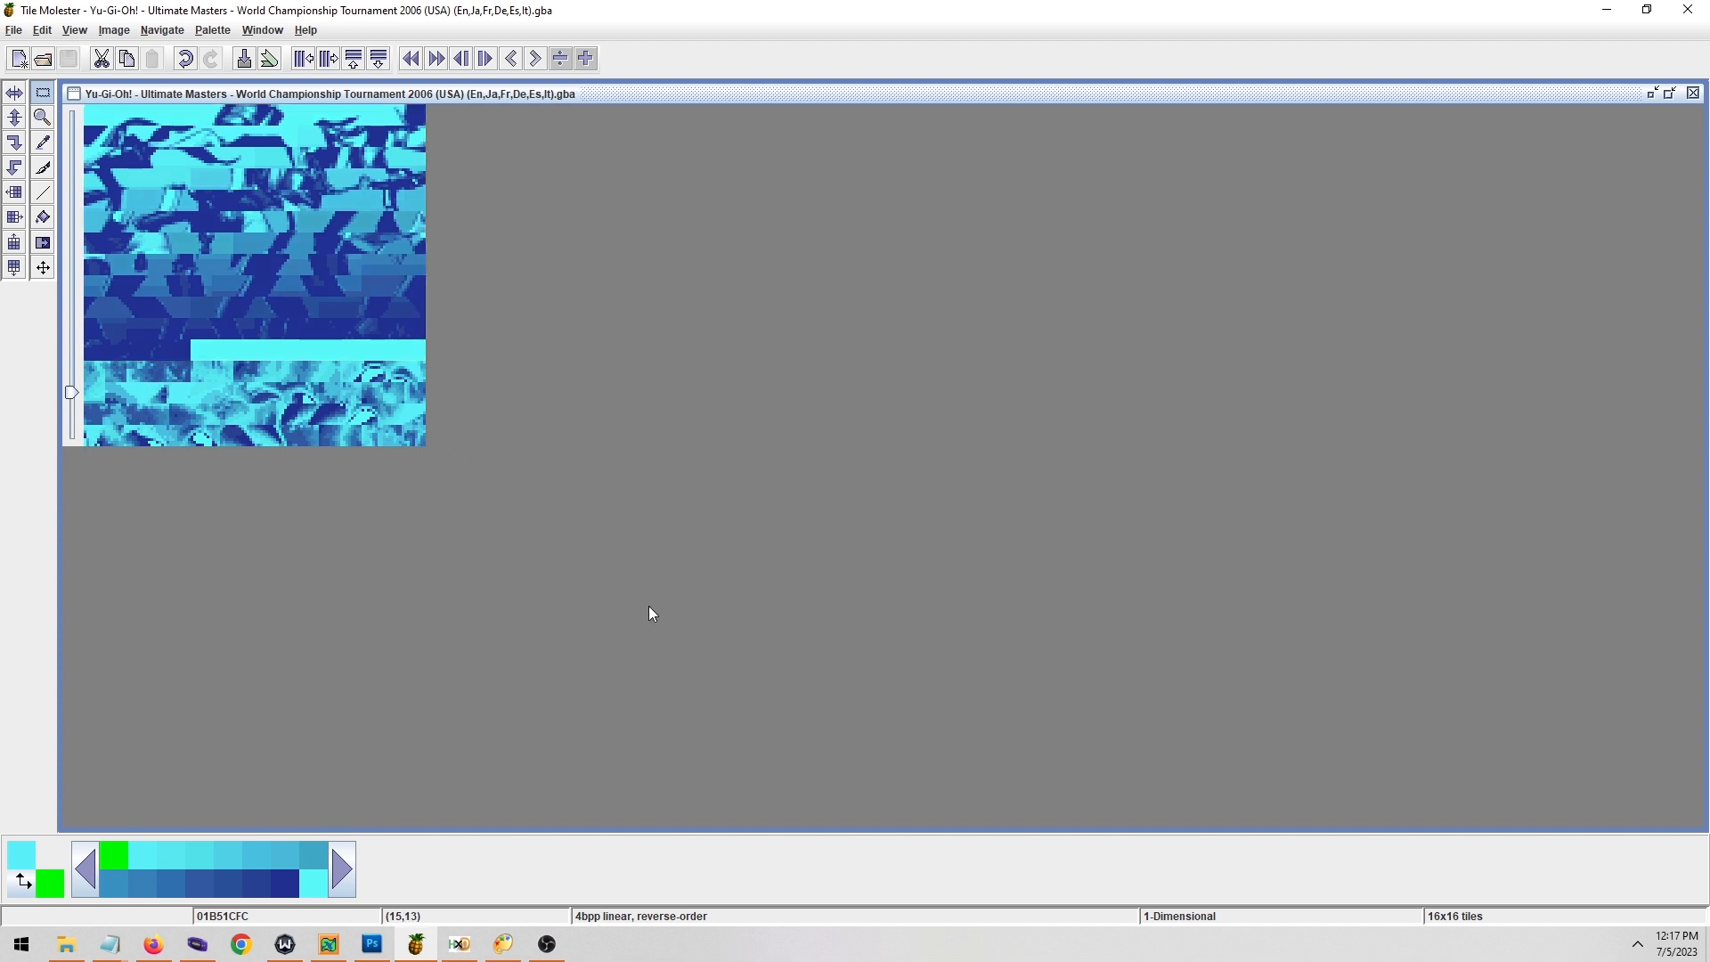
# Load the edited Yu-Gi-Oh! Ultimate Masters ROM from the Coinflip Tutorial 16 Color Version folder into mGBA.
pyautogui.click(197, 945)
pyautogui.click(66, 944)
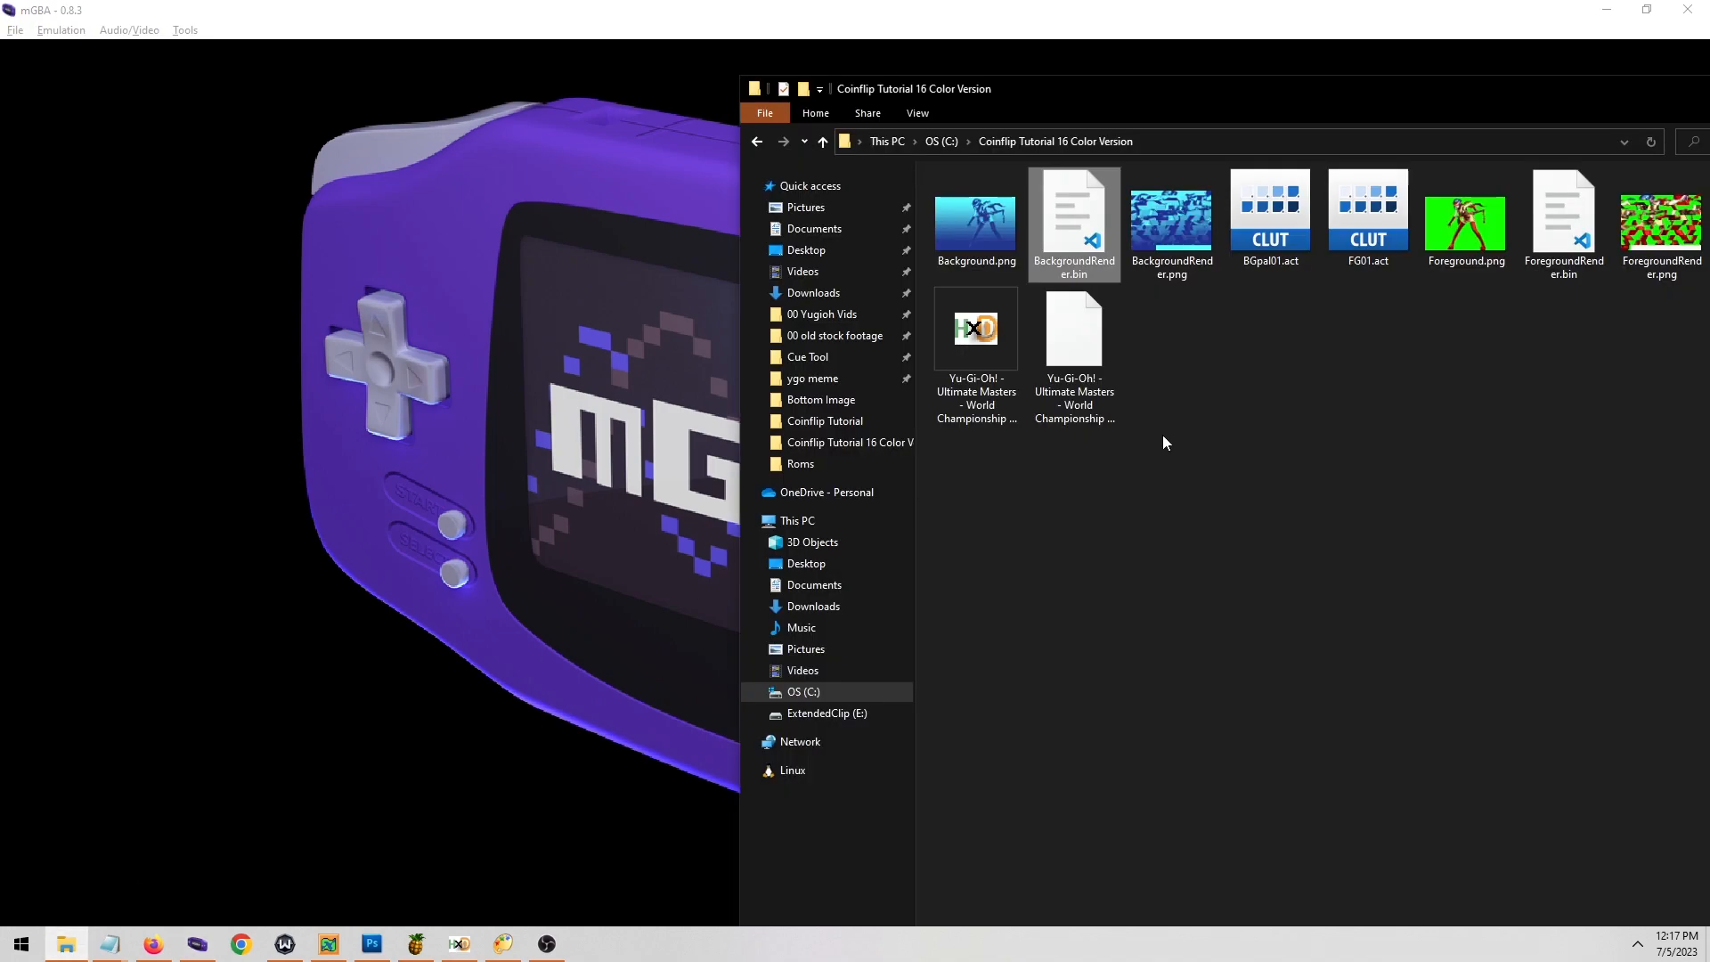
pyautogui.moveTo(978, 354); pyautogui.dragTo(424, 427)
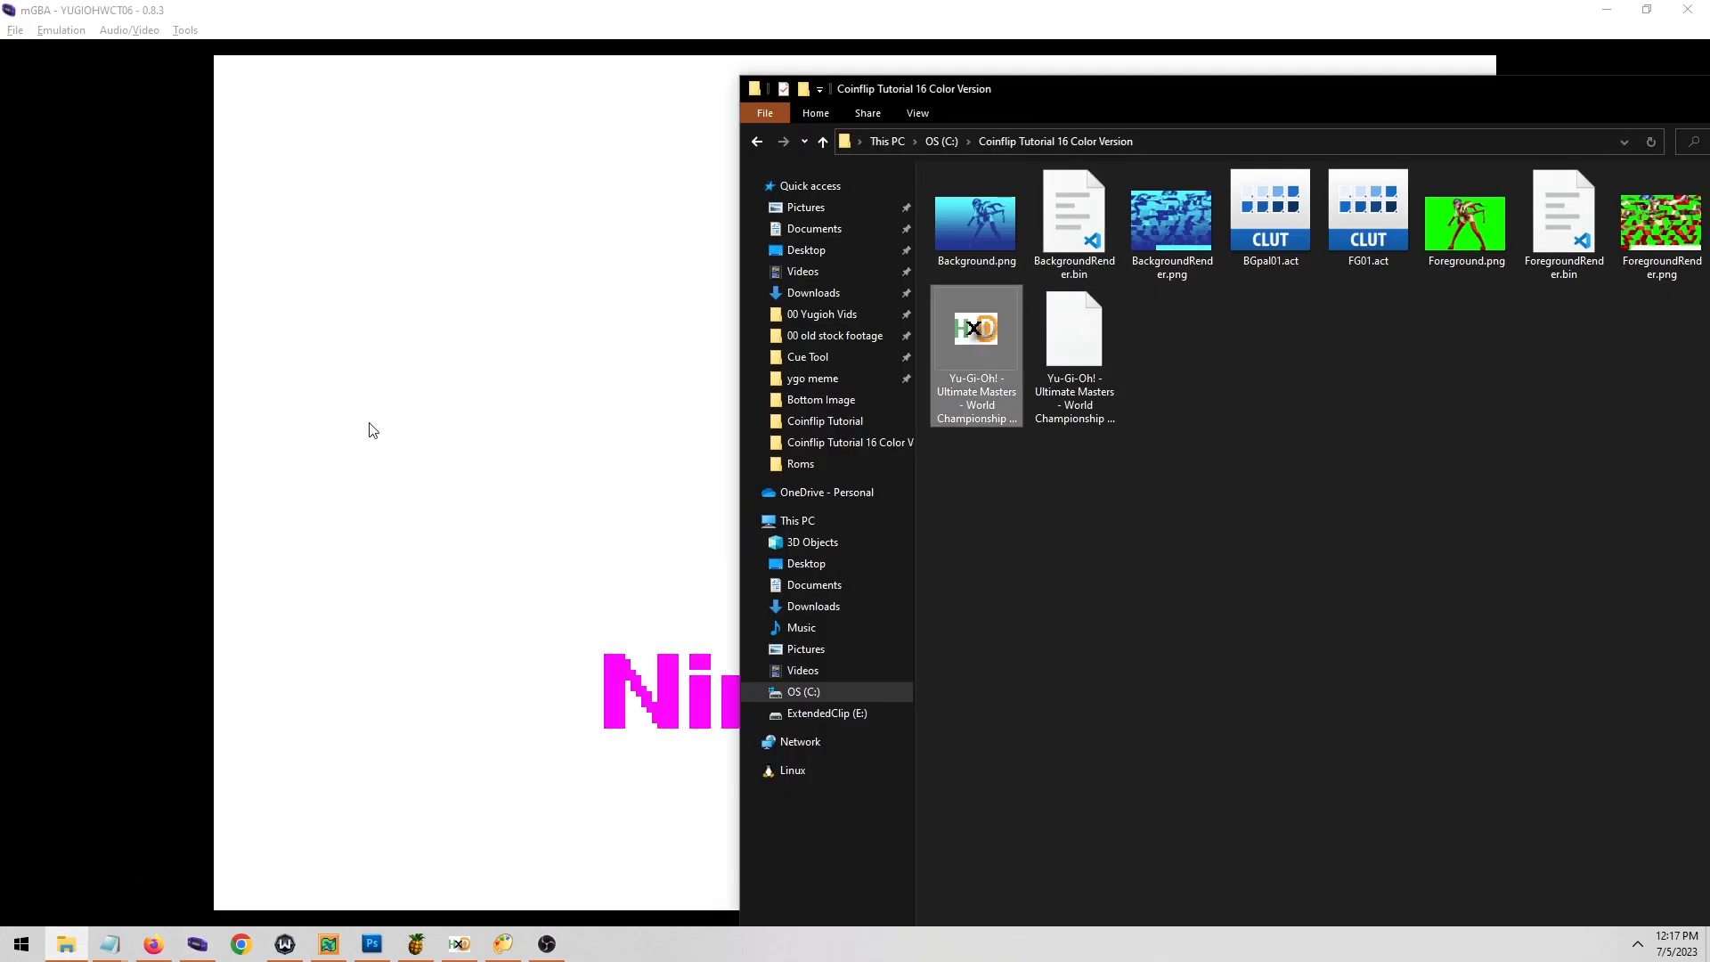
# Fast-forward through the game's intro and menus and start a duel against Kuriboh to reach the Coin Toss Selection screen.
pyautogui.press('Tab')
pyautogui.press('x')
pyautogui.press('Right')
pyautogui.press('x')
pyautogui.press('Return')
pyautogui.press('x')
pyautogui.press('x')
pyautogui.press('Down')
pyautogui.press('x')
pyautogui.press('x')
pyautogui.press('x')
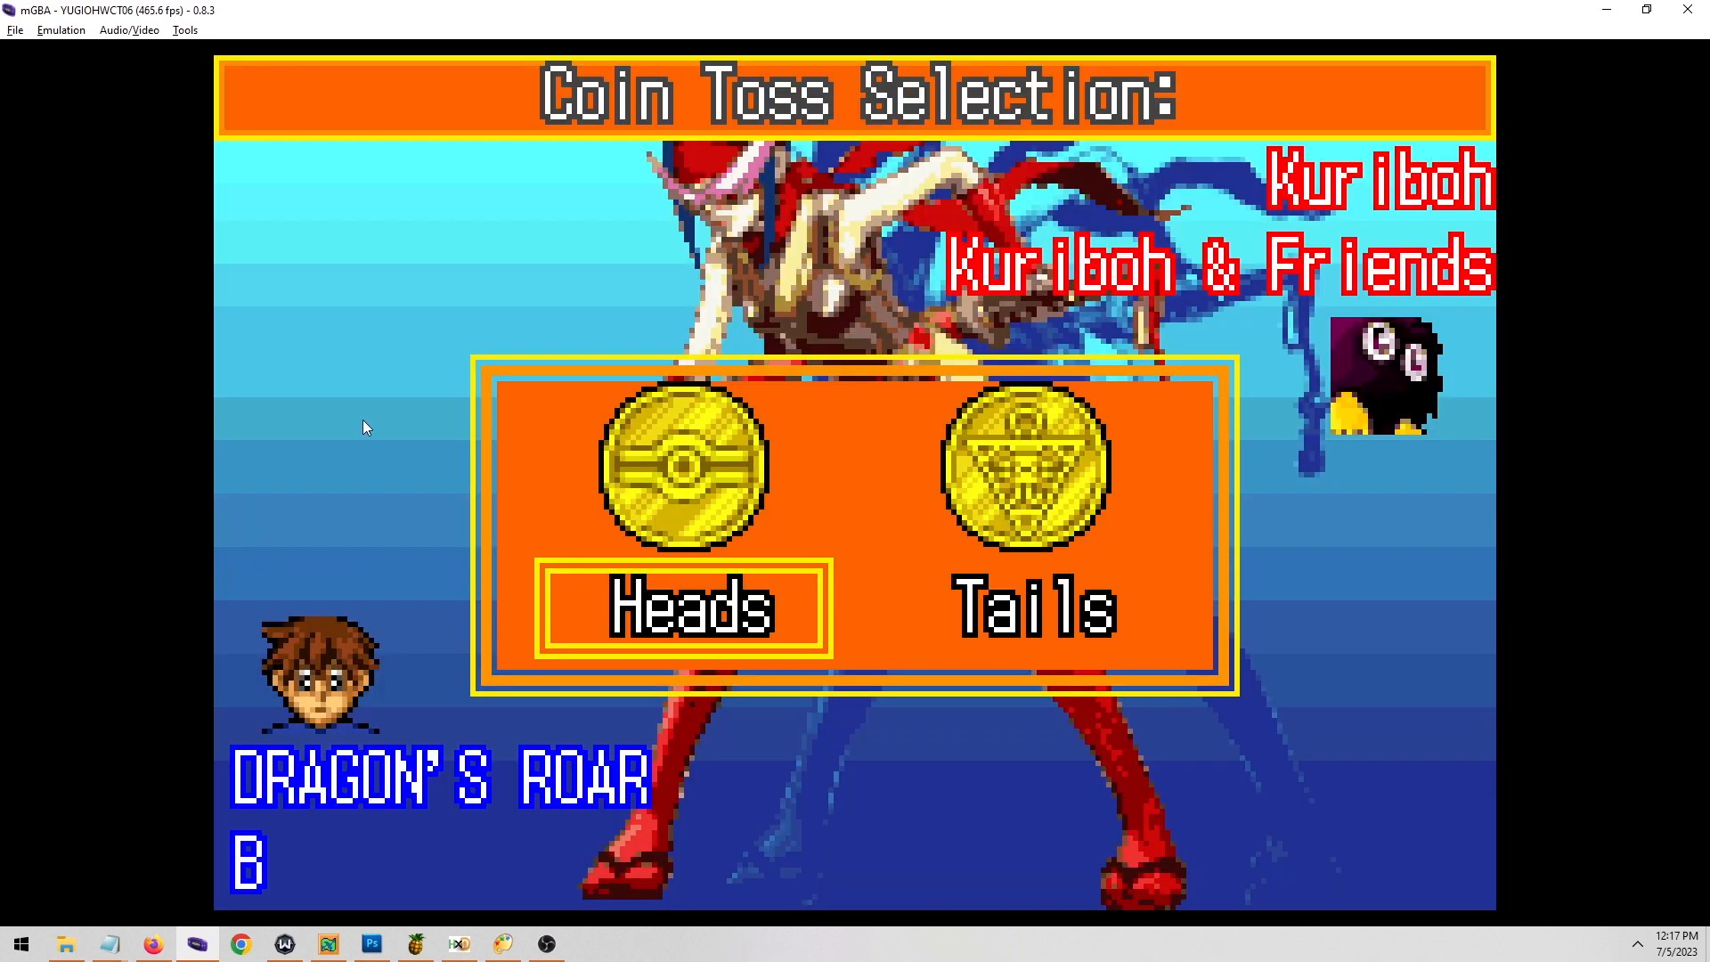
# Temporarily hide the sprite layer to inspect the new coin toss artwork, restore the layer and move the coin choice to Tails.
pyautogui.click(129, 29)
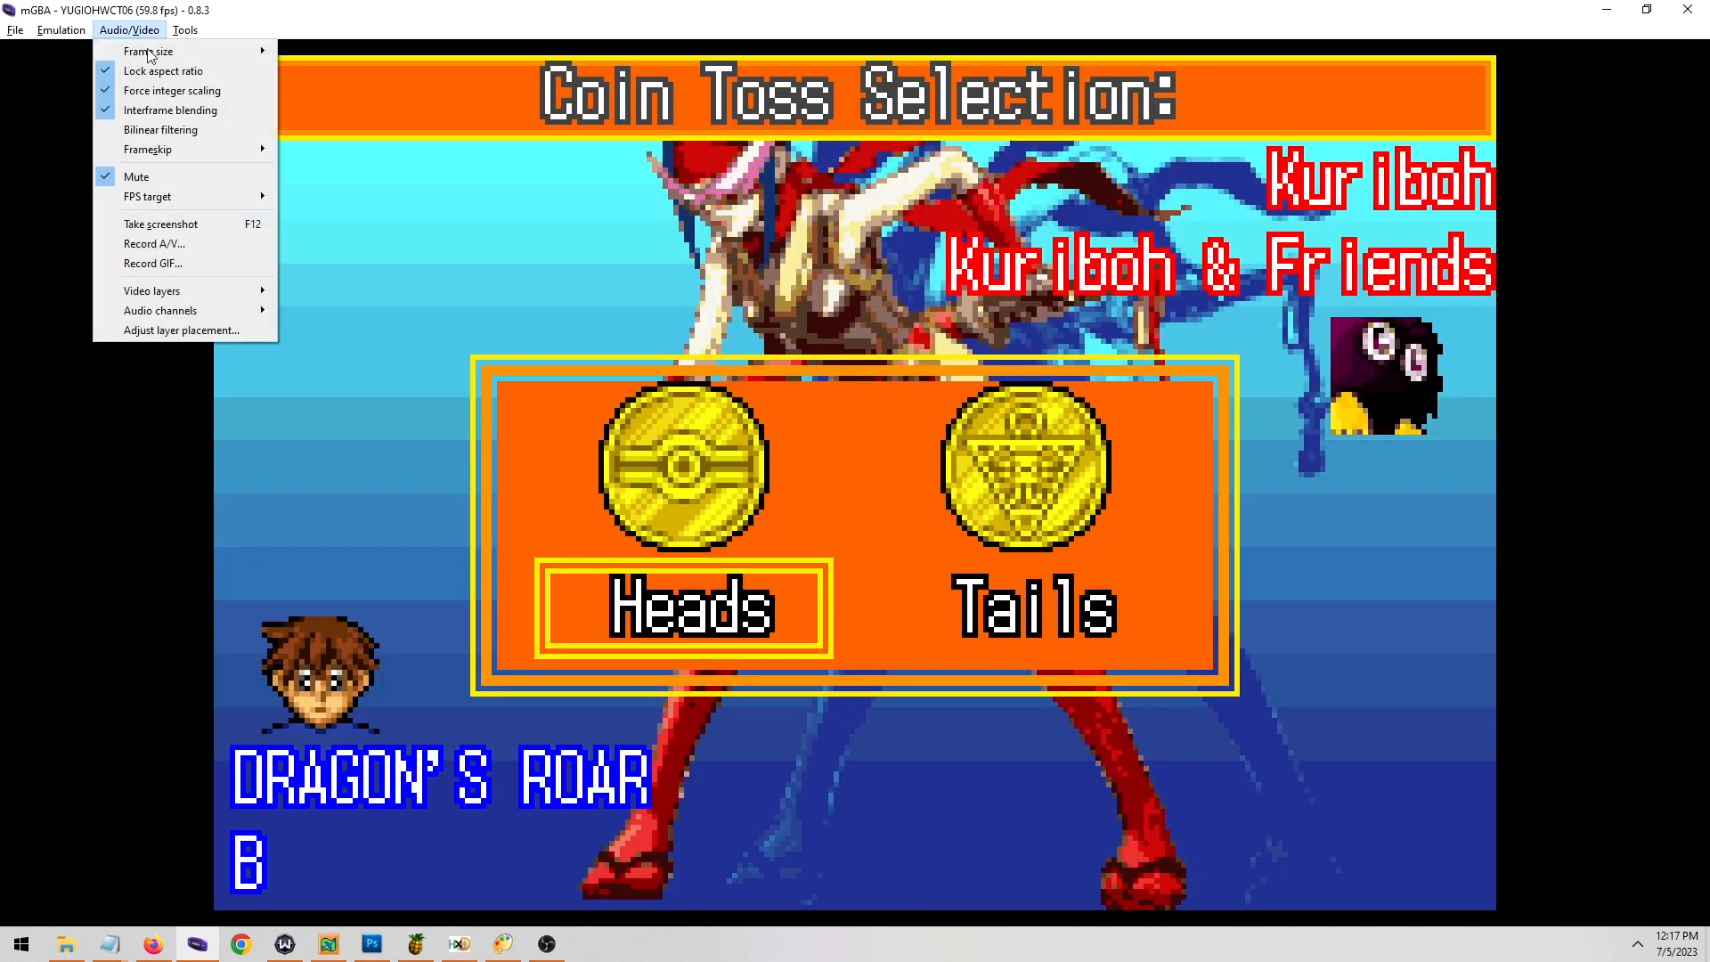
pyautogui.moveTo(211, 291)
pyautogui.click(303, 369)
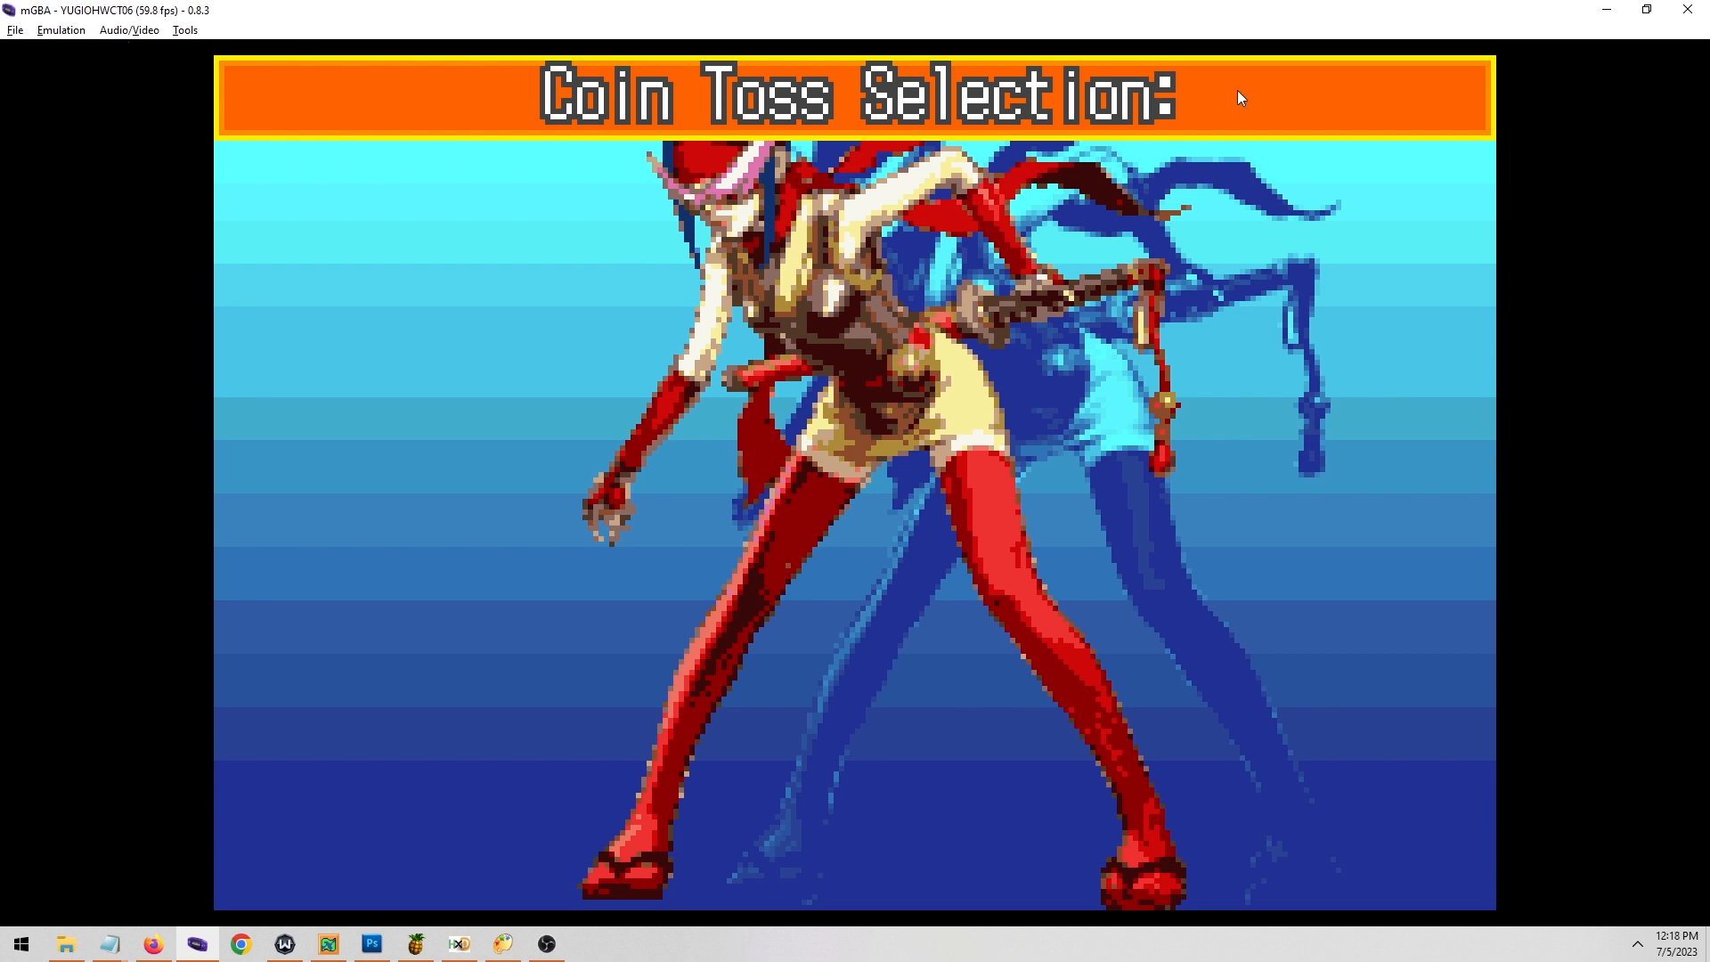
pyautogui.click(129, 30)
pyautogui.moveTo(200, 291)
pyautogui.click(329, 362)
pyautogui.press('Right')
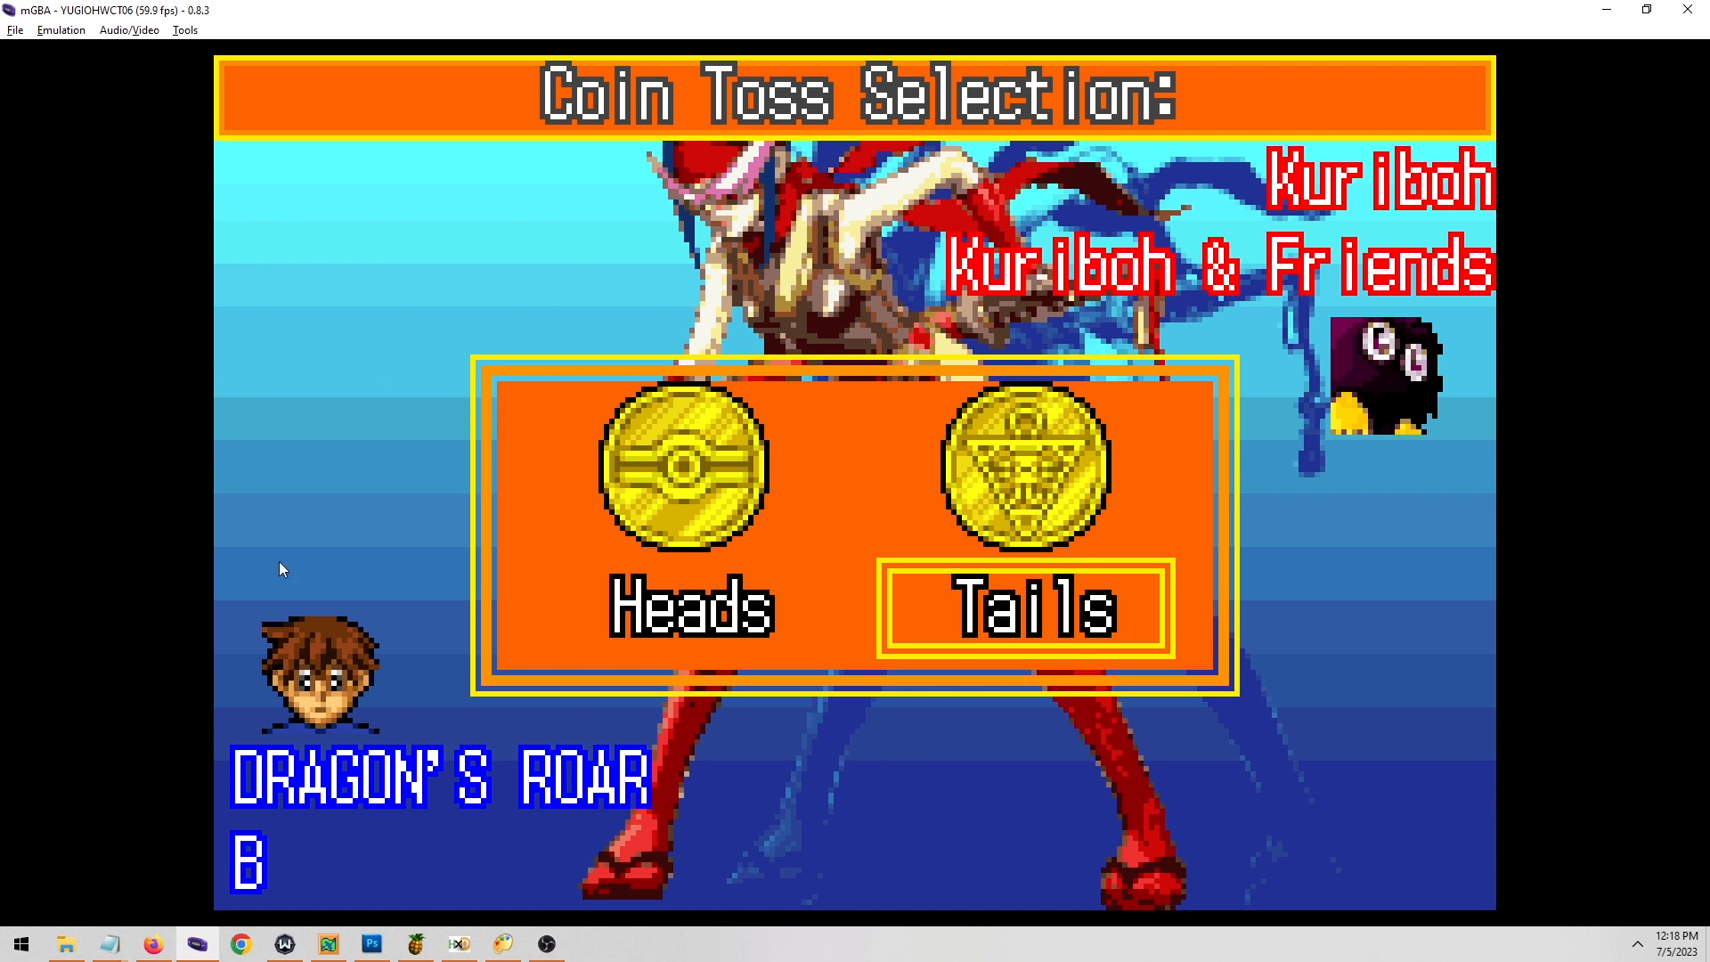
# Copy the Coinflip Coin & Box image offset 0194D71C from the romhacking spreadsheet and go to that offset in Tile Molester.
pyautogui.click(153, 944)
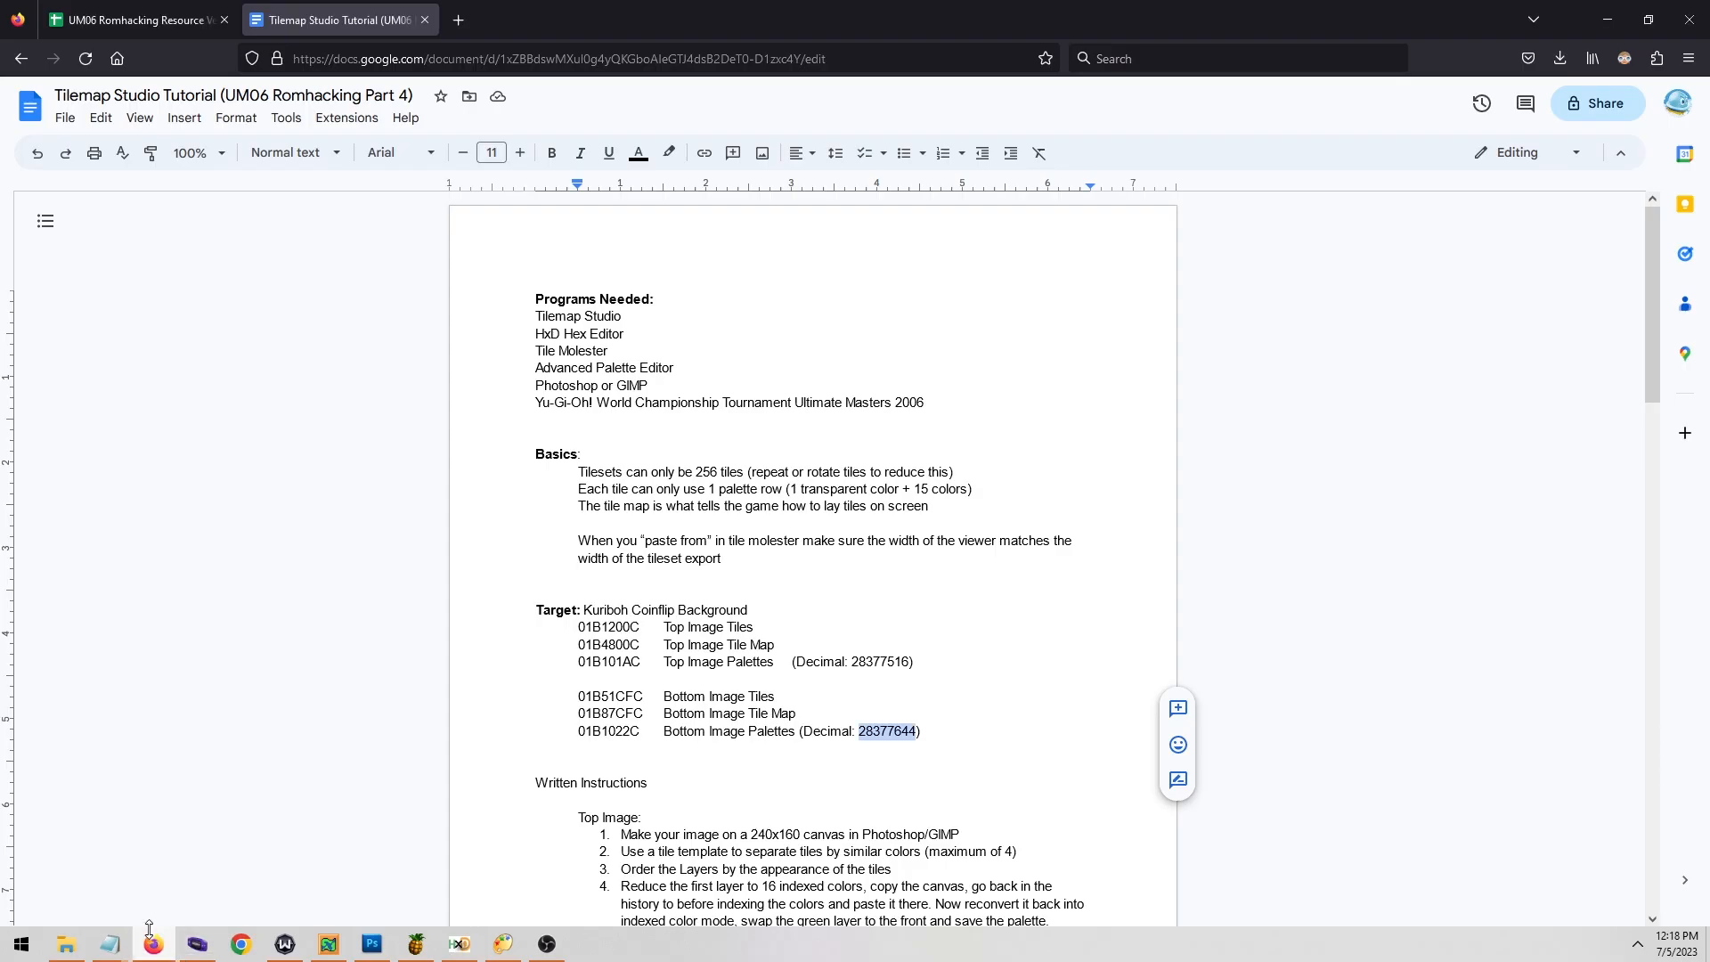
pyautogui.click(142, 20)
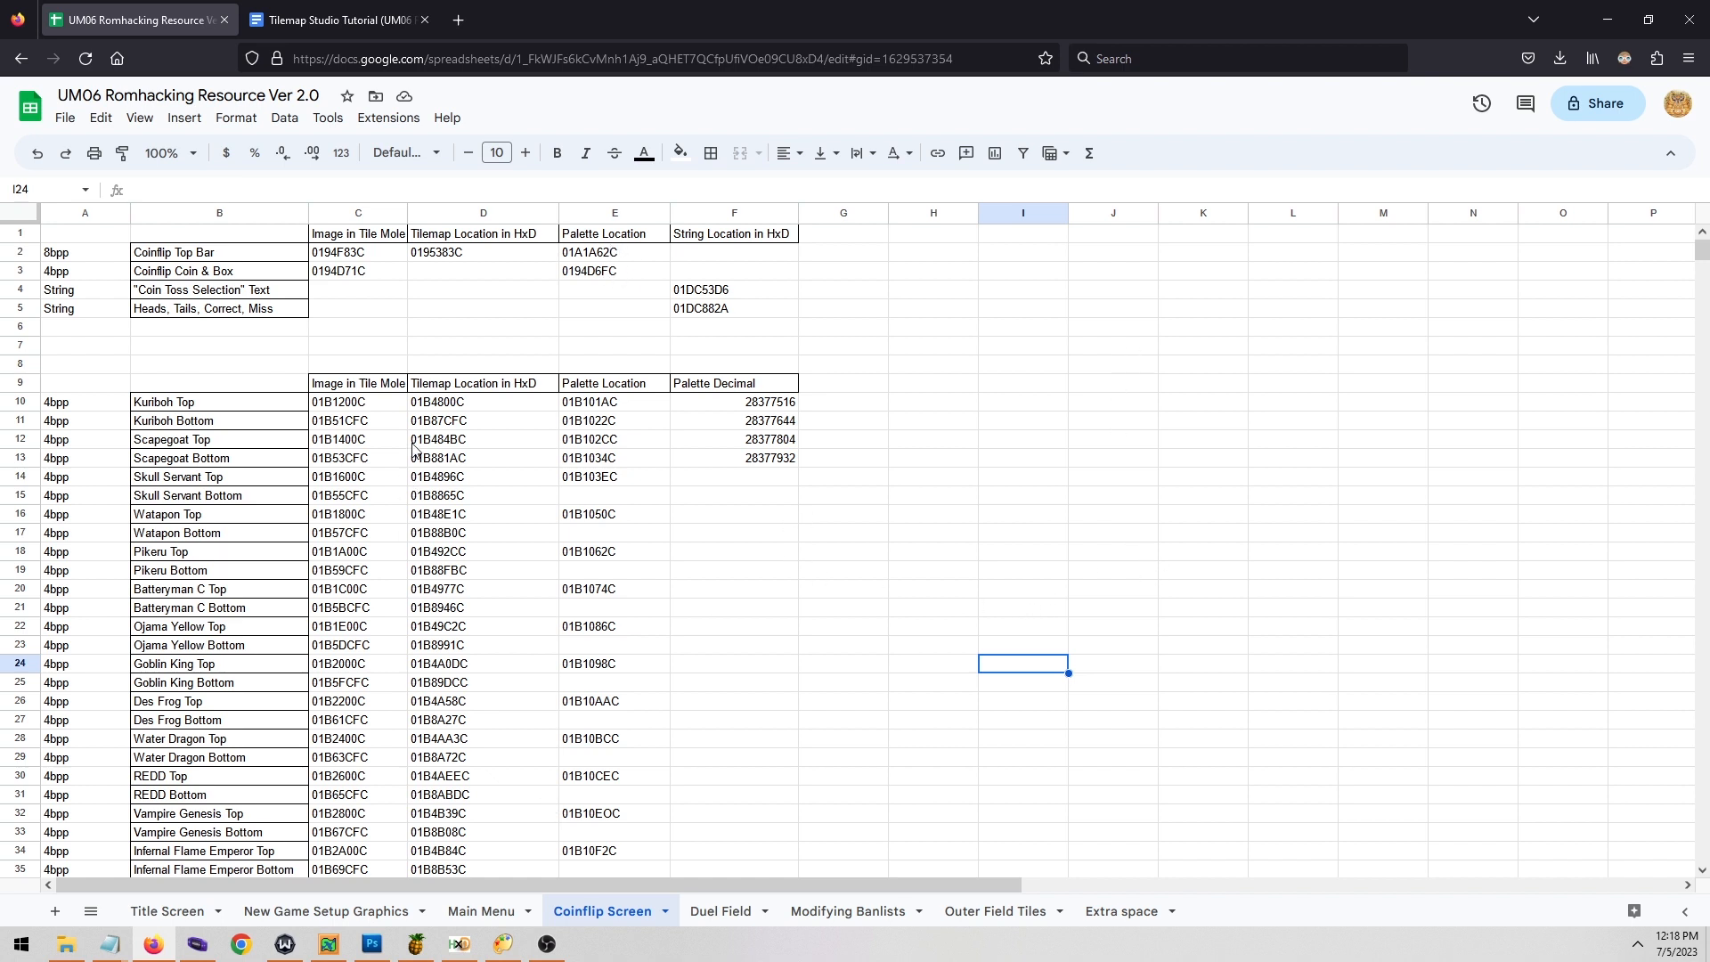
pyautogui.click(361, 275)
pyautogui.hotkey('ctrl', 'c')
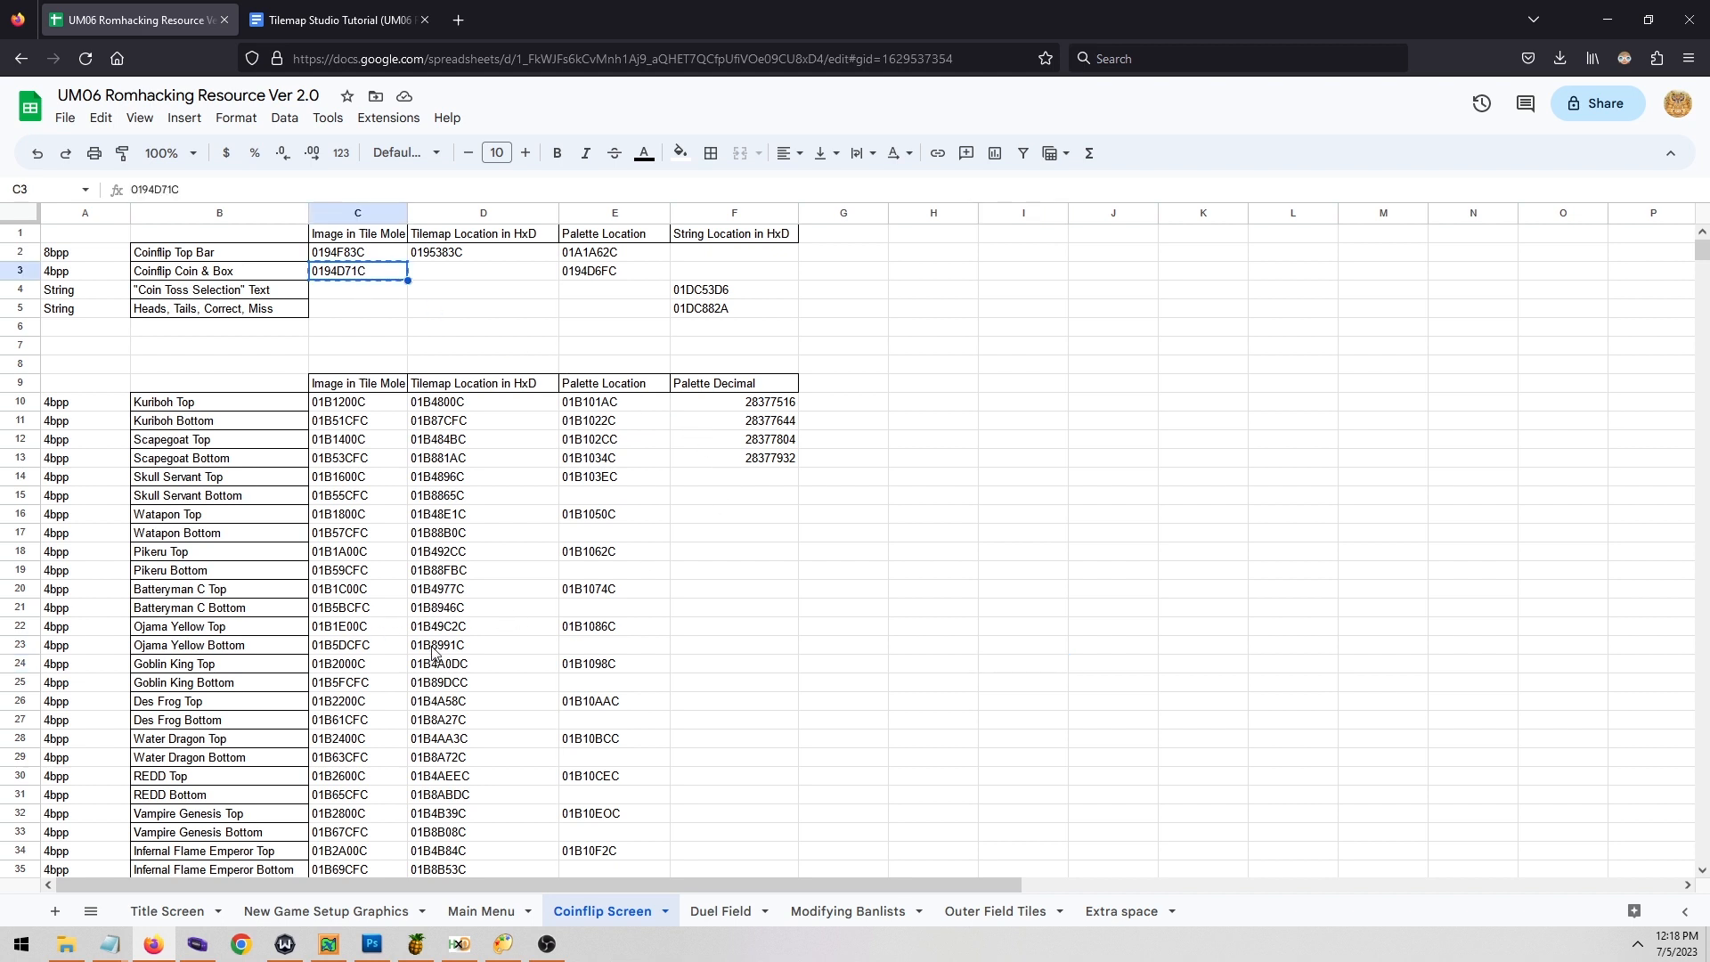
pyautogui.click(416, 944)
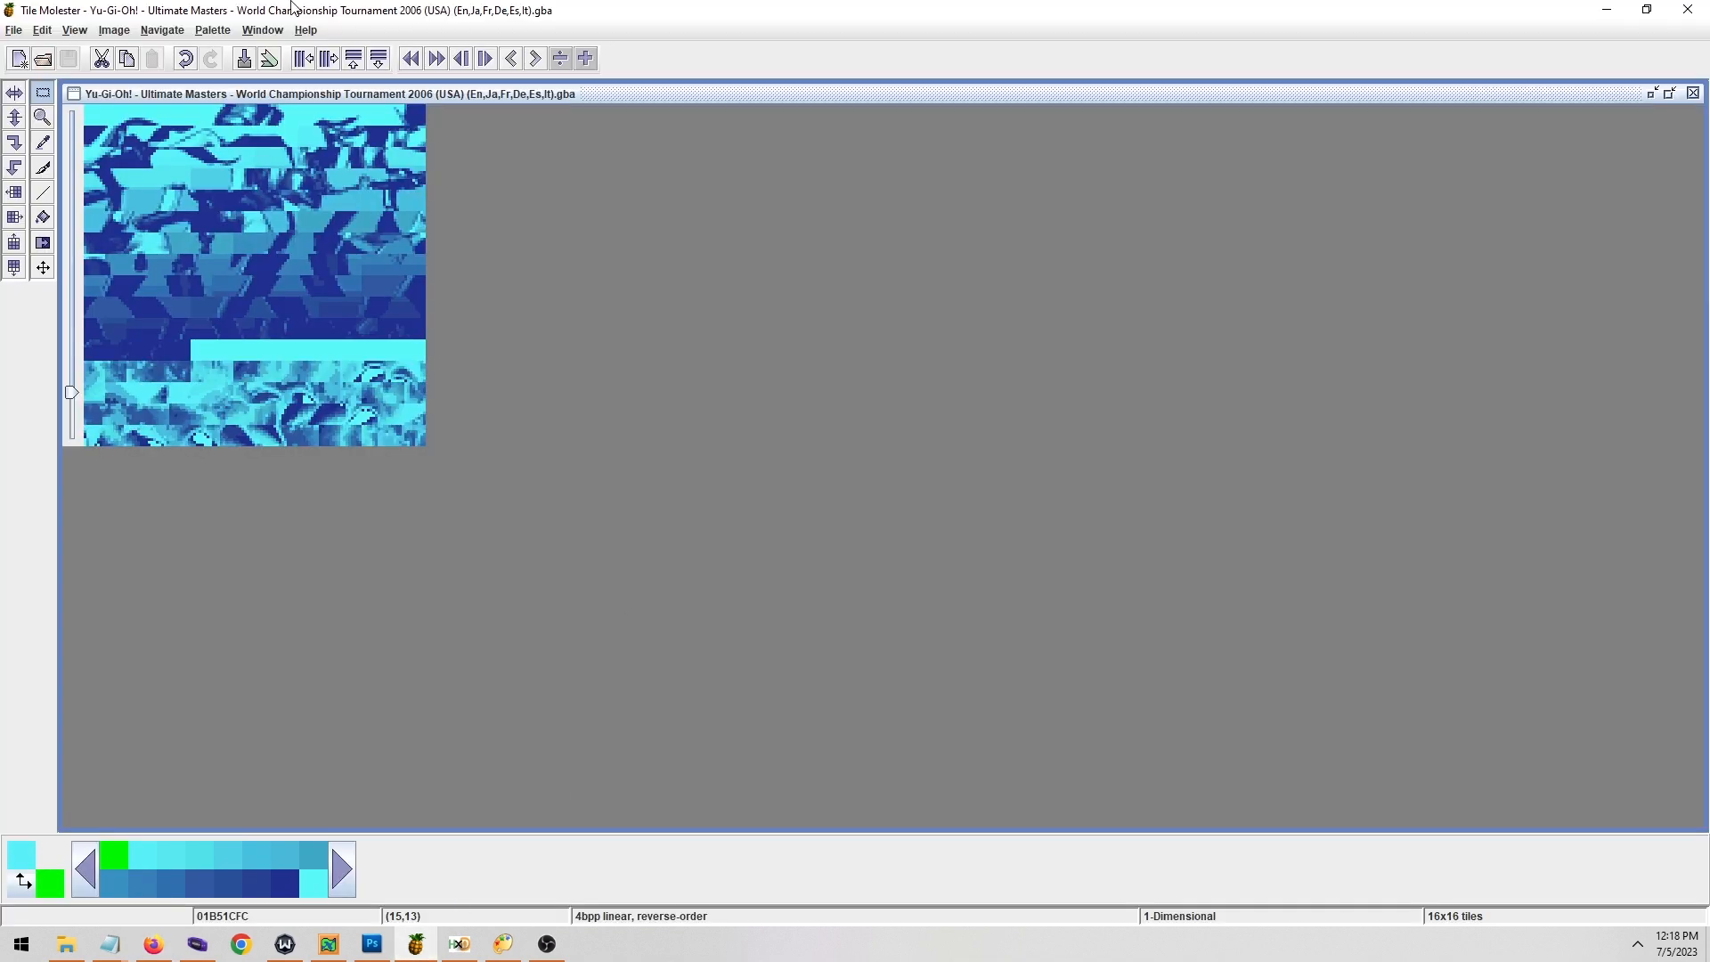
pyautogui.click(165, 31)
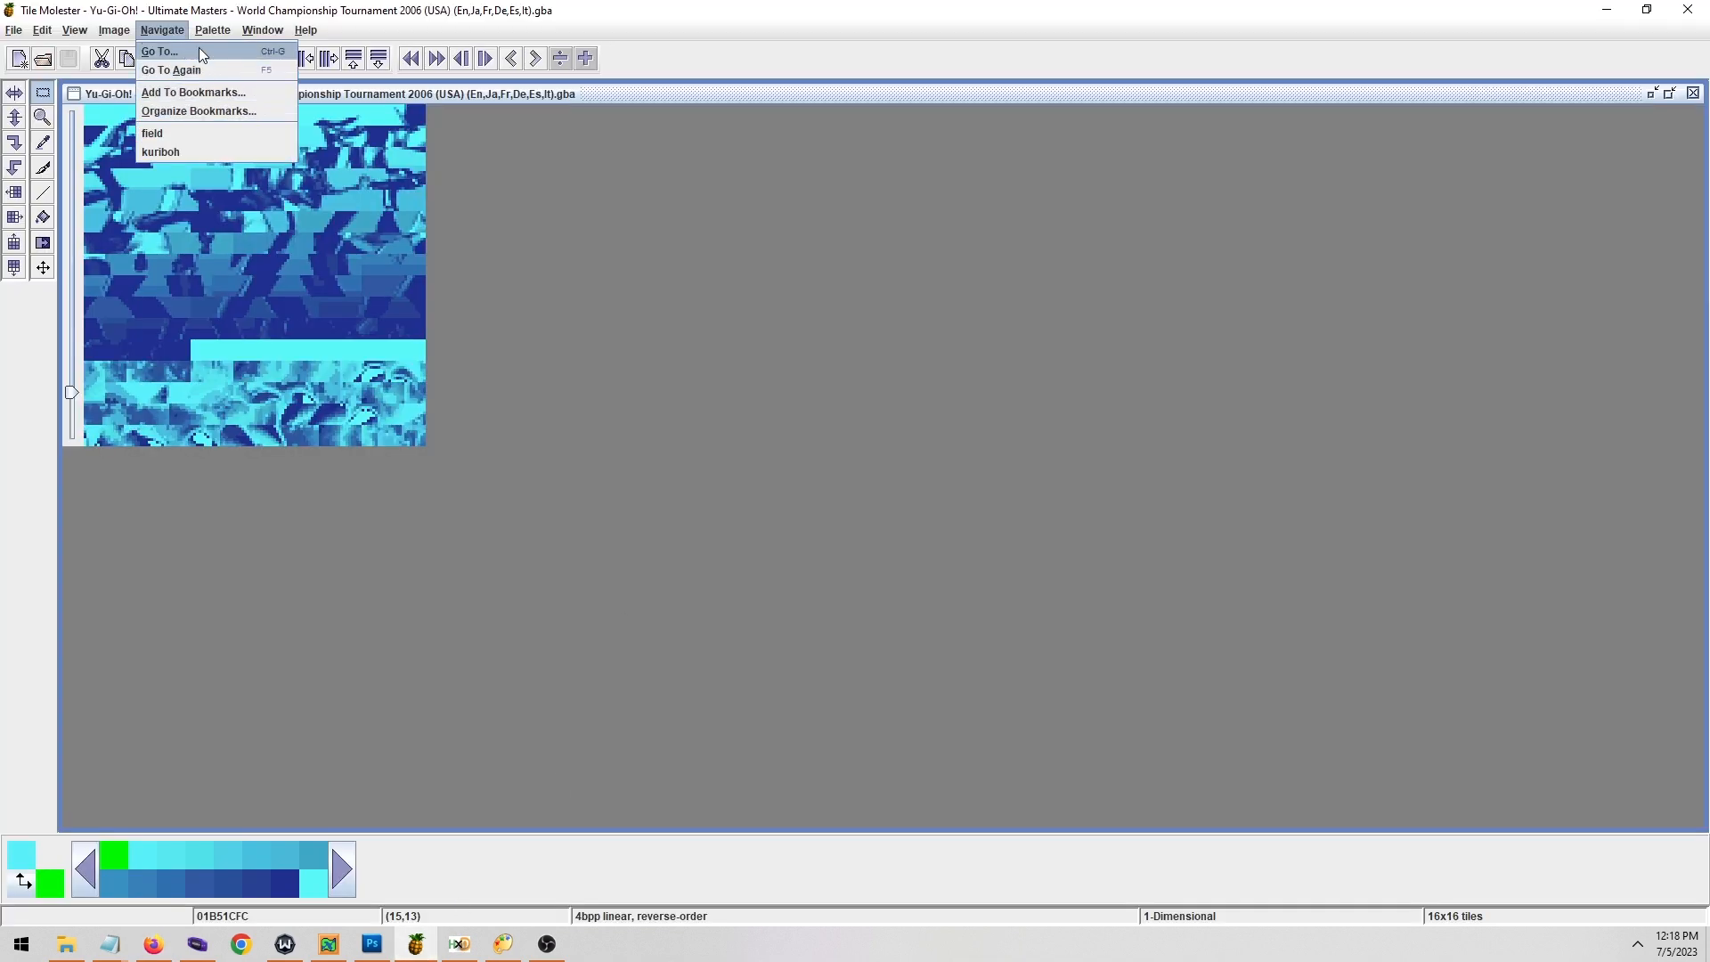
pyautogui.click(200, 55)
pyautogui.hotkey('ctrl', 'v')
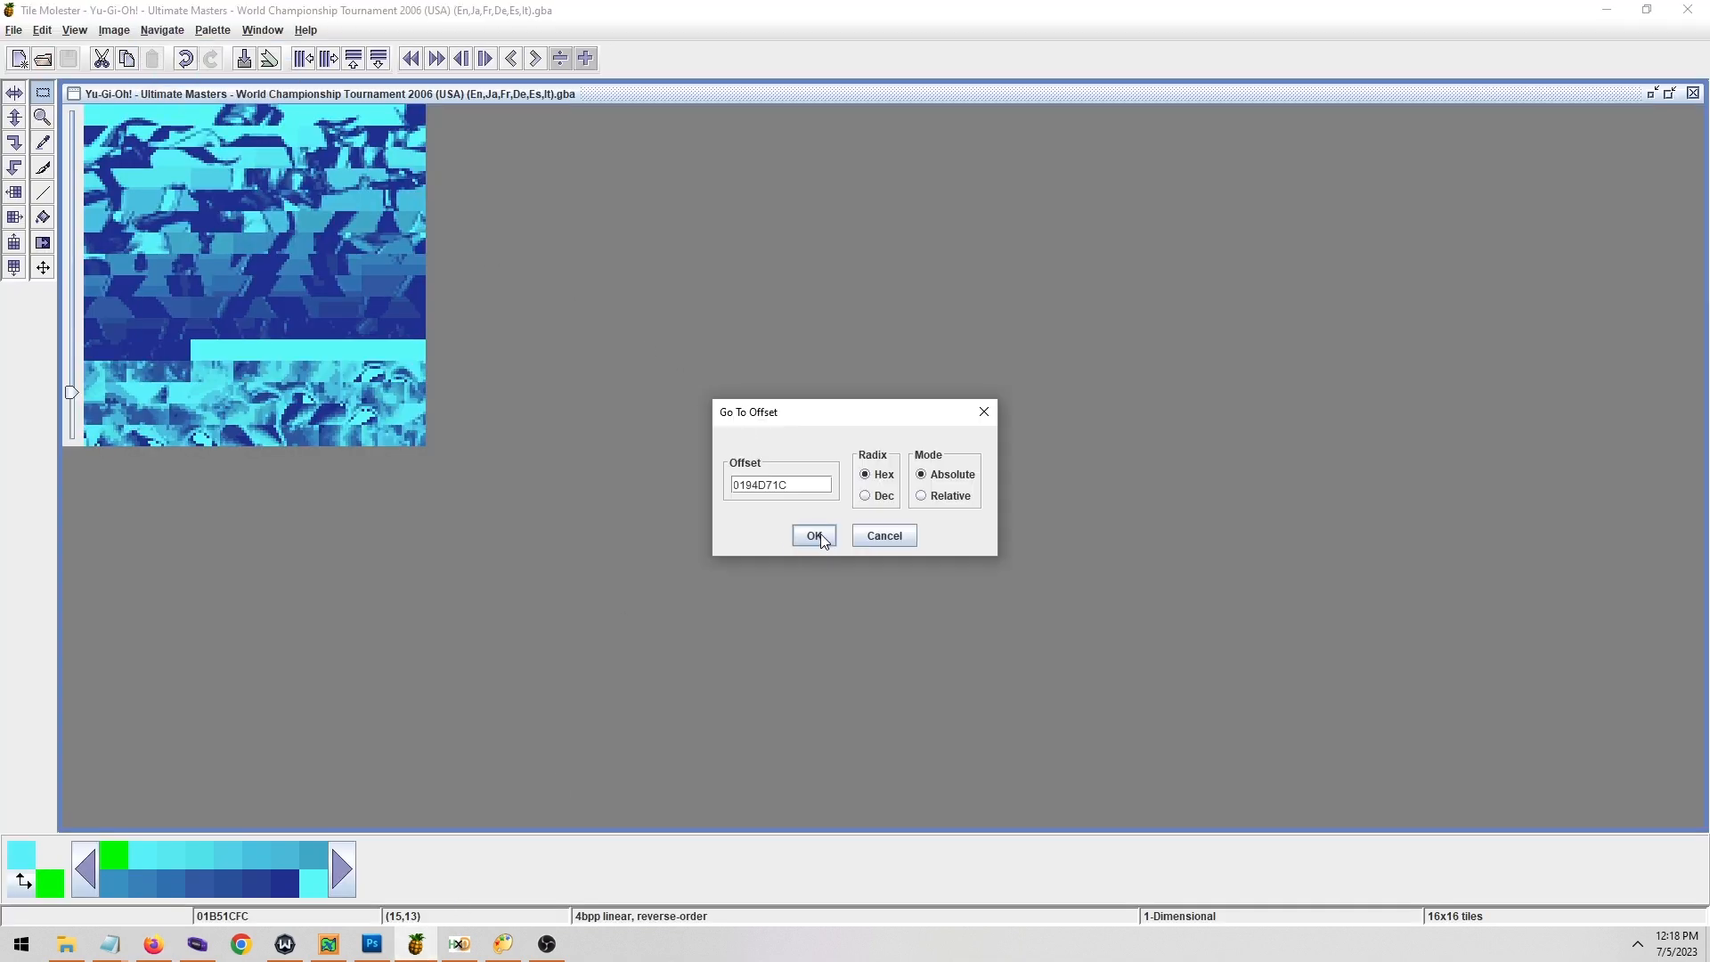
pyautogui.click(814, 535)
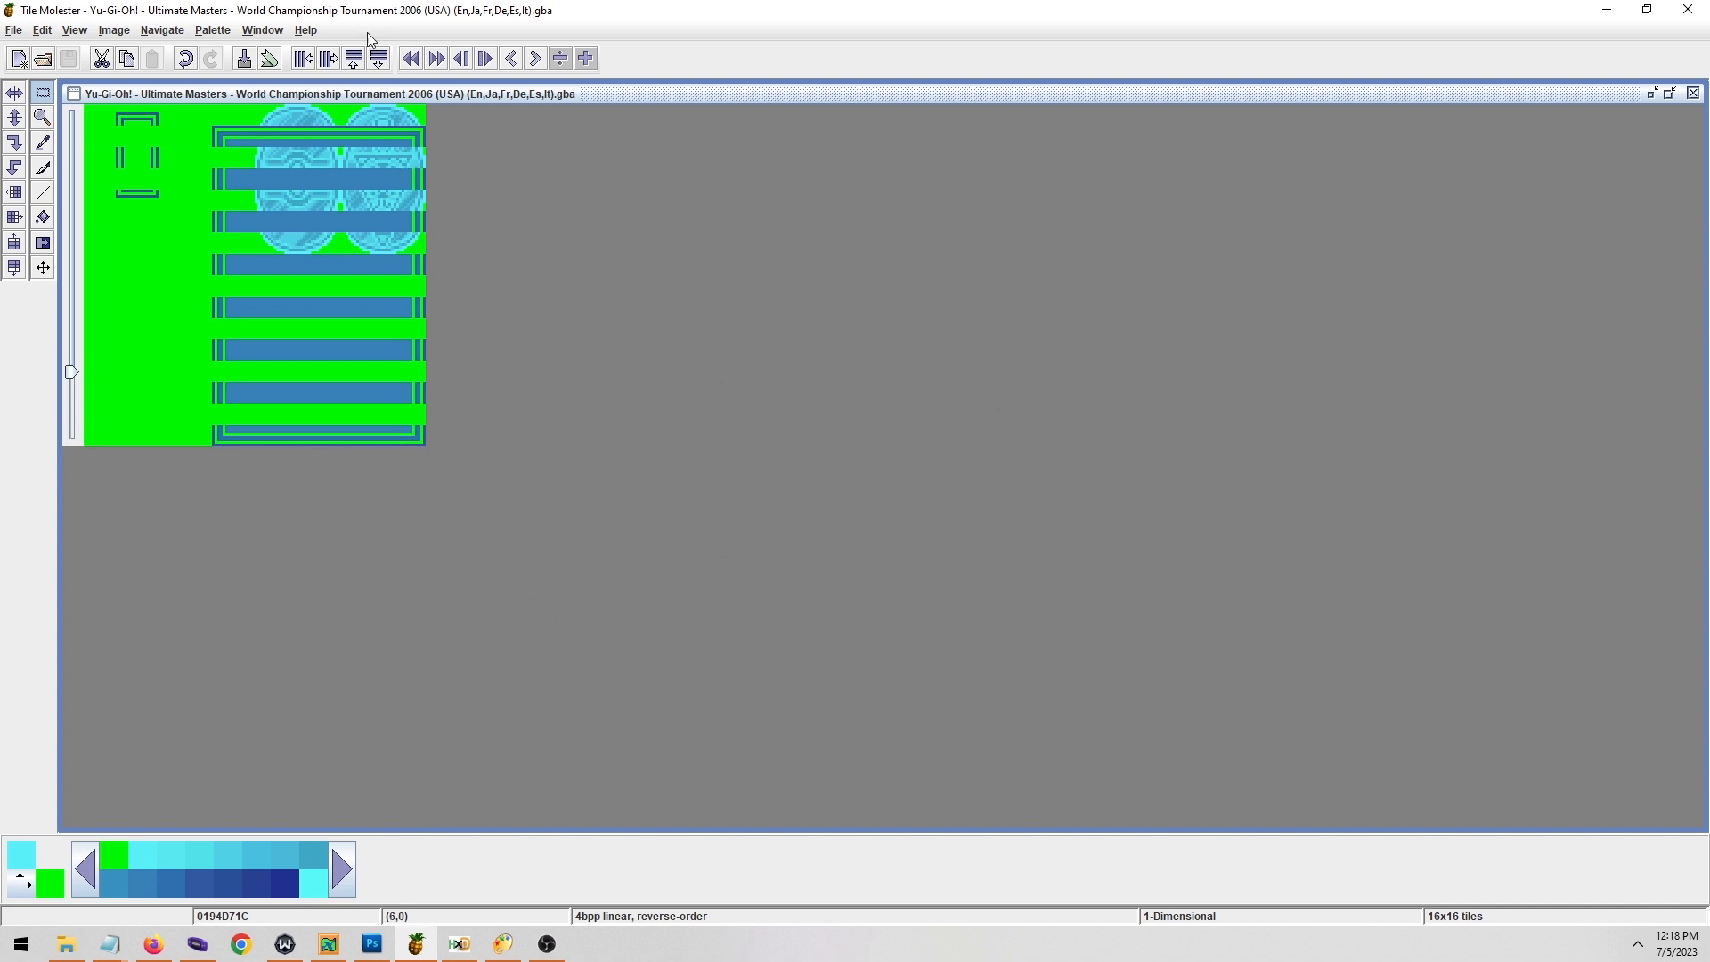
# Widen the Tile Molester canvas to 32 tile columns so the coin and box graphics line up.
pyautogui.click(336, 64)
pyautogui.click(336, 63)
pyautogui.click(336, 63)
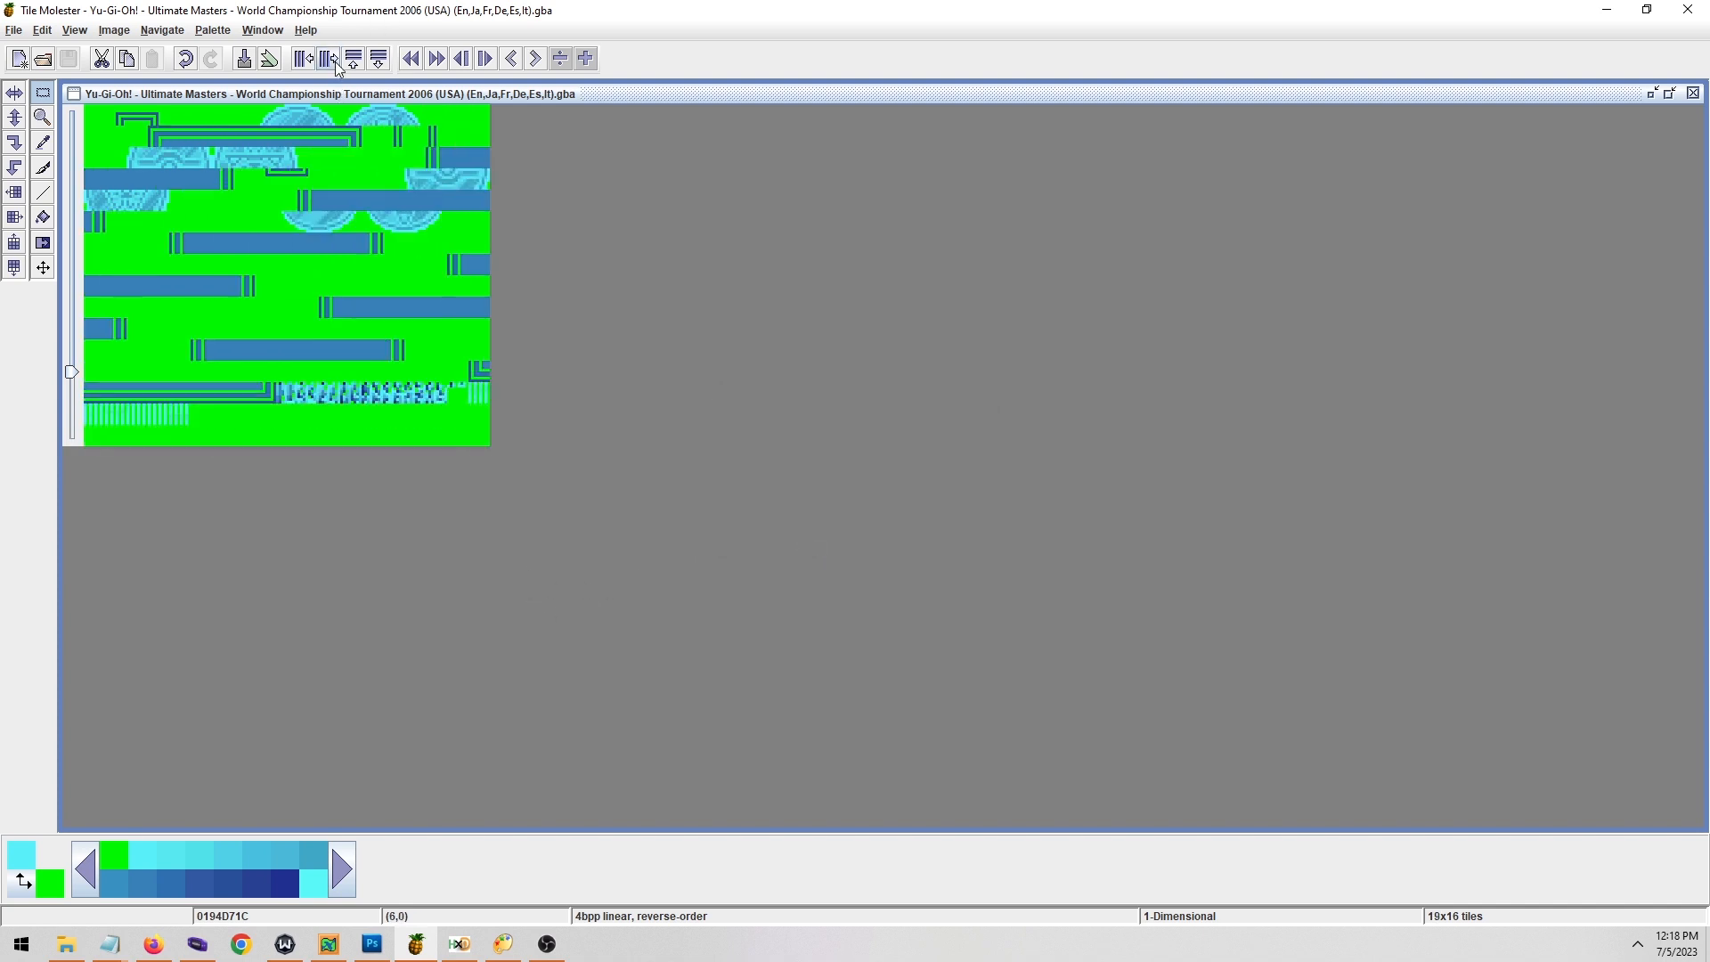
pyautogui.click(336, 63)
pyautogui.click(336, 63)
pyautogui.click(336, 63)
pyautogui.click(336, 63)
pyautogui.click(336, 63)
pyautogui.click(336, 63)
pyautogui.click(336, 63)
pyautogui.click(336, 63)
pyautogui.click(335, 64)
pyautogui.click(336, 64)
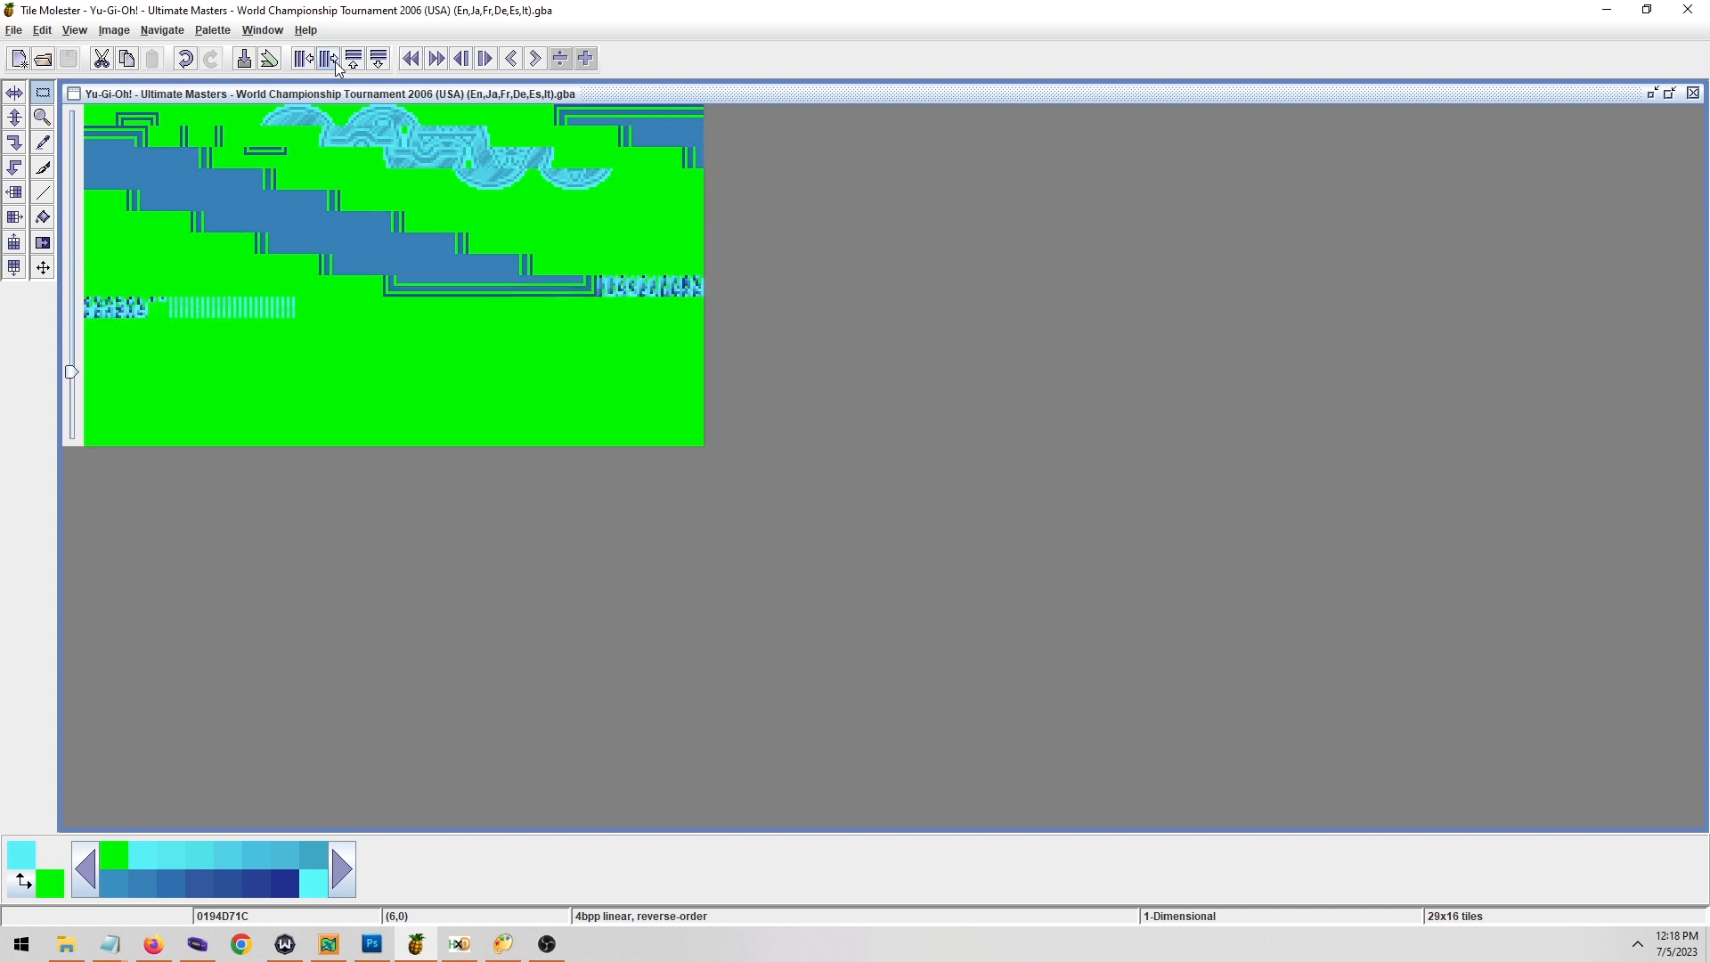
pyautogui.click(336, 63)
pyautogui.click(336, 63)
pyautogui.click(336, 64)
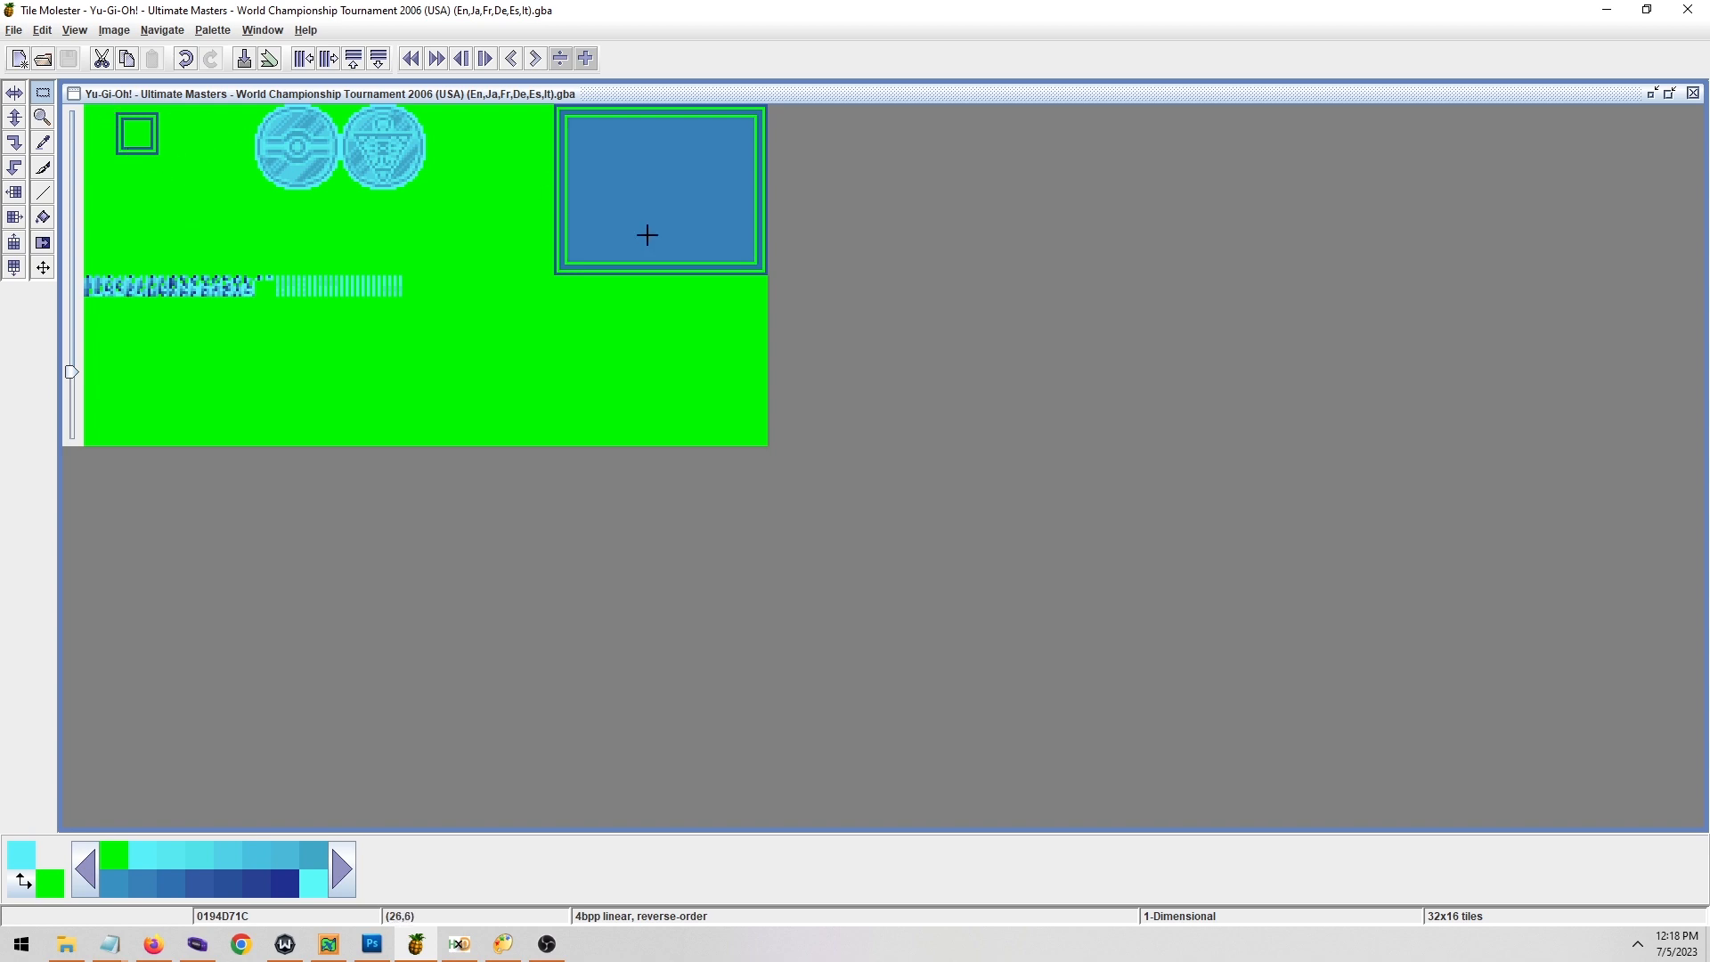
# Check the box in the running game, flood-fill the large box graphic and its borders with the green transparent color, and save the ROM.
pyautogui.click(196, 944)
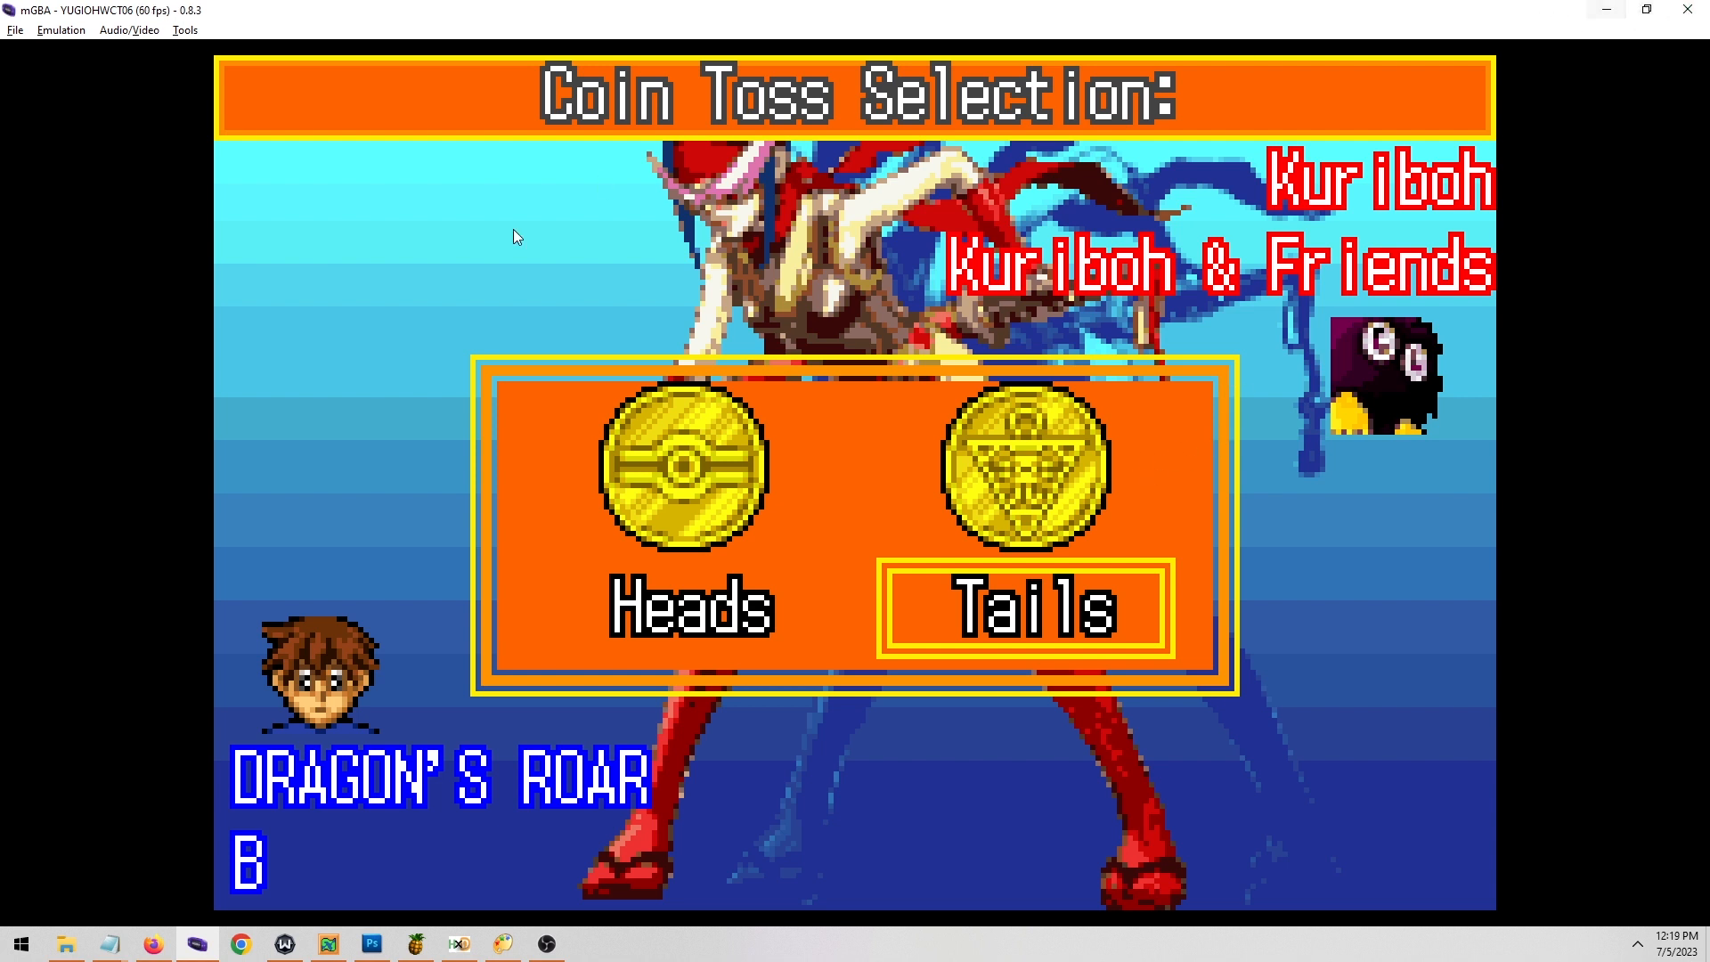
pyautogui.click(417, 942)
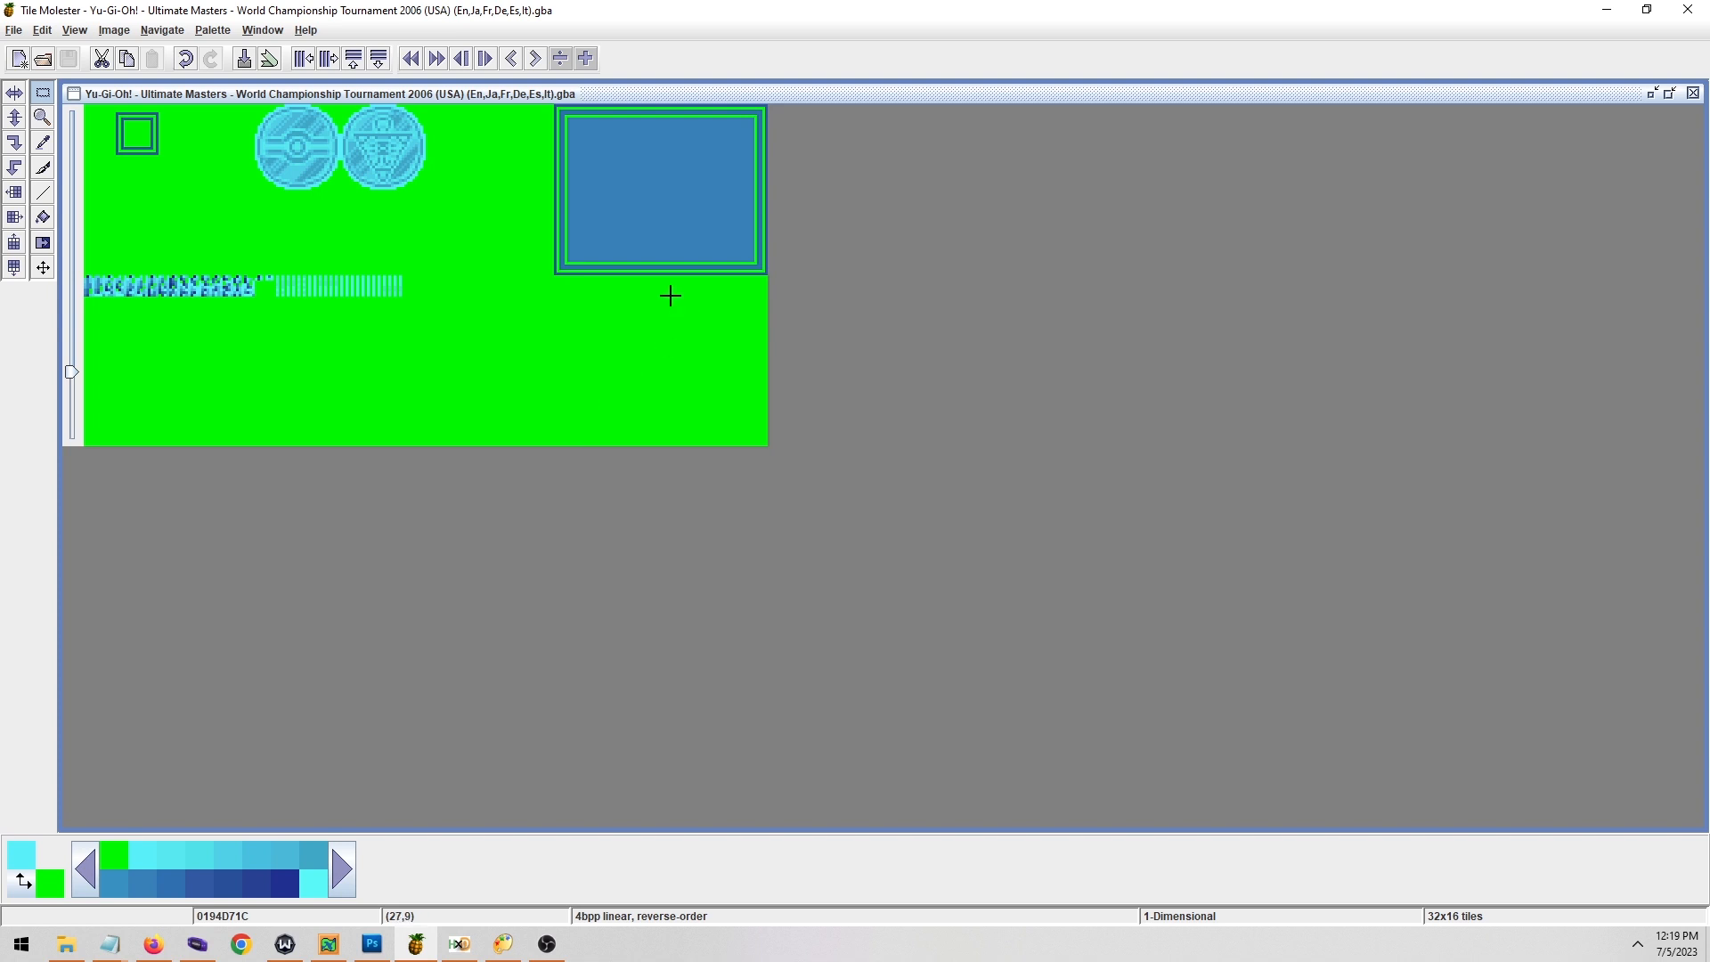
pyautogui.click(114, 853)
pyautogui.click(43, 216)
pyautogui.click(632, 150)
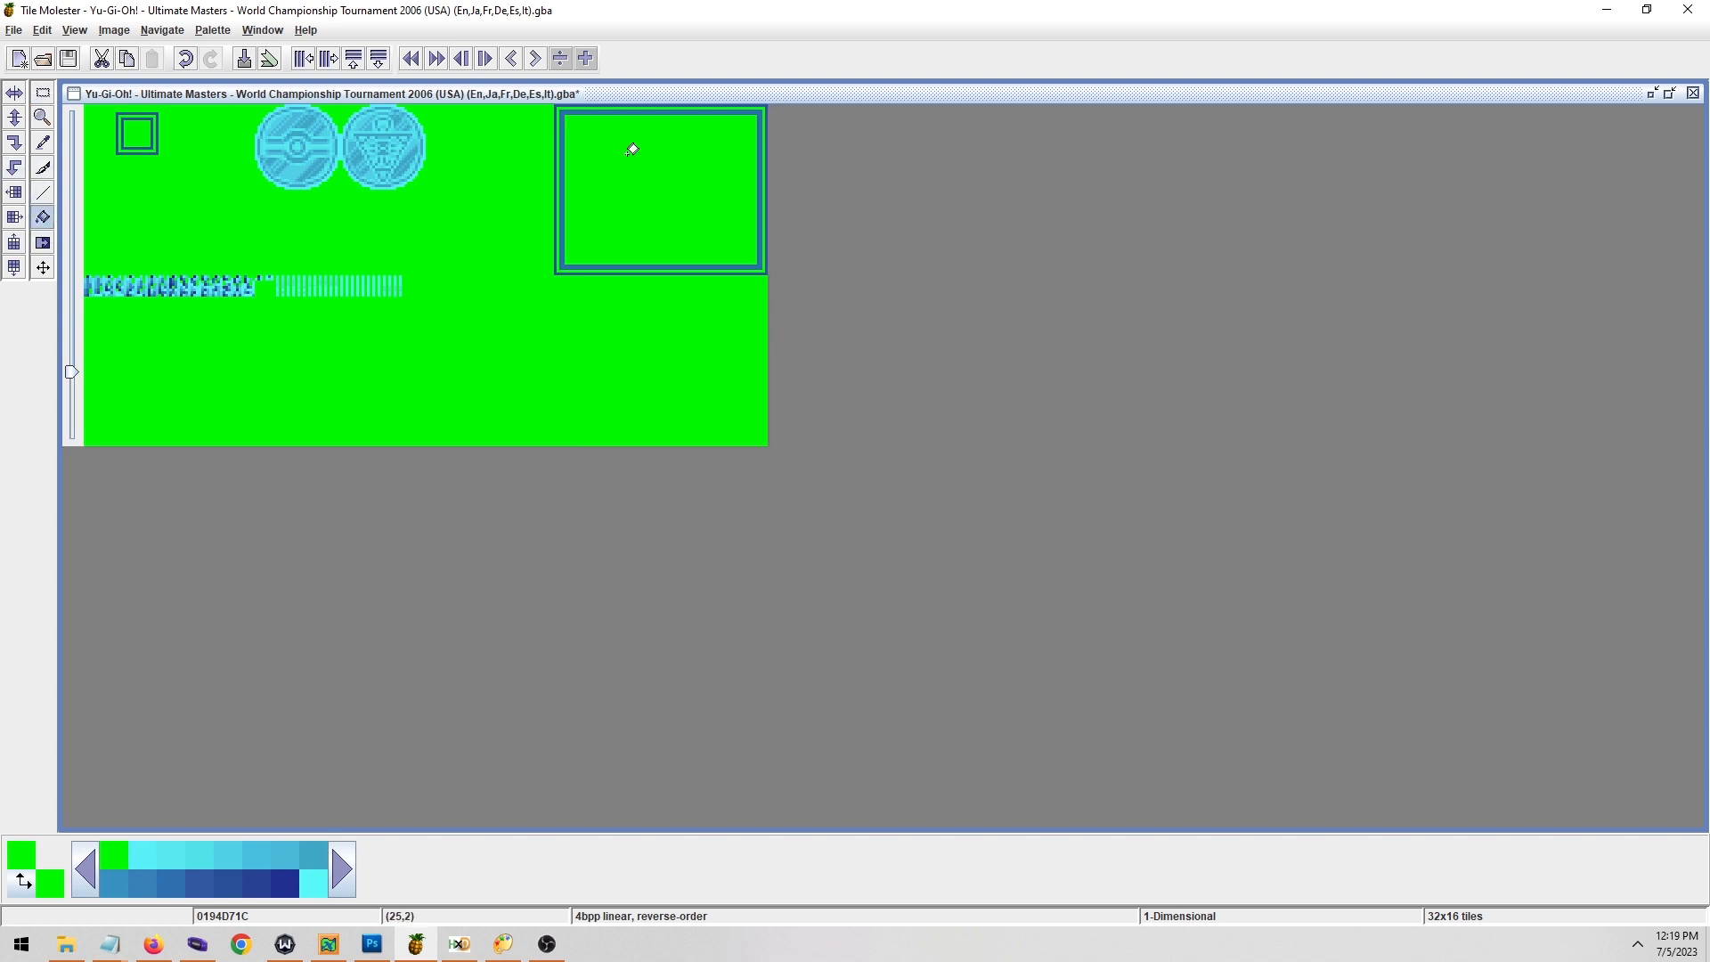
pyautogui.click(566, 143)
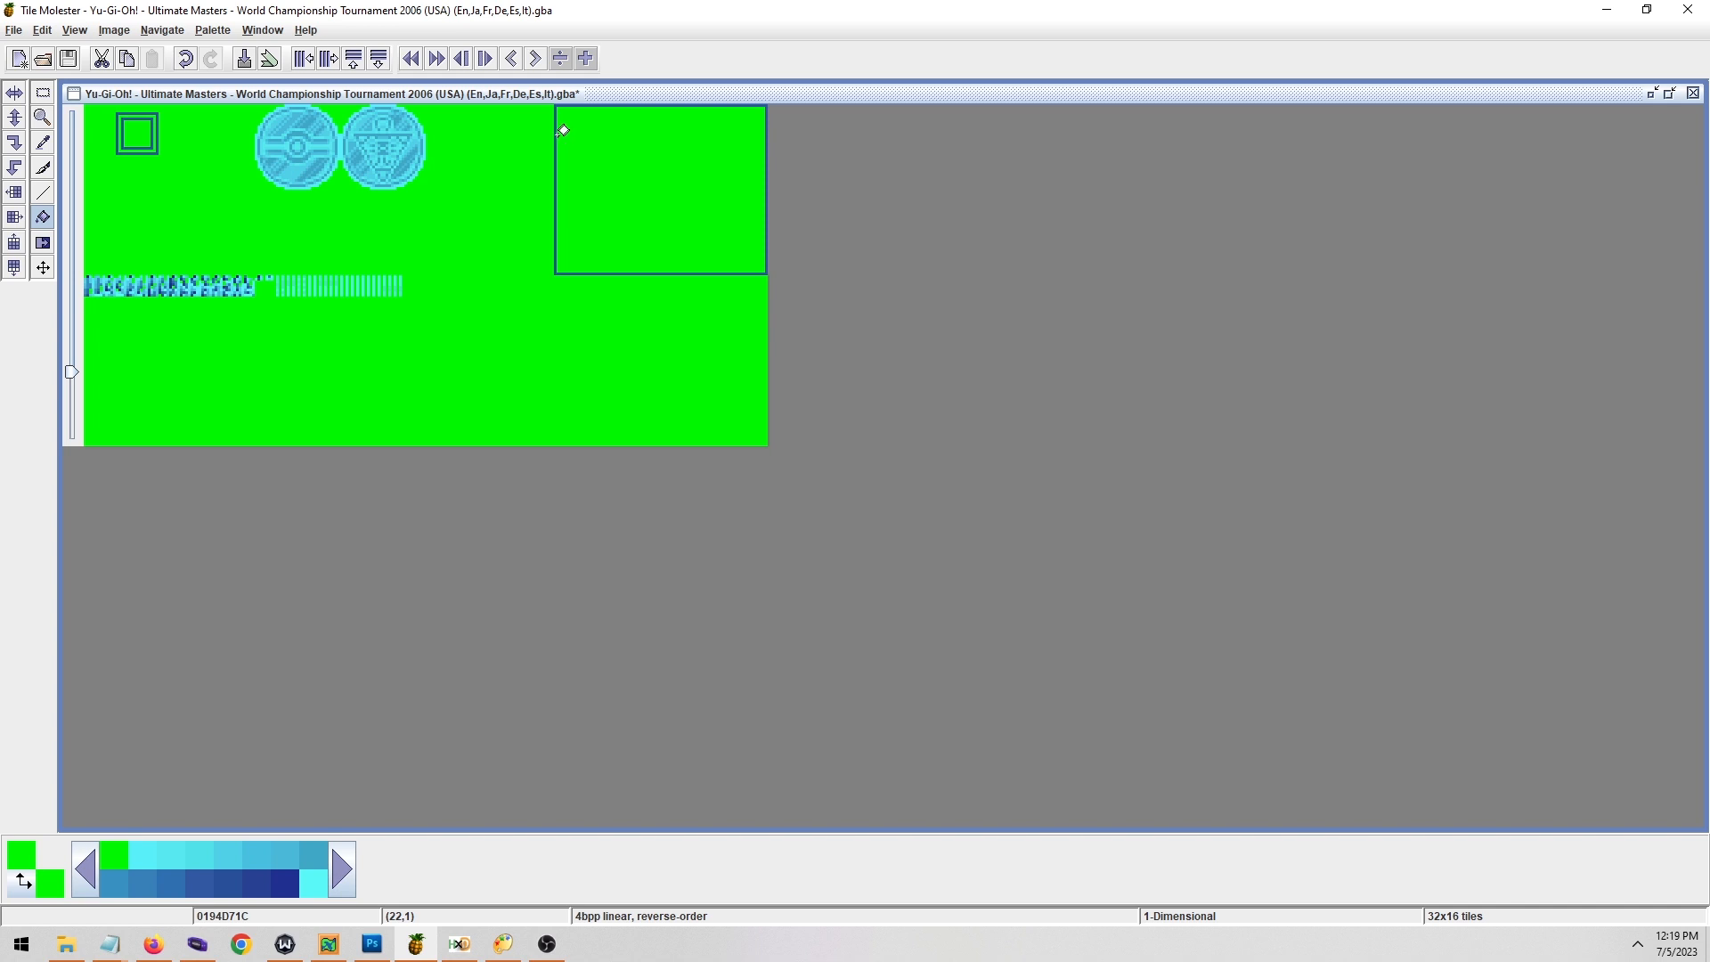
pyautogui.click(556, 126)
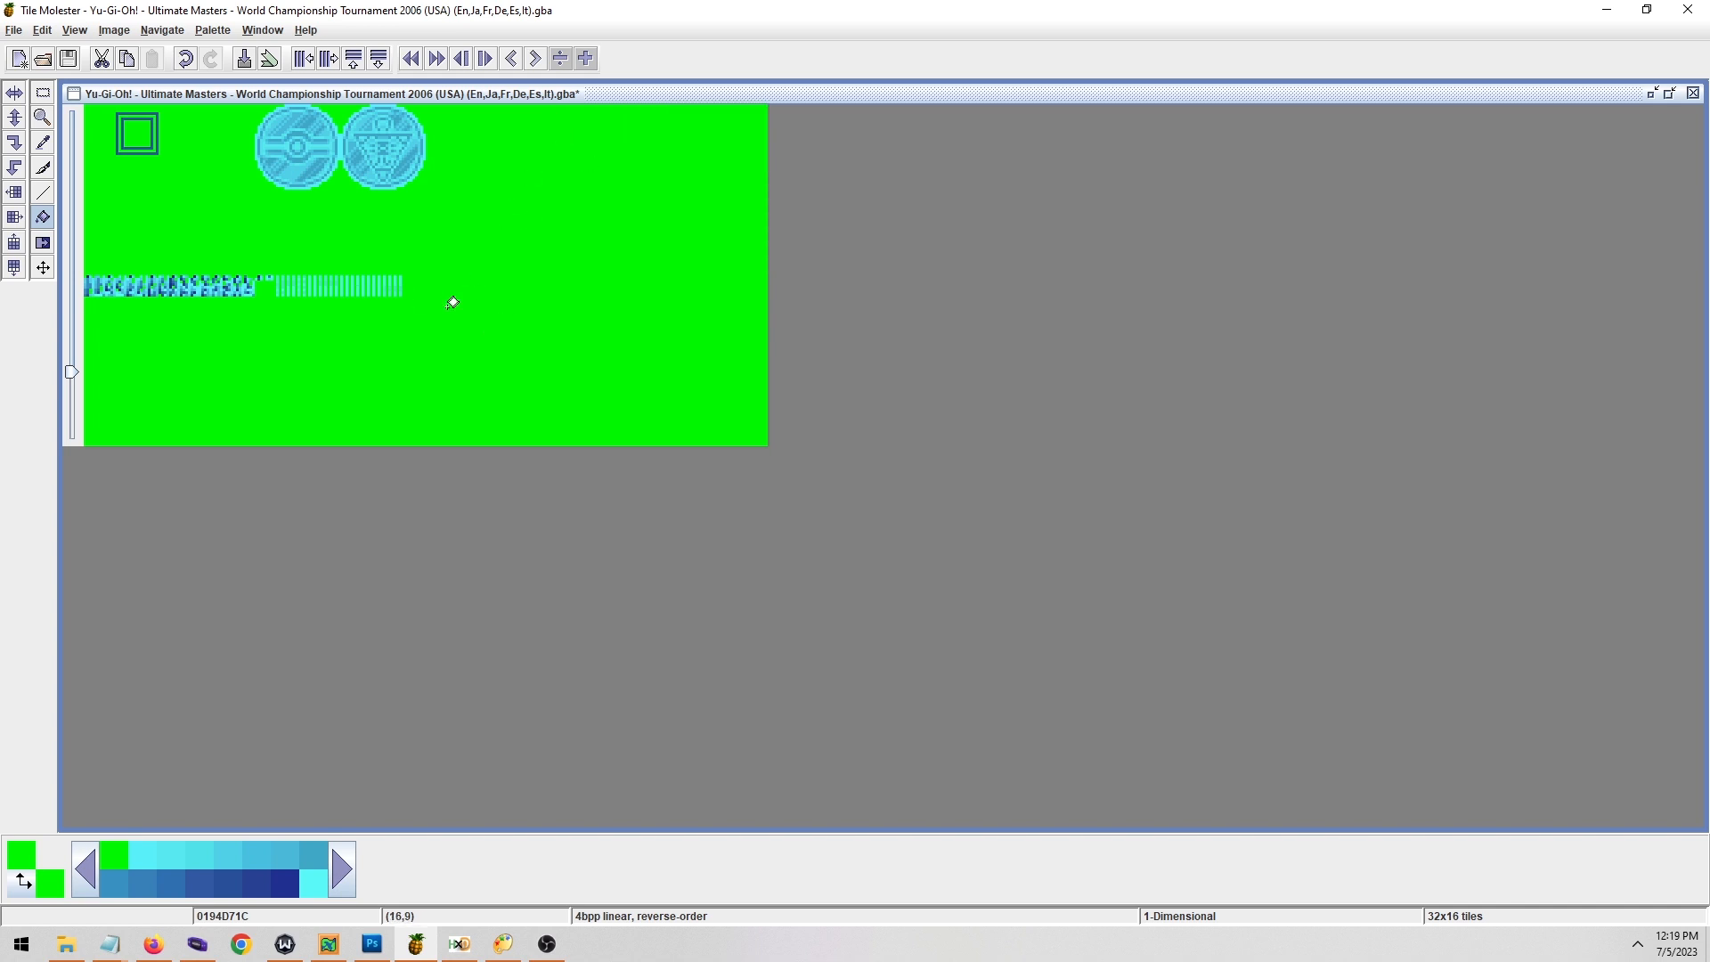
pyautogui.hotkey('ctrl', 's')
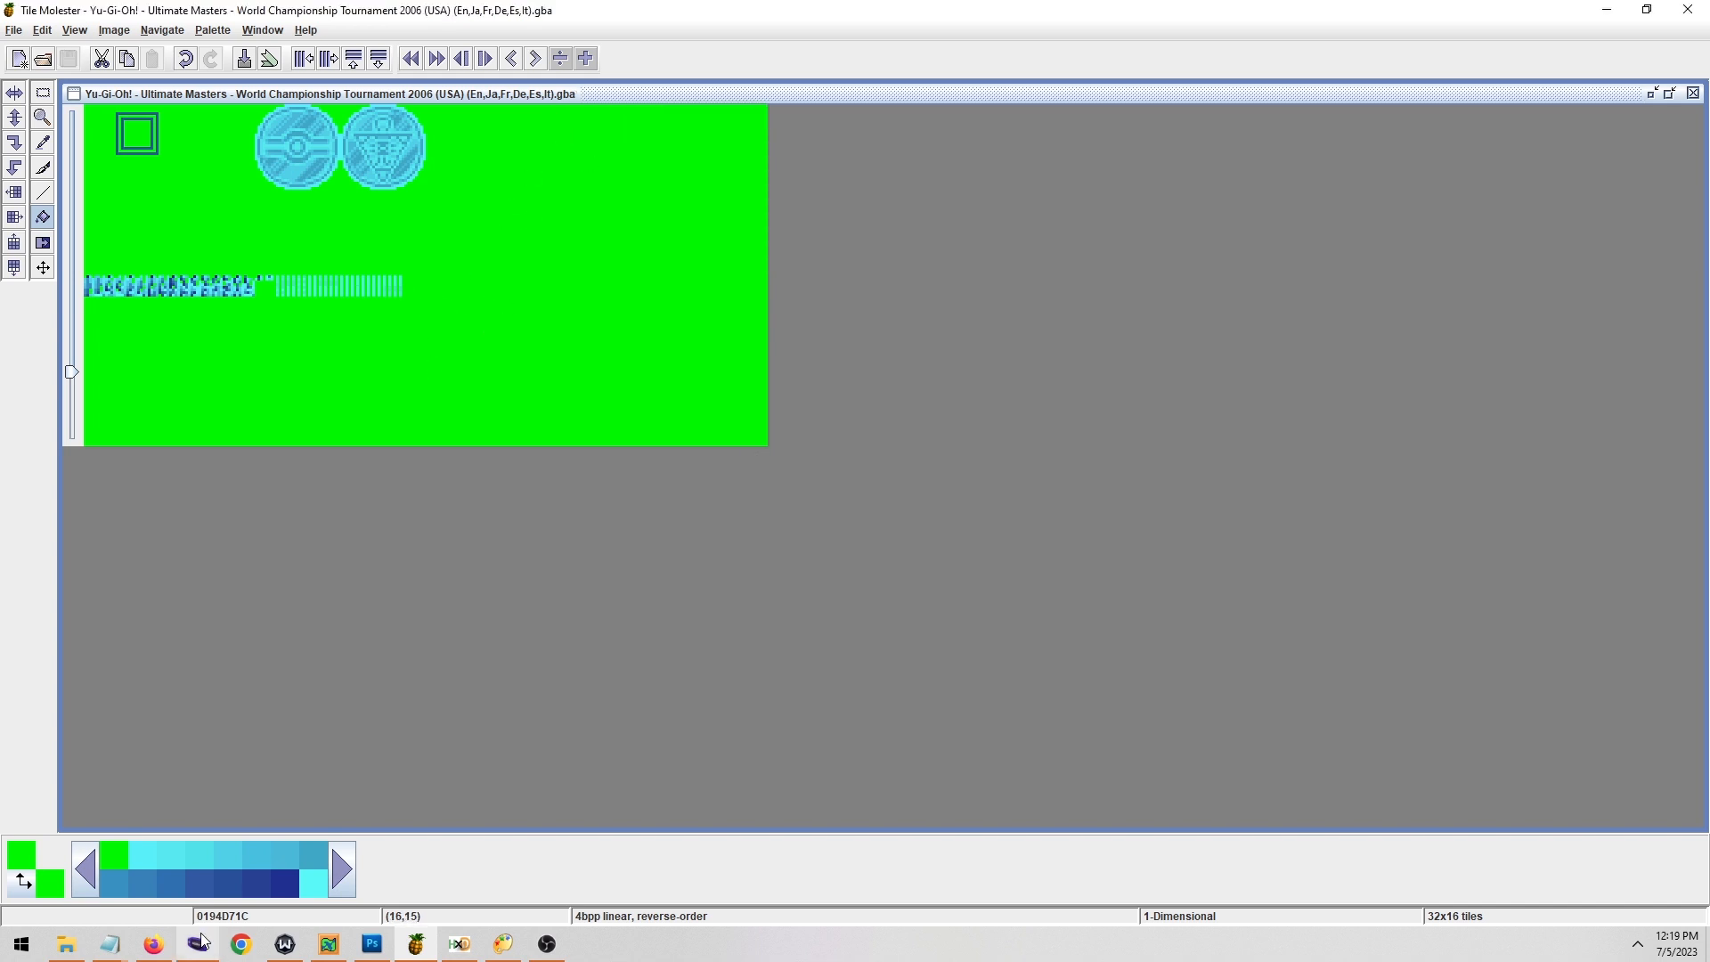
# Reset the game in mGBA, return to the Coin Toss Selection screen and switch between Heads and Tails to check the removed box.
pyautogui.click(205, 941)
pyautogui.hotkey('ctrl', 'r')
pyautogui.press('Tab')
pyautogui.press('x')
pyautogui.press('x')
pyautogui.press('x')
pyautogui.press('x')
pyautogui.press('Right')
pyautogui.press('Left')
pyautogui.press('Right')
pyautogui.press('Left')
pyautogui.press('Right')
pyautogui.press('Left')
pyautogui.press('Right')
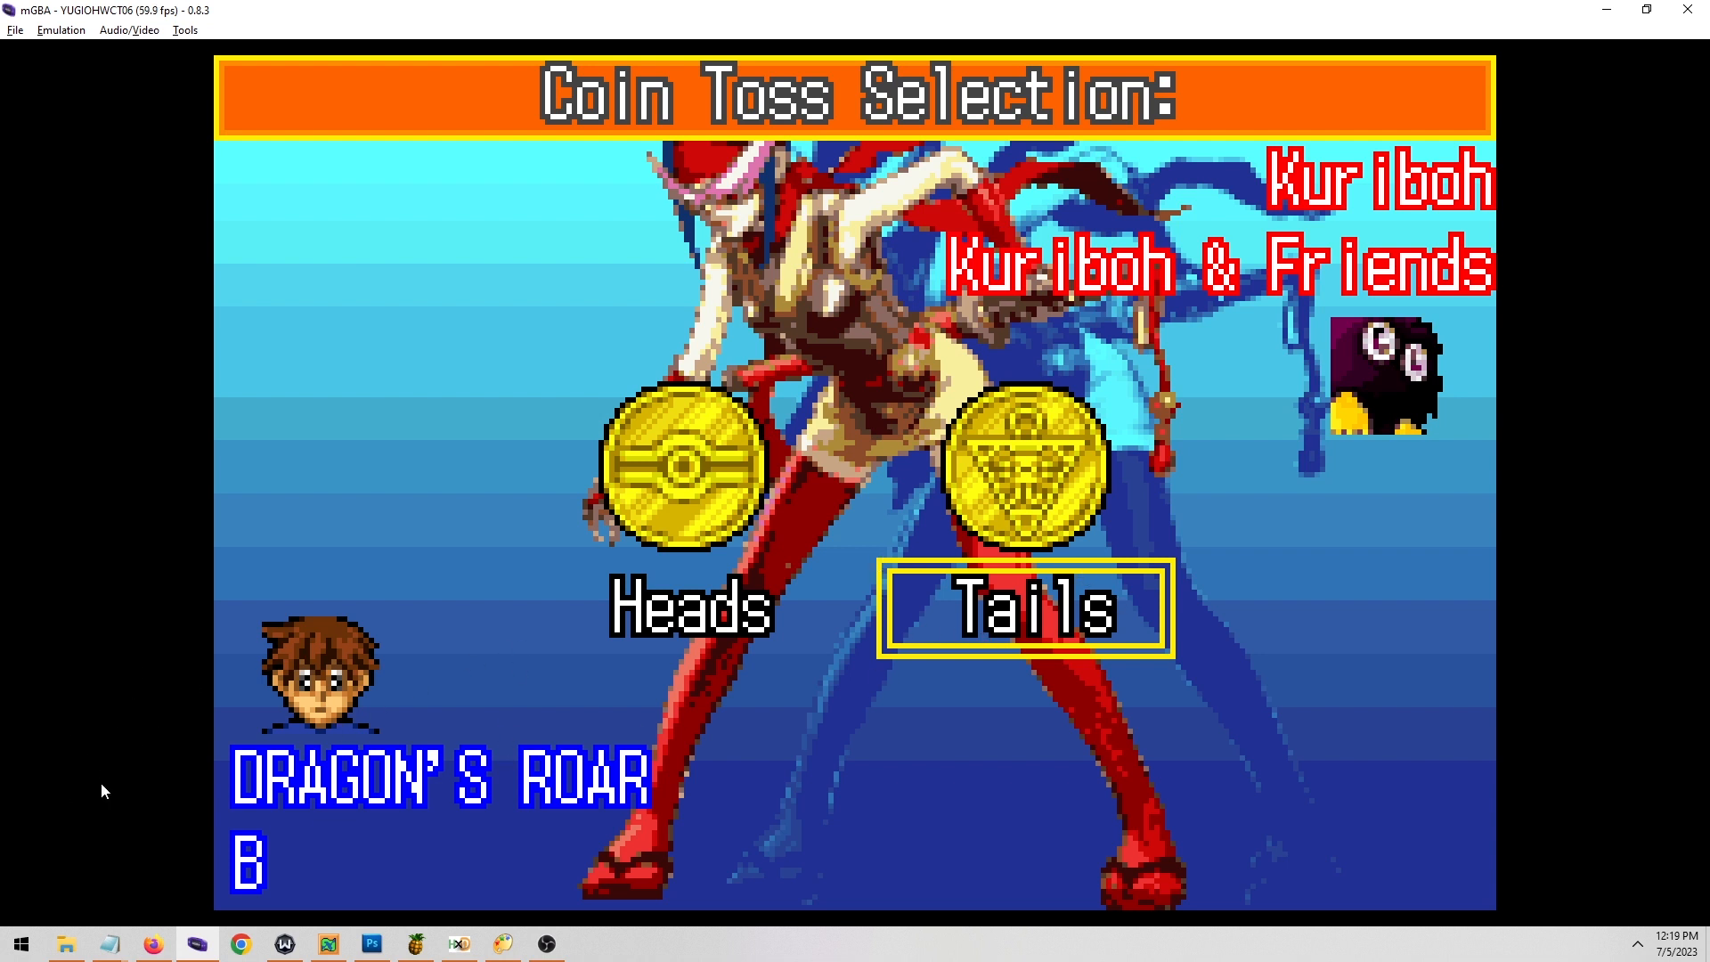
# Look up the Coinflip Coin & Box palette location in the spreadsheet and try loading a palette from offset 0194D71C in Advanced Palette Editor.
pyautogui.click(154, 944)
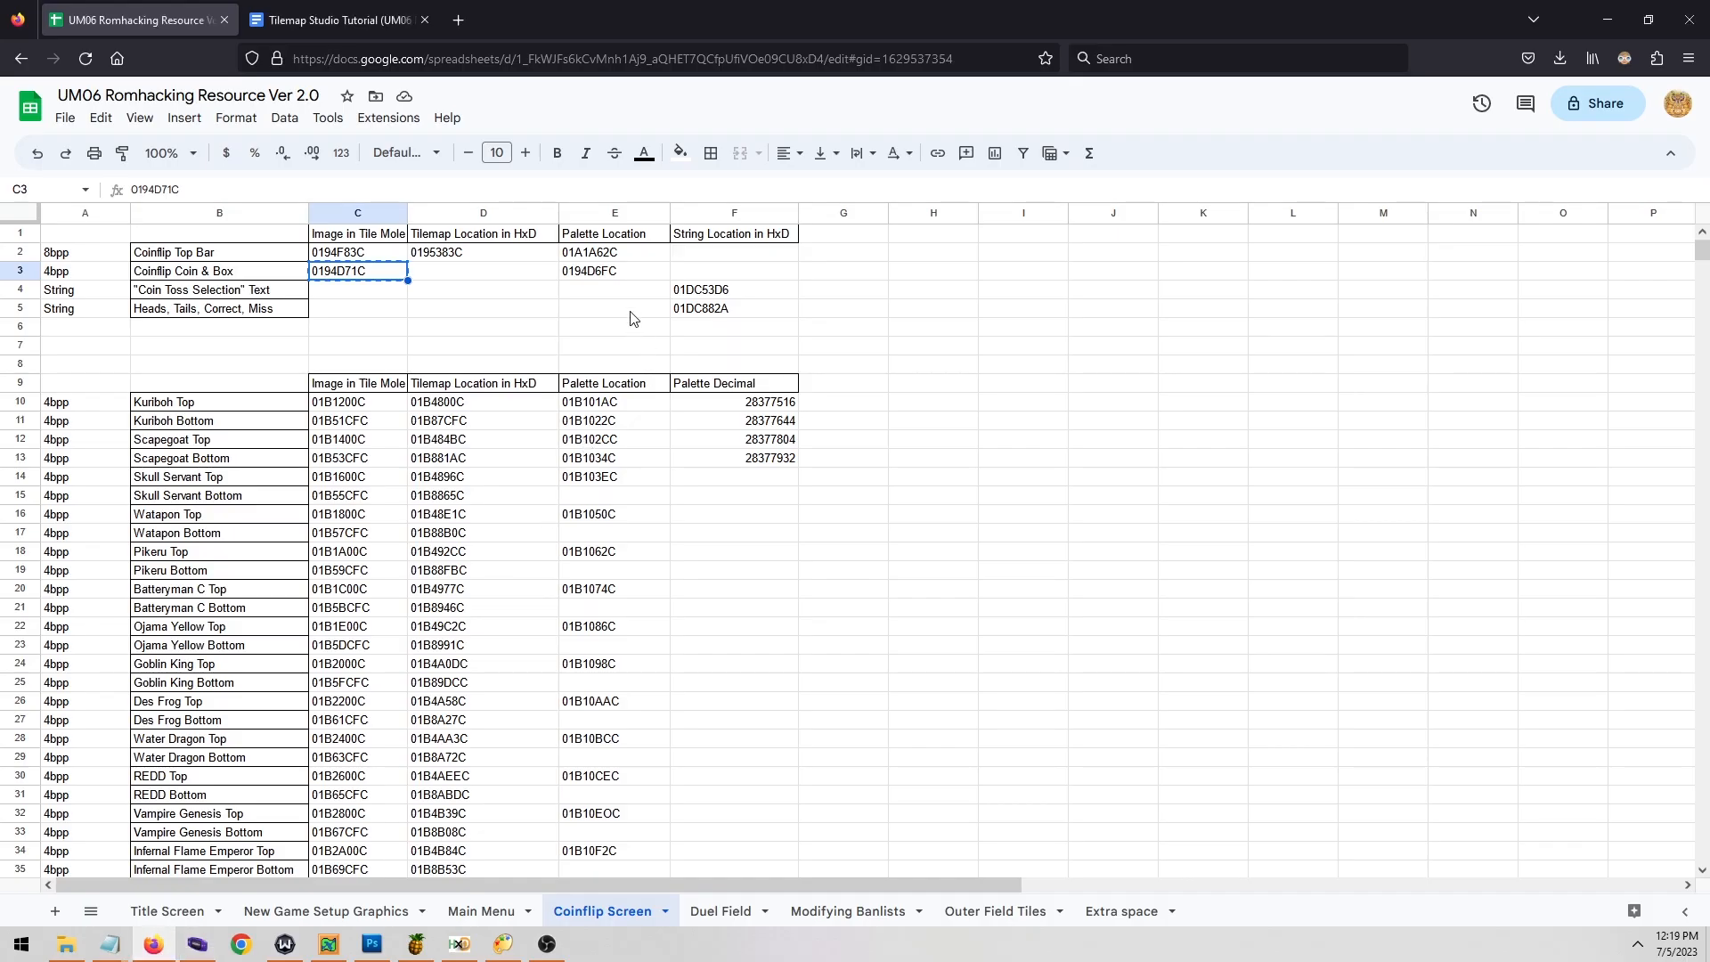
pyautogui.click(626, 278)
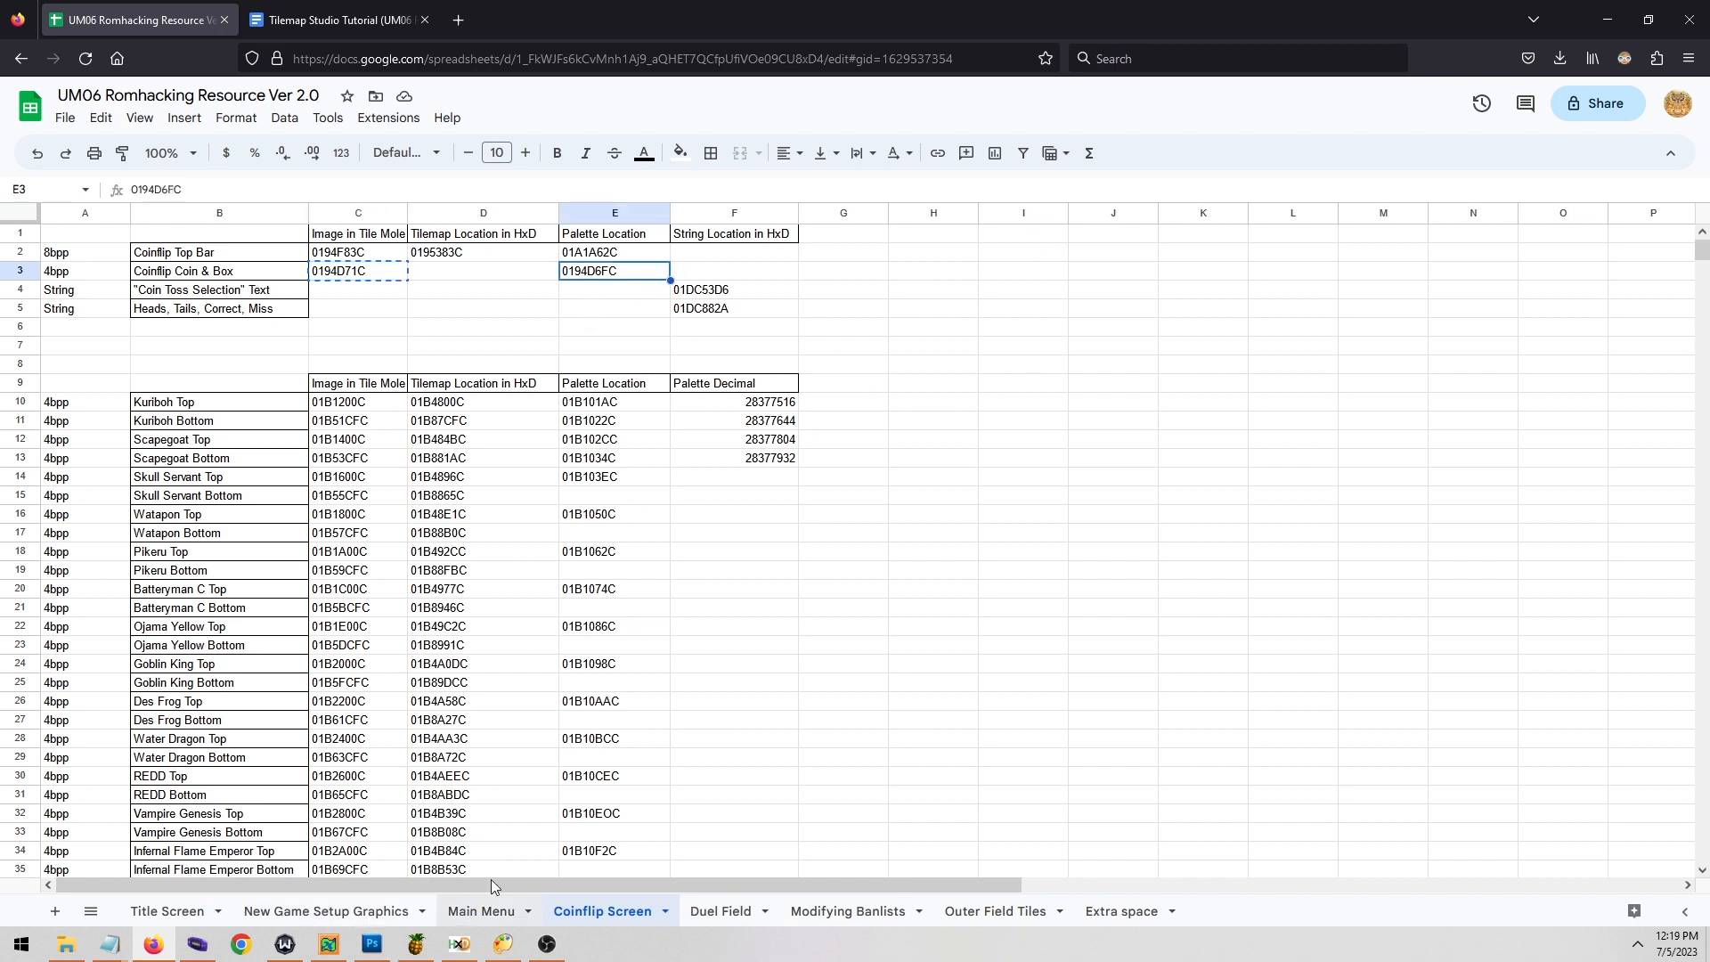
pyautogui.click(503, 944)
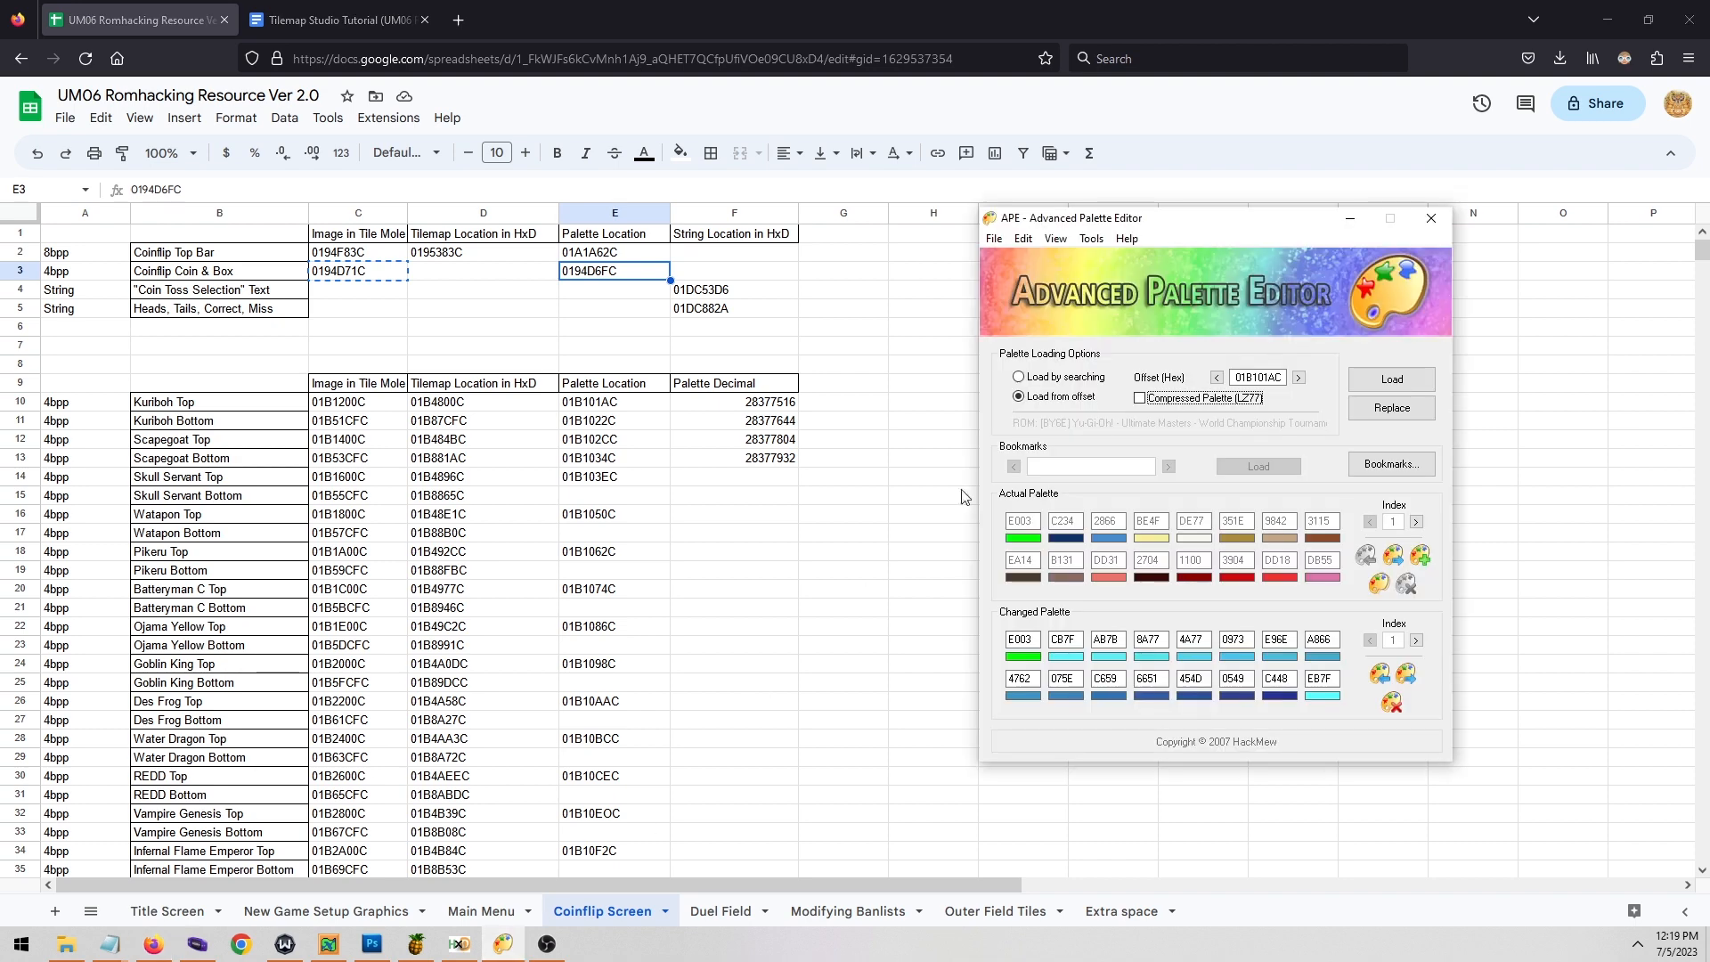
pyautogui.doubleClick(1258, 377)
pyautogui.write('0194D71C')
pyautogui.click(1391, 379)
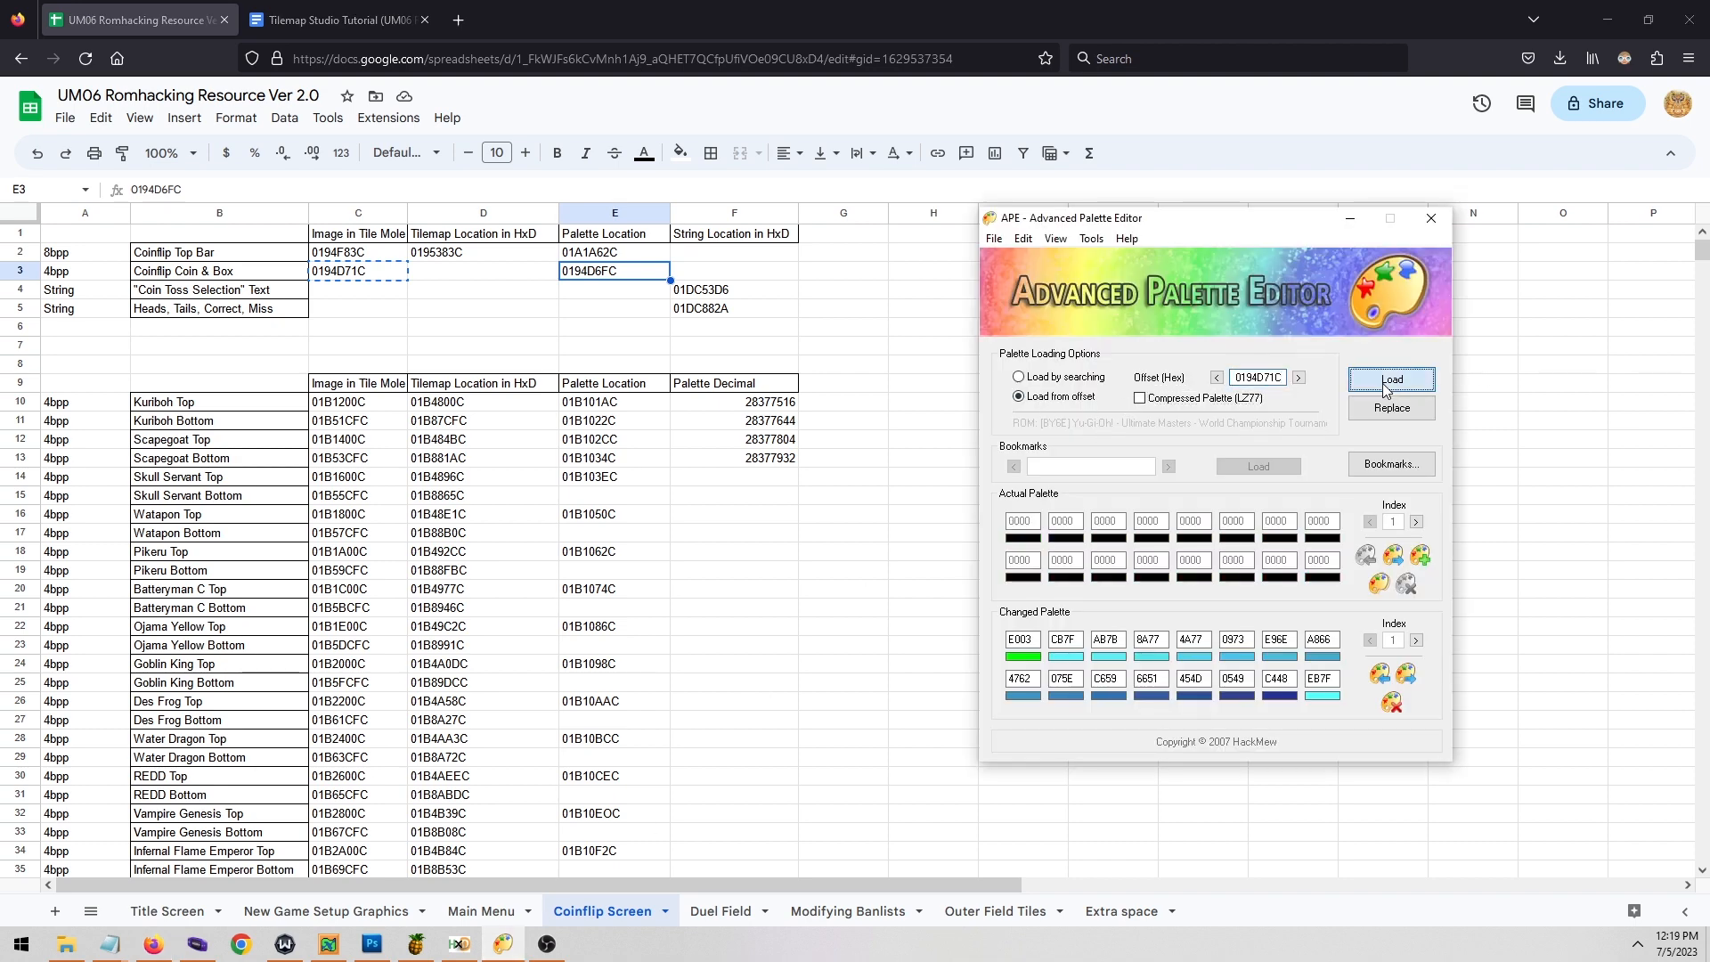
# Copy the Coinflip Coin & Box palette location from the spreadsheet and load offset 0194D6FC in Advanced Palette Editor.
pyautogui.click(637, 282)
pyautogui.hotkey('ctrl', 'c')
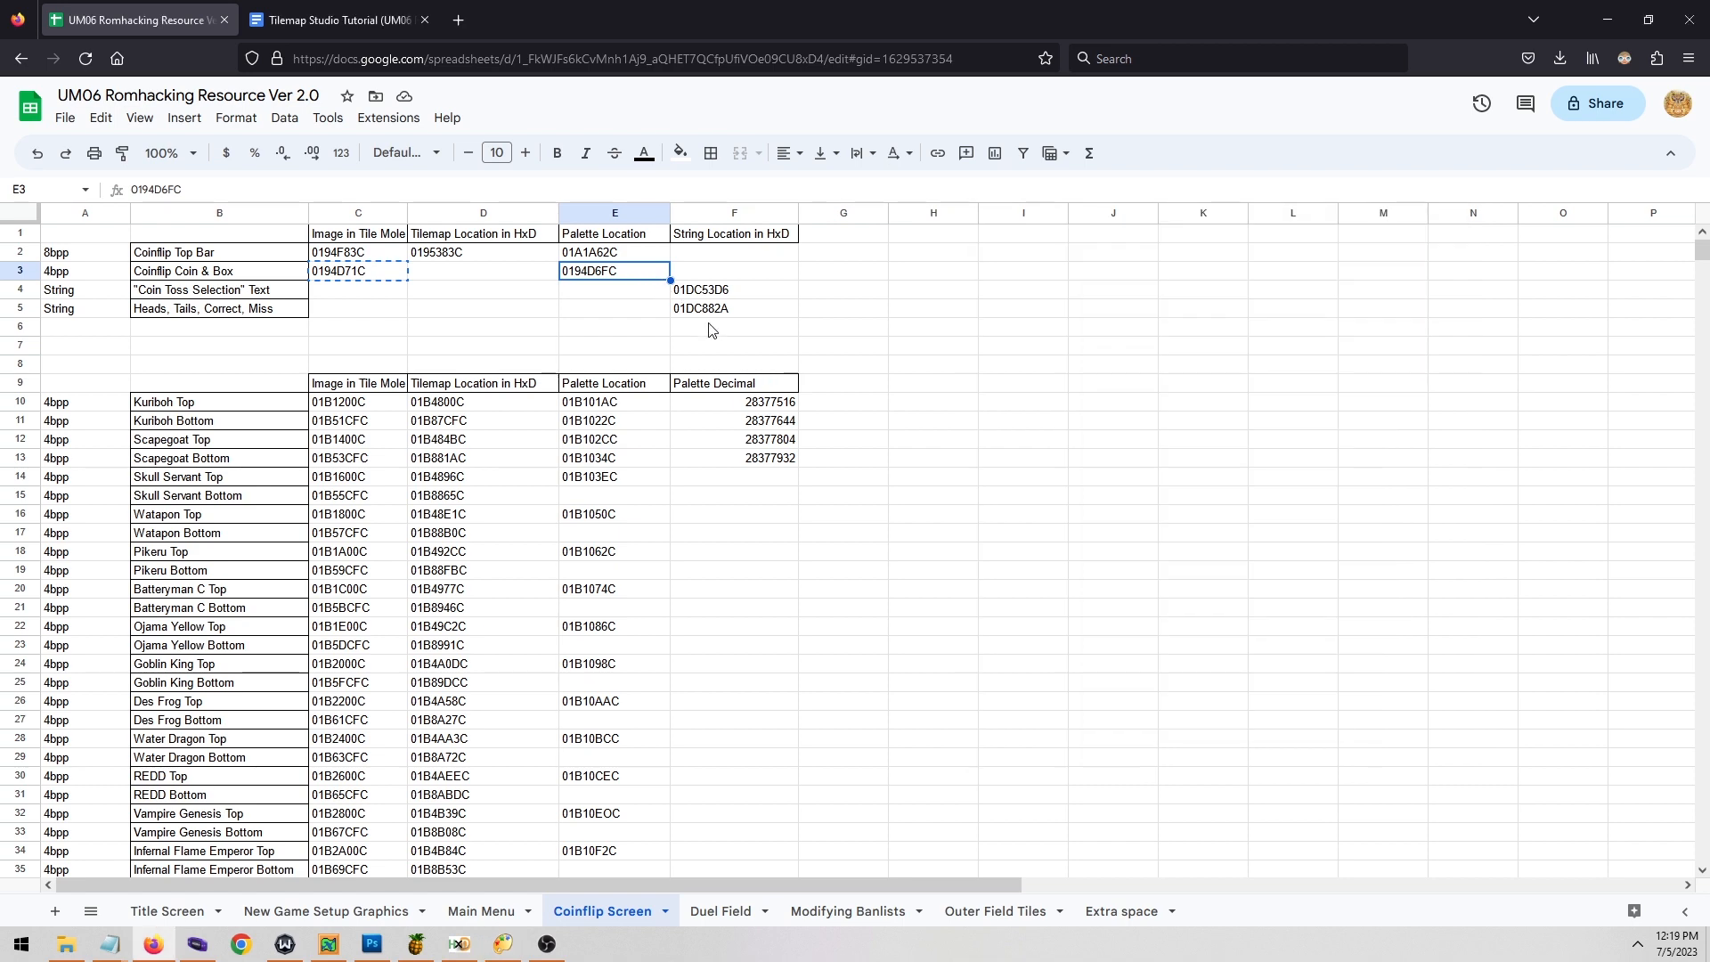
pyautogui.hotkey('alt', 'Tab')
pyautogui.doubleClick(1258, 377)
pyautogui.hotkey('ctrl', 'v')
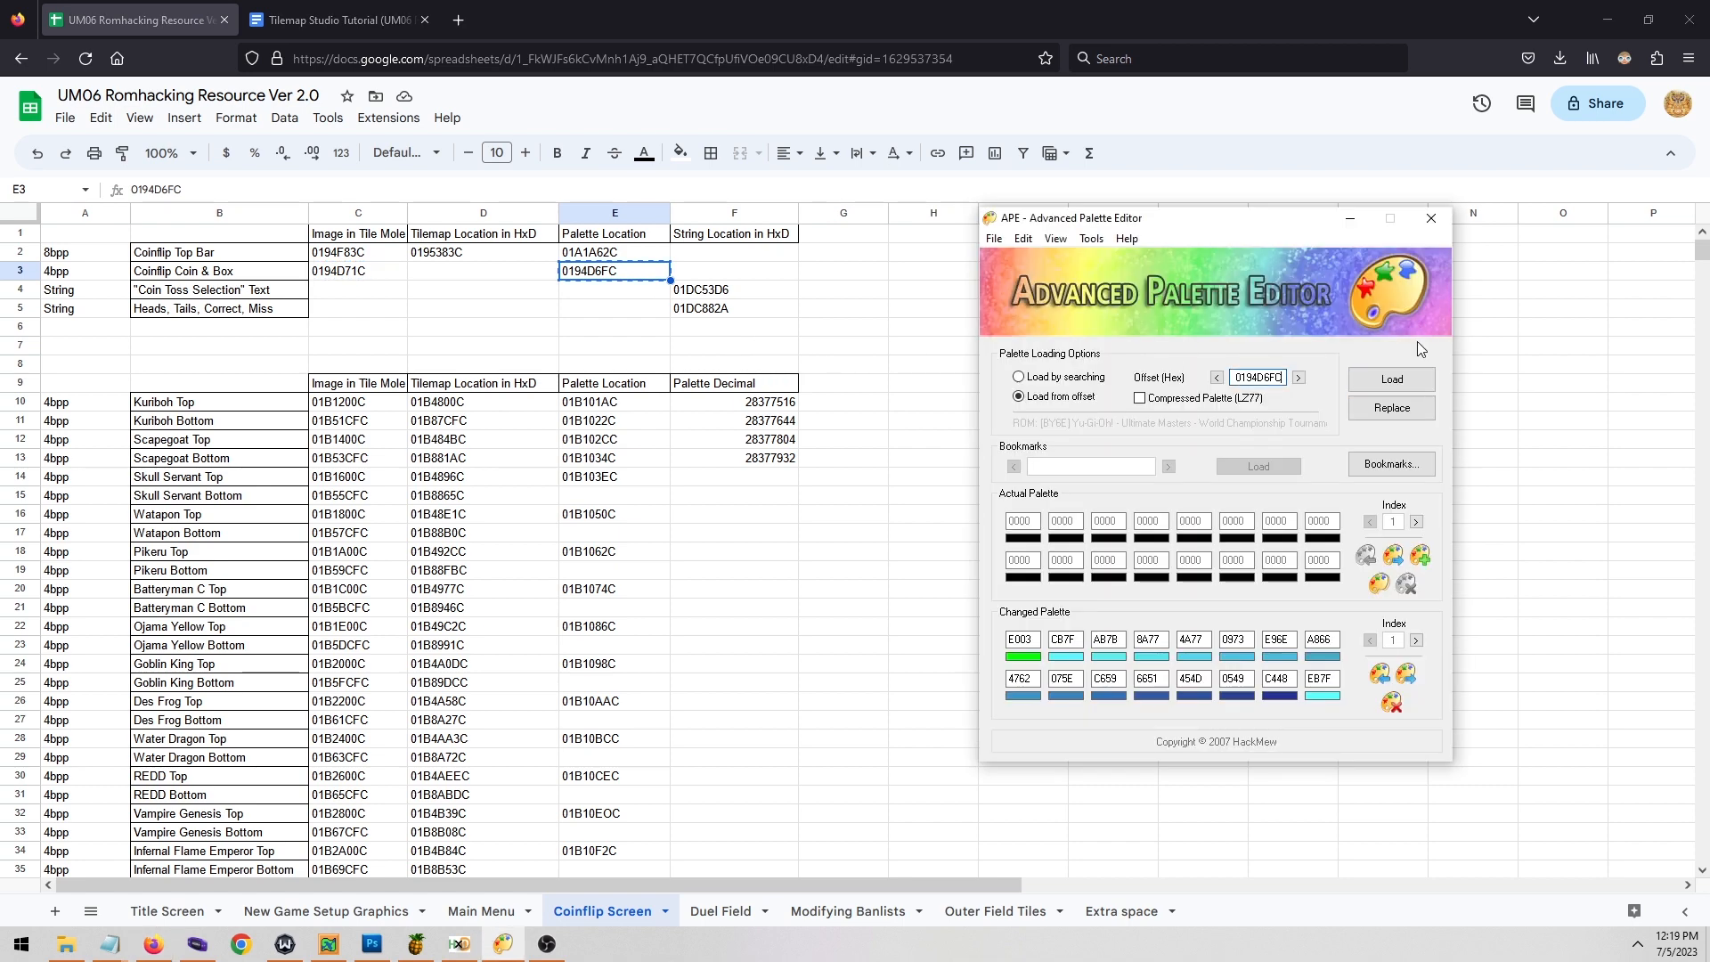
pyautogui.click(1392, 380)
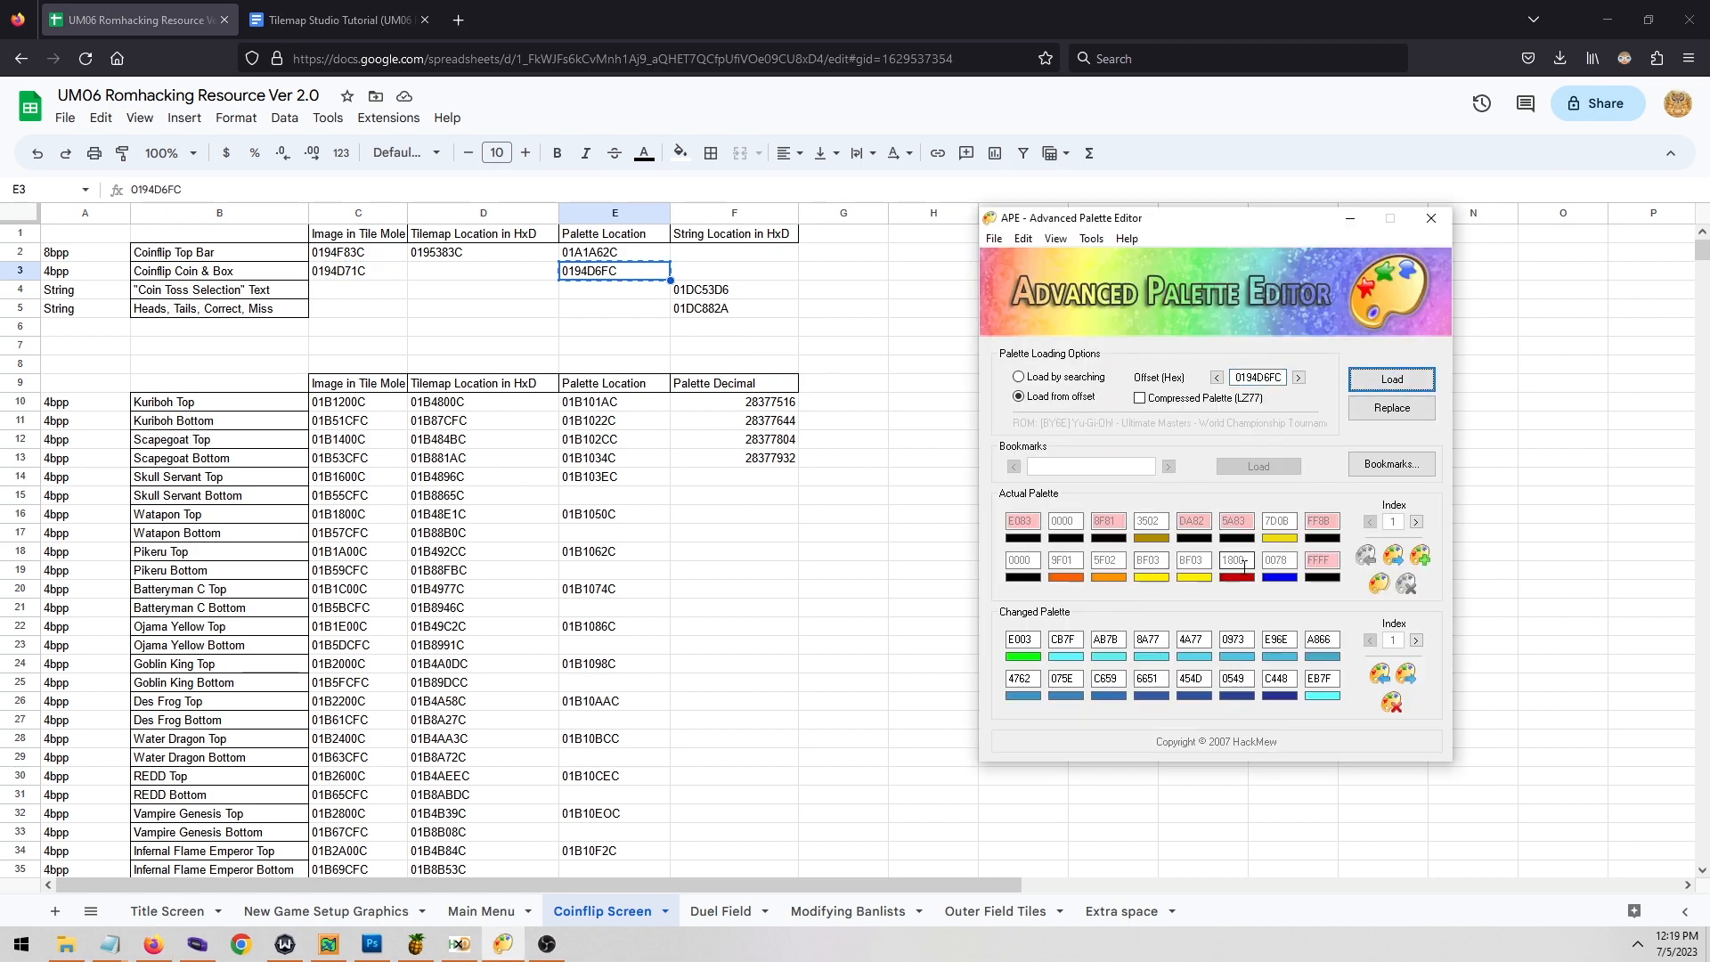
# Switch to Tile Molester, choose dark blue as the drawing color and enlarge the small double-bordered box graphic.
pyautogui.click(416, 944)
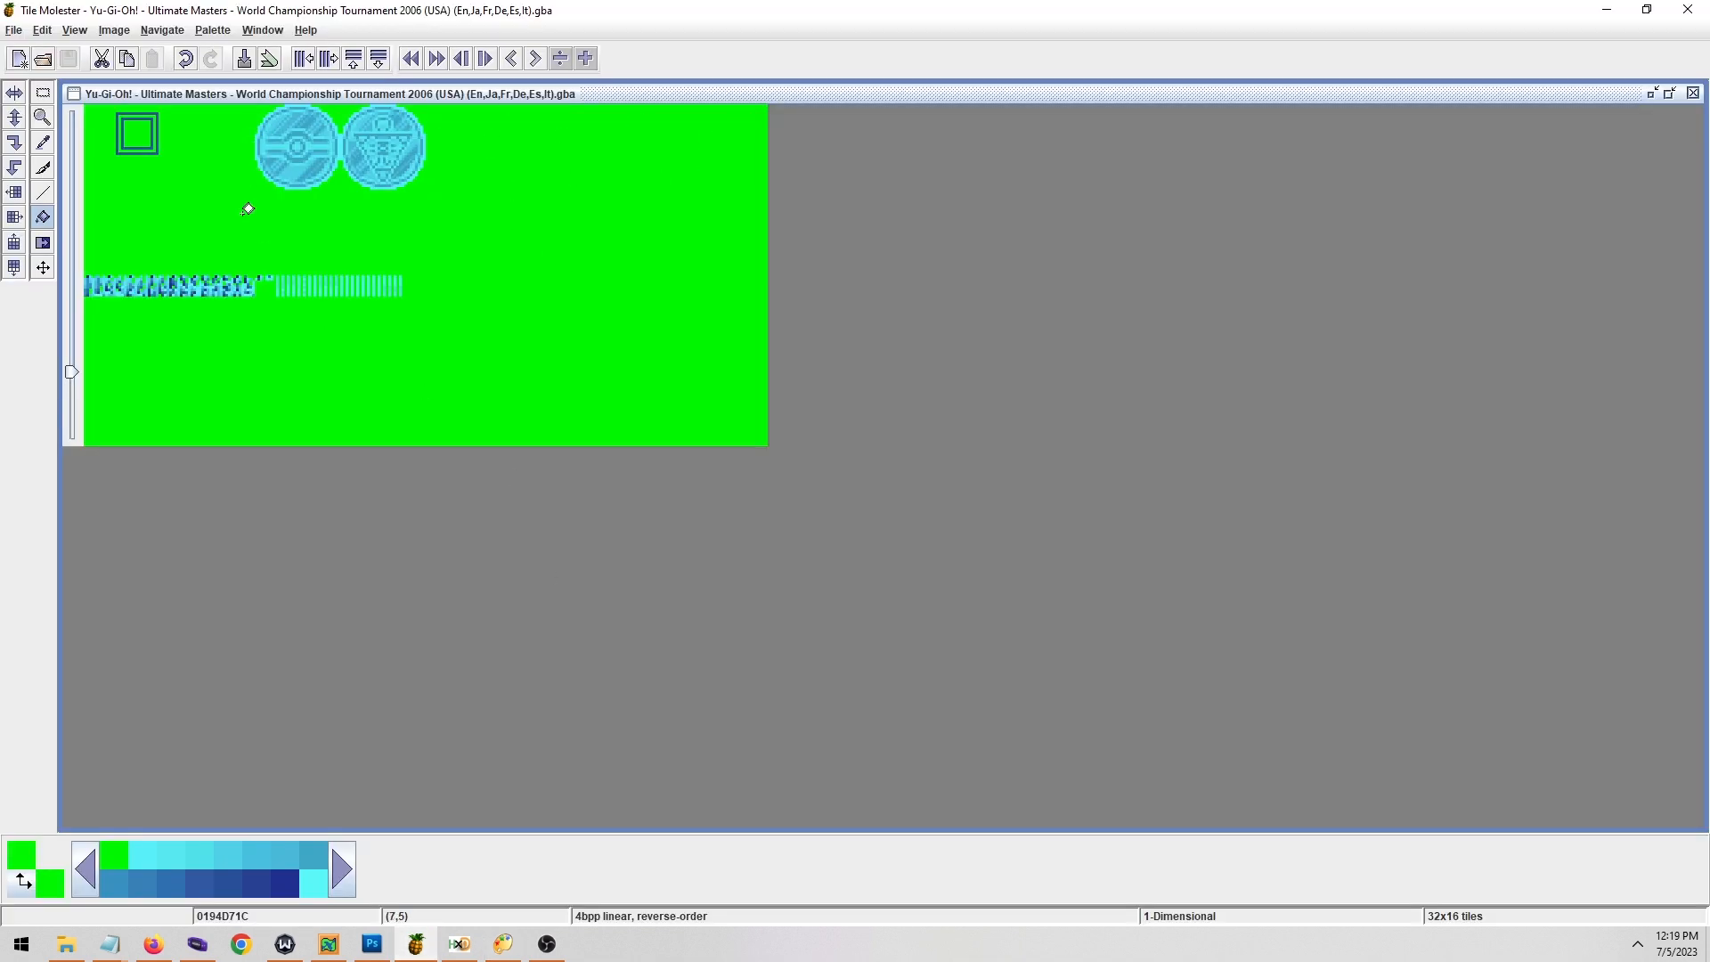
pyautogui.click(42, 168)
pyautogui.moveTo(158, 142); pyautogui.dragTo(165, 142)
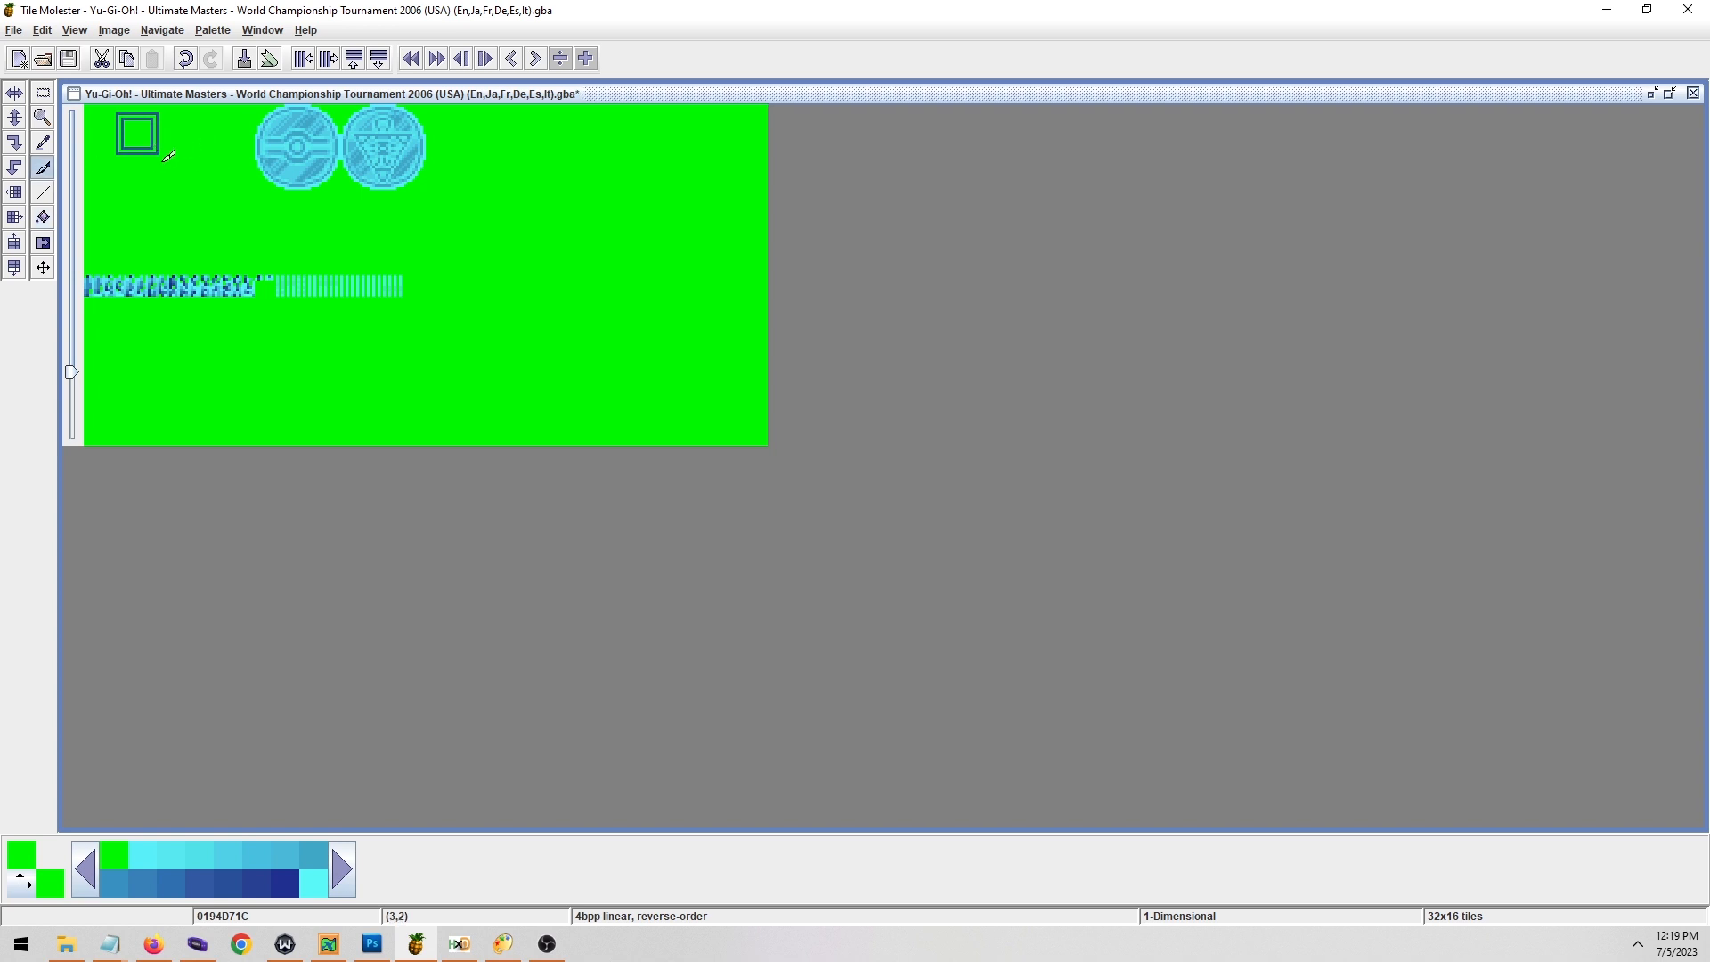
pyautogui.click(289, 880)
pyautogui.click(42, 117)
pyautogui.click(175, 152)
pyautogui.click(174, 152)
pyautogui.click(175, 152)
pyautogui.click(174, 152)
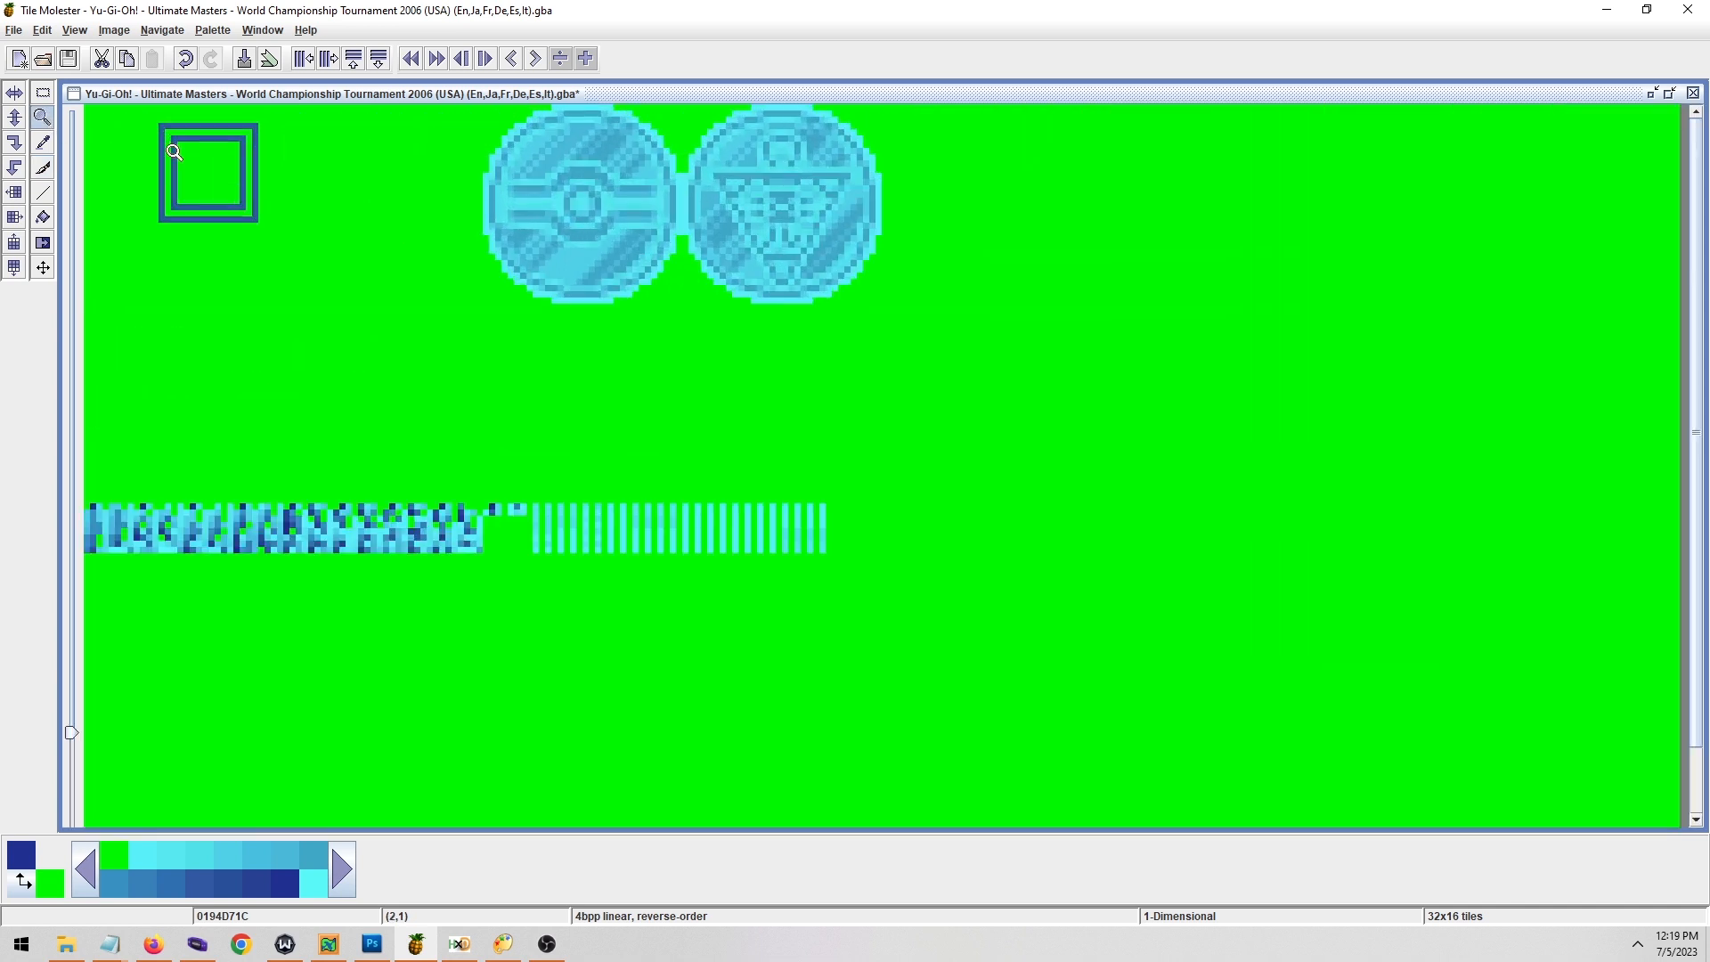
# Sample the box's border color, draw pixels joining the inner and outer borders at the corners, and save the ROM.
pyautogui.click(42, 167)
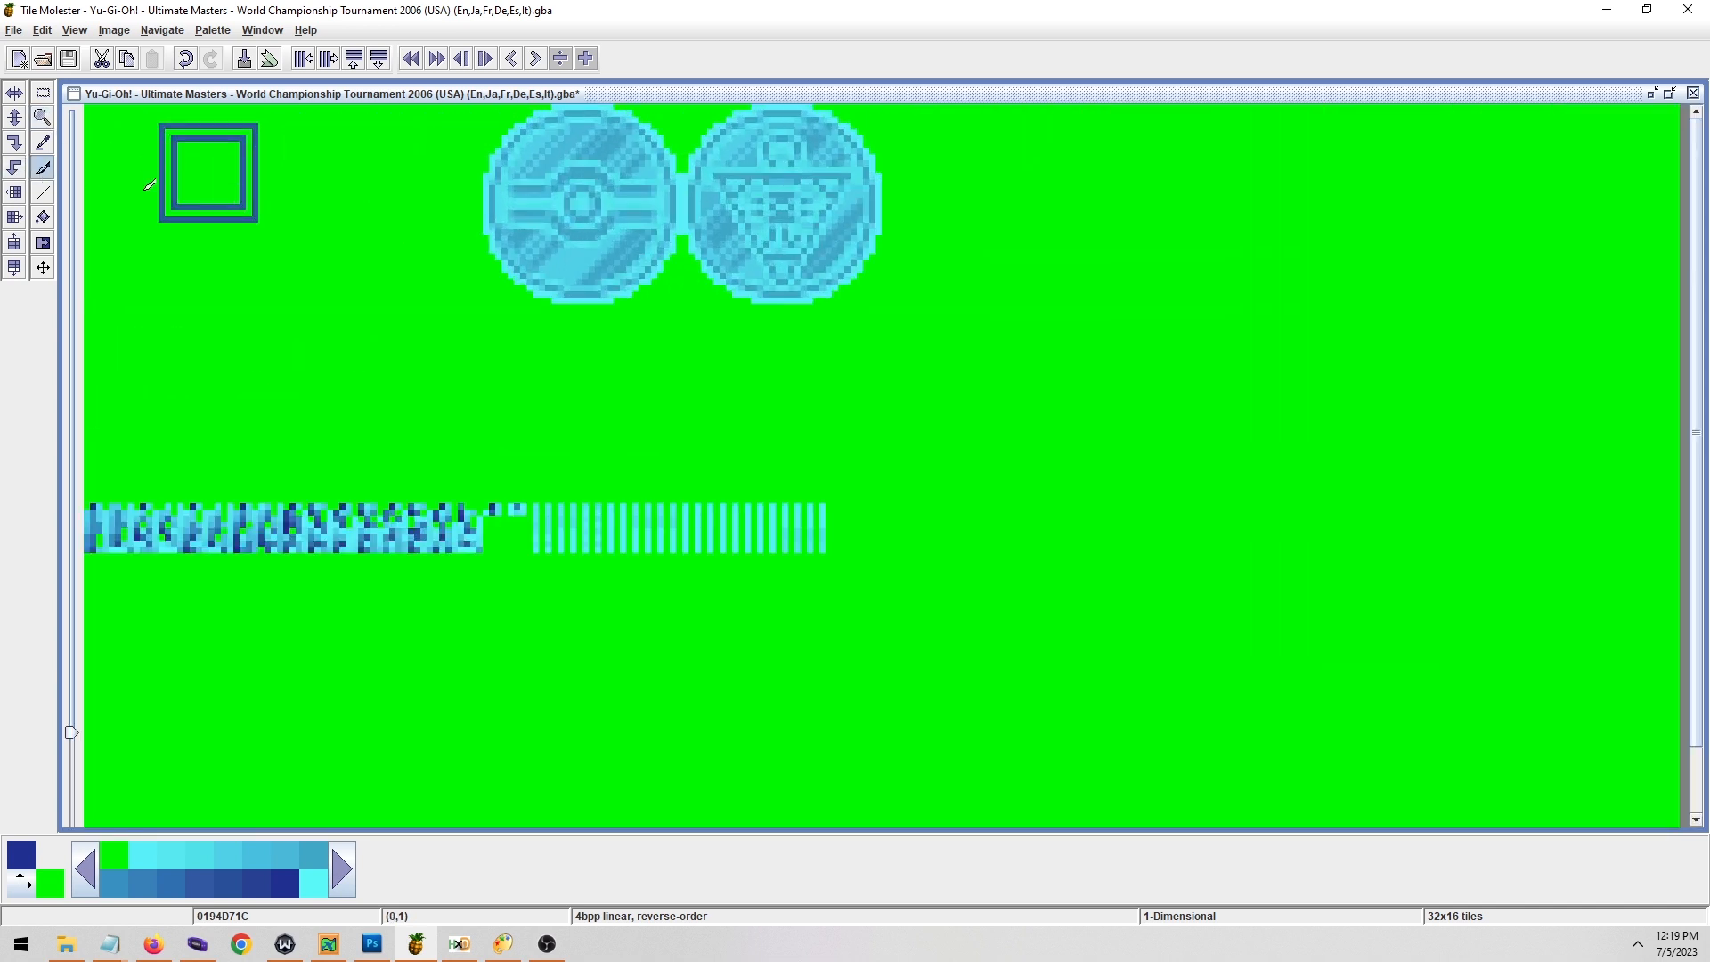
pyautogui.click(42, 142)
pyautogui.click(179, 125)
pyautogui.click(42, 168)
pyautogui.hotkey('ctrl', 'z')
pyautogui.click(167, 143)
pyautogui.hotkey('ctrl', 'z')
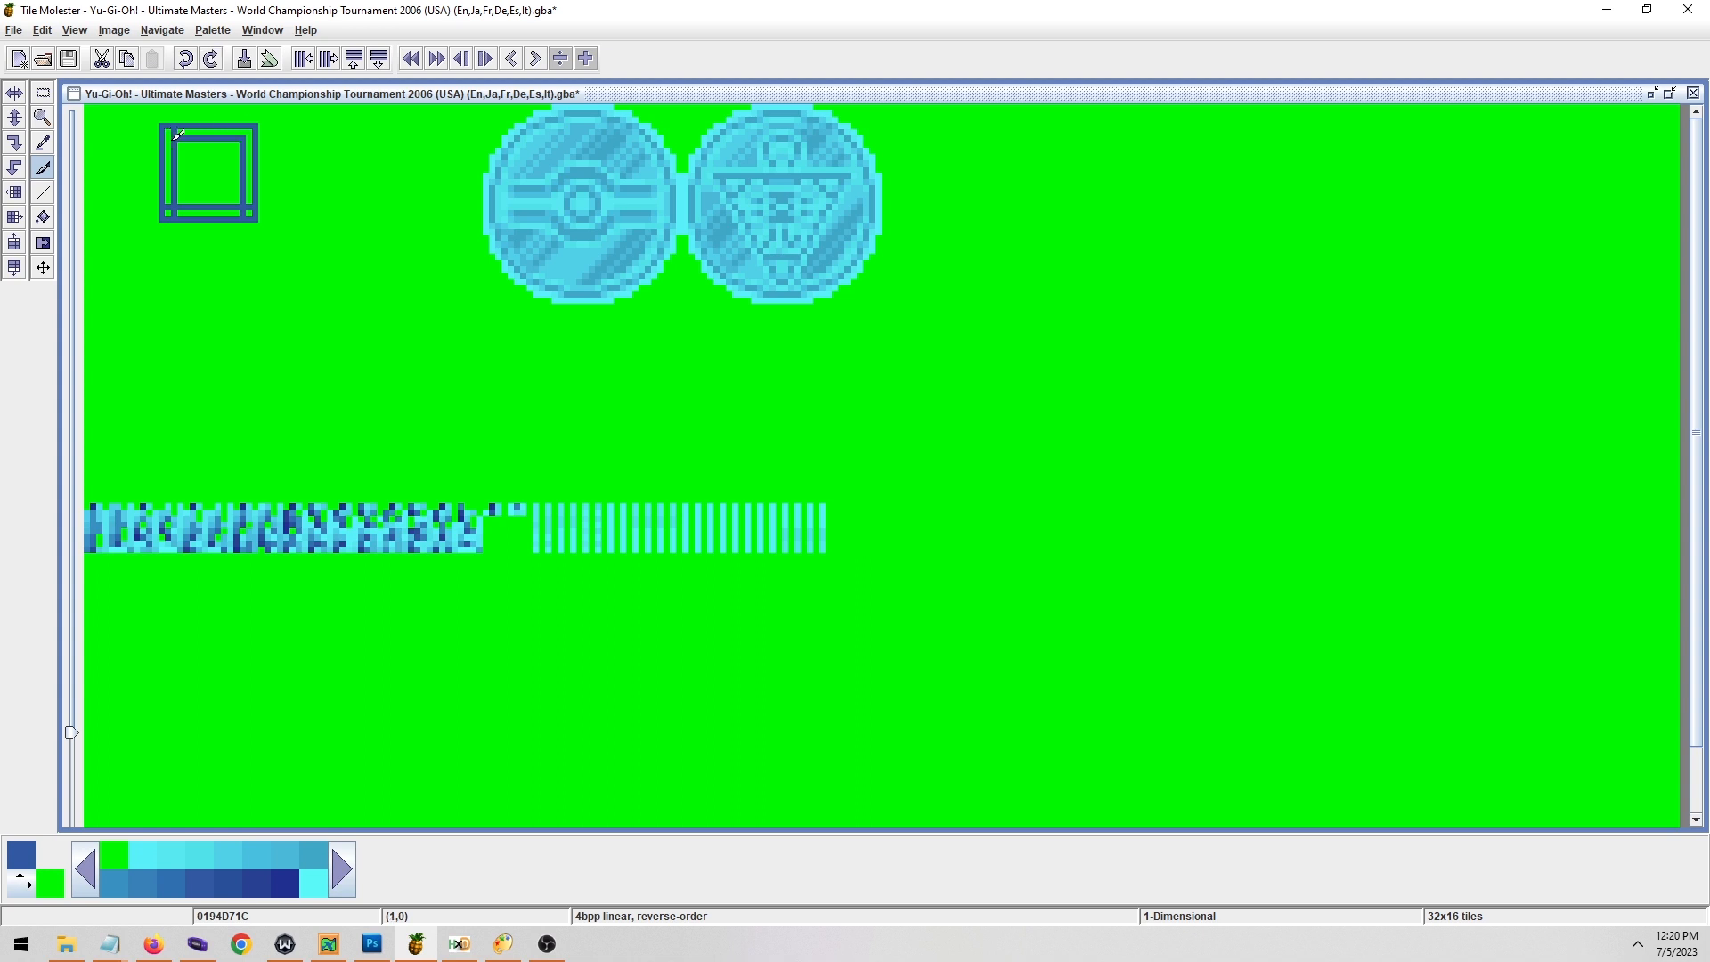
pyautogui.click(176, 136)
pyautogui.hotkey('ctrl', 's')
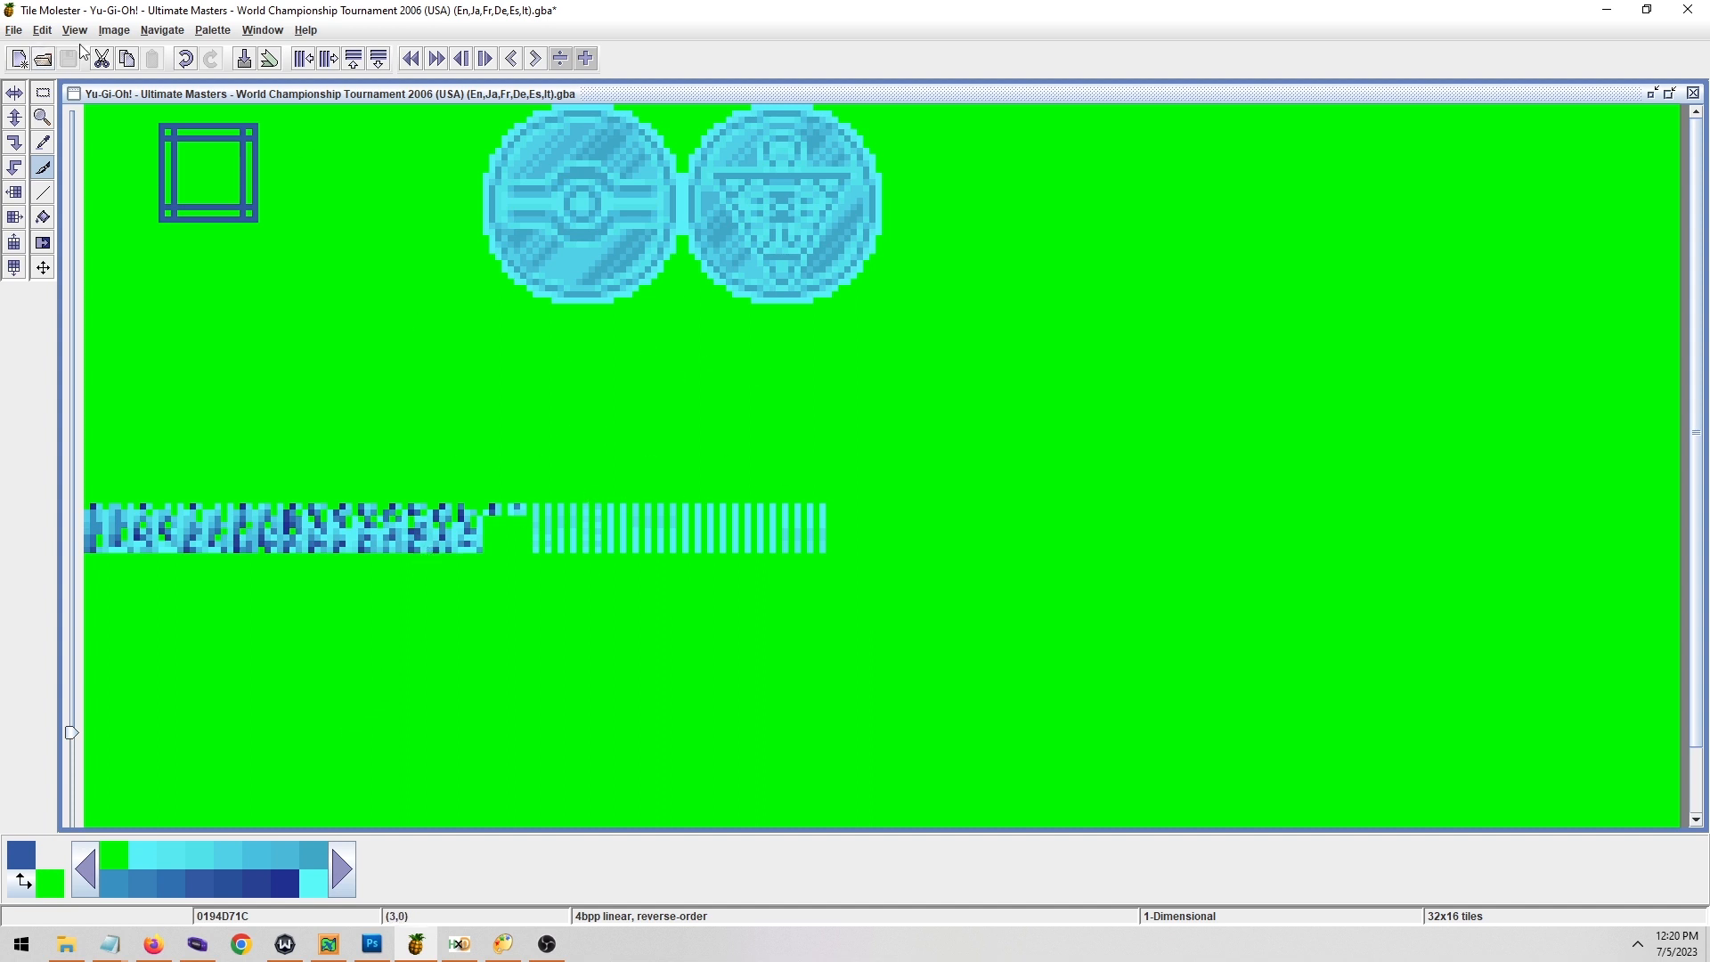
# Reset the game in mGBA and return to the Coin Toss Selection screen to check the modified selection box.
pyautogui.click(197, 944)
pyautogui.hotkey('ctrl', 'r')
pyautogui.press('Tab')
pyautogui.press('x')
pyautogui.press('x')
pyautogui.press('x')
pyautogui.press('x')
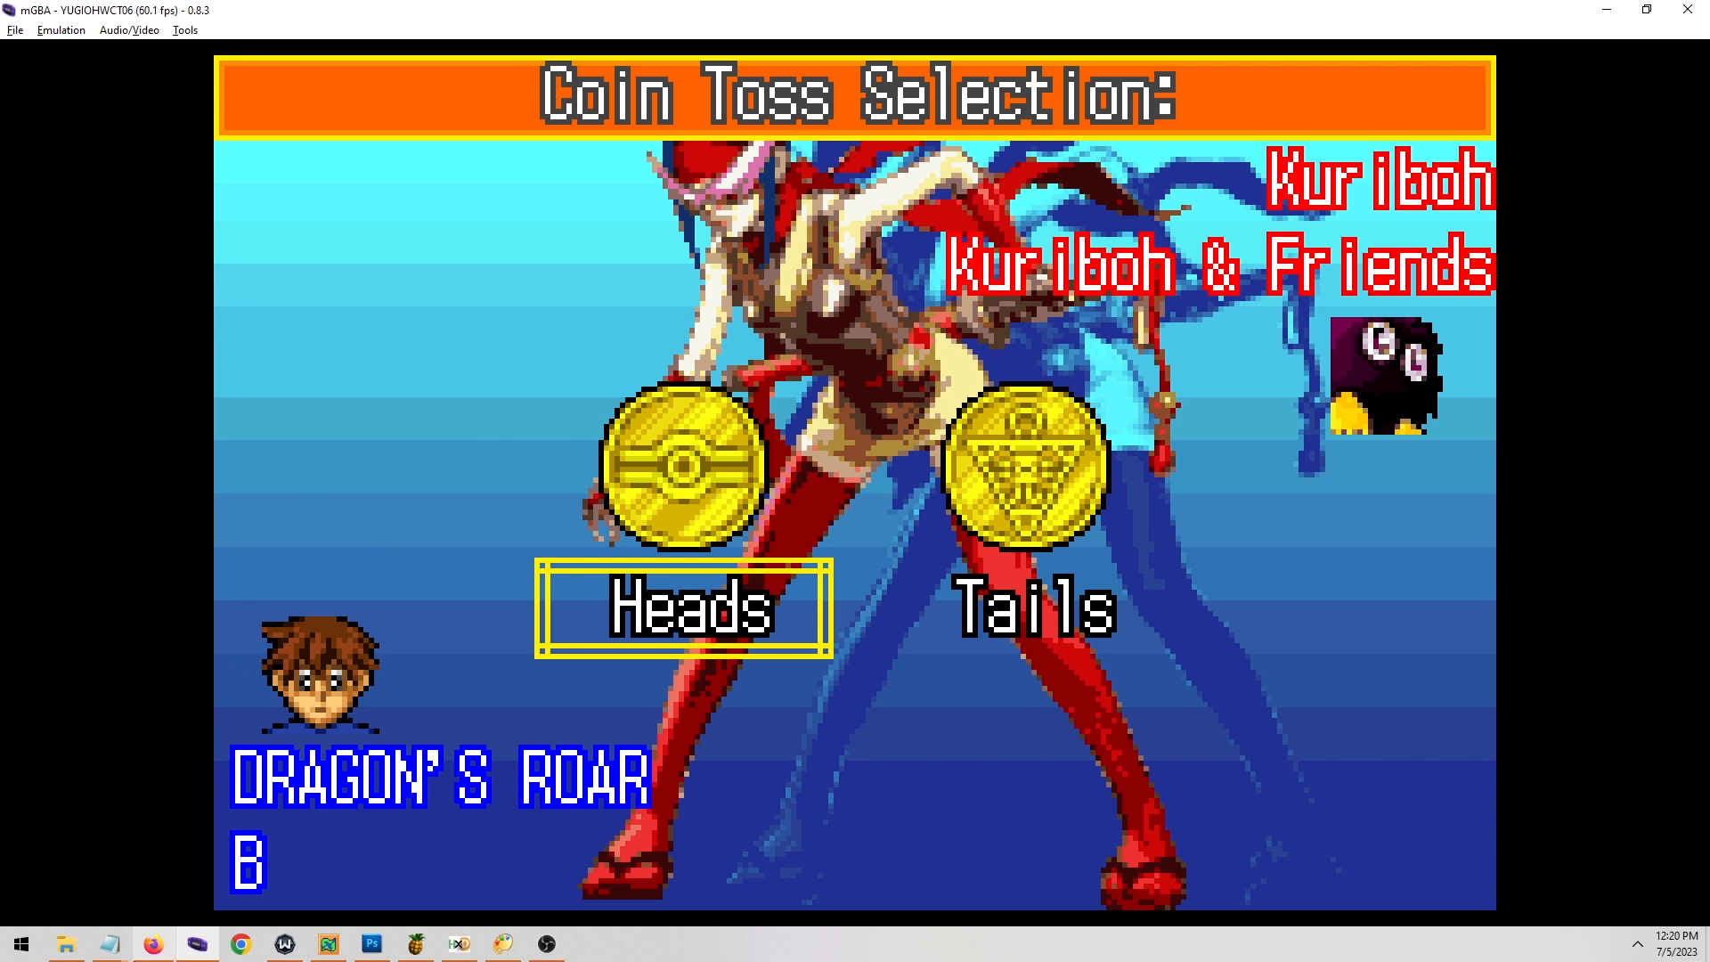
# Copy the Coinflip Top Bar image location from the spreadsheet and go to offset 0194F83C in Tile Molester.
pyautogui.click(154, 944)
pyautogui.click(59, 256)
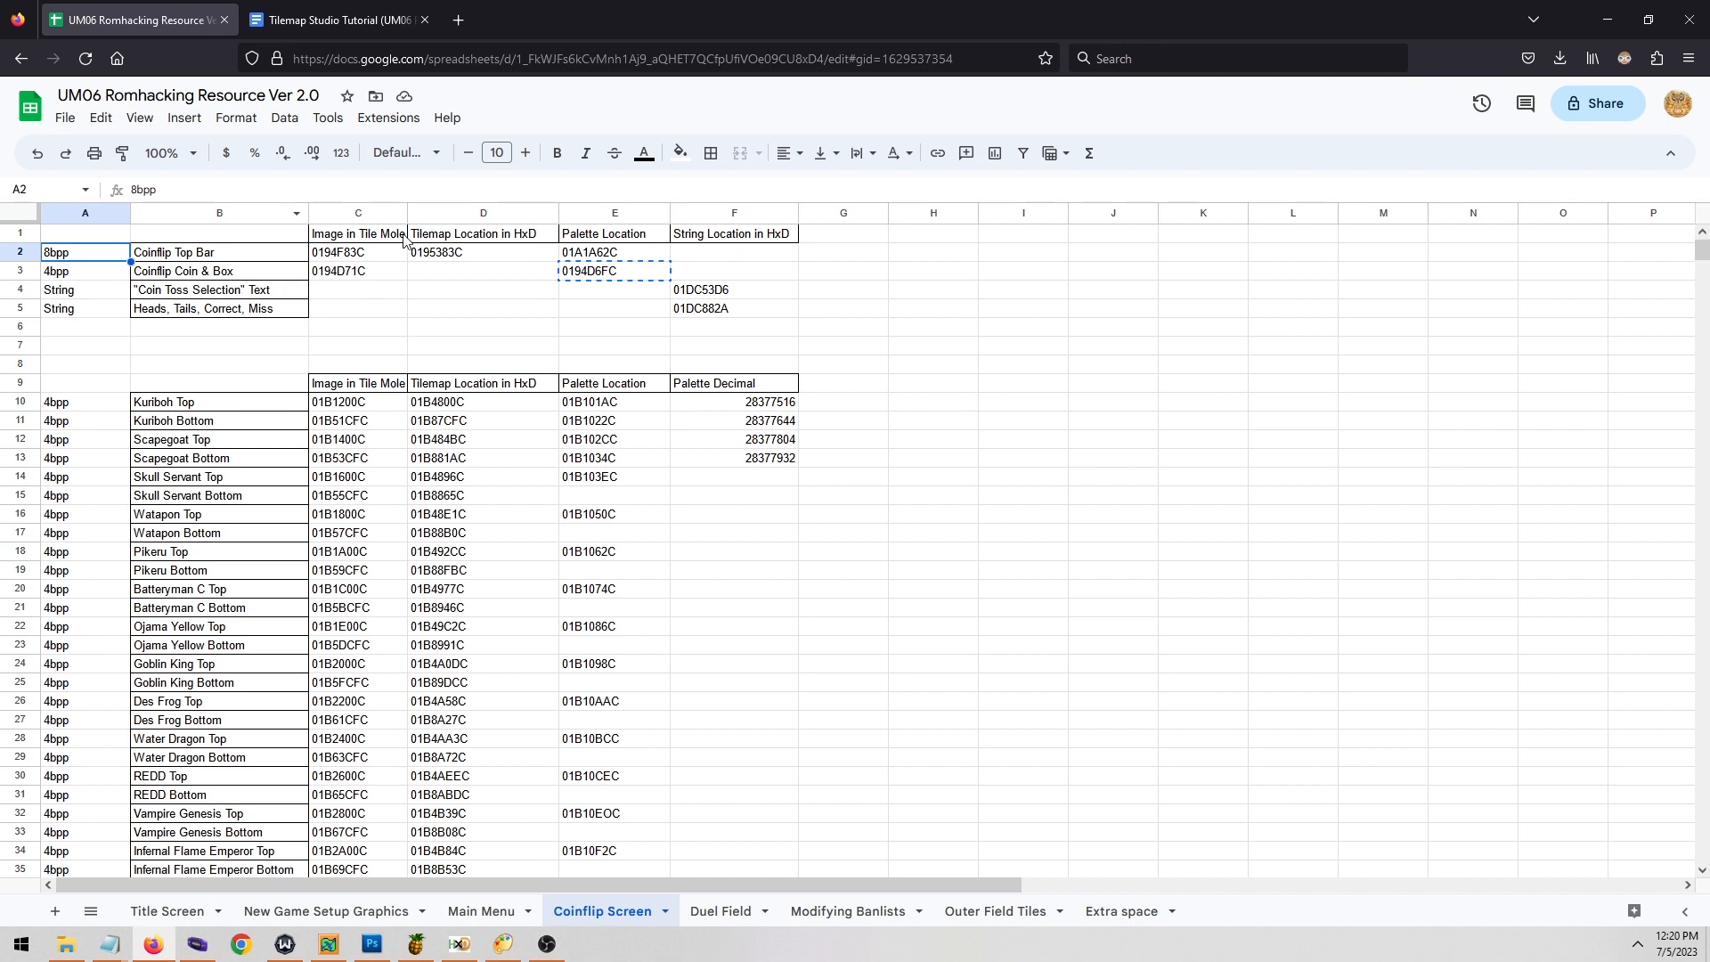
pyautogui.click(371, 261)
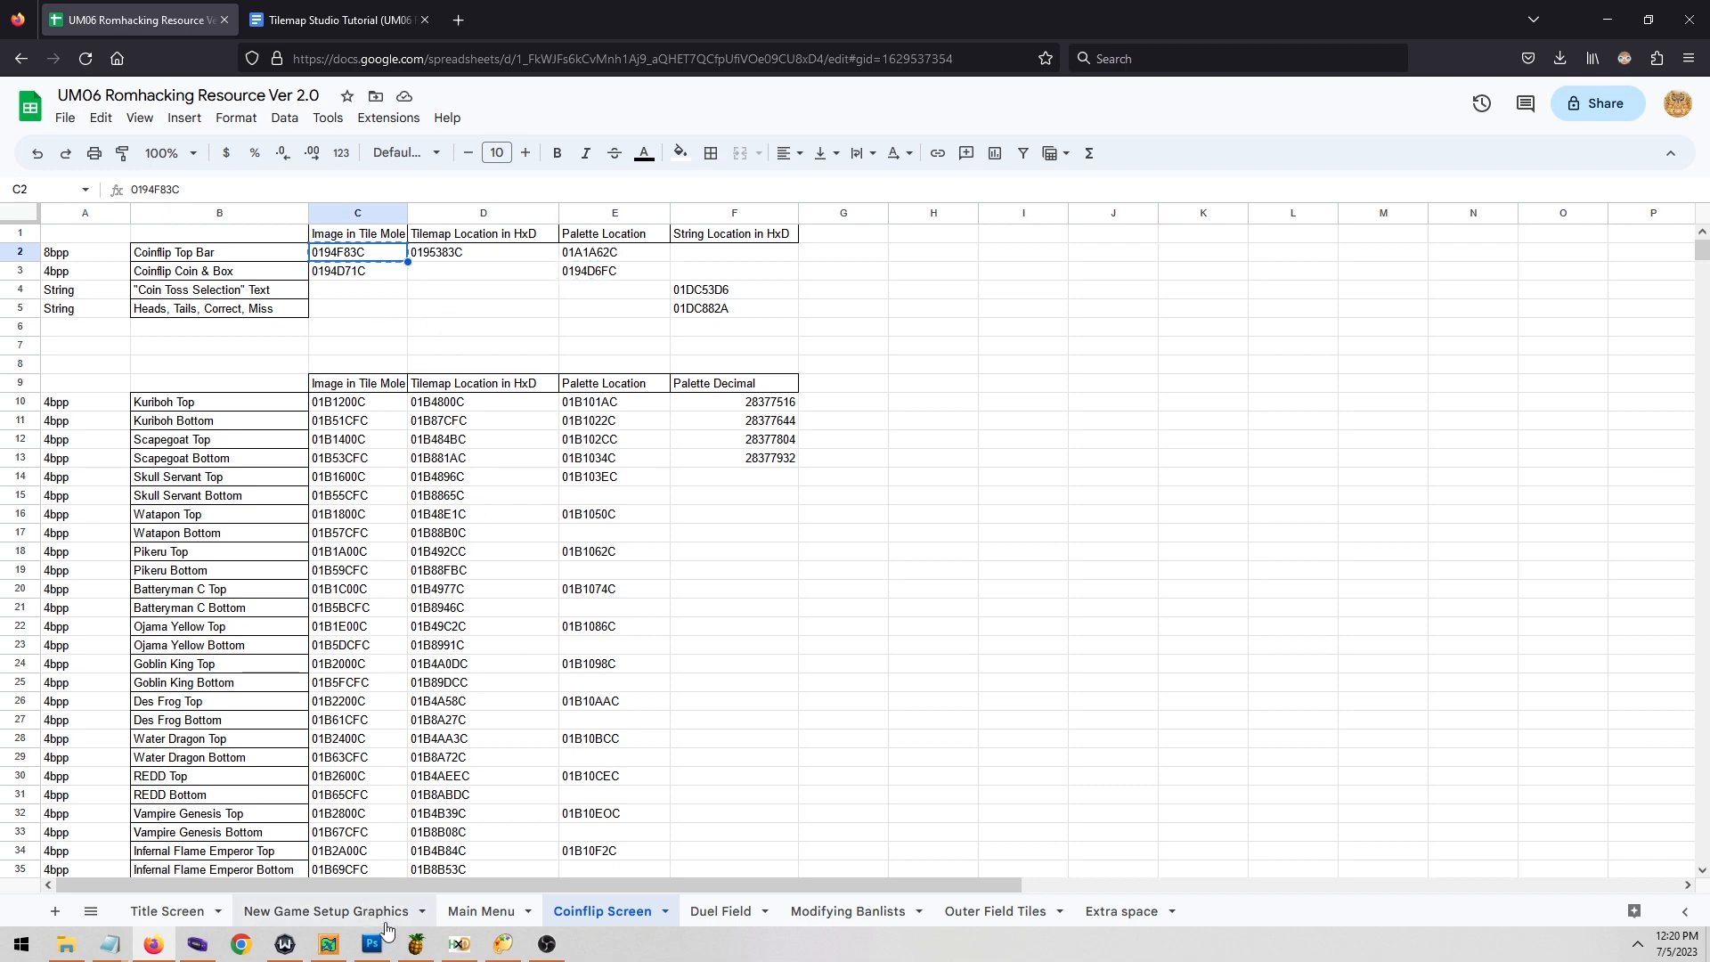
pyautogui.click(415, 944)
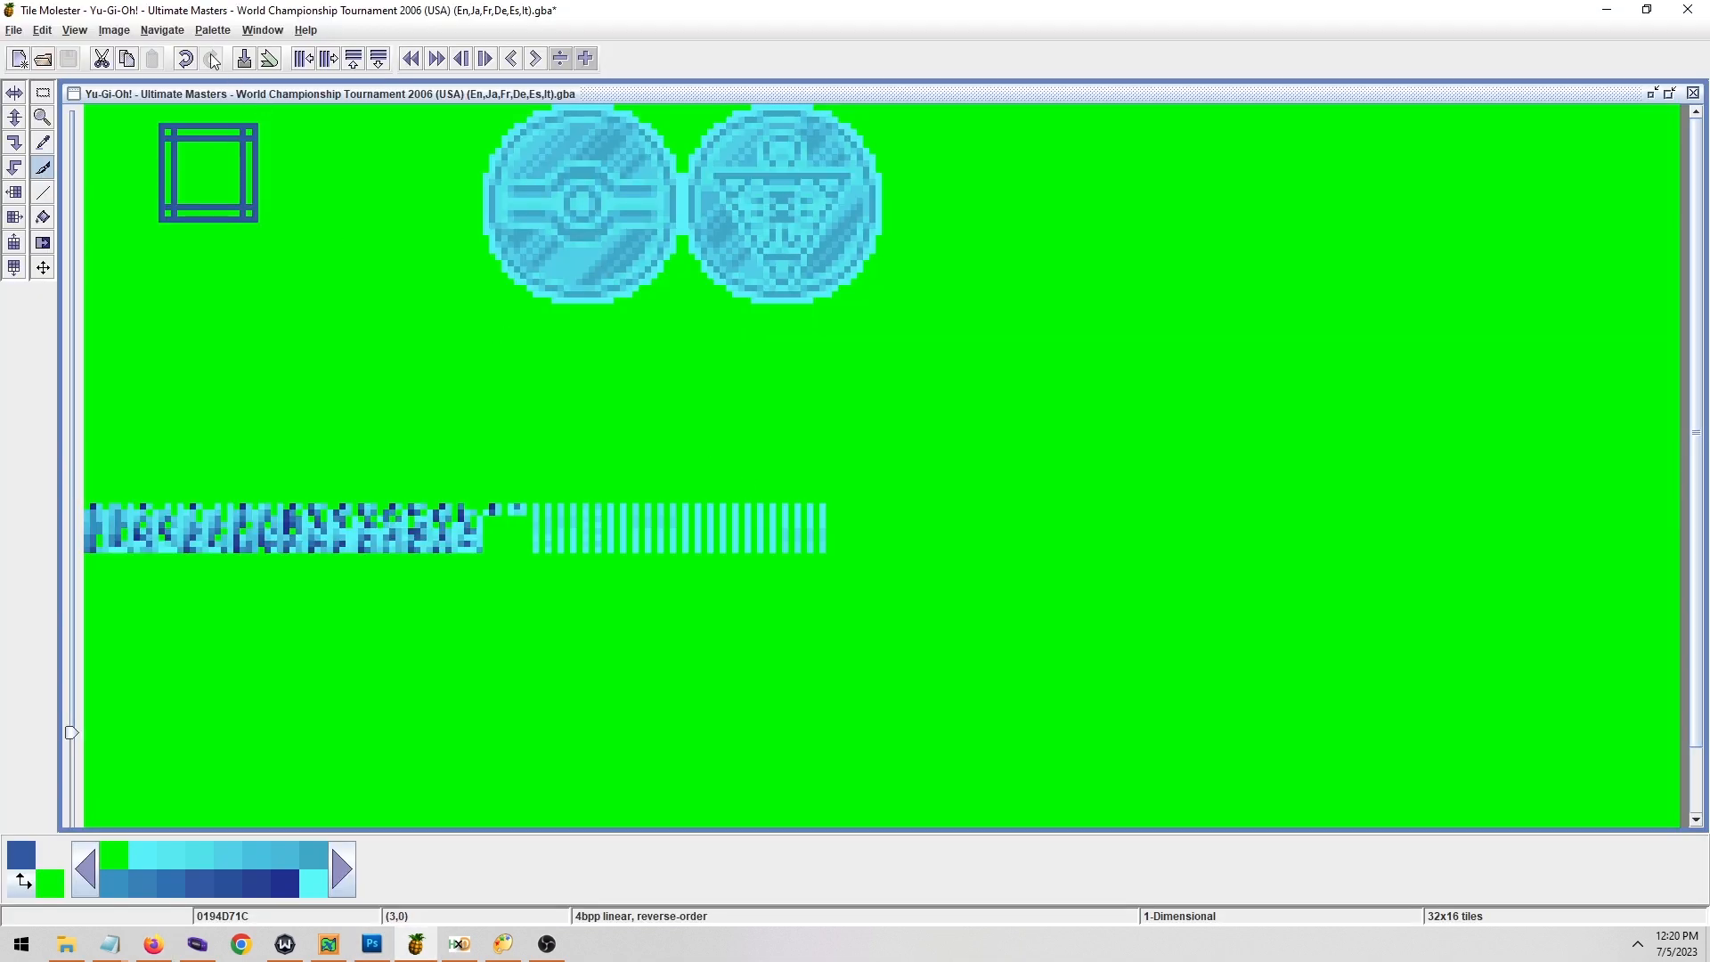
pyautogui.click(165, 30)
pyautogui.click(210, 58)
pyautogui.hotkey('ctrl', 'v')
pyautogui.click(814, 535)
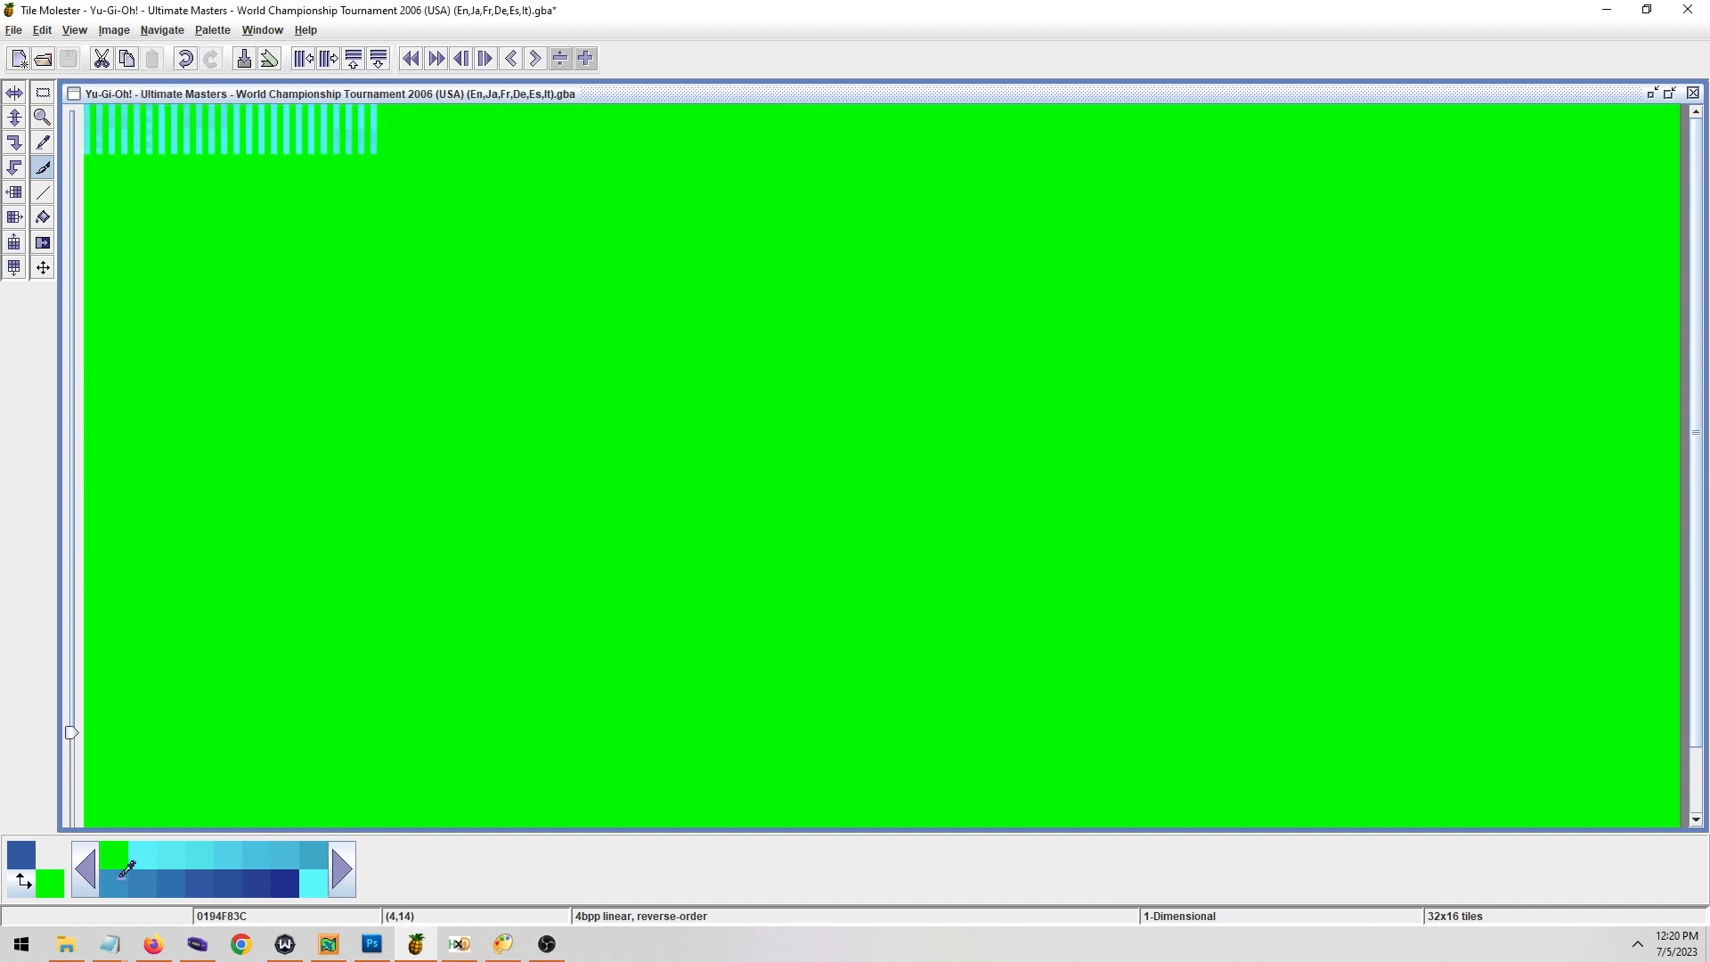
# Switch the tile codec to 8bpp linear for the top bar graphic.
pyautogui.click(223, 34)
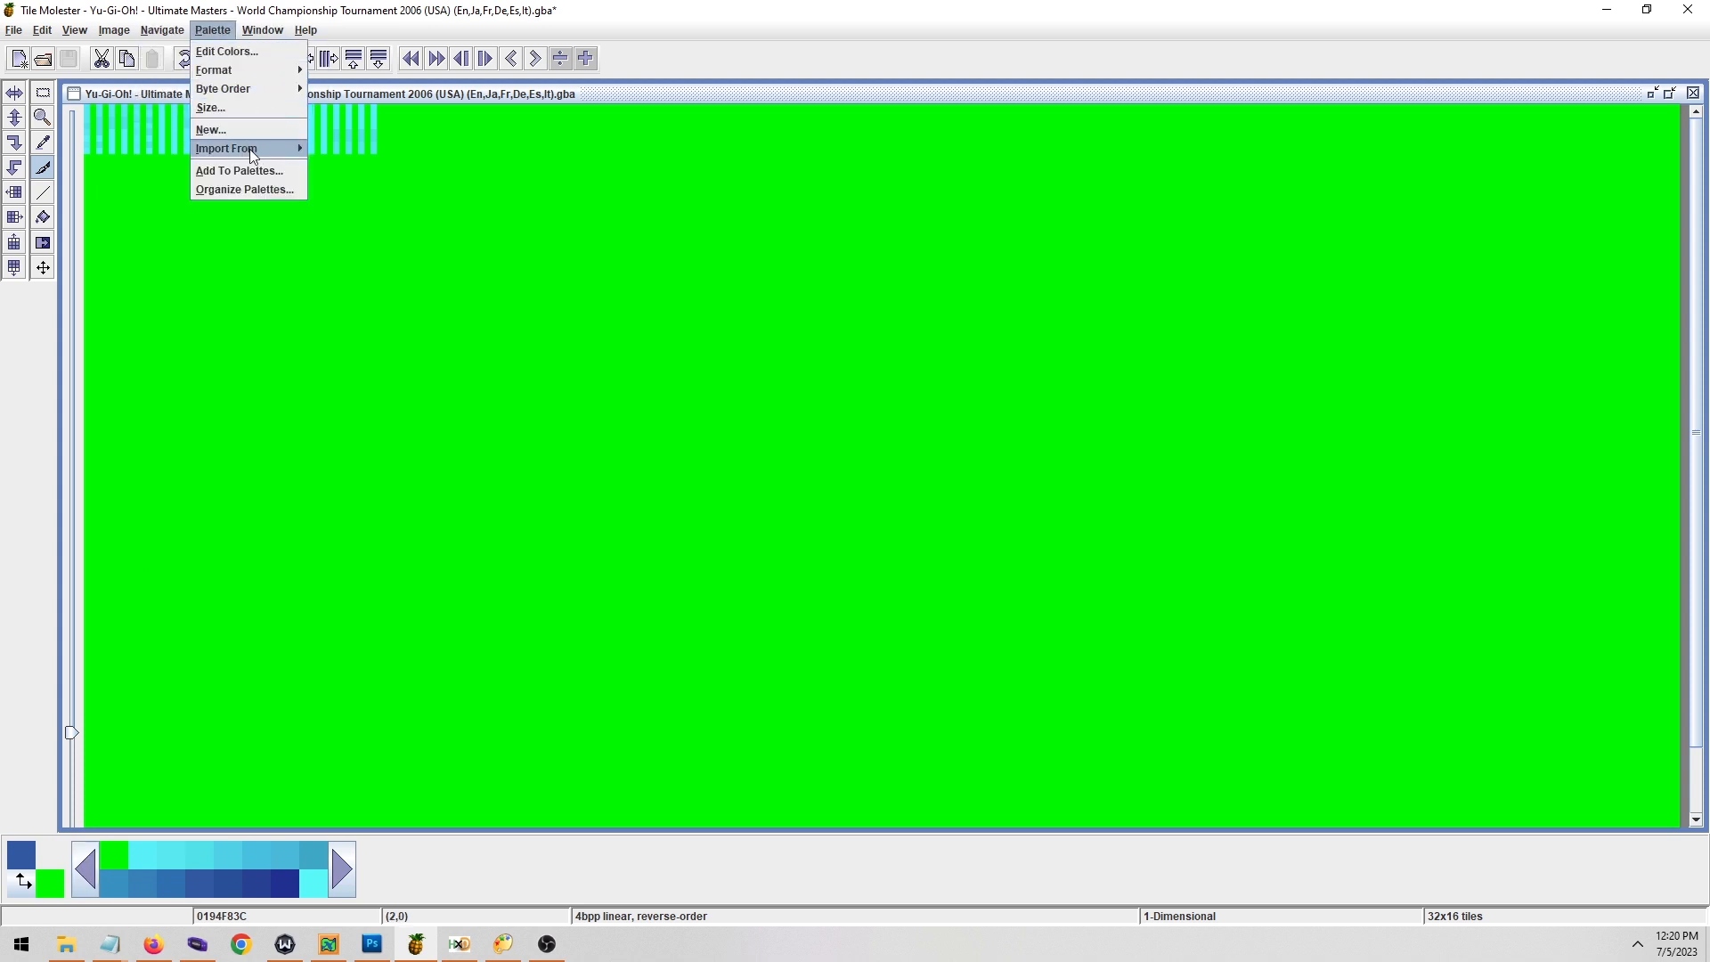
pyautogui.click(592, 237)
pyautogui.hotkey('ctrl', 'z')
pyautogui.click(37, 32)
pyautogui.moveTo(74, 32)
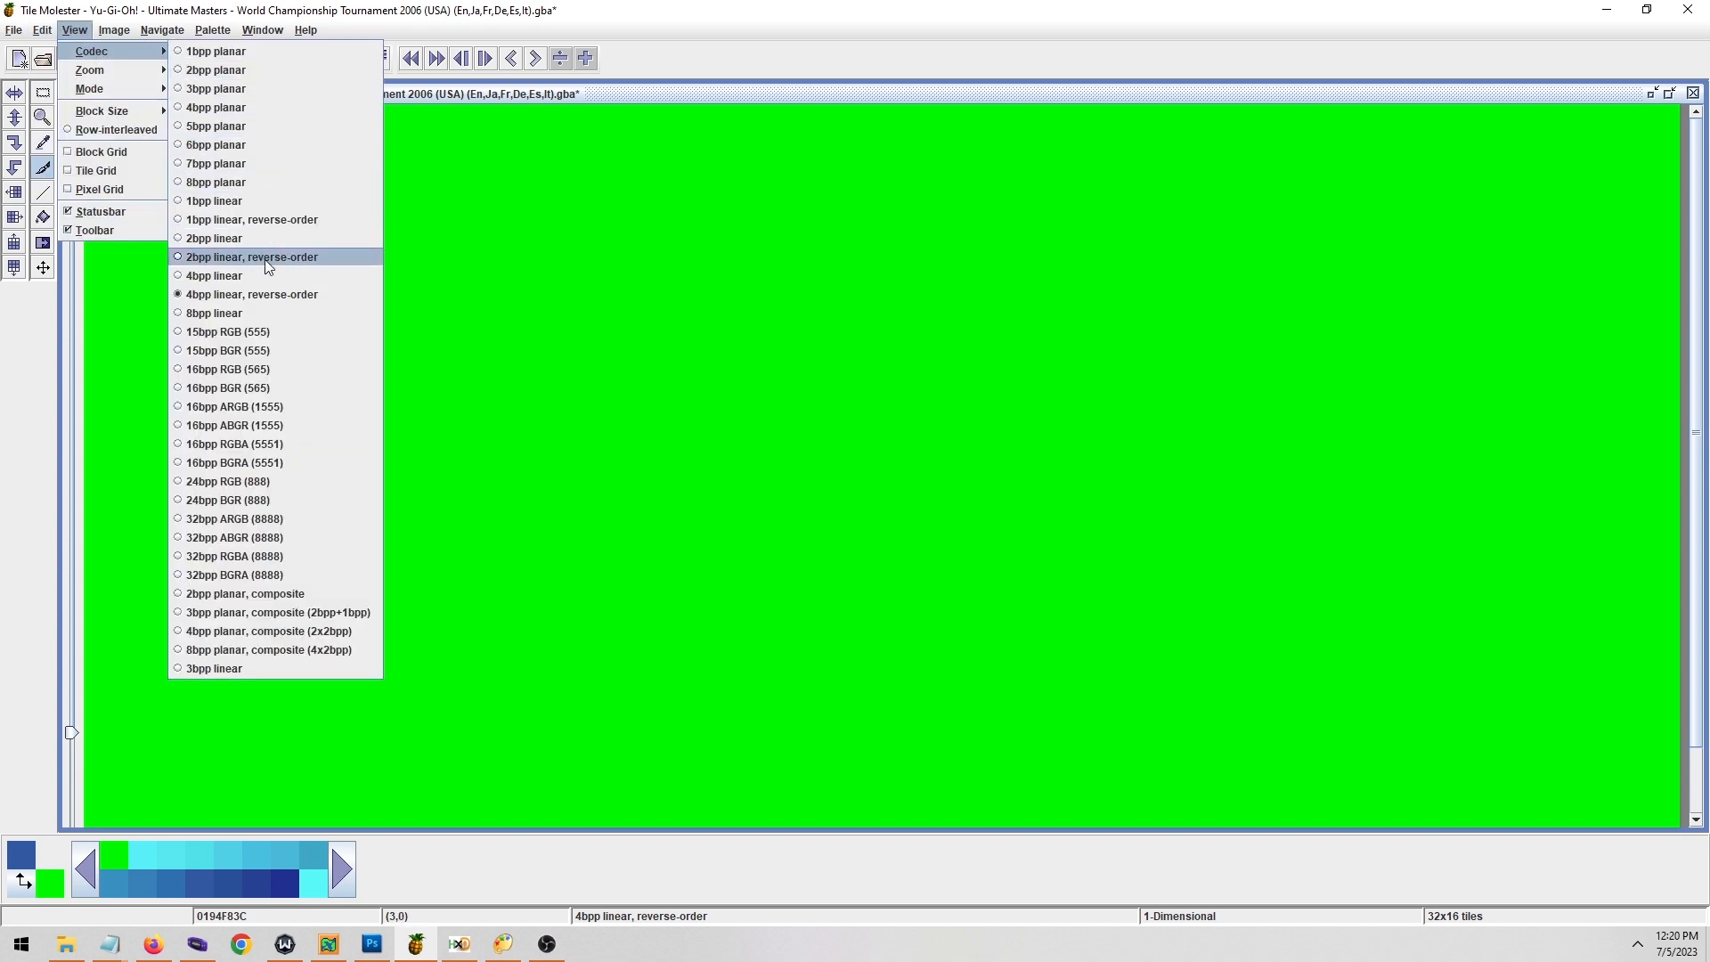
pyautogui.click(237, 312)
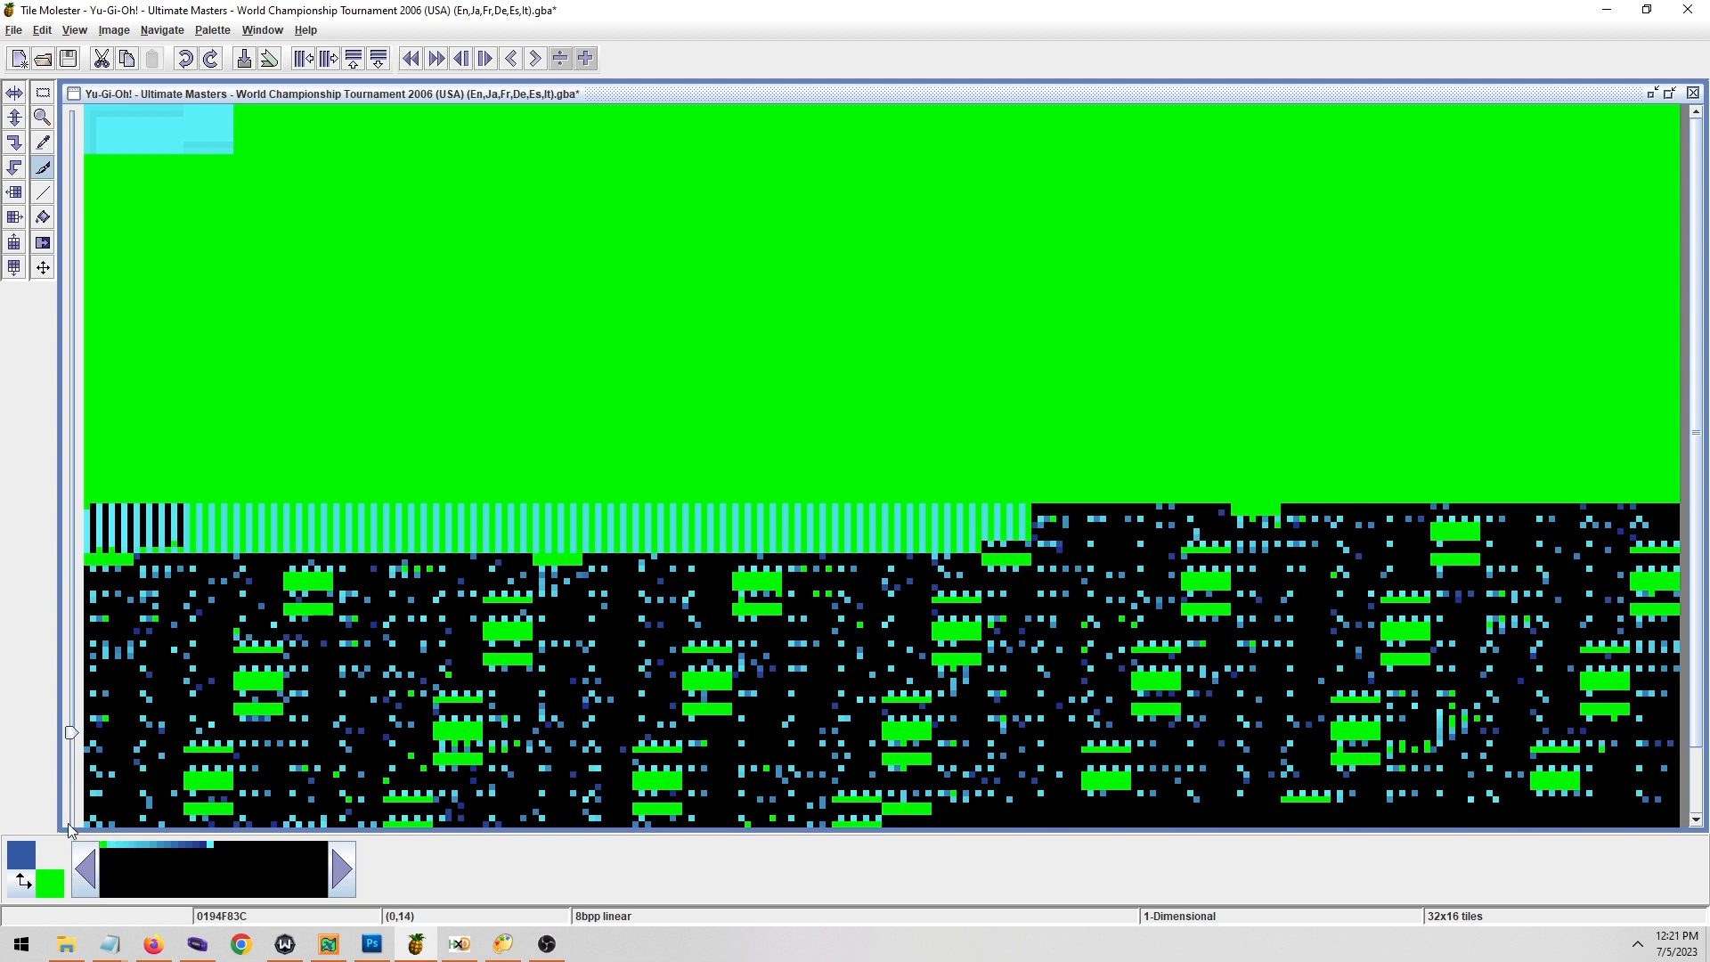
# Flood-fill the top bar's interior and its outer border strips with the transparent green and save the ROM.
pyautogui.click(43, 217)
pyautogui.click(22, 882)
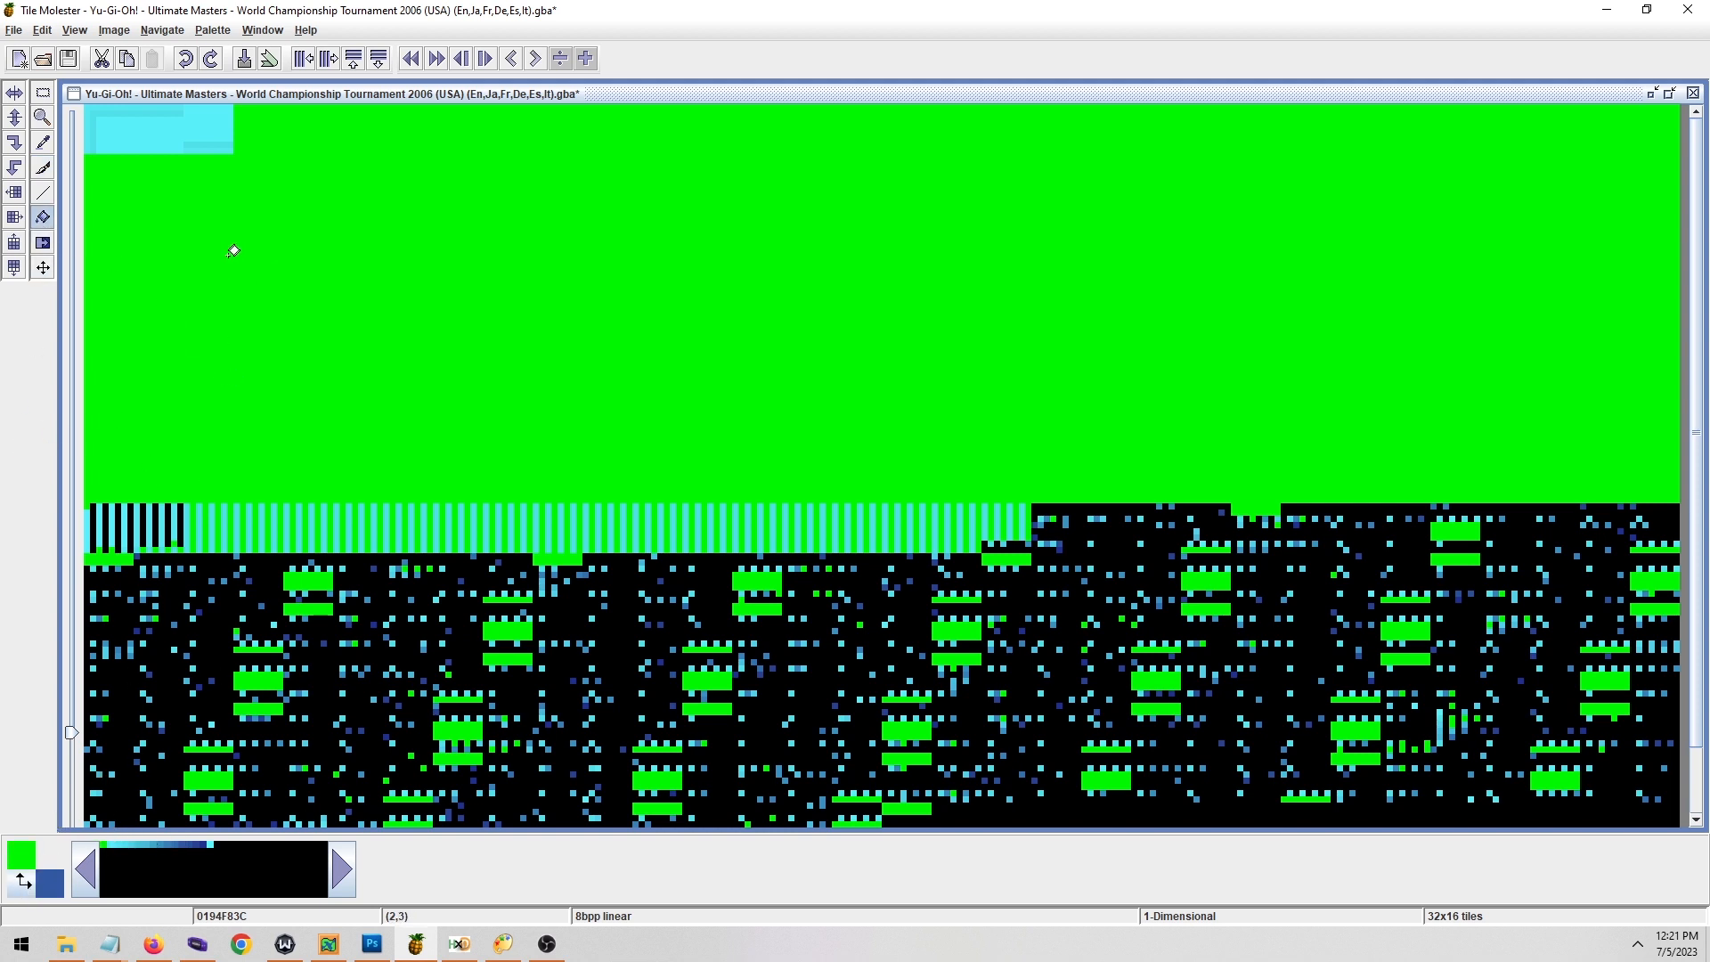
pyautogui.click(147, 126)
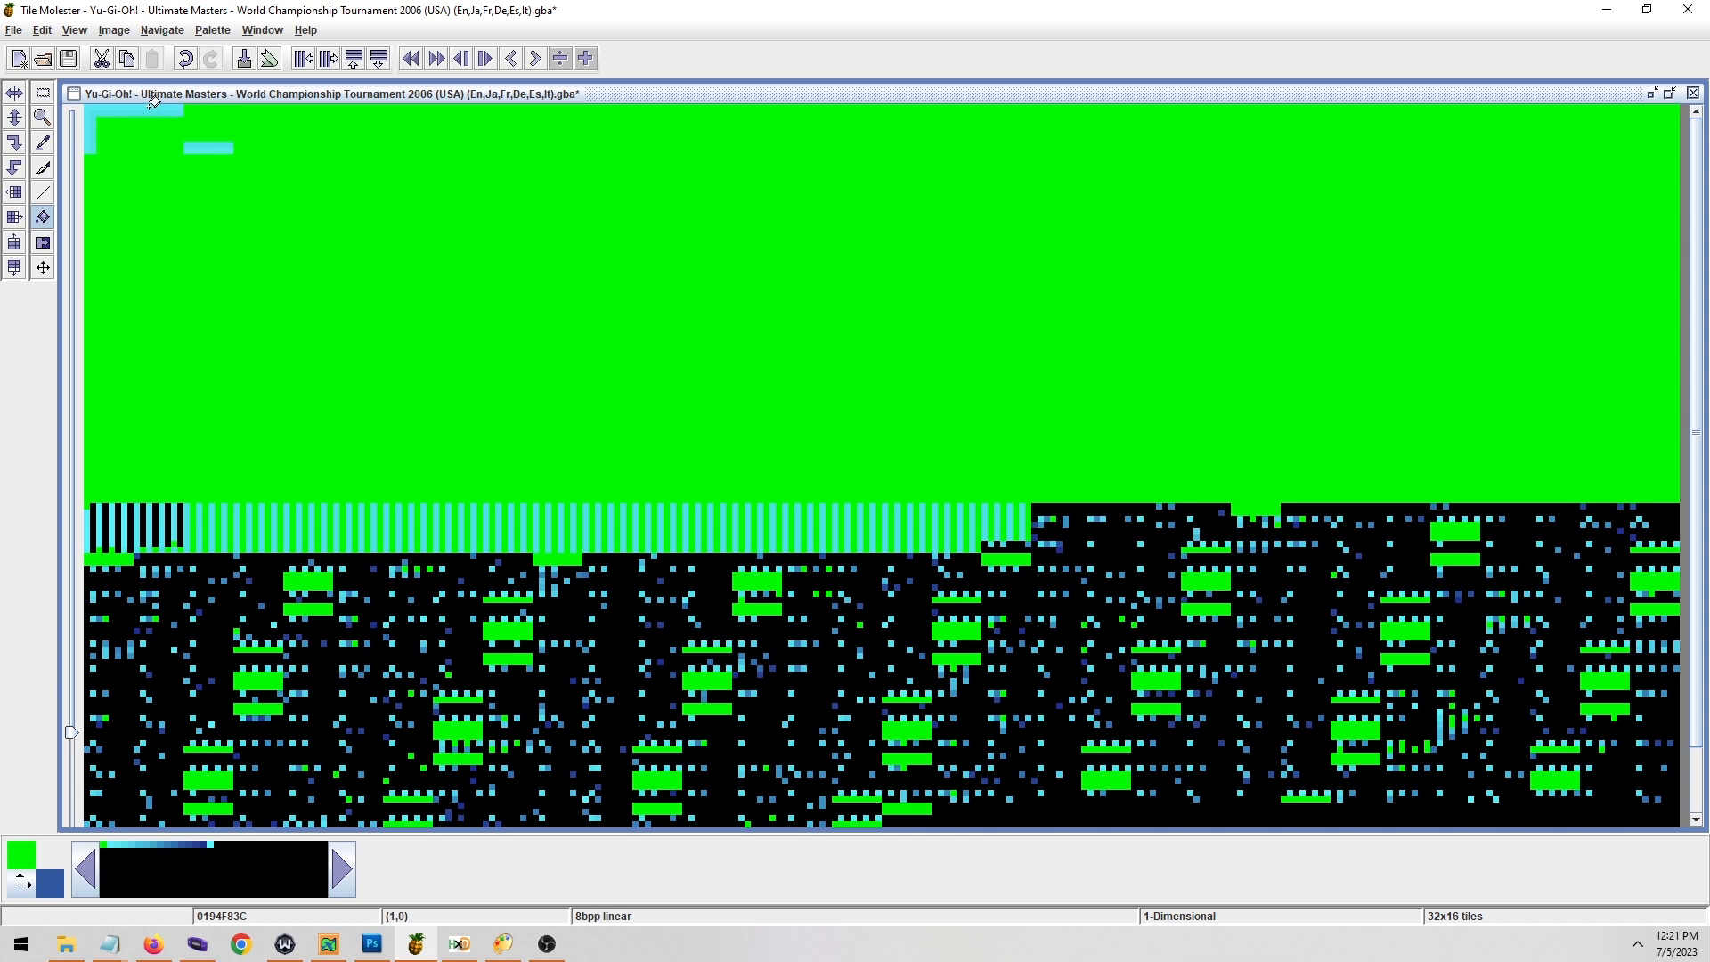
pyautogui.click(160, 106)
pyautogui.click(212, 150)
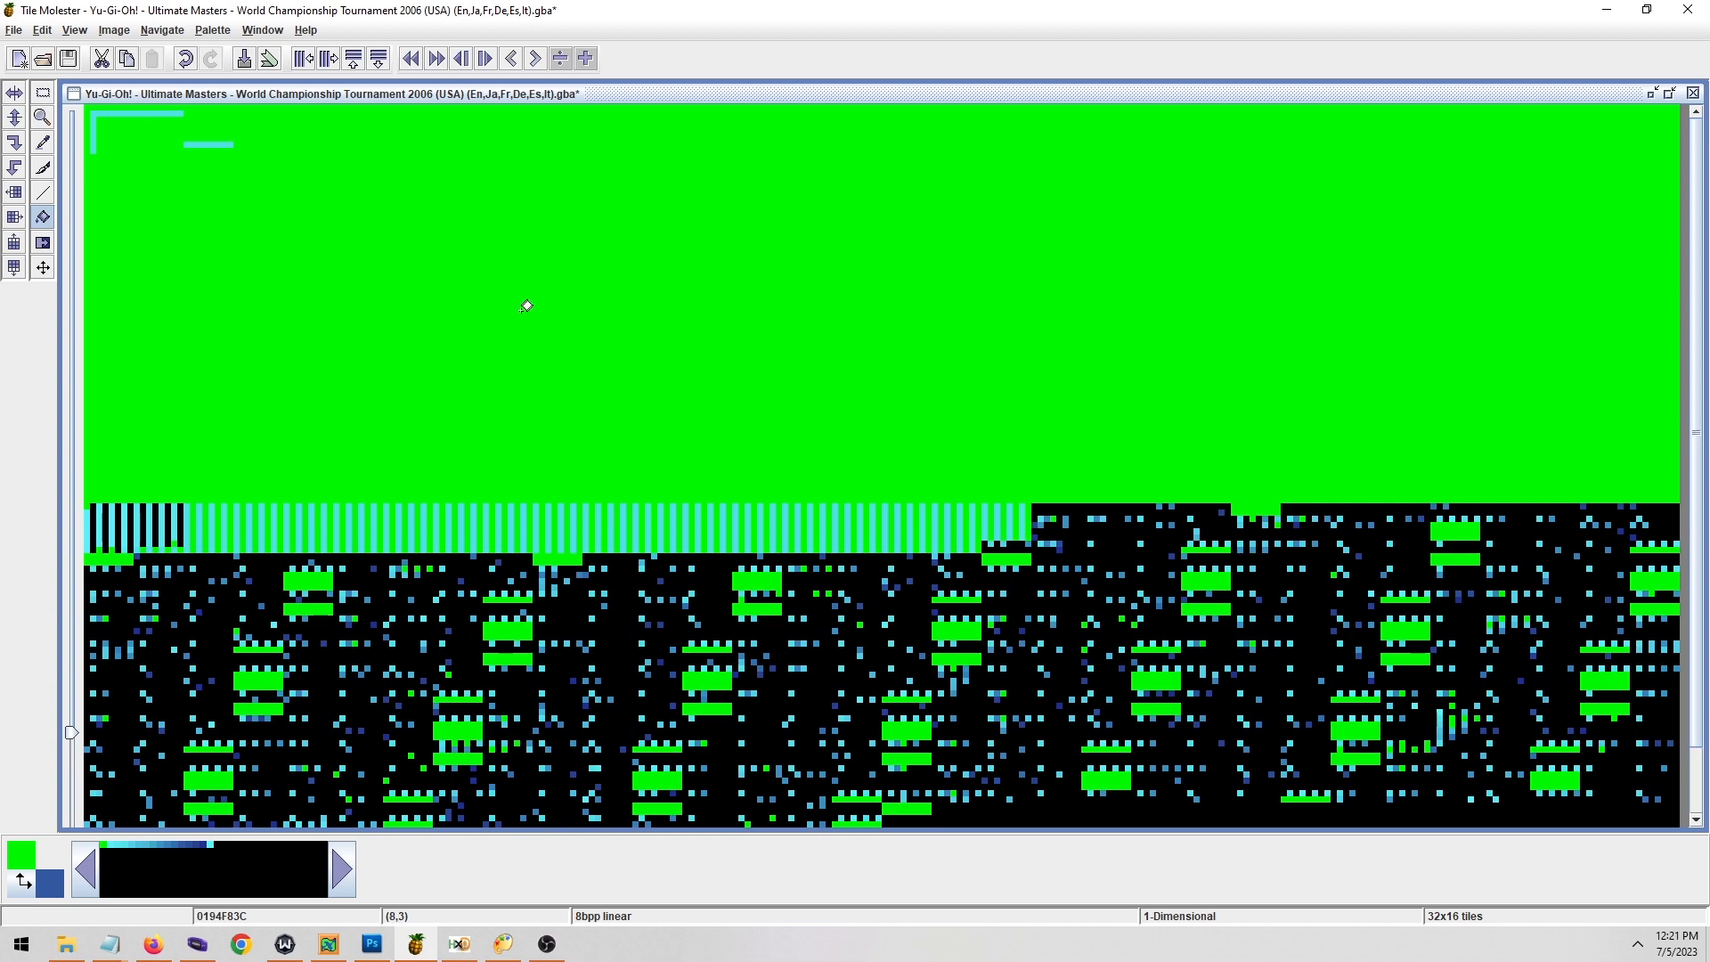
# Reset the game in mGBA and open the Coin Toss Selection screen to check the top bar without its fill.
pyautogui.click(196, 944)
pyautogui.hotkey('ctrl', 'r')
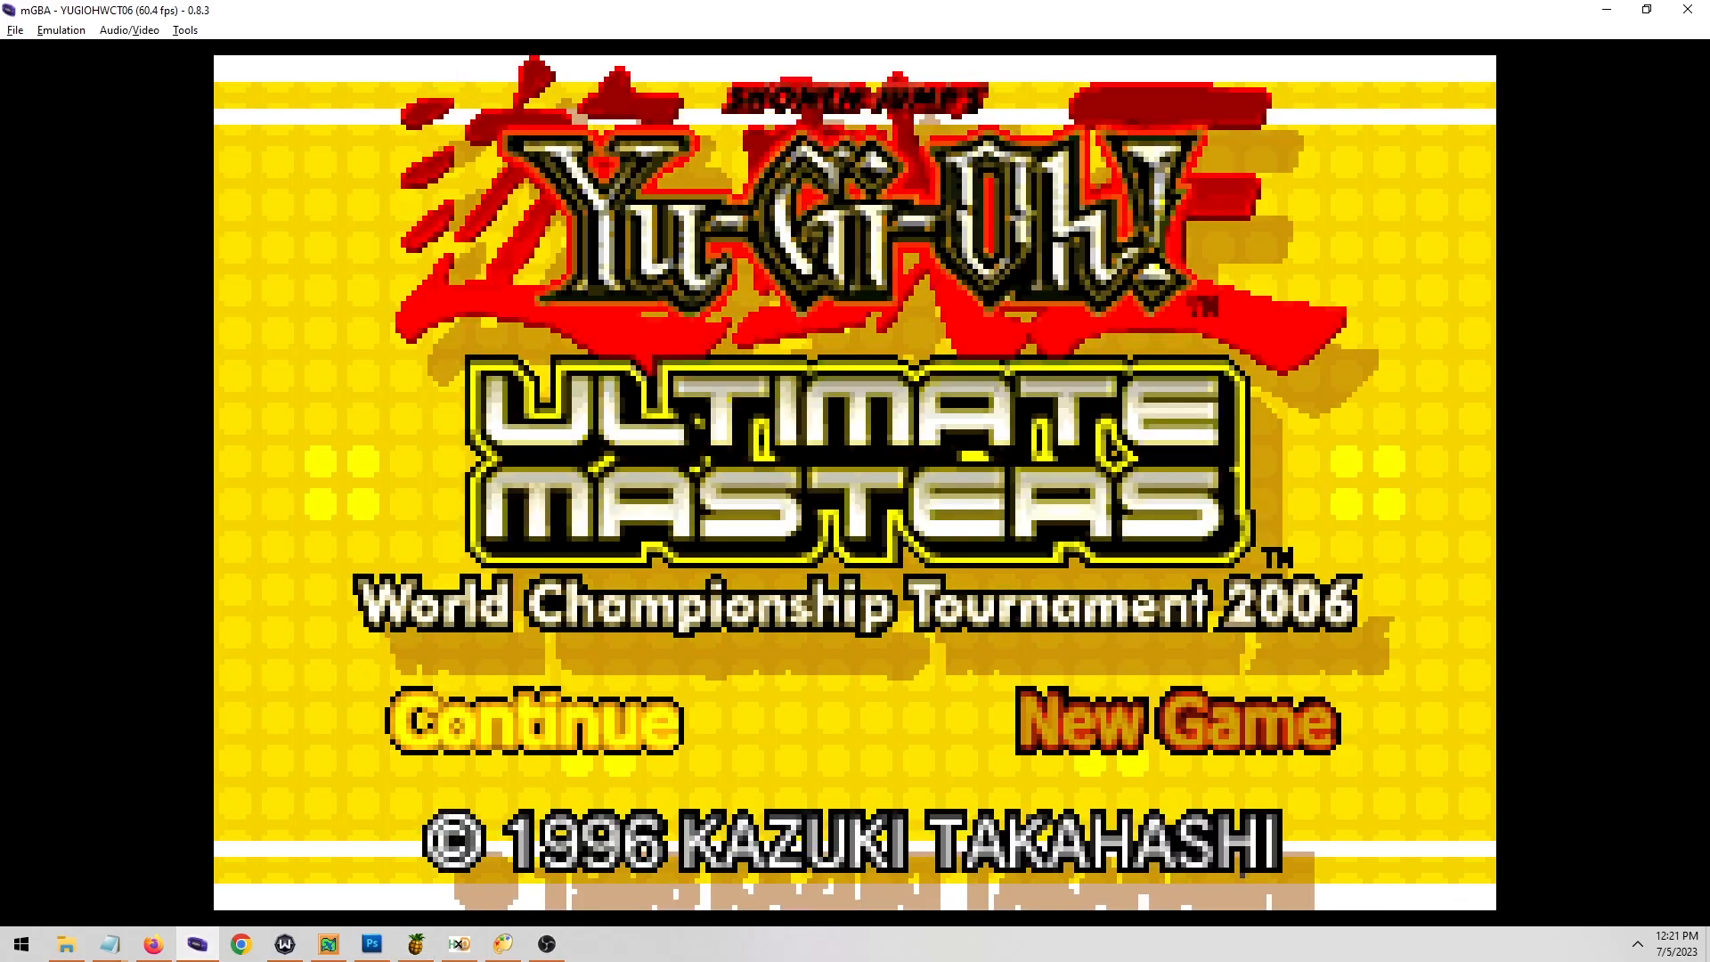
pyautogui.press('x')
pyautogui.press('Down')
pyautogui.press('x')
pyautogui.press('x')
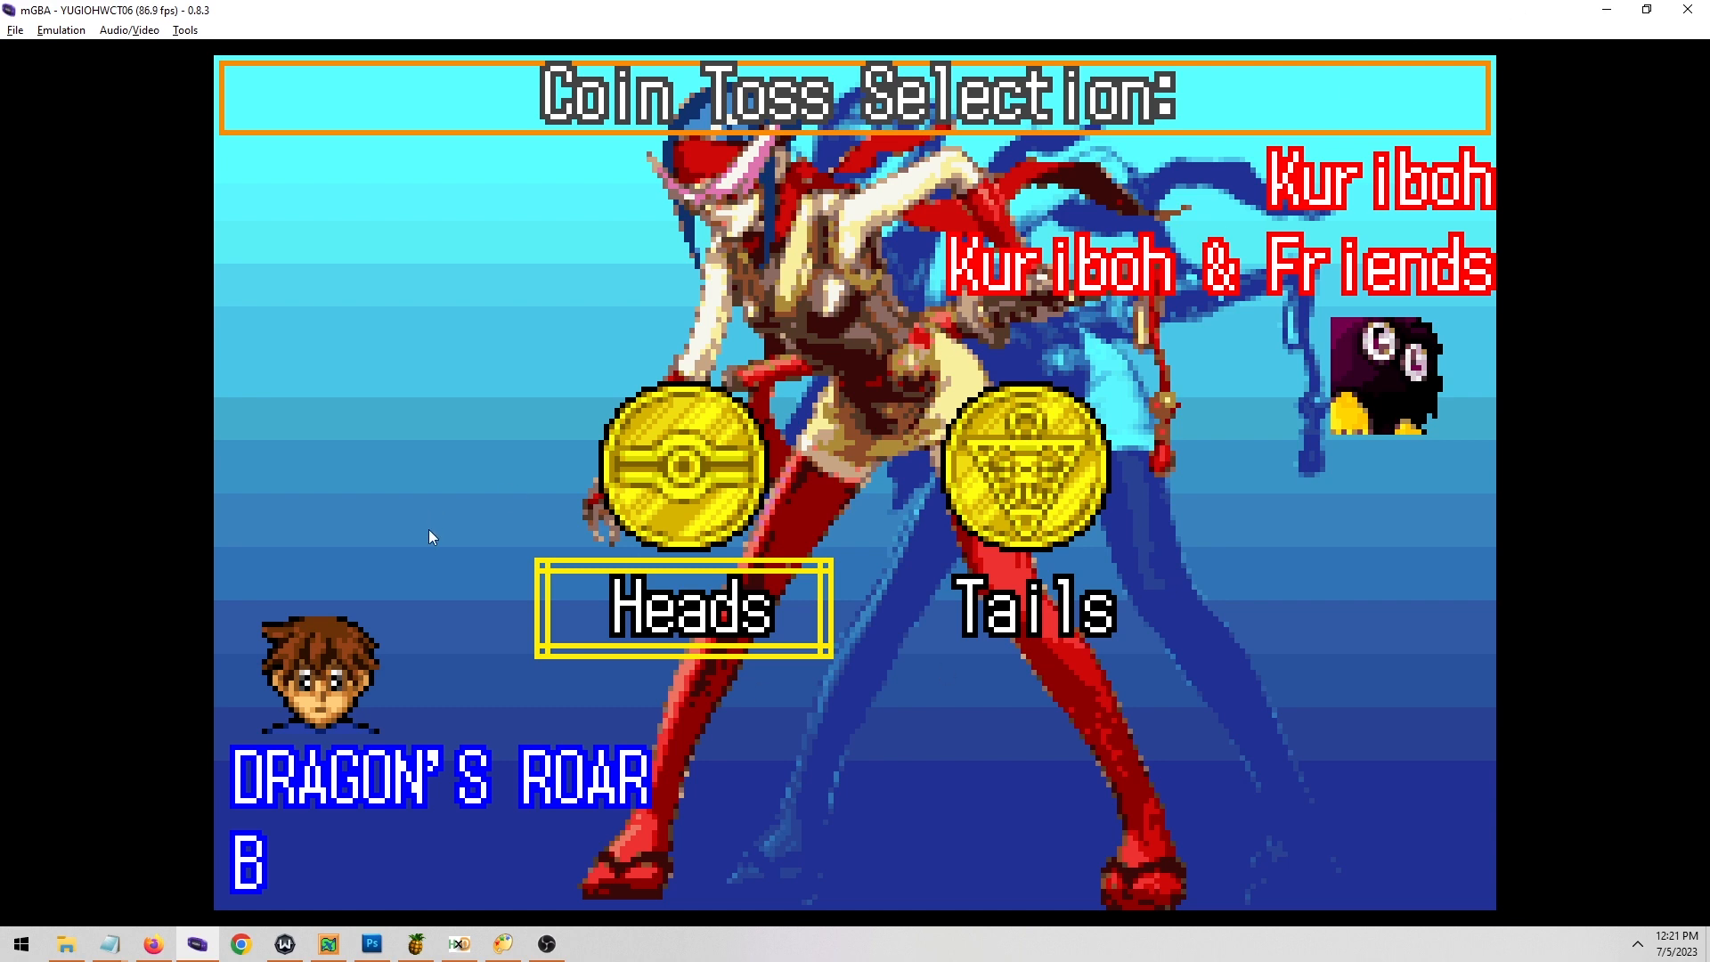
# Undo the green fills on the top bar graphic in Tile Molester and save the ROM again.
pyautogui.click(415, 944)
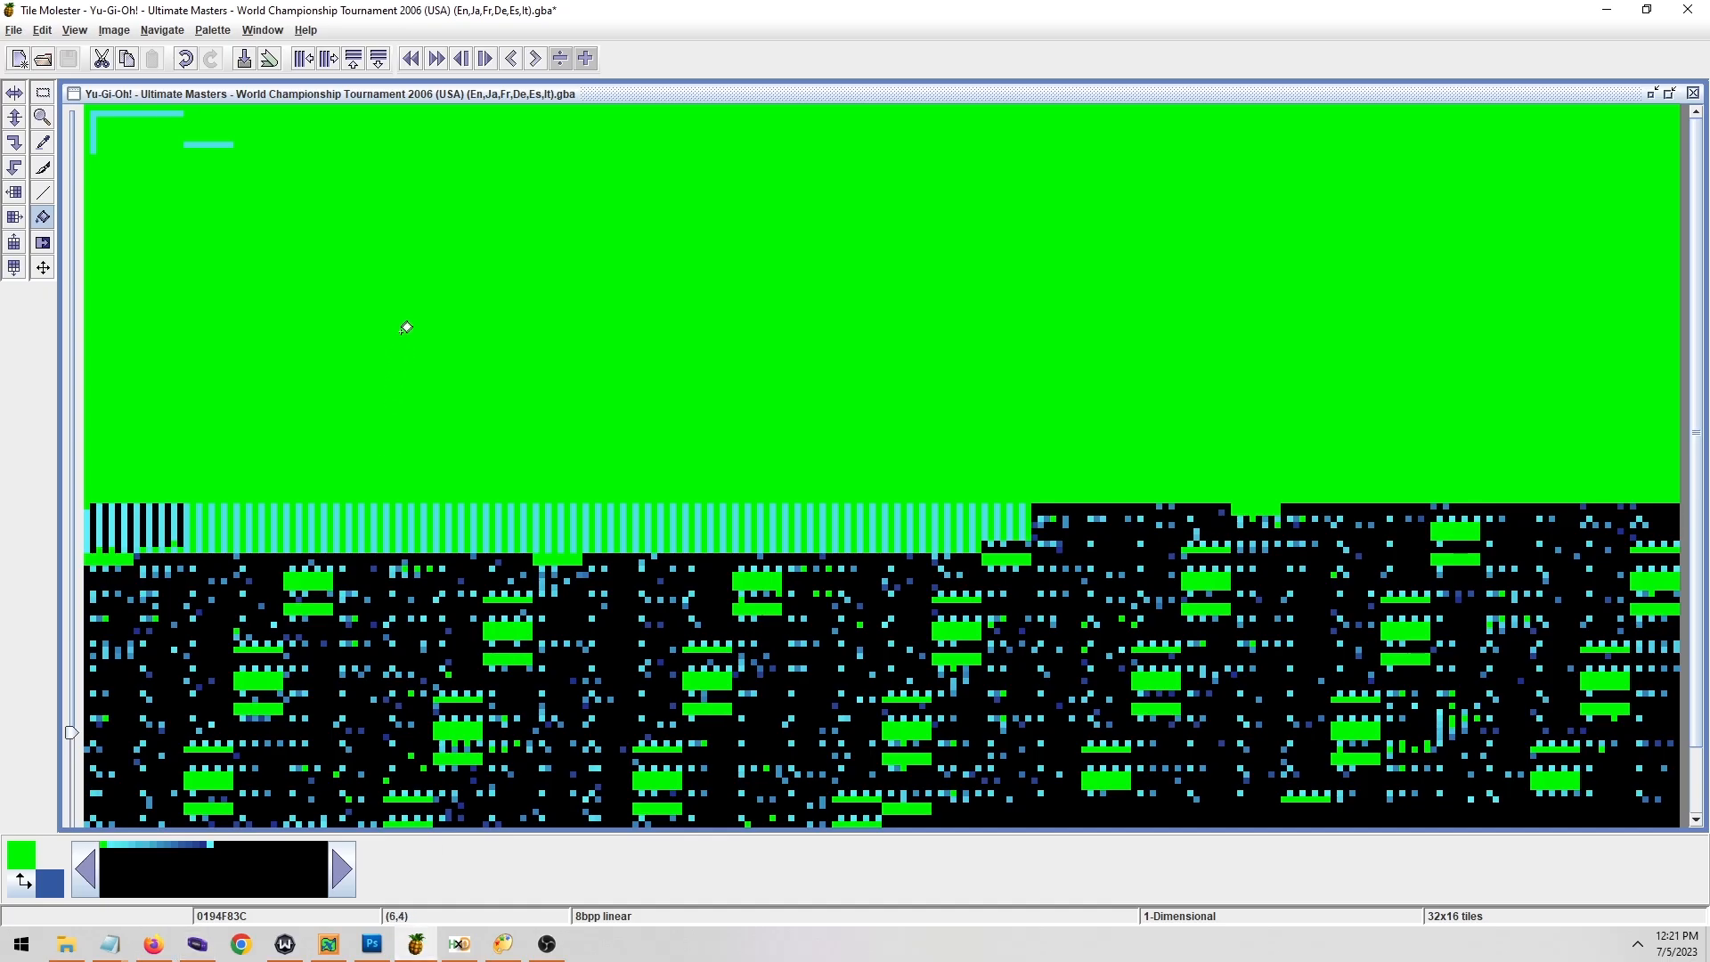
pyautogui.hotkey('ctrl', 'z')
pyautogui.hotkey('ctrl', 'z')
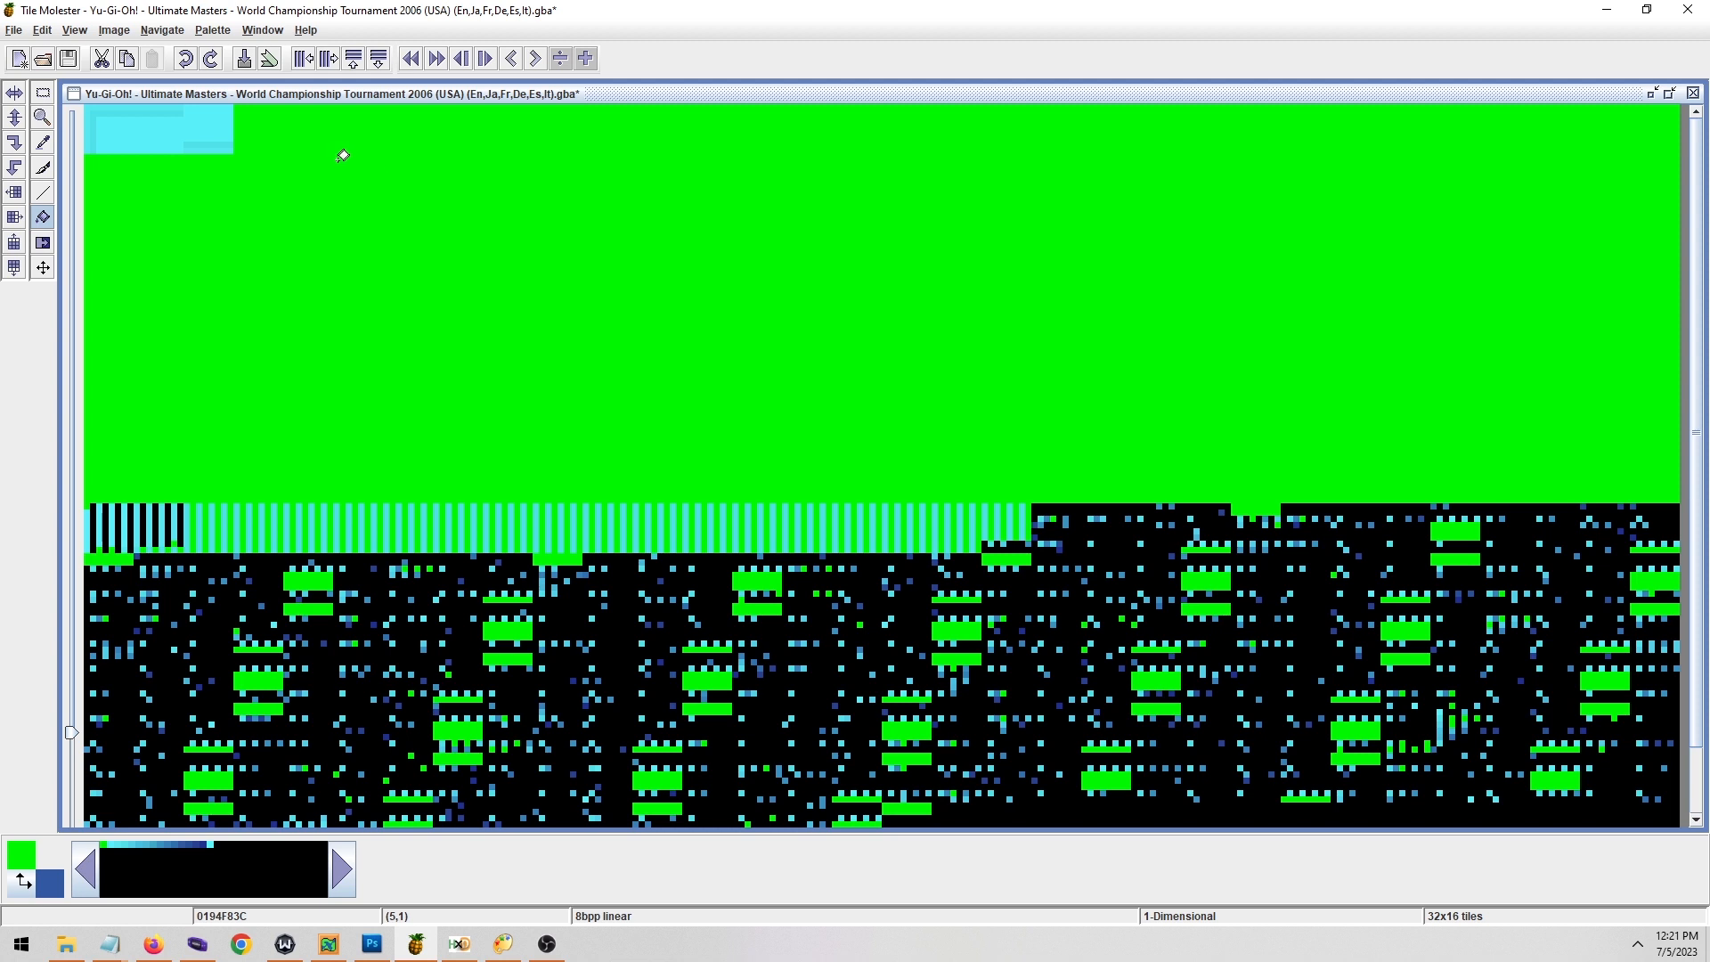
pyautogui.click(68, 59)
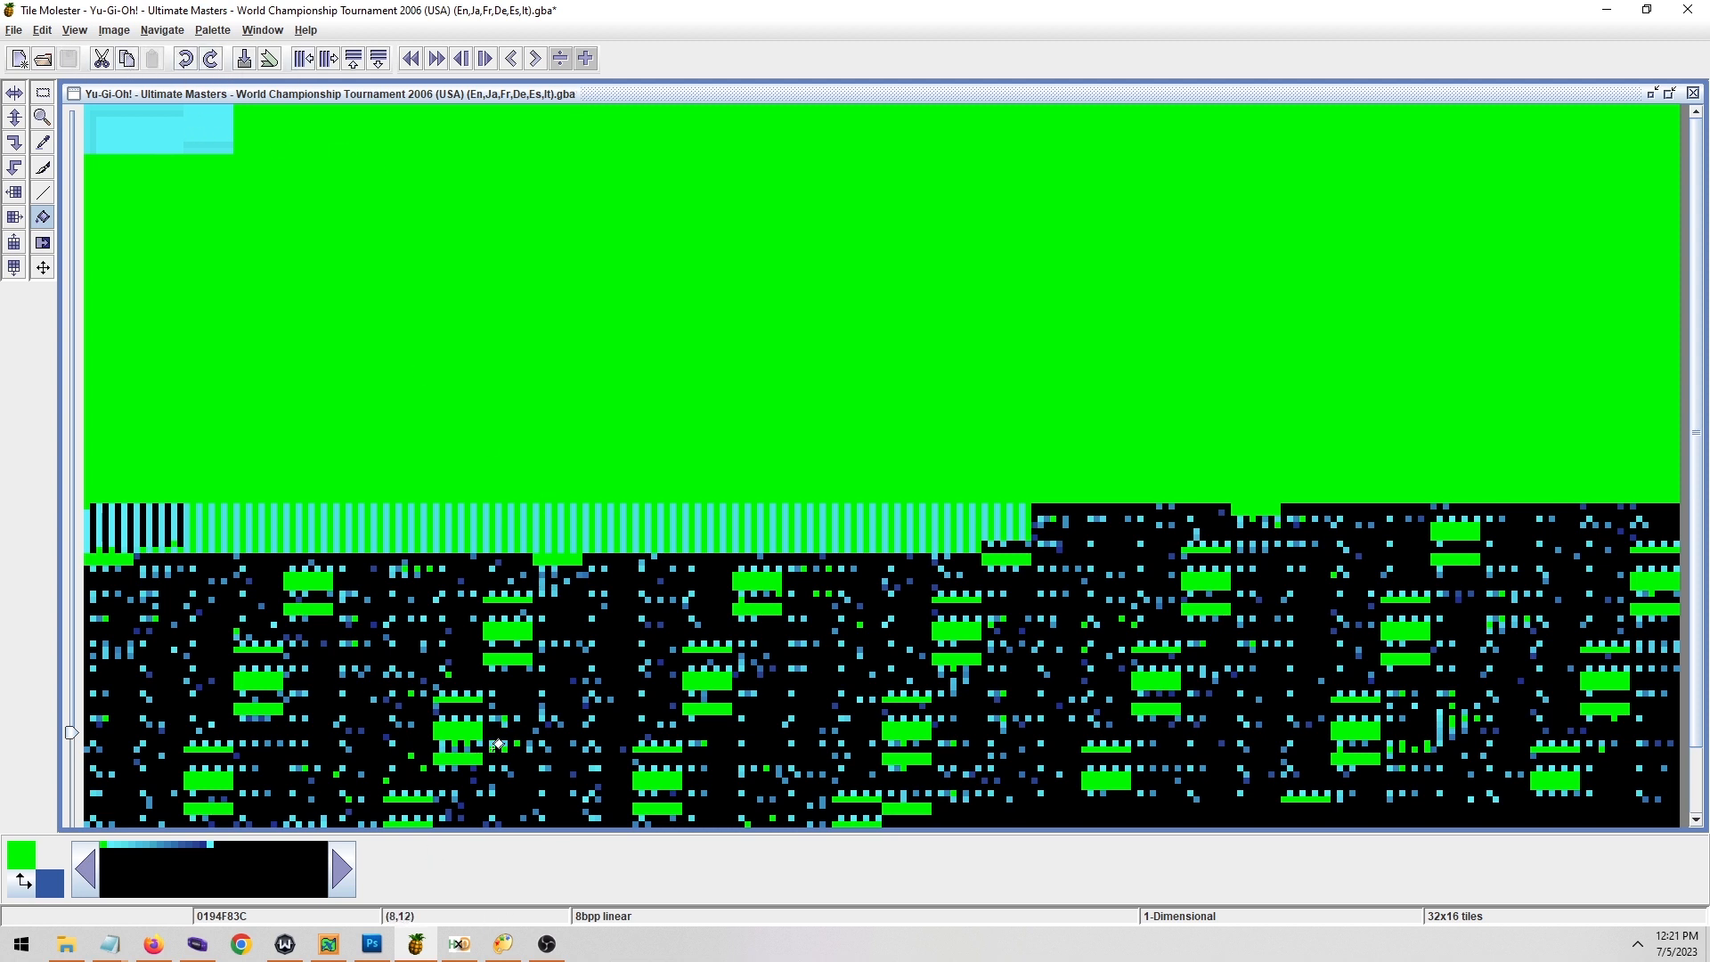
# Copy the Coinflip Top Bar palette location from the spreadsheet and load offset 01A1A62C in Advanced Palette Editor.
pyautogui.click(460, 944)
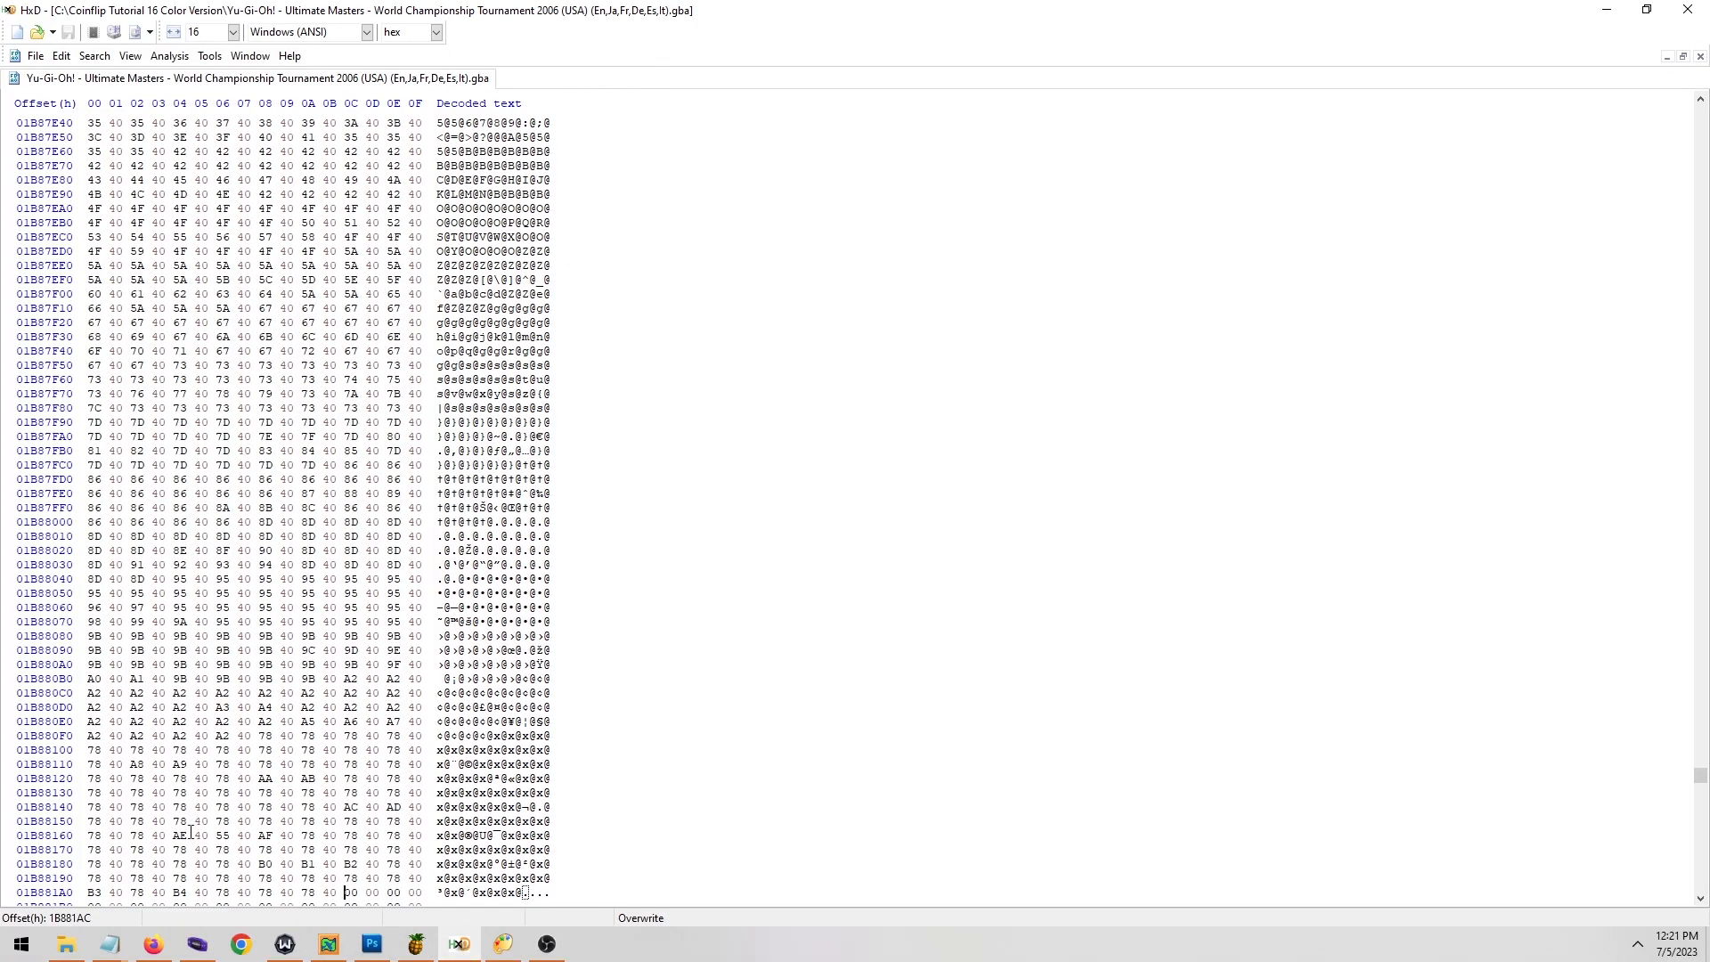
pyautogui.click(153, 945)
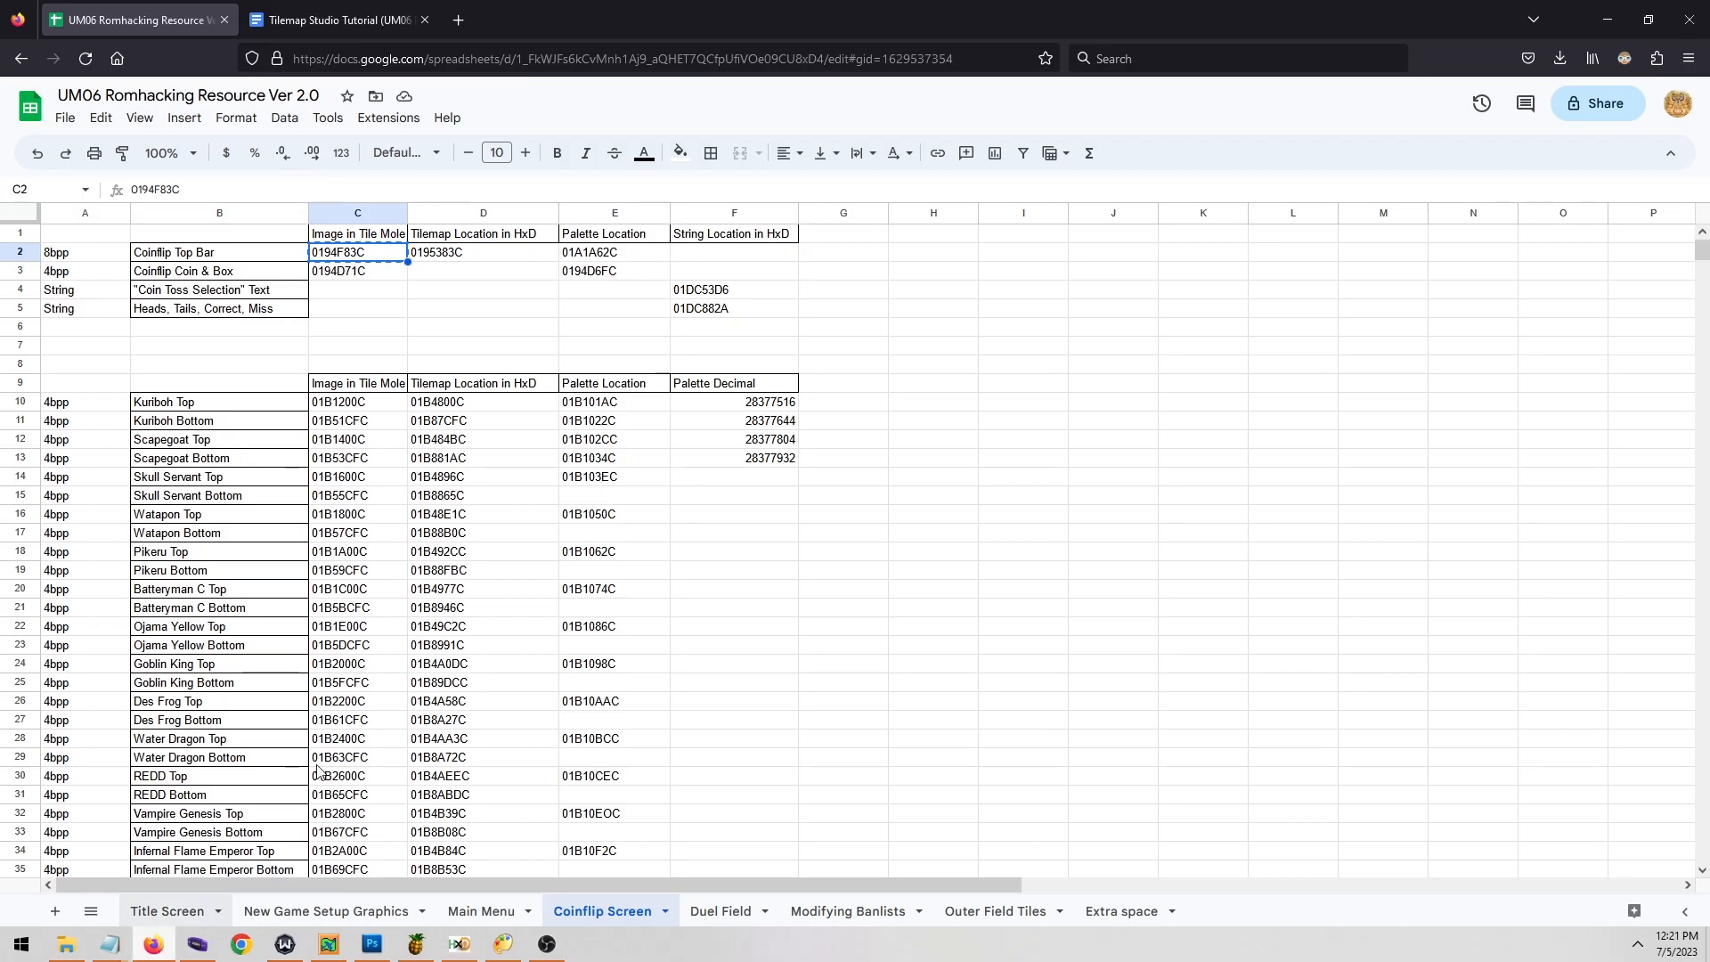
pyautogui.click(609, 257)
pyautogui.hotkey('ctrl', 'c')
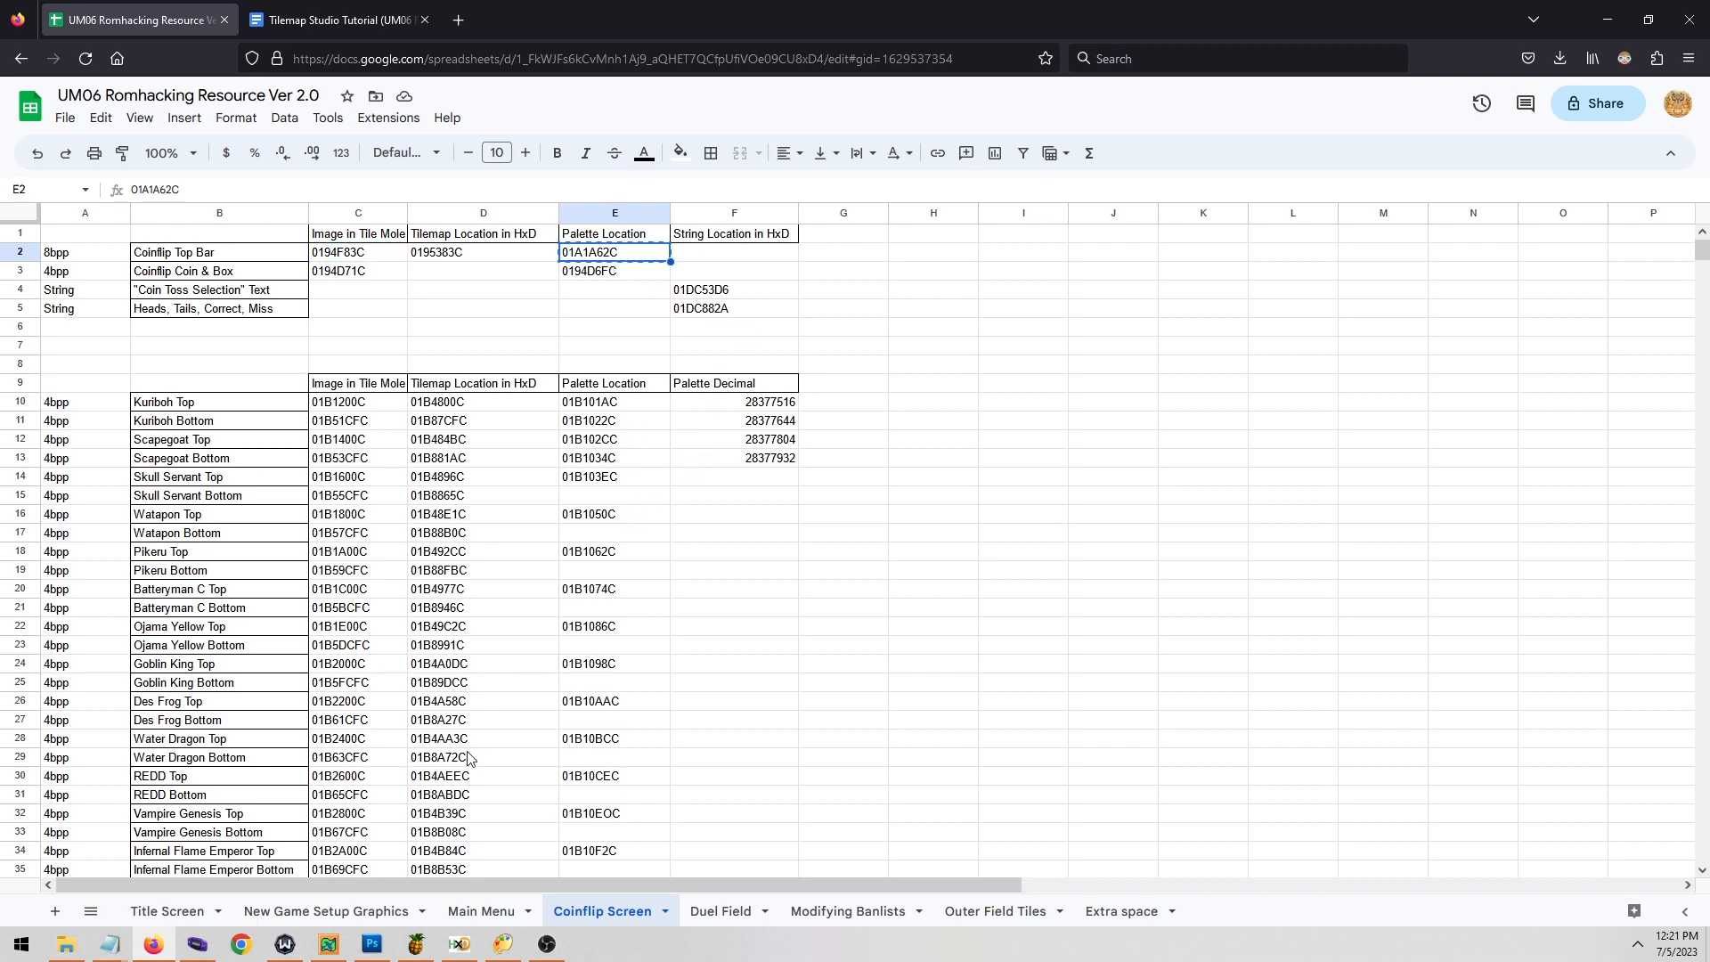
pyautogui.click(503, 944)
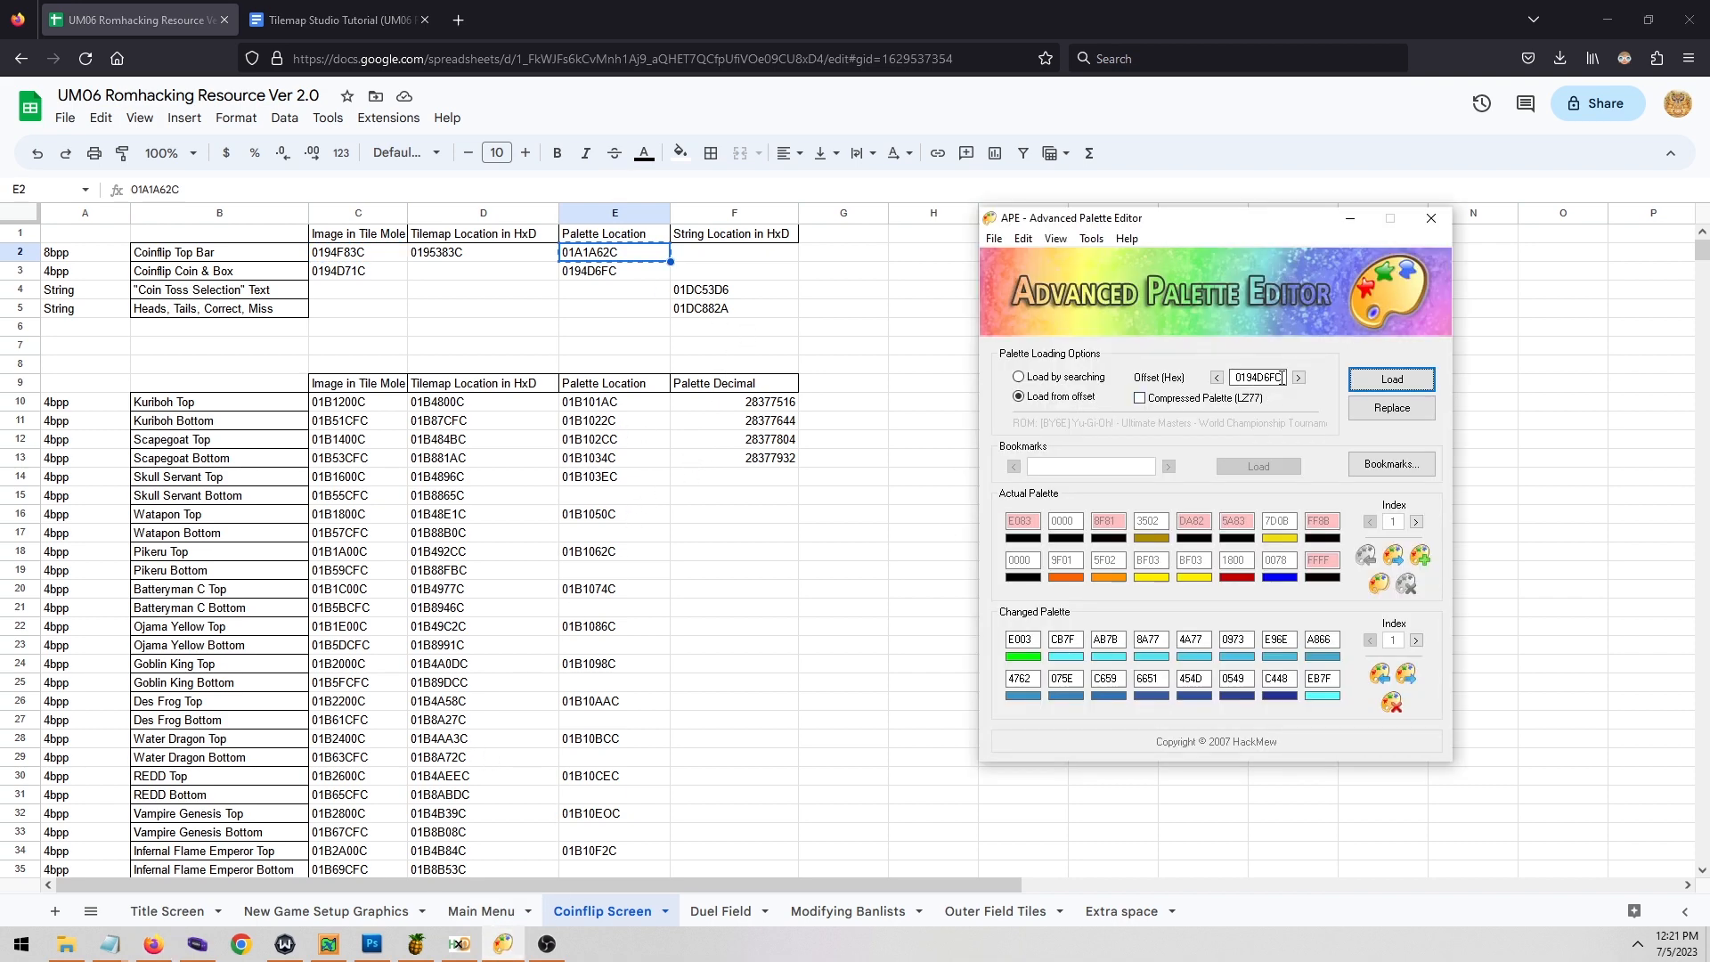
pyautogui.hotkey('ctrl', 'v')
pyautogui.click(1389, 381)
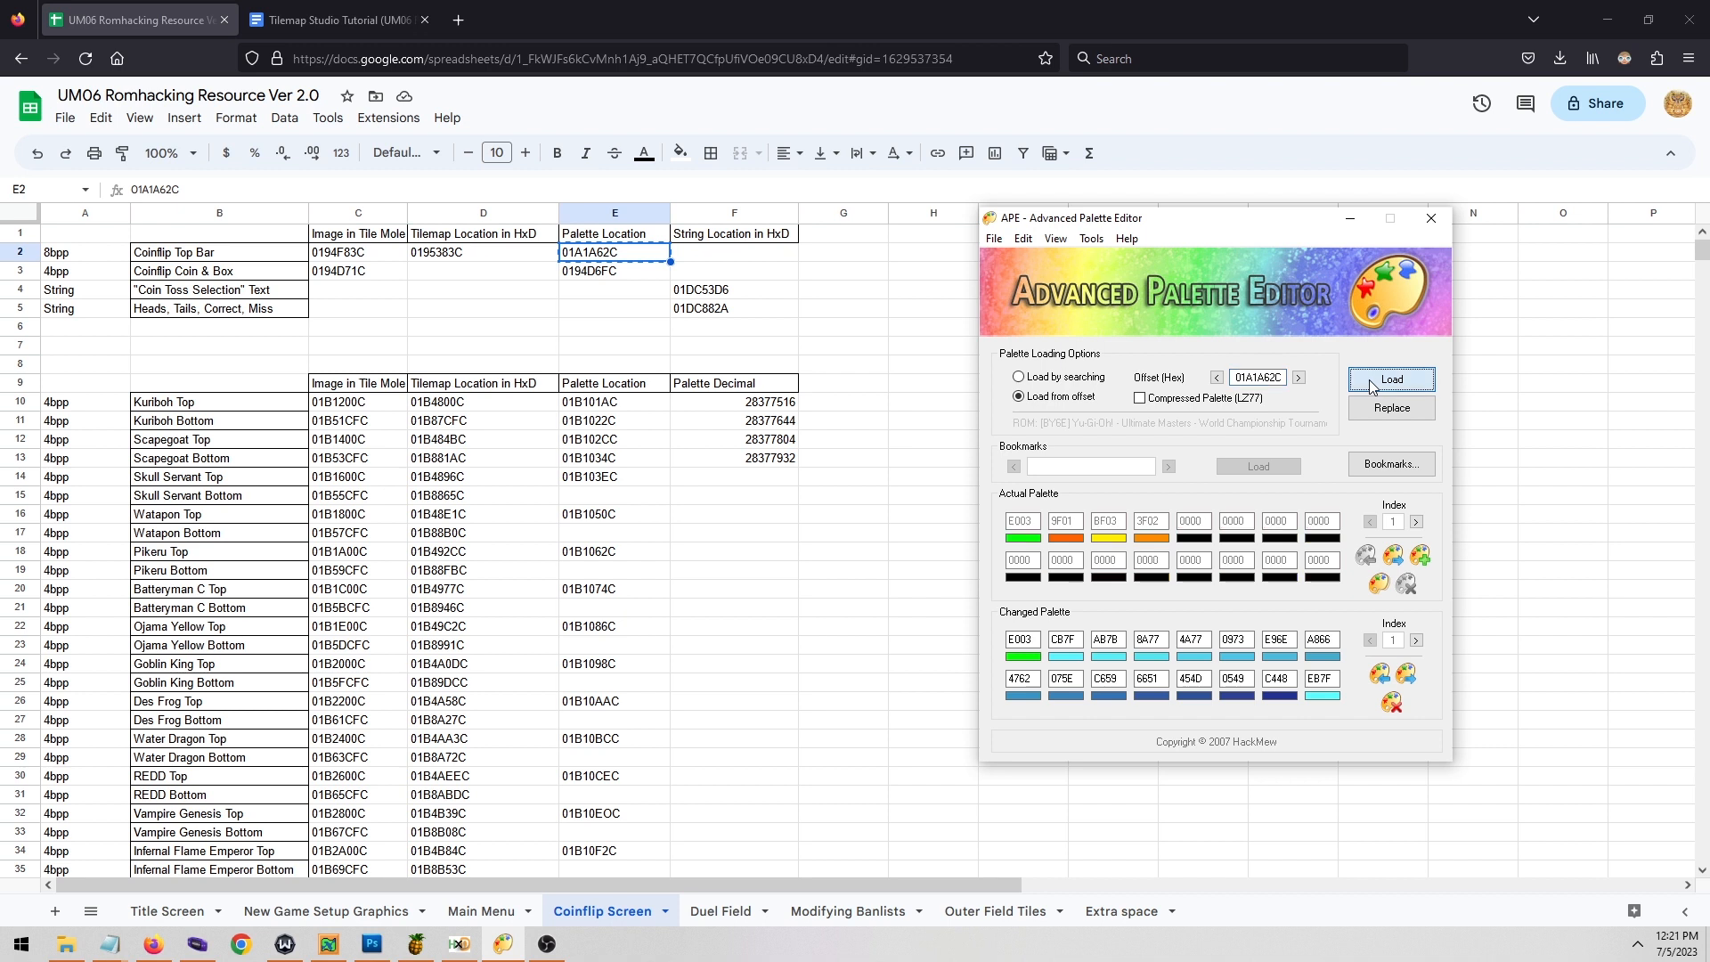
pyautogui.doubleClick(1148, 521)
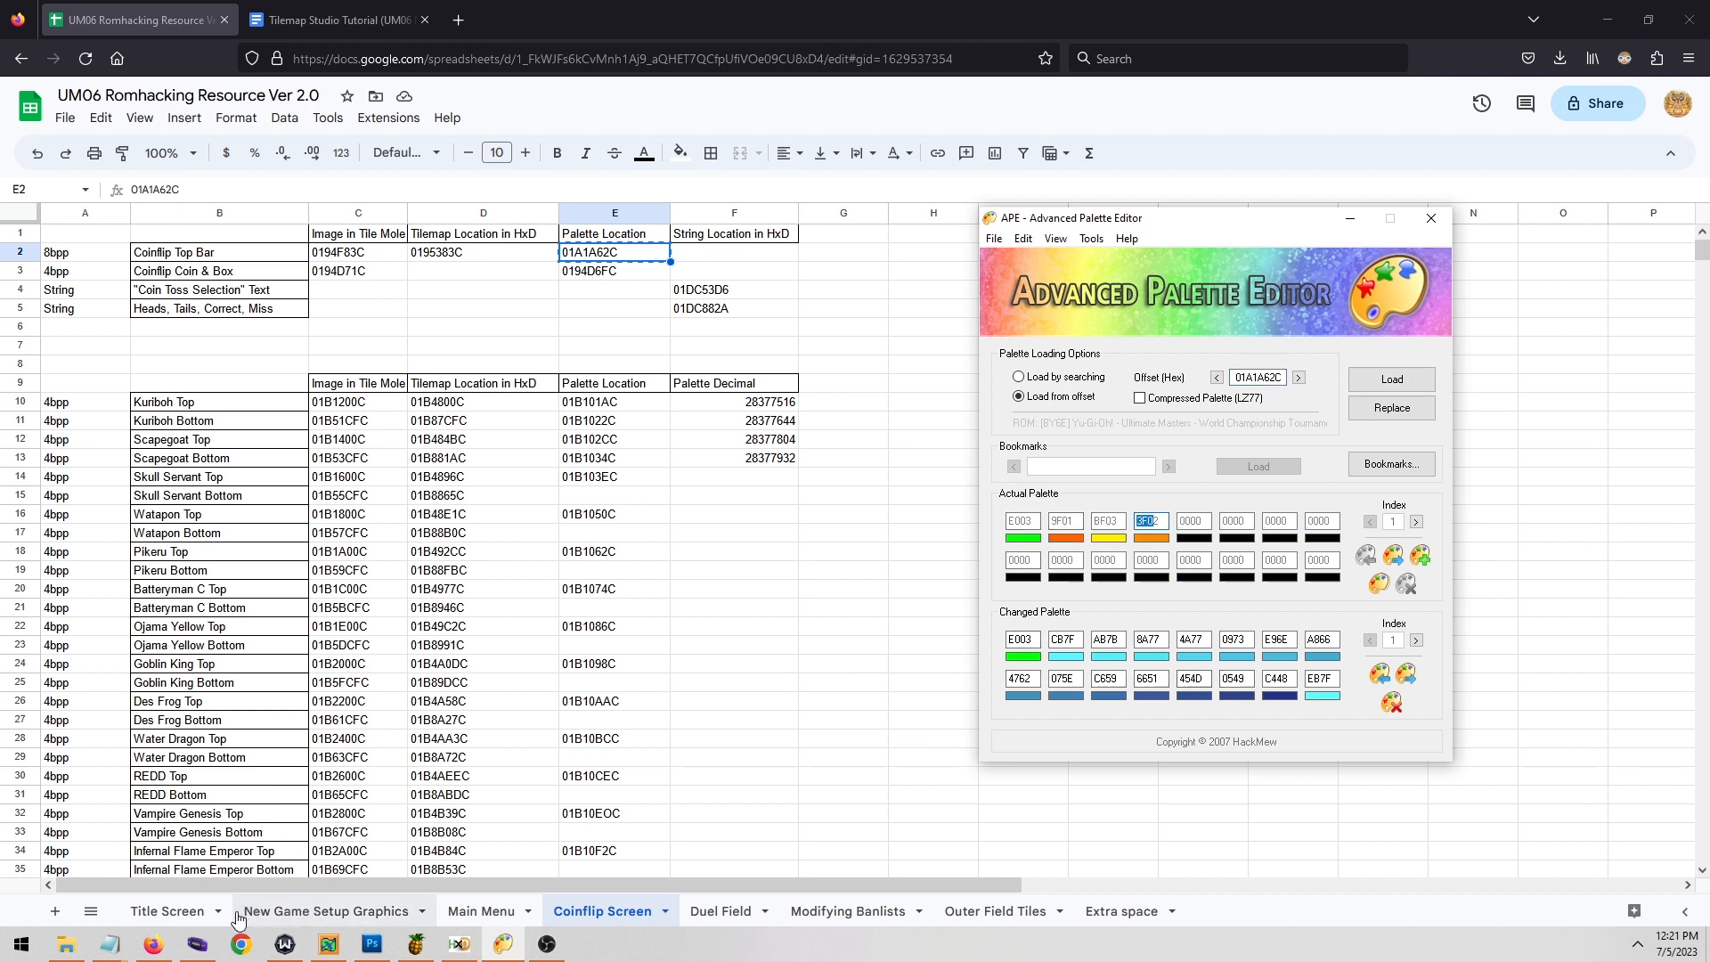
# Reset the game in mGBA and reopen the Coin Toss Selection screen to compare the restored top bar with its palette.
pyautogui.click(195, 946)
pyautogui.hotkey('ctrl', 'r')
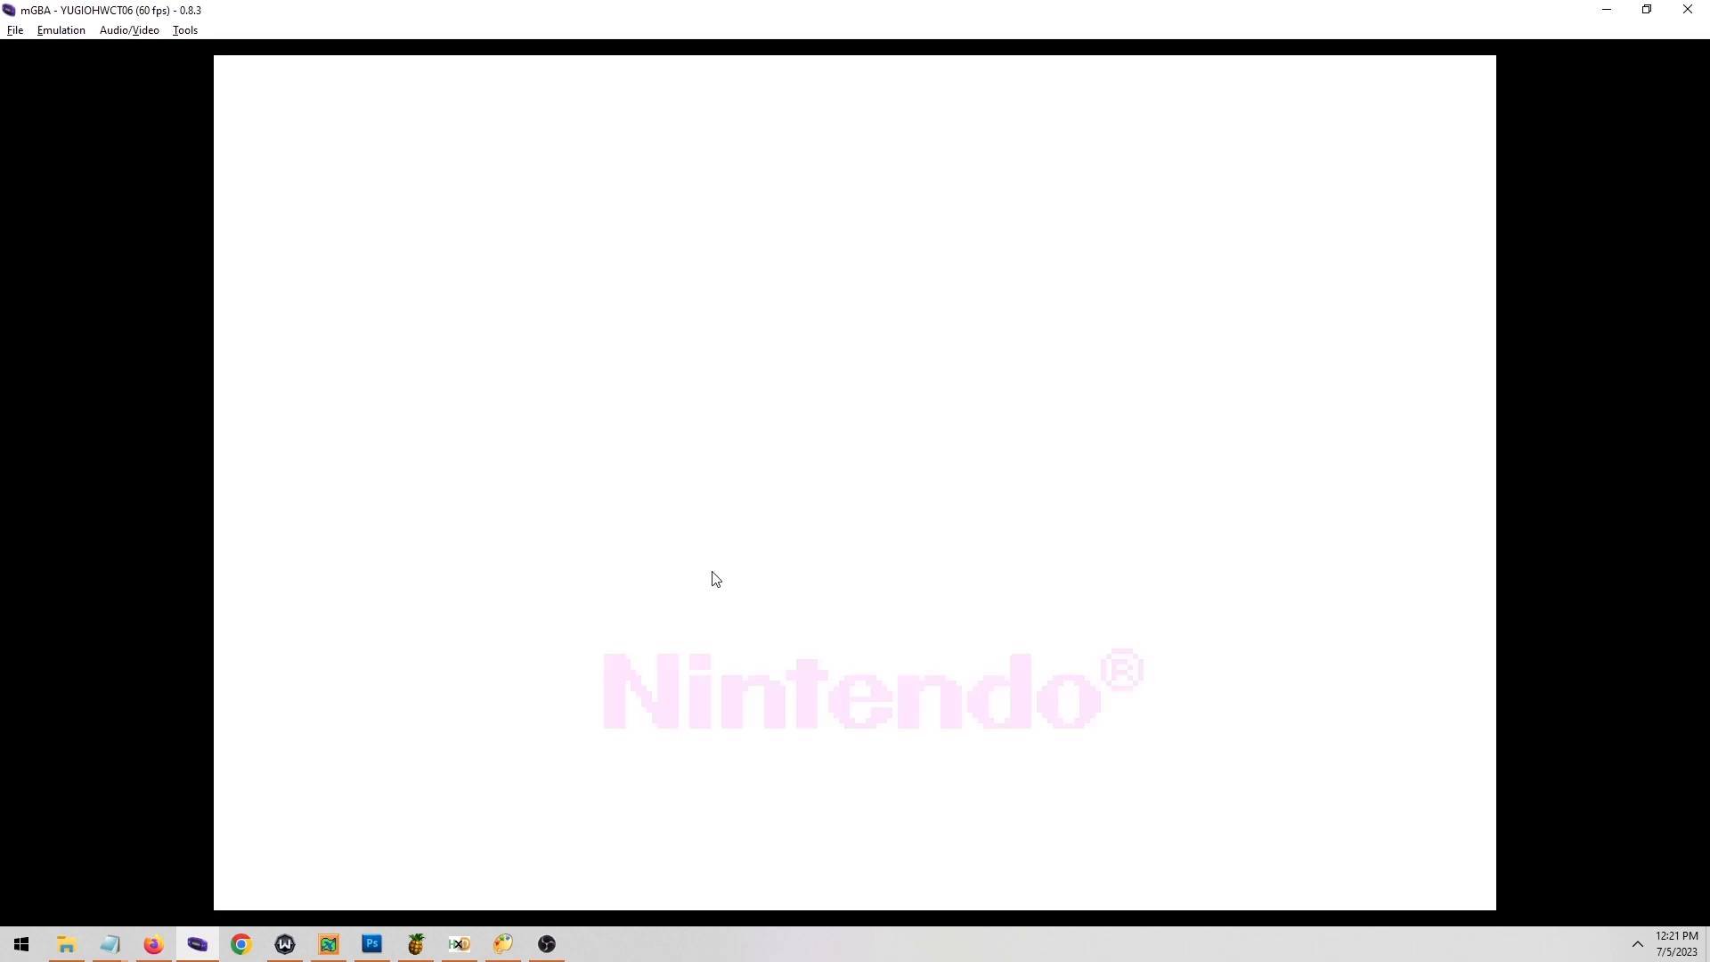
pyautogui.press('x')
pyautogui.press('Down')
pyautogui.press('x')
pyautogui.press('x')
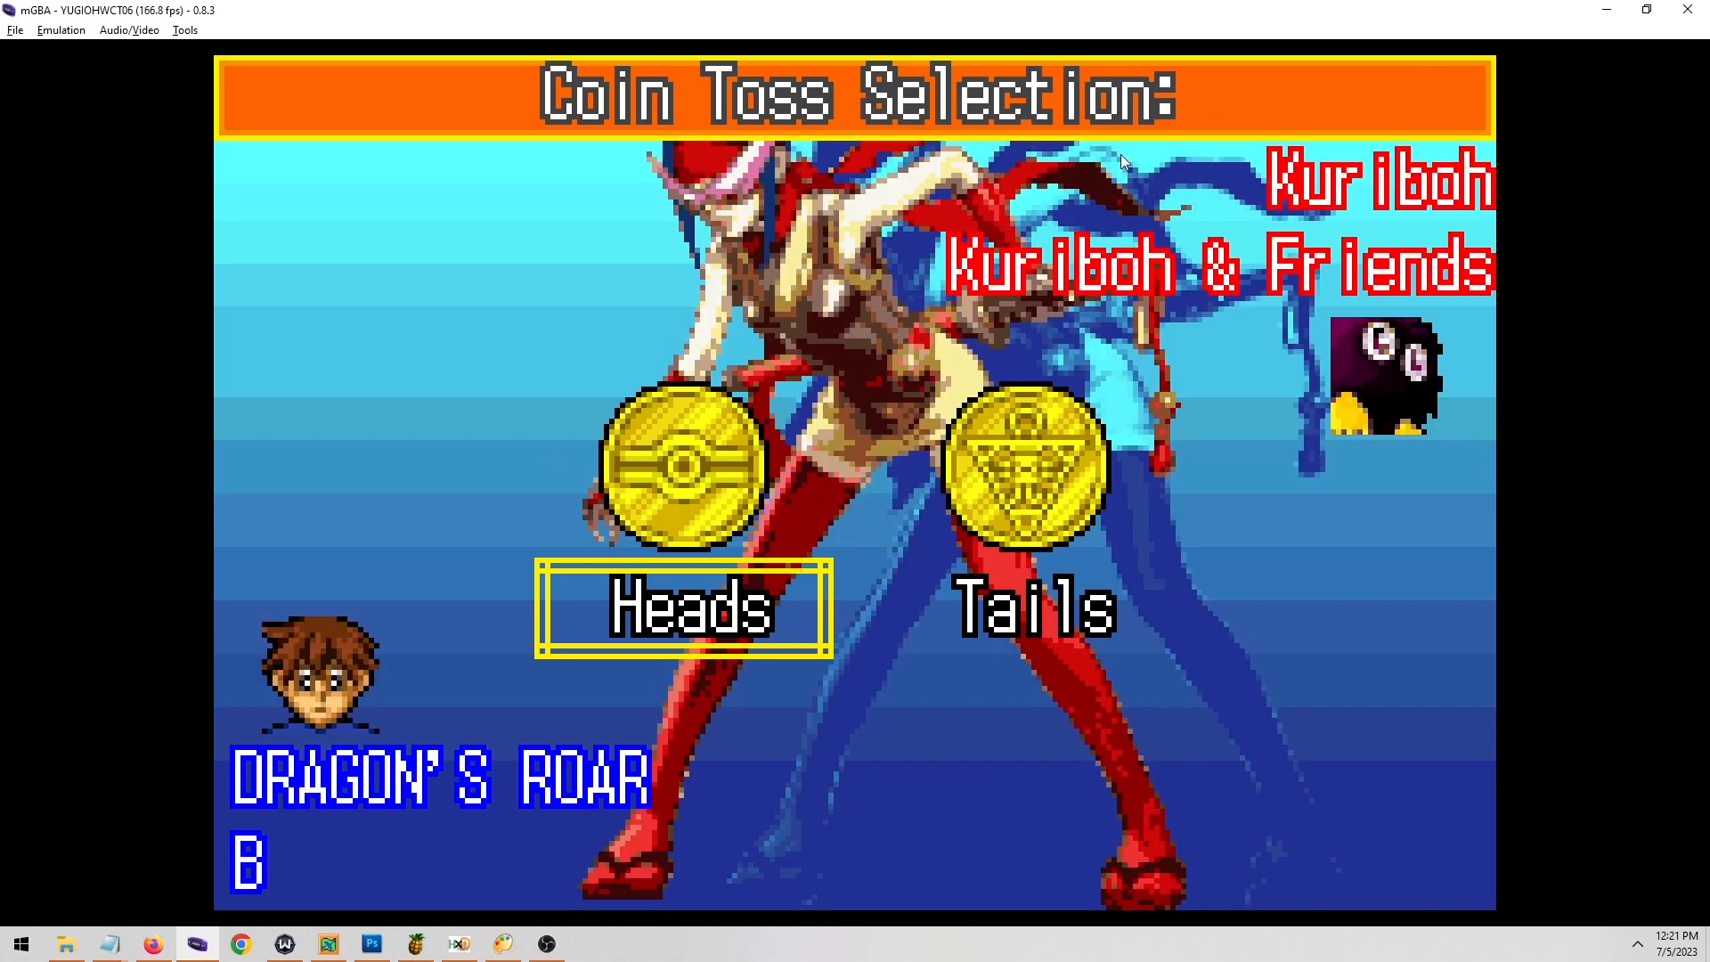
# In Advanced Palette Editor, carry the loaded top bar palette over for editing and set its second color to C448.
pyautogui.hotkey('alt', 'Tab')
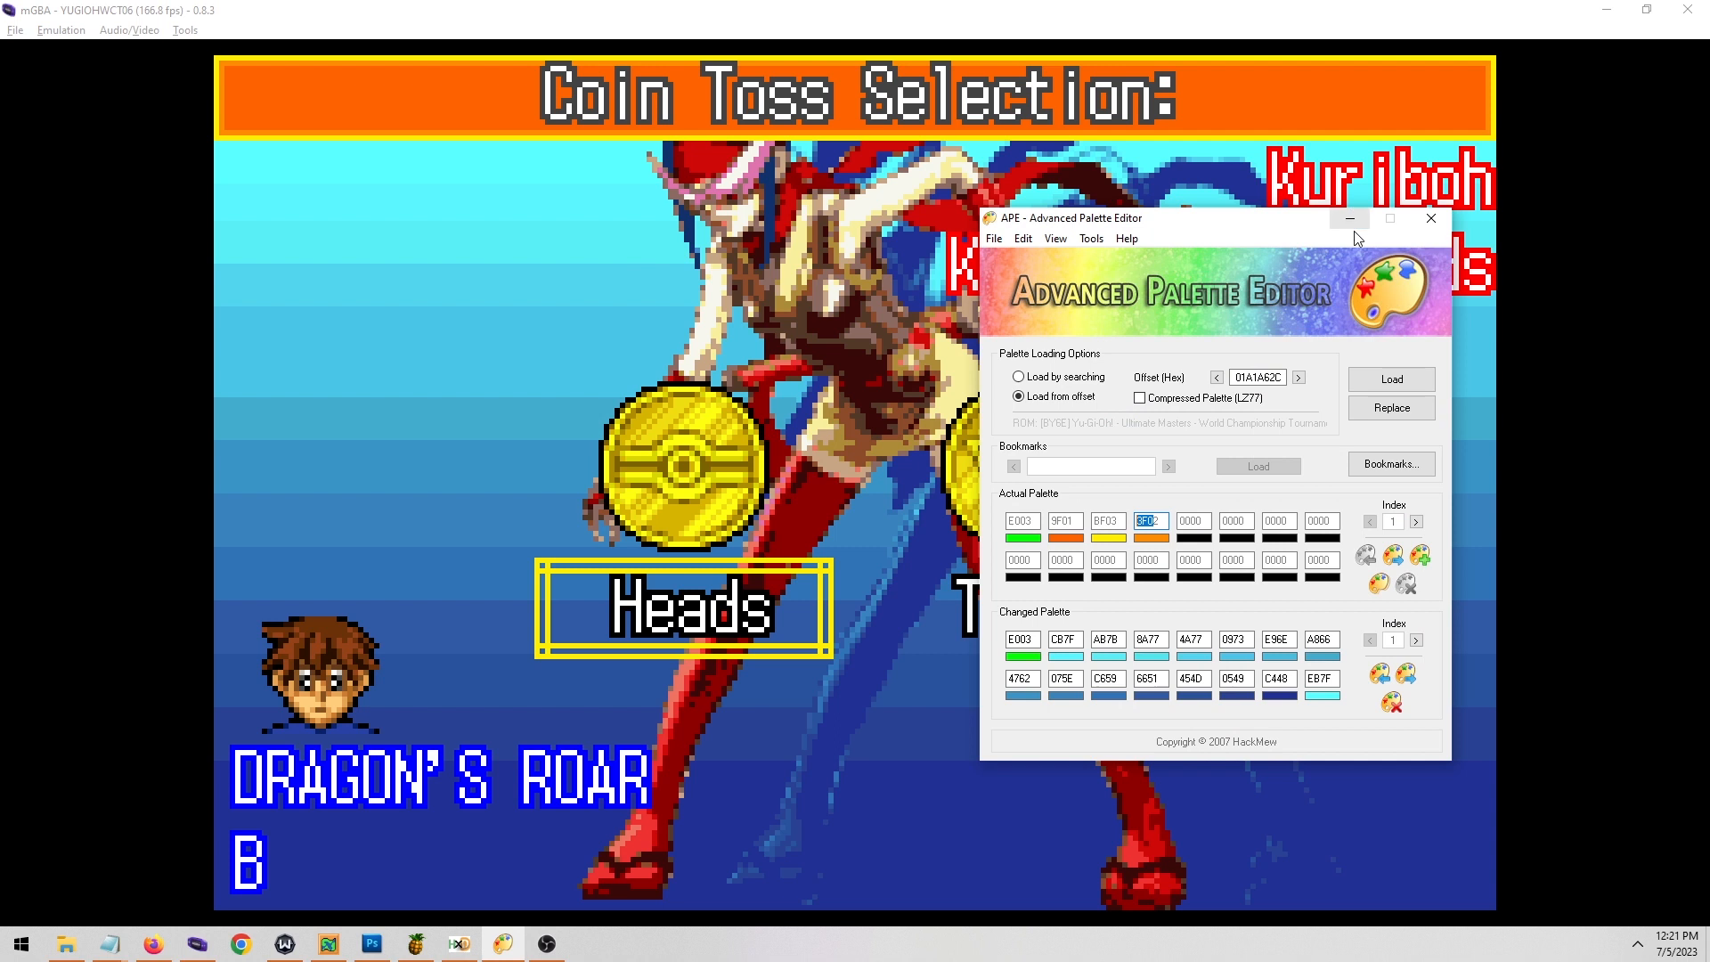
pyautogui.click(1290, 679)
pyautogui.moveTo(1278, 677); pyautogui.dragTo(1263, 678)
pyautogui.moveTo(1167, 522); pyautogui.dragTo(1118, 523)
pyautogui.doubleClick(1320, 679)
pyautogui.doubleClick(1288, 682)
pyautogui.click(1376, 587)
pyautogui.hotkey('ctrl', 'v')
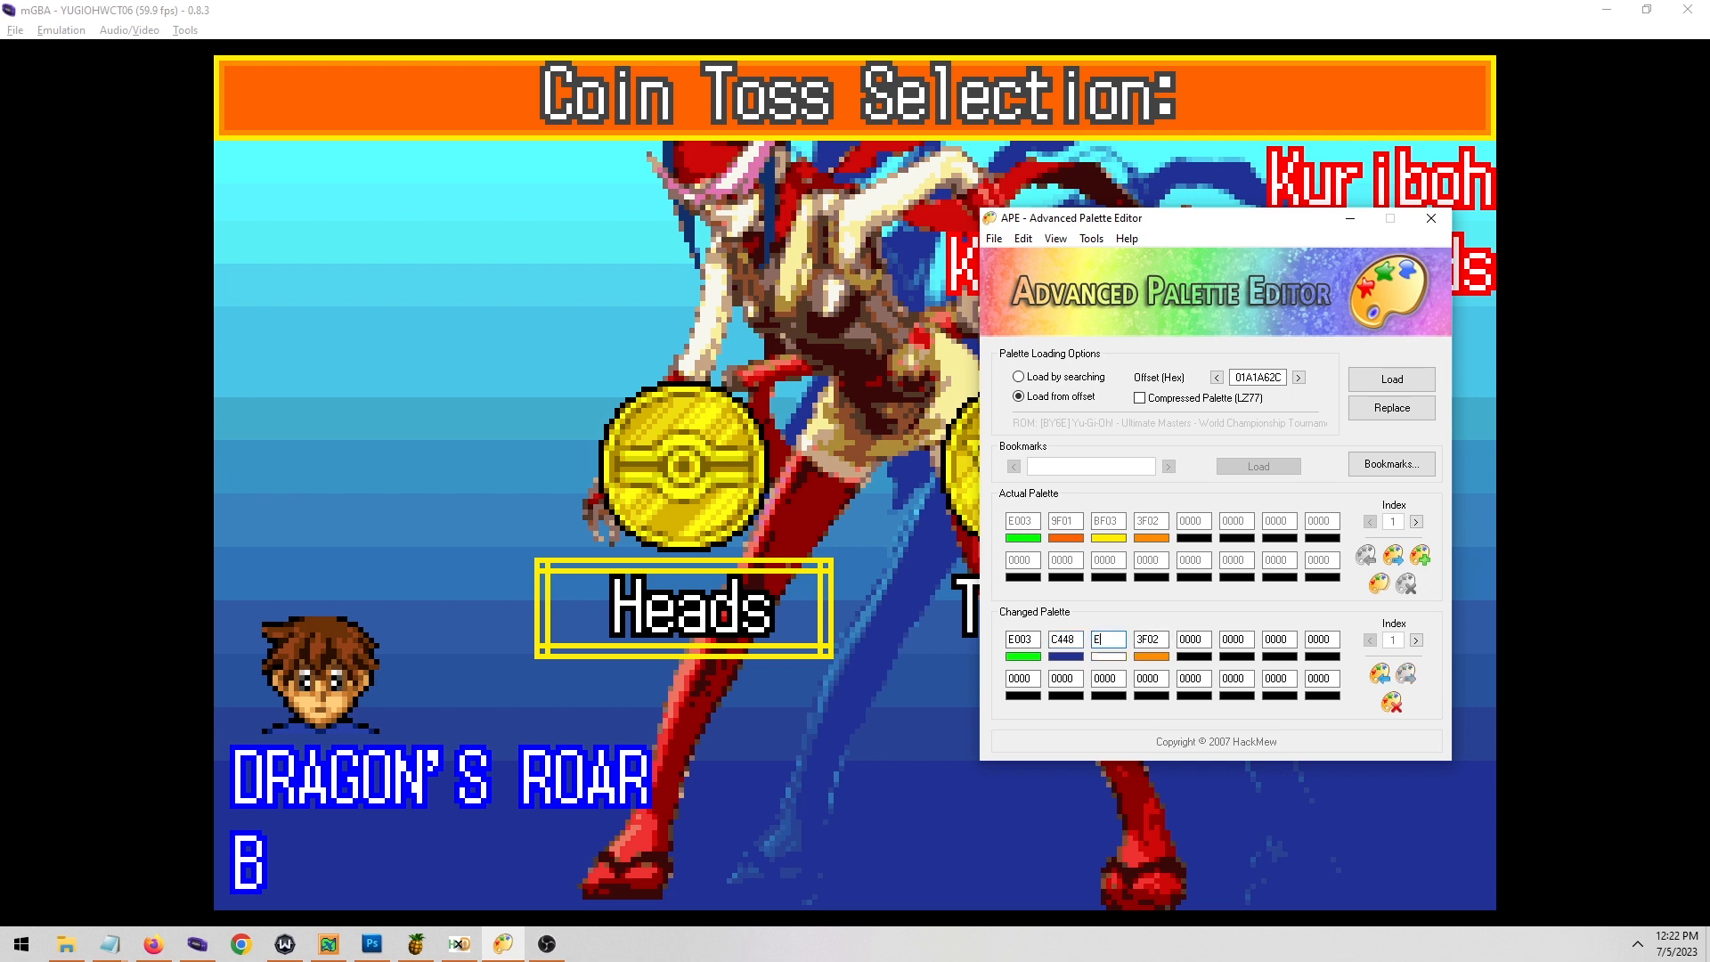
# Set the top bar palette's third color to EB7F and fourth to EB74, and replace the palette in the ROM.
pyautogui.write('EB7F')
pyautogui.moveTo(1121, 639); pyautogui.dragTo(1073, 635)
pyautogui.doubleClick(1163, 638)
pyautogui.hotkey('ctrl', 'v')
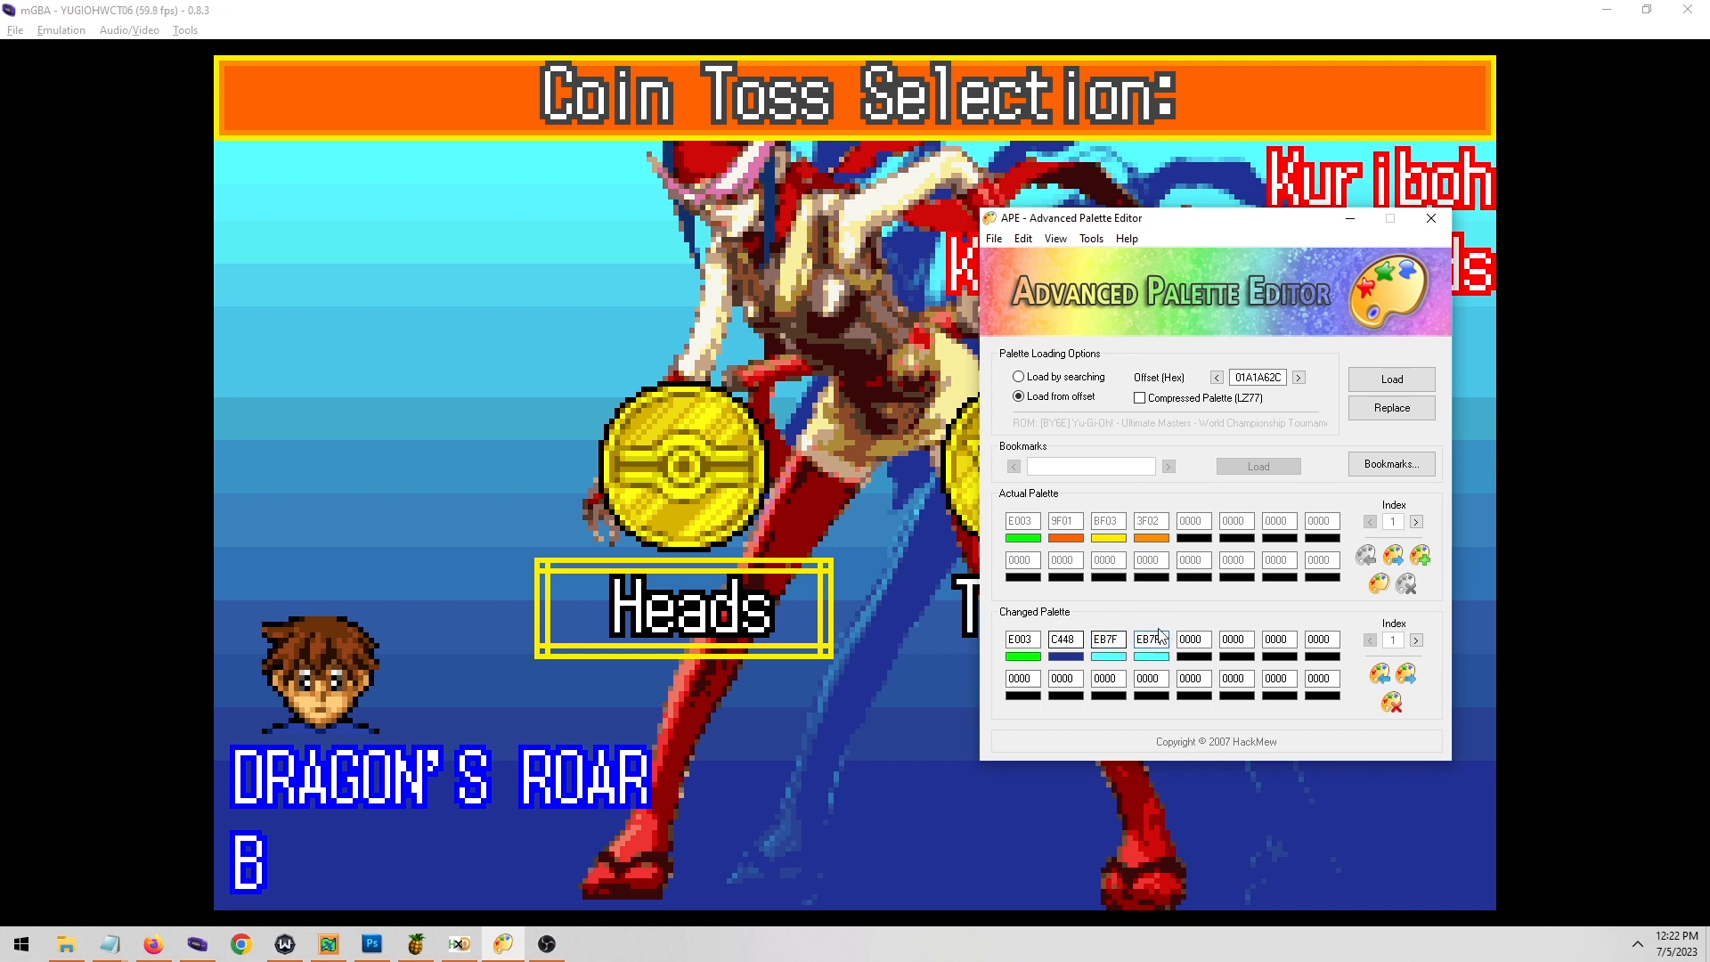
pyautogui.press('BackSpace')
pyautogui.write('4')
pyautogui.click(1392, 408)
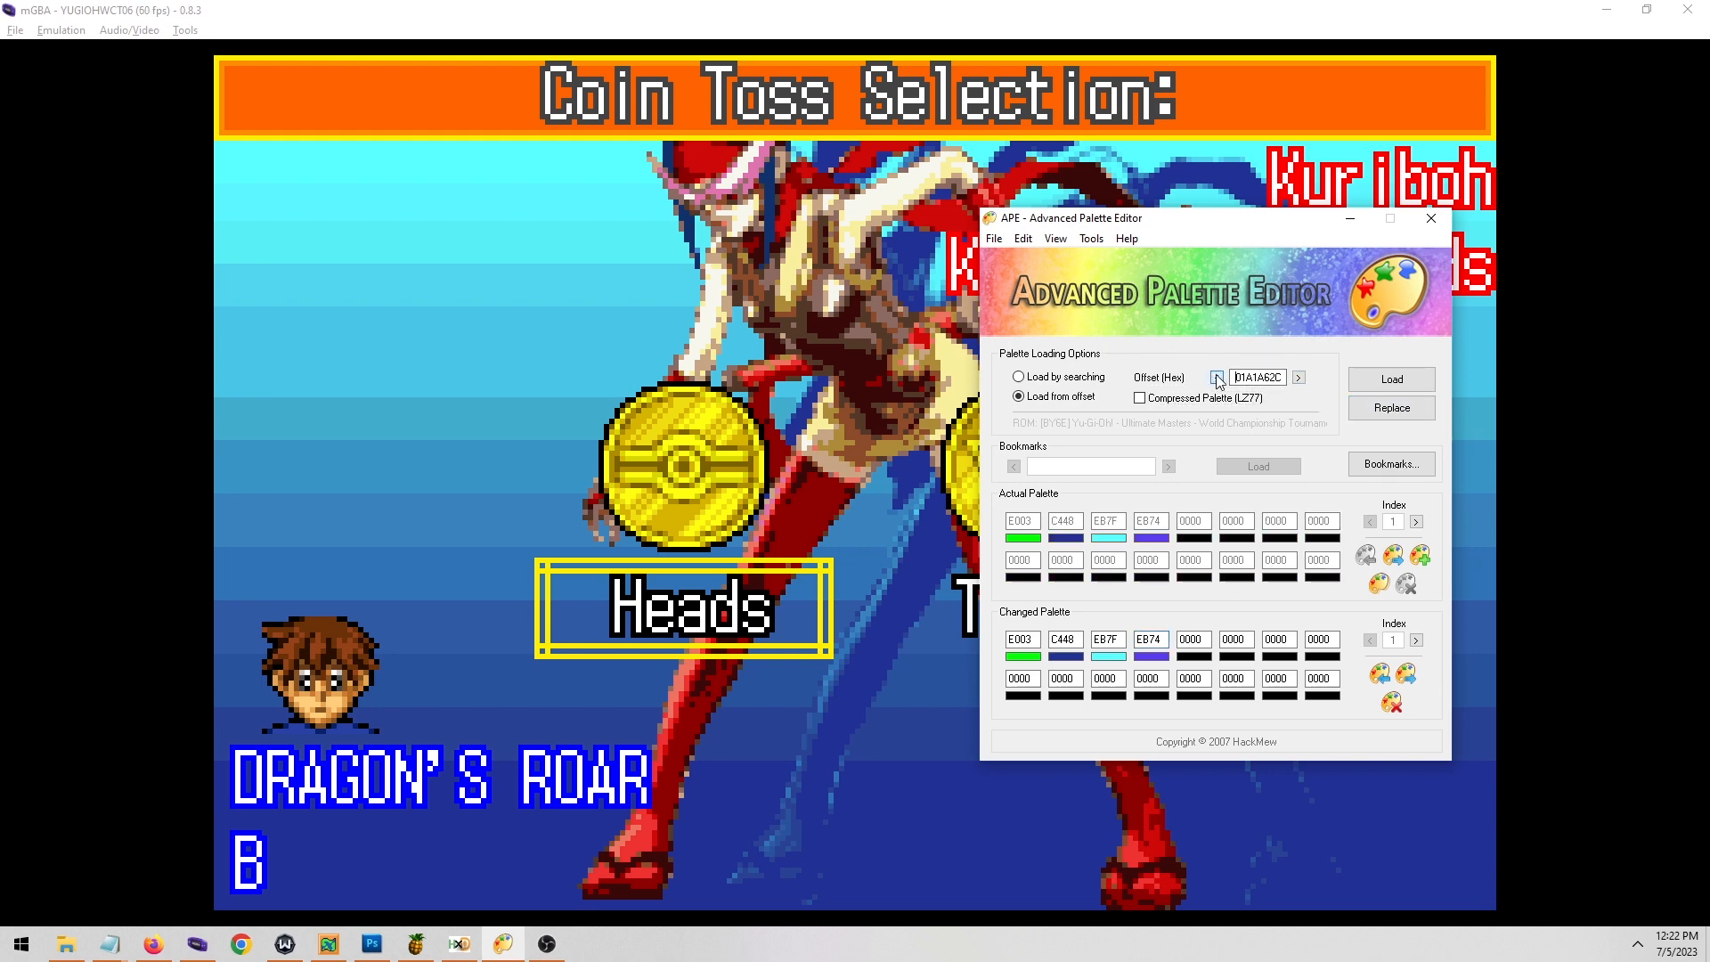
# Reset the game in mGBA and reopen the campaign coin toss against Kuriboh to check the recolored top bar.
pyautogui.click(643, 389)
pyautogui.press('z')
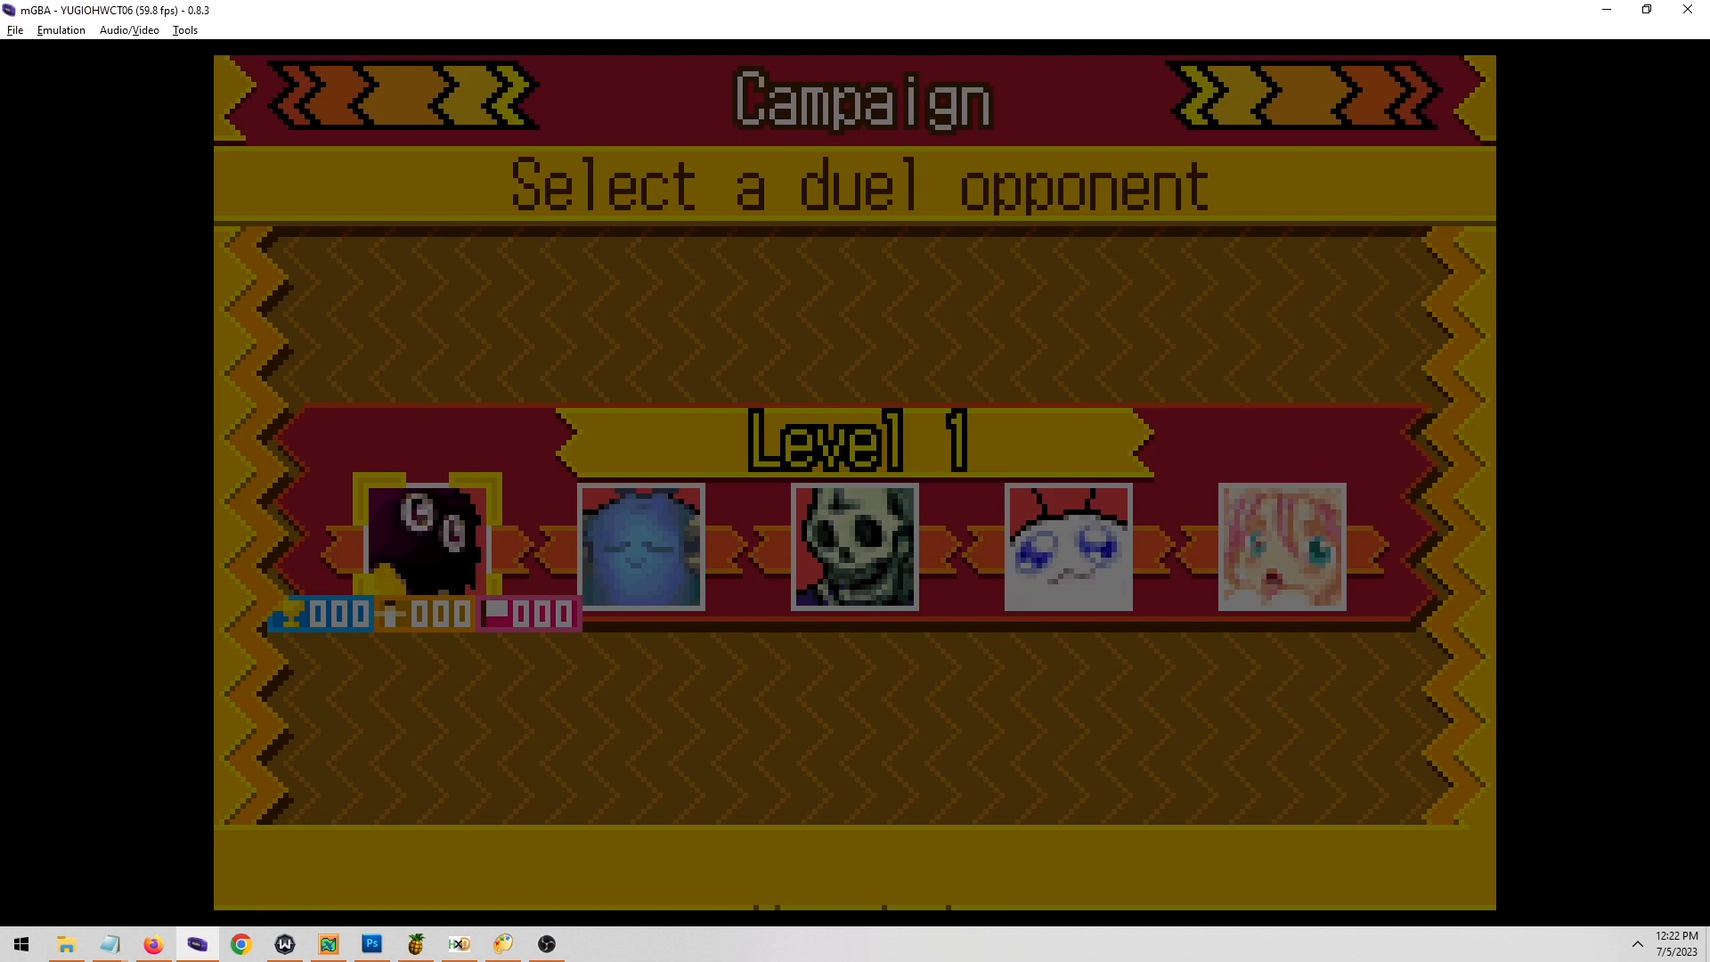
pyautogui.hotkey('ctrl', 'r')
pyautogui.press('Tab')
pyautogui.press('x')
pyautogui.press('Down')
pyautogui.press('x')
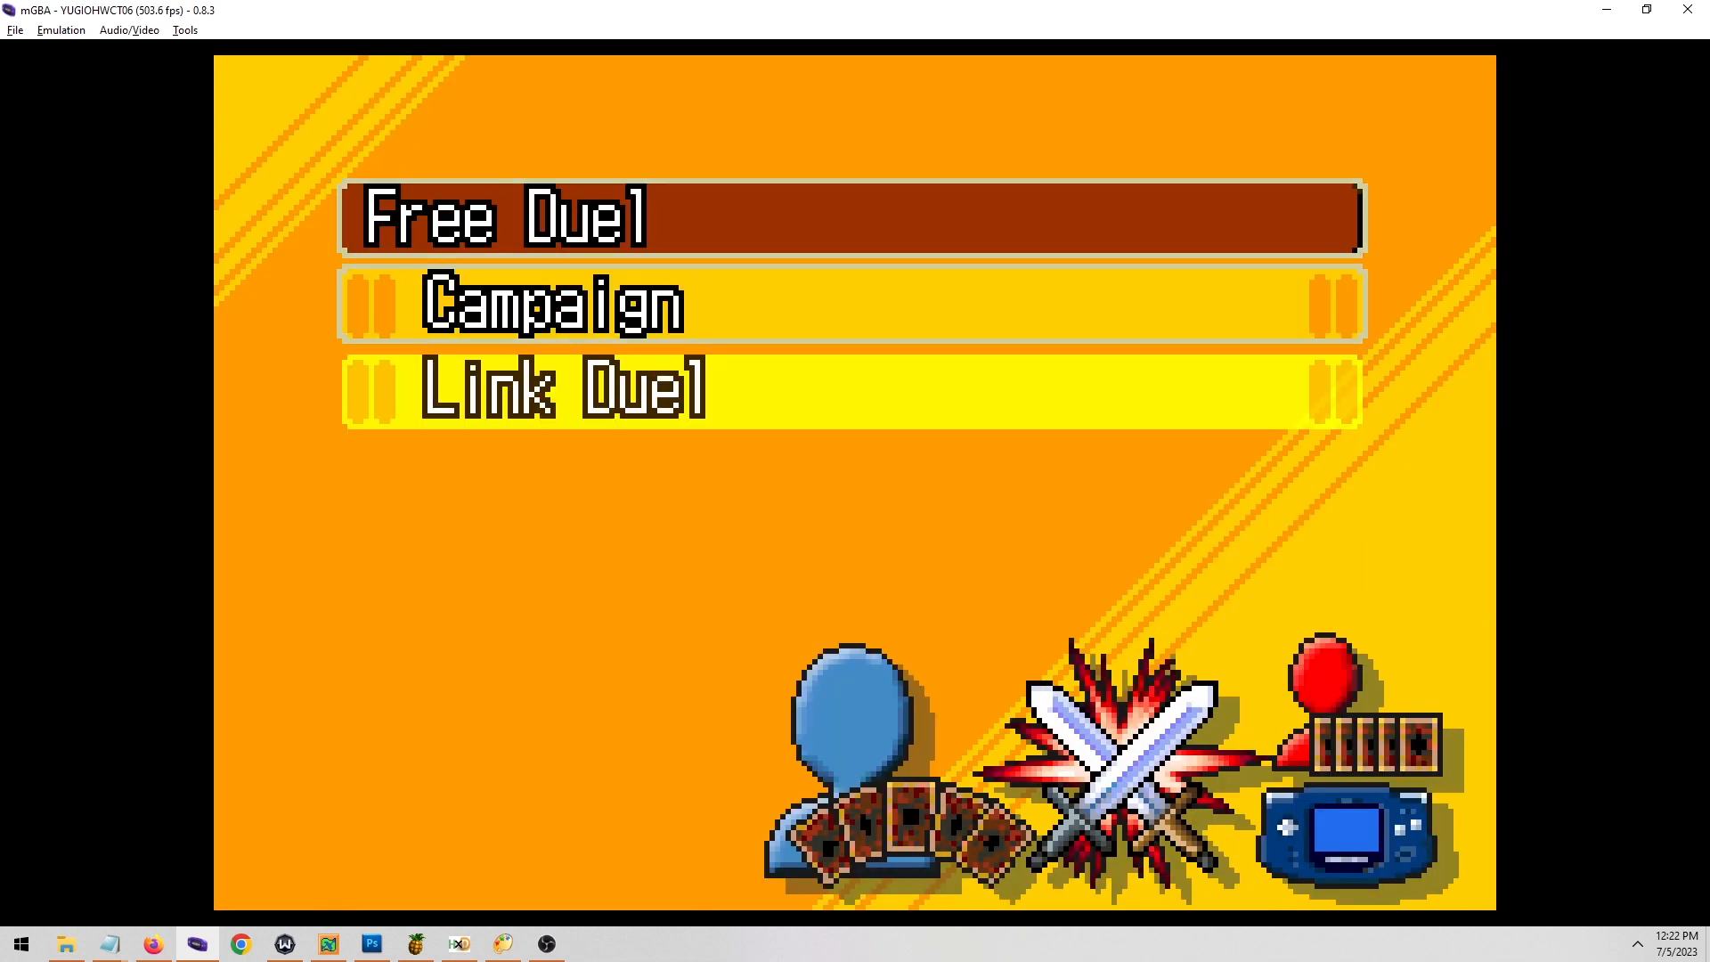
pyautogui.press('x')
pyautogui.press('x')
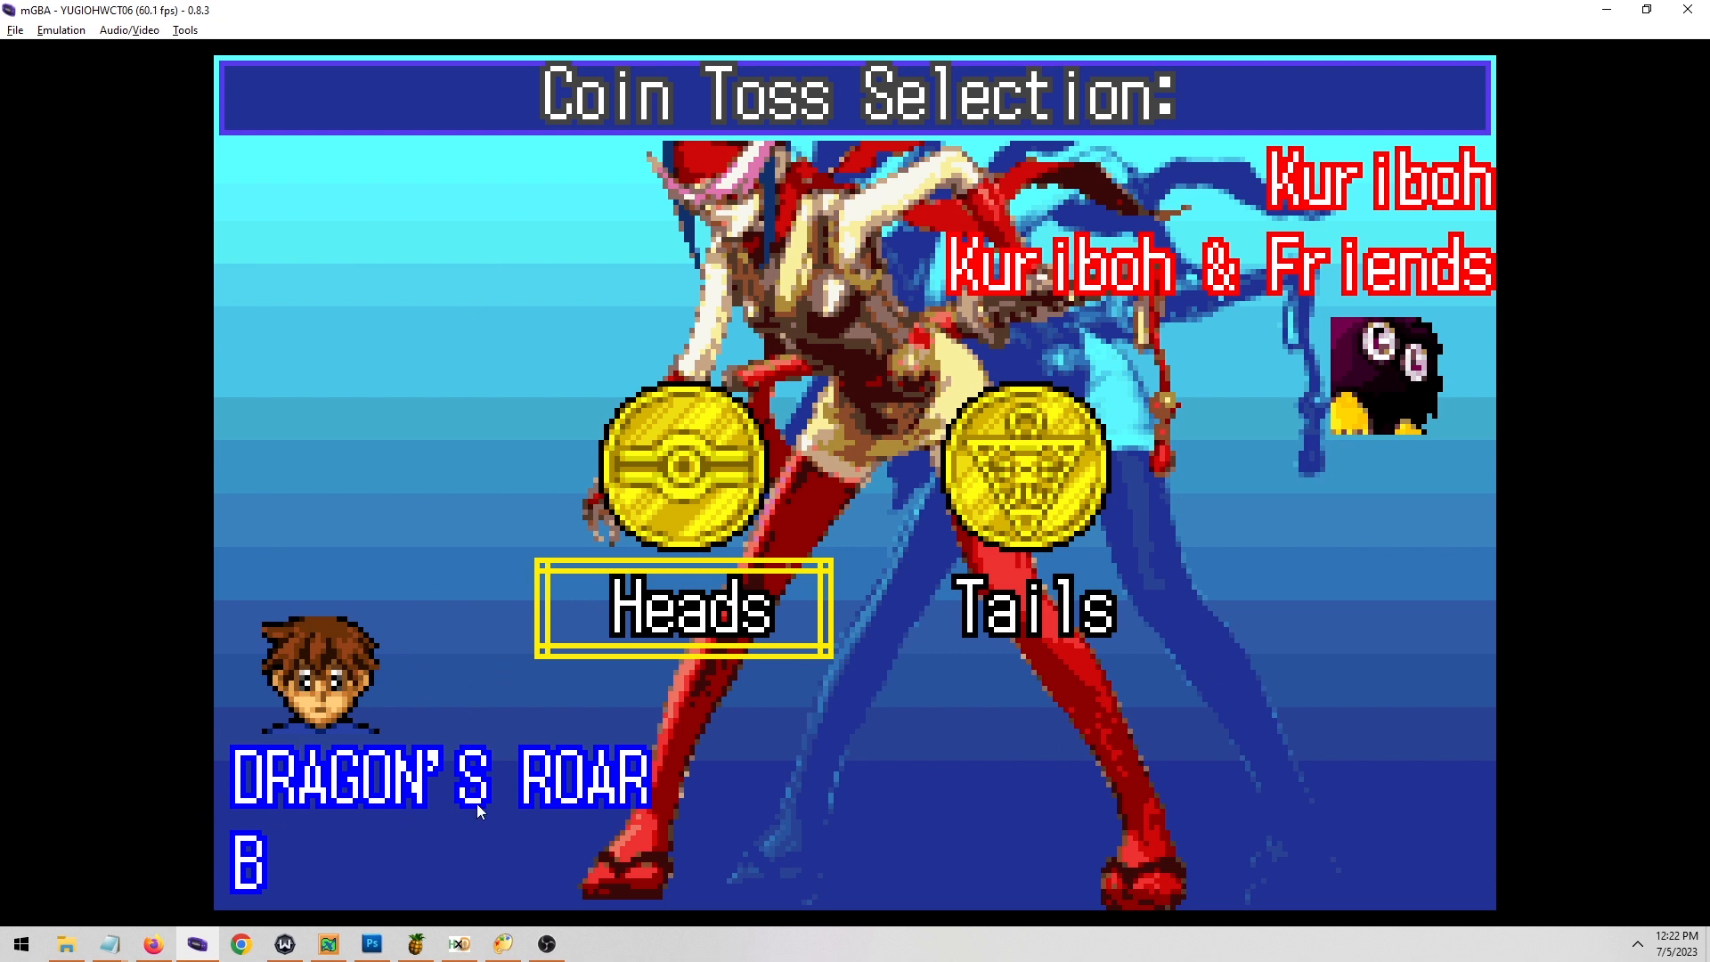
# In Tile Molester, fill the top bar tiles and their border pieces with green and save the ROM.
pyautogui.click(416, 944)
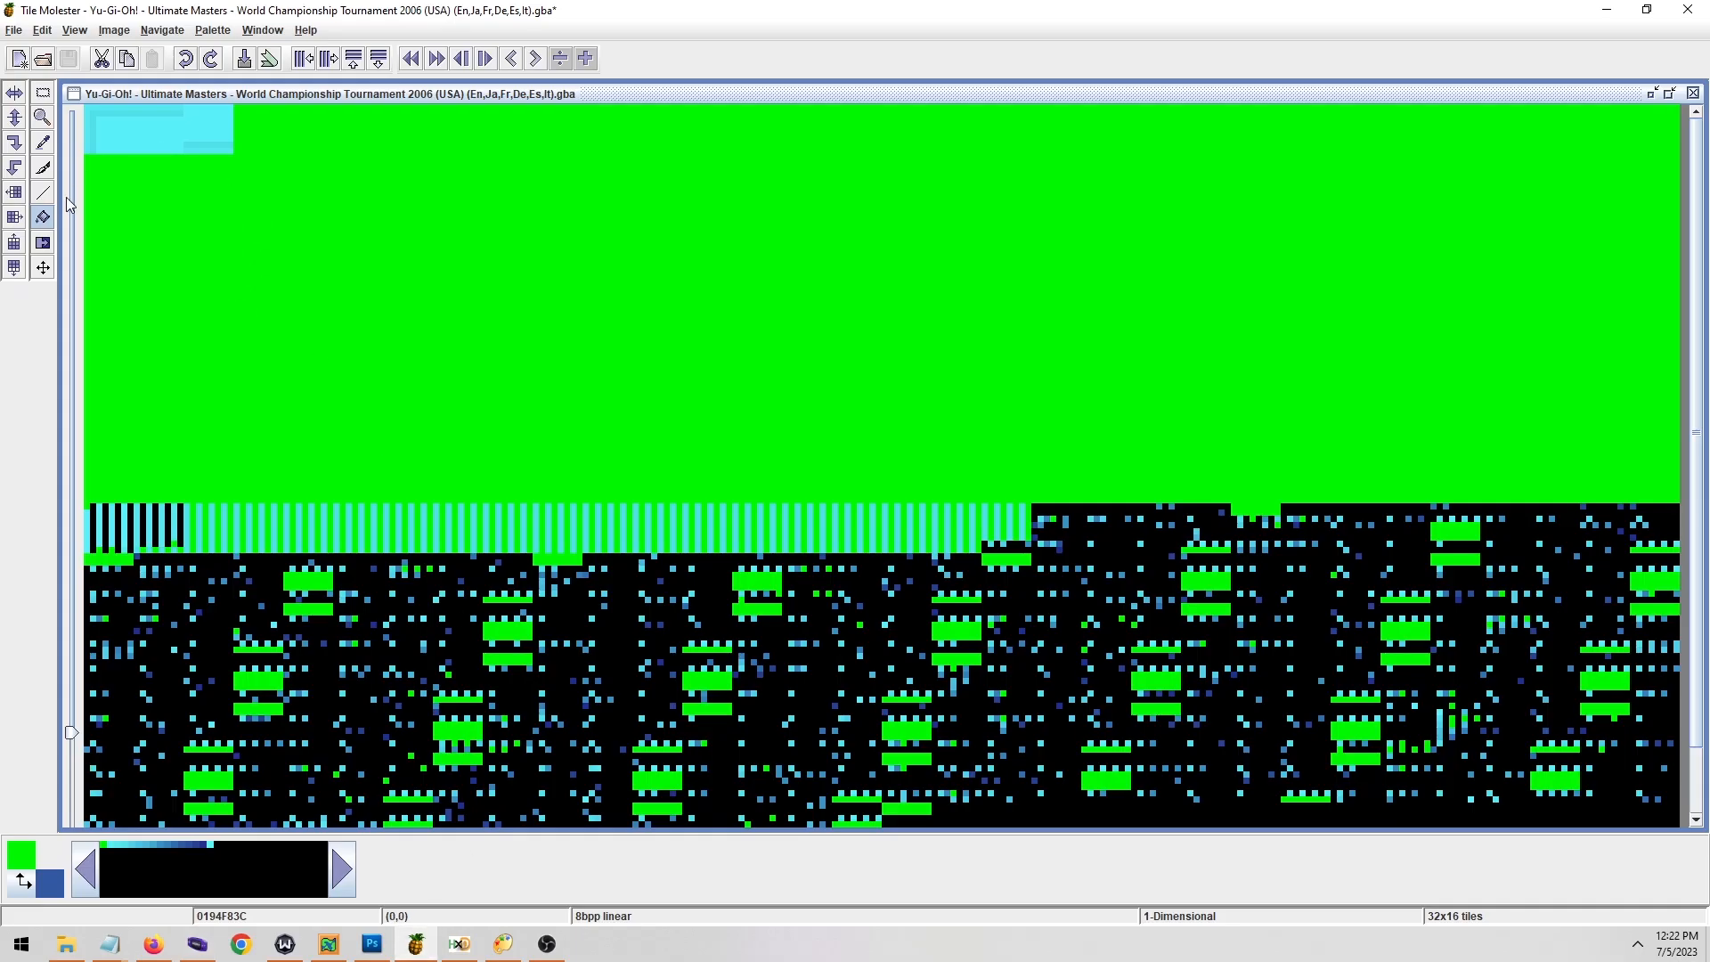
pyautogui.click(197, 129)
pyautogui.click(166, 110)
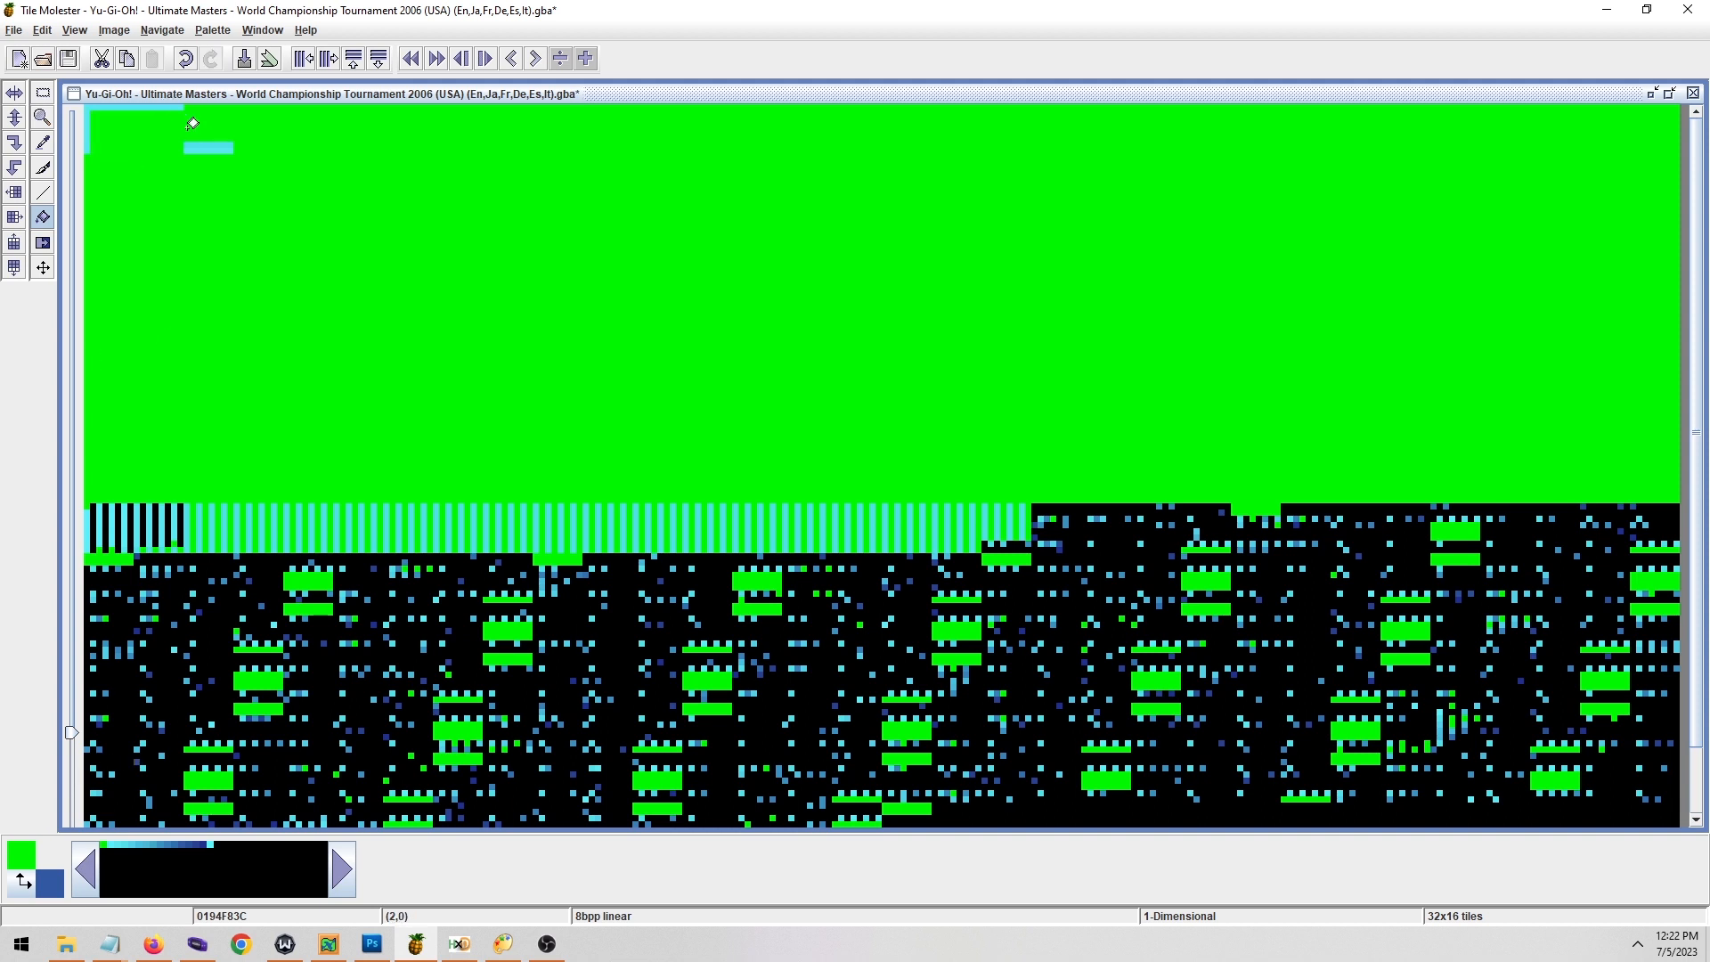
pyautogui.click(210, 146)
pyautogui.click(211, 149)
pyautogui.click(145, 108)
pyautogui.hotkey('ctrl', 's')
# Reset the game in mGBA and reopen the Coin Toss Selection screen to check the green-filled top bar graphic.
pyautogui.click(197, 944)
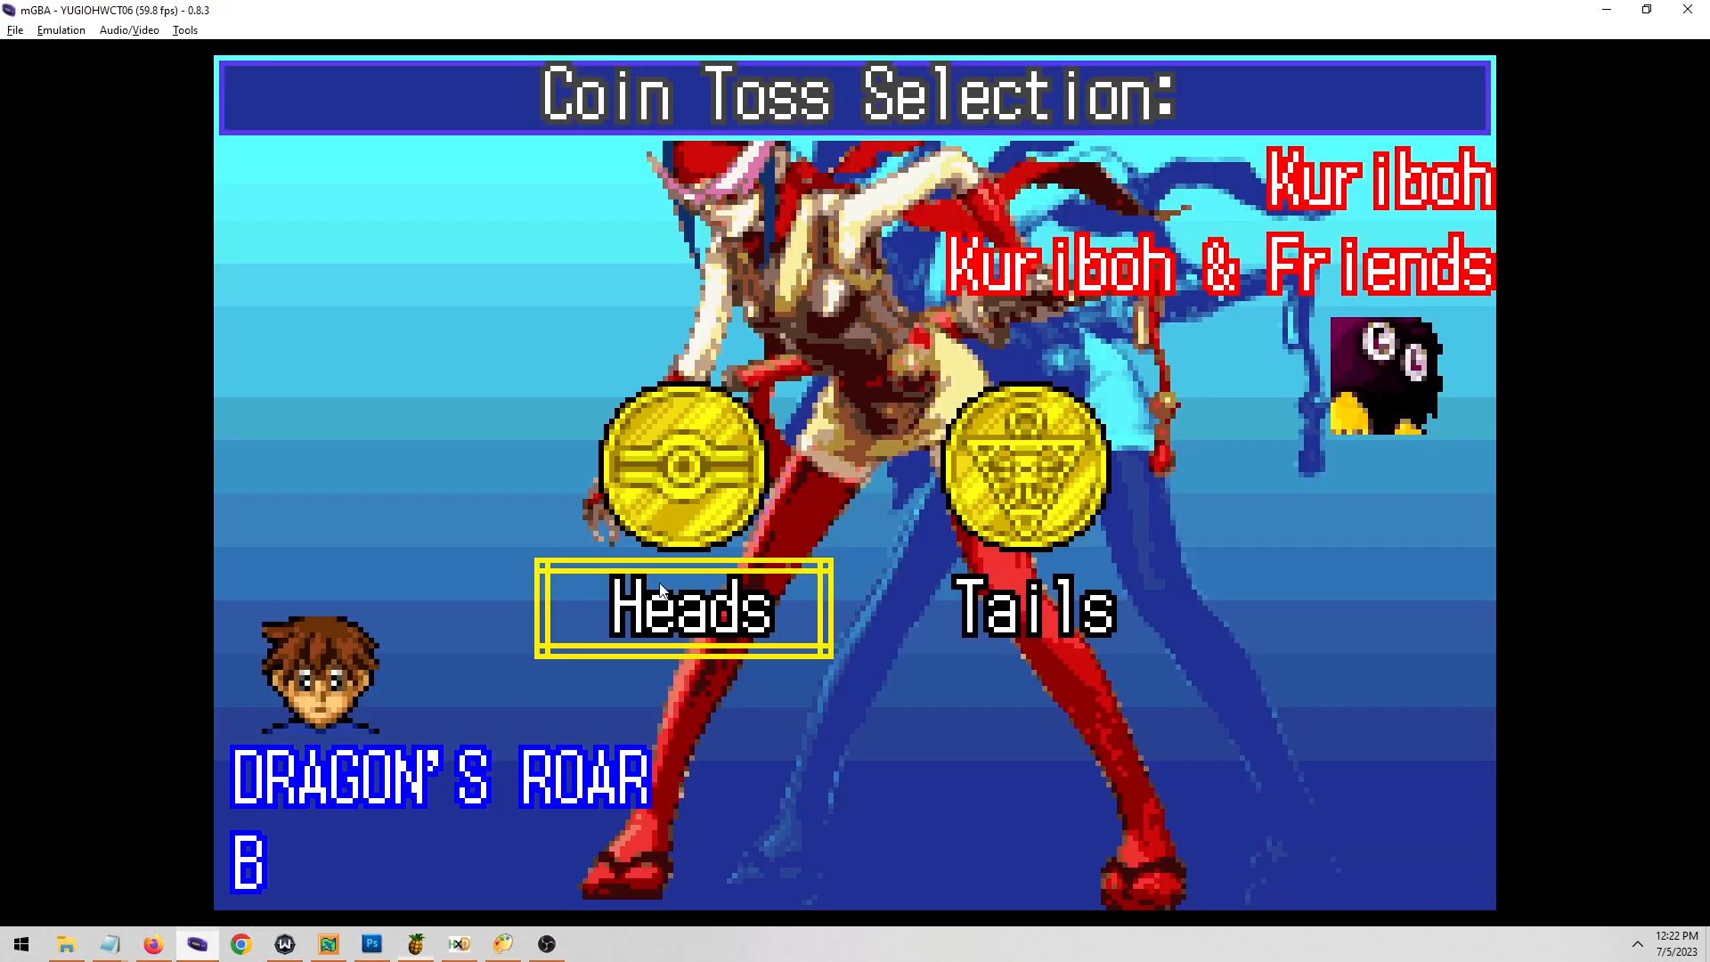
pyautogui.hotkey('ctrl', 'r')
pyautogui.press('x')
pyautogui.press('x')
pyautogui.press('x')
pyautogui.press('x')
pyautogui.press('x')
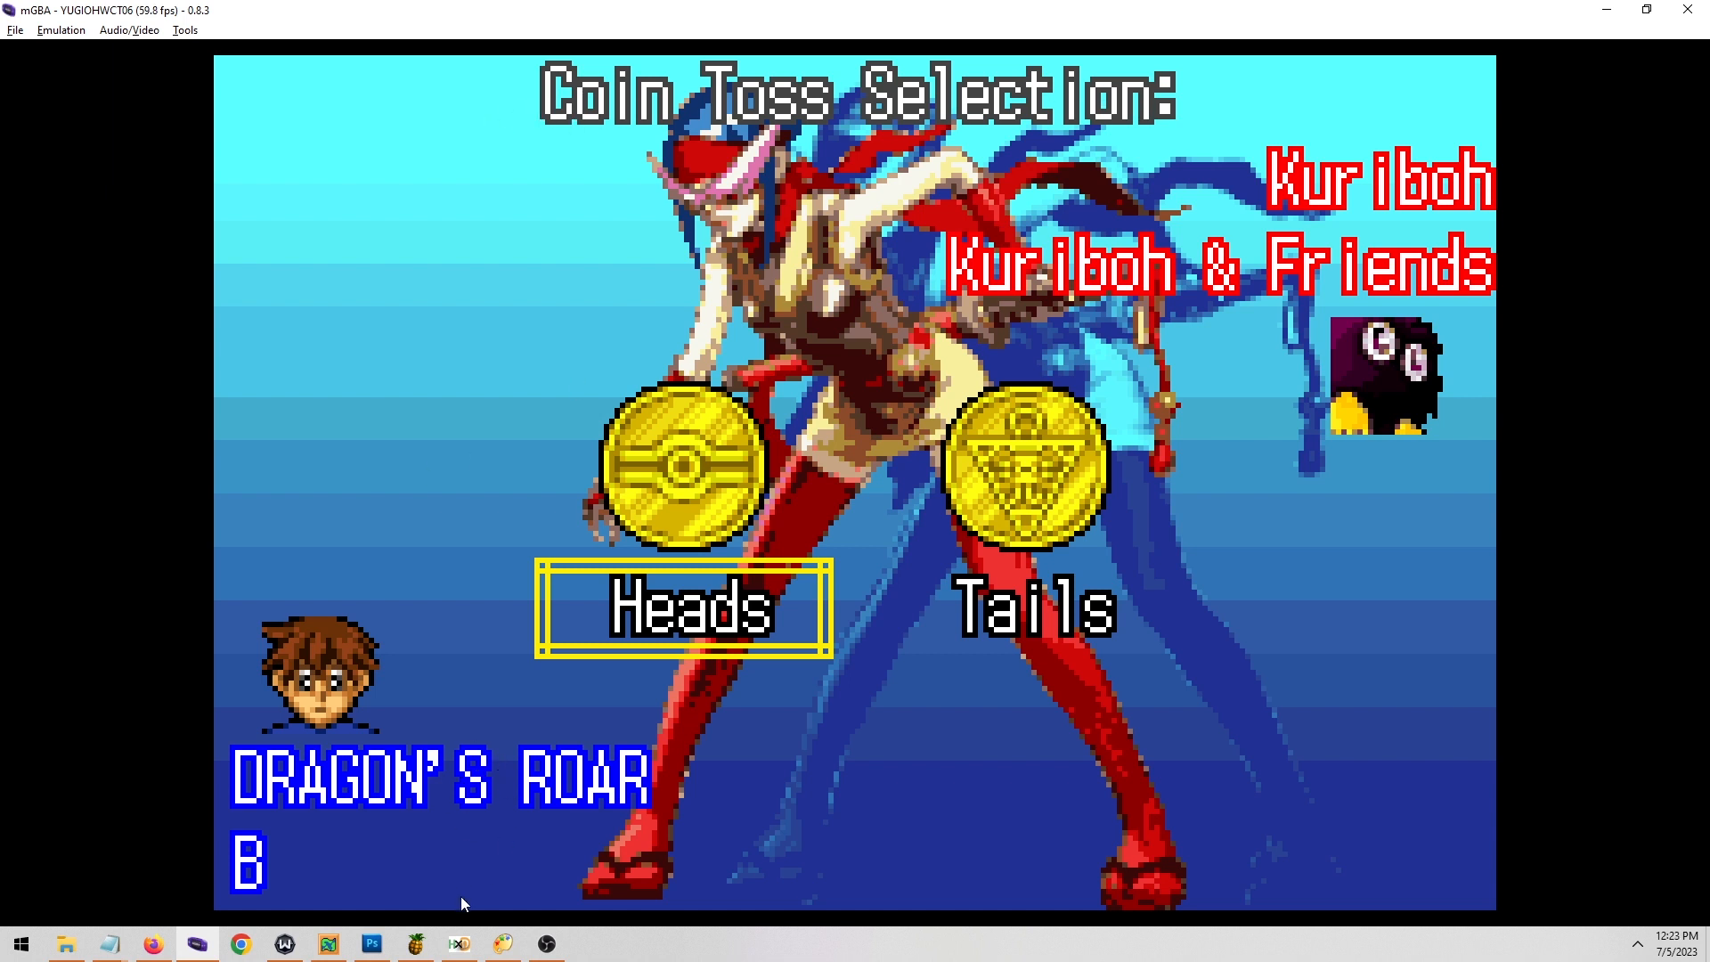
# Open the Yu-Gi-Oh! Ultimate Masters 2006 .gba ROM from the file explorer in HxD.
pyautogui.click(459, 944)
pyautogui.click(1699, 56)
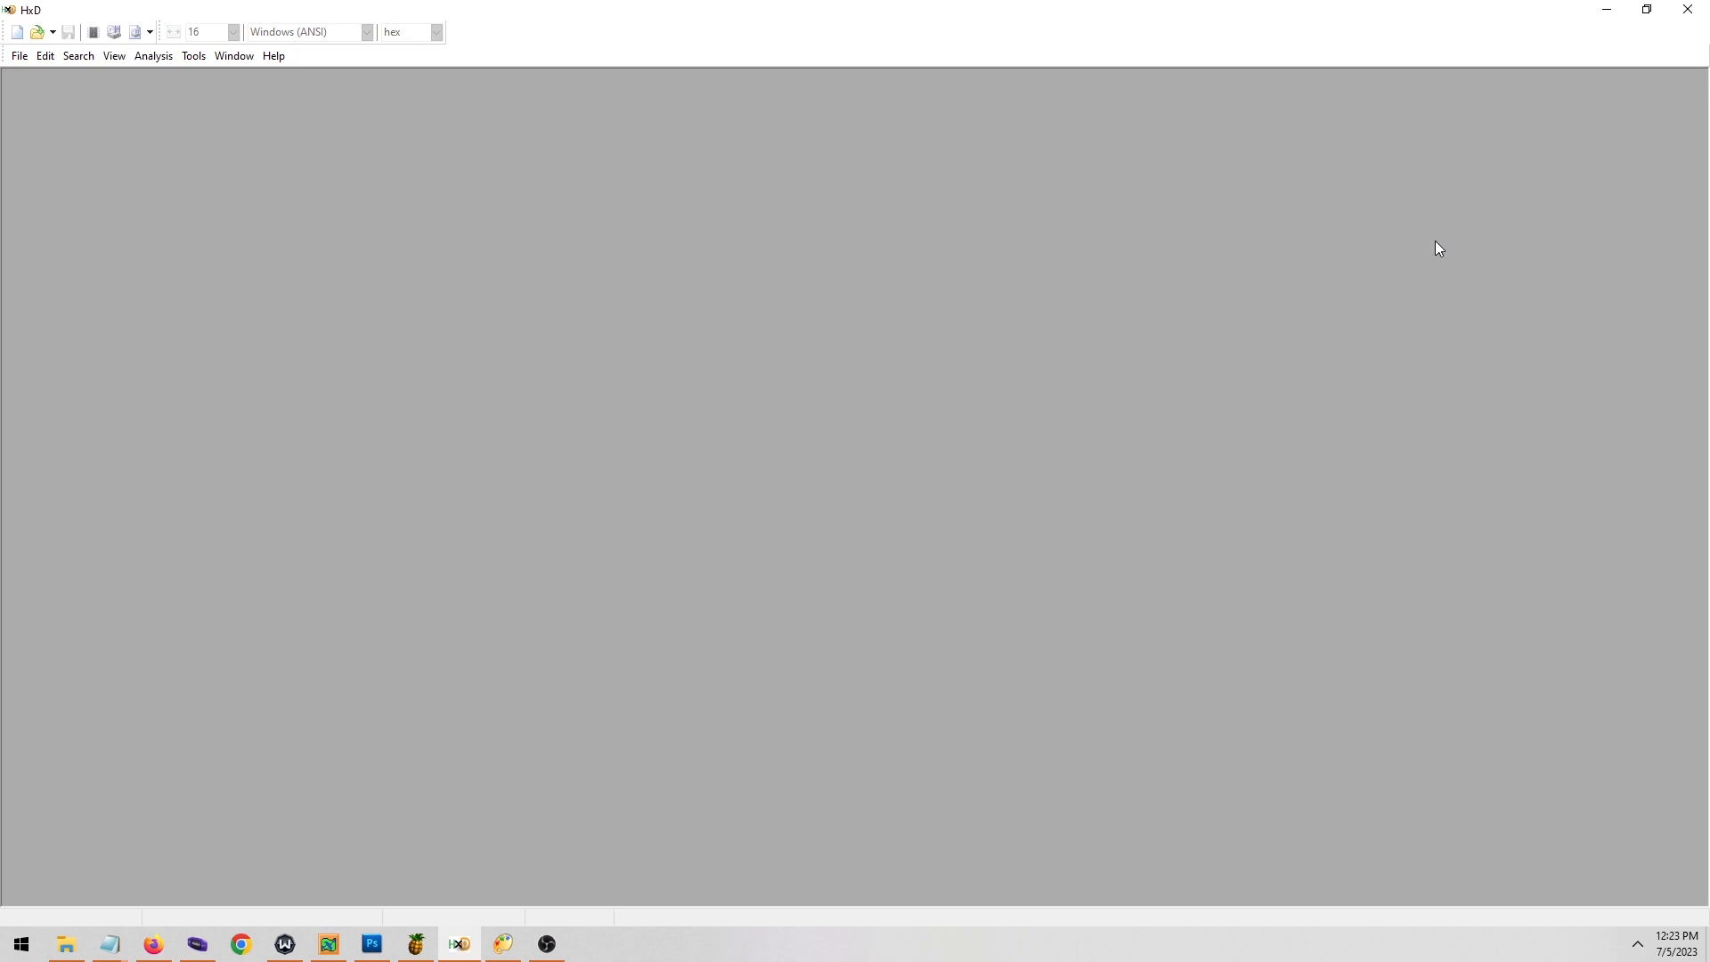
pyautogui.click(66, 944)
pyautogui.moveTo(993, 413); pyautogui.dragTo(363, 393)
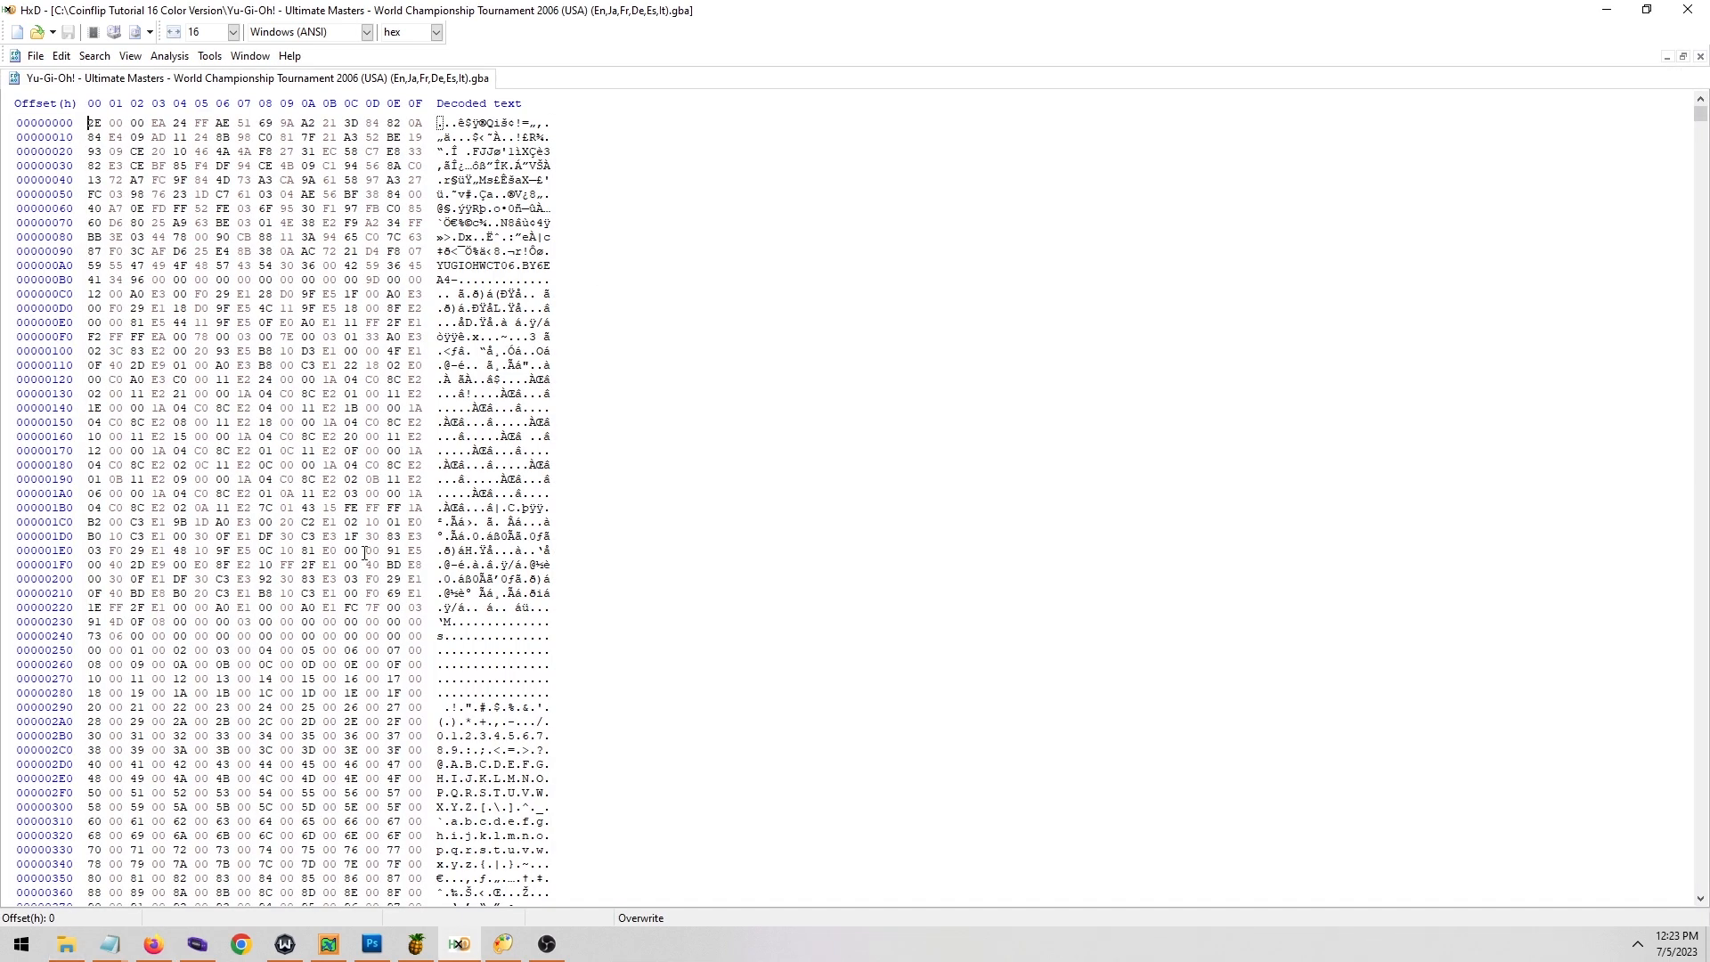
# Copy the "Coin Toss Selection" text's string location from the spreadsheet and go to offset 01DC53D6 in HxD.
pyautogui.click(153, 944)
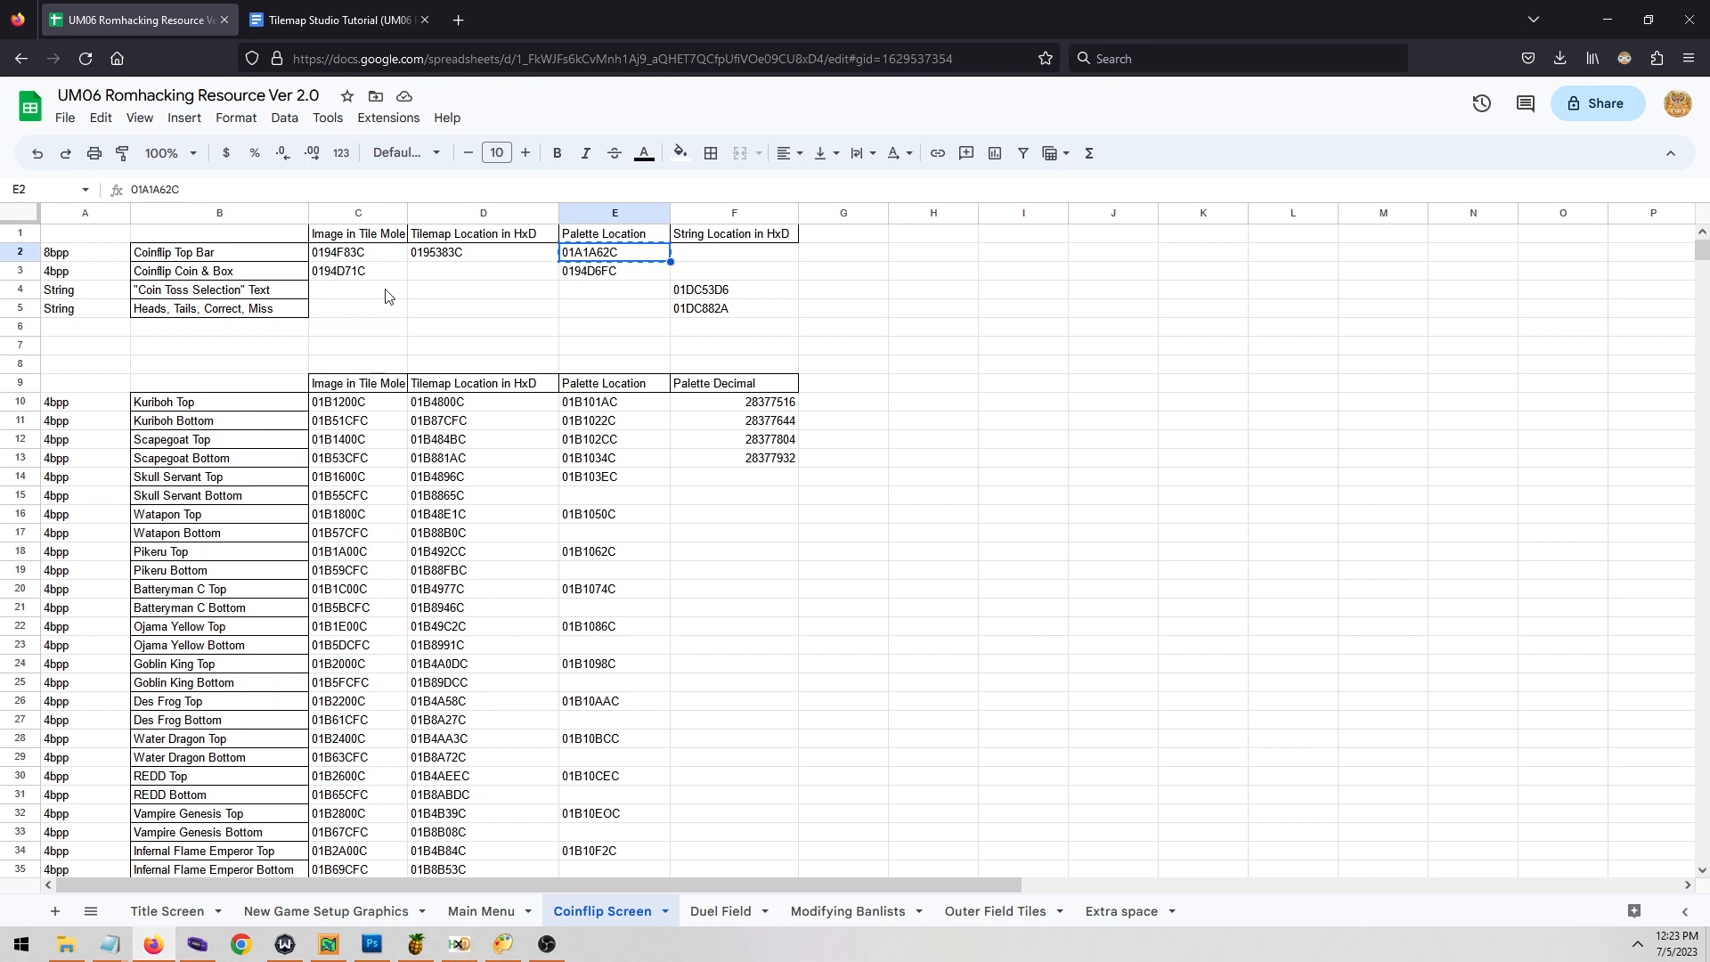
pyautogui.click(704, 296)
pyautogui.hotkey('ctrl', 'c')
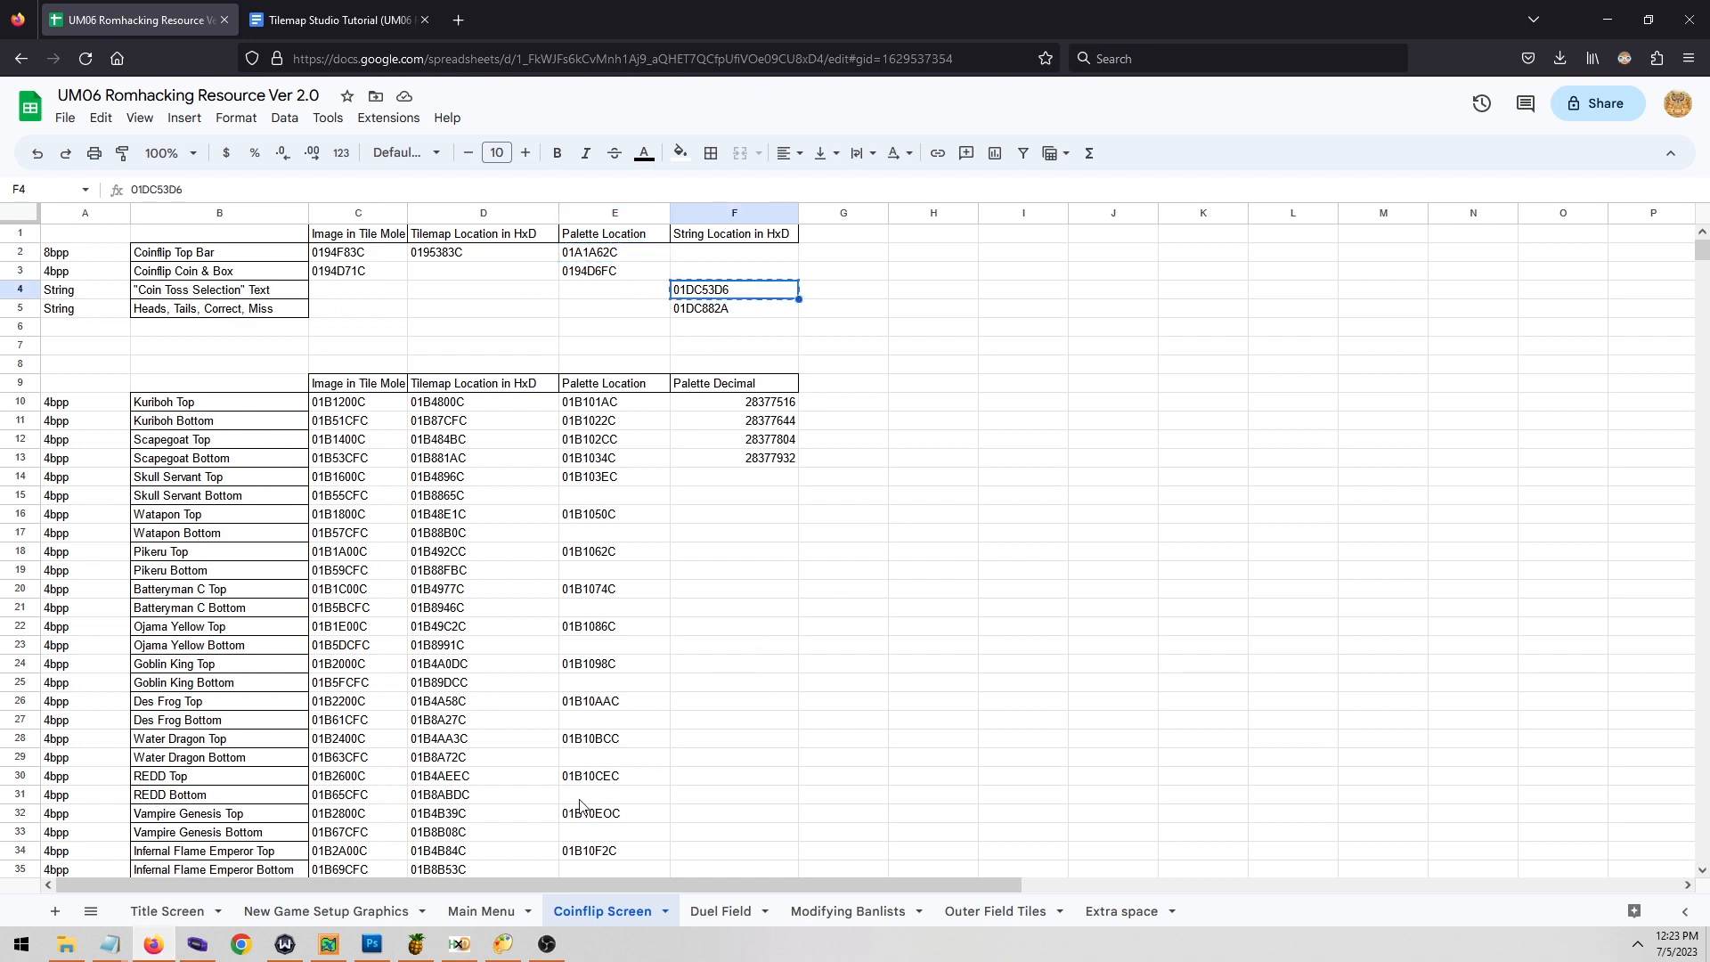
pyautogui.click(459, 944)
pyautogui.hotkey('ctrl', 'g')
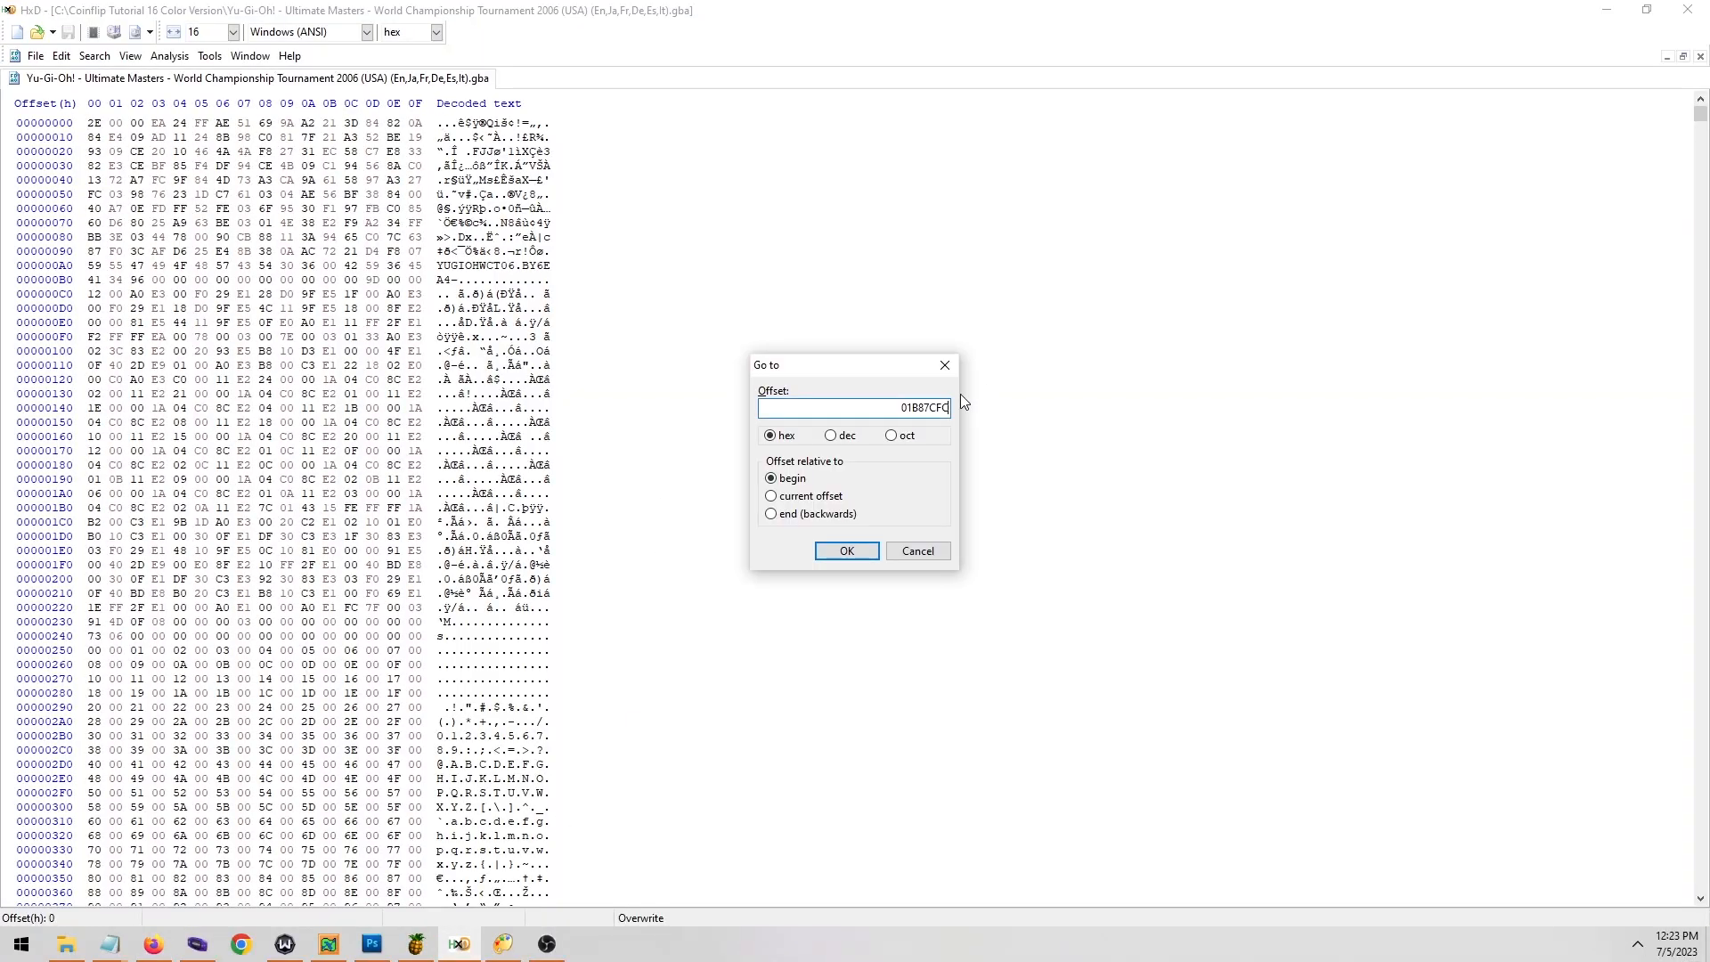
pyautogui.hotkey('ctrl', 'v')
pyautogui.click(857, 553)
pyautogui.scroll(-7, 760, 691)
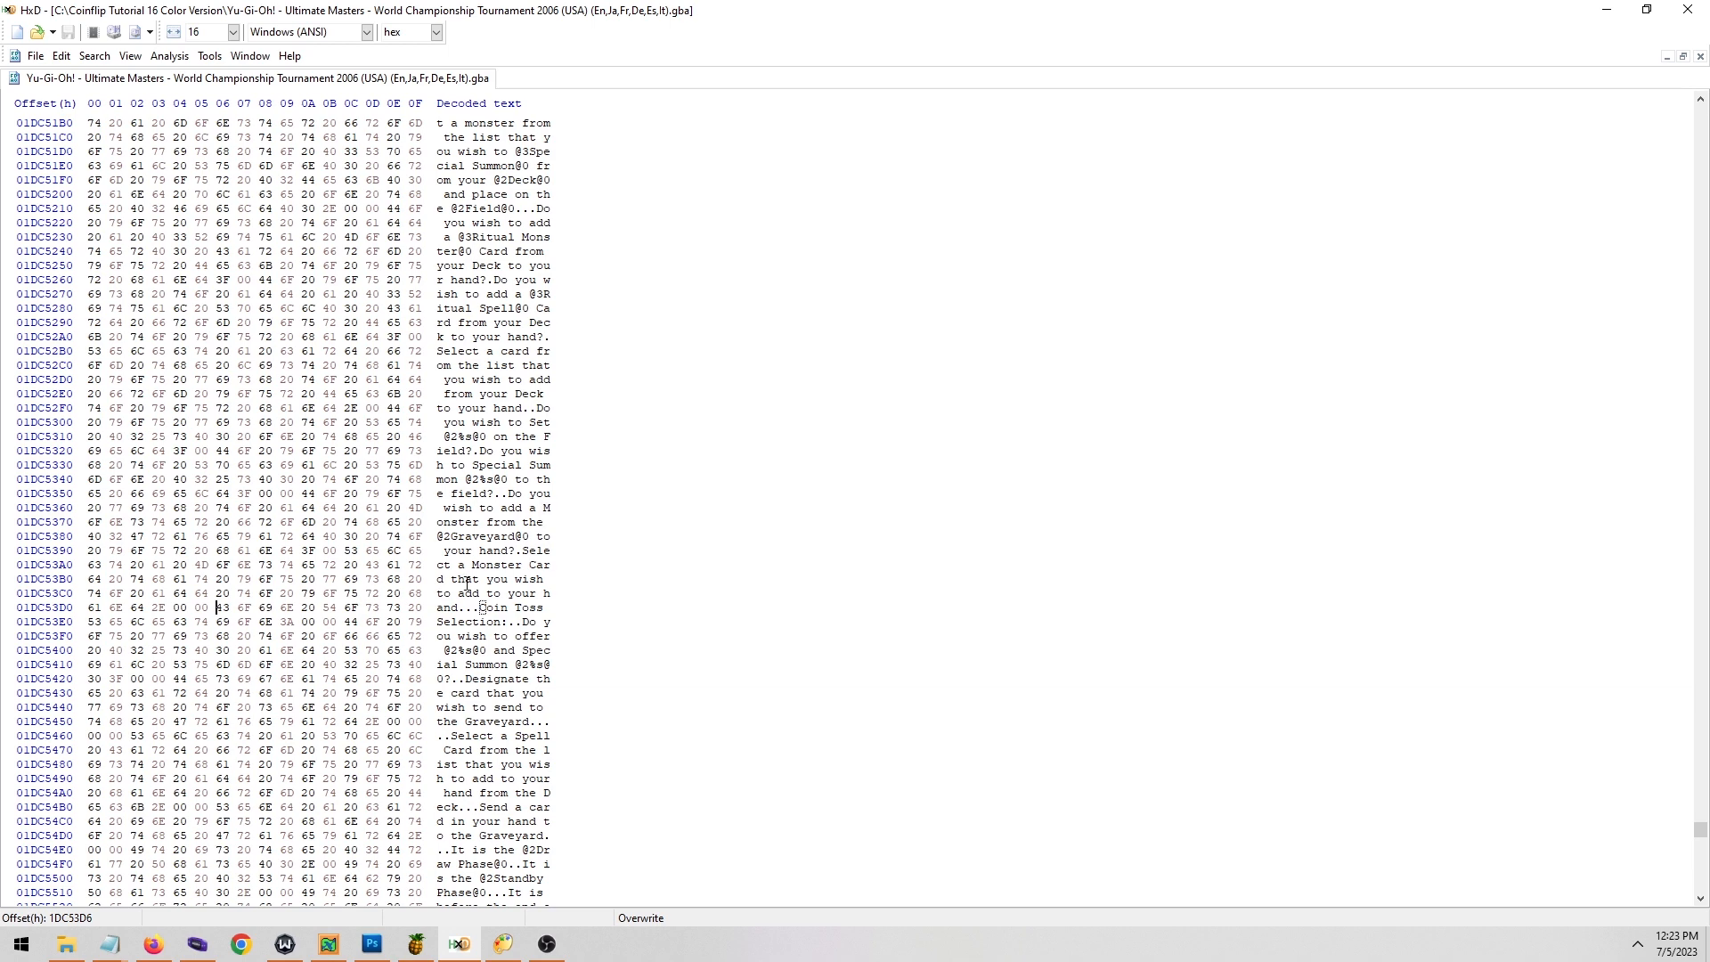
# Overwrite the start of the "Coin Toss Selection:" string in the decoded text with "UWU UR BULDGE".
pyautogui.click(482, 608)
pyautogui.click(486, 606)
pyautogui.click(482, 607)
pyautogui.write('UWU UR BULD')
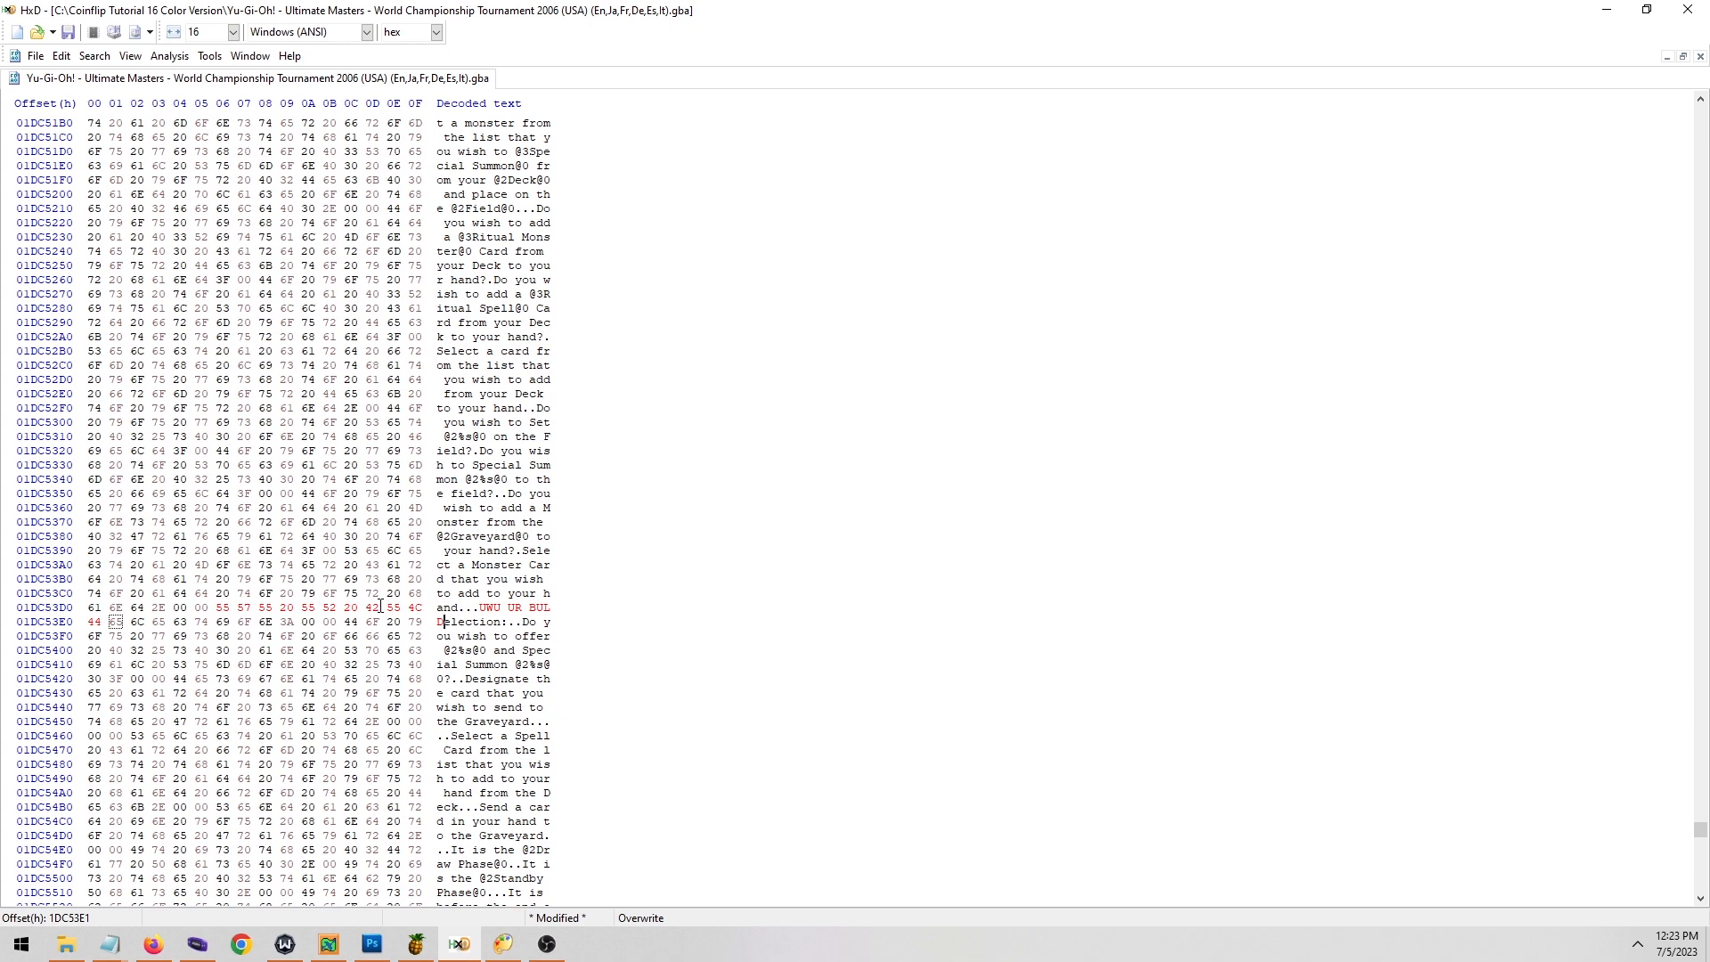
pyautogui.write('GE')
# Finish the new string with "...", overwrite the leftover old characters with 00 bytes, and save the ROM.
pyautogui.press('Left')
pyautogui.press('Left')
pyautogui.press('Left')
pyautogui.press('Right')
pyautogui.press('Right')
pyautogui.press('Right')
pyautogui.write('...')
pyautogui.write('000000')
pyautogui.hotkey('ctrl', 's')
# Reload the campaign duel against Kuriboh in mGBA to check the new coin toss title text.
pyautogui.click(197, 944)
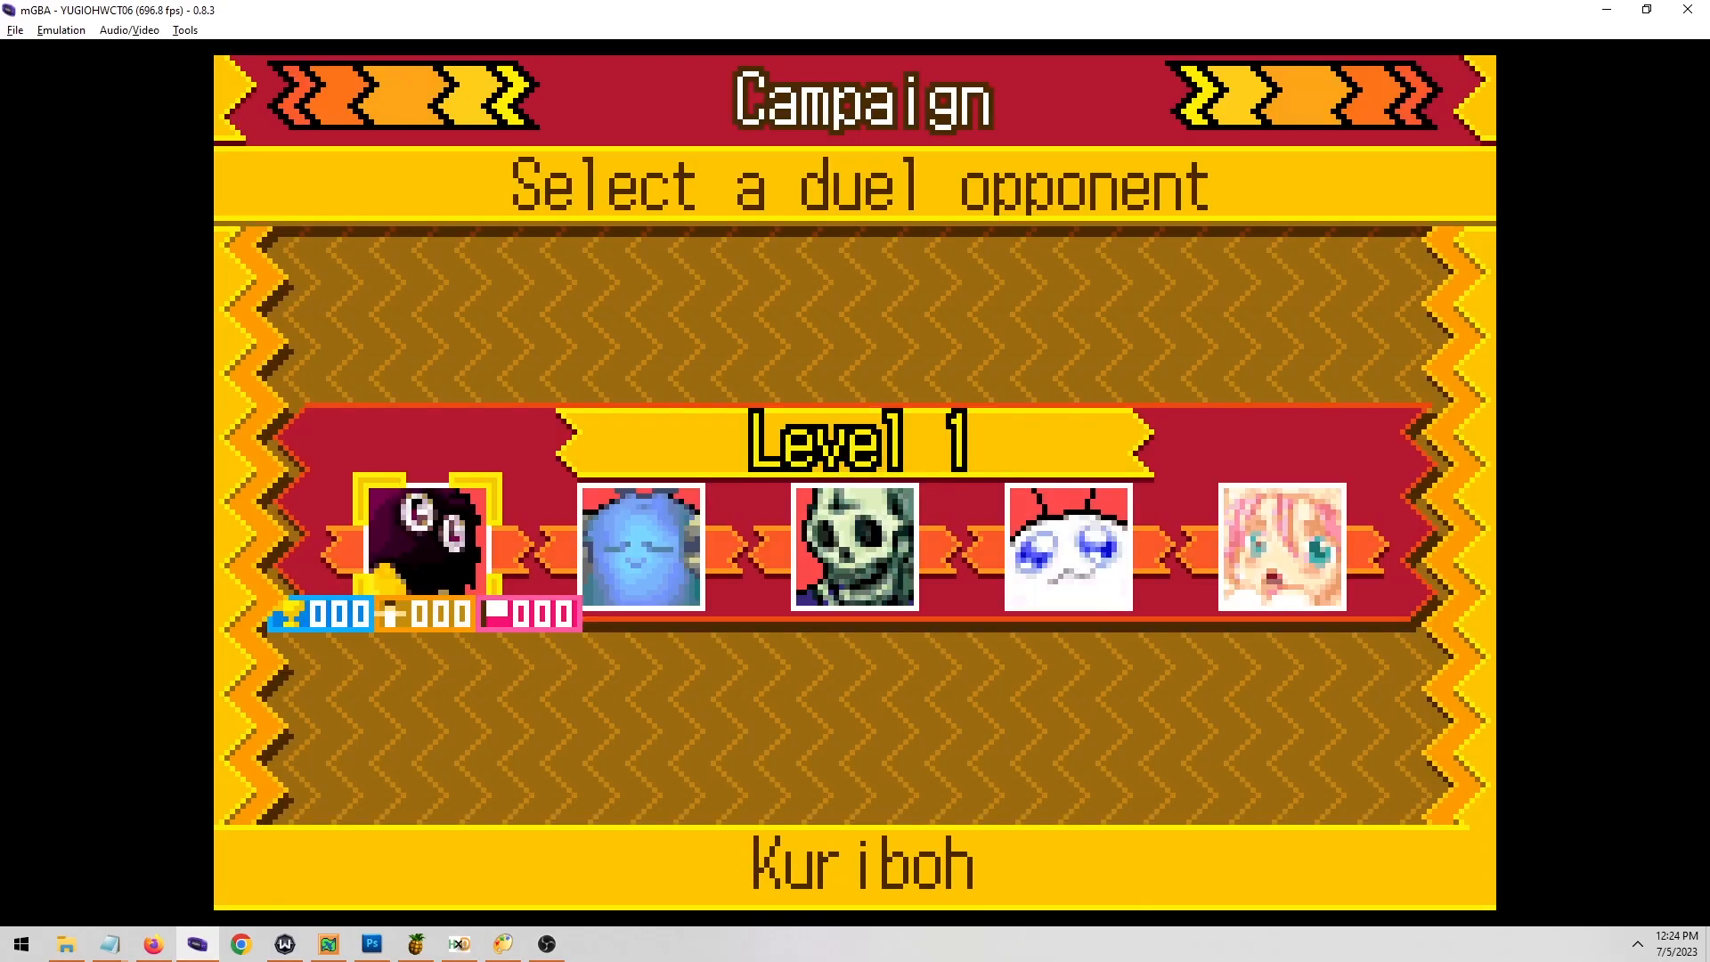
pyautogui.press('x')
pyautogui.press('Tab')
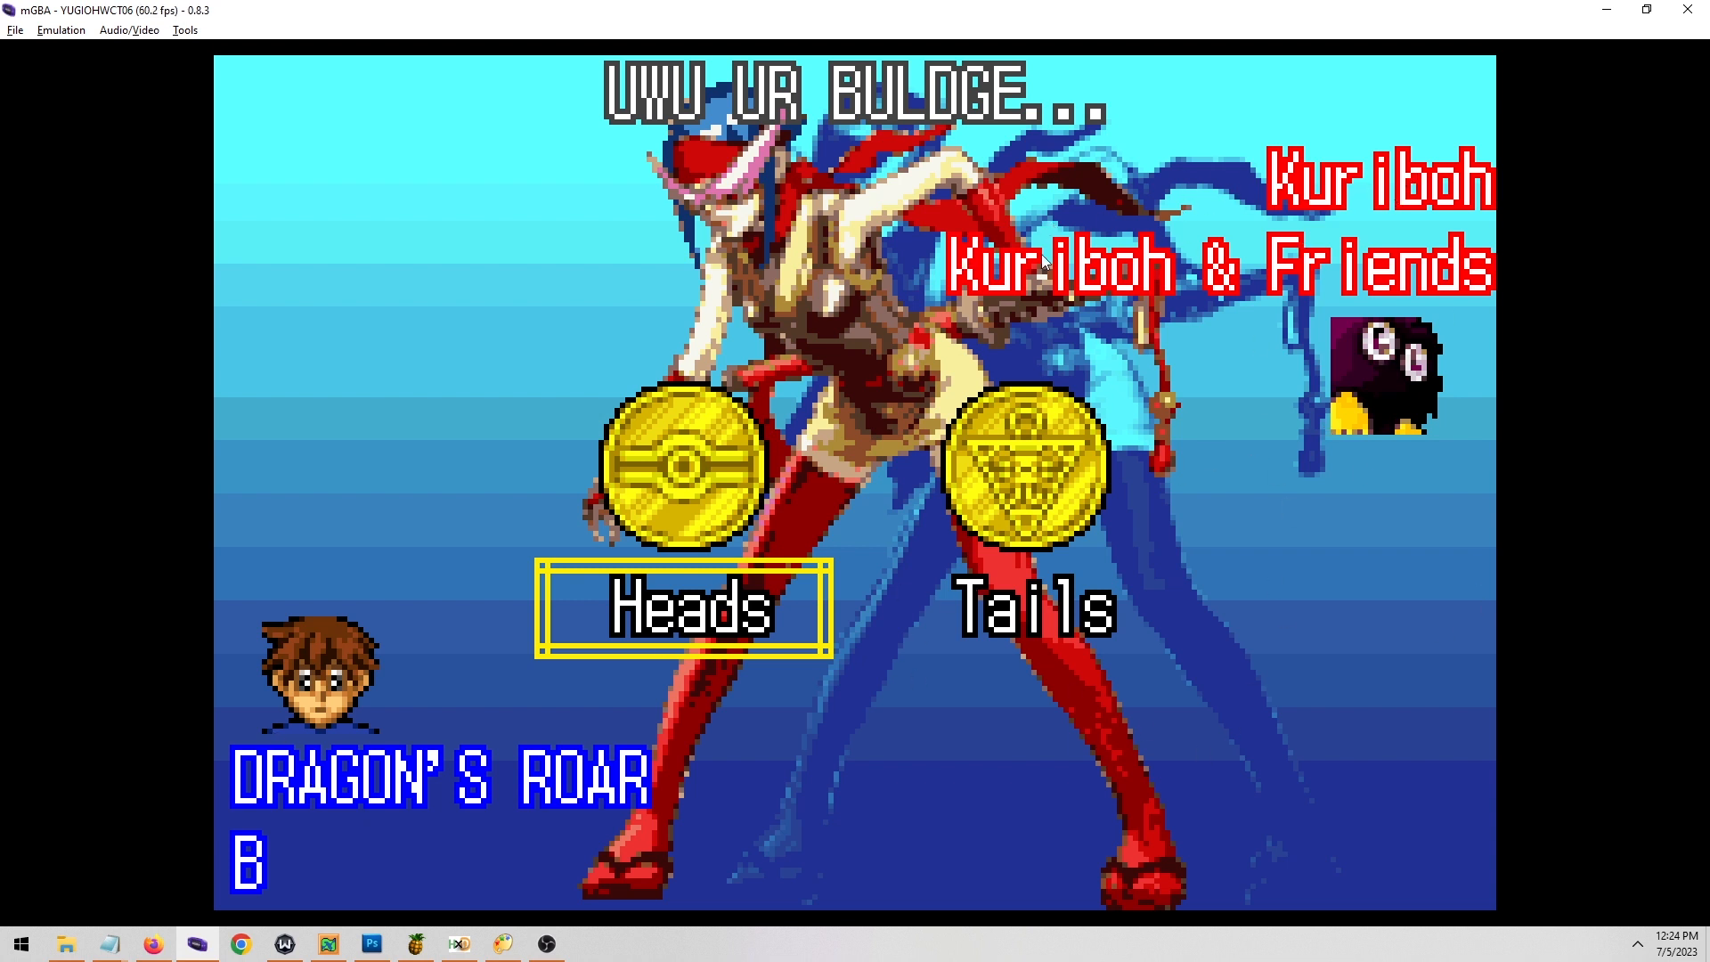
# Open mGBA's palette viewer and examine the object palette colors used on the coin toss screen.
pyautogui.click(185, 30)
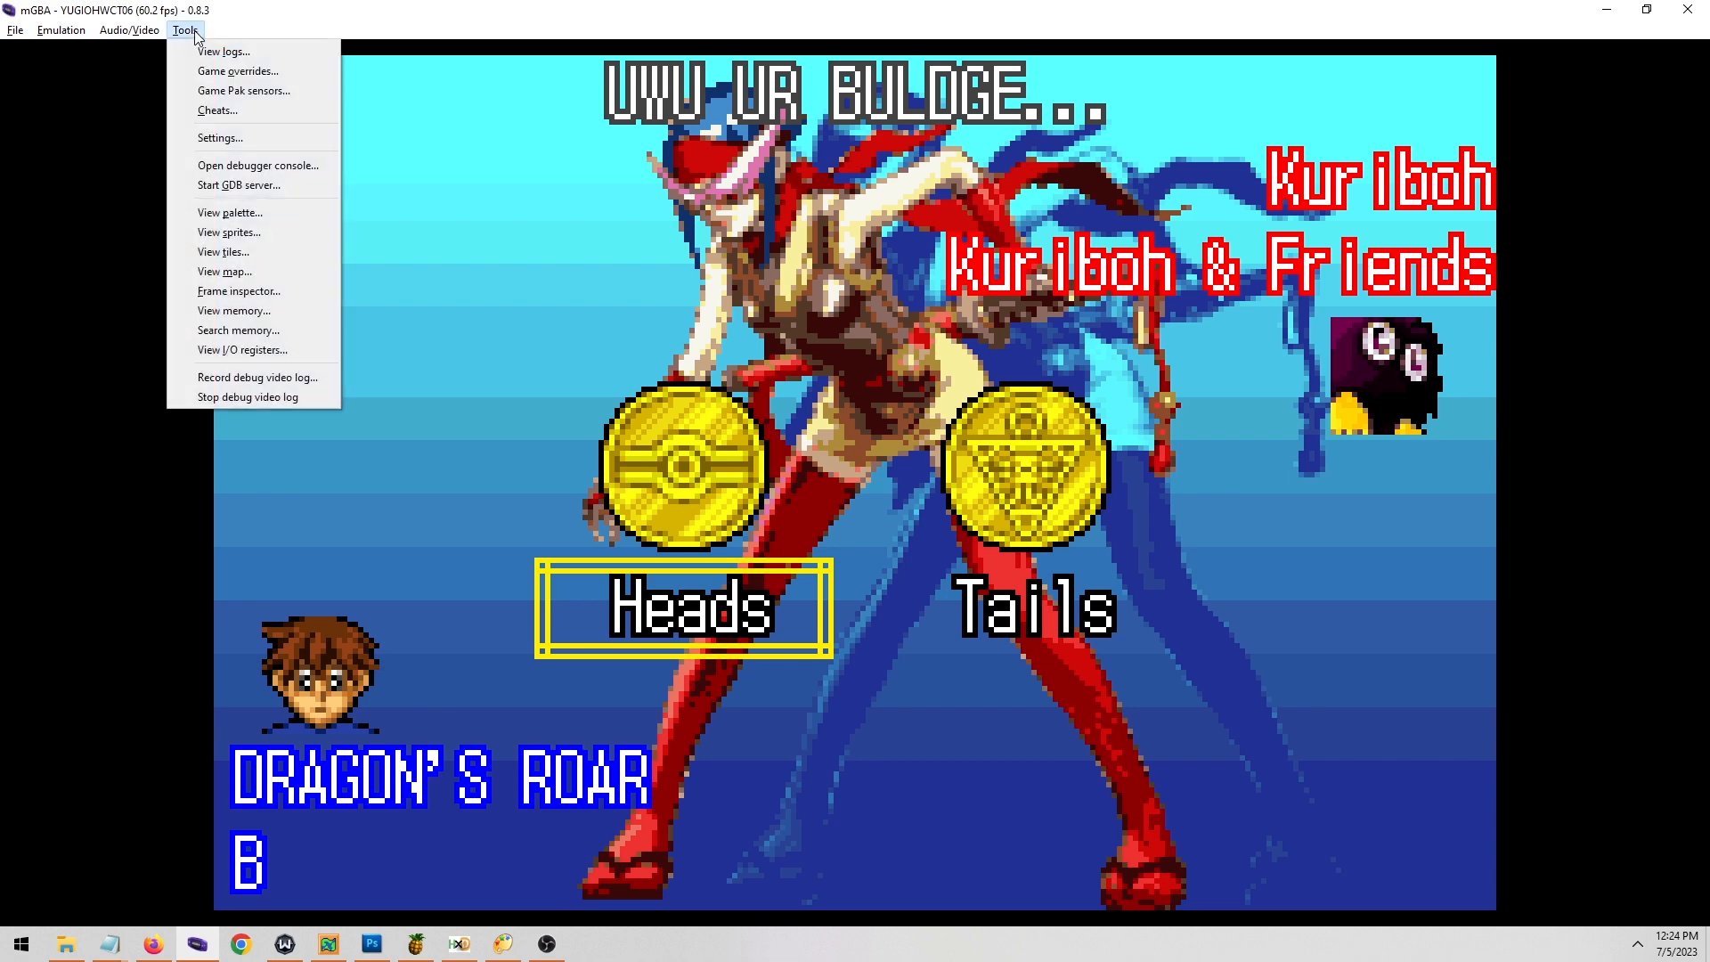
pyautogui.click(256, 212)
pyautogui.moveTo(891, 274); pyautogui.dragTo(1494, 169)
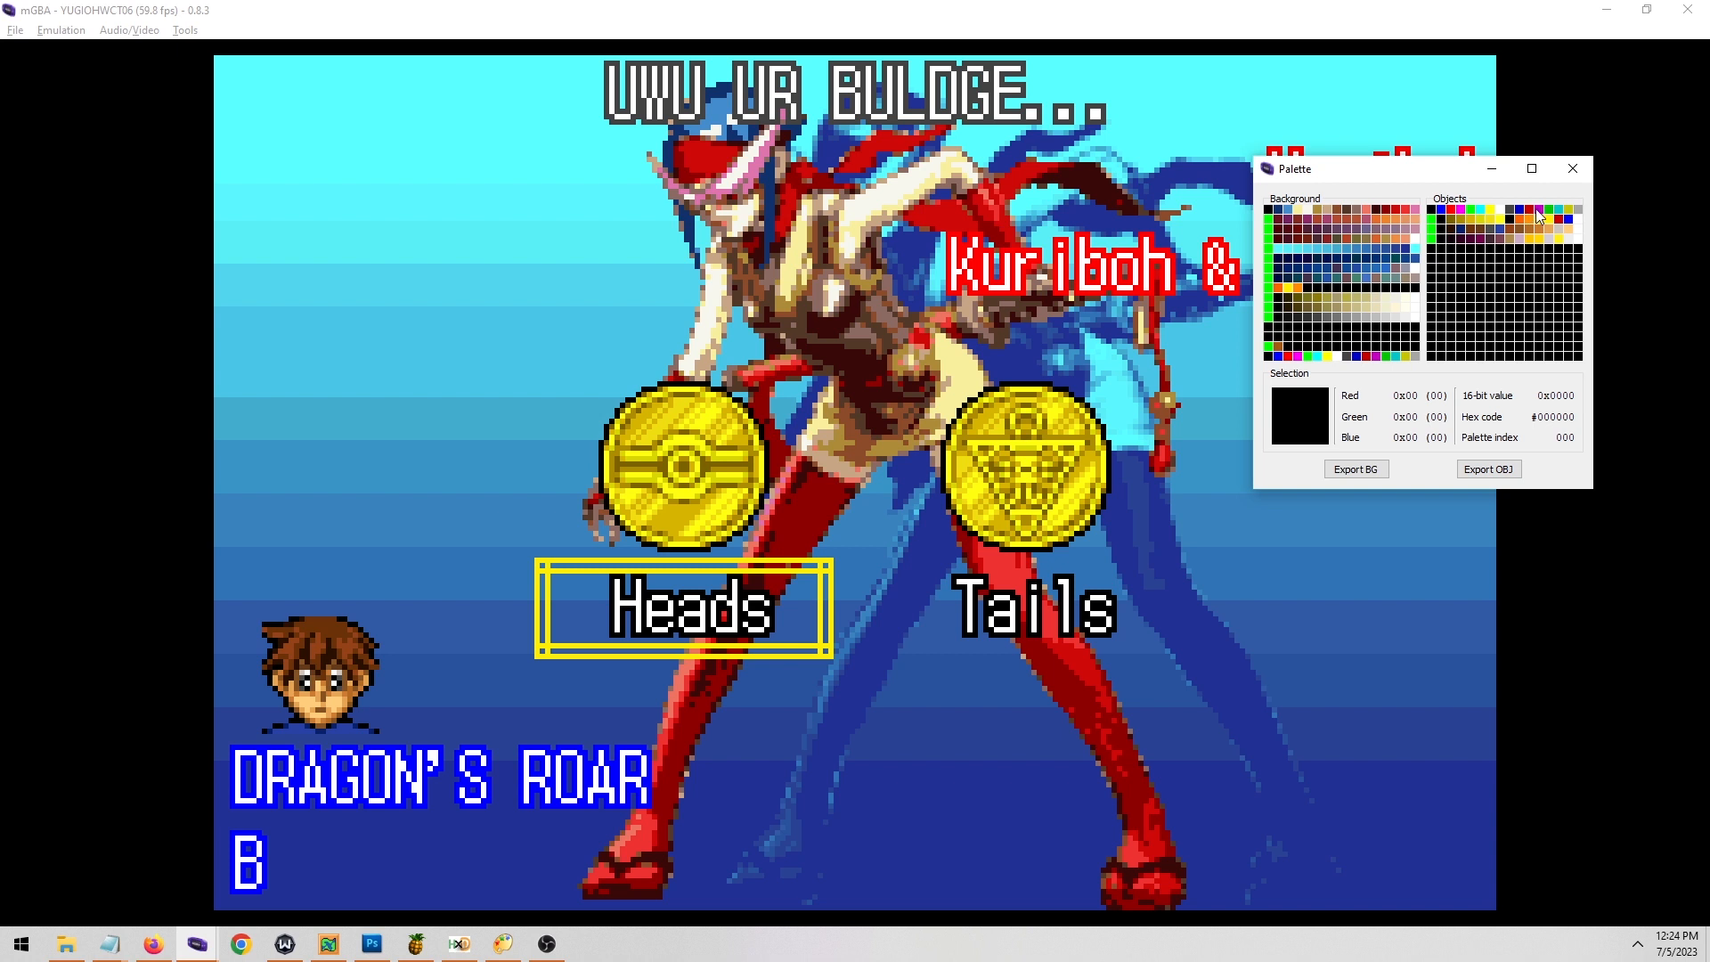
pyautogui.click(1558, 220)
pyautogui.click(1565, 221)
pyautogui.click(1558, 220)
pyautogui.click(1451, 211)
pyautogui.click(1460, 211)
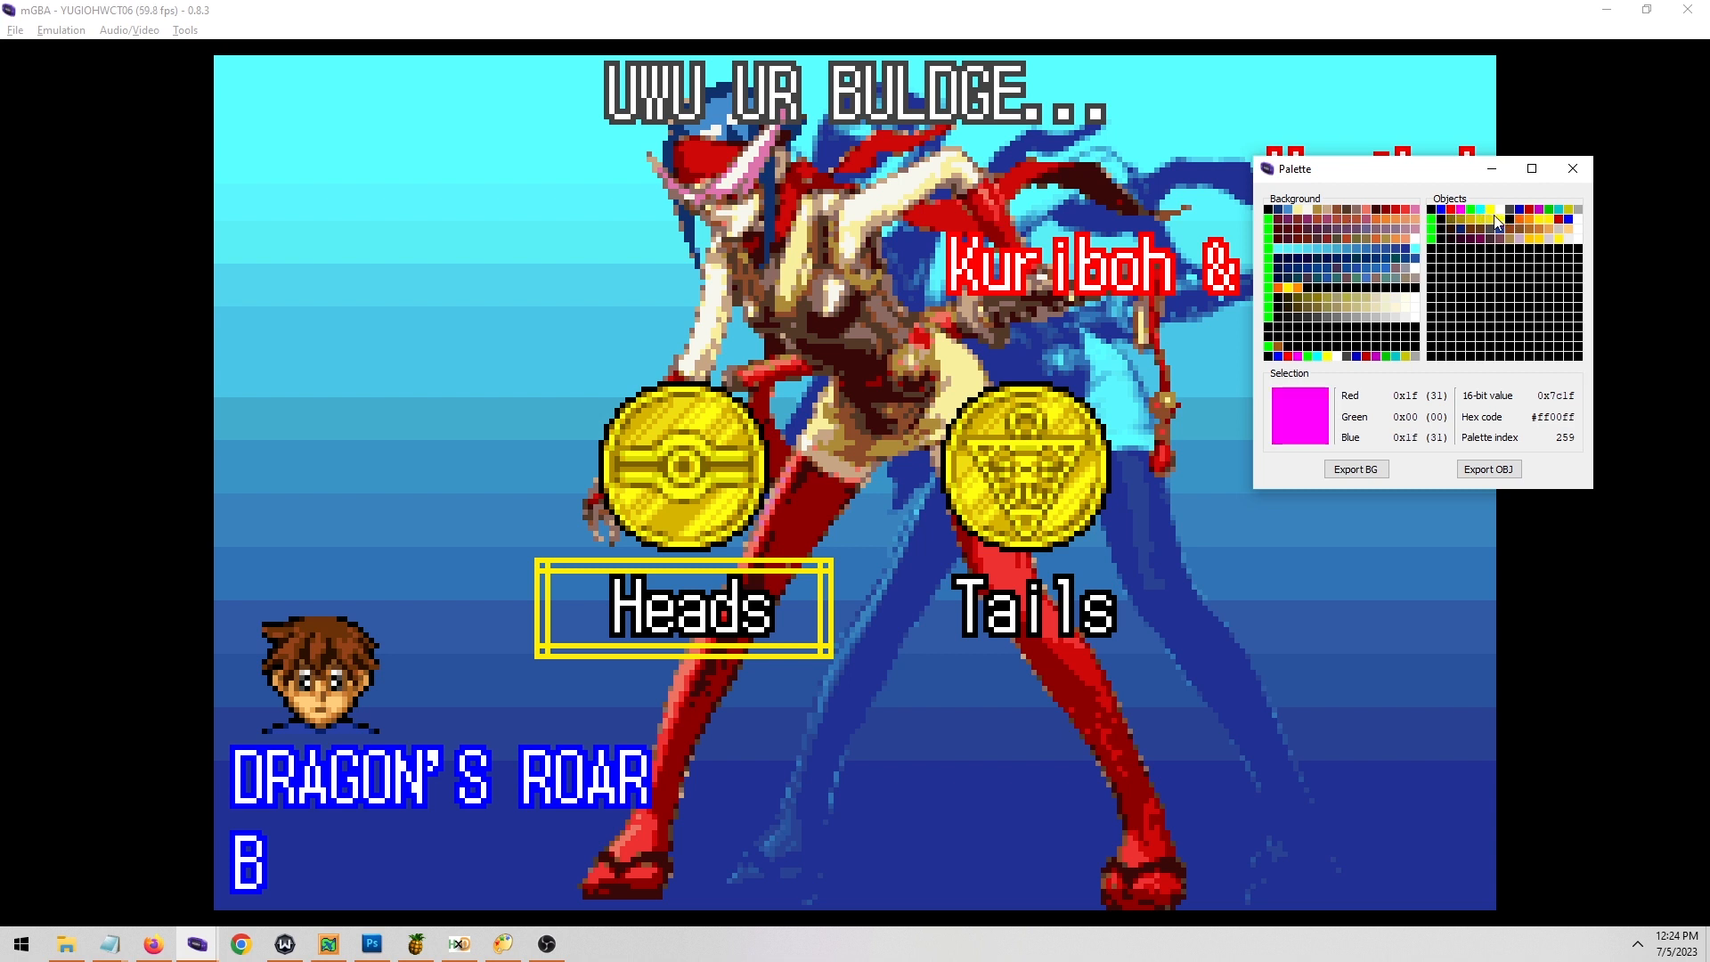
pyautogui.click(1490, 209)
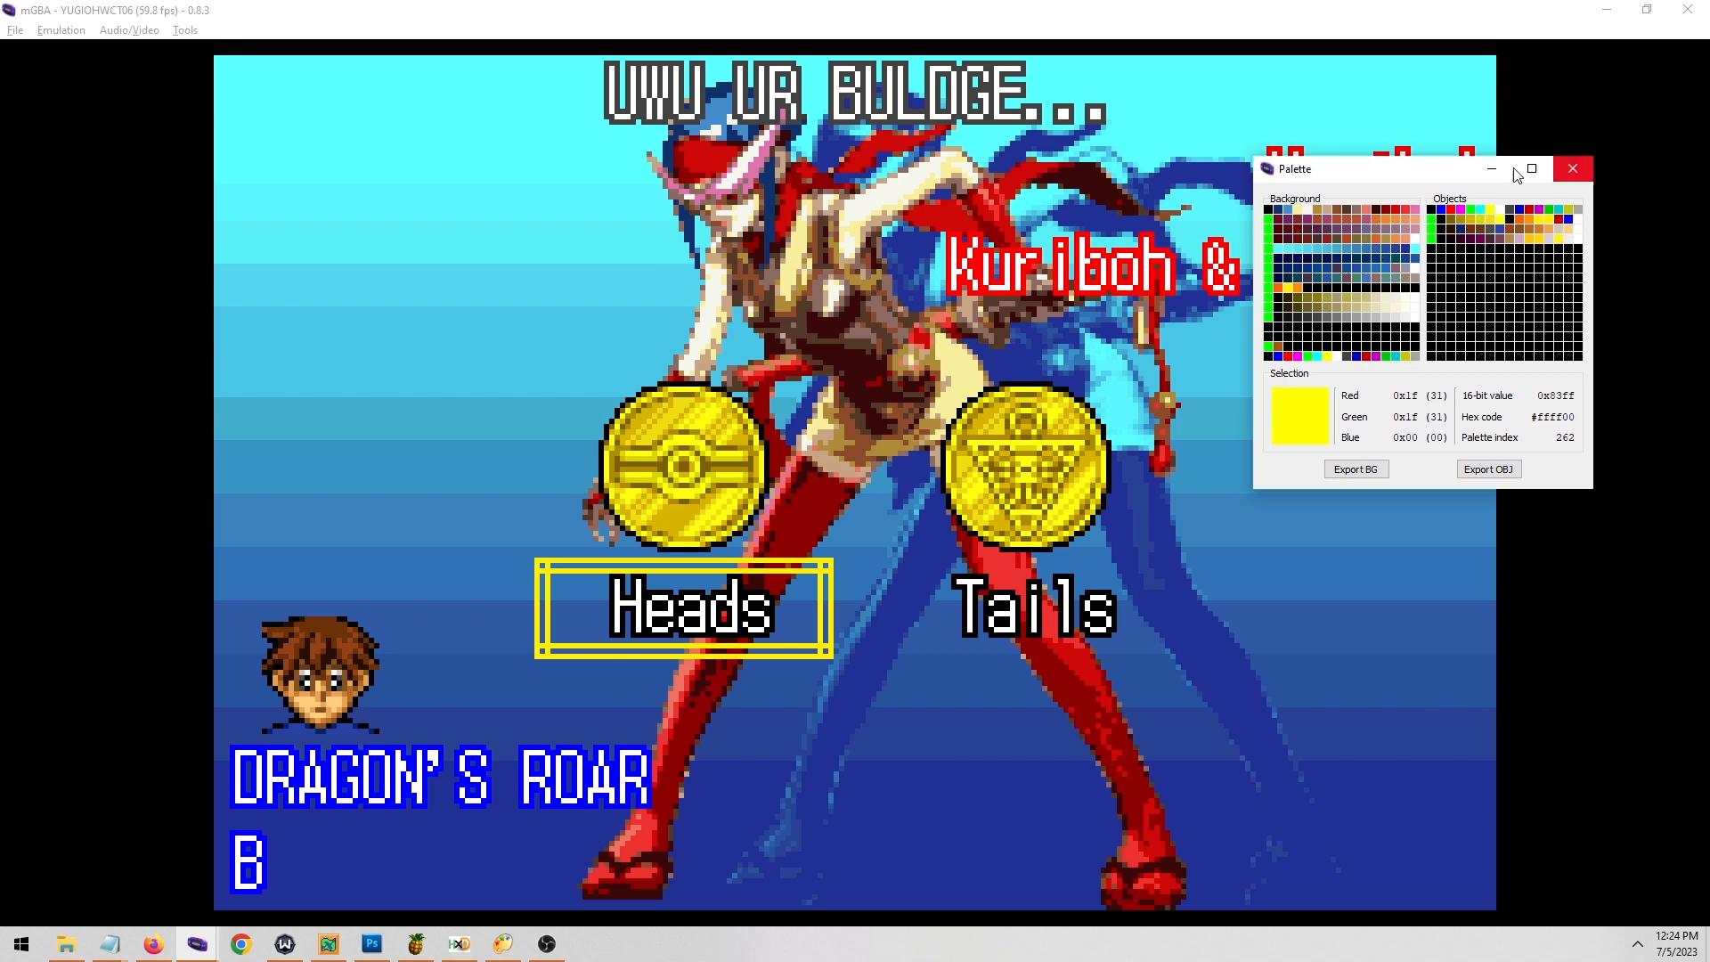
pyautogui.click(1442, 213)
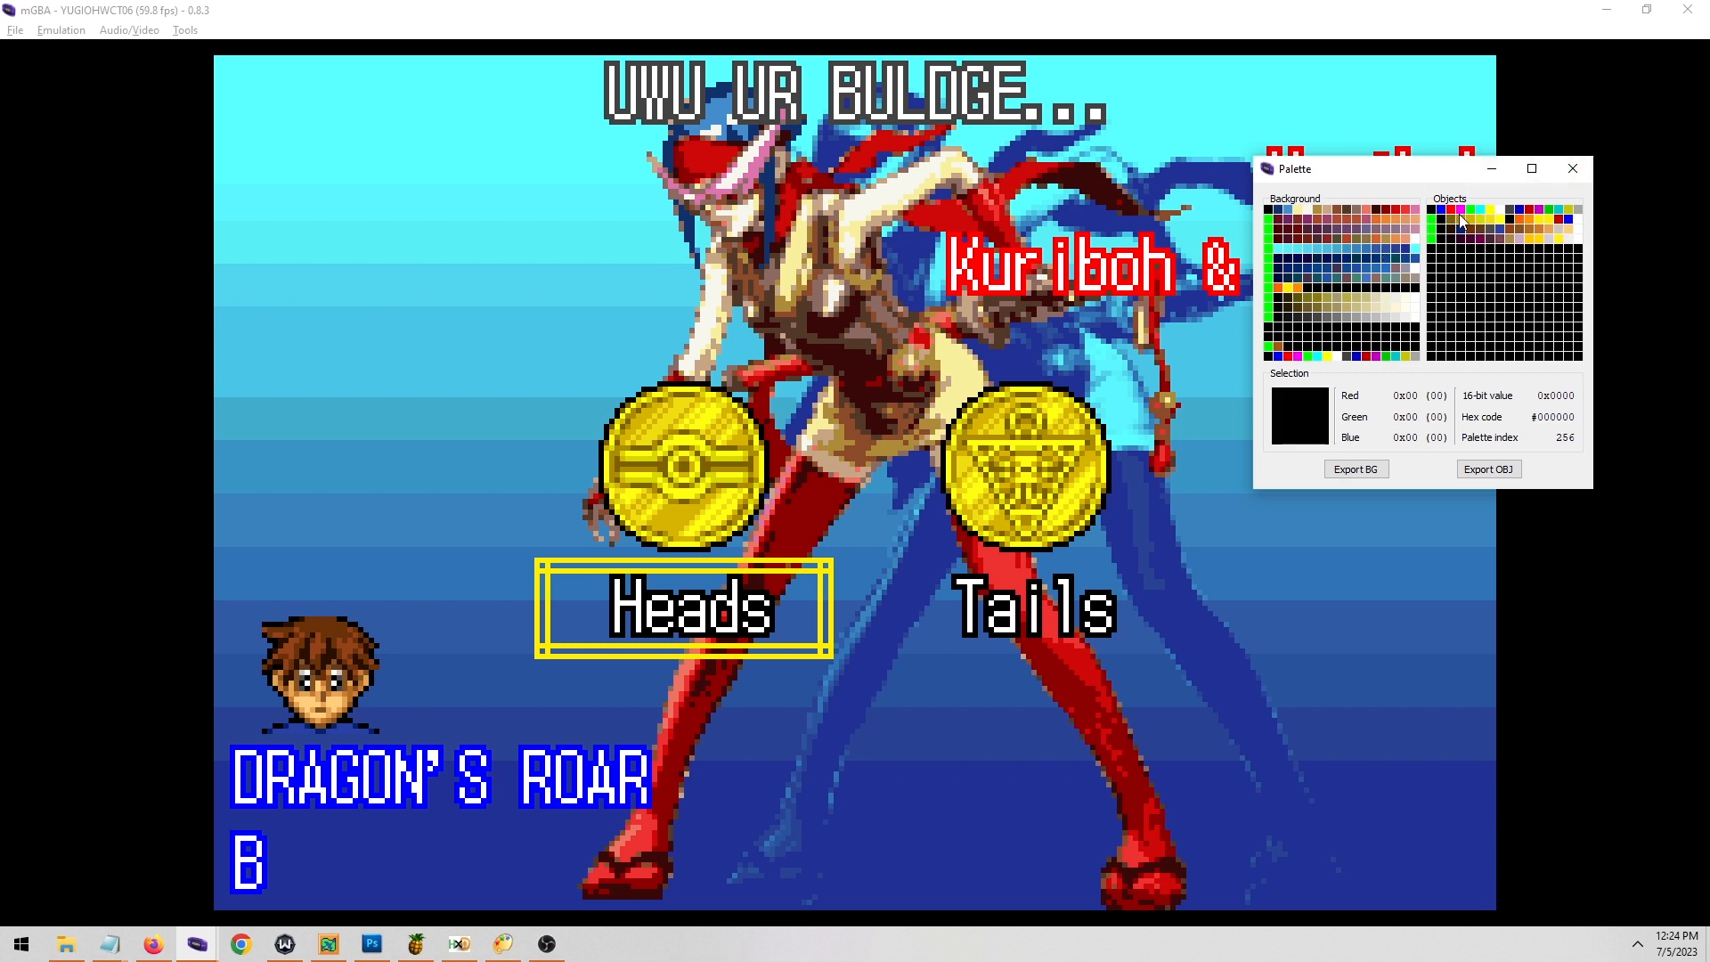
pyautogui.click(1540, 212)
pyautogui.click(1562, 212)
pyautogui.click(1571, 212)
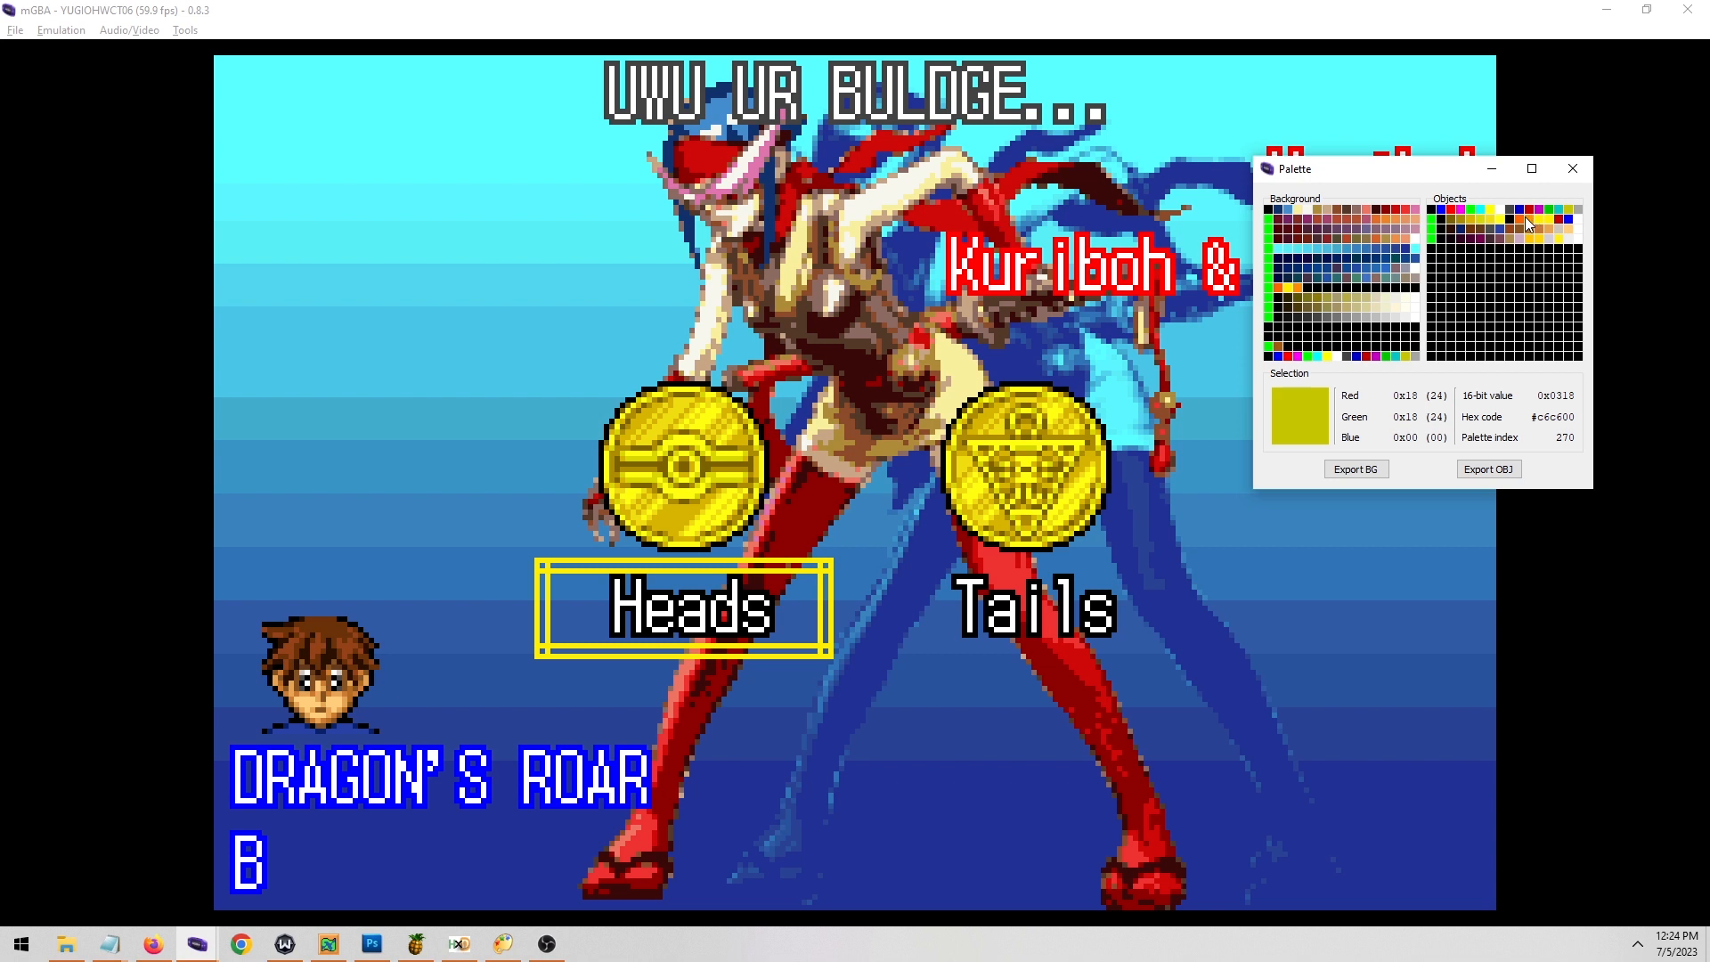
# Return to the game, choose Tails, and run the coin toss to view its result text.
pyautogui.click(784, 260)
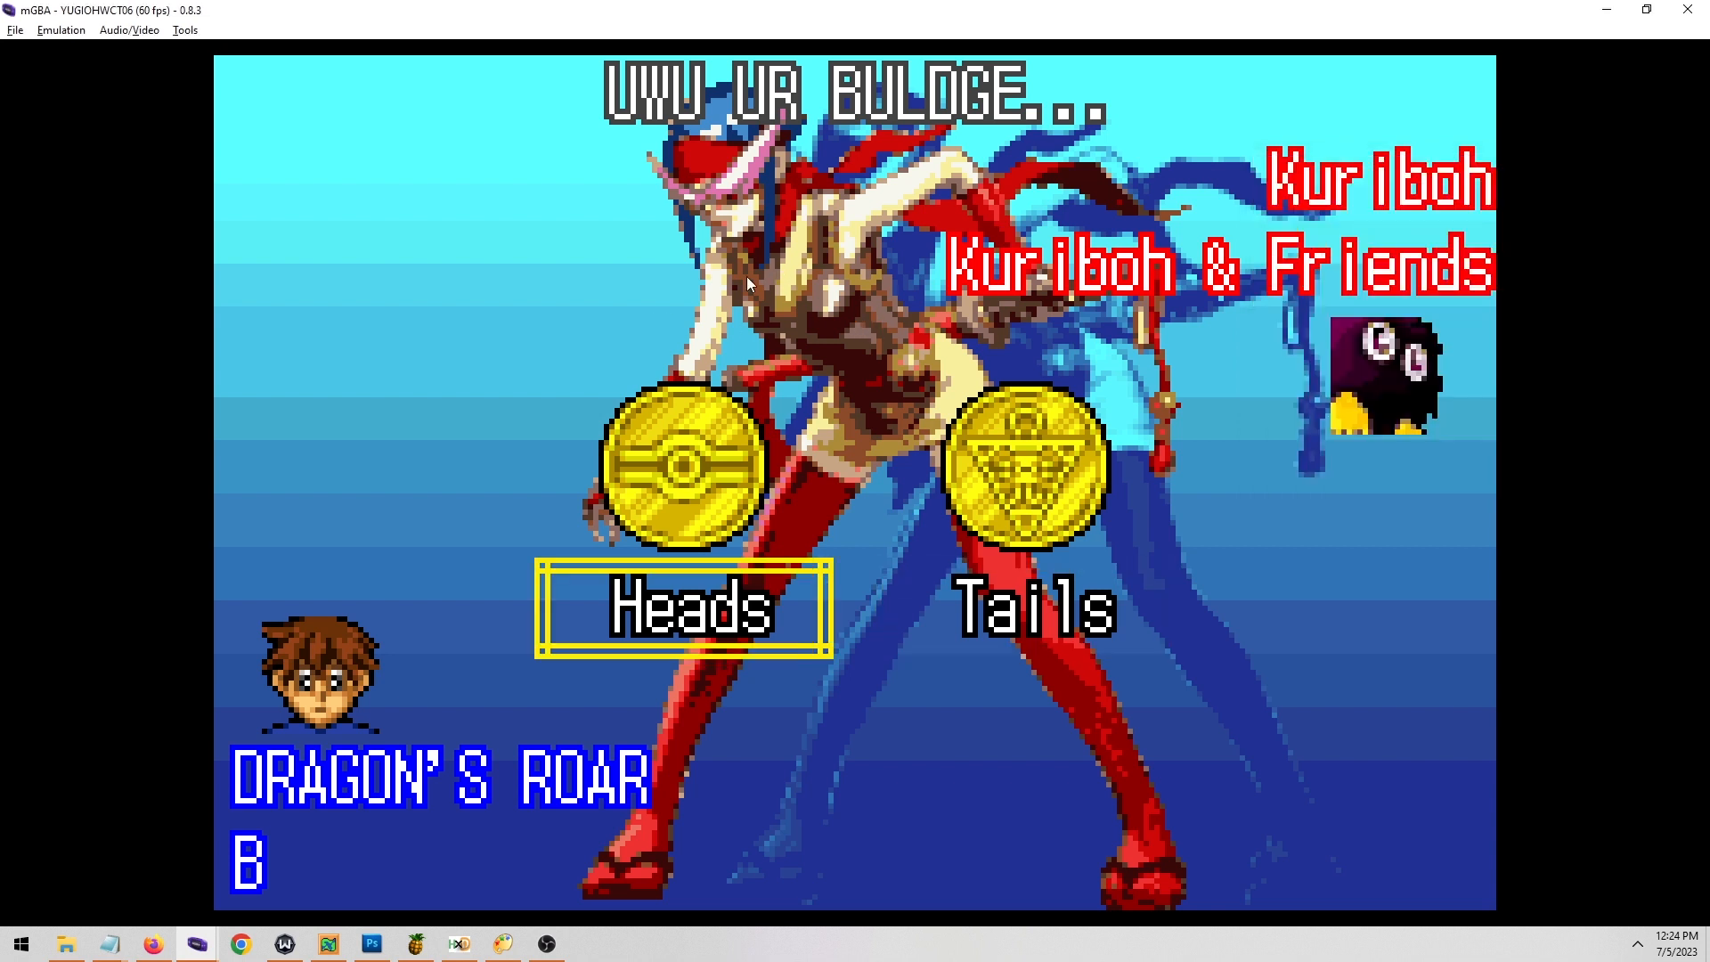
pyautogui.press('Right')
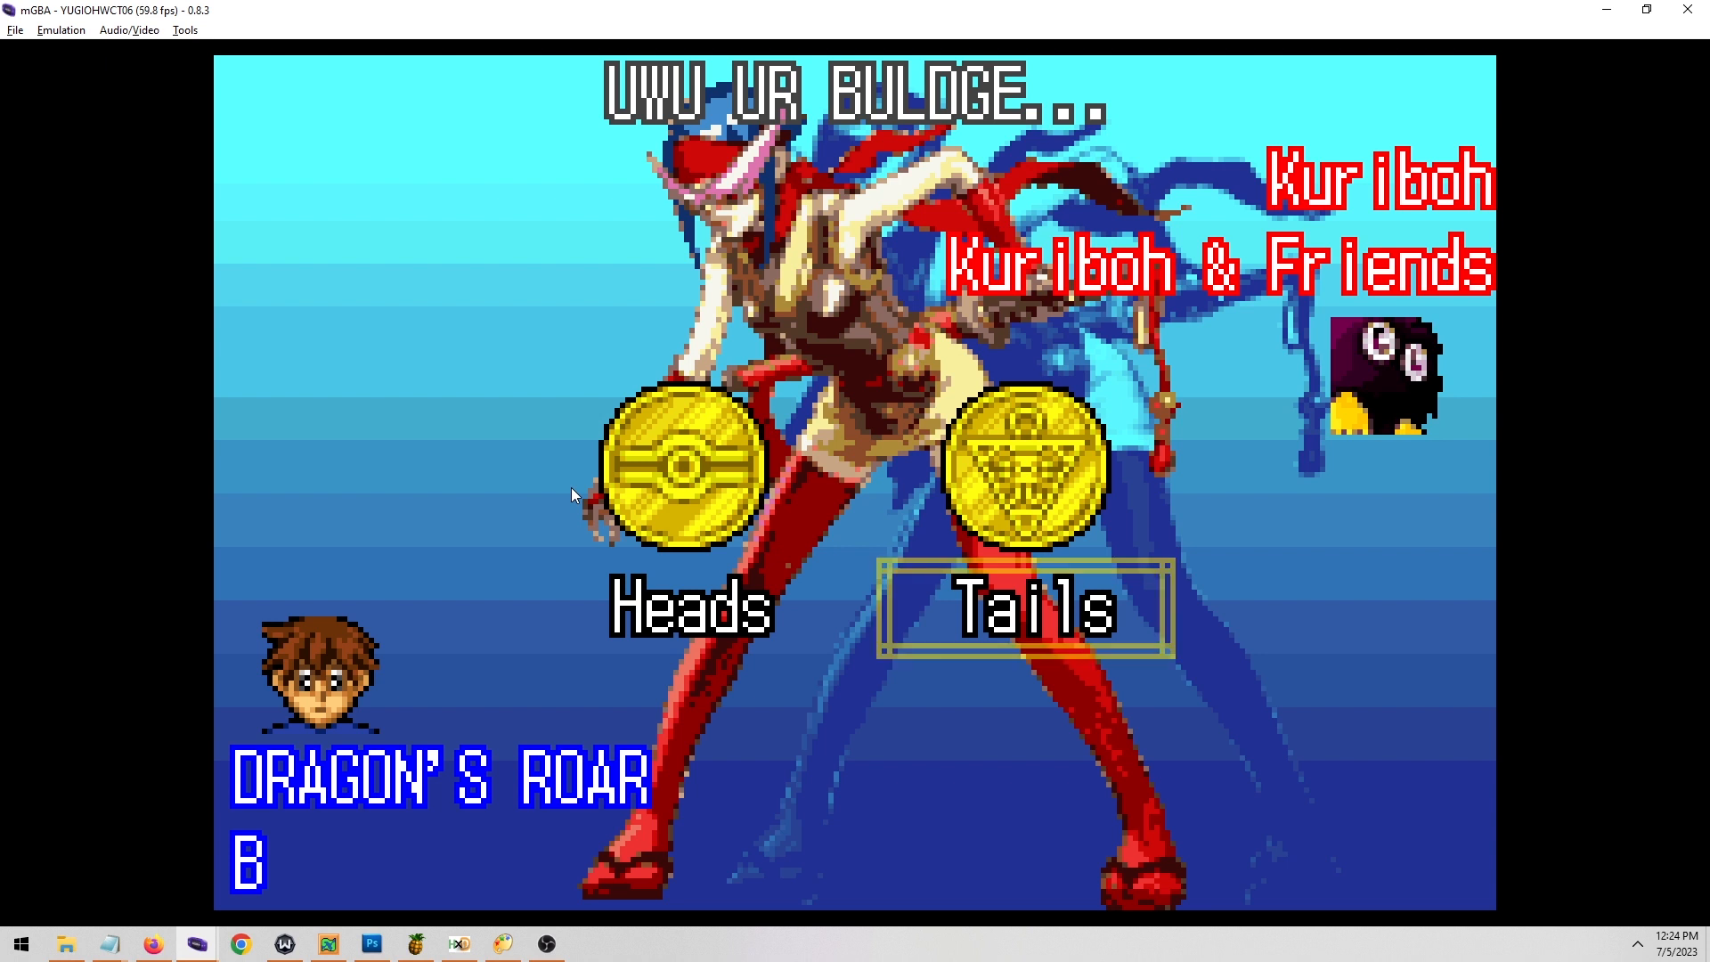
pyautogui.press('x')
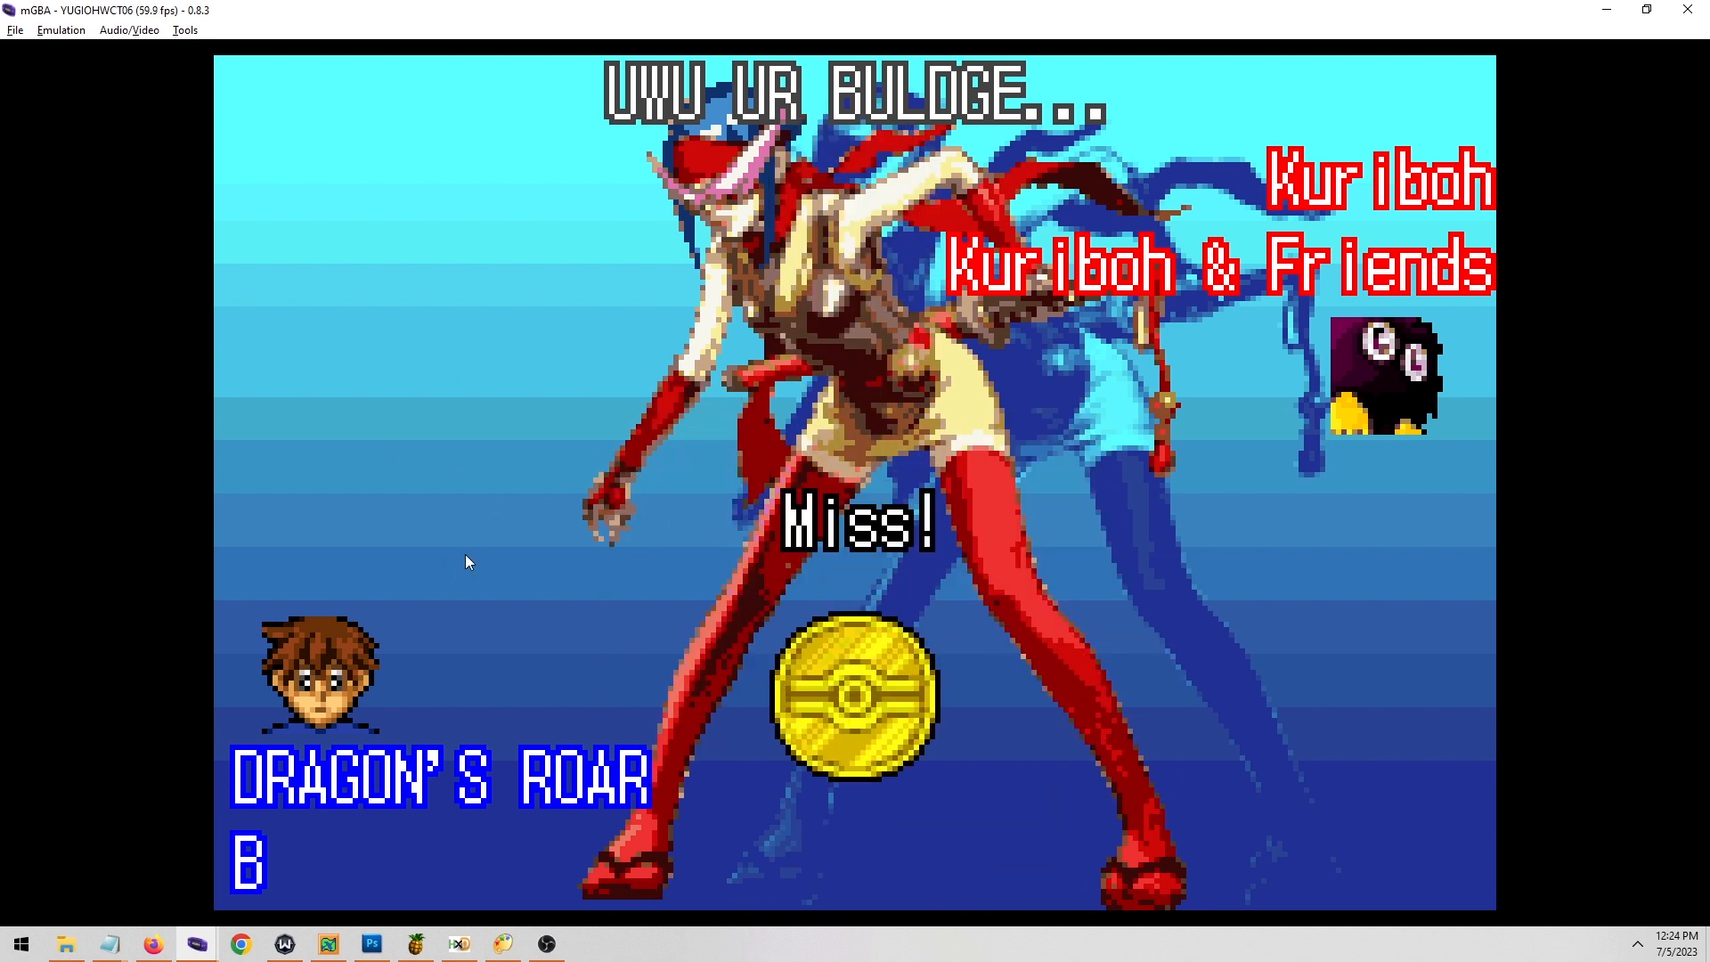
# Review the Coinflip Screen spreadsheet's Heads, Tails, Correct, Miss string row, opponent image rows, and top bar format and tilemap location.
pyautogui.click(154, 944)
pyautogui.click(169, 317)
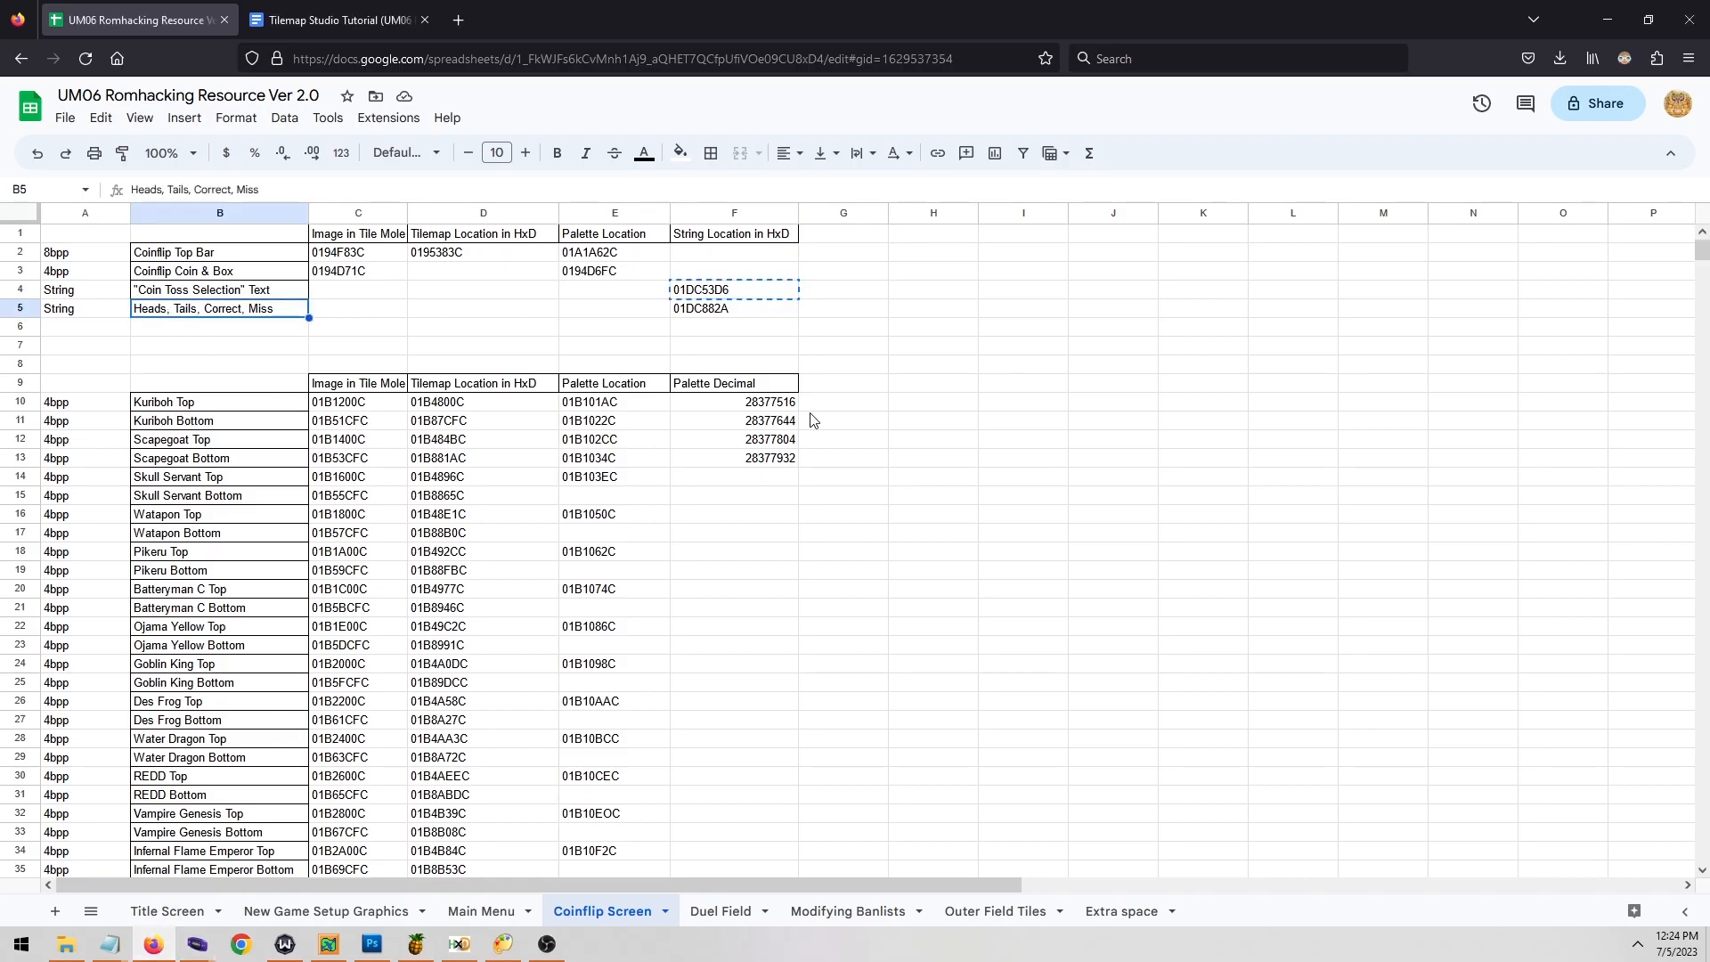
pyautogui.scroll(-2, 393, 539)
pyautogui.scroll(-2, 393, 539)
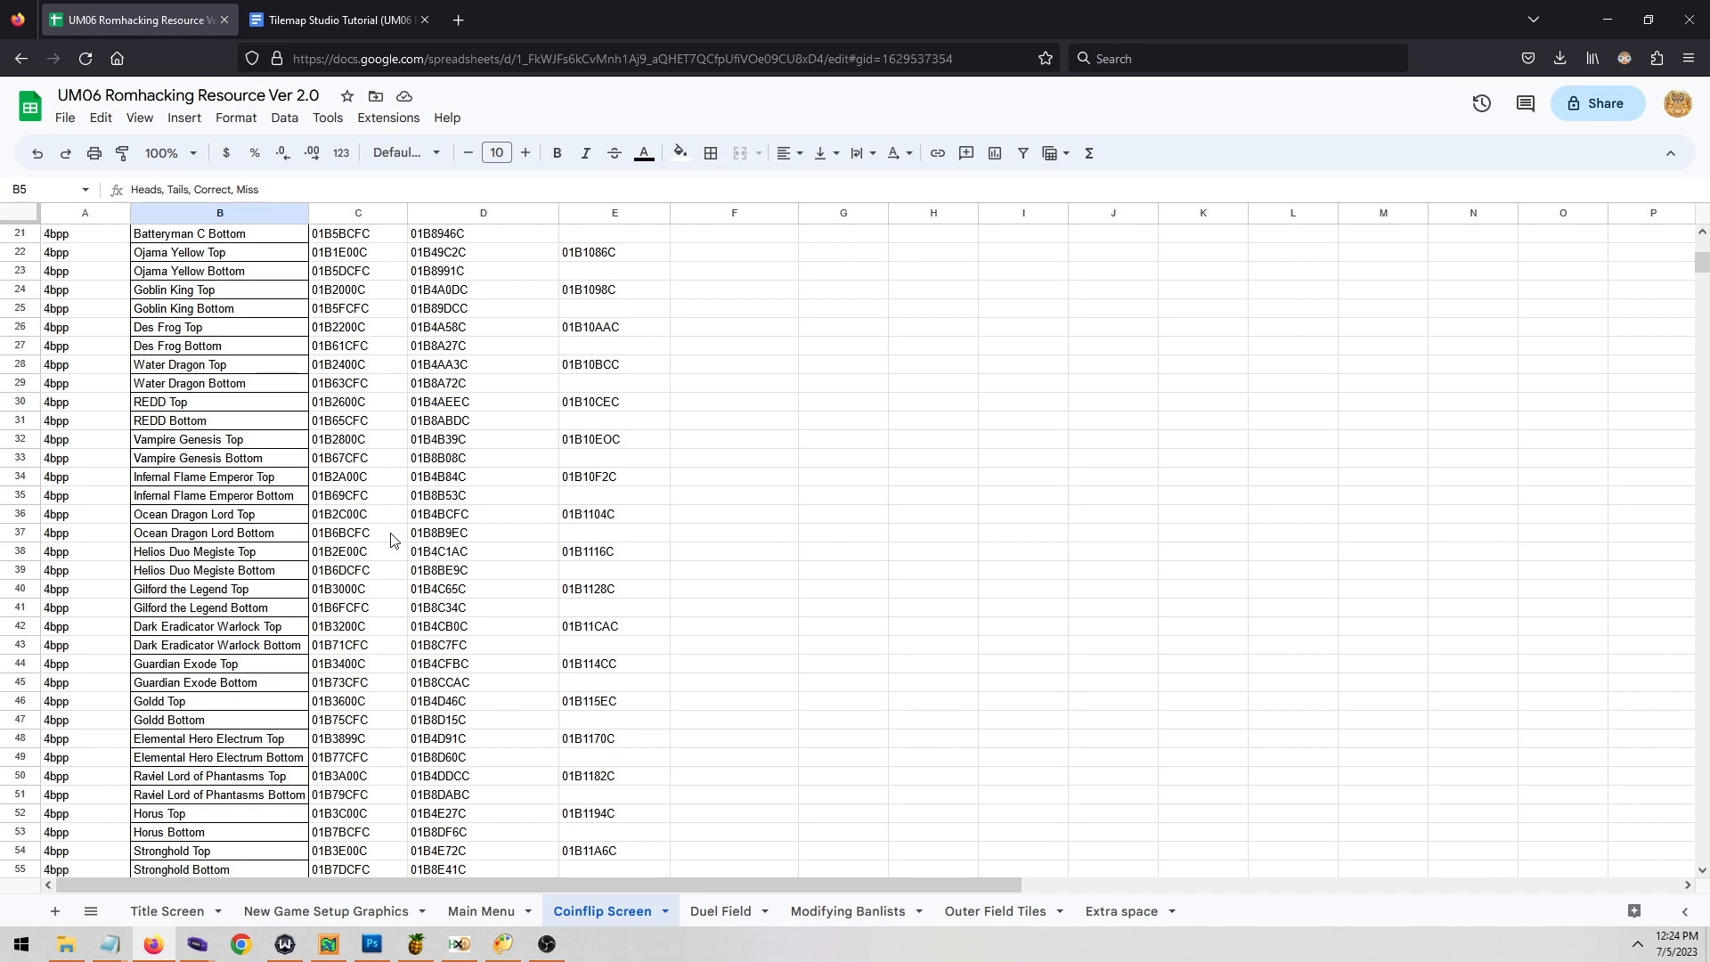
pyautogui.scroll(4, 538, 603)
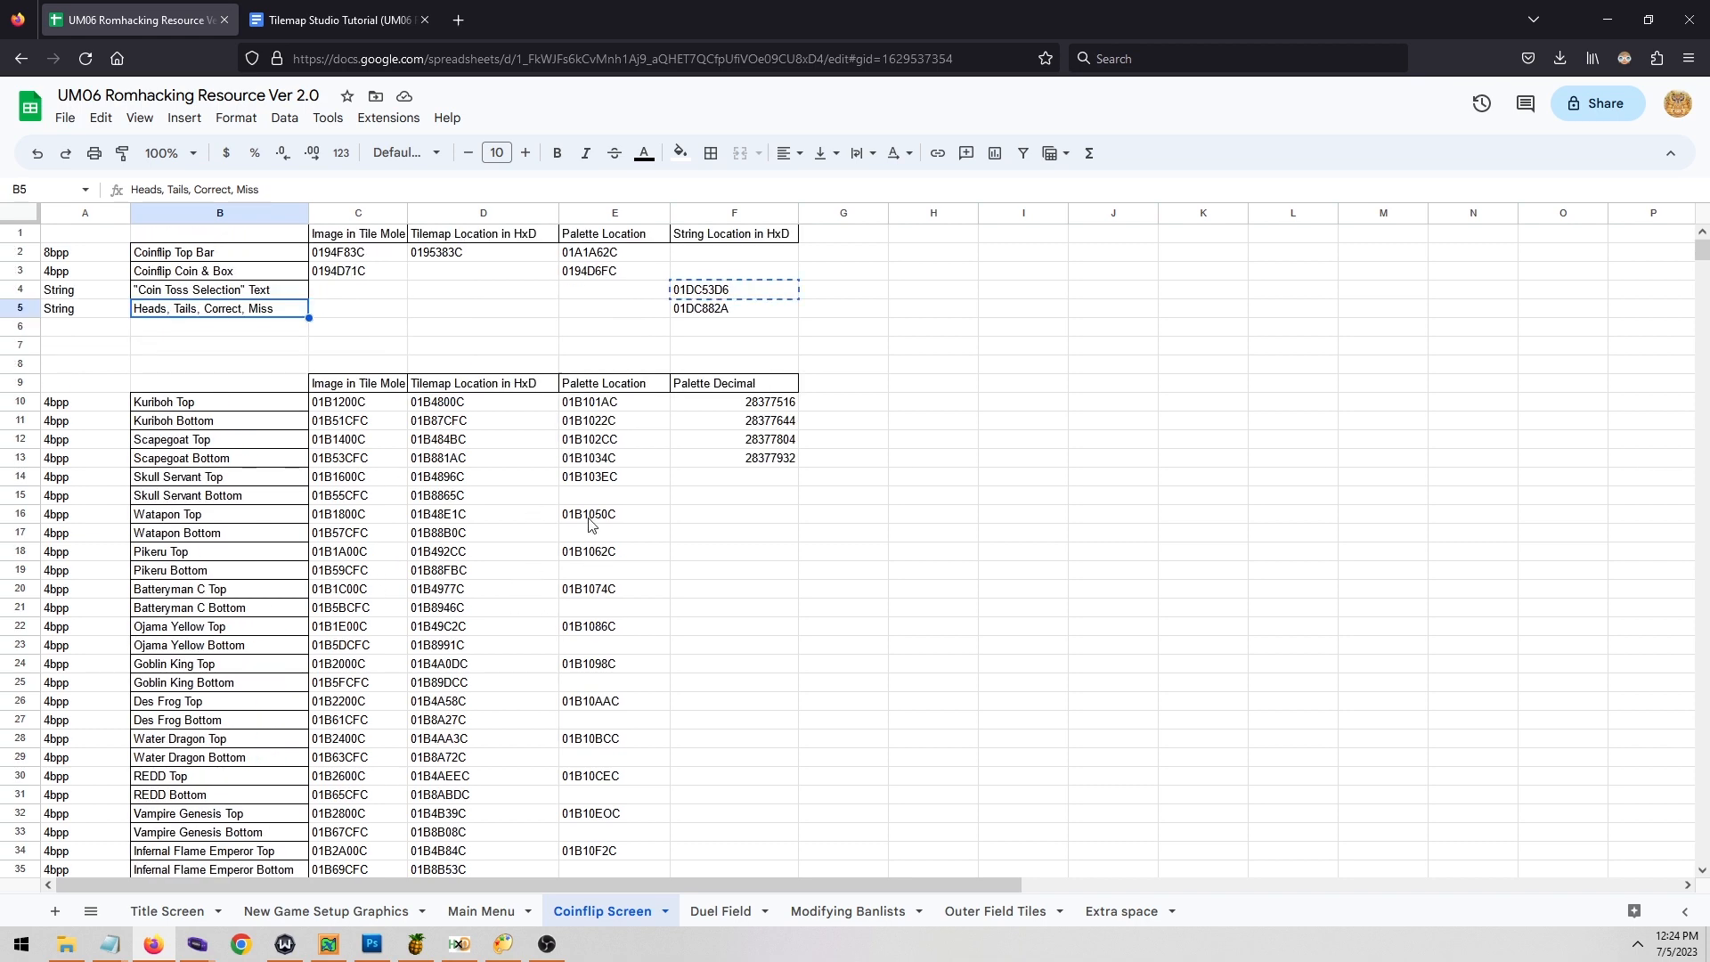
pyautogui.click(1023, 385)
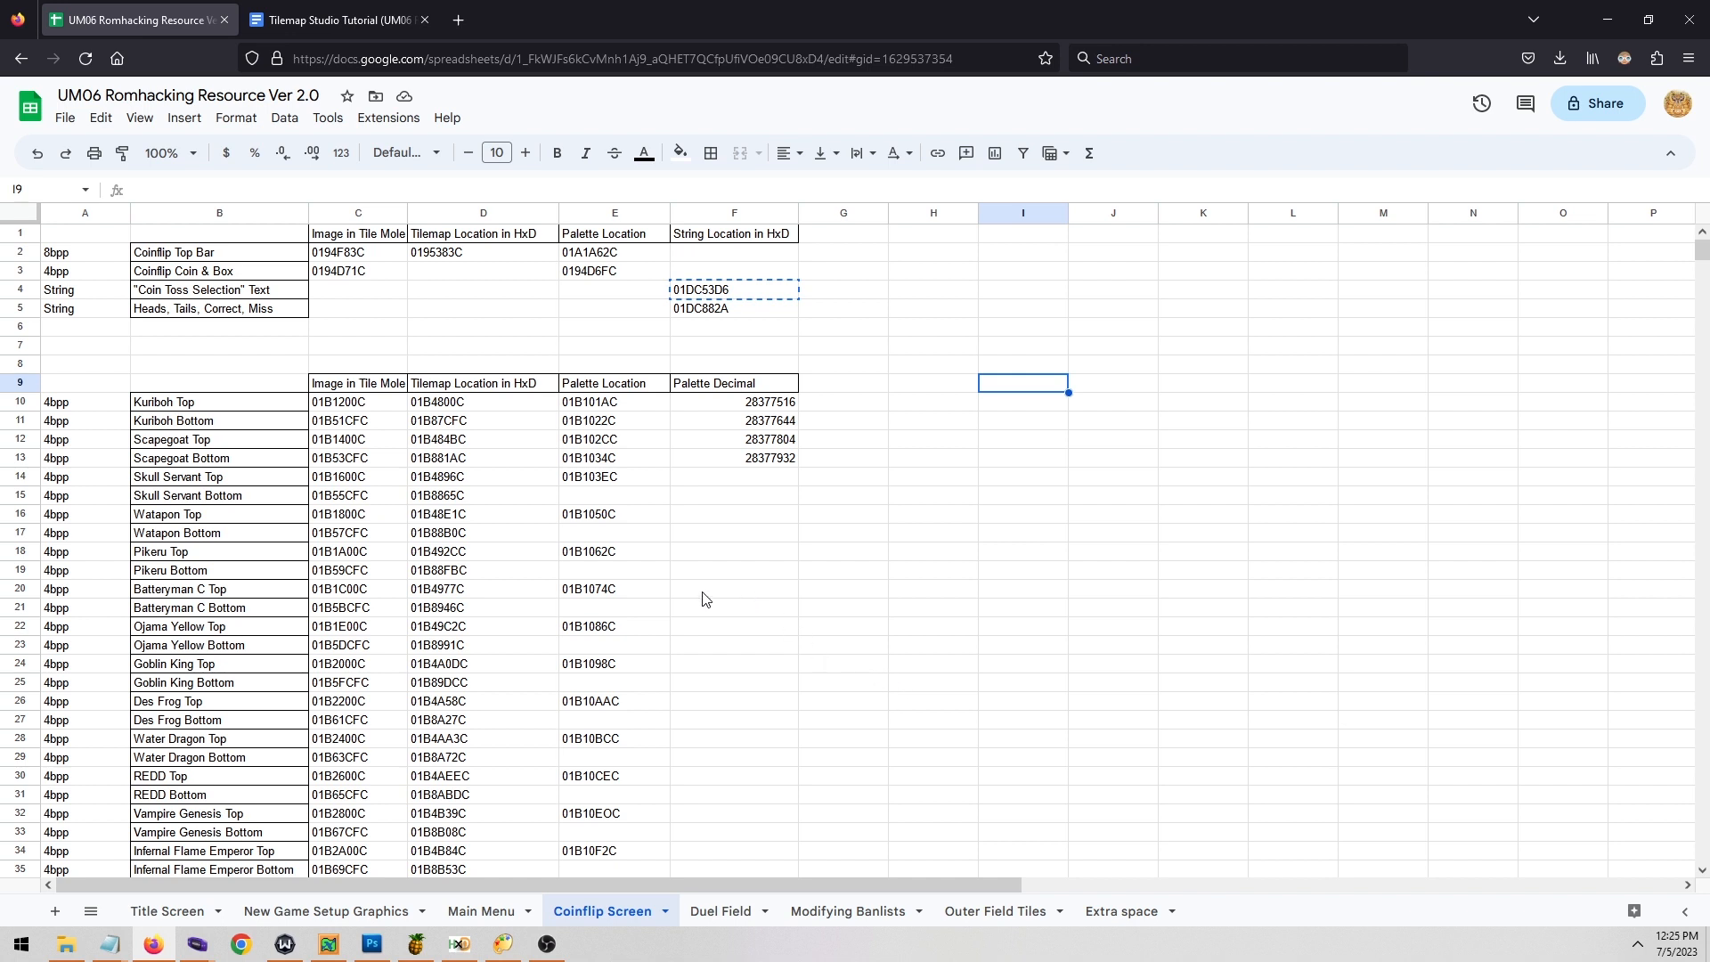
pyautogui.click(70, 262)
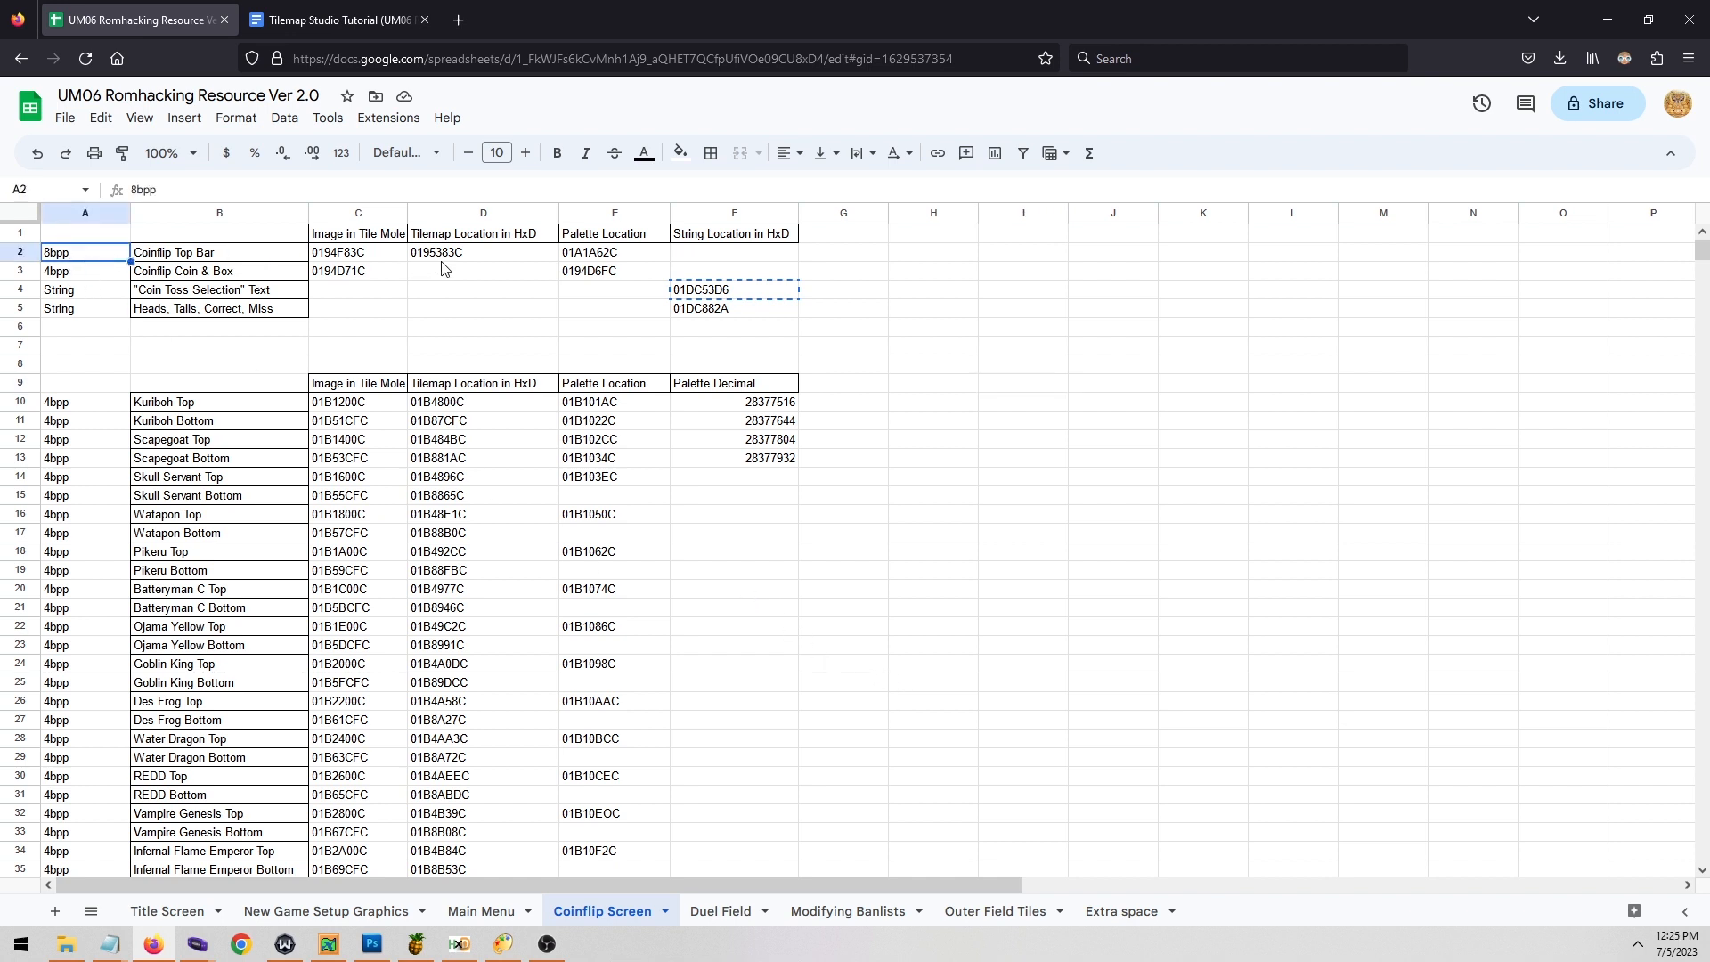
pyautogui.click(473, 258)
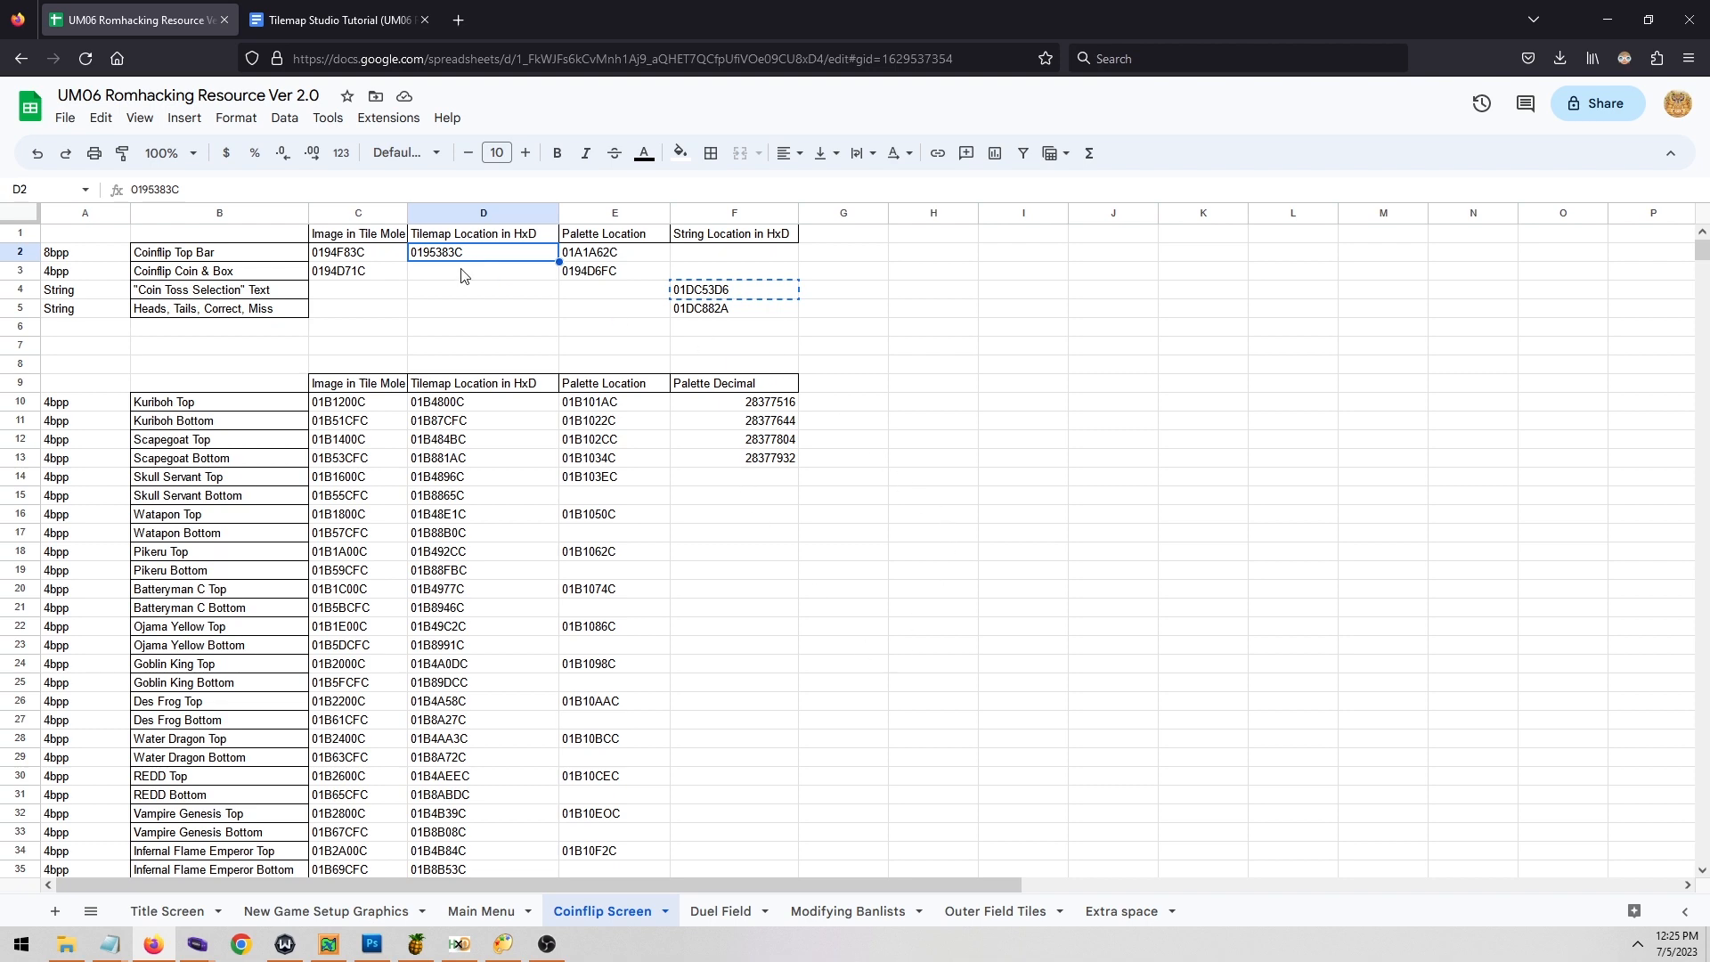
# Switch to mGBA, reset the game, and start the campaign duel against Kuriboh to reach the coin toss screen.
pyautogui.click(199, 944)
pyautogui.click(152, 872)
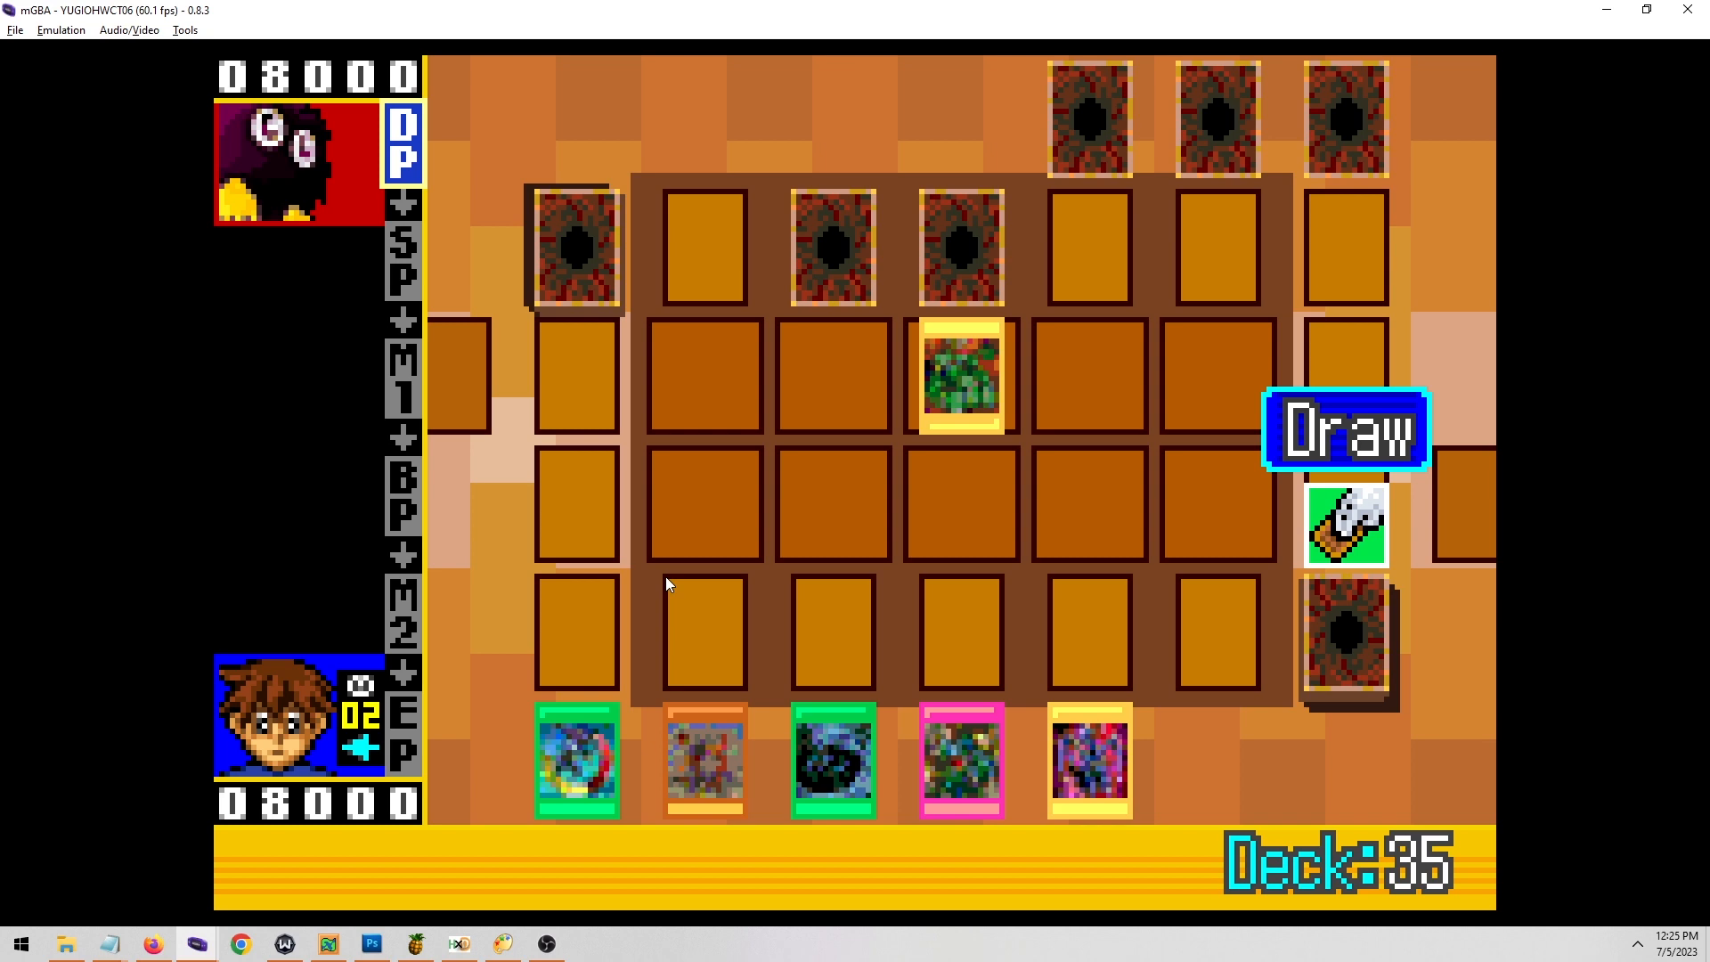
pyautogui.hotkey('ctrl', 'r')
pyautogui.press('Return')
pyautogui.press('Down')
pyautogui.press('x')
pyautogui.press('Tab')
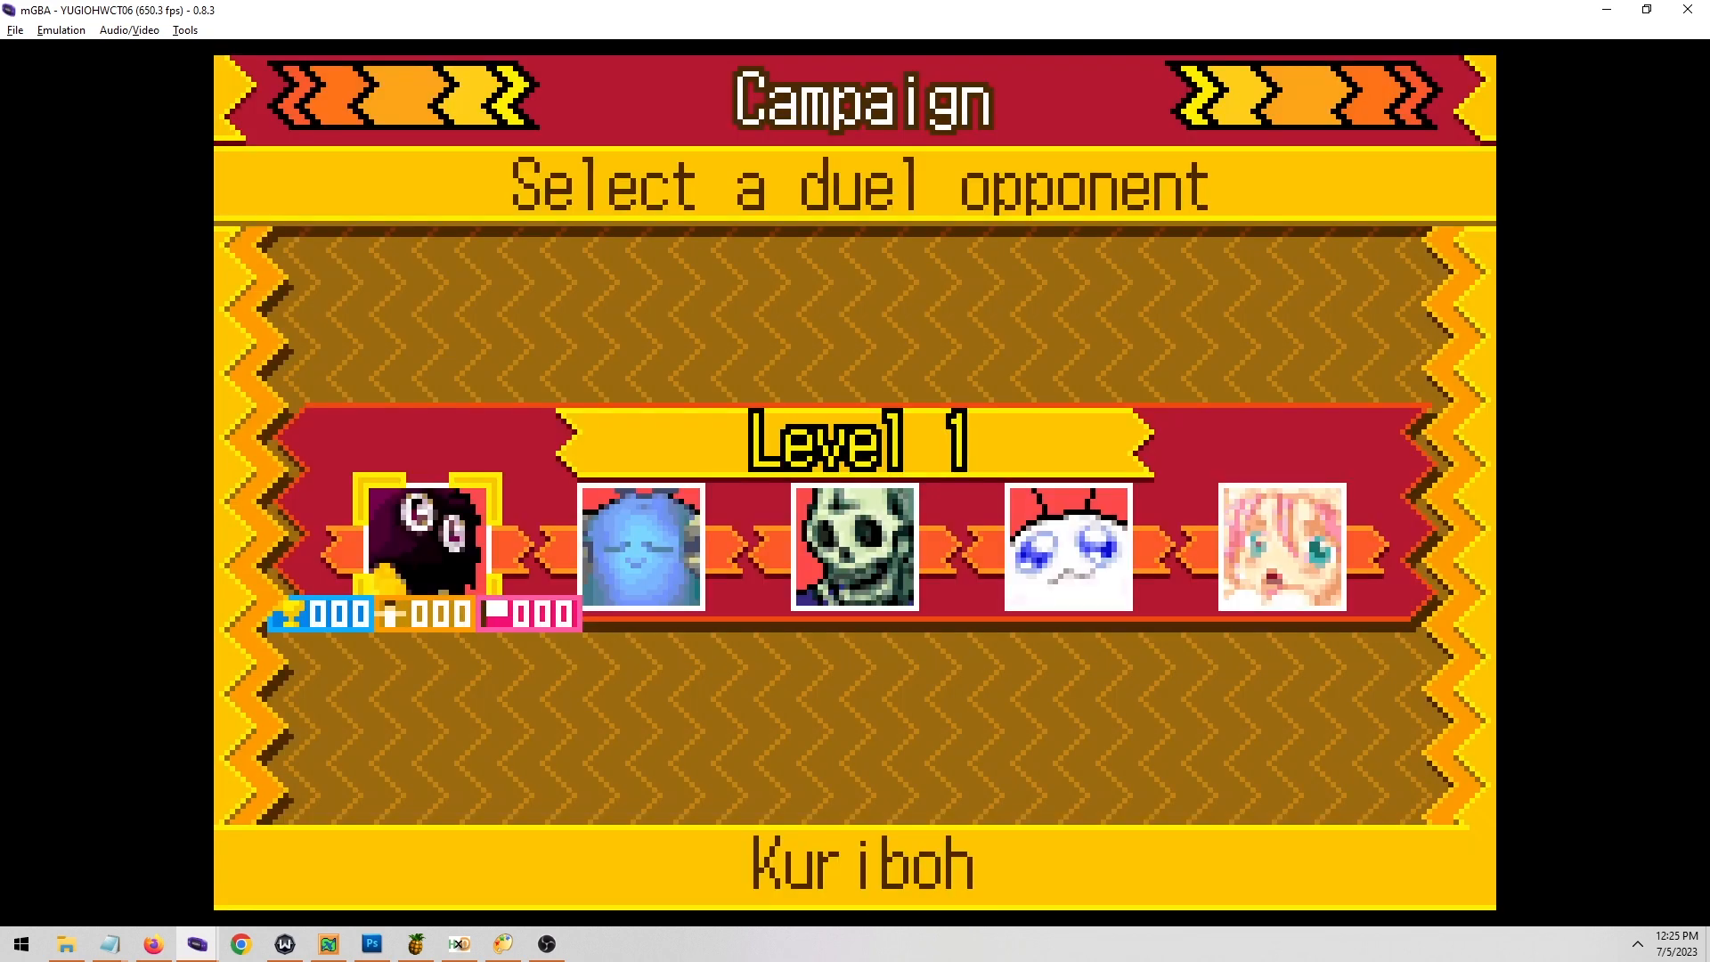
pyautogui.press('x')
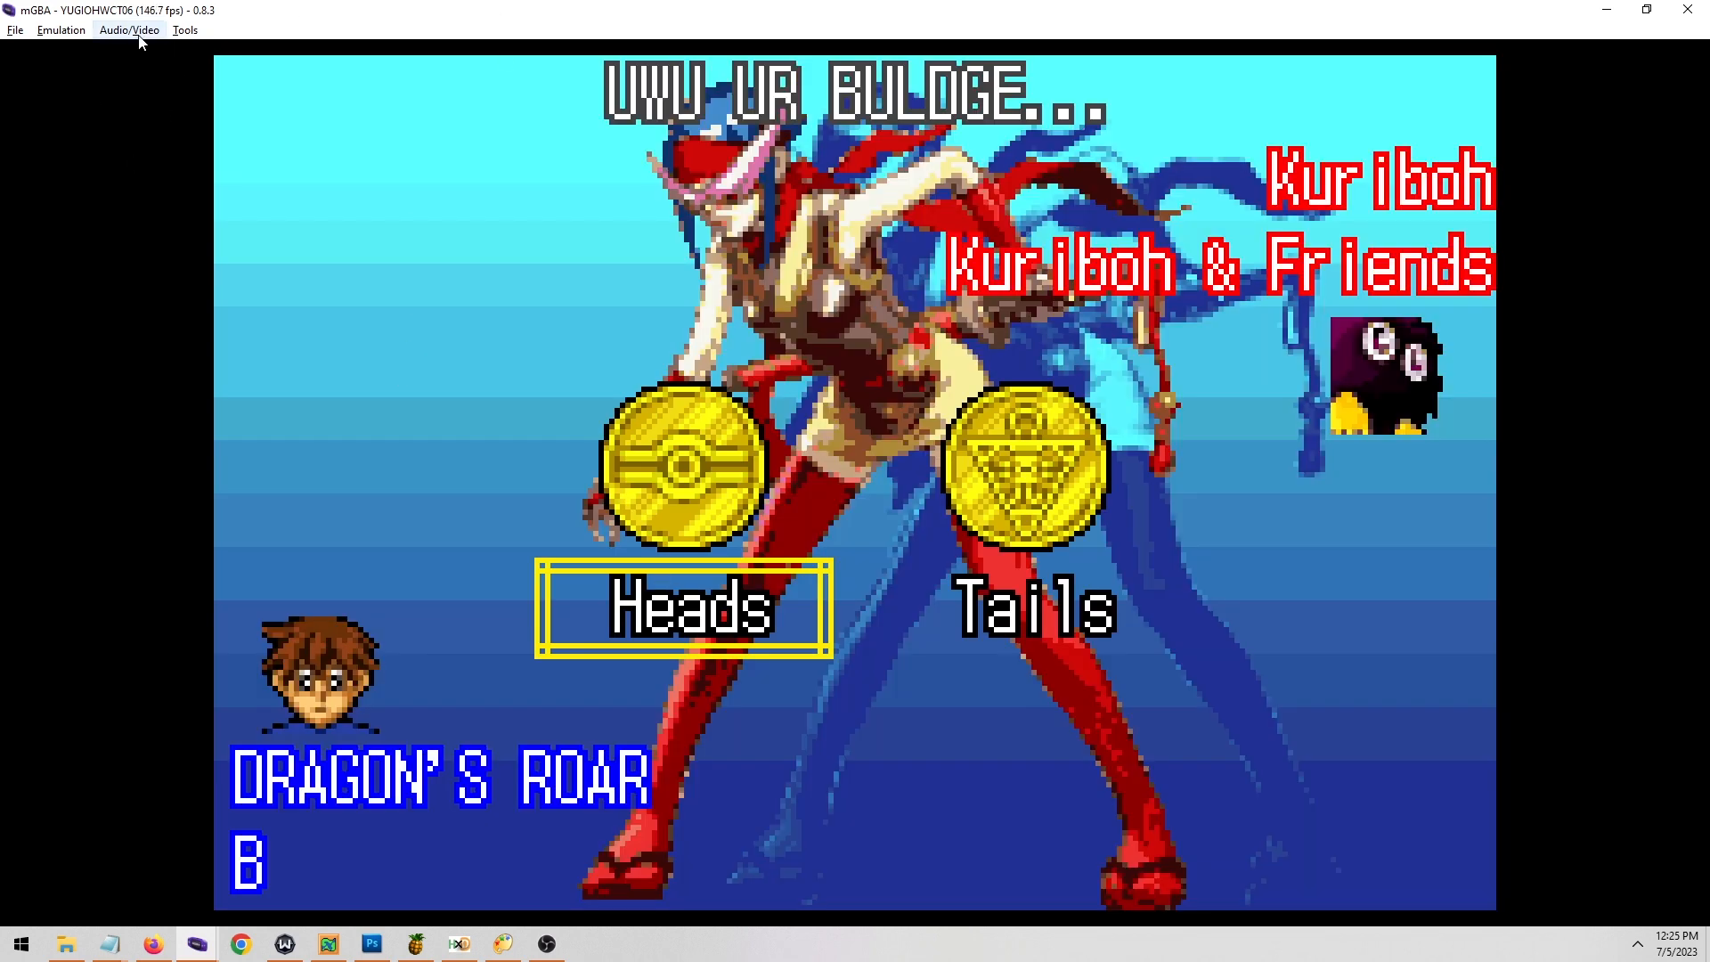
# Open mGBA's palette viewer beside the coin toss image and inspect the green first color in the ninth background palette row.
pyautogui.click(185, 31)
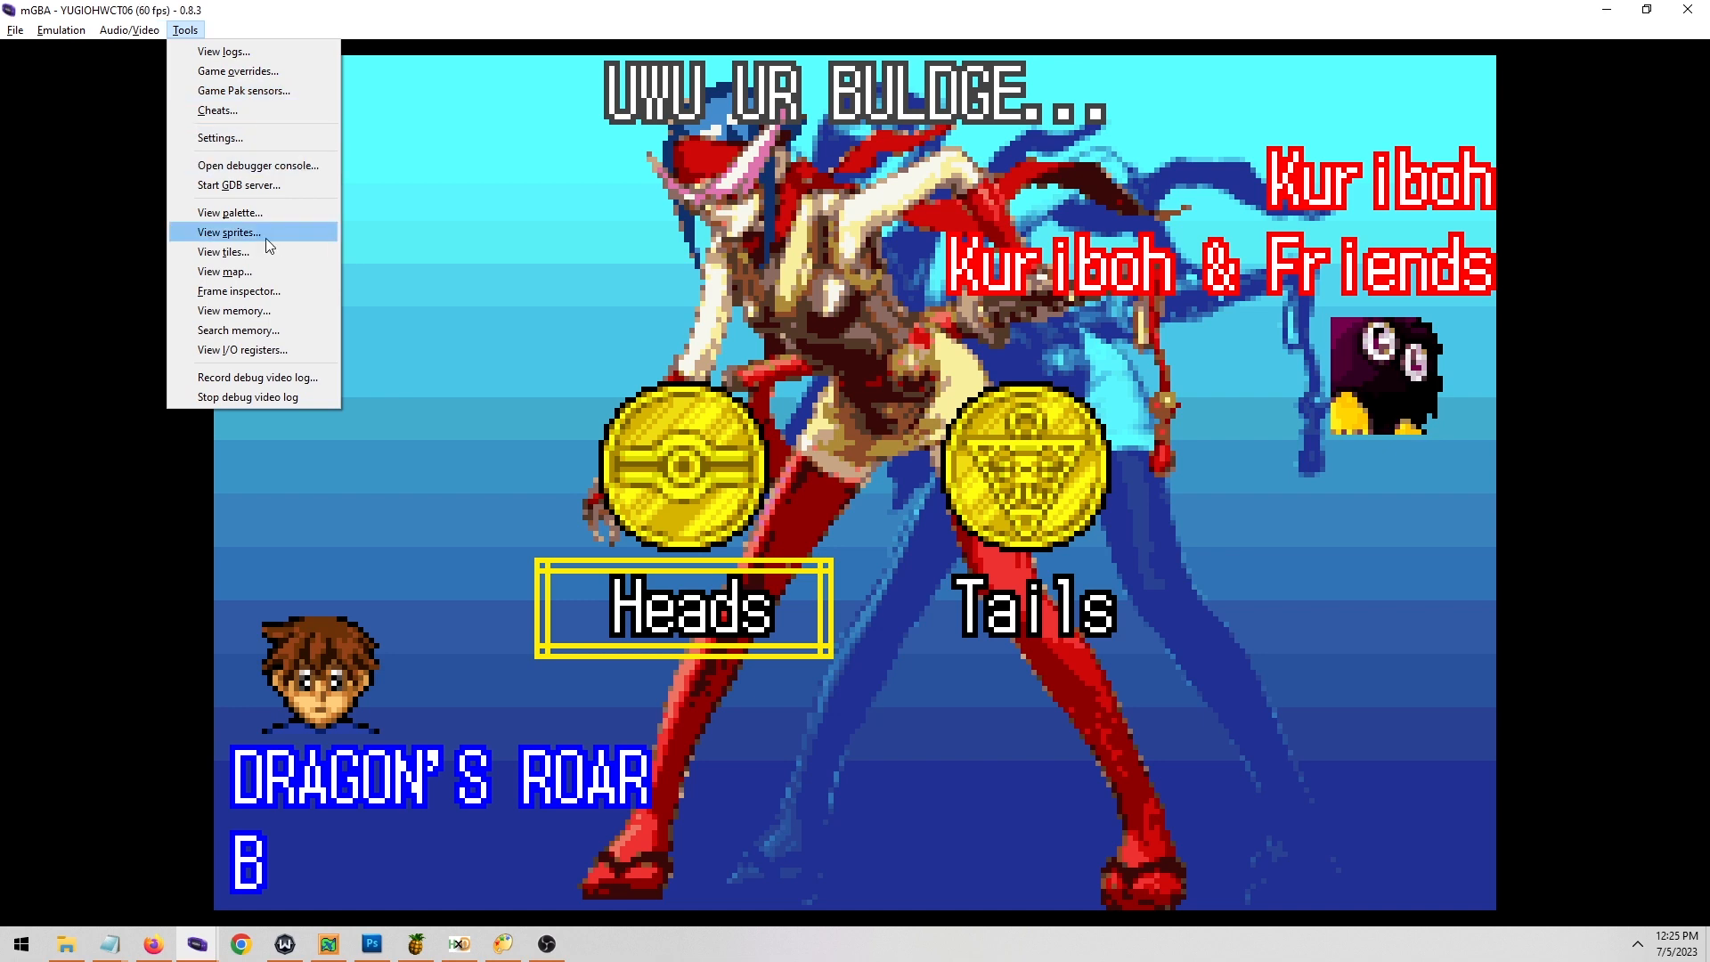
pyautogui.click(269, 212)
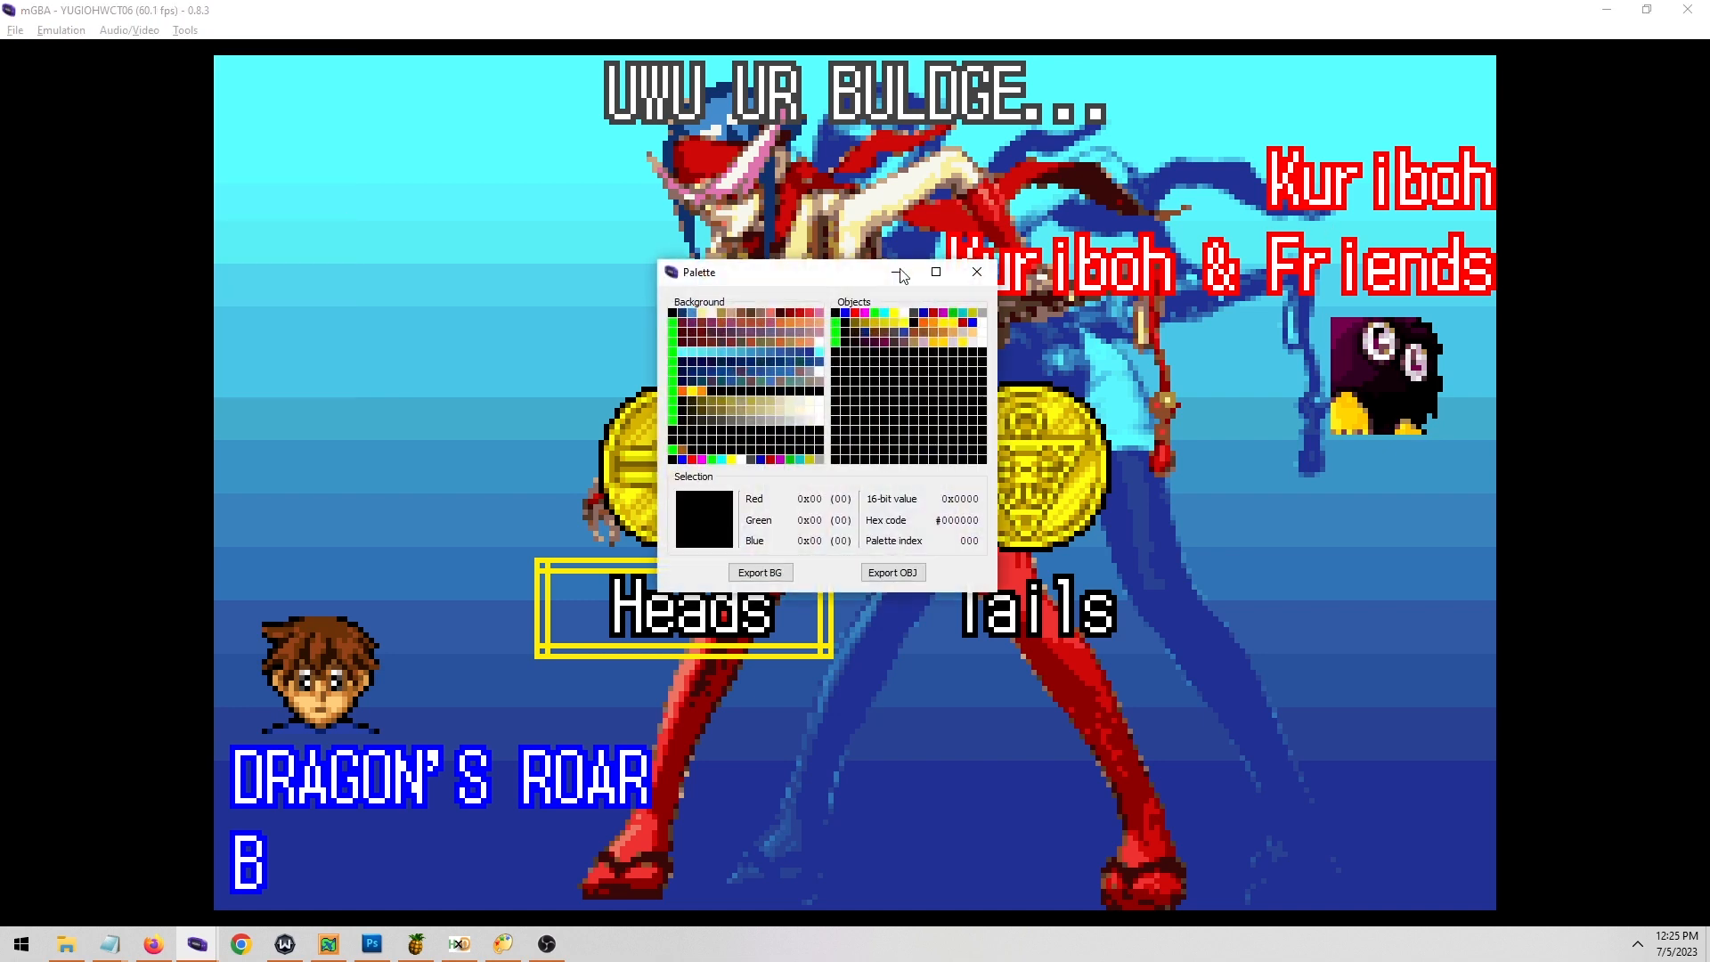
pyautogui.moveTo(826, 290); pyautogui.dragTo(1325, 176)
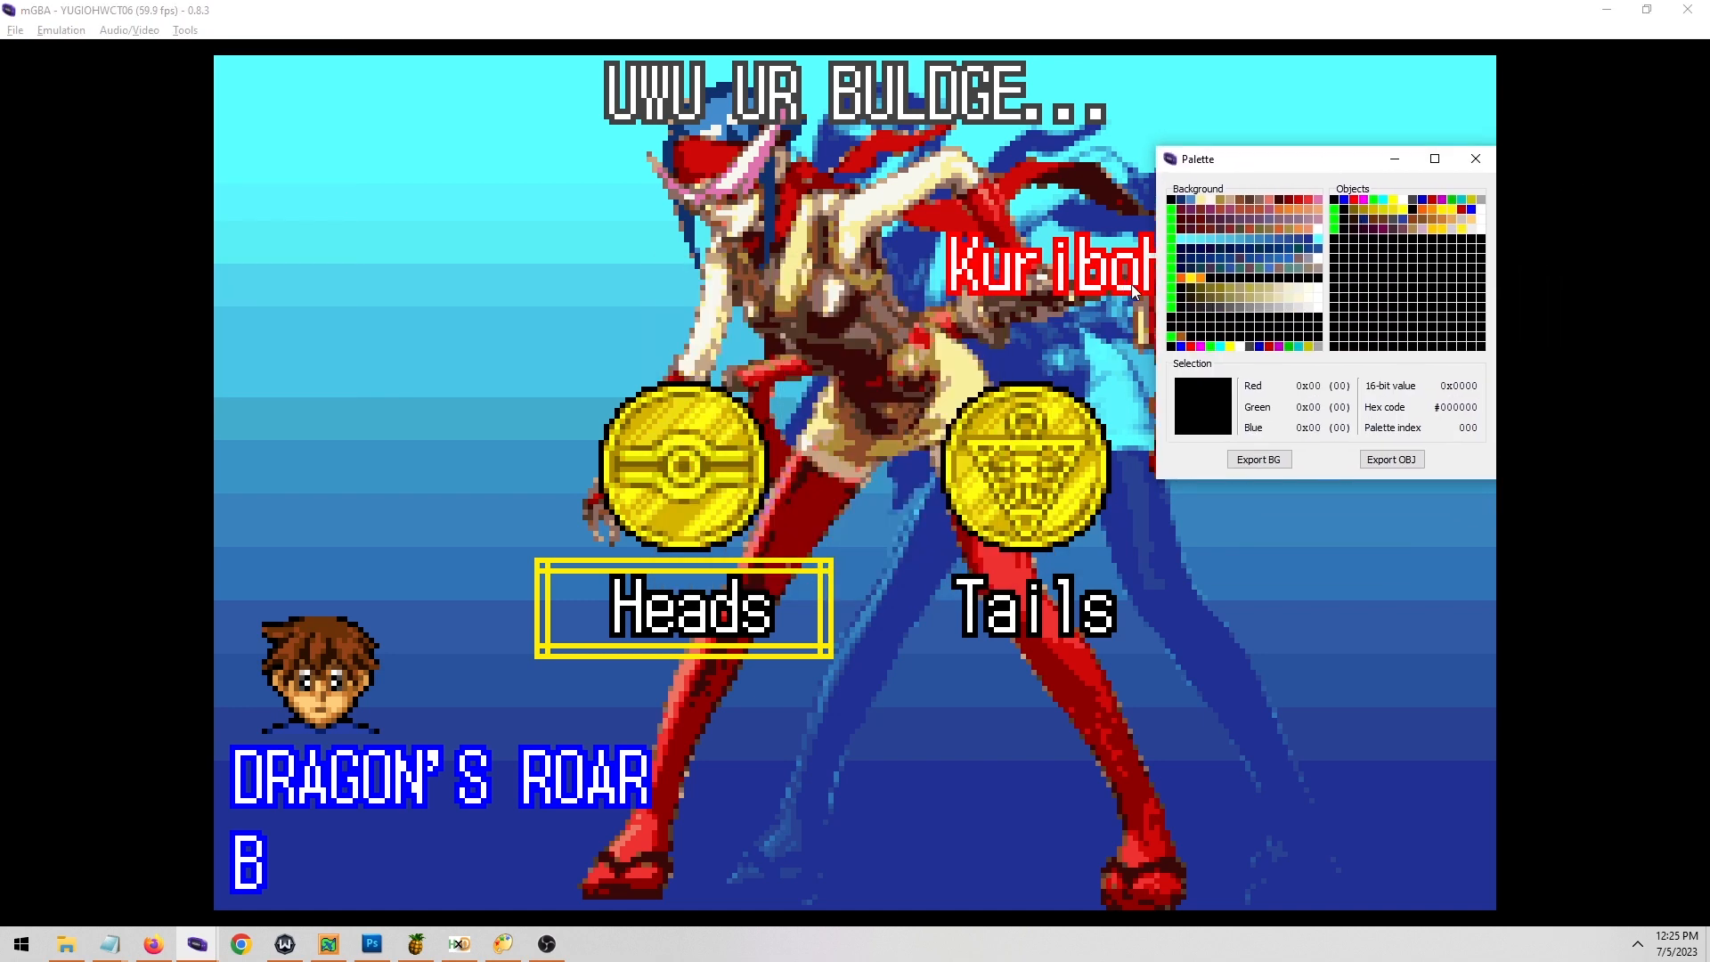
pyautogui.click(1174, 278)
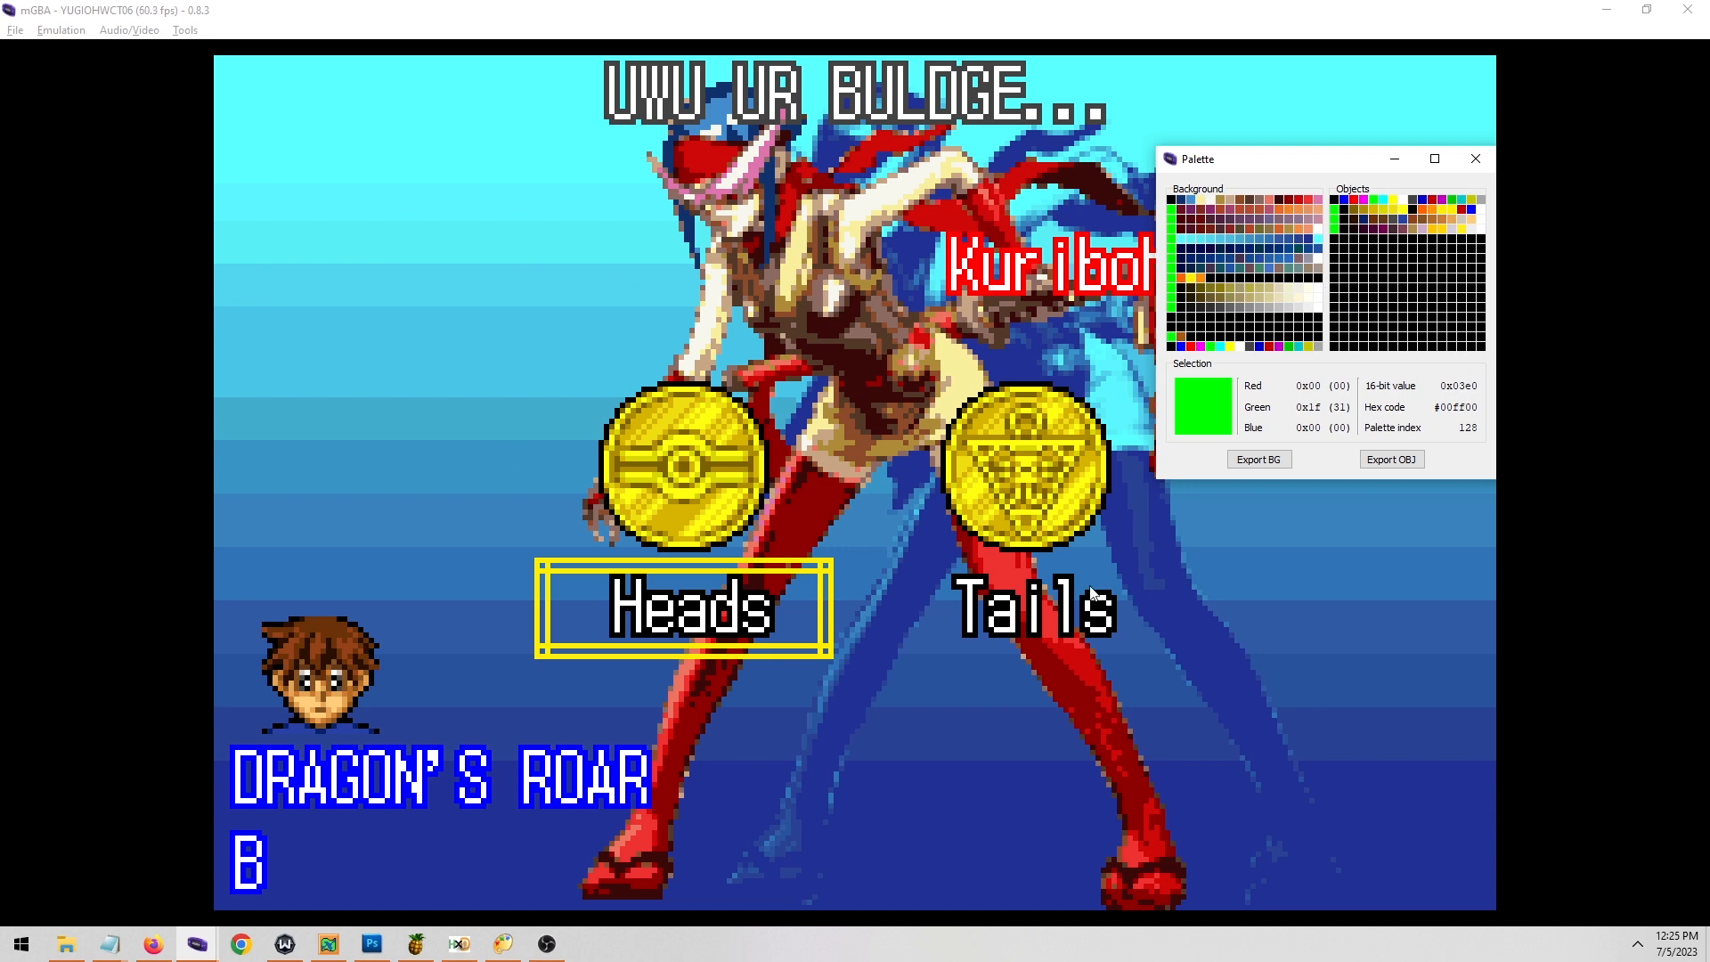
# Review the Coinflip Top Bar's image and palette locations in the Coinflip Screen spreadsheet.
pyautogui.click(160, 943)
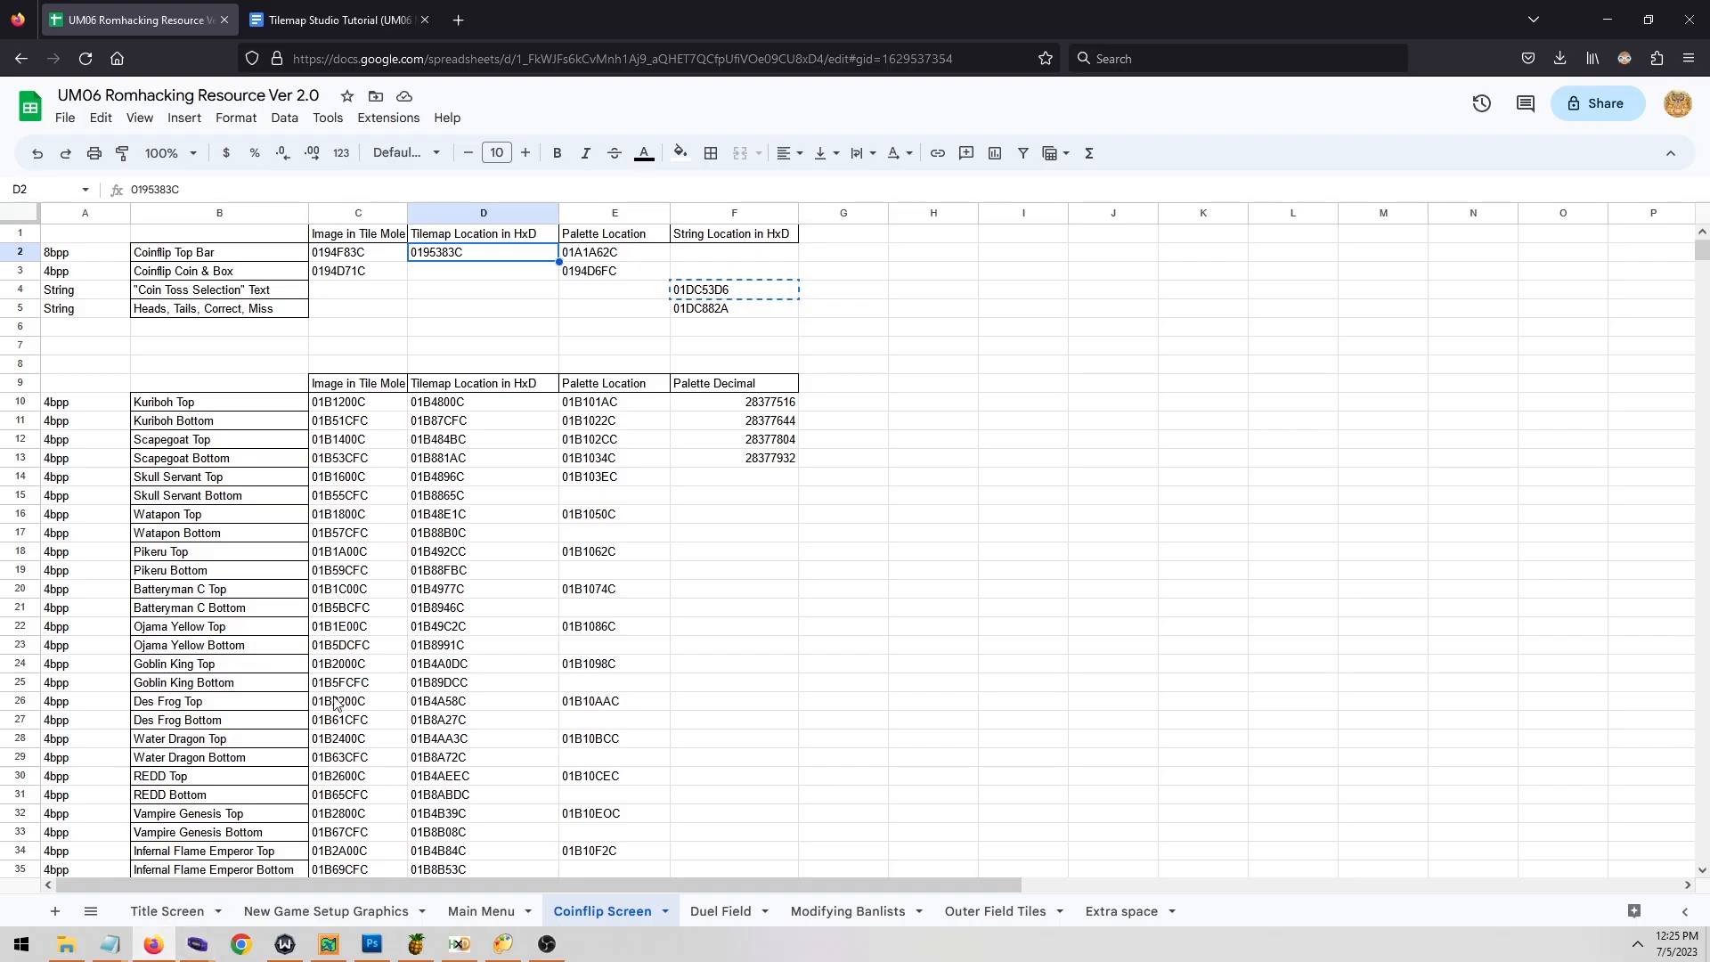
pyautogui.click(372, 293)
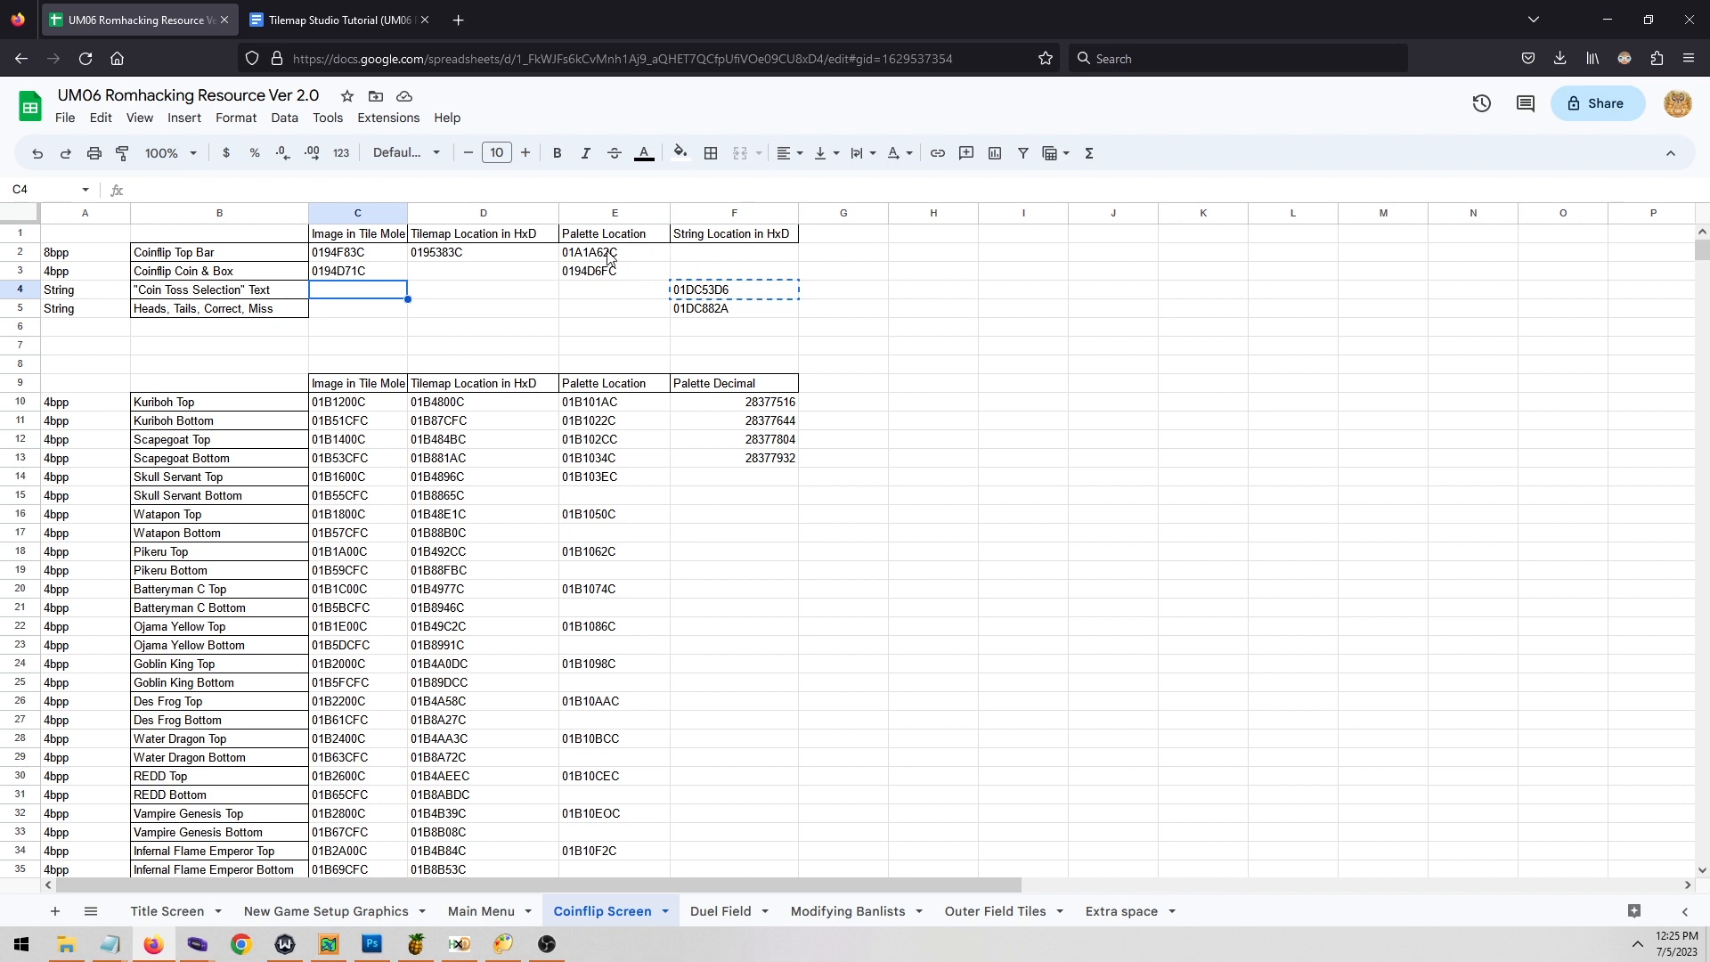
pyautogui.click(608, 257)
pyautogui.press('Left')
pyautogui.press('Left')
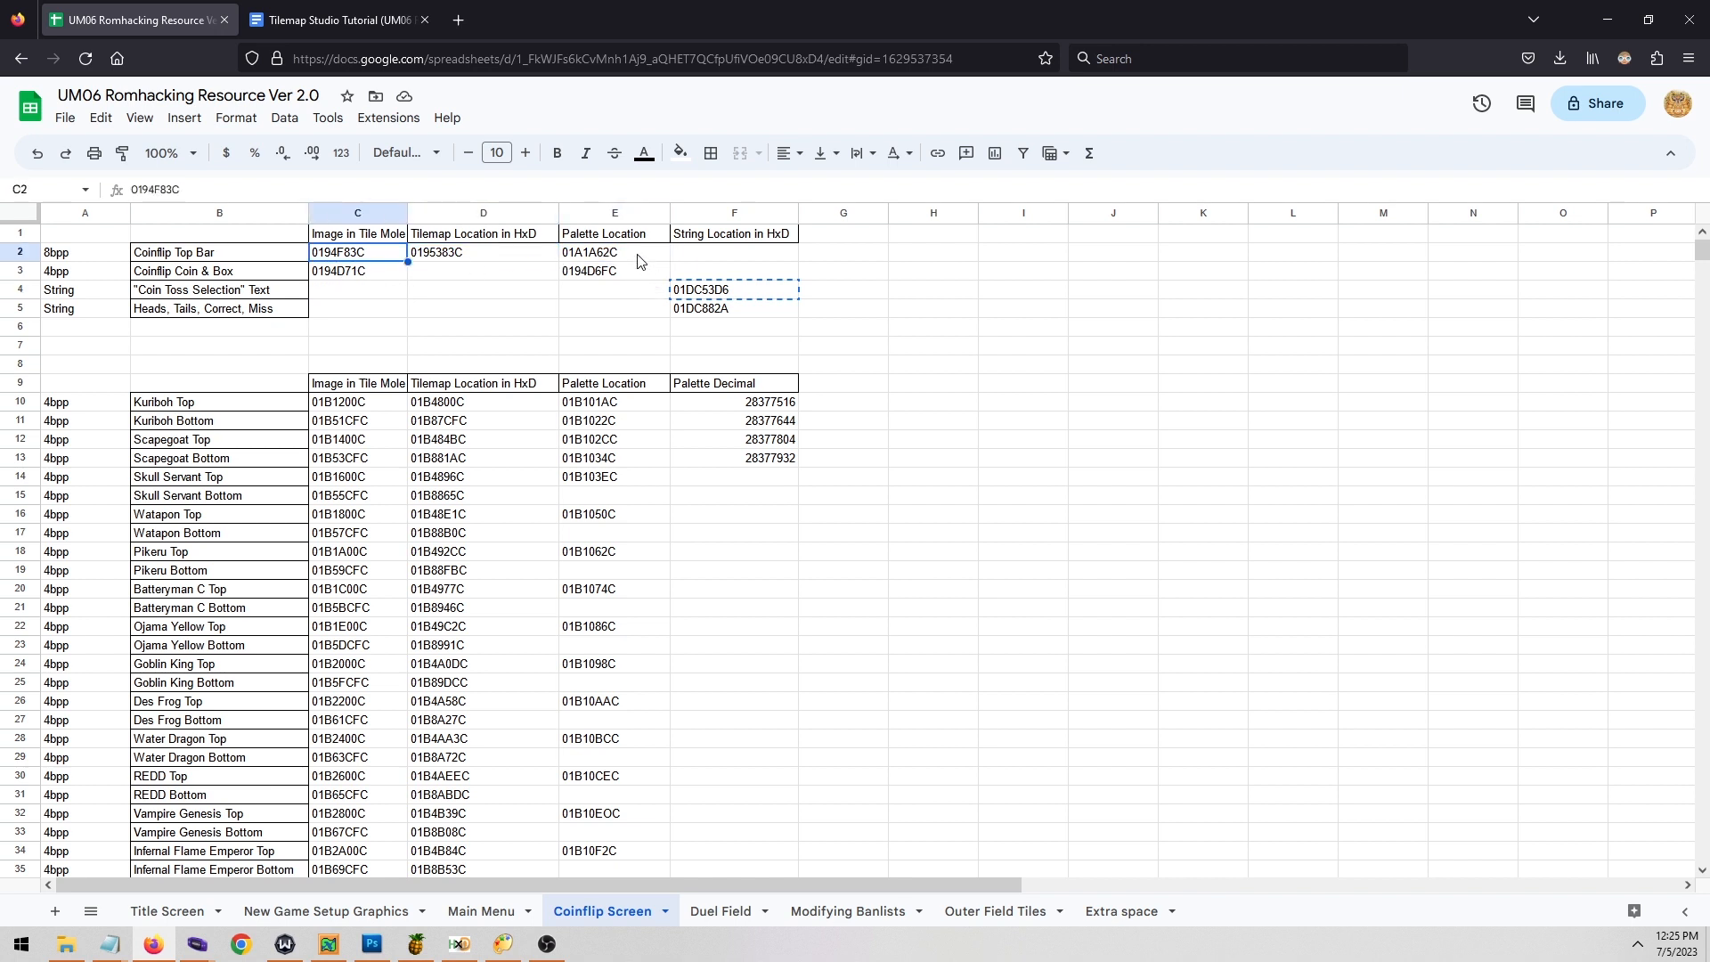
pyautogui.click(638, 258)
# Return to the game in mGBA, choose Heads, run the coin toss, and continue into the duel.
pyautogui.click(197, 944)
pyautogui.click(98, 864)
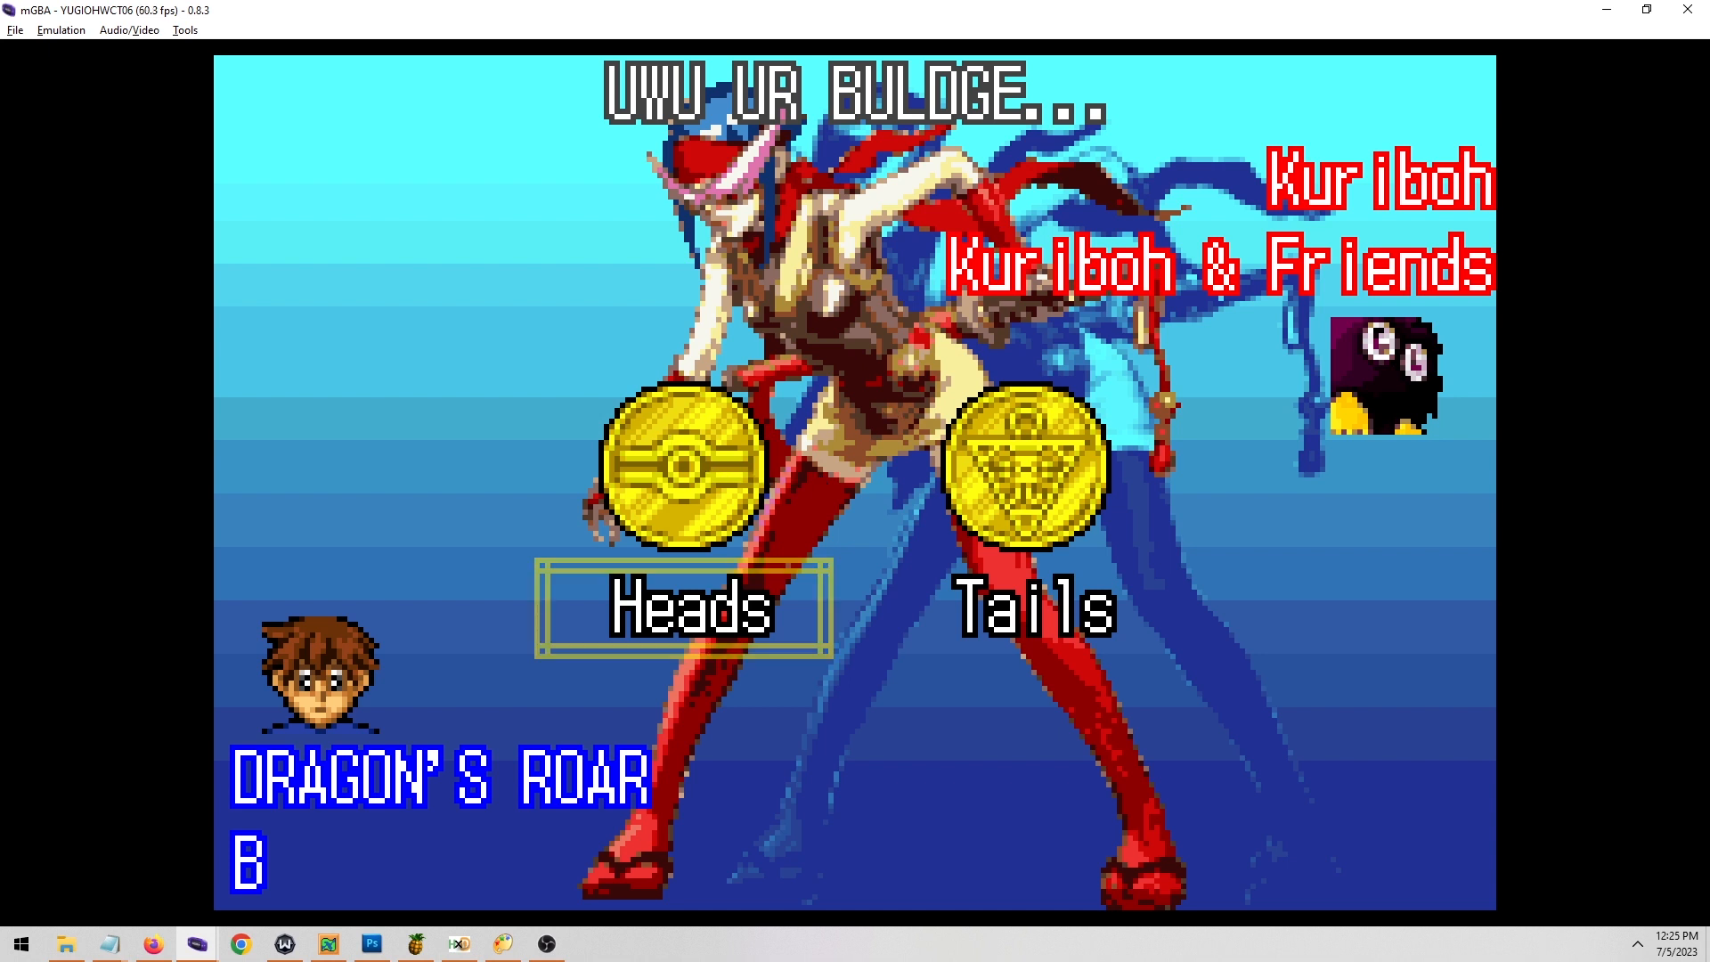
pyautogui.press('x')
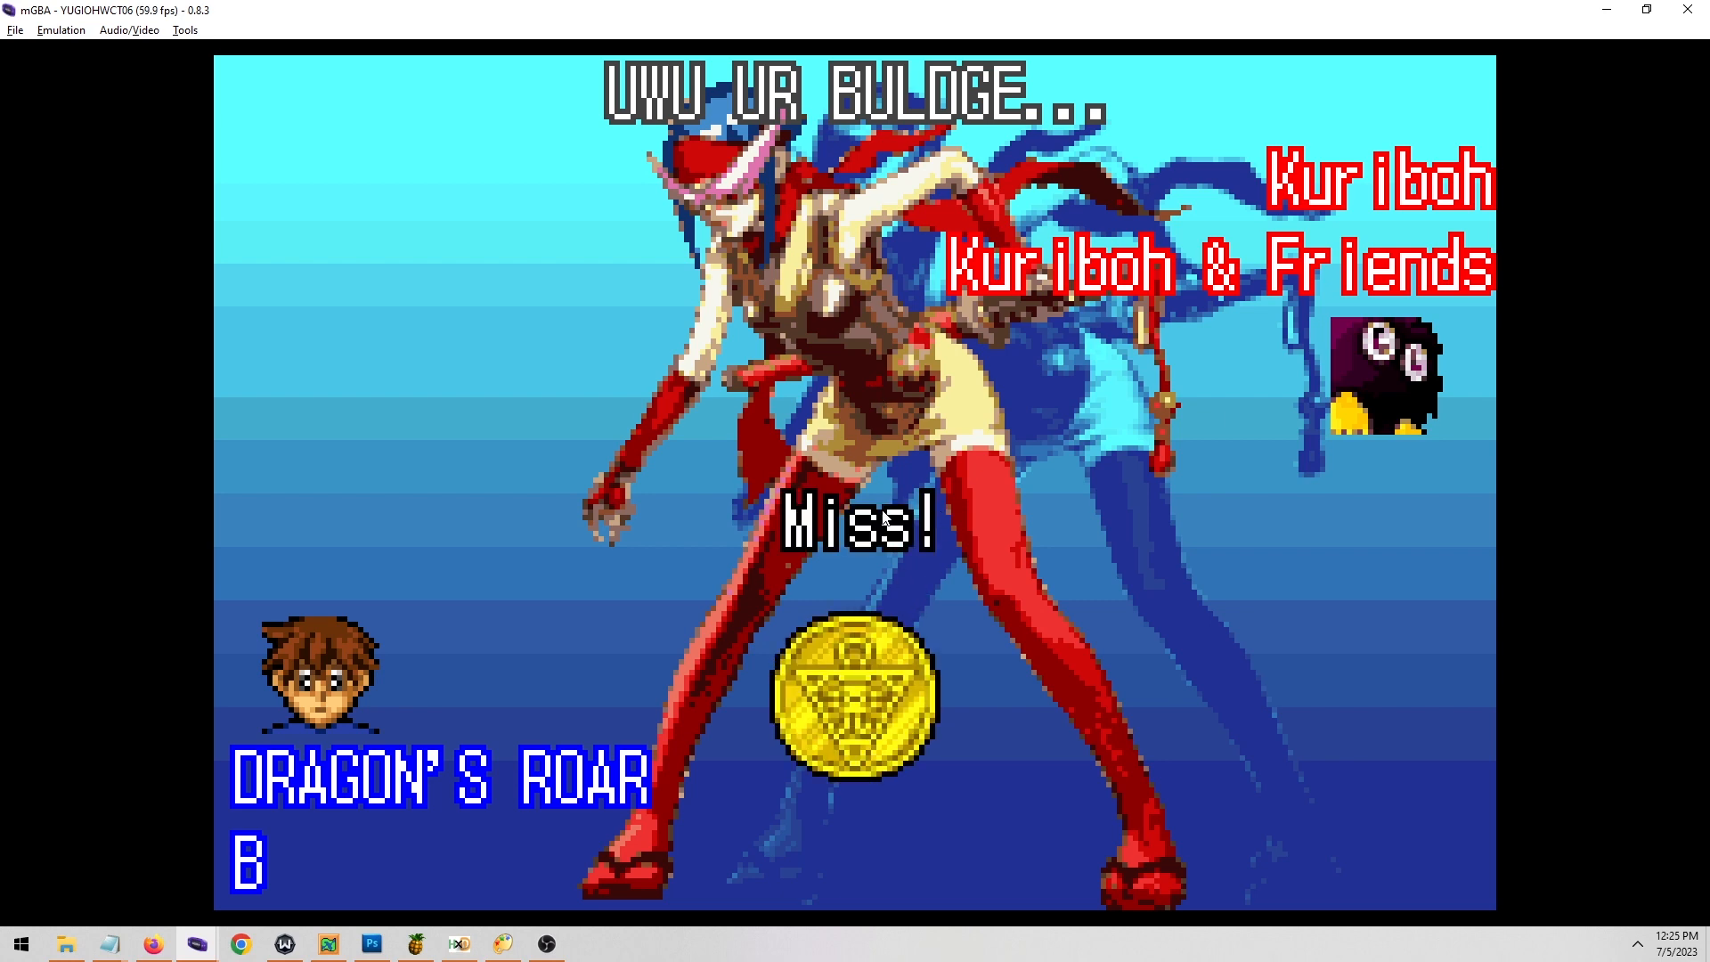
pyautogui.press('Down')
pyautogui.press('x')
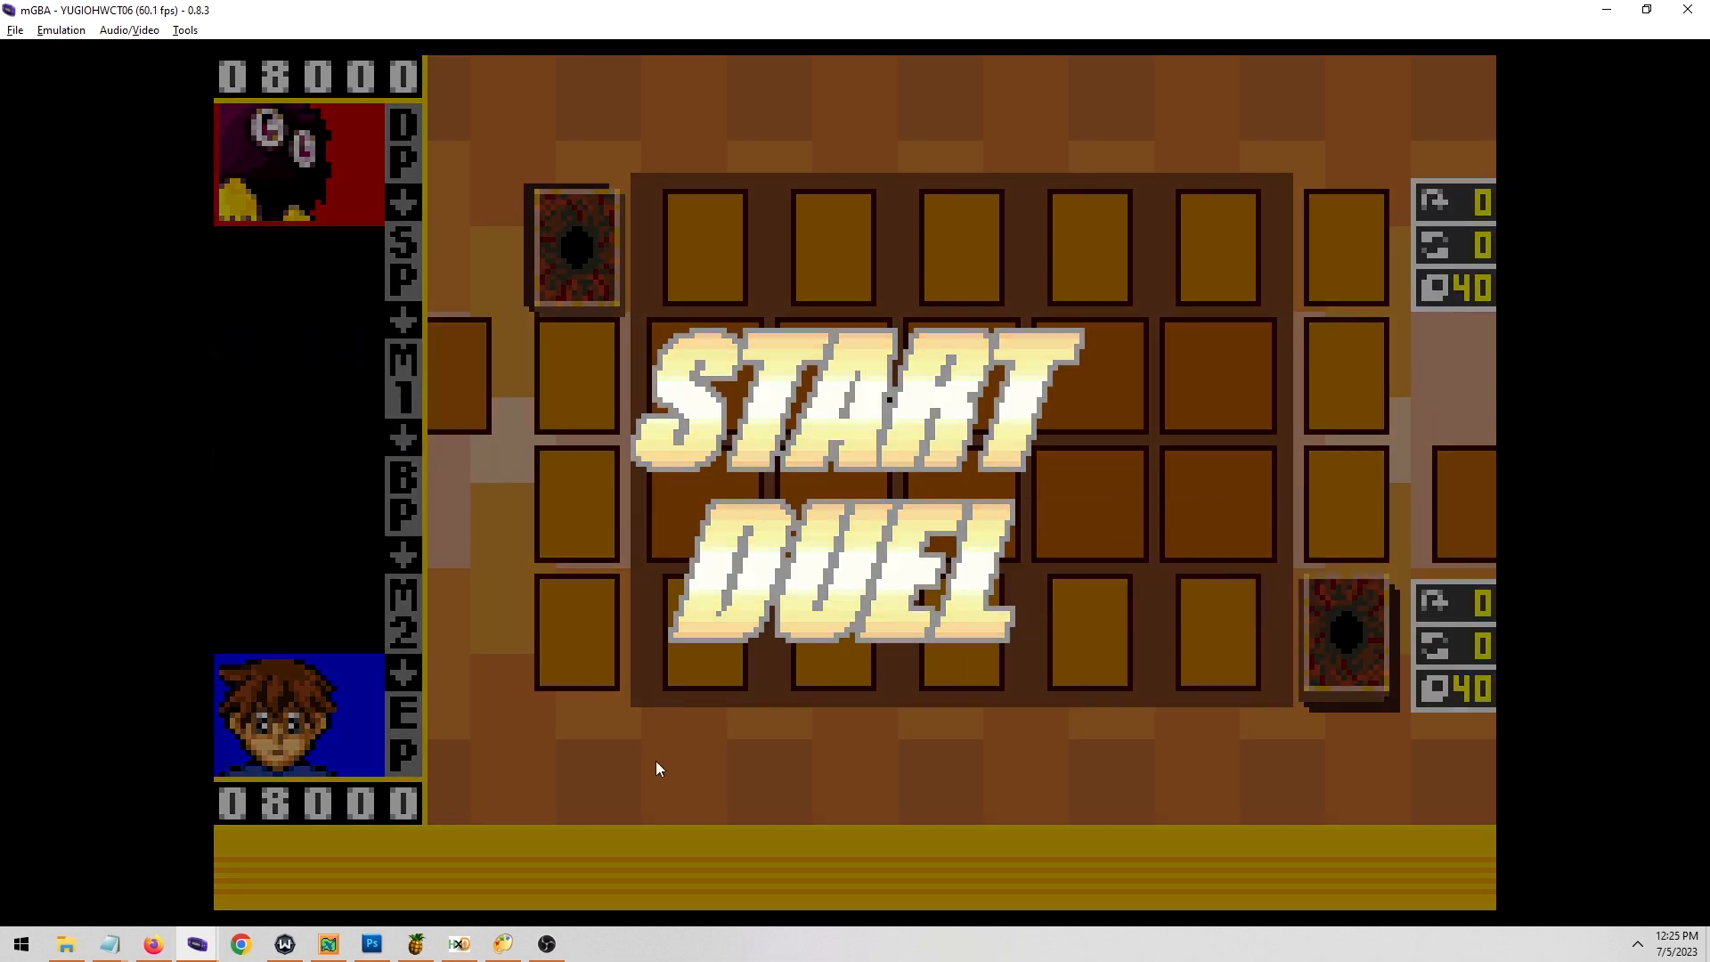